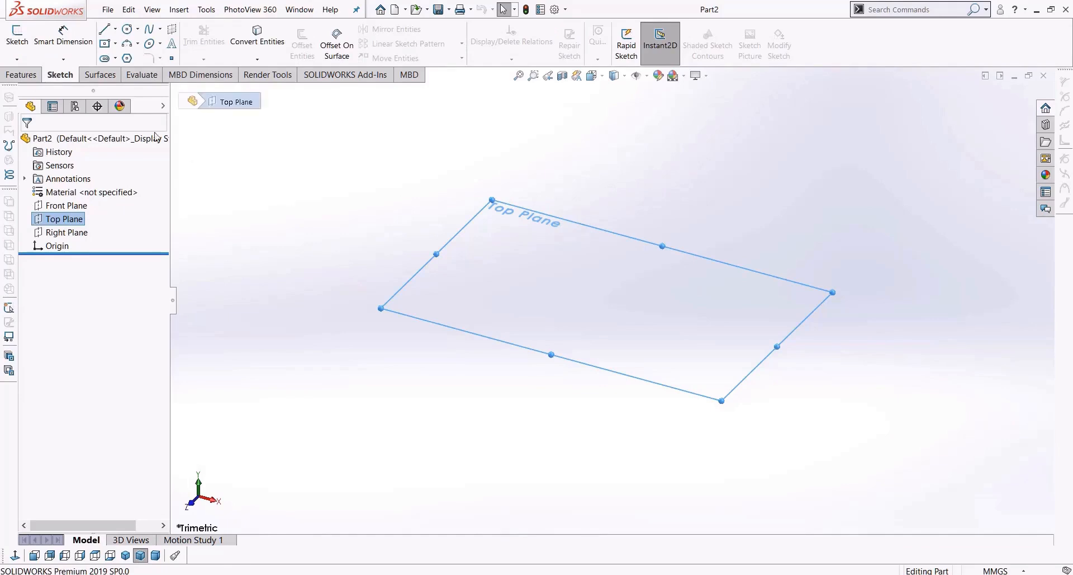
Step: Start a 3D sketch and draw a circle of about 53 mm radius centred on the origin, lying parallel to the Top Plane
left_click(17, 59)
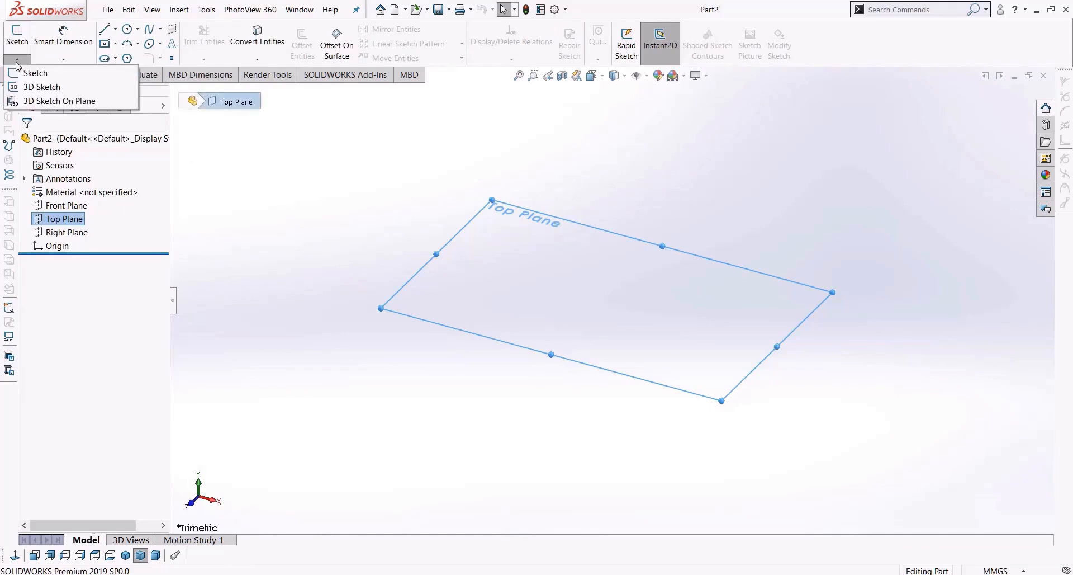
left_click(44, 87)
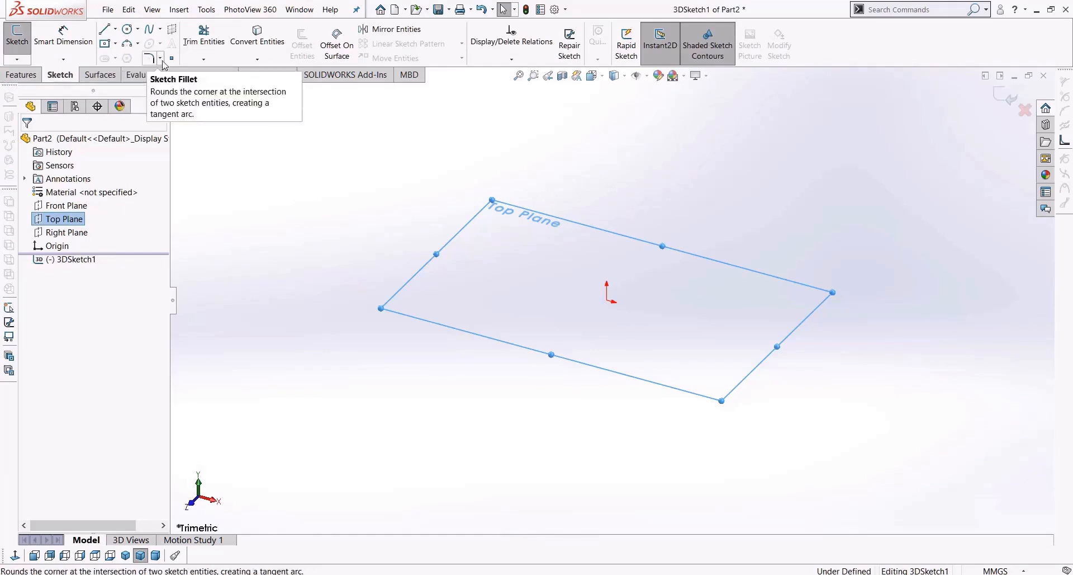
left_click(125, 32)
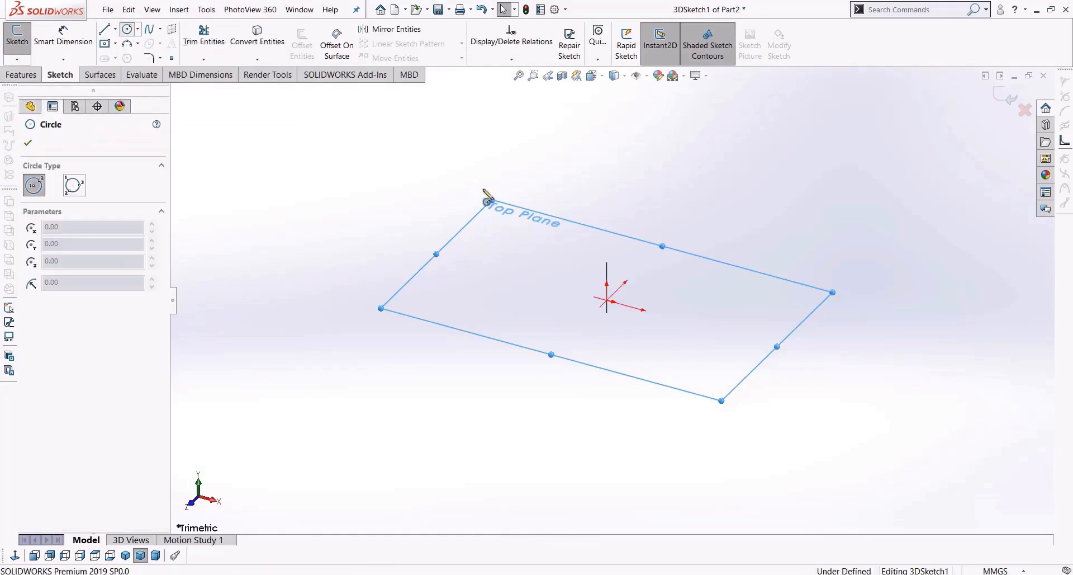
left_click(608, 302)
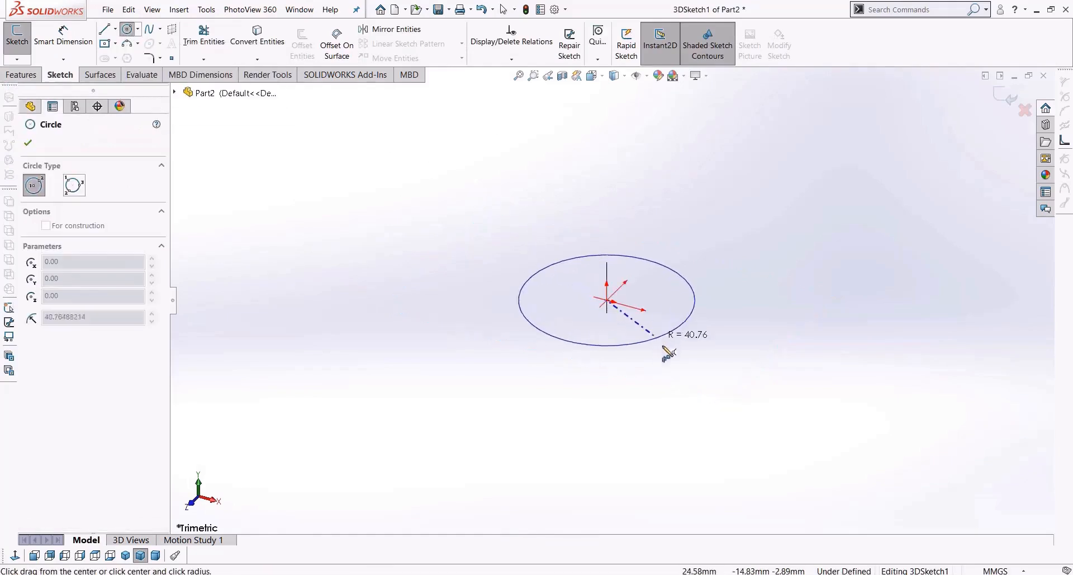
key("Tab")
key("Tab")
key("Tab")
key("Tab")
key("Tab")
key("Tab")
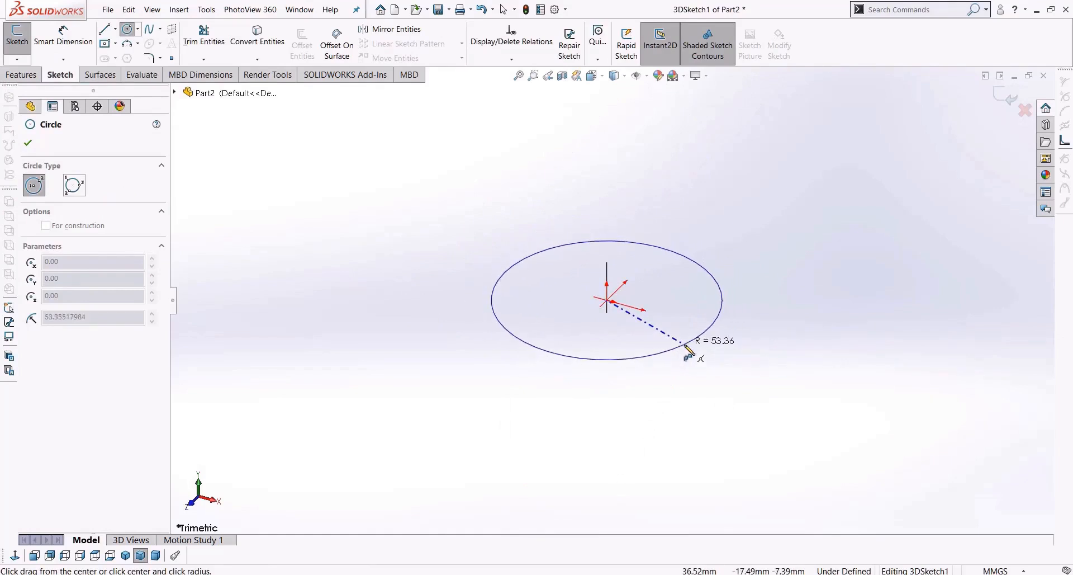
left_click(689, 351)
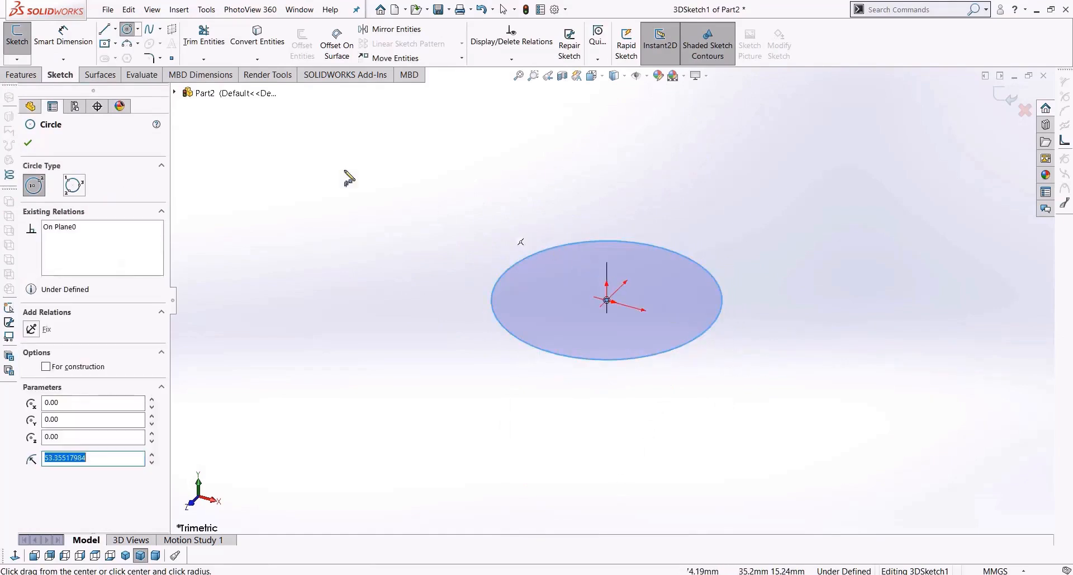
key("Escape")
Step: Draw a construction centerline about 114 mm long from the origin upward above the circle
scroll(605, 240, "up", 3)
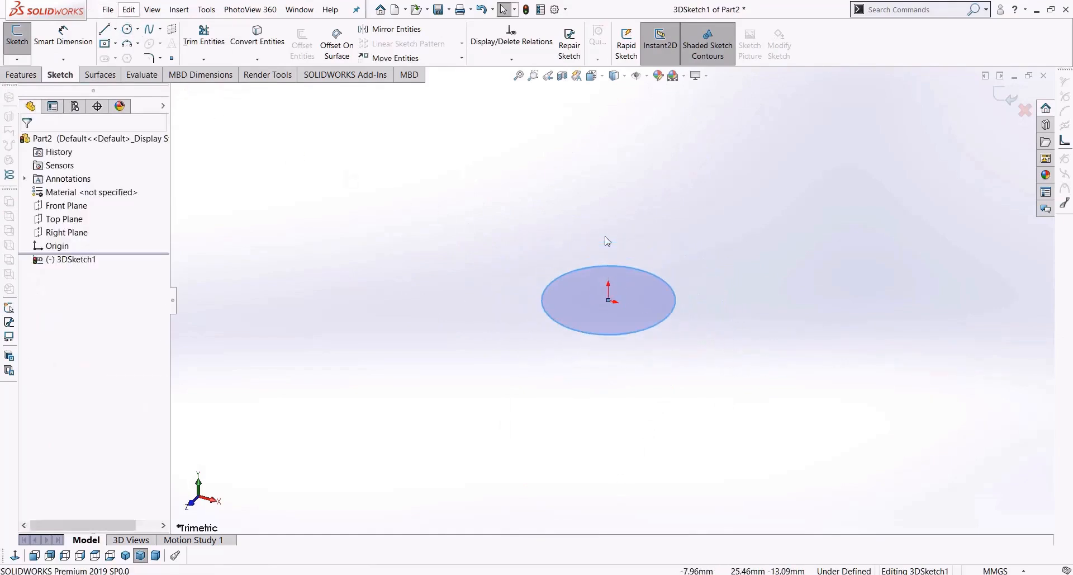
left_click(115, 29)
left_click(142, 55)
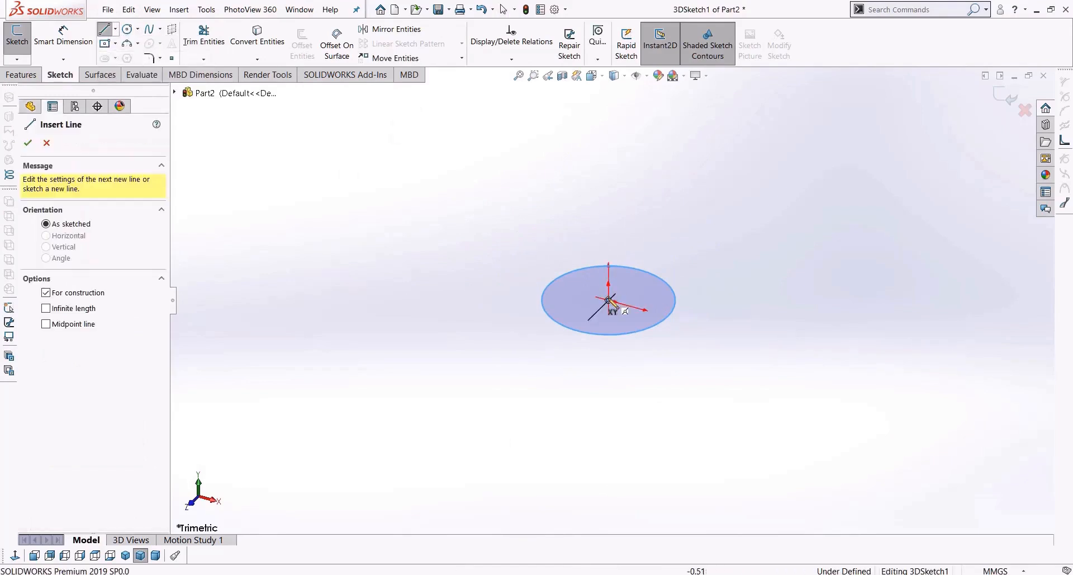
left_click(609, 300)
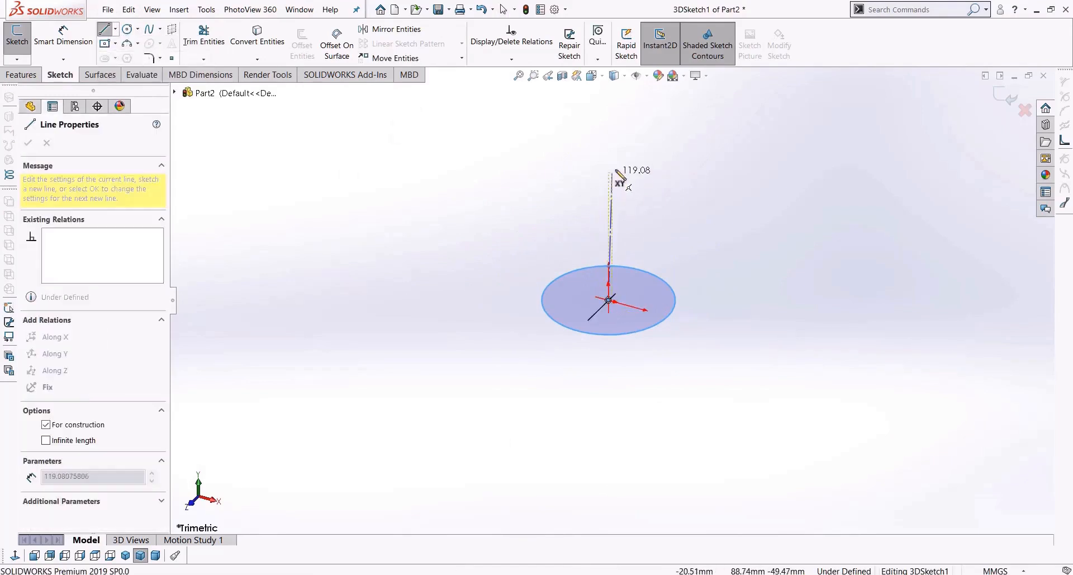
scroll(604, 190, "down", 3)
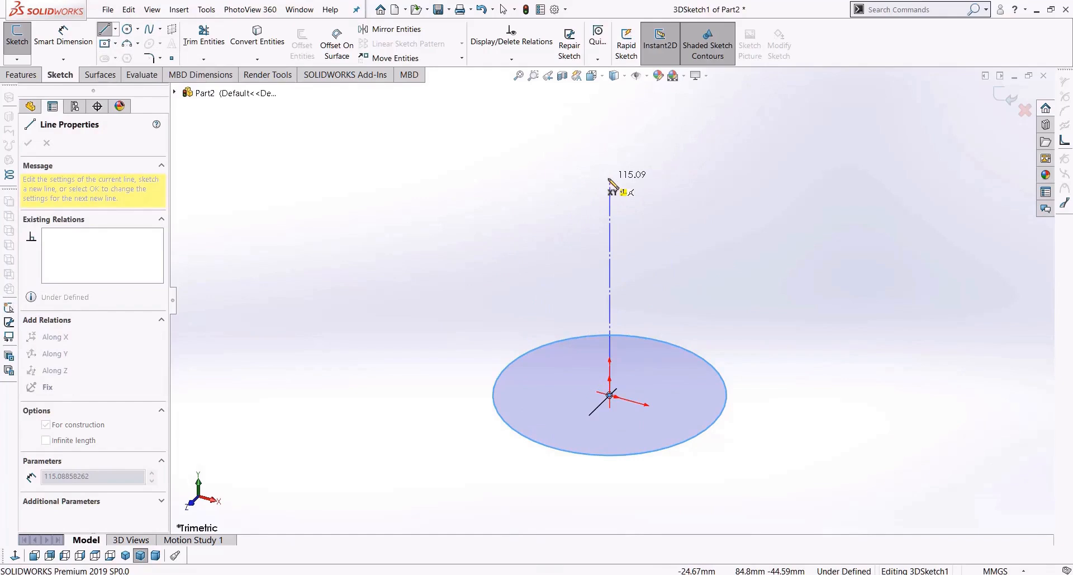
left_click(575, 173)
key("Escape")
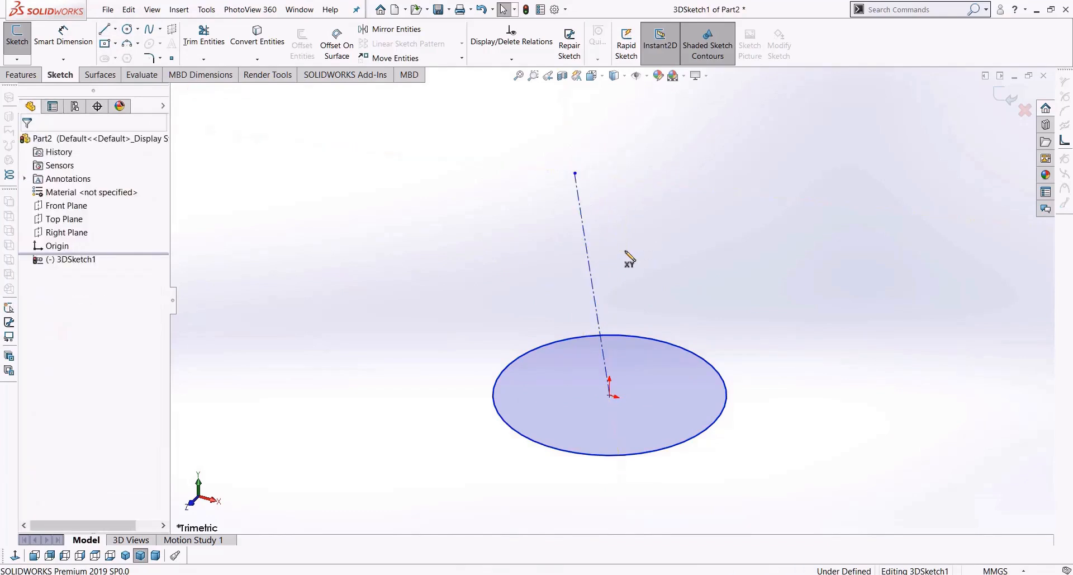
Step: Constrain the upward centerline with an Along Y relation
left_click(583, 246)
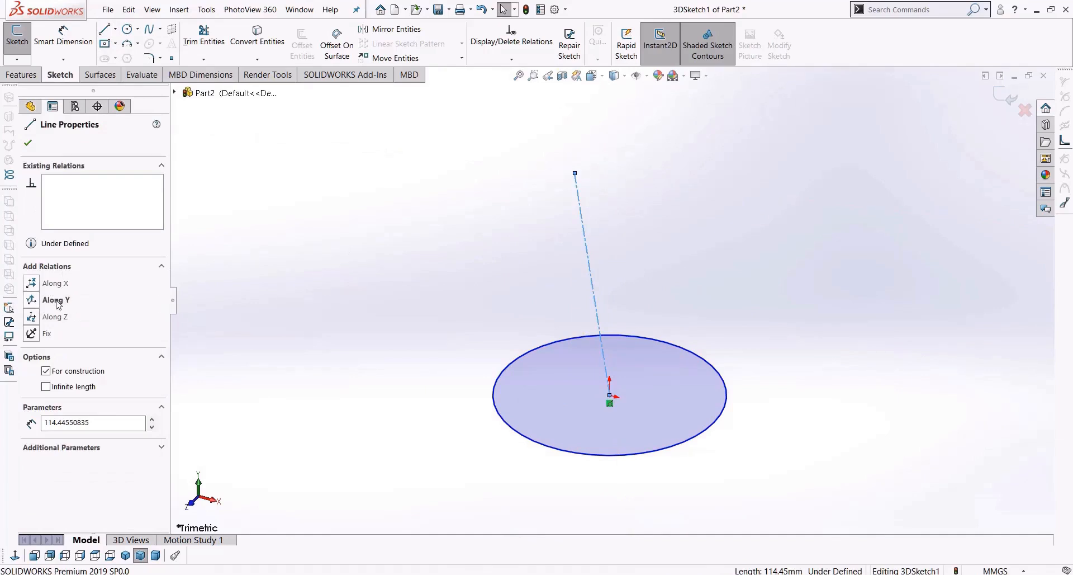
left_click(32, 302)
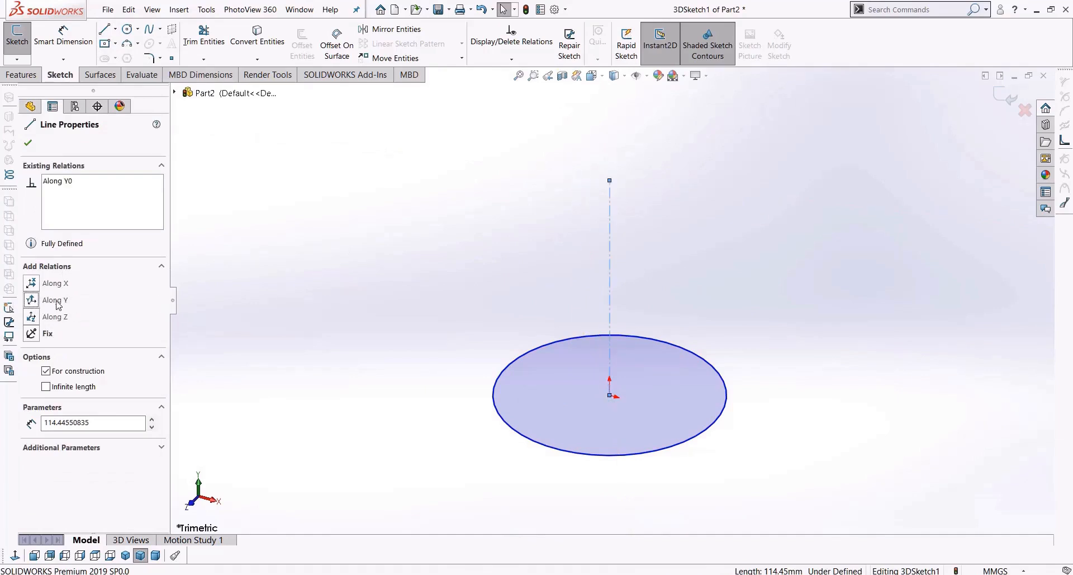
left_click(703, 222)
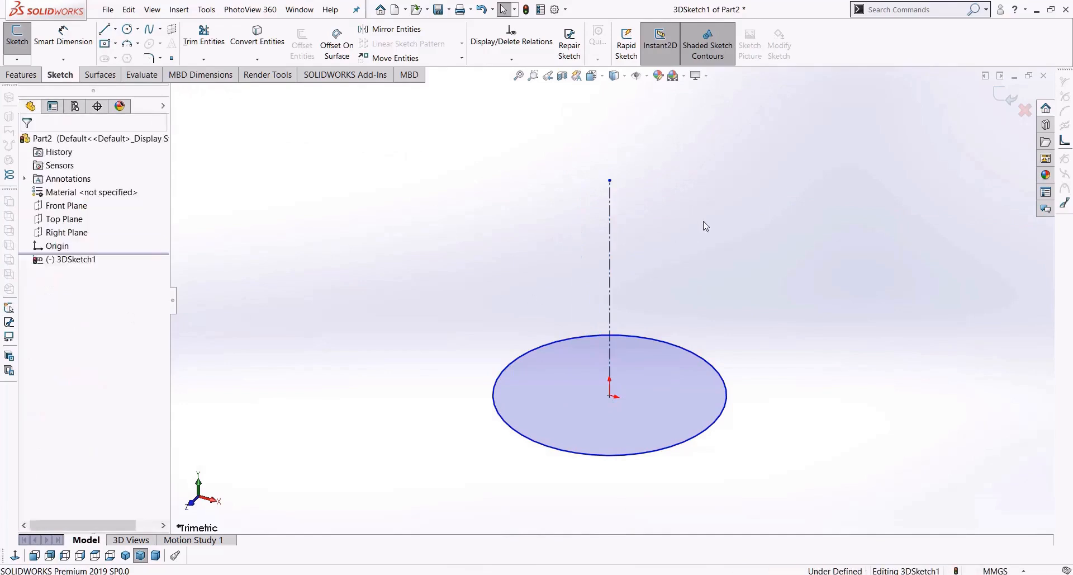
Step: Draw a horizontal circle of about 40 mm radius centred on the vertical centerline's upper endpoint
left_click(127, 29)
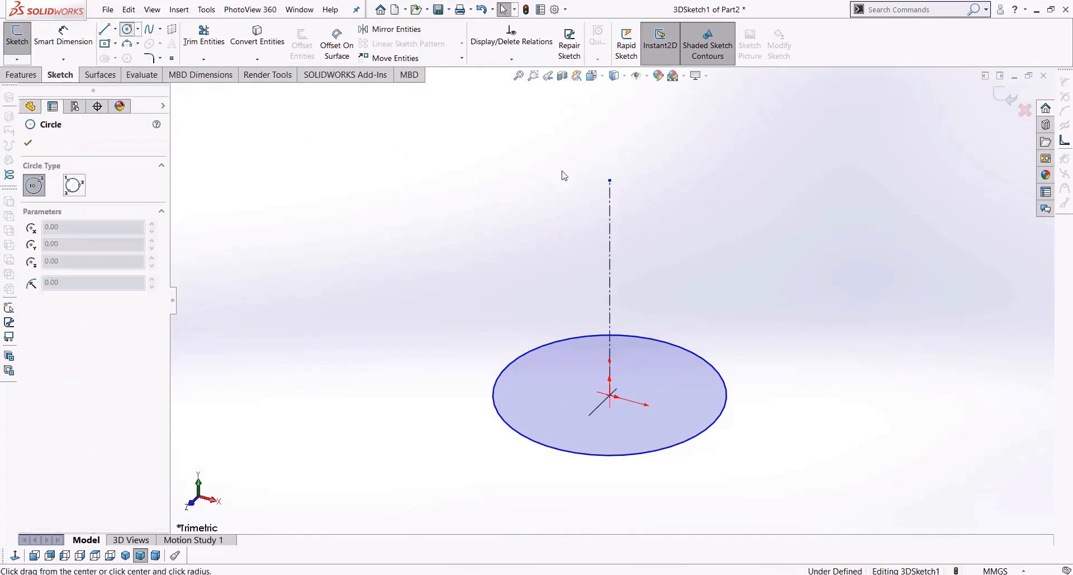
left_click(609, 180)
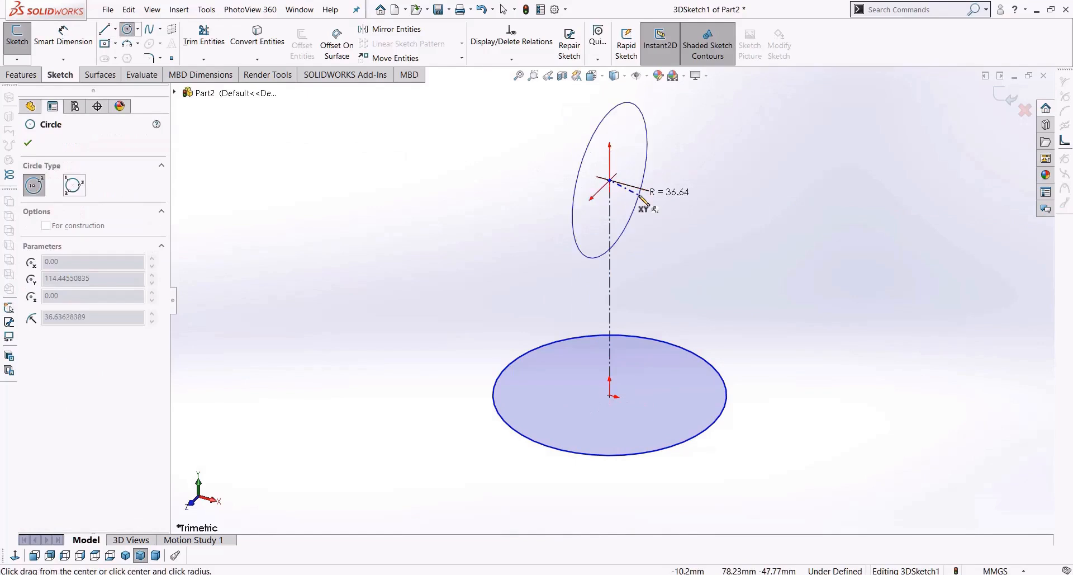
left_click(676, 210)
key("Escape")
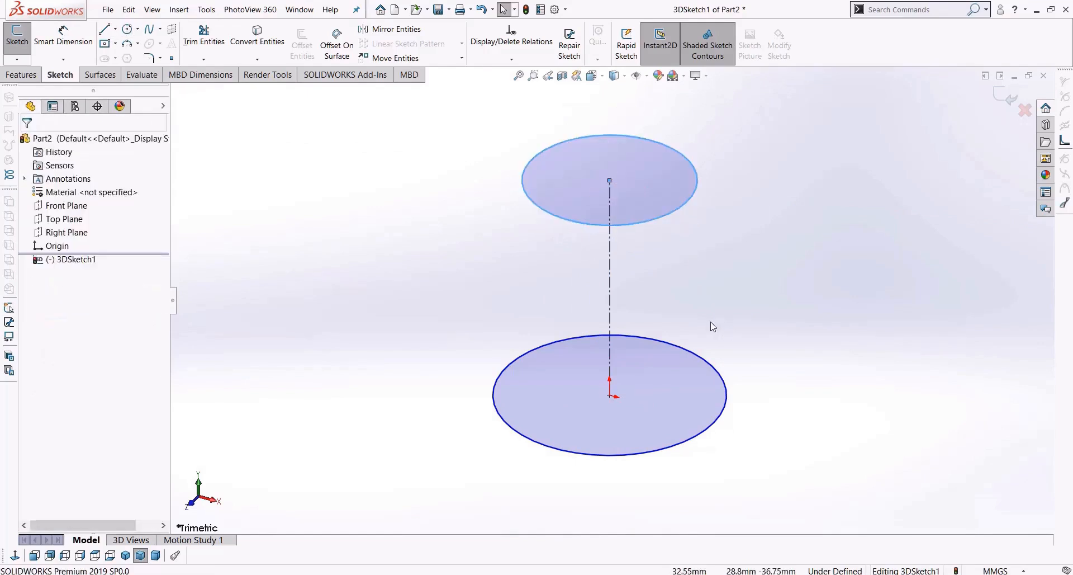
Step: Dimension the lower circle's diameter as 100 mm
key("d")
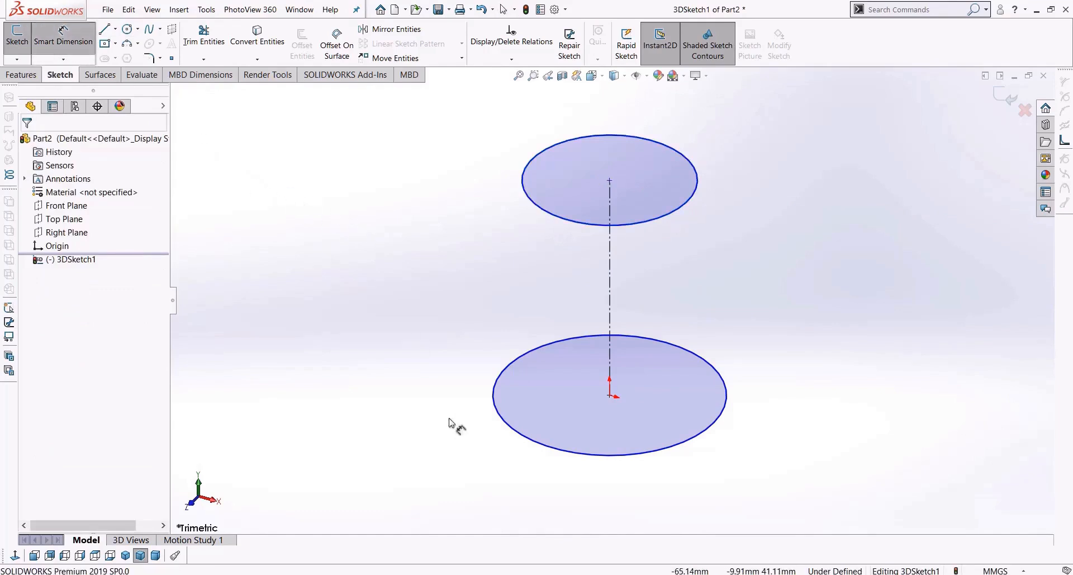
left_click(506, 430)
middle_click_drag(432, 447, 427, 492)
left_click(446, 388)
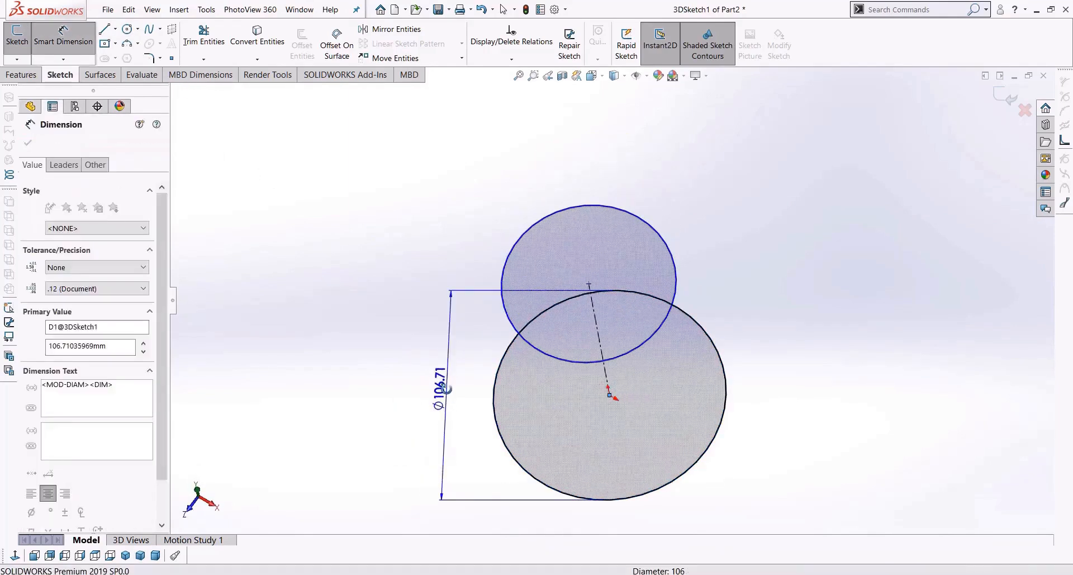
type("100")
key("Return")
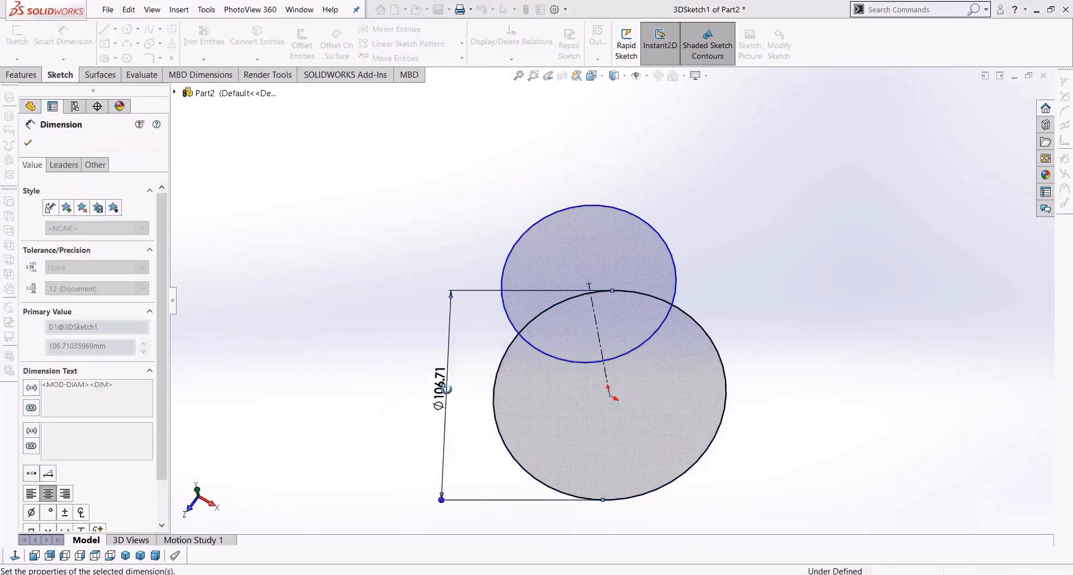
Step: Dimension the upper circle's diameter as 80 mm
left_click(512, 319)
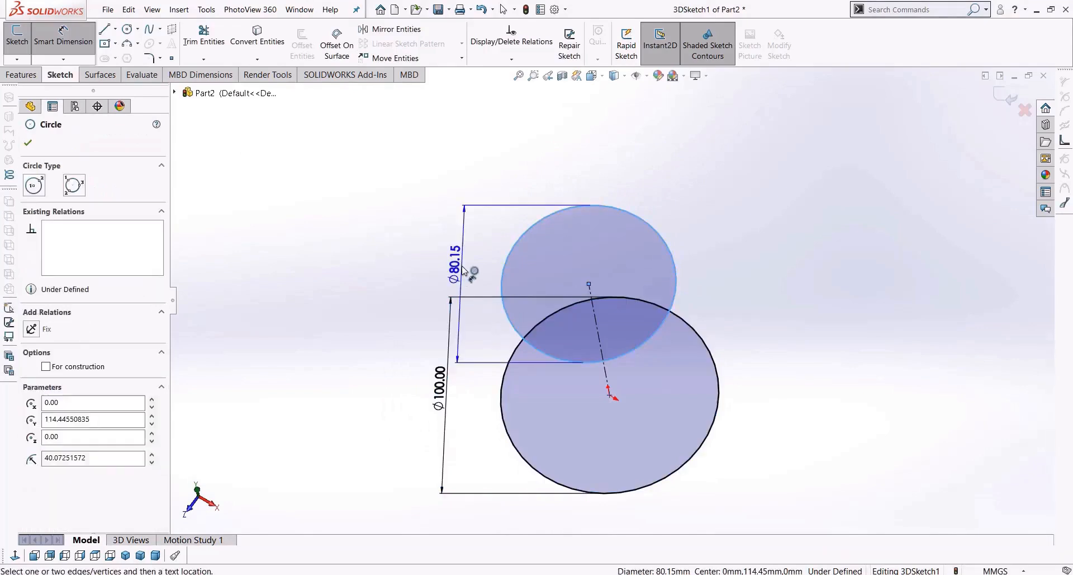
left_click(464, 270)
type("80")
key("Return")
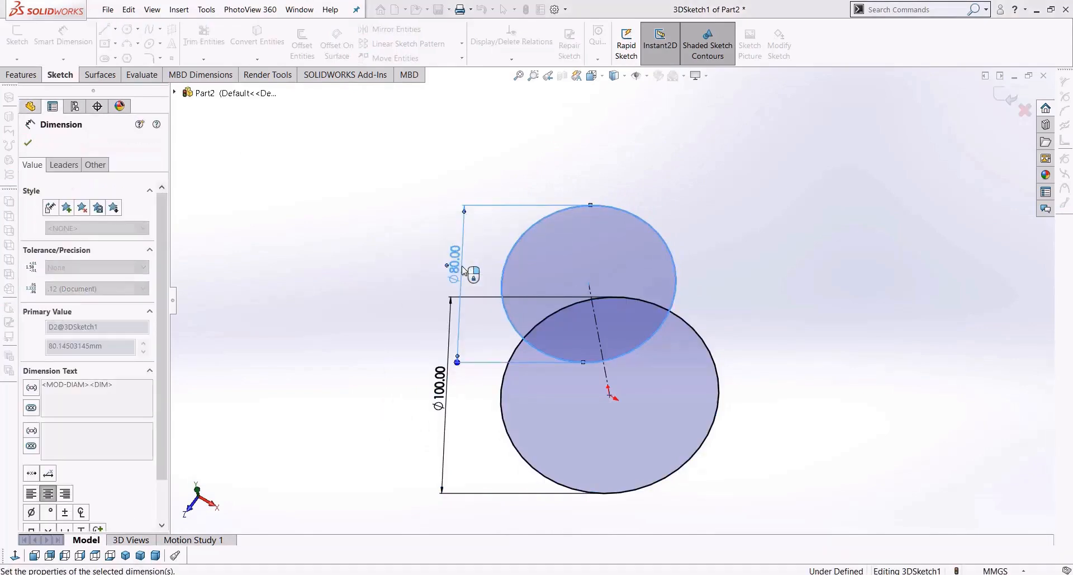
Step: Dimension the vertical centerline between the two circle centres as 100 mm long
middle_click_drag(619, 448, 626, 318)
left_click(621, 300)
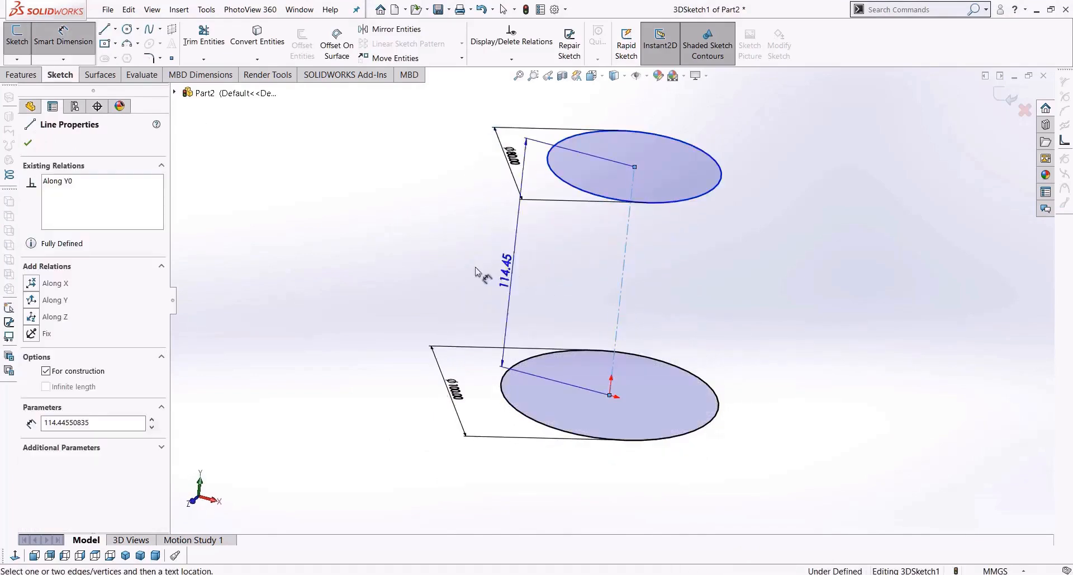
left_click(324, 249)
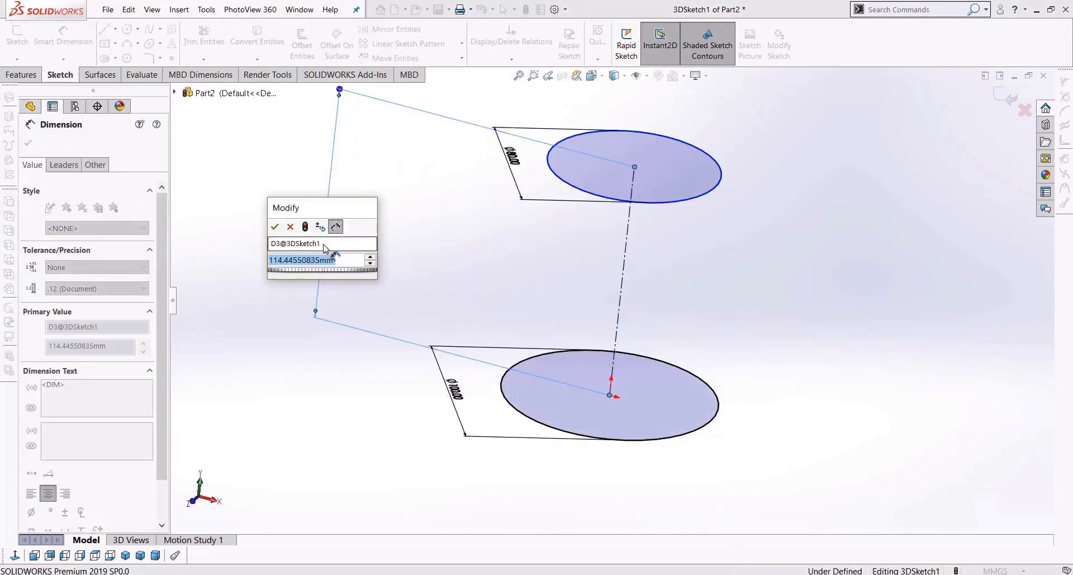
type("100")
key("Return")
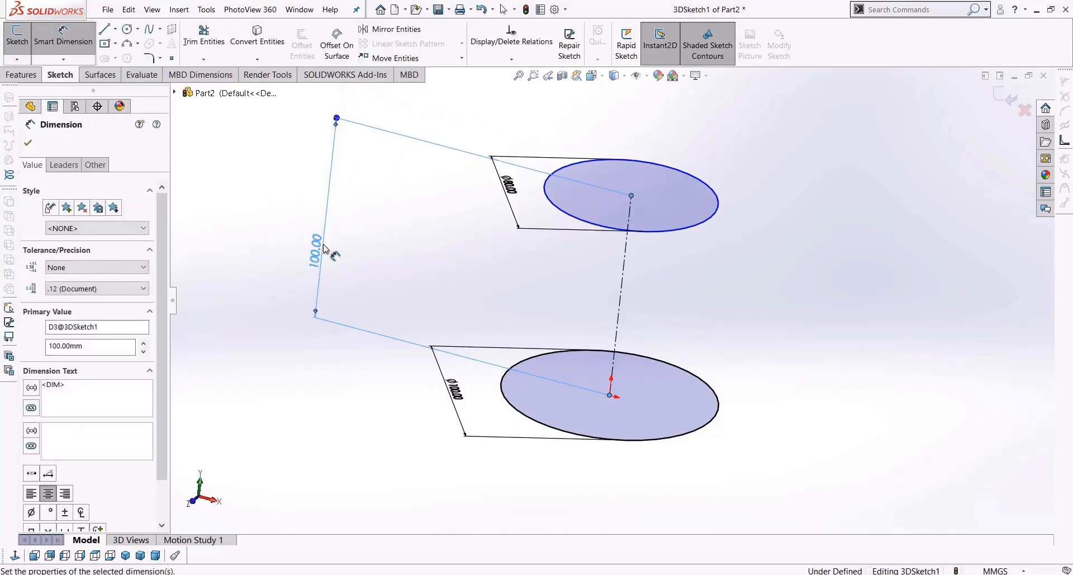
key("Escape")
Step: Draw a construction centerline about 92 mm long from the origin outward past the lower circle's edge
mouse_move(690, 270)
middle_mouse_down()
mouse_move(676, 256)
mouse_move(664, 296)
mouse_move(683, 276)
mouse_move(779, 307)
middle_mouse_up()
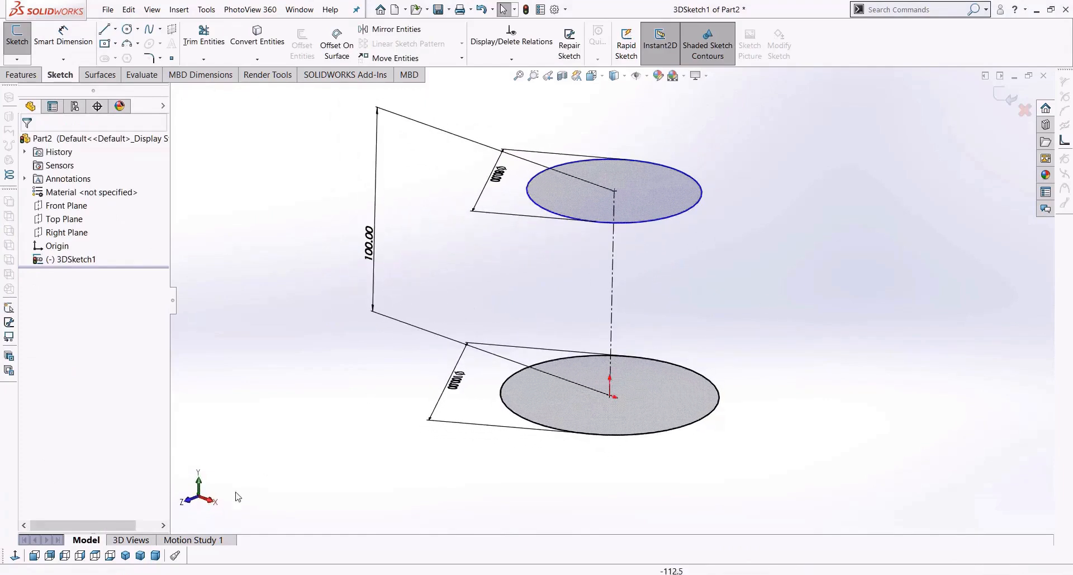
left_click(114, 29)
left_click(130, 48)
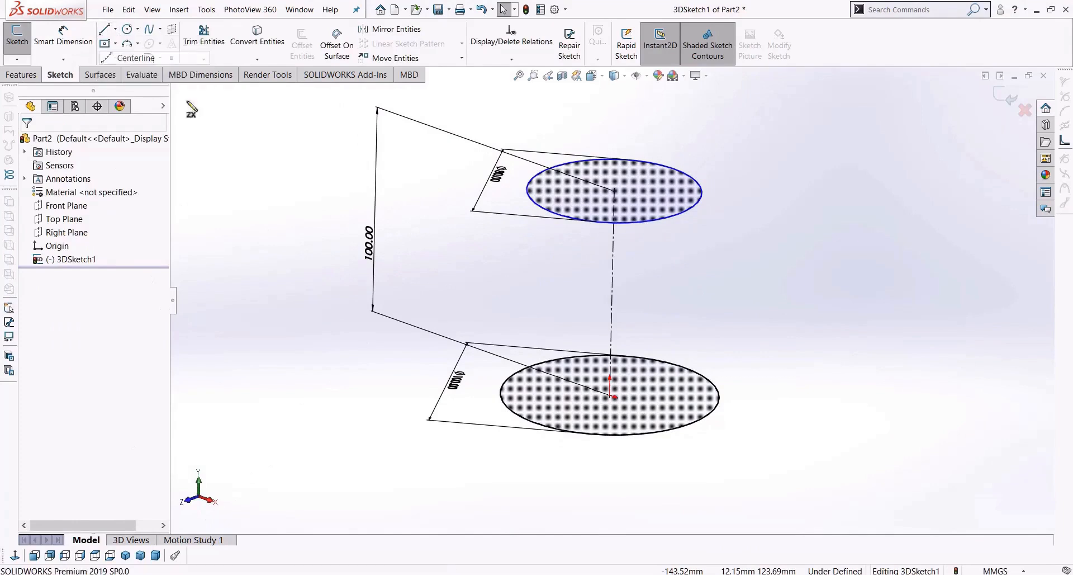
left_click(611, 397)
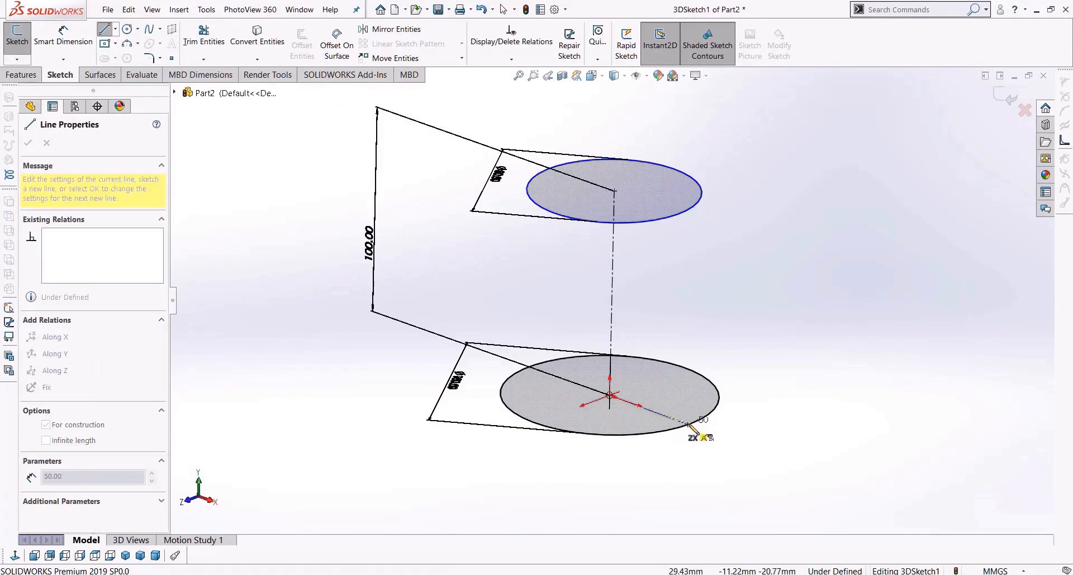
double_click(727, 456)
key("Escape")
Step: Constrain the lower circle's radial centerline with an Along X relation
left_click(705, 447)
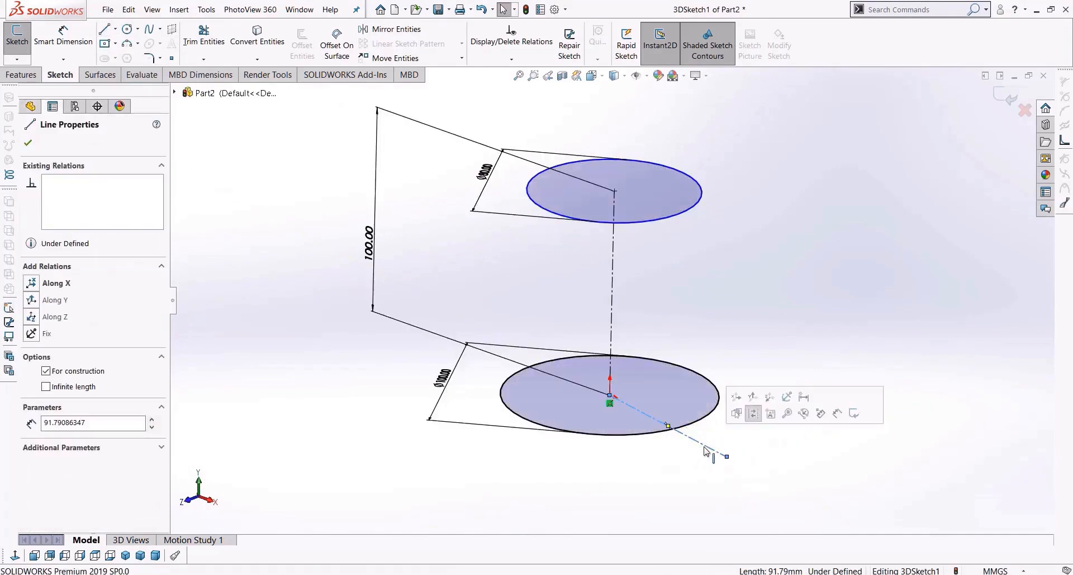
left_click(714, 472)
left_click(707, 447)
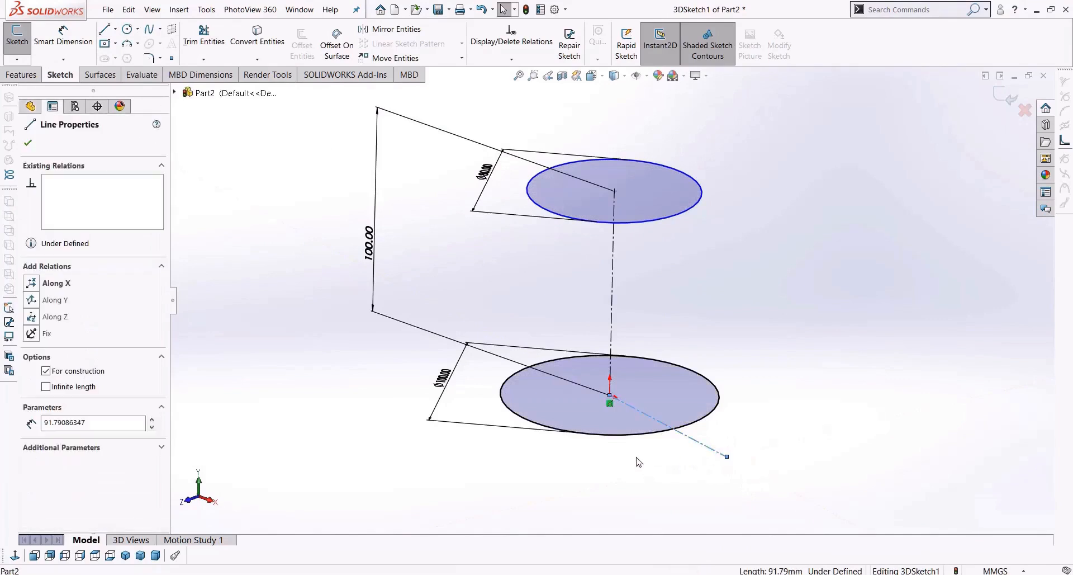
left_click(36, 284)
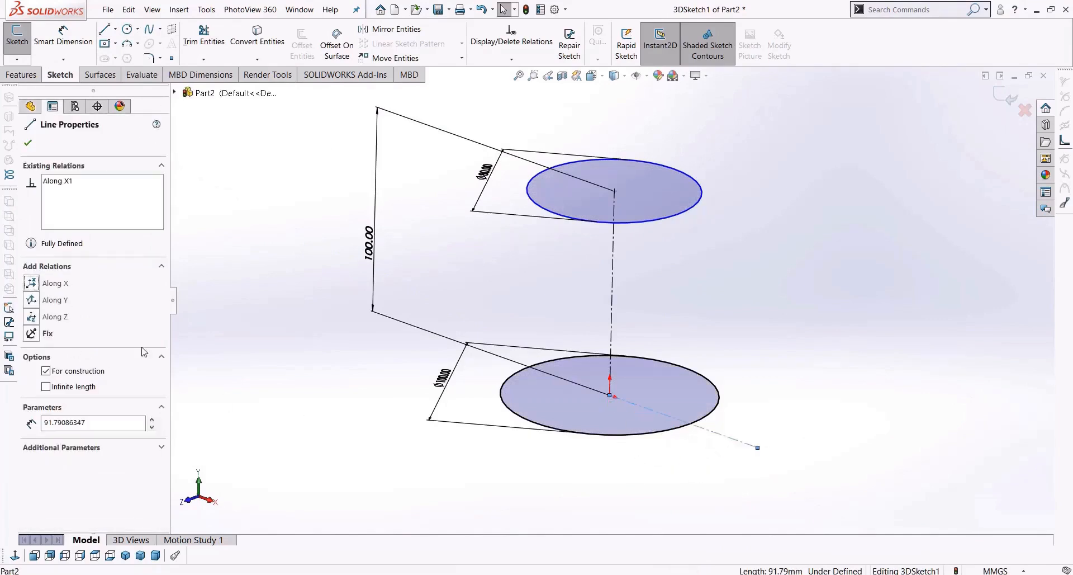
Step: Make the outer endpoint of the lower radial centerline coincident with the lower circle
left_click(722, 534)
left_click(743, 535)
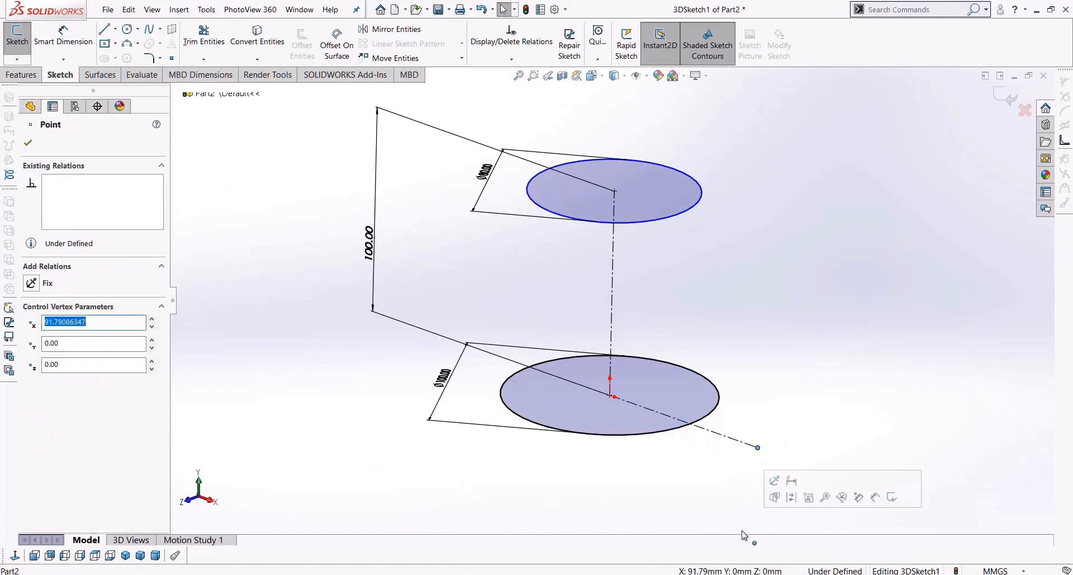
left_click(679, 435, "ctrl")
left_click(32, 360)
left_click(752, 363)
Step: Draw a construction centerline from the upper circle's centre outward past its edge, roughly parallel to the lower radial centerline
middle_click_drag(752, 364, 768, 398)
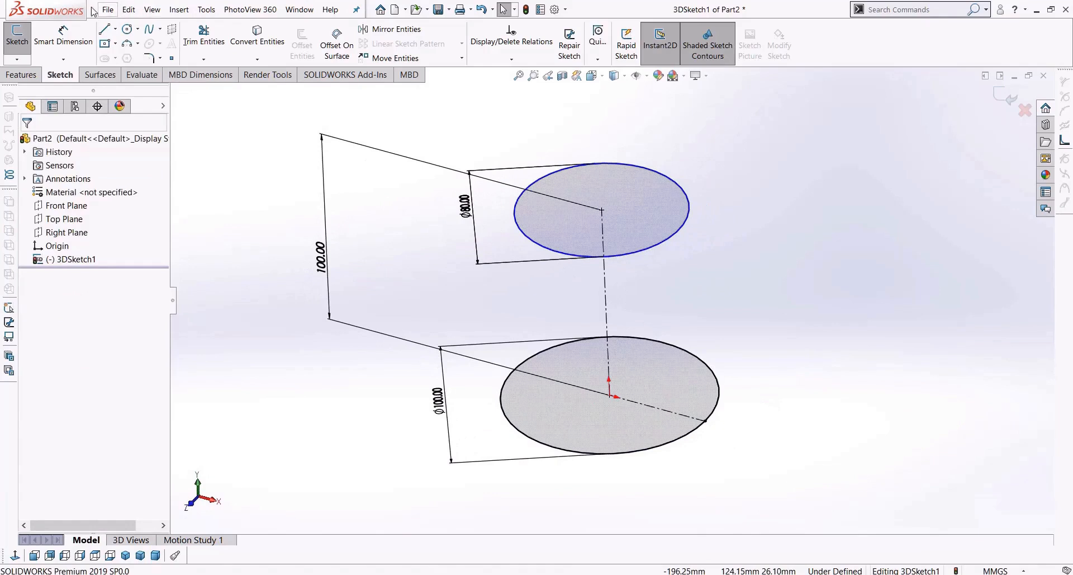
left_click(115, 29)
left_click(127, 55)
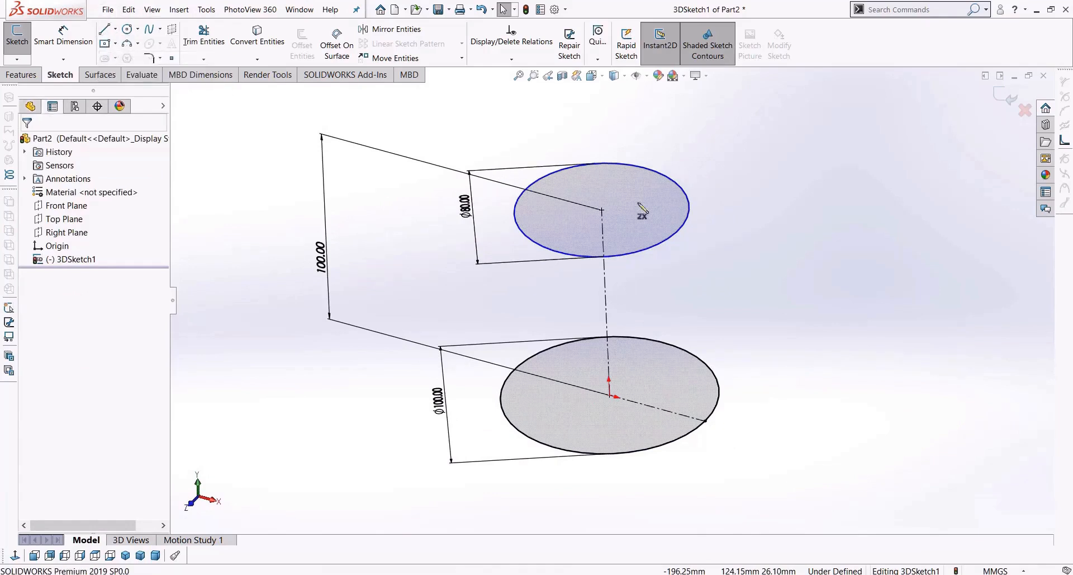
left_click(603, 211)
left_click(731, 245)
key("Escape")
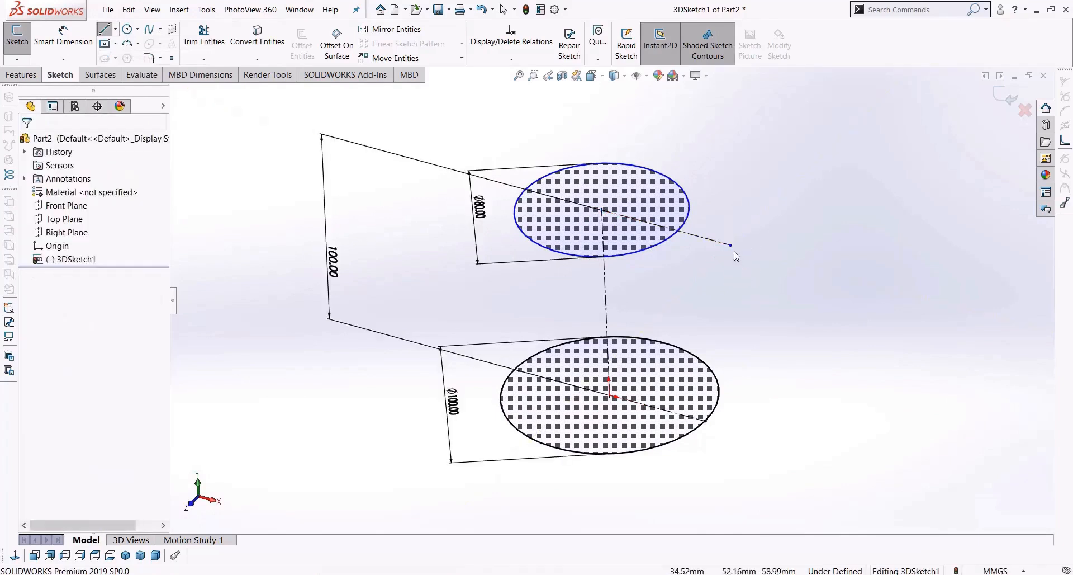
Step: Make the outer endpoint of the upper radial centerline coincident with the upper circle
left_click(730, 244)
left_click(687, 217)
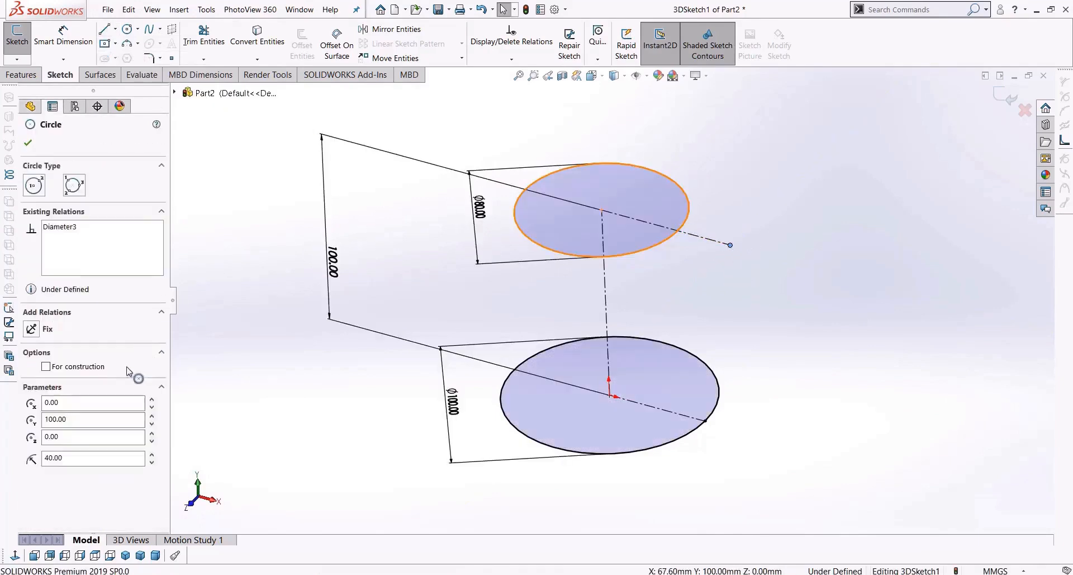
left_click(37, 358)
left_click(727, 296)
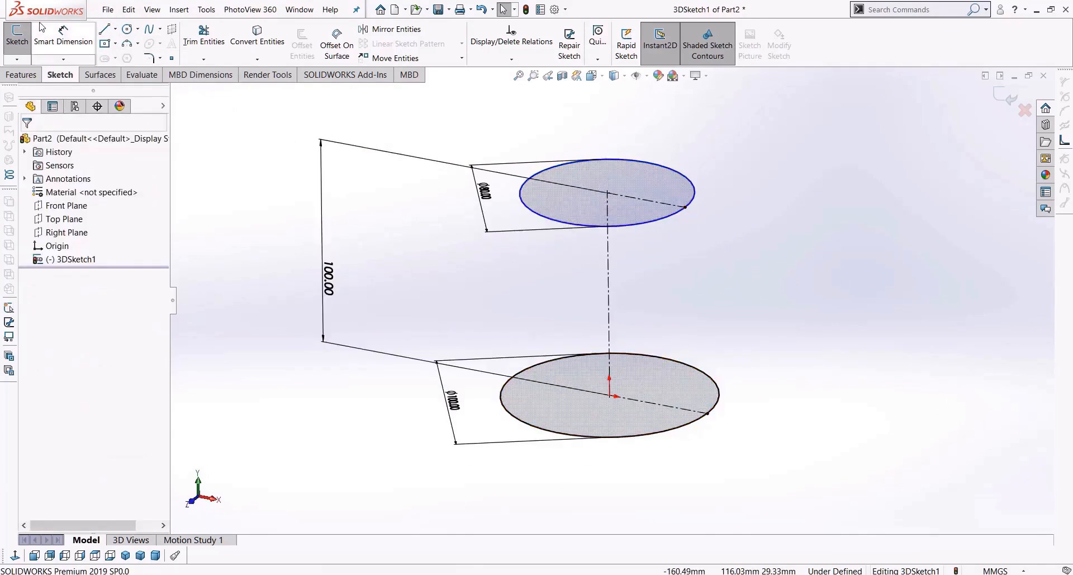
Step: Draw a solid line about 100.5 mm long joining the outer endpoints of the upper and lower radial centerlines
left_click(104, 28)
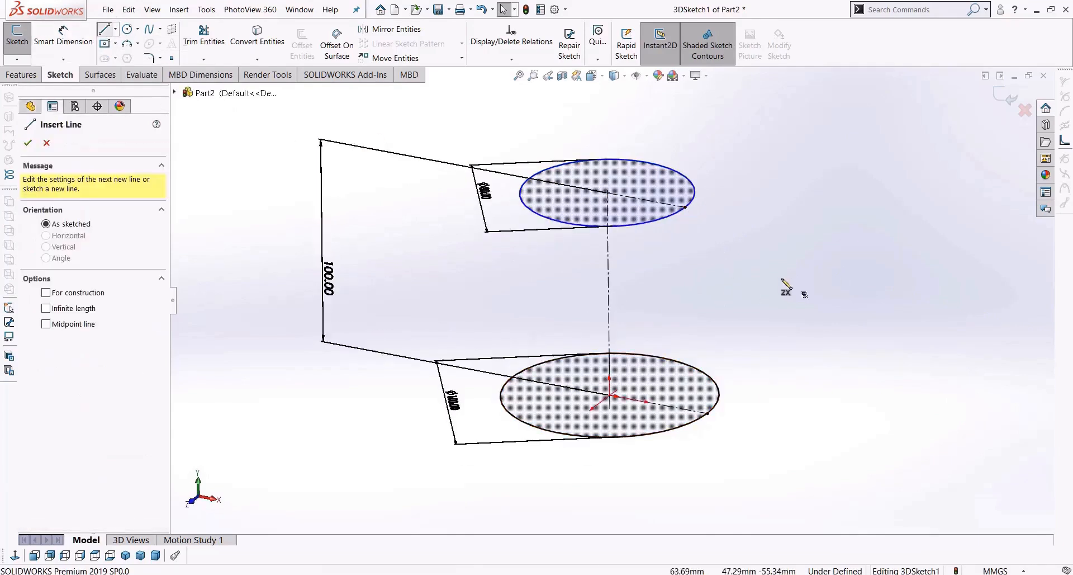
left_click(686, 208)
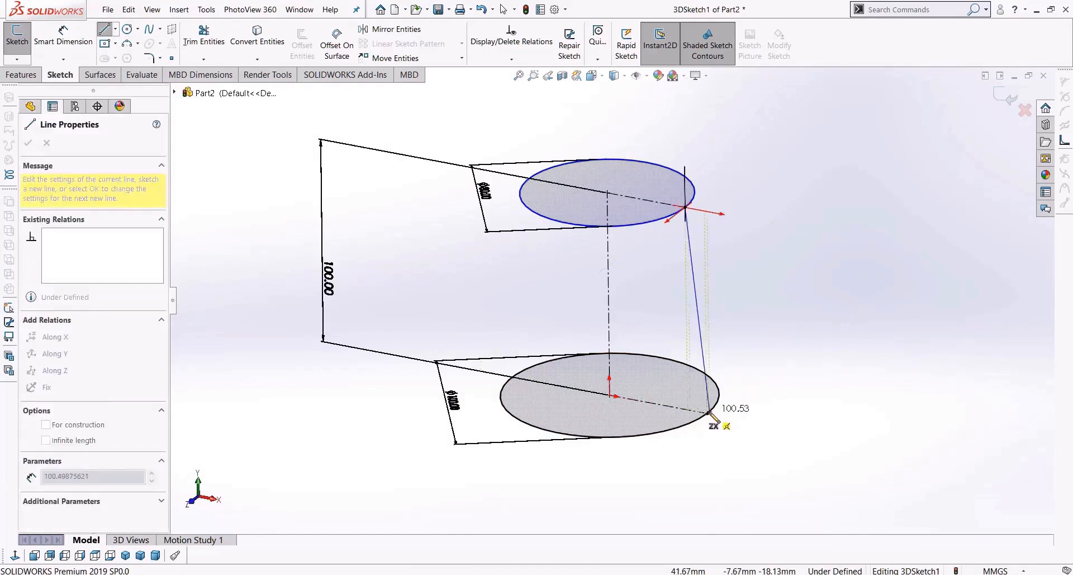
left_click(707, 414)
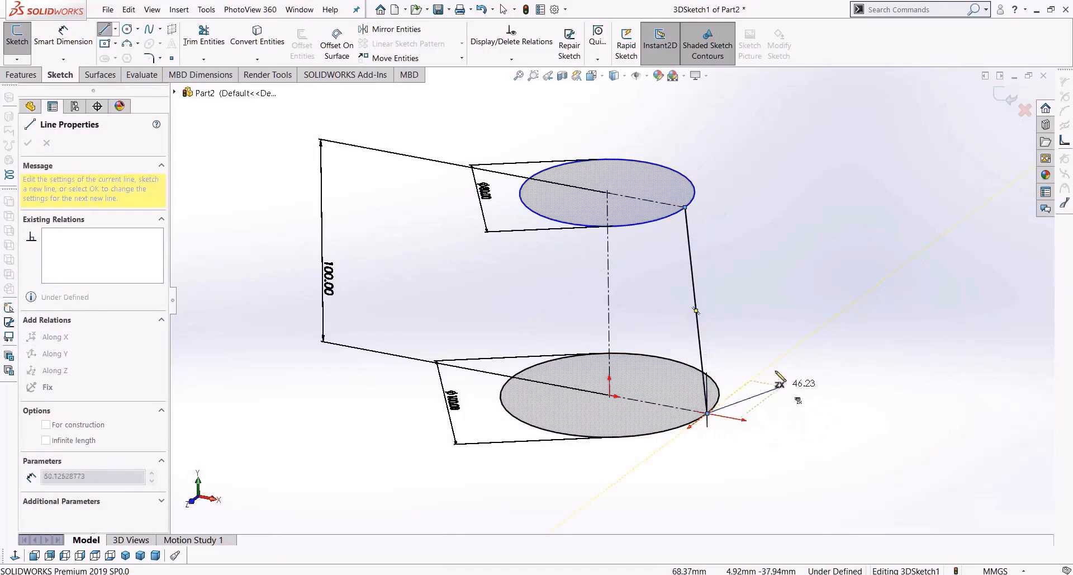
key("Escape")
Step: Draw a second construction centerline about 50 mm long from the origin to the lower circle's edge, close beside the first radial centerline
middle_click_drag(738, 280, 769, 386)
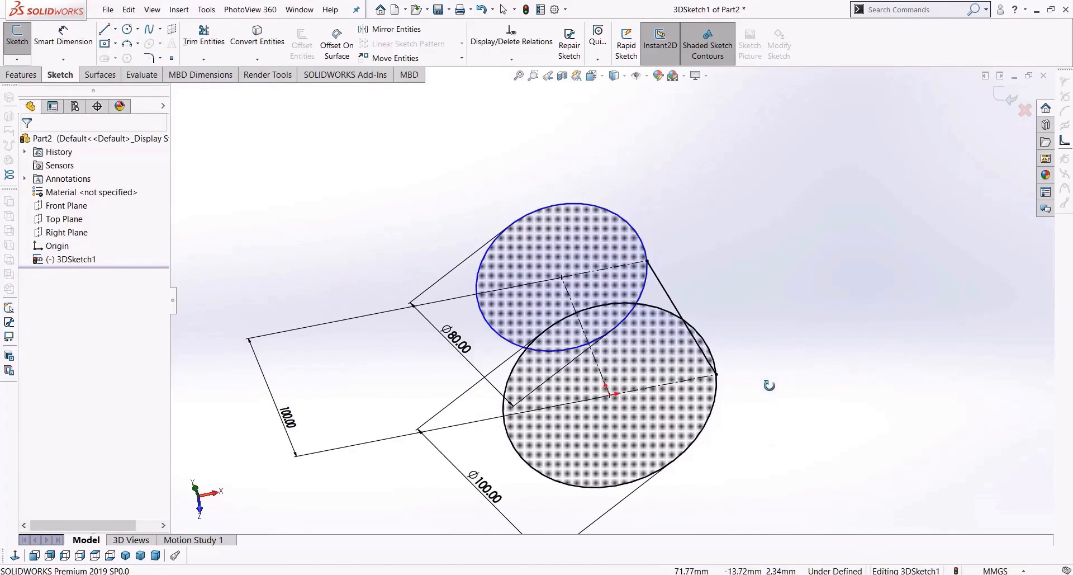
scroll(729, 399, "down", 4)
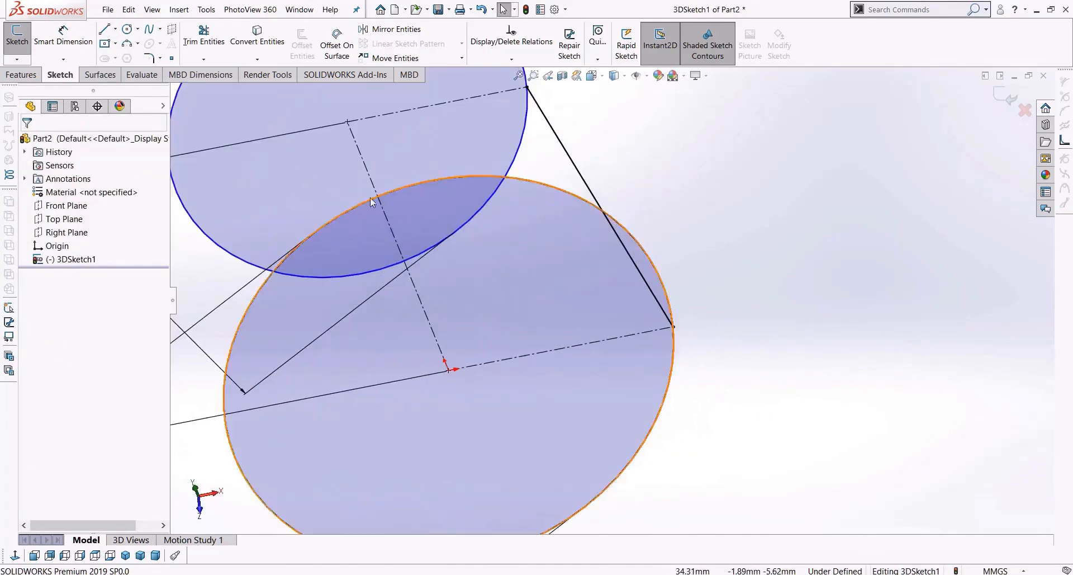
scroll(615, 311, "up", 3)
left_click(115, 29)
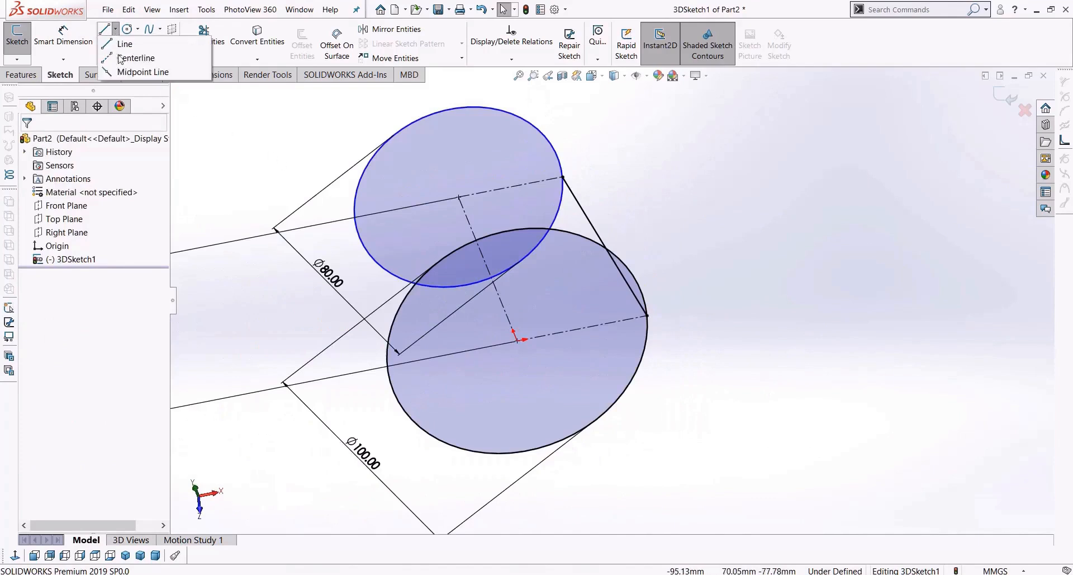
left_click(134, 58)
left_click(14, 555)
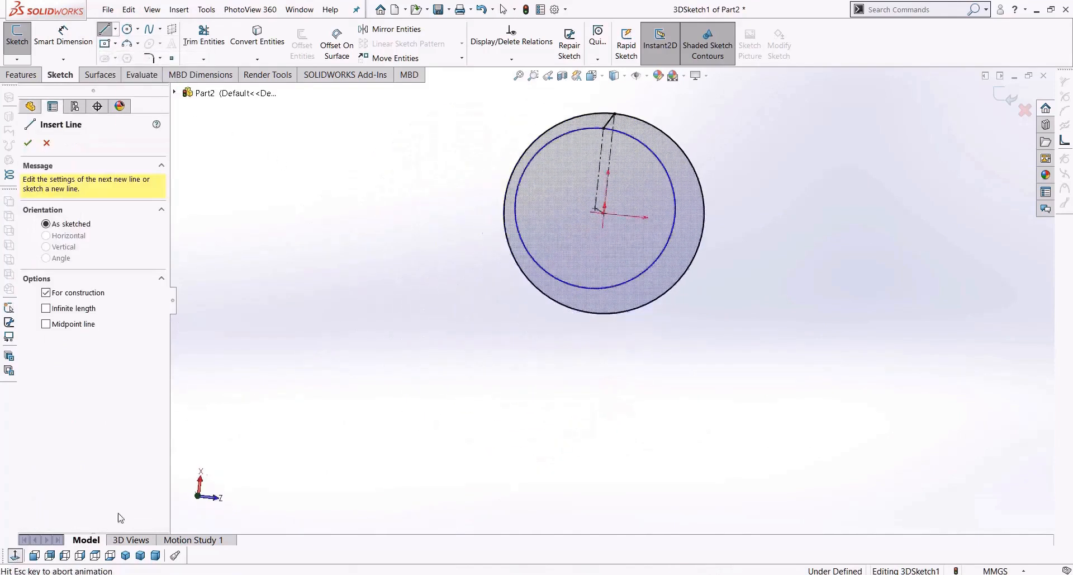
mouse_move(645, 212)
middle_mouse_down()
mouse_move(727, 173)
mouse_move(679, 274)
mouse_move(595, 226)
middle_mouse_up()
scroll(630, 206, "down", 3)
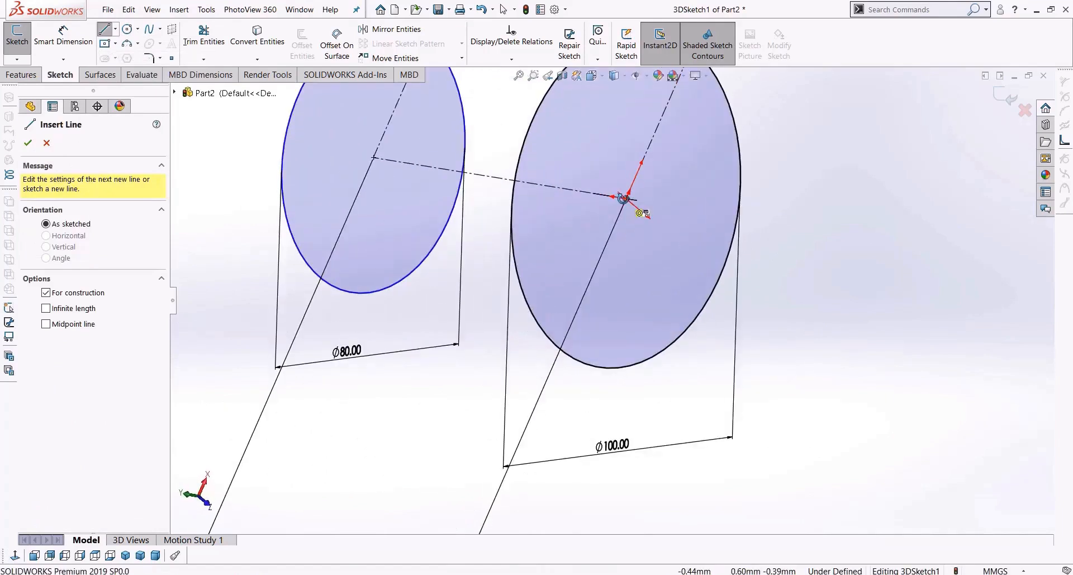
left_click(628, 199)
scroll(626, 200, "up", 2)
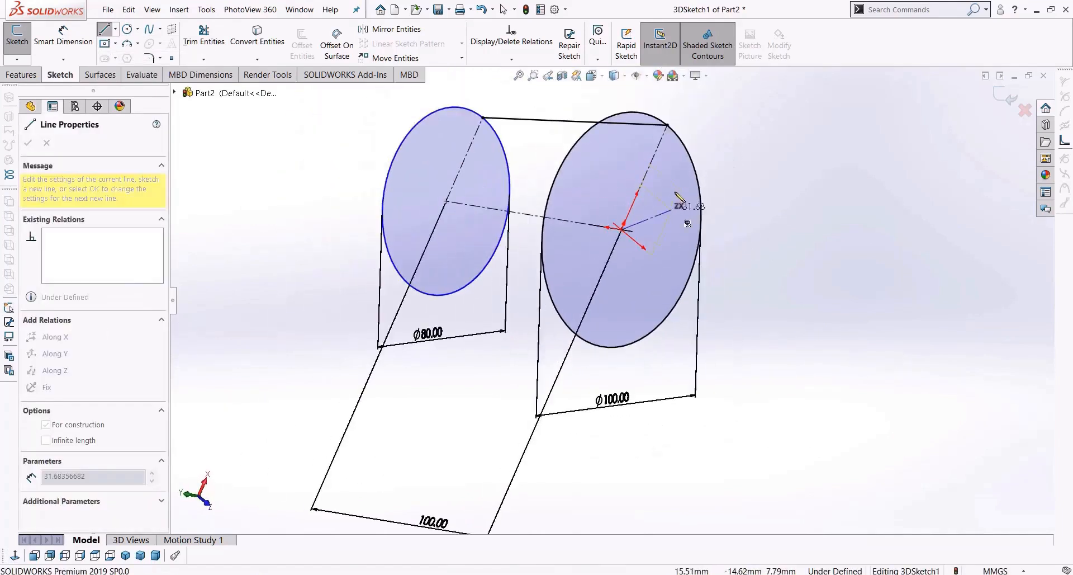
left_click(683, 141)
key("Escape")
Step: Dimension the angle between the lower circle's two radial centerlines and set it to 5 degrees
scroll(664, 186, "down", 3)
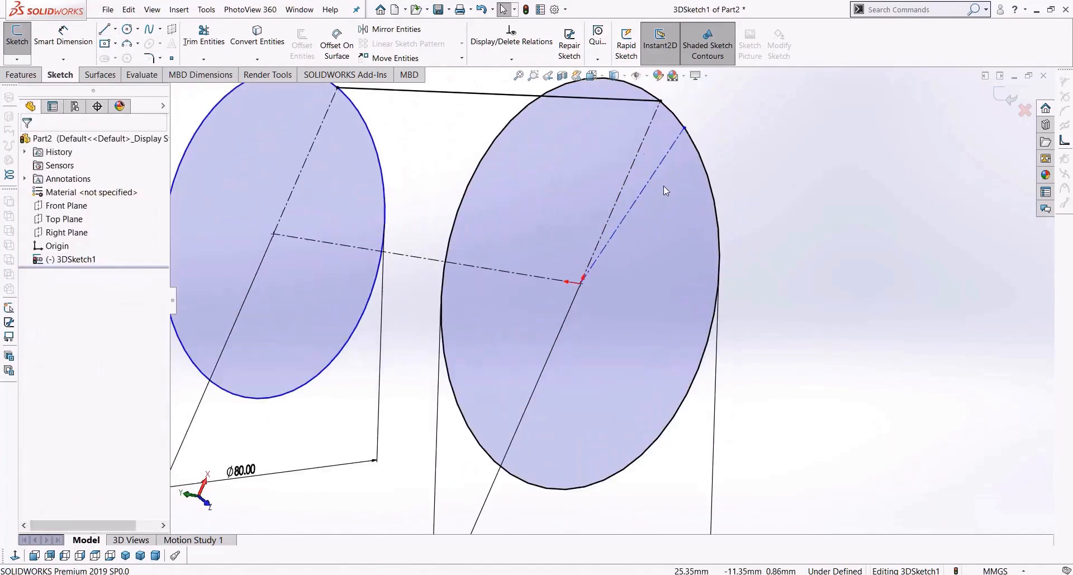
key("d")
left_click(631, 176)
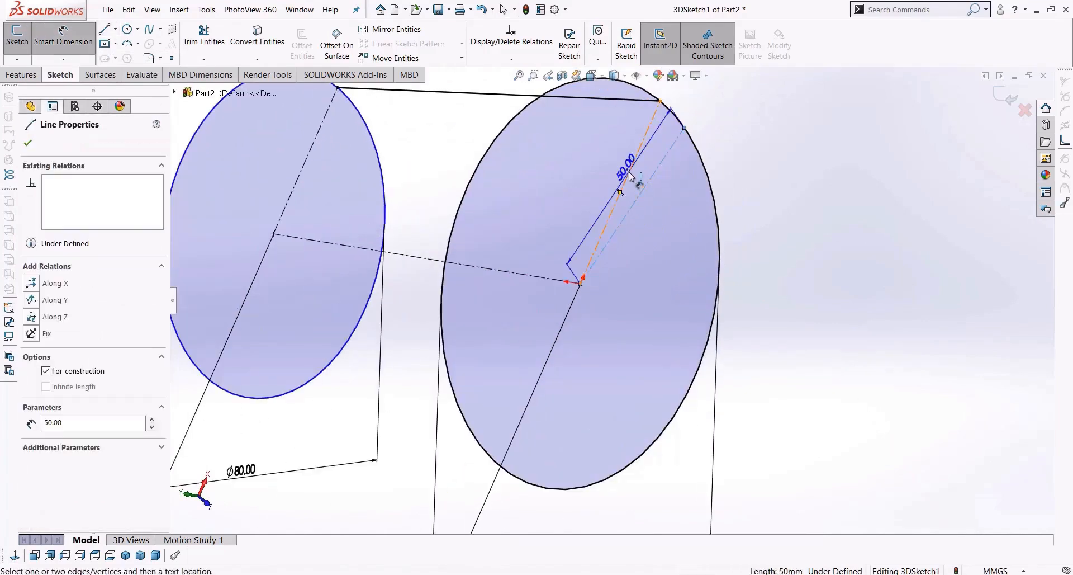
left_click(639, 185)
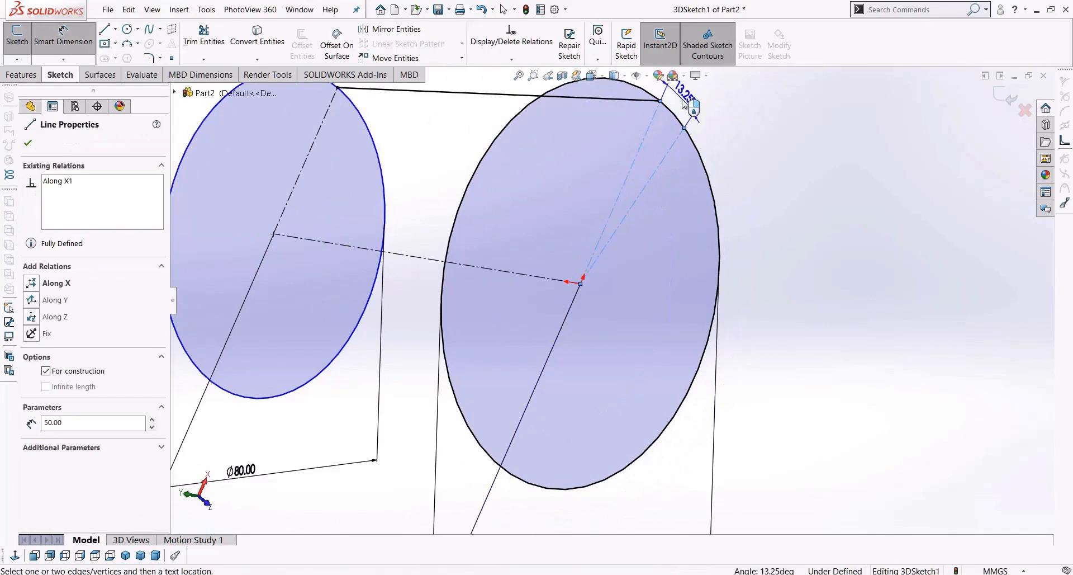
left_click(692, 101)
type("5")
key("Return")
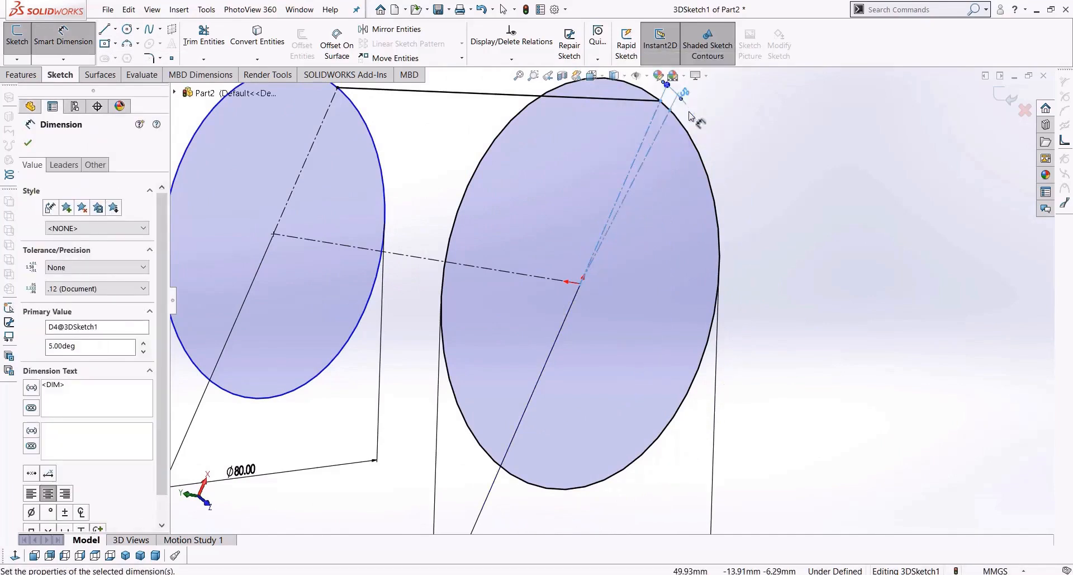
scroll(610, 291, "up", 3)
key("Escape")
Step: Draw a second construction centerline about 40 mm long from the upper circle's centre to its edge, beside the existing radial centerline
left_click(115, 30)
left_click(132, 58)
middle_click_drag(387, 251, 518, 231)
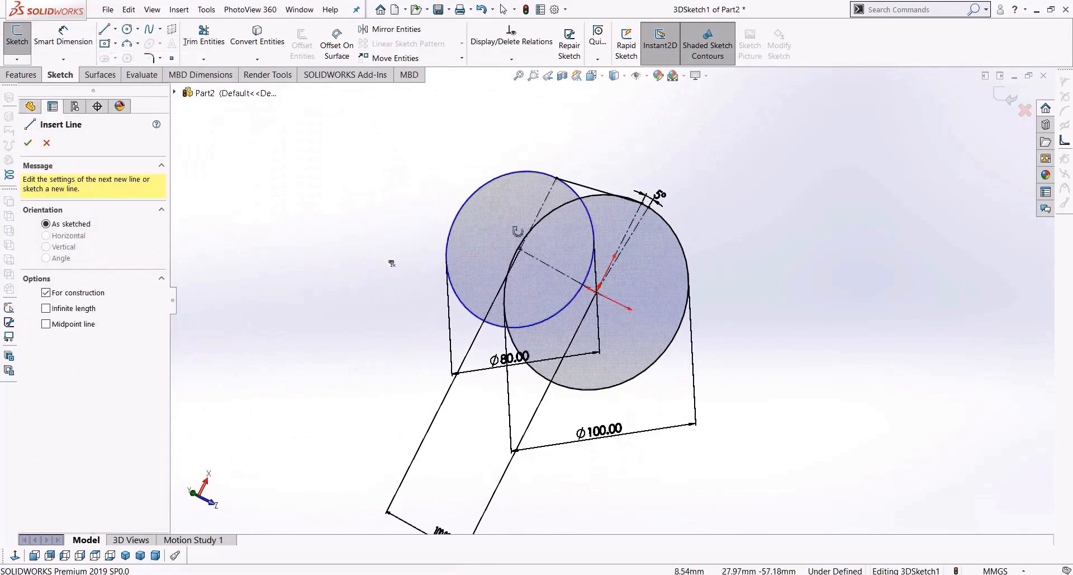
scroll(535, 294, "down", 2)
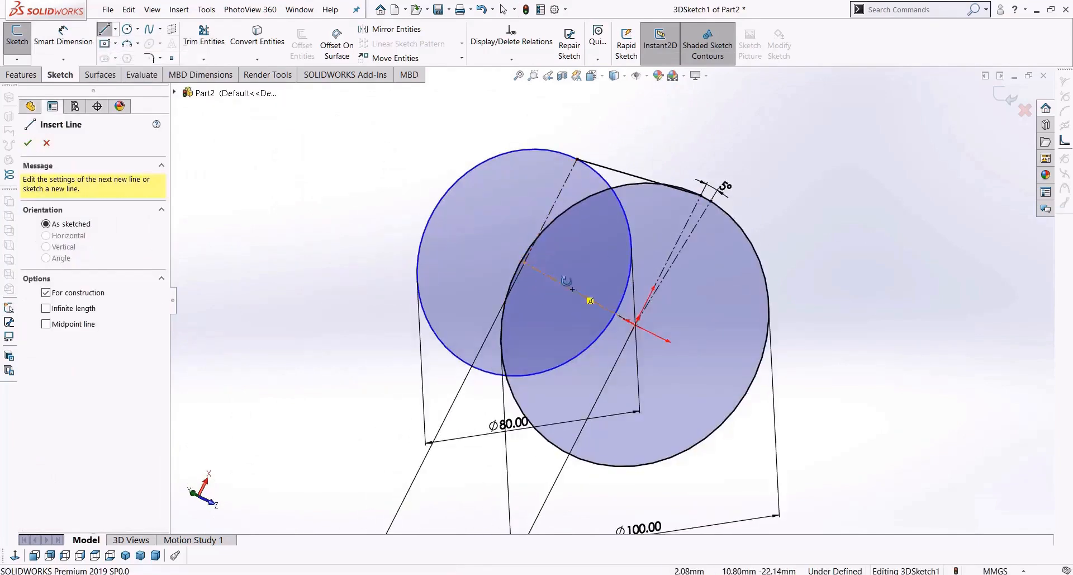
middle_click_drag(567, 281, 564, 277)
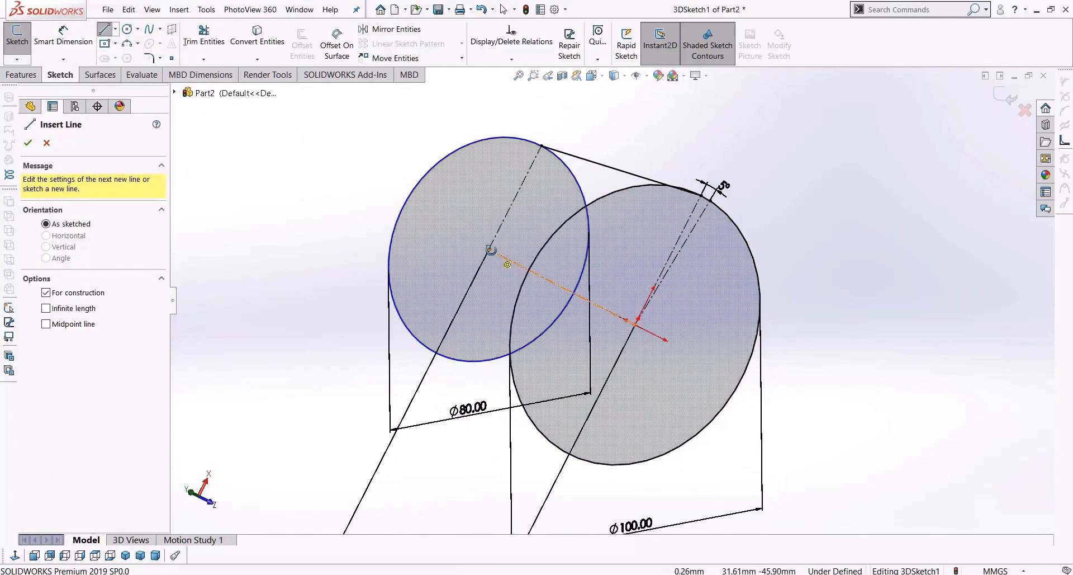
left_click(490, 250)
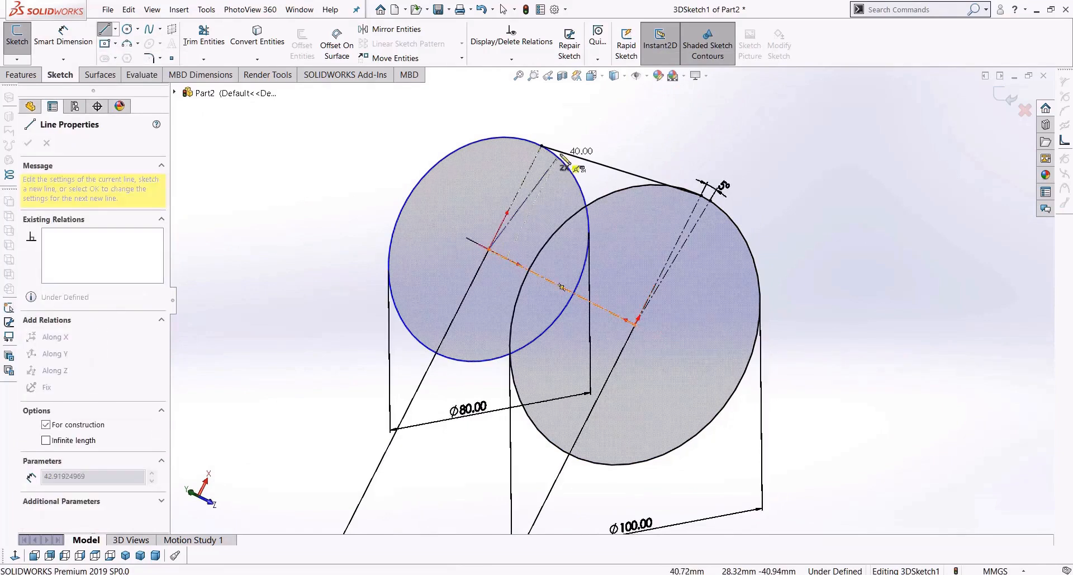
left_click(565, 166)
key("Escape")
Step: Dimension the angle between the upper circle's two radial centerlines and set it to 5 degrees
right_click_drag(546, 211, 540, 195)
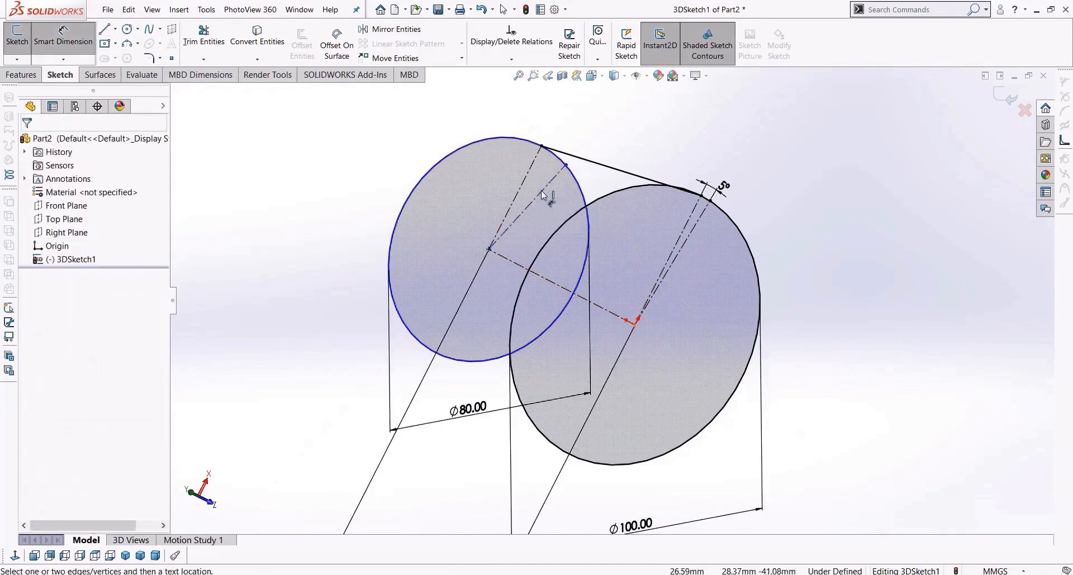
left_click(539, 196)
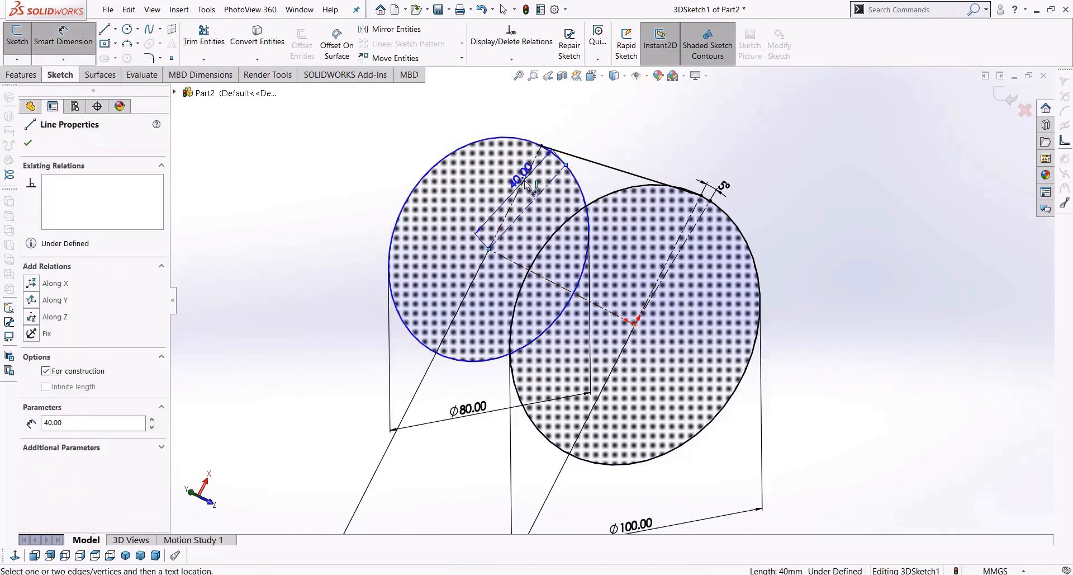
scroll(530, 174, "down", 3)
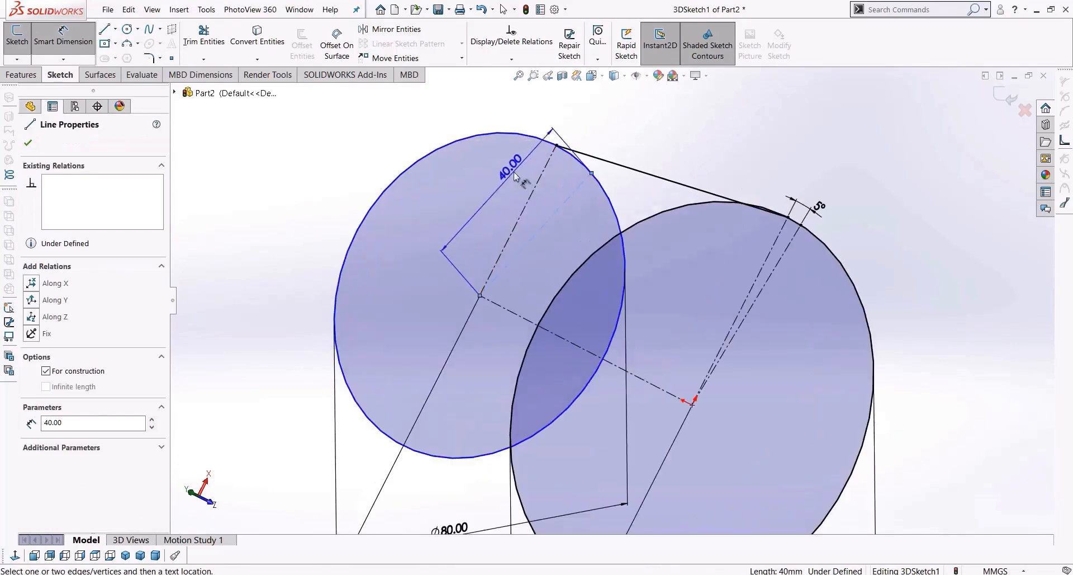
left_click(537, 182)
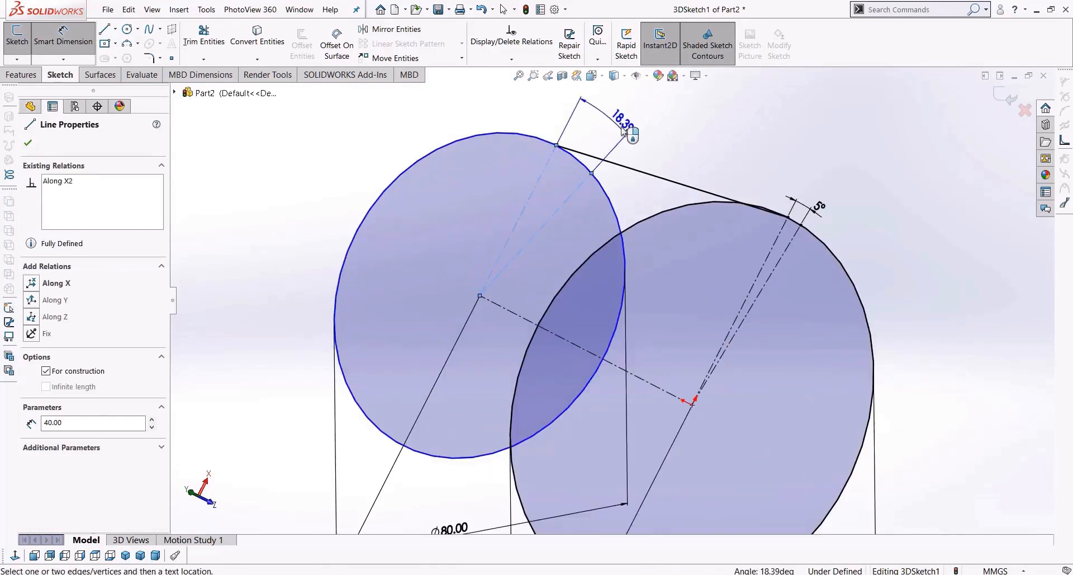
left_click(624, 131)
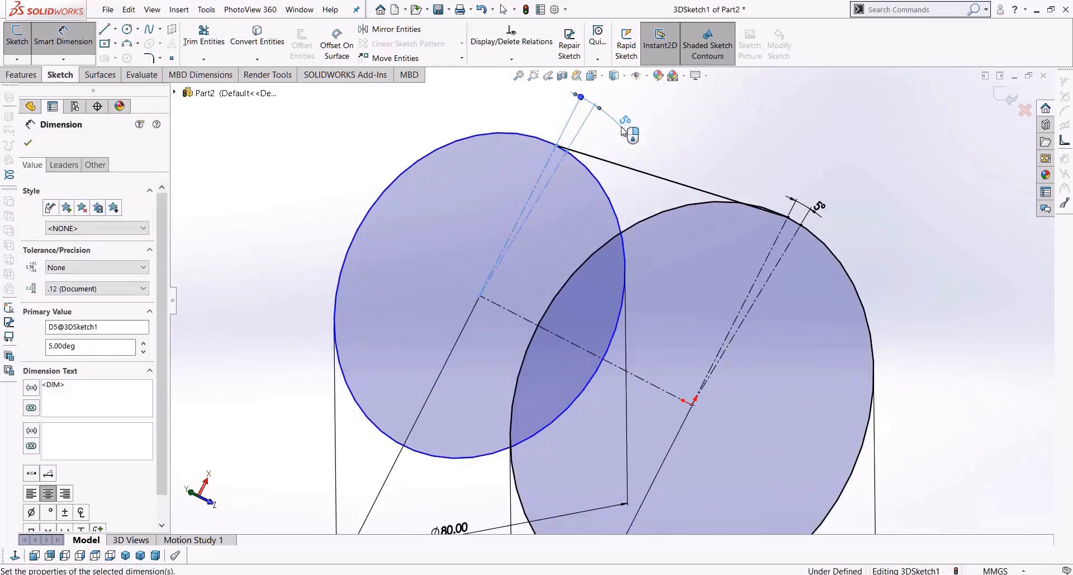
key("Escape")
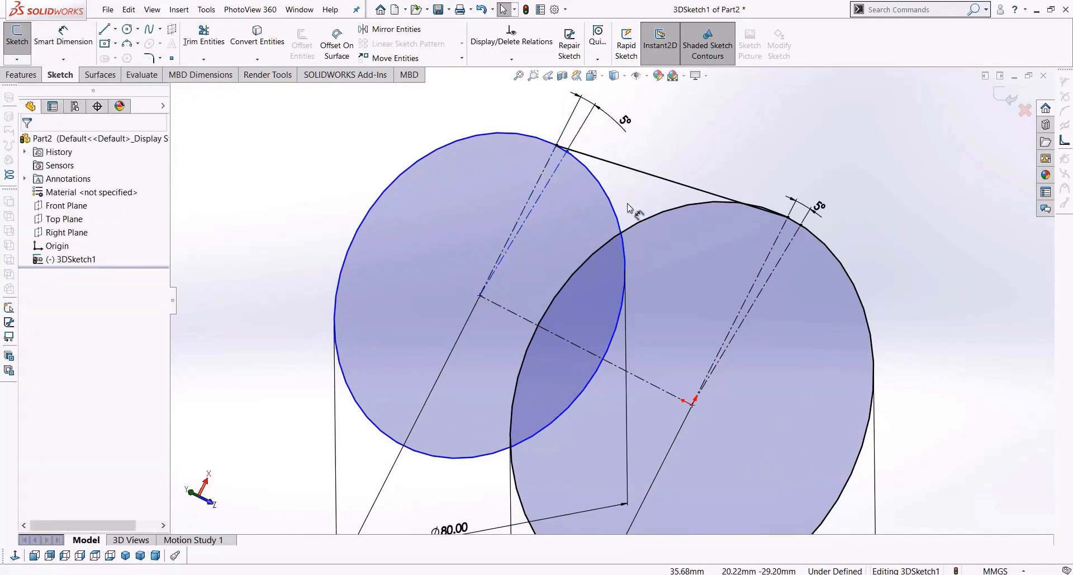
Step: Trim away the short arc of the lower circle between its two radial centerlines
mouse_move(782, 299)
middle_mouse_down()
mouse_move(805, 259)
mouse_move(791, 238)
mouse_move(796, 249)
mouse_move(787, 248)
middle_mouse_up()
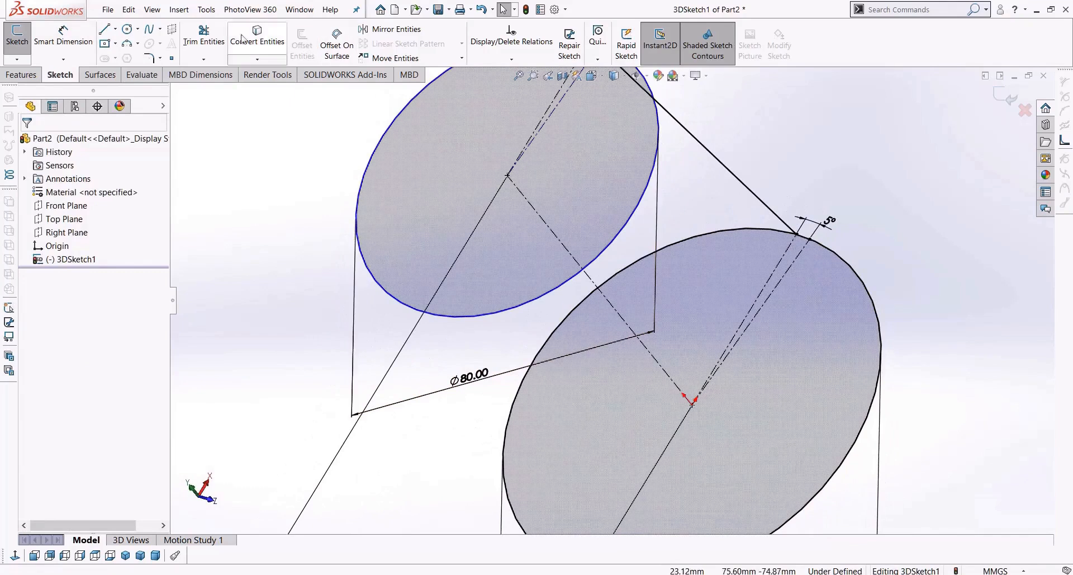
left_click(208, 38)
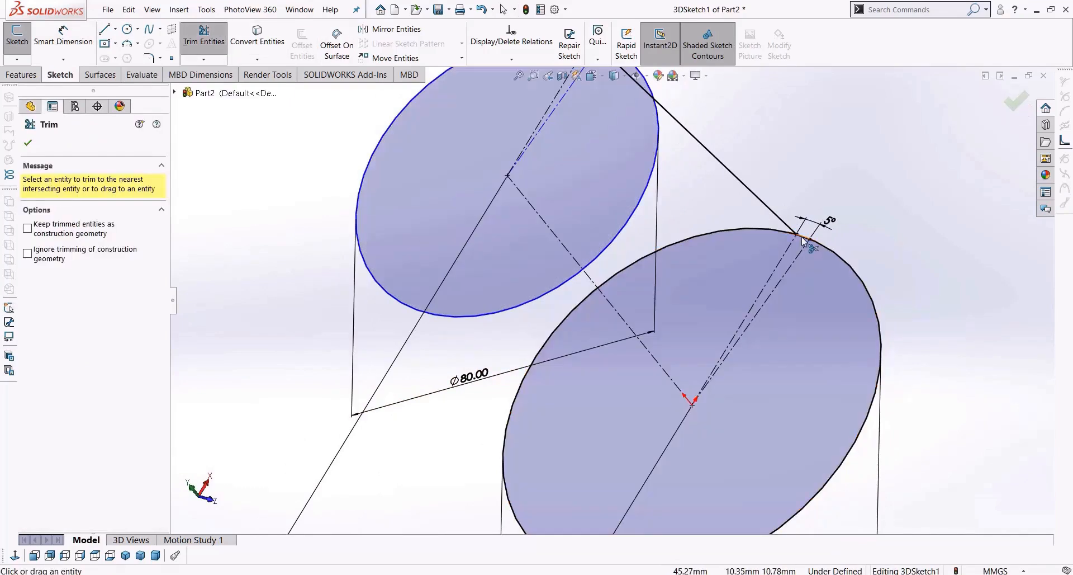
left_click(803, 239)
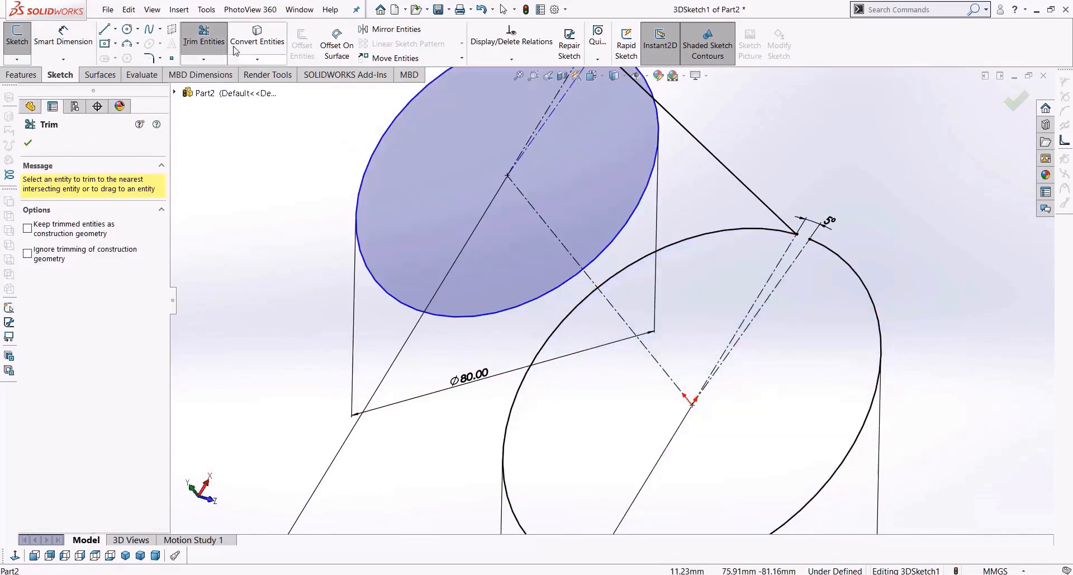
Step: Draw a circle about 45 mm in diameter centred on the origin, inside the trimmed lower circle
left_click(105, 30)
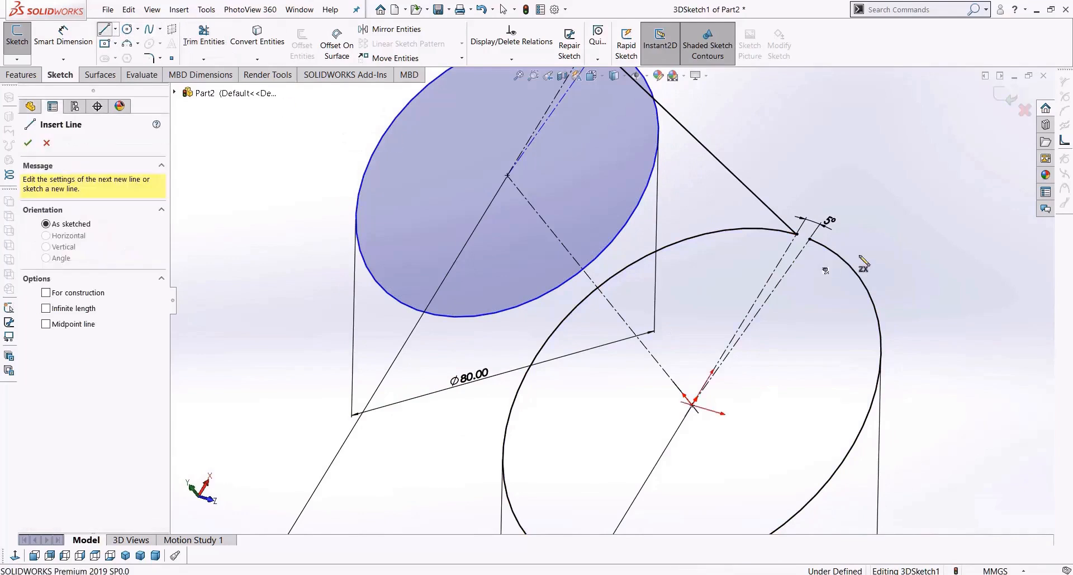
left_click(809, 239)
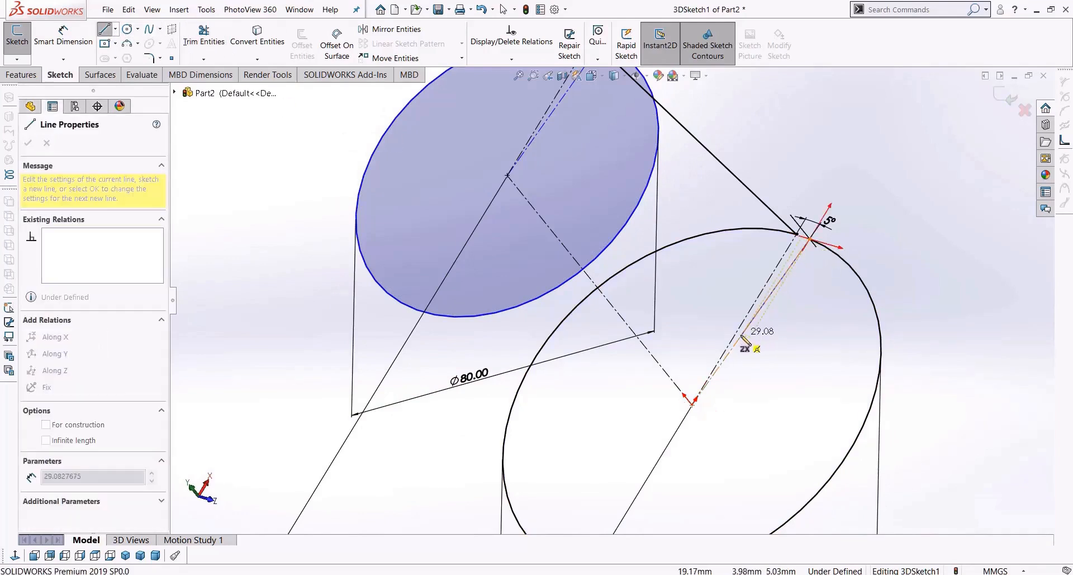
left_click(127, 31)
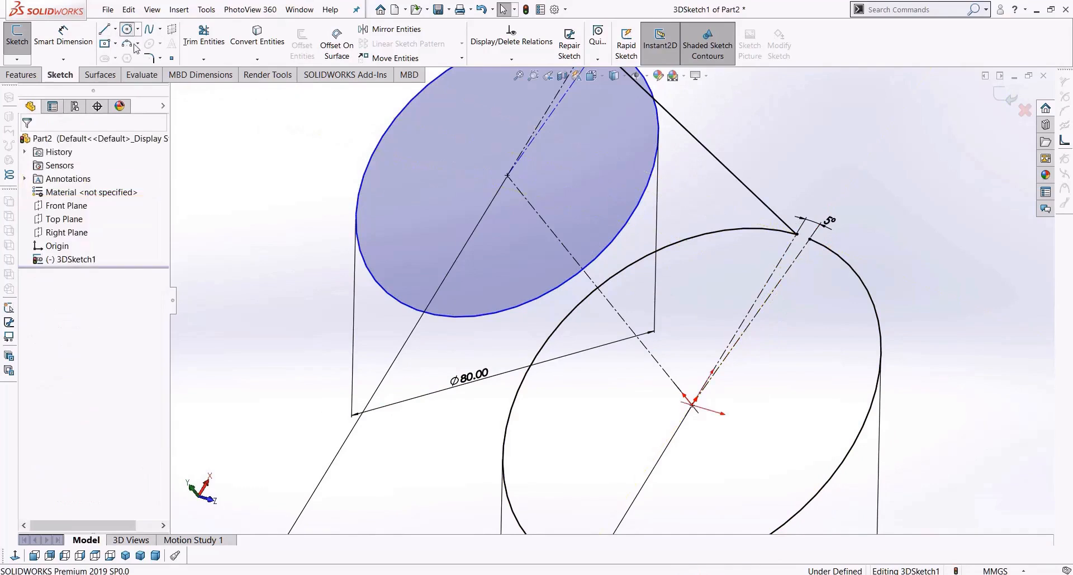
left_click(692, 404)
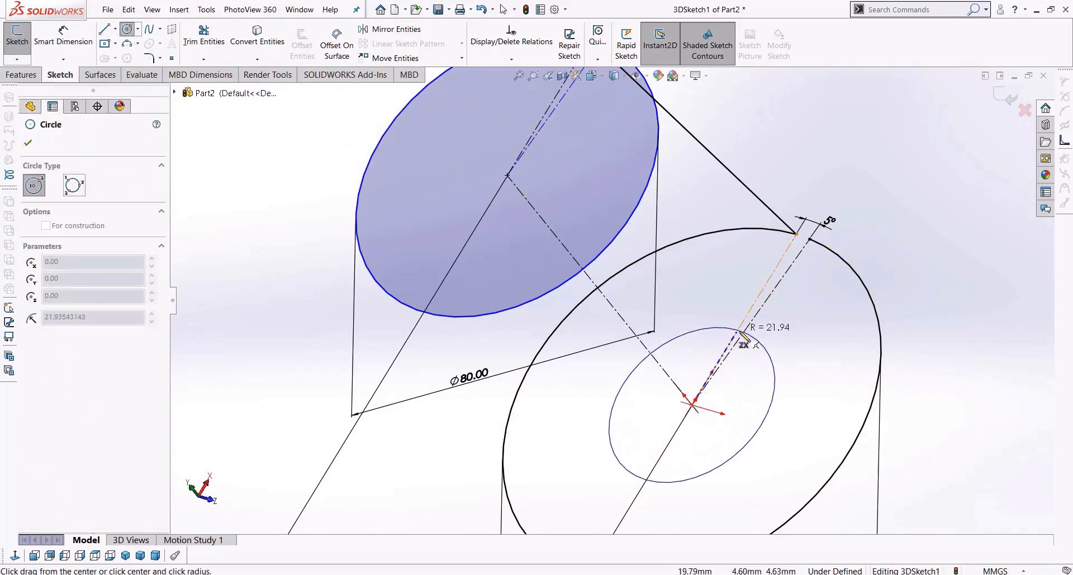
left_click(793, 410)
key("Escape")
Step: Dimension the inner circle around the origin and set its diameter to 40 mm
mouse_move(793, 410)
middle_mouse_down()
mouse_move(750, 319)
mouse_move(732, 389)
mouse_move(690, 384)
middle_mouse_up()
key("d")
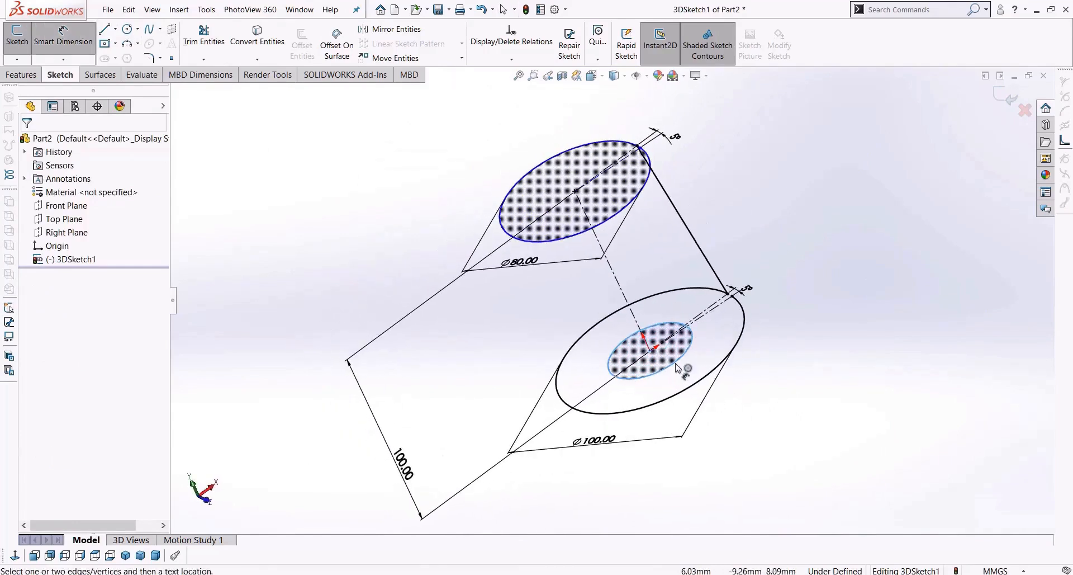
left_click(677, 364)
left_click(770, 405)
type("40")
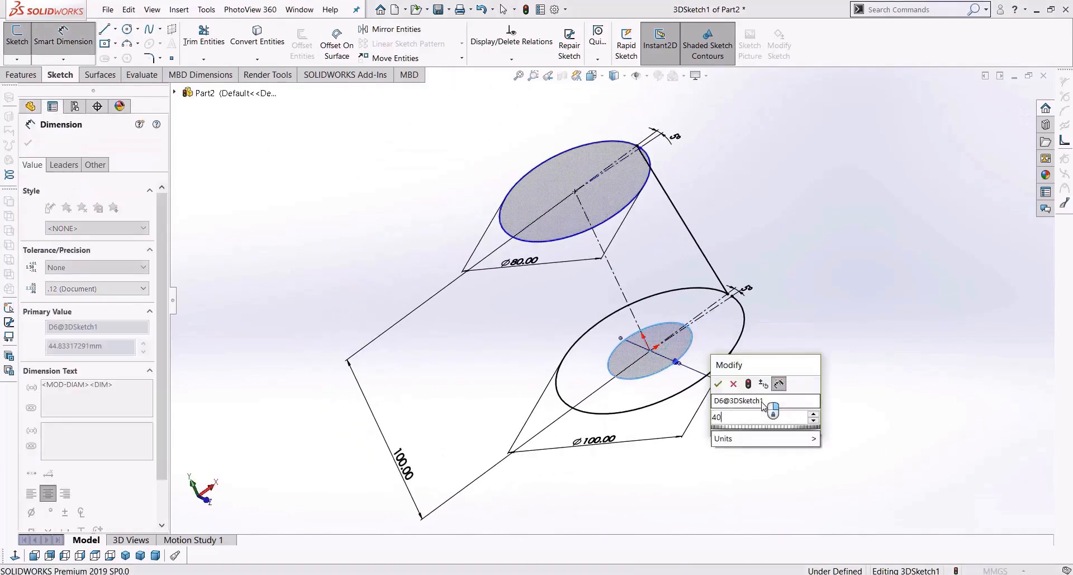
key("Return")
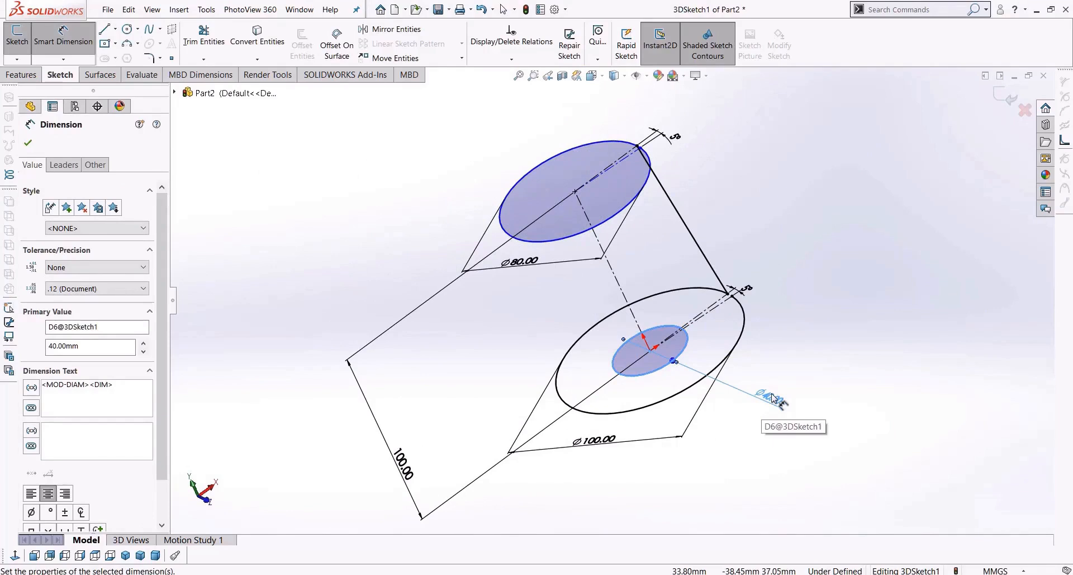
Step: Change the diameter of the inner circle around the origin to 30 mm
double_click(772, 394)
key("Return")
scroll(670, 347, "down", 6)
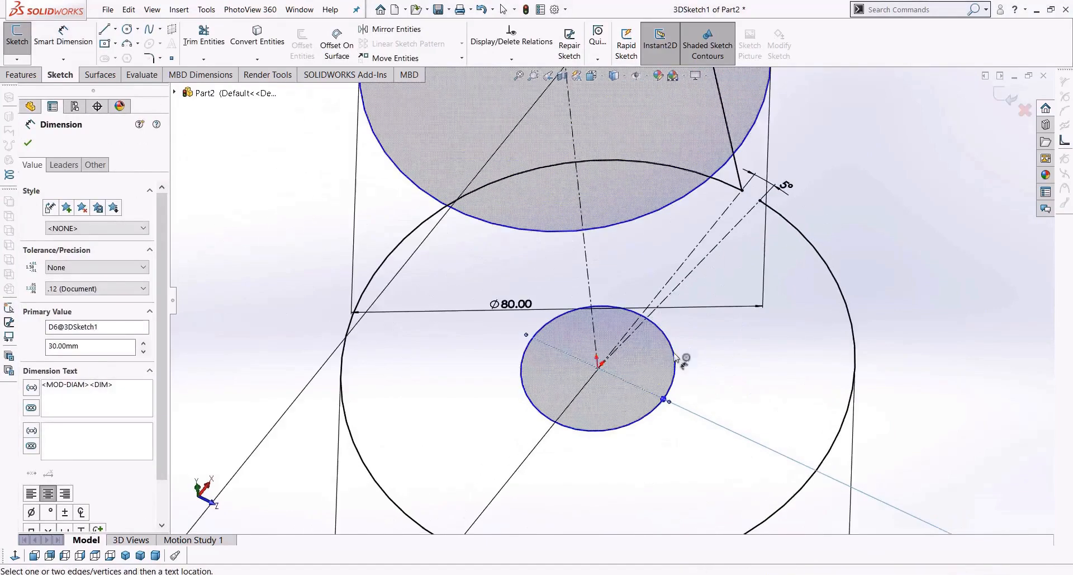
key("Escape")
Step: Draw a line from the free end of the trimmed lower circle along its radial centerline to the inner circle
scroll(653, 324, "up", 3)
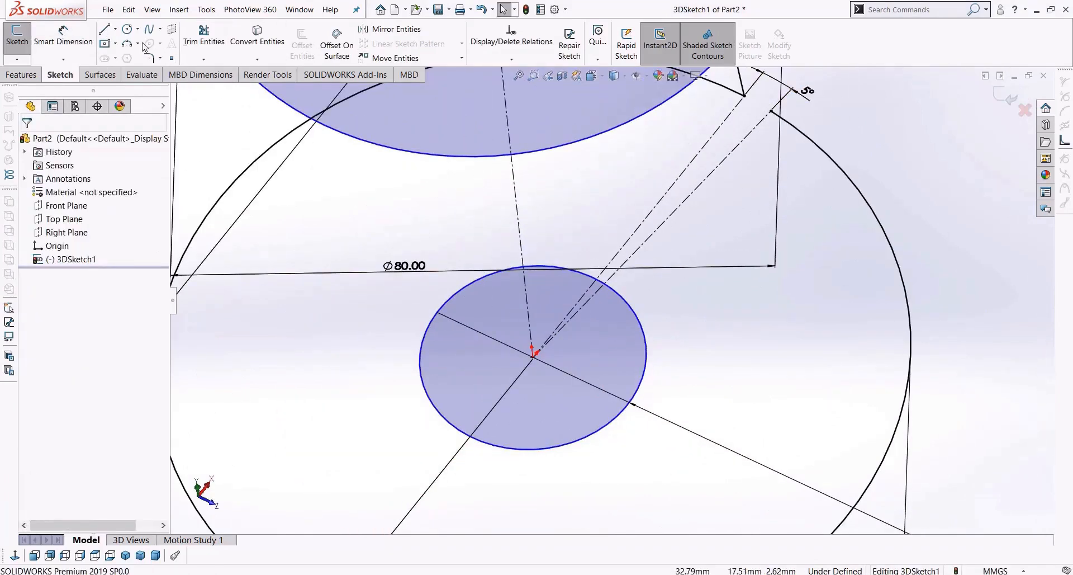
left_click(771, 111)
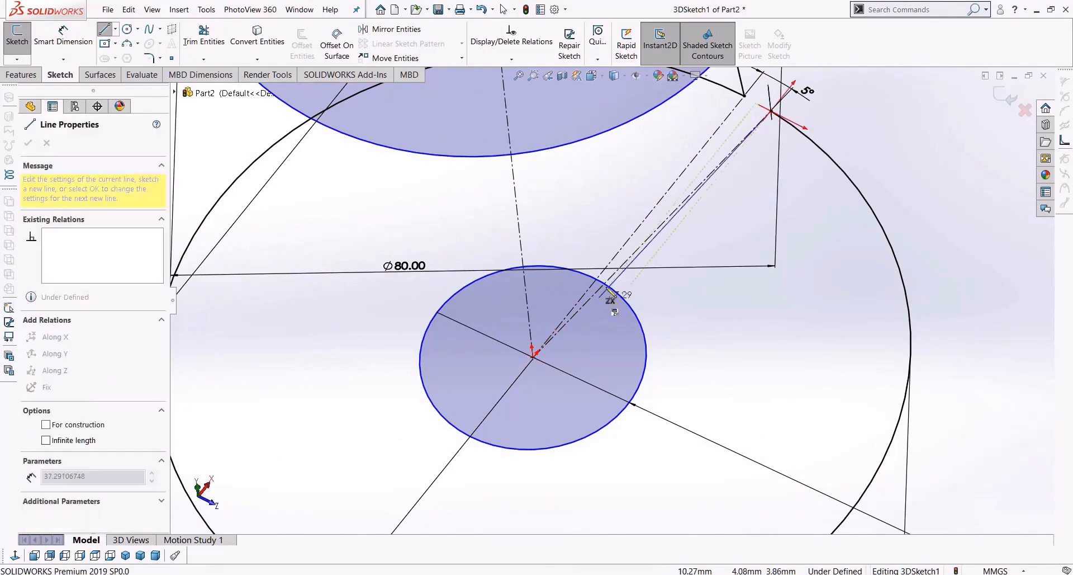
left_click(606, 284)
key("Escape")
key("Escape")
Step: Trim away the short arc of the inner circle between the two radial centerlines
scroll(615, 296, "down", 4)
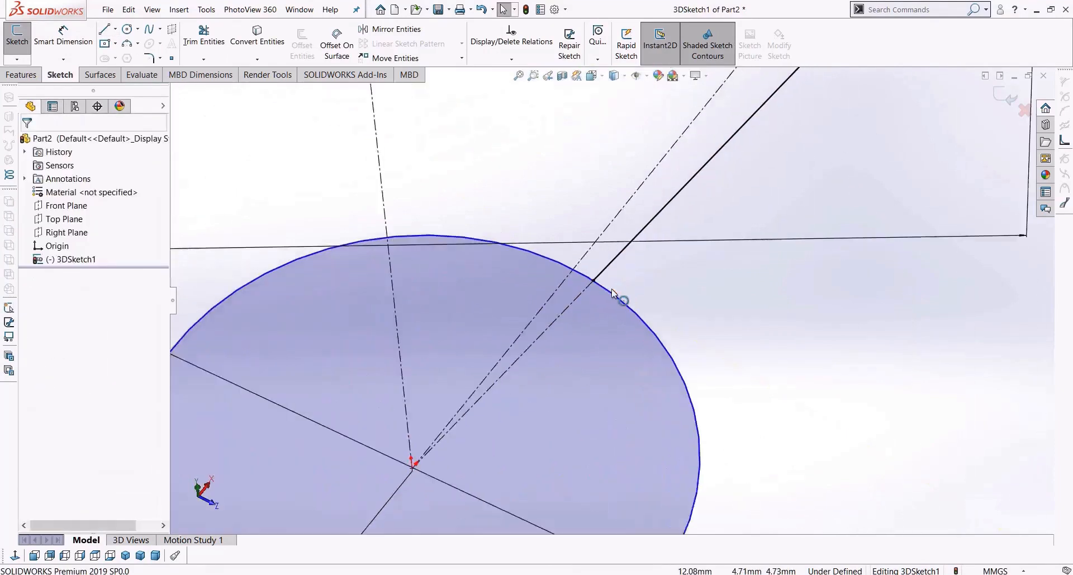
scroll(612, 292, "up", 4)
left_click(203, 37)
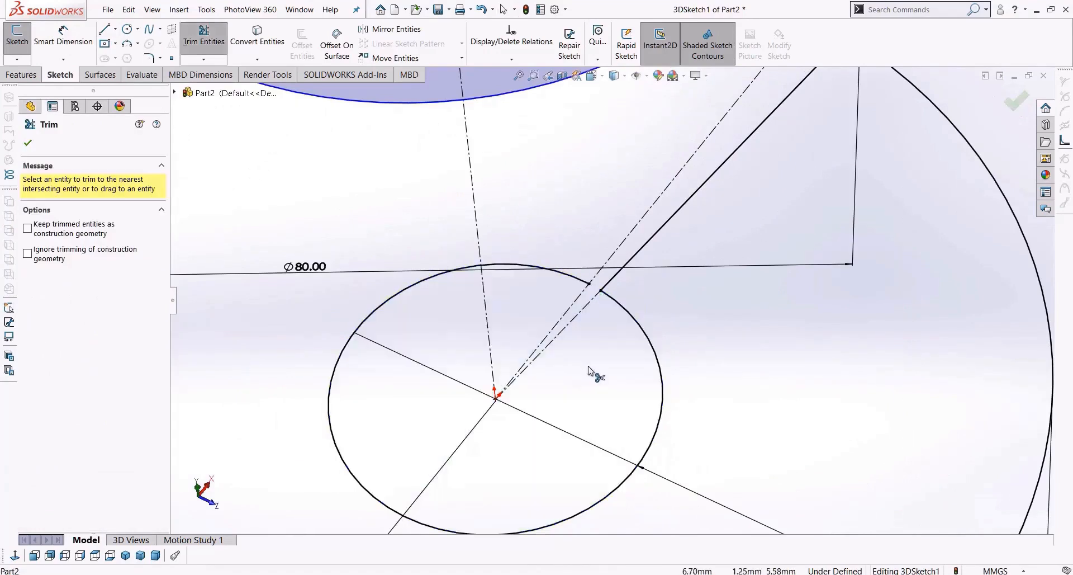
Step: Trim away the short arc of the upper circle between its two radial centerlines
scroll(589, 366, "up", 4)
scroll(621, 375, "up", 4)
middle_click_drag(661, 362, 643, 350)
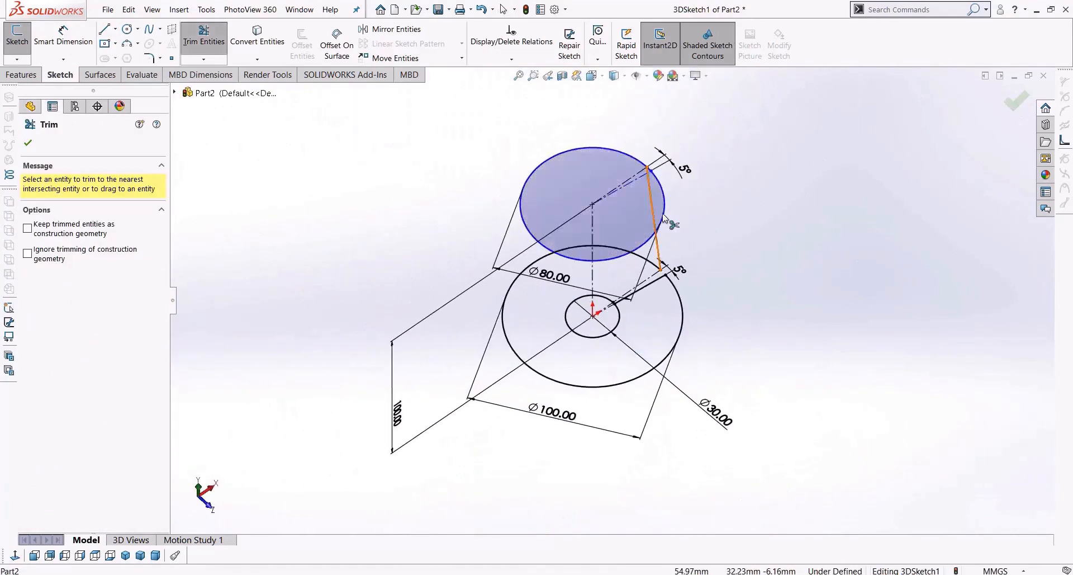
scroll(673, 189, "down", 5)
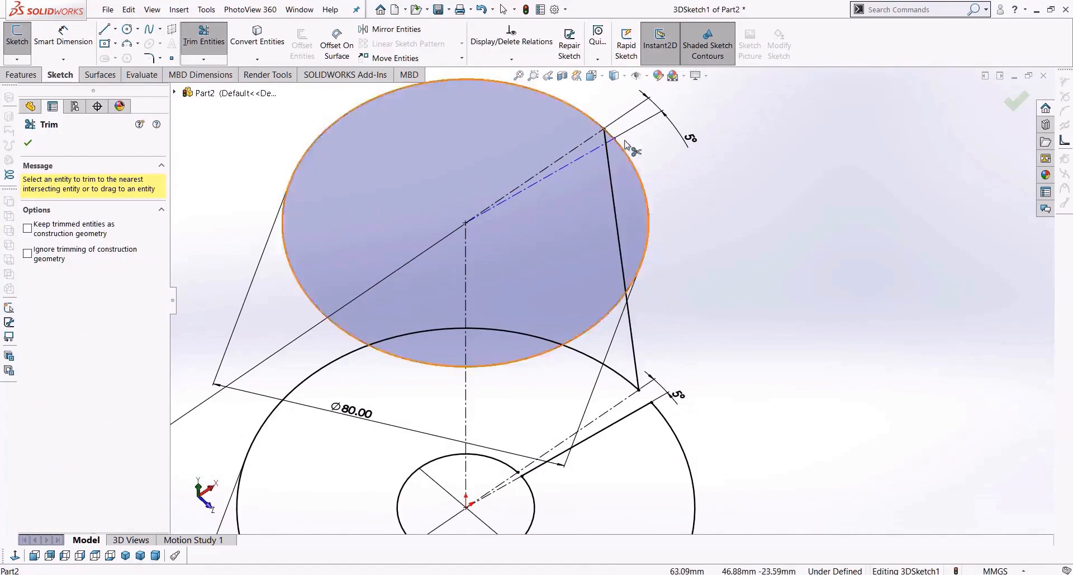
scroll(628, 97, "down", 3)
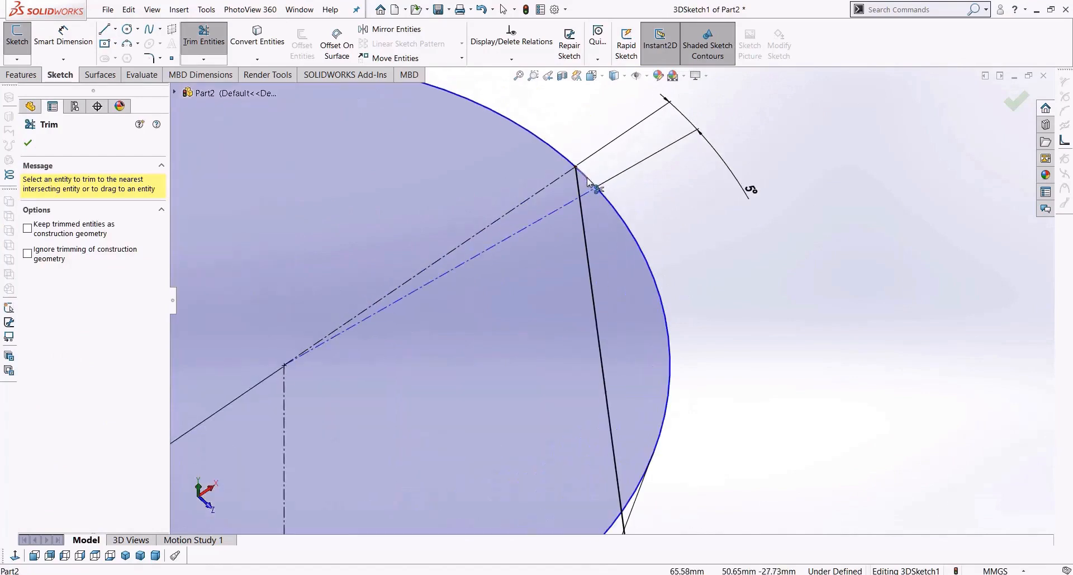
scroll(593, 185, "up", 5)
Step: Examine the trimmed gaps in the upper, lower and inner circles and the lines that connect them
mouse_move(652, 335)
middle_mouse_down()
mouse_move(683, 384)
mouse_move(678, 410)
mouse_move(667, 314)
mouse_move(649, 473)
middle_mouse_up()
scroll(615, 498, "down", 1)
scroll(565, 470, "down", 3)
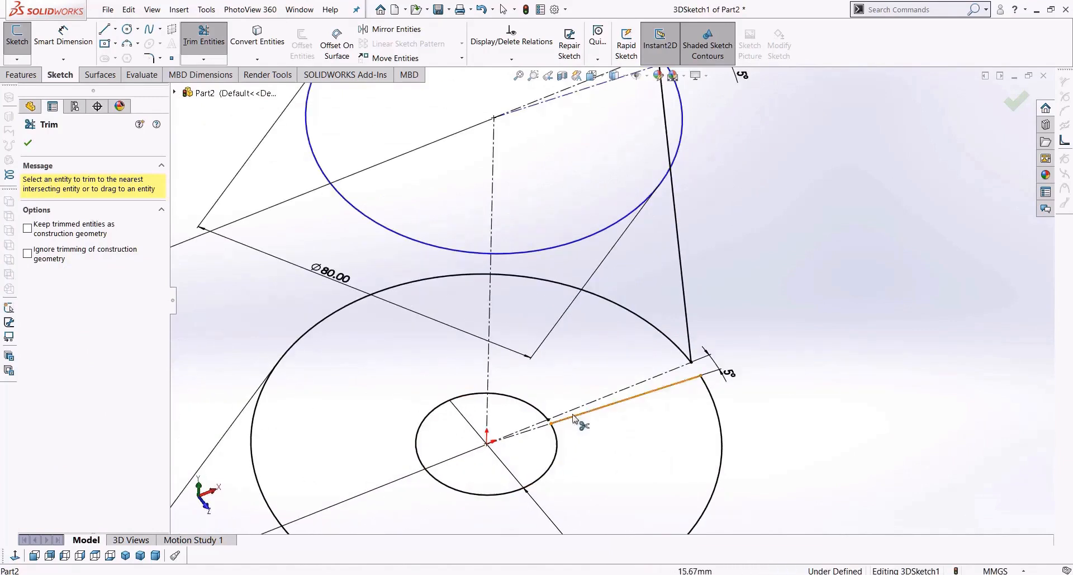
scroll(531, 529, "up", 2)
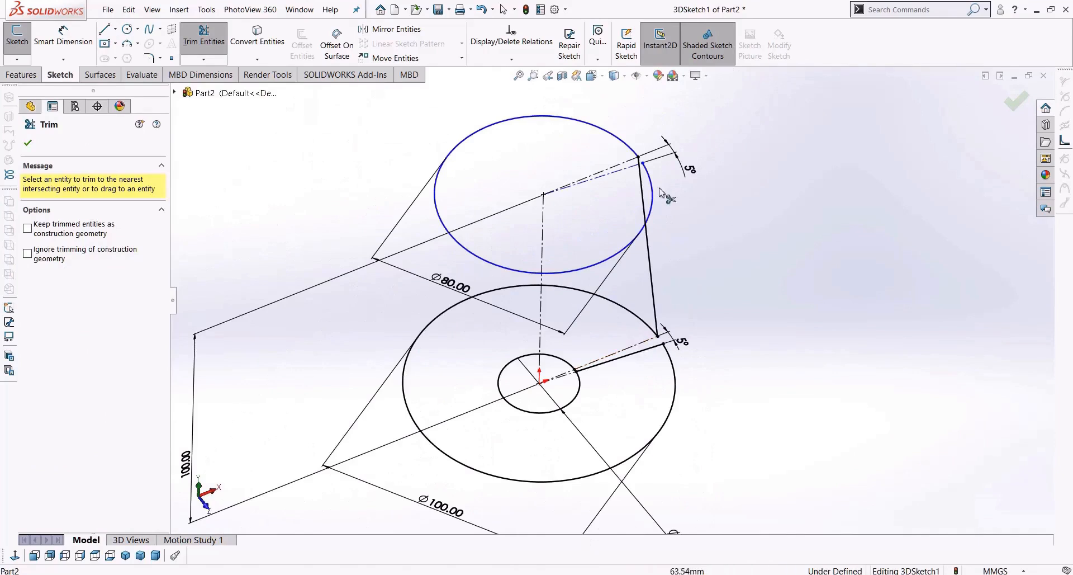
scroll(659, 194, "down", 3)
mouse_move(659, 194)
middle_mouse_down()
mouse_move(669, 210)
mouse_move(463, 362)
mouse_move(616, 352)
mouse_move(661, 282)
middle_mouse_up()
scroll(463, 361, "up", 4)
scroll(462, 367, "down", 5)
scroll(661, 282, "up", 5)
scroll(729, 223, "down", 4)
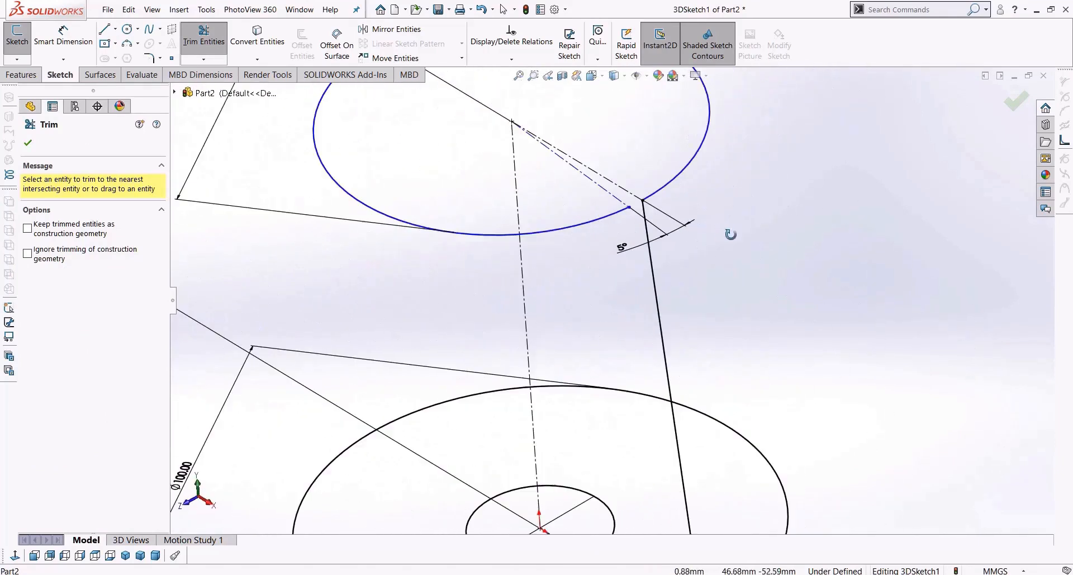
scroll(692, 226, "down", 2)
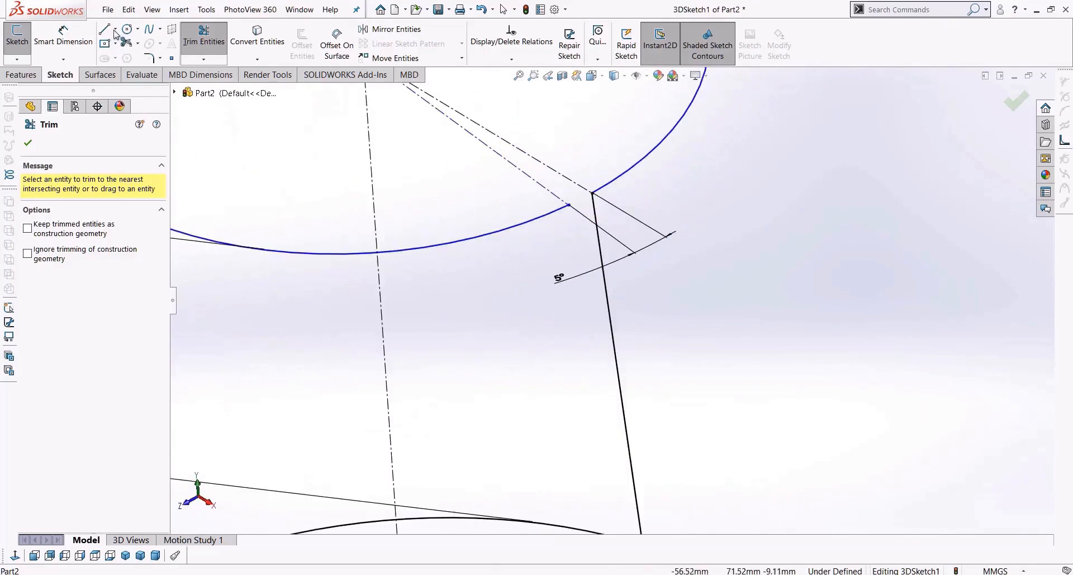
scroll(675, 242, "up", 3)
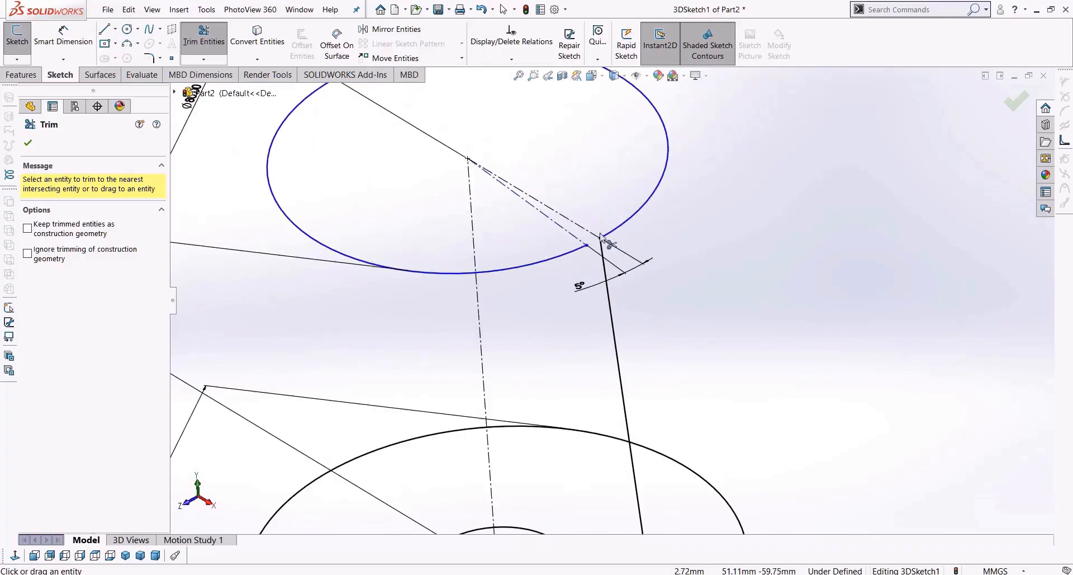
key("Escape")
scroll(709, 306, "up", 5)
scroll(622, 374, "down", 3)
scroll(621, 375, "down", 1)
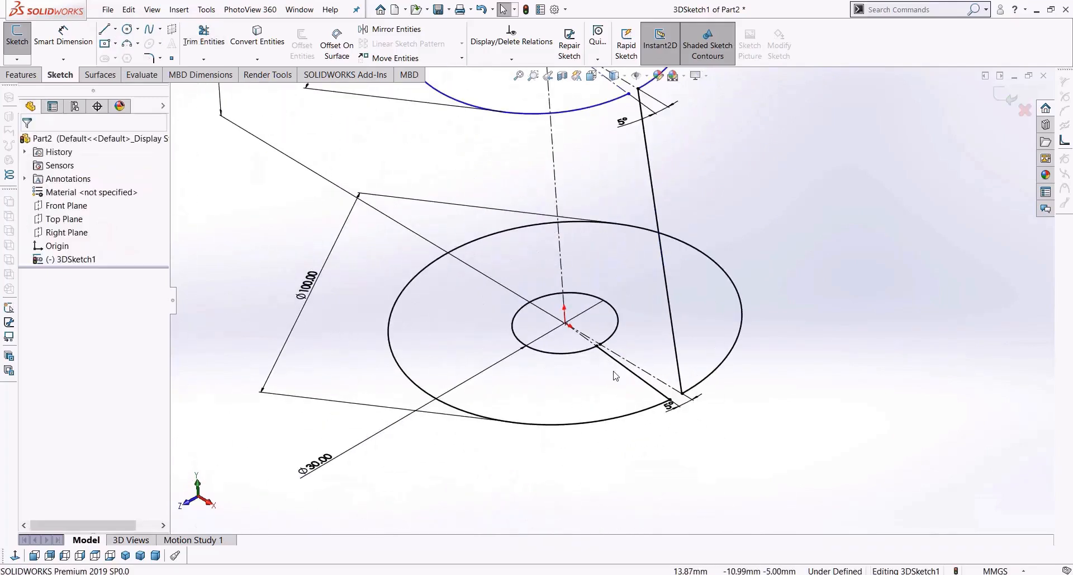
Step: Start a Swept Boss/Base with a circular profile and use the 3D sketch as its path
left_click(21, 75)
left_click(126, 29)
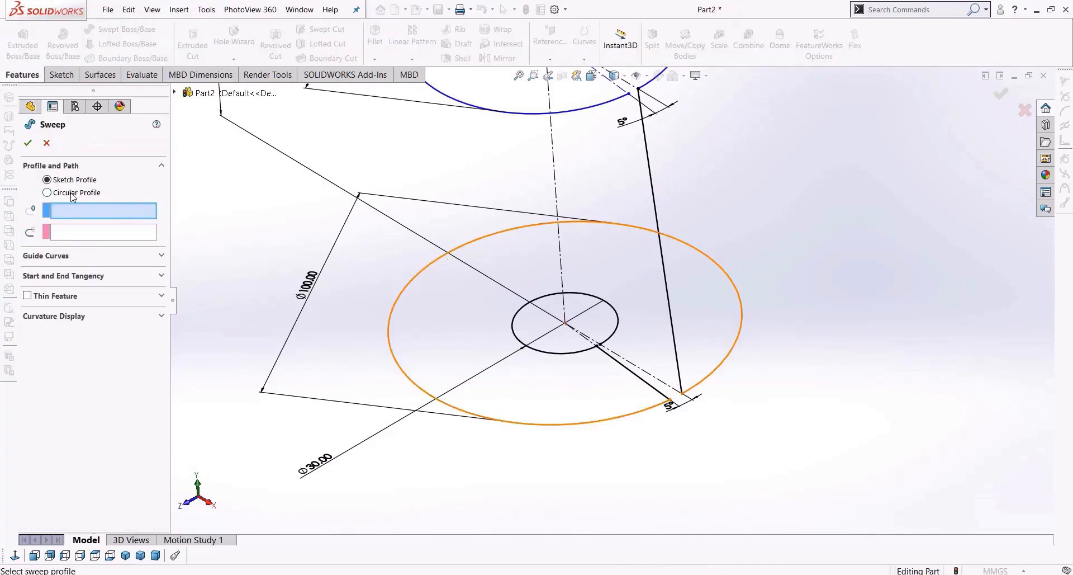
left_click(74, 193)
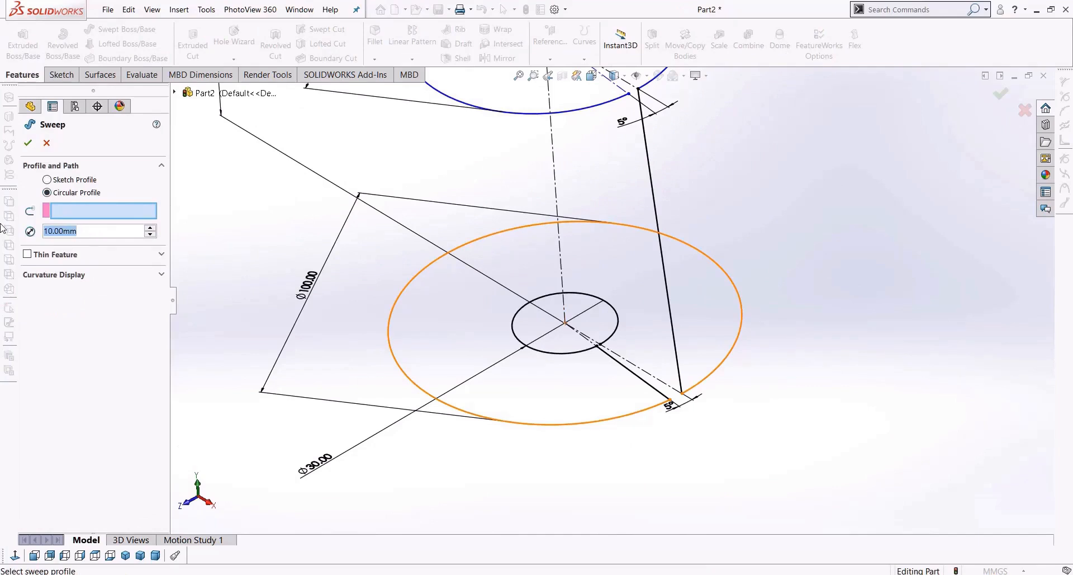
left_click(92, 213)
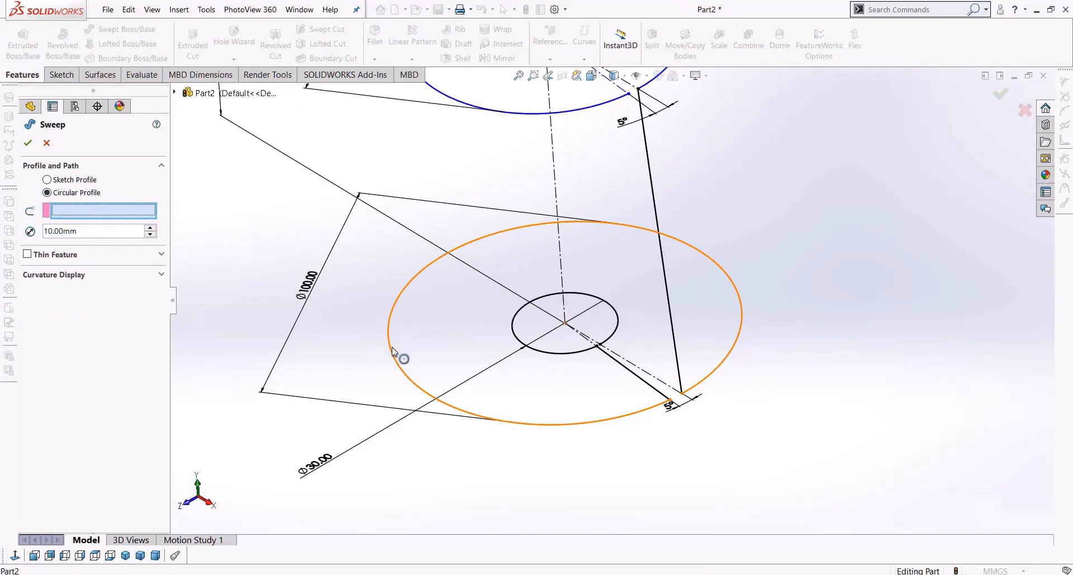
left_click(392, 347)
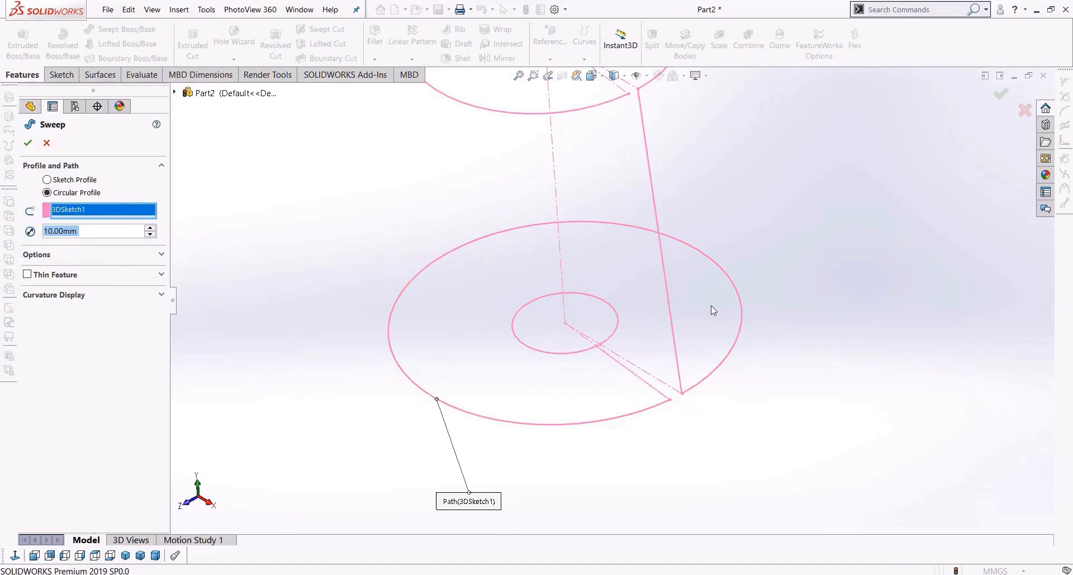
scroll(555, 387, "up", 2)
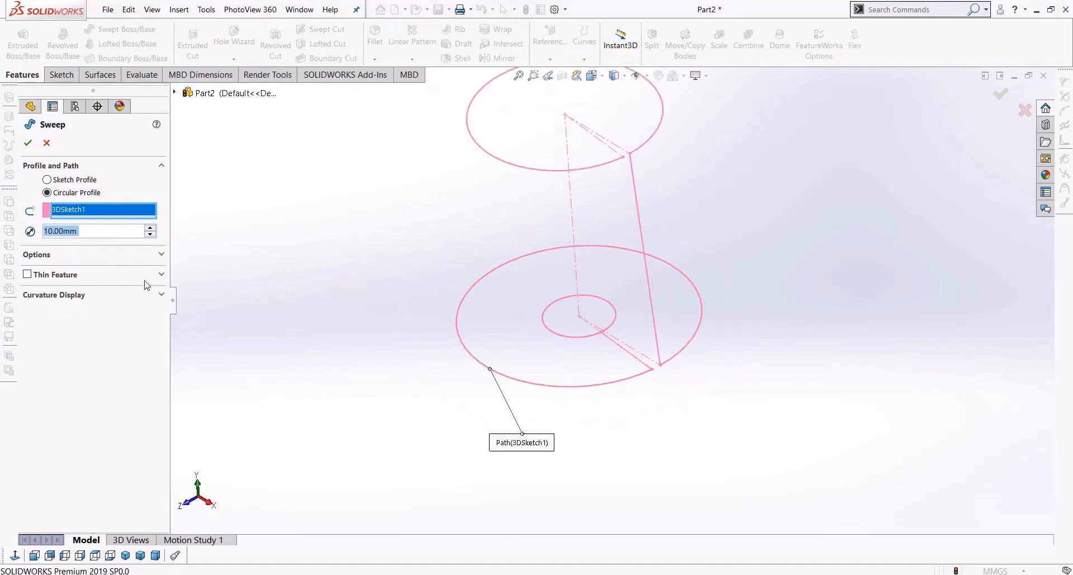
Step: Set the sweep's circular profile diameter to 2 mm and finish the sweep
type("4")
key("Return")
type("2")
key("Return")
scroll(635, 331, "down", 5)
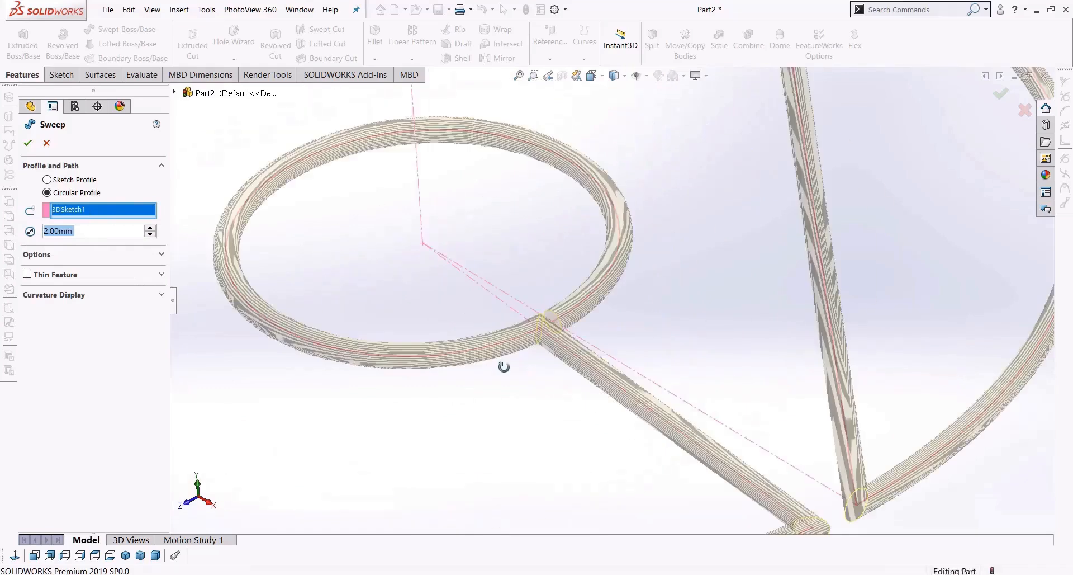
scroll(584, 329, "down", 2)
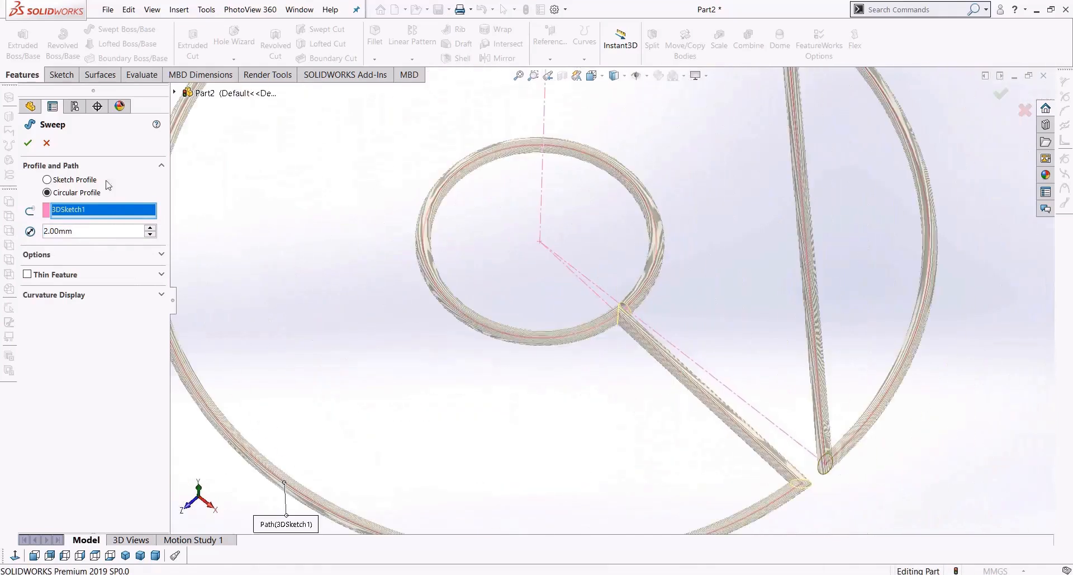
Step: Examine the swept wire where the inner ring meets the radial bar, as well as the overall shape
scroll(687, 380, "up", 5)
scroll(696, 383, "down", 6)
middle_click(647, 334)
middle_click_drag(647, 334, 664, 292)
scroll(434, 320, "down", 2)
scroll(434, 320, "down", 2)
middle_click_drag(532, 343, 551, 431)
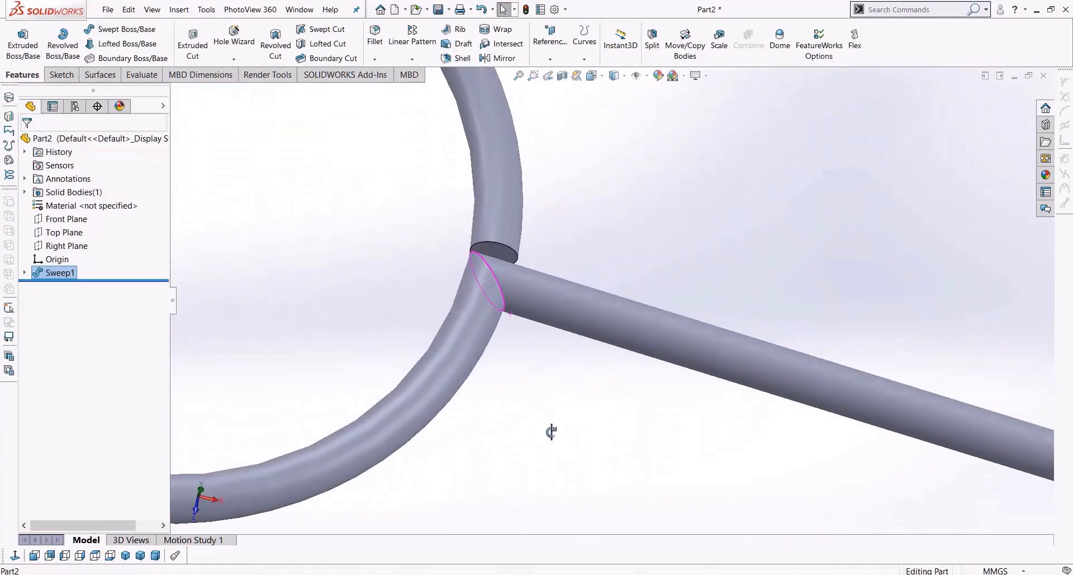
scroll(535, 330, "up", 5)
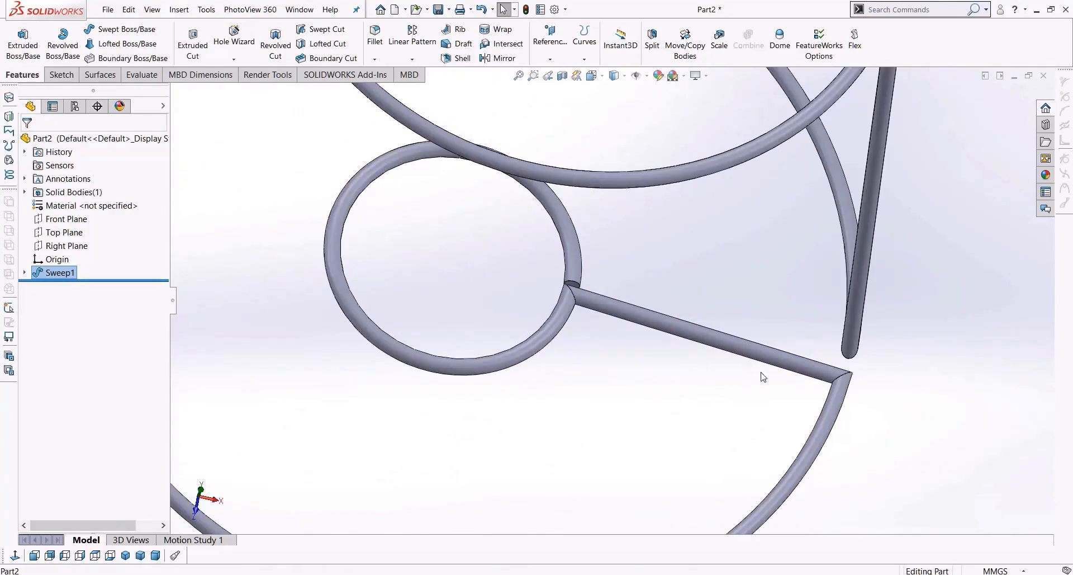
scroll(614, 386, "up", 3)
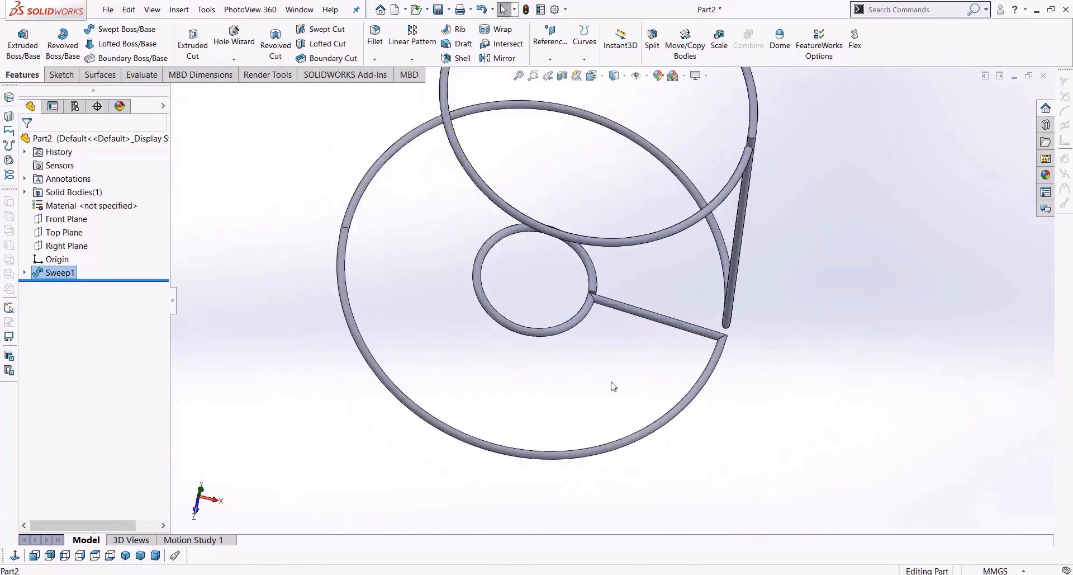
left_click(61, 274)
left_click(78, 271)
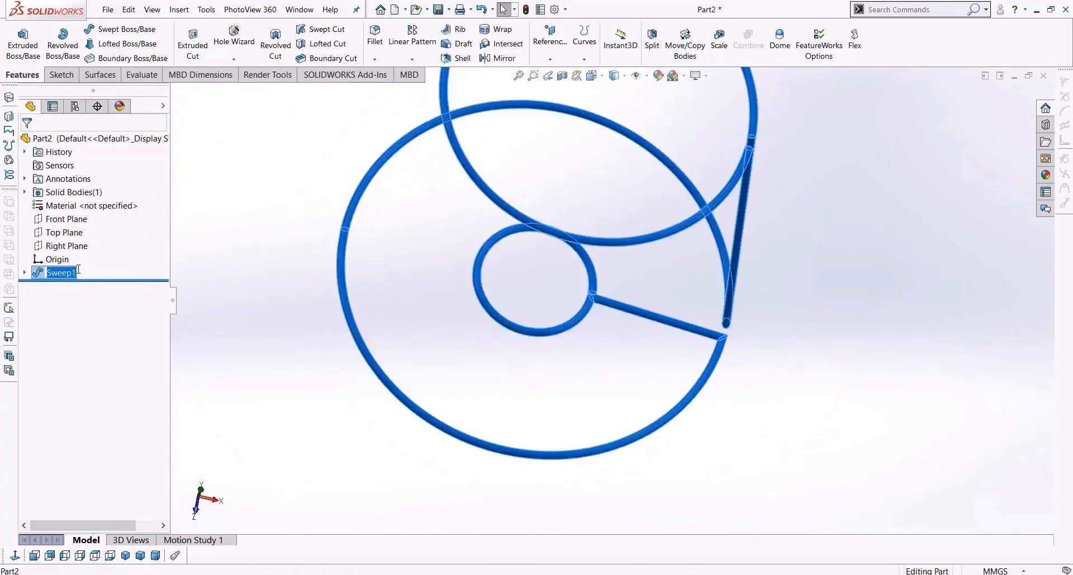
left_click(37, 303)
left_click(370, 34)
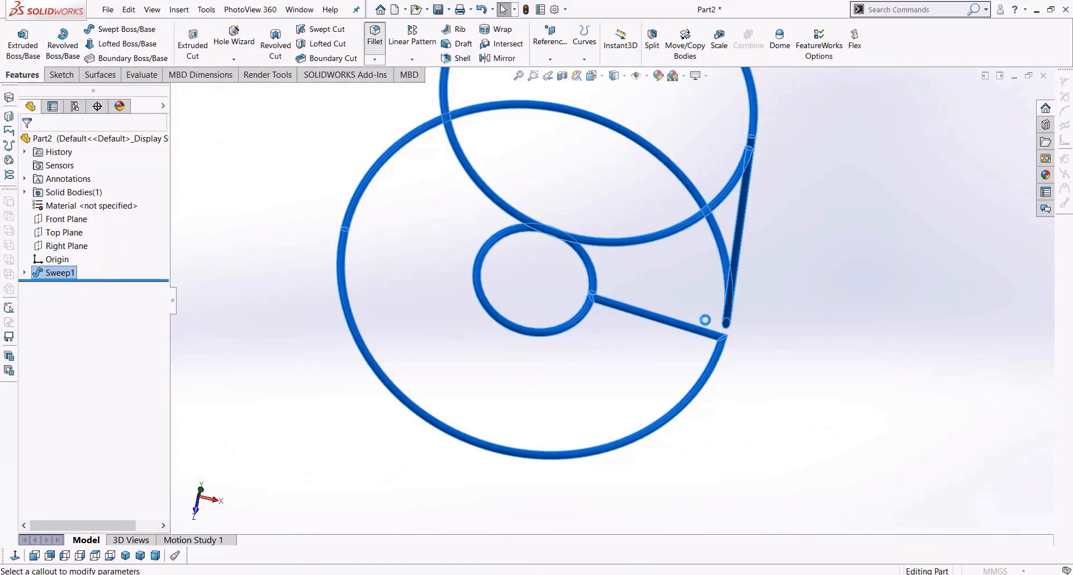
middle_click_drag(555, 294, 553, 246)
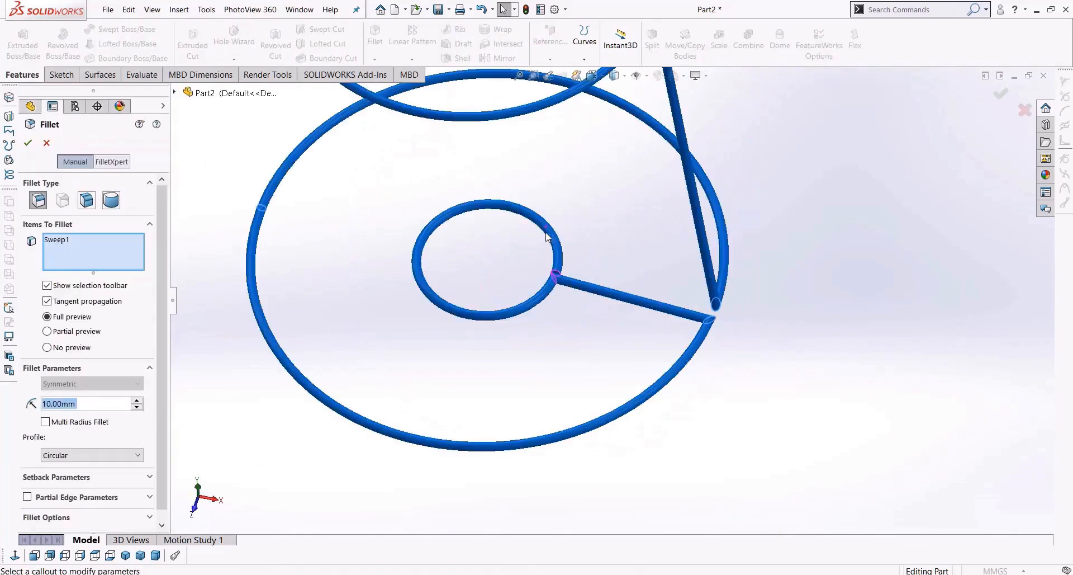
left_click(45, 143)
left_click(675, 203)
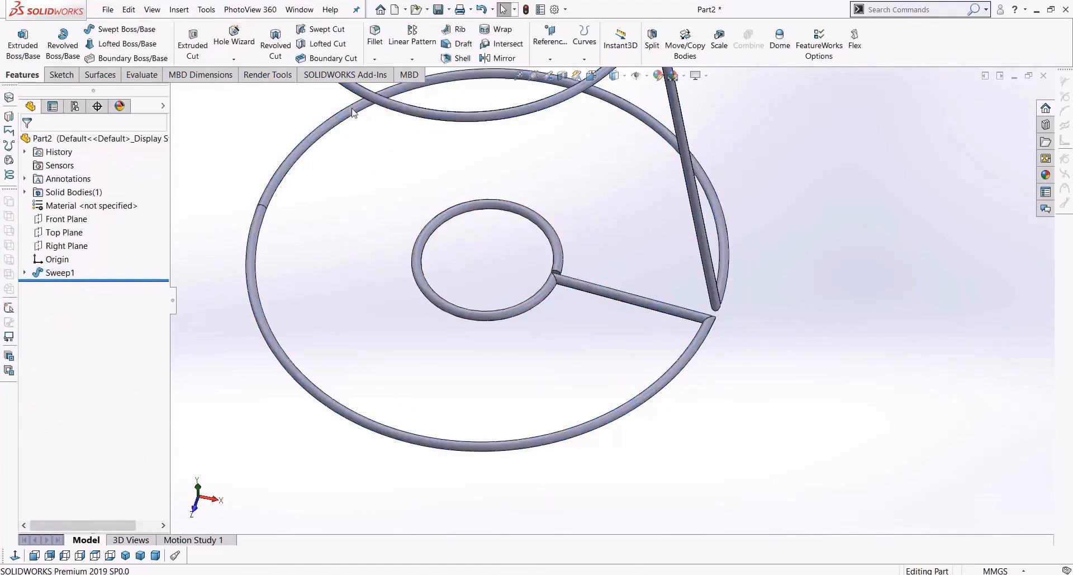
Step: Start a constant-size fillet on both edges of the sharp corner between the radial bar and the large lower ring
left_click(371, 39)
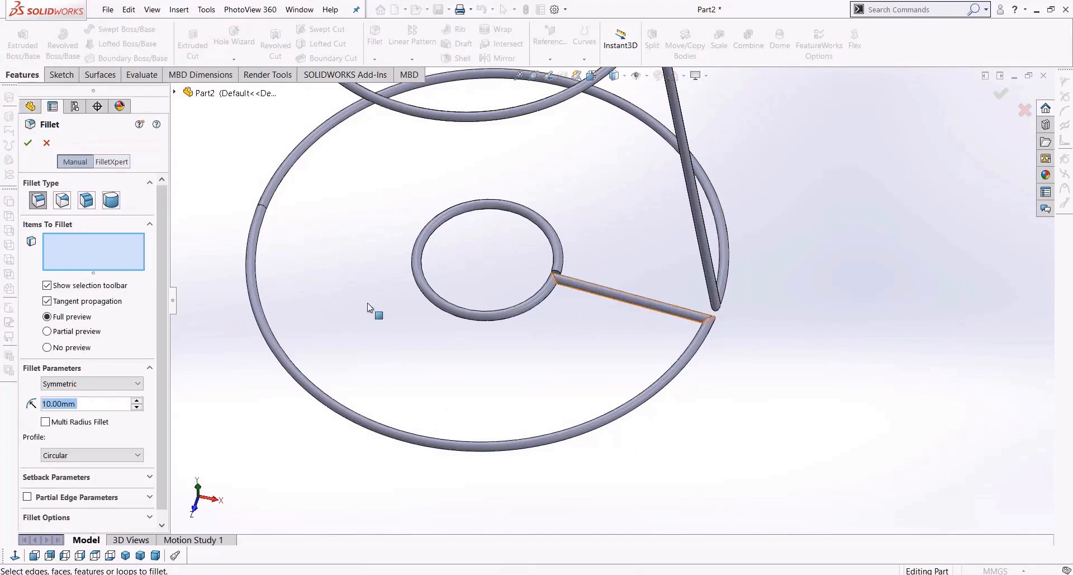
scroll(716, 362, "down", 8)
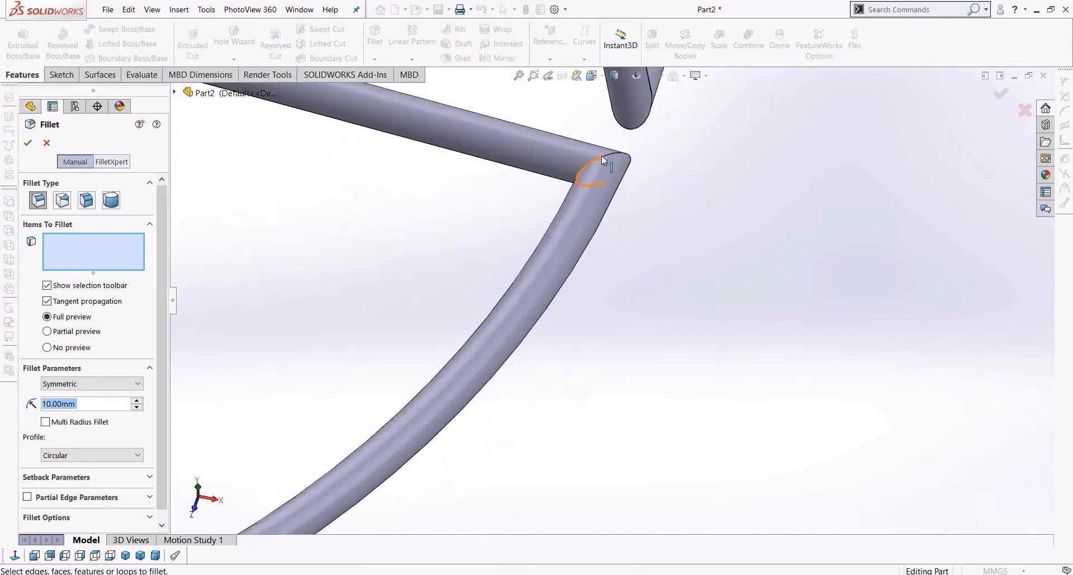
left_click(602, 155)
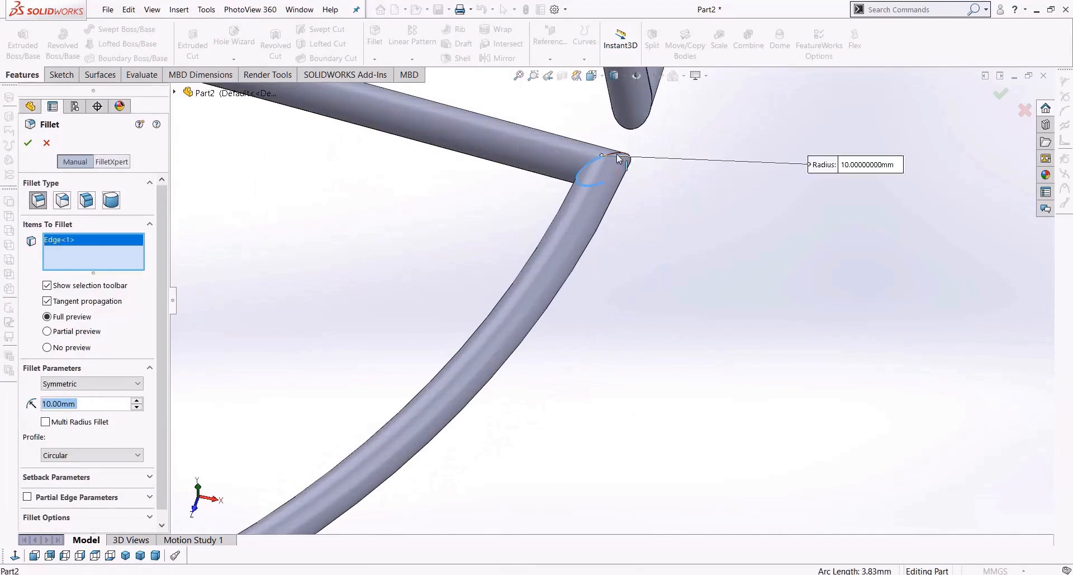
left_click(619, 158)
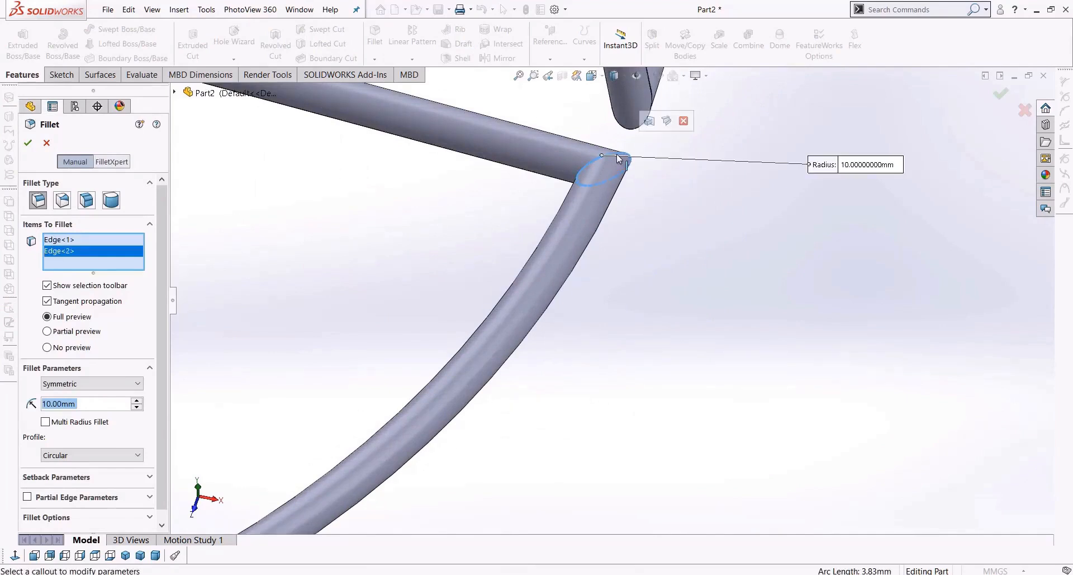
Step: Set the corner fillet's radius to 1 mm
type("2")
key("Return")
scroll(588, 179, "down", 4)
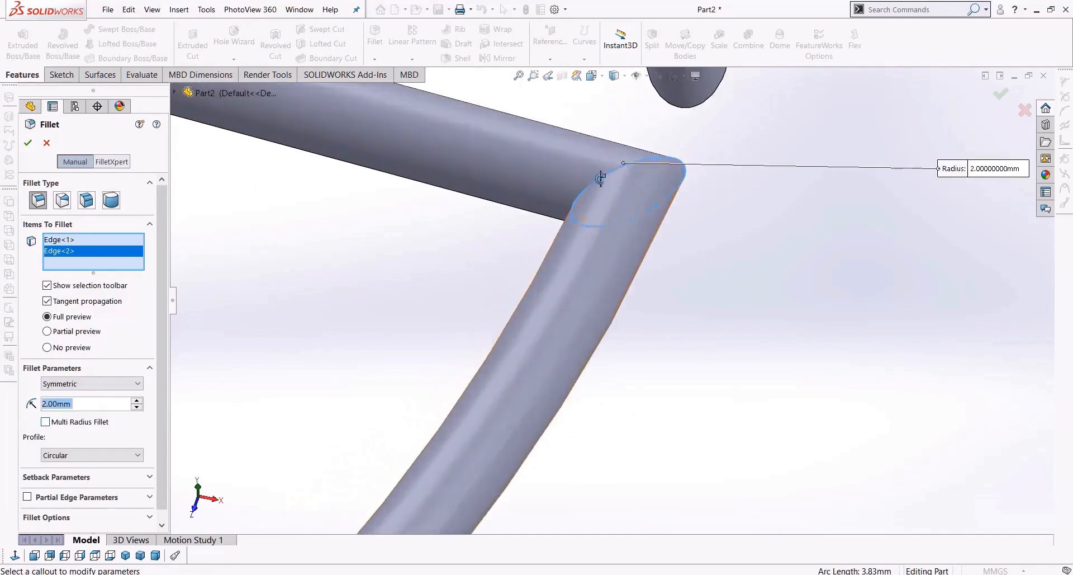
scroll(644, 161, "down", 2)
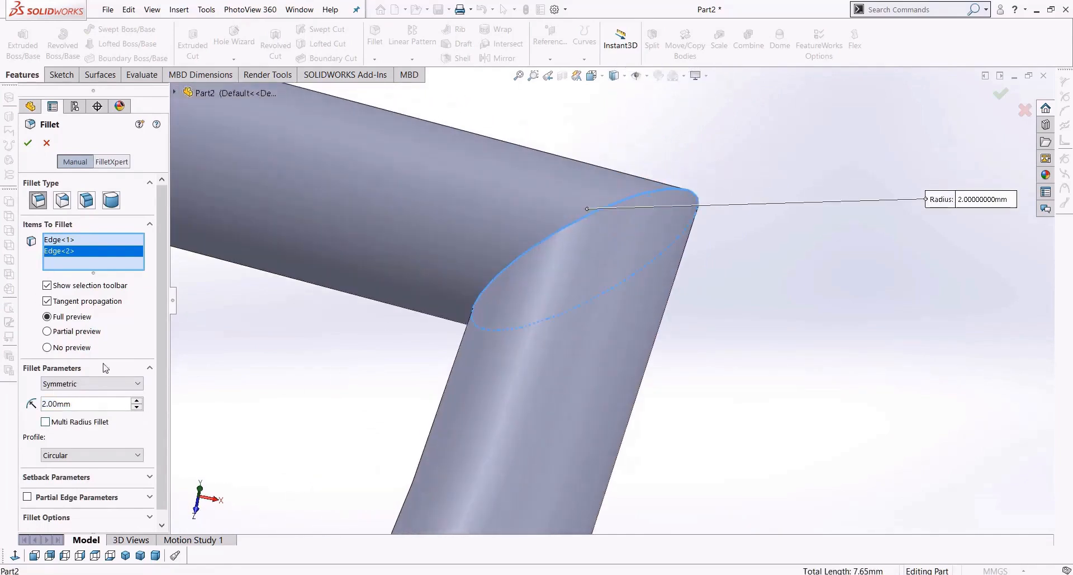
type("1")
key("Return")
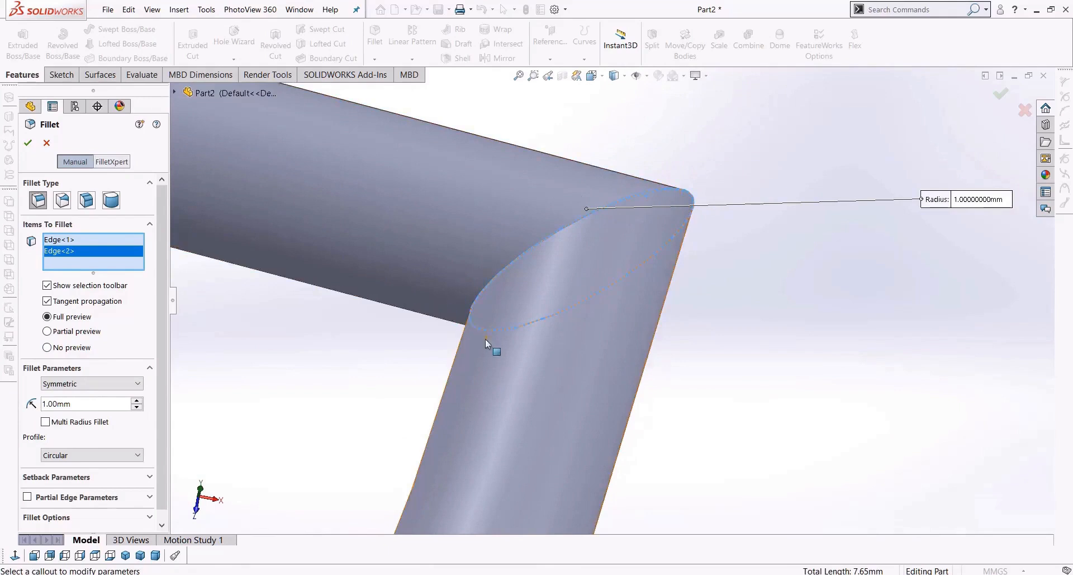
Step: Cancel the 1 mm corner fillet and delete the swept wire feature
scroll(506, 333, "up", 2)
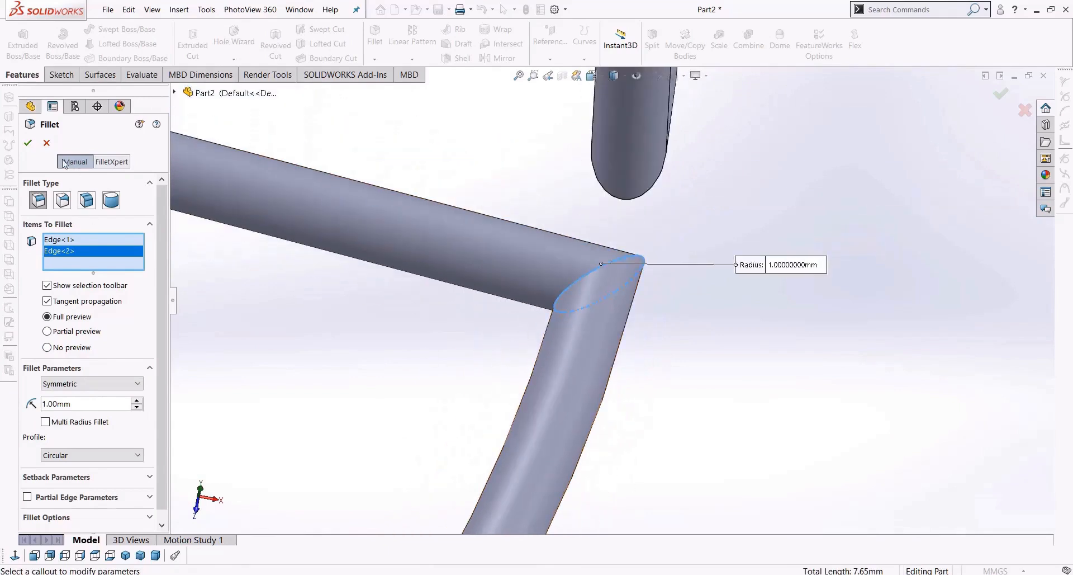
left_click(46, 143)
left_click(64, 273)
key("Delete")
key("Return")
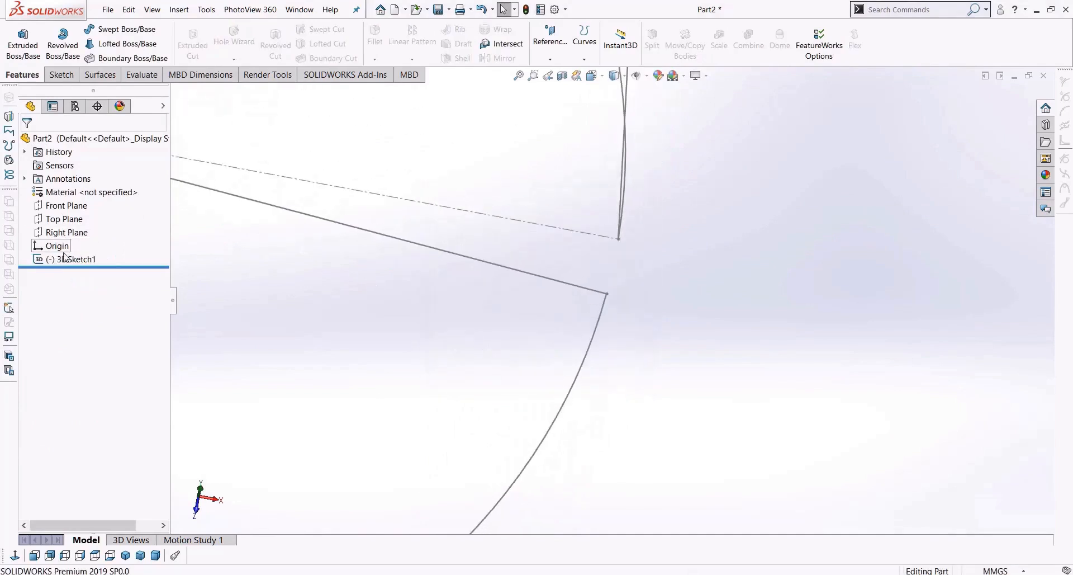
Step: Reopen the 3D sketch and round the corner between the radial line and the large lower circle with a 5 mm sketch fillet
right_click(67, 259)
left_click(76, 226)
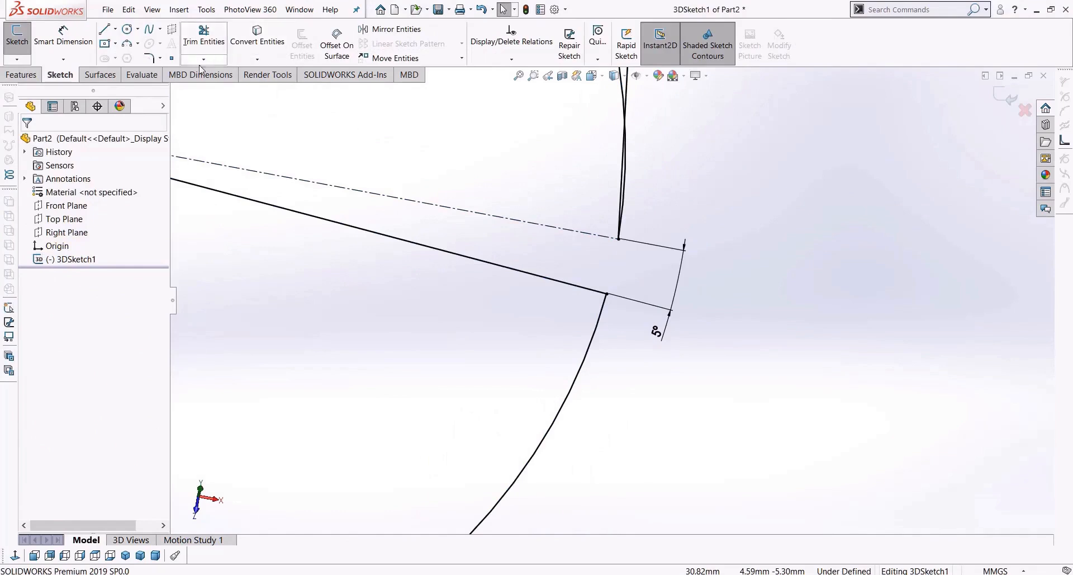
mouse_move(599, 271)
middle_mouse_down()
mouse_move(628, 290)
mouse_move(579, 266)
mouse_move(601, 291)
middle_mouse_up()
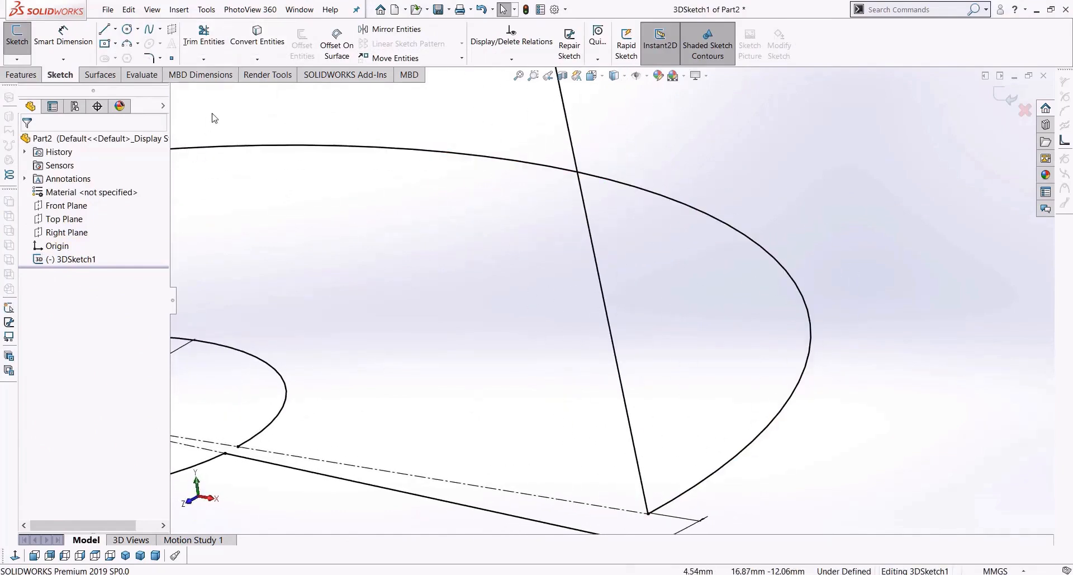
left_click(150, 57)
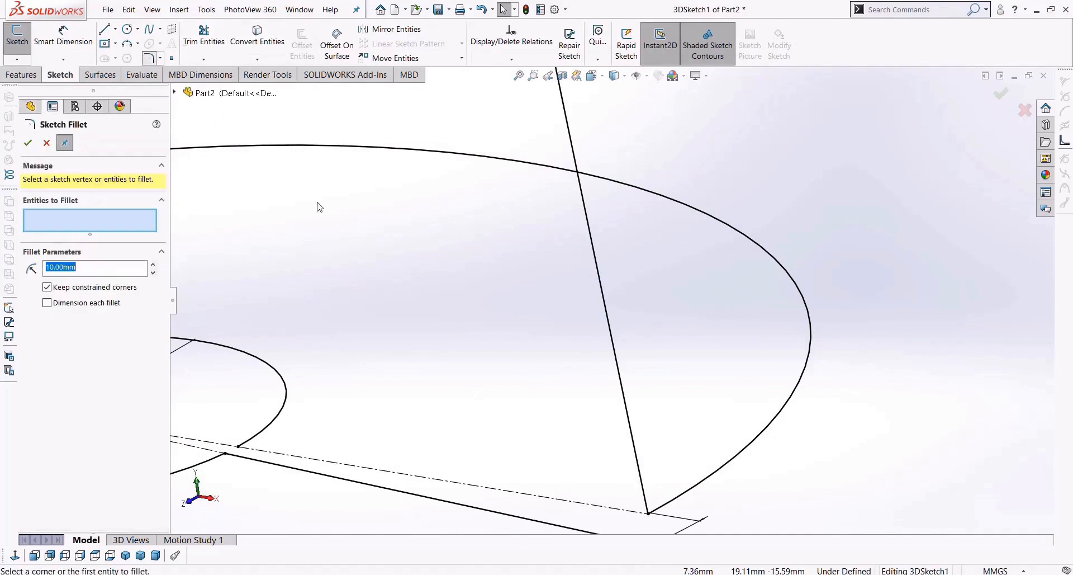
scroll(547, 407, "up", 3)
scroll(559, 414, "down", 1)
middle_click_drag(565, 425, 590, 497)
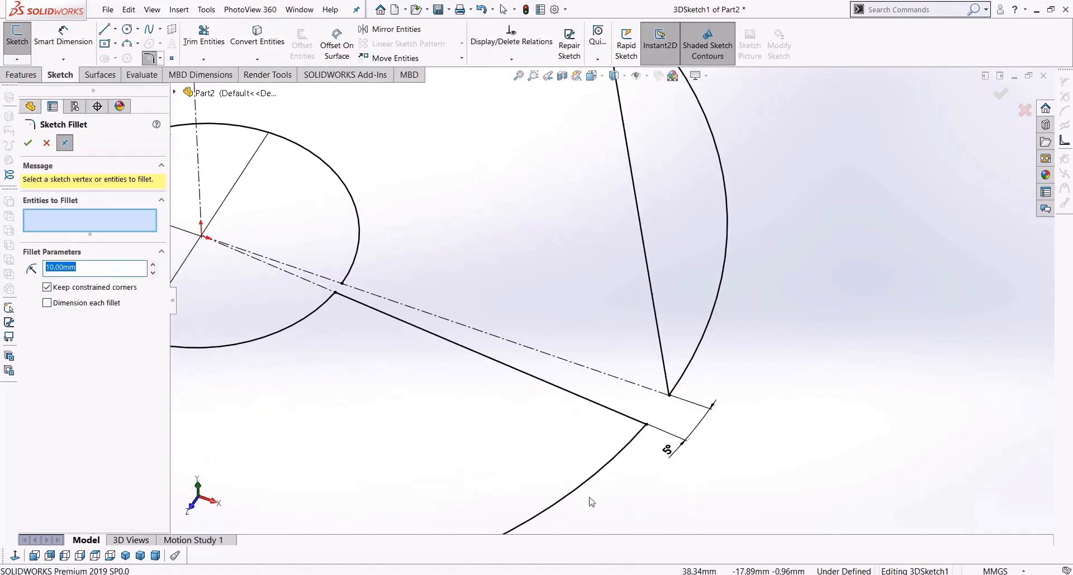
left_click(647, 429)
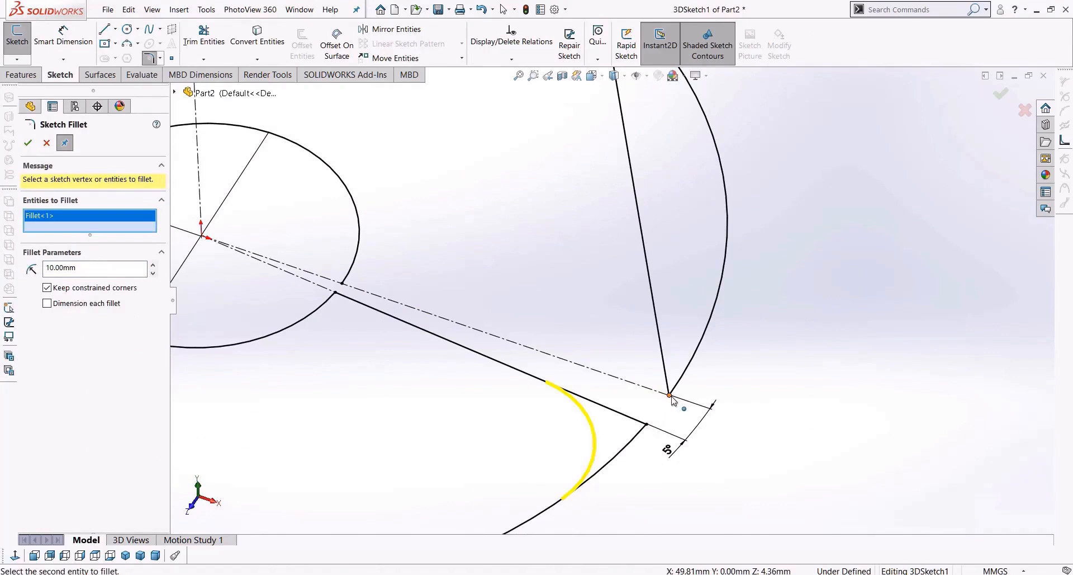
left_click(671, 396)
mouse_move(671, 396)
middle_mouse_down()
mouse_move(618, 430)
mouse_move(542, 391)
middle_mouse_up()
mouse_move(563, 440)
middle_mouse_down()
mouse_move(565, 503)
mouse_move(541, 521)
middle_mouse_up()
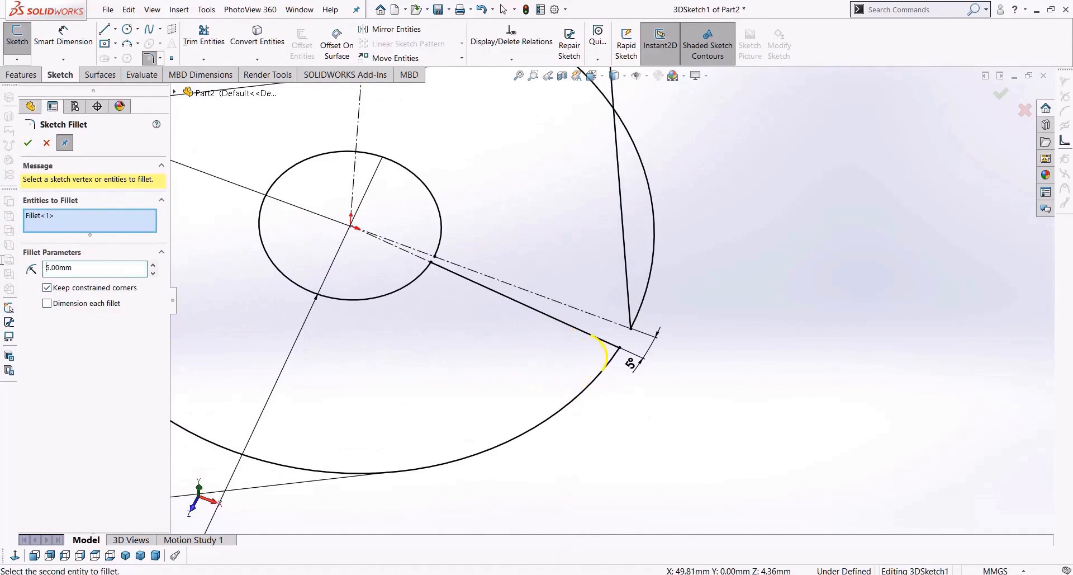
left_click(29, 144)
Step: Round the corner between the small inner circle and the radial line with a 5 mm sketch fillet
left_click(431, 267)
left_click(578, 308)
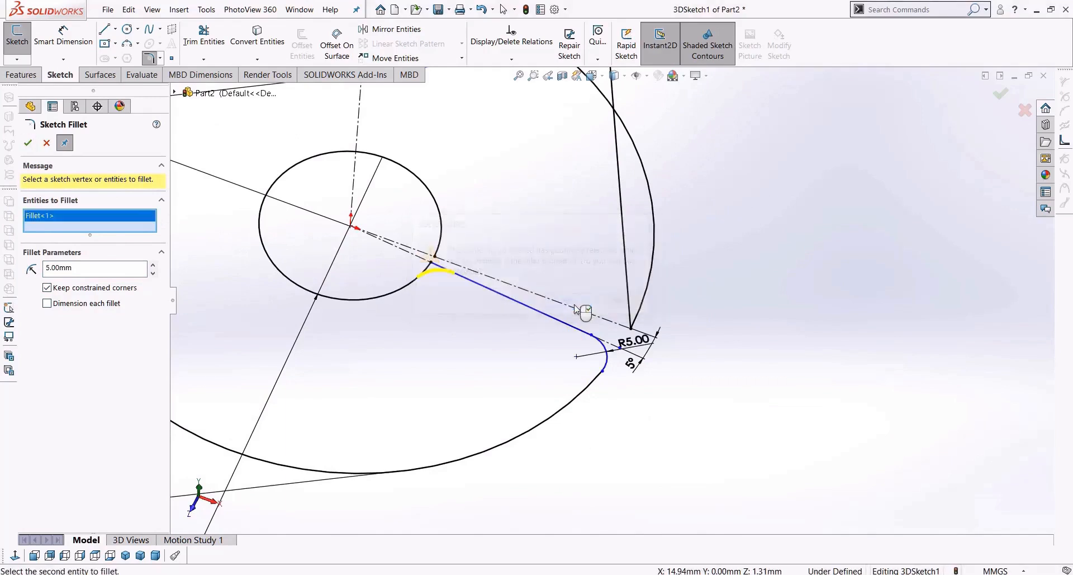
left_click(28, 144)
Step: Try to add 5 mm sketch fillets where the vertical line meets the upper and lower circles, and leave the fillet command
middle_click_drag(582, 268, 559, 187)
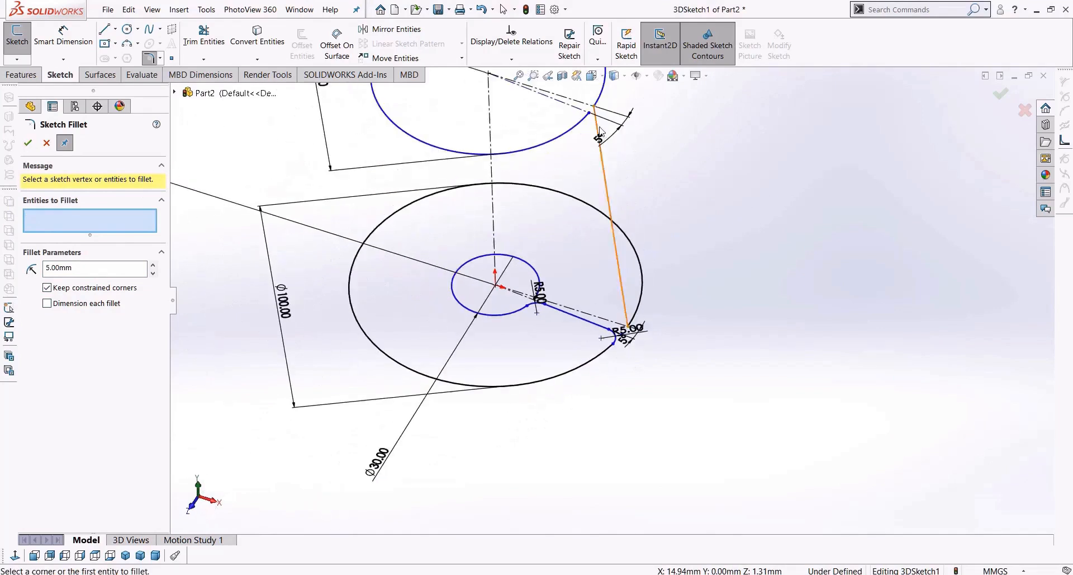
scroll(593, 184, "down", 5)
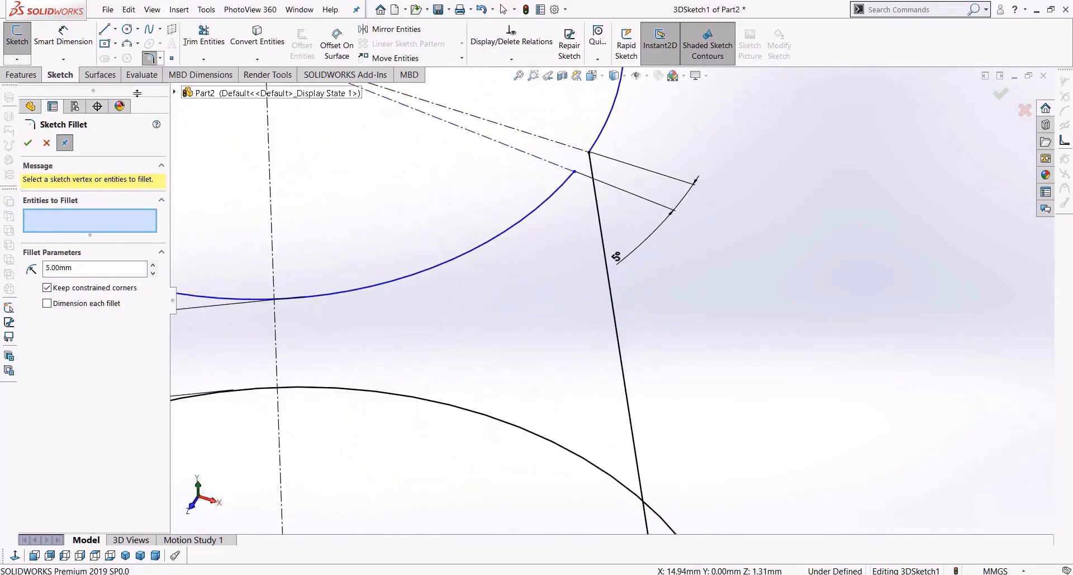
left_click(591, 155)
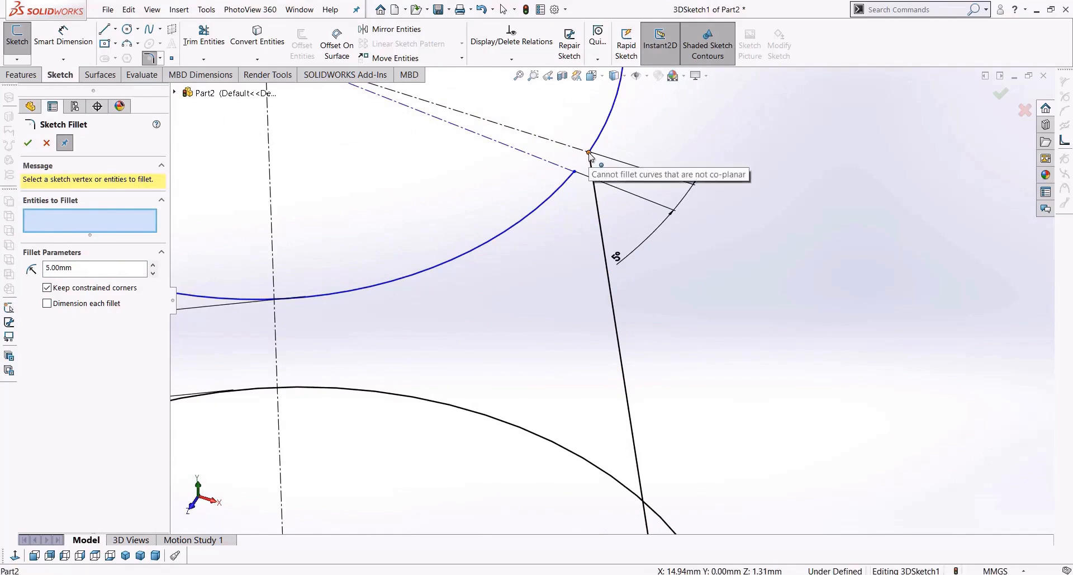
scroll(671, 413, "up", 2)
scroll(606, 291, "up", 2)
scroll(608, 520, "down", 2)
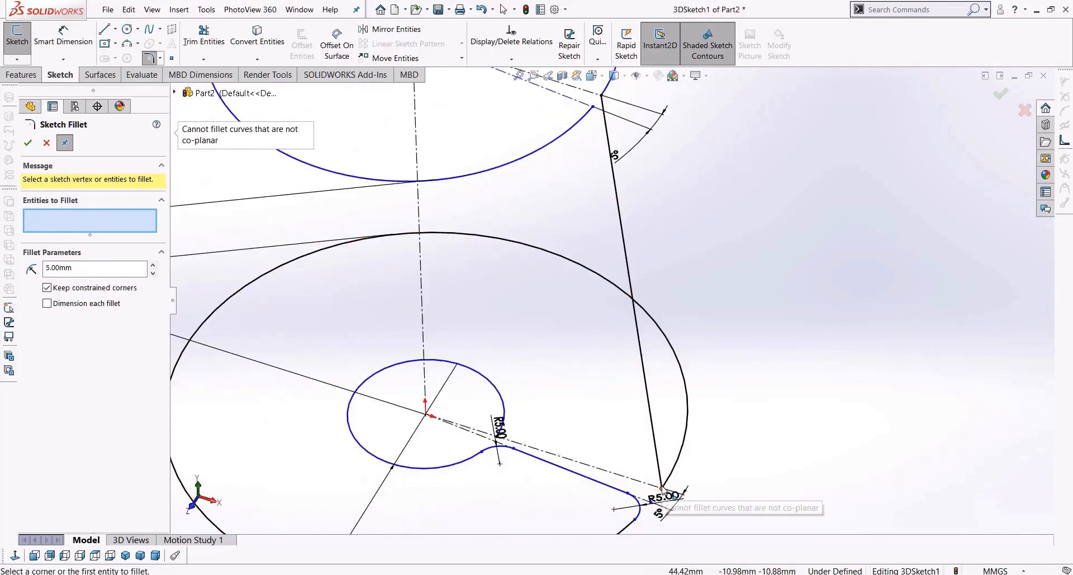
left_click(27, 144)
Step: Draw a two-point spline bridging the vertical line and the large lower circle close to their shared corner
scroll(628, 435, "up", 3)
scroll(628, 436, "down", 3)
mouse_move(628, 439)
middle_mouse_down()
mouse_move(563, 336)
mouse_move(546, 438)
middle_mouse_up()
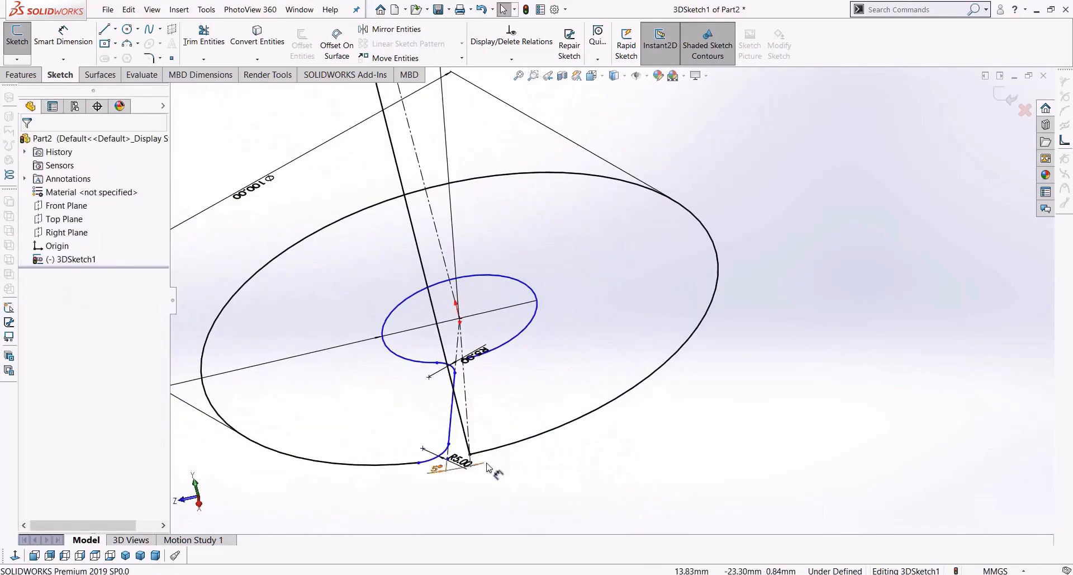
scroll(515, 442, "down", 3)
scroll(641, 363, "down", 3)
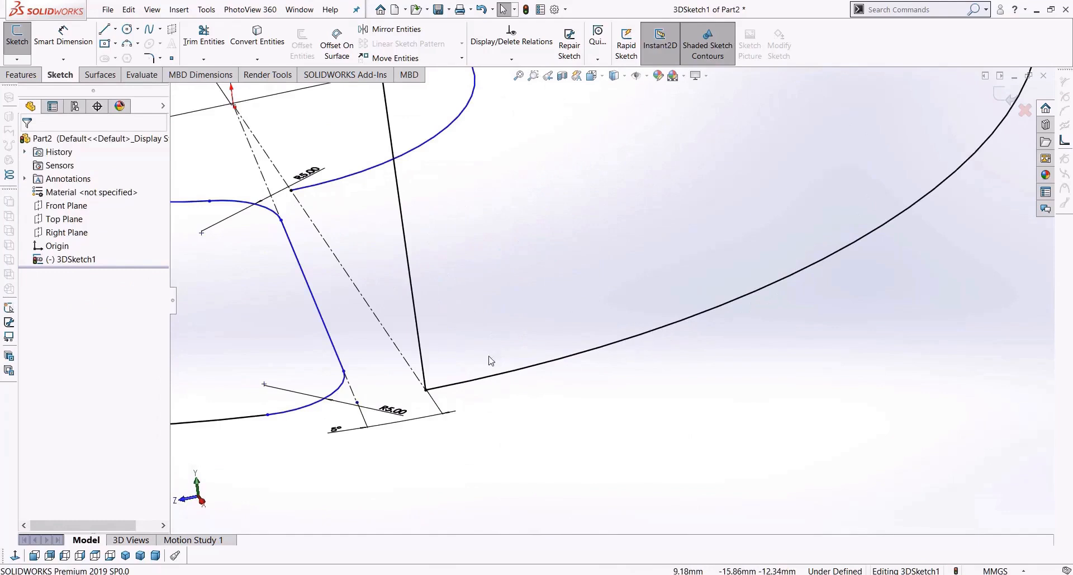
left_click(151, 31)
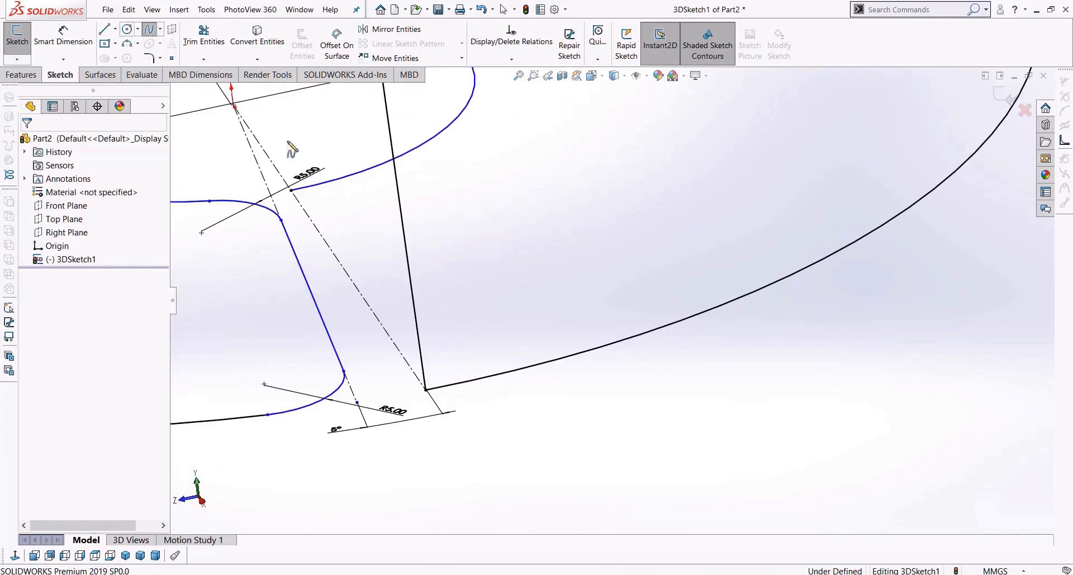
left_click(416, 317)
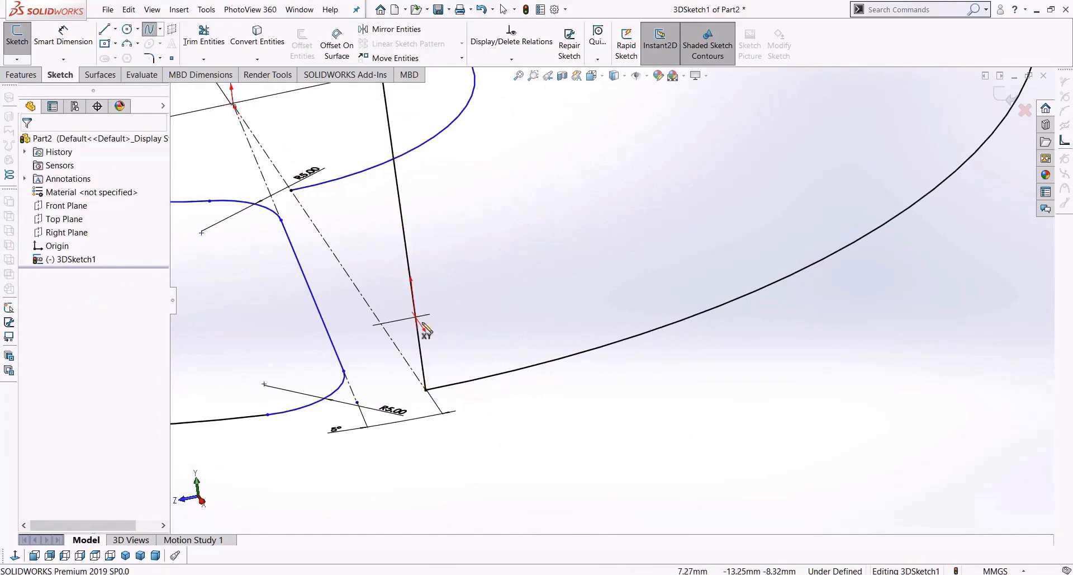
left_click(506, 371)
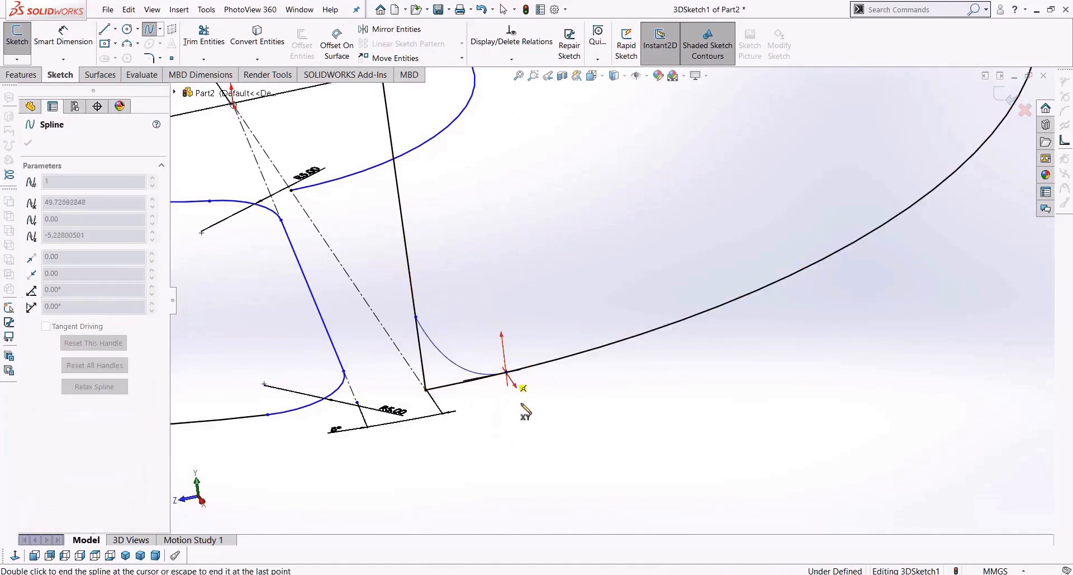
key("Escape")
Step: Dimension the spline's endpoint on the large lower circle 5 mm from the corner point
right_click_drag(514, 419, 507, 404)
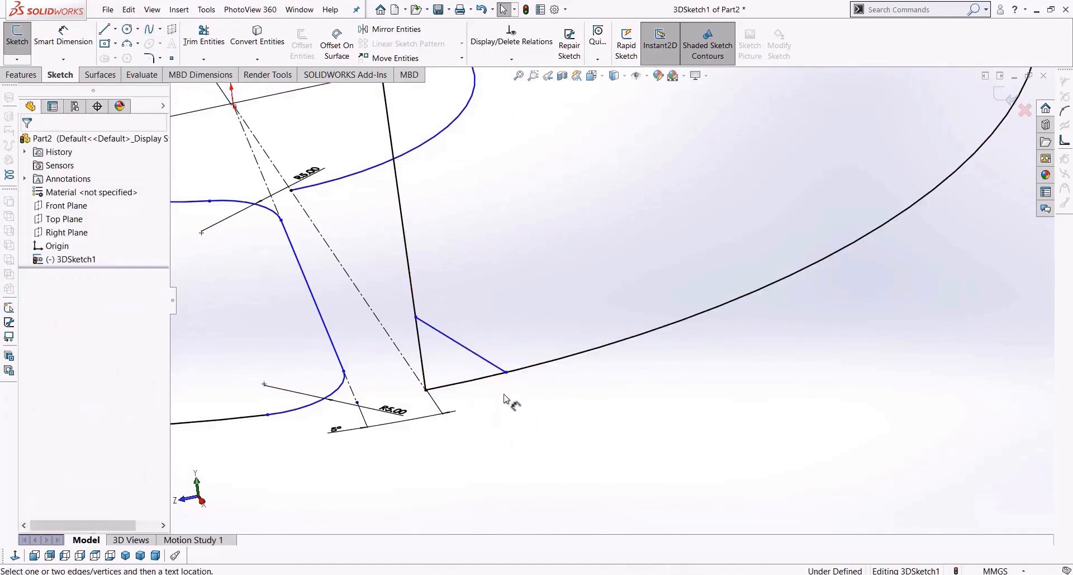
left_click(506, 372)
left_click(426, 389)
left_click(491, 442)
type("5.00mm")
key("Return")
middle_click_drag(458, 368, 464, 349)
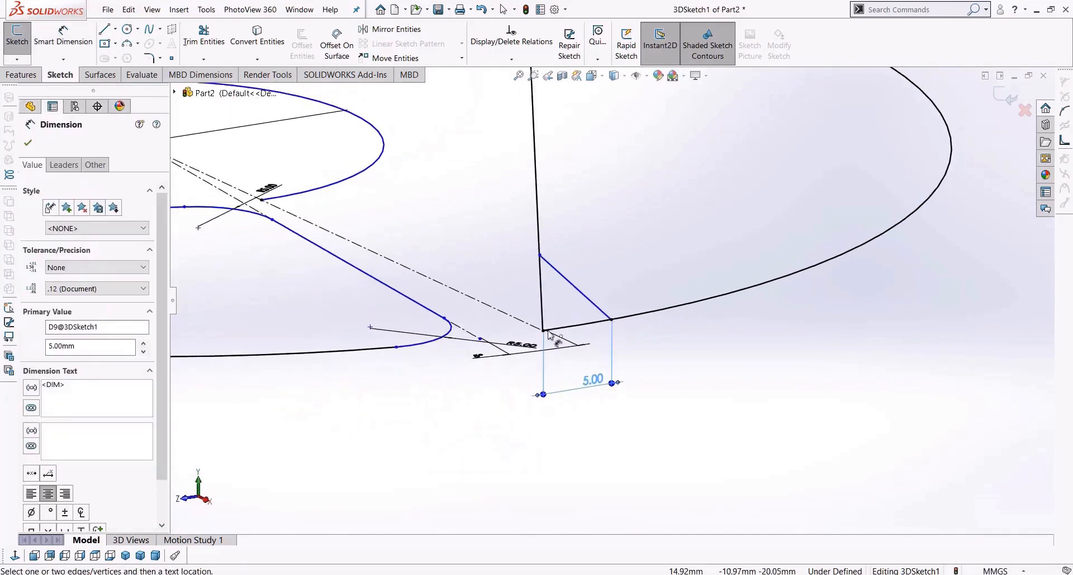
Step: Dimension the spline's endpoint on the vertical line 5 mm above the lower corner point
left_click(544, 330)
left_click(539, 255)
left_click(500, 263)
type("5")
key("Return")
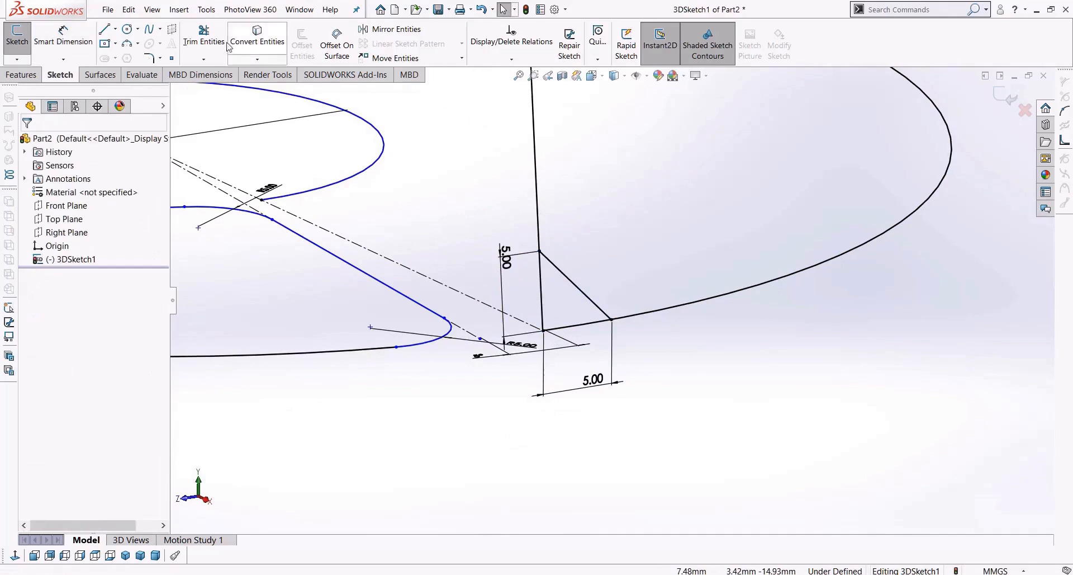
Step: Trim the pieces of the lower circle and vertical line between the spline's endpoints and the corner
left_click(203, 36)
left_click(578, 325)
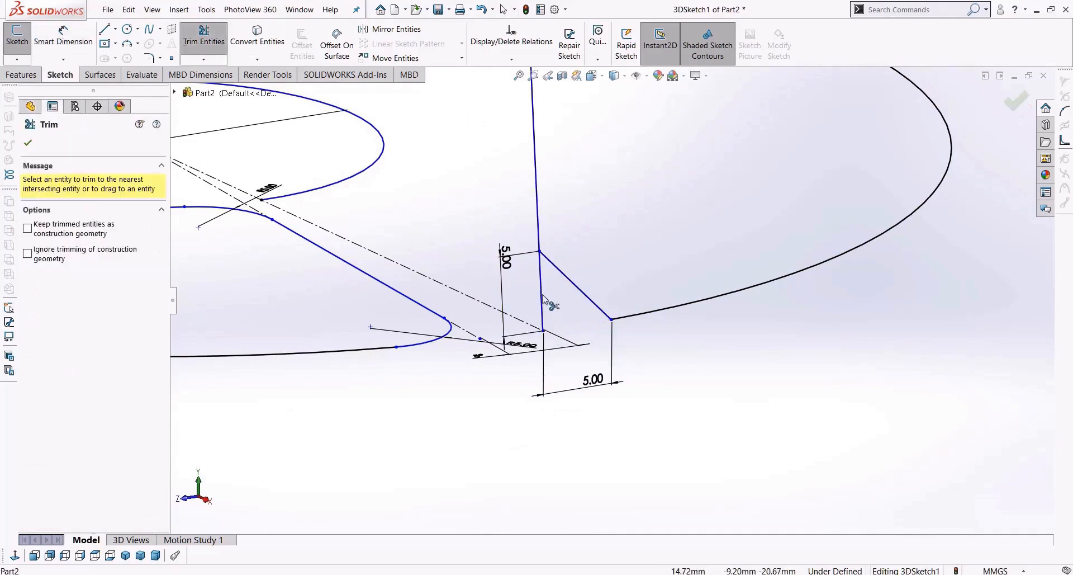
key("Escape")
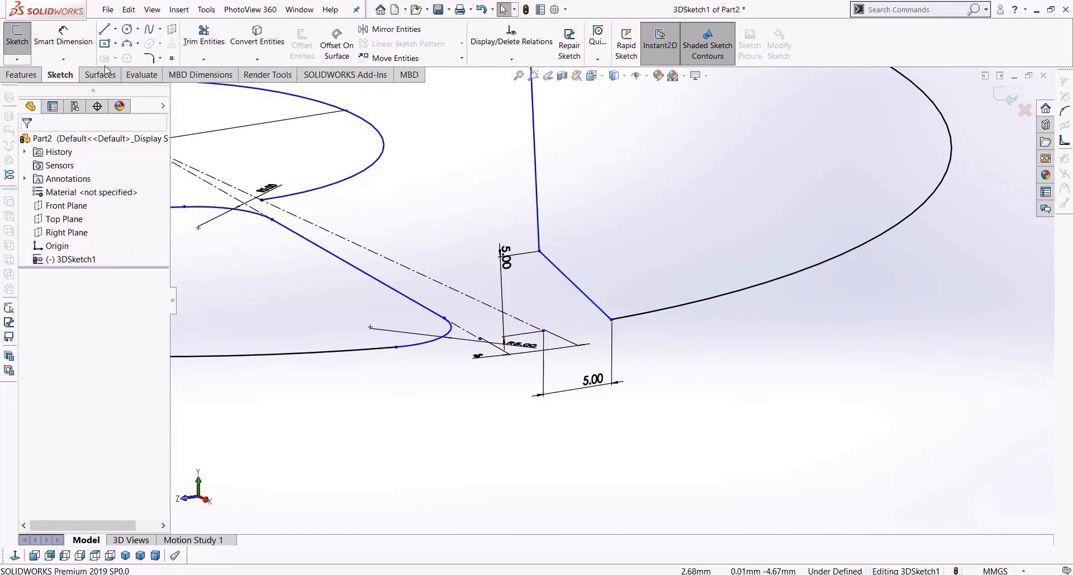
Step: Draw a trial multi-point spline in the empty space below the sketch and delete it
left_click(150, 29)
left_click(607, 452)
left_click(684, 459)
left_click(696, 404)
double_click(793, 459)
key("Escape")
left_click(692, 435)
key("Delete")
Step: Make the bridging spline tangent to the large lower circle's arc
left_click(598, 307)
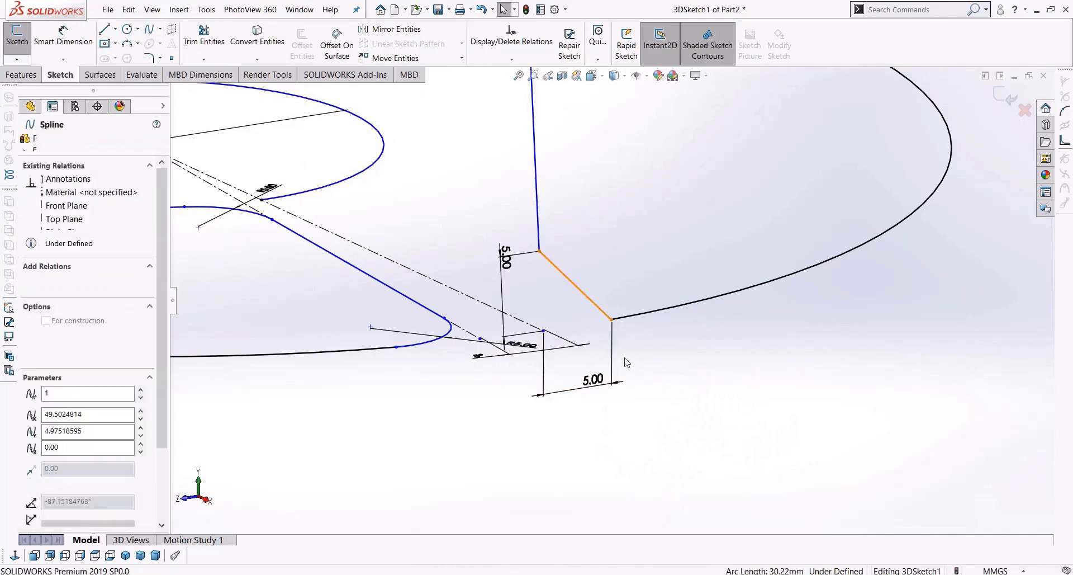
left_click(635, 321, "ctrl")
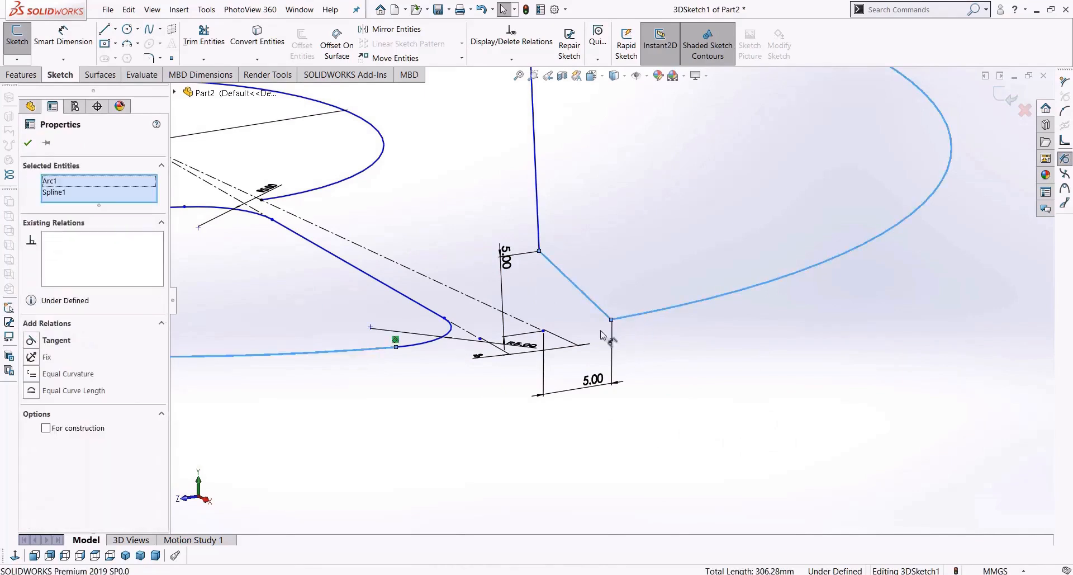
left_click(32, 340)
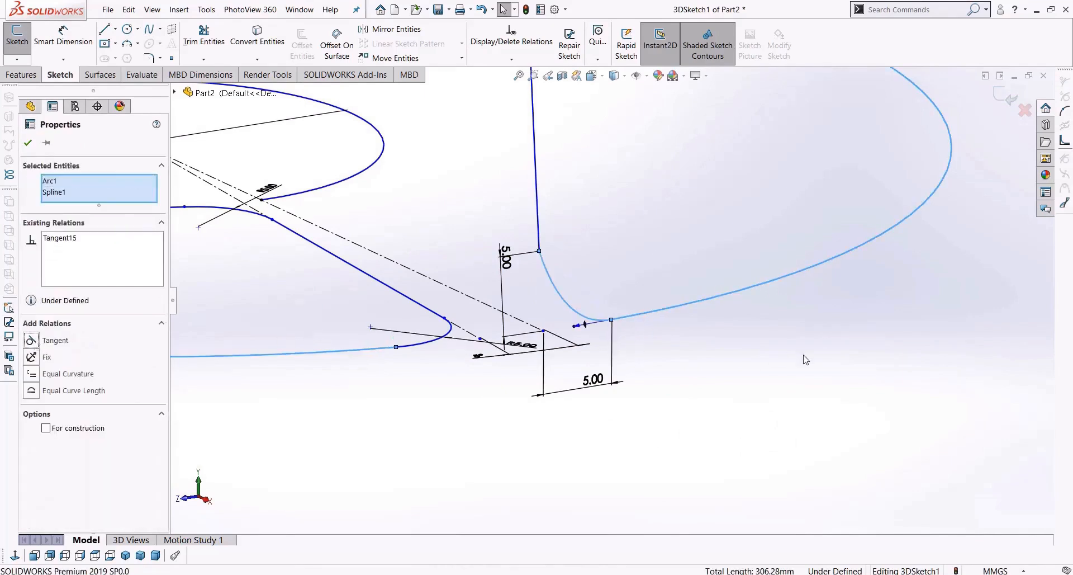
left_click(780, 358)
Step: Make the bridging spline tangent to the vertical line
left_click(533, 246)
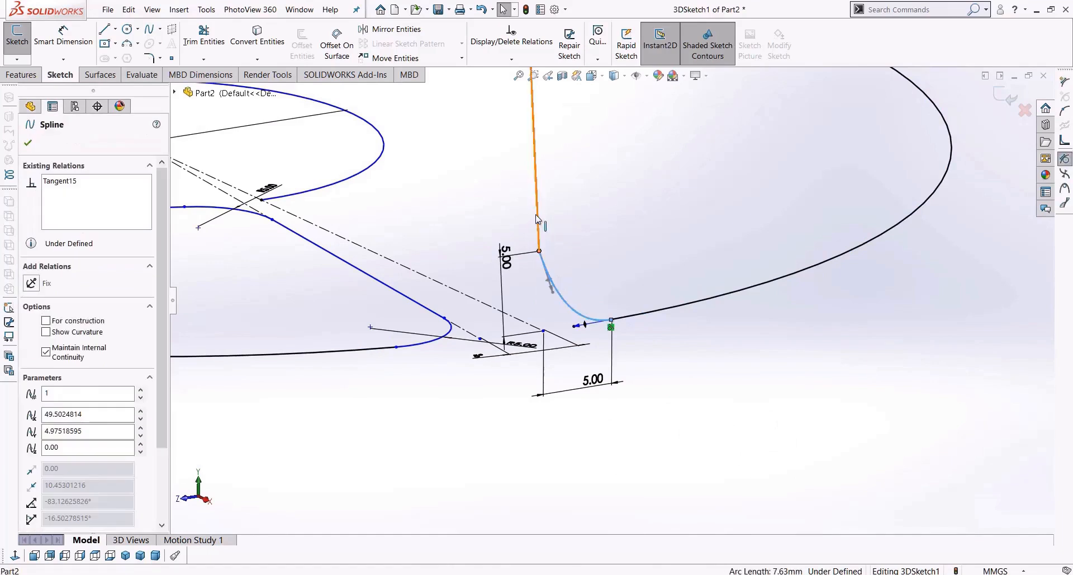
left_click(537, 223, "ctrl")
left_click(32, 340)
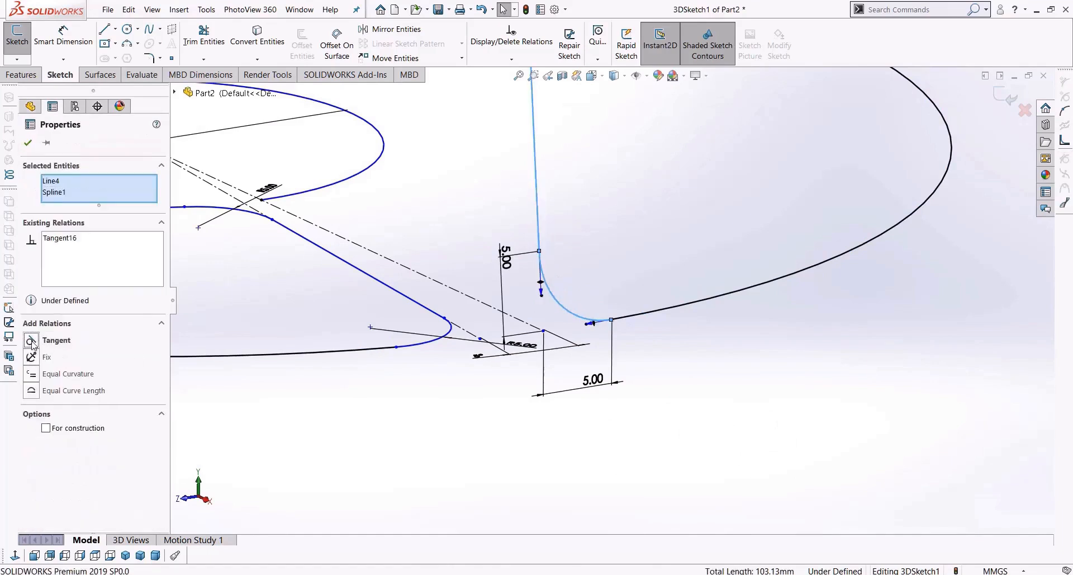
left_click(674, 390)
Step: Draw a two-point spline bridging the upper circle and the vertical line close to their shared corner
scroll(675, 391, "up", 4)
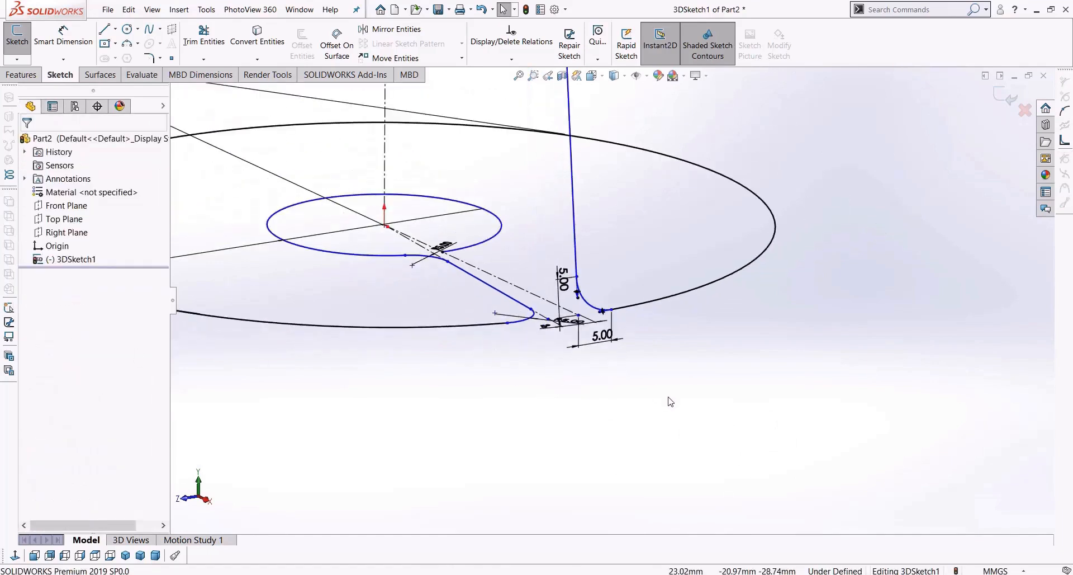
scroll(671, 402, "up", 4)
scroll(583, 251, "up", 5)
scroll(573, 167, "down", 4)
scroll(645, 229, "down", 5)
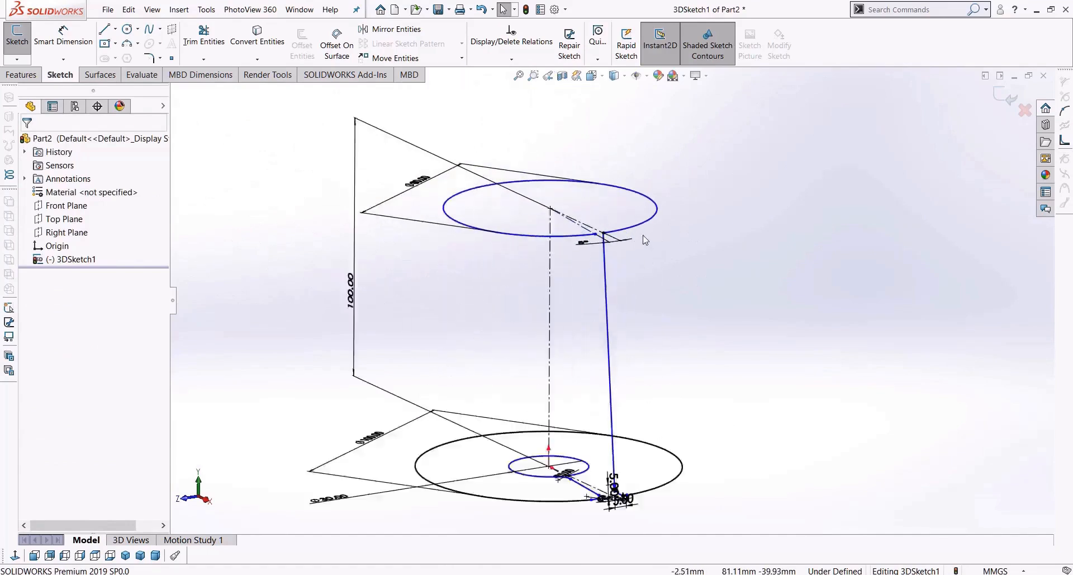
scroll(610, 246, "down", 7)
left_click(150, 31)
left_click(523, 253)
left_click(461, 350)
key("Escape")
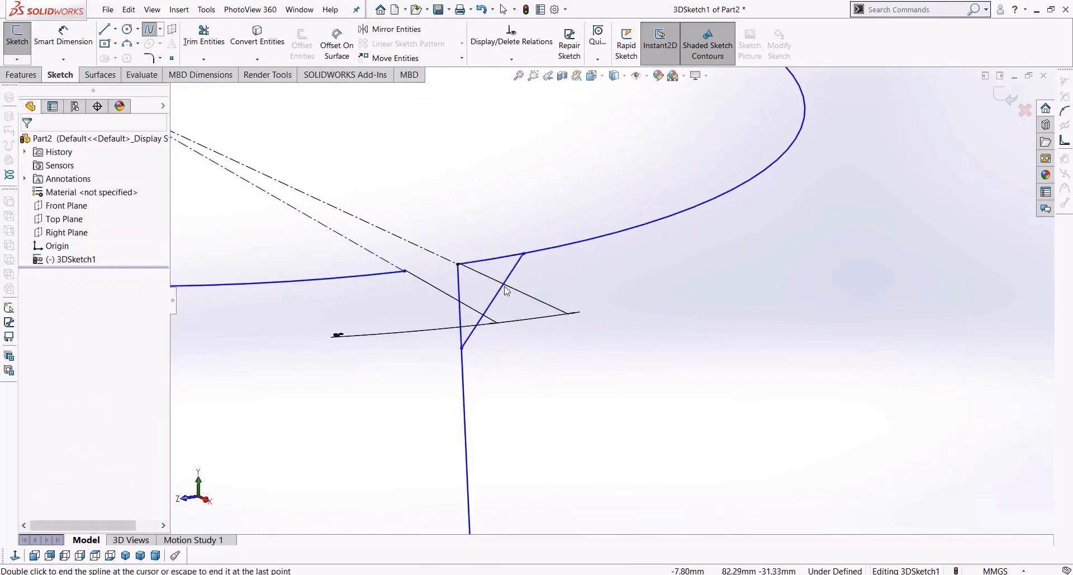
Step: Dimension the upper spline's endpoints on the circle and on the vertical line 5 mm each from the corner point
right_click_drag(507, 299, 506, 253)
left_click(459, 264)
left_click(457, 264)
left_click(572, 343)
type("5")
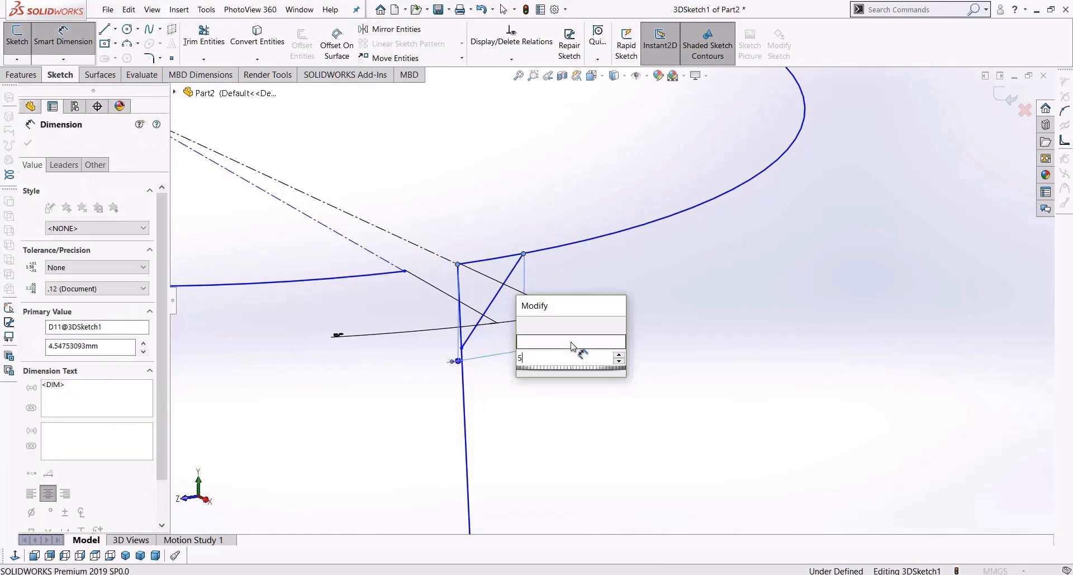
key("Return")
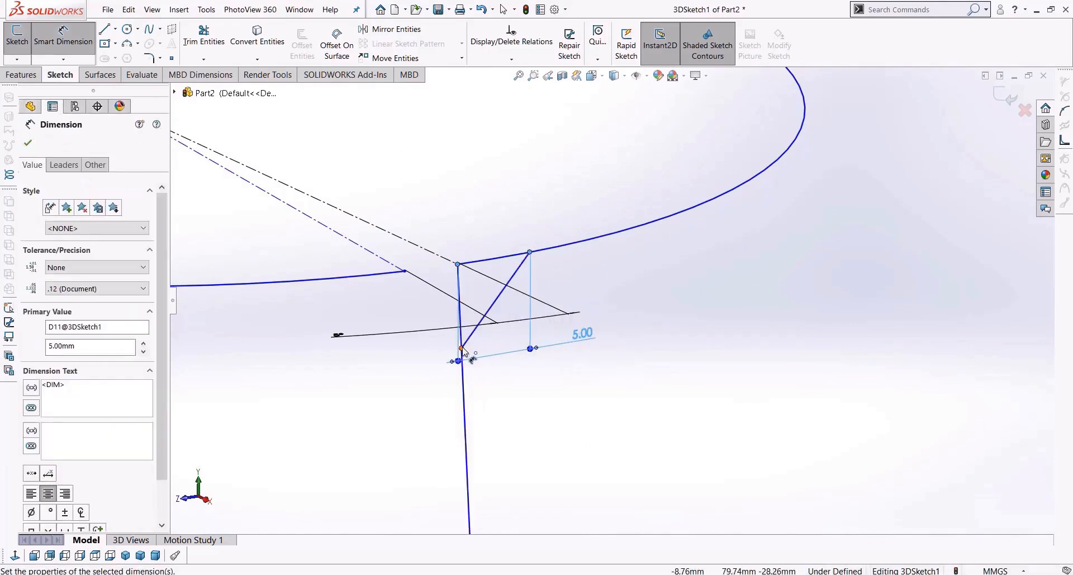
left_click(458, 264)
left_click(461, 348)
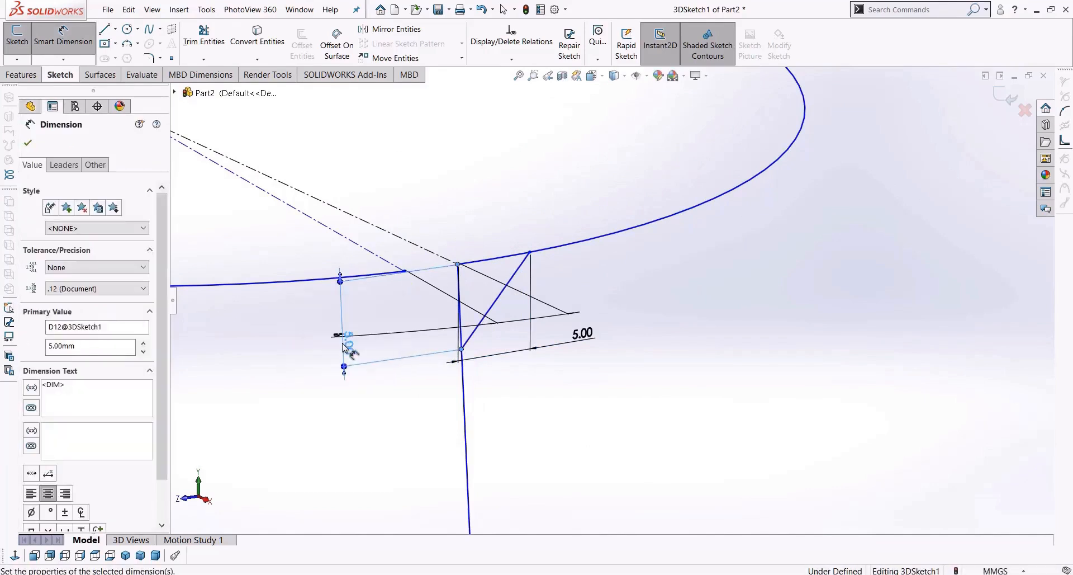
Step: Trim the leftover corner stubs of the upper circle and vertical line, and make the upper bridging spline tangent to the vertical line
left_click(203, 39)
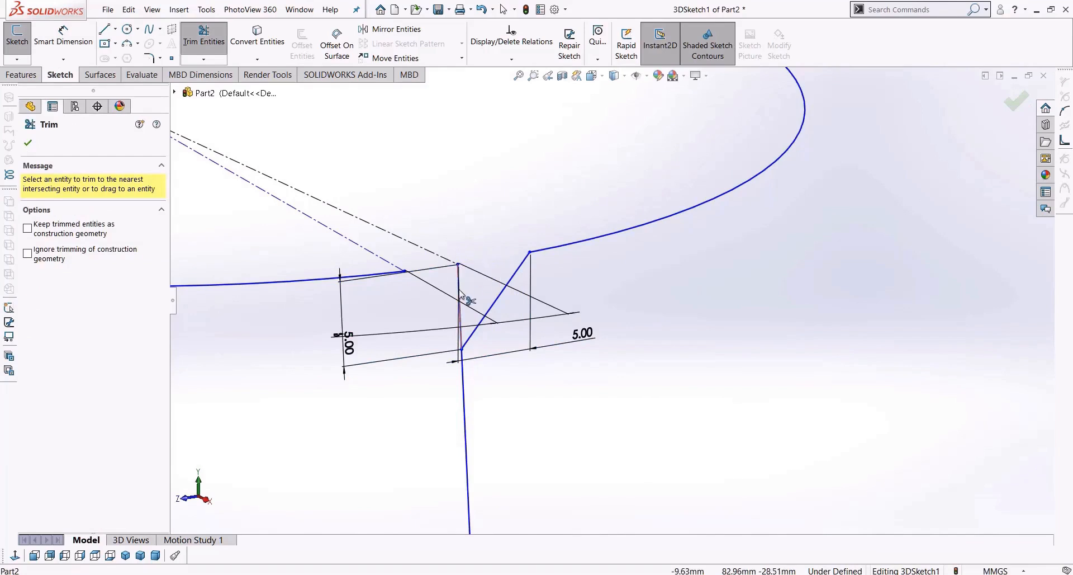
key("Escape")
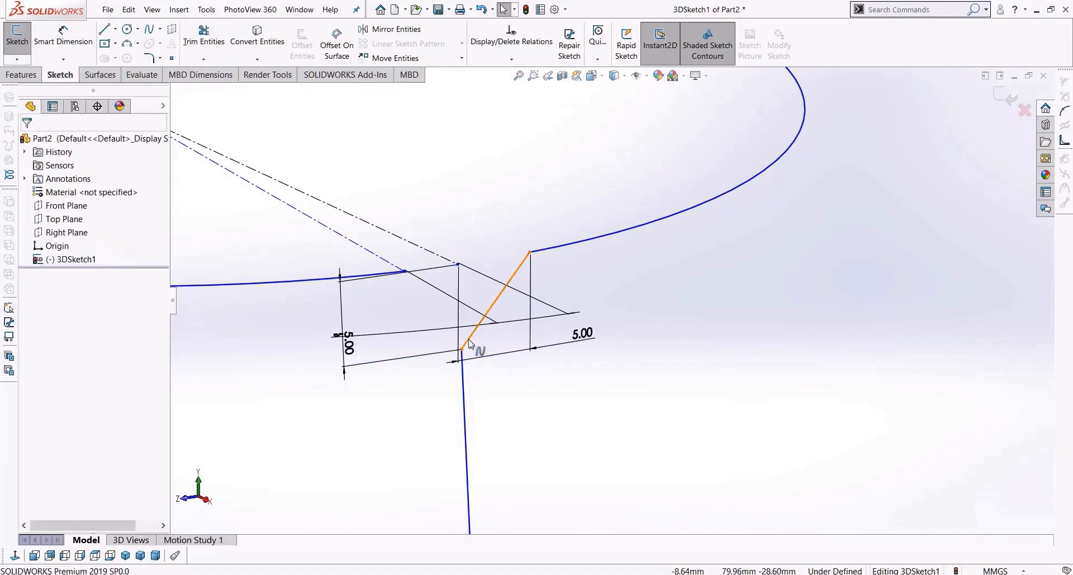
left_click(479, 359)
left_click(462, 371, "ctrl")
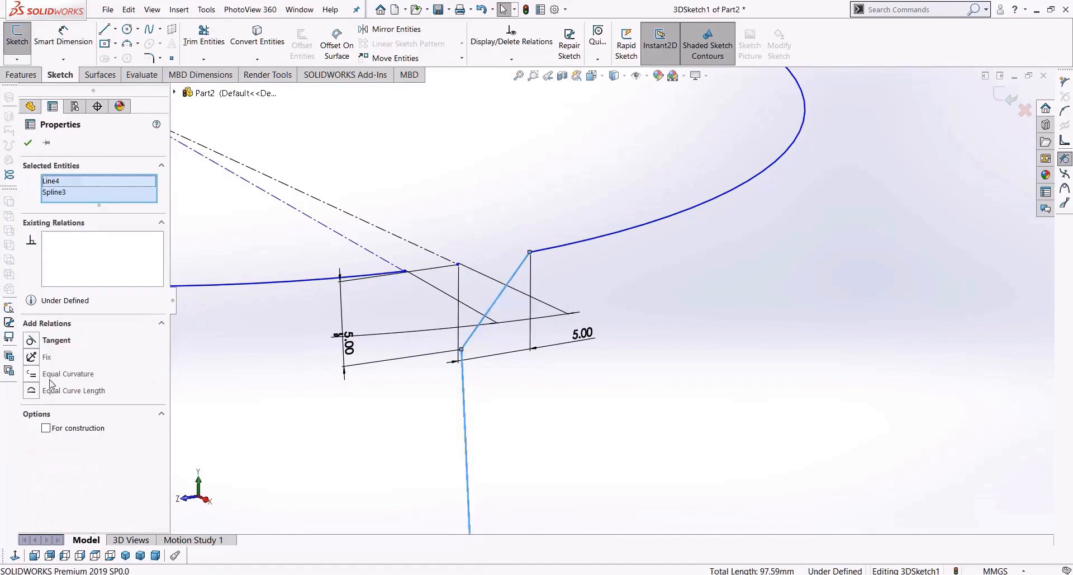
left_click(32, 341)
left_click(714, 361)
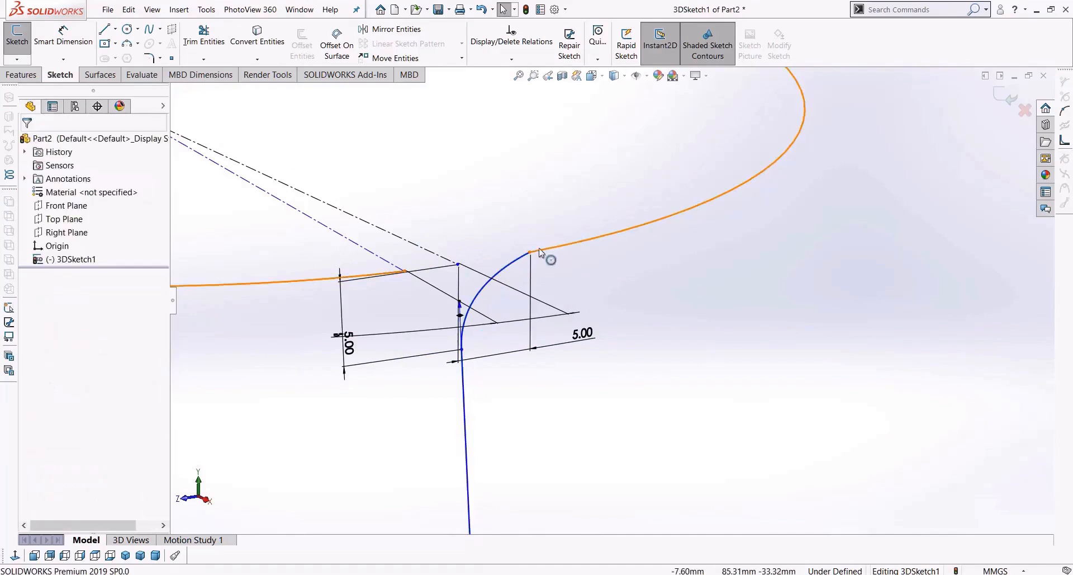
Step: Make the upper bridging spline tangent to the upper circle's arc
left_click(507, 274)
left_click(587, 237, "ctrl")
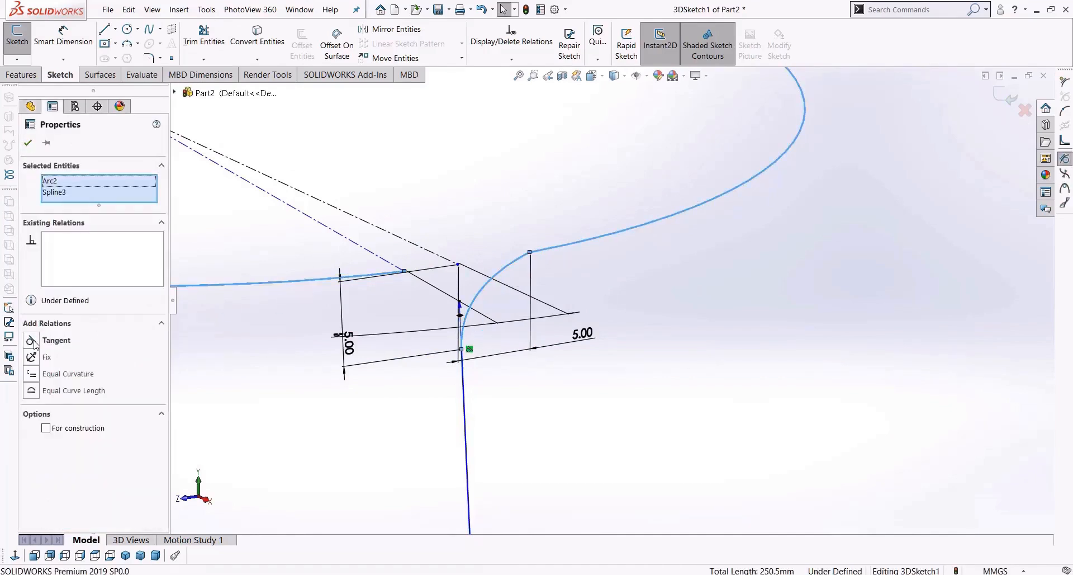
left_click(32, 341)
left_click(707, 338)
Step: Sweep a circular profile of 2 mm diameter along the whole 3D sketch path to create the wire body
scroll(707, 338, "up", 10)
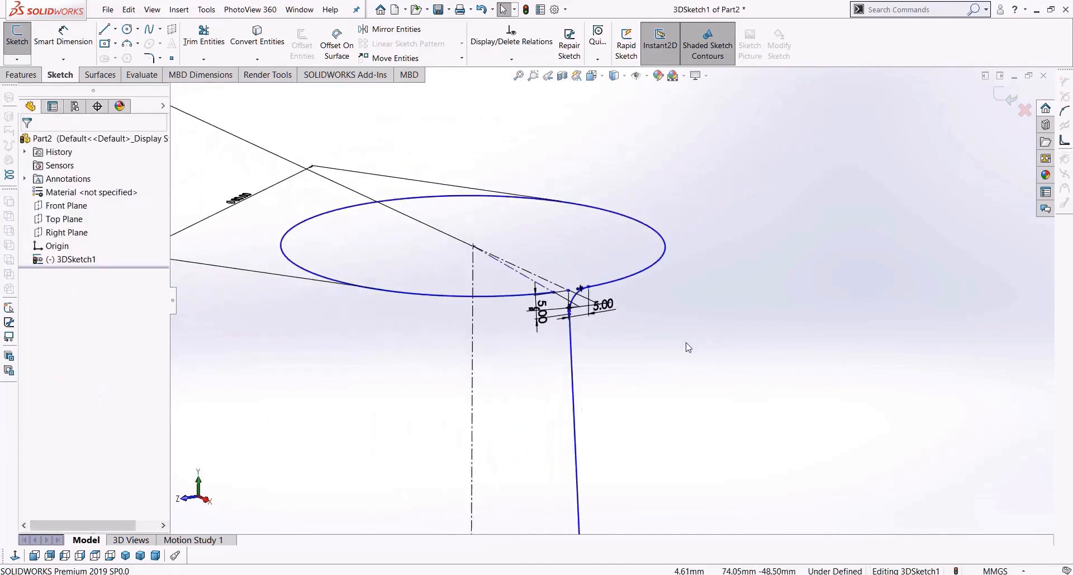
scroll(608, 450, "down", 10)
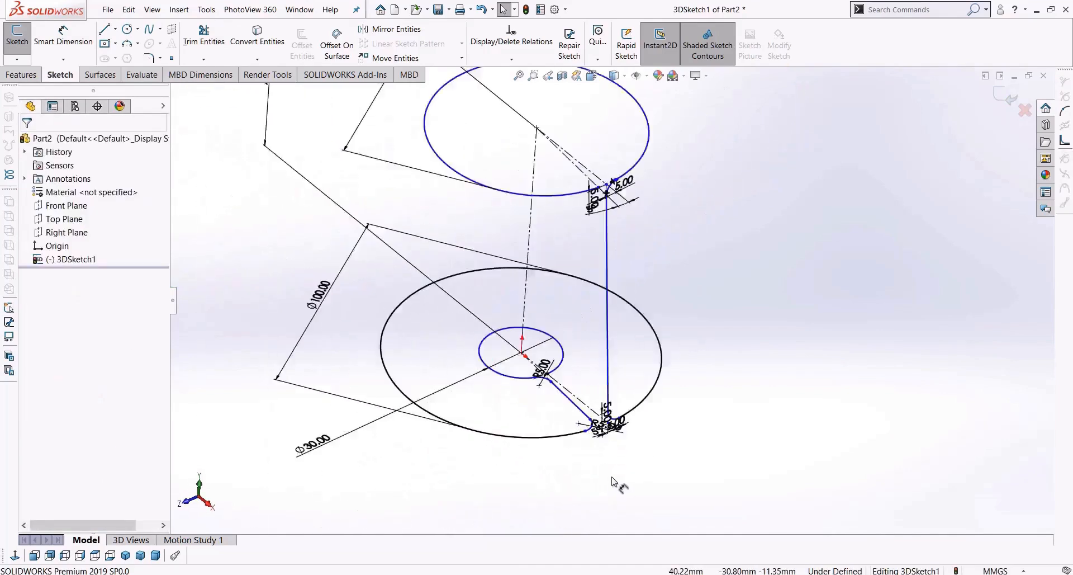
scroll(601, 445, "up", 8)
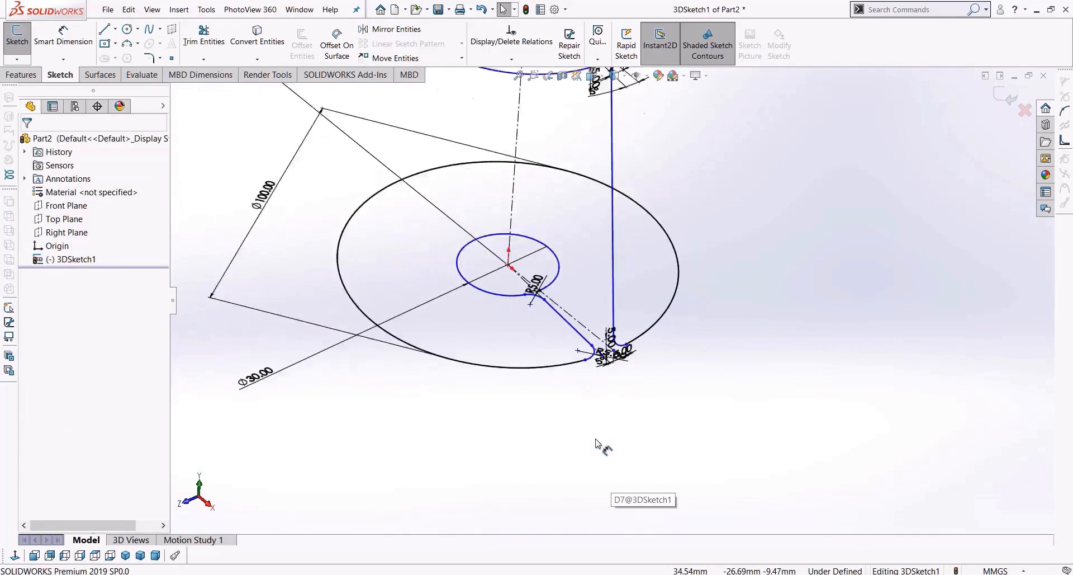
left_click(22, 75)
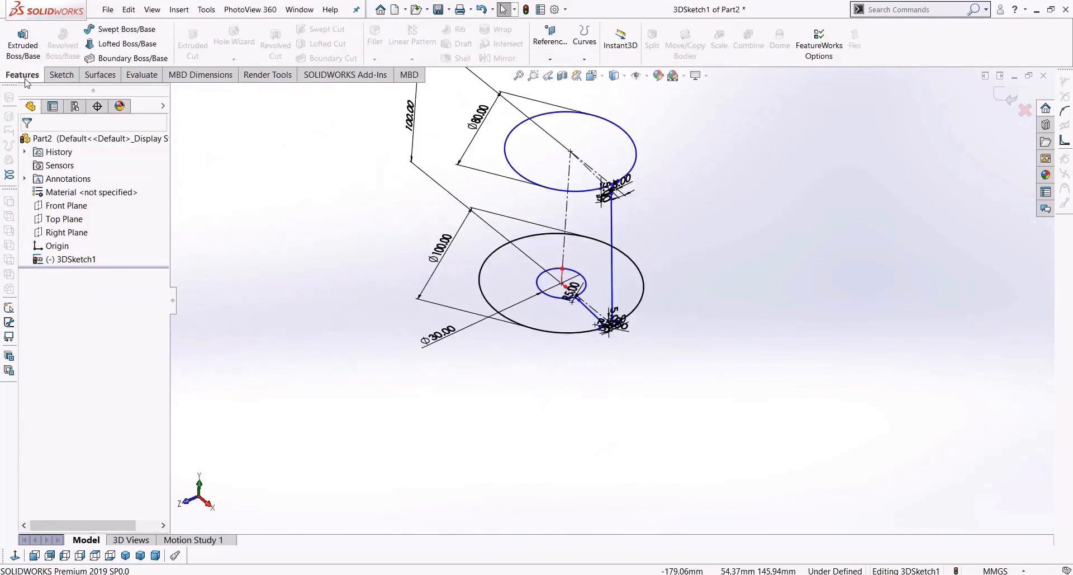
left_click(123, 29)
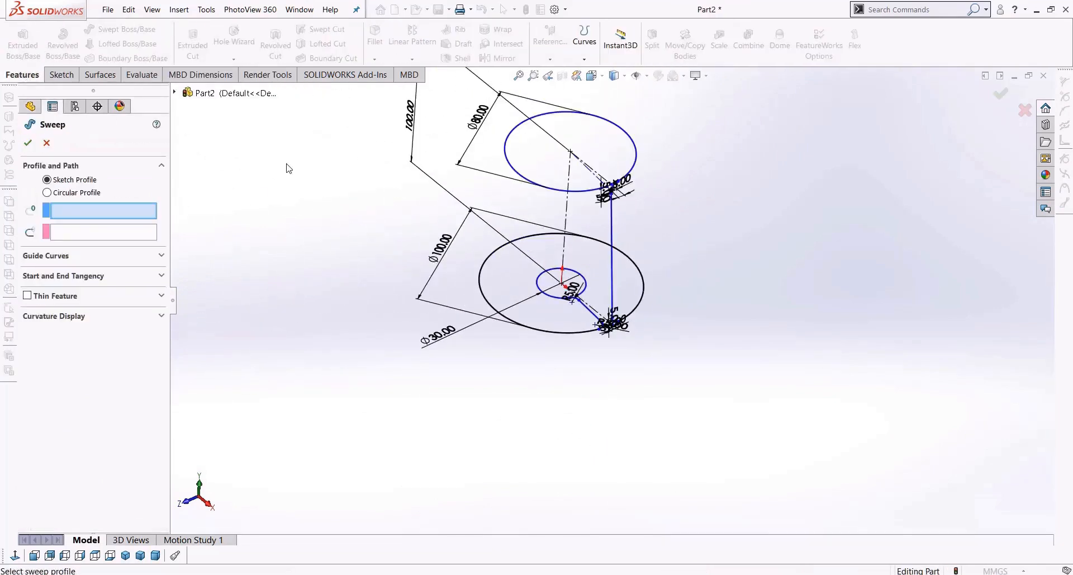
left_click(69, 193)
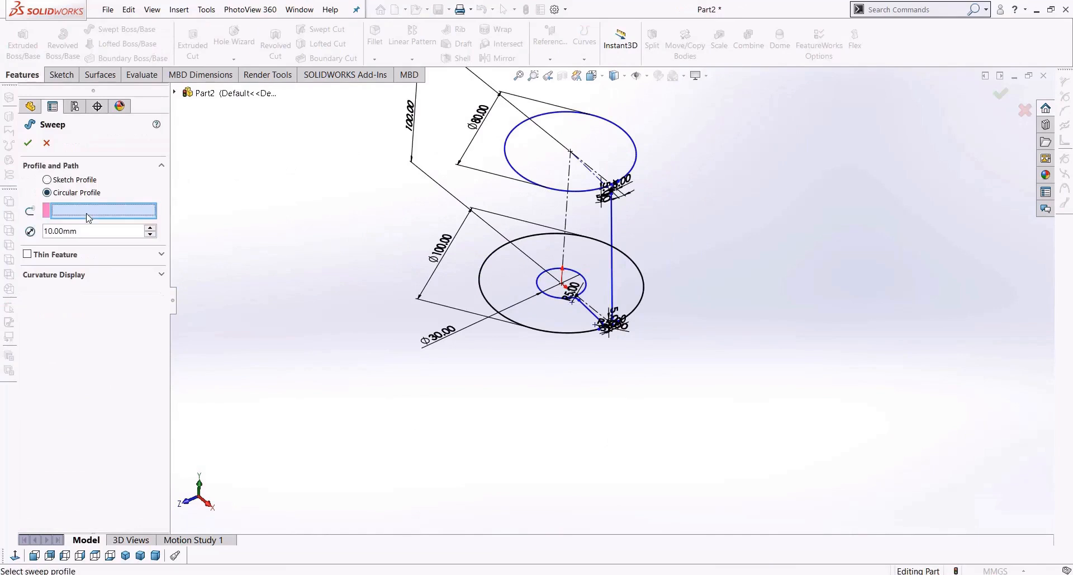
left_click(492, 309)
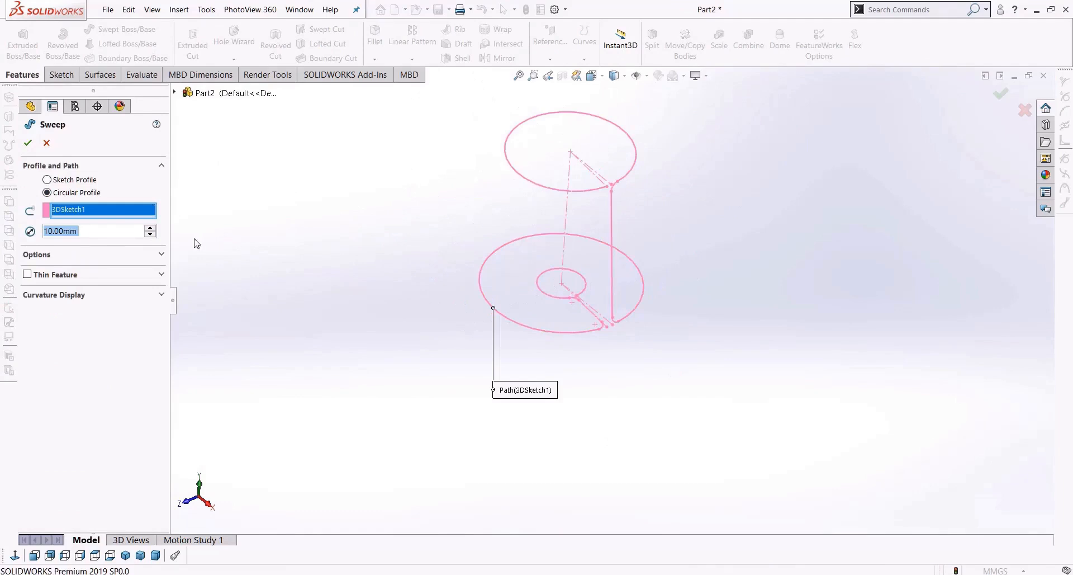
type("2")
key("Return")
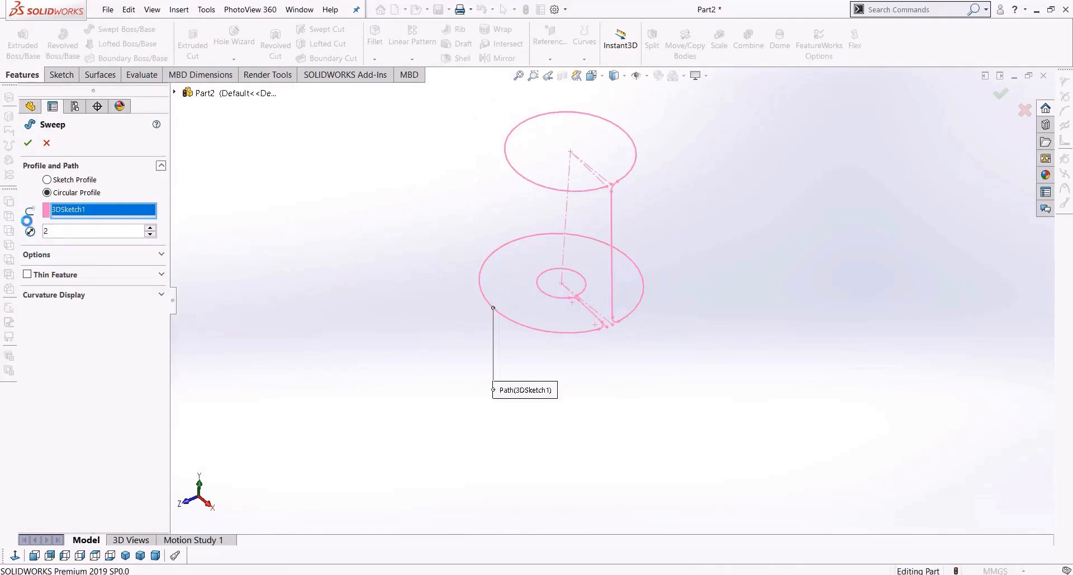
scroll(606, 304, "down", 6)
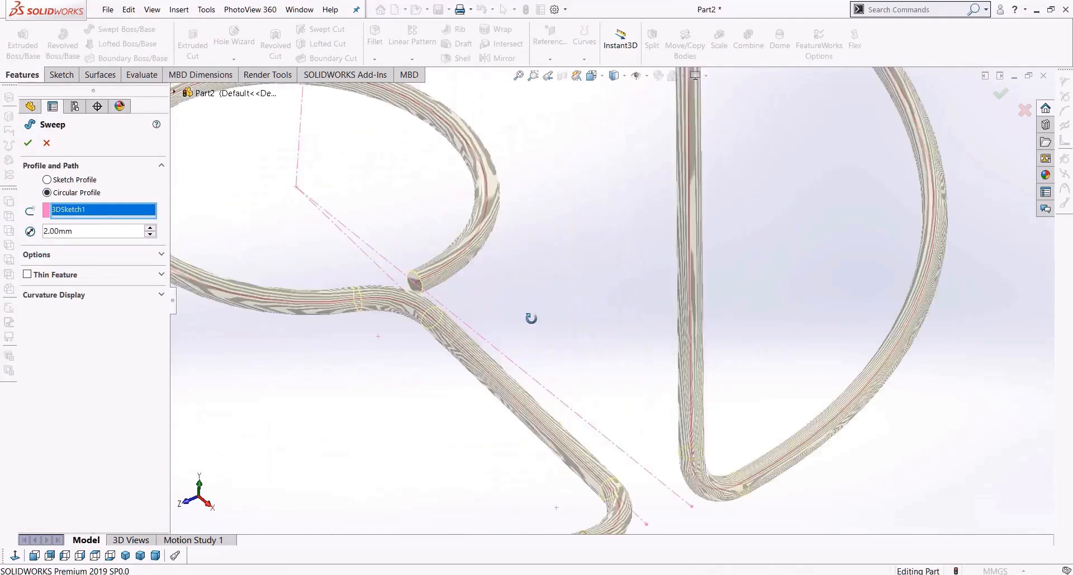
scroll(532, 320, "up", 1)
left_click(29, 145)
Step: Start a new 2D sketch on the Front Plane, viewed normal to the plane
middle_click_drag(570, 407, 783, 299)
scroll(597, 297, "down", 4)
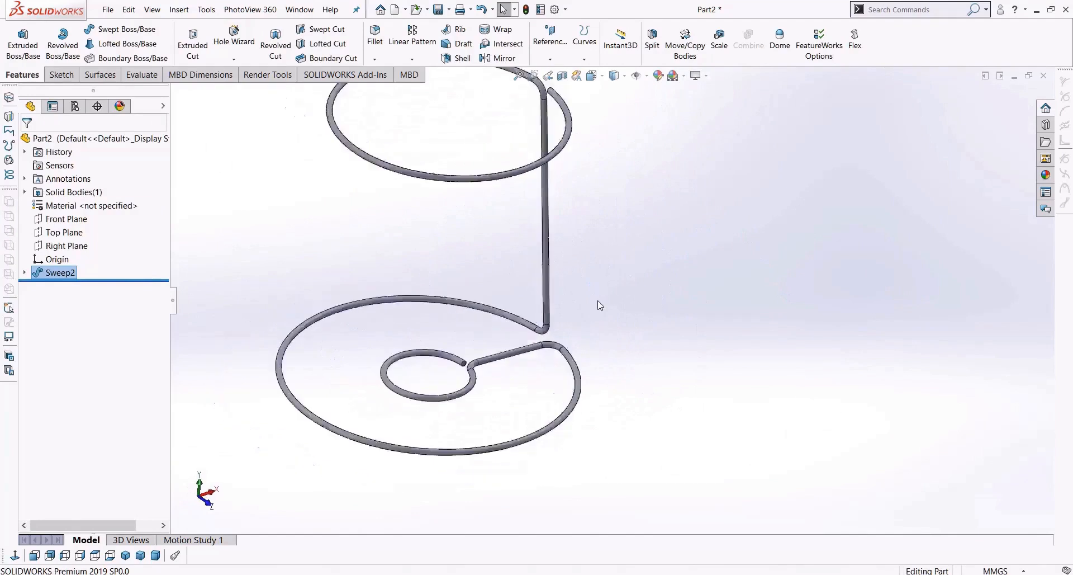
scroll(599, 305, "up", 3)
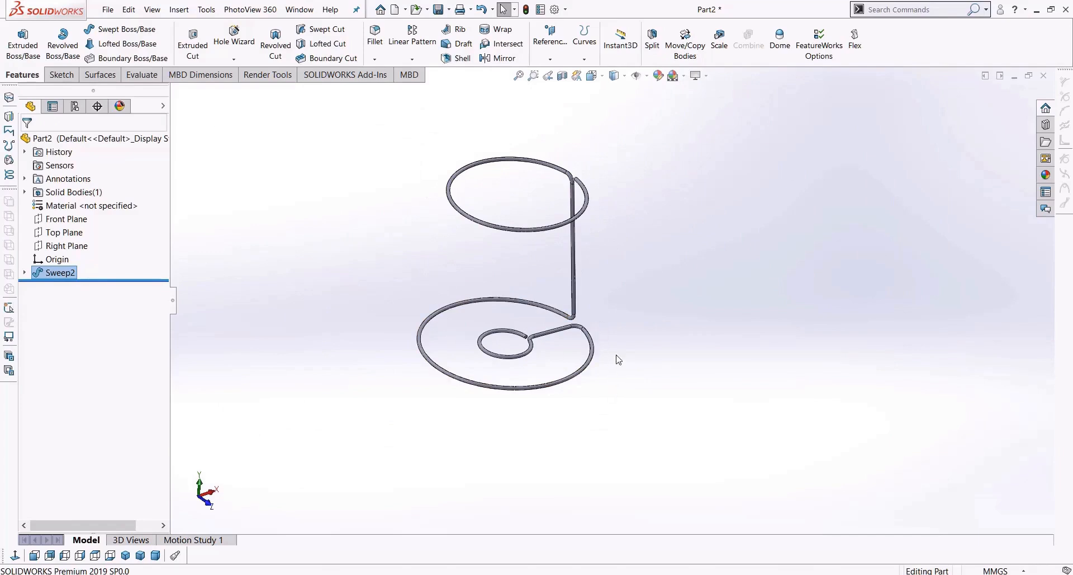
middle_click_drag(688, 394, 652, 387)
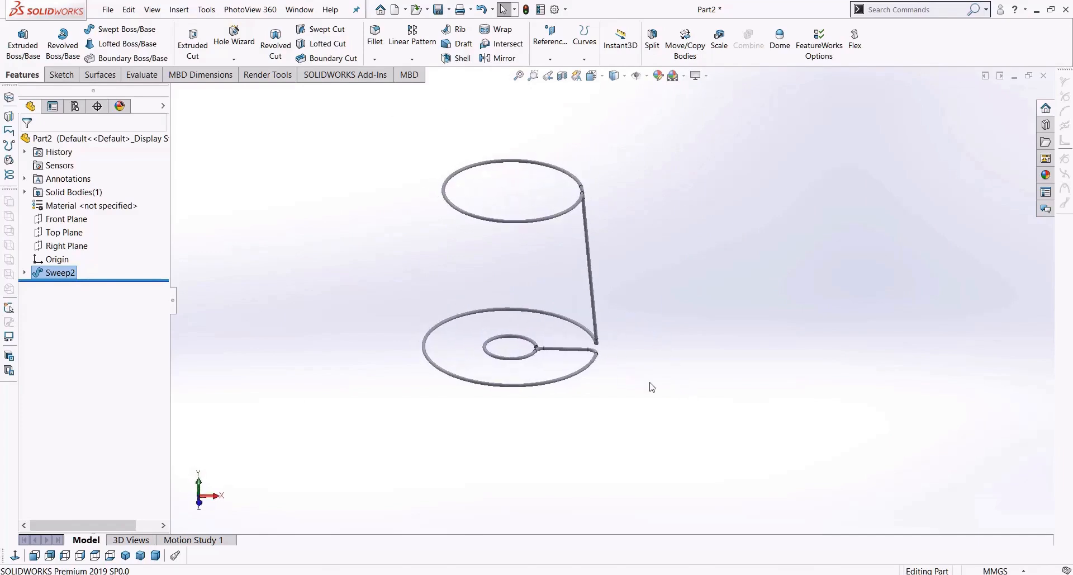
left_click(51, 224)
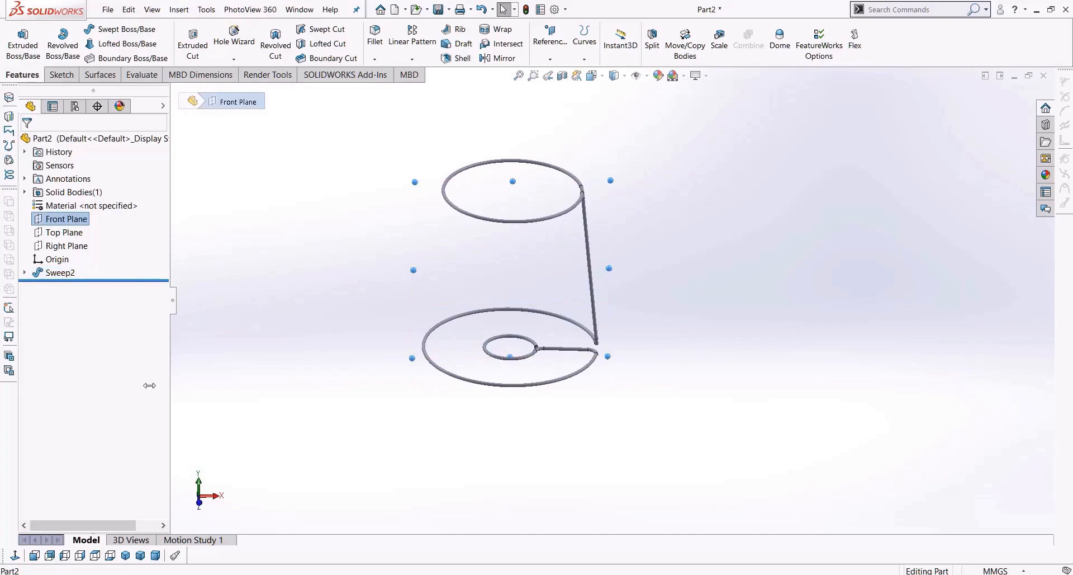
left_click(15, 555)
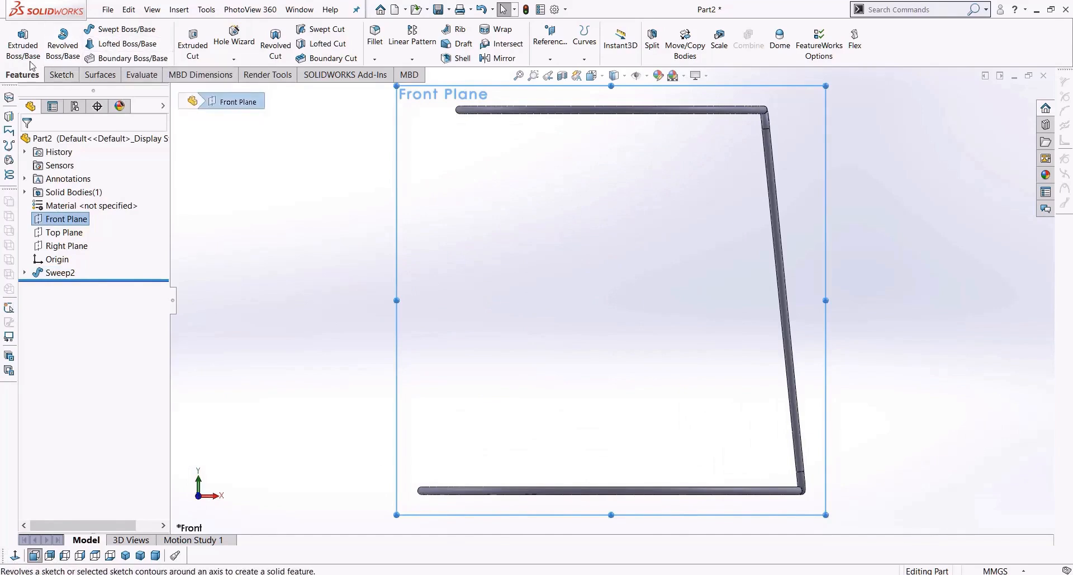
left_click(60, 75)
left_click(17, 36)
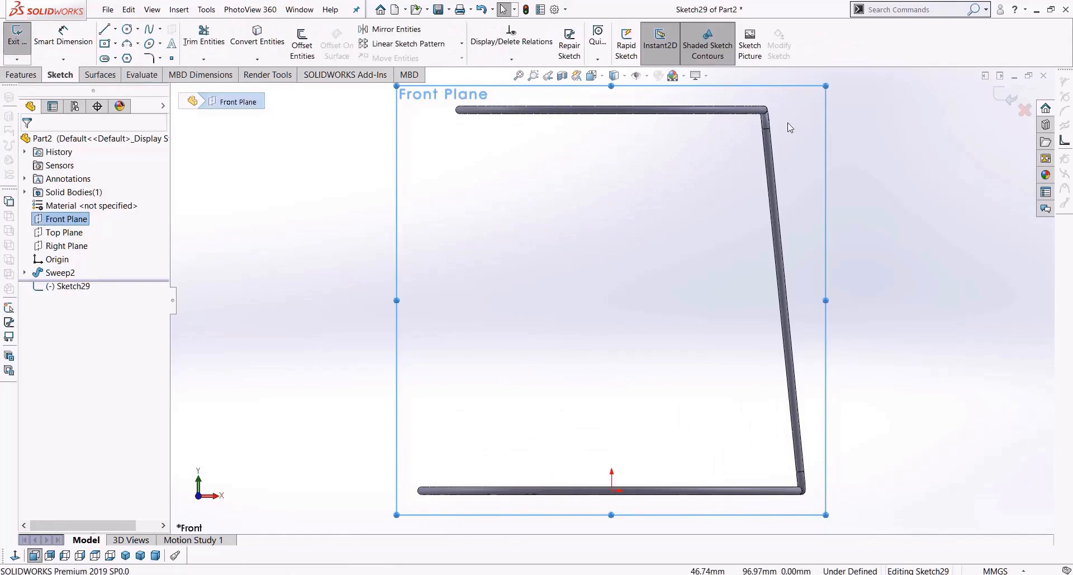
Step: Set the model's display style to hidden lines visible so the wire's end circles can be referenced
scroll(788, 128, "down", 3)
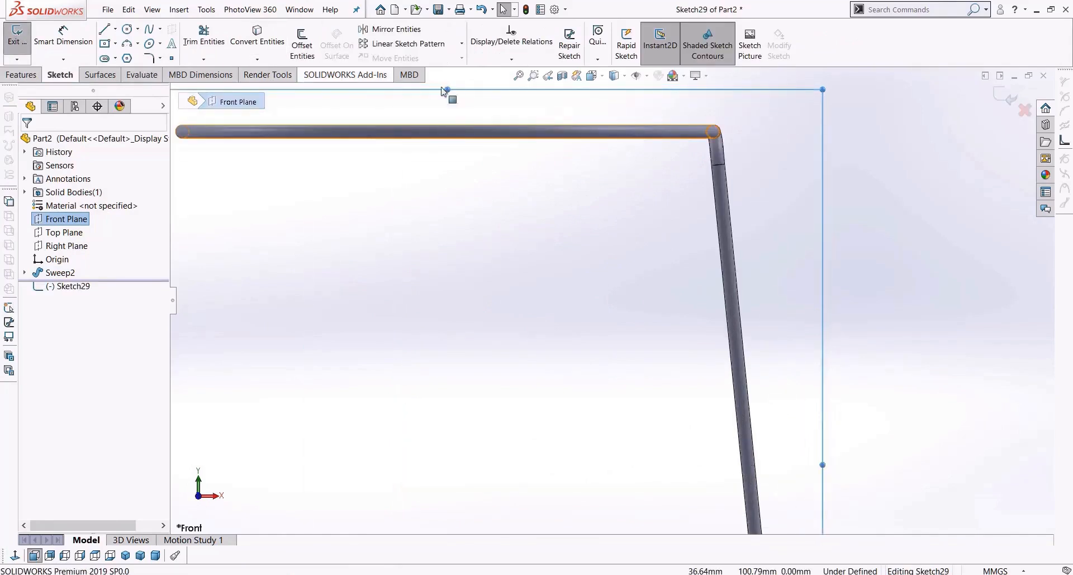
scroll(610, 296, "up", 3)
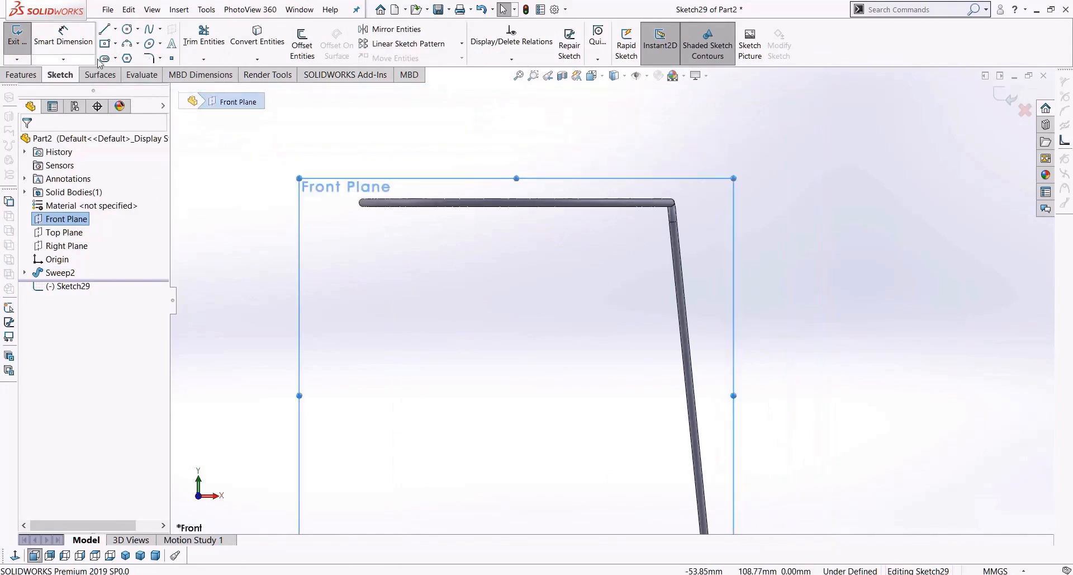
left_click(127, 29)
left_click(614, 76)
left_click(617, 137)
scroll(677, 210, "down", 4)
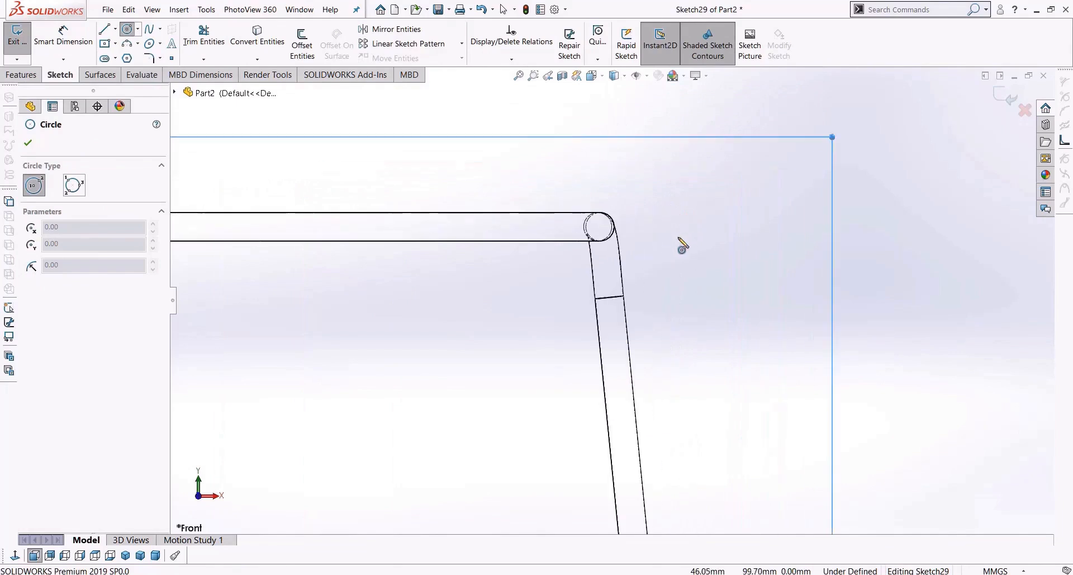
key("Escape")
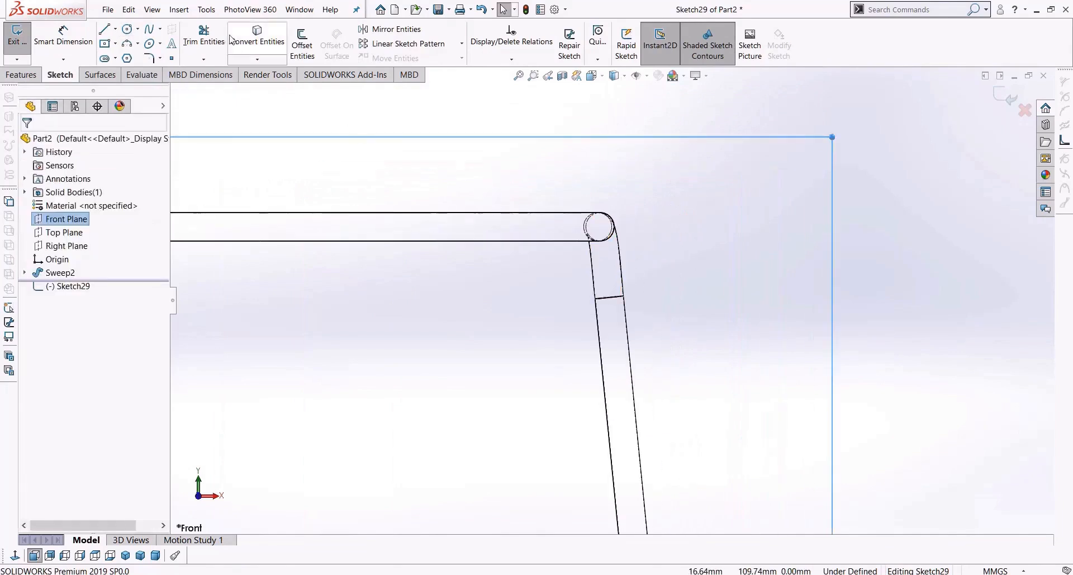
Step: Sketch a circle of about 1.19 mm radius centred on the wire's round outline at the upper corner
left_click(128, 29)
scroll(643, 241, "down", 4)
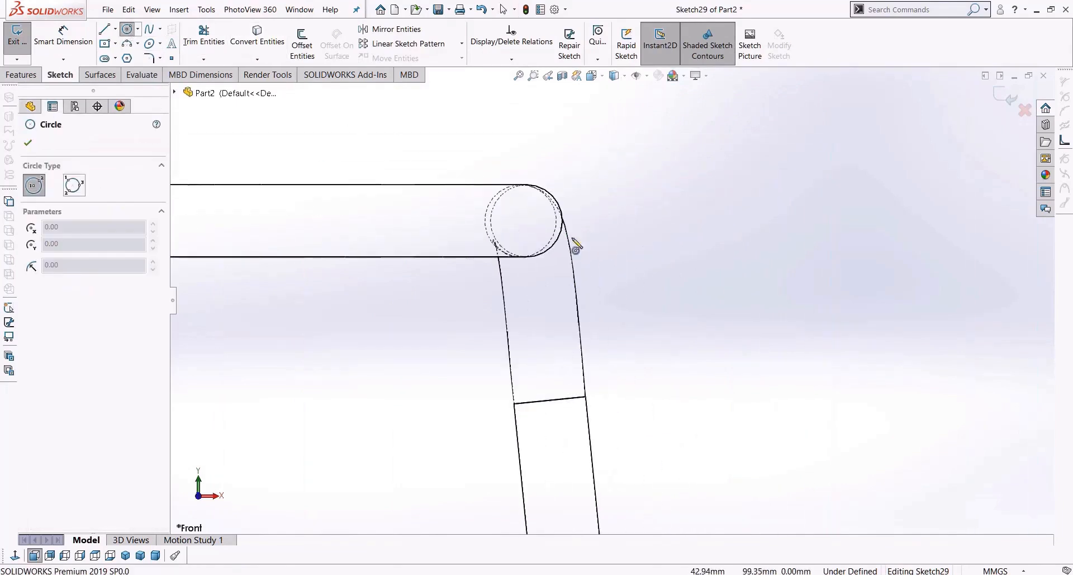
left_click(526, 220)
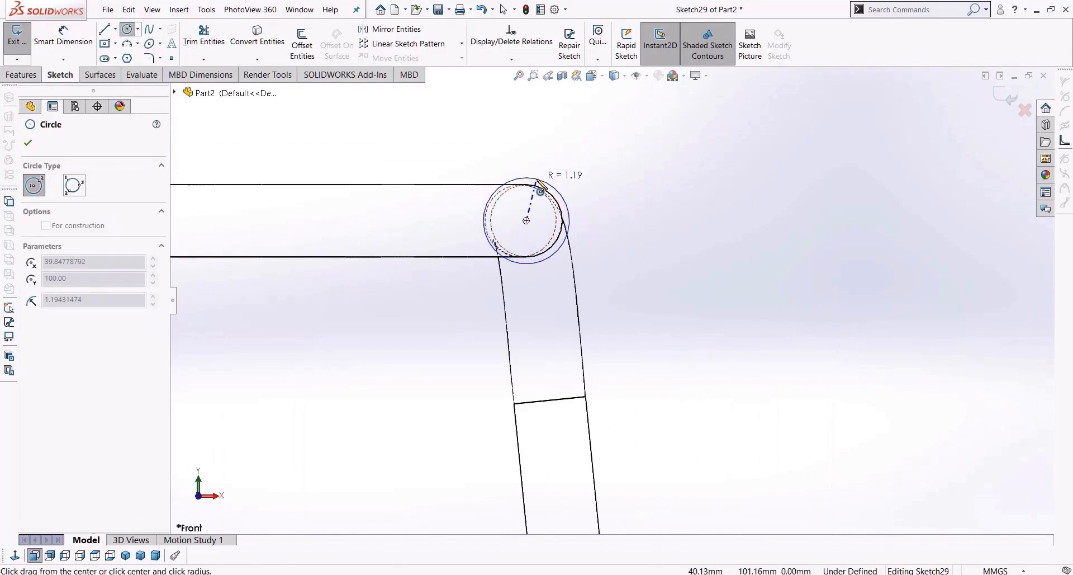
left_click(540, 190)
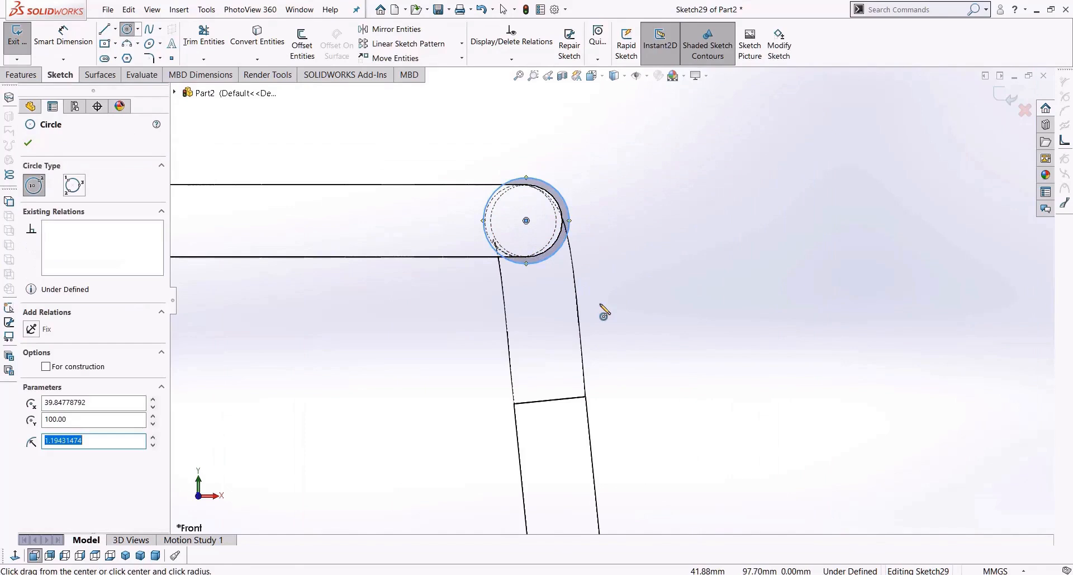
key("Escape")
Step: Sketch a circle of about 1.42 mm radius centred on the wire's outer round outline at the lower corner
scroll(612, 330, "up", 5)
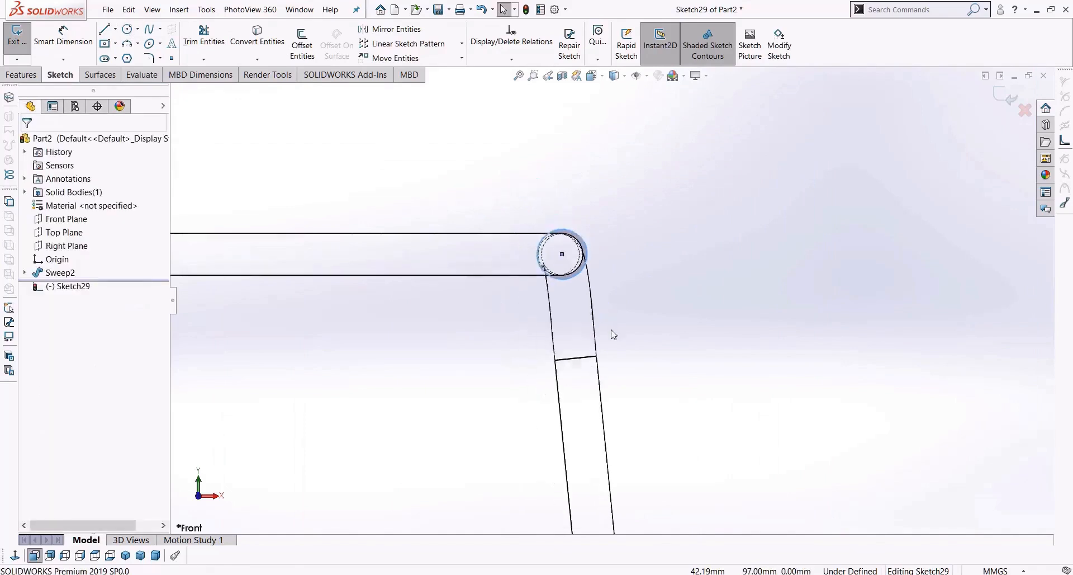
scroll(619, 394, "down", 6)
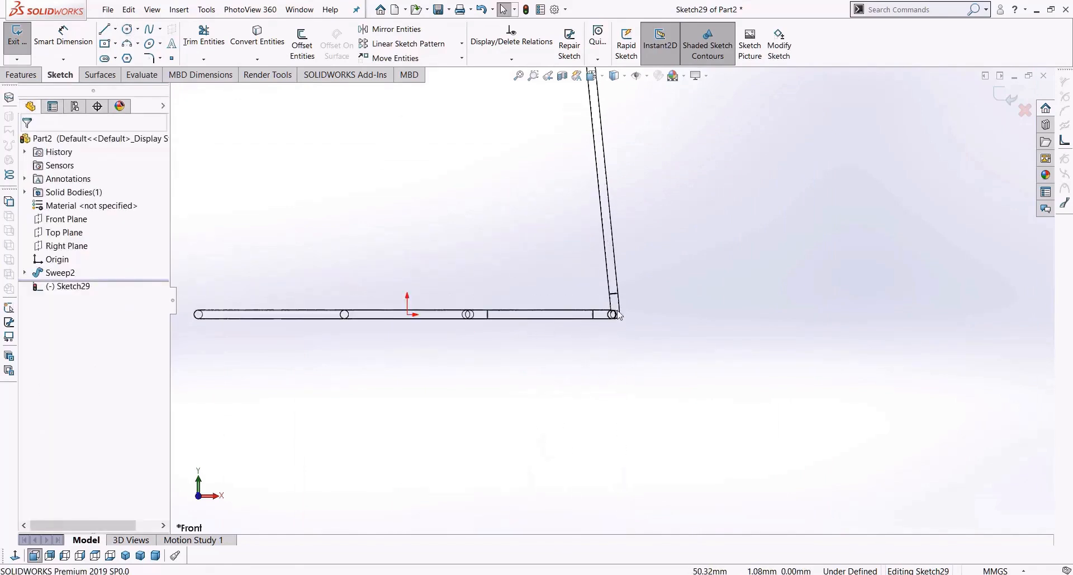
left_click(127, 31)
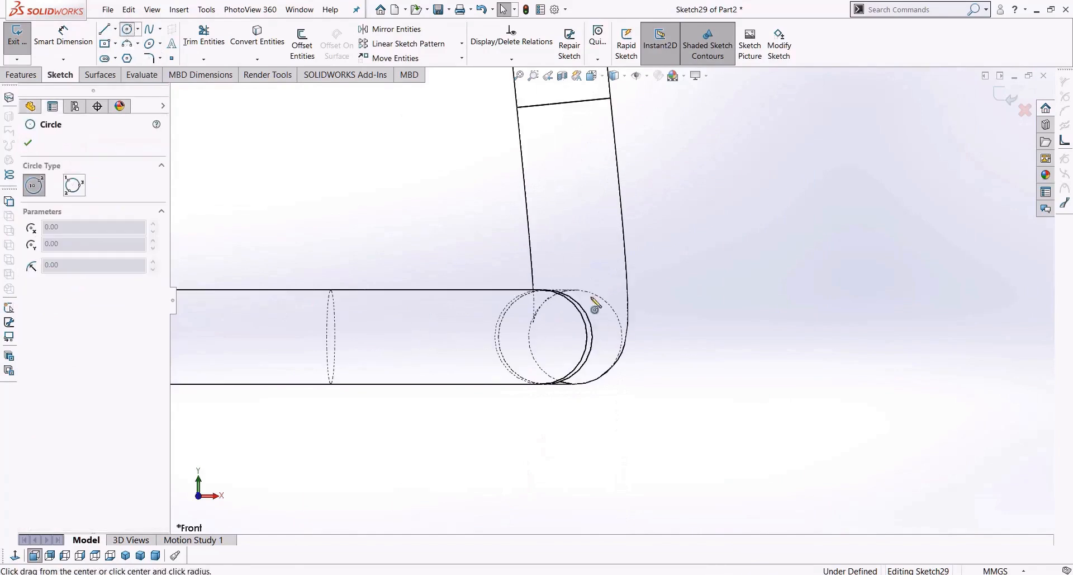
left_click(576, 337)
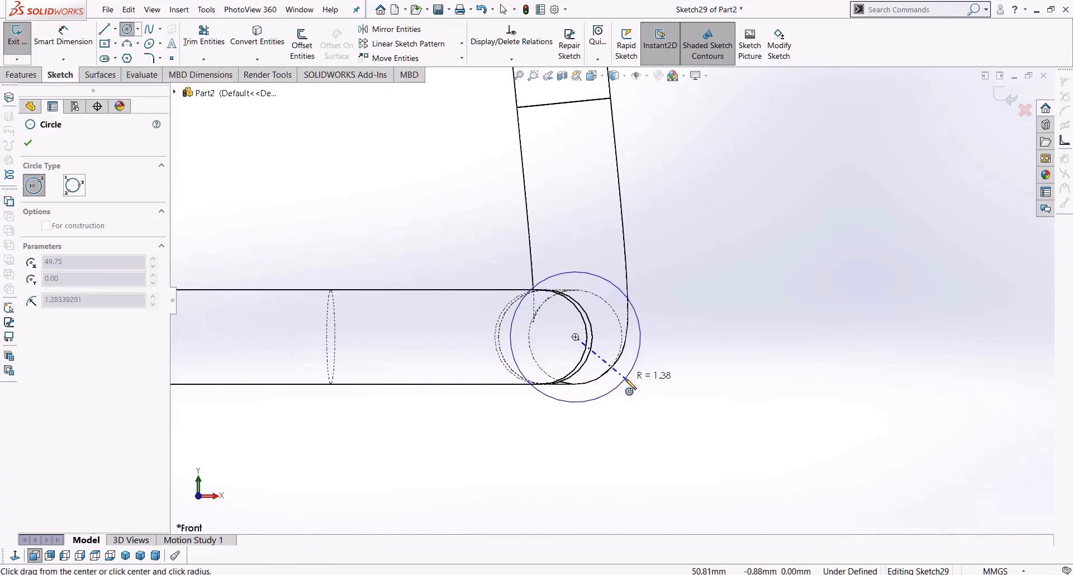
left_click(627, 384)
key("Escape")
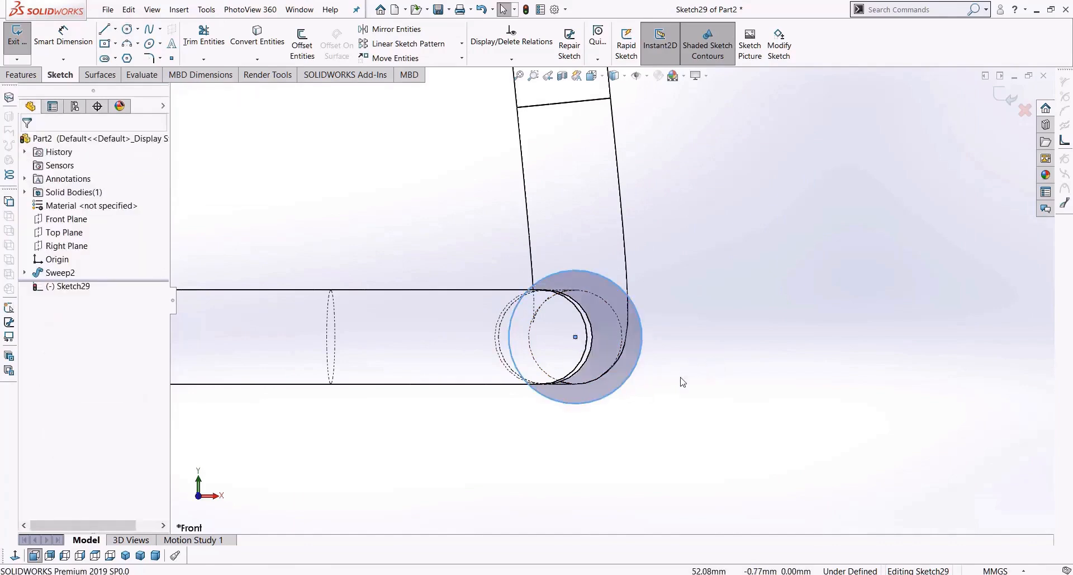
Step: Dimension the lower corner circle's diameter to 3 mm
scroll(652, 376, "up", 2)
right_click_drag(653, 380, 635, 365)
left_click(619, 360)
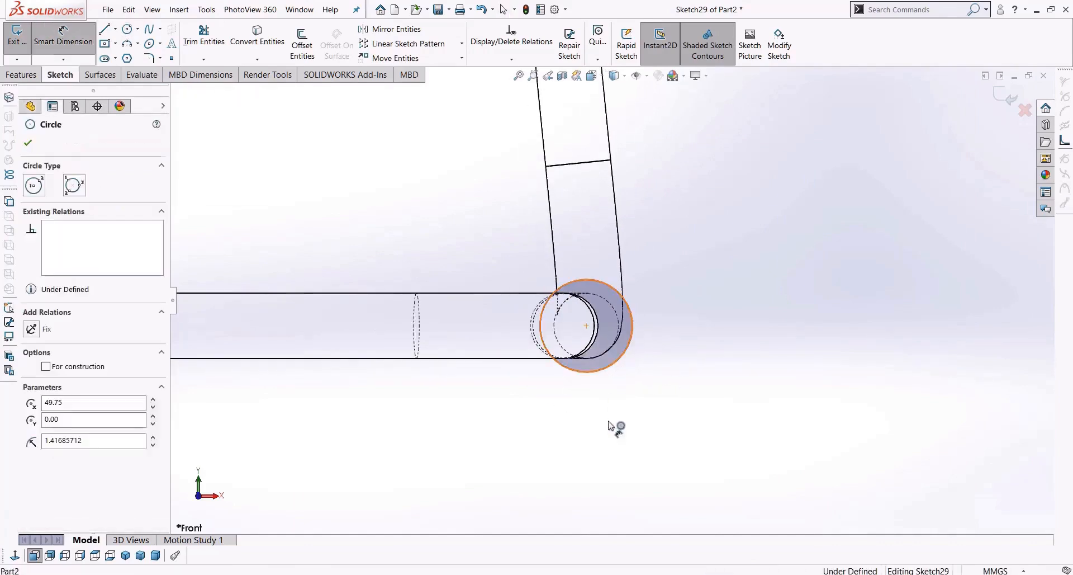
left_click(604, 445)
type("3371424mm")
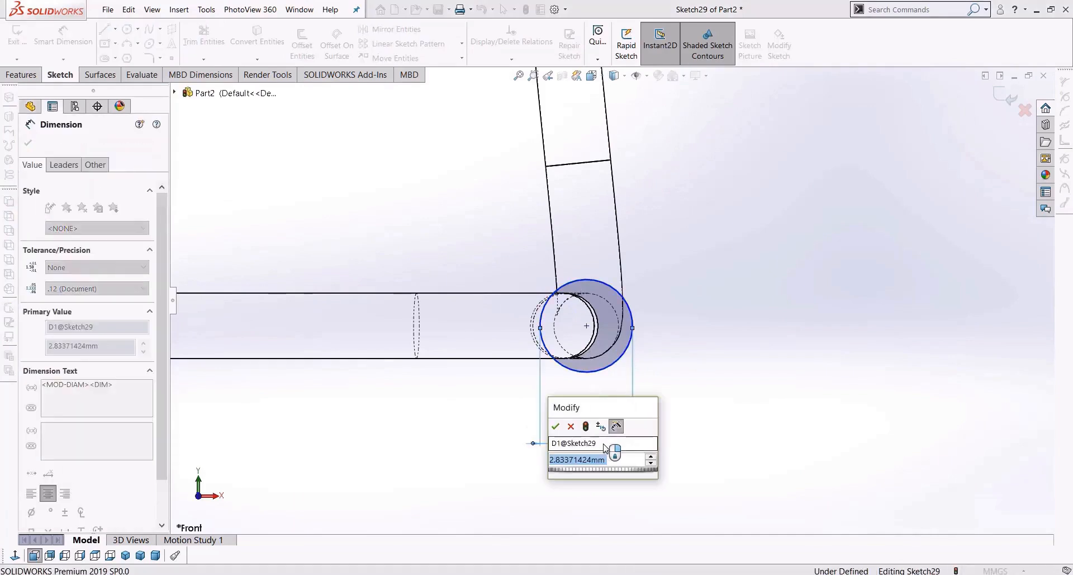
key("Return")
scroll(714, 331, "up", 2)
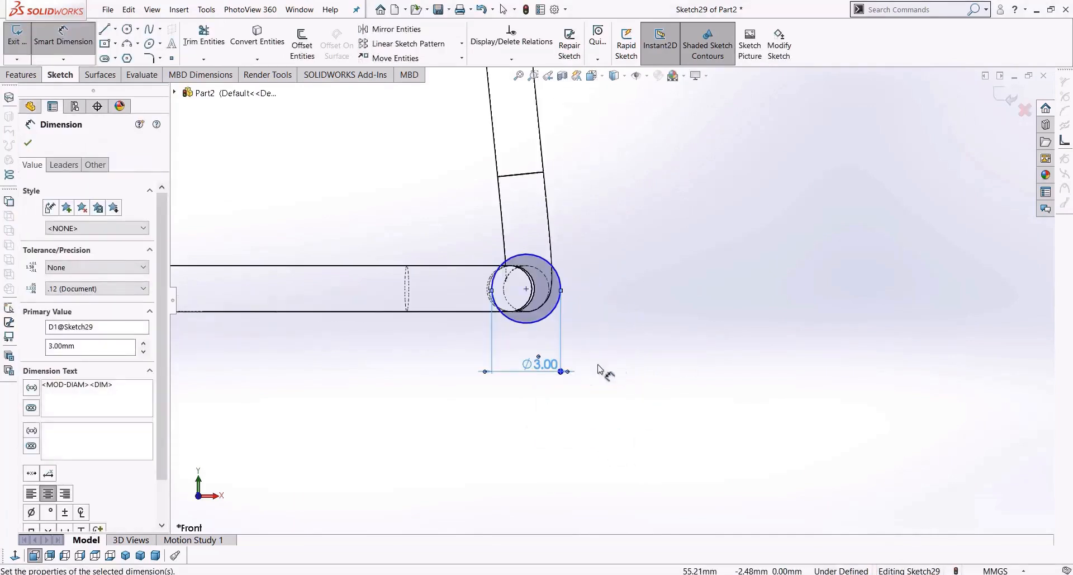
Step: Set the lower corner circle's diameter to 2.8 mm
double_click(540, 365)
type("2.8")
key("Return")
scroll(595, 156, "up", 5)
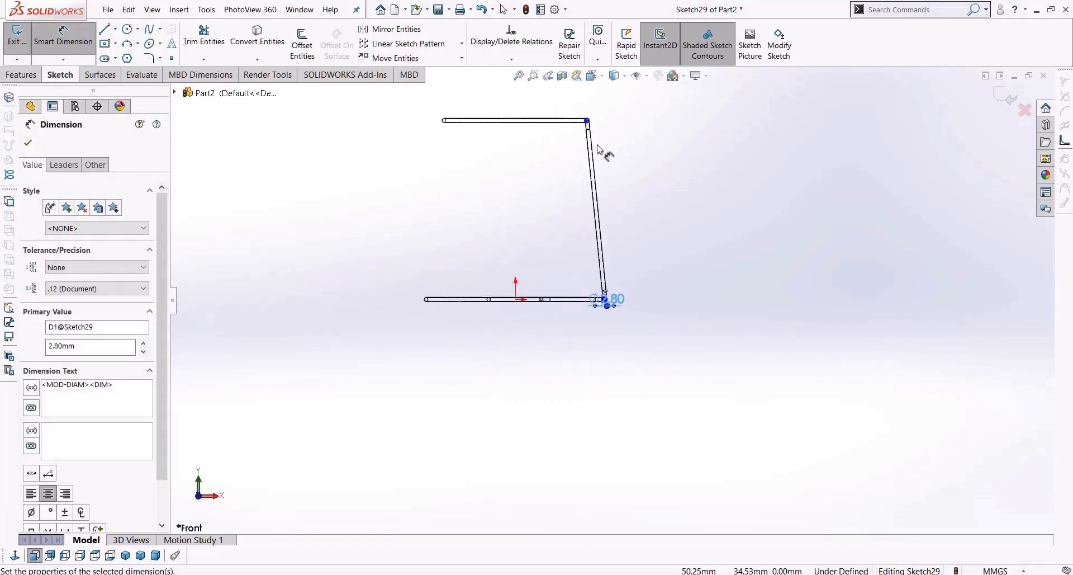
scroll(595, 106, "down", 3)
key("Escape")
Step: Add an Equal relation between the lower corner circle and the upper corner circle
left_click_drag(642, 178, 575, 250)
left_click_drag(676, 470, 574, 535)
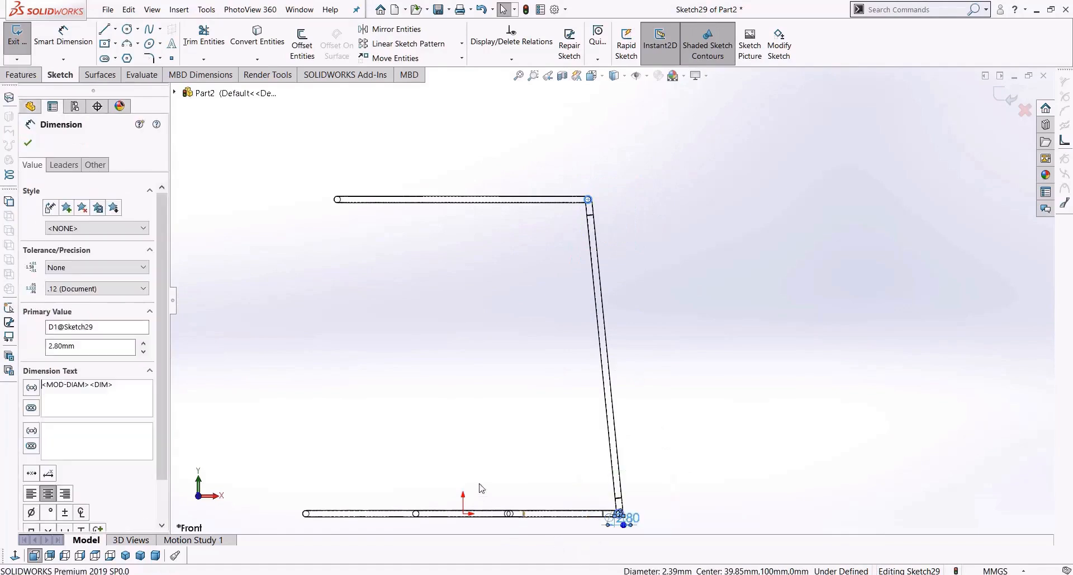
key("Escape")
scroll(643, 503, "down", 2)
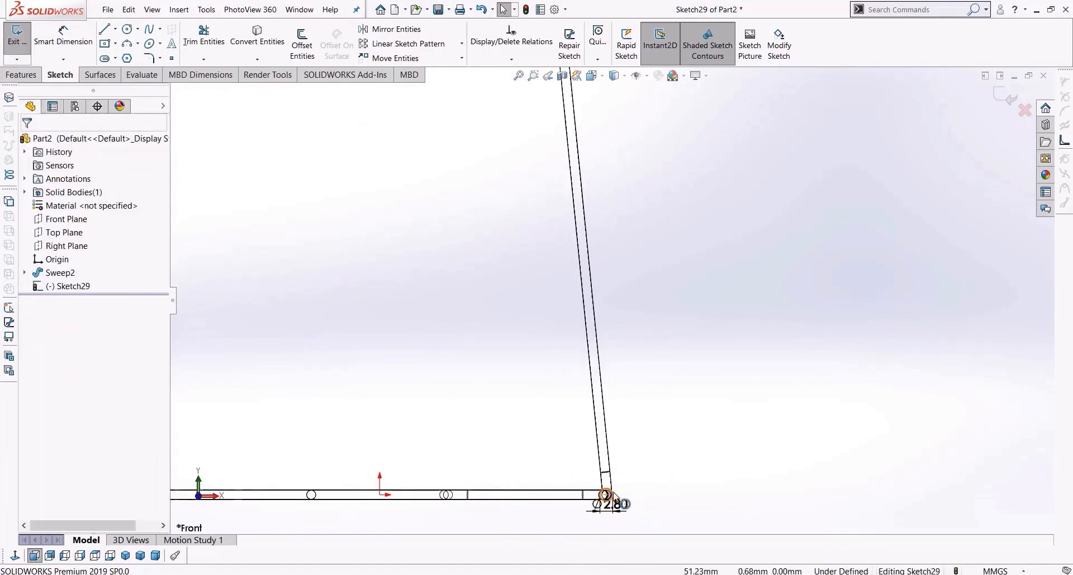
left_click(606, 489)
scroll(610, 296, "up", 4)
scroll(584, 155, "down", 4)
left_click(607, 260, "ctrl")
left_click(32, 390)
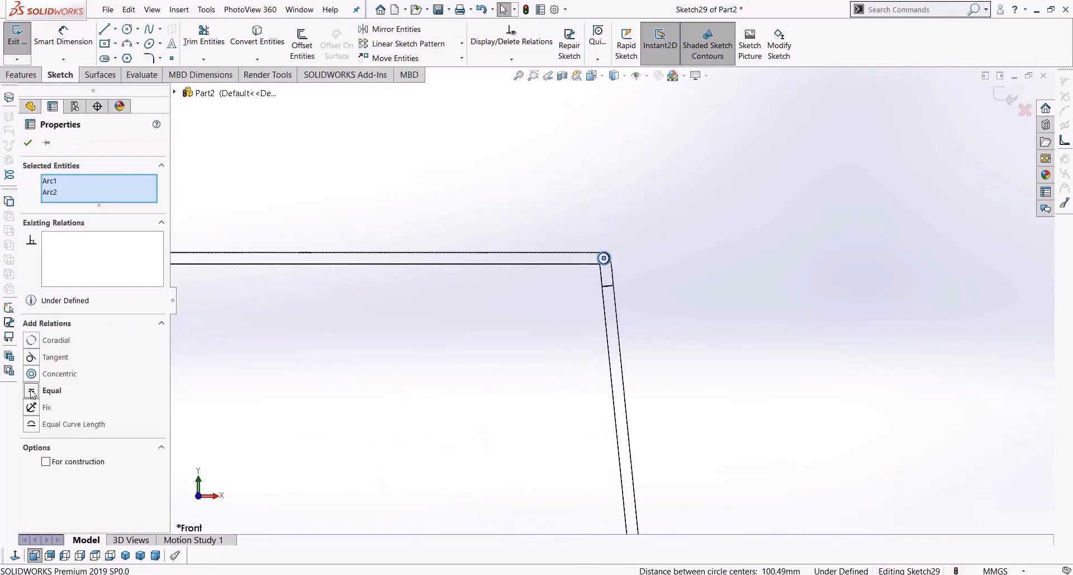
scroll(715, 306, "up", 4)
left_click(693, 420)
Step: Sketch a line about 99.68 mm long from the lower circle's outer side up to the upper circle's outer side
scroll(689, 386, "down", 2)
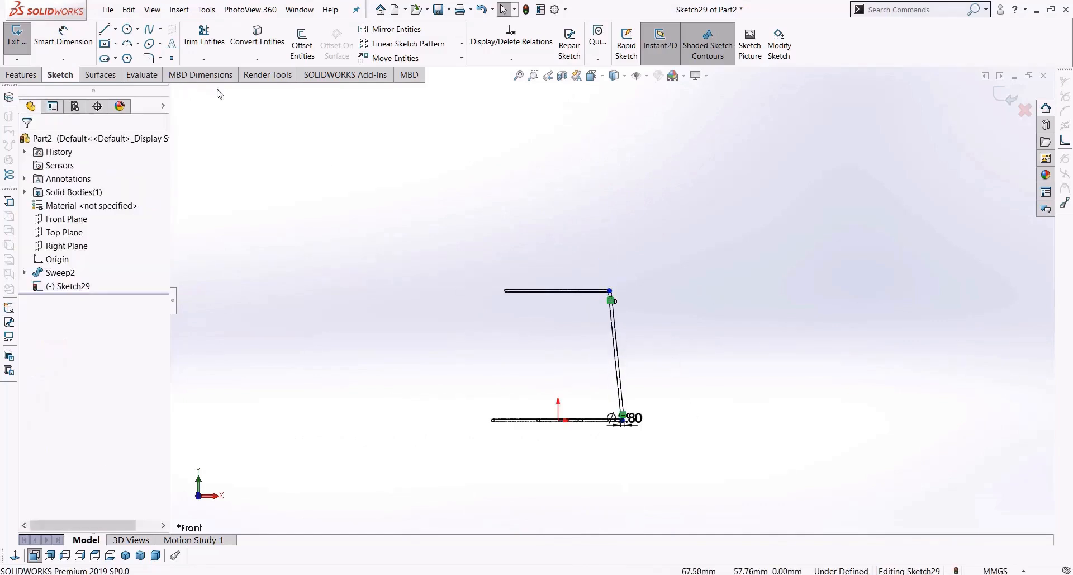
left_click(104, 29)
scroll(508, 339, "down", 6)
scroll(805, 474, "up", 6)
scroll(713, 476, "down", 8)
scroll(534, 128, "up", 3)
scroll(529, 147, "down", 2)
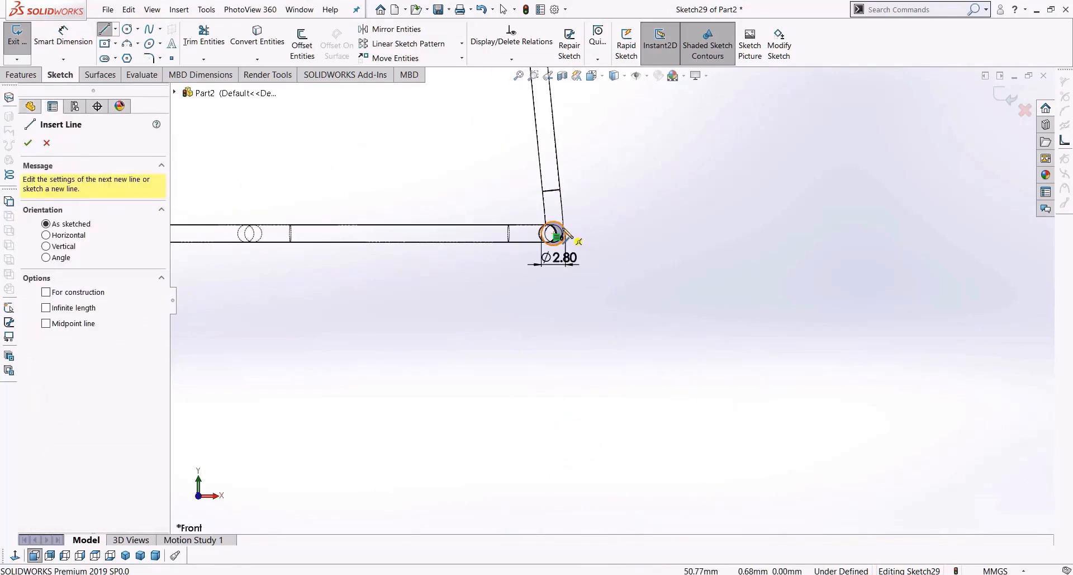
left_click(568, 227)
scroll(591, 222, "up", 10)
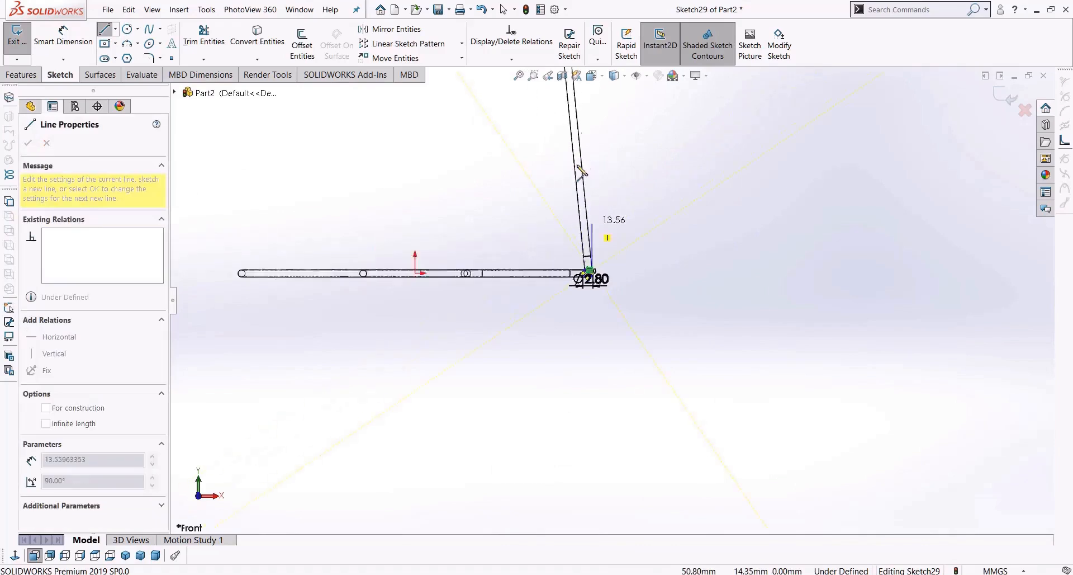
scroll(610, 120, "down", 7)
scroll(503, 388, "down", 10)
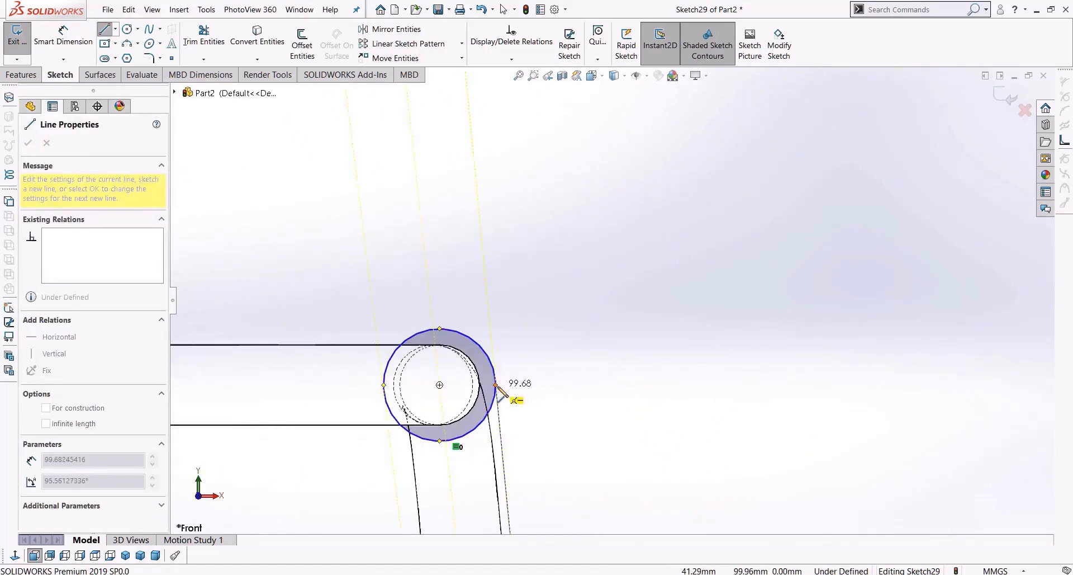
left_click(496, 385)
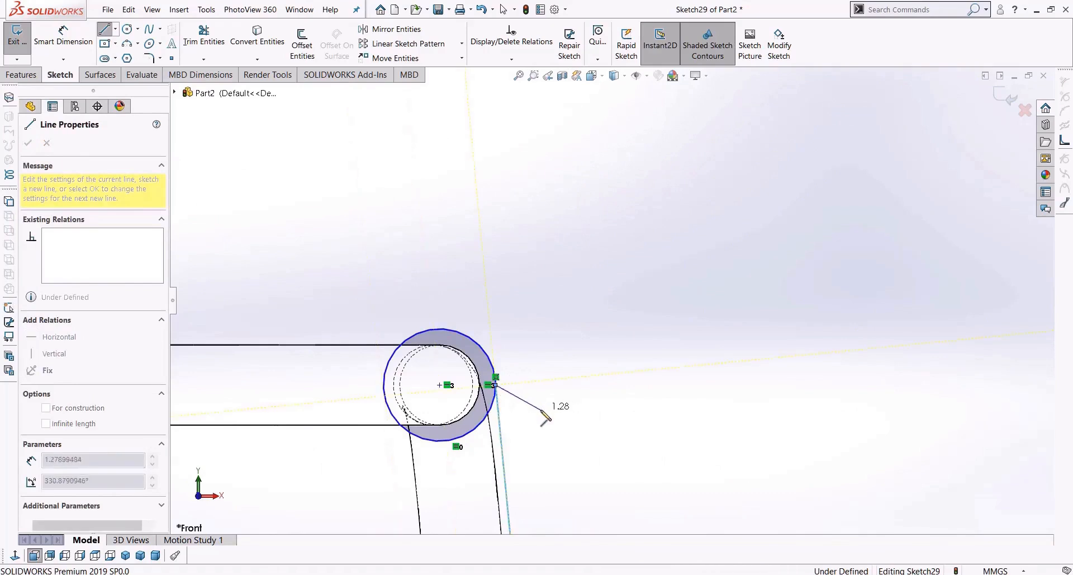
key("Escape")
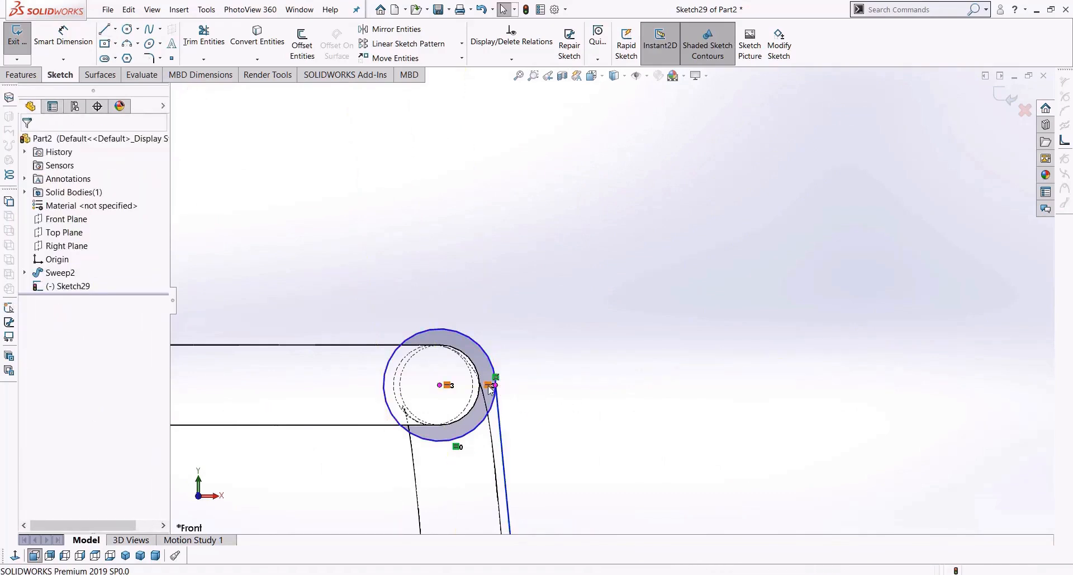
Step: Sketch a line about 100.25 mm long from the upper circle's inner side down to the lower circle's inner side
scroll(490, 390, "down", 5)
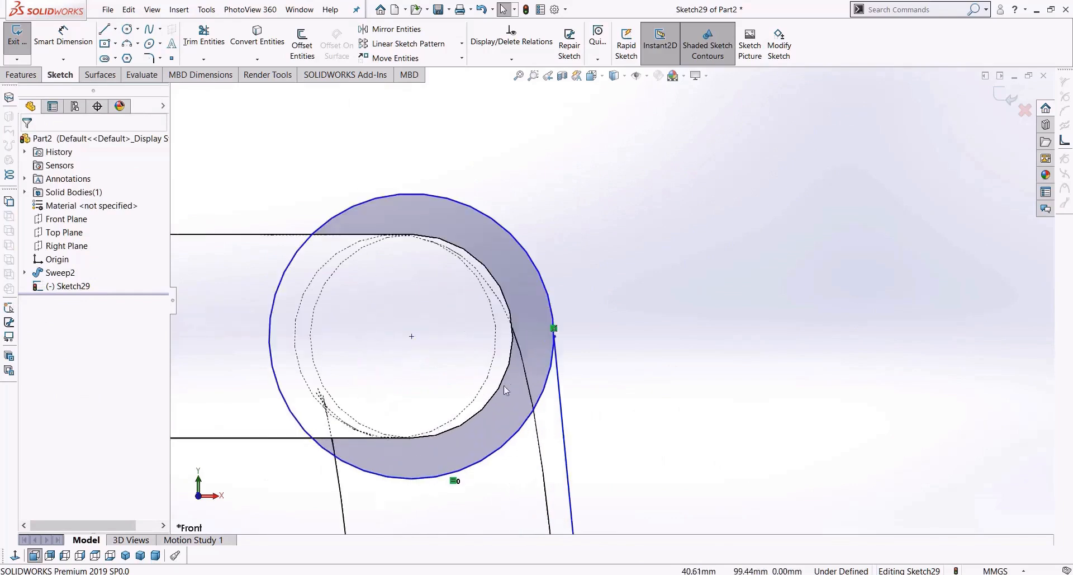
scroll(604, 296, "up", 2)
key("l")
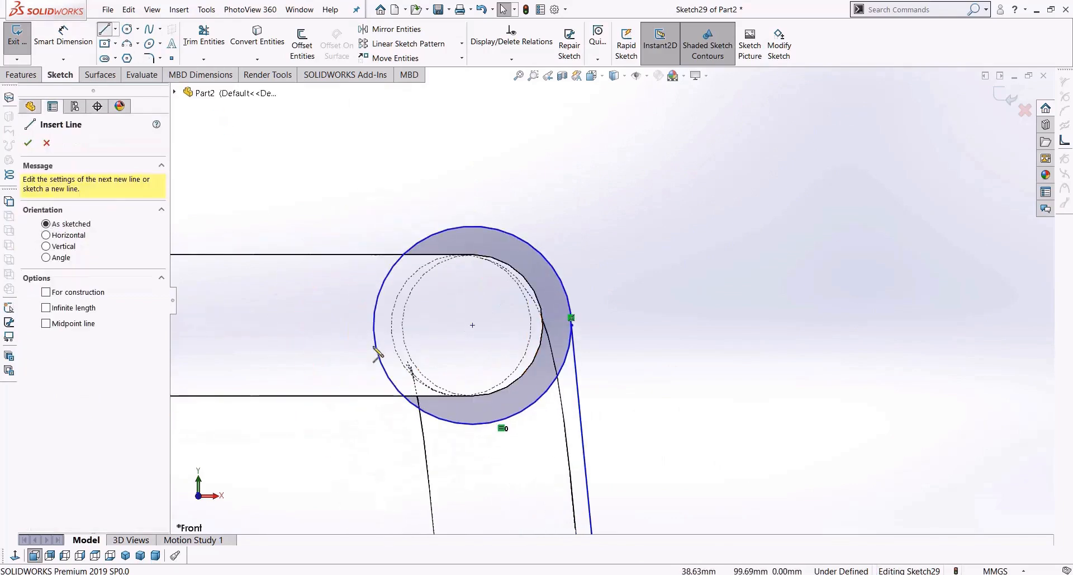
left_click(376, 347)
scroll(460, 432, "up", 5)
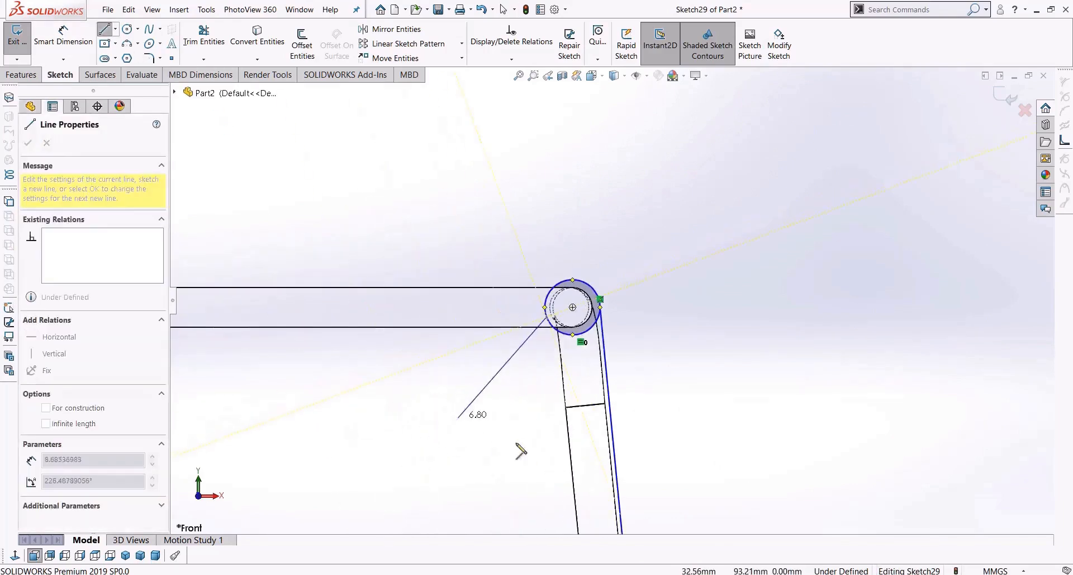
scroll(632, 520, "down", 5)
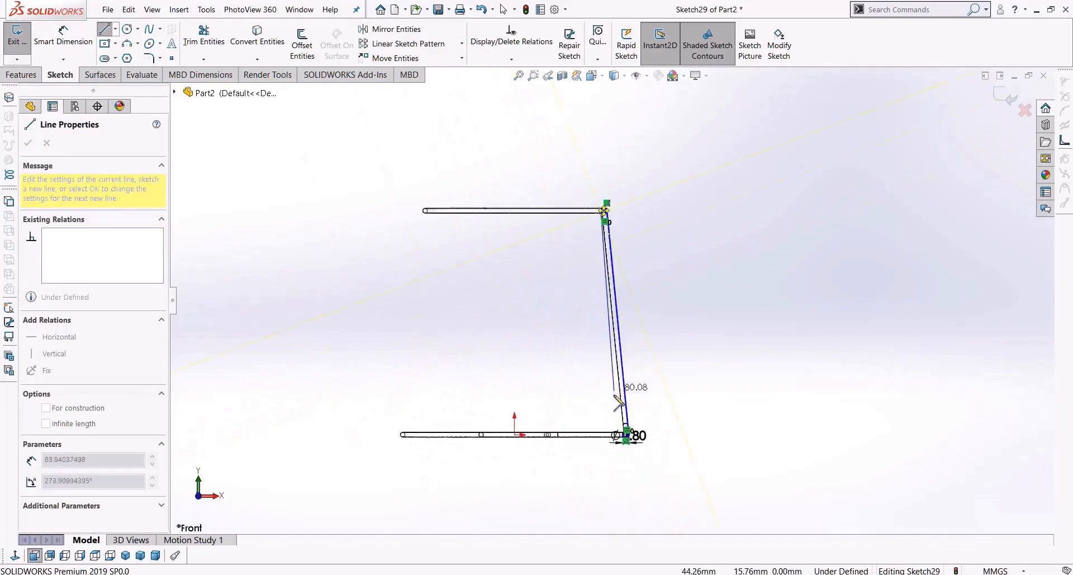
scroll(661, 343, "down", 3)
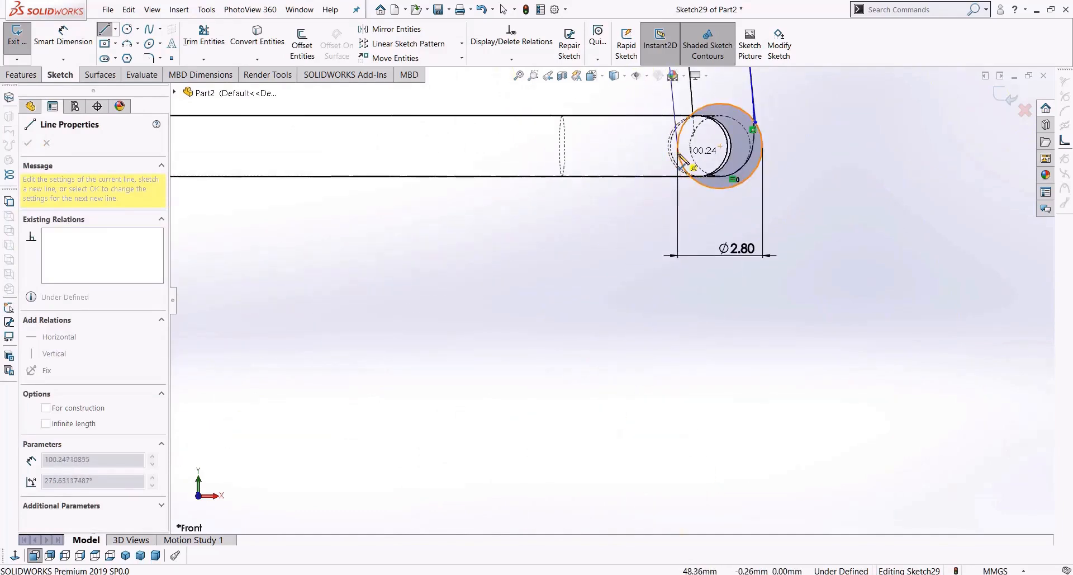
left_click(685, 154)
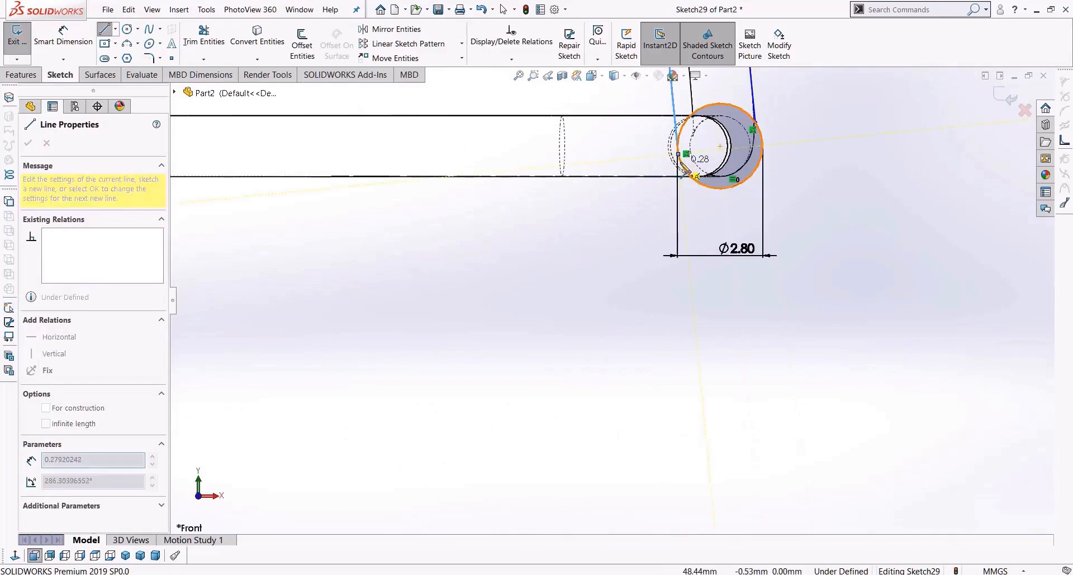
key("Escape")
Step: Make the outer connecting line tangent to the lower corner circle
scroll(694, 196, "up", 4)
scroll(735, 135, "down", 5)
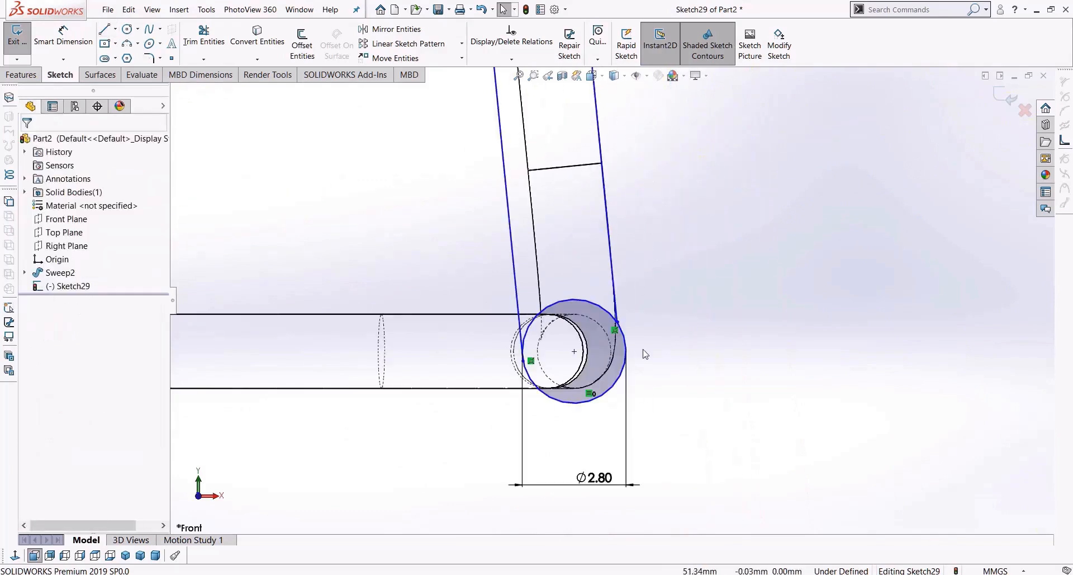
left_click(615, 305)
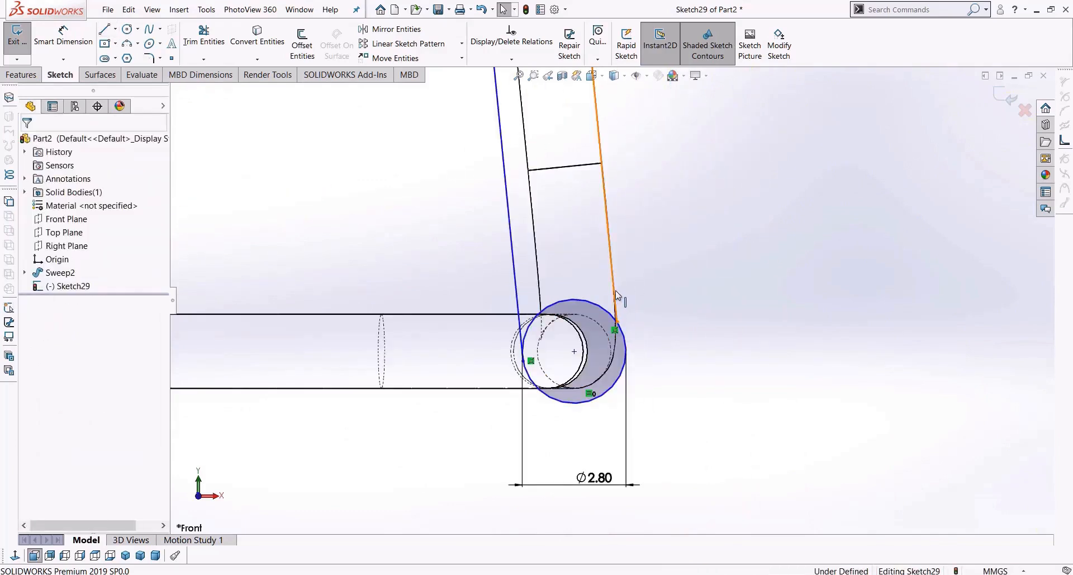
left_click(626, 363, "ctrl")
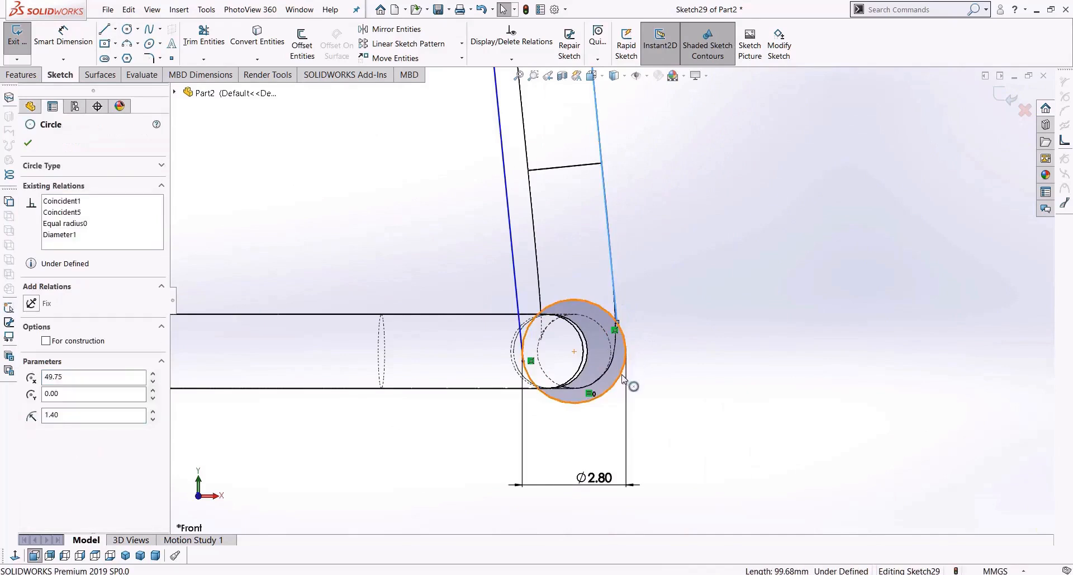
left_click(31, 341)
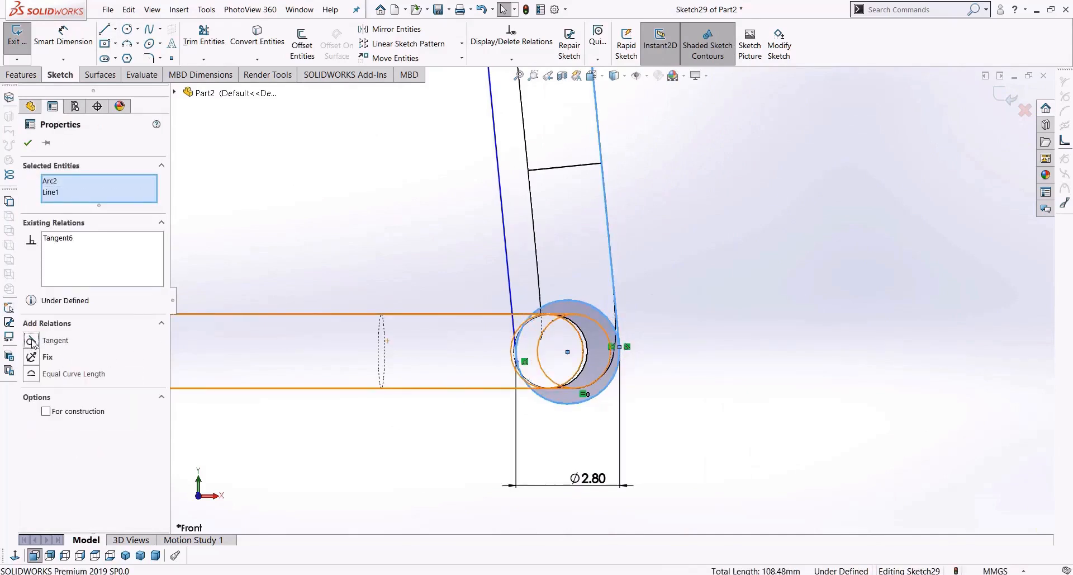
Step: Shift the lower corner circle's centre slightly to check how freely it can move
left_click(570, 352)
left_click_drag(570, 353, 571, 351)
left_click(609, 338)
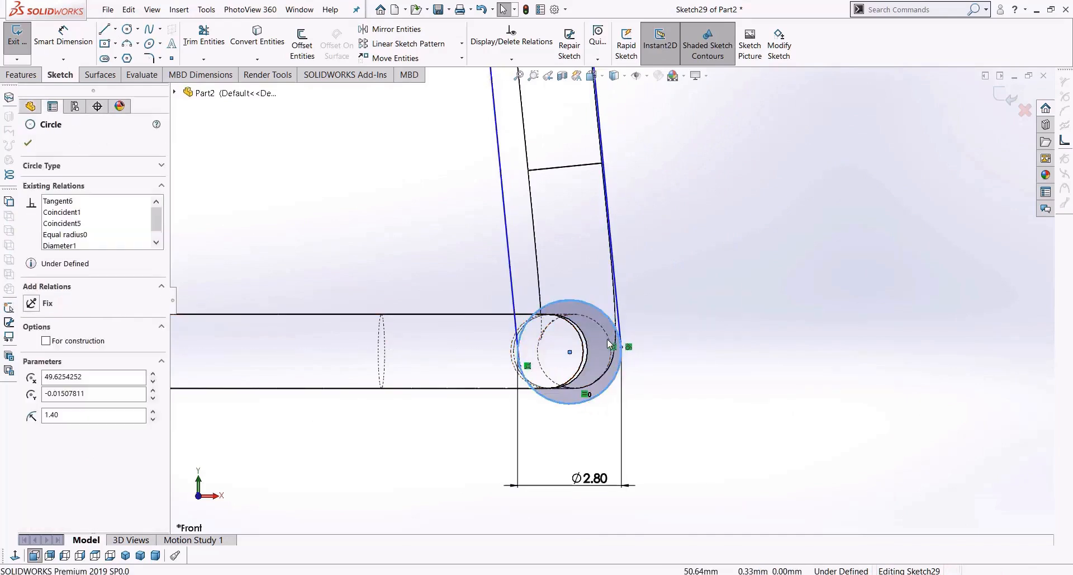
left_click(743, 371)
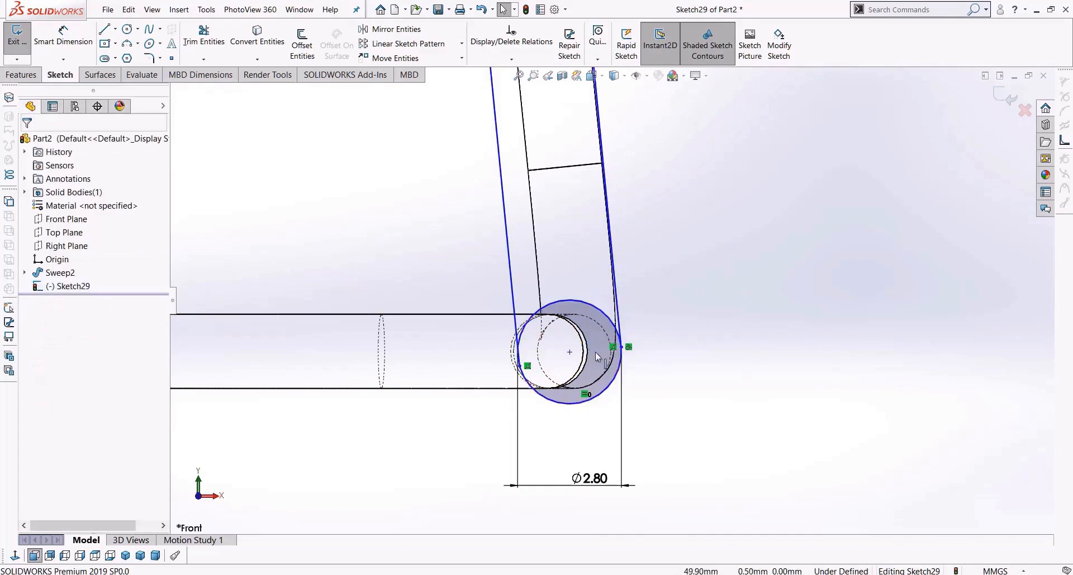
scroll(595, 351, "down", 2)
mouse_move(489, 302)
left_mouse_down()
mouse_move(531, 300)
mouse_move(490, 296)
left_mouse_up()
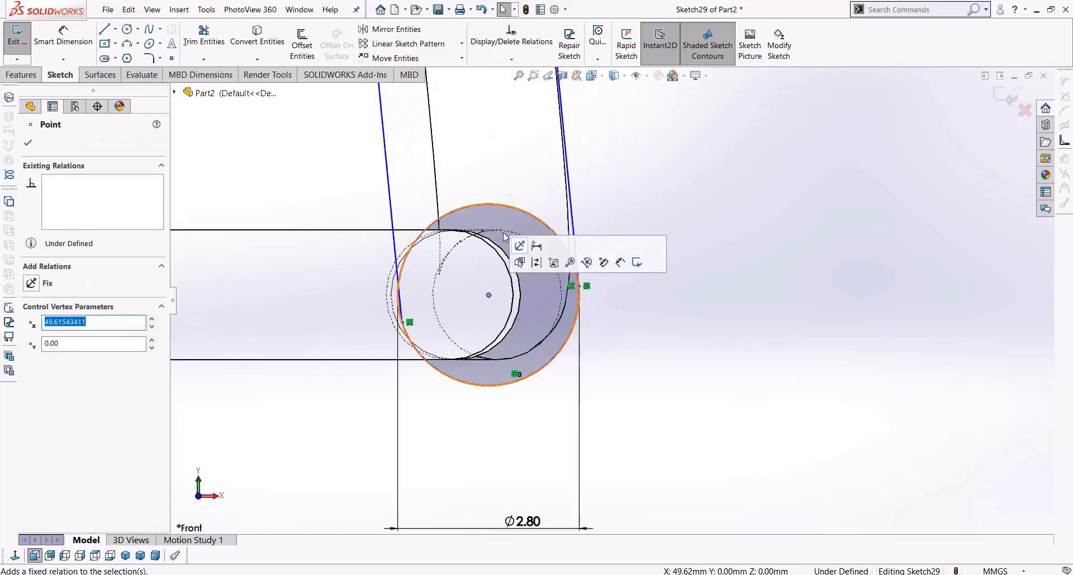
Step: Add a Concentric relation between the lower circle's centre point and the wire's round edge at that corner
left_click(399, 296)
key("Escape")
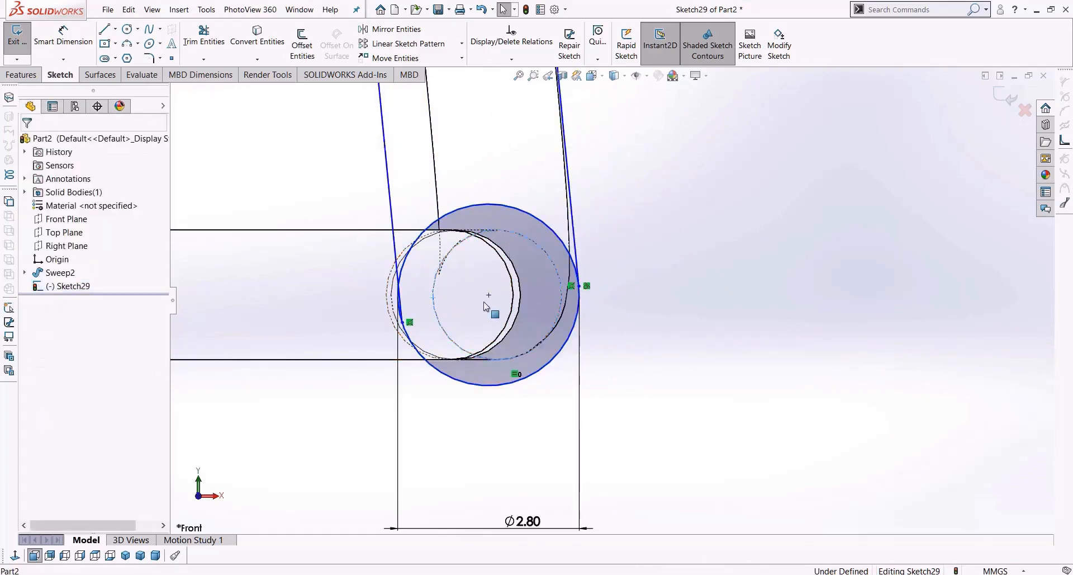
left_click(489, 296, "ctrl")
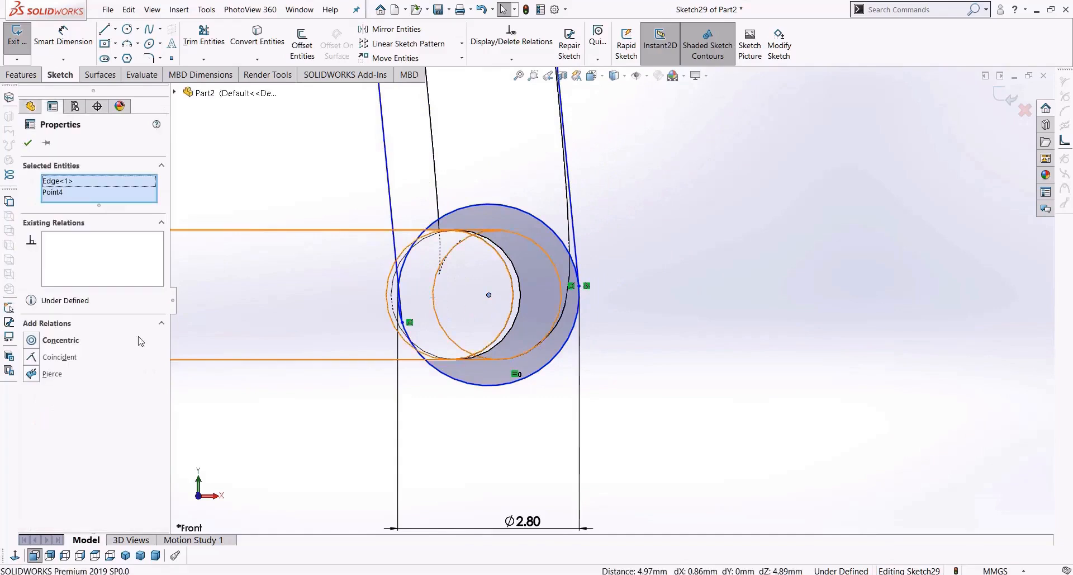
left_click(31, 341)
left_click(760, 274)
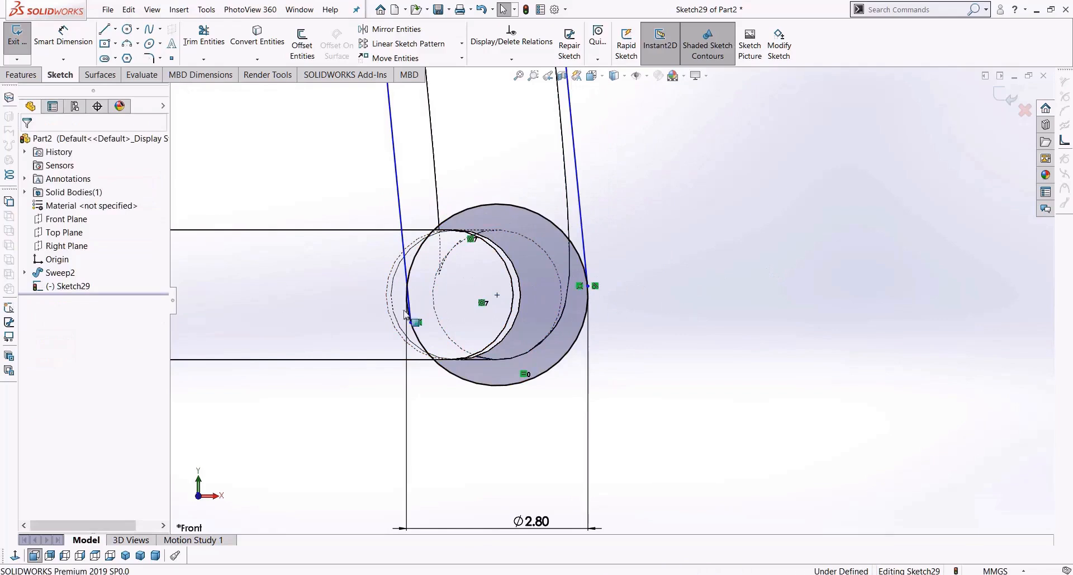
Step: Make the inner connecting line tangent to the lower corner circle
left_click(425, 269)
left_click(417, 253, "ctrl")
left_click(32, 341)
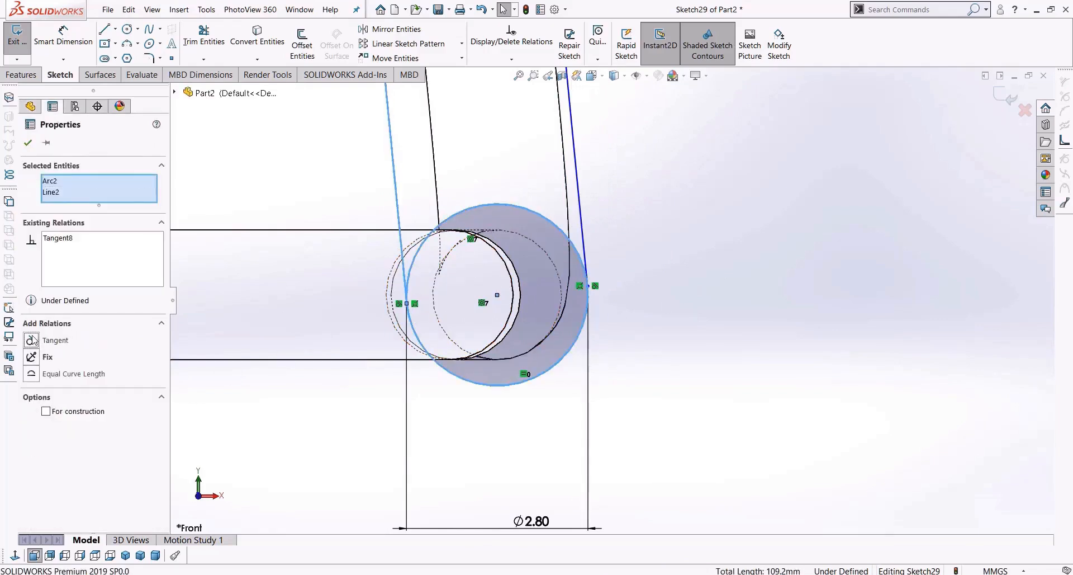
key("Escape")
Step: Trim away the upper arc of the lower corner circle between the two connecting lines
key("t")
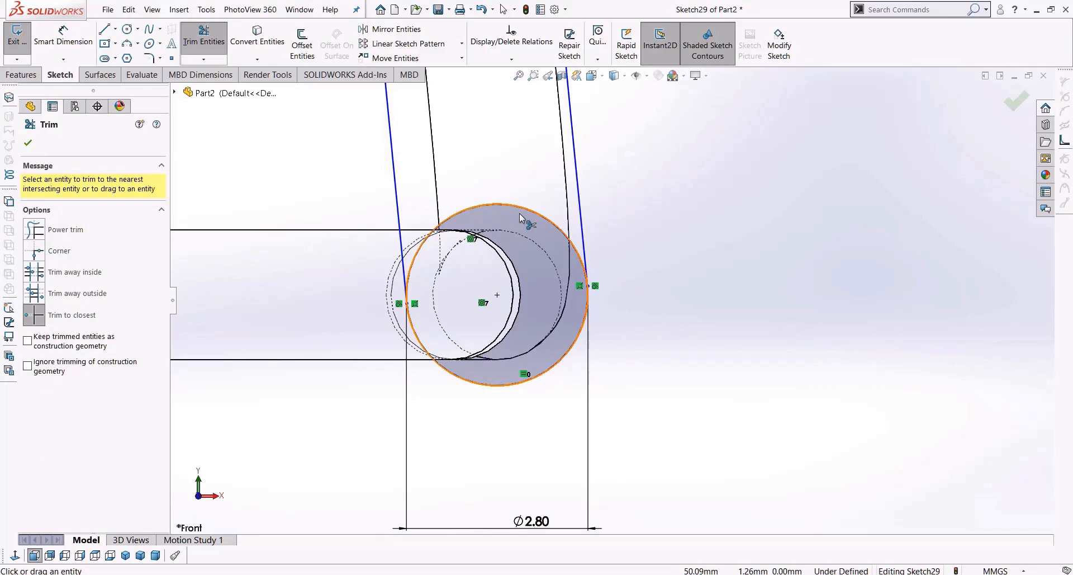
left_click(516, 210)
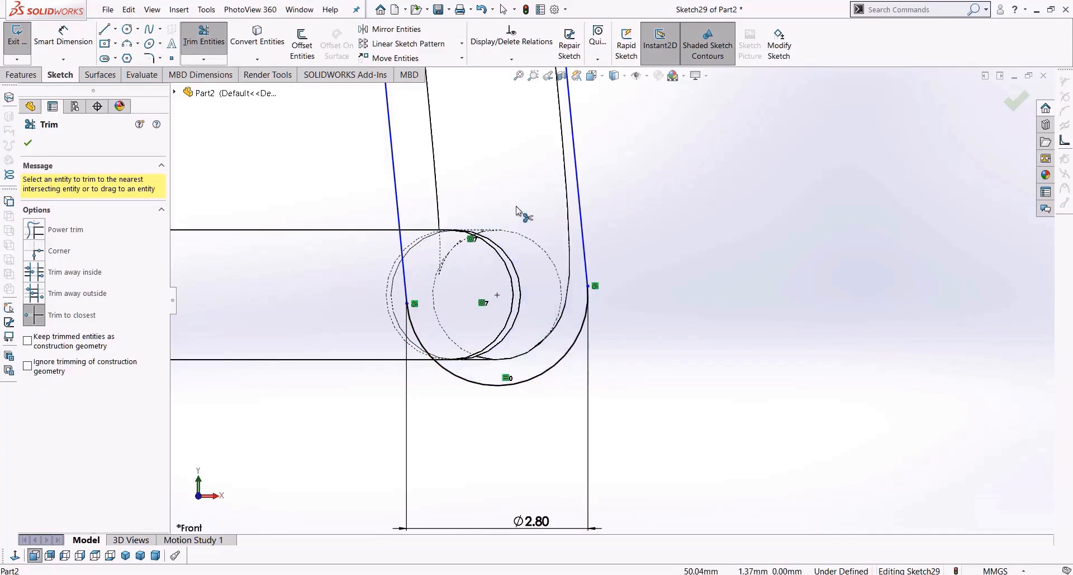
scroll(522, 213, "up", 3)
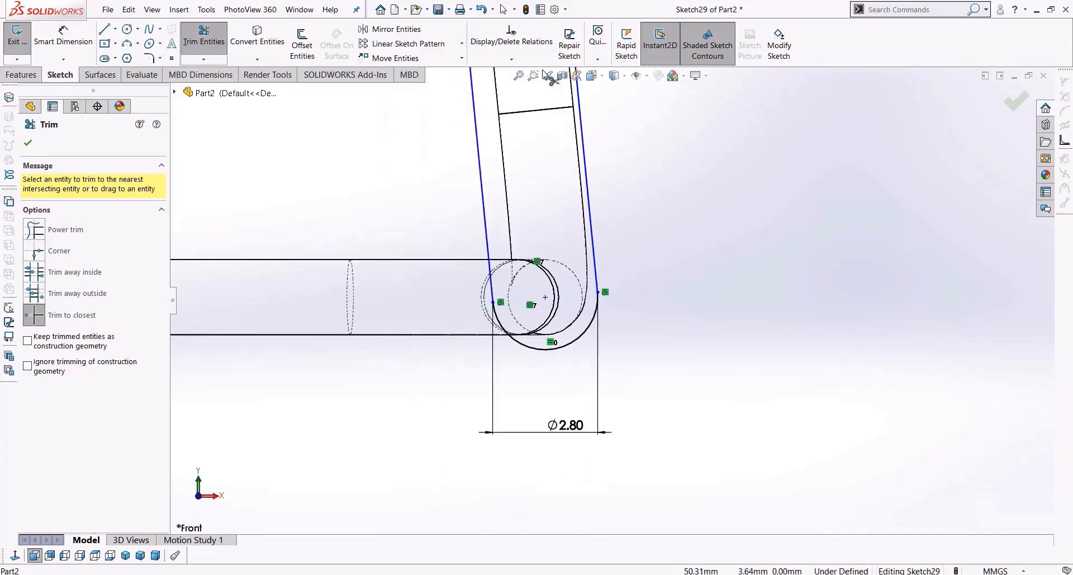
Step: Look up the keyboard shortcut assigned to the sketch Trim command by searching the customization settings for "trim"
left_click(567, 10)
left_click(587, 35)
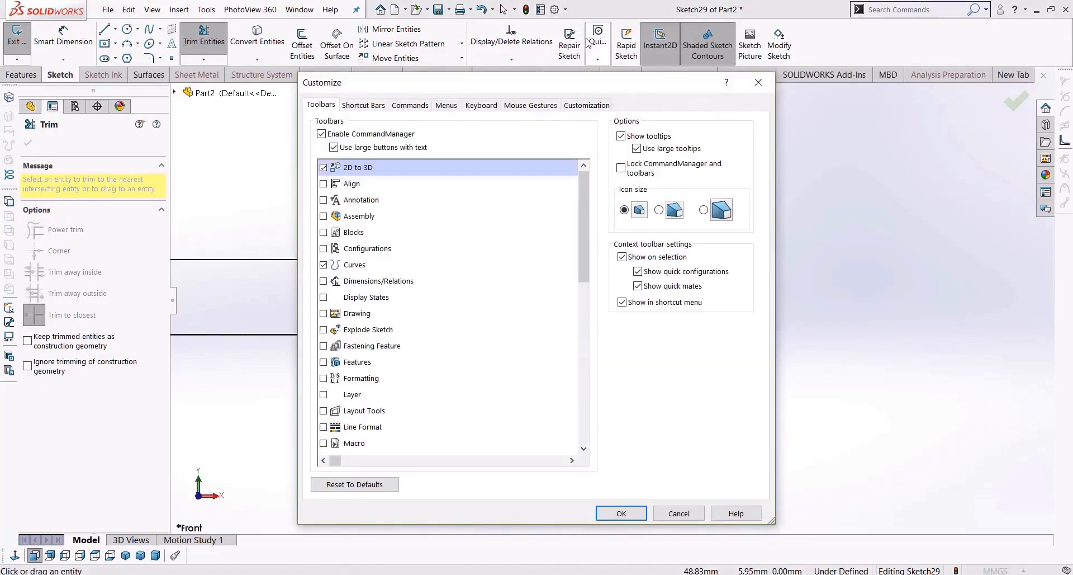
left_click(487, 107)
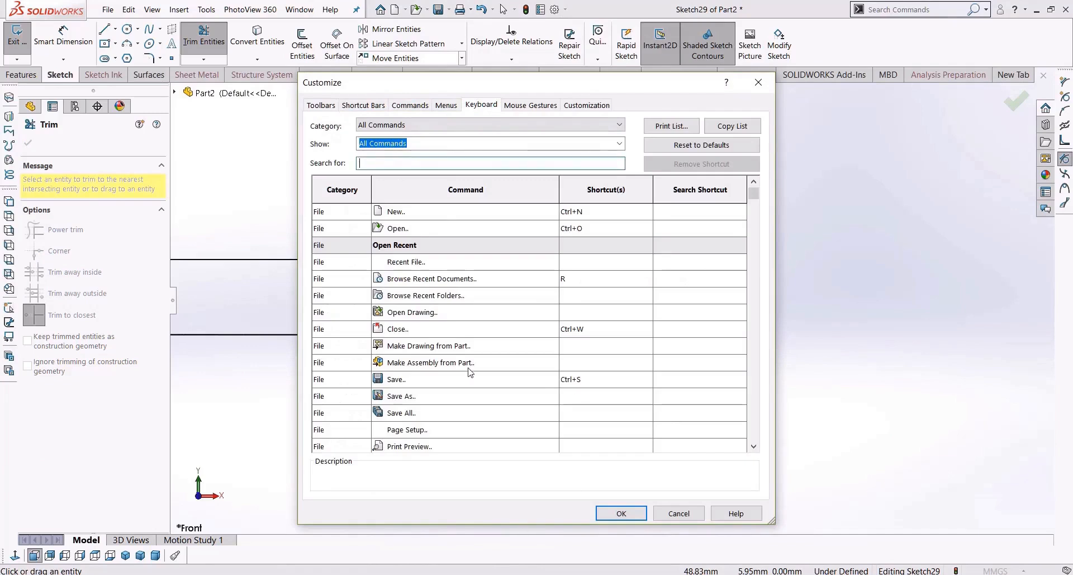
left_click_drag(753, 196, 754, 361)
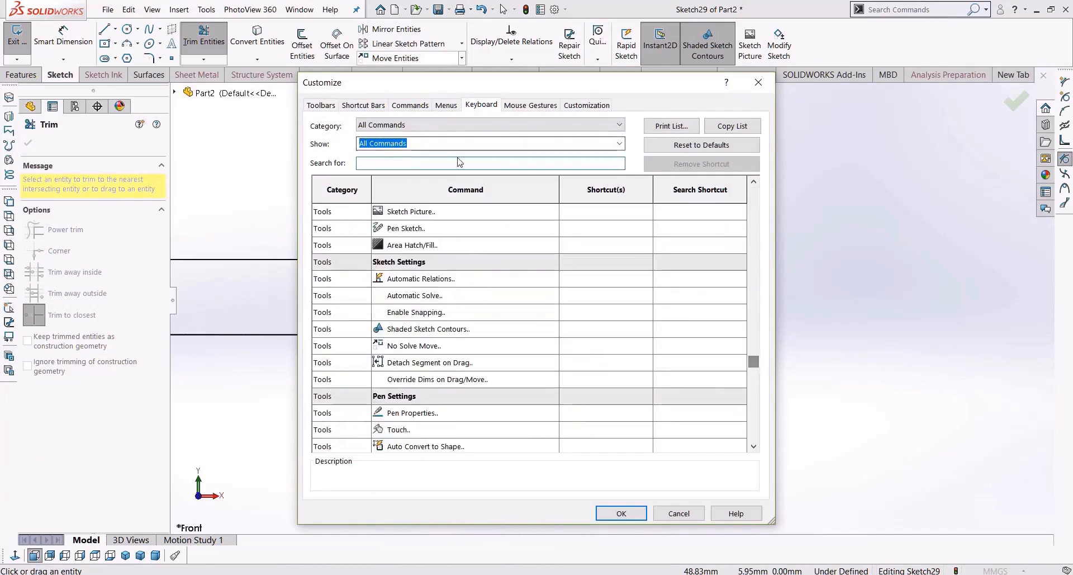
type("trim")
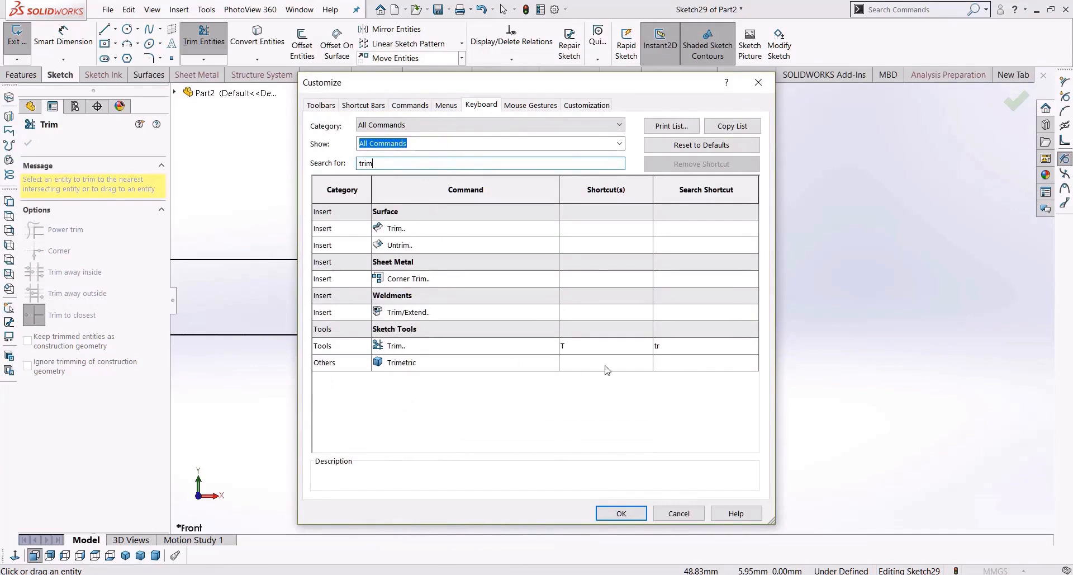
left_click(580, 345)
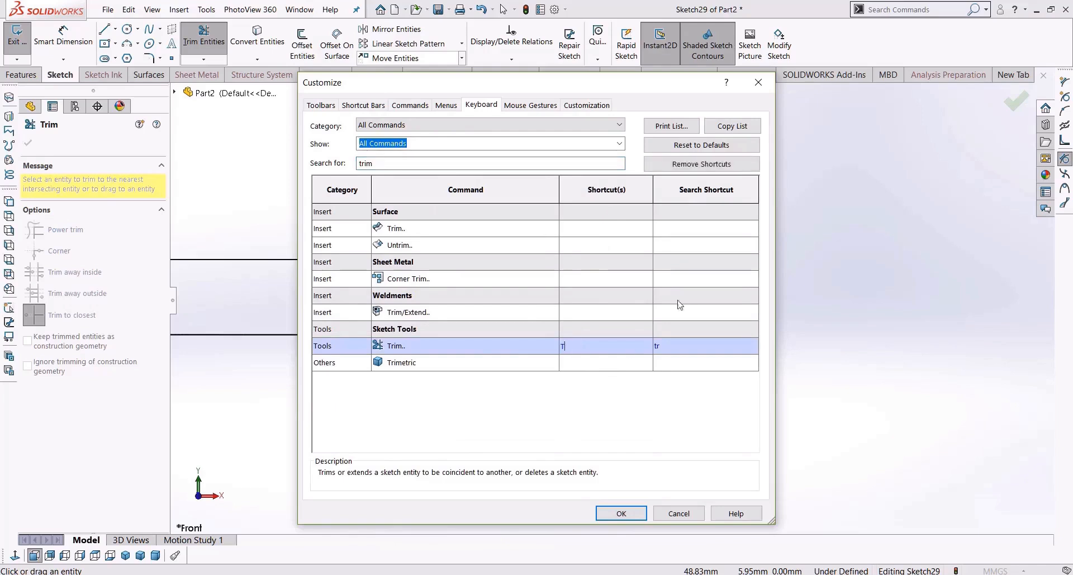
left_click(622, 513)
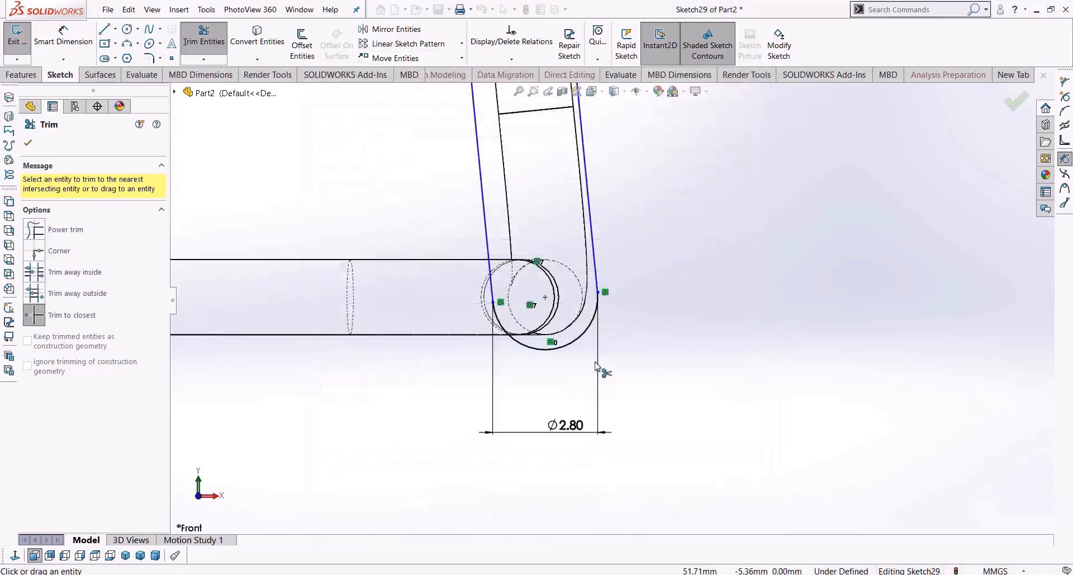
Step: Make the outer connecting line tangent to the upper corner circle
scroll(598, 313, "up", 3)
scroll(599, 296, "up", 8)
scroll(594, 189, "down", 6)
scroll(627, 282, "down", 4)
scroll(618, 206, "down", 5)
key("Escape")
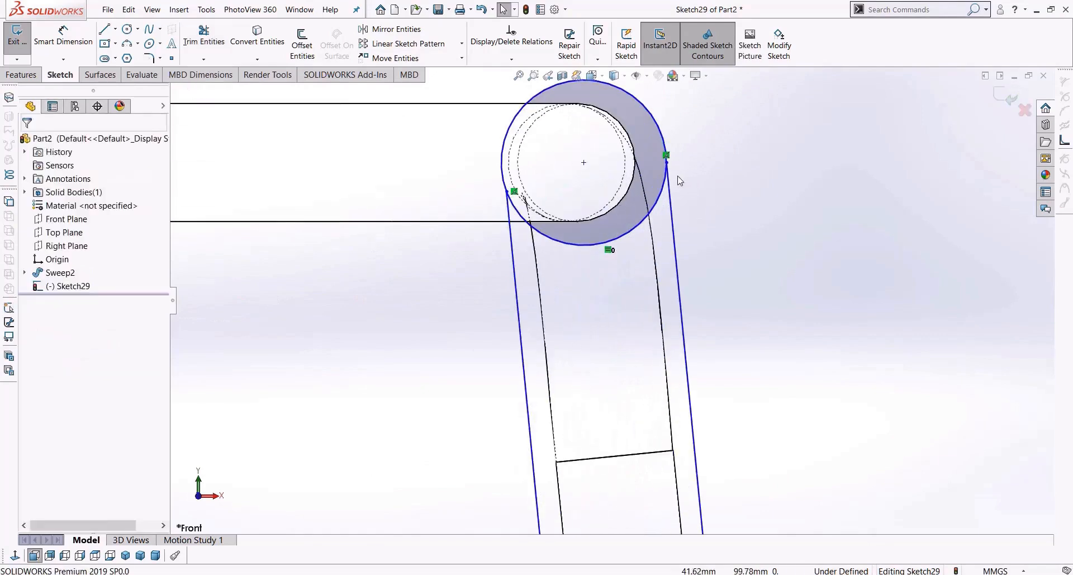
left_click(668, 187)
left_click(657, 130, "ctrl")
left_click(32, 340)
left_click(779, 230)
Step: Make the inner connecting line tangent to the upper corner circle
left_click(511, 242)
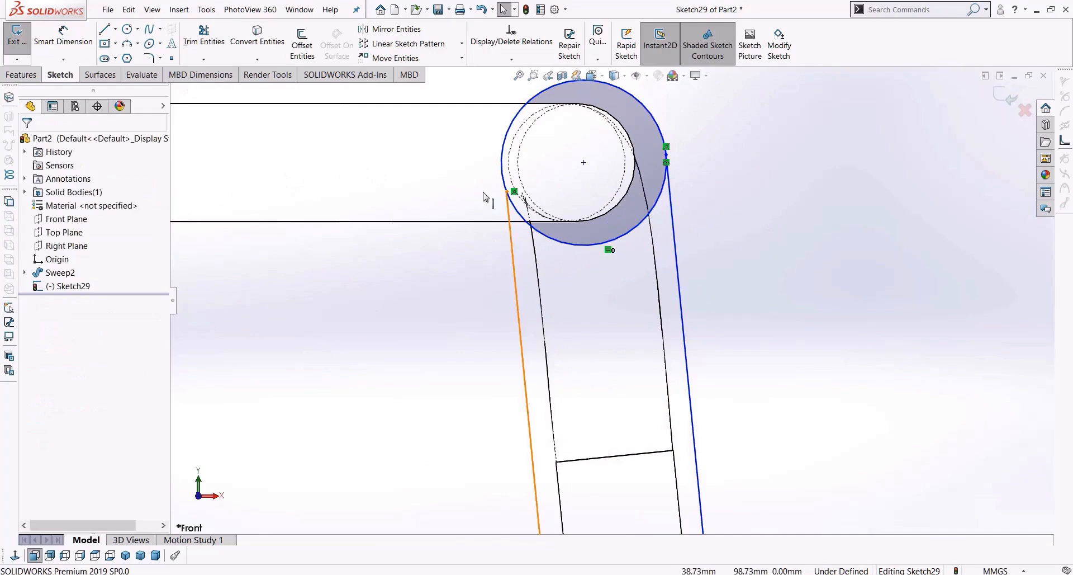
left_click(505, 161, "ctrl")
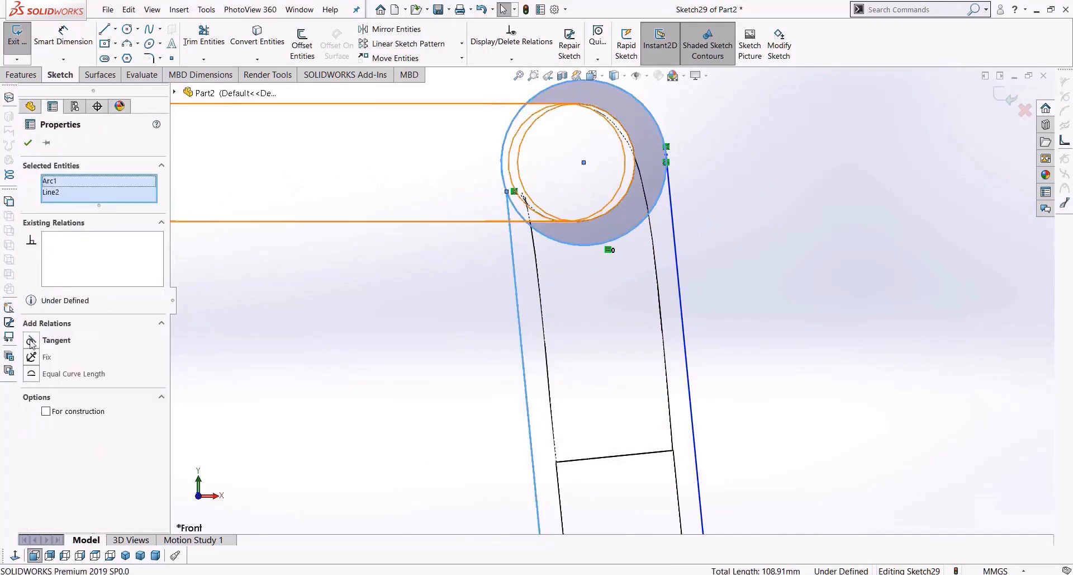
left_click(31, 340)
left_click(547, 350)
Step: Trim away the lower arc of the upper corner circle between the two connecting lines
key("t")
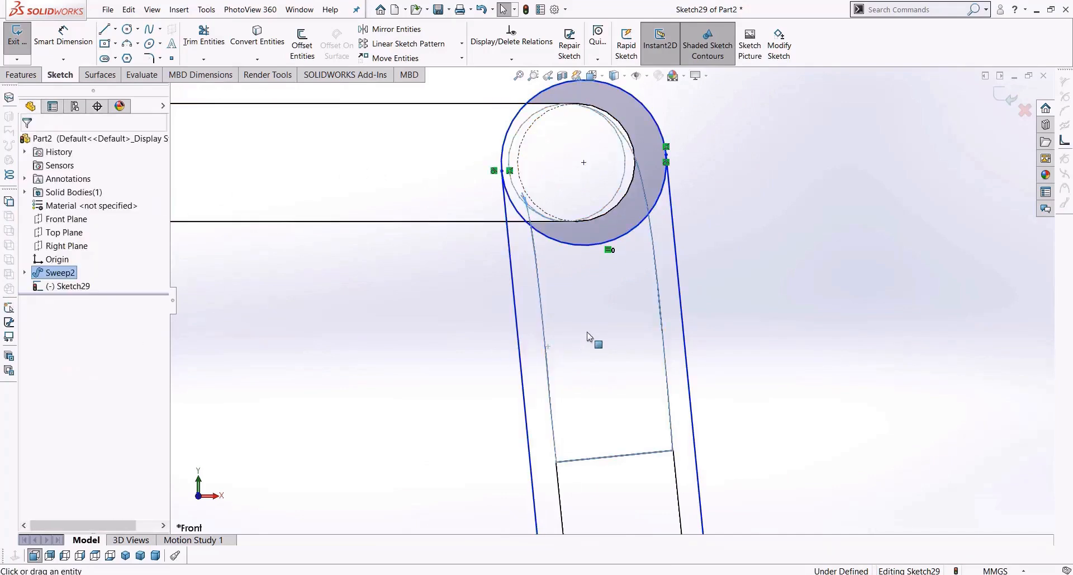
left_click(632, 232)
scroll(637, 263, "up", 6)
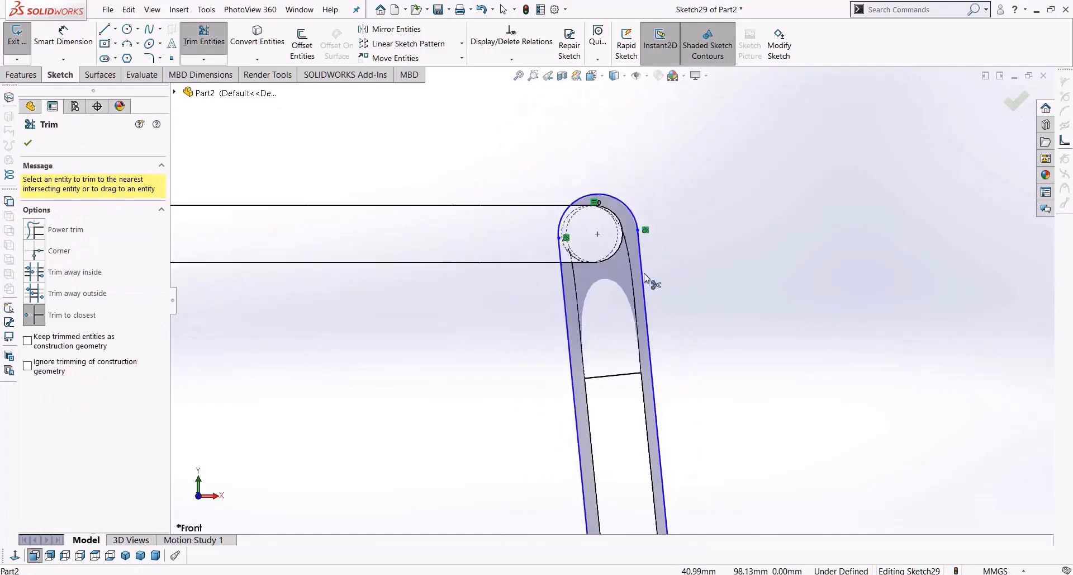
Step: Sketch a vertical centerline from the origin up past the upper ring of the wire frame
scroll(644, 369, "up", 8)
scroll(640, 426, "down", 6)
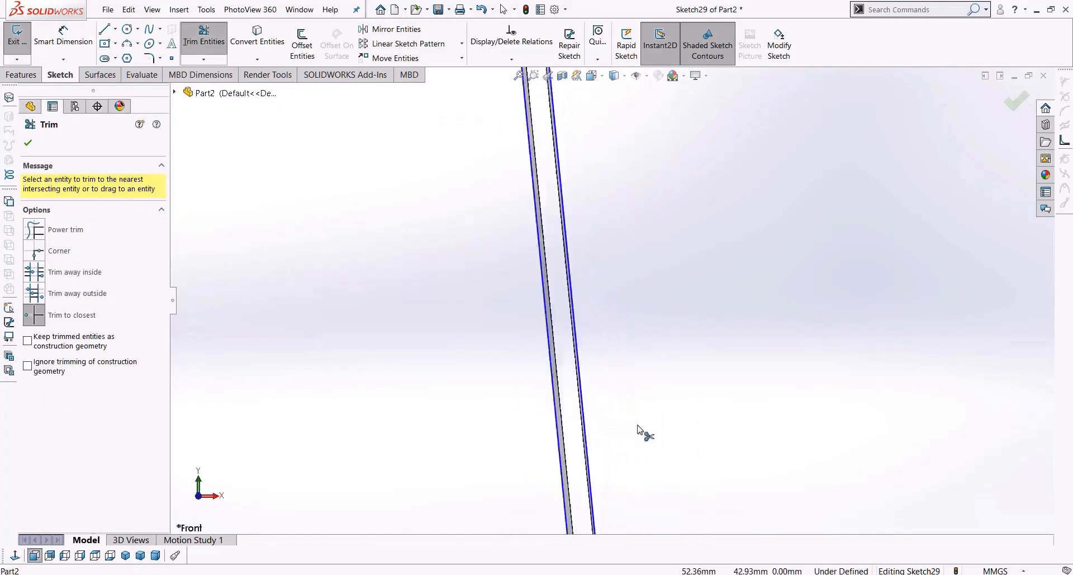
scroll(637, 430, "up", 5)
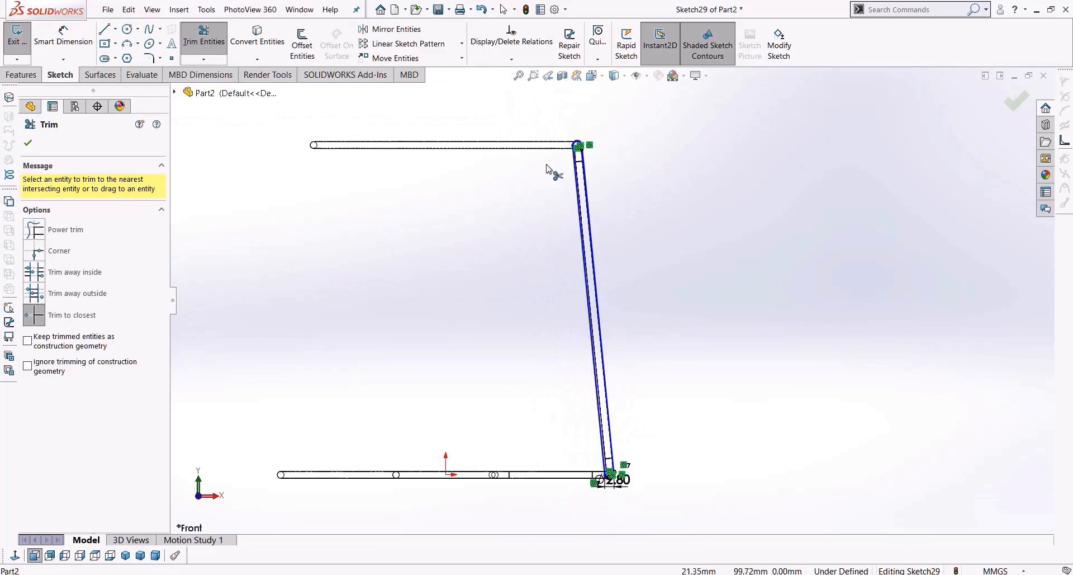
scroll(546, 166, "down", 6)
scroll(547, 166, "up", 5)
left_click(115, 29)
left_click(130, 52)
scroll(611, 299, "up", 4)
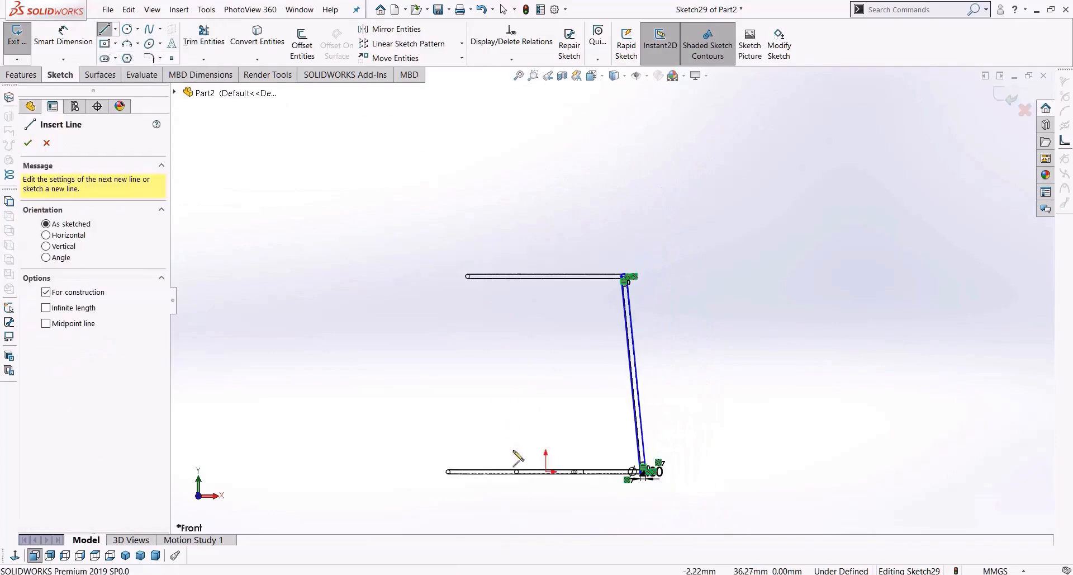
left_click(545, 472)
left_click(546, 228)
scroll(556, 364, "down", 3)
key("Escape")
scroll(687, 214, "down", 2)
scroll(670, 235, "down", 3)
left_click(21, 74)
left_click(99, 33)
key("Escape")
left_click(64, 44)
scroll(367, 271, "up", 5)
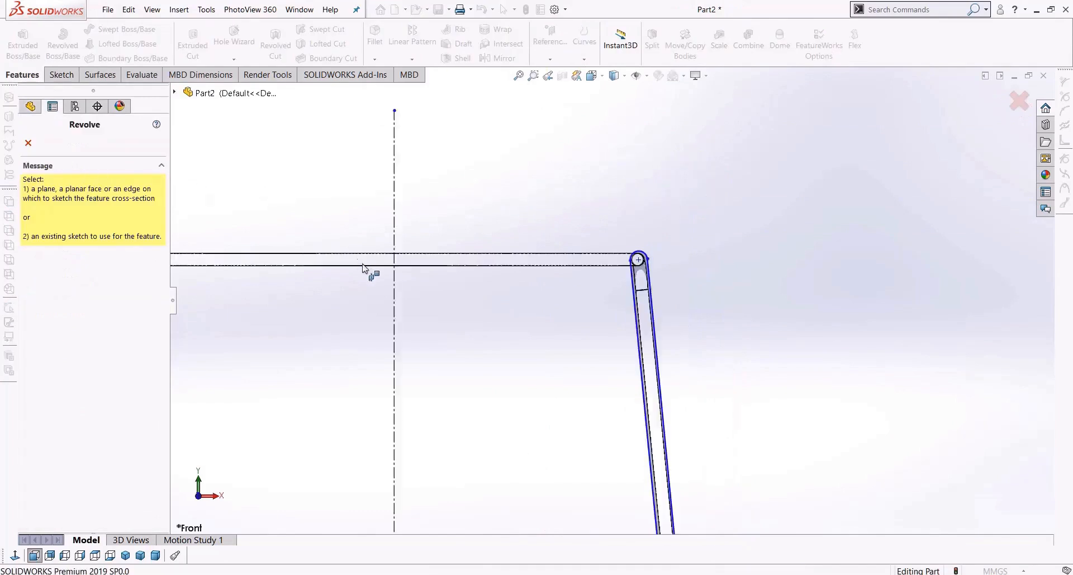
key("Escape")
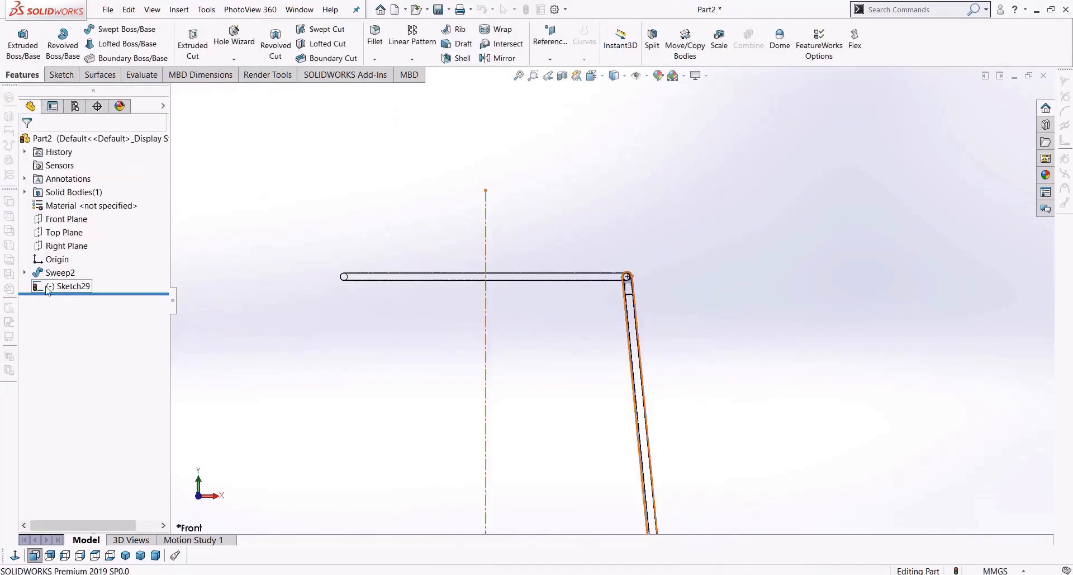
Step: Revolve the slot profile 360° about the vertical centerline with Merge result off, displaying the model shaded with edges
left_click(53, 285)
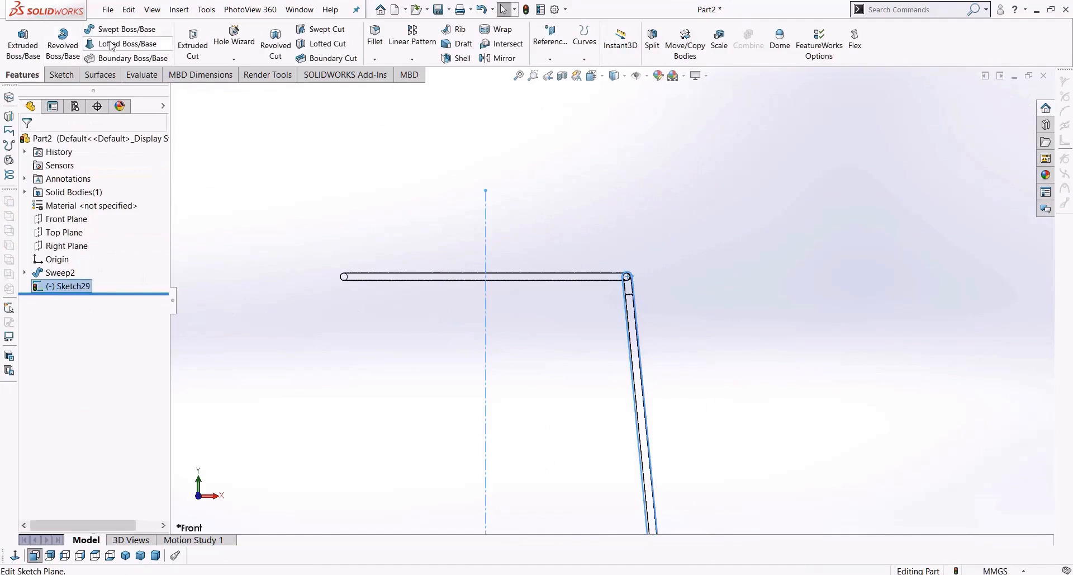
left_click(67, 49)
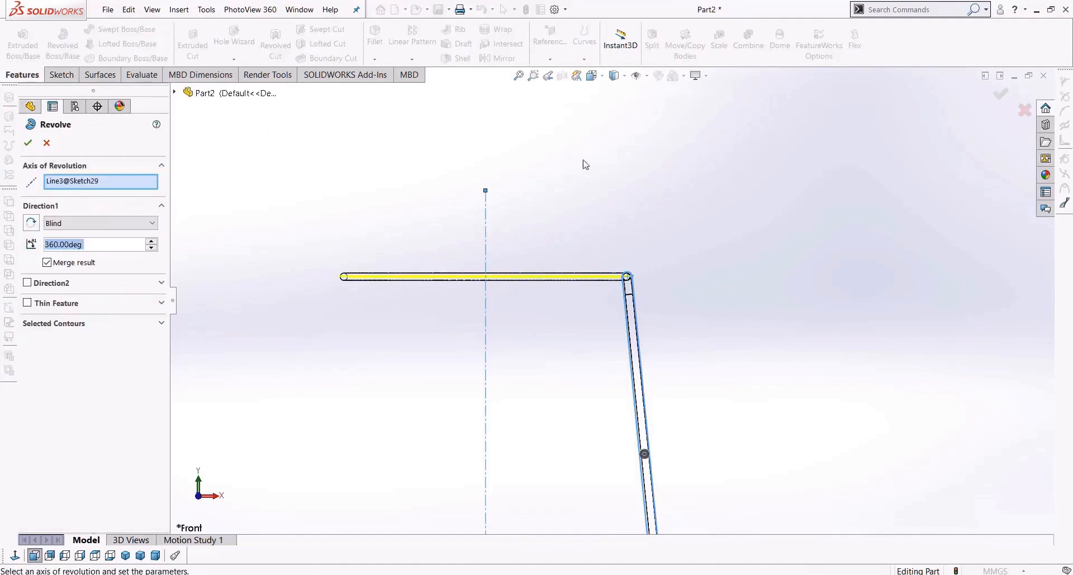
left_click(615, 77)
left_click(614, 97)
middle_click_drag(587, 214, 594, 330)
scroll(634, 229, "down", 5)
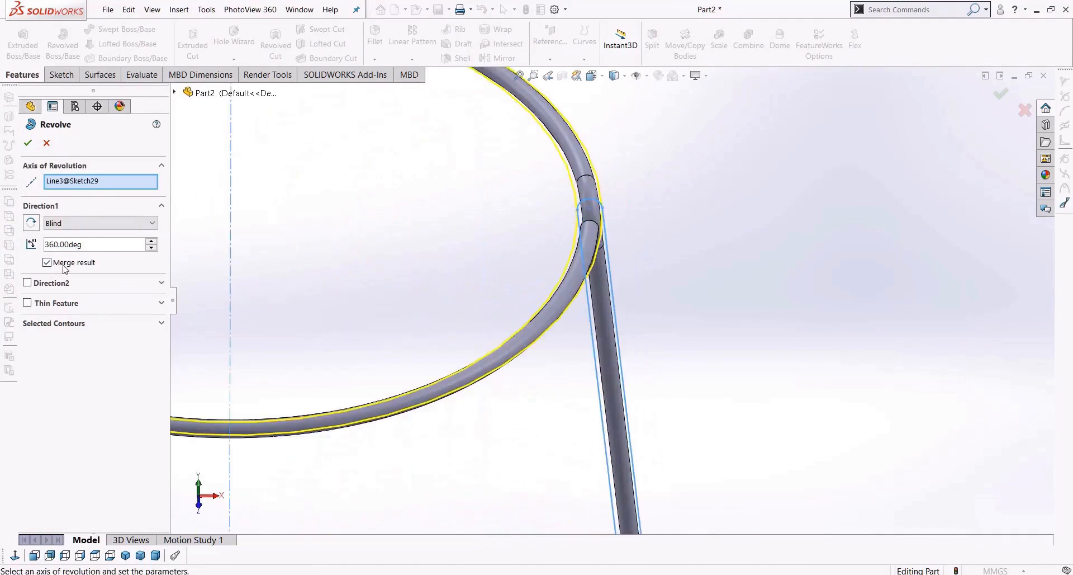
left_click(30, 144)
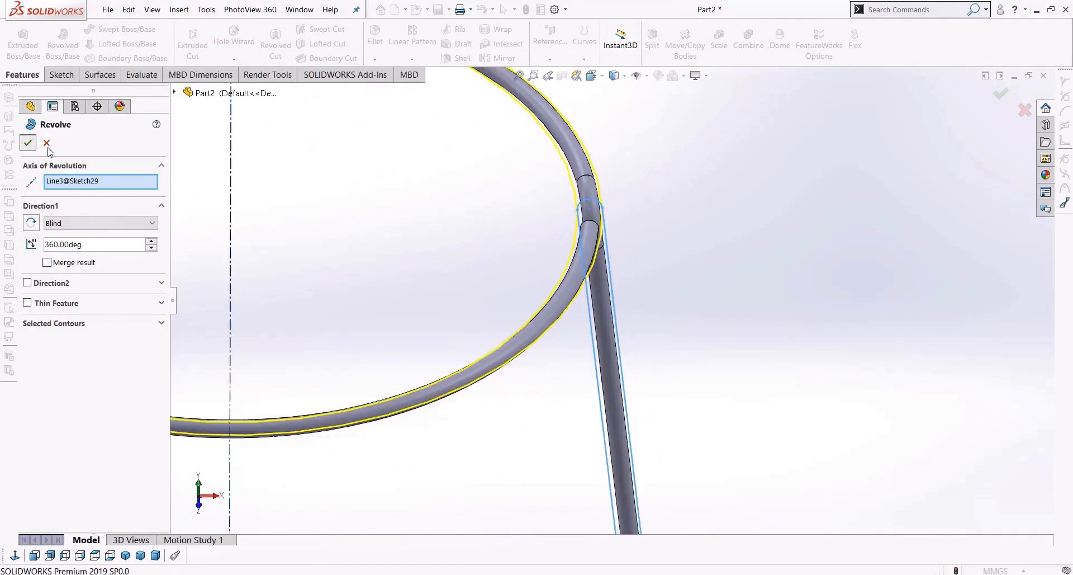
scroll(504, 252, "up", 5)
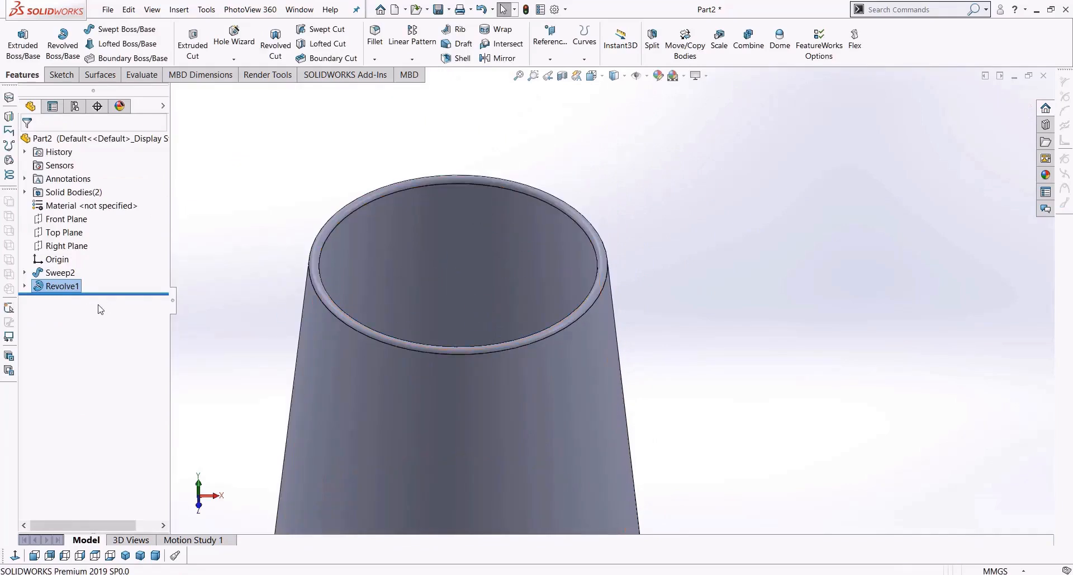
Step: Delete the revolved feature while keeping its profile sketch
key("Delete")
key("Return")
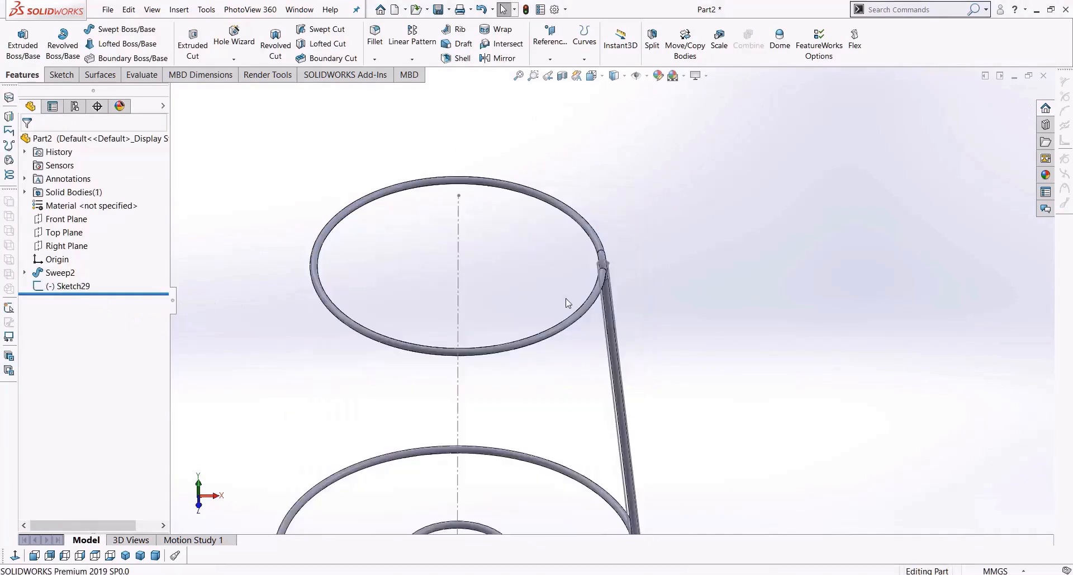
scroll(525, 329, "up", 1)
scroll(525, 329, "down", 5)
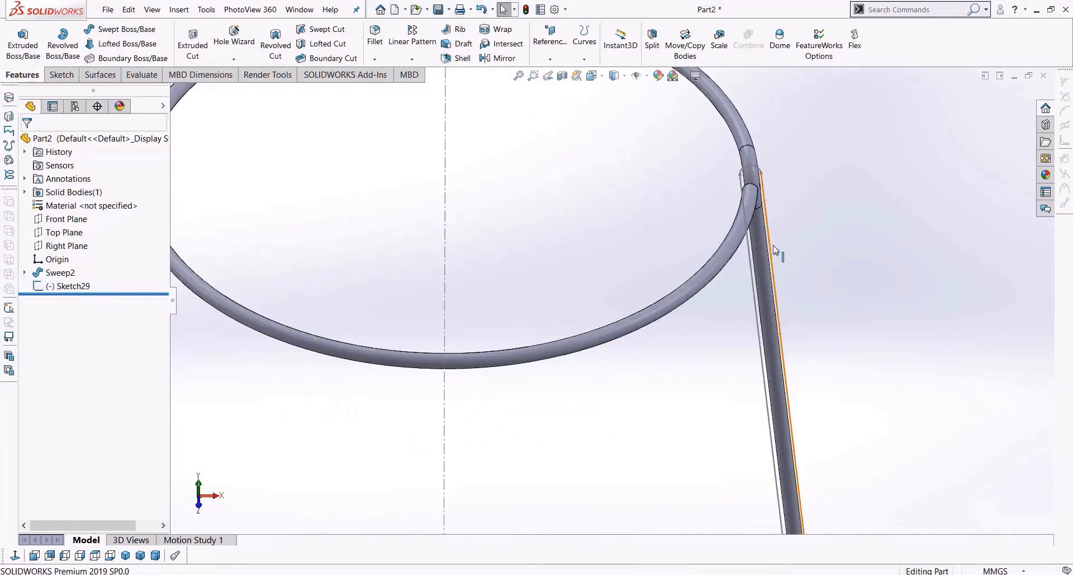
Step: Reopen the slot profile sketch and offset its whole outline outward by 0.2 mm
right_click(83, 290)
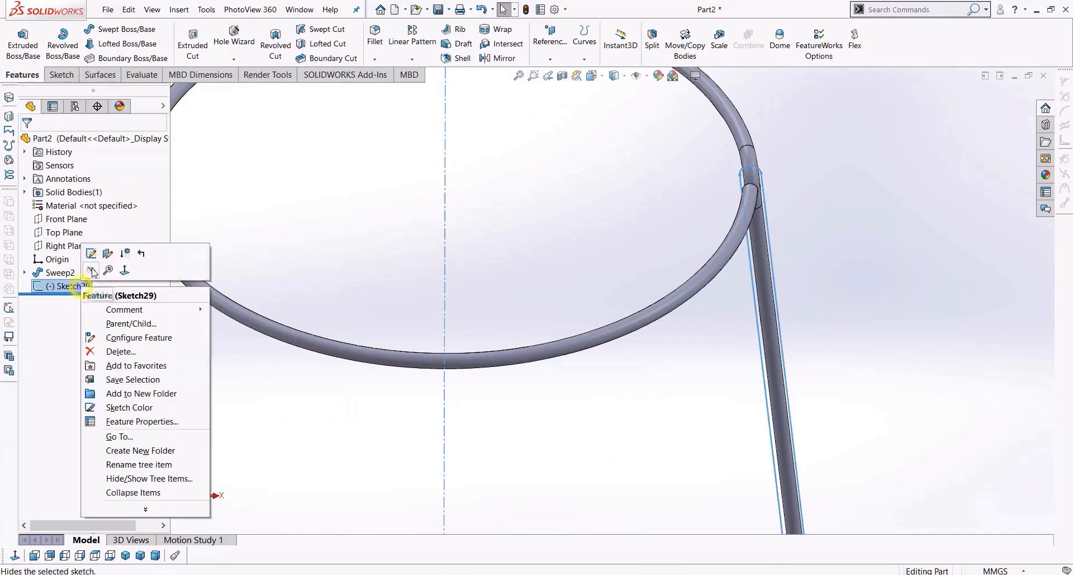
left_click(101, 251)
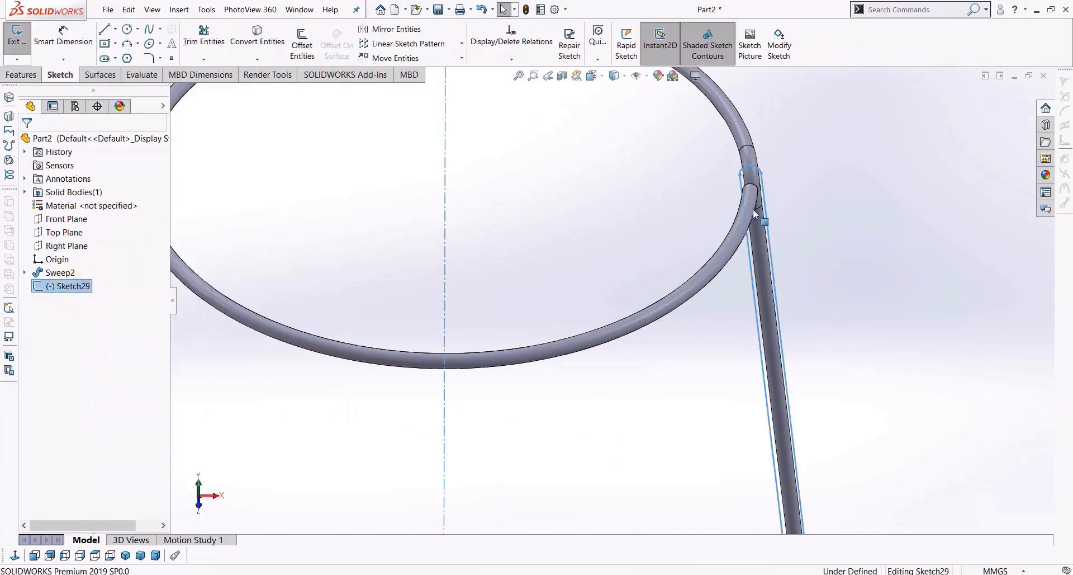
left_click(302, 42)
left_click(742, 179)
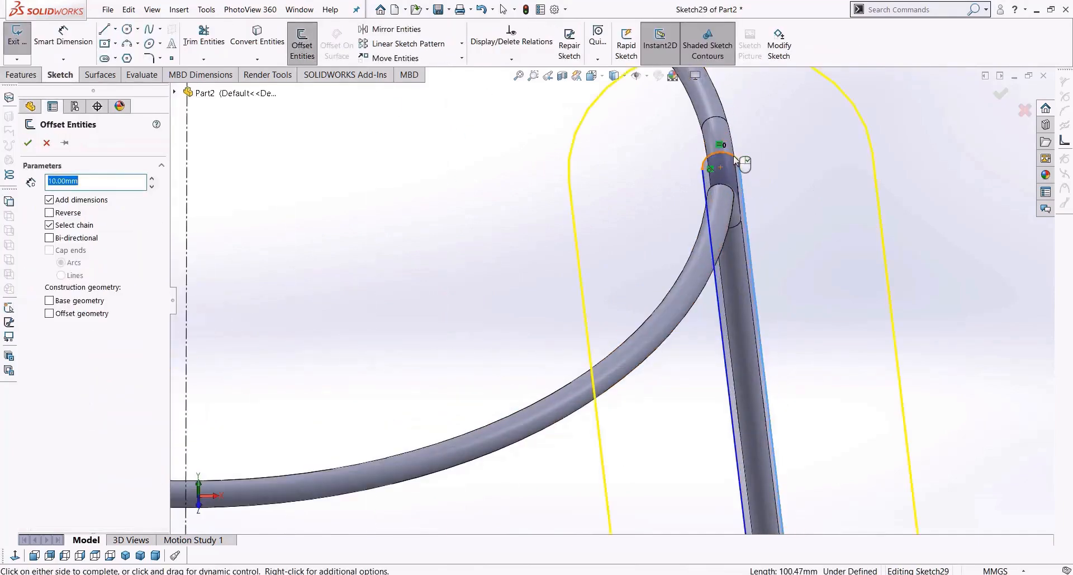
type("1")
key("Return")
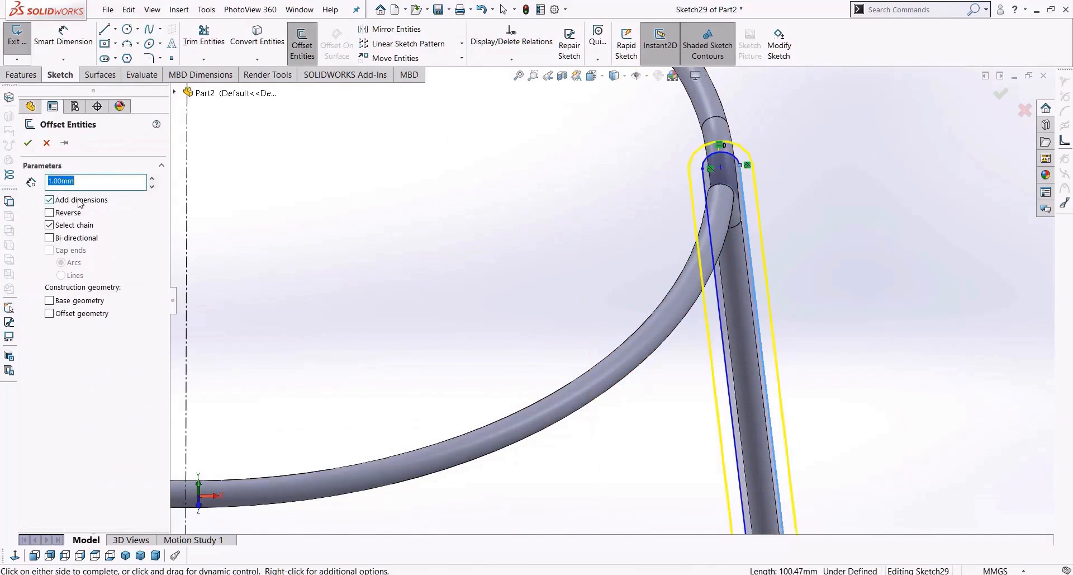
key("Return")
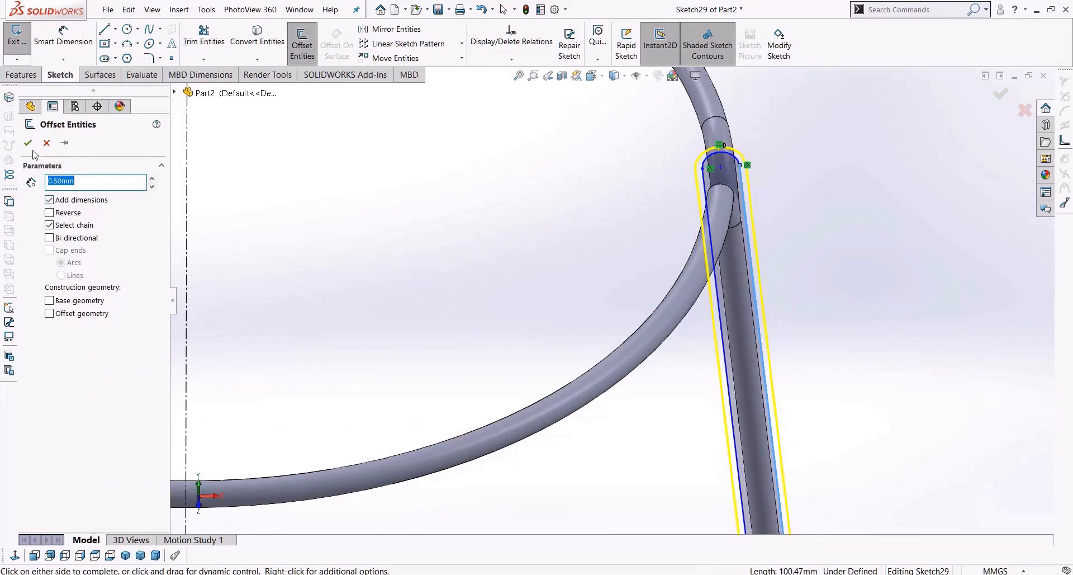
type("0.2")
key("Return")
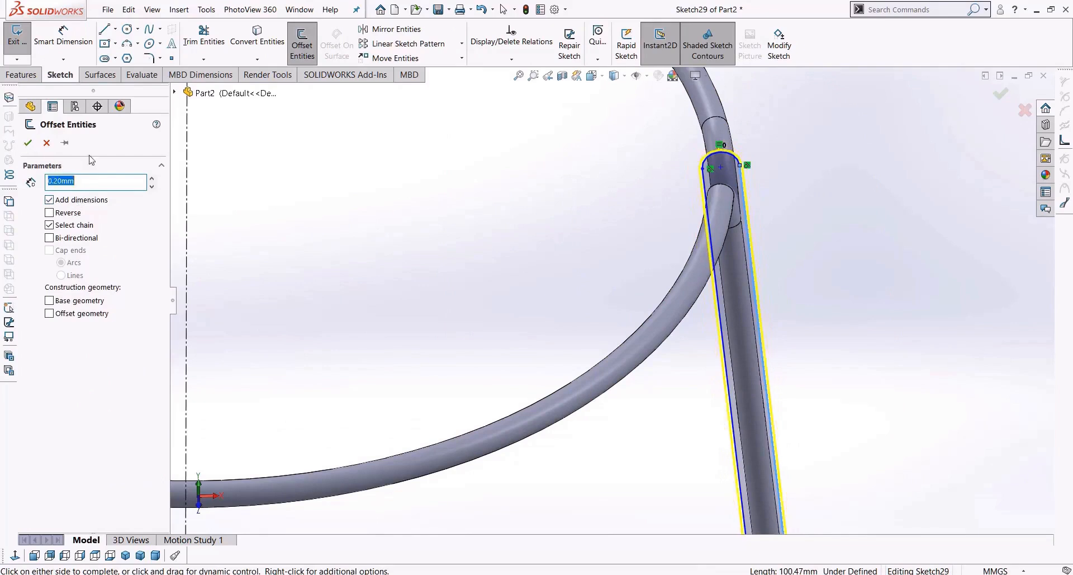
left_click(28, 142)
Step: Set up a 360° Revolve of the double-outline profile about the vertical centerline
left_click(22, 74)
left_click(63, 44)
scroll(390, 197, "up", 5)
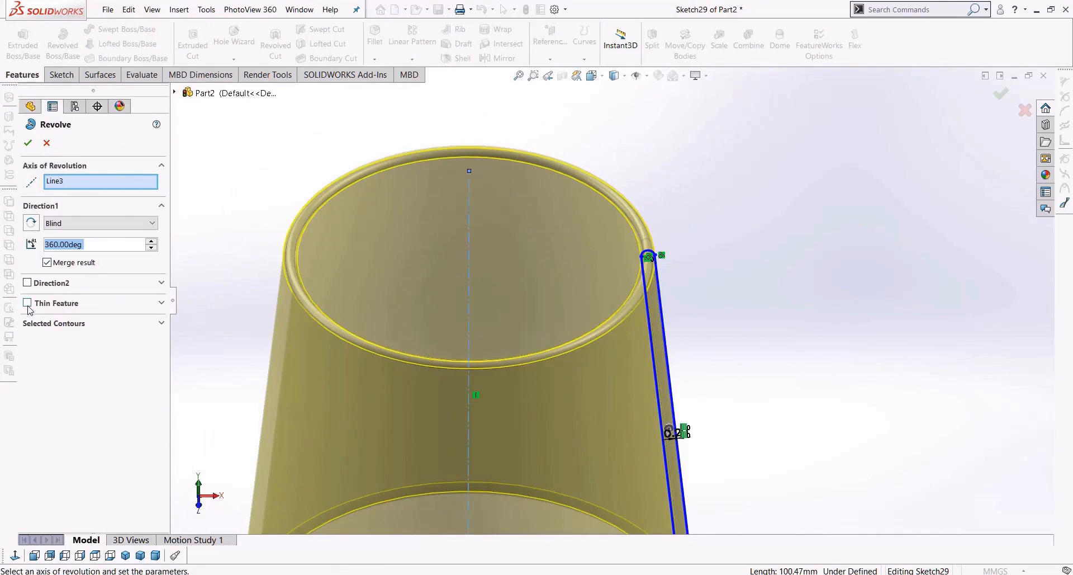
scroll(657, 278, "down", 5)
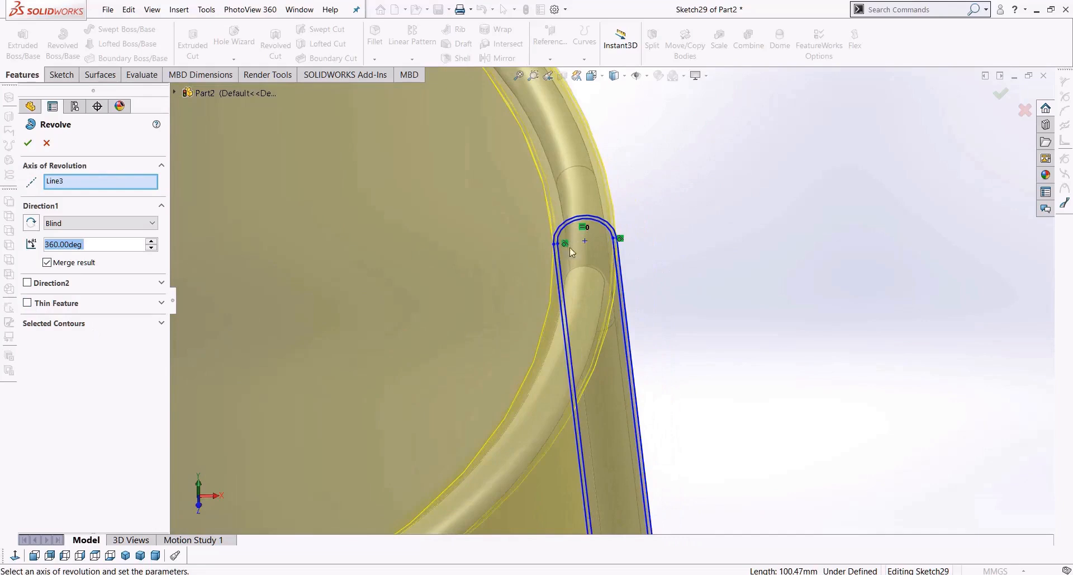
Step: Try the Thin Feature option on the revolve, and turn it off again
left_click(37, 303)
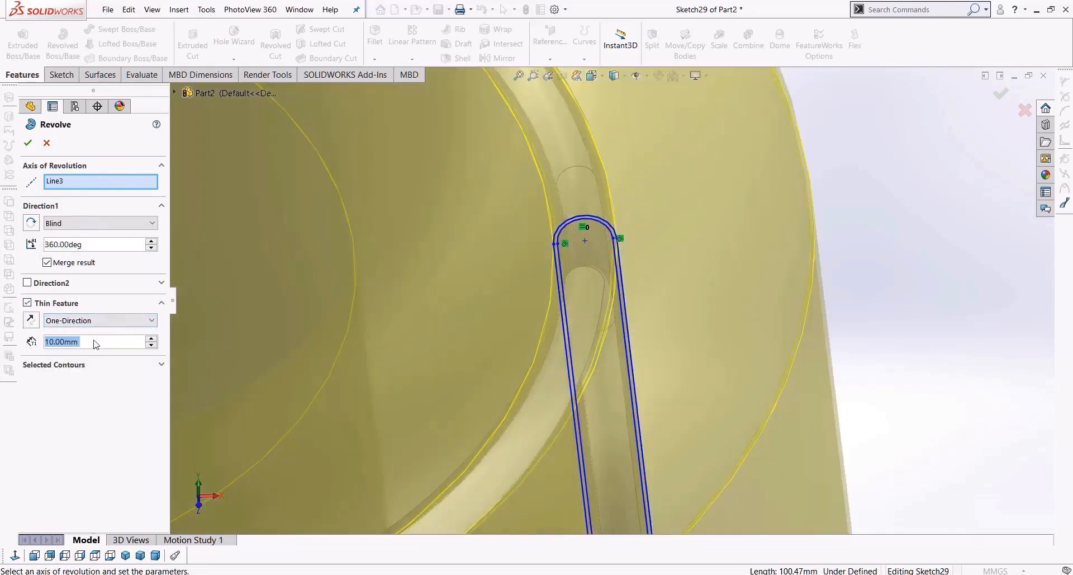
scroll(609, 235, "down", 3)
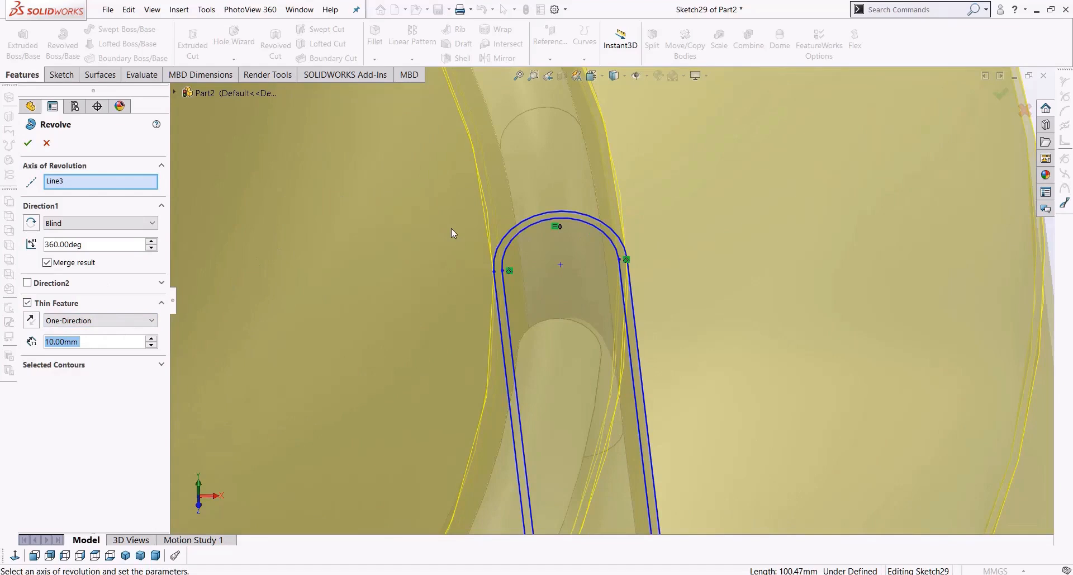
left_click(28, 303)
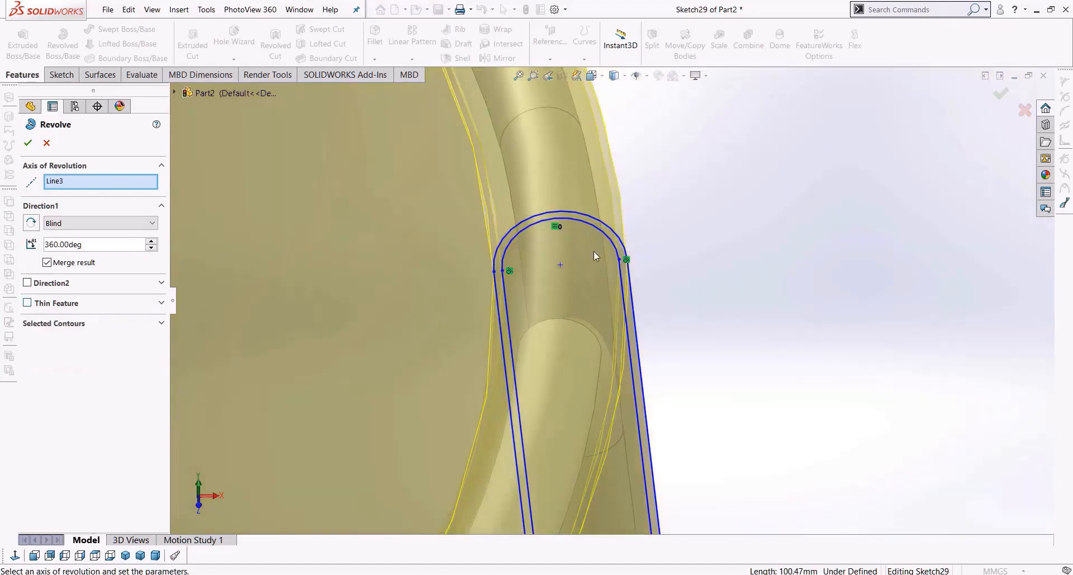
scroll(592, 253, "up", 5)
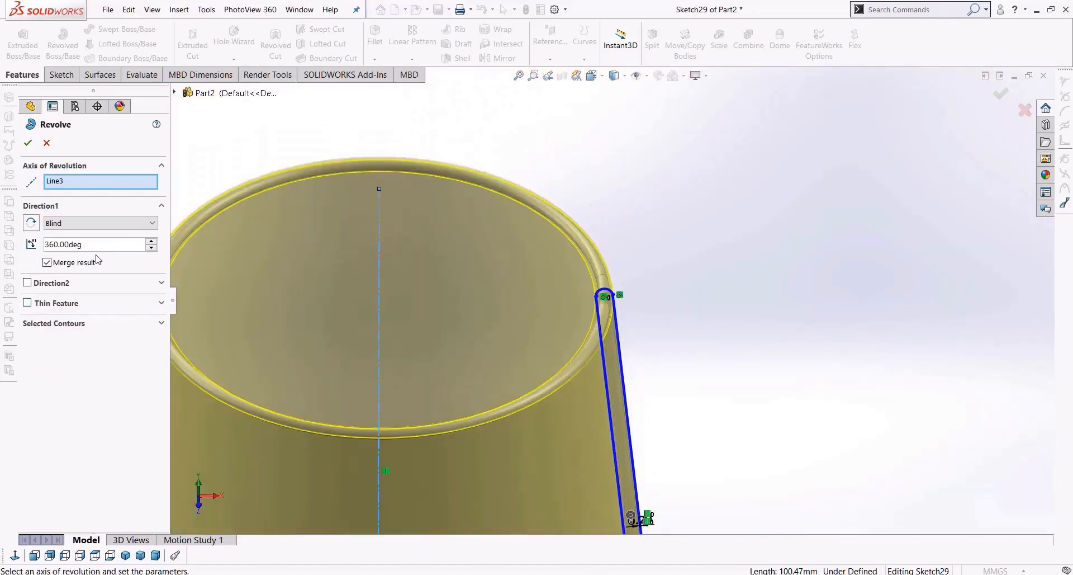
Step: Complete the 360° revolve of the offset profile as a separate body, with Merge result turned off
left_click(151, 249)
left_click(151, 248)
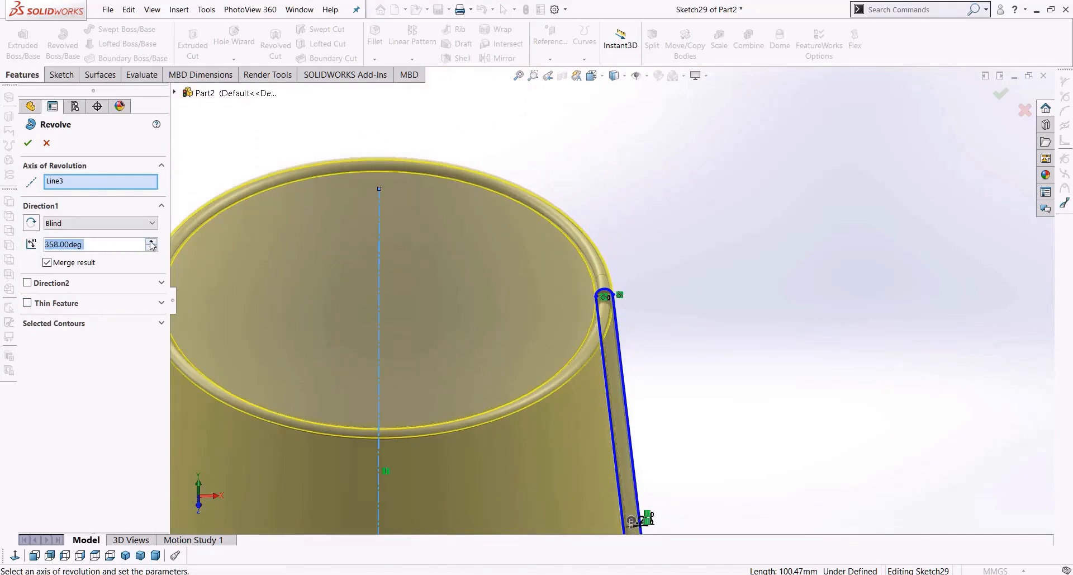
left_click(151, 243)
left_click(56, 266)
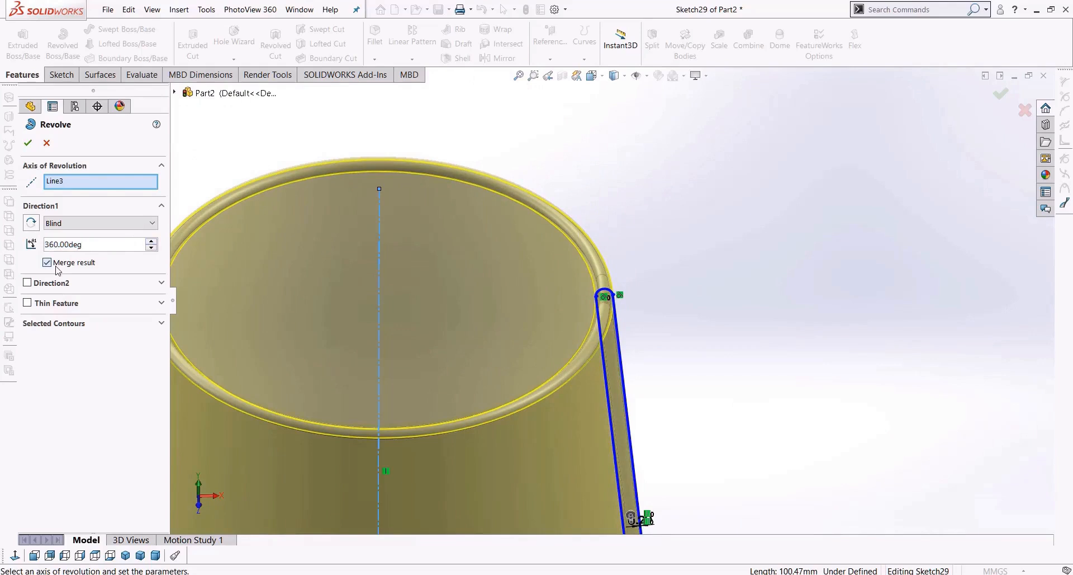
left_click(28, 144)
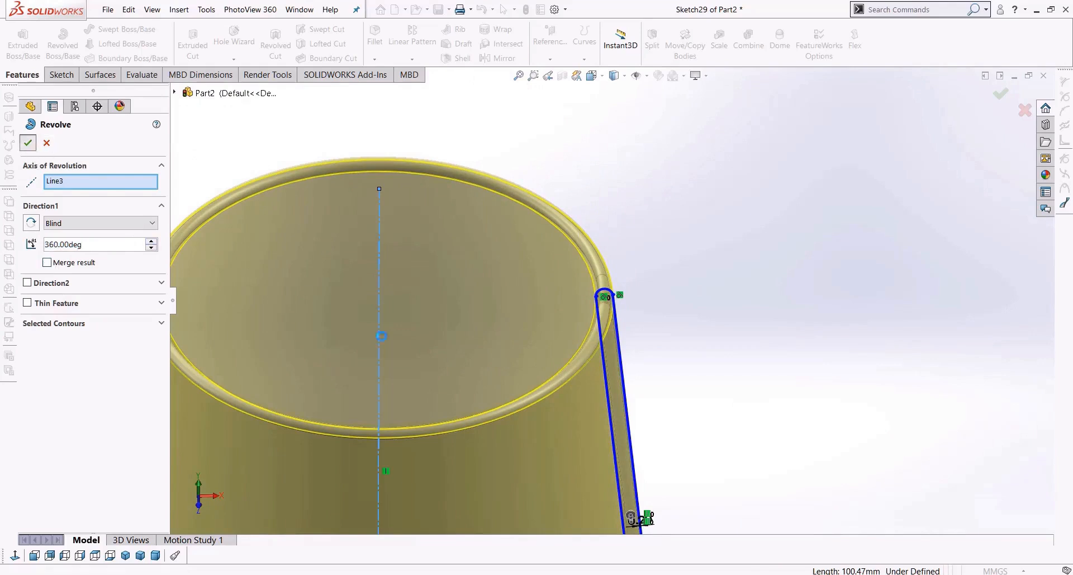
Step: Examine the underside of the revolved cover and where the wire frame's arm meets its lower rim
scroll(659, 391, "up", 3)
middle_click_drag(660, 391, 752, 175)
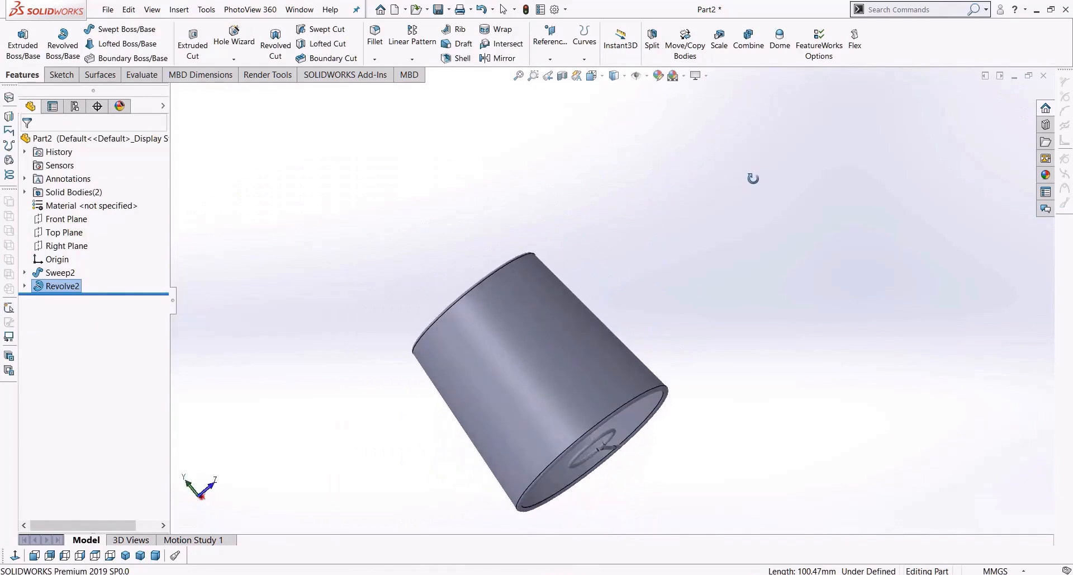
scroll(587, 360, "down", 8)
mouse_move(548, 374)
middle_mouse_down()
mouse_move(553, 410)
mouse_move(553, 361)
middle_mouse_up()
scroll(553, 357, "down", 6)
scroll(590, 338, "up", 3)
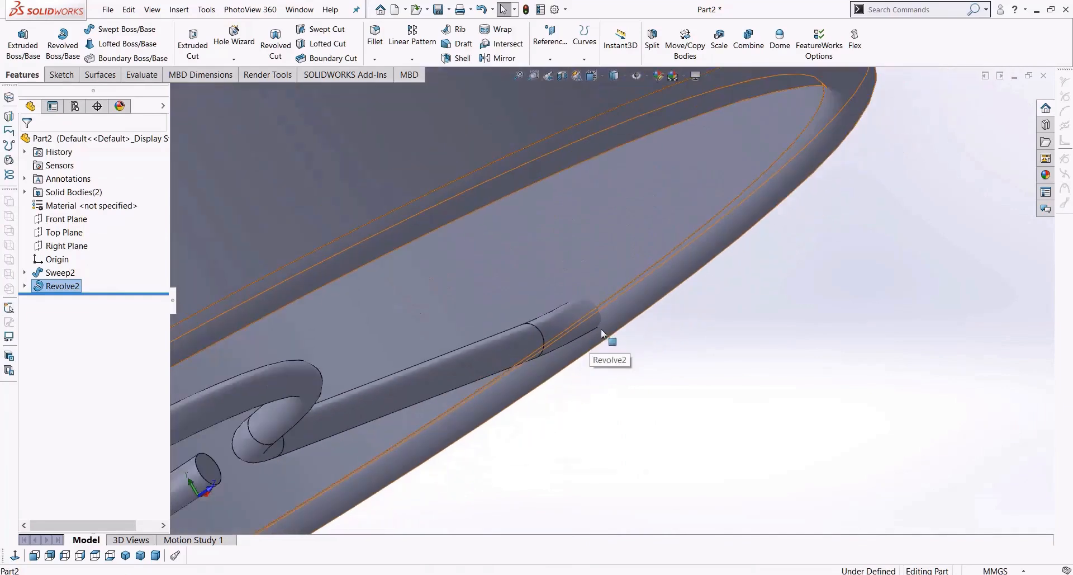
scroll(619, 302, "down", 3)
scroll(519, 365, "up", 3)
middle_click_drag(585, 339, 580, 357)
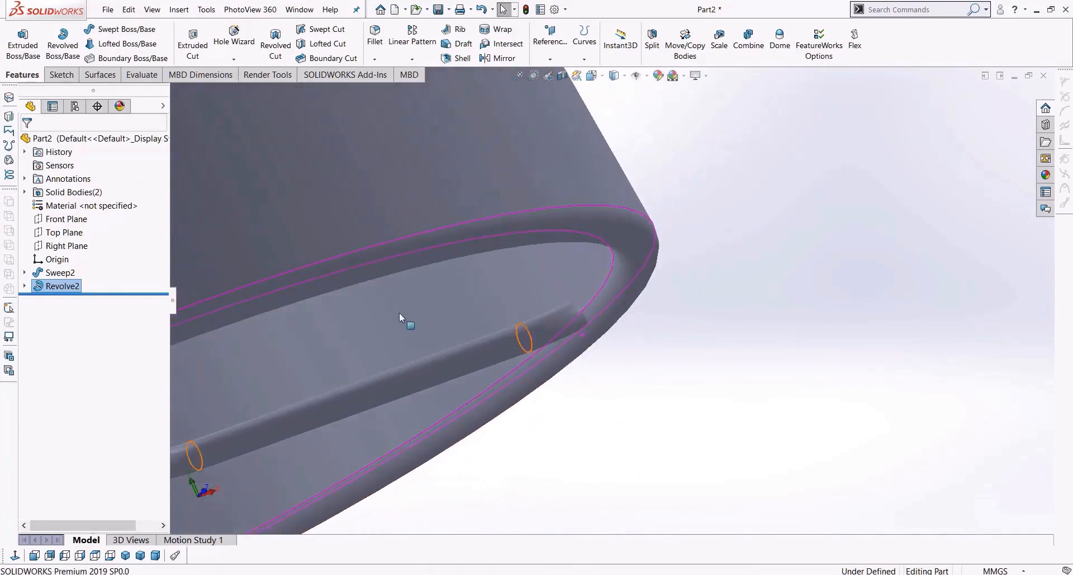
scroll(454, 256, "up", 5)
middle_click_drag(412, 244, 474, 208)
scroll(625, 368, "down", 5)
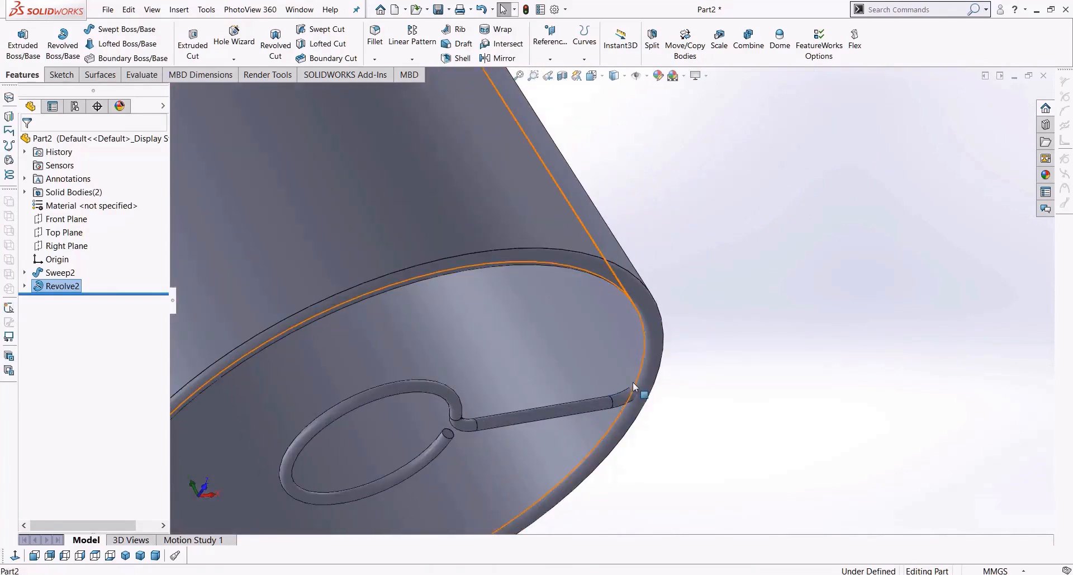
scroll(589, 375, "up", 3)
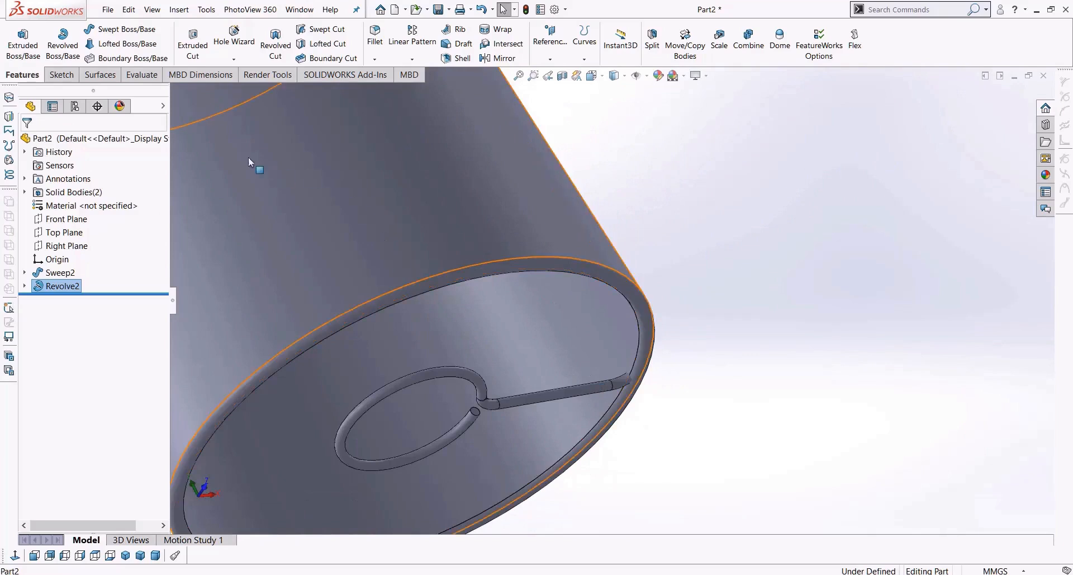
Step: Make the revolved cover body transparent, leaving the swept wire body opaque
left_click(24, 192)
scroll(481, 261, "up", 5)
middle_click_drag(793, 247, 545, 273)
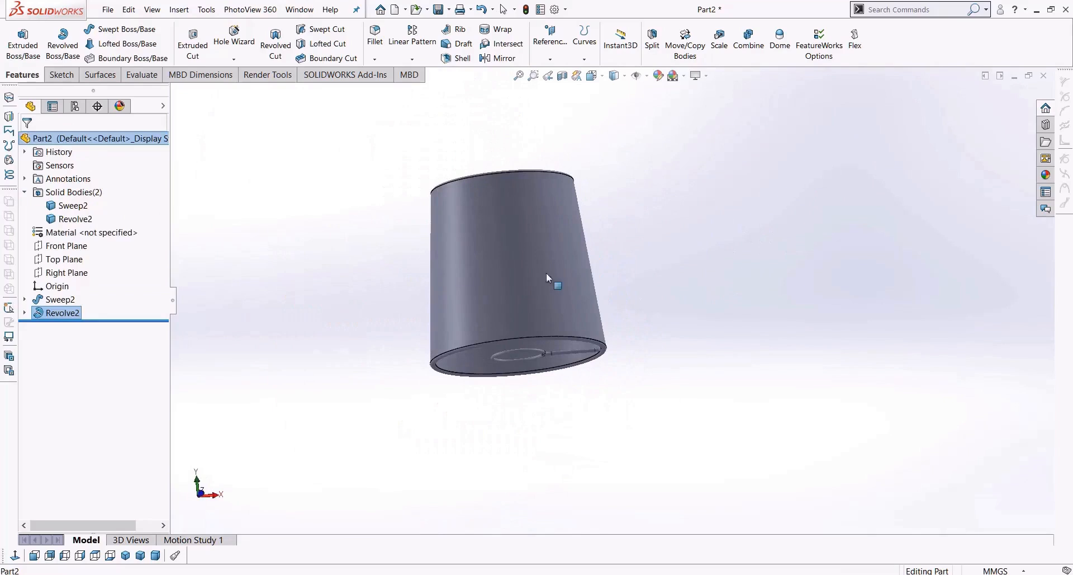
left_click(70, 207)
left_click(67, 220)
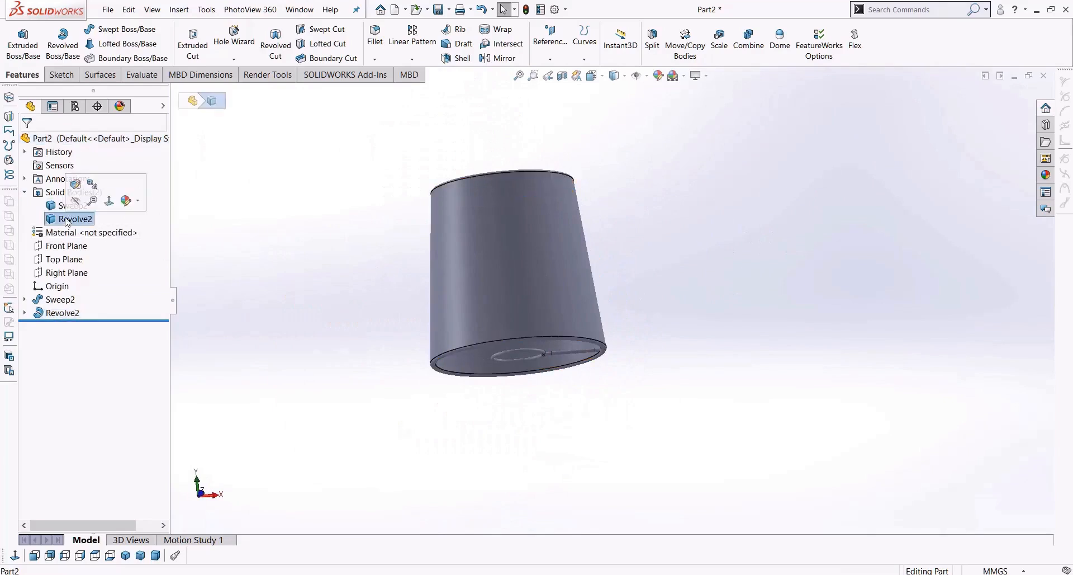
left_click(343, 280)
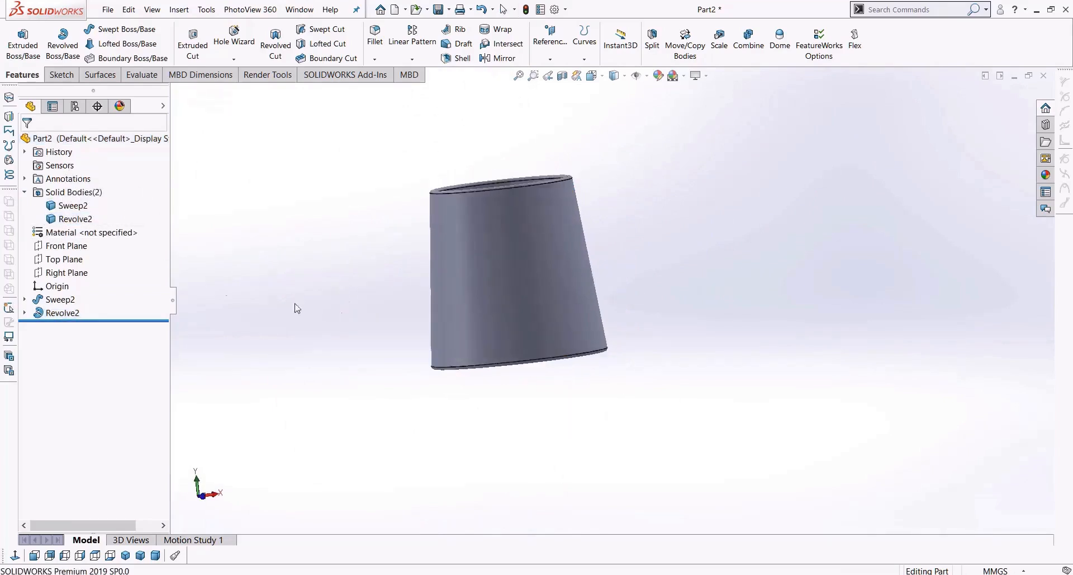
right_click(70, 220)
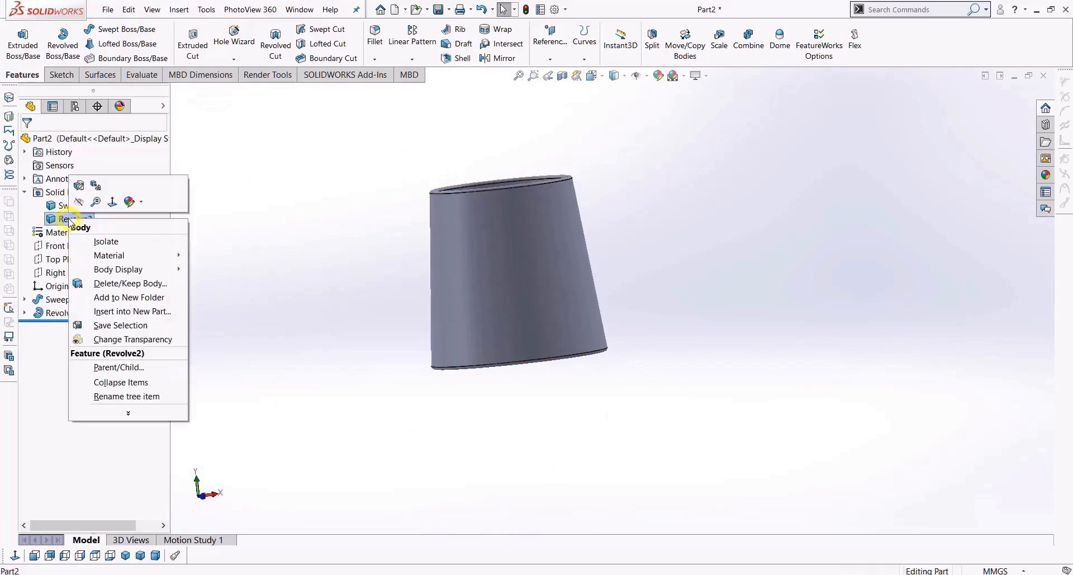
left_click(120, 340)
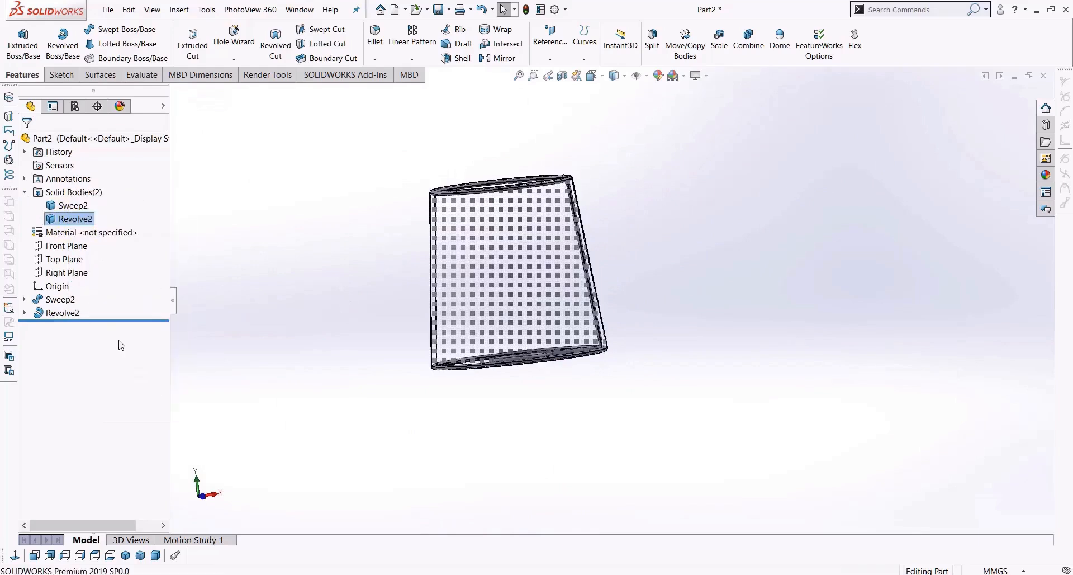
left_click(392, 353)
Step: Inspect the wire frame through the transparent cover, especially the inner ring, connecting arm and lower rim
middle_click_drag(419, 380, 453, 395)
scroll(593, 358, "down", 5)
scroll(758, 225, "up", 4)
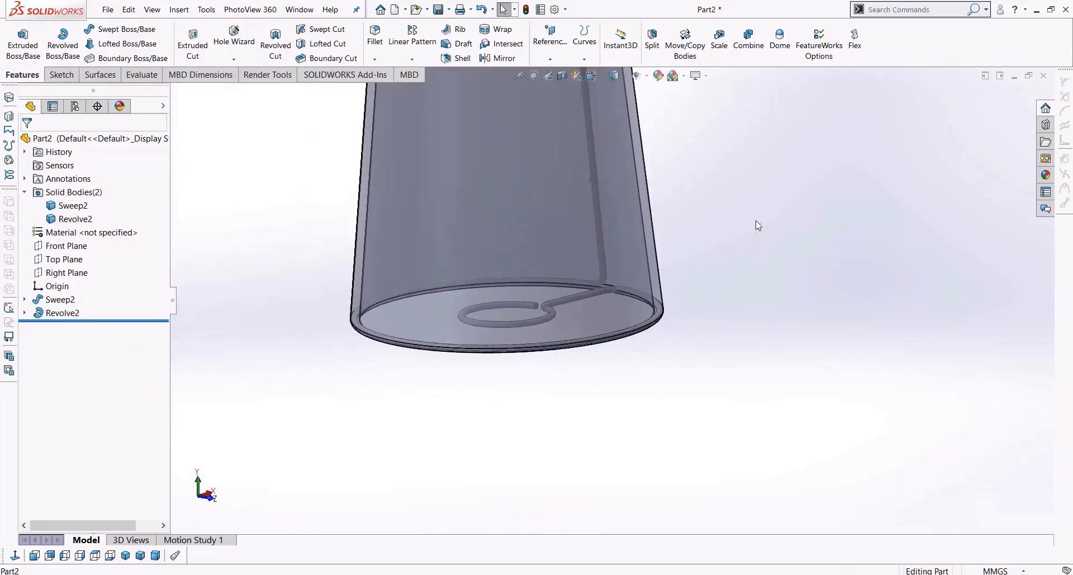
middle_click_drag(667, 242, 688, 324)
middle_click_drag(688, 348, 688, 298)
scroll(689, 301, "up", 4)
mouse_move(654, 385)
middle_mouse_down()
mouse_move(638, 307)
mouse_move(680, 313)
mouse_move(647, 331)
mouse_move(659, 331)
middle_mouse_up()
scroll(601, 327, "down", 5)
middle_click_drag(597, 314, 603, 269)
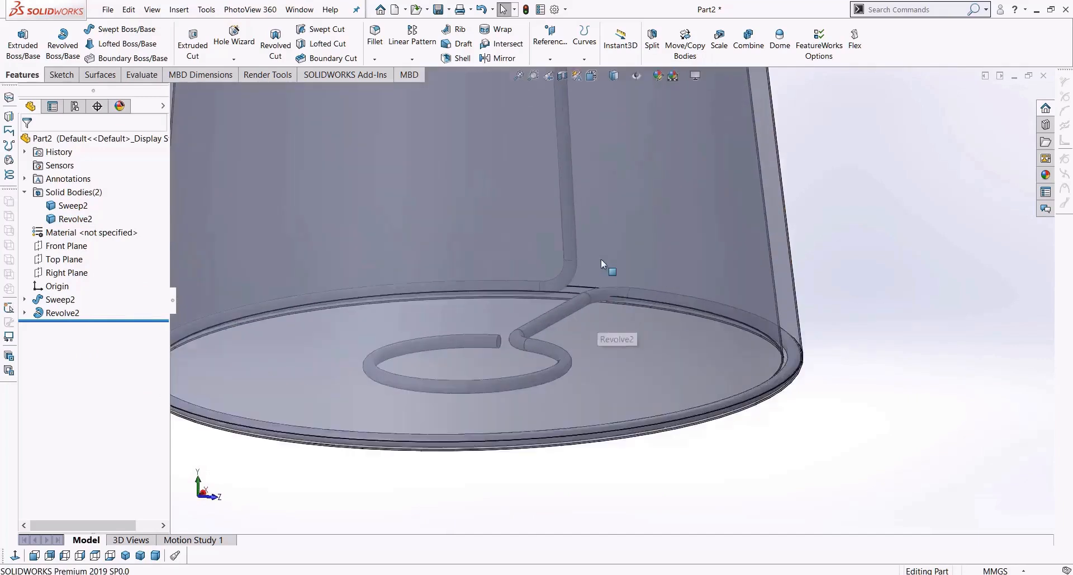
scroll(618, 331, "down", 4)
middle_click_drag(619, 330, 617, 294)
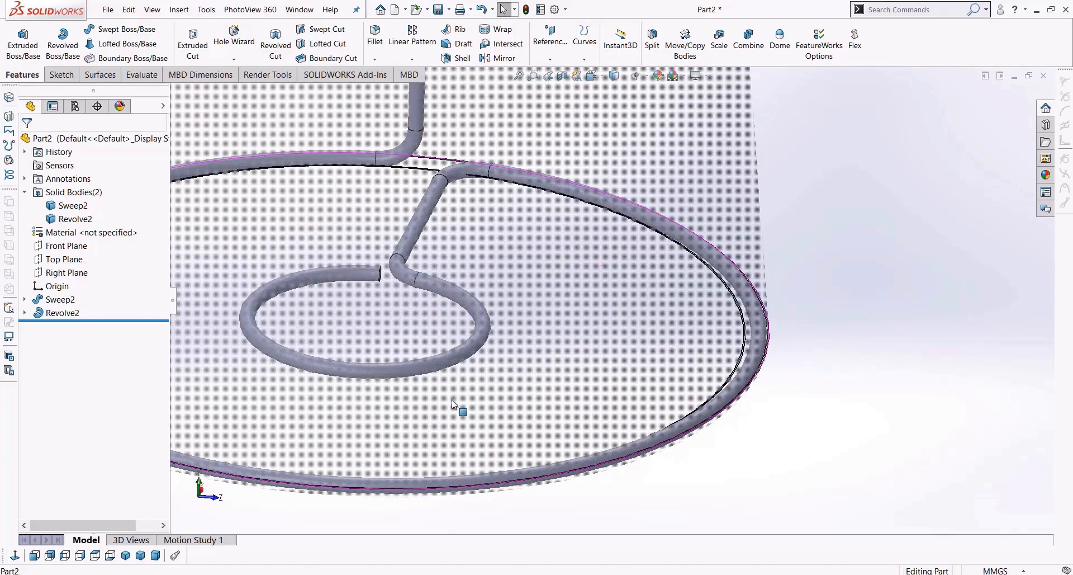
scroll(451, 398, "up", 5)
middle_click_drag(458, 397, 523, 325)
scroll(528, 341, "up", 5)
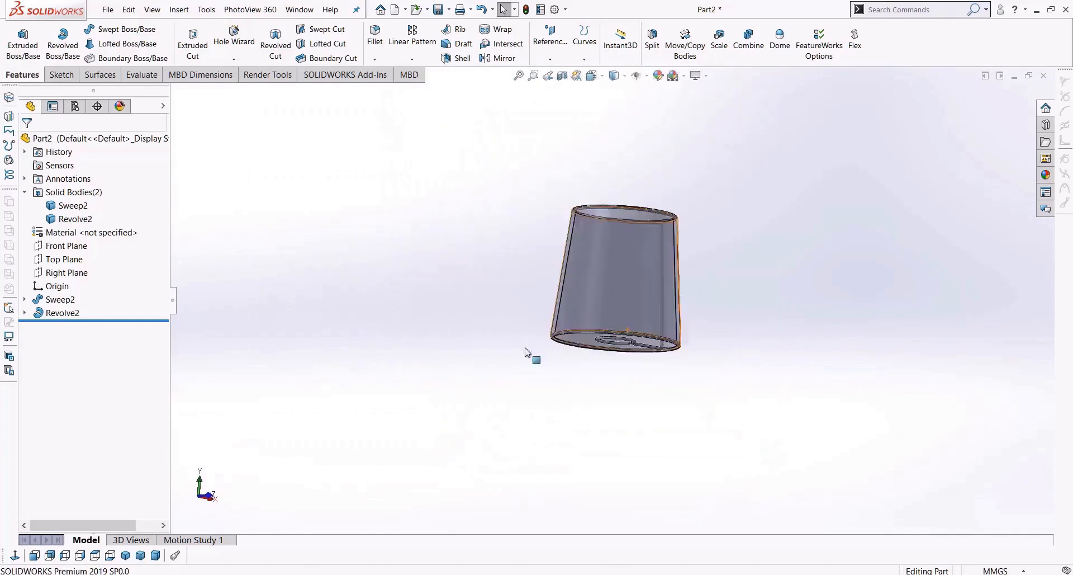
Step: Open a new sketch on the Front Plane and view it face-on
left_click(63, 247)
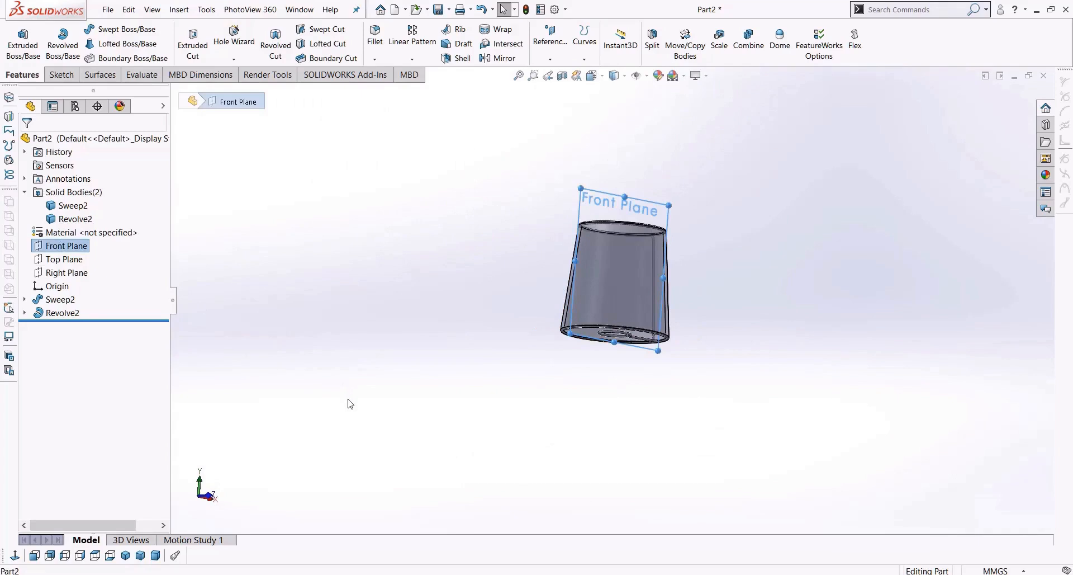
left_click(32, 555)
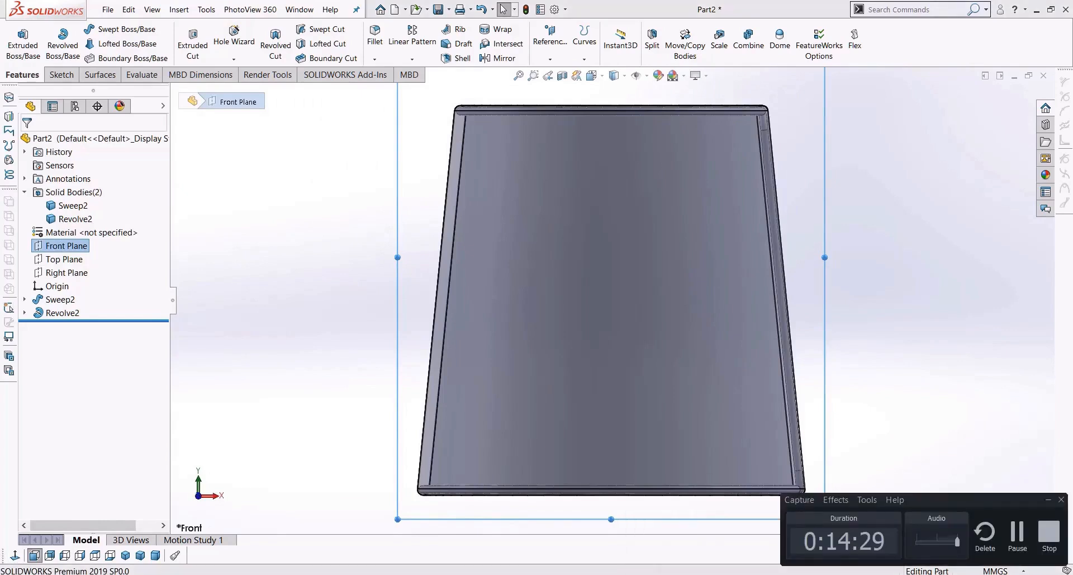
scroll(652, 378, "up", 4)
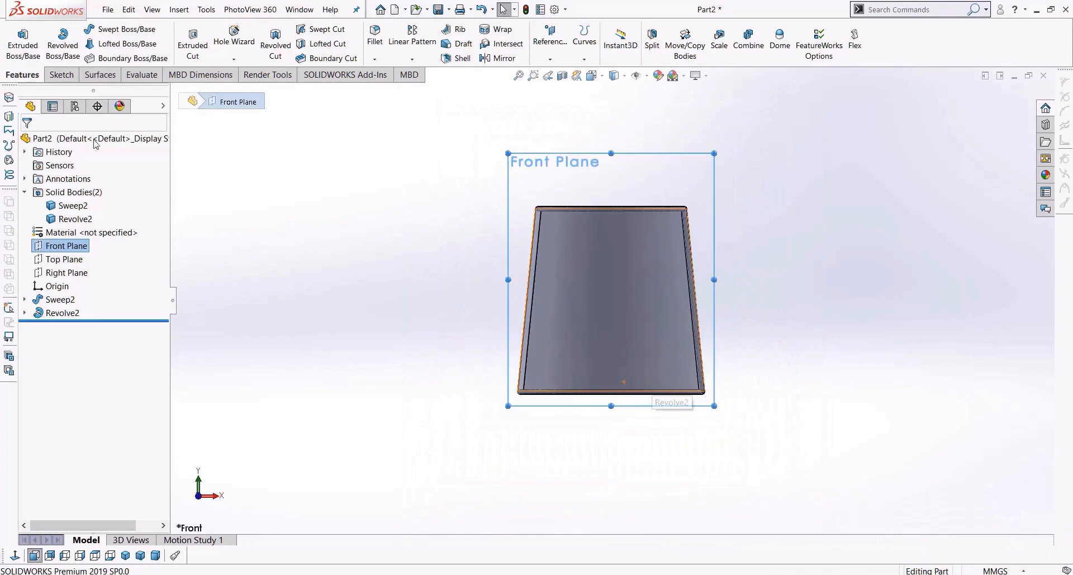
left_click(61, 75)
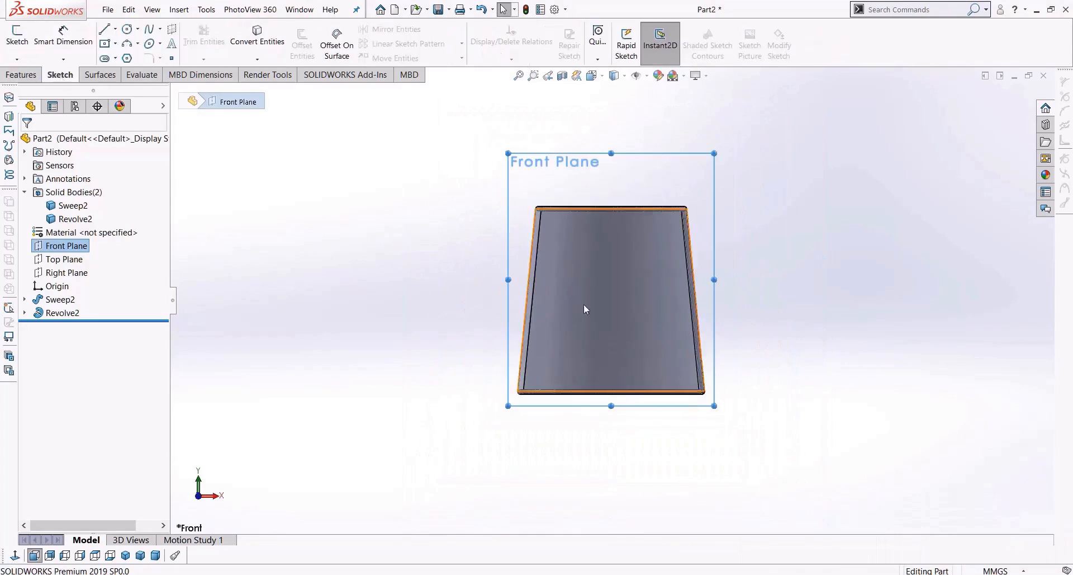
middle_click_drag(585, 306, 576, 479)
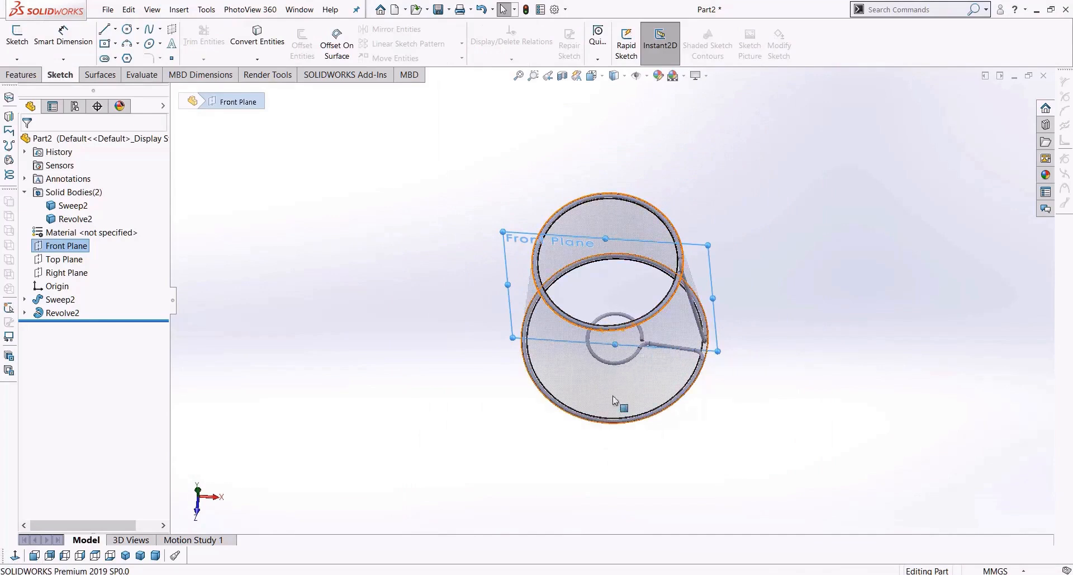
key("ctrl+8")
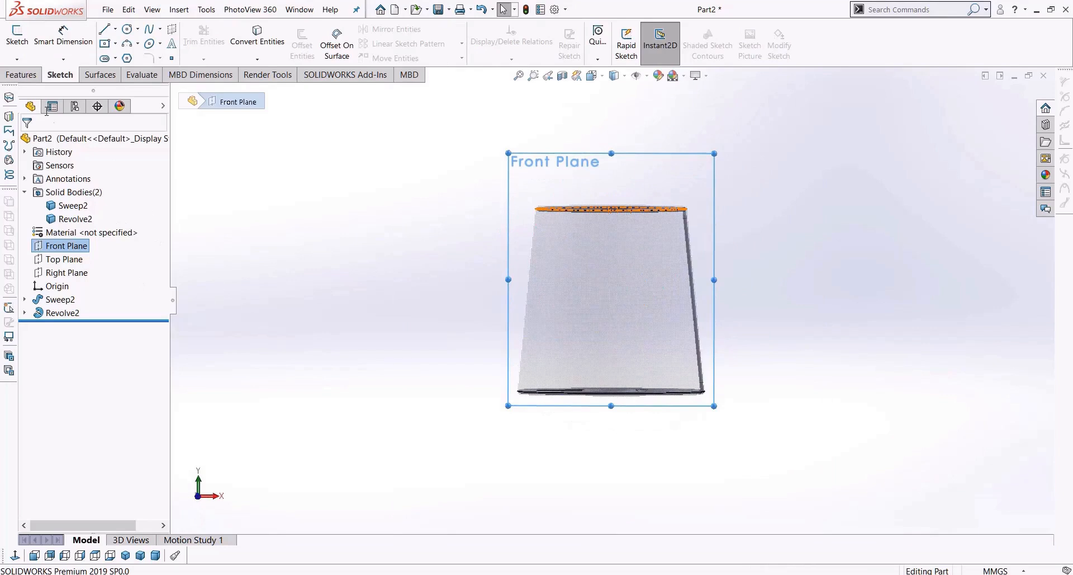
left_click(16, 35)
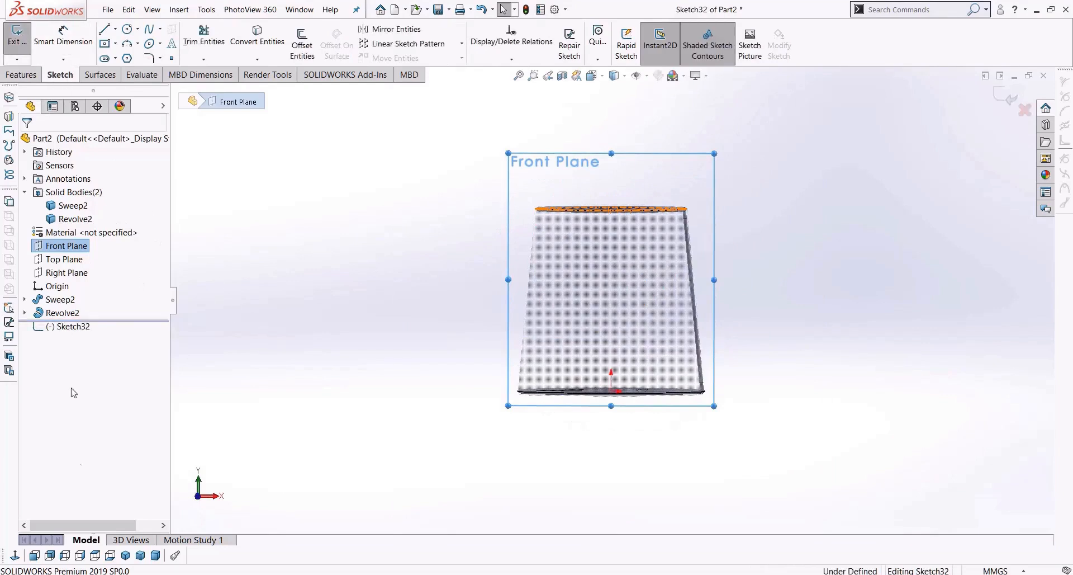
left_click(14, 555)
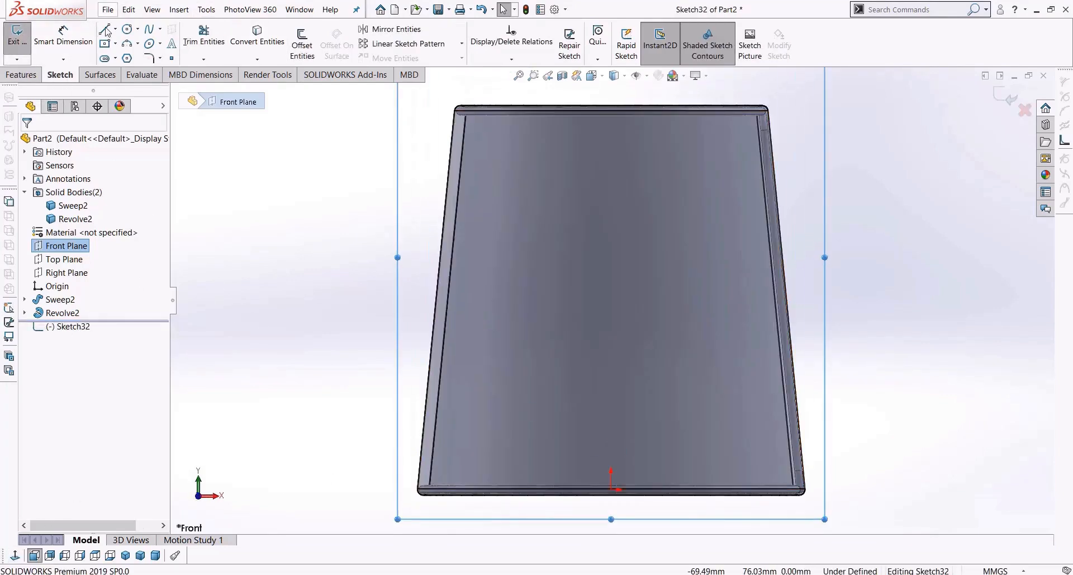
Step: Sketch a horizontal line about 7.9 mm long outward from directly below the origin, near the cover's lower edge
left_click(105, 29)
scroll(615, 419, "down", 2)
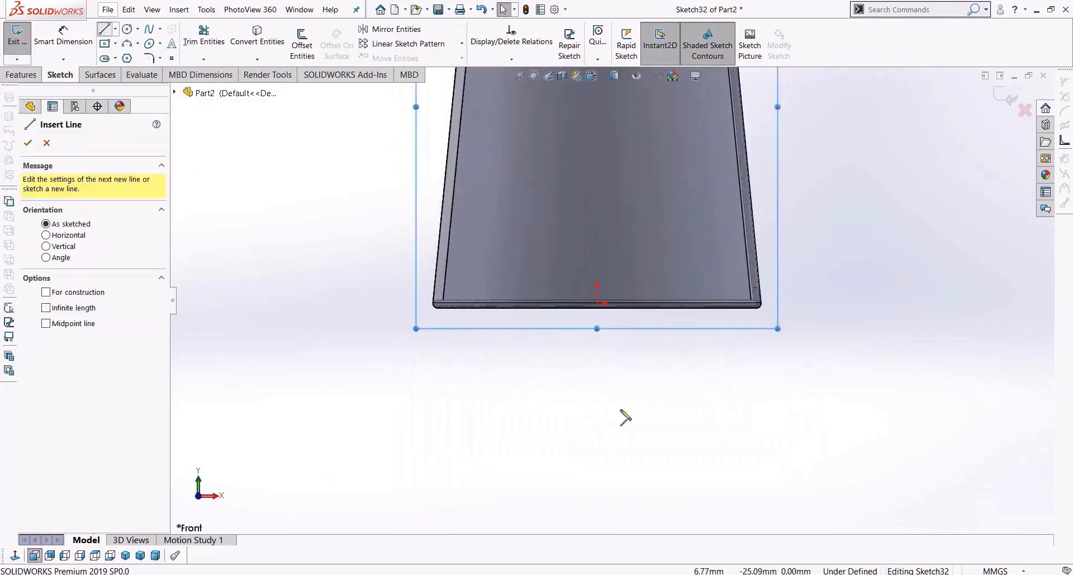
scroll(607, 362, "down", 2)
scroll(607, 362, "down", 3)
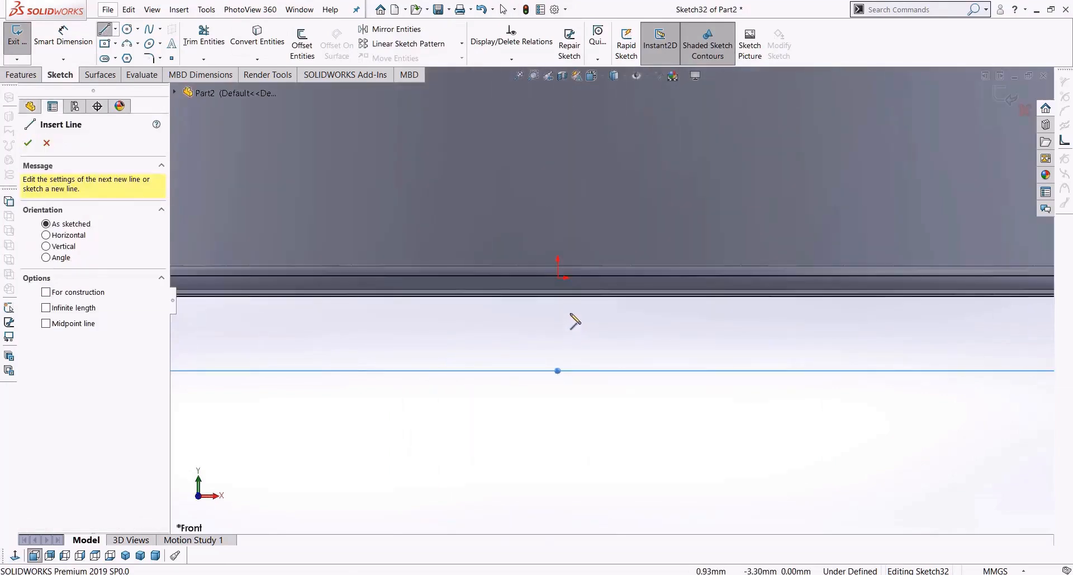
scroll(571, 303, "down", 3)
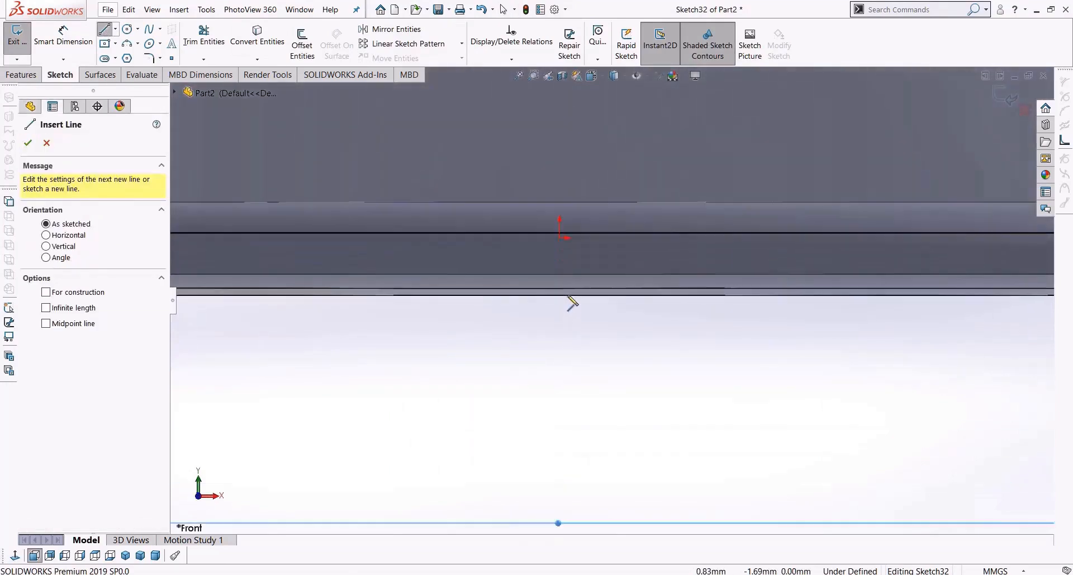
left_click(561, 275)
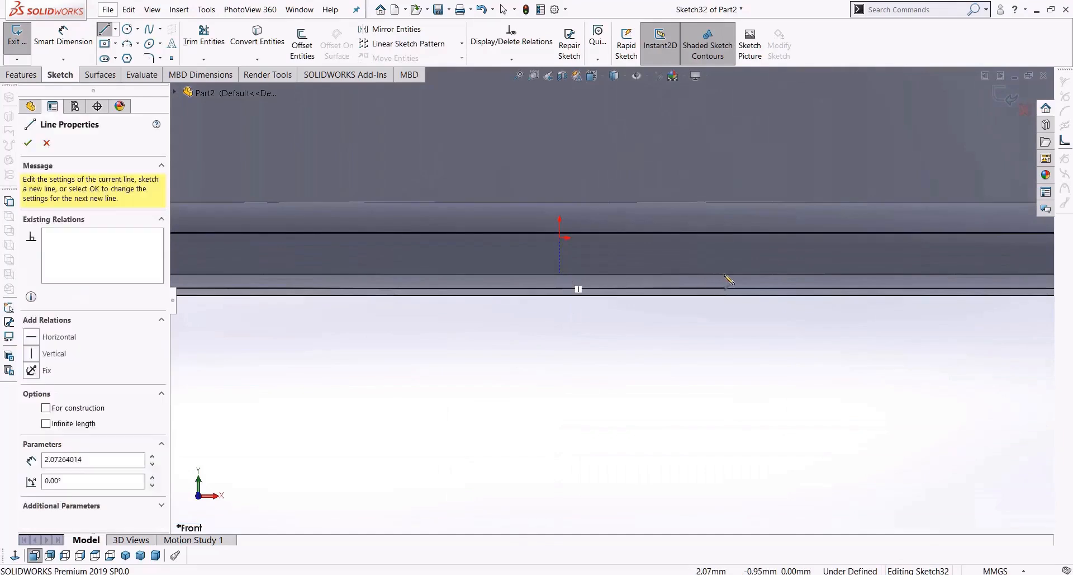
scroll(620, 302, "up", 2)
left_click(748, 286)
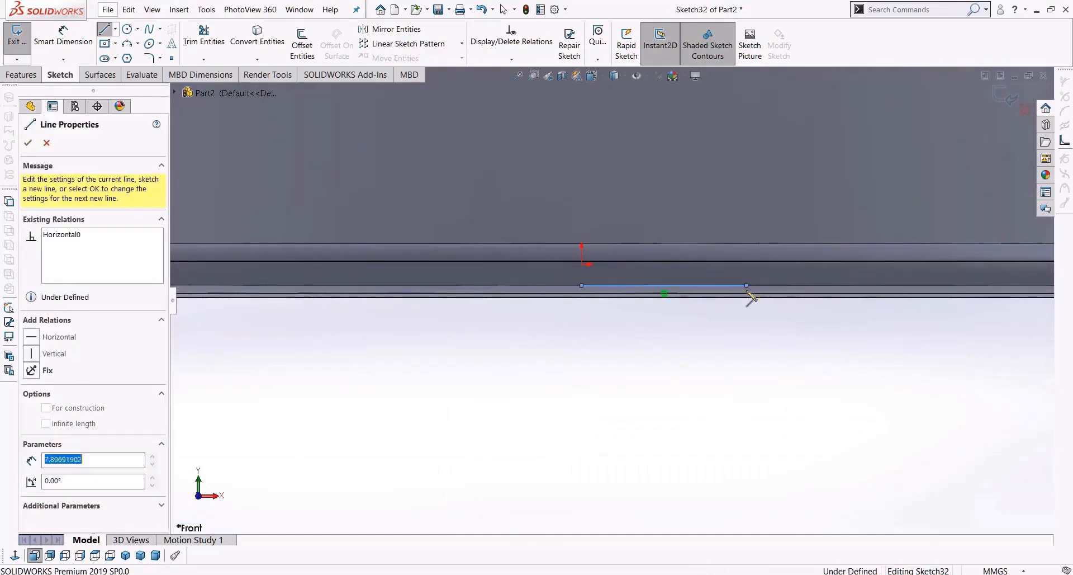
Step: Add a slanted line from the horizontal line's outer end down to about X 14.66 mm, Y -10.85 mm
scroll(750, 297, "up", 3)
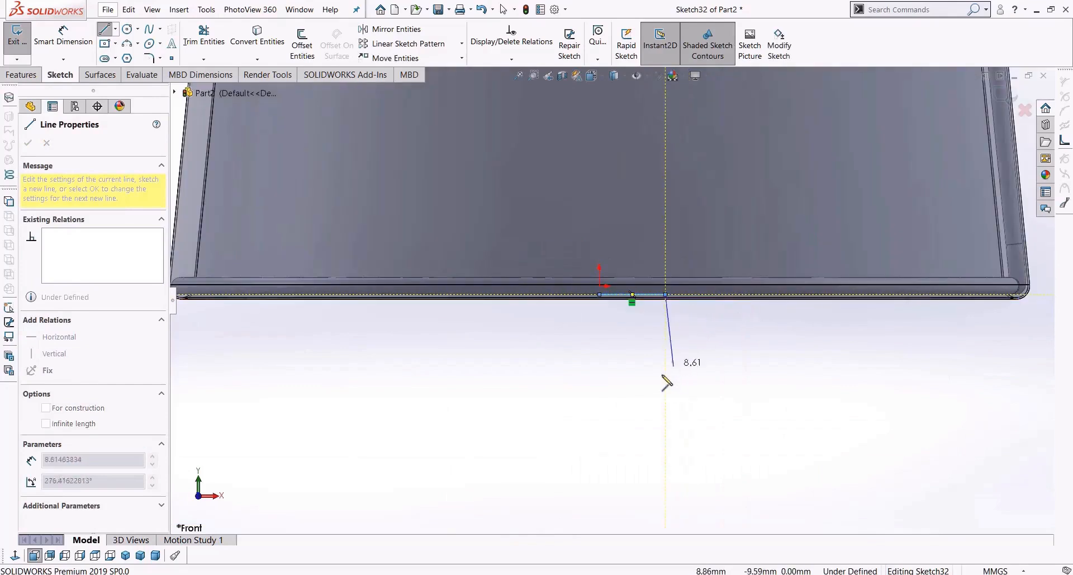
left_click(670, 365)
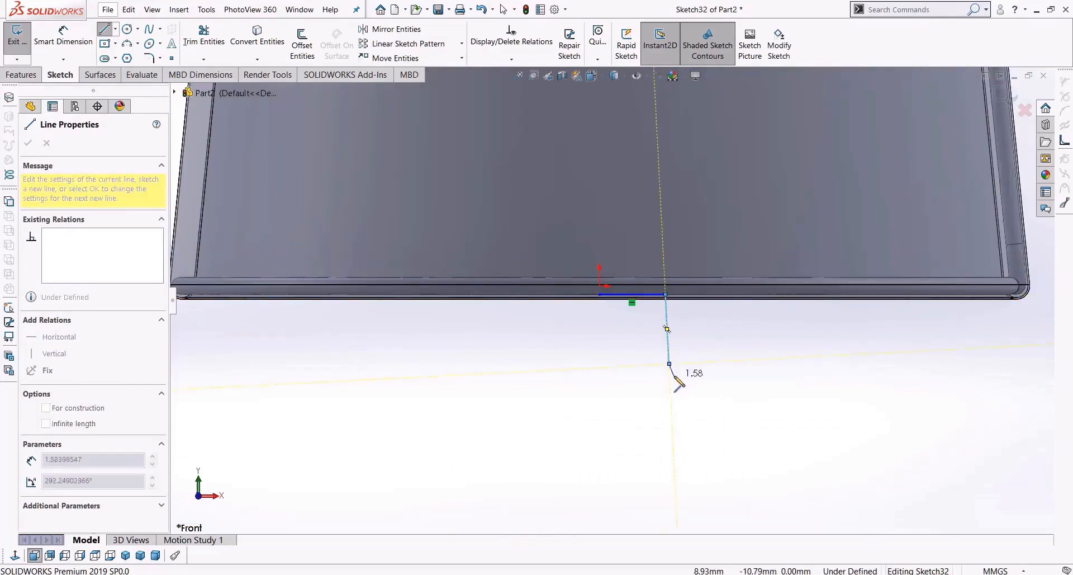
key("Escape")
left_click_drag(725, 383, 722, 378)
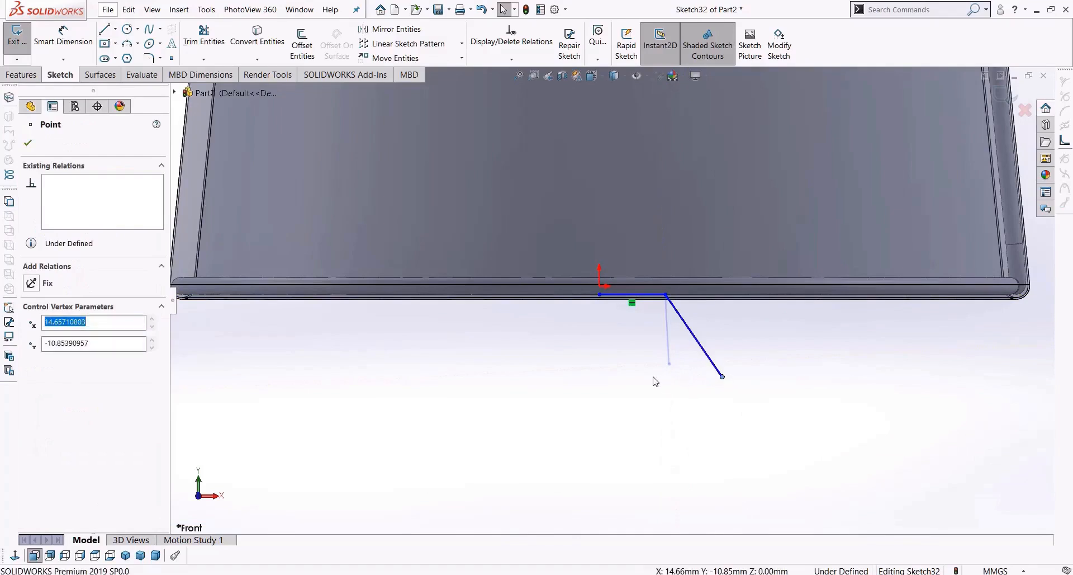
Step: Sketch a vertical centerline through the origin, starting inside the cover and extending well below the slanted line
scroll(654, 378, "up", 4)
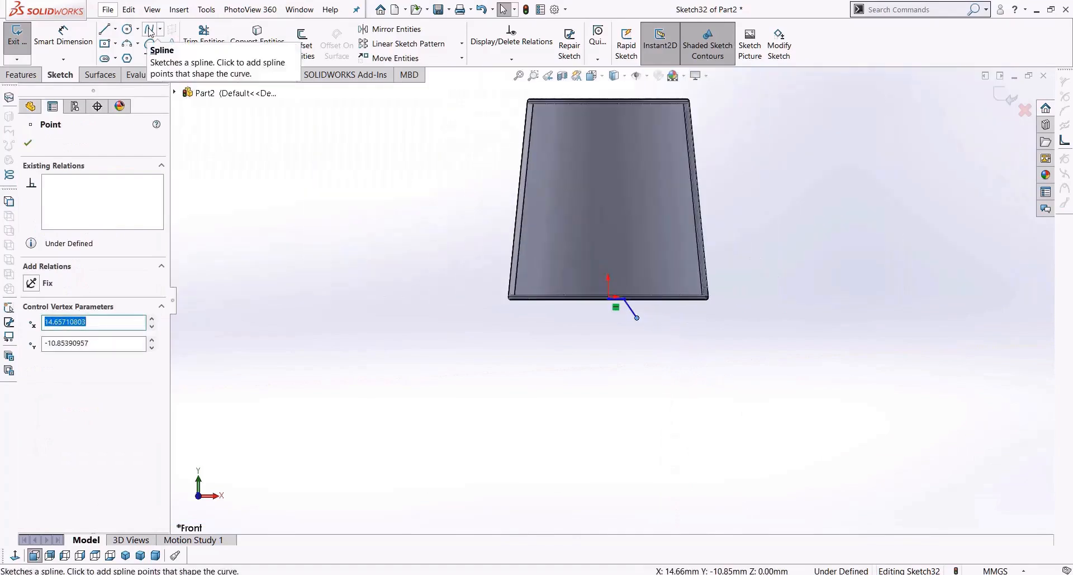
left_click(114, 28)
left_click(133, 57)
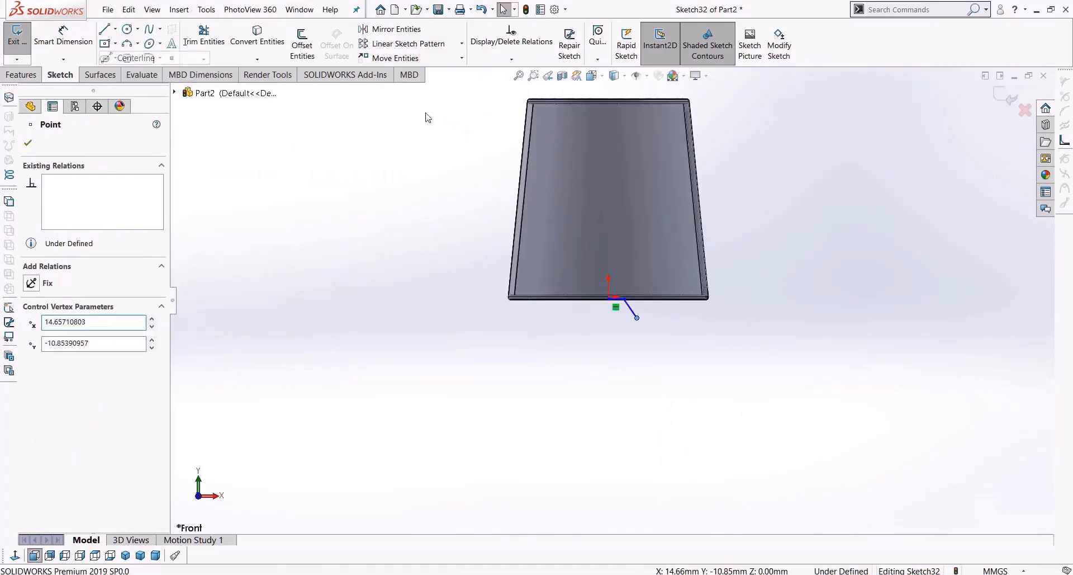
left_click(608, 155)
left_click(608, 496)
key("Escape")
Step: Sketch a bulging spline from the slanted line's lower end through one intermediate point down to about X 45.74 mm, Y -142.84 mm
left_click(148, 29)
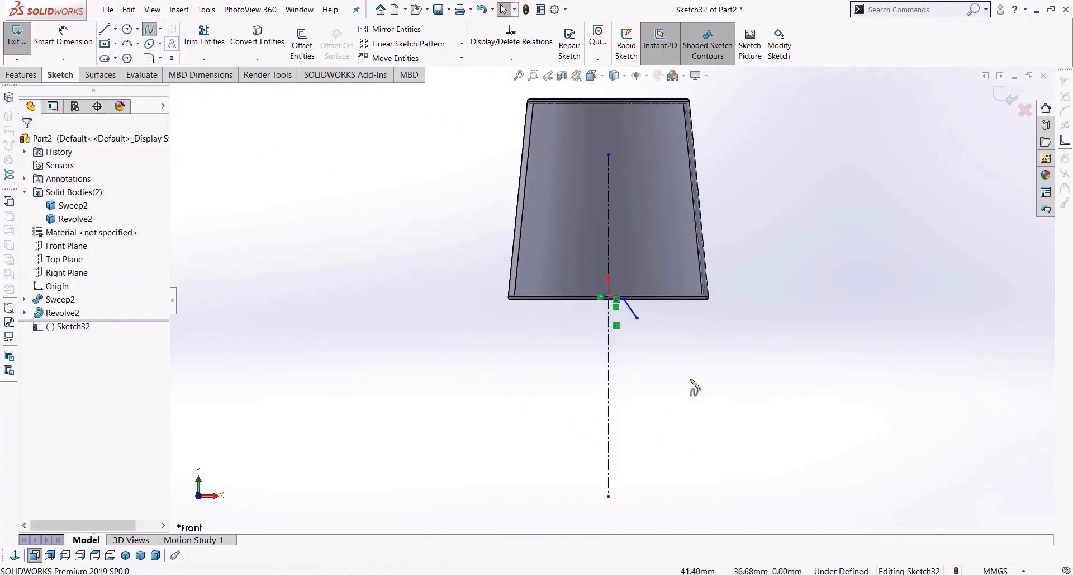
left_click(637, 318)
left_click(702, 398)
scroll(714, 496, "up", 2)
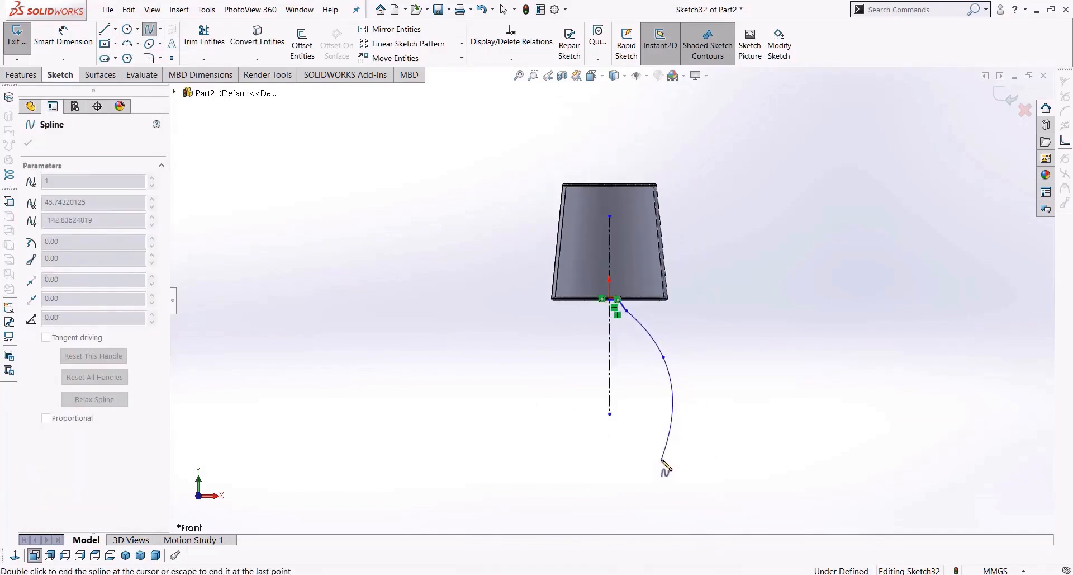
double_click(662, 460)
Step: Extend the centerline's lower end downward and make it horizontal with the spline's lower end
left_click_drag(610, 414, 614, 467)
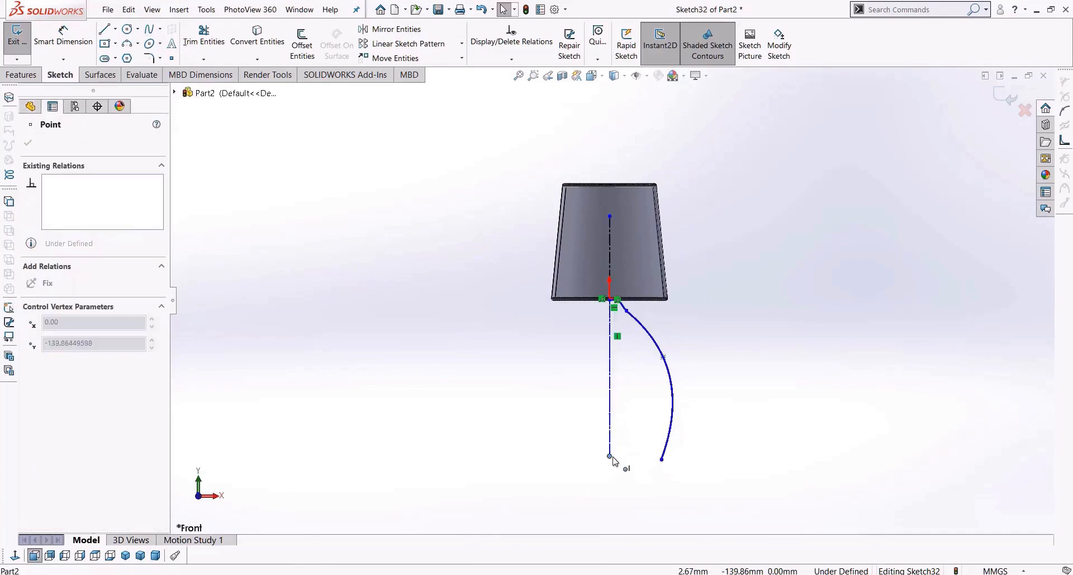
left_click(662, 459)
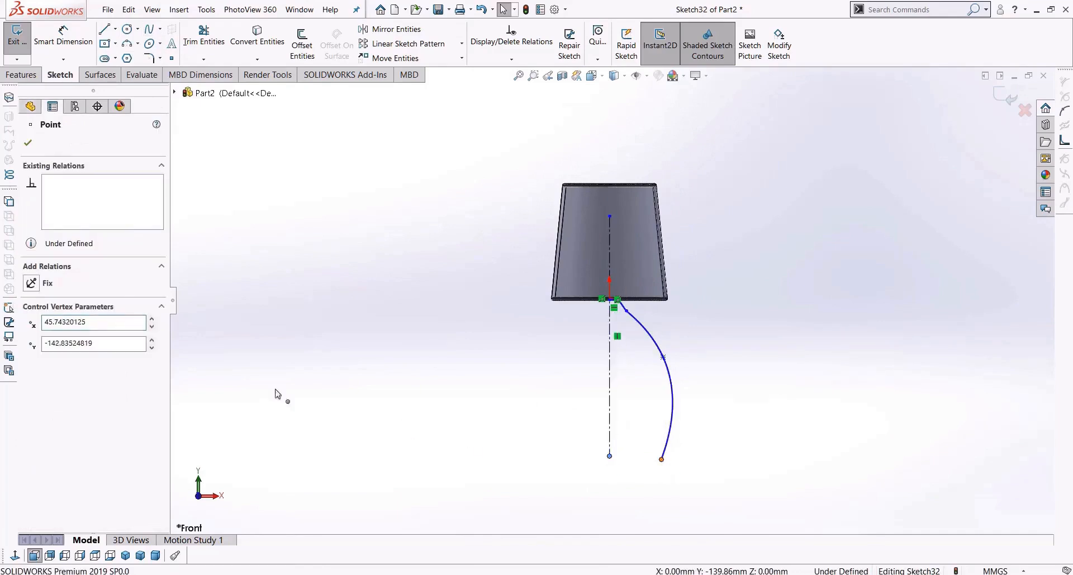
left_click(31, 342)
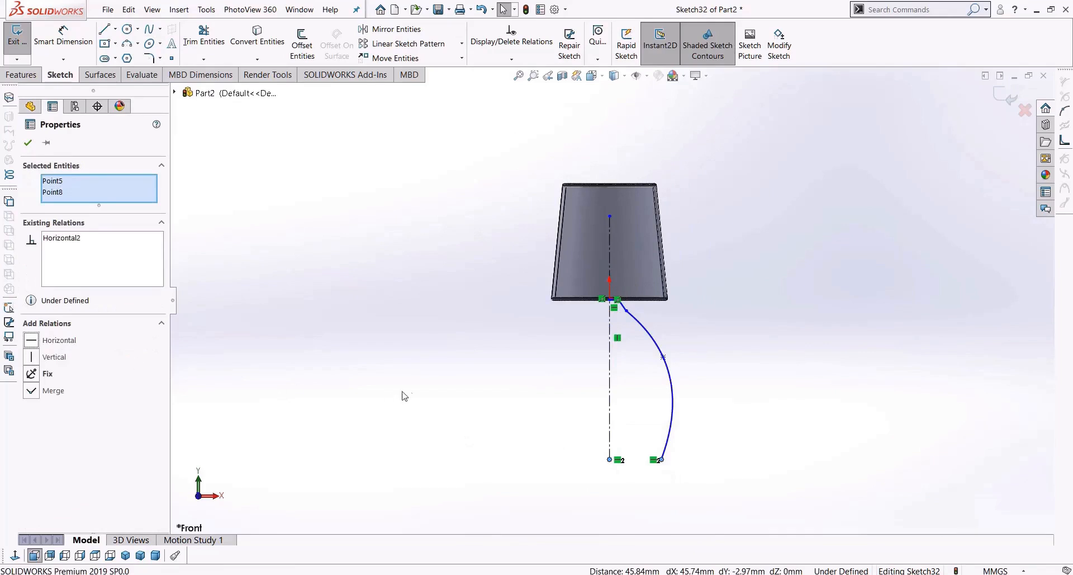
left_click(425, 393)
Step: Draw a horizontal line from the spline's lower end to the centerline's lower end
left_click(106, 29)
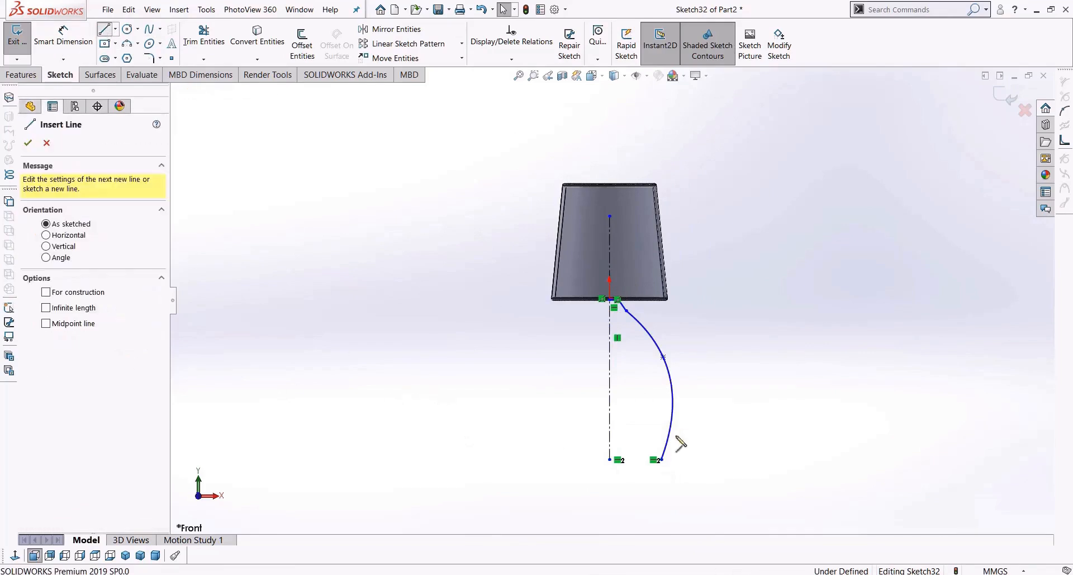
left_click(661, 459)
left_click(609, 459)
key("Escape")
Step: Move the outer end of the profile's upper horizontal line to about X 19.10 mm, Y -4.31 mm
scroll(625, 315, "down", 5)
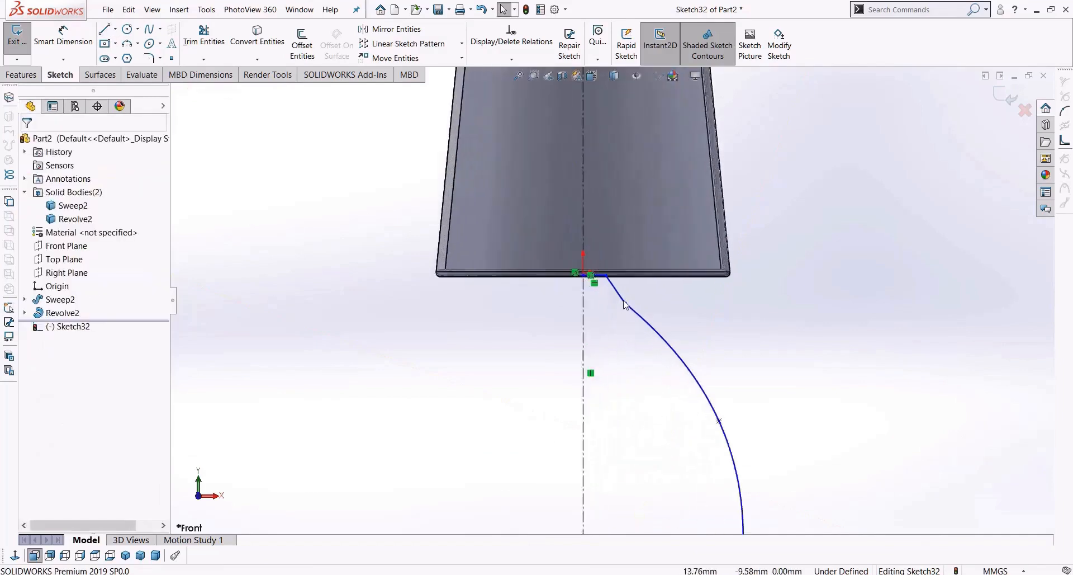
scroll(625, 304, "down", 3)
left_click_drag(591, 258, 647, 274)
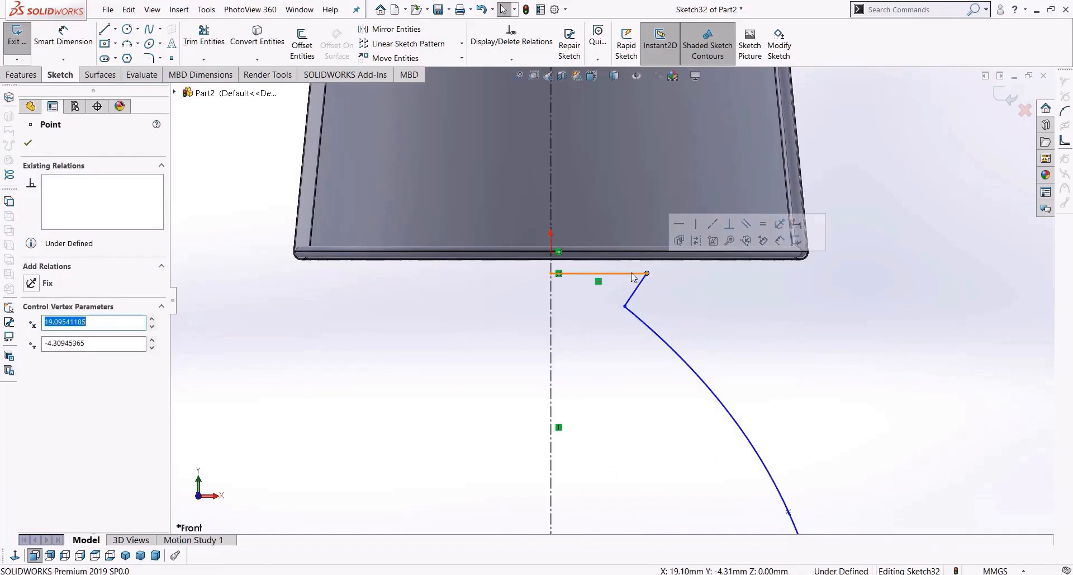
Step: Try to relate the upper horizontal line and its outer end to the wire frame's lower silhouette edge
scroll(634, 277, "down", 4)
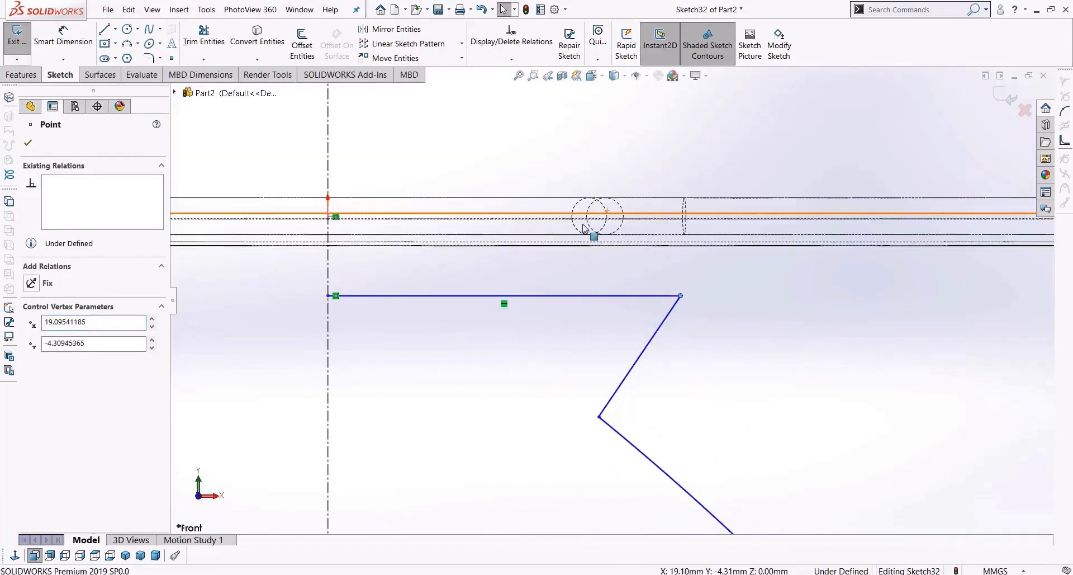
left_click(550, 288)
left_click(552, 295)
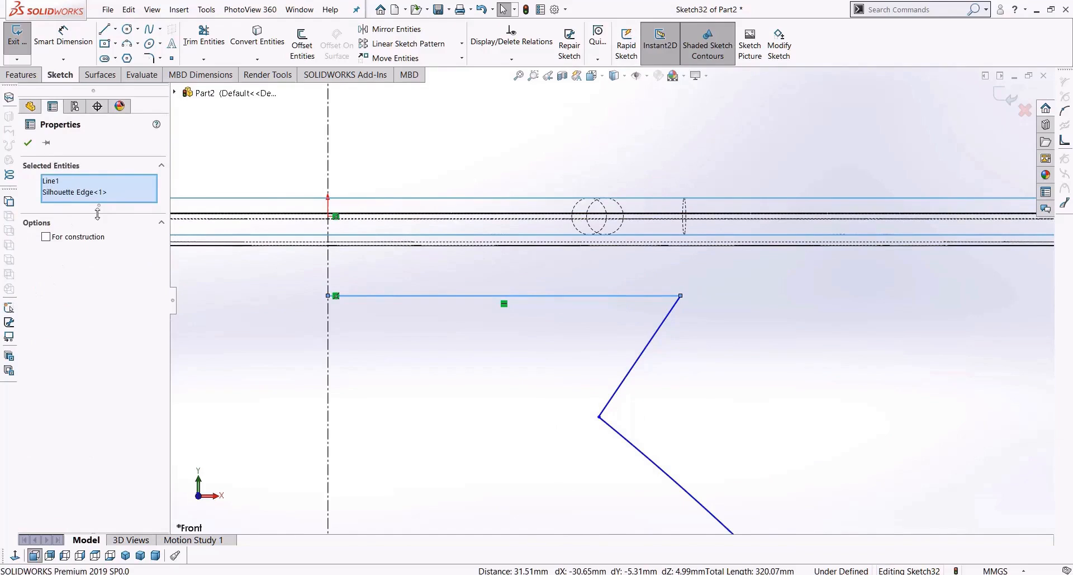
left_click(602, 367)
left_click(681, 295)
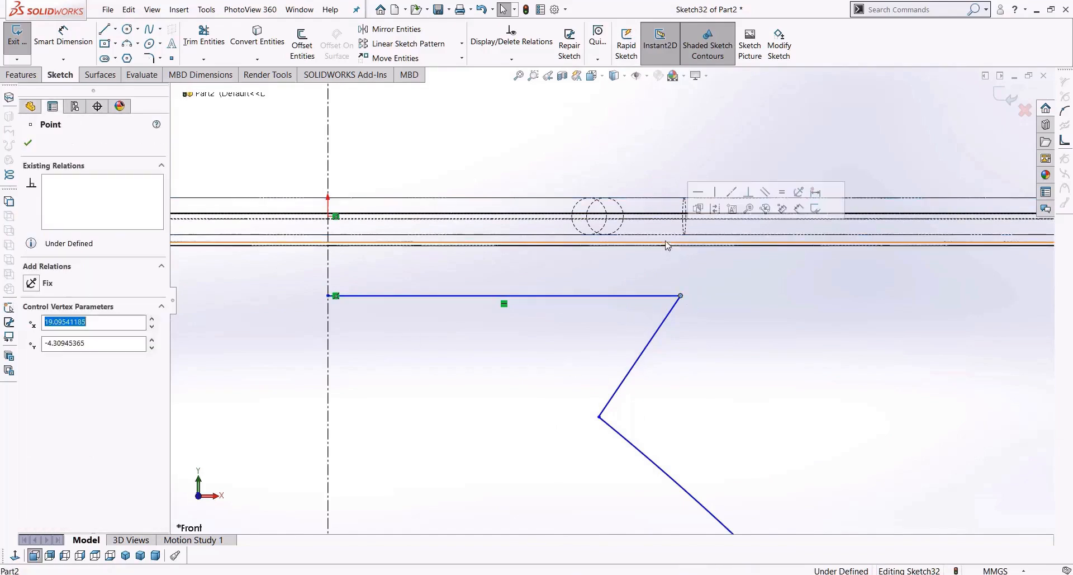
left_click(667, 241)
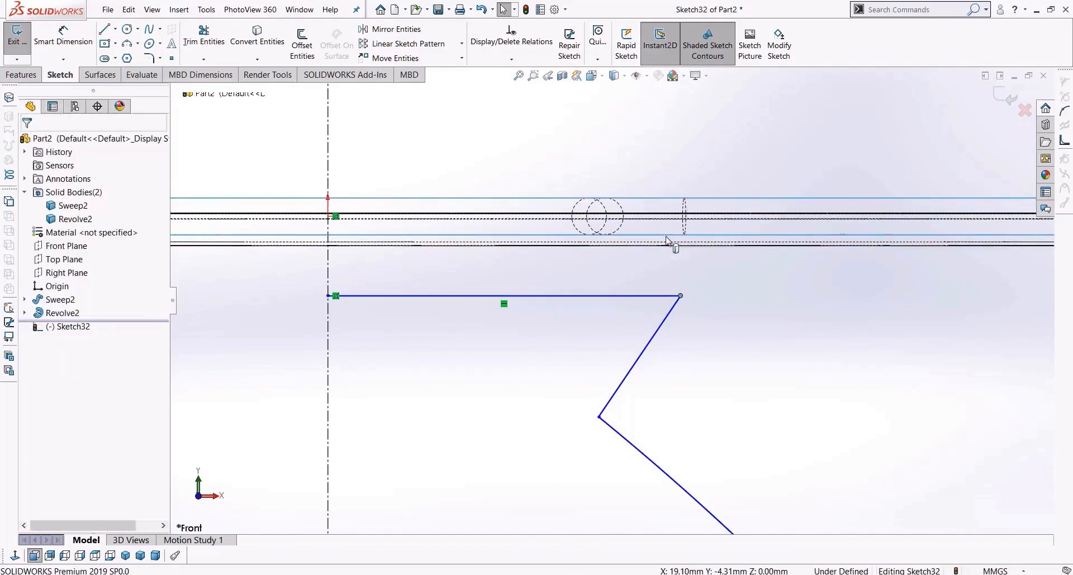
Step: Move the upper line's outer end onto the wire frame's lower edge at about X 18.89 mm, Y -1.00 mm
left_click_drag(681, 295, 677, 236)
scroll(732, 302, "up", 6)
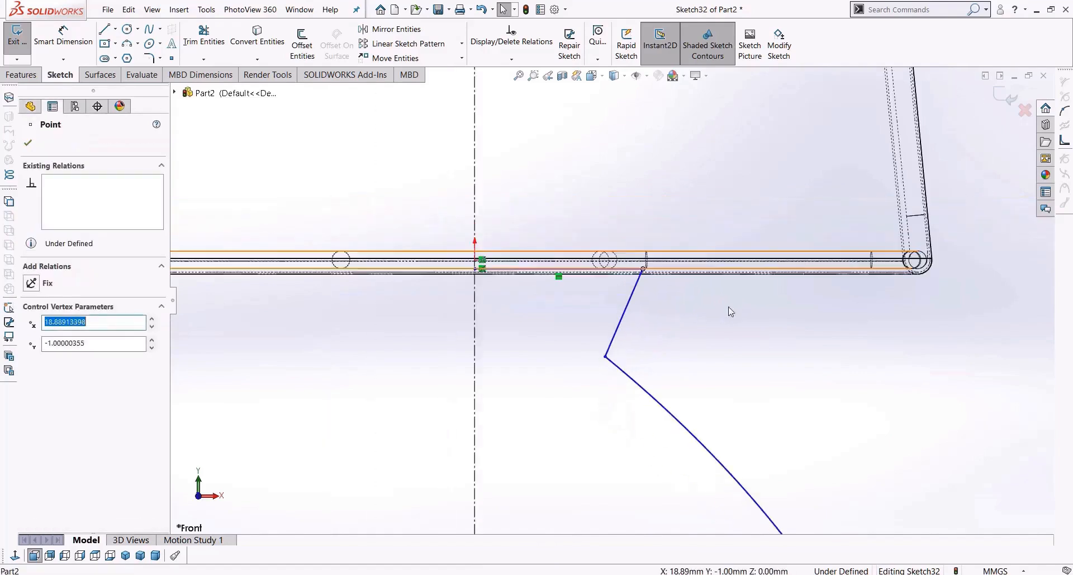
scroll(668, 302, "down", 4)
scroll(601, 313, "up", 4)
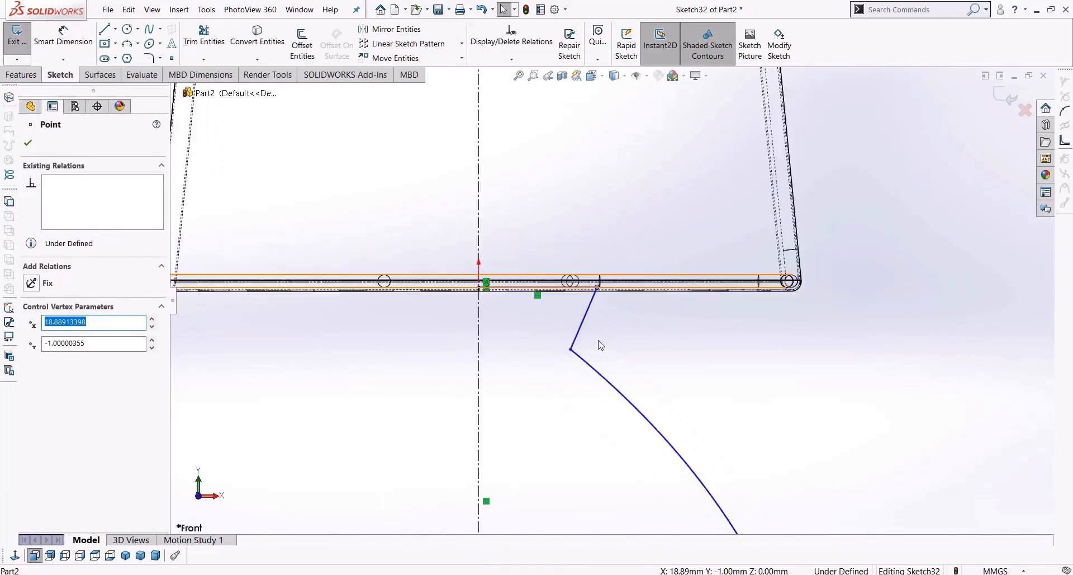
Step: Widen the neck by moving the upper line's outer end outward and the slanted line's lower end to about X 20.31 mm, Y -15.02 mm
left_click_drag(599, 290, 644, 293)
left_click_drag(578, 341, 608, 363)
scroll(590, 412, "up", 5)
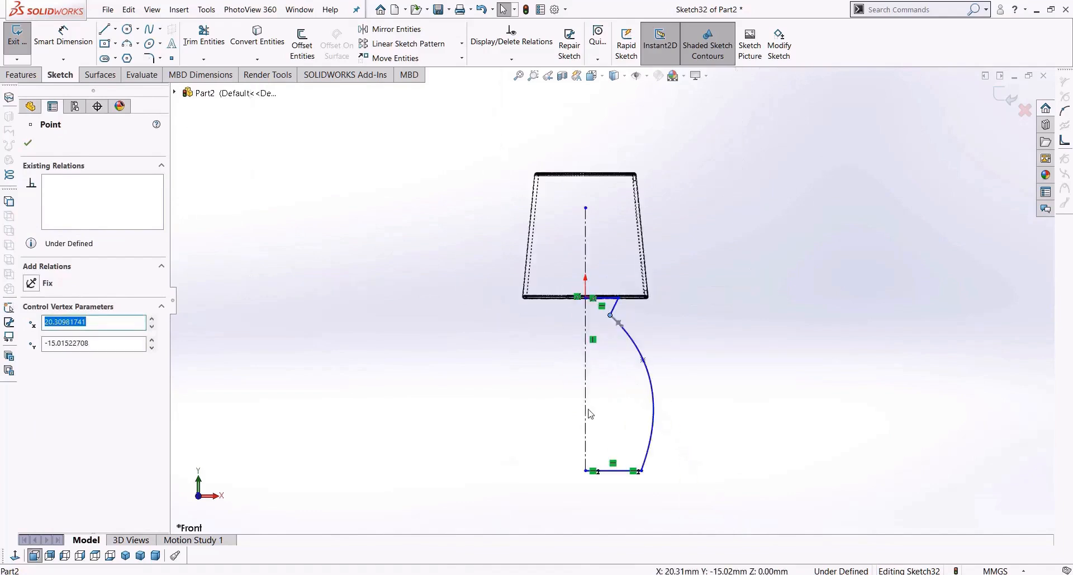
Step: Close the profile with a vertical line about 141.8 mm long along the centerline between the two horizontal lines
scroll(590, 414, "down", 3)
left_click(104, 28)
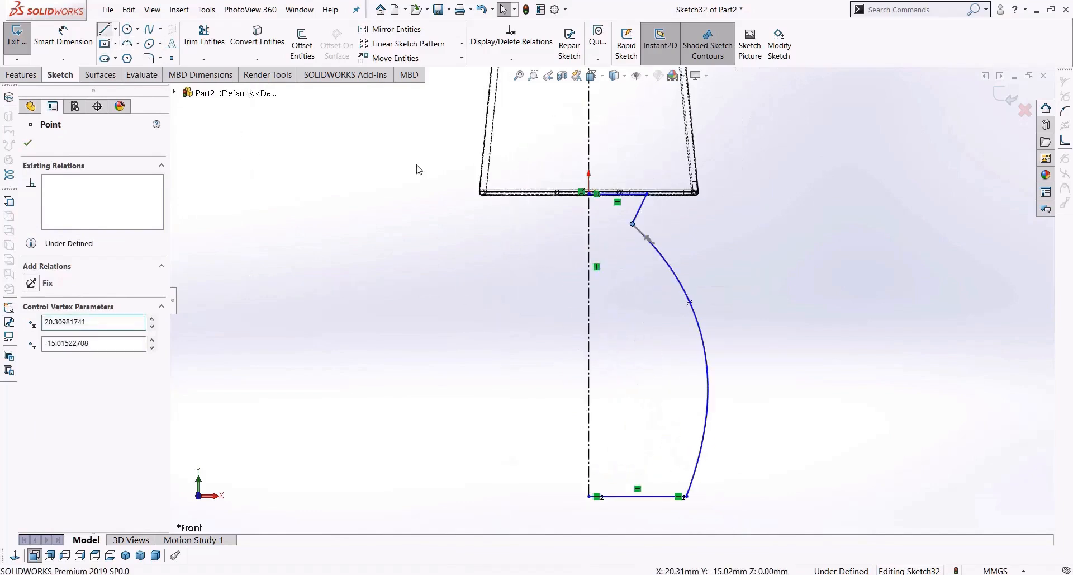
left_click(588, 496)
scroll(628, 347, "up", 4)
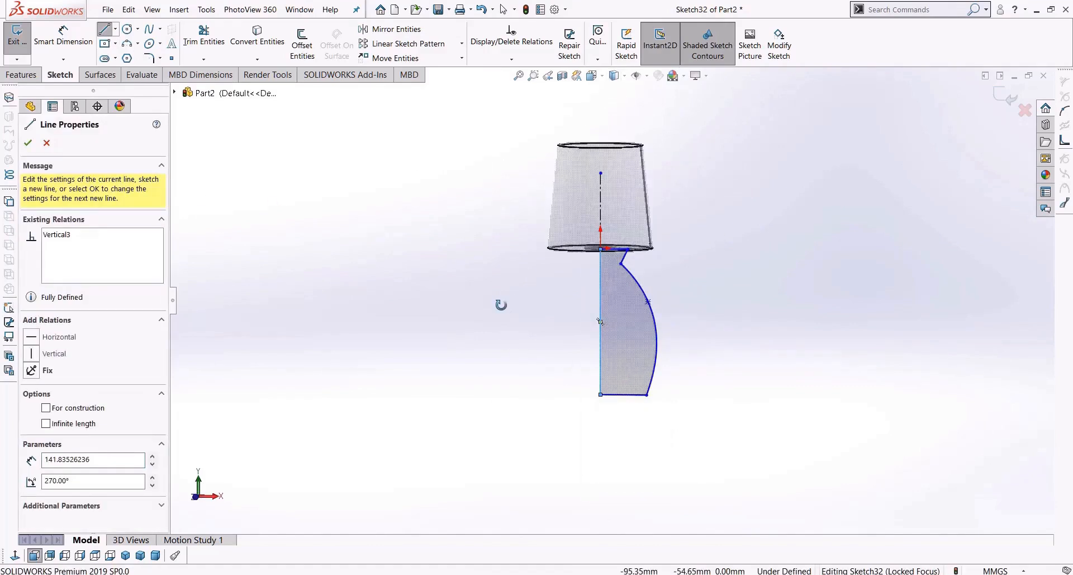
key("Escape")
Step: Revolve the closed profile 360 degrees about its vertical line with Merge result off, and check the separate base body
left_click(22, 75)
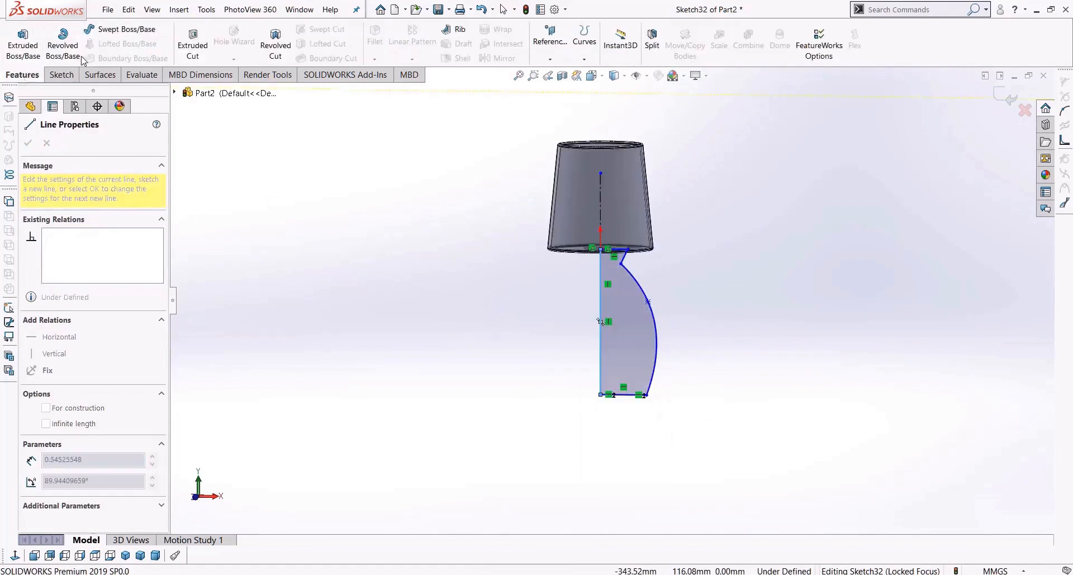
left_click(63, 42)
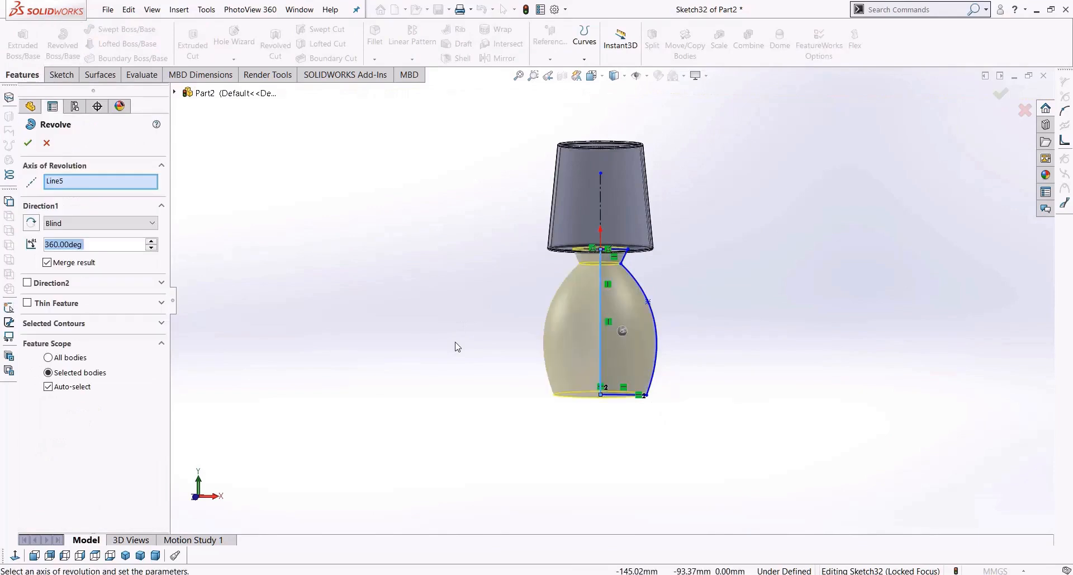
left_click(59, 263)
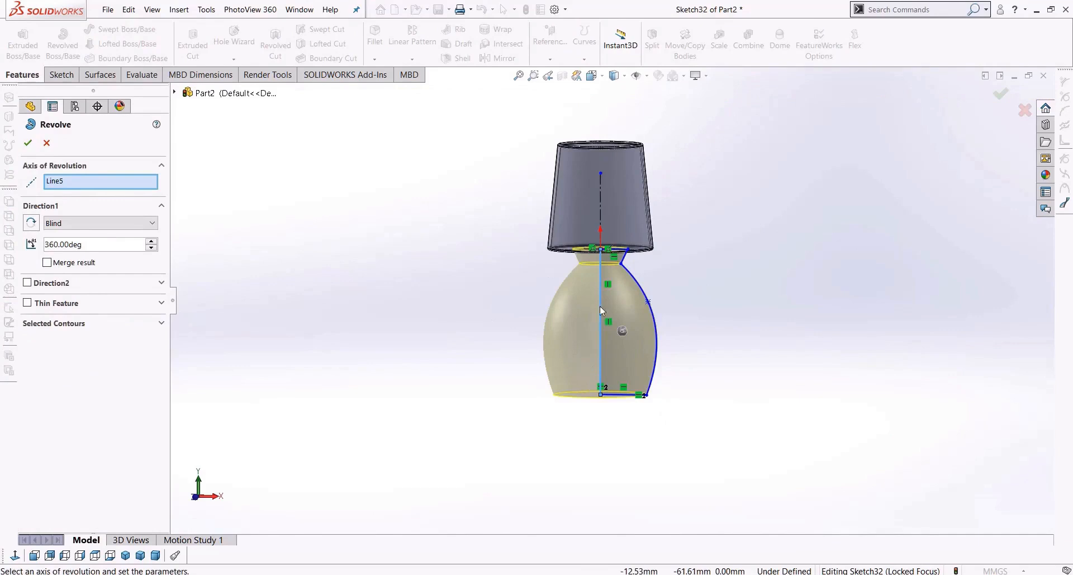
key("Return")
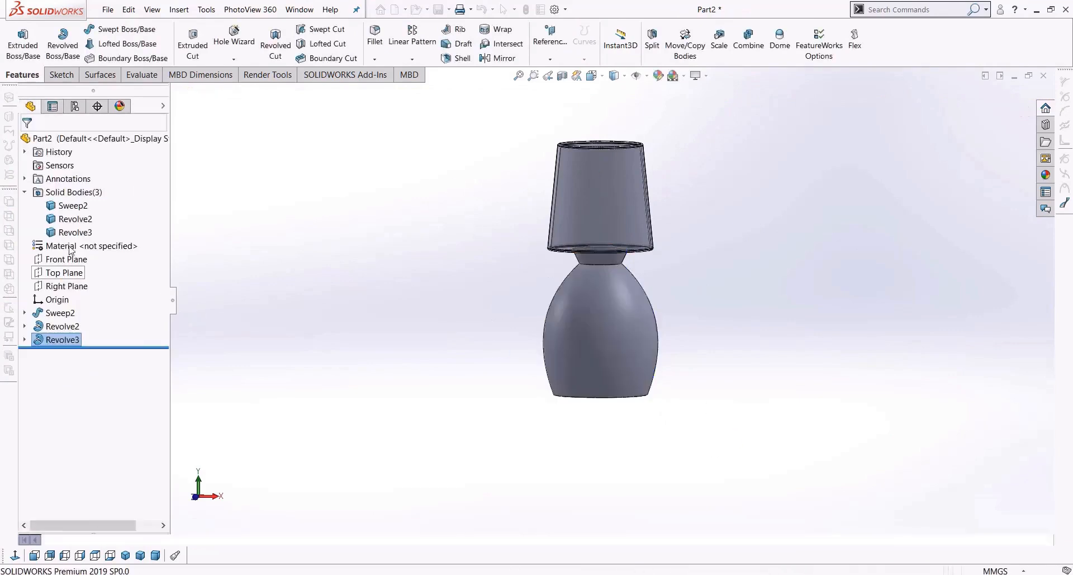
left_click(75, 232)
middle_click_drag(449, 341, 468, 360)
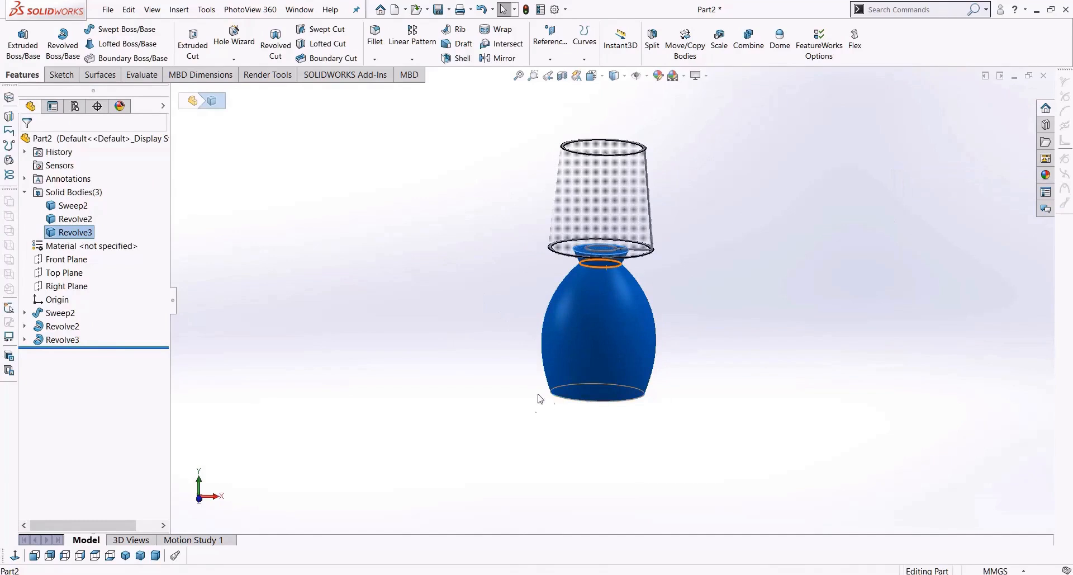
left_click(533, 432)
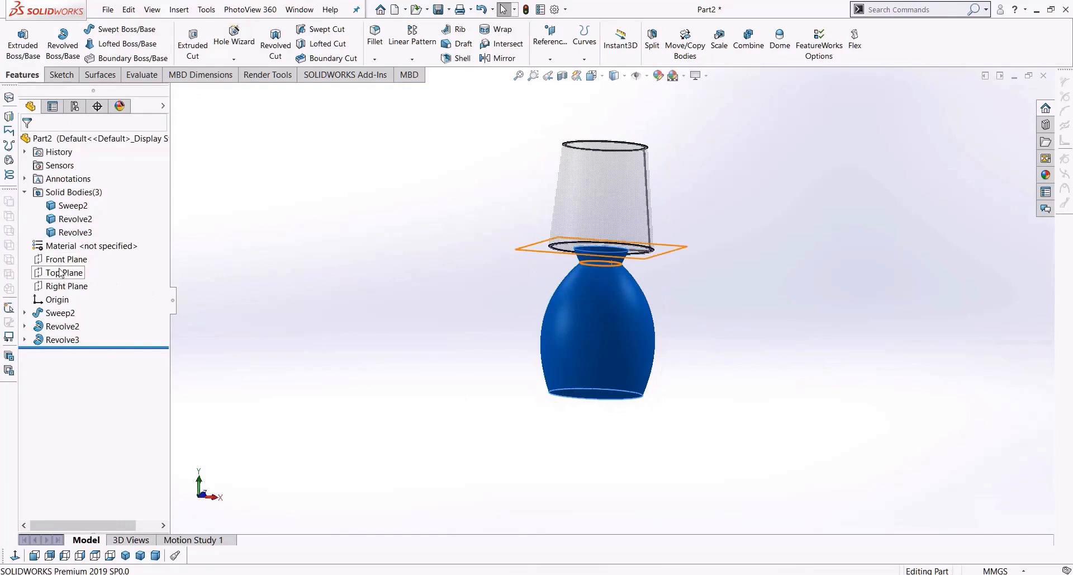
Step: Open a new sketch on the Front Plane and view it face-on
left_click(61, 259)
left_click(15, 556)
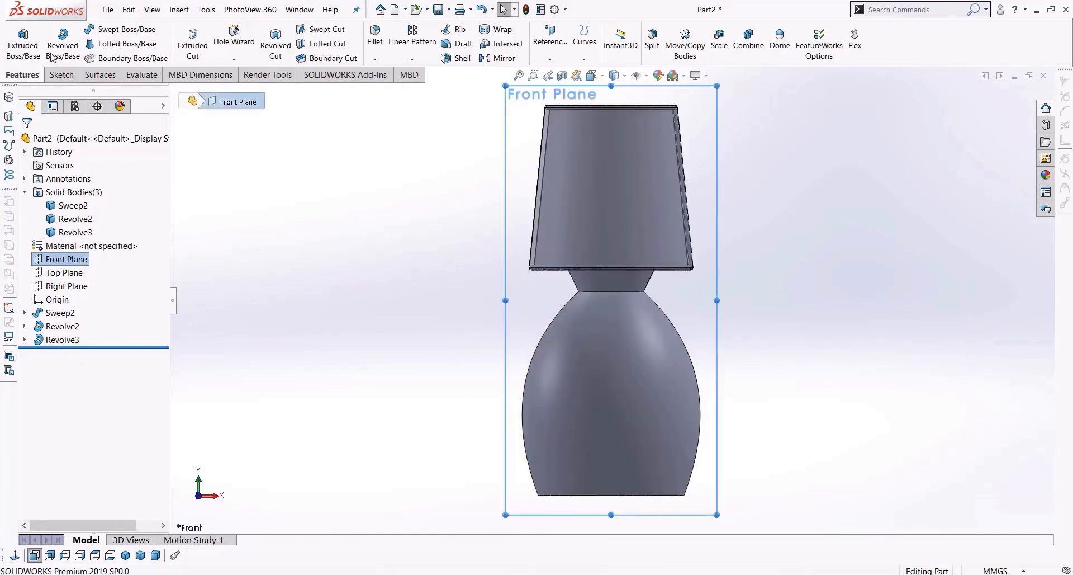
left_click(60, 74)
left_click(17, 39)
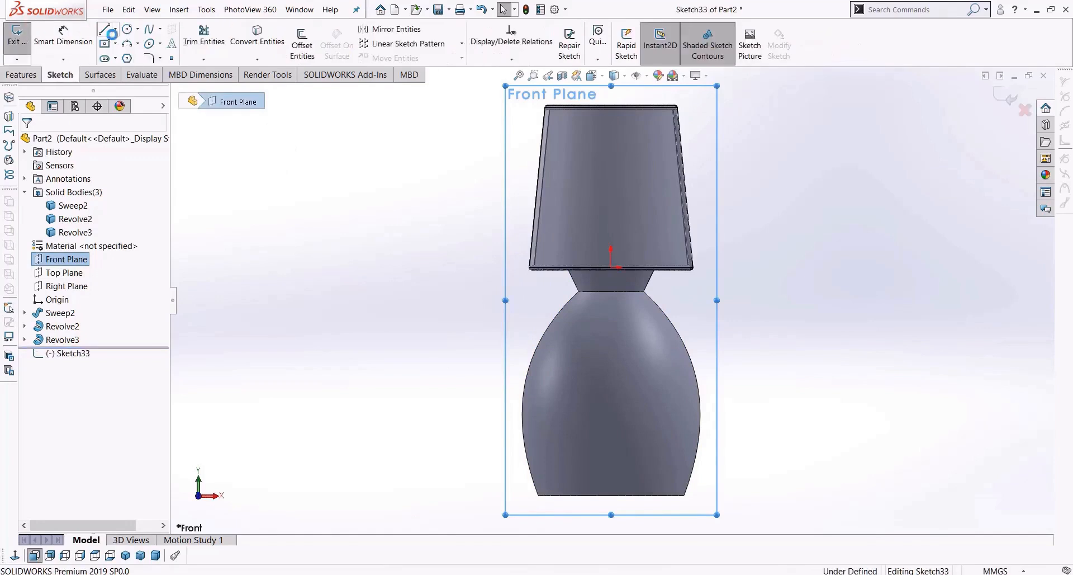
Step: Sketch a vertical centerline up from the base's bottom and snap its upper end to the midpoint of the base's top edge
left_click(115, 28)
left_click(192, 58)
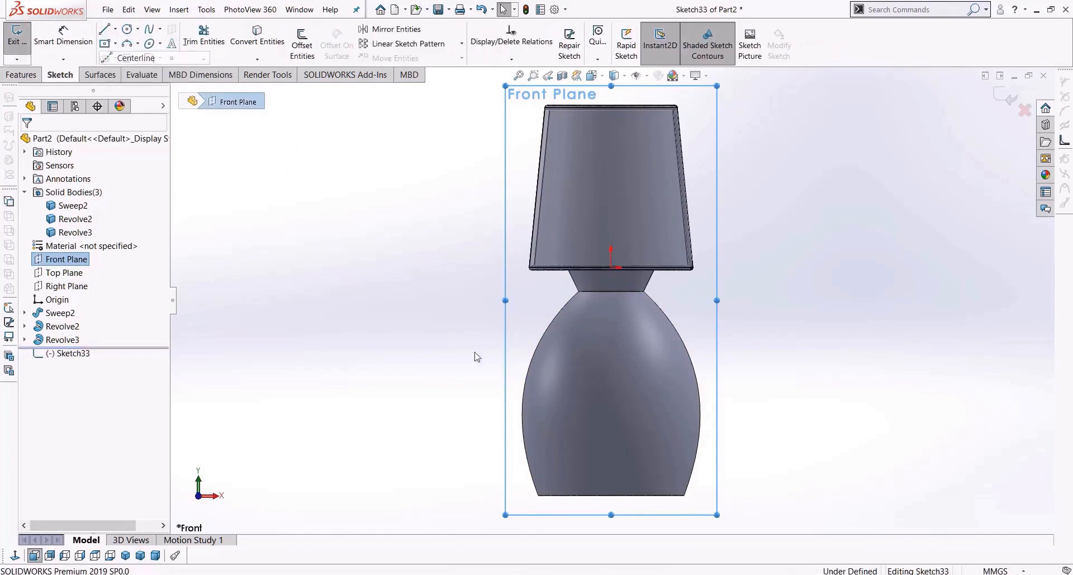
left_click(611, 496)
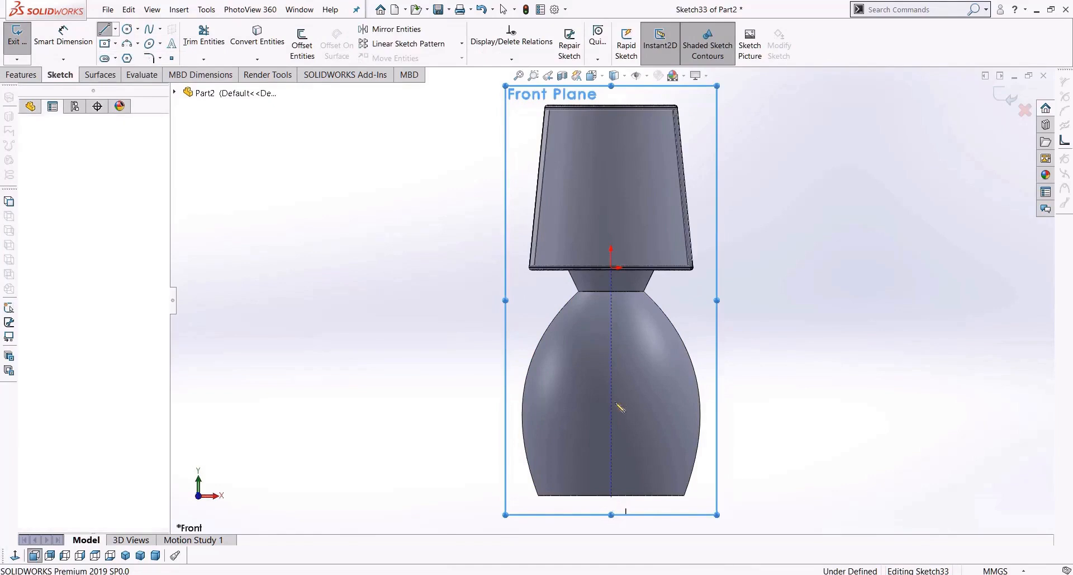
left_click(611, 374)
key("Escape")
left_click_drag(611, 374, 618, 267)
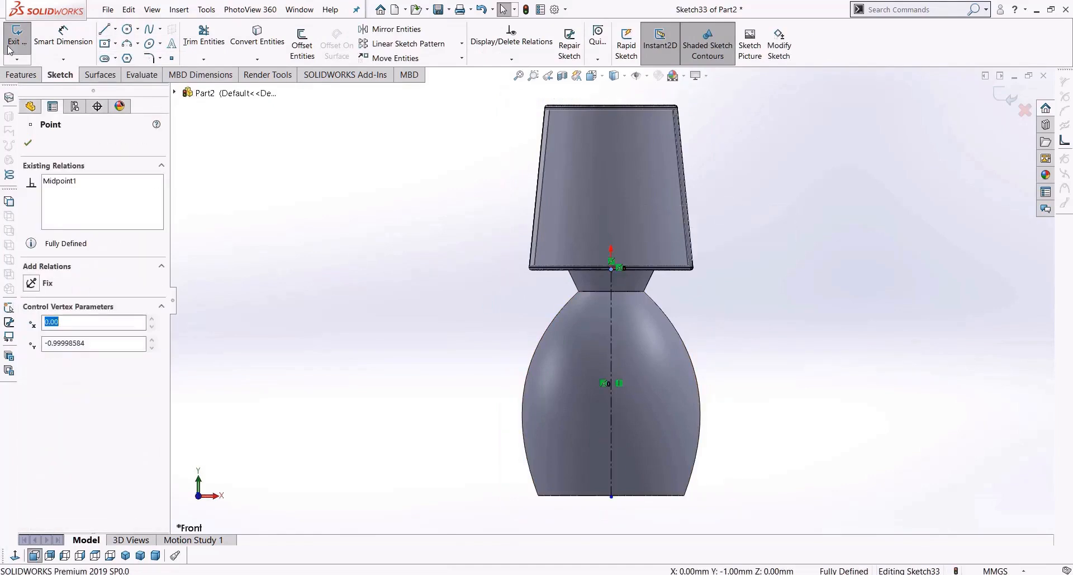
Step: Snap the centerline's lower end to the midpoint of the base's bottom edge
scroll(666, 428, "down", 5)
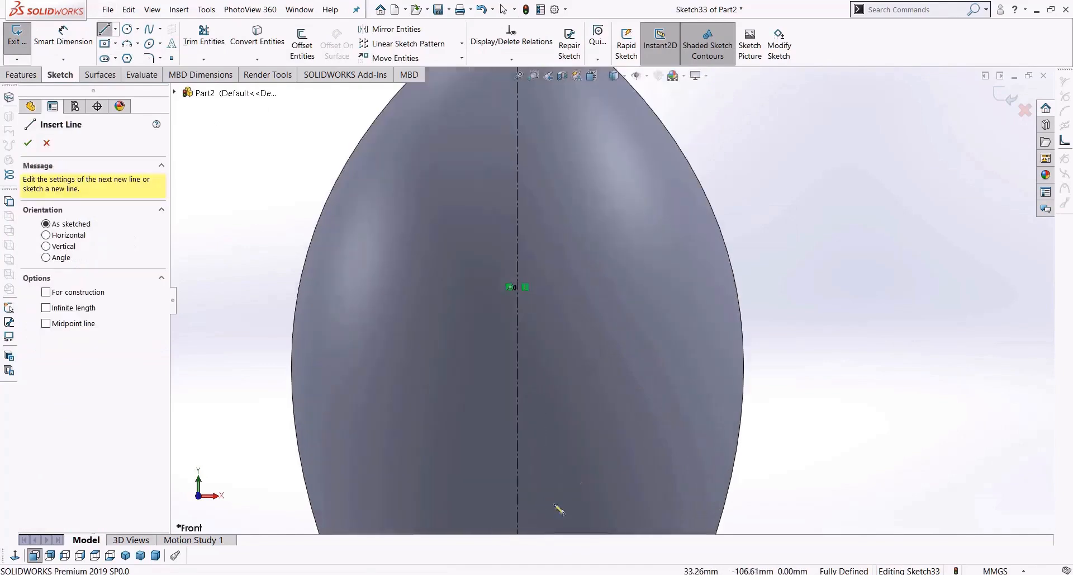
scroll(559, 508, "up", 4)
scroll(549, 510, "down", 5)
scroll(638, 186, "up", 3)
scroll(621, 175, "down", 3)
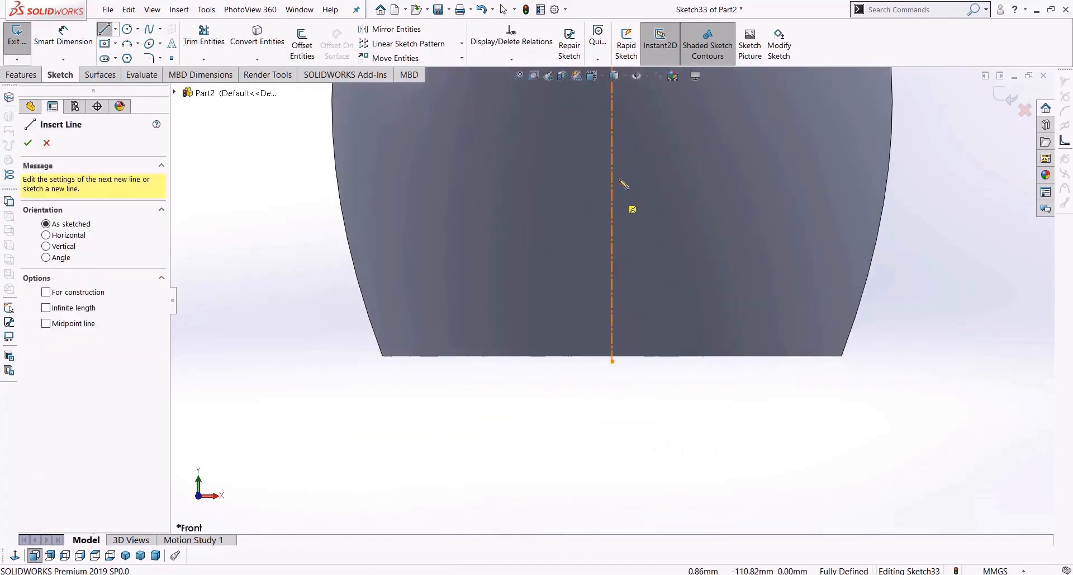
key("Escape")
left_click(613, 362)
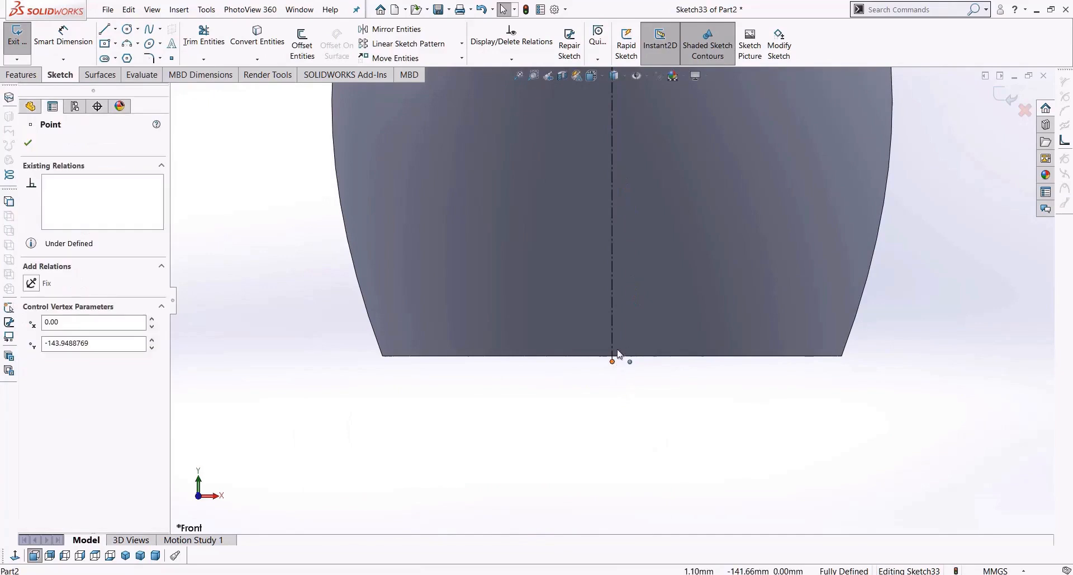
scroll(611, 300, "up", 4)
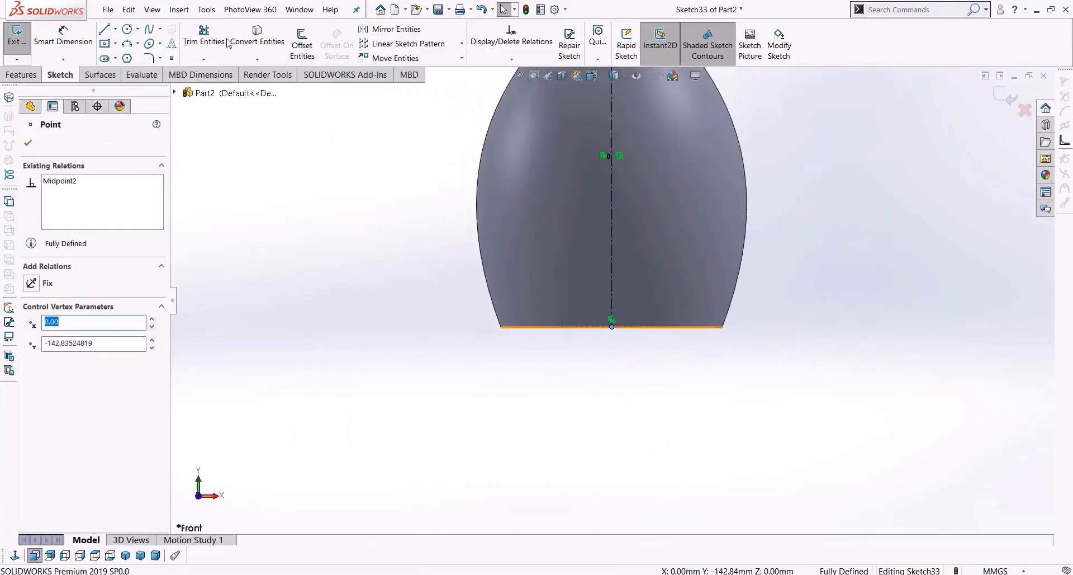
Step: Sketch a closed downward-pointing triangle across the centerline inside the base, with a horizontal upper edge and slanted sides about 14 mm and 13.5 mm long
left_click(104, 29)
scroll(576, 295, "down", 4)
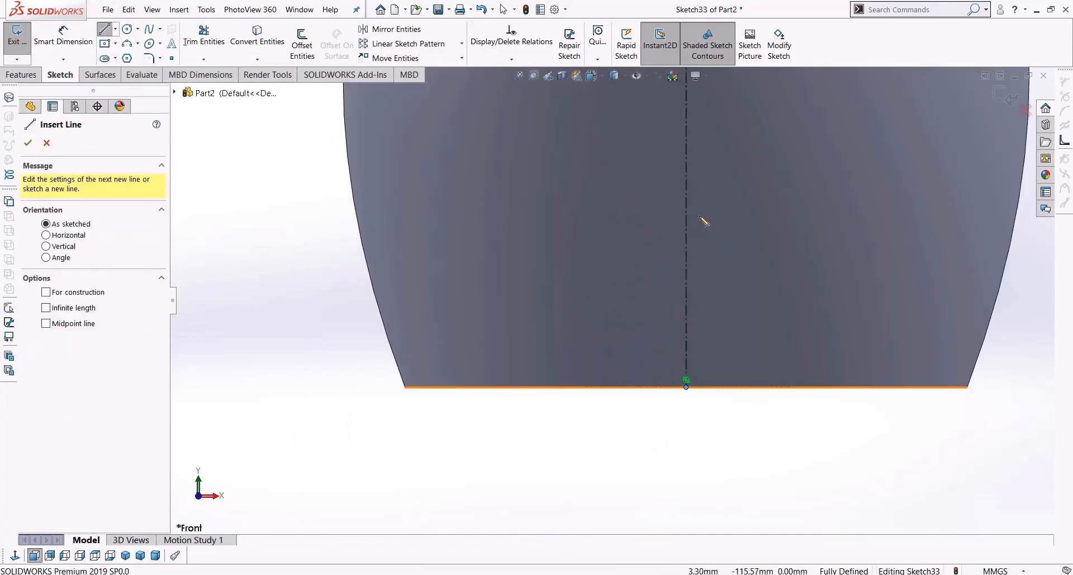
scroll(705, 218, "up", 2)
scroll(649, 229, "down", 2)
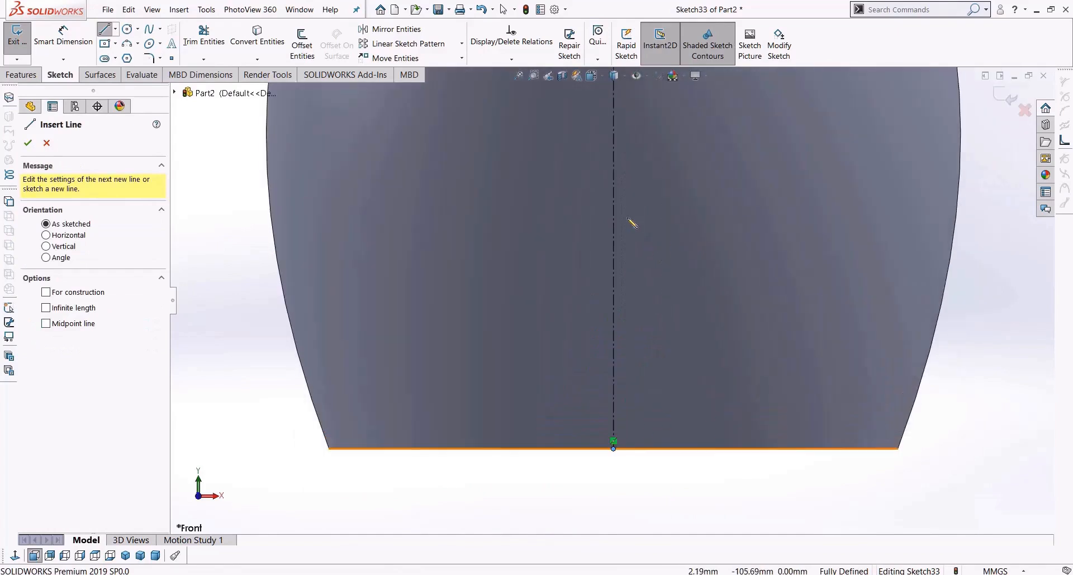
left_click(627, 219)
left_click(583, 288)
left_click(531, 218)
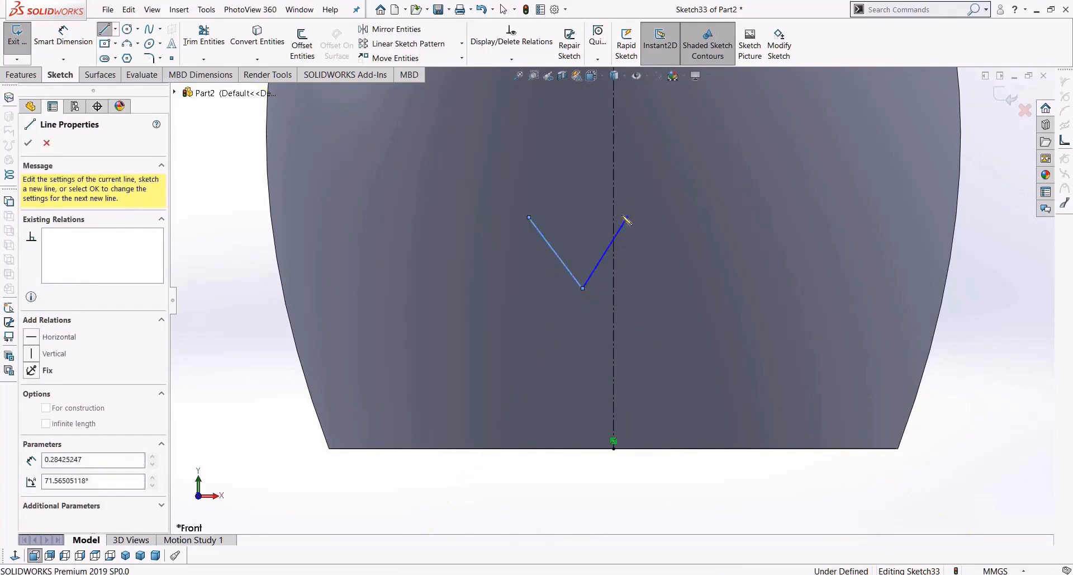
left_click(628, 217)
scroll(587, 289, "down", 2)
key("Escape")
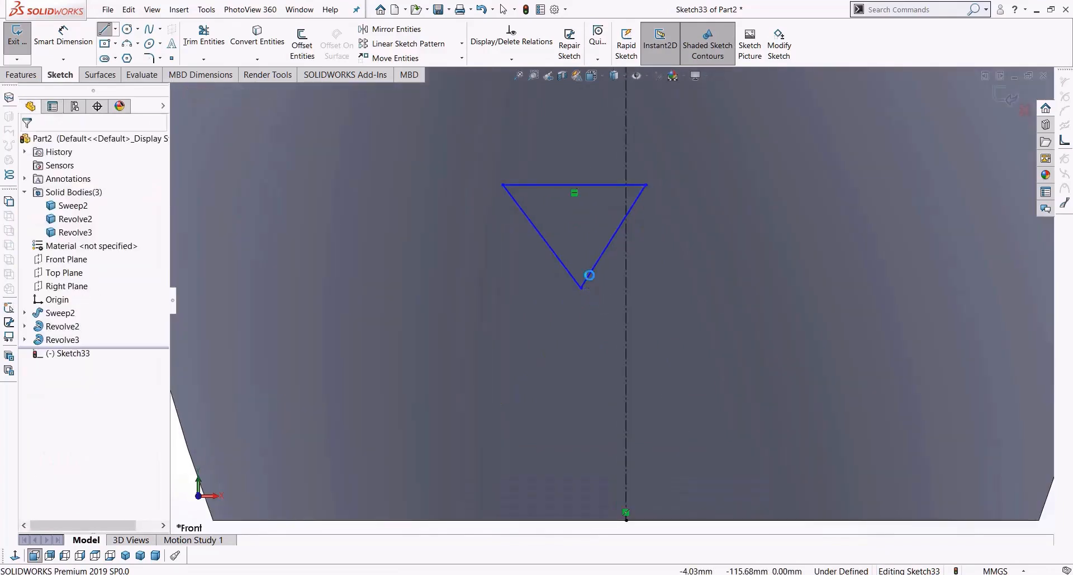
Step: Make the triangle's two slanted sides perpendicular to each other
left_click(580, 282)
left_click(574, 278, "ctrl")
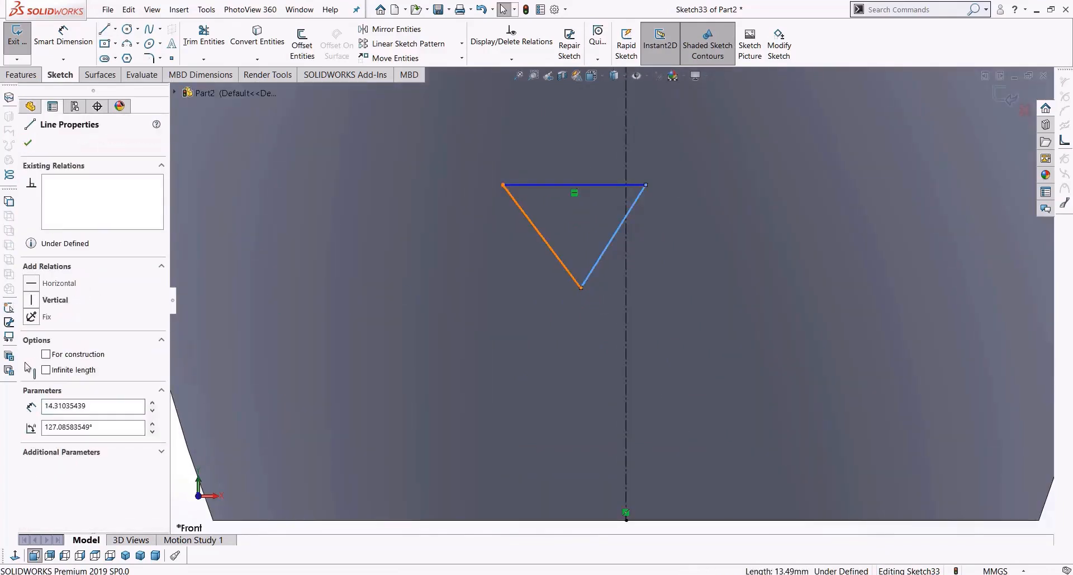
left_click(33, 395)
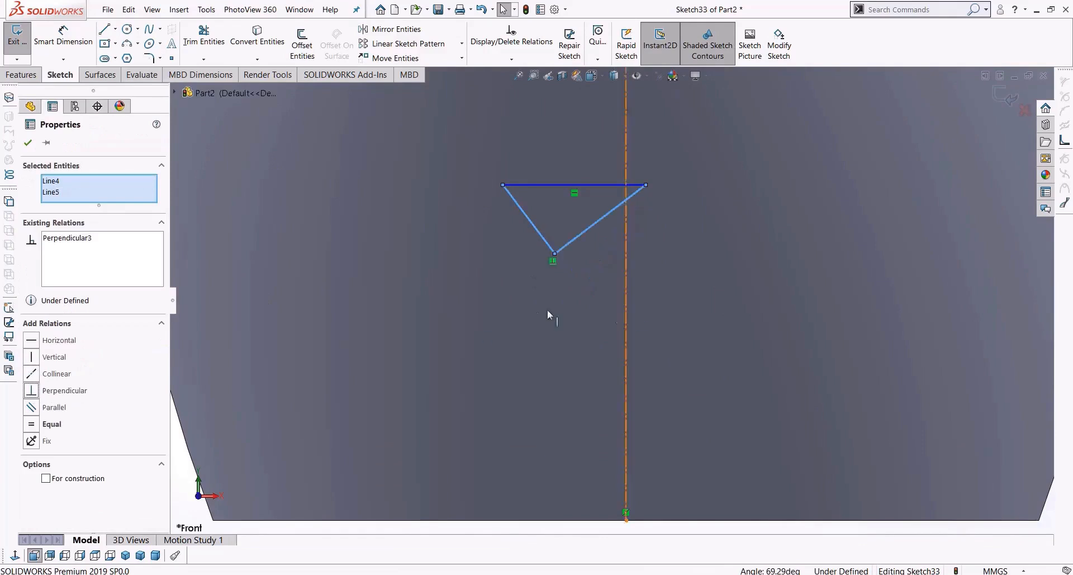
left_click(721, 227)
Step: Select the triangle's lower vertex
left_click(556, 254)
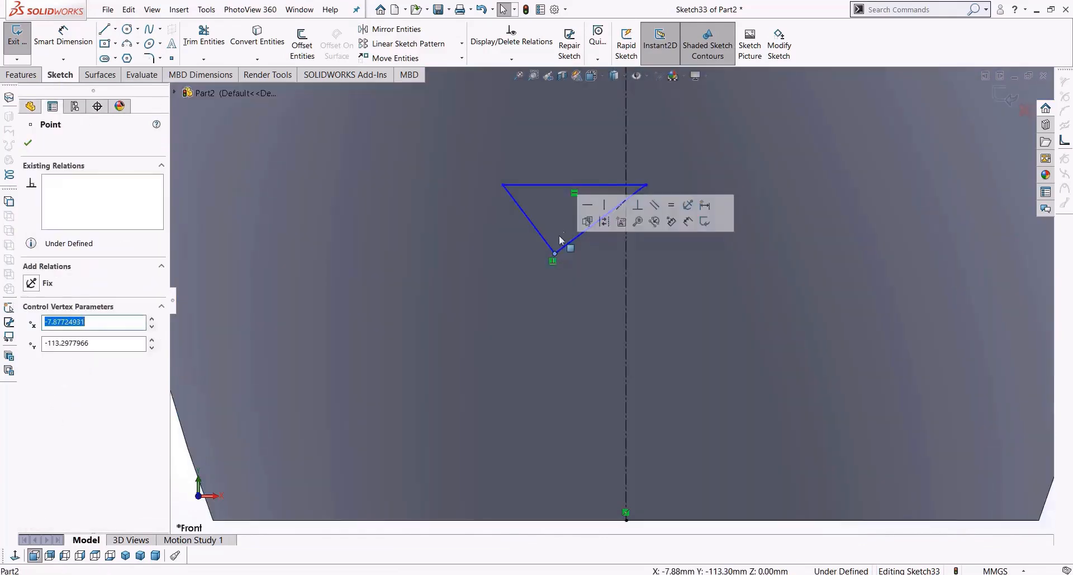
Step: Align the inverted triangle's lower vertex vertically with its top edge's midpoint, and stretch its inner top corner past the centerline
left_click(575, 182, "ctrl")
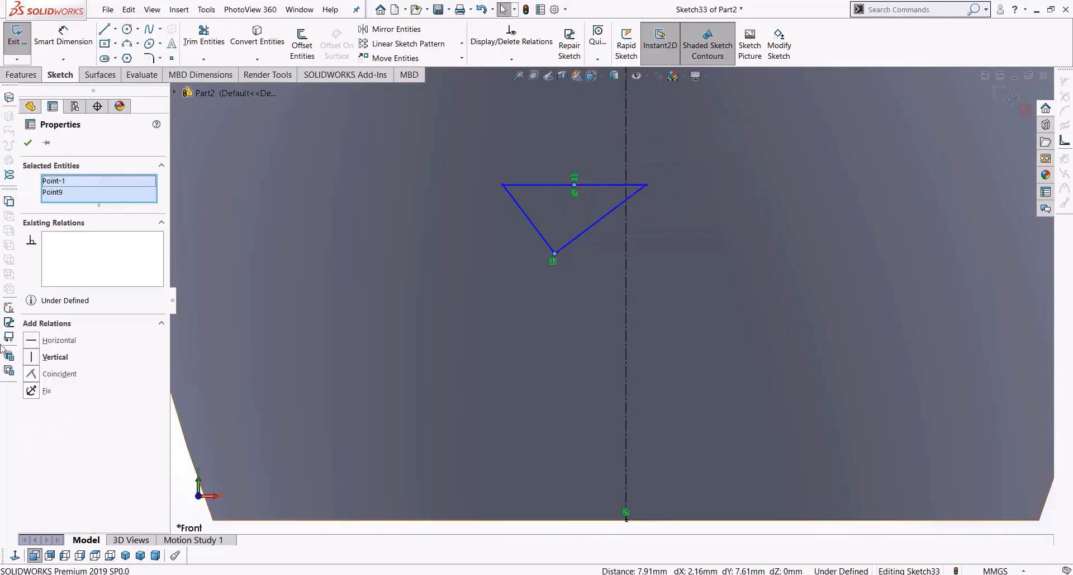
left_click(31, 357)
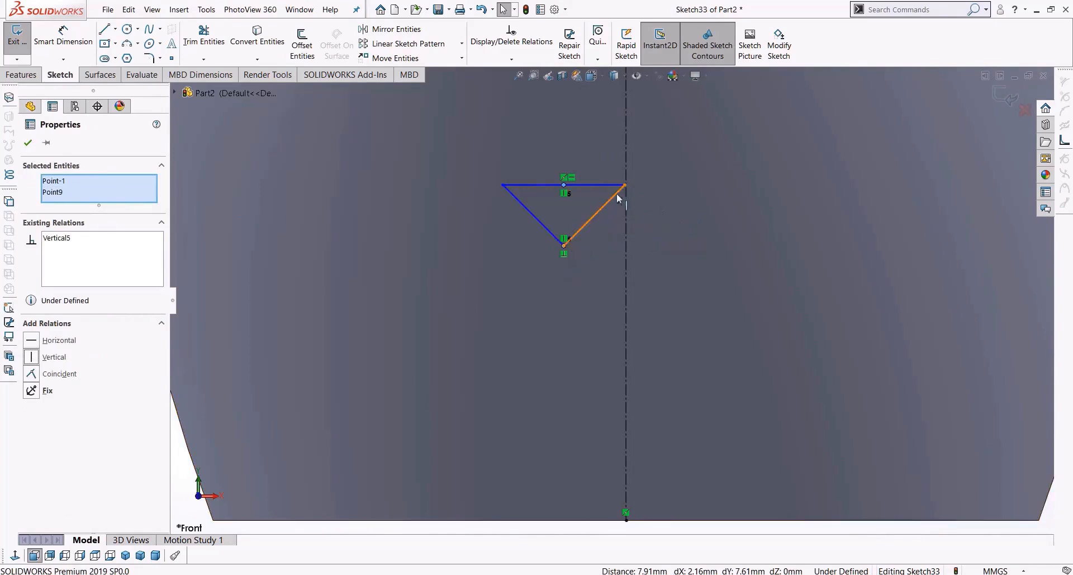
left_click_drag(624, 185, 650, 185)
Step: Sketch an upright triangle beside the inverted one, with sides about 12.7 mm and 11.6 mm and a horizontal base about 14.9 mm
left_click(104, 28)
scroll(655, 200, "down", 3)
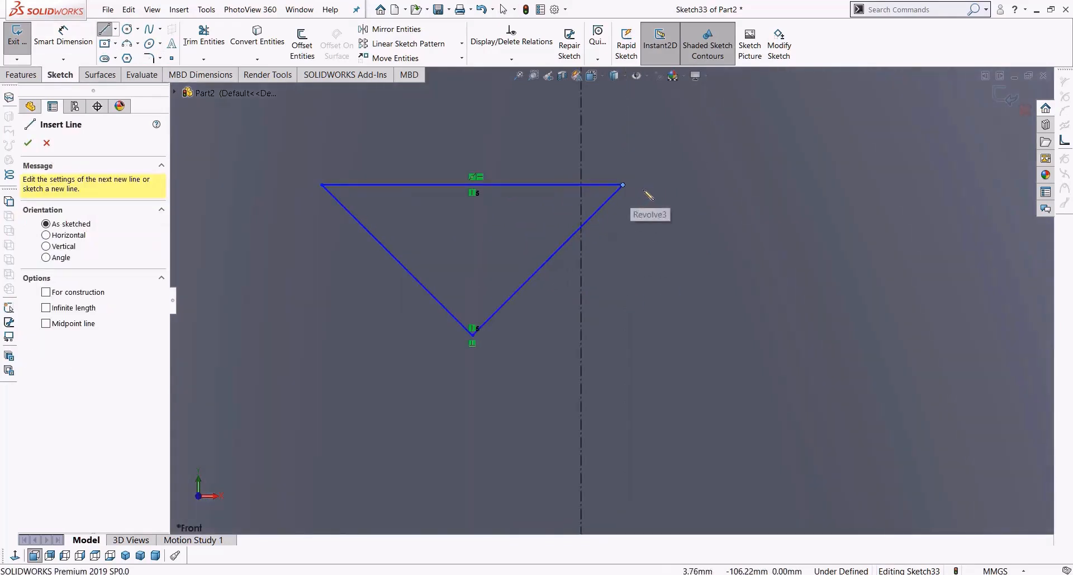
left_click(653, 185)
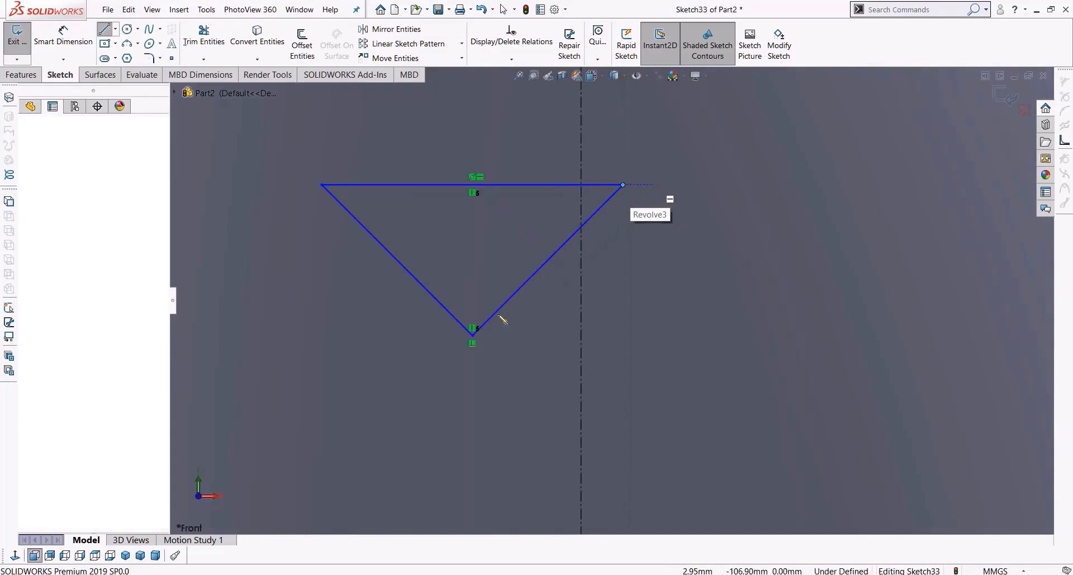
left_click(523, 336)
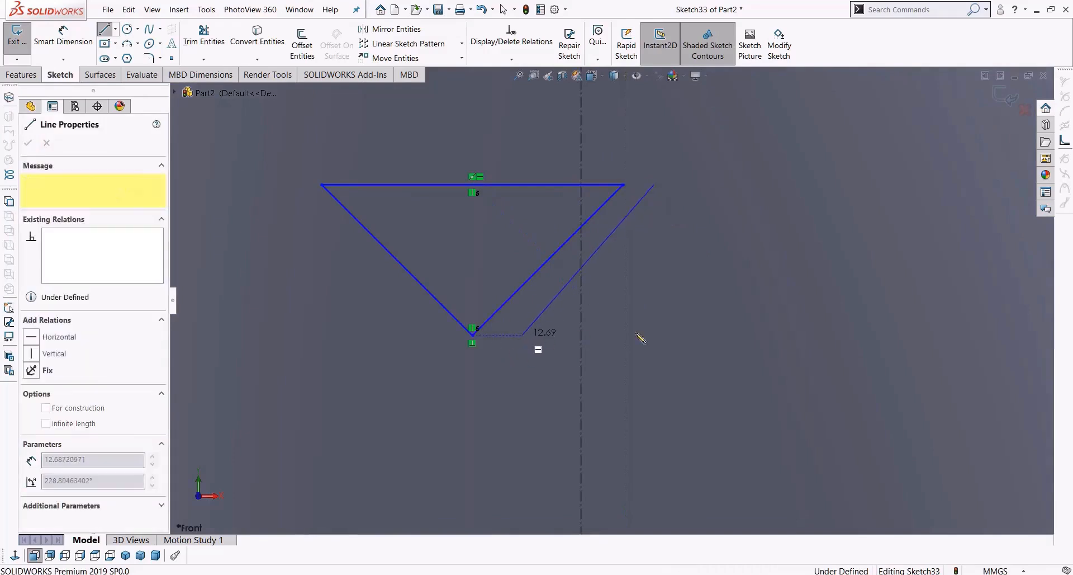
left_click(758, 335)
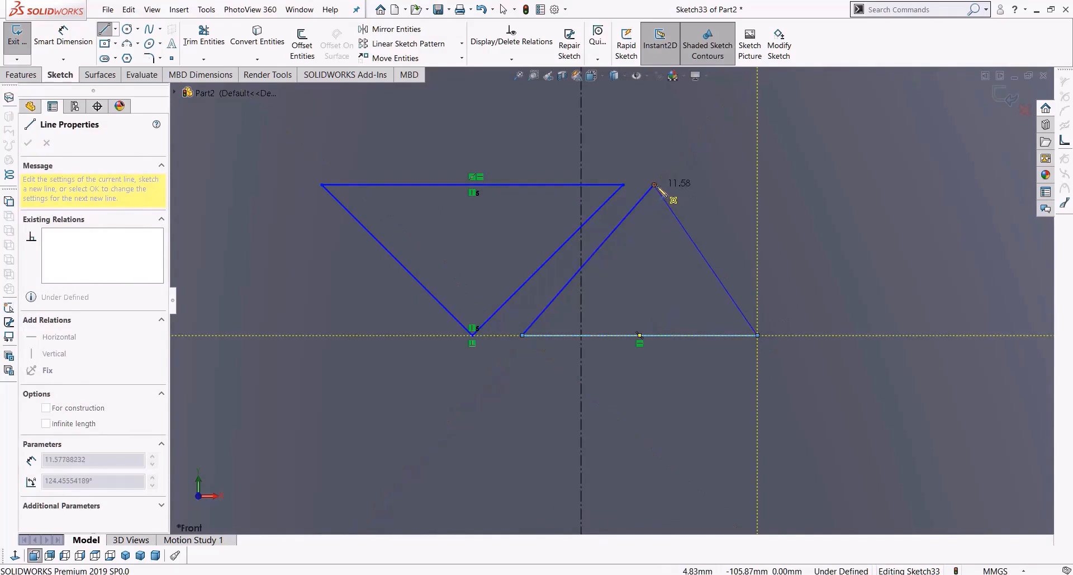
left_click(654, 185)
key("Escape")
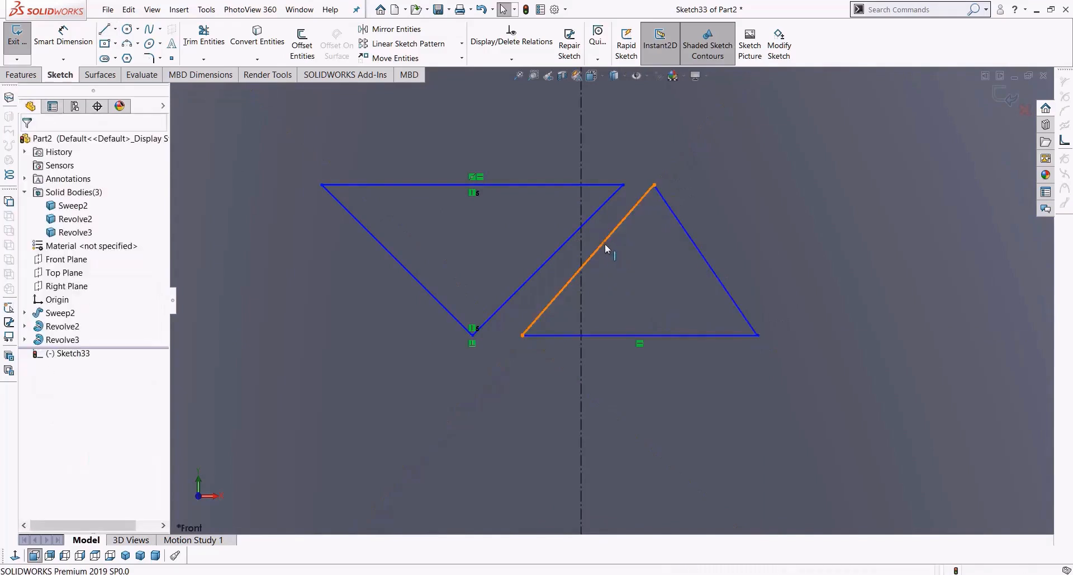
Step: Make the facing slanted sides of the two triangles parallel
left_click(601, 247)
left_click(475, 268, "ctrl")
left_click(35, 409)
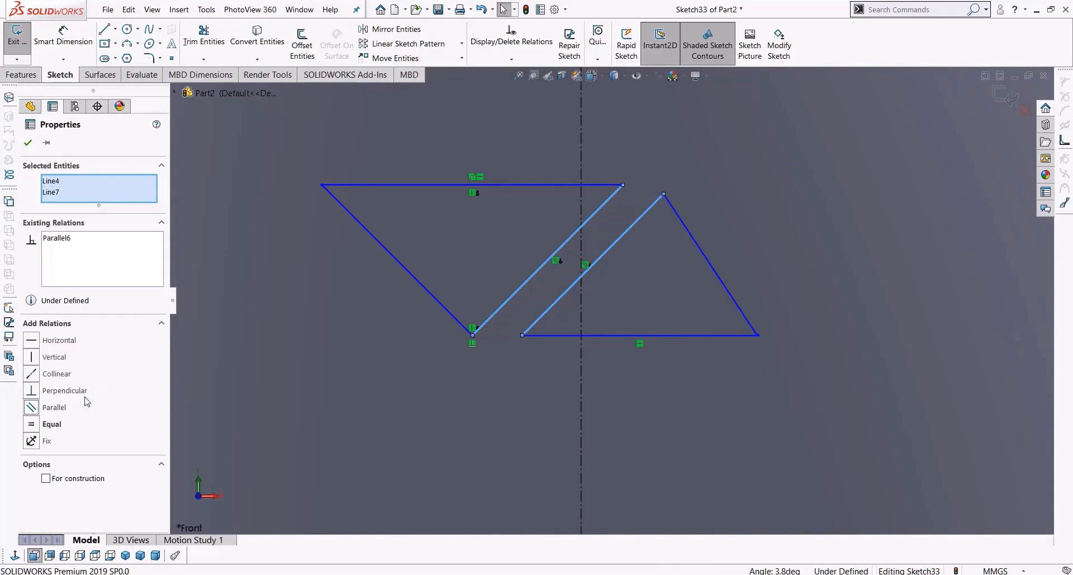
Step: Make the upright triangle's apex coincident with the inverted triangle's top edge, and the inverted triangle's lower vertex coincident with the upright triangle's base
left_click(665, 195)
left_click(575, 185, "ctrl")
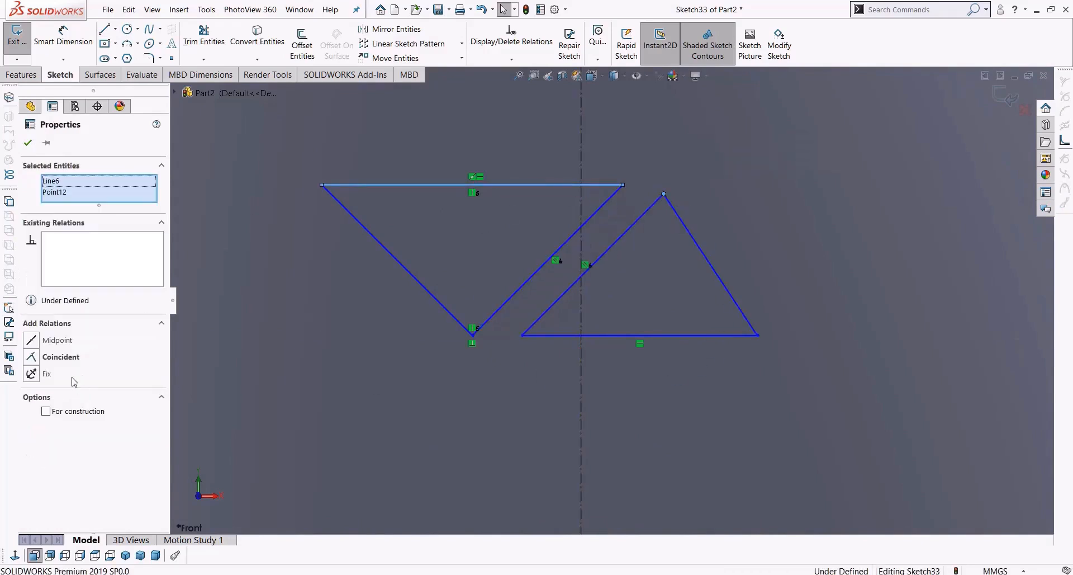
left_click(32, 358)
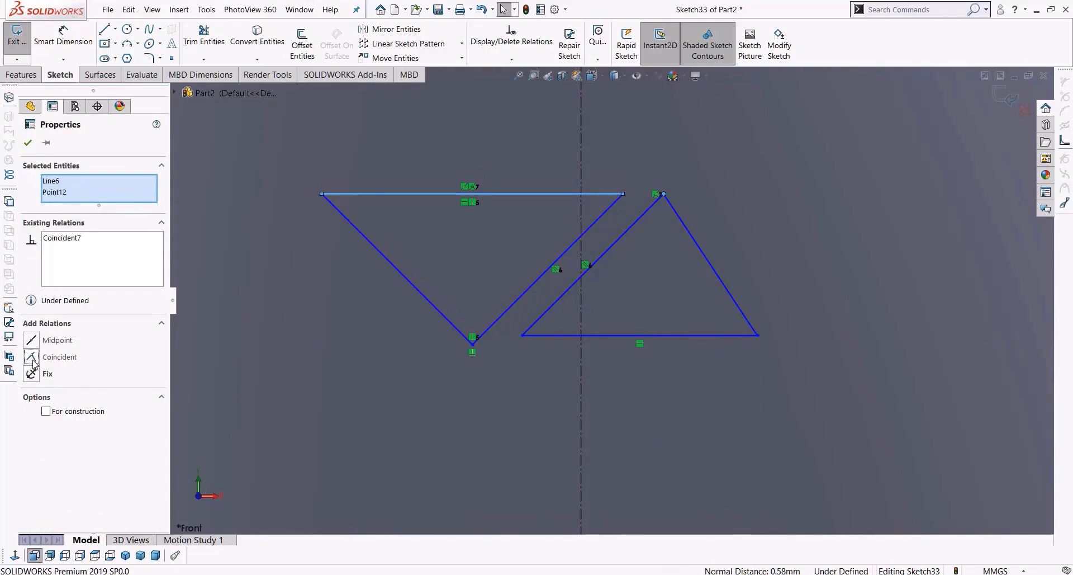
left_click(553, 336)
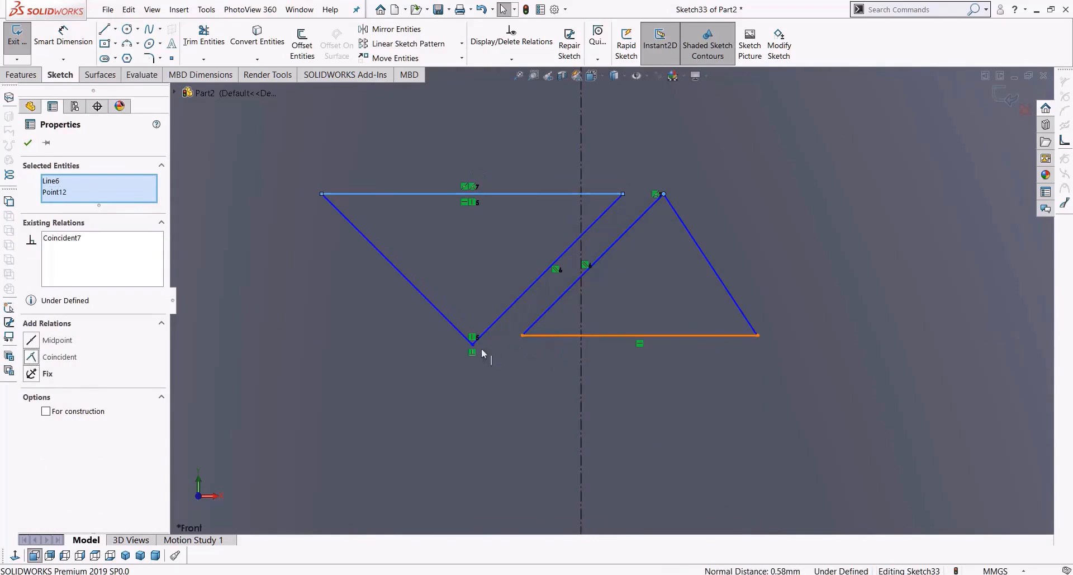
left_click(473, 344, "ctrl")
left_click(44, 358)
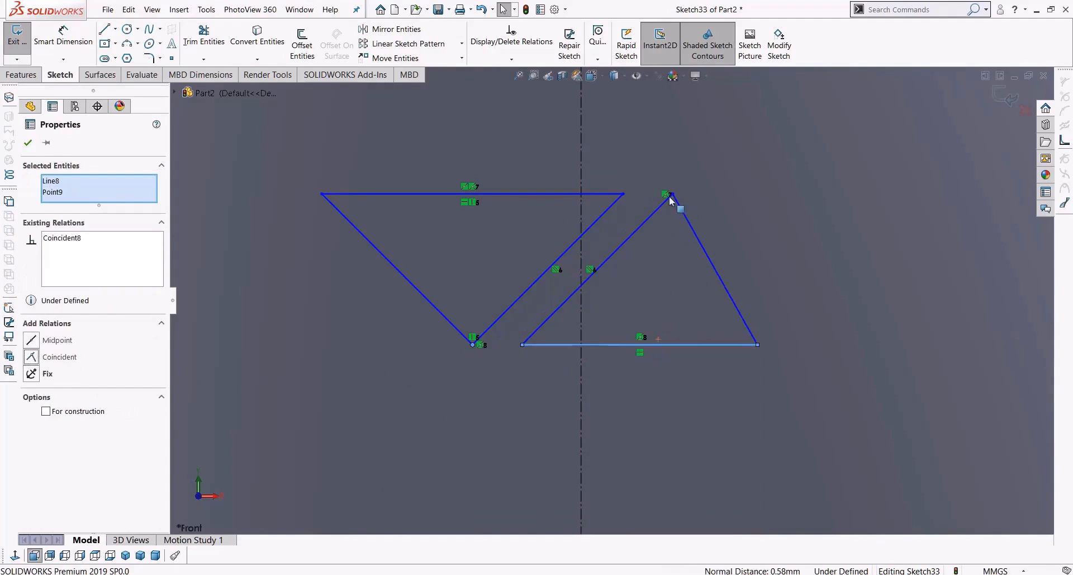
Step: Try to align the upright triangle's apex vertically with a midpoint
left_click(667, 211)
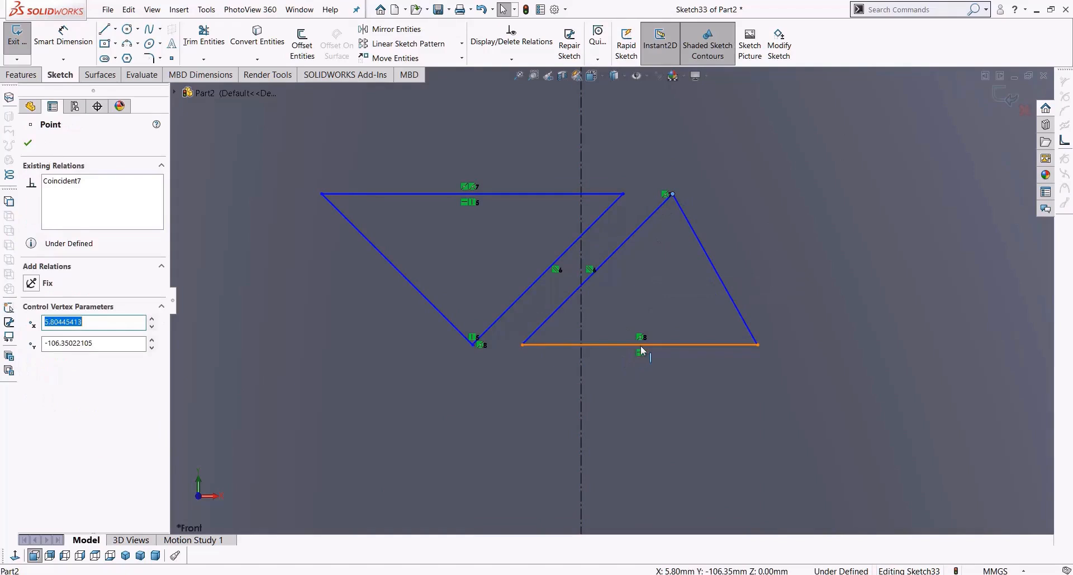
left_click(476, 345, "ctrl")
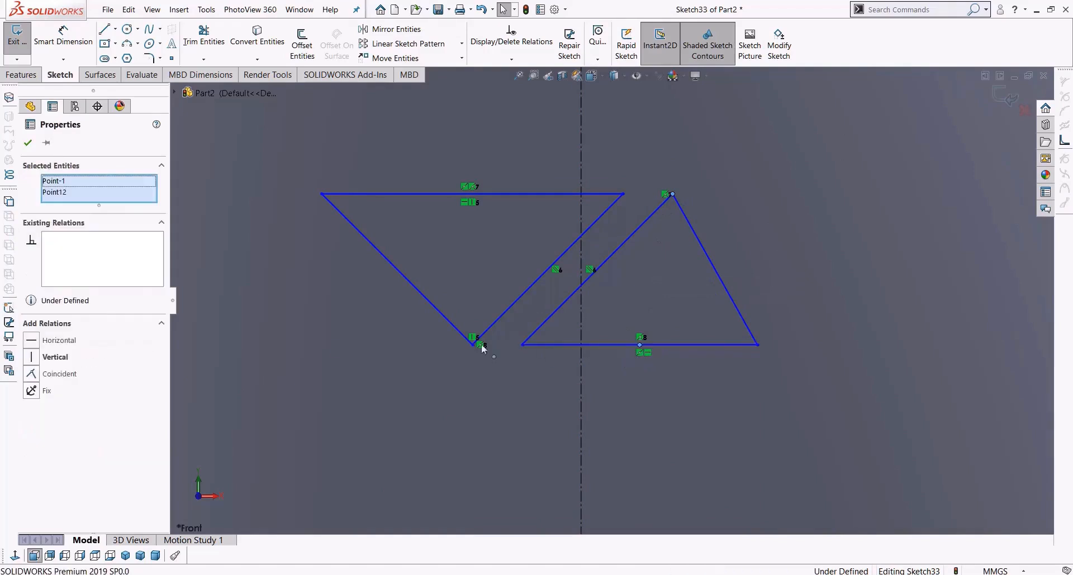
left_click(30, 358)
key("ctrl+z")
key("f")
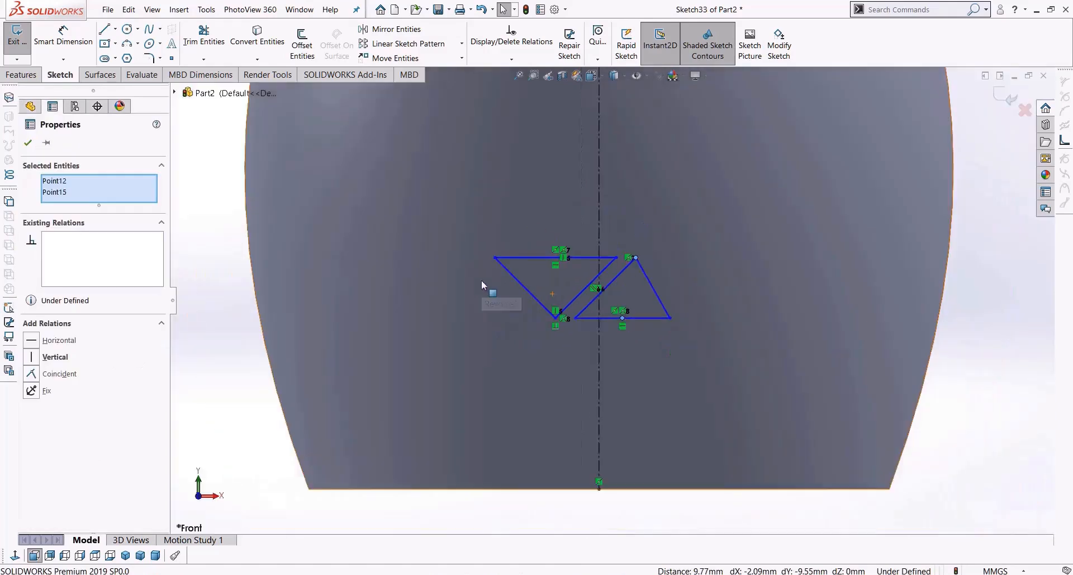
key("Escape")
Step: Add a vertical relation between the midpoint of the upright triangle's base and its apex
scroll(640, 323, "down", 4)
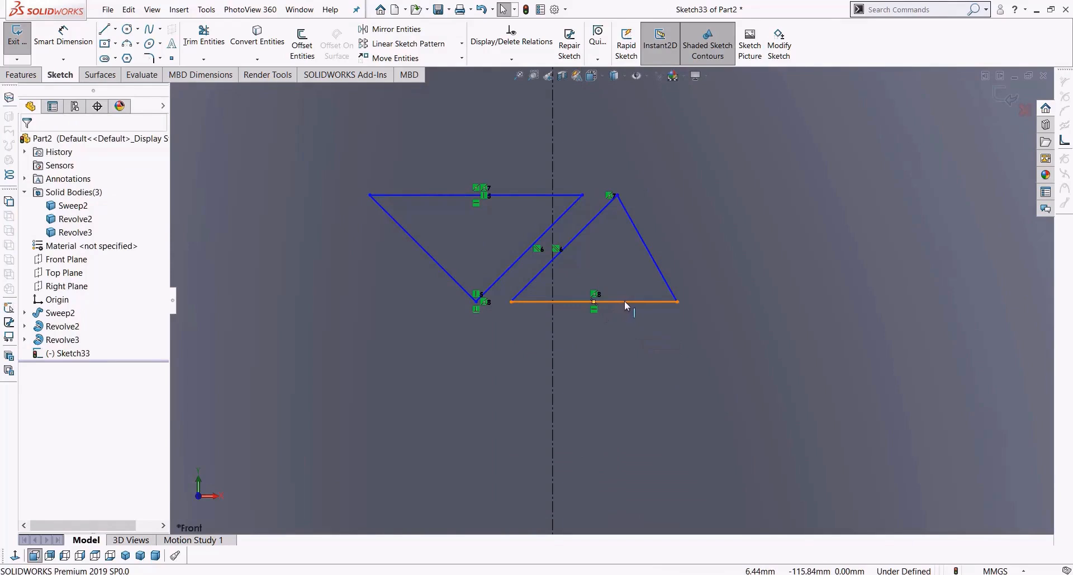
right_click(624, 302)
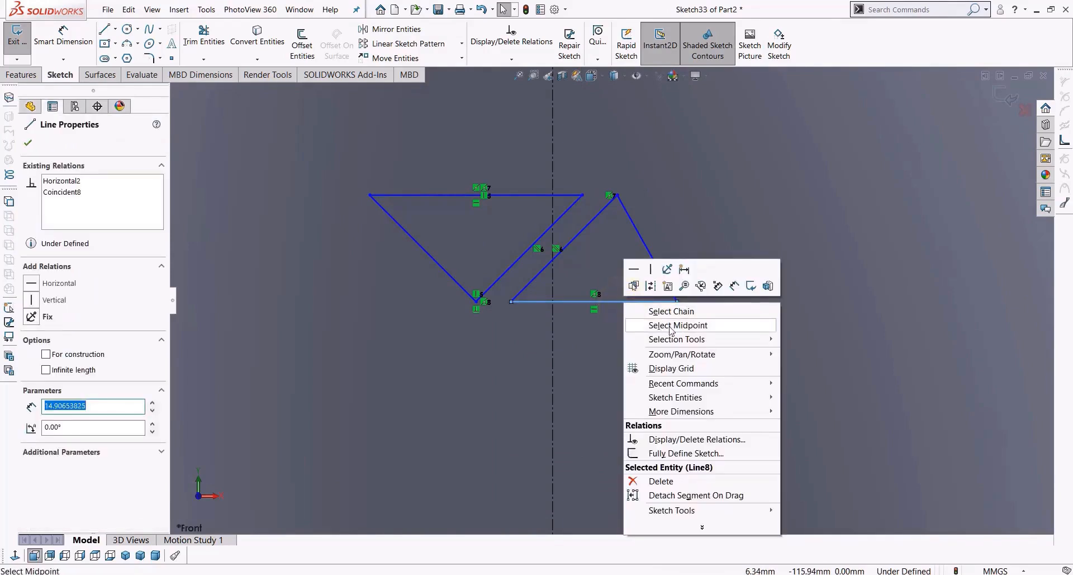
left_click(673, 326)
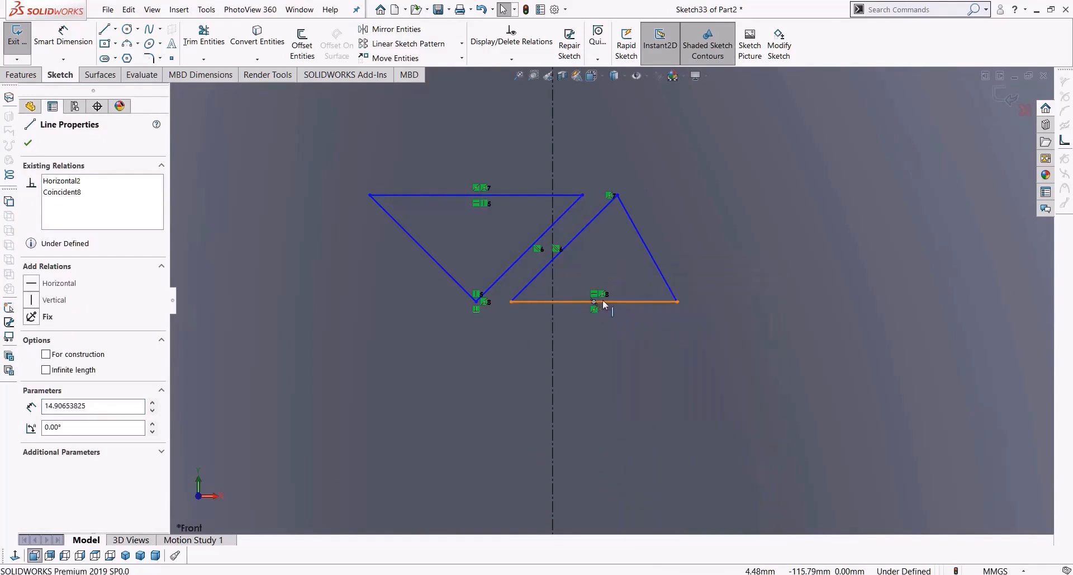
left_click(617, 195, "ctrl")
left_click(31, 356)
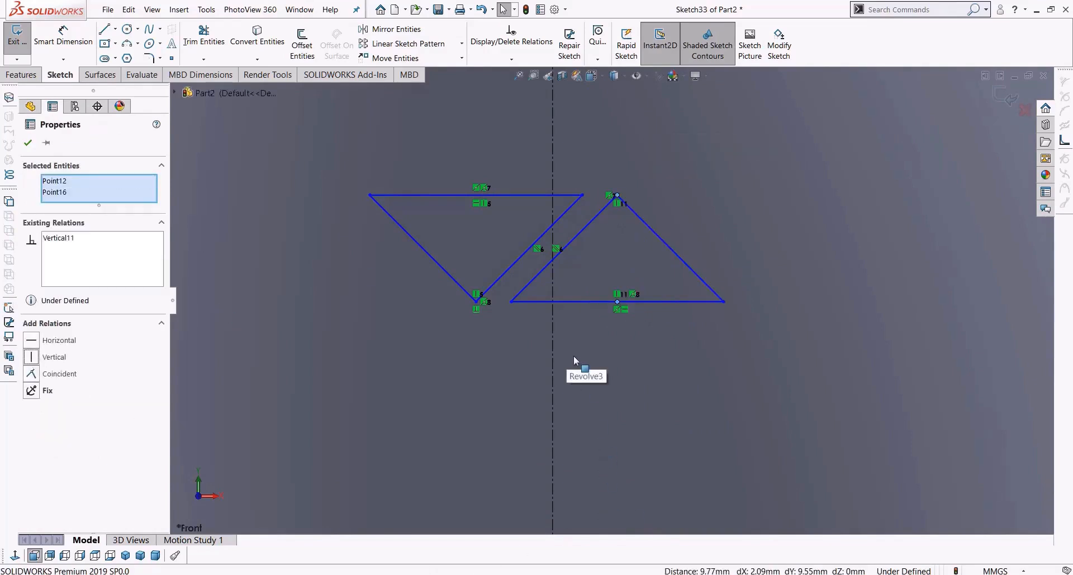
Step: Dimension the horizontal distance between the outermost corners of the two triangles as 40 mm
right_click_drag(568, 351, 572, 313)
left_click(724, 301)
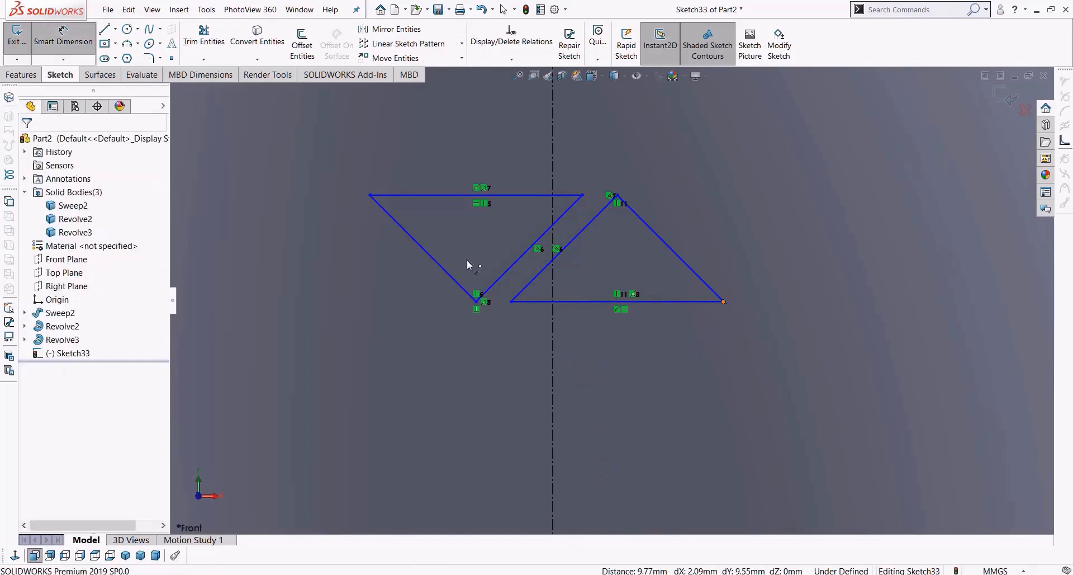
left_click(369, 197)
left_click(481, 406)
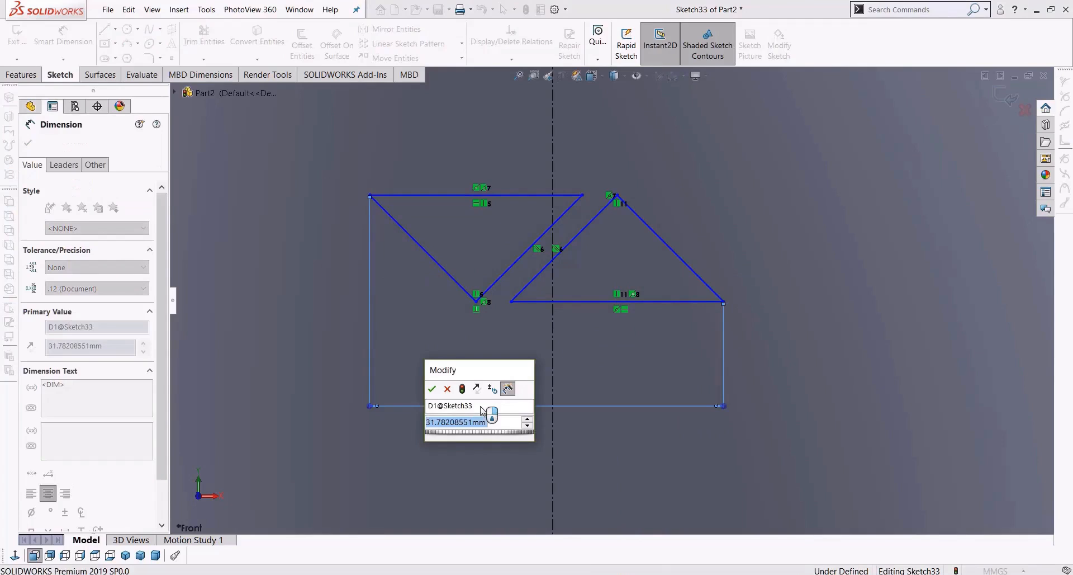
type("40")
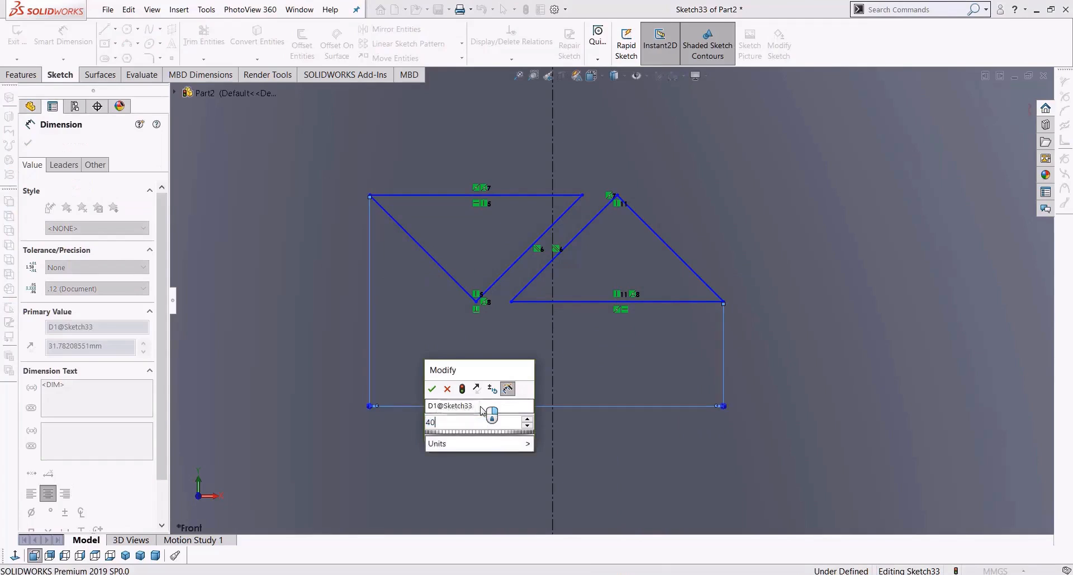
key("Return")
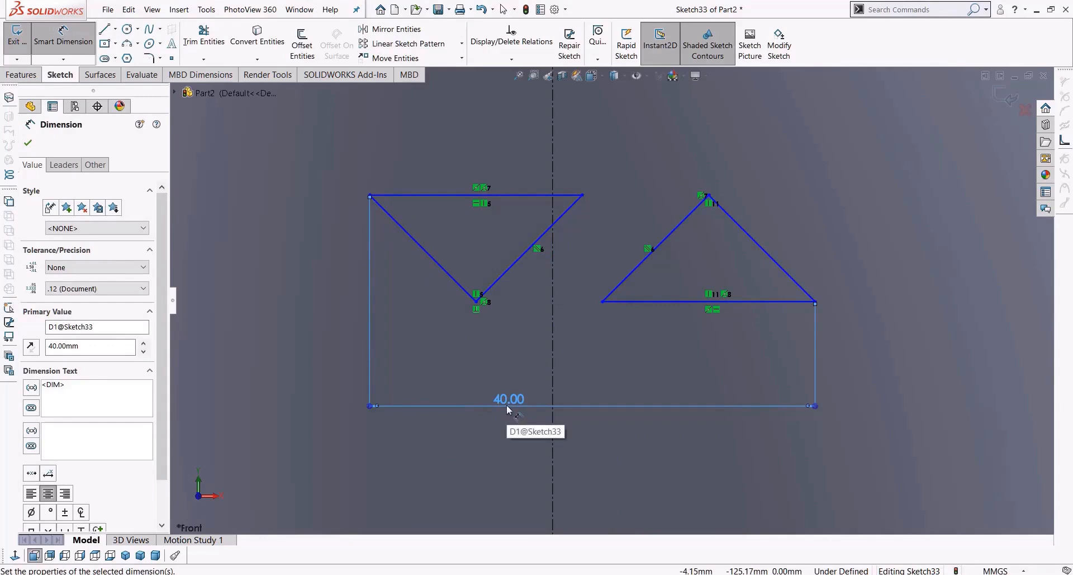
Step: Snap the inverted triangle's inner top corner and the upright triangle's inner base corner onto the vertical centerline
left_click(603, 302)
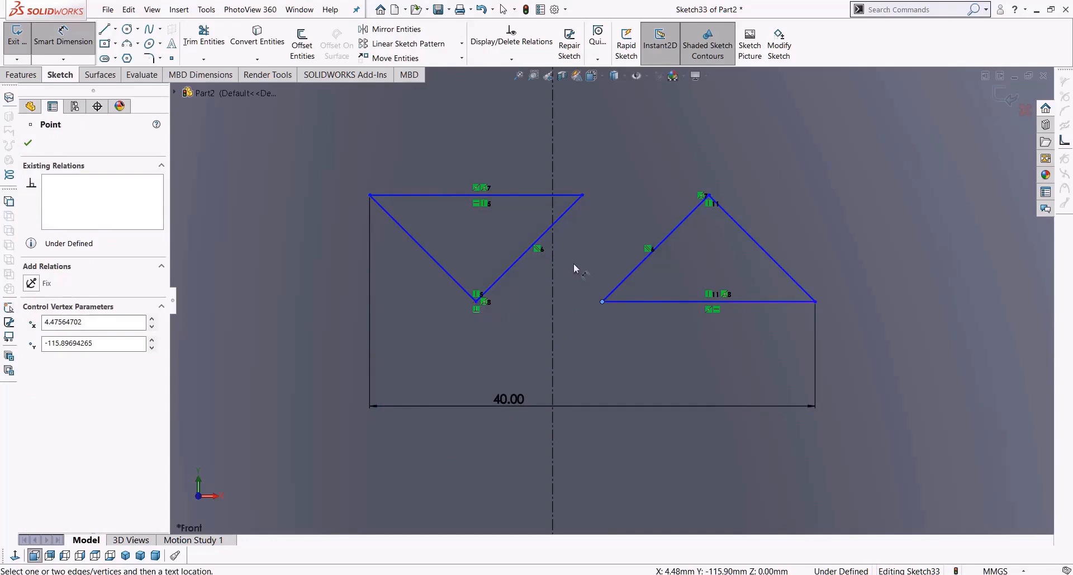
left_click_drag(584, 195, 554, 193)
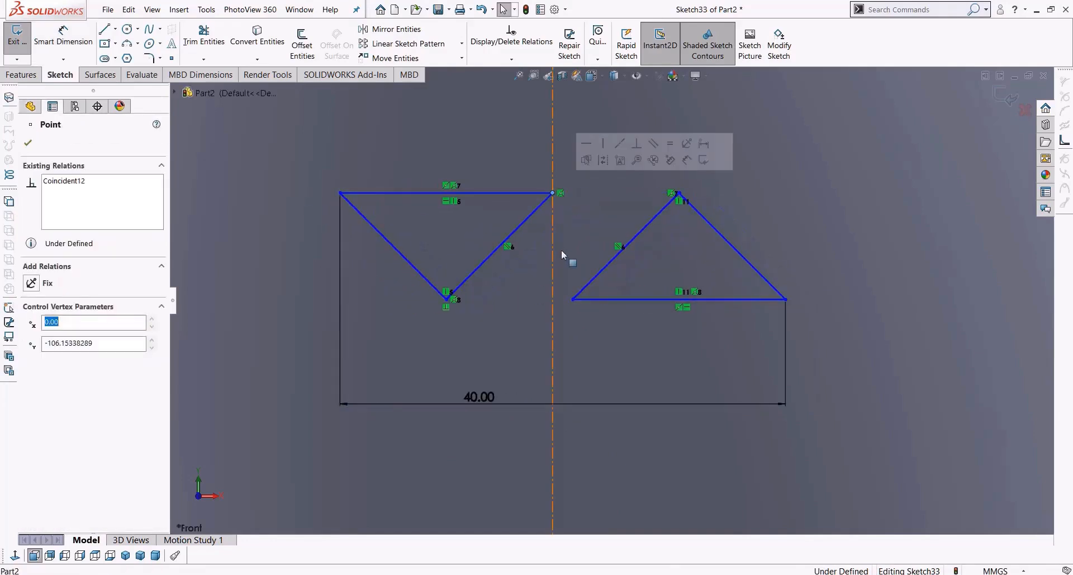
left_click_drag(576, 300, 554, 303)
scroll(590, 343, "up", 5)
scroll(593, 337, "down", 2)
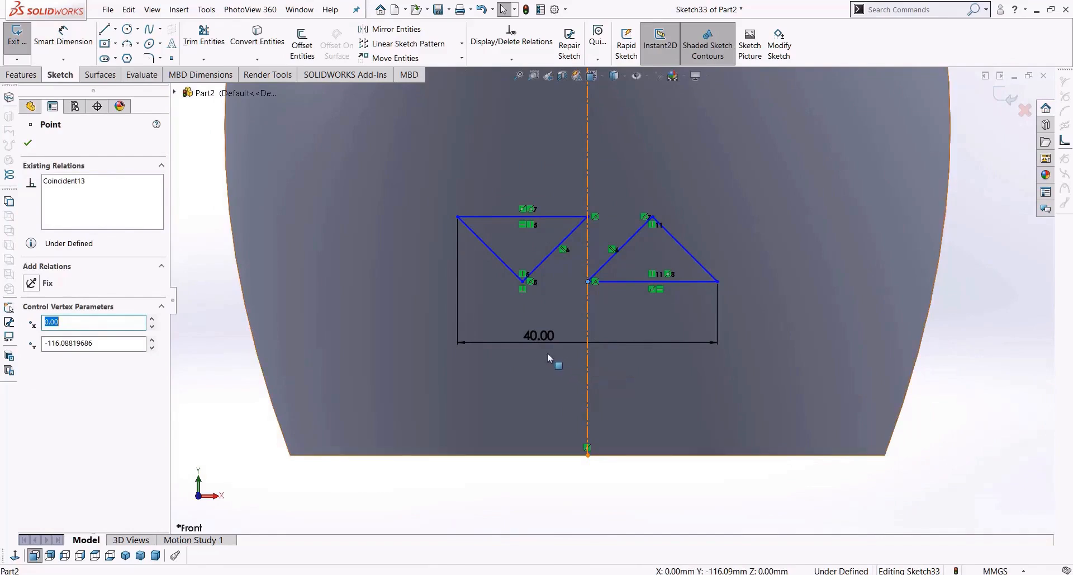
scroll(575, 272, "down", 2)
right_click_drag(541, 240, 527, 200)
left_click(526, 195)
key("Escape")
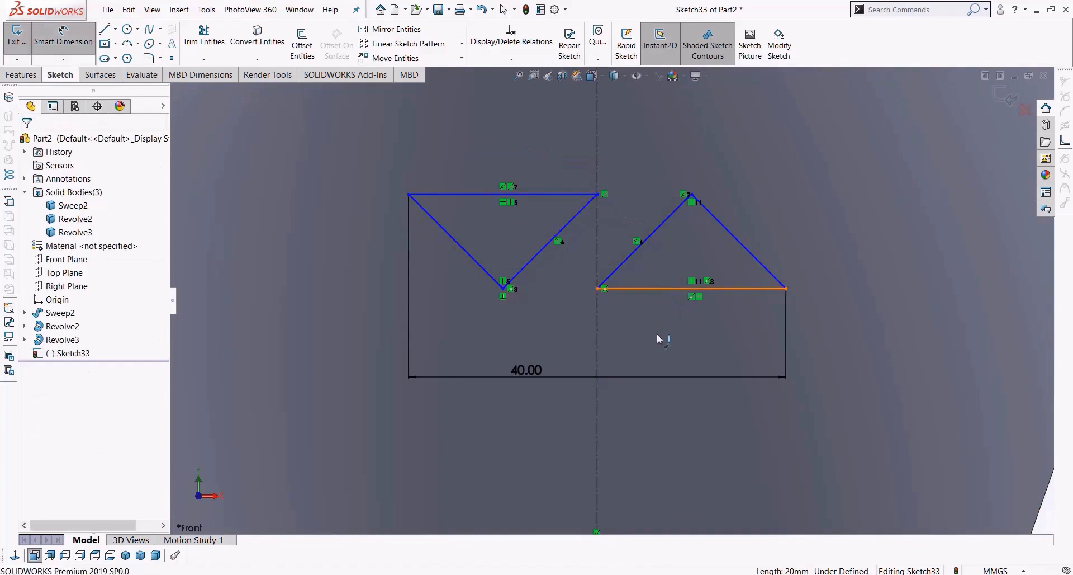
left_click(657, 289)
key("Escape")
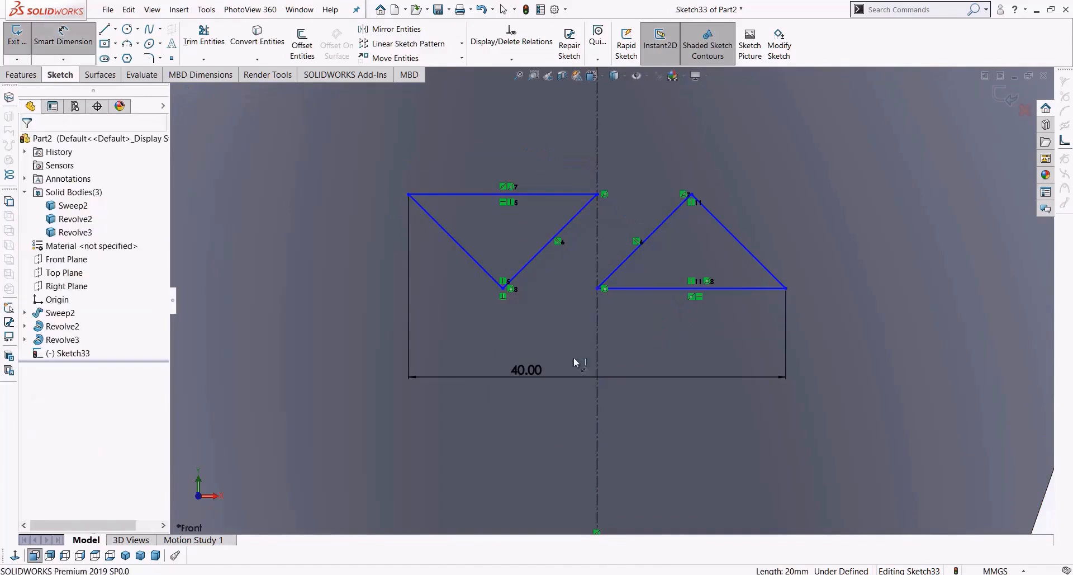
key("Escape")
Step: Set the overall width across the two triangles to 35 mm
double_click(526, 369)
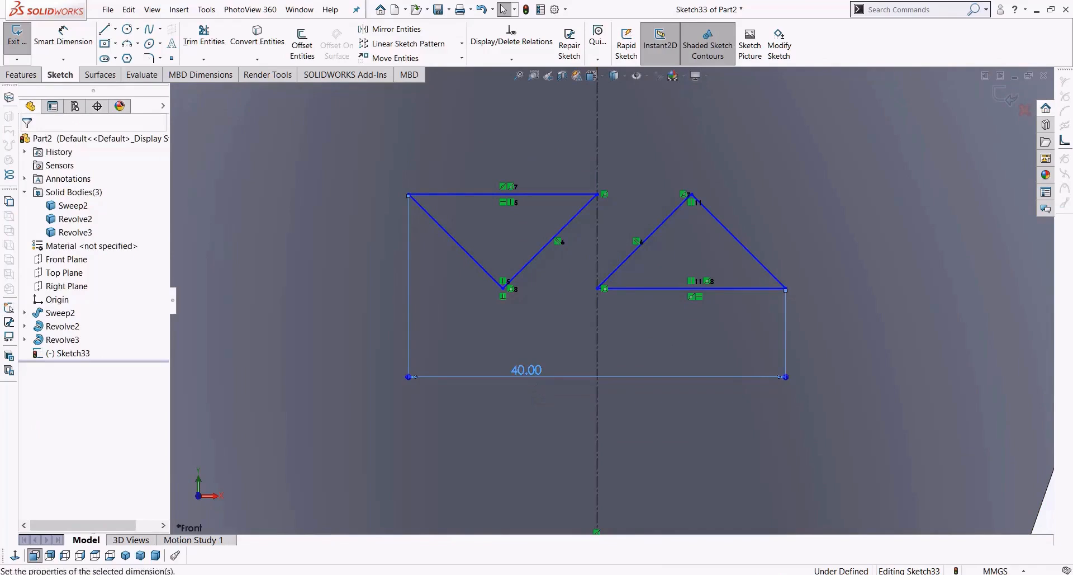
type("50")
key("Return")
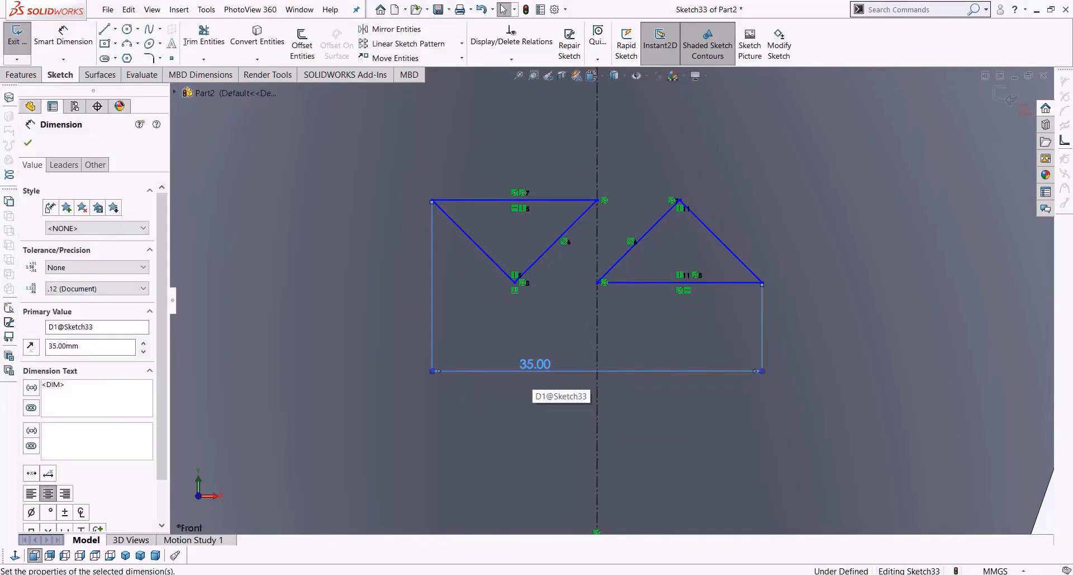
key("Escape")
Step: Set up an extruded cut of the two-triangle sketch, starting from the body's curved outer face with the Surface/Face/Plane option
scroll(589, 338, "up", 3)
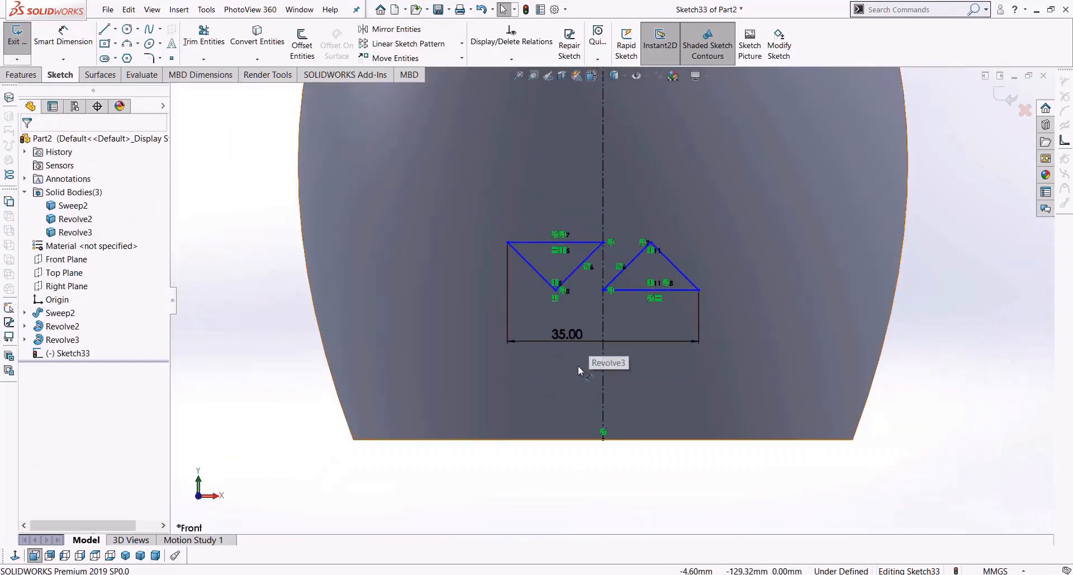
left_click(12, 76)
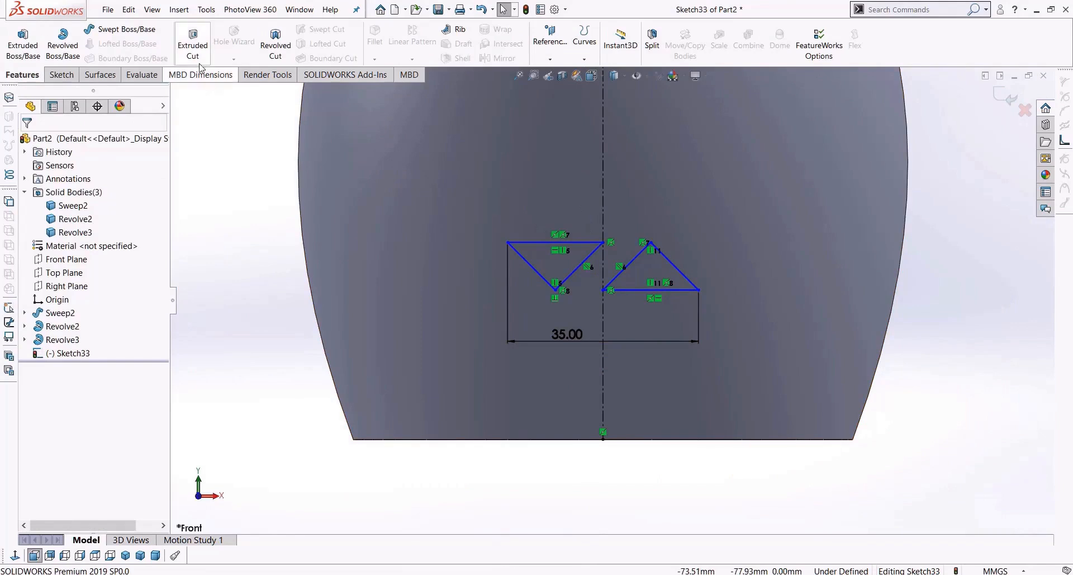
left_click(193, 45)
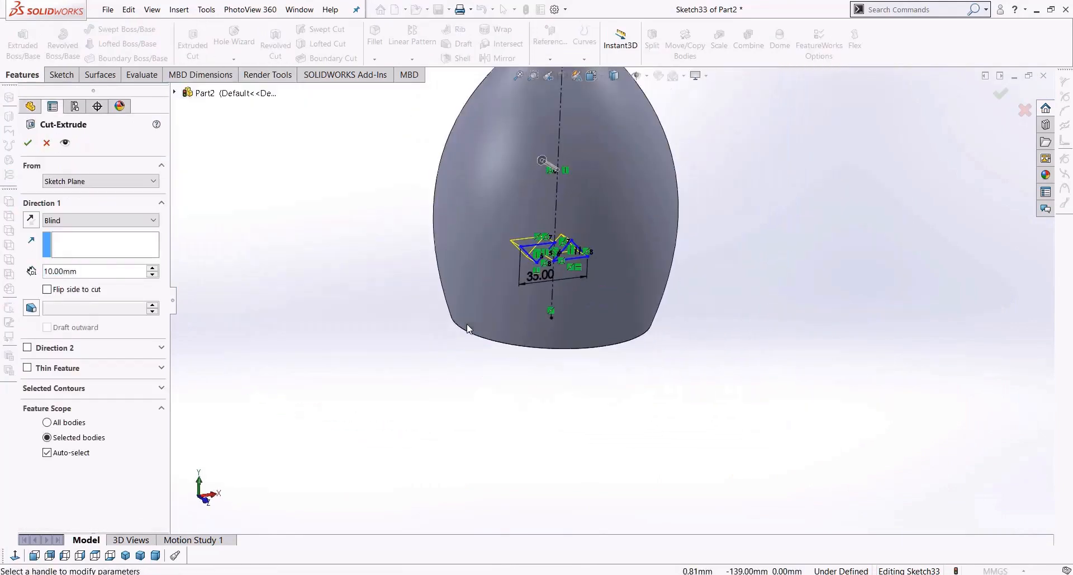
left_click(70, 183)
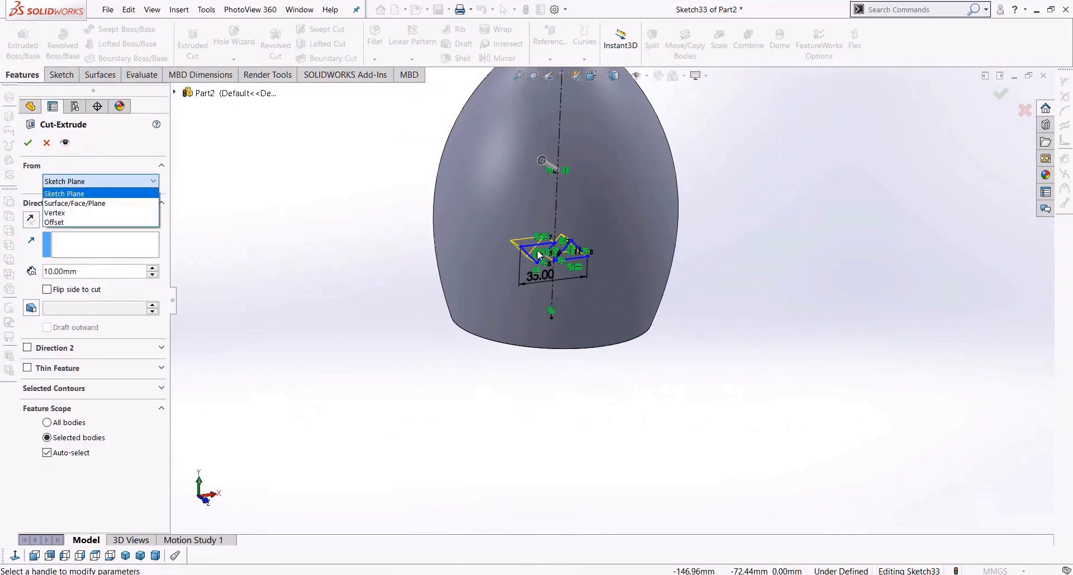
left_click(75, 202)
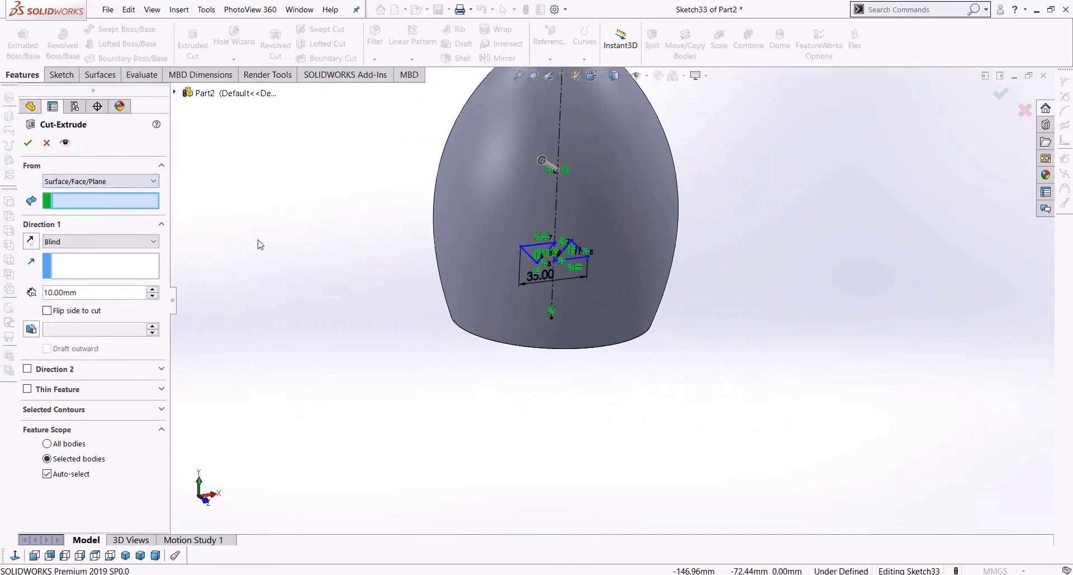
left_click(615, 270)
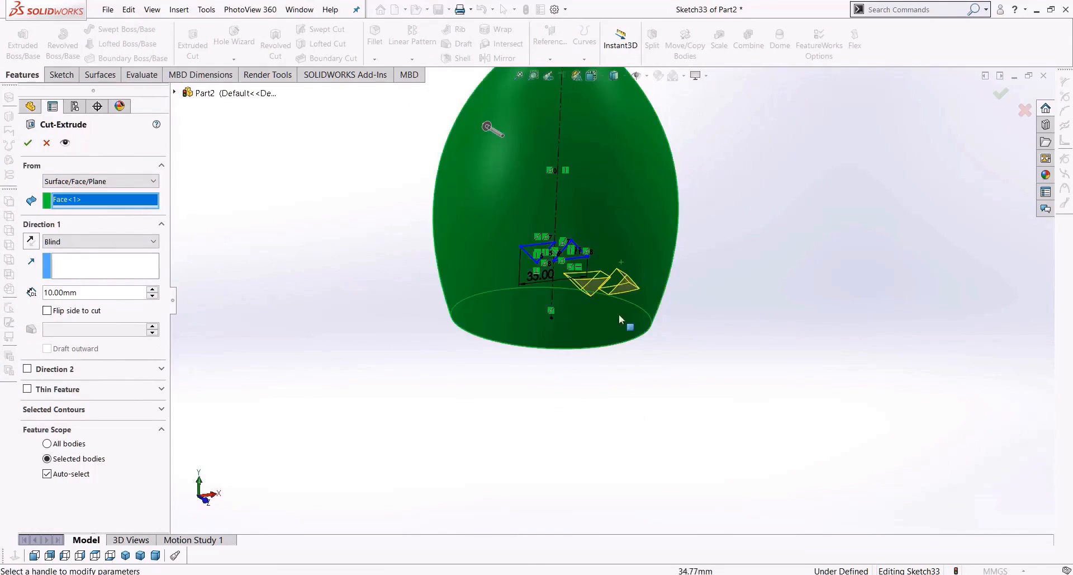
Step: Set the blind cut depth to 2 mm and complete the triangle cut
scroll(610, 297, "down", 4)
mouse_move(633, 278)
middle_mouse_down()
mouse_move(688, 278)
mouse_move(652, 285)
middle_mouse_up()
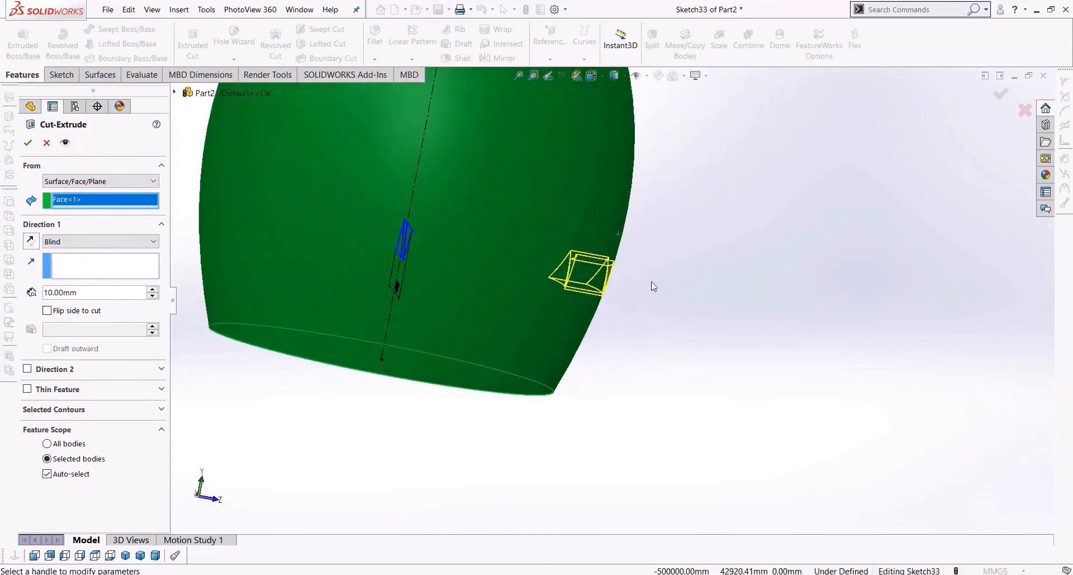
scroll(625, 278, "down", 4)
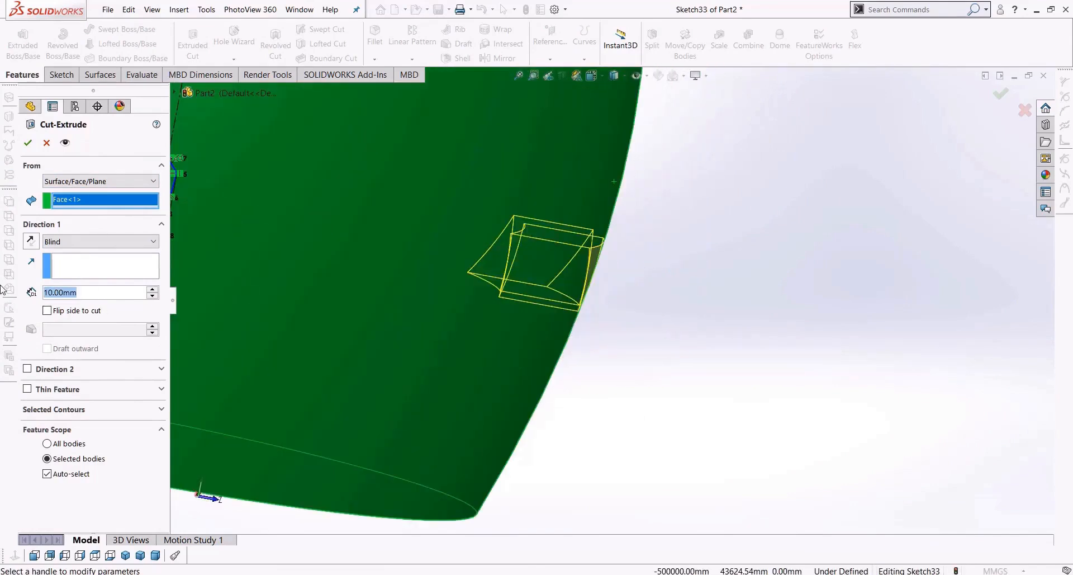
type("2")
key("Return")
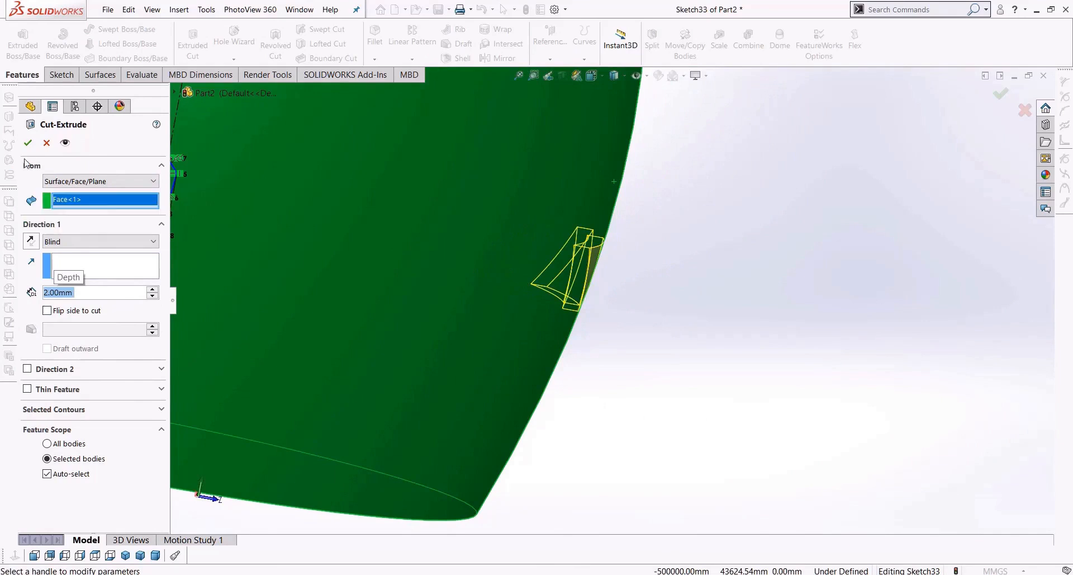
left_click(28, 142)
middle_click_drag(634, 343, 557, 304)
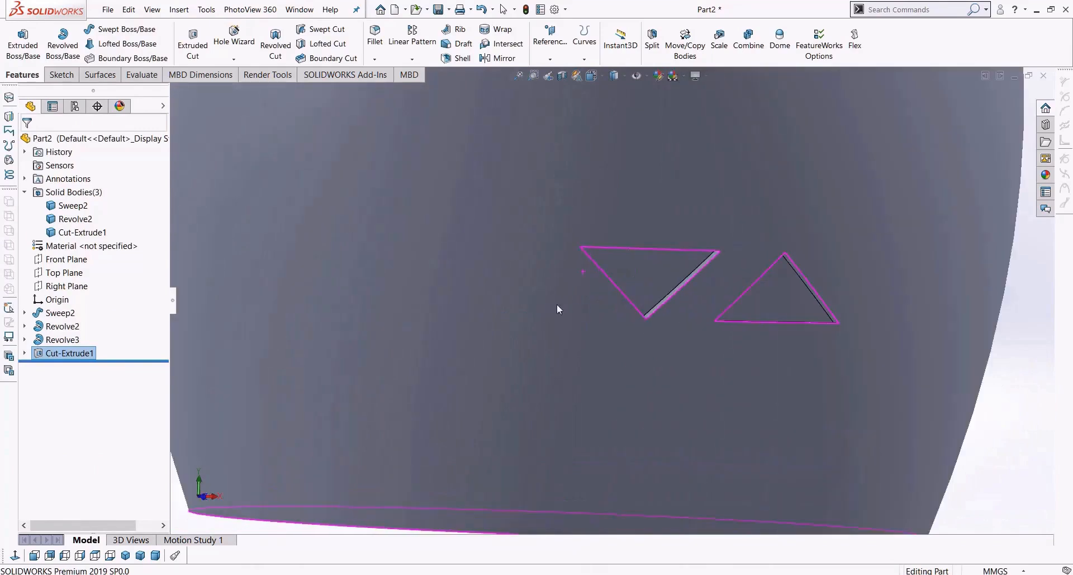
Step: Set up a circular pattern of the triangle cut around the circular edge at the body's neck, equally spaced over 360 degrees
scroll(561, 302, "up", 6)
left_click(412, 59)
left_click(424, 87)
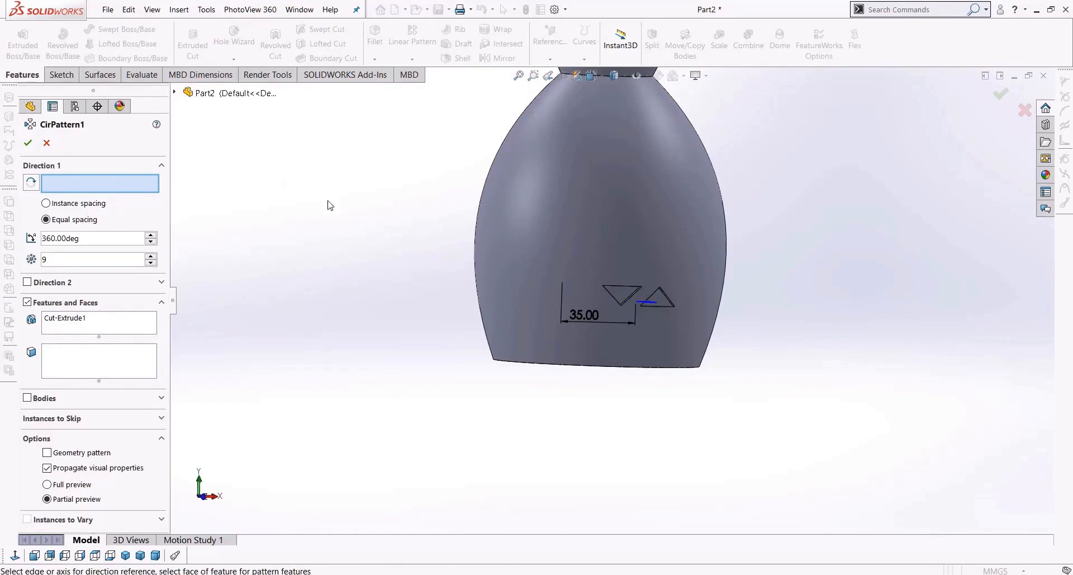
middle_click_drag(487, 158, 488, 164)
scroll(488, 163, "up", 4)
scroll(622, 184, "down", 3)
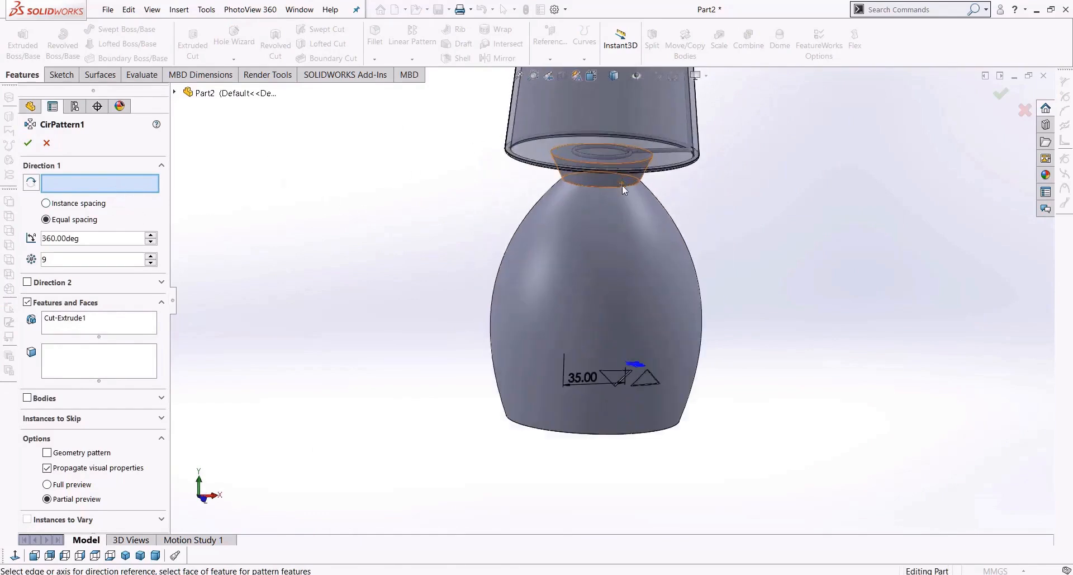
left_click(616, 189)
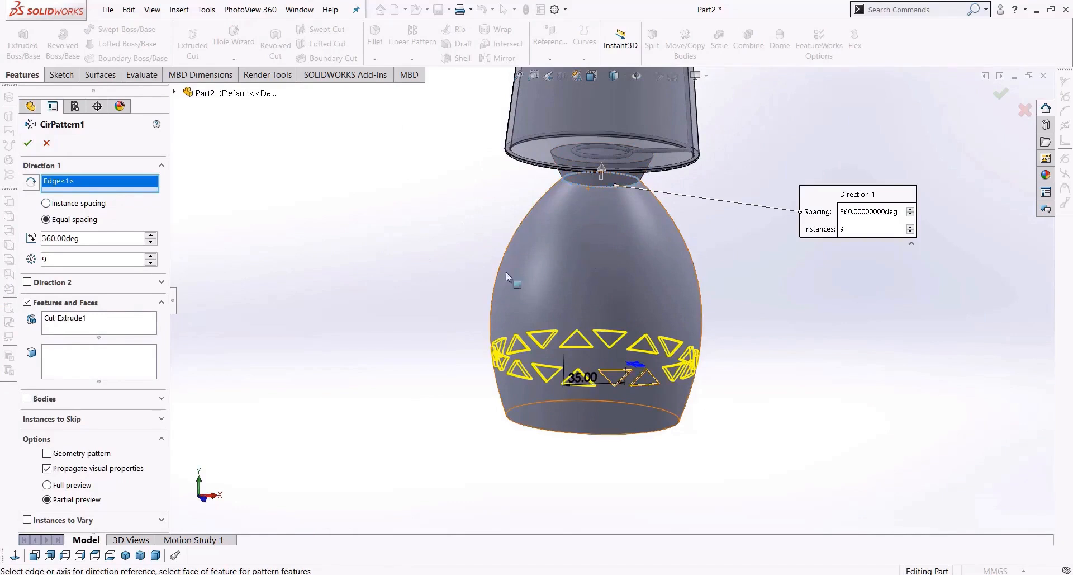
Step: Try reducing the circular pattern of triangle cuts to 2 instances
scroll(596, 330, "up", 1)
scroll(596, 330, "down", 6)
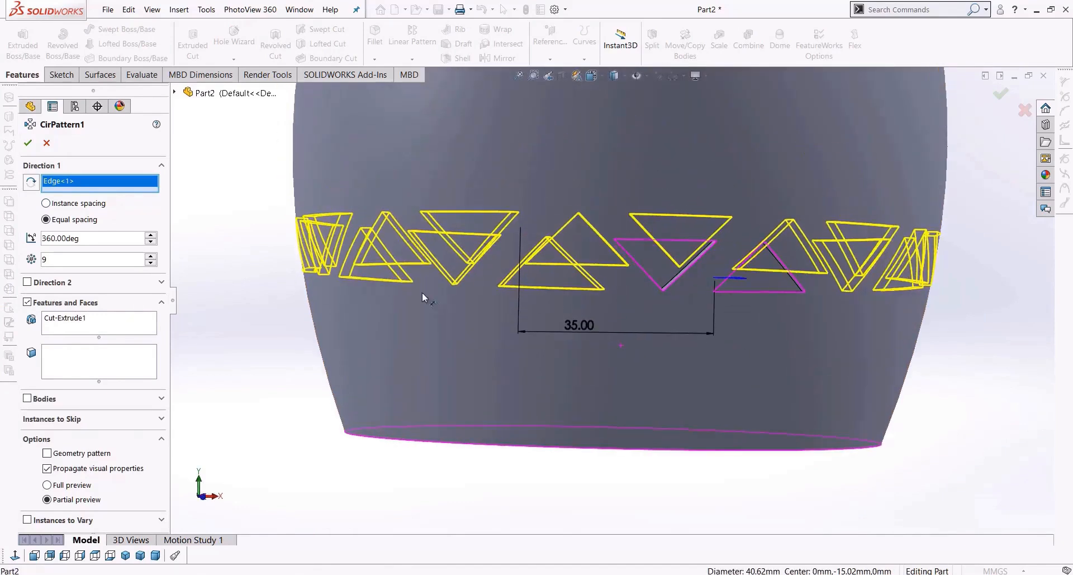
left_click(152, 257)
left_click(151, 263)
left_click(151, 263)
left_click(151, 263)
left_click(151, 262)
left_click(151, 263)
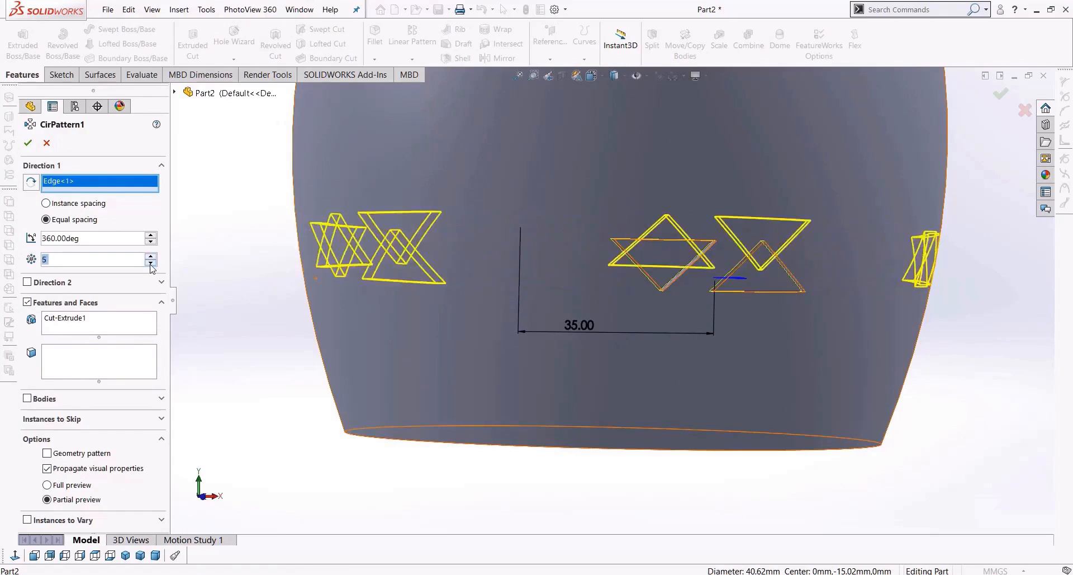
left_click(151, 263)
left_click(151, 263)
left_click(151, 263)
middle_click_drag(546, 303, 550, 369)
scroll(550, 369, "up", 4)
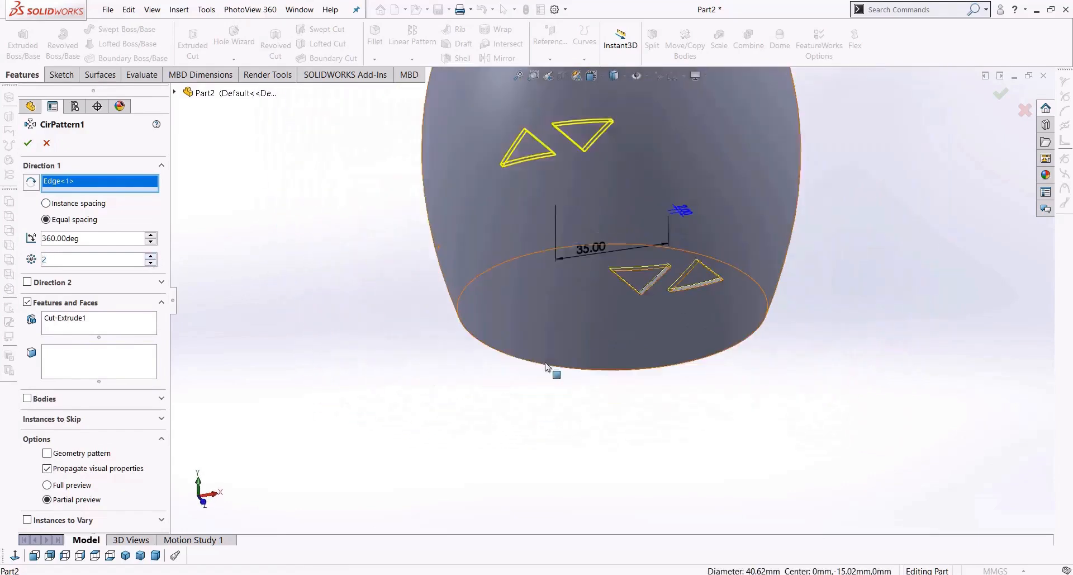
Step: Raise the instance count to 10 and complete the circular pattern of triangle cuts
left_click(151, 255)
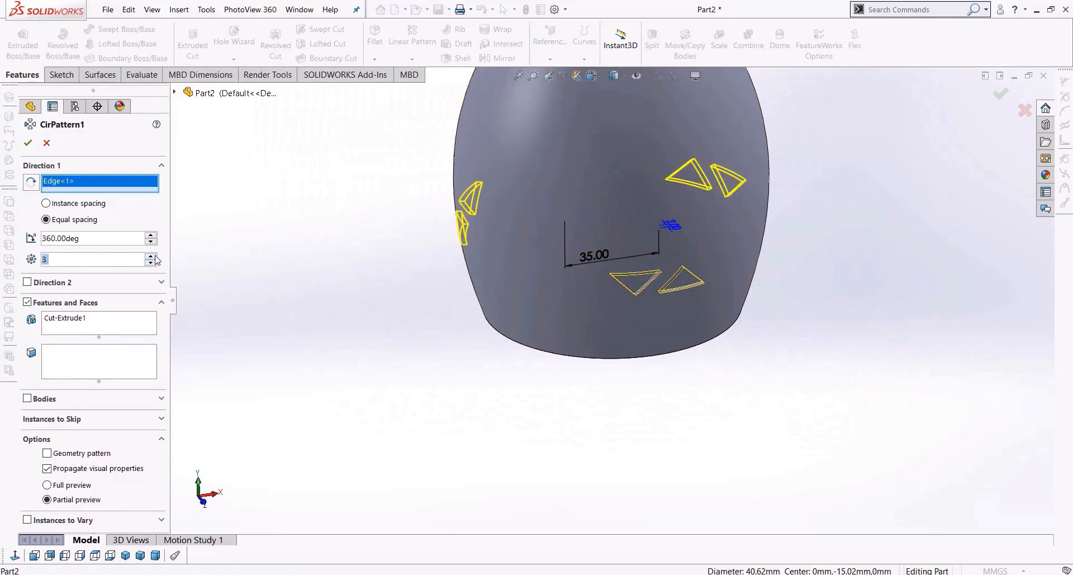
left_click(151, 256)
left_click(151, 256)
left_click(151, 256)
left_click(151, 255)
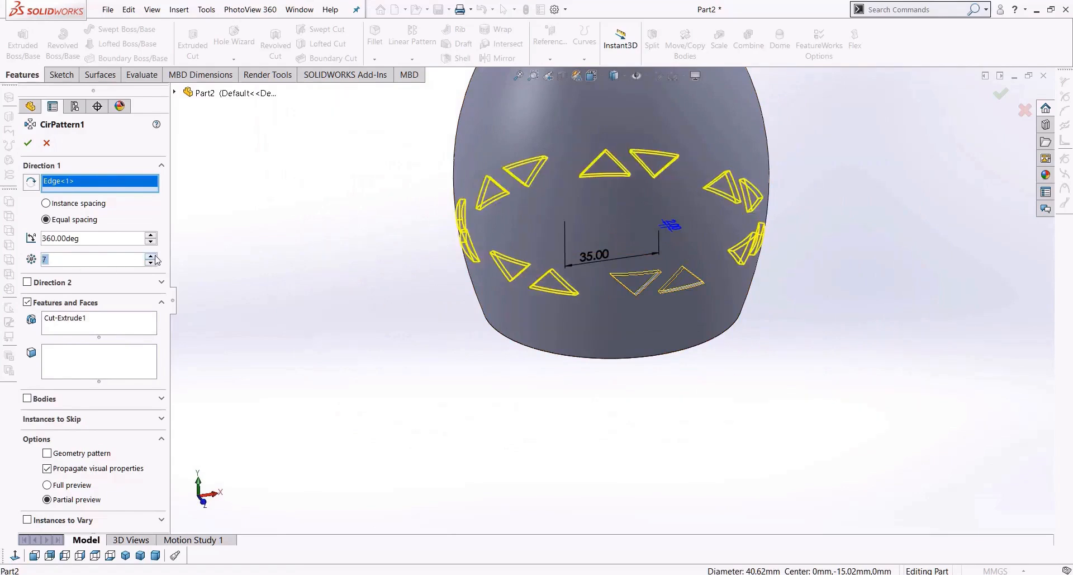
left_click(151, 256)
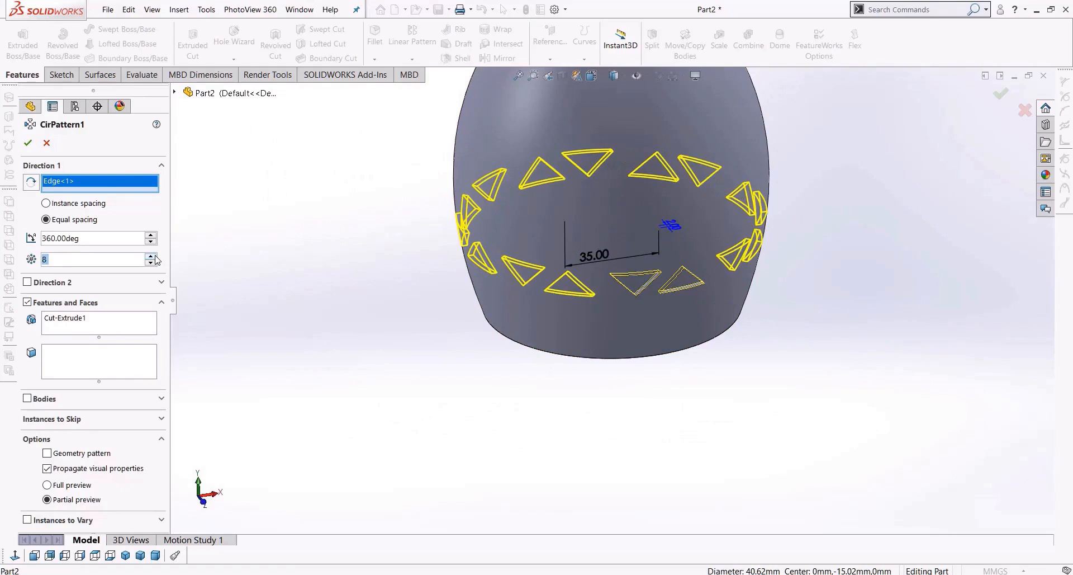
left_click(151, 256)
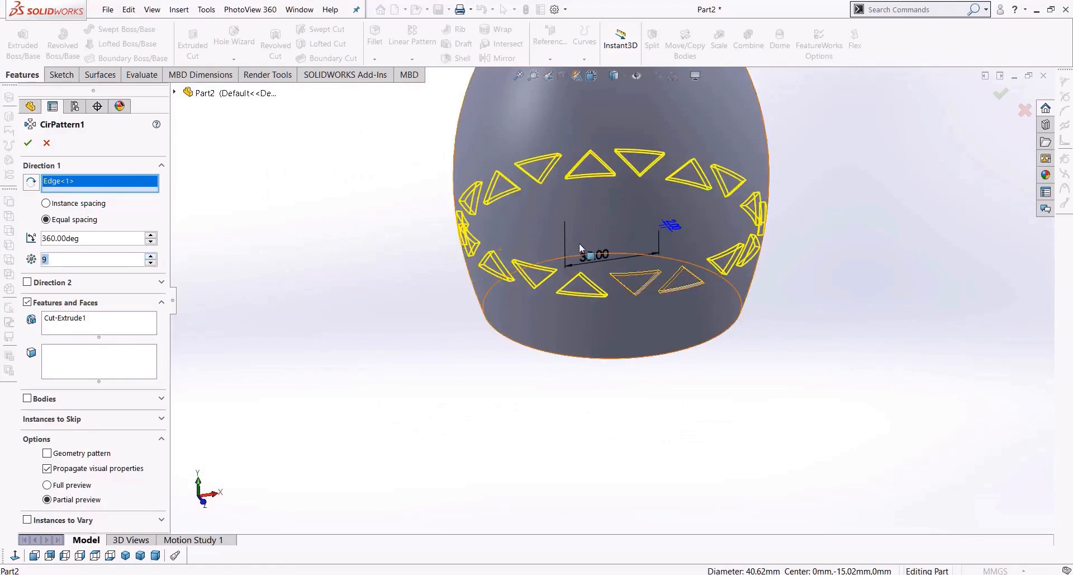
middle_click_drag(625, 306, 645, 275)
scroll(704, 270, "down", 5)
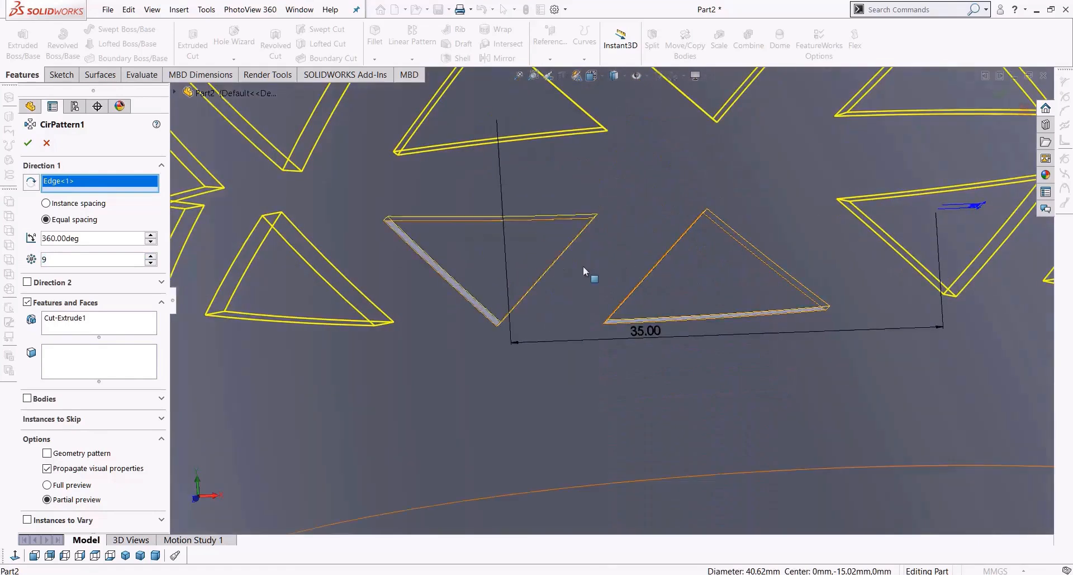
scroll(643, 285, "up", 3)
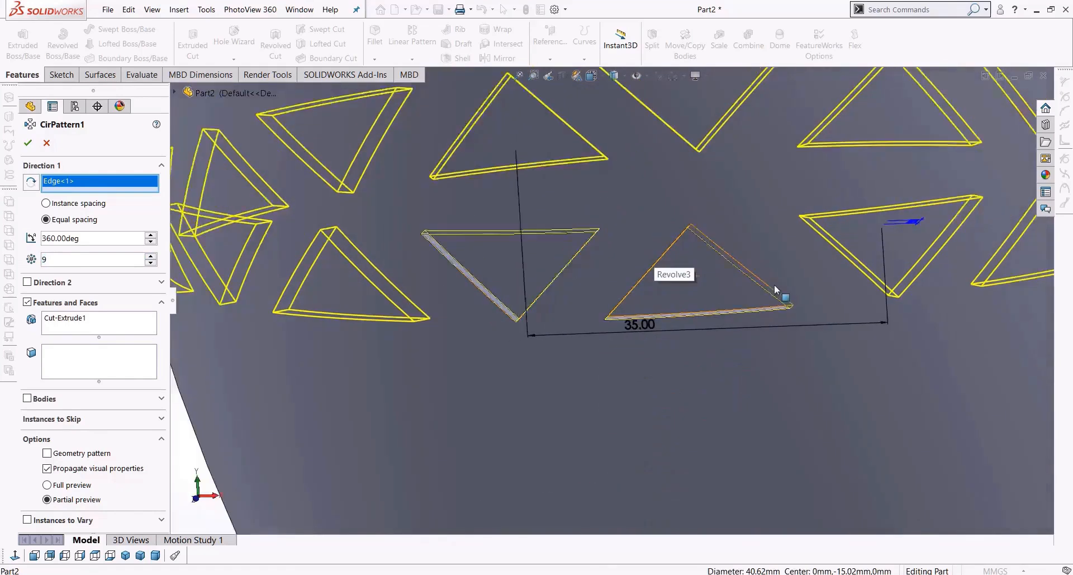
left_click(151, 256)
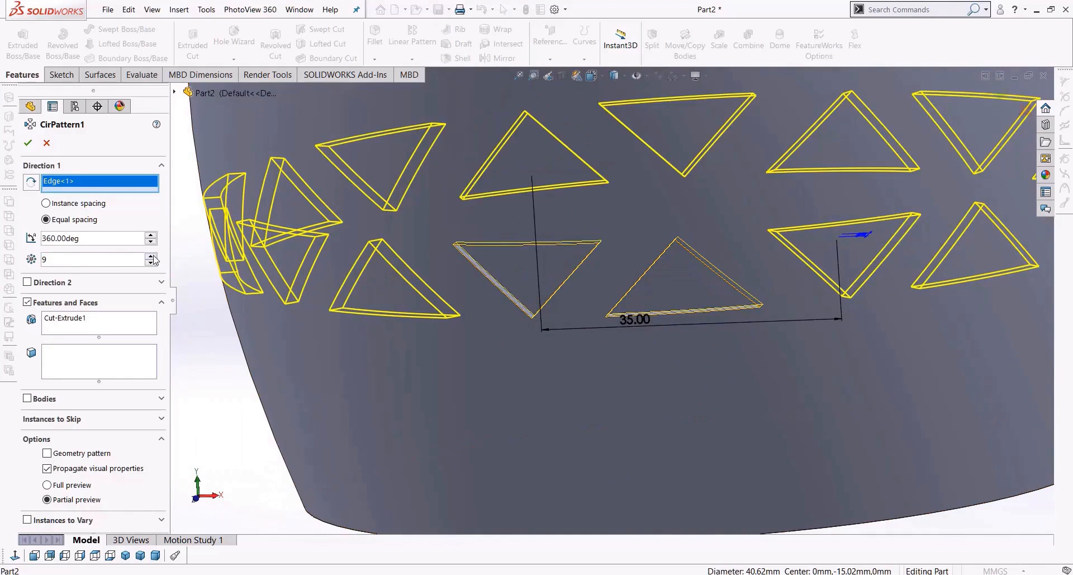
middle_click_drag(497, 294, 491, 275)
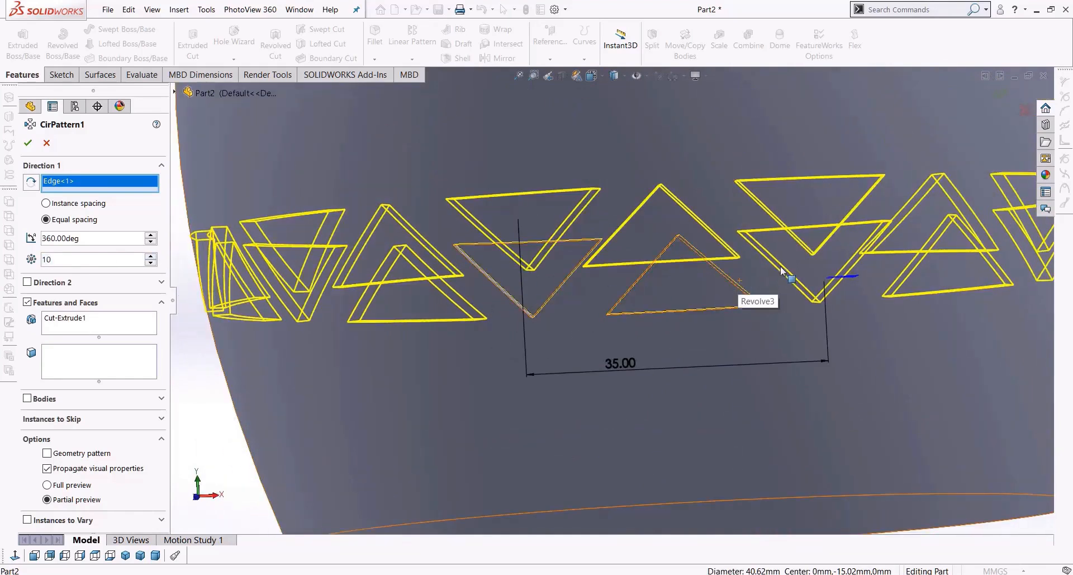
left_click(27, 142)
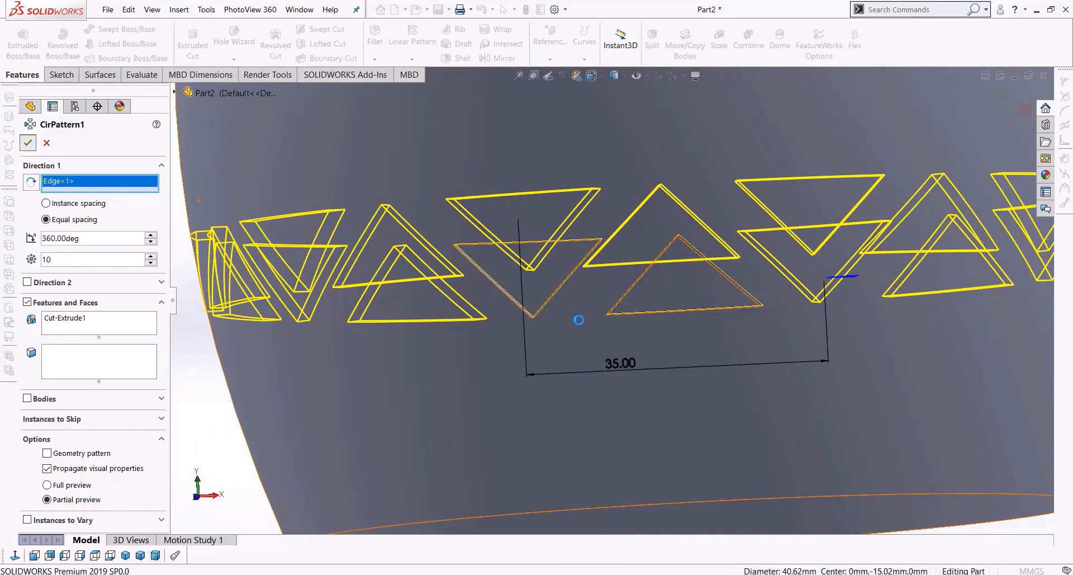
Step: Examine the band of triangle cuts around the body and the wire ring on its top face
scroll(615, 341, "up", 5)
middle_click_drag(721, 415, 881, 433)
scroll(867, 436, "up", 5)
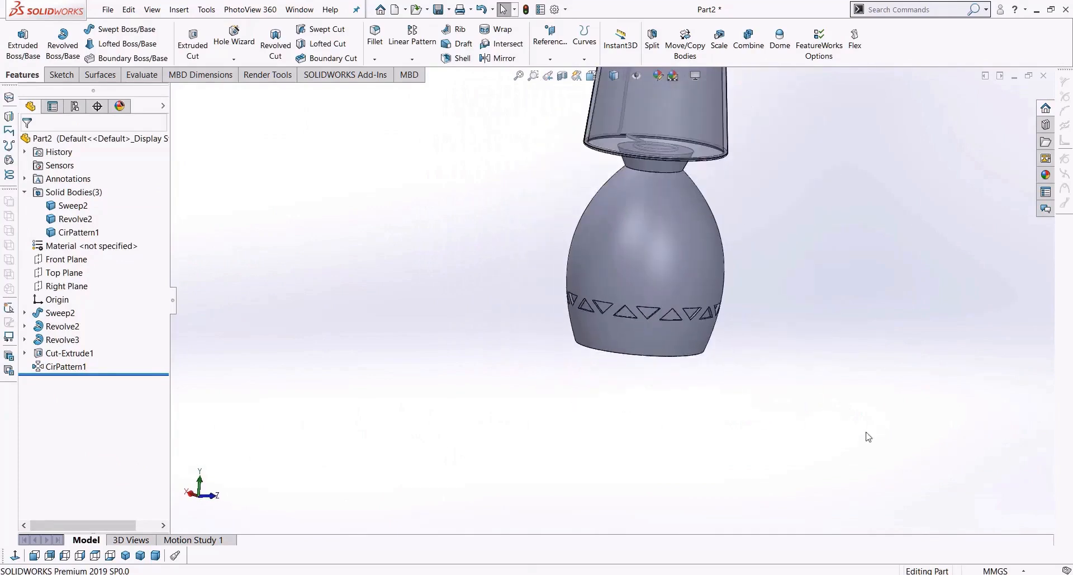
middle_click_drag(695, 312, 647, 290)
scroll(643, 248, "down", 5)
scroll(644, 252, "down", 2)
scroll(606, 167, "down", 3)
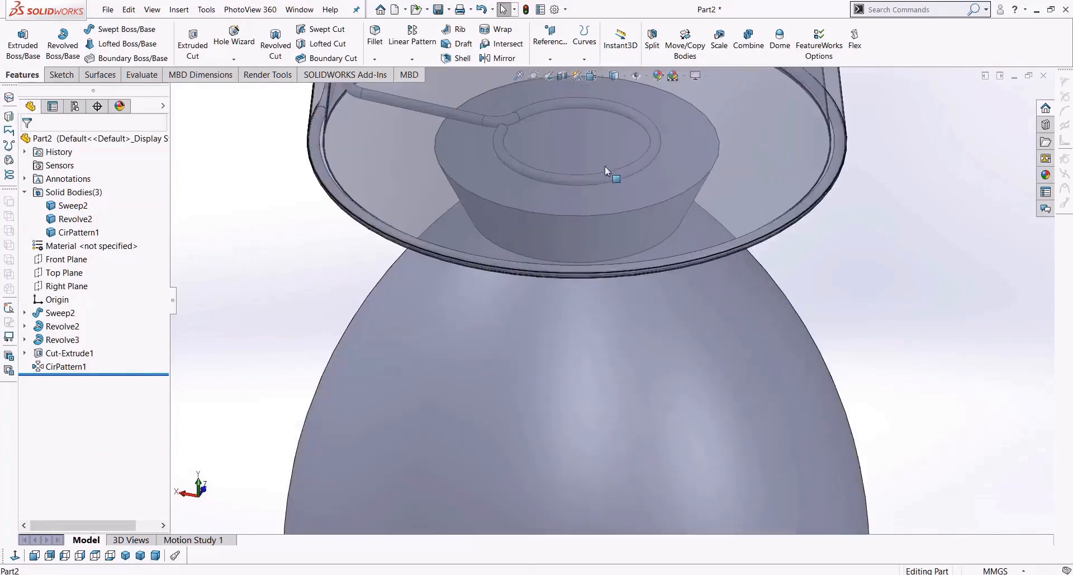
middle_click_drag(605, 167, 608, 249)
scroll(608, 250, "up", 1)
scroll(608, 249, "up", 6)
mouse_move(598, 183)
middle_mouse_down()
mouse_move(597, 204)
mouse_move(597, 179)
middle_mouse_up()
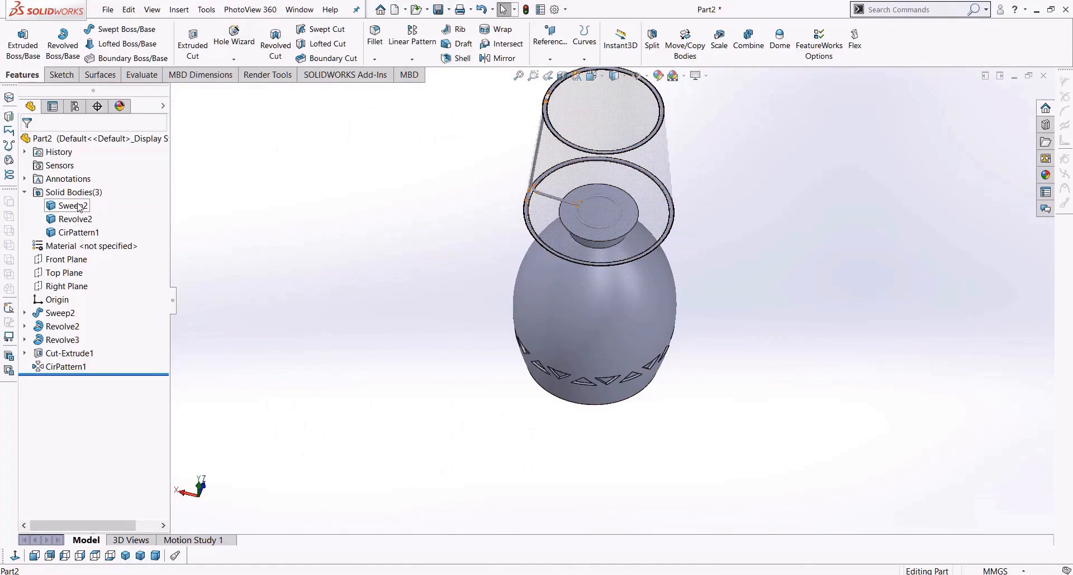
Step: Hide the Sweep2 and Revolve2 solid bodies
left_click(80, 206)
right_click(65, 222)
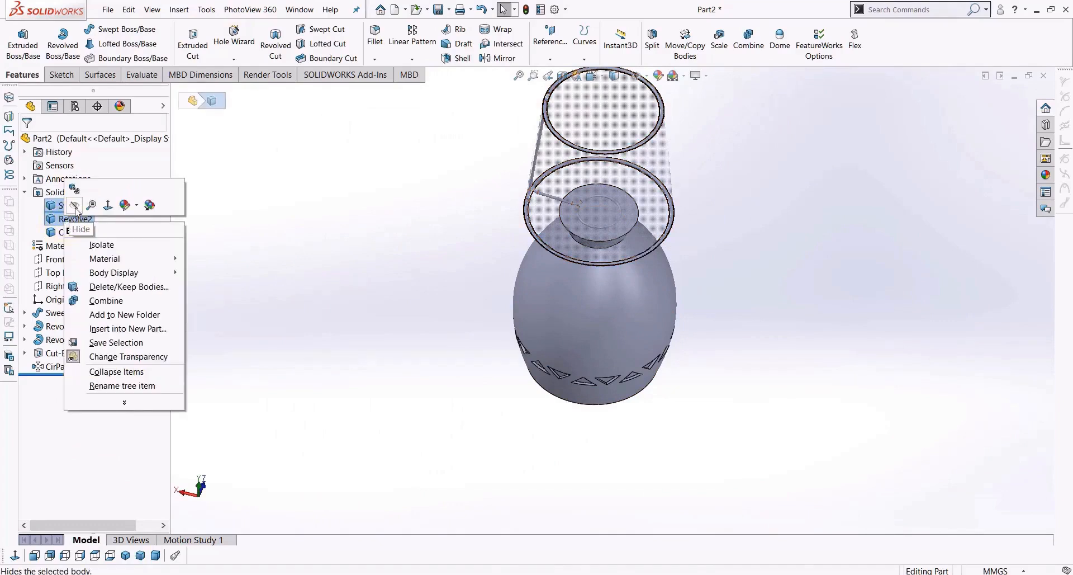
left_click(75, 207)
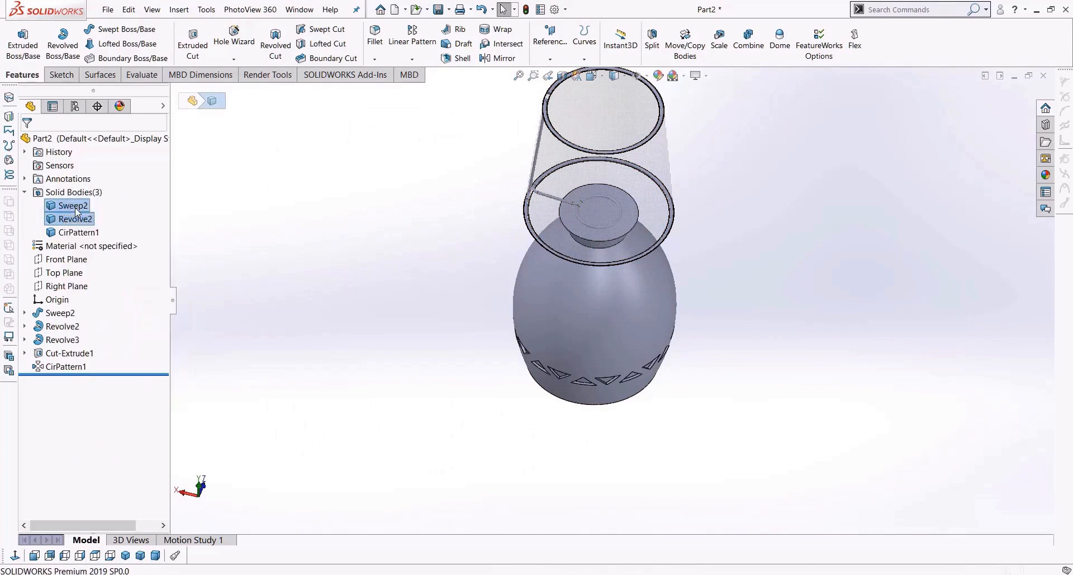
left_click(353, 261)
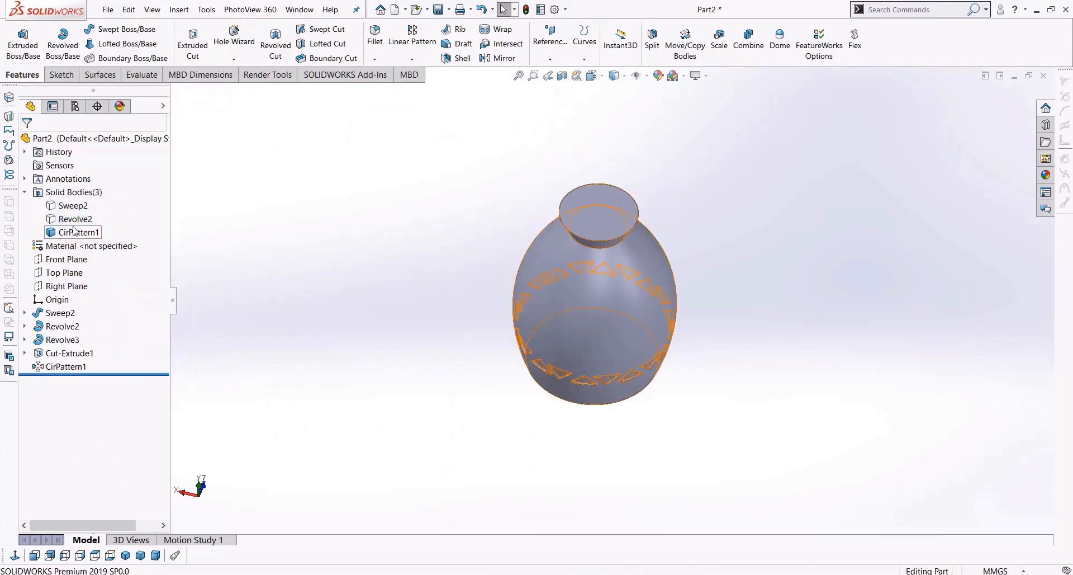
Step: Show the Sweep2 wire body again and inspect its ring on the body's top face
right_click(70, 207)
left_click(82, 188)
middle_click_drag(369, 304, 469, 360)
scroll(613, 226, "down", 5)
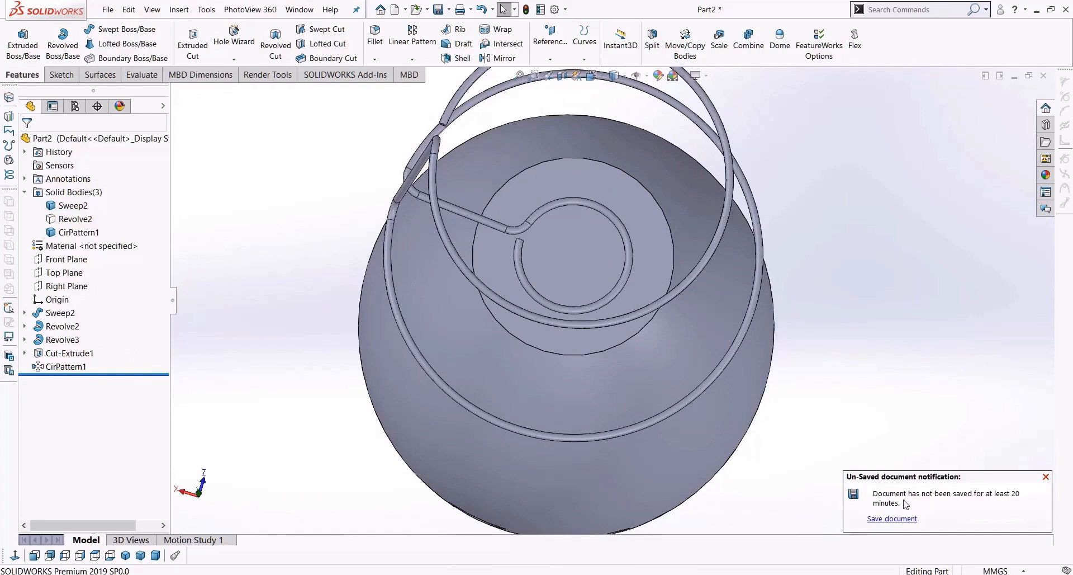
Step: Save the part to the Desktop as Lighting V2
left_click(889, 518)
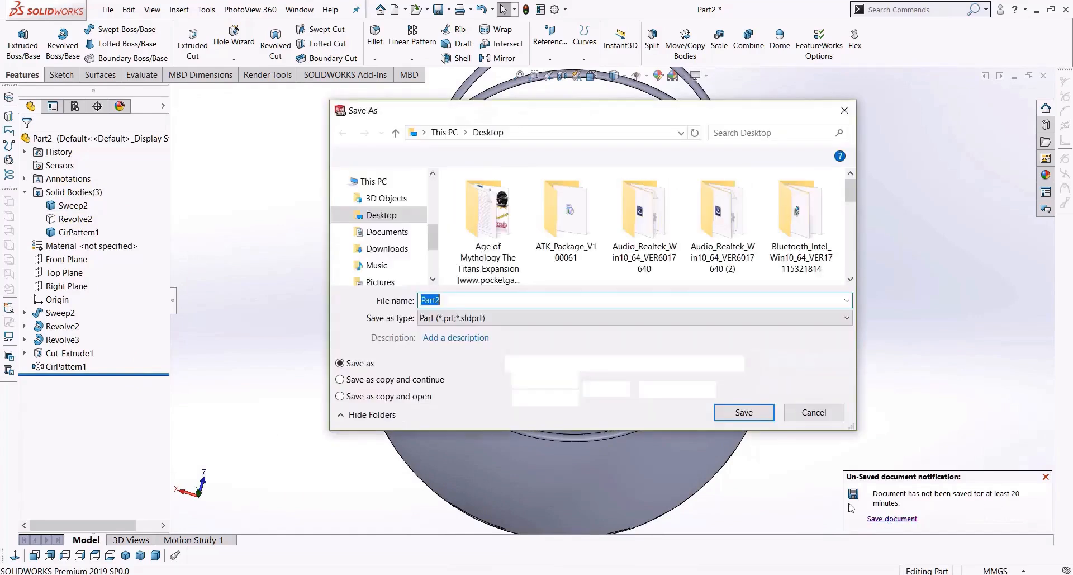
scroll(384, 235, "up", 2)
left_click(467, 301)
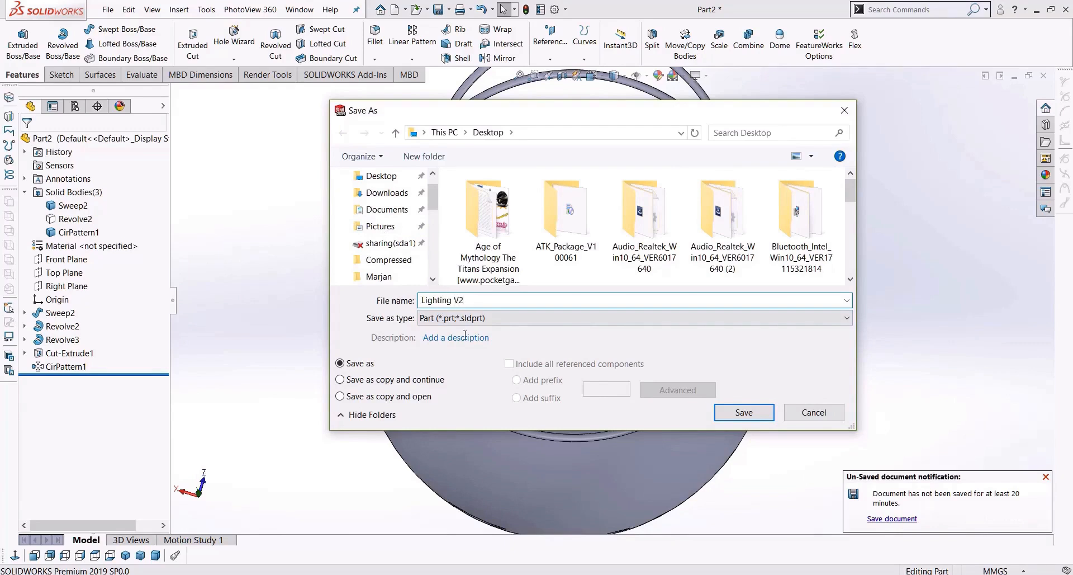
left_click(730, 409)
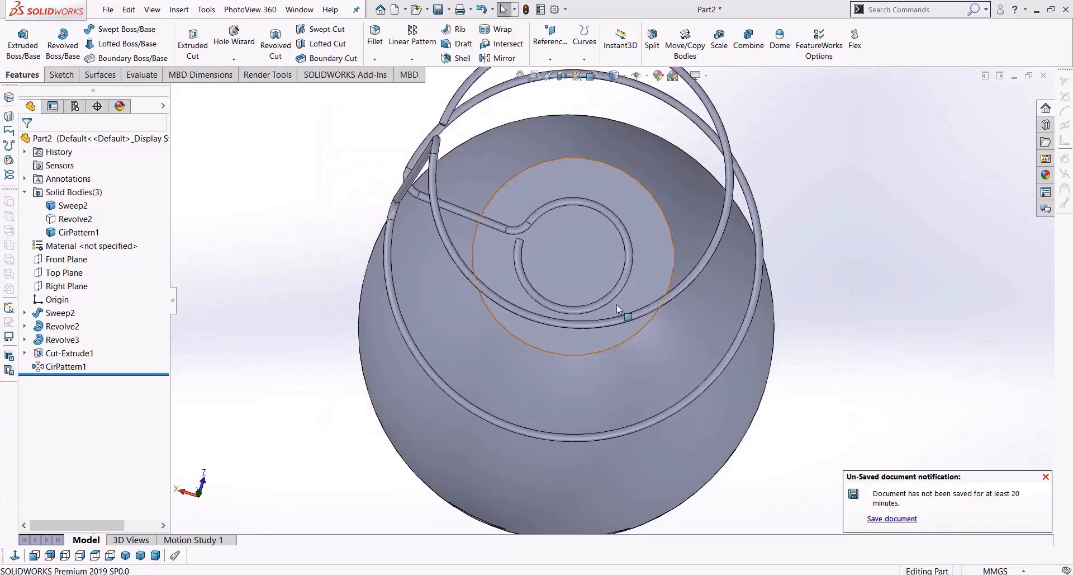
Step: Sketch a circle of about 13 mm radius on the lamp body's top face, centred on the origin inside the wire ring
left_click(569, 246)
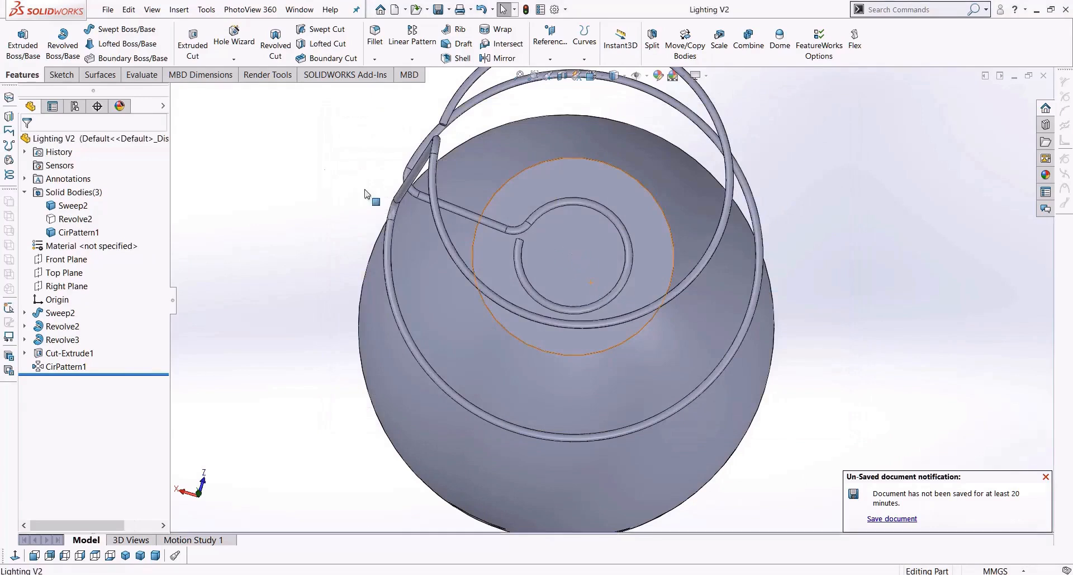
left_click(70, 77)
left_click(128, 29)
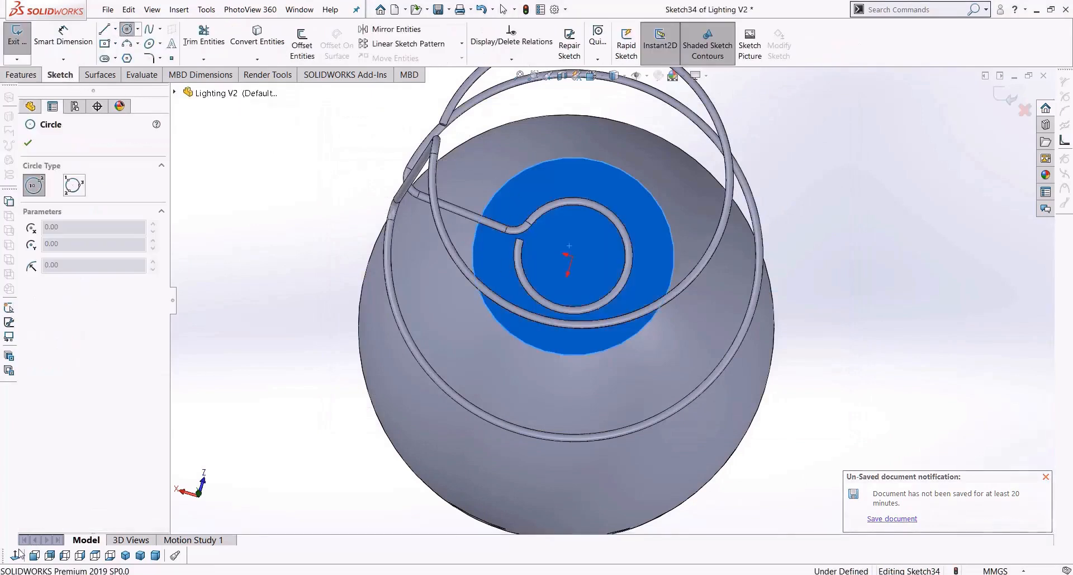
scroll(618, 323, "down", 2)
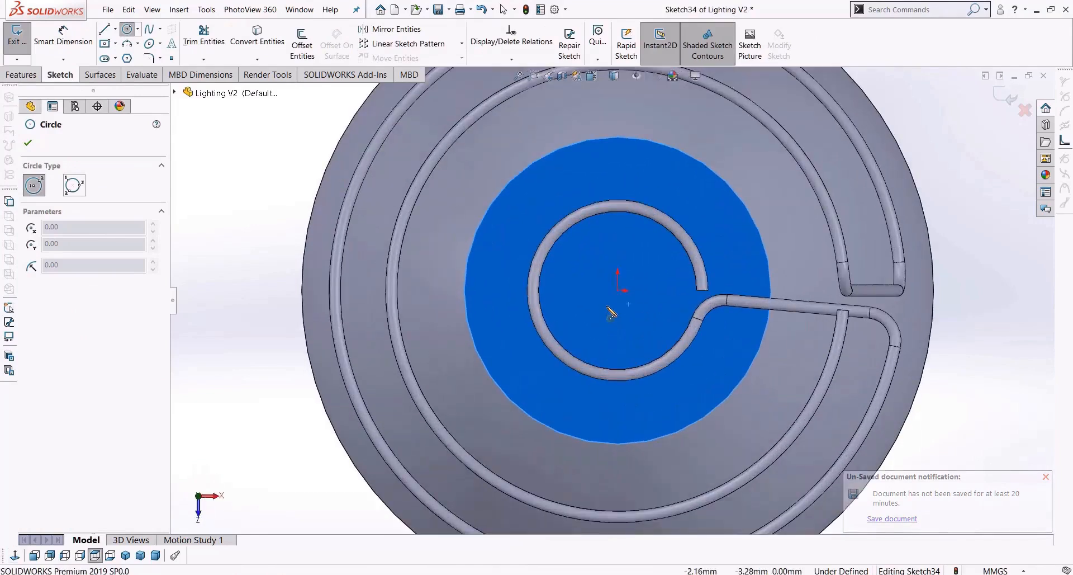
left_click(619, 292)
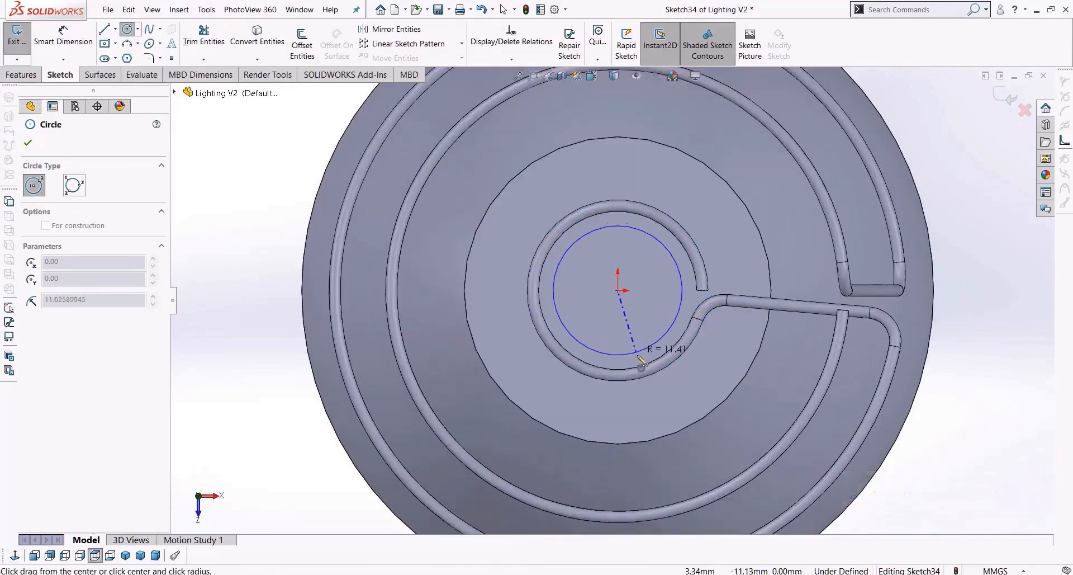
left_click(641, 361)
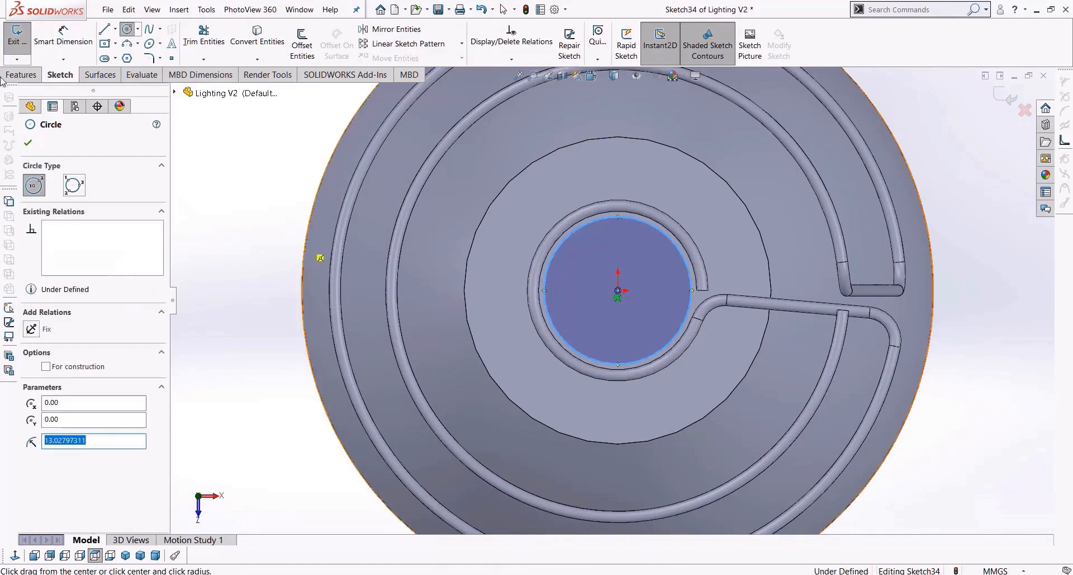
Step: Extrude the circle upward about 18.6 mm with merging on to form the bulb socket
left_click(12, 75)
left_click(21, 51)
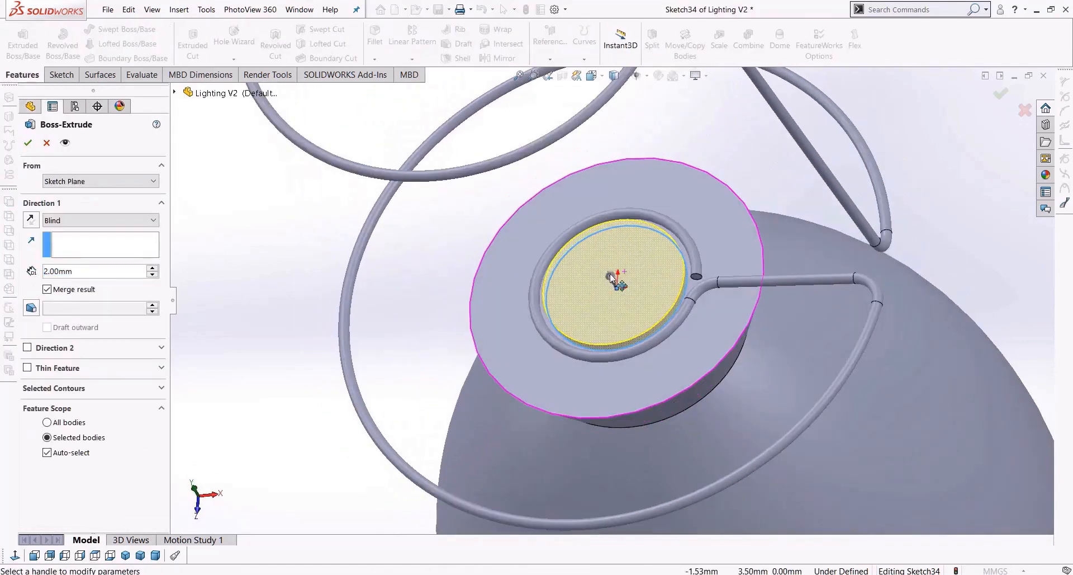
left_click_drag(594, 254, 583, 226)
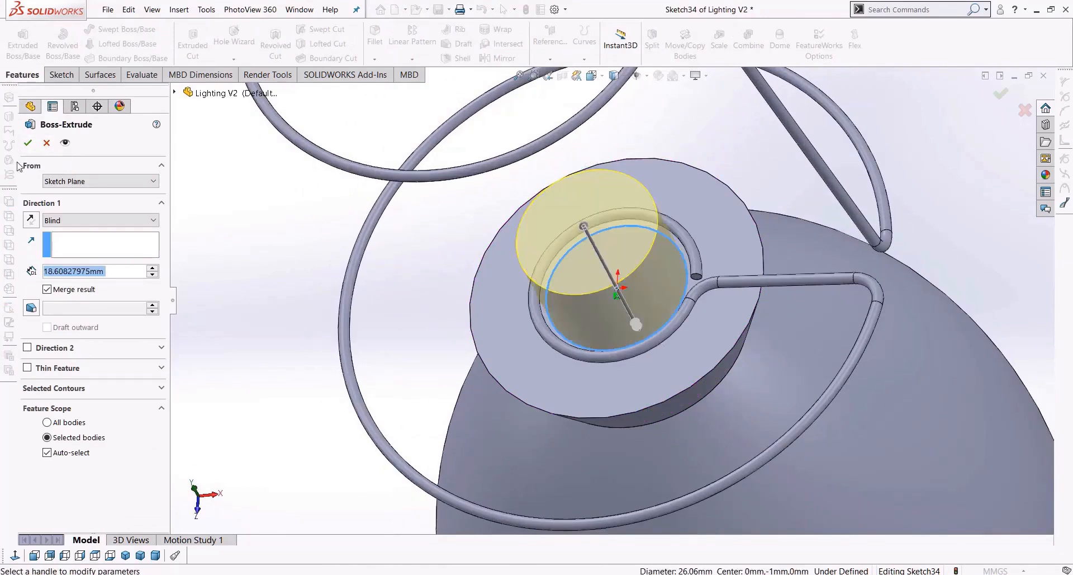
left_click(31, 143)
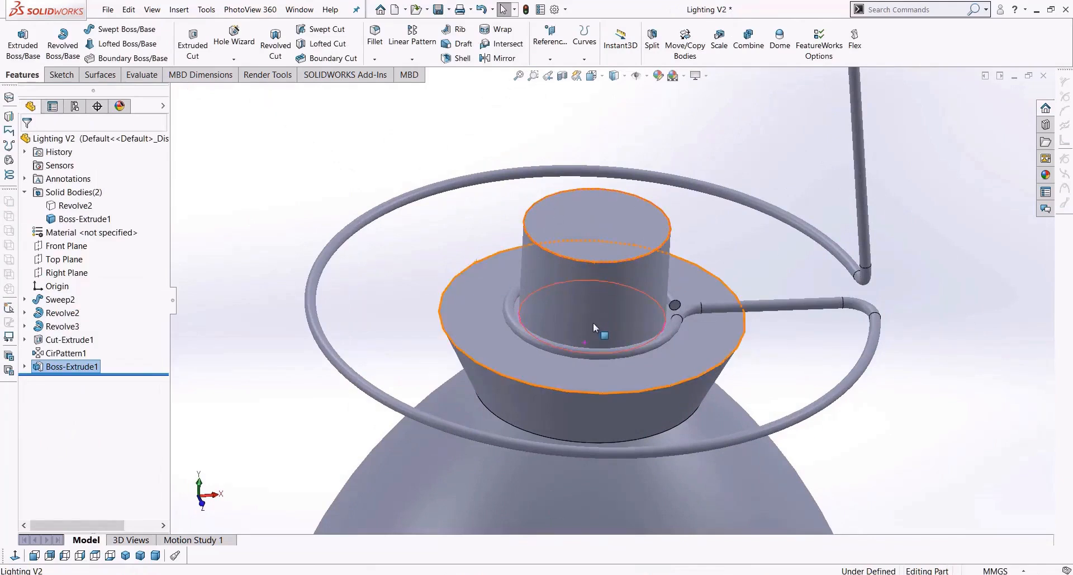
scroll(593, 322, "up", 5)
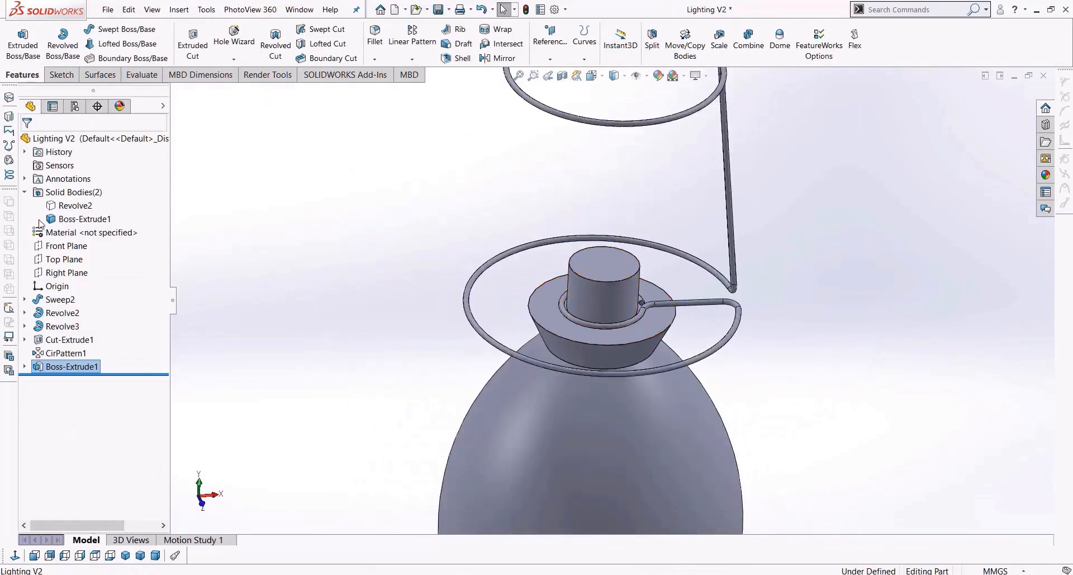
Step: Start a sketch on the Front Plane and draw a vertical centerline upward from the middle of the socket's top edge
left_click(56, 246)
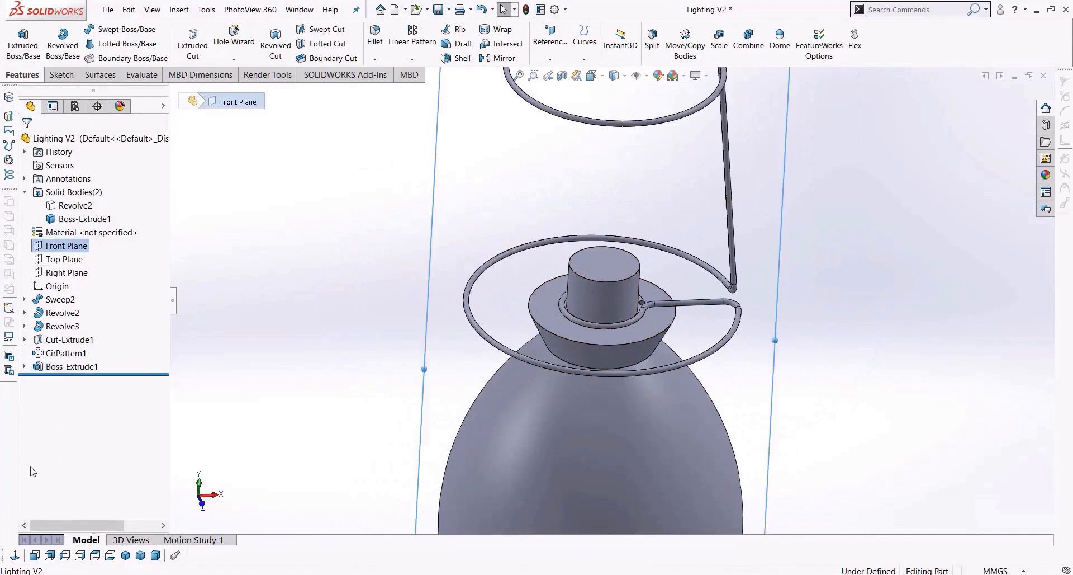
left_click(16, 556)
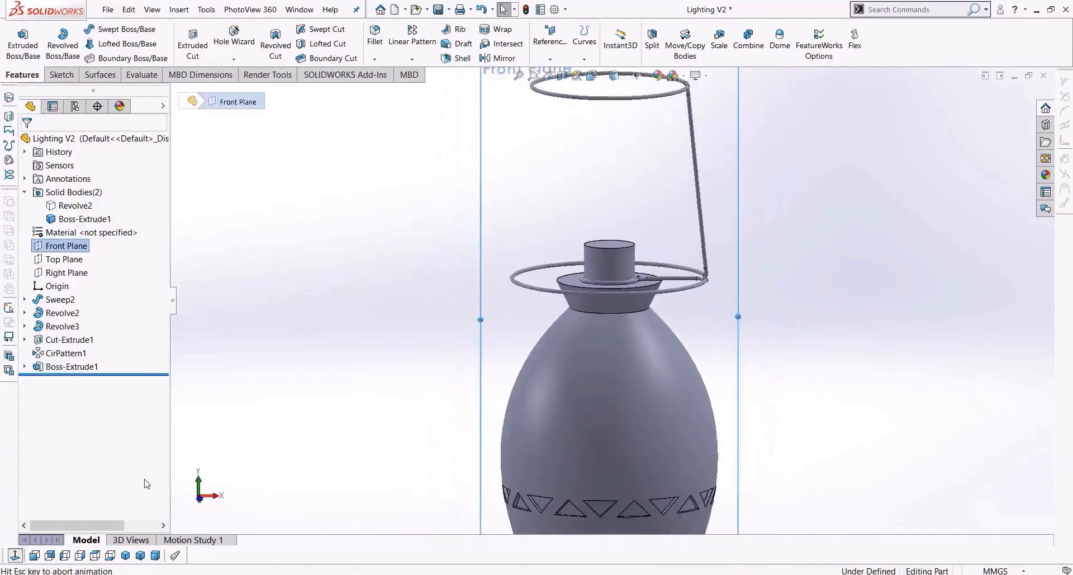
left_click(60, 75)
left_click(17, 35)
left_click(115, 29)
left_click(134, 58)
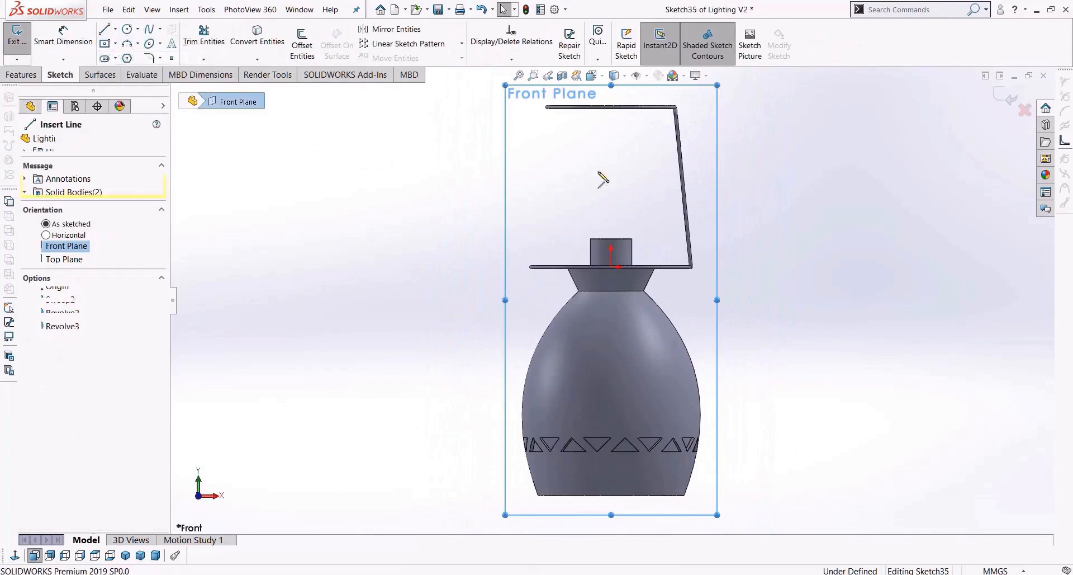
scroll(597, 151, "down", 4)
left_click(627, 337)
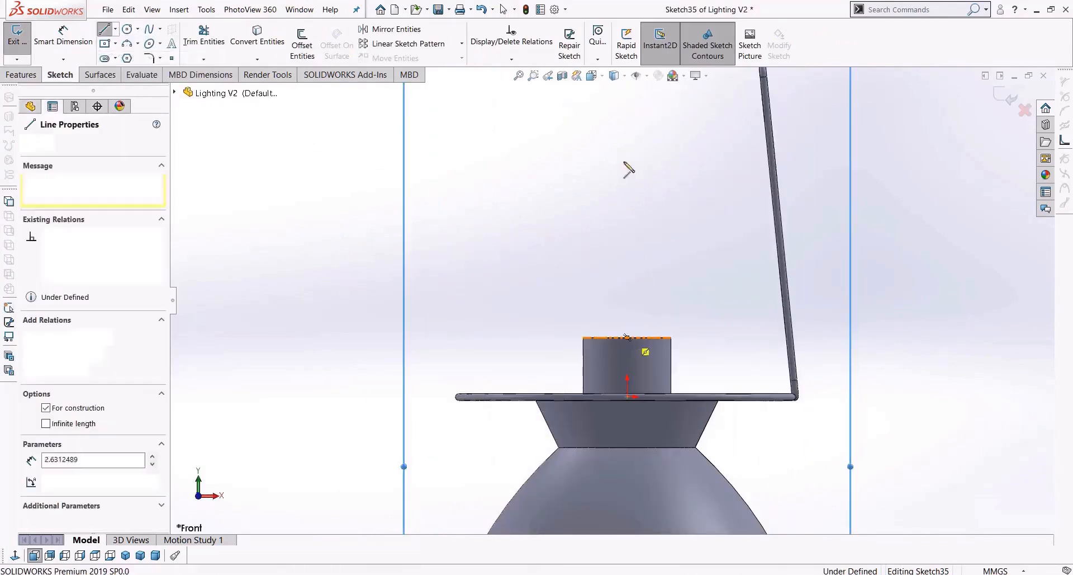
left_click(628, 144)
key("Escape")
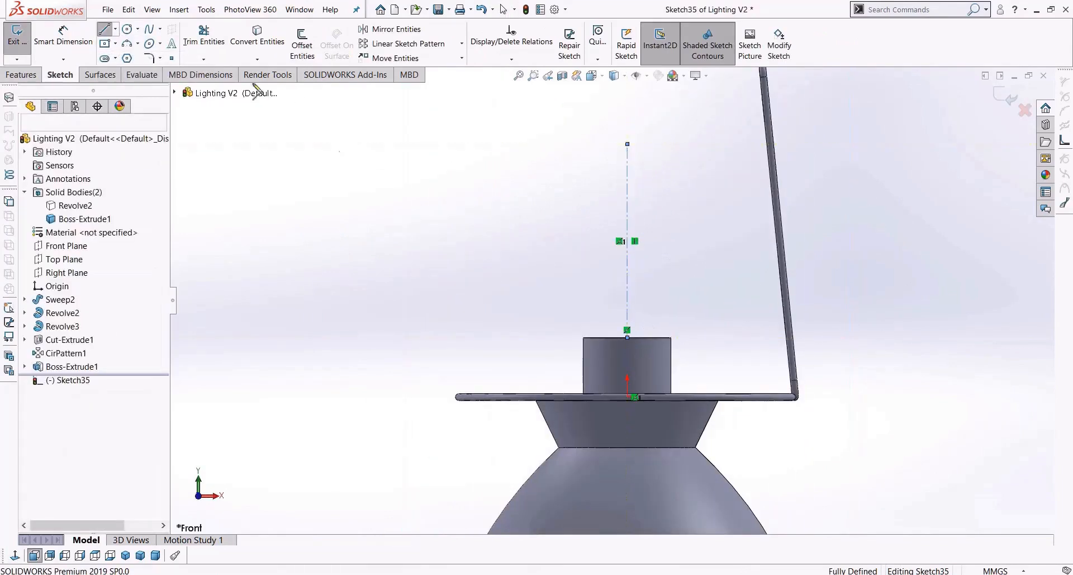
Step: Draw a vertical line about 10 mm to the right of the centerline, from inside the socket to just above its top edge
key("l")
scroll(561, 331, "down", 3)
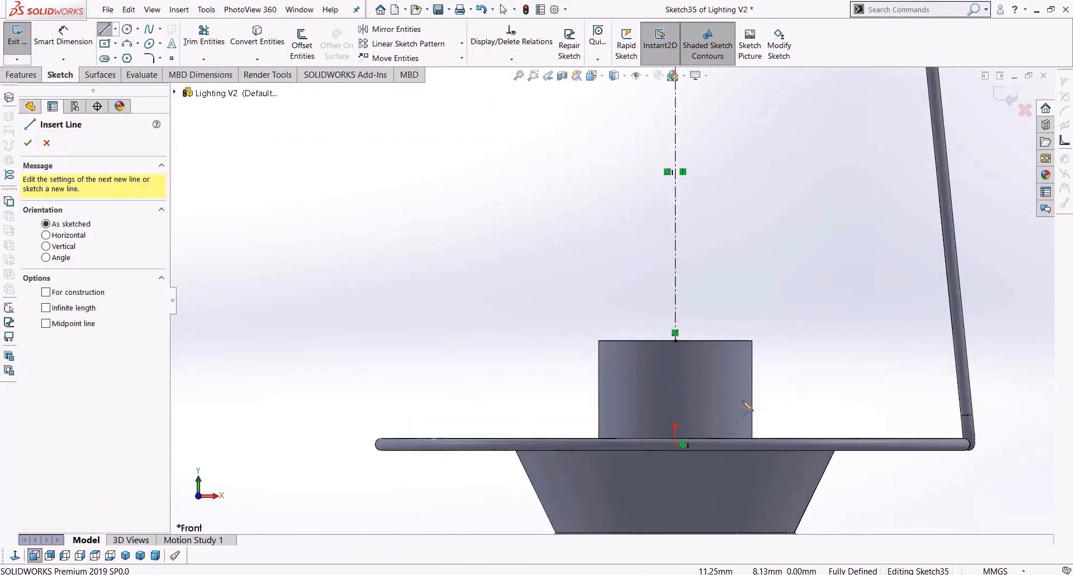
left_click(736, 410)
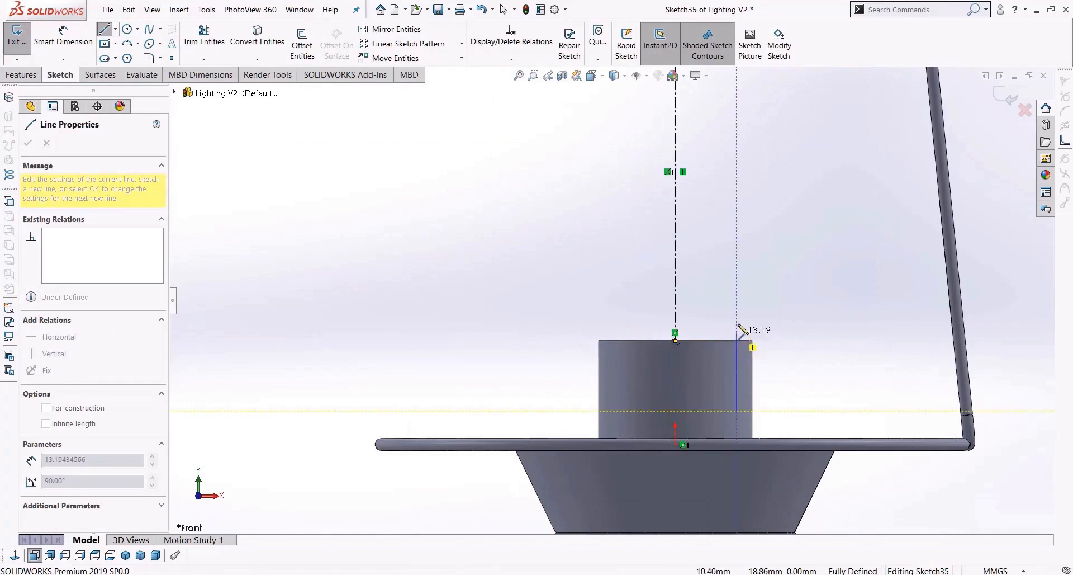
left_click(737, 322)
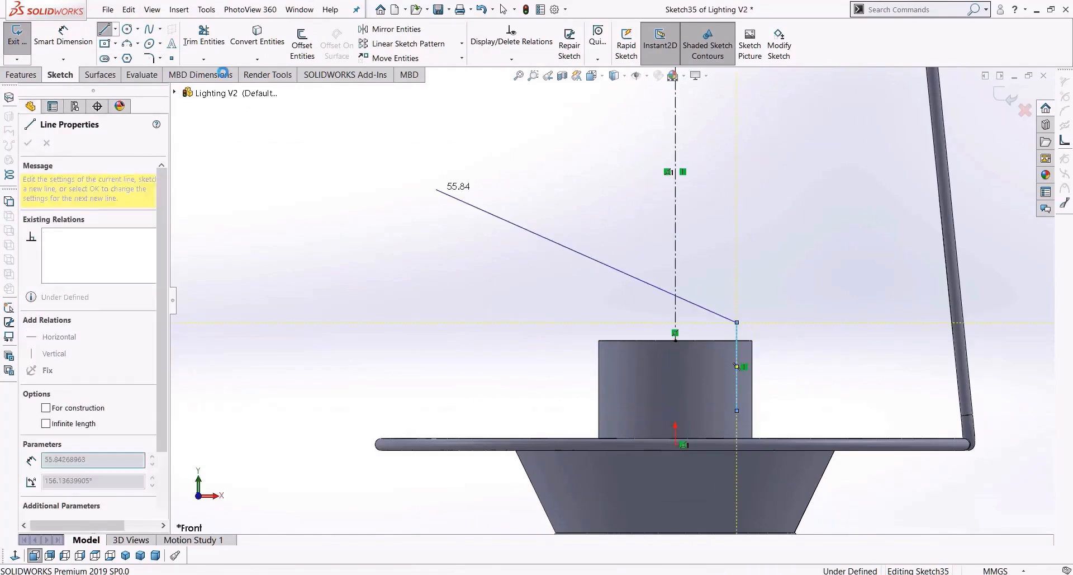
key("Escape")
Step: Draw a four-point spline from the vertical line's upper end, bulging outward and ending on the centerline
left_click(150, 28)
left_click(737, 323)
left_click(787, 264)
left_click(709, 135)
left_click(677, 92)
key("Escape")
Step: Reshape the spline into a rounded bulb outline by moving its inner points and its upper endpoint on the centerline
left_click_drag(709, 136, 775, 210)
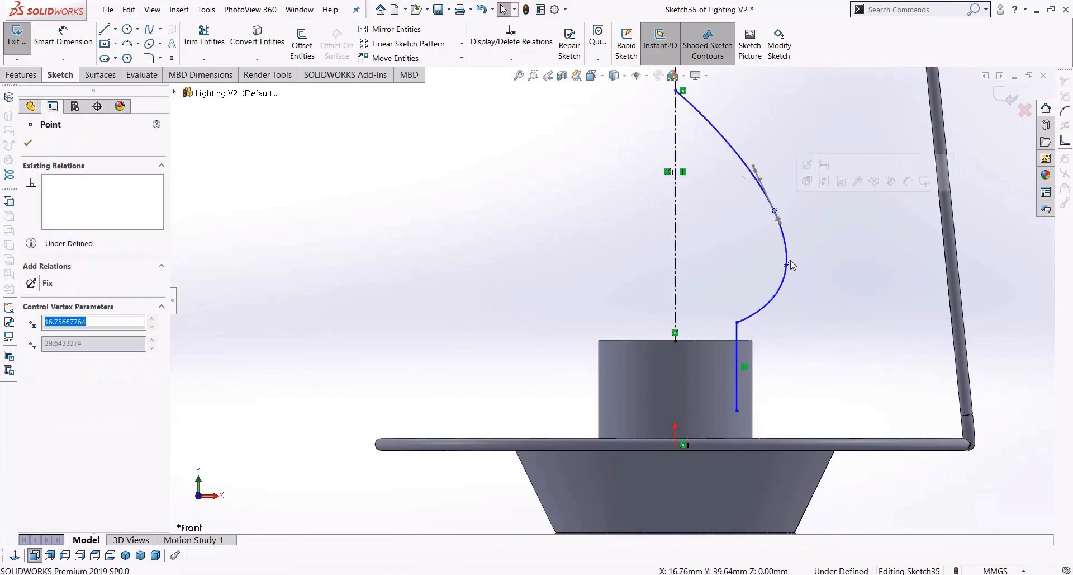
mouse_move(786, 264)
left_mouse_down()
mouse_move(770, 281)
mouse_move(789, 287)
left_mouse_up()
scroll(684, 232, "up", 4)
scroll(646, 210, "down", 4)
left_click_drag(640, 220, 640, 287)
left_click_drag(740, 340, 749, 302)
left_click_drag(640, 287, 640, 205)
left_click_drag(749, 304, 793, 304)
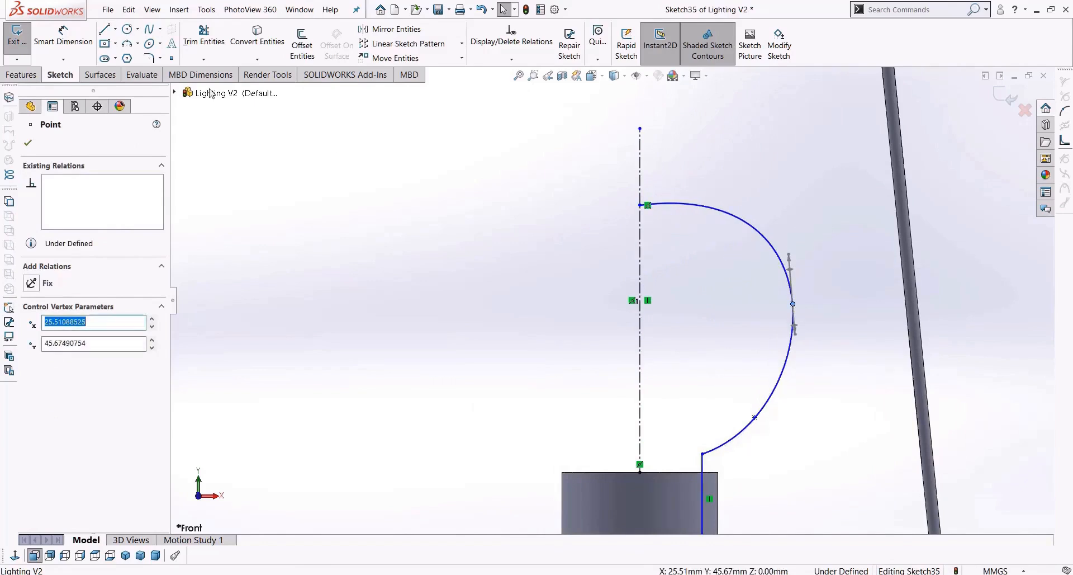
Step: Close the bulb profile with a vertical line down the axis and a horizontal line about 10 mm long inside the socket
left_click(105, 31)
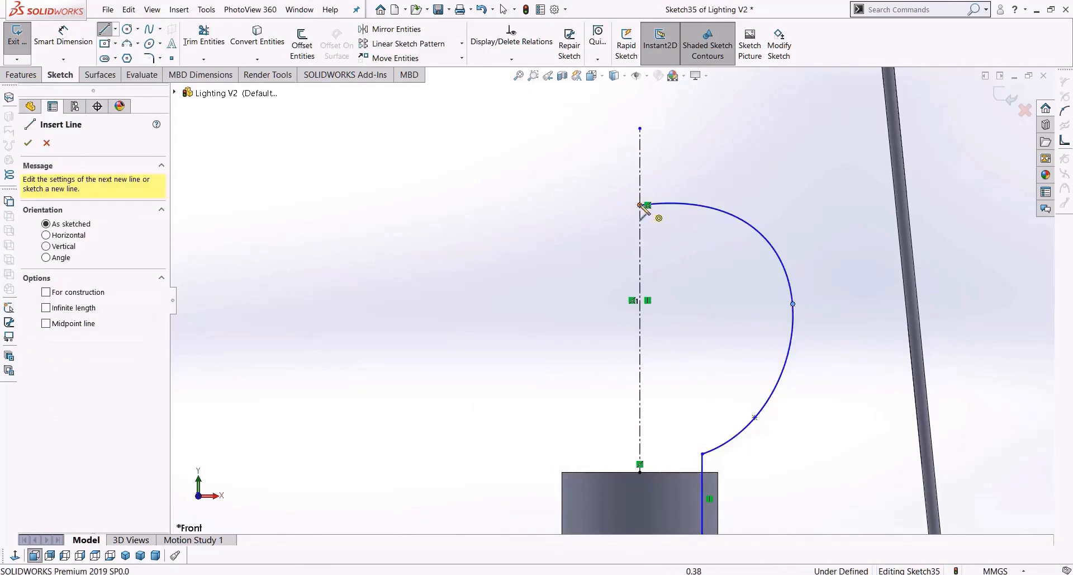
left_click(640, 205)
scroll(676, 384, "up", 3)
scroll(639, 457, "down", 5)
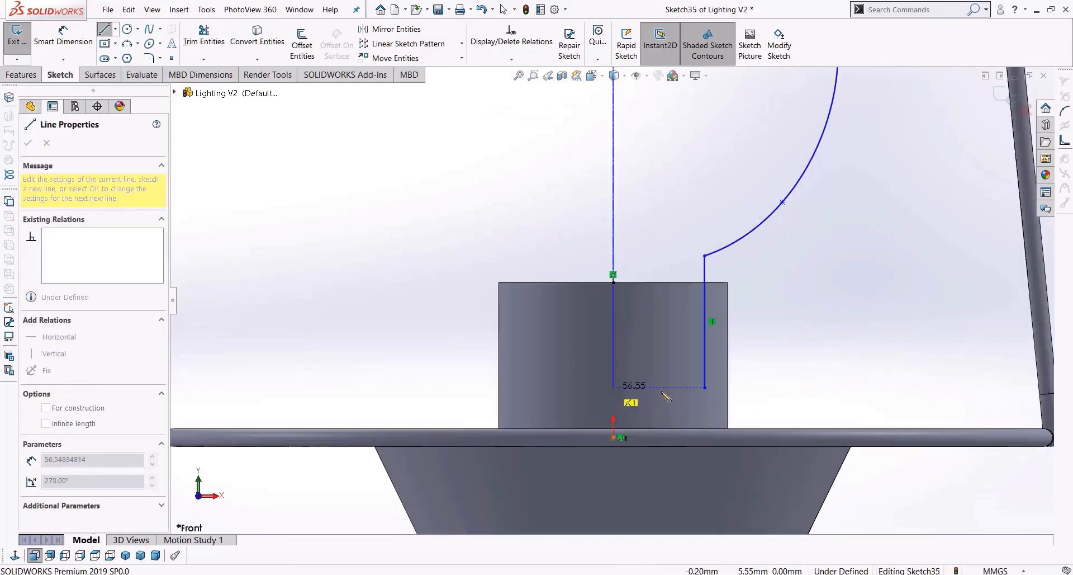
left_click(663, 393)
left_click(673, 397)
scroll(677, 299, "up", 3)
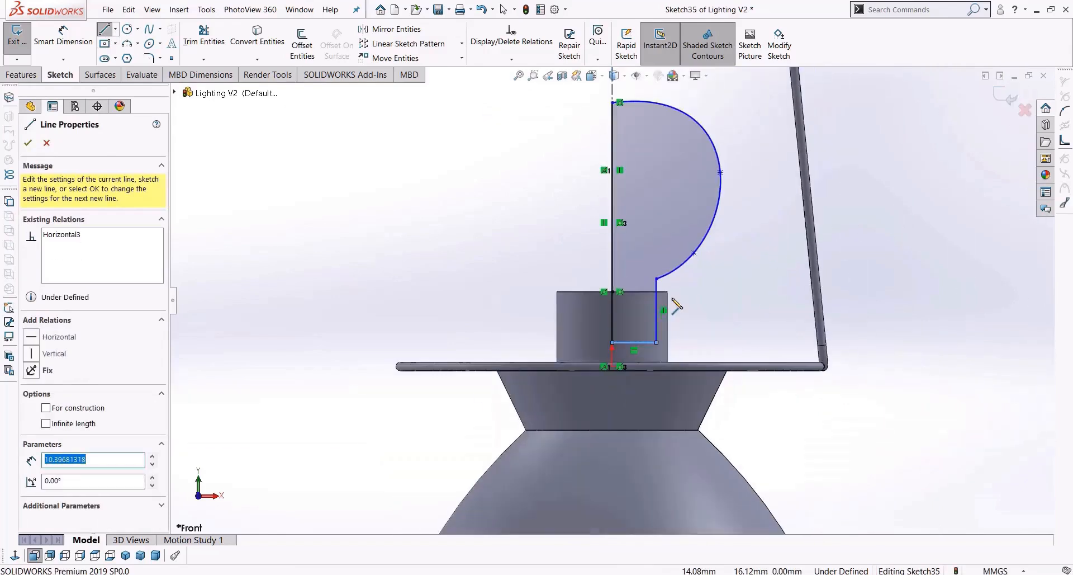
key("Escape")
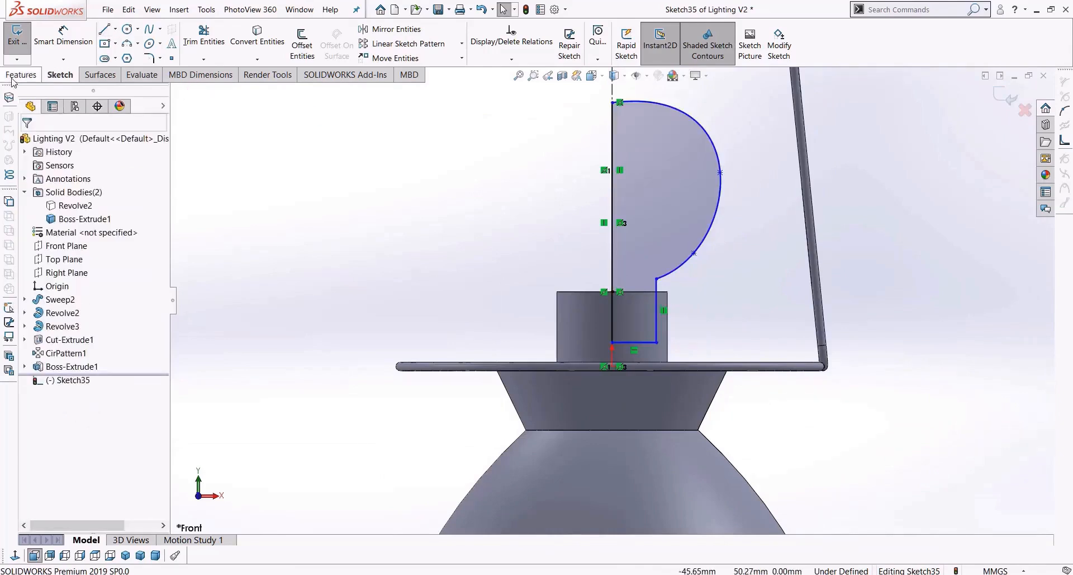
Step: Add a perpendicular relation between the spline and the vertical axis line at the bulb's top
scroll(622, 89, "down", 3)
left_click(643, 180)
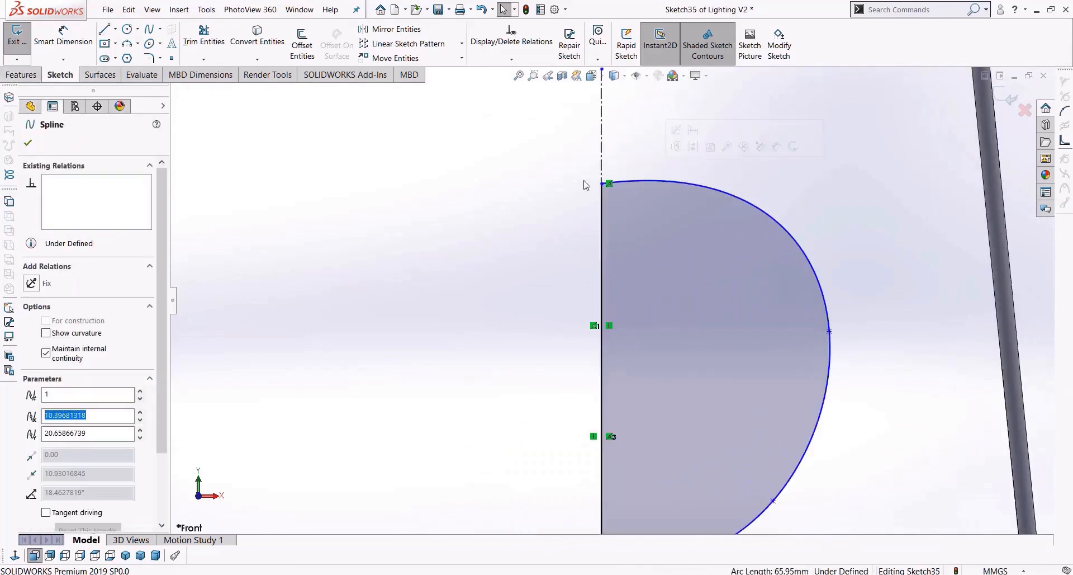
left_click(601, 252, "ctrl")
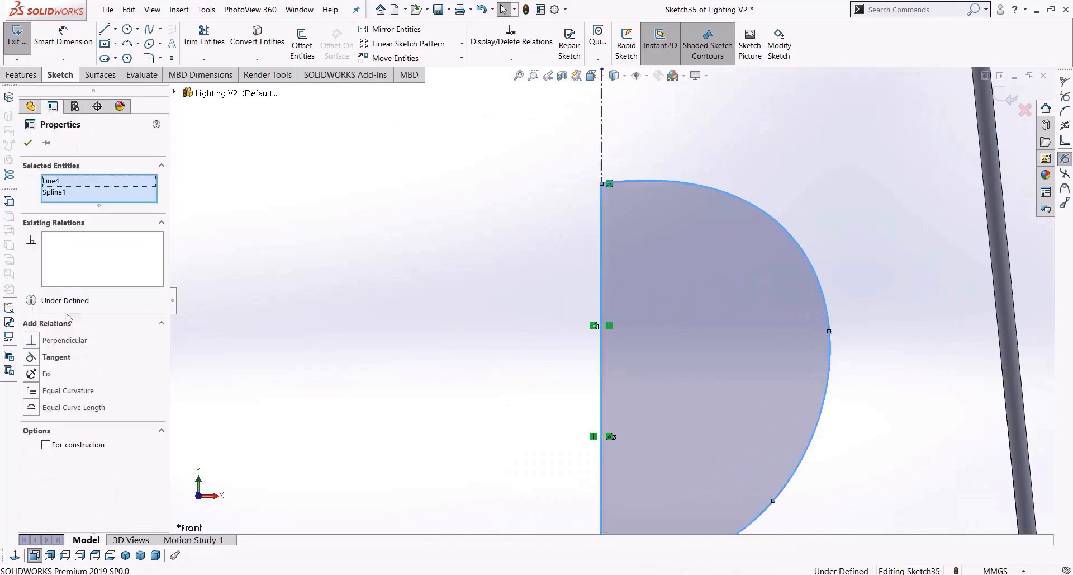
left_click(31, 340)
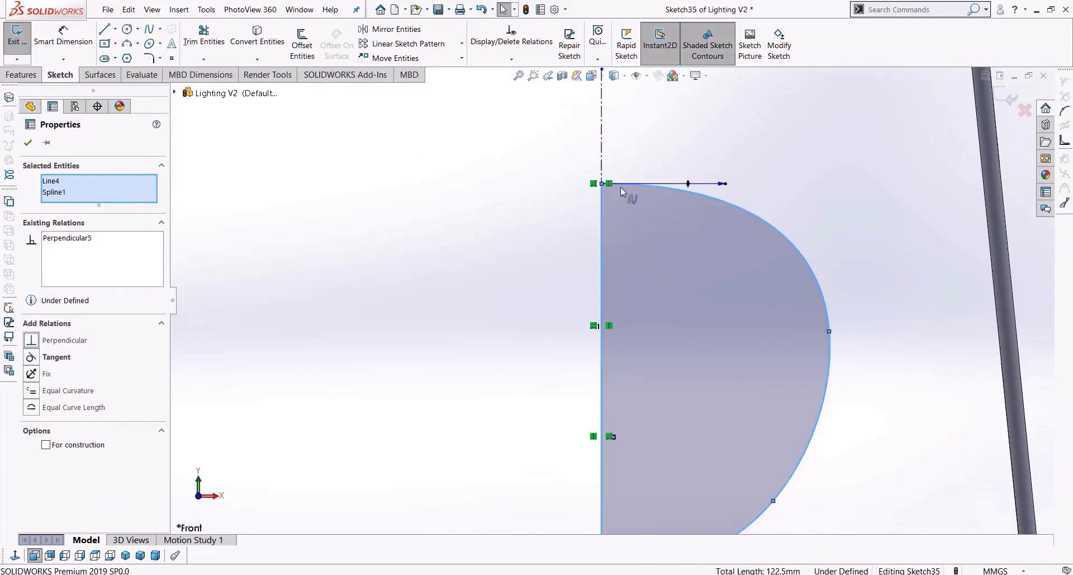
key("f")
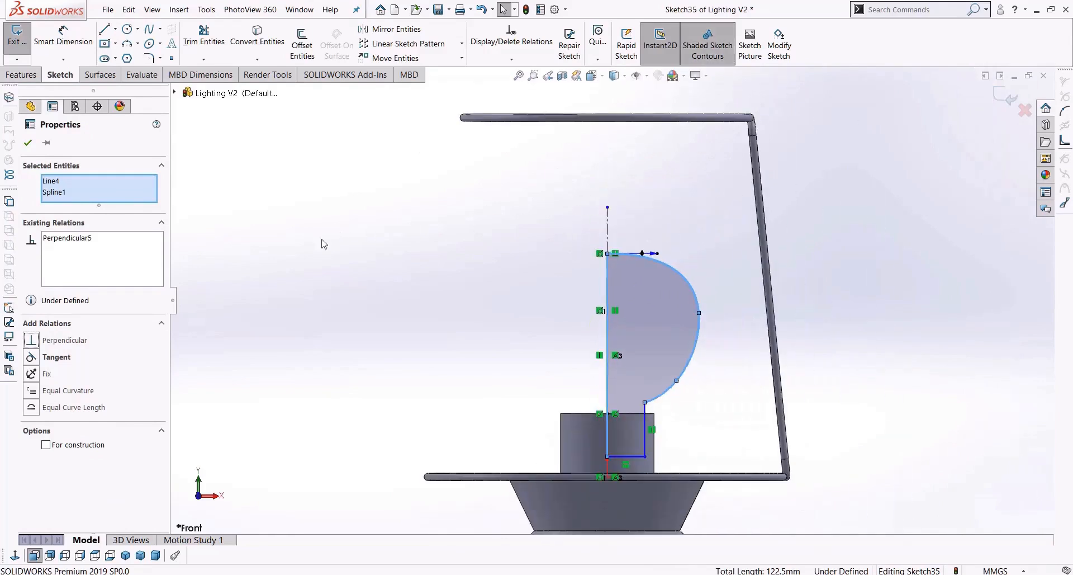
Step: Revolve the bulb profile 360° about its vertical axis line as a separate body, with Merge result off
left_click(35, 71)
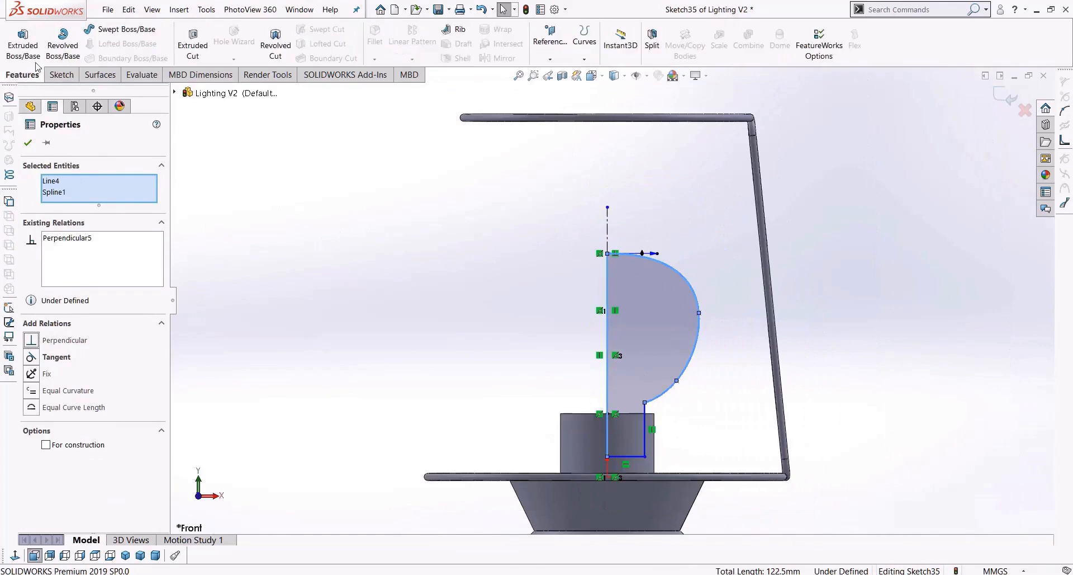
left_click(71, 52)
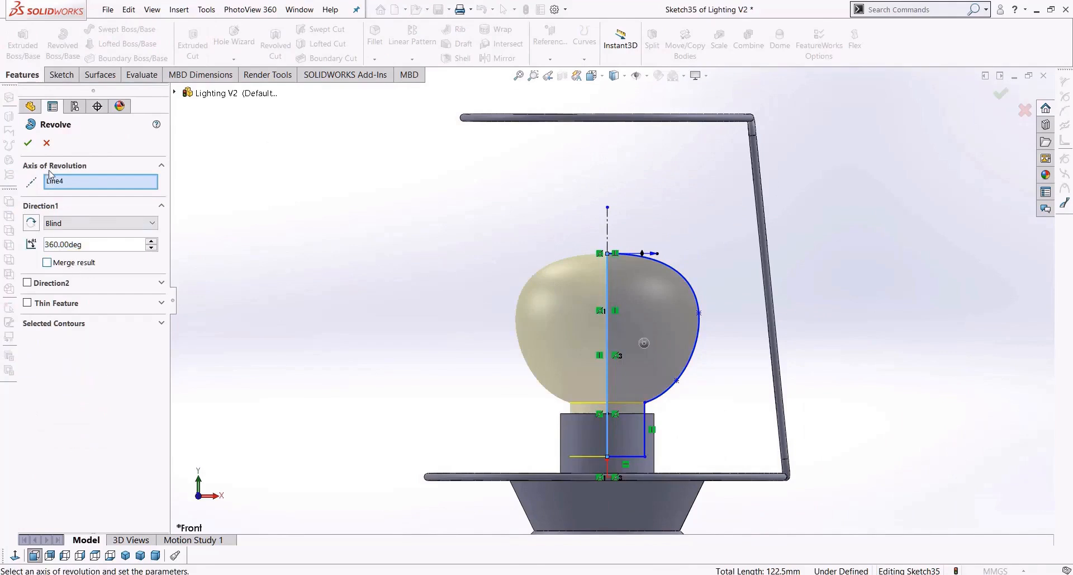
left_click(28, 143)
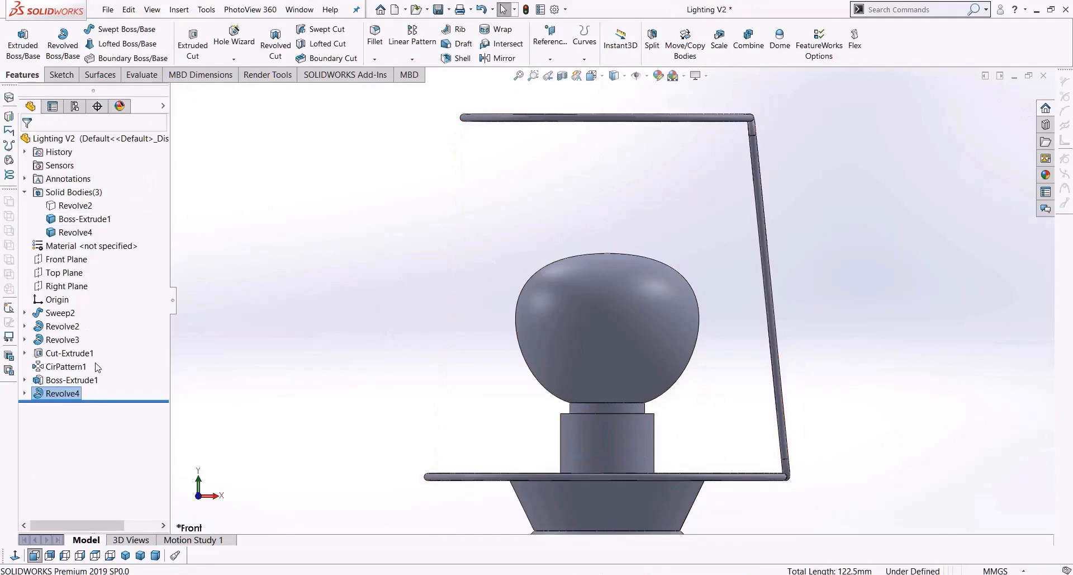
Step: Reopen the bulb's revolve definition and check its axis, angle and merge settings without changing them
right_click(69, 394)
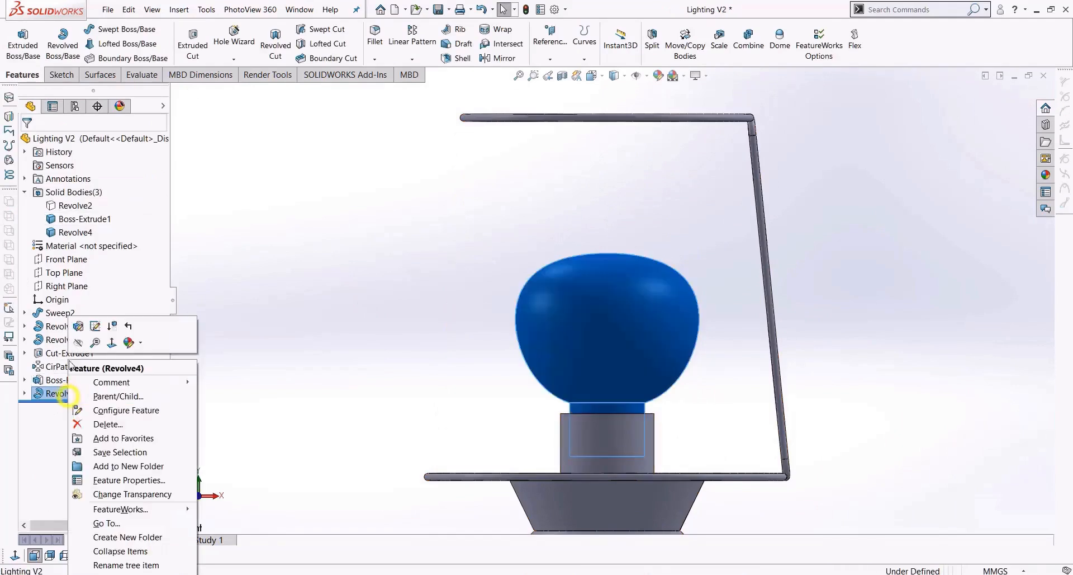
left_click(79, 326)
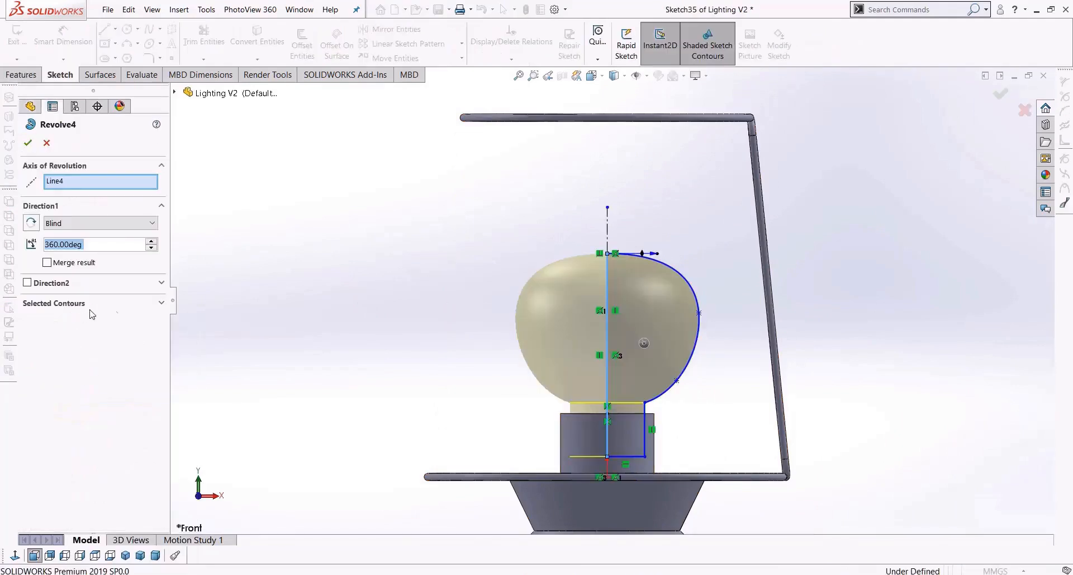
middle_click_drag(345, 317, 348, 355)
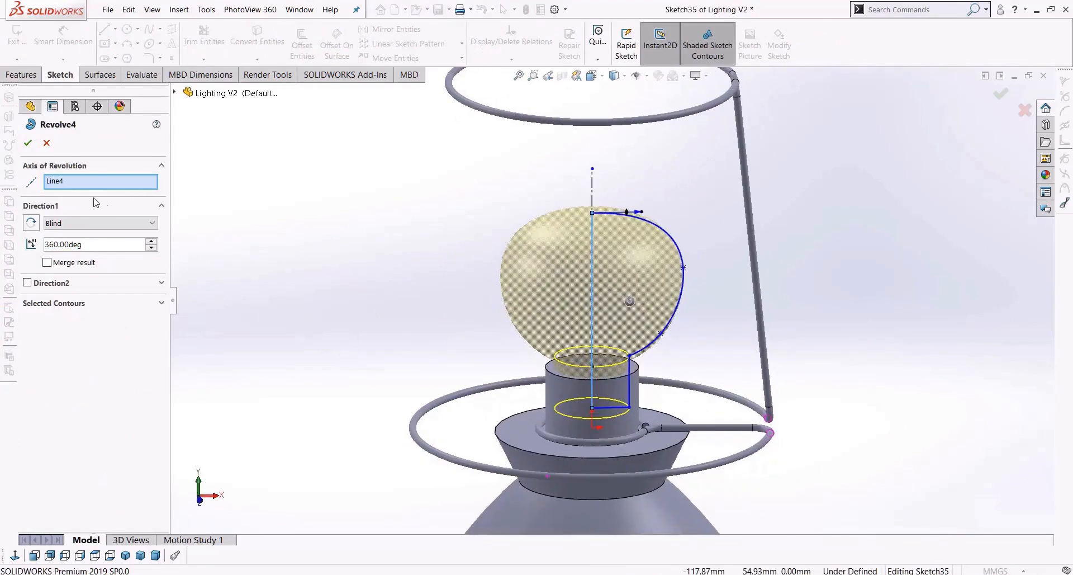
left_click(26, 143)
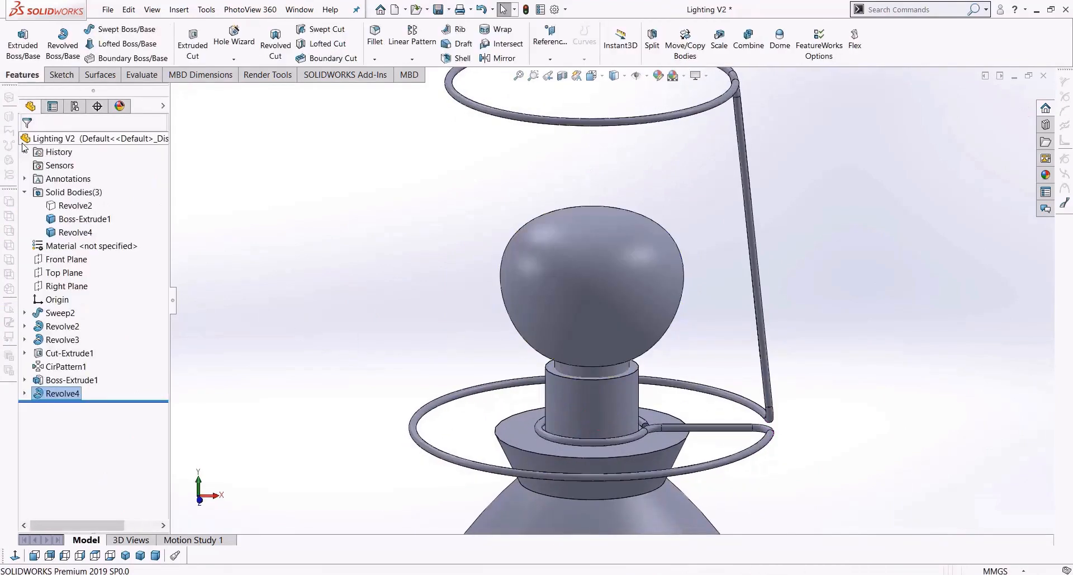
Step: Check which geometry belongs to the Revolve4 and Boss-Extrude1 solid bodies
left_click(70, 234)
key("z")
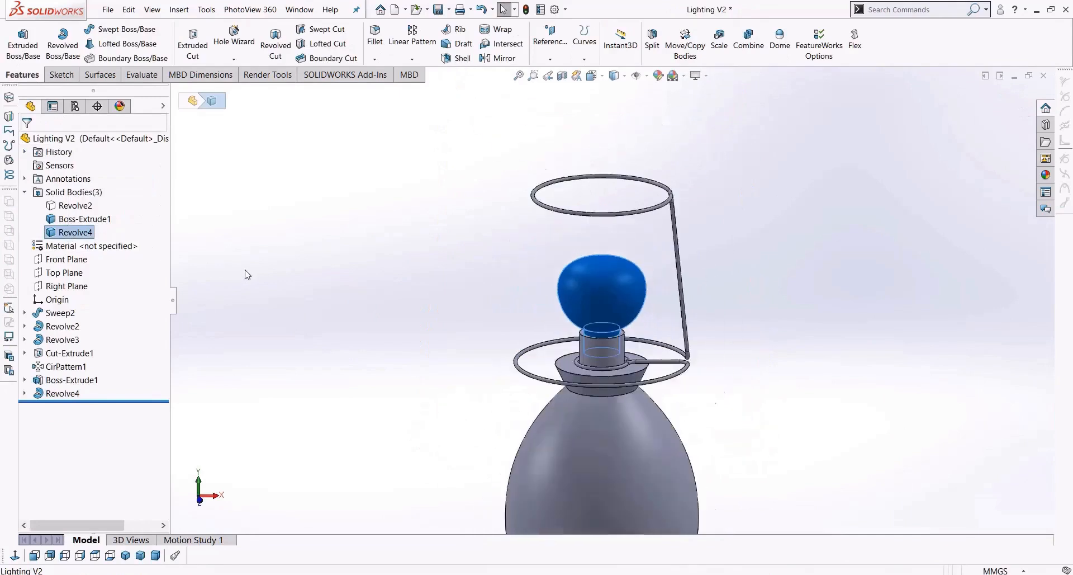
left_click(84, 219)
left_click(750, 379)
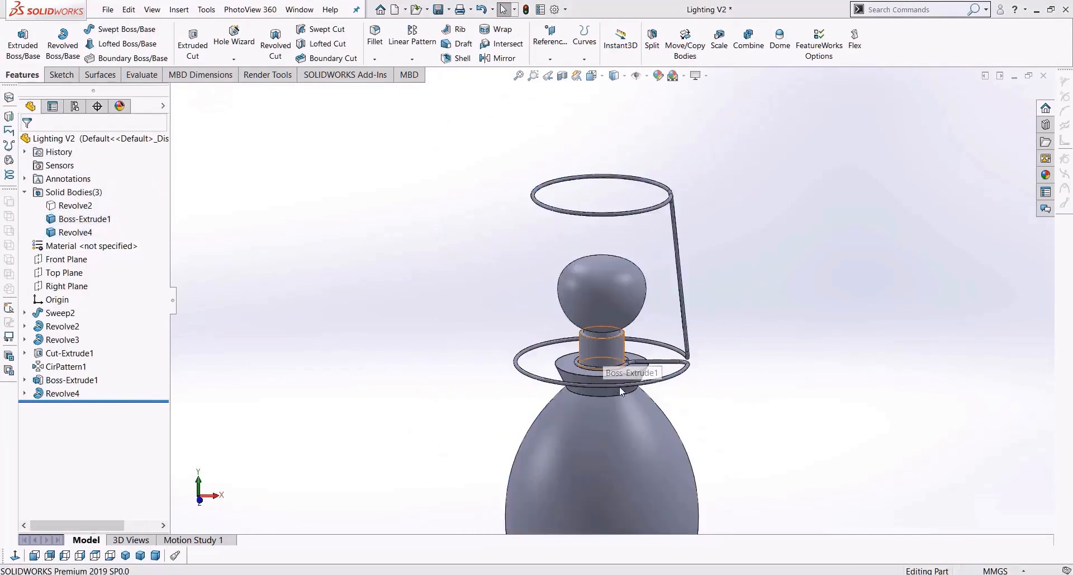
Step: Edit the socket's Boss-Extrude1 and turn off Merge result to make it a separate body
right_click(73, 383)
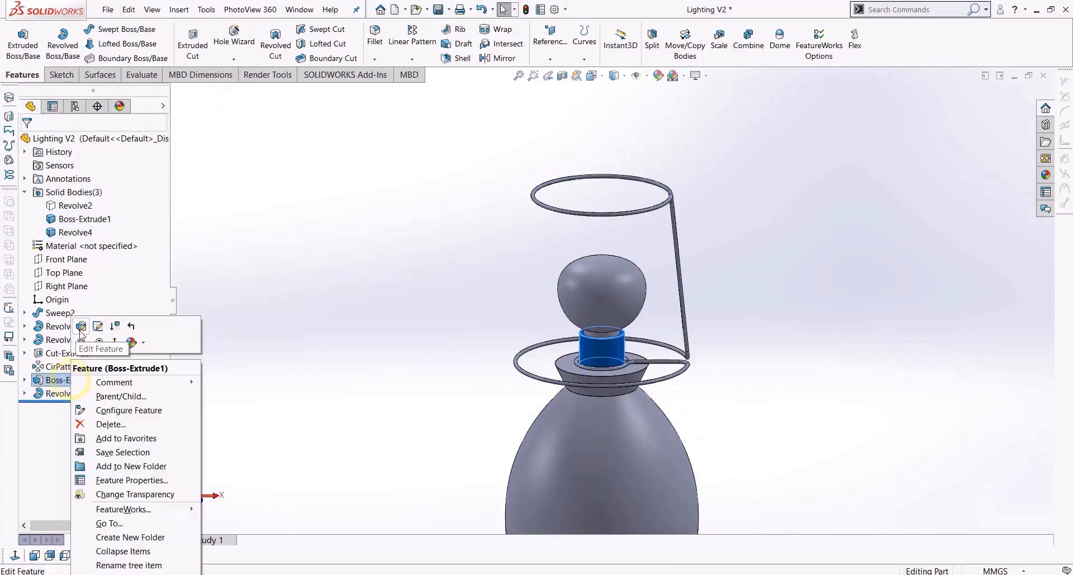
left_click(78, 322)
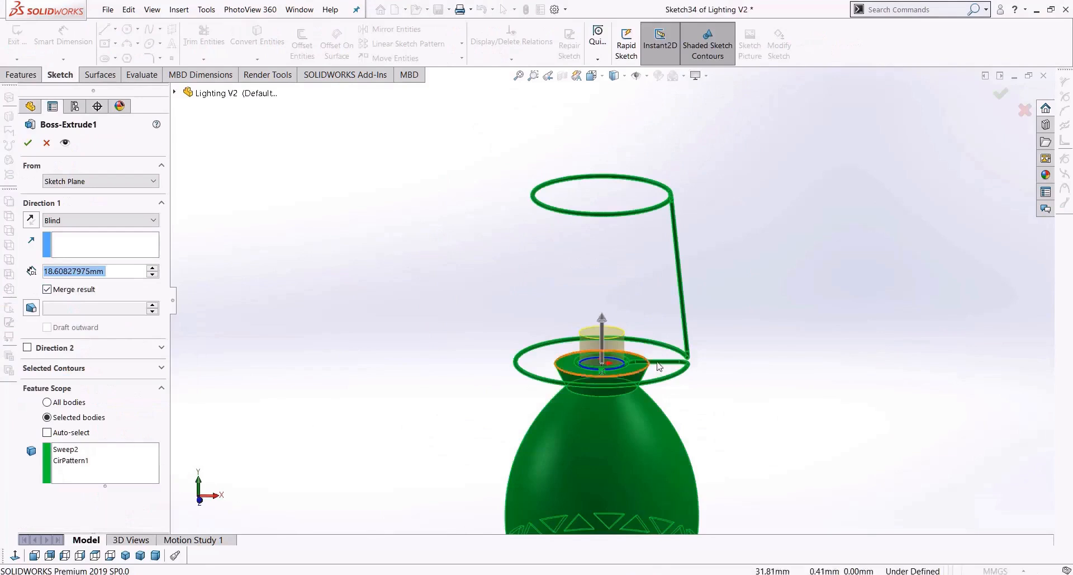
scroll(655, 389, "down", 5)
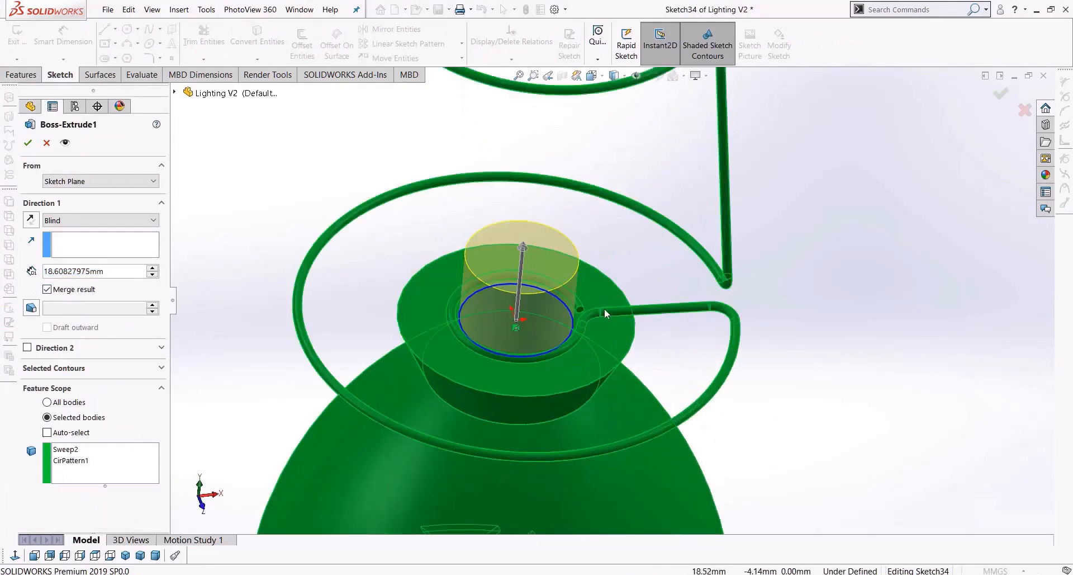
scroll(585, 335, "up", 5)
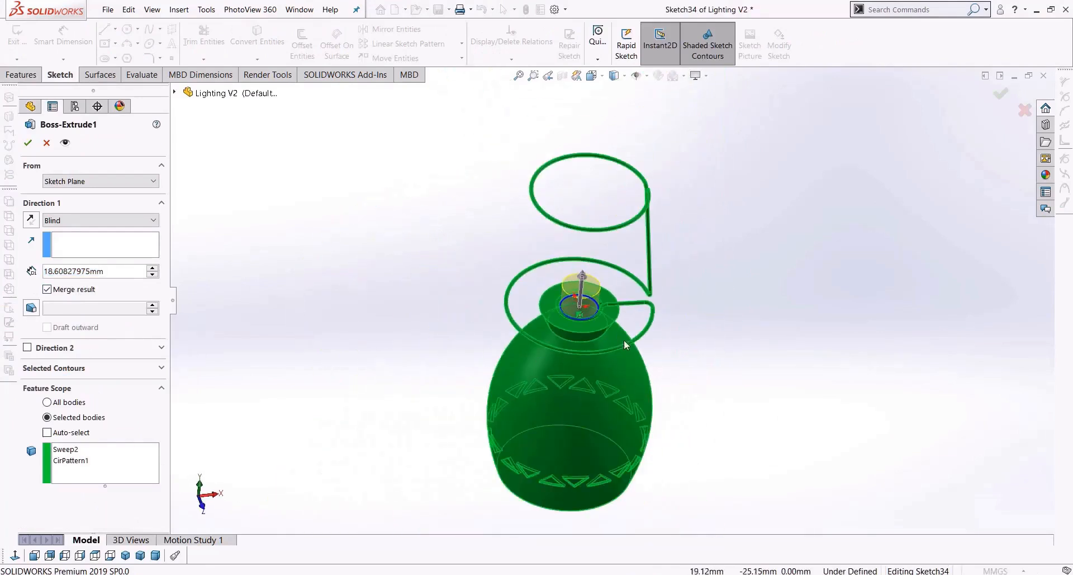
middle_click_drag(624, 340, 611, 278)
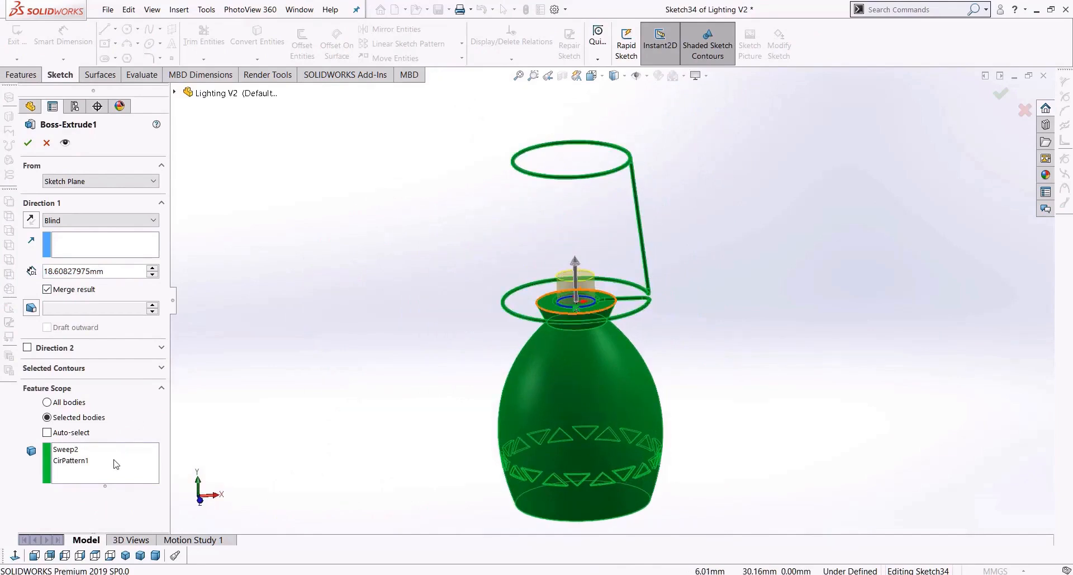
right_click(116, 463)
key("Escape")
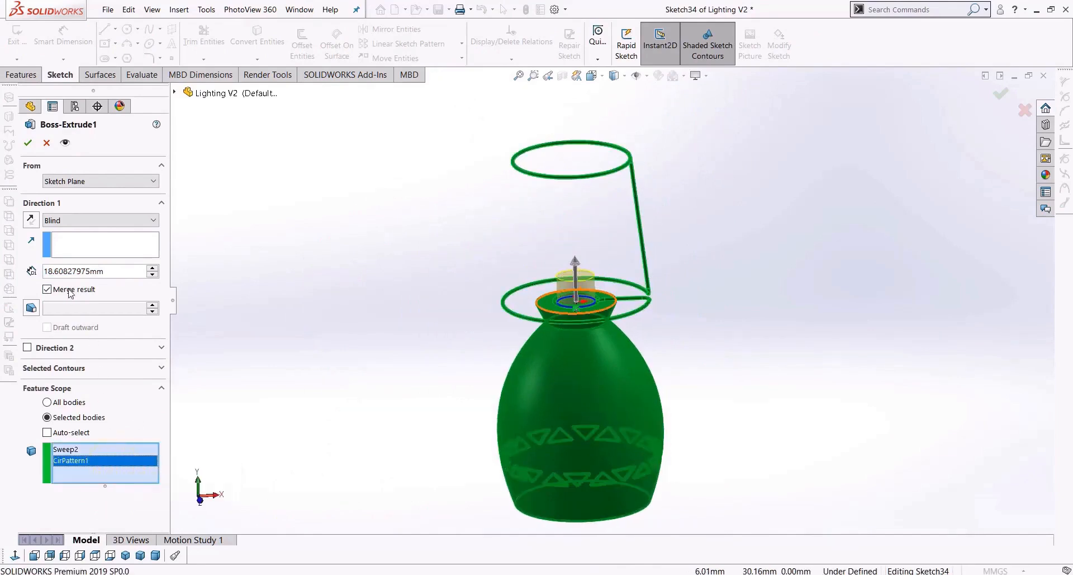
left_click(28, 143)
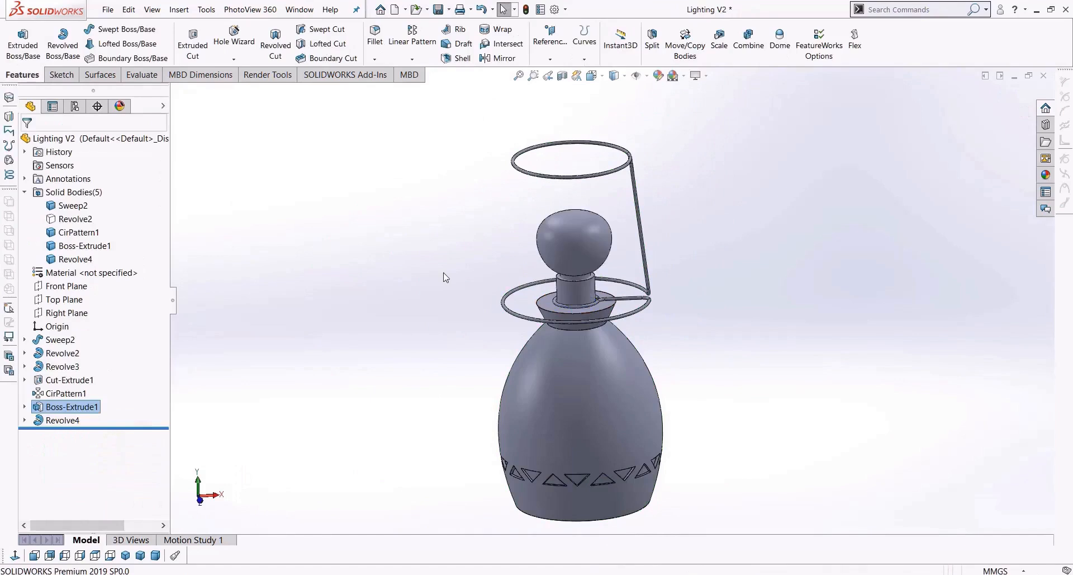
Step: Roll back before the bulb revolve and merge the socket extrusion with the lamp base body only, with Auto-select off
scroll(705, 322, "down", 5)
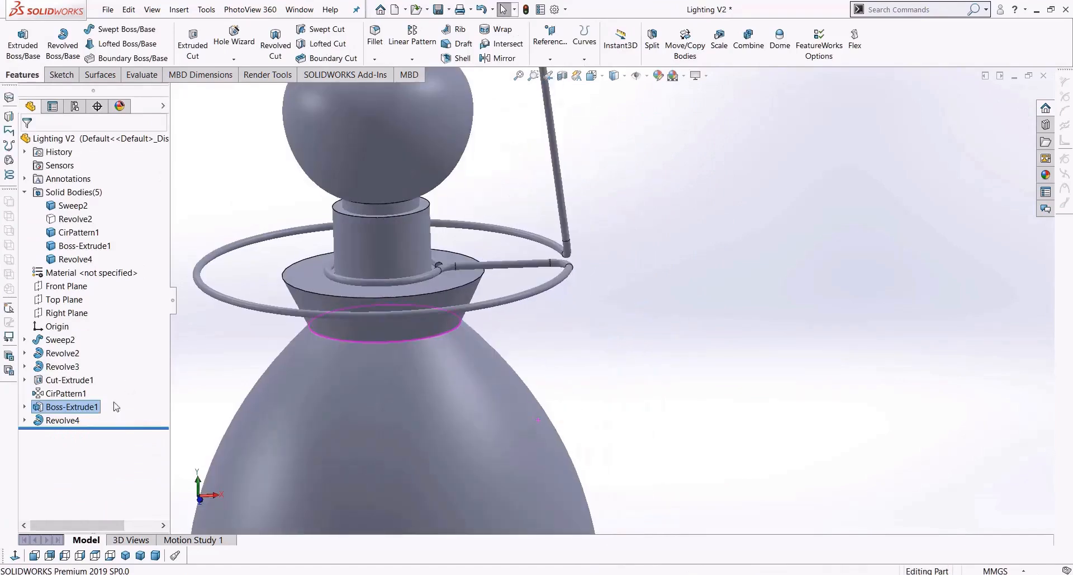
left_click_drag(120, 425, 149, 387)
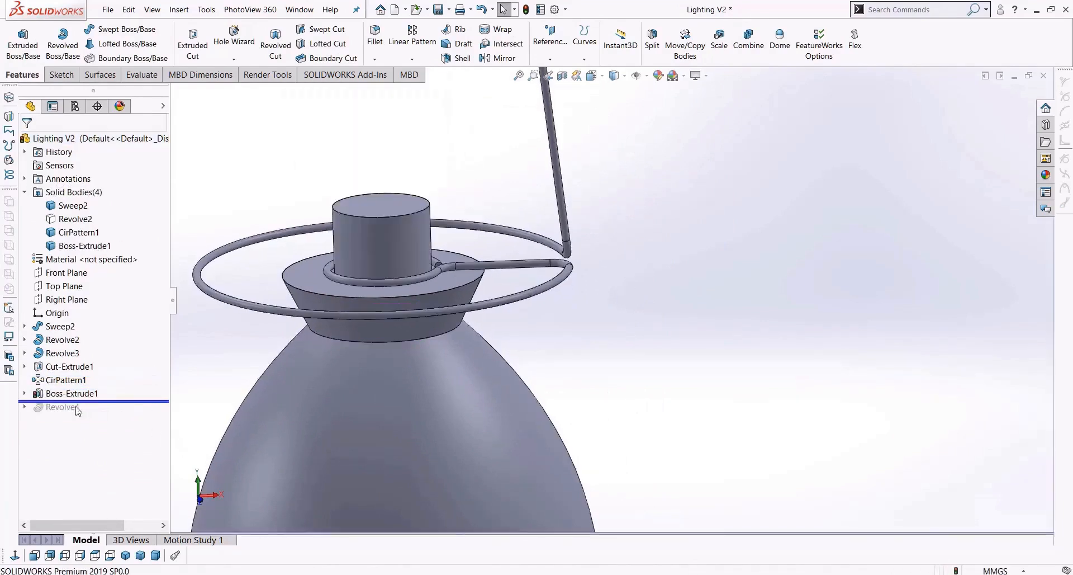
right_click(67, 394)
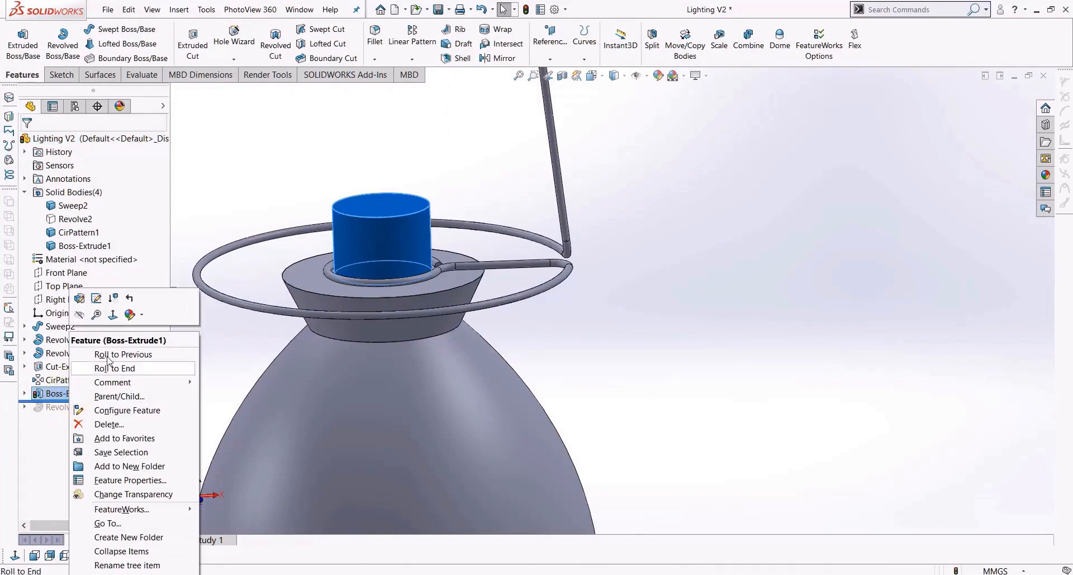
left_click(96, 298)
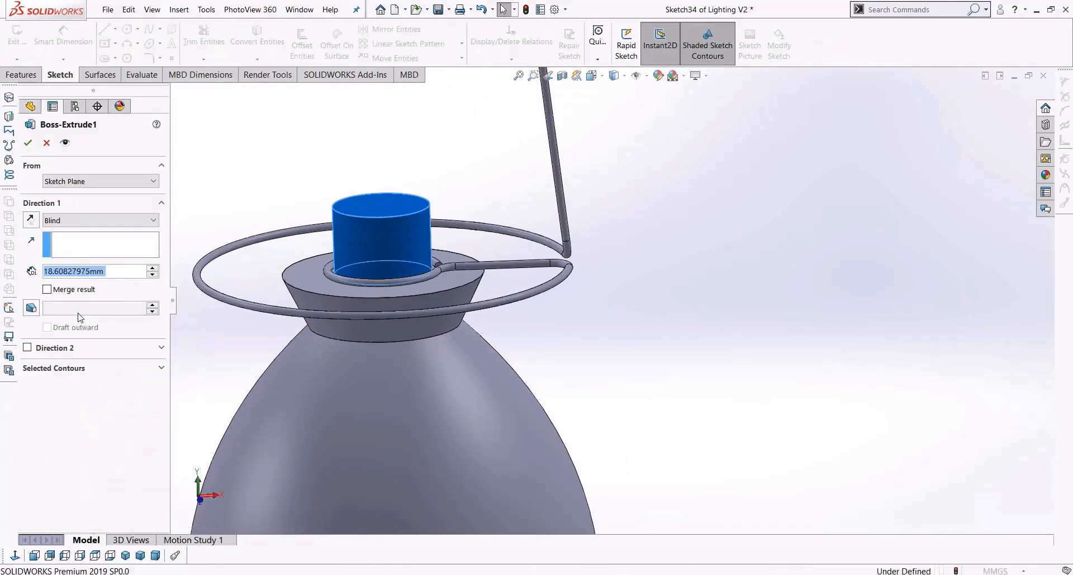
left_click(75, 292)
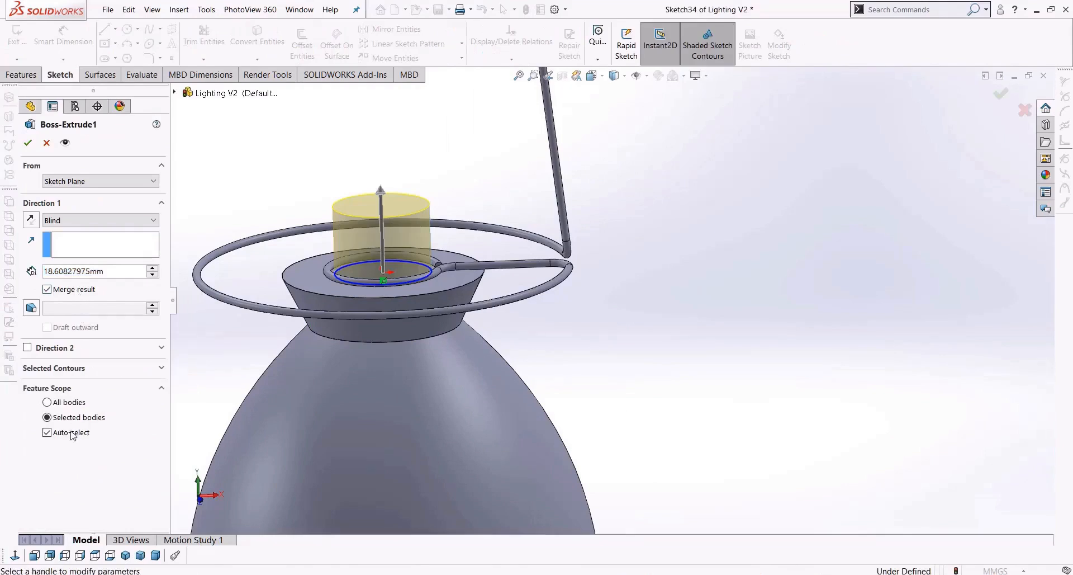
left_click(72, 433)
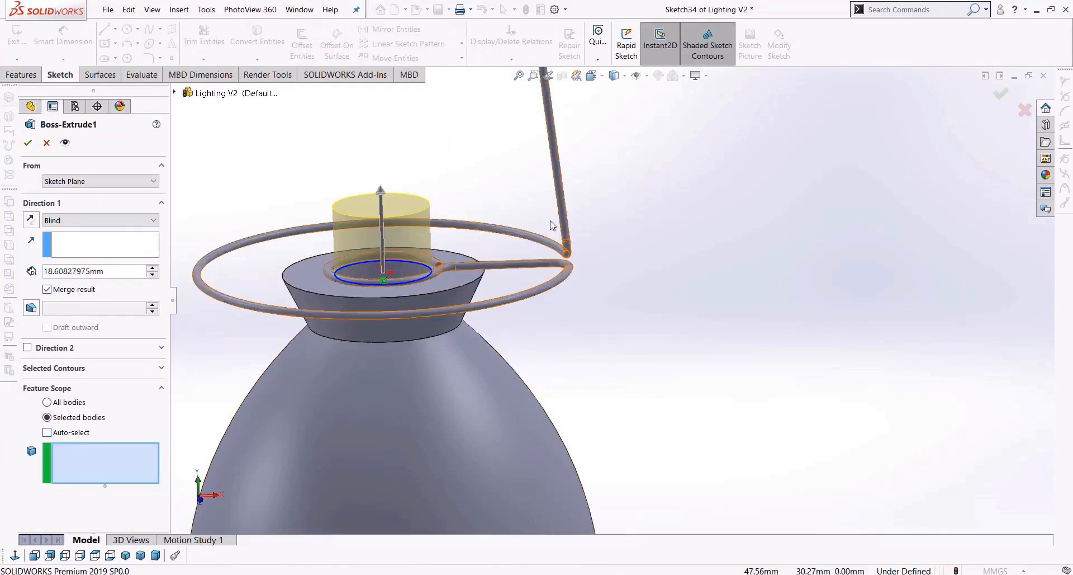
left_click(441, 406)
left_click(28, 143)
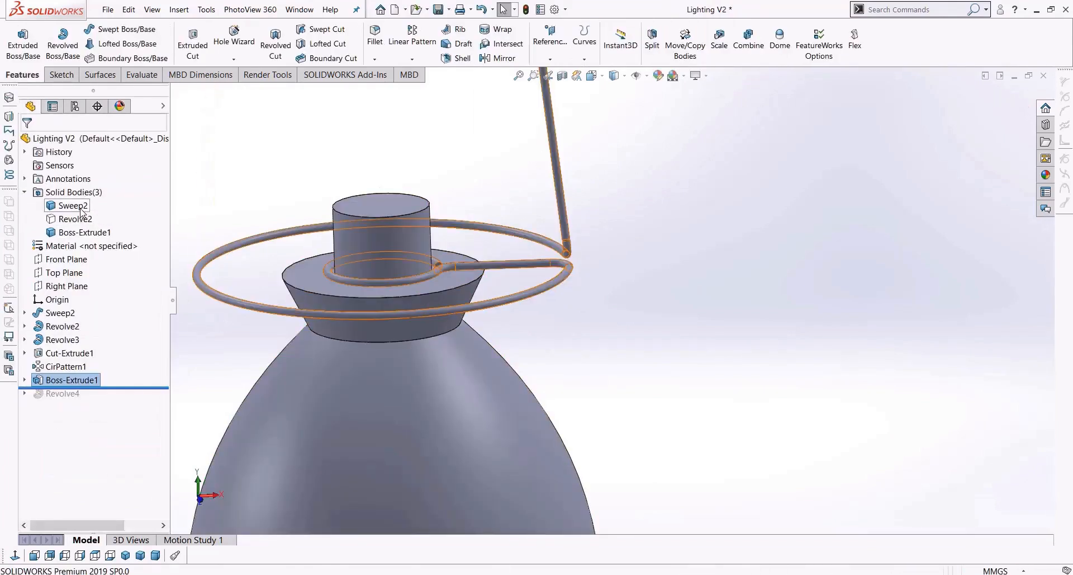
Step: Roll the model forward past the bulb revolve and check the wire, base and bulb bodies around the socket
left_click(72, 206)
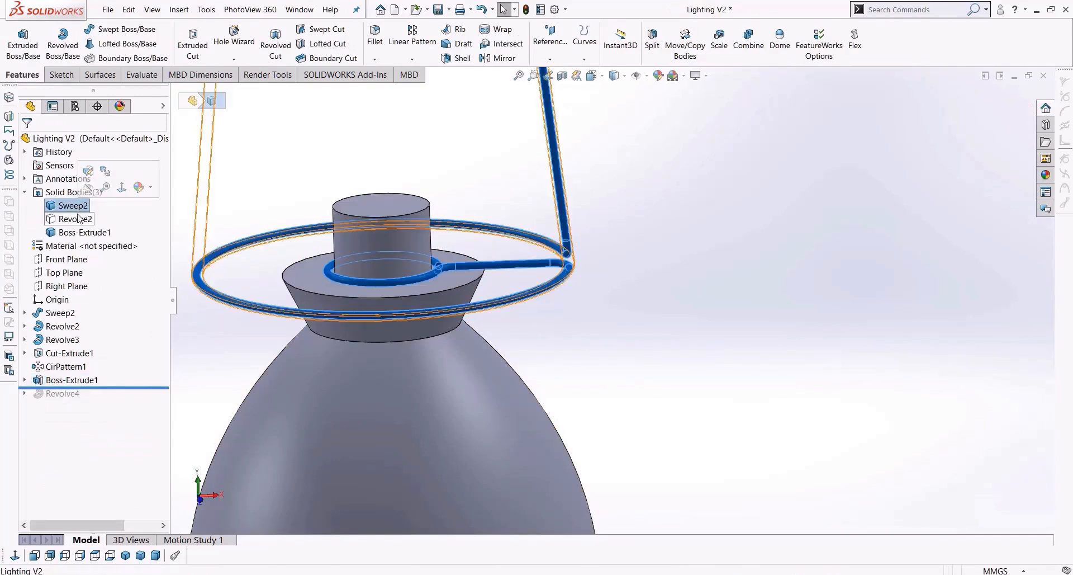
left_click(78, 232)
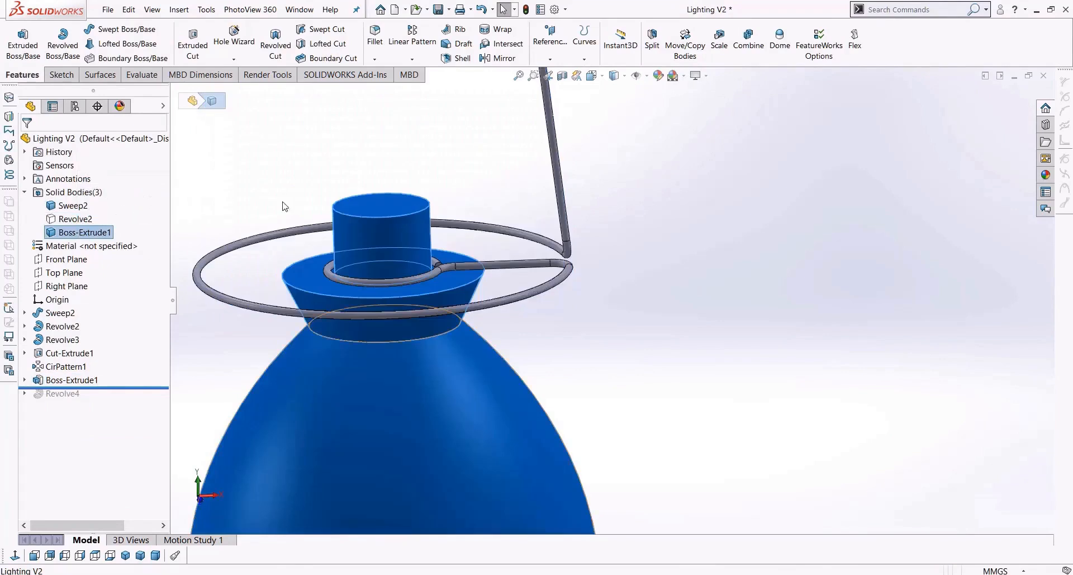
left_click_drag(118, 387, 119, 403)
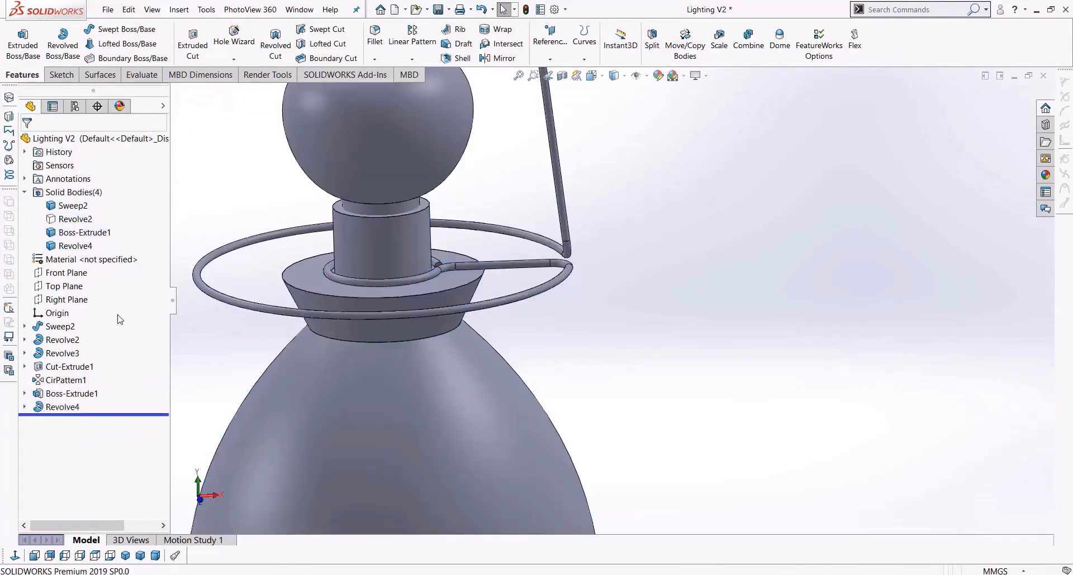
left_click(76, 246)
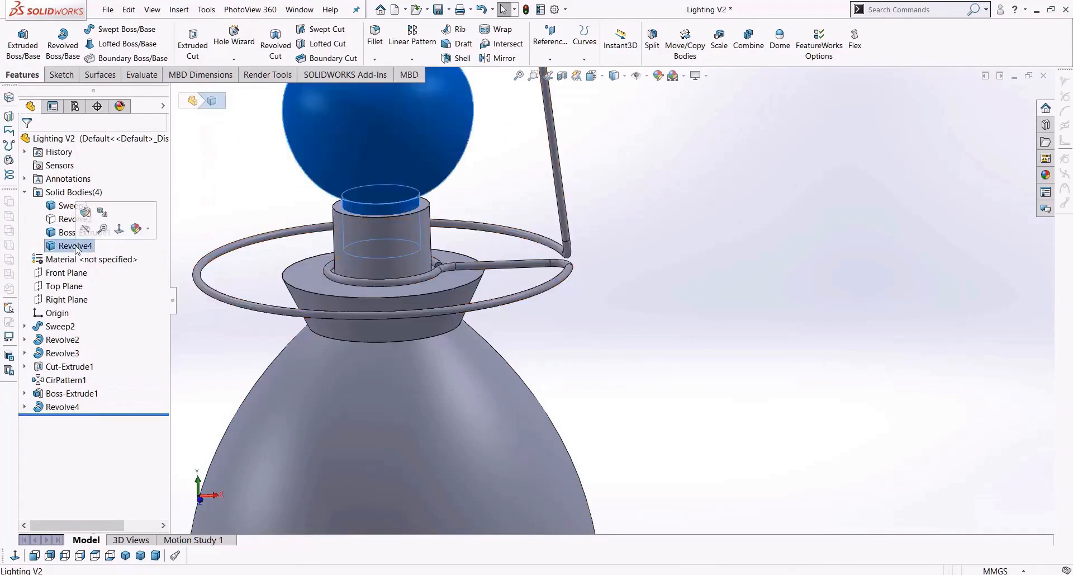
scroll(426, 263, "up", 6)
scroll(573, 280, "down", 7)
scroll(507, 280, "down", 2)
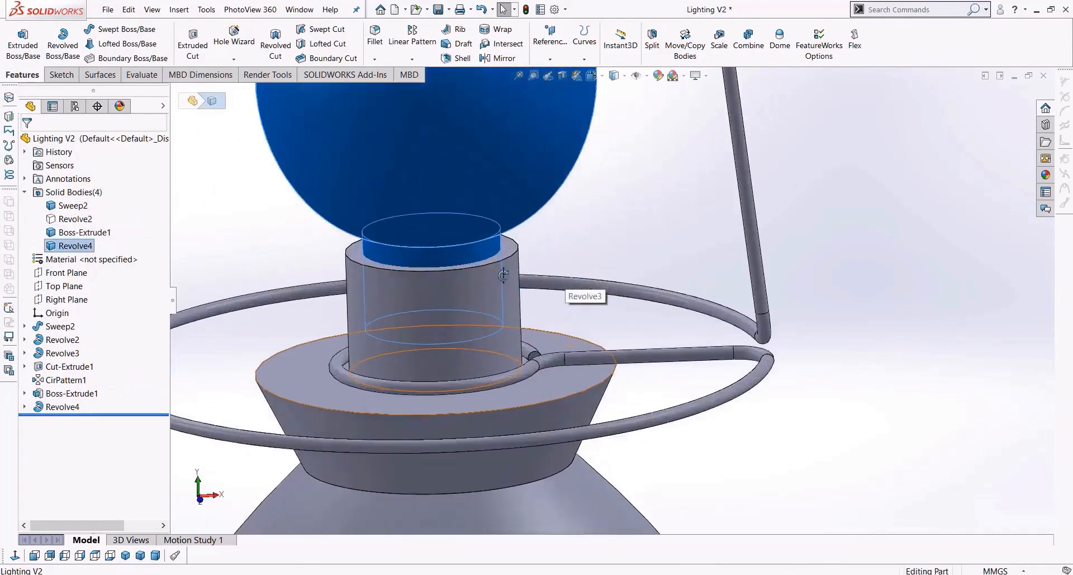
middle_click_drag(504, 273, 506, 291)
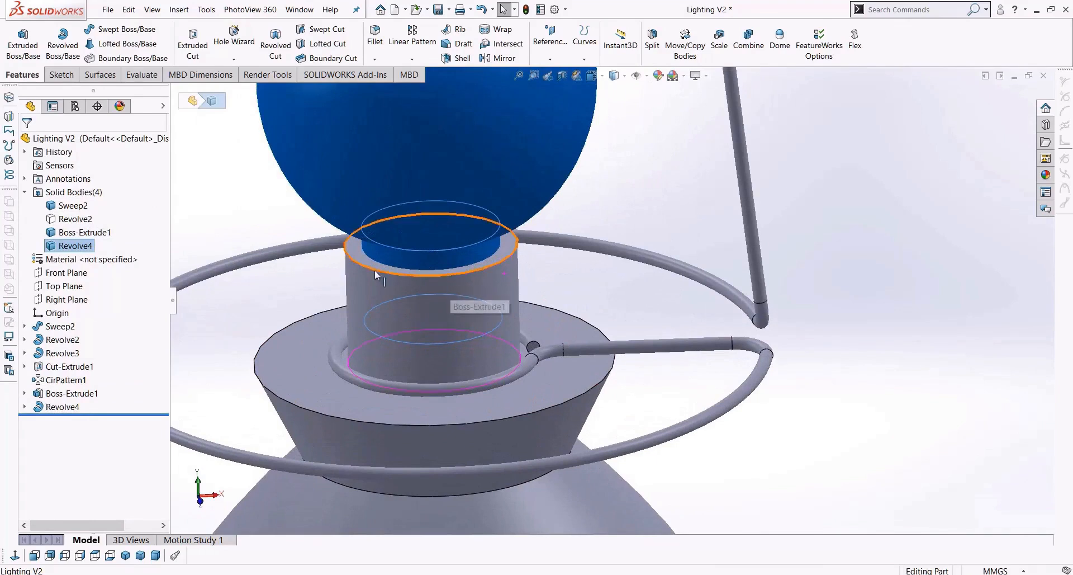
Step: Sketch a circle of about 11.2 mm radius on the socket's top face, centred on the origin
left_click(358, 257)
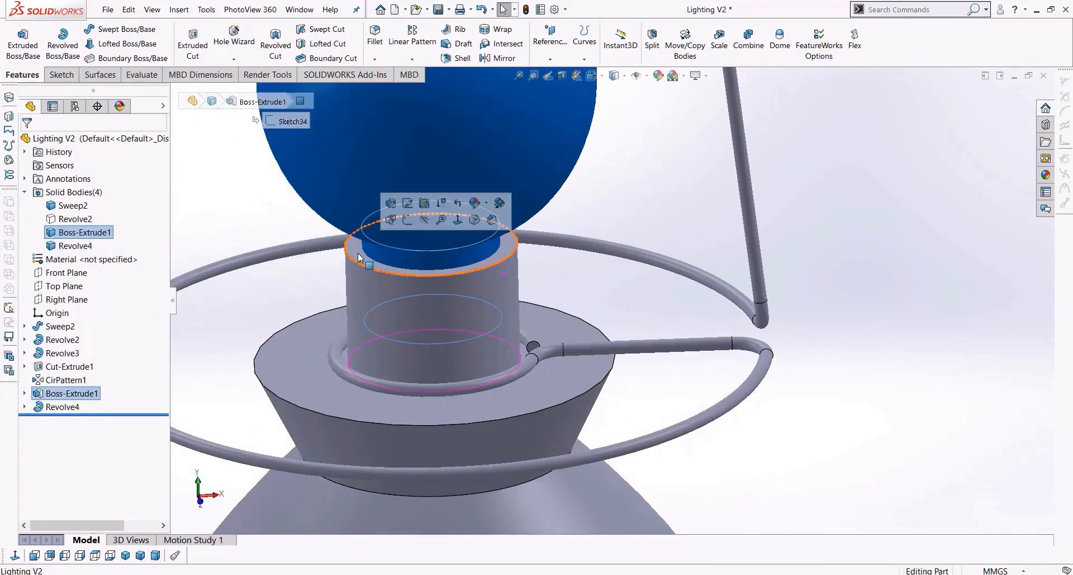
middle_click_drag(259, 271, 393, 283, "ctrl")
scroll(393, 283, "down", 3)
left_click(62, 74)
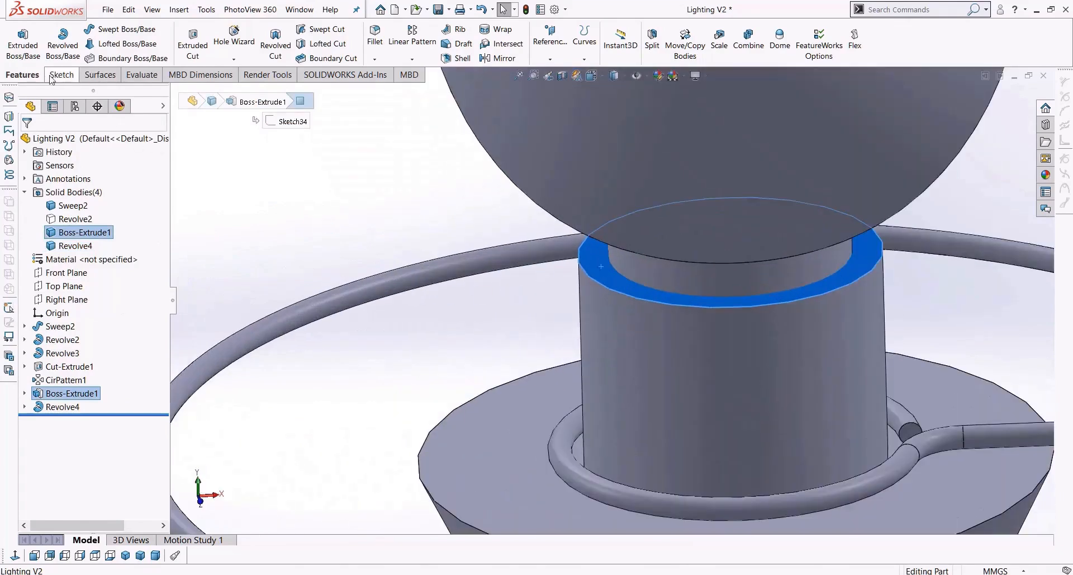
left_click(128, 29)
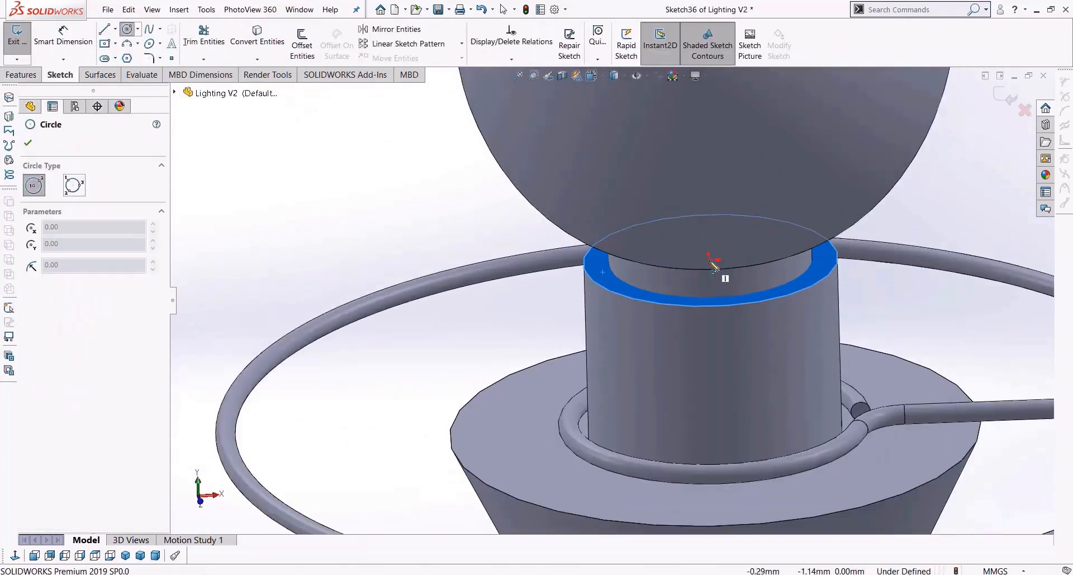
left_click(710, 258)
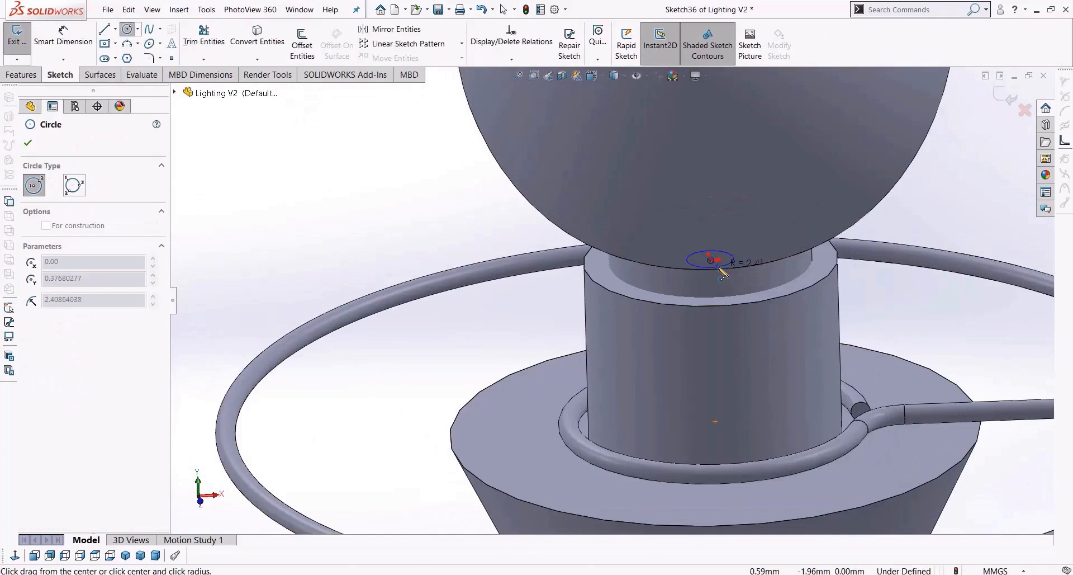
key("Escape")
left_click(127, 29)
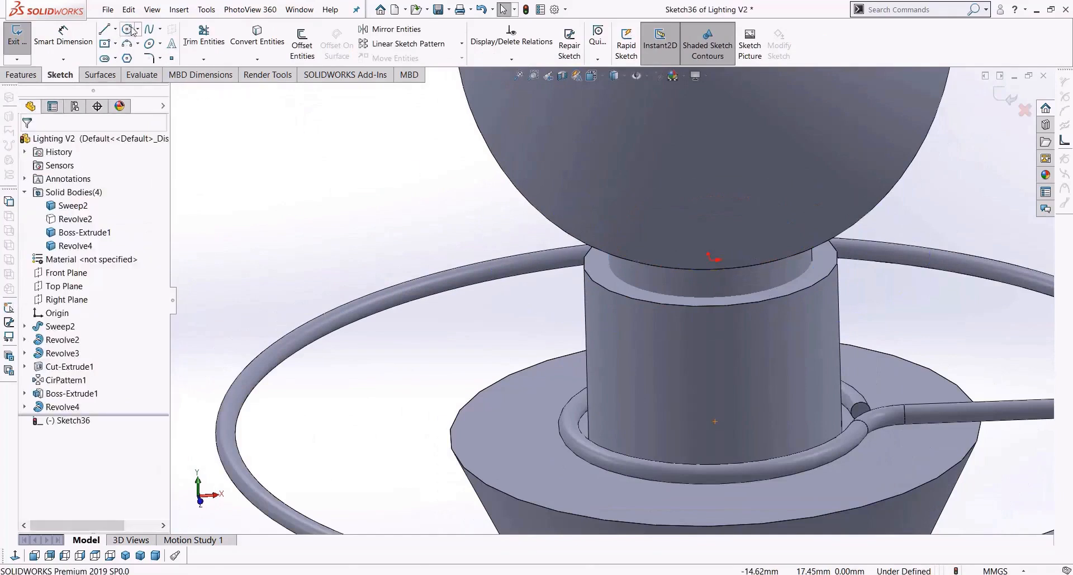
left_click(716, 260)
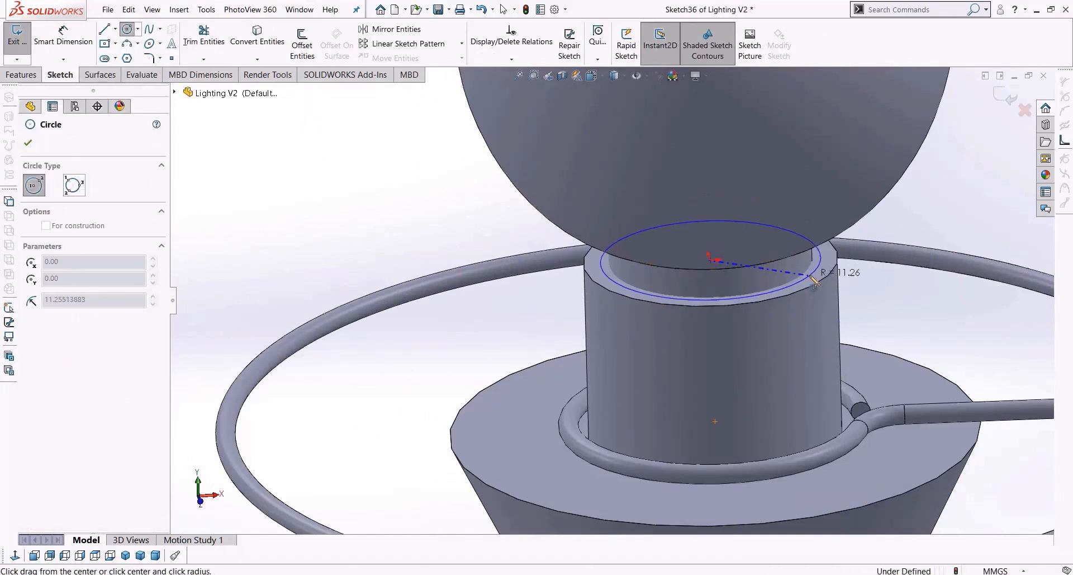
left_click(763, 273)
Step: Extrude-cut the circle 18.61 mm blind down into the socket, with Auto-select off and only the base body in scope
left_click(21, 74)
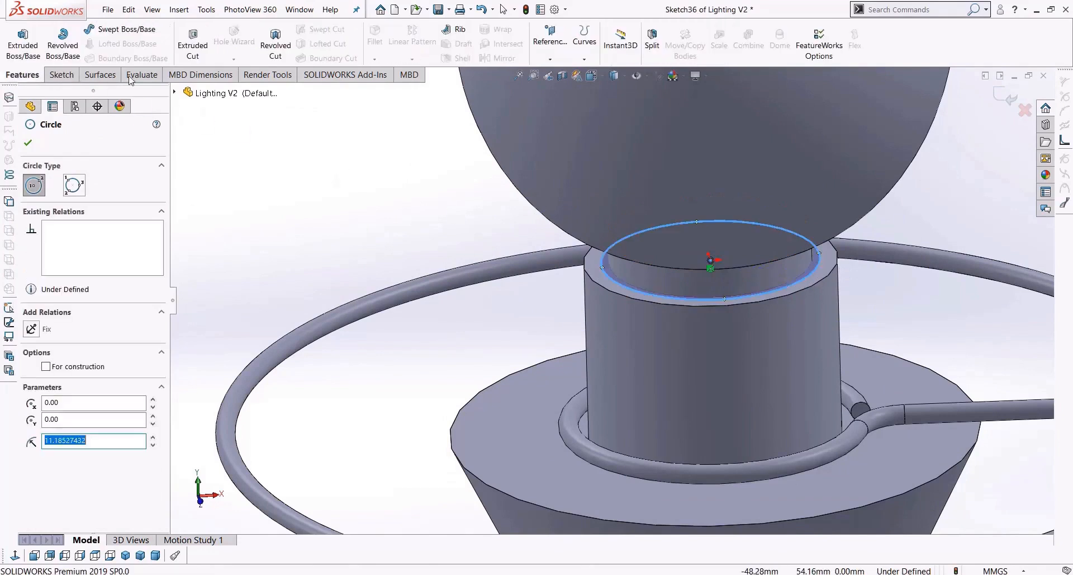
left_click(190, 47)
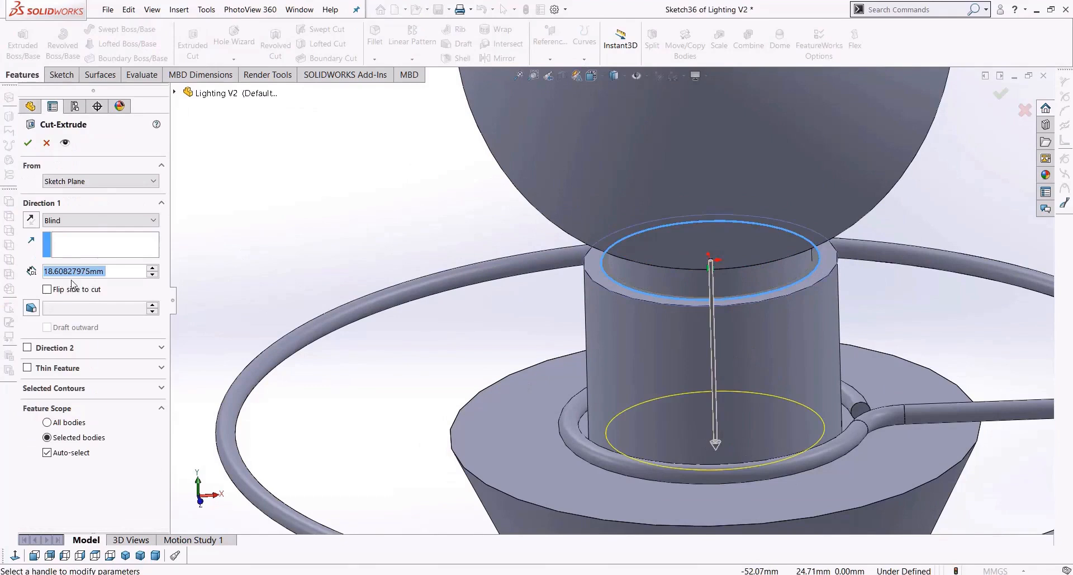
left_click(71, 453)
scroll(757, 388, "up", 5)
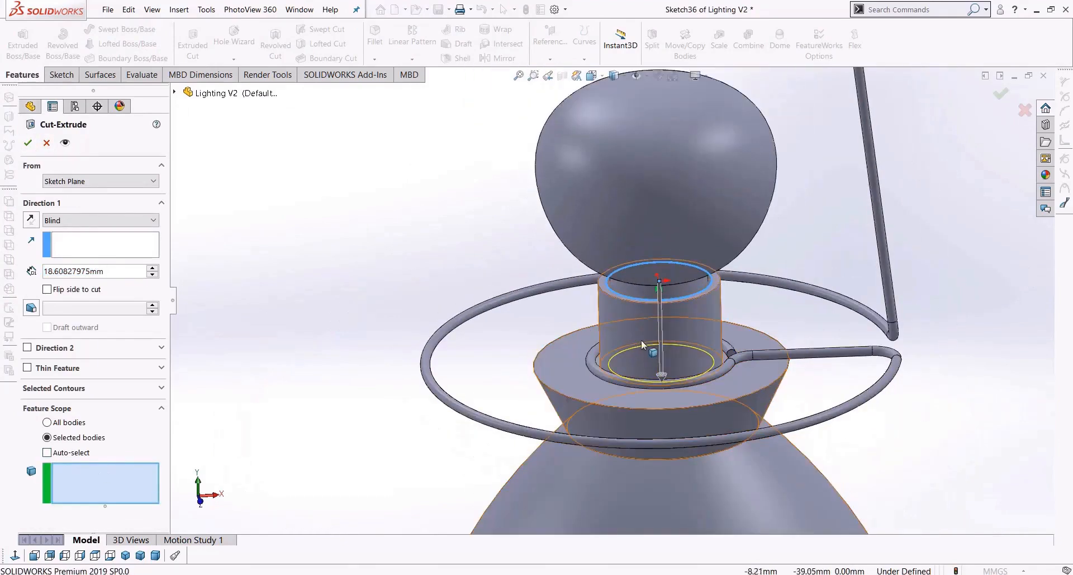
left_click(646, 482)
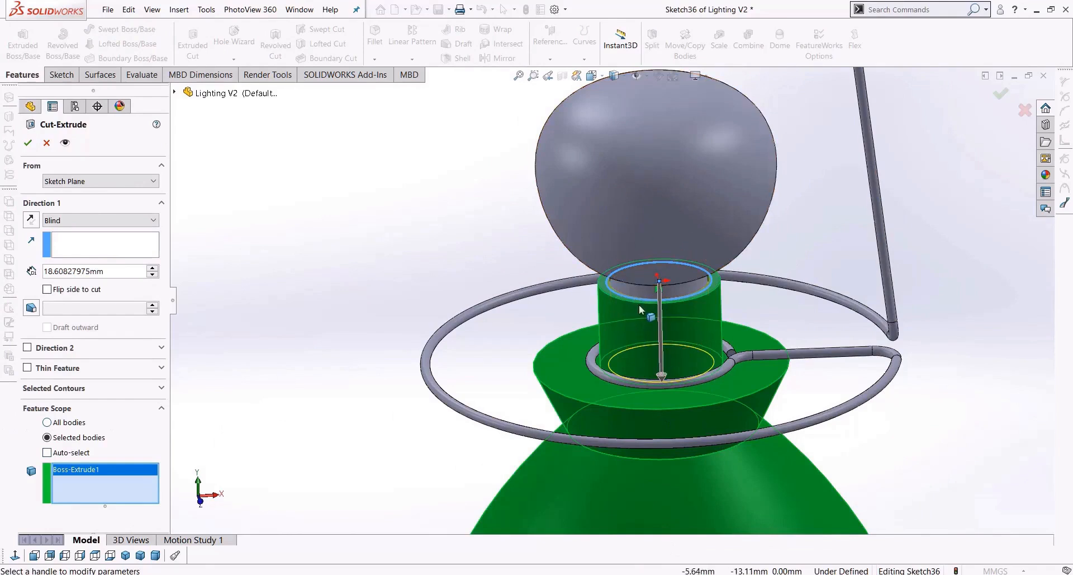
left_click(27, 142)
Step: Examine the clearance between the bulb and the hollowed socket, and the available hole and thread commands
scroll(638, 330, "down", 10)
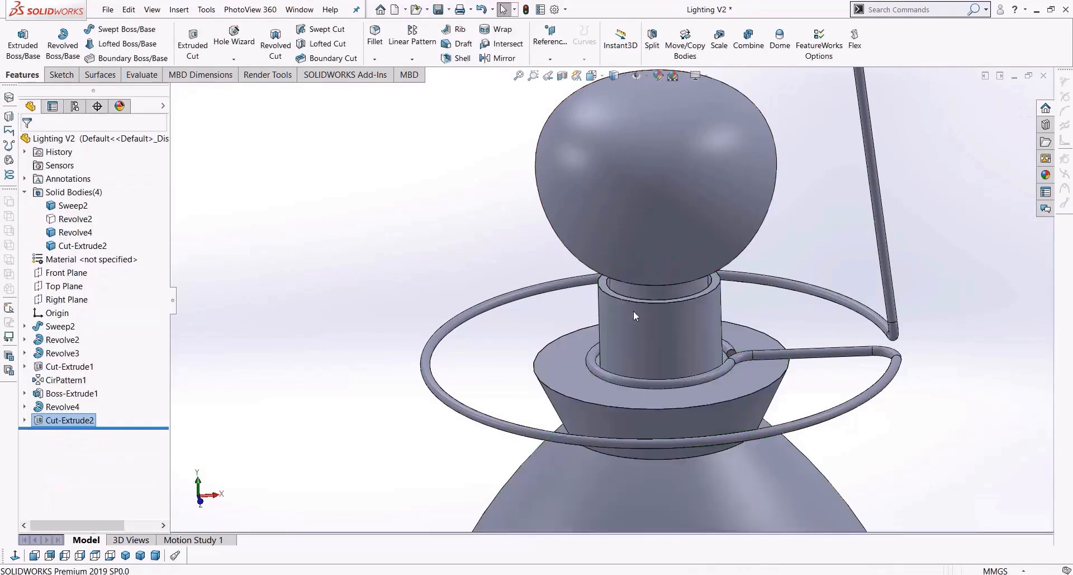
left_click(641, 340)
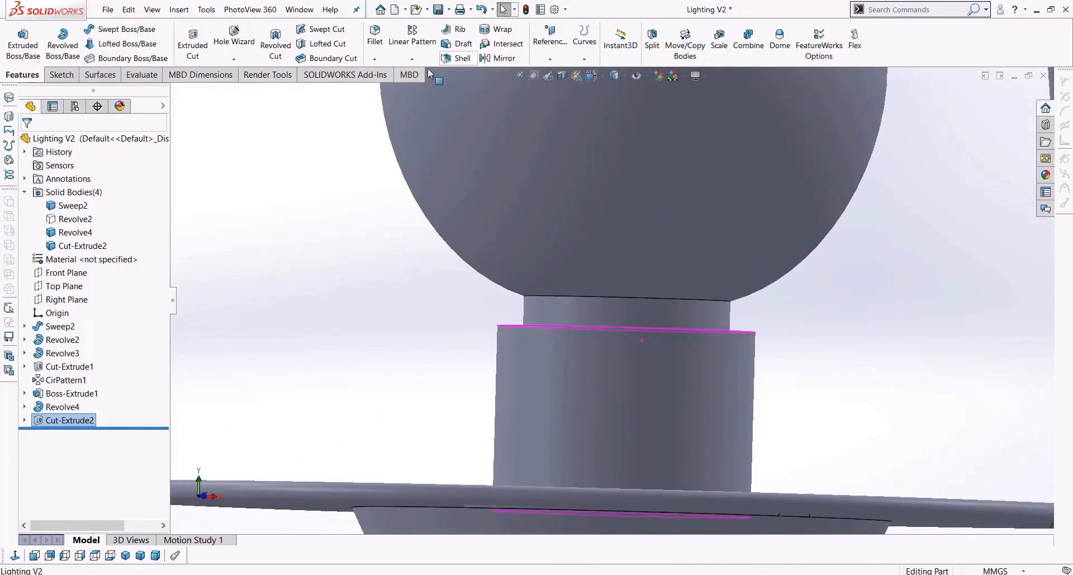
left_click(237, 59)
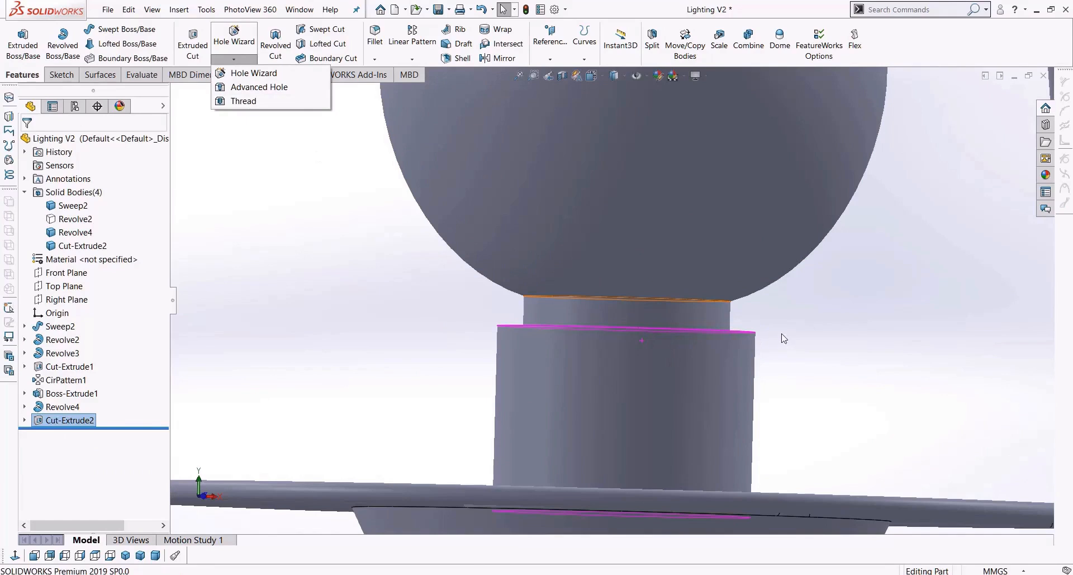
left_click(817, 352)
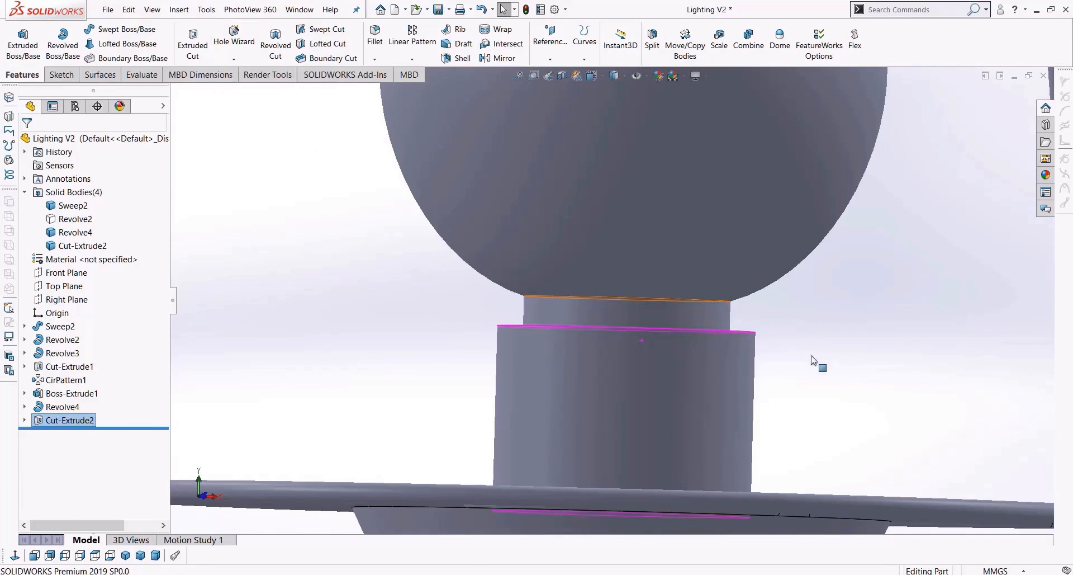
middle_click_drag(814, 360, 813, 374)
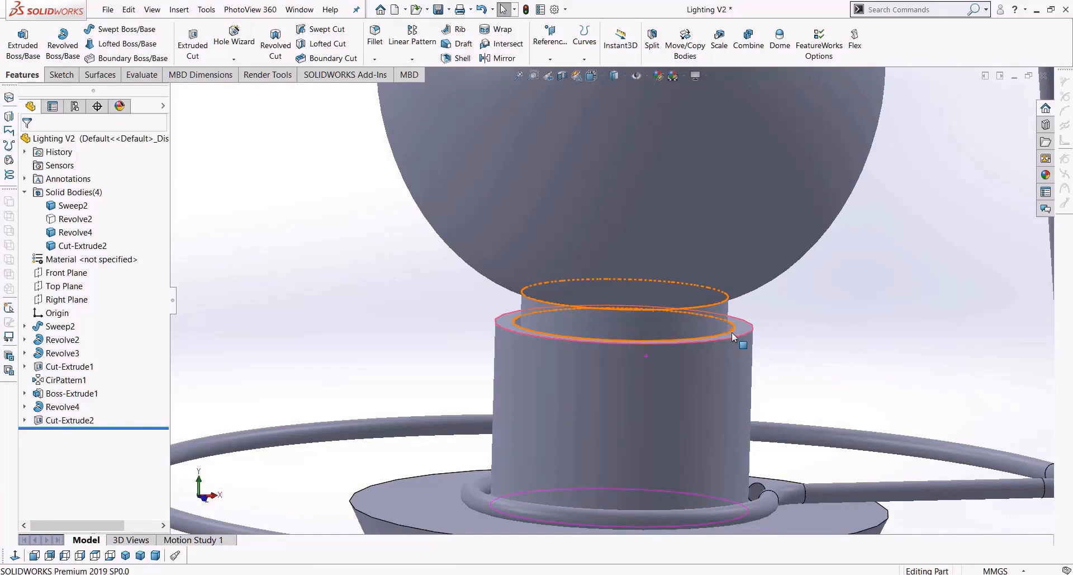
Step: Show the hidden lampshade body and check how the bulb sits inside it
key("f")
right_click(56, 219)
left_click(56, 191)
scroll(384, 338, "up", 3)
middle_click_drag(395, 318, 388, 339)
scroll(436, 348, "up", 2)
scroll(677, 347, "down", 3)
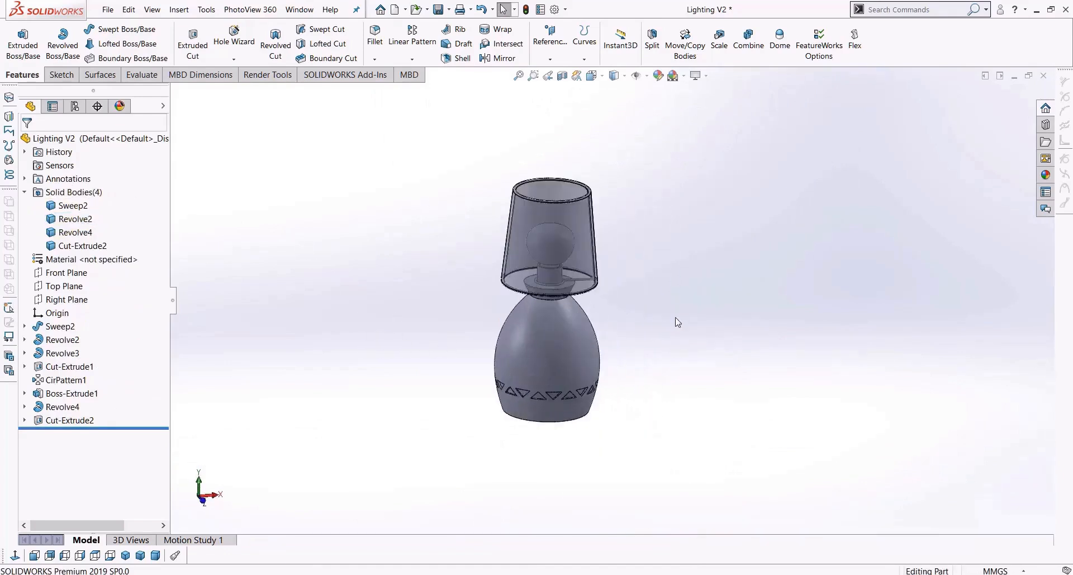
scroll(570, 286, "down", 2)
scroll(570, 285, "down", 2)
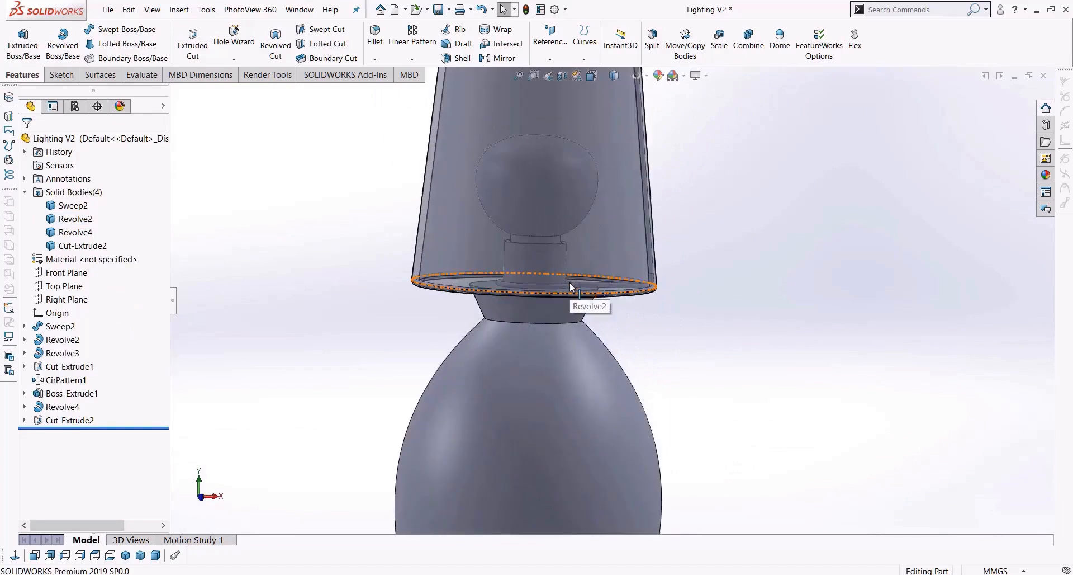
Step: Edit the bulb's revolve profile sketch and pull the side spline's control vertex to about X 15.59, Y 41.88
left_click(24, 406)
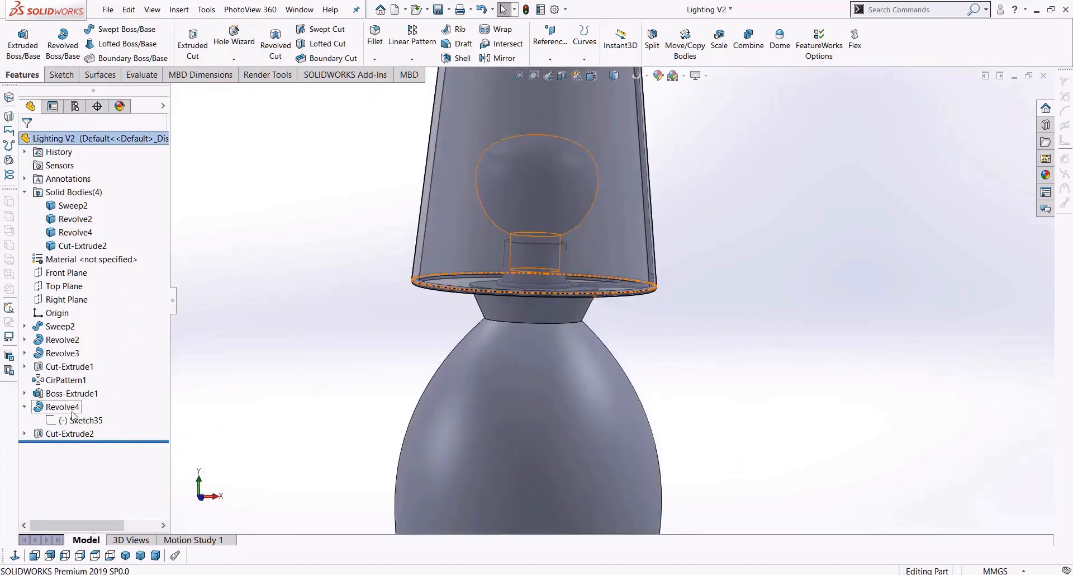
right_click(72, 420)
left_click(86, 382)
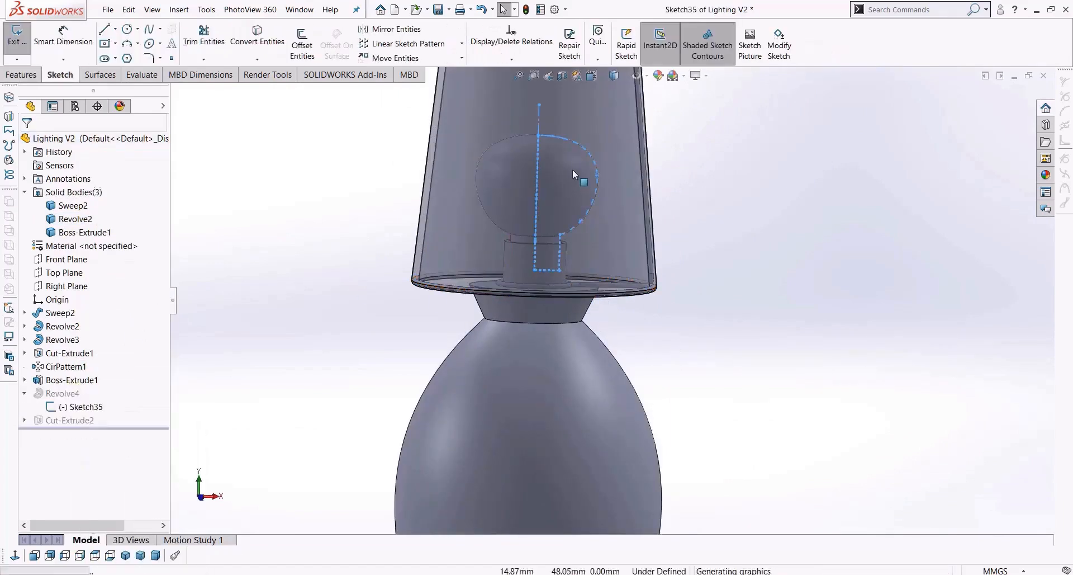
scroll(582, 176, "down", 1)
left_click_drag(614, 192, 563, 215)
left_click(532, 135)
scroll(533, 137, "down", 3)
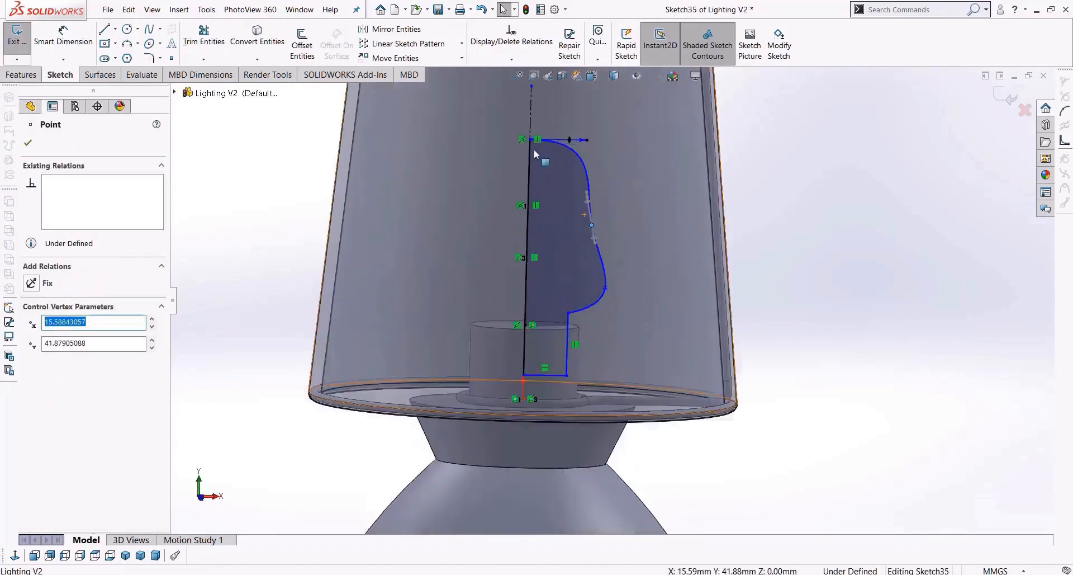
Step: Lower the top of the bulb profile, move the side control vertex to about X 11.57, Y 31.73, and rebuild the bulb
left_click_drag(535, 153, 534, 253)
left_click_drag(626, 283, 601, 337)
left_click(604, 300)
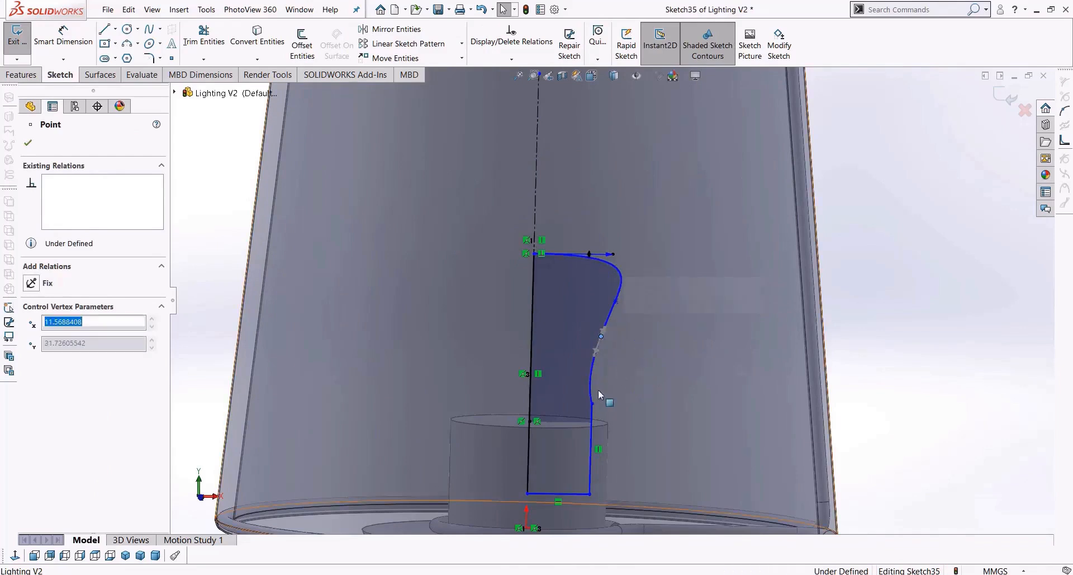
scroll(659, 358, "up", 2)
left_click(996, 103)
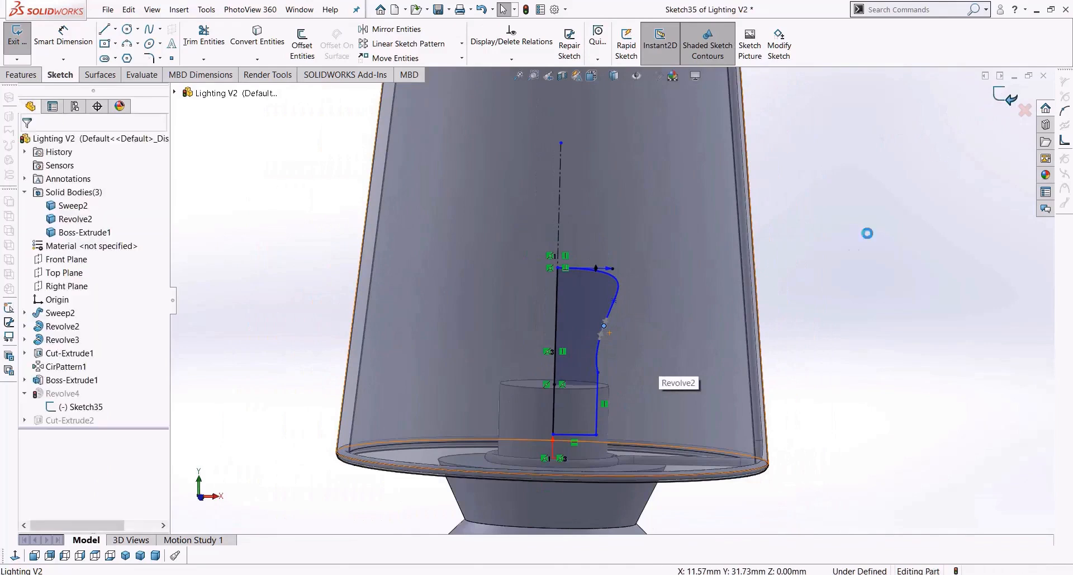
scroll(785, 296, "up", 2)
scroll(785, 296, "up", 1)
scroll(749, 354, "up", 3)
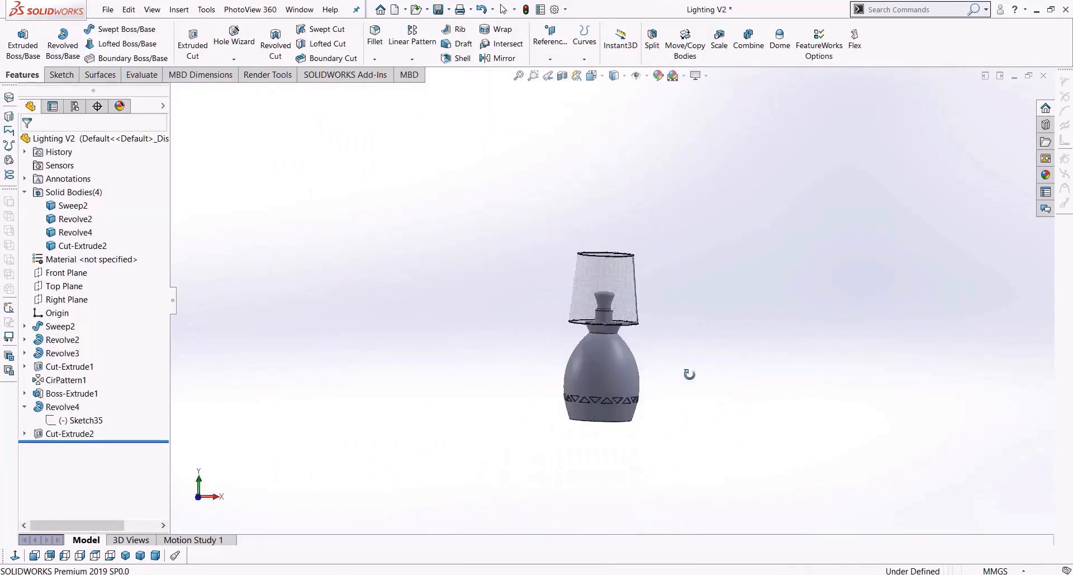
scroll(578, 402, "down", 4)
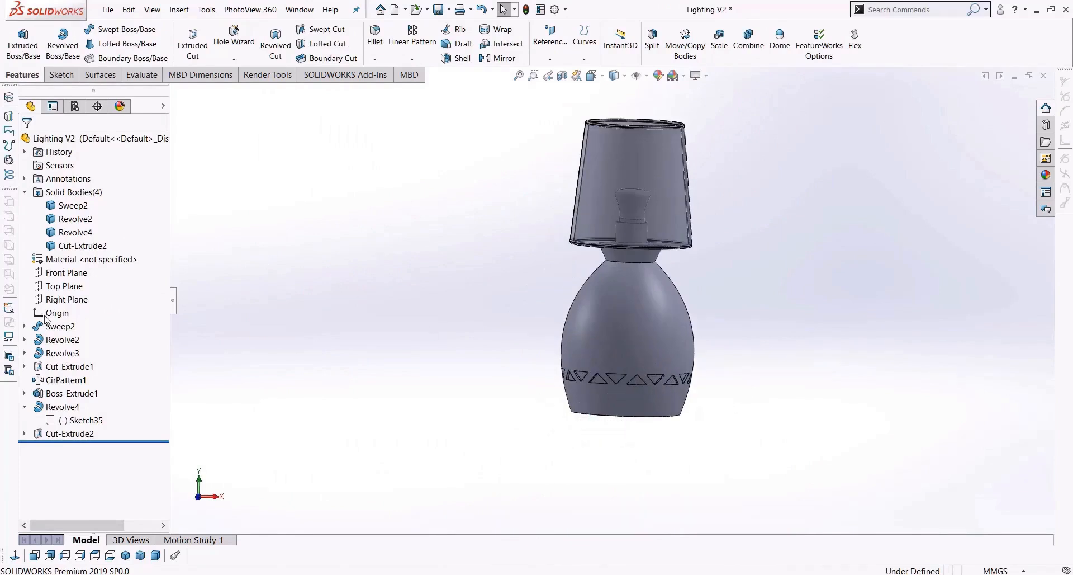
middle_click_drag(626, 336, 637, 355)
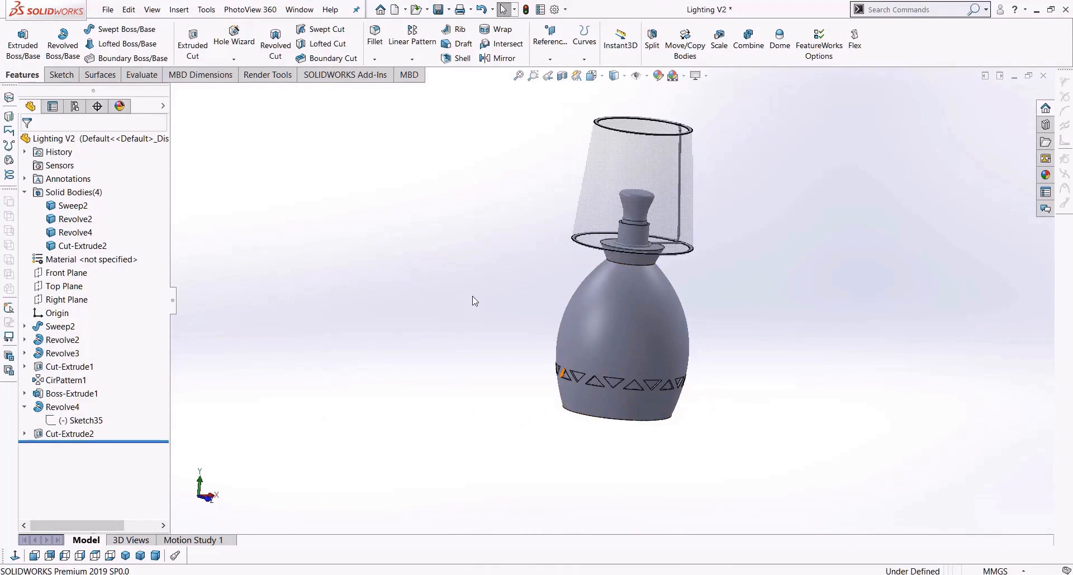
Step: Sketch a circle of about 5.26 mm radius on the Right Plane, centred about 126.78 mm directly below the origin
left_click(56, 302)
left_click(16, 555)
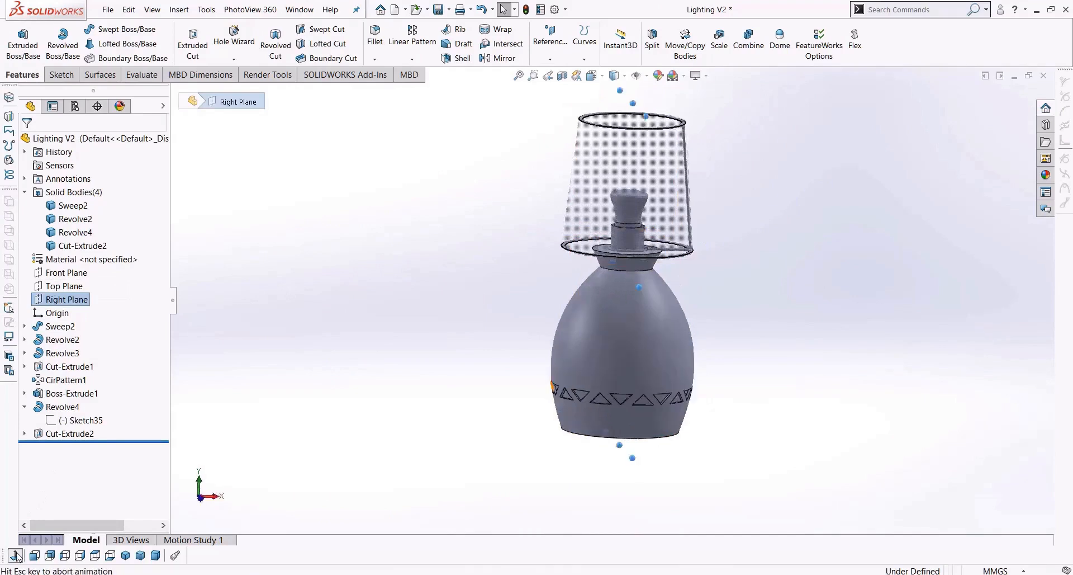
left_click(61, 75)
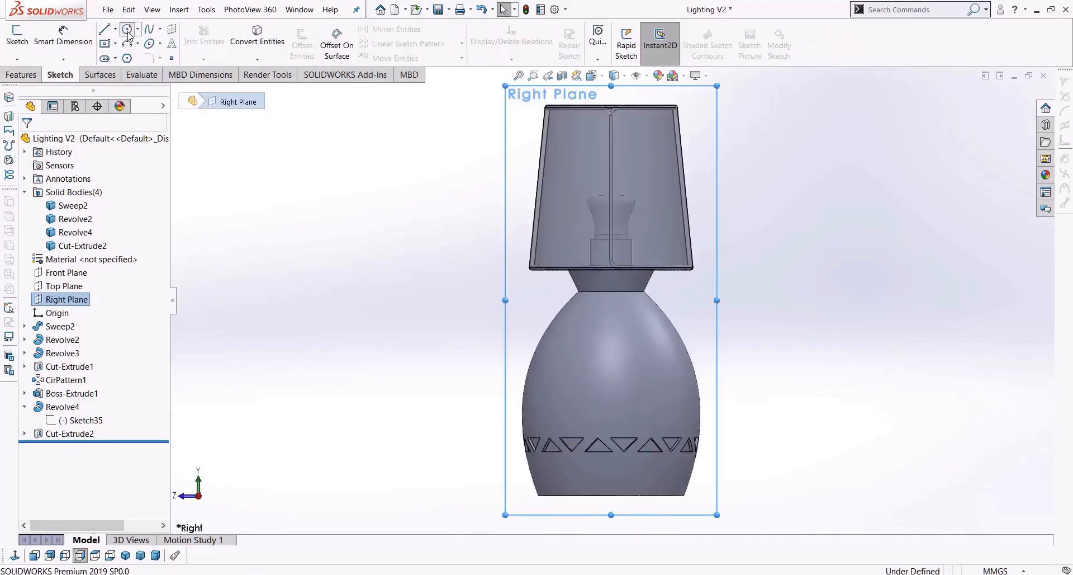
left_click(128, 29)
left_click(611, 470)
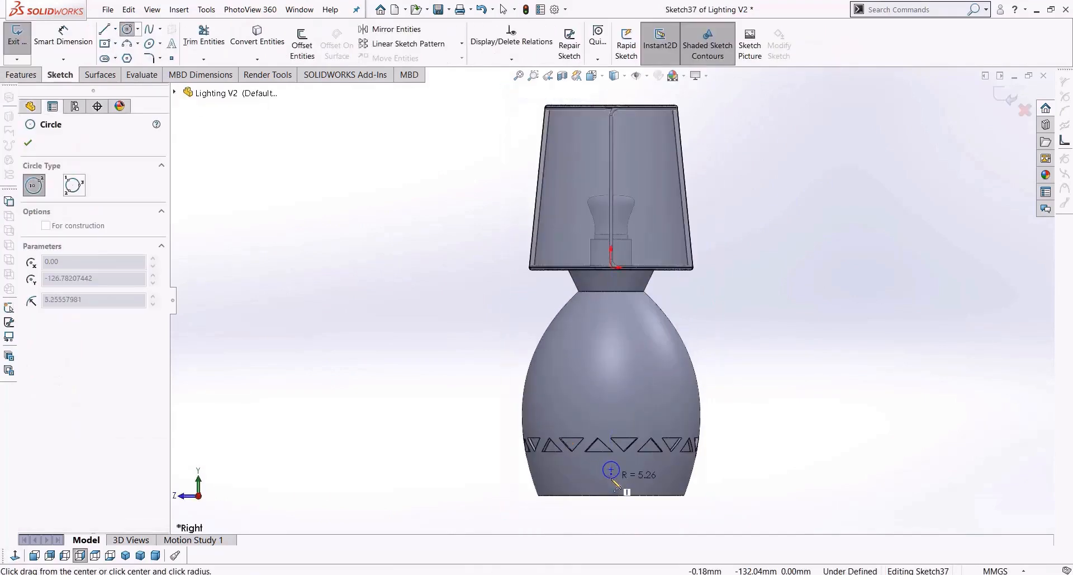
left_click(613, 479)
Step: Set up a blind boss extrusion of the circle, about 53.61 mm long, out through the lamp base's wall
left_click(22, 74)
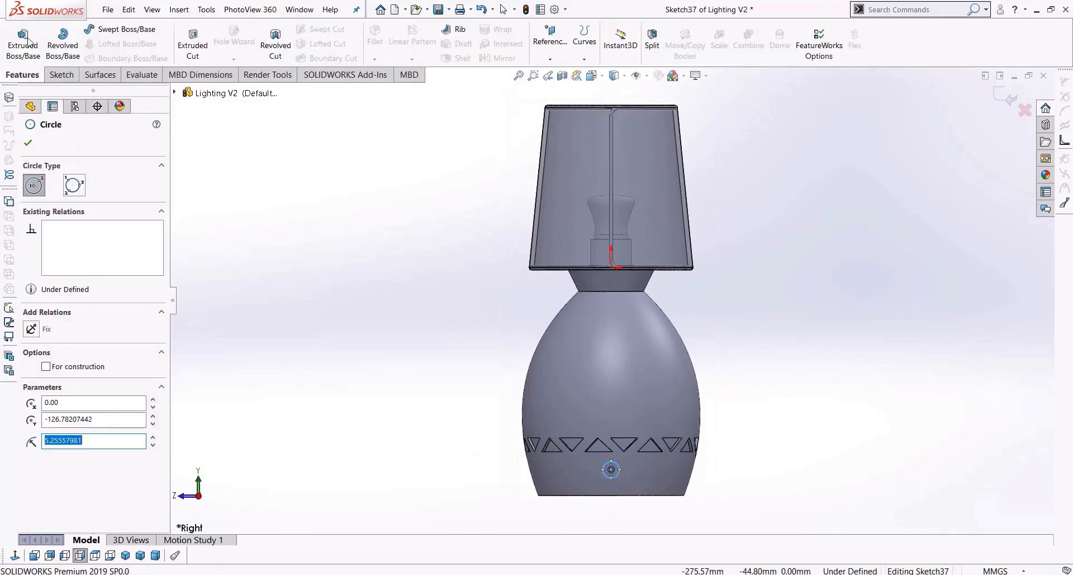
left_click(23, 44)
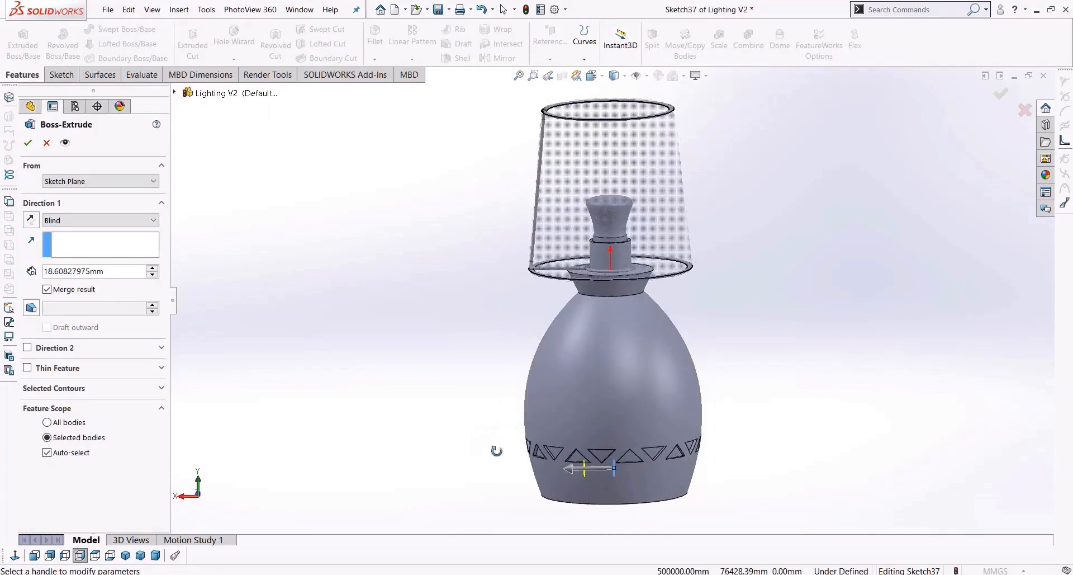
scroll(561, 450, "down", 5)
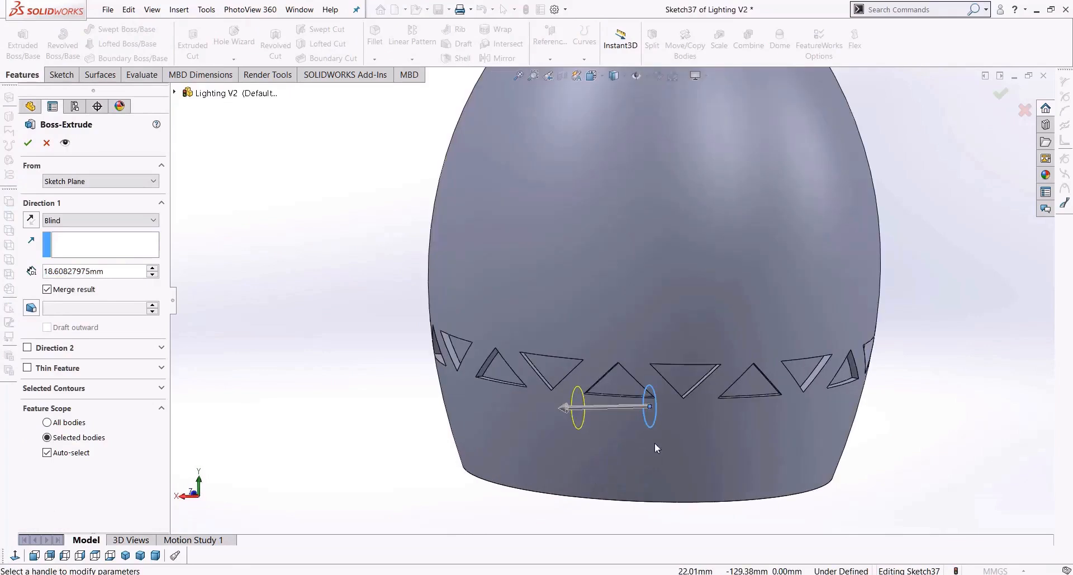
left_click_drag(557, 411, 444, 432)
left_click(443, 428)
middle_click_drag(491, 440, 531, 433)
scroll(394, 425, "down", 3)
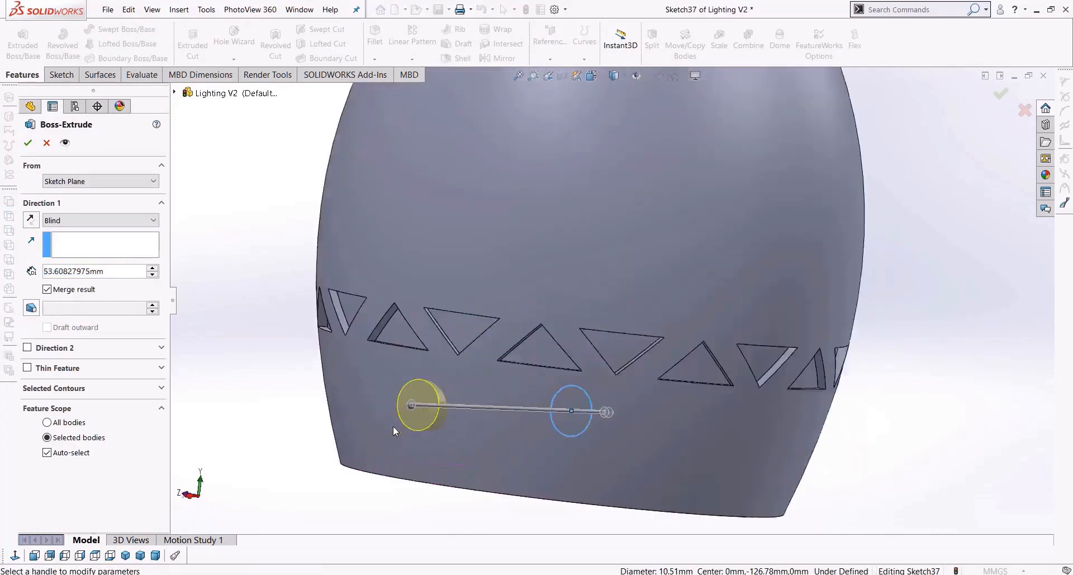
middle_click_drag(502, 388, 648, 380)
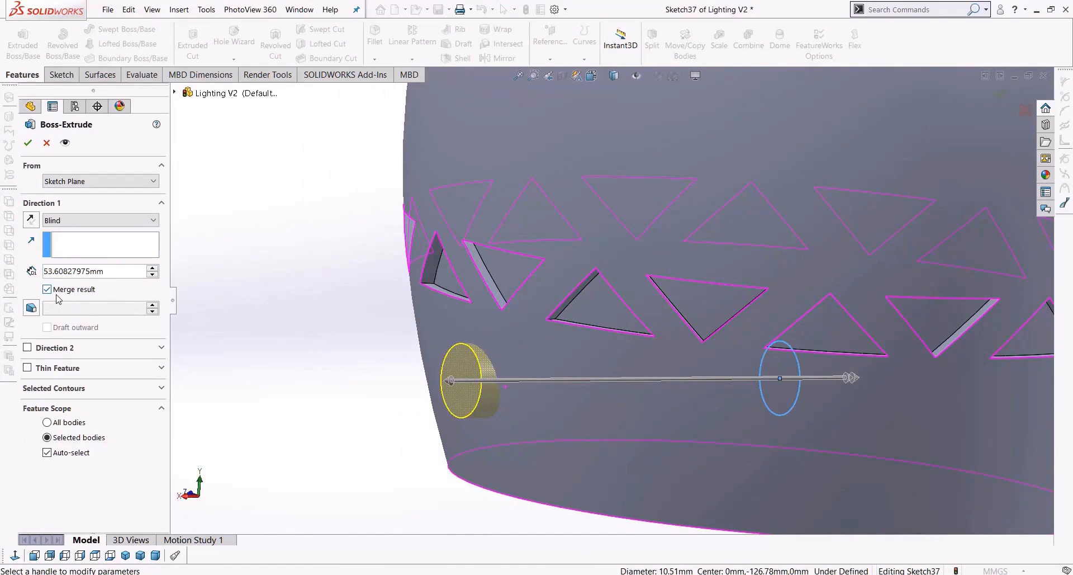
Step: Merge the extrusion with the lamp base body only, with Auto-select off, and create it
left_click(68, 454)
scroll(395, 301, "up", 5)
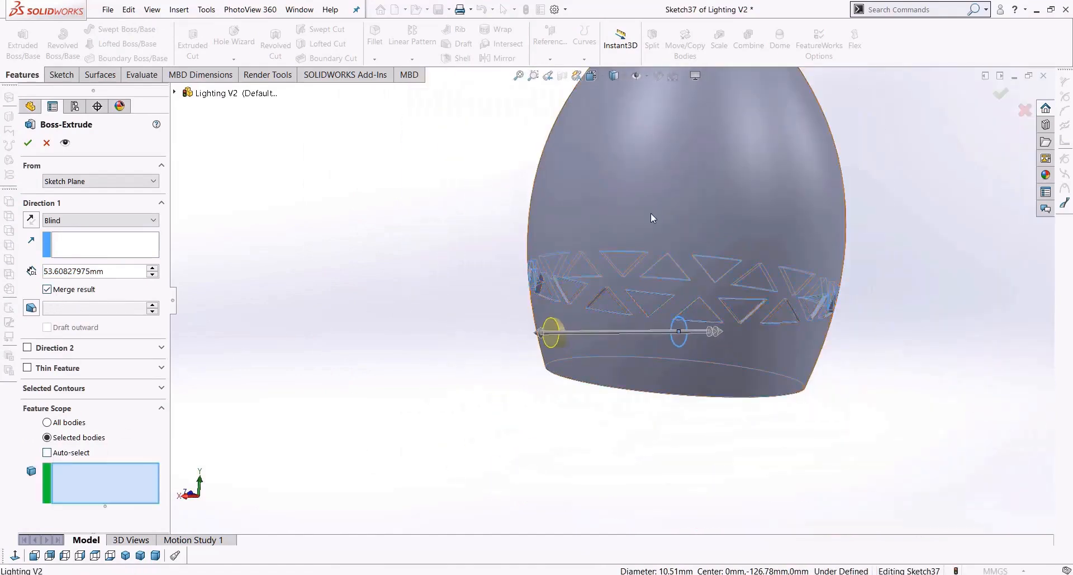
left_click(651, 214)
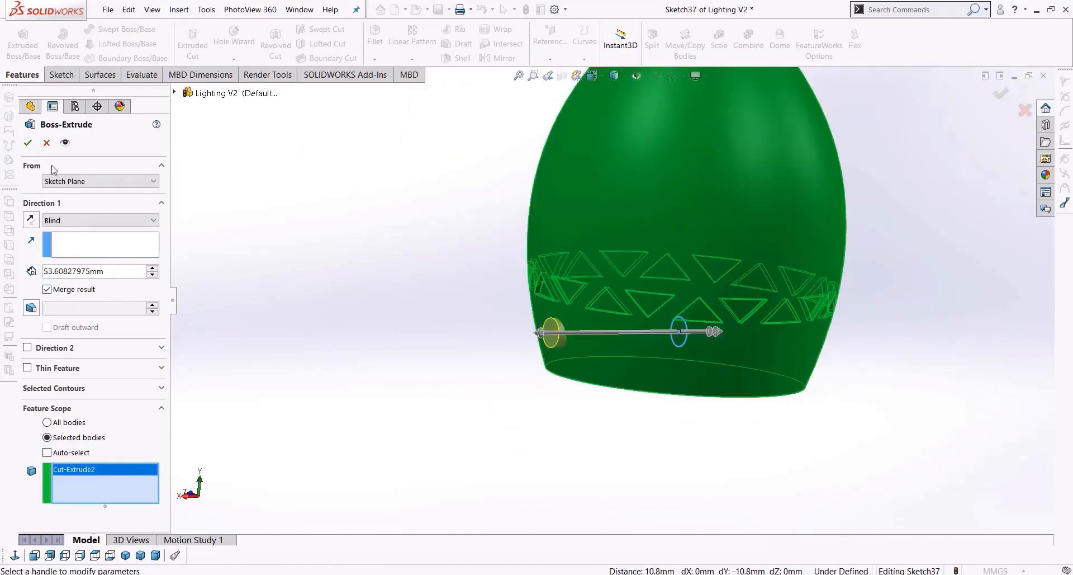
left_click(28, 143)
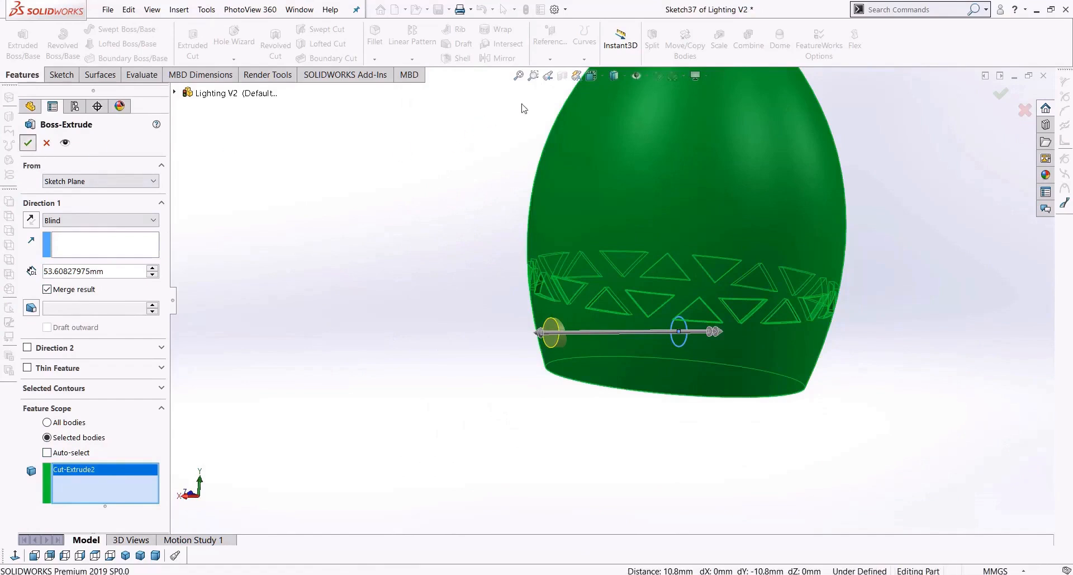
Step: Display the model with hidden lines visible and turn off Merge result for the cylindrical extrusion on the base
left_click(615, 77)
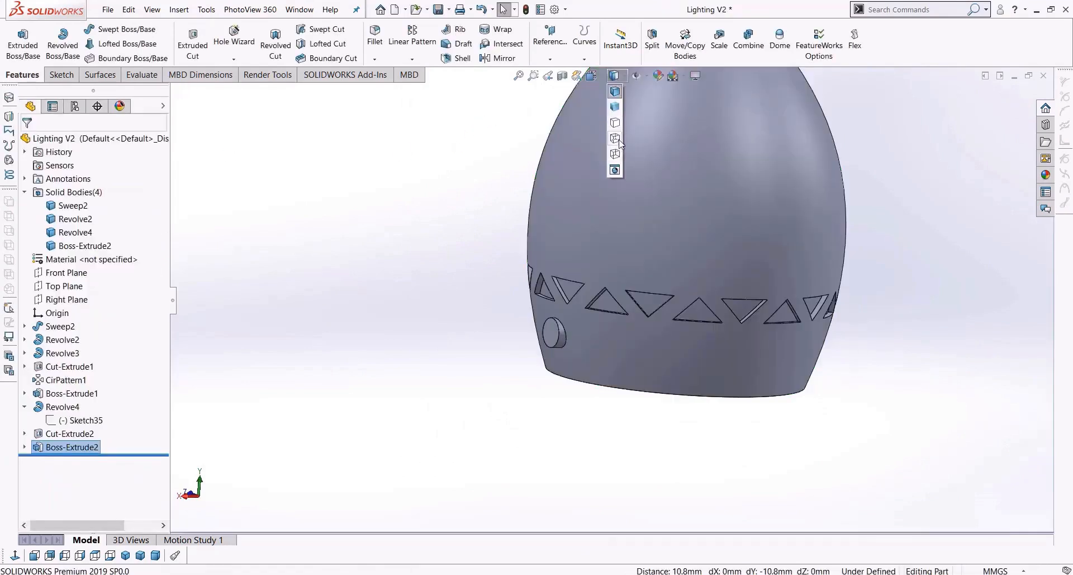
left_click(616, 153)
middle_click_drag(614, 335, 360, 364)
right_click(62, 446)
left_click(71, 331)
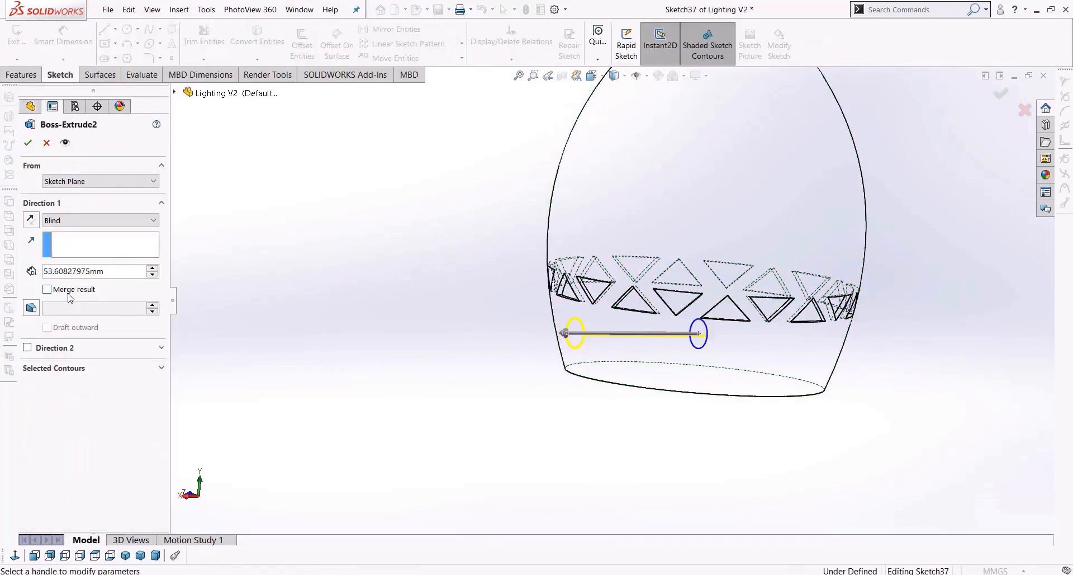
left_click(25, 143)
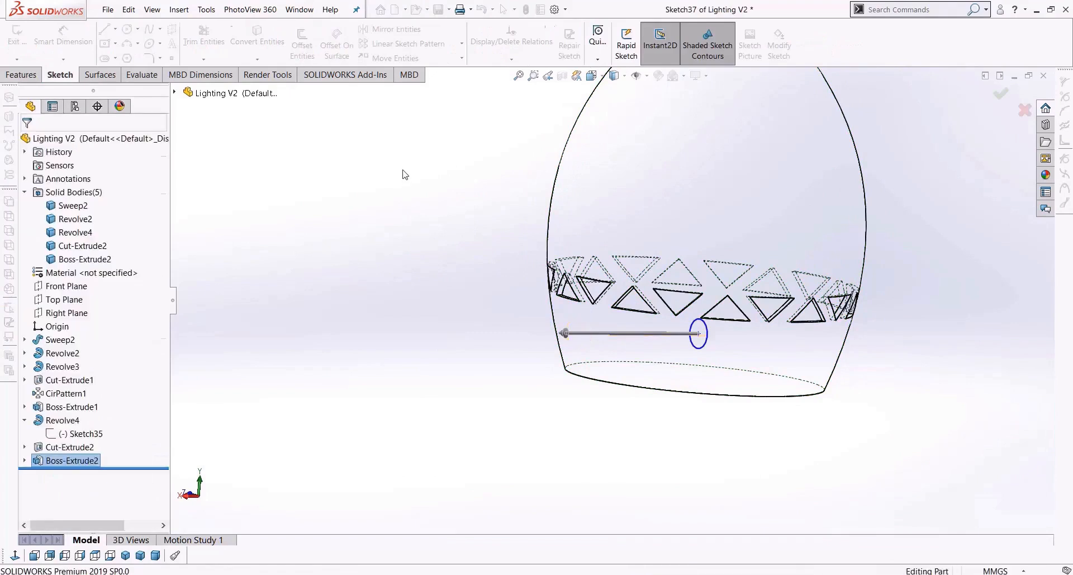
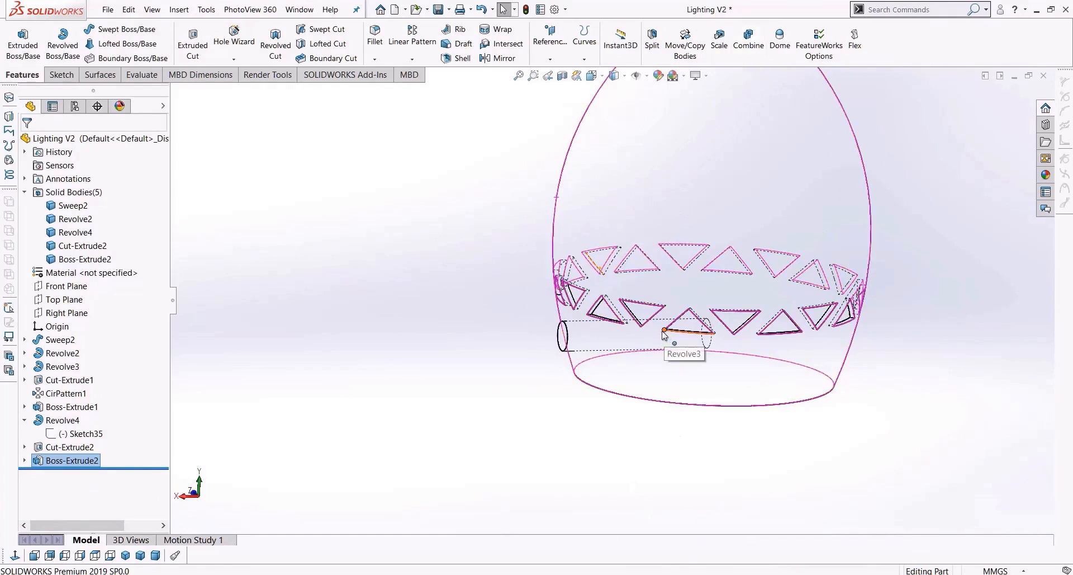
Step: Edit the cylindrical base extrusion to merge its result with the lamp base body only, with Auto-select off
right_click(61, 460)
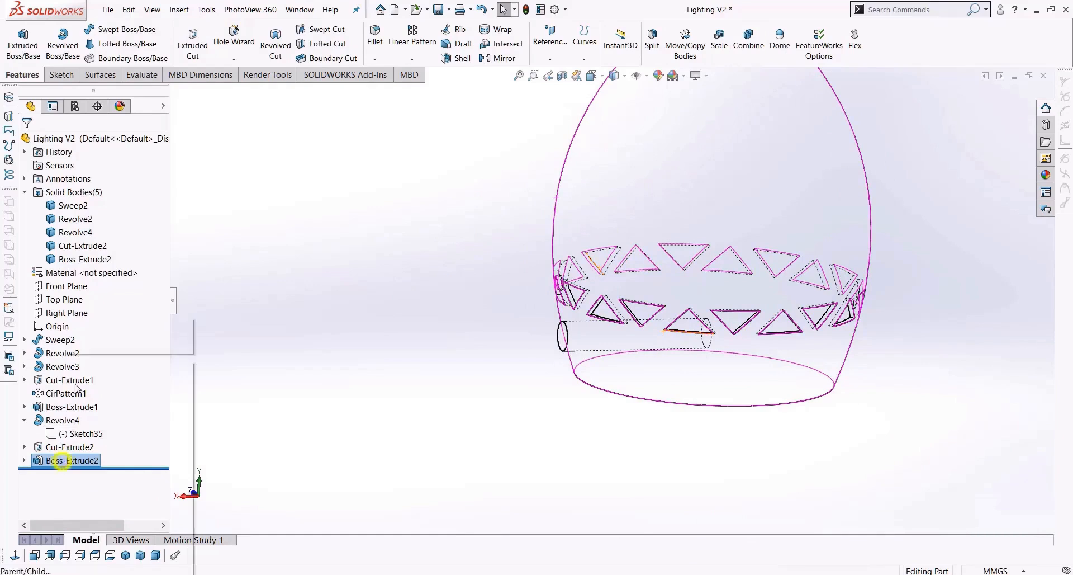
left_click(75, 329)
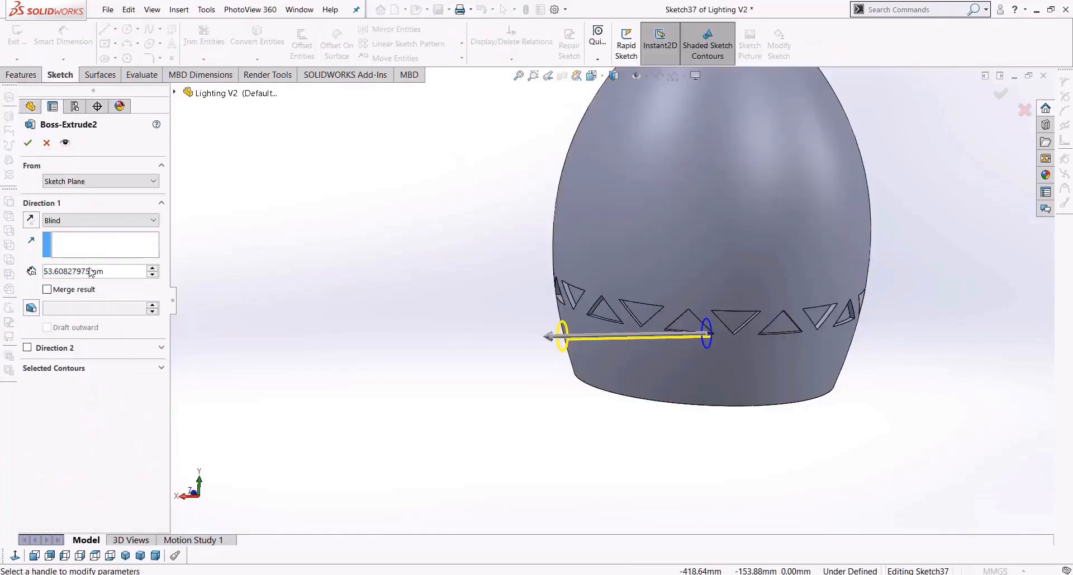
left_click(47, 289)
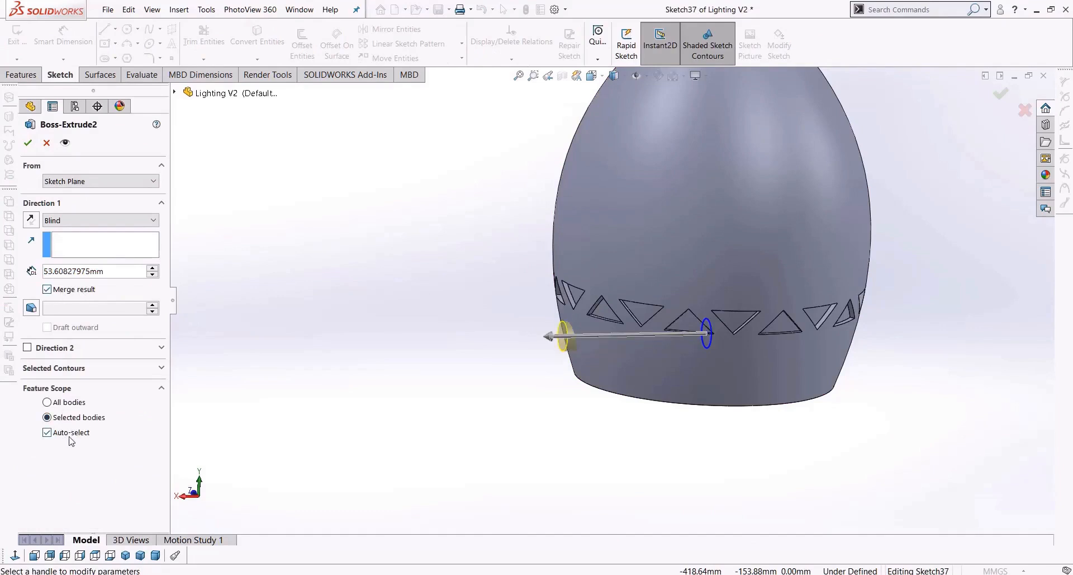
left_click(46, 432)
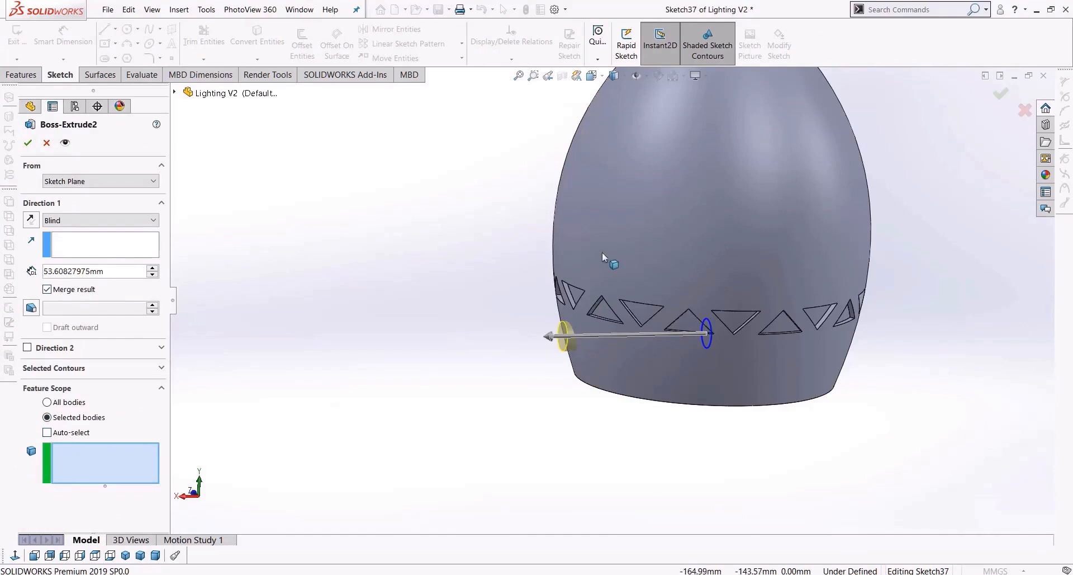
left_click(642, 229)
scroll(556, 269, "up", 2)
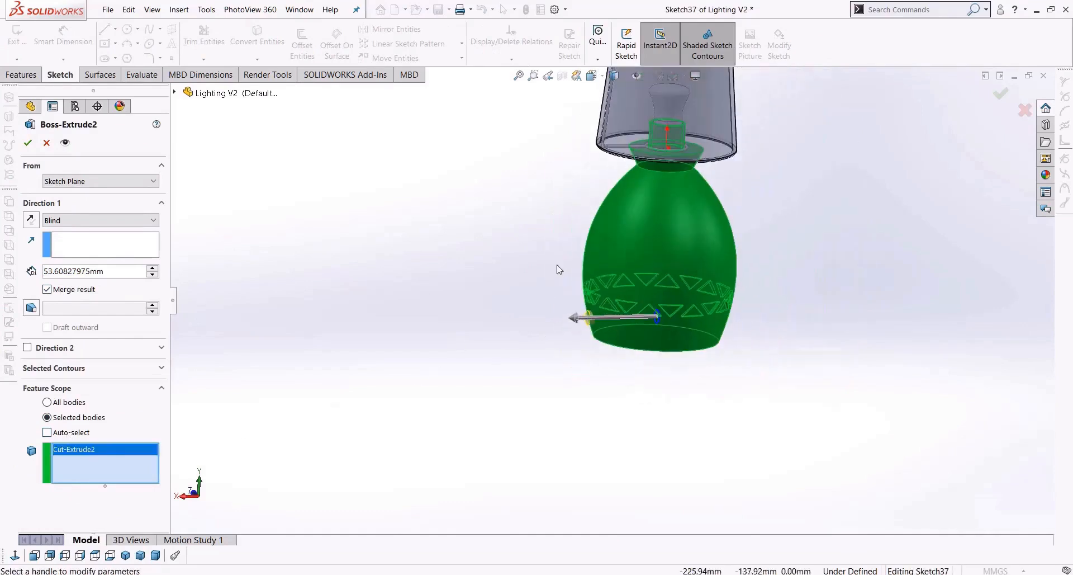
mouse_move(585, 258)
middle_mouse_down()
mouse_move(597, 247)
mouse_move(591, 253)
middle_mouse_up()
scroll(733, 107, "down", 3)
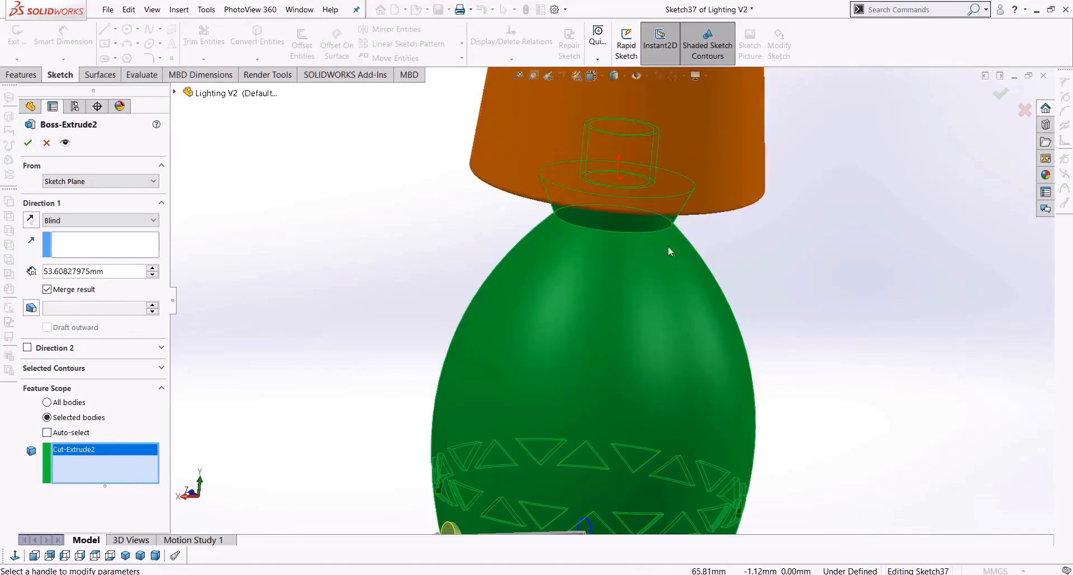
scroll(575, 434, "down", 5)
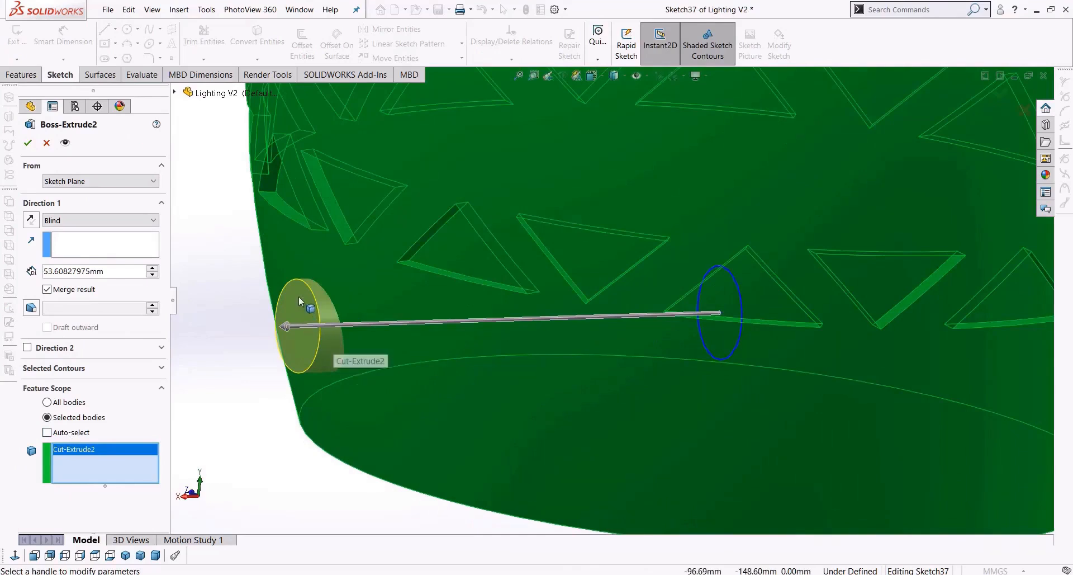
scroll(402, 239, "up", 5)
scroll(464, 230, "up", 5)
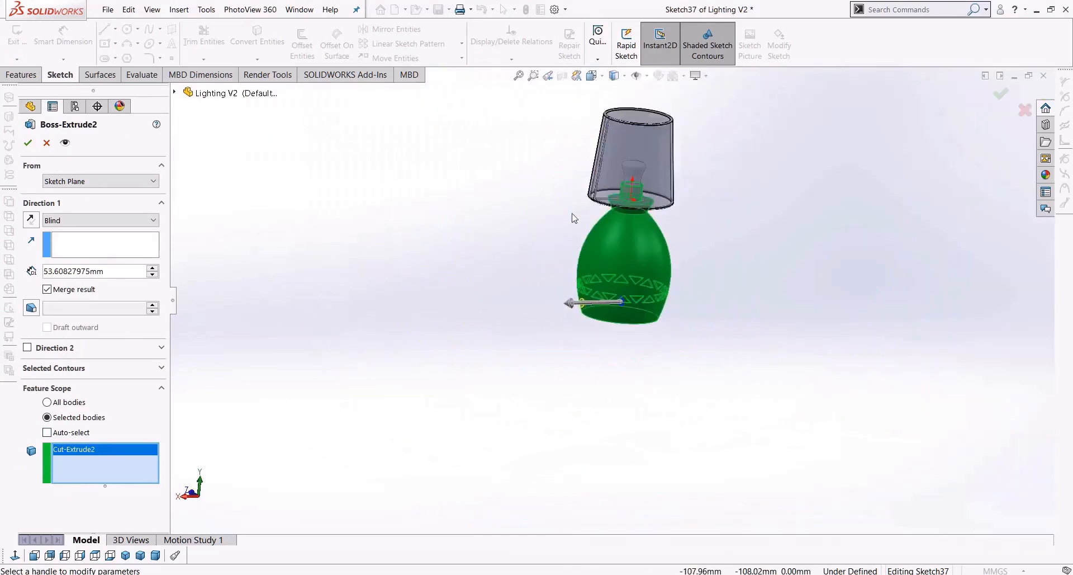
scroll(624, 176, "down", 4)
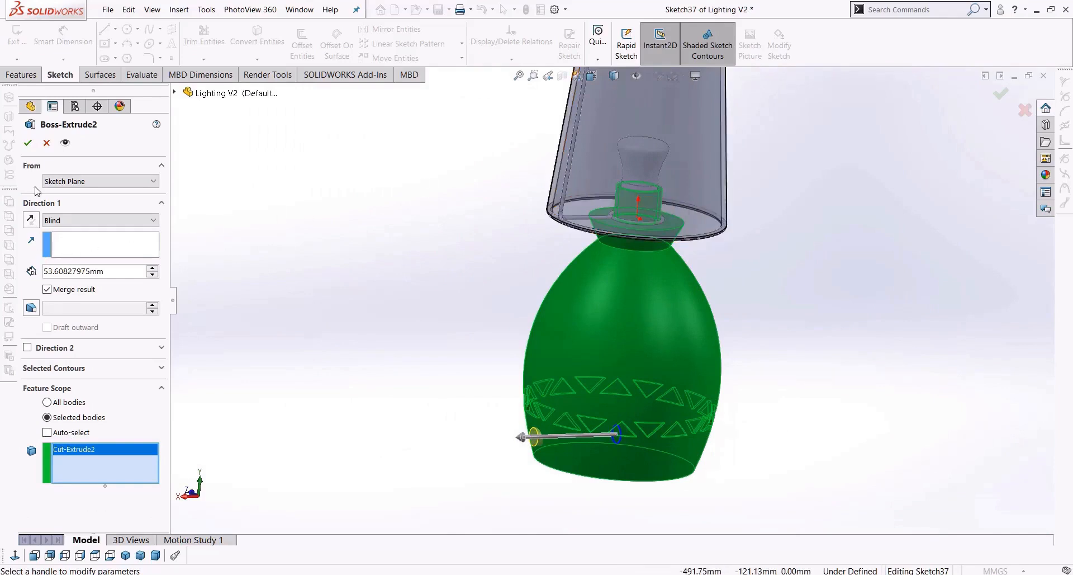
left_click(28, 143)
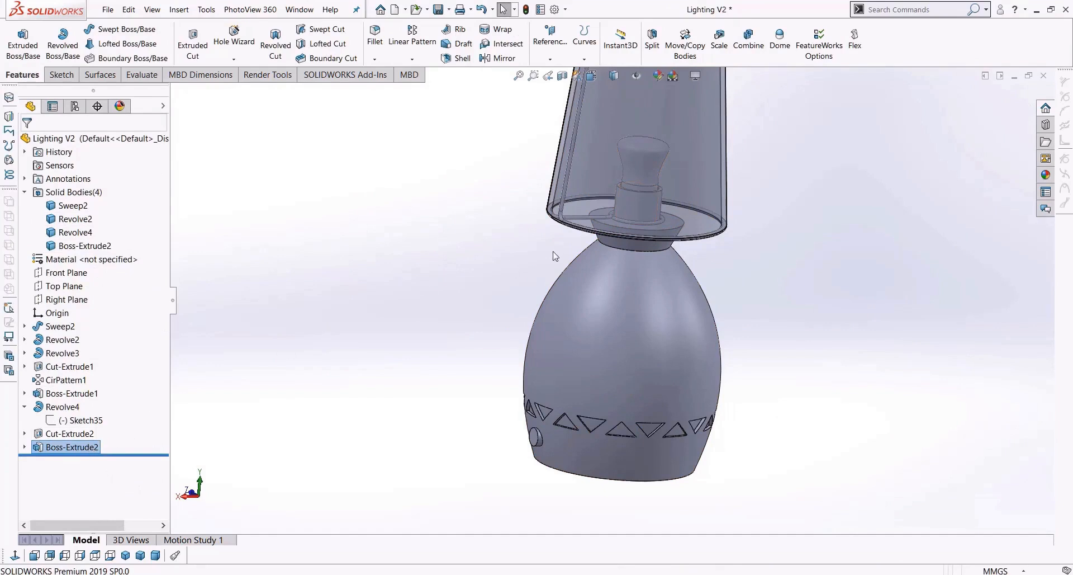
Step: Chamfer the outer circular edge of the cylindrical boss on the lamp base by 1 mm at 45 degrees
scroll(556, 256, "down", 3)
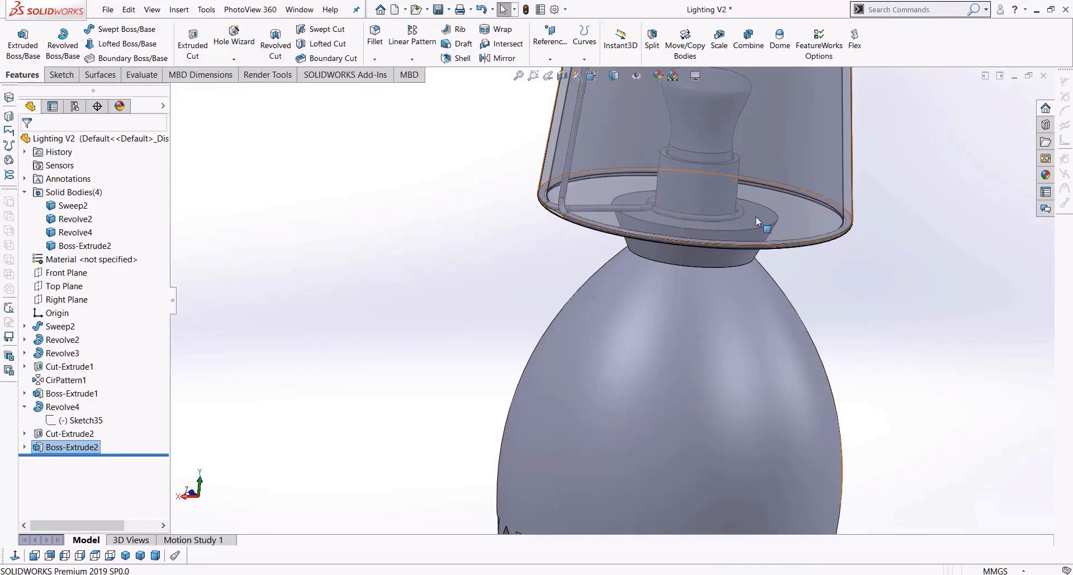
scroll(756, 216, "up", 4)
scroll(741, 222, "down", 3)
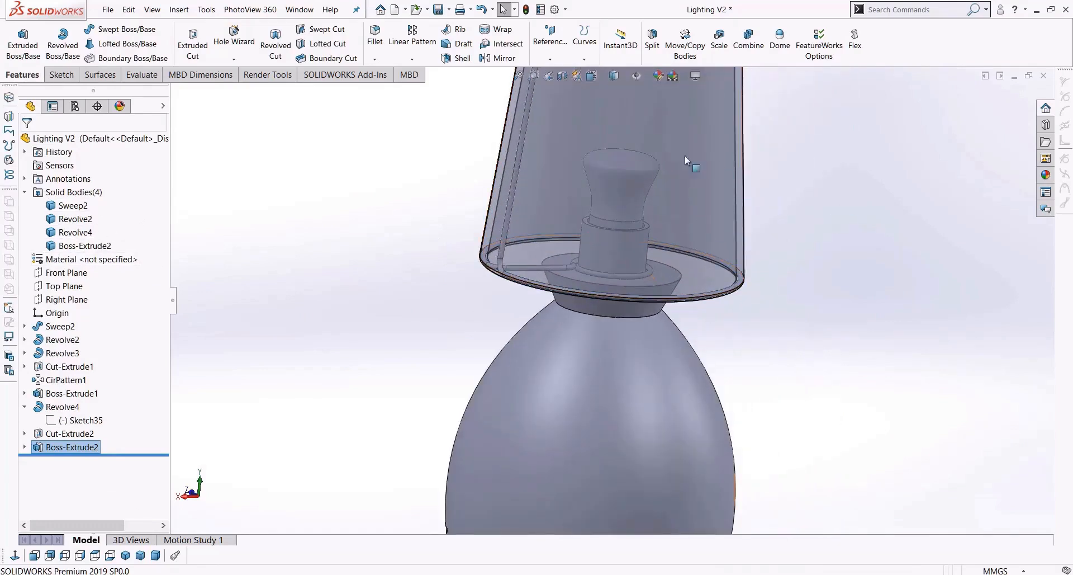
scroll(647, 403, "up", 3)
middle_click_drag(535, 485, 560, 455)
scroll(560, 455, "down", 5)
middle_click_drag(598, 326, 575, 347)
scroll(584, 332, "down", 6)
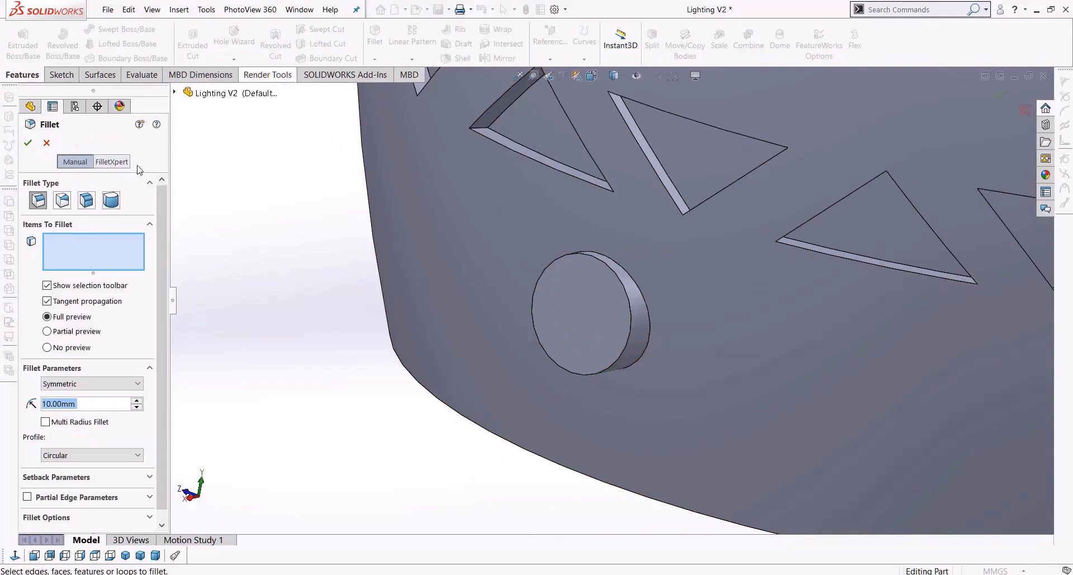
key("Escape")
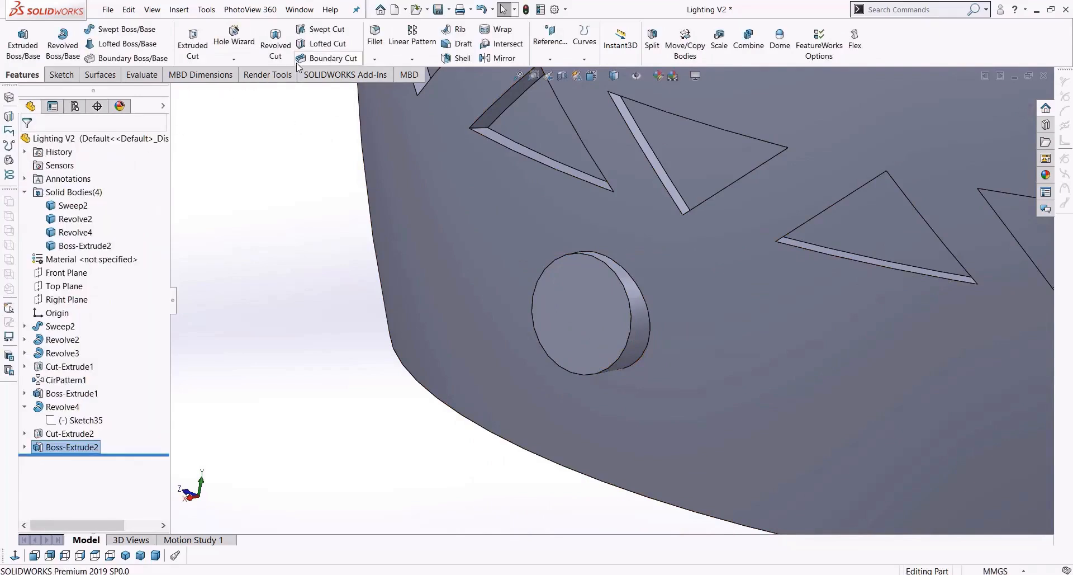
left_click(375, 58)
left_click(399, 87)
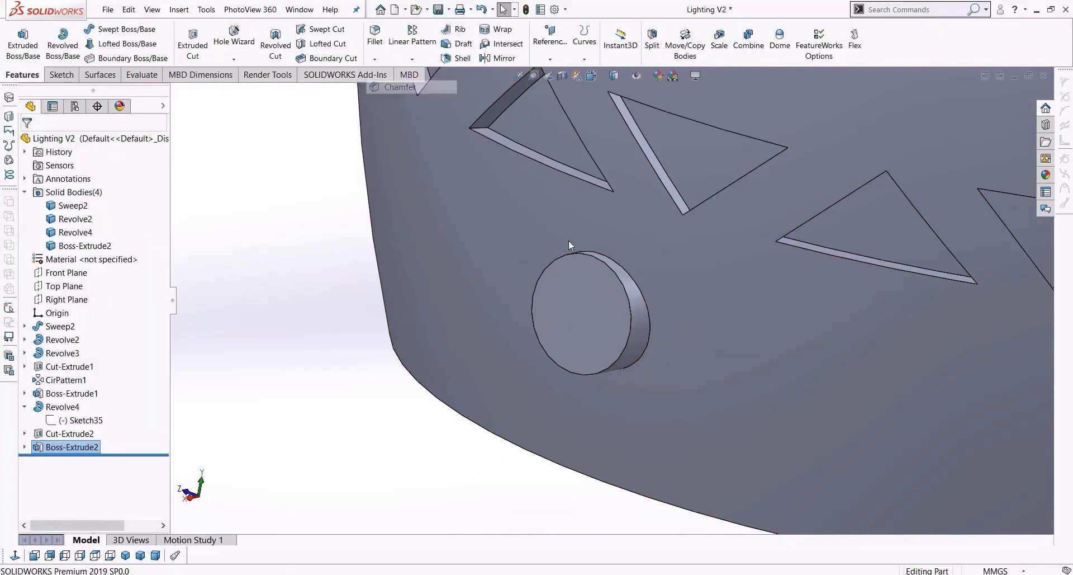
left_click(595, 256)
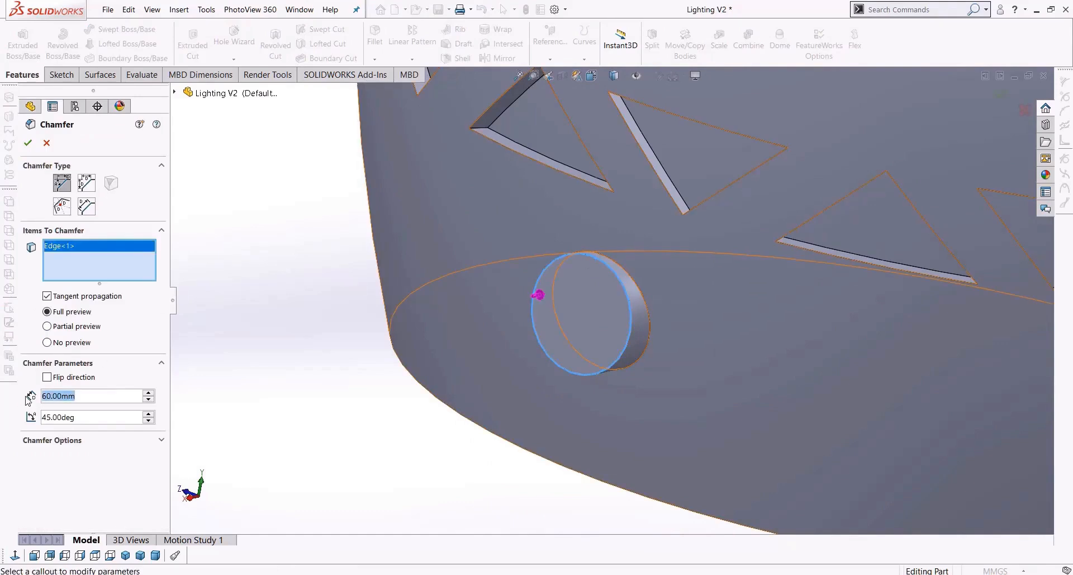
type("2")
key("Return")
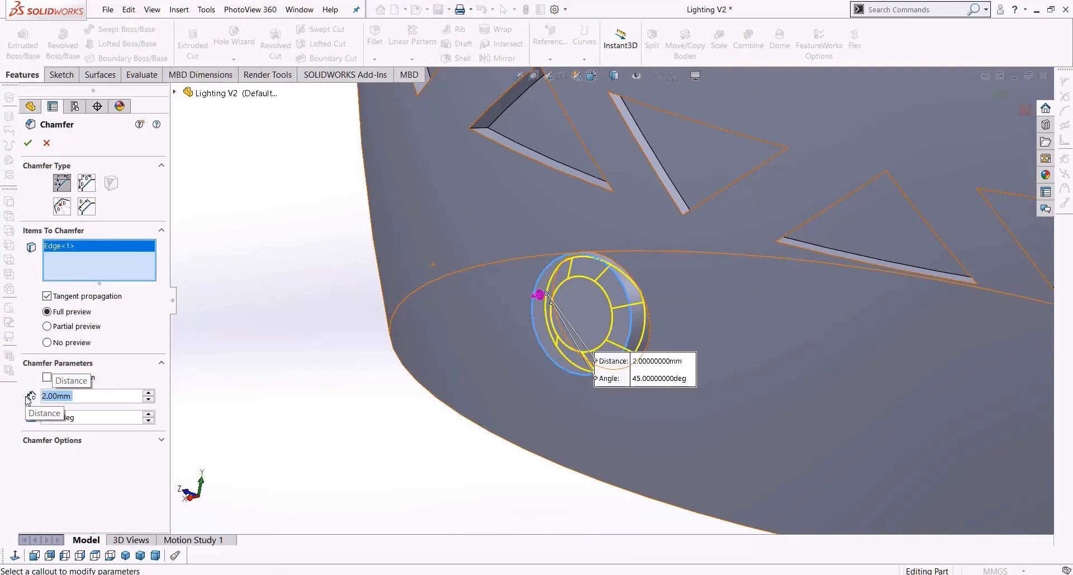
type("1")
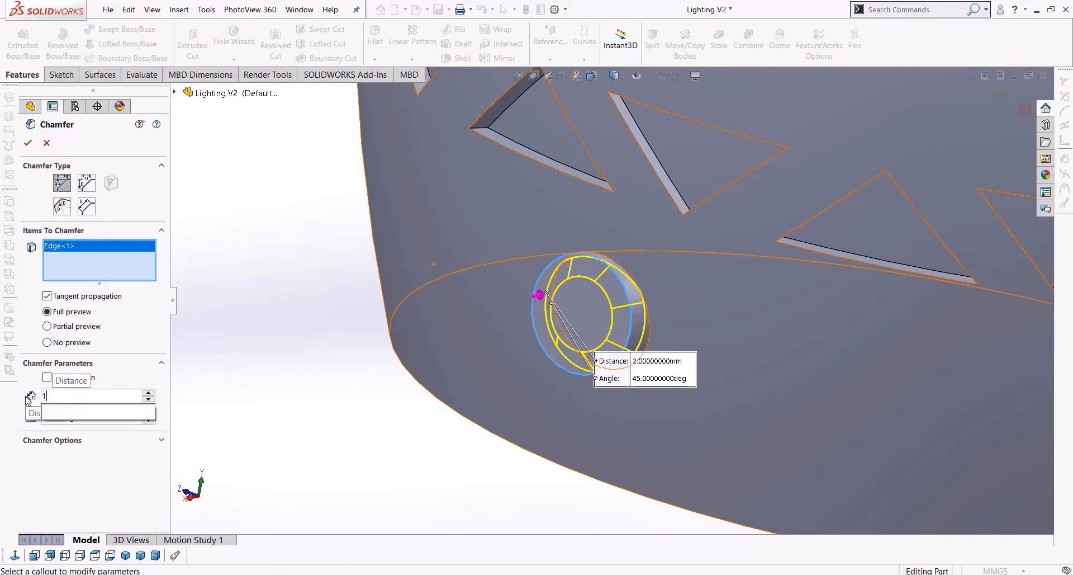
key("Return")
left_click(26, 140)
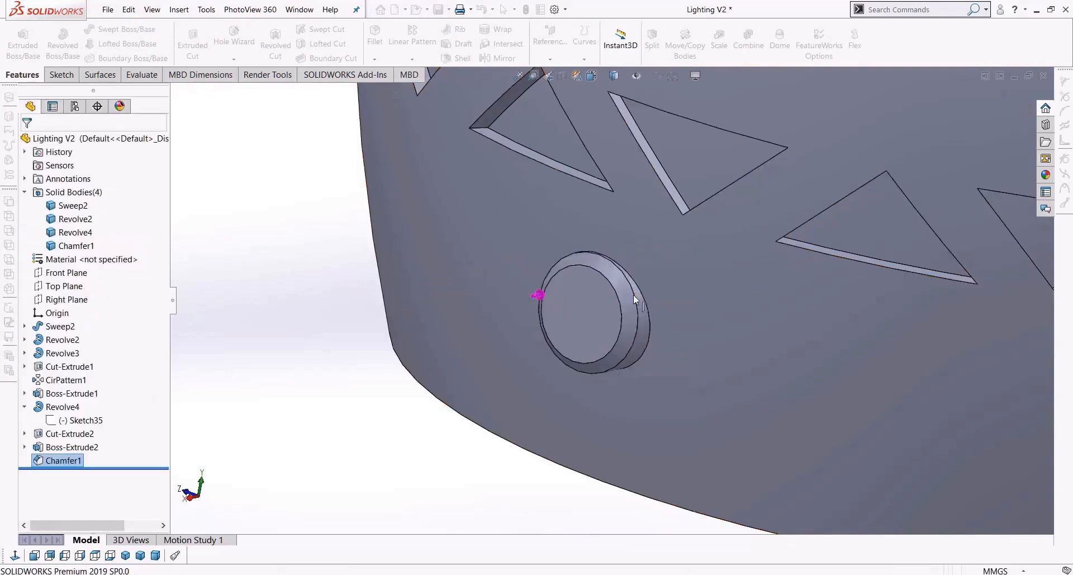
Step: Start a 3D sketch with the end face of the chamfered boss selected
middle_click_drag(663, 327, 576, 326)
left_click(569, 317)
scroll(569, 317, "up", 5)
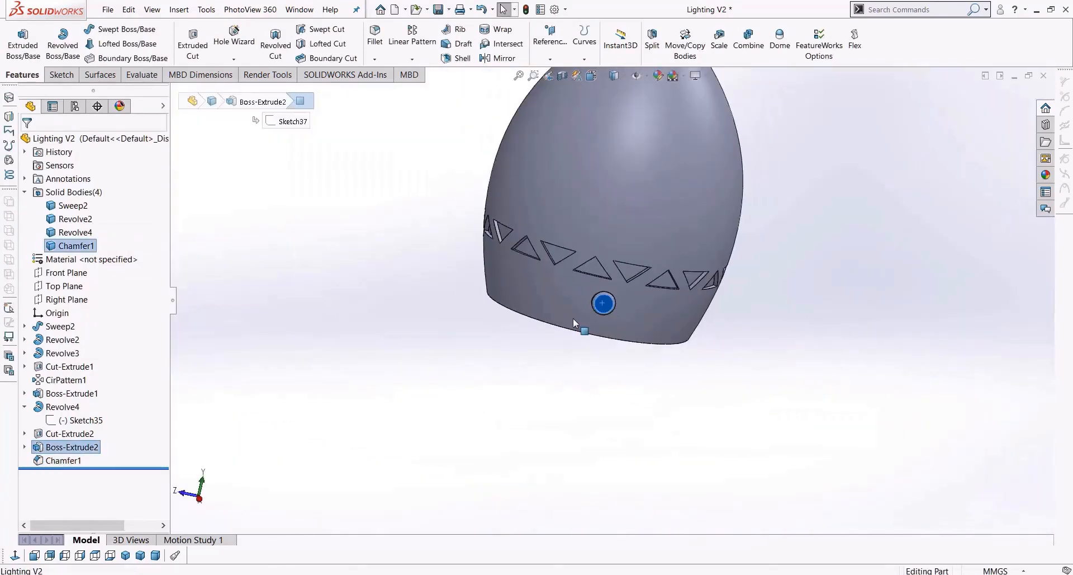
left_click(63, 75)
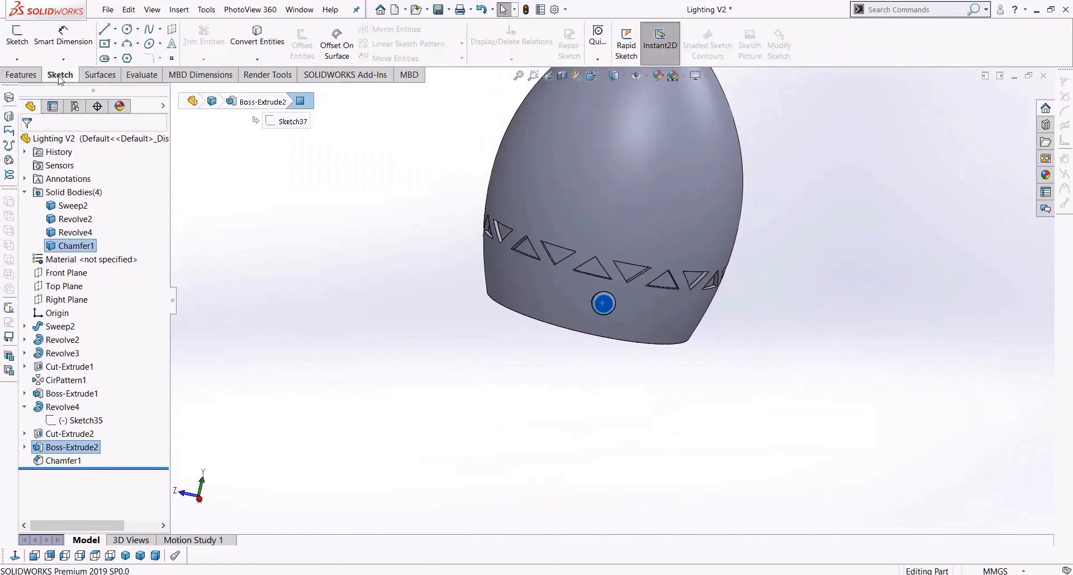
left_click(22, 61)
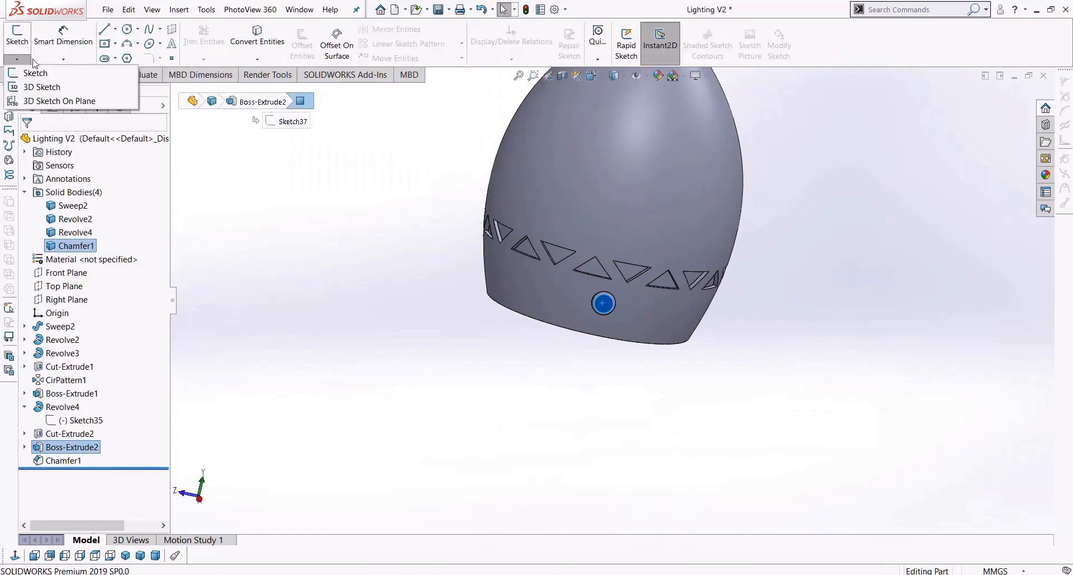
left_click(27, 87)
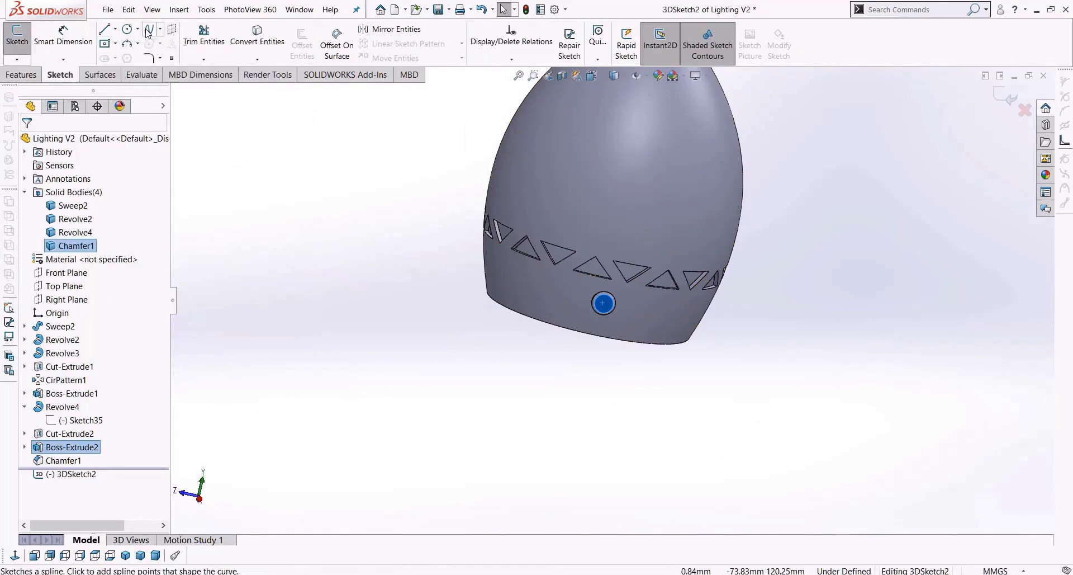
Step: Sketch a trial two-point spline about 75.56 mm long outward from the centre of the boss's end face and delete it
middle_click_drag(451, 319, 420, 321)
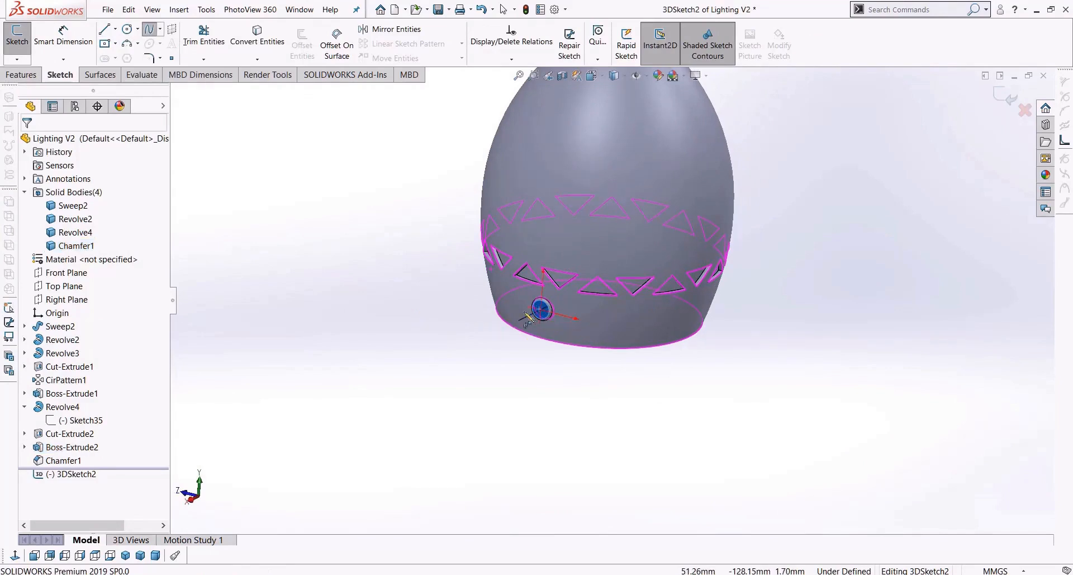
left_click(540, 310)
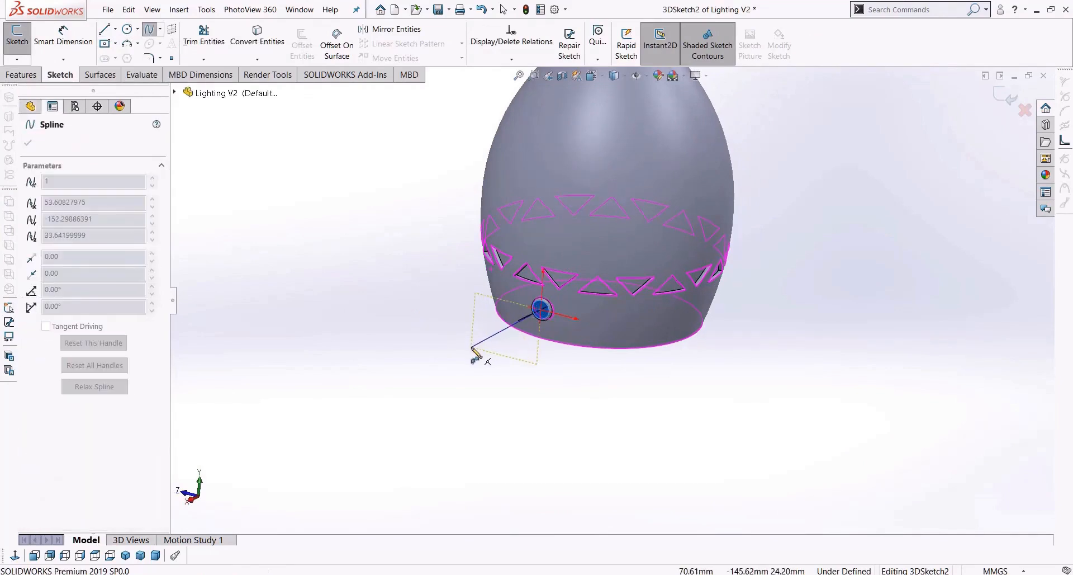
key("Tab")
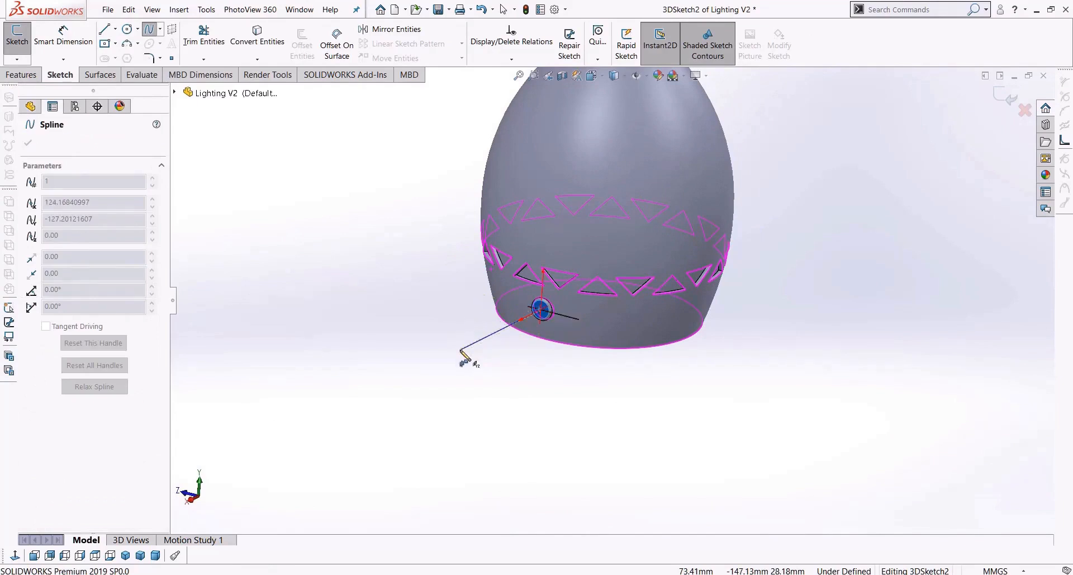
mouse_move(458, 357)
middle_mouse_down()
mouse_move(427, 356)
mouse_move(420, 321)
middle_mouse_up()
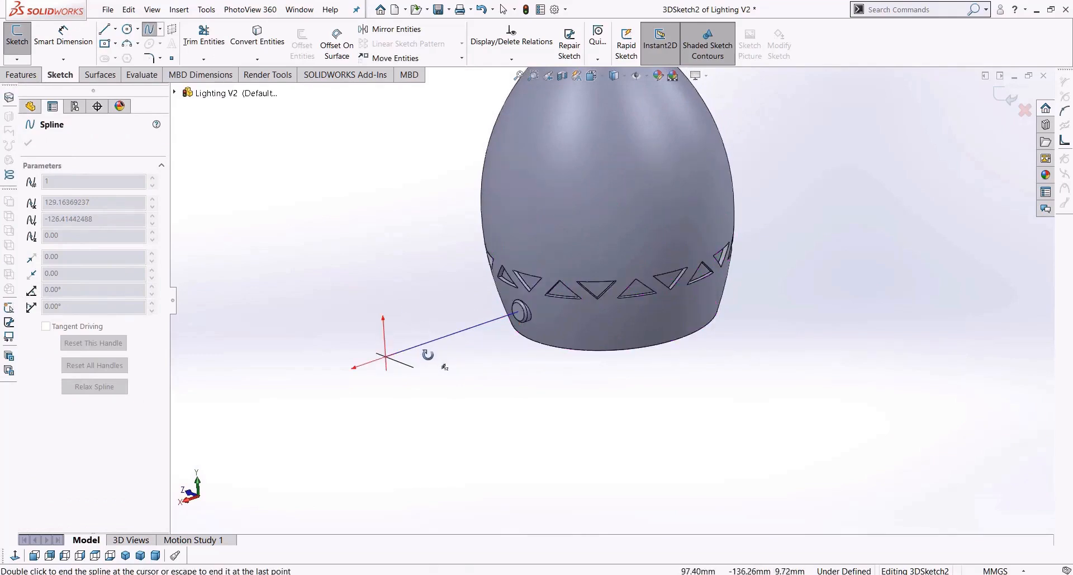
key("Escape")
left_click(445, 343)
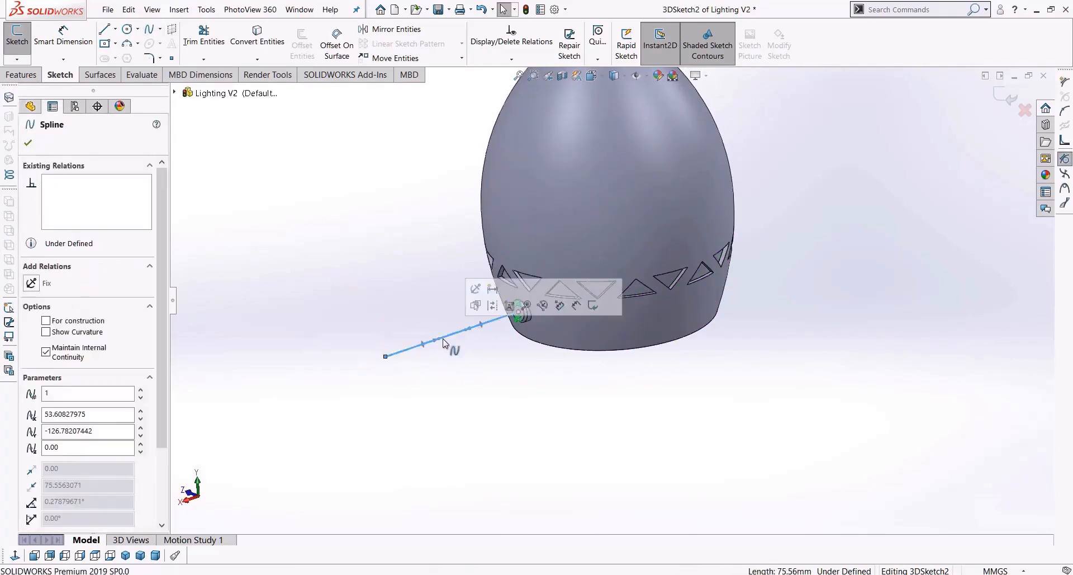
key("Delete")
Step: Sketch a wavy seven-point spline on the XY plane, running from the centre of the boss's end face outward away from the lamp
left_click(149, 30)
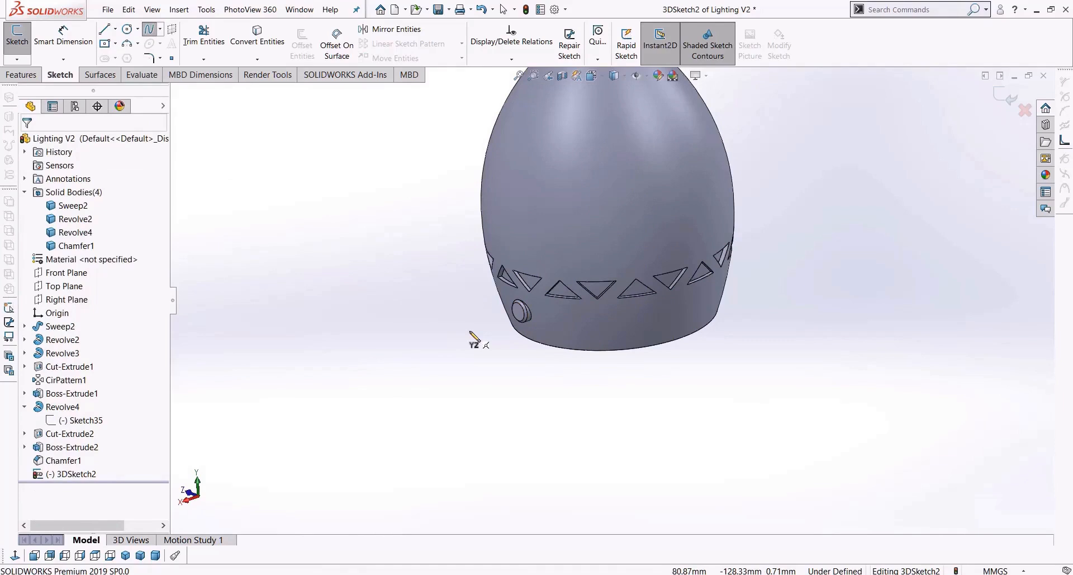
scroll(508, 329, "down", 5)
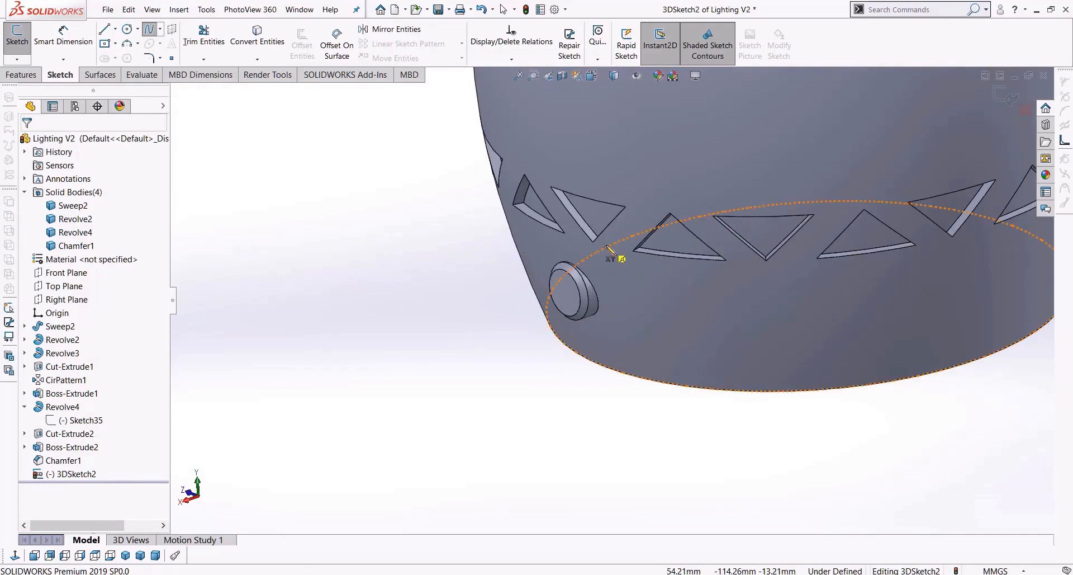
left_click(568, 297)
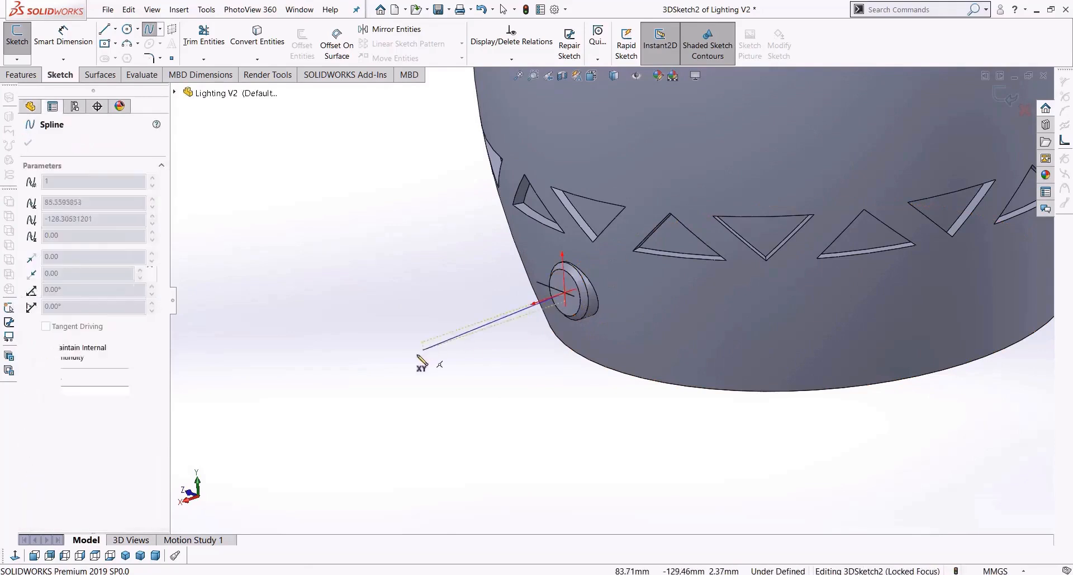
scroll(417, 363, "up", 3)
scroll(441, 345, "up", 2)
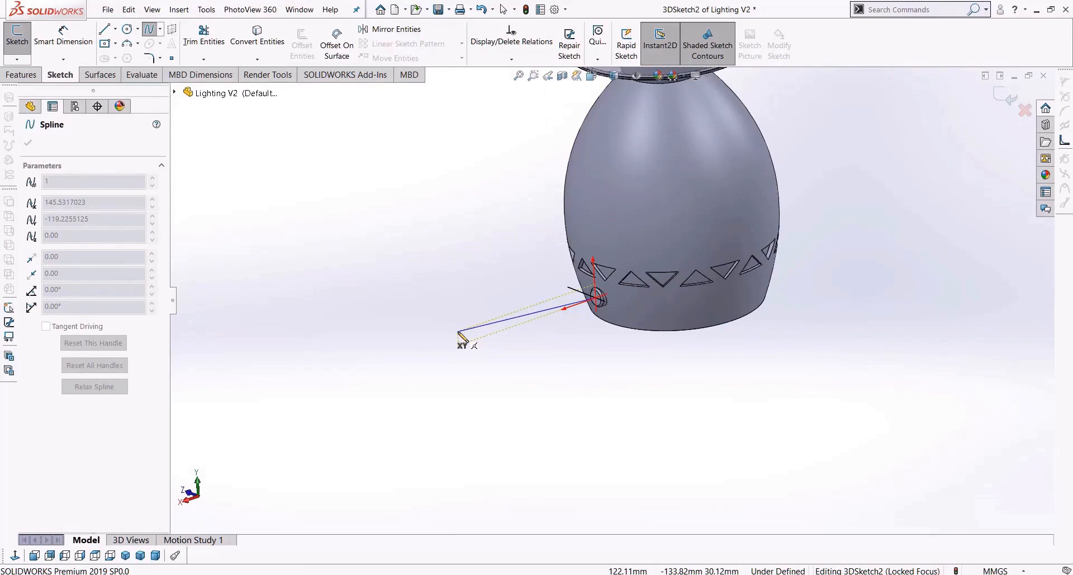
scroll(458, 331, "up", 2)
scroll(534, 320, "down", 2)
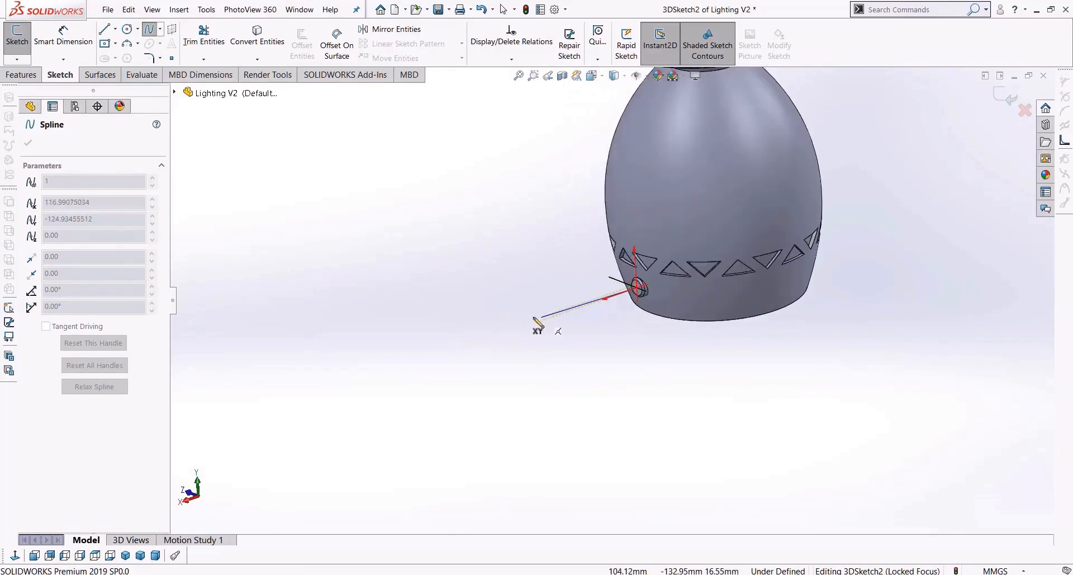
scroll(526, 322, "up", 2)
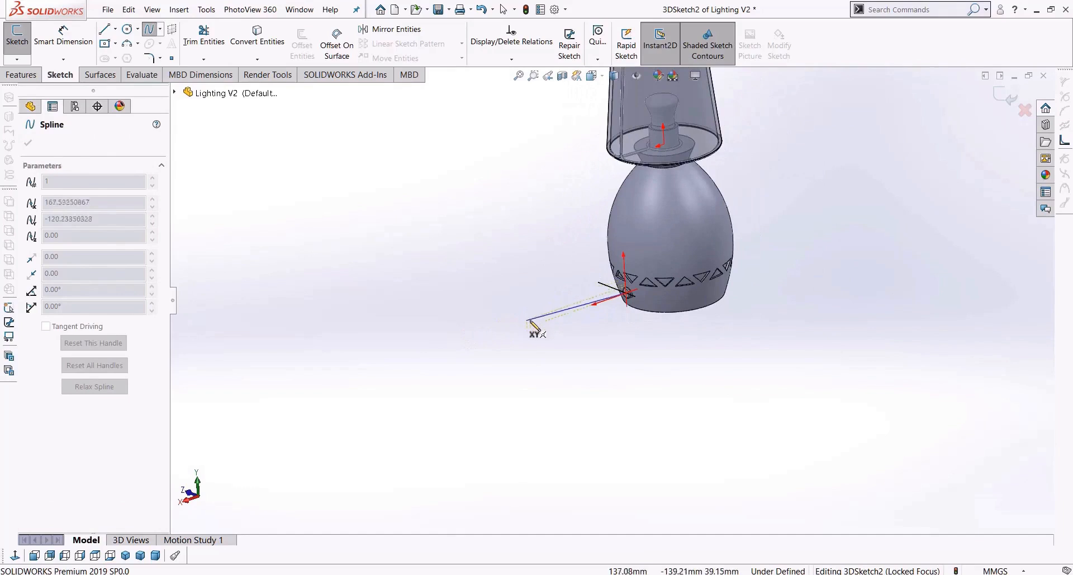
left_click(543, 312)
left_click(447, 284)
left_click(410, 330)
left_click(342, 337)
left_click(323, 286)
double_click(221, 285)
scroll(491, 331, "up", 3)
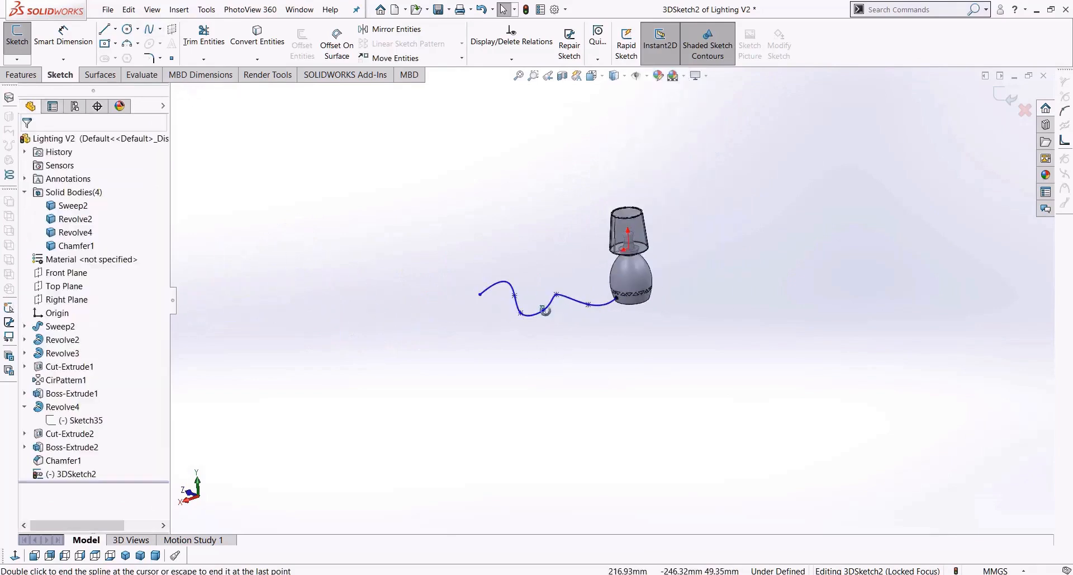
Step: Check the cable spline from the left, top and front, and finish the 3D sketch
middle_click_drag(459, 379, 605, 354)
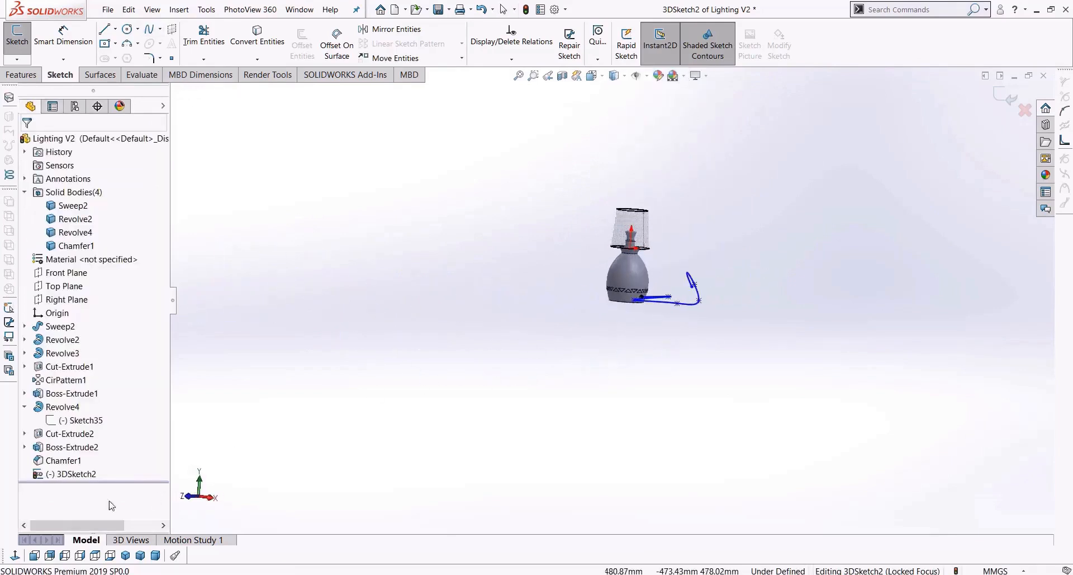
left_click(65, 556)
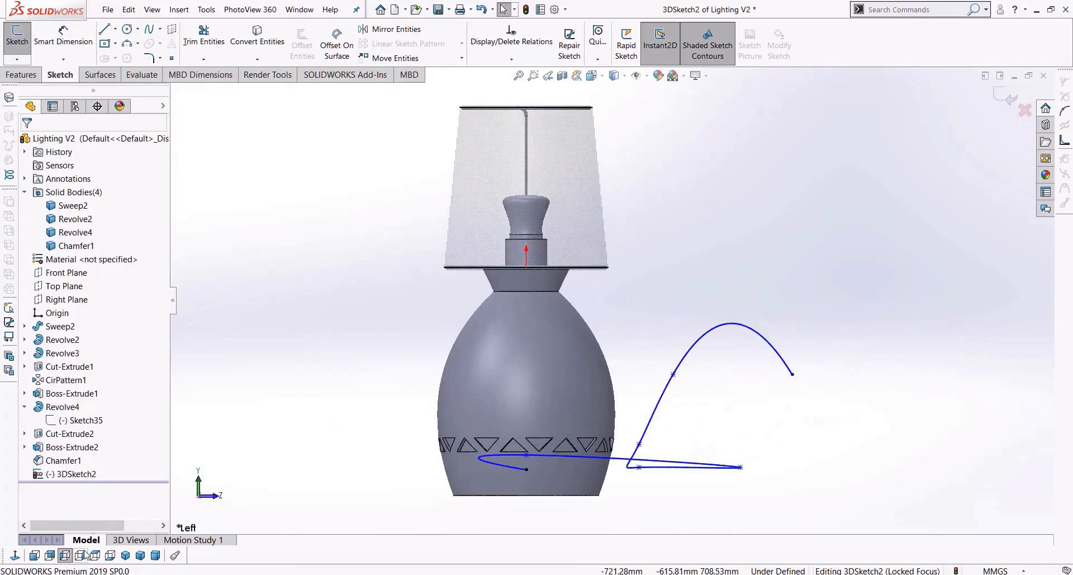
left_click(96, 555)
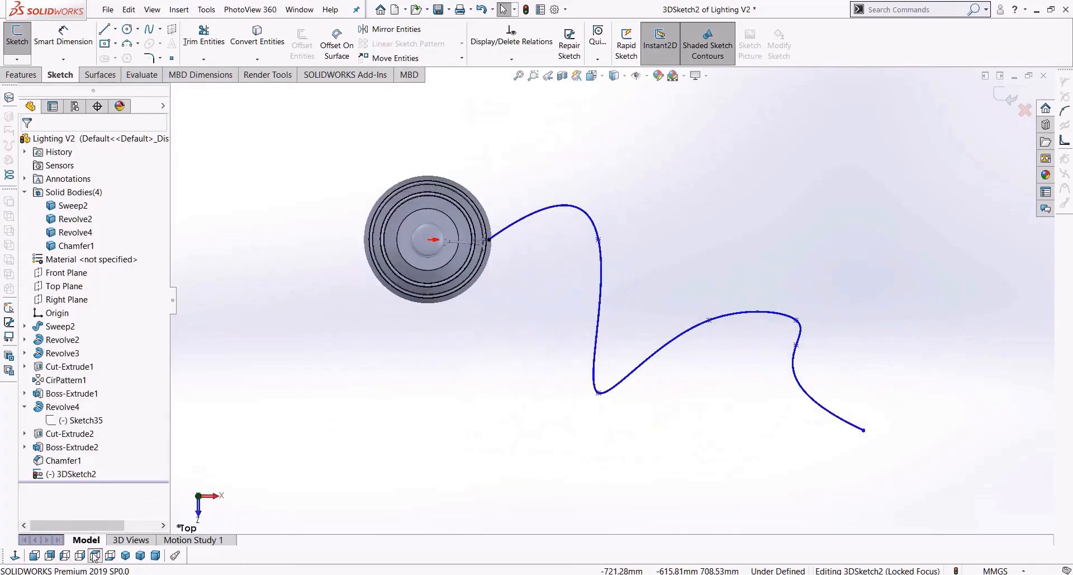
left_click(35, 555)
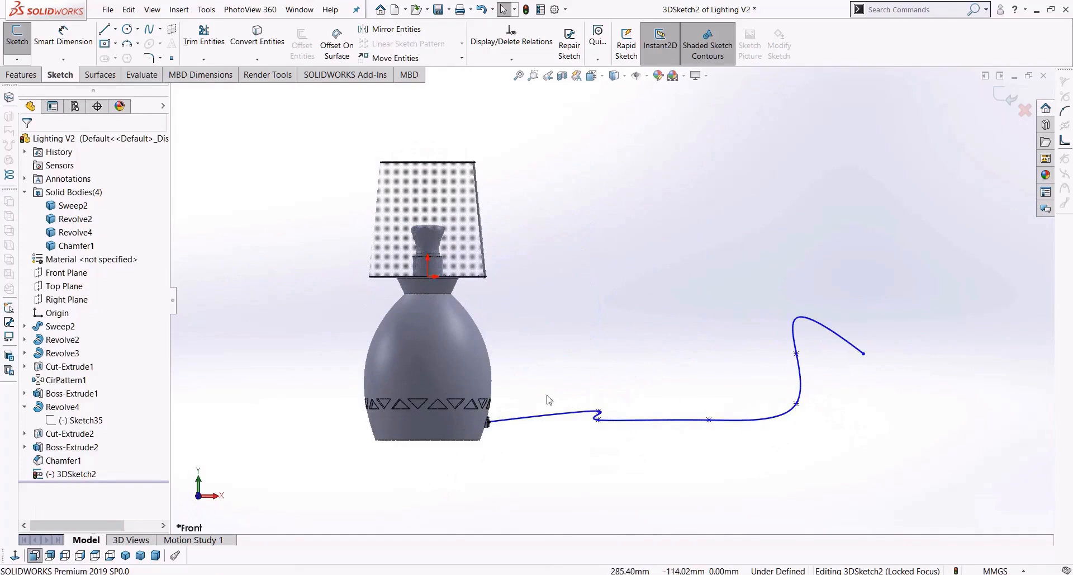
scroll(678, 400, "down", 3)
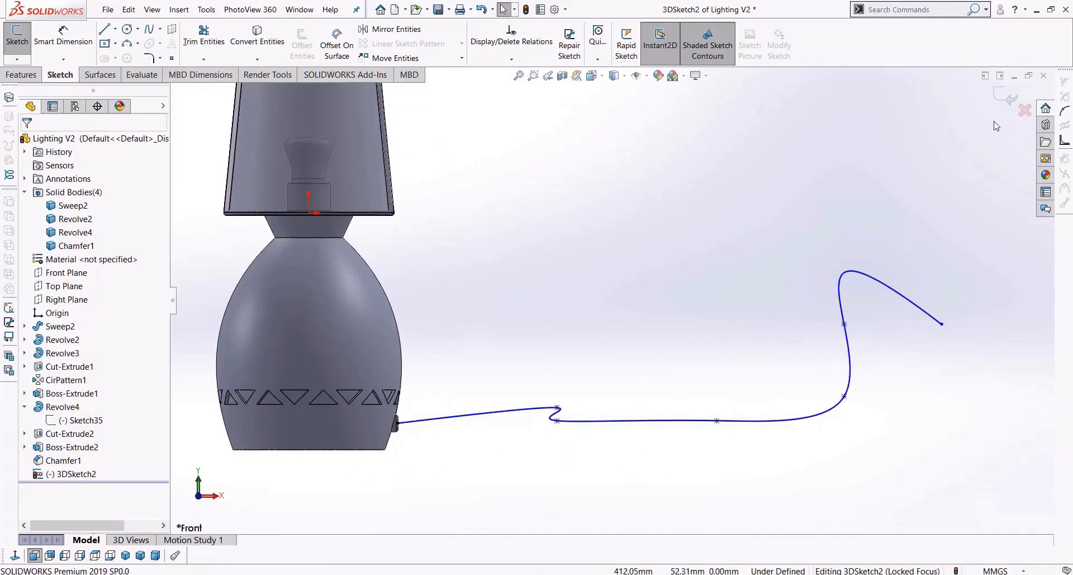
left_click(1005, 102)
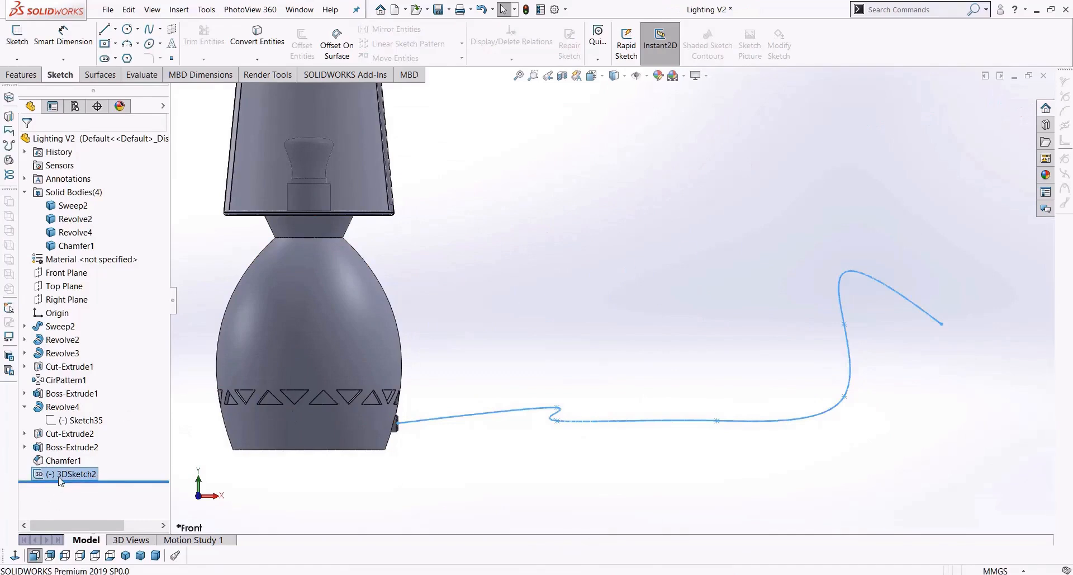
Step: Roll the model back to before the 3D sketch and sketch a large corner rectangle around the lamp on the base's bottom face
left_click_drag(134, 482, 133, 468)
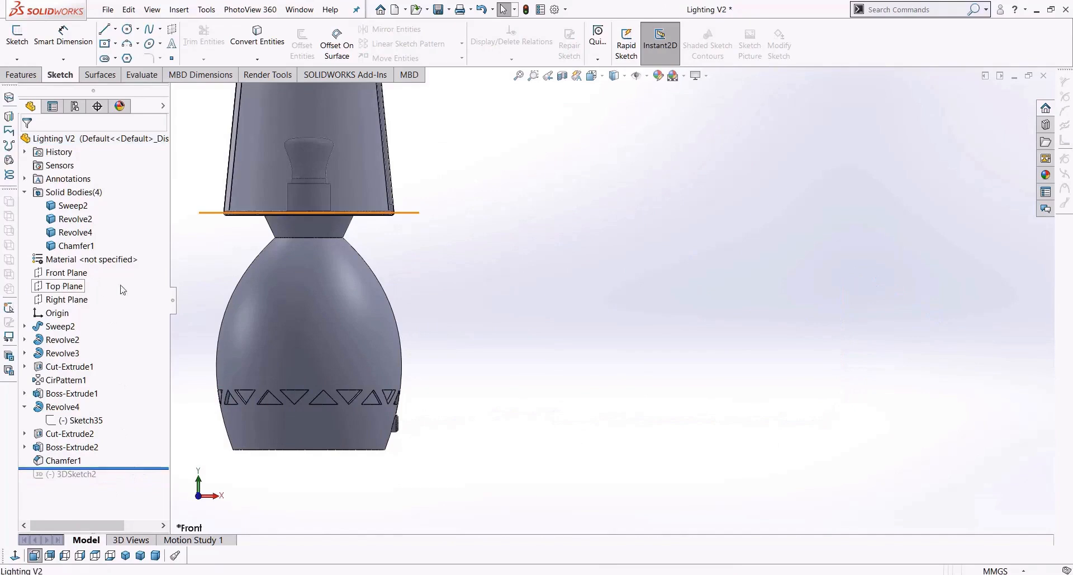
left_click(70, 286)
middle_click_drag(438, 400, 434, 438)
left_click(331, 415)
middle_click_drag(469, 353, 515, 463)
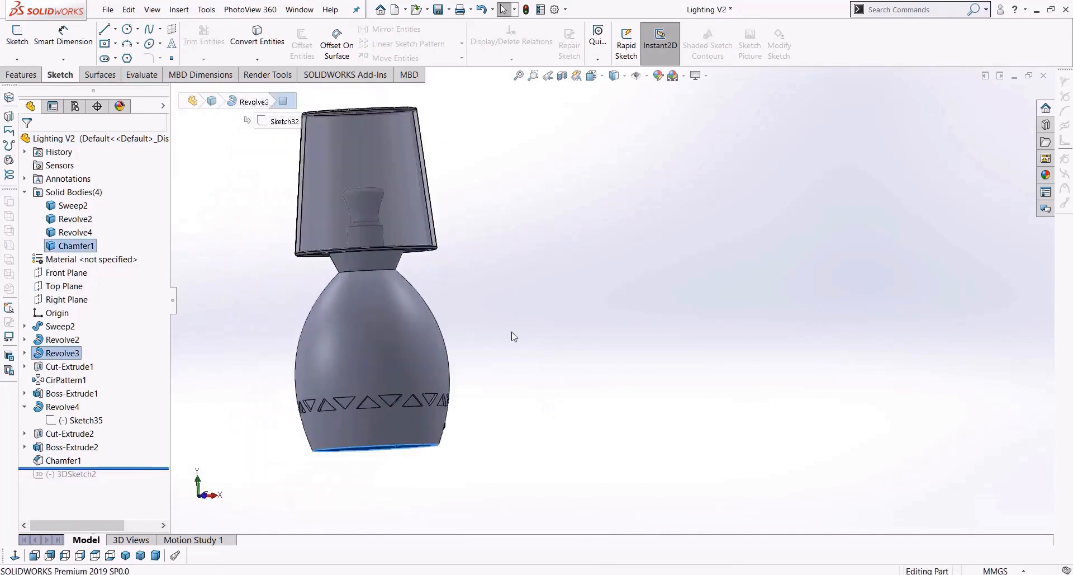
left_click(114, 43)
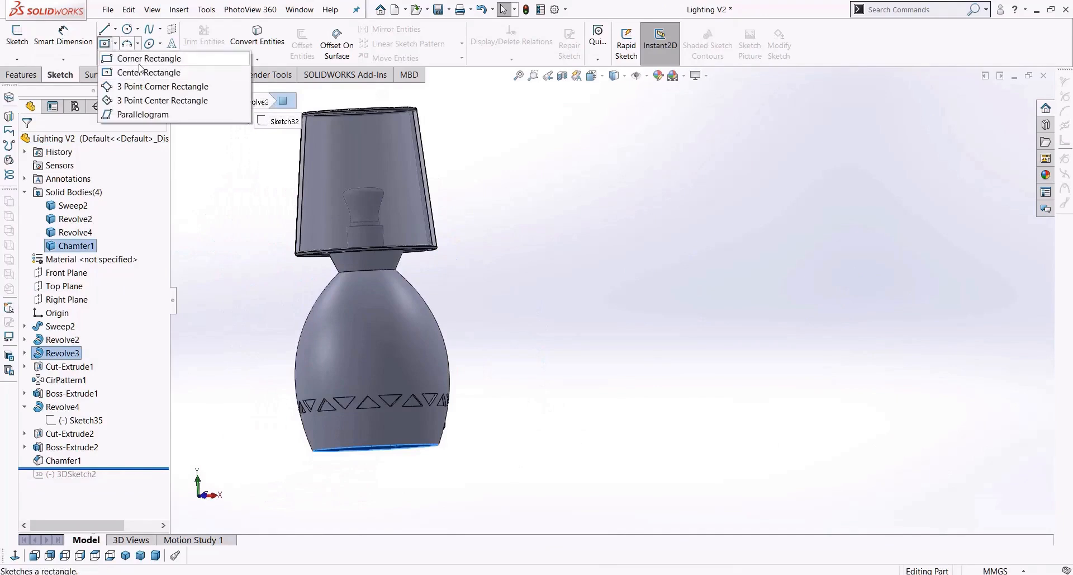
left_click(147, 49)
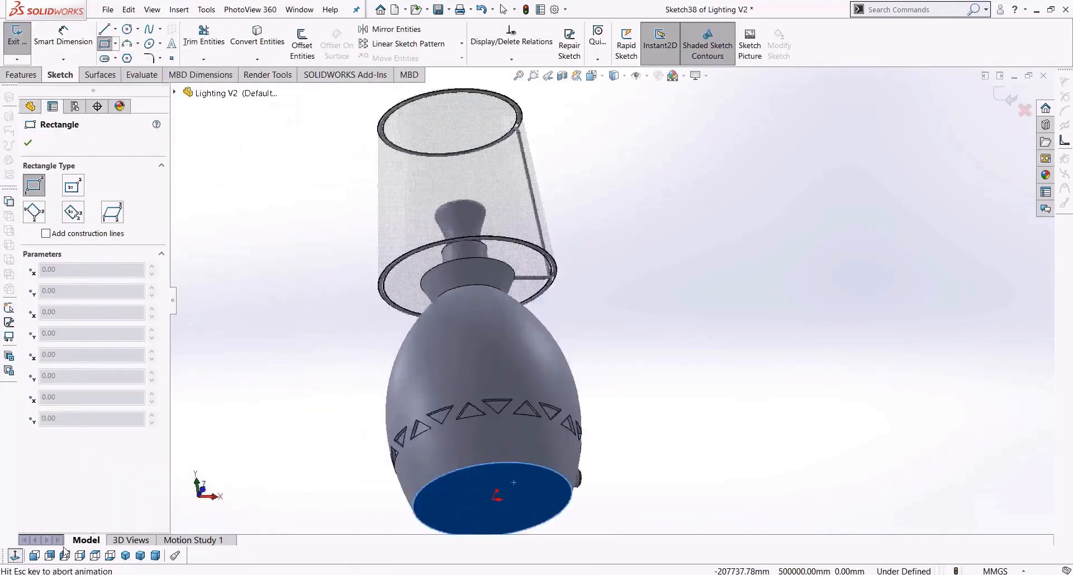
scroll(542, 358, "up", 8)
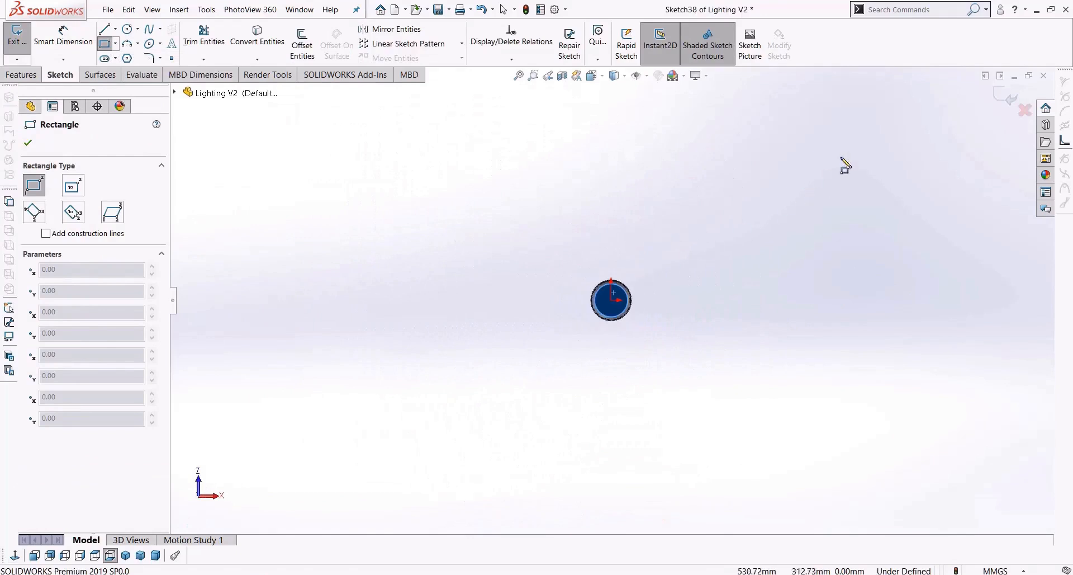
left_click(900, 128)
left_click(340, 468)
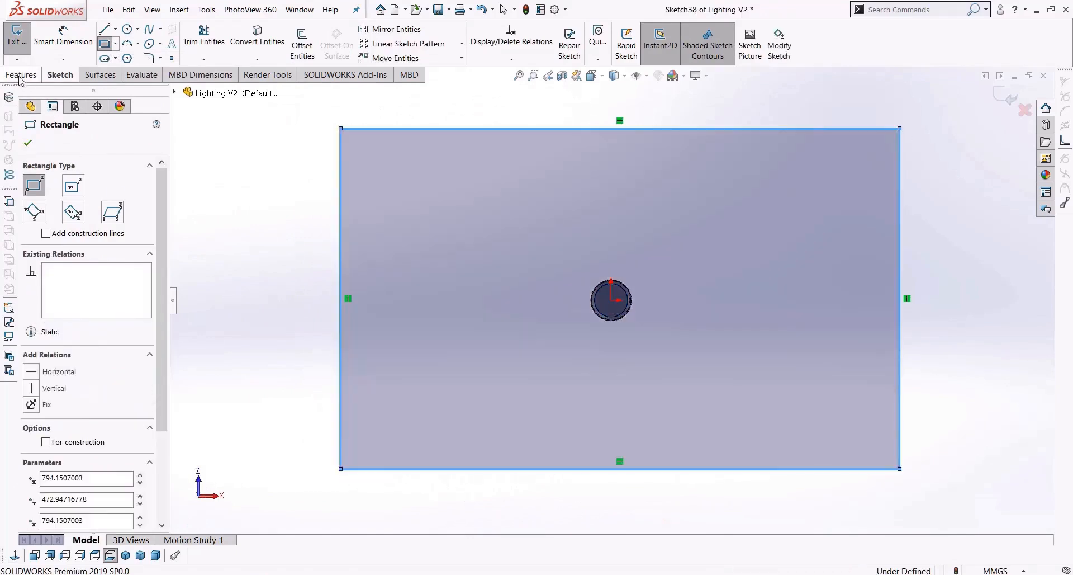
Step: Extrude the rectangle 20 mm away from the lamp as a separate body, without merging the result
left_click(21, 75)
left_click(22, 45)
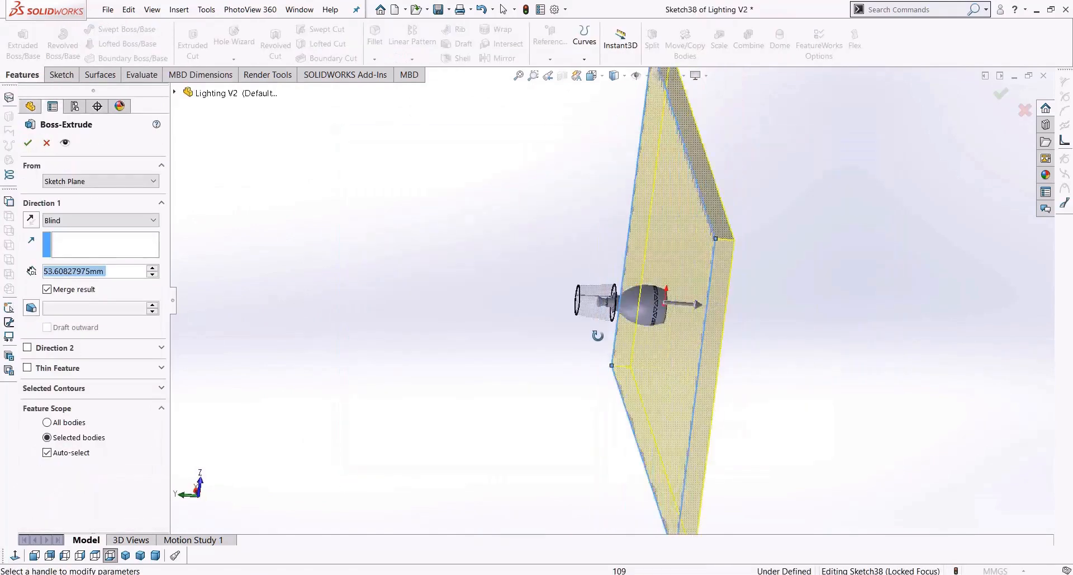
scroll(680, 313, "down", 3)
middle_click_drag(632, 275, 630, 264)
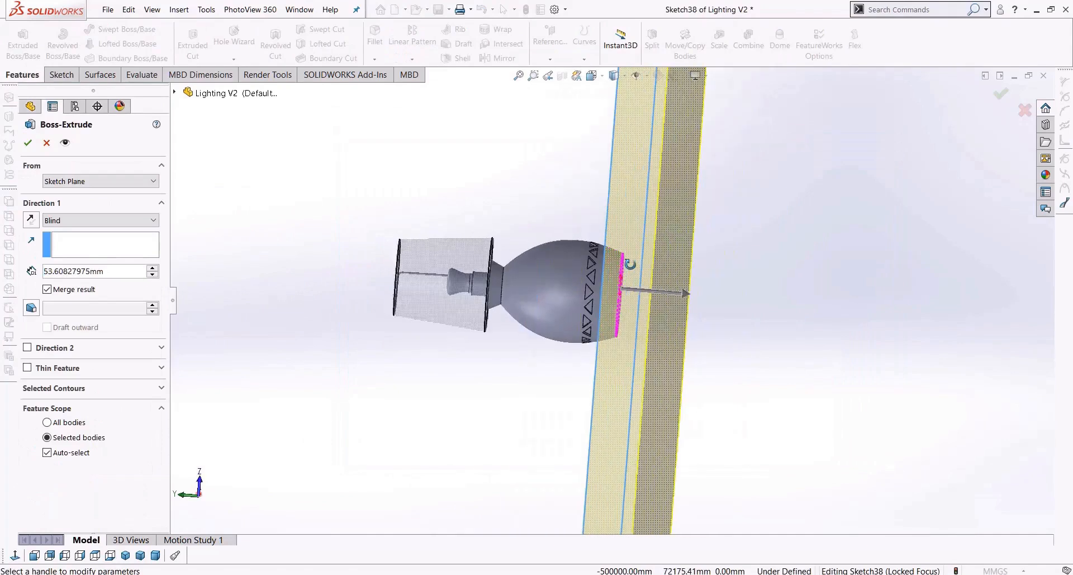
double_click(112, 273)
type("20")
key("Return")
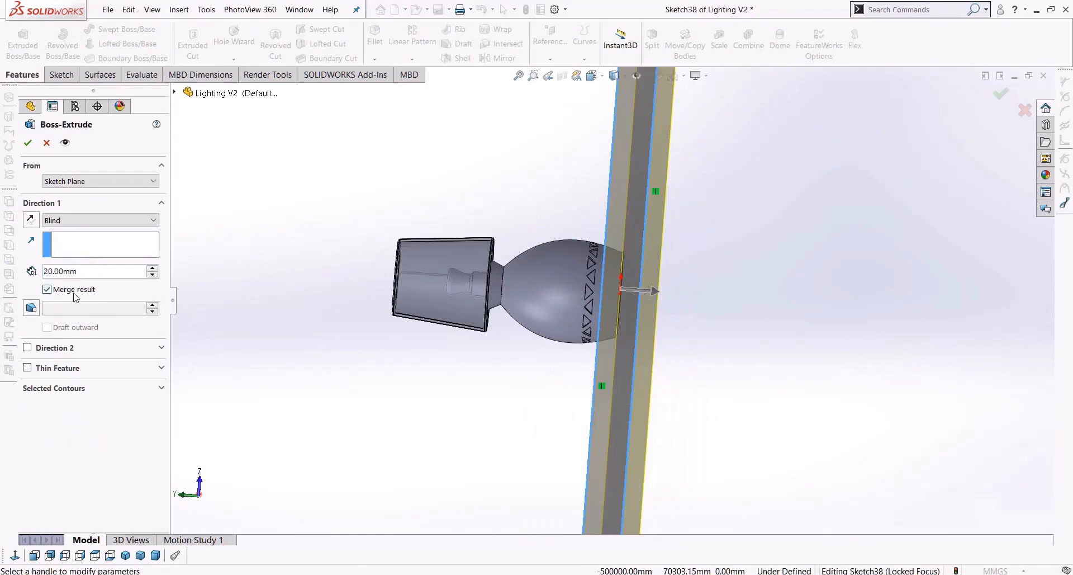
left_click(28, 143)
middle_click_drag(623, 371, 492, 287)
scroll(492, 286, "up", 3)
scroll(377, 367, "down", 4)
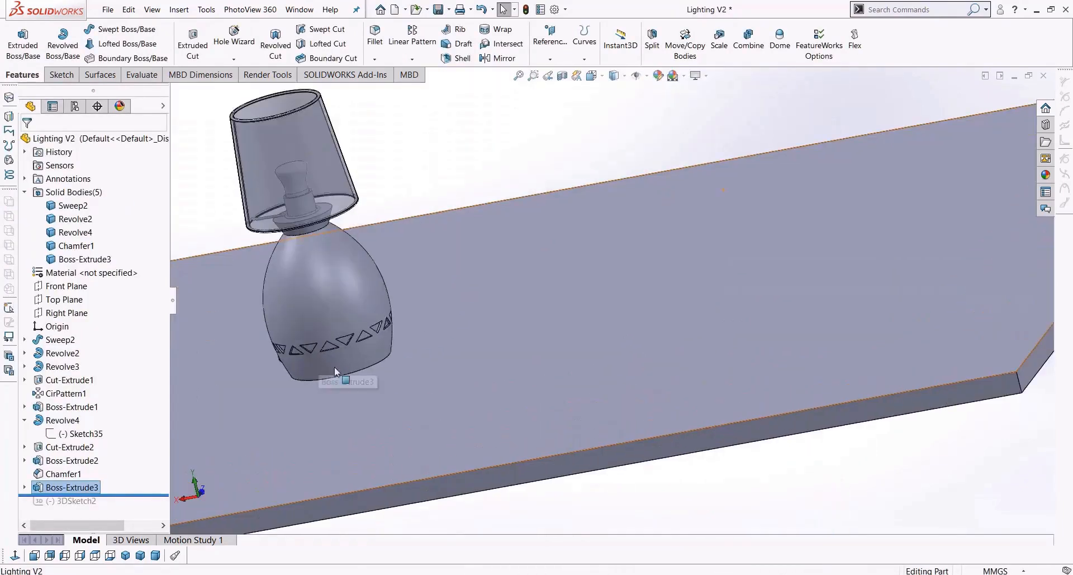
middle_click_drag(334, 367, 324, 356)
Step: Roll the model forward past the 3D sketch and view the cable spline against the tabletop slab from the back
left_click_drag(129, 495, 125, 523)
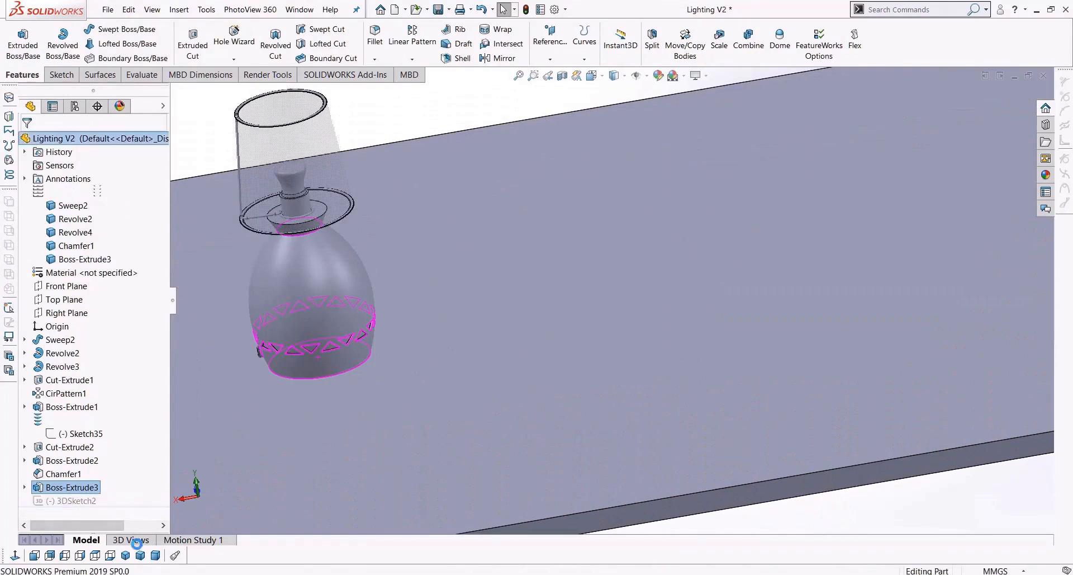
scroll(300, 397, "up", 3)
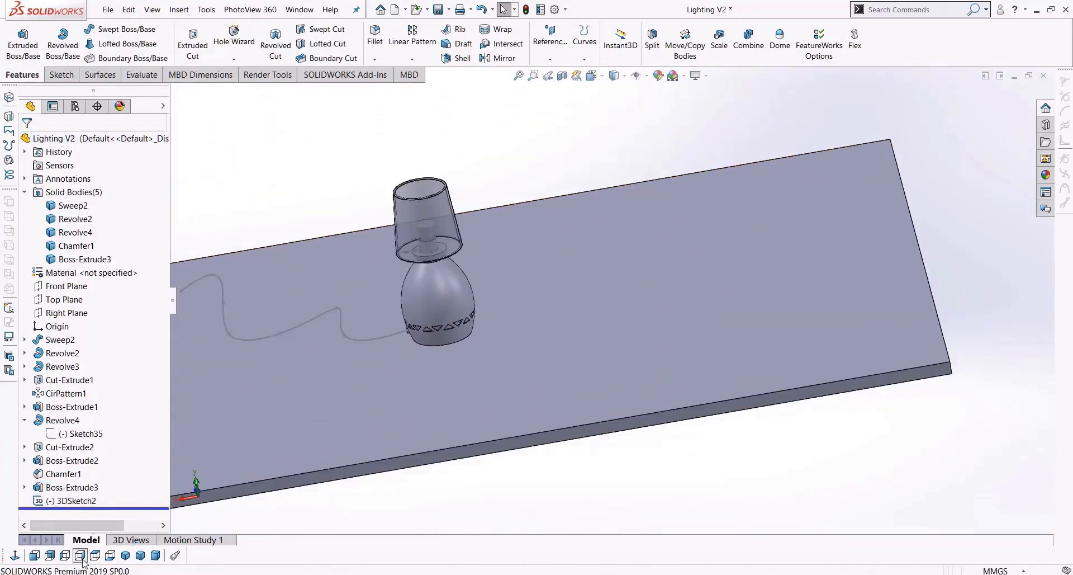
left_click(80, 556)
left_click(66, 559)
left_click(55, 558)
scroll(558, 358, "down", 6)
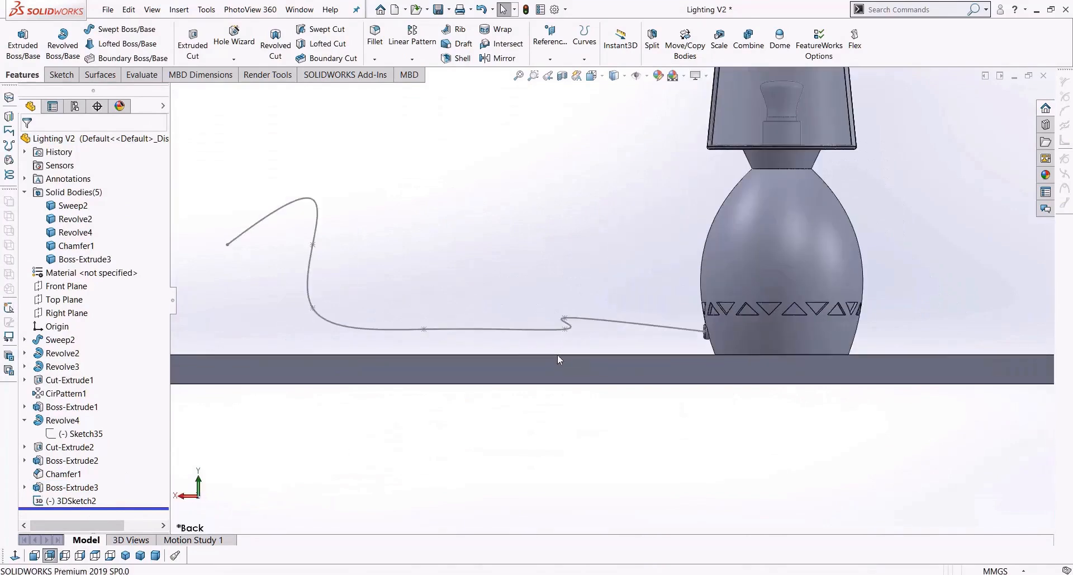
right_click(515, 328)
left_click(523, 313)
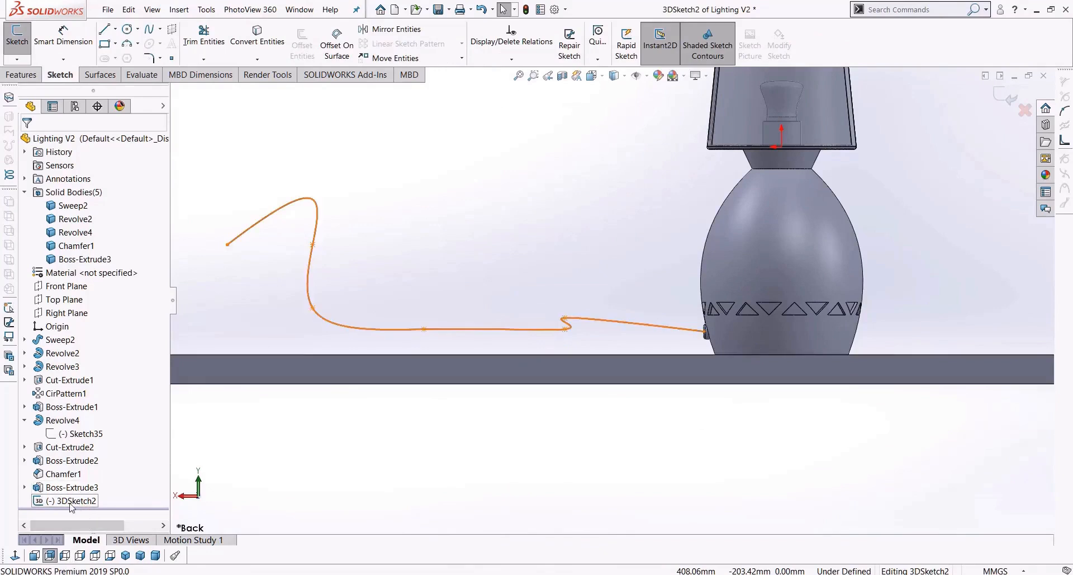
mouse_move(72, 507)
left_mouse_down()
mouse_move(84, 510)
mouse_move(77, 505)
left_mouse_up()
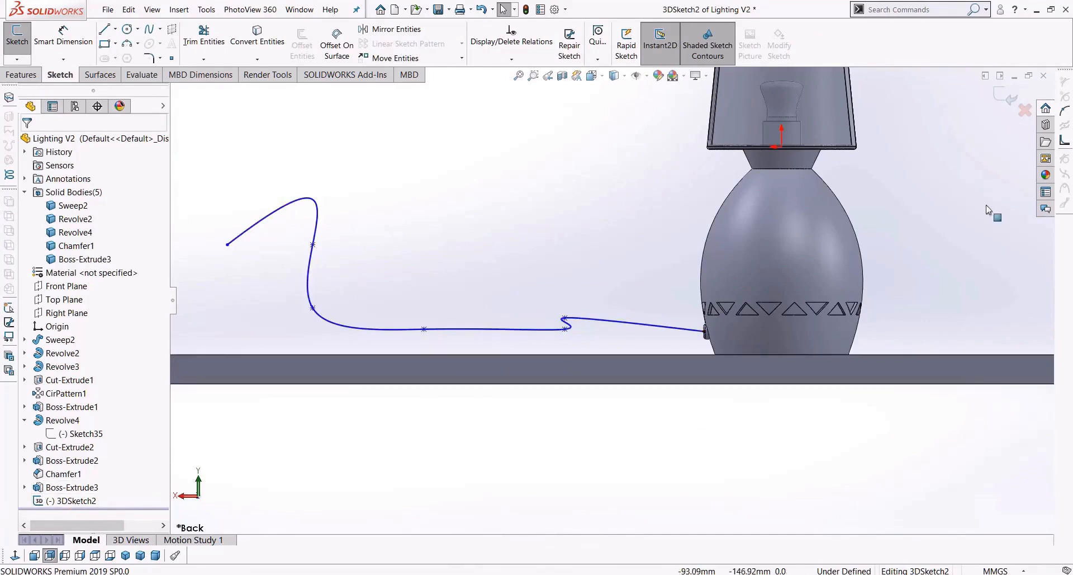
left_click(1005, 97)
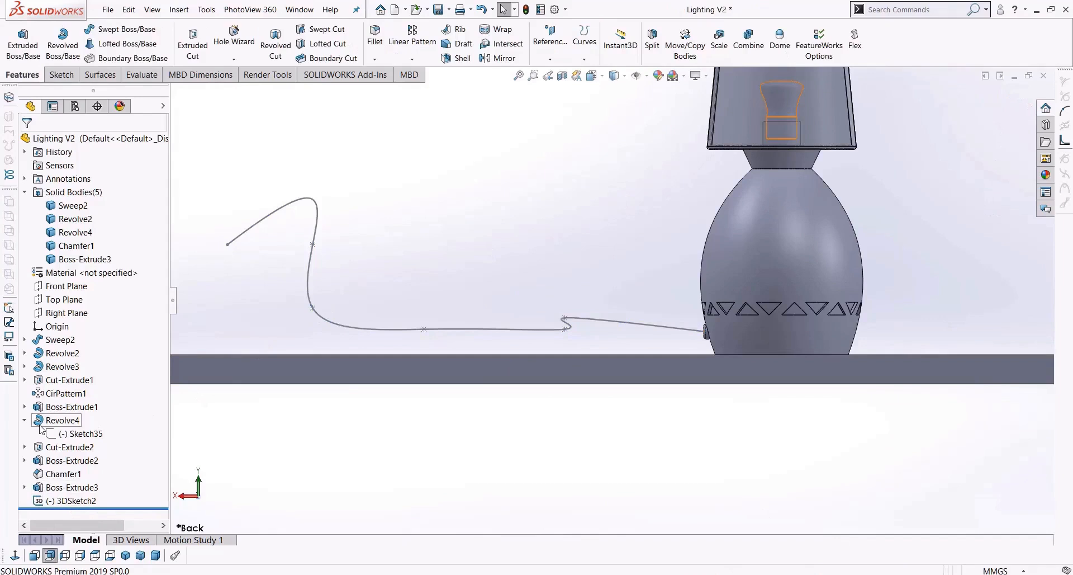
left_click(71, 460)
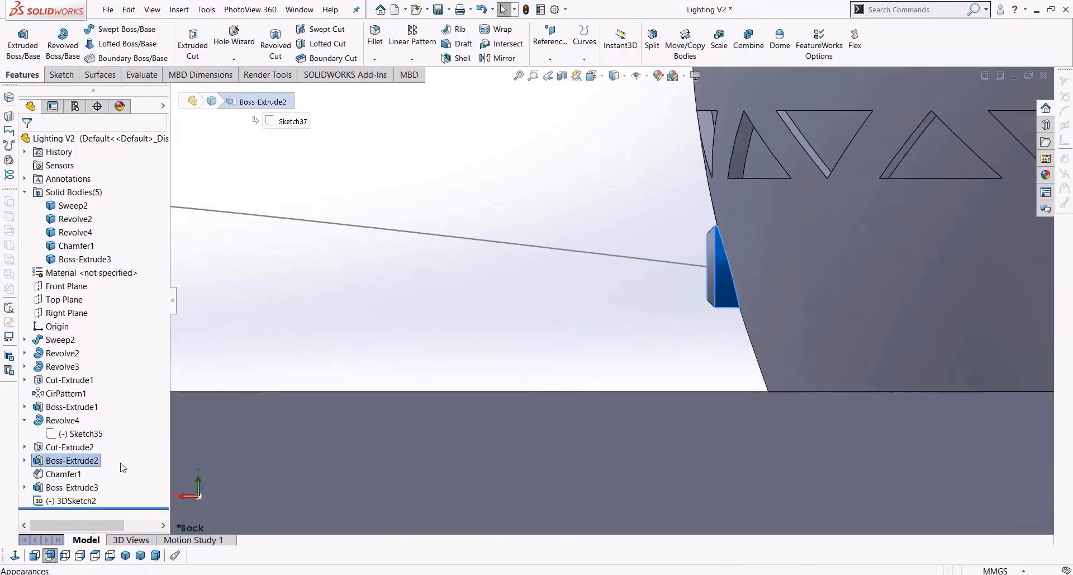
left_click(25, 461)
left_click(81, 473)
right_click(81, 474)
left_click(84, 380)
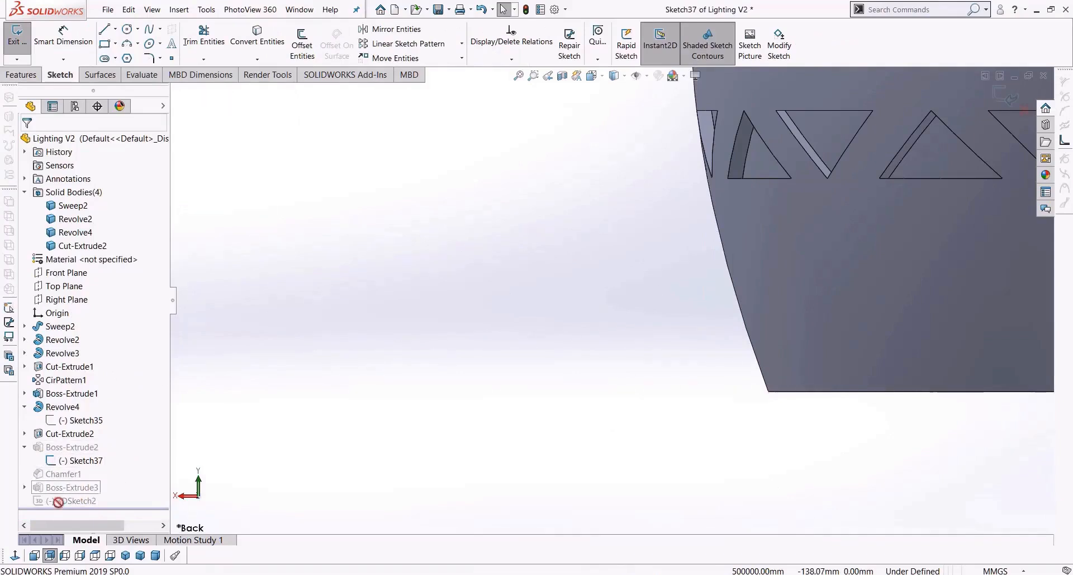
left_click(1001, 96)
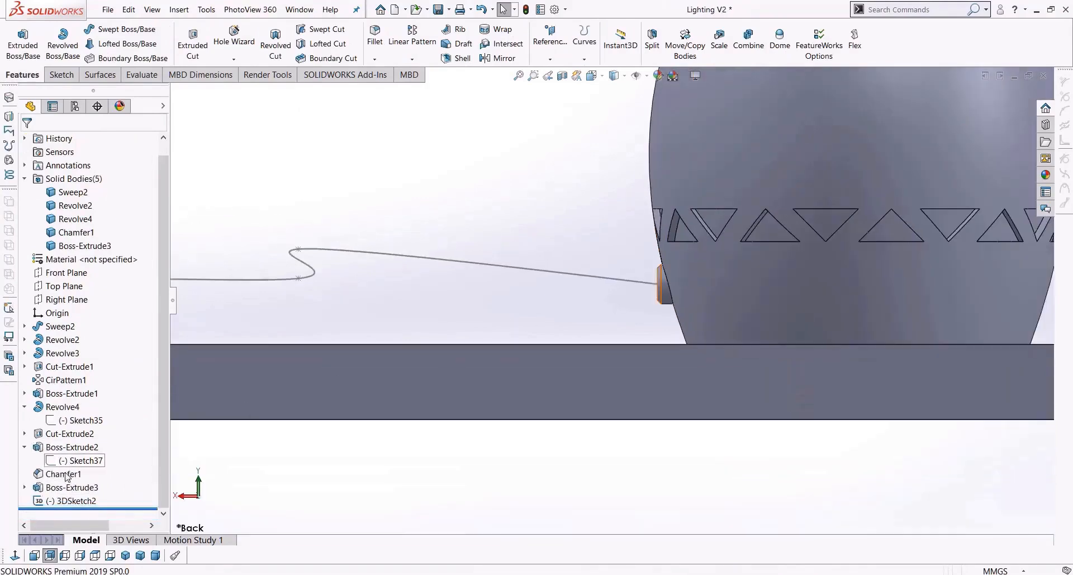
Step: Examine where the cable spline meets the boss and how it runs above the slab from several standard views
mouse_move(70, 500)
left_mouse_down()
mouse_move(117, 430)
mouse_move(70, 378)
mouse_move(65, 352)
mouse_move(56, 492)
mouse_move(66, 459)
mouse_move(70, 511)
left_mouse_up()
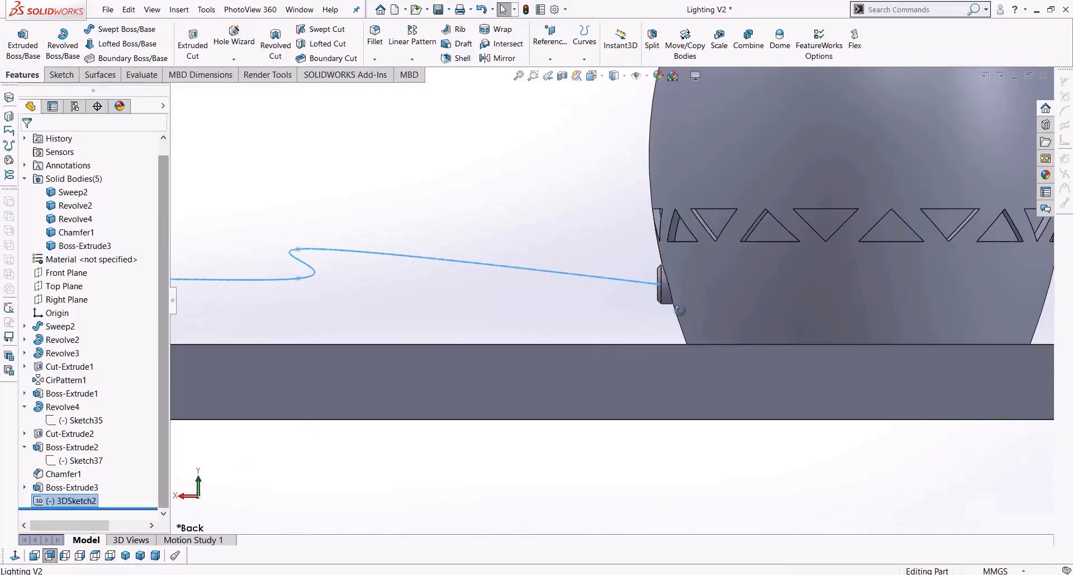
middle_click_drag(680, 311, 709, 327)
scroll(618, 282, "down", 4)
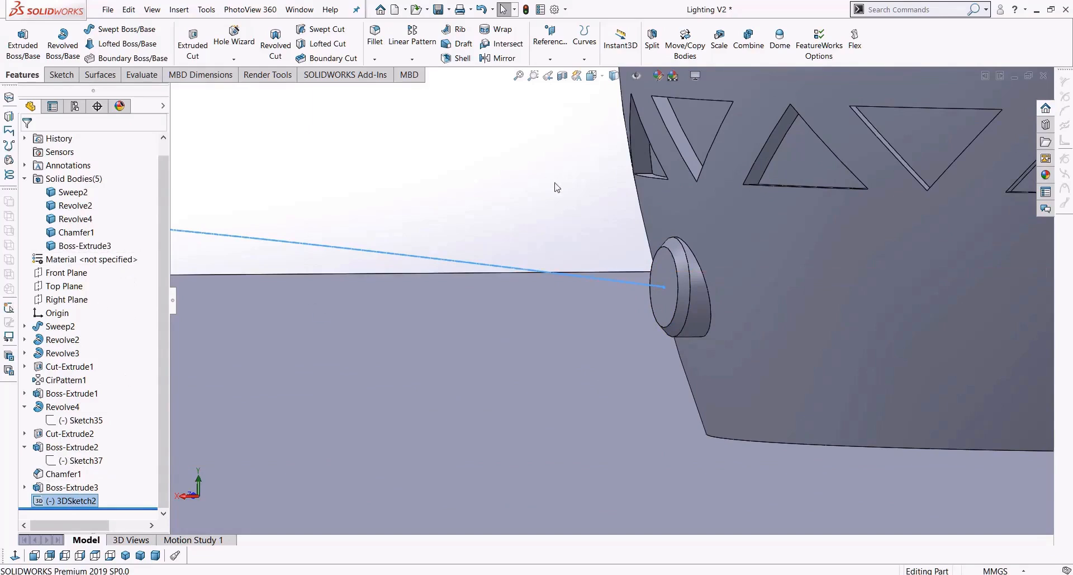
scroll(557, 195, "up", 5)
middle_click_drag(467, 277, 468, 289)
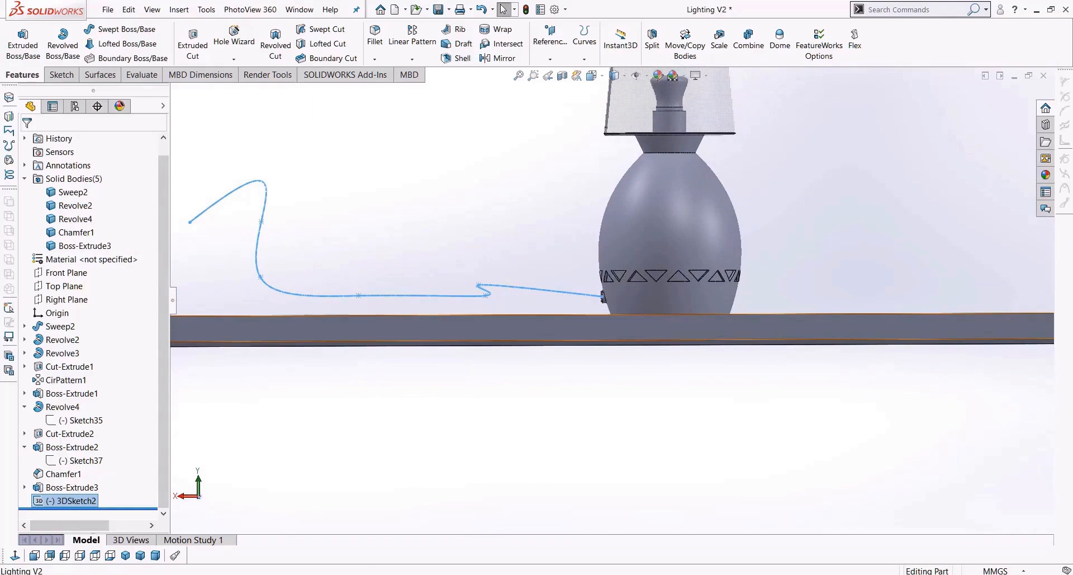
left_click(123, 559)
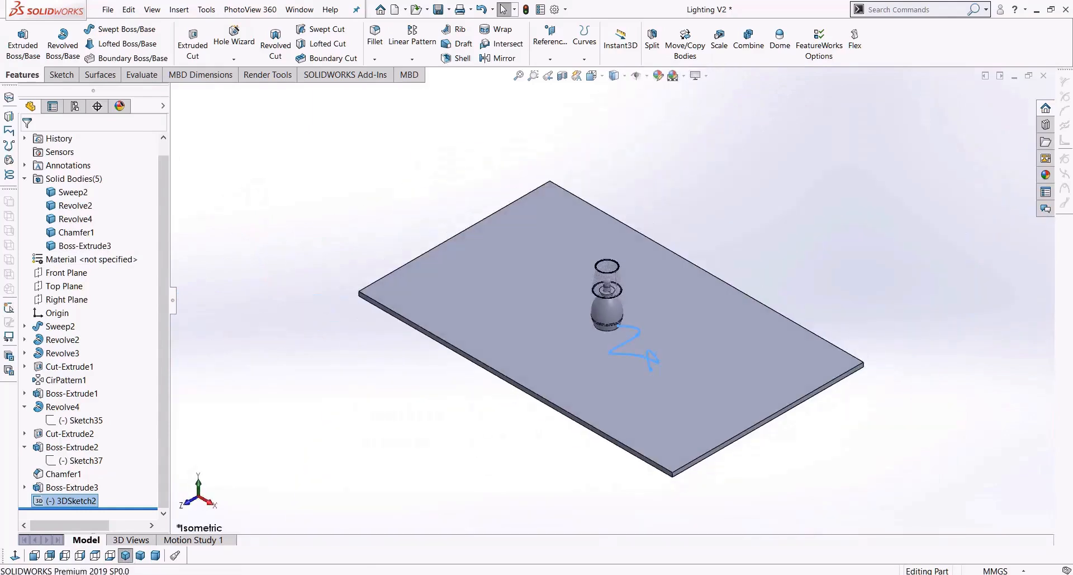
scroll(464, 375, "down", 4)
middle_click_drag(654, 373, 545, 393)
left_click(64, 556)
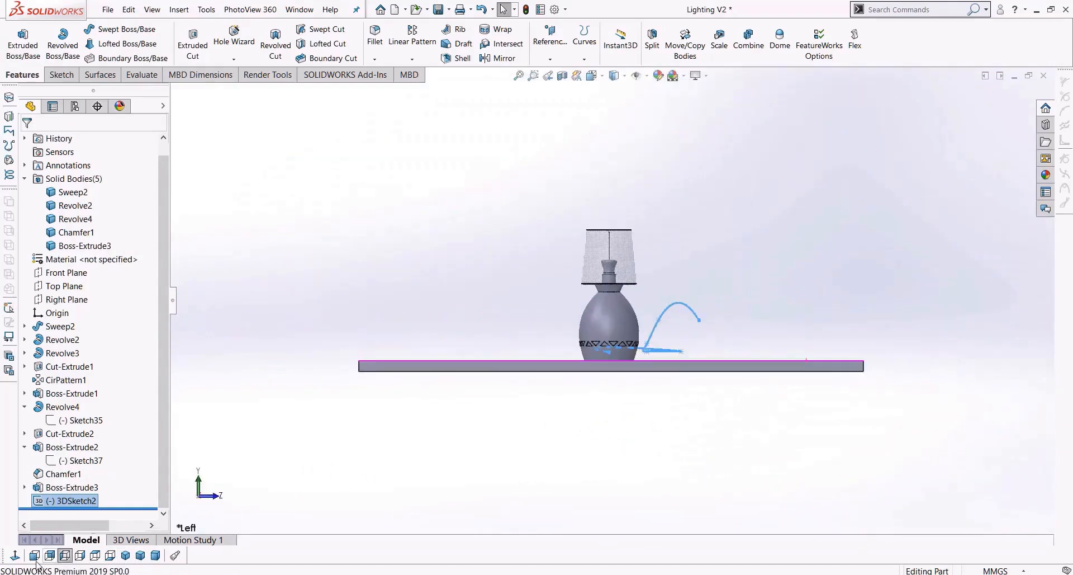
left_click(35, 555)
left_click(110, 555)
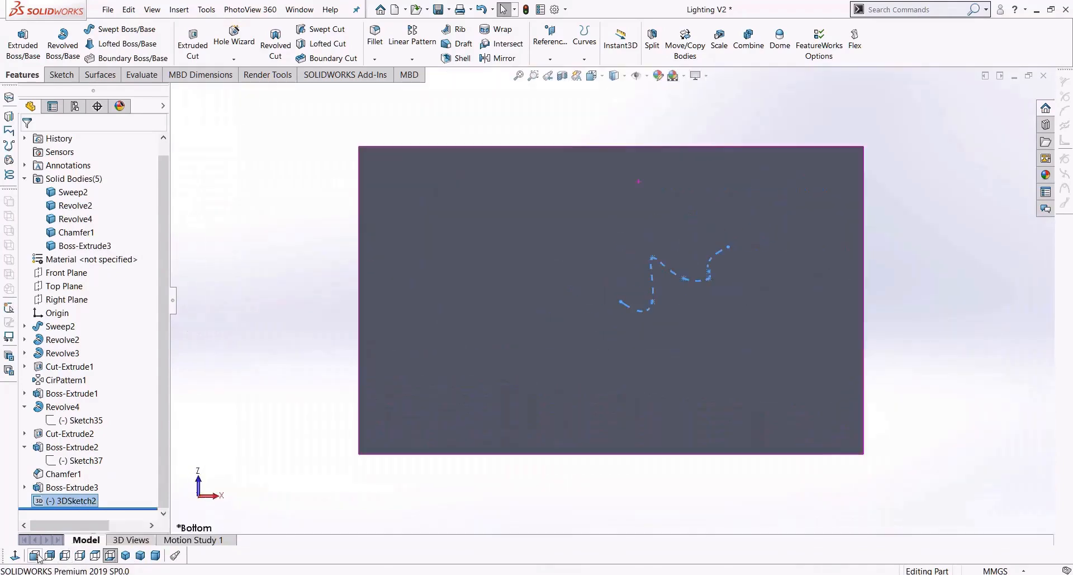
left_click(35, 555)
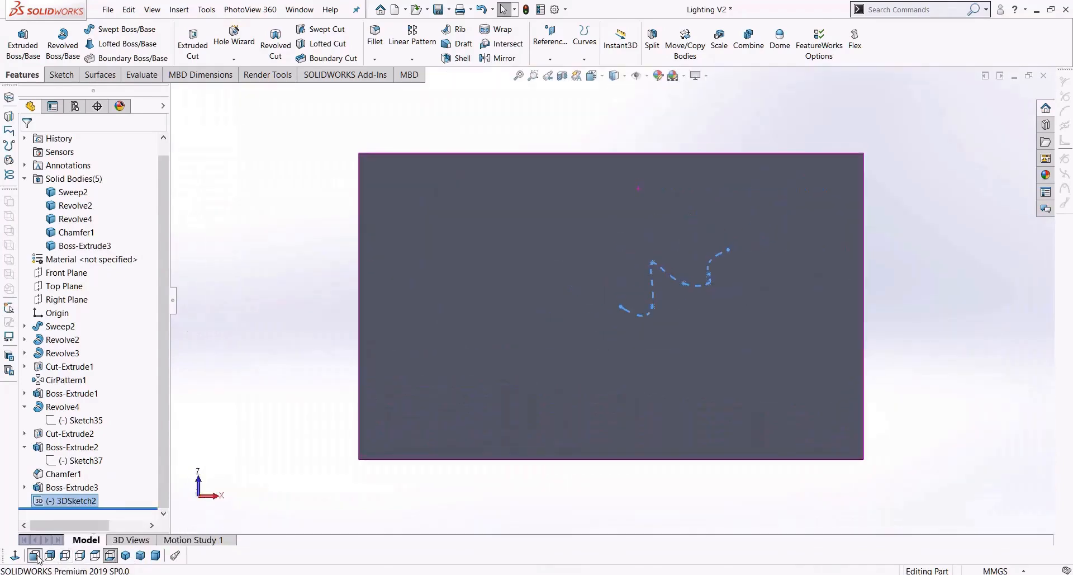
Step: Edit the cable's 3D sketch and lower the second bend's lower spline point towards the tabletop slab with the sketcher triad
right_click(53, 501)
left_click(61, 341)
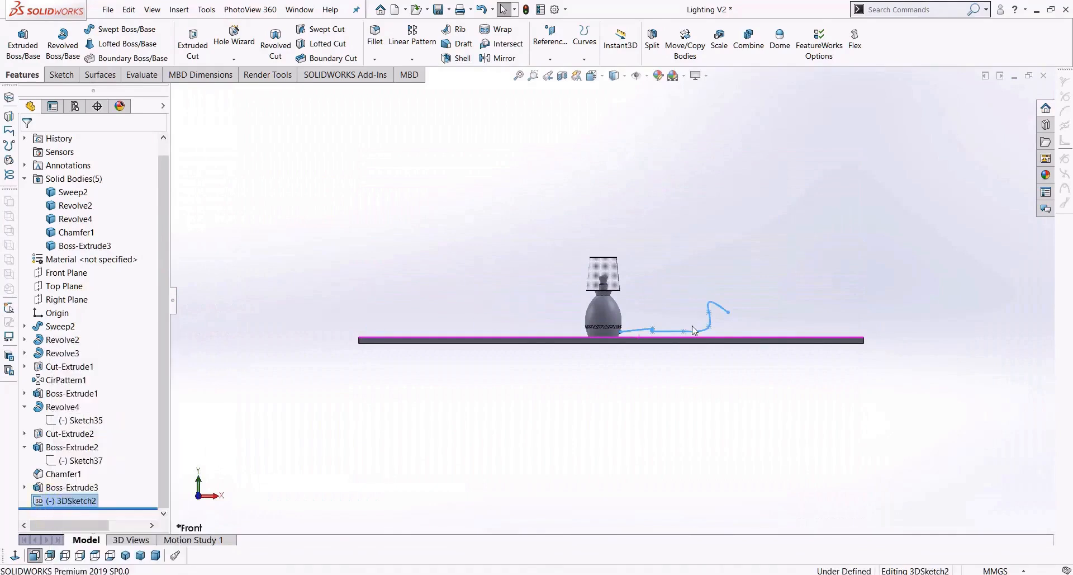
scroll(663, 353, "down", 5)
scroll(638, 291, "down", 4)
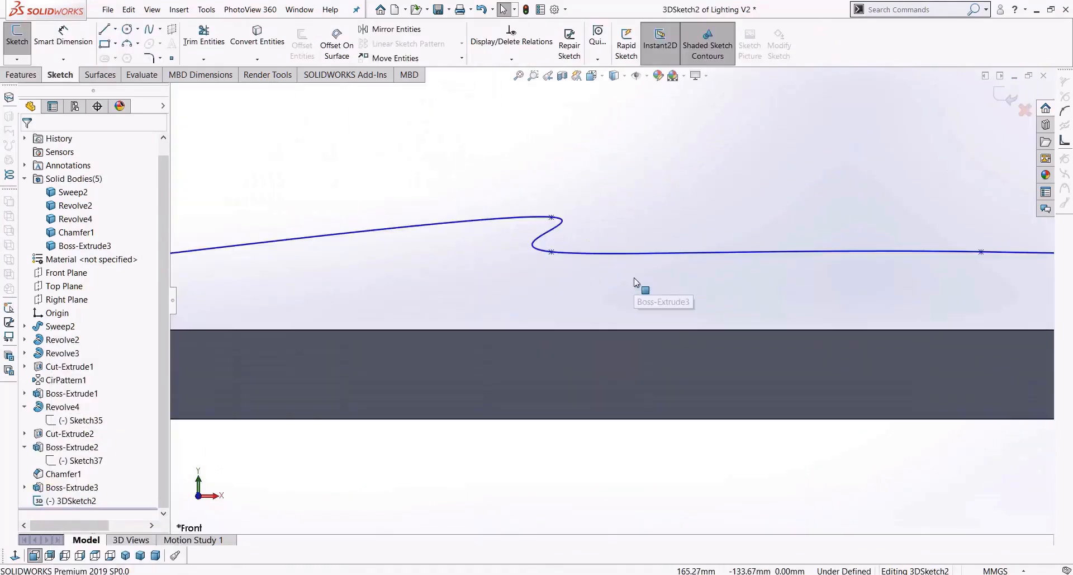
left_click(552, 252)
right_click(551, 251)
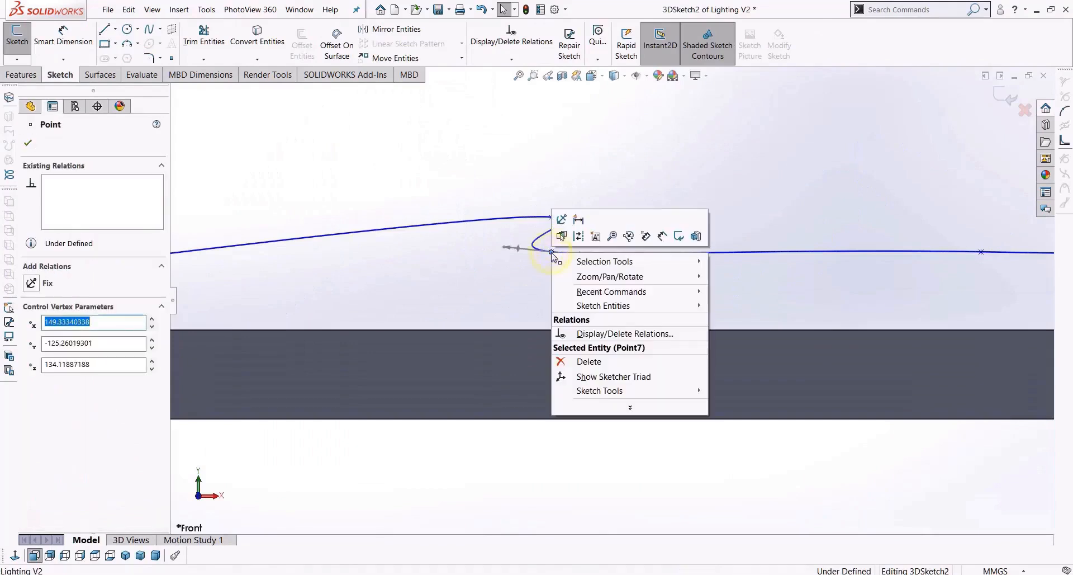
left_click(607, 376)
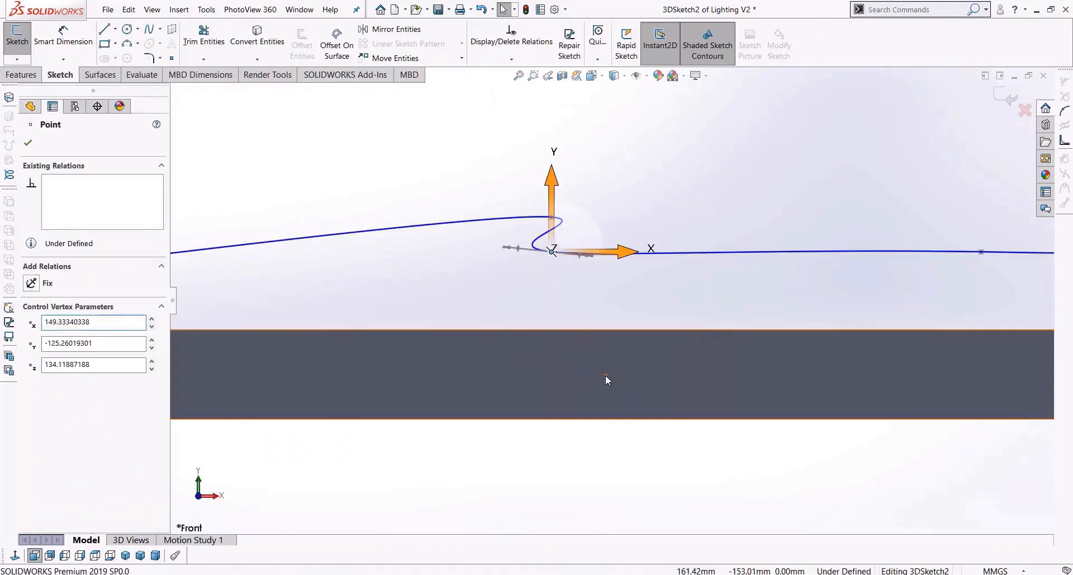
mouse_move(552, 176)
left_mouse_down()
mouse_move(549, 259)
mouse_move(550, 244)
left_mouse_up()
Step: Fine-tune the height of the same spline point so it sits just above the slab's top face
scroll(531, 324, "down", 6)
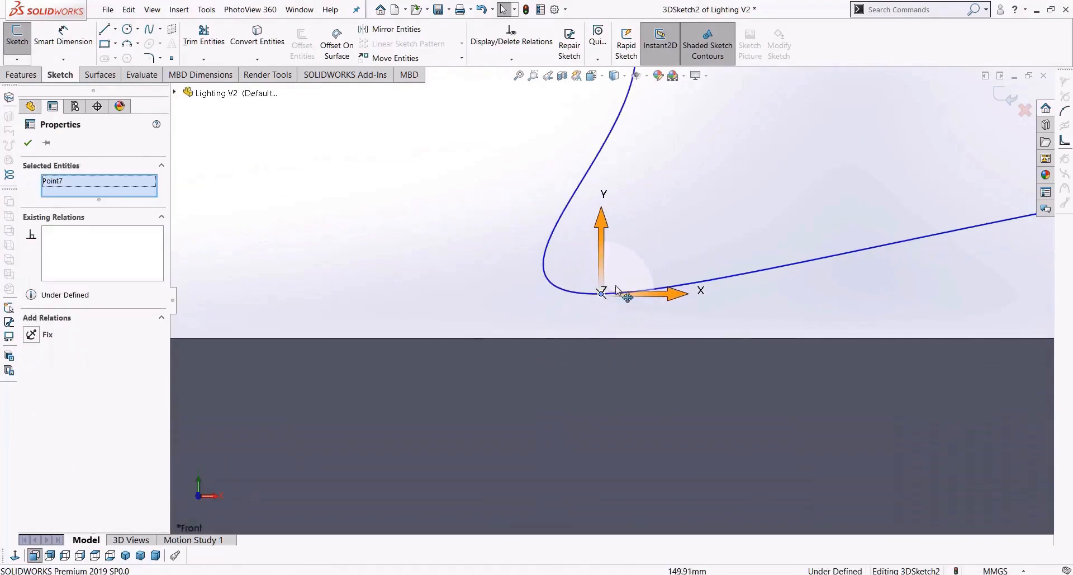
scroll(608, 299, "up", 4)
scroll(625, 209, "down", 2)
left_click_drag(597, 271, 596, 278)
scroll(450, 225, "up", 5)
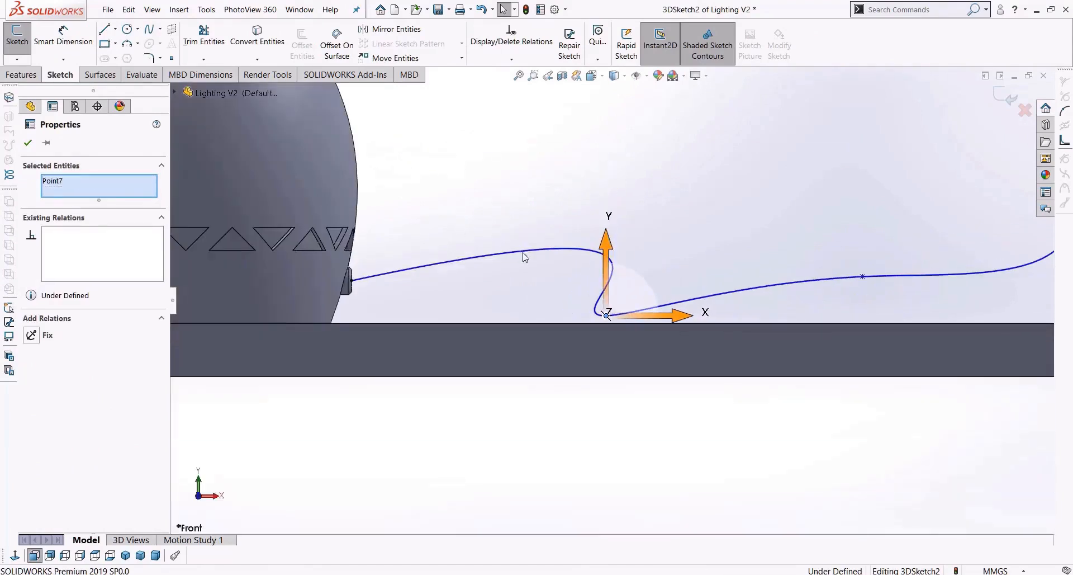
Step: Hide the triad on that point, show it on the spline point directly above and lower that point near the slab
scroll(543, 273, "down", 2)
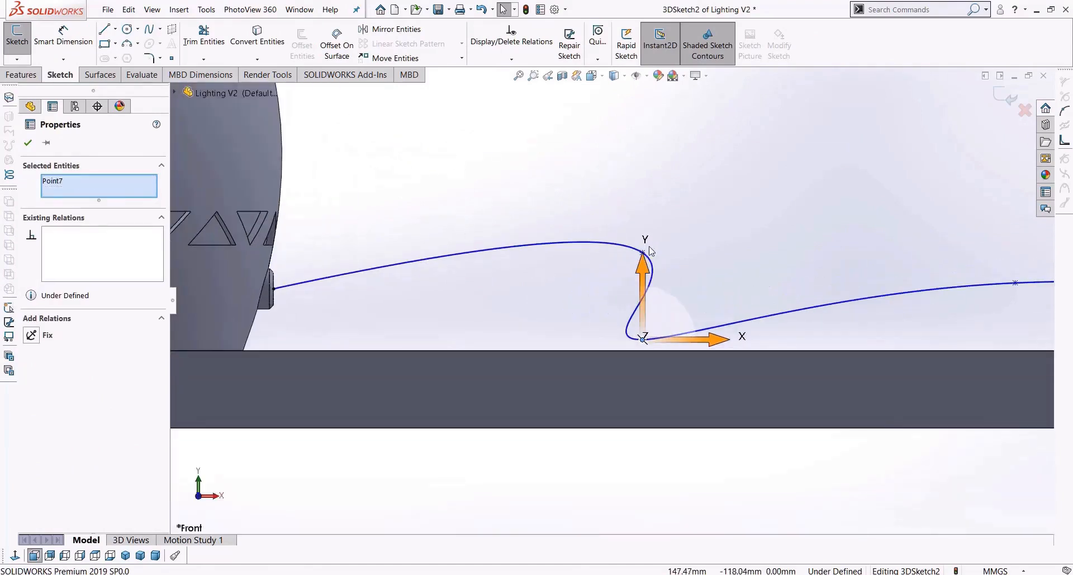
left_click(716, 258)
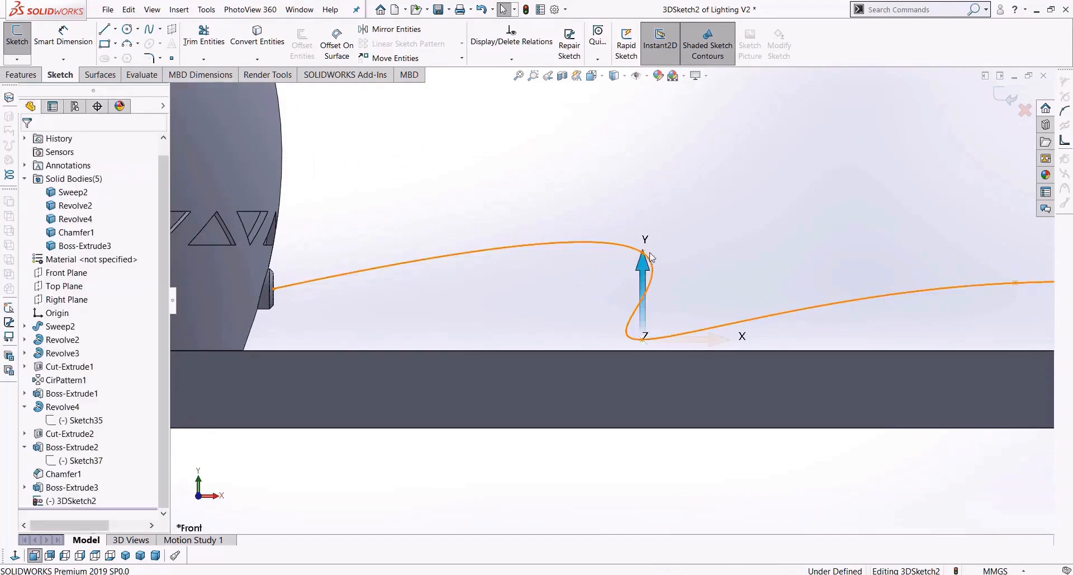
right_click(641, 341)
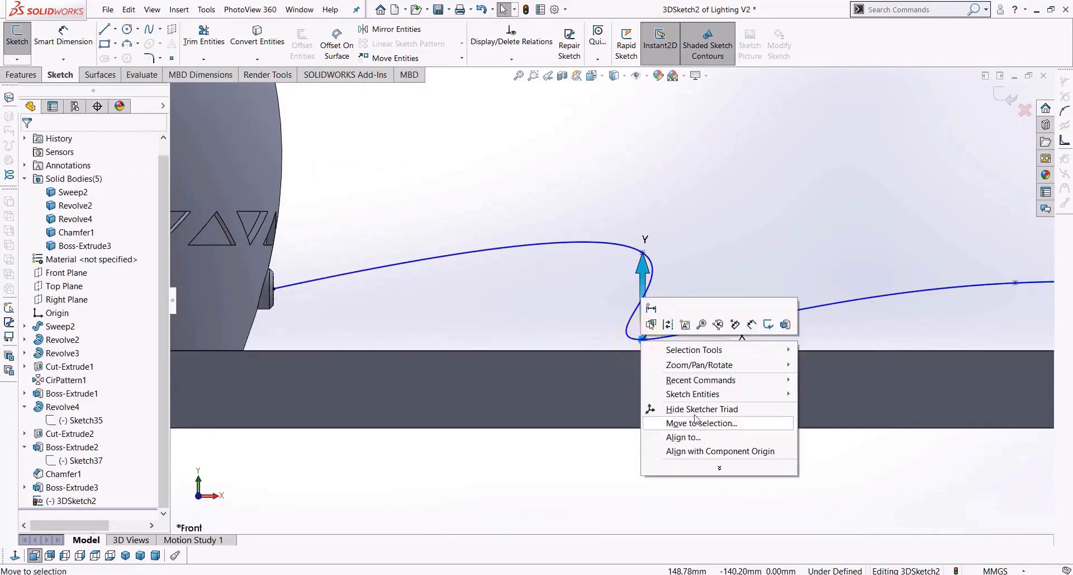
left_click(688, 412)
left_click(643, 252)
right_click(643, 253)
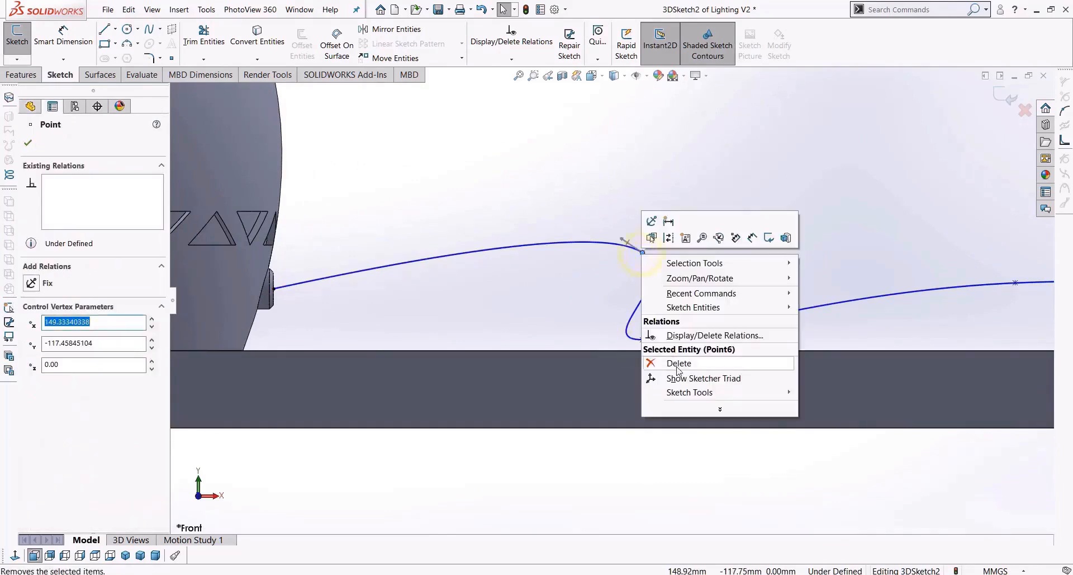
left_click(699, 380)
mouse_move(647, 196)
left_mouse_down()
mouse_move(644, 289)
mouse_move(647, 270)
left_mouse_up()
scroll(732, 286, "up", 5)
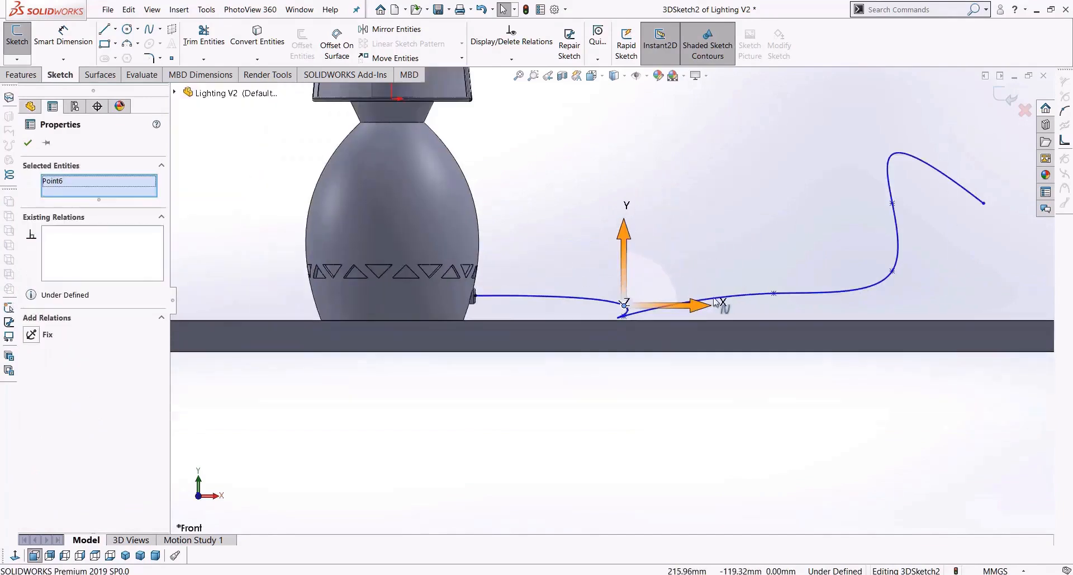
Step: Assign the shortcut X to the Show Triad Manipulator command, reassigning it from Filter Faces
left_click(566, 9)
left_click(589, 38)
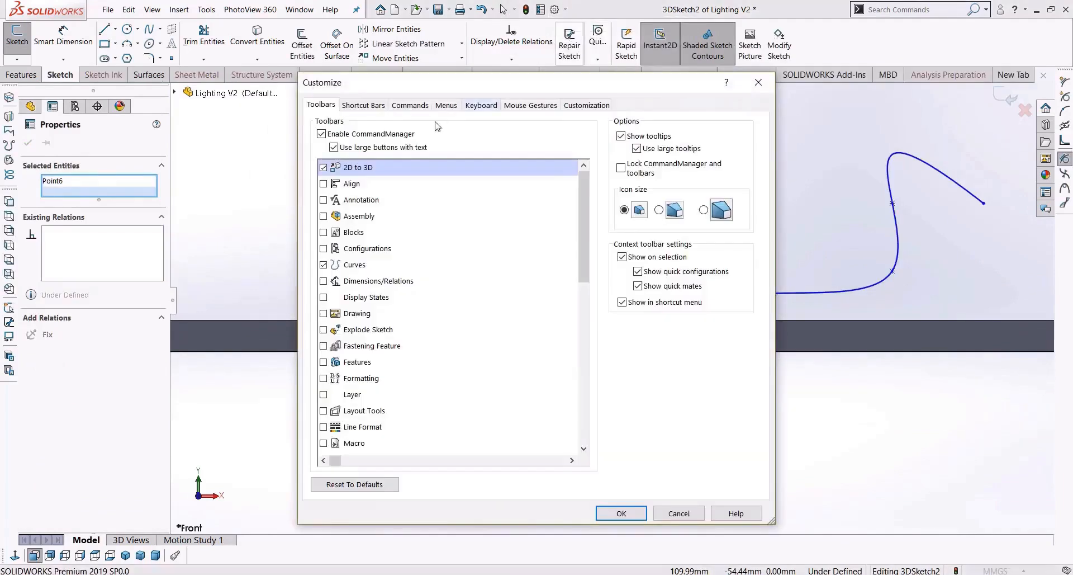
left_click(410, 105)
left_click(466, 106)
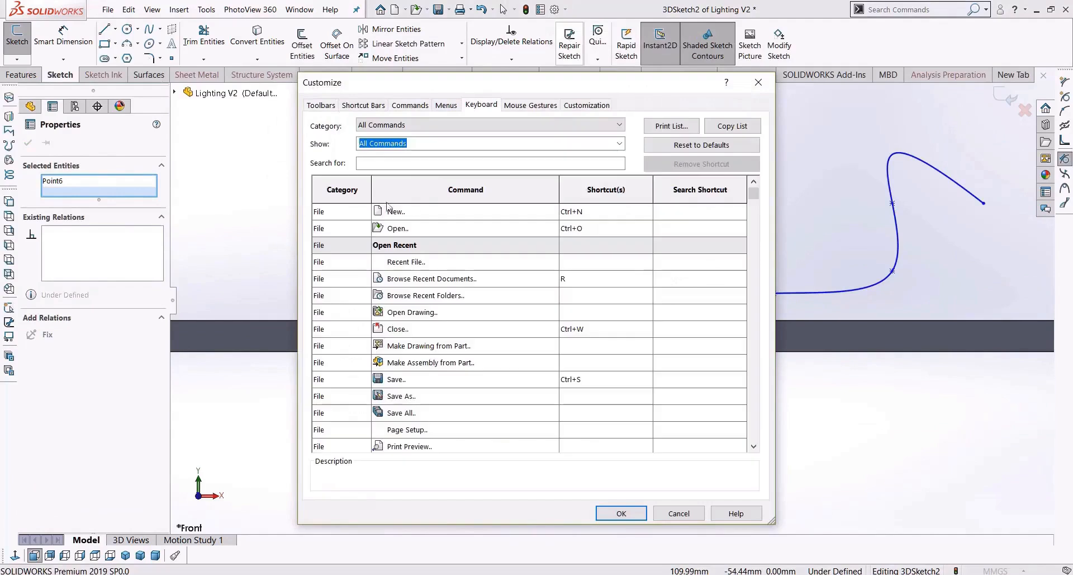
left_click(426, 164)
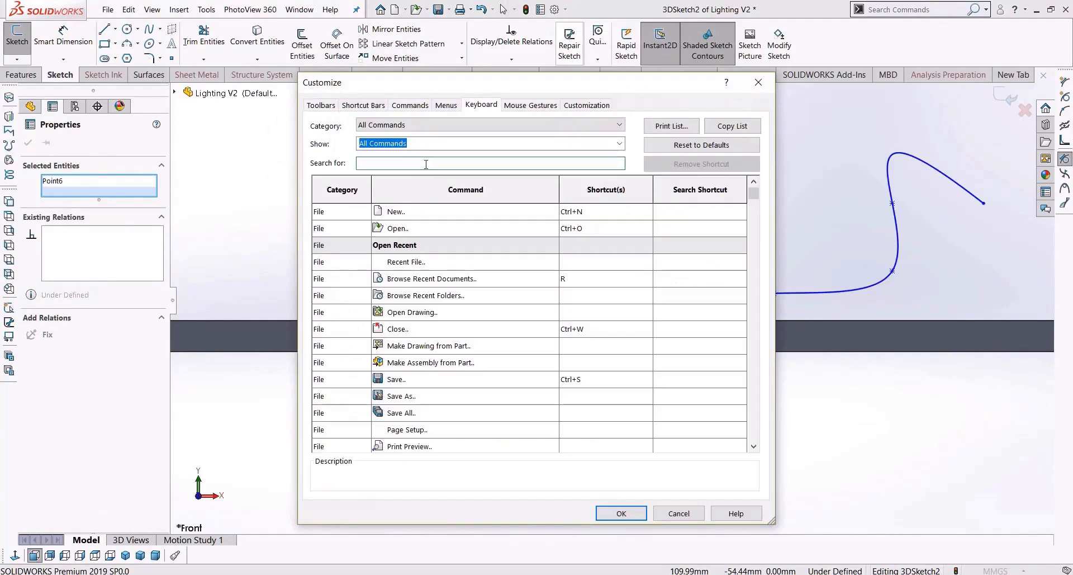
type("triad")
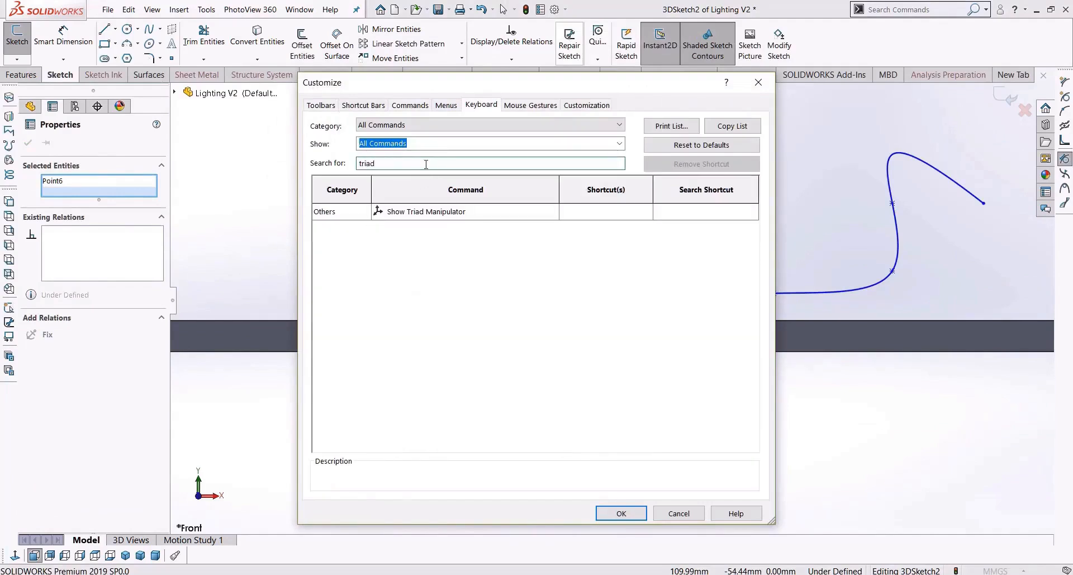
left_click(621, 212)
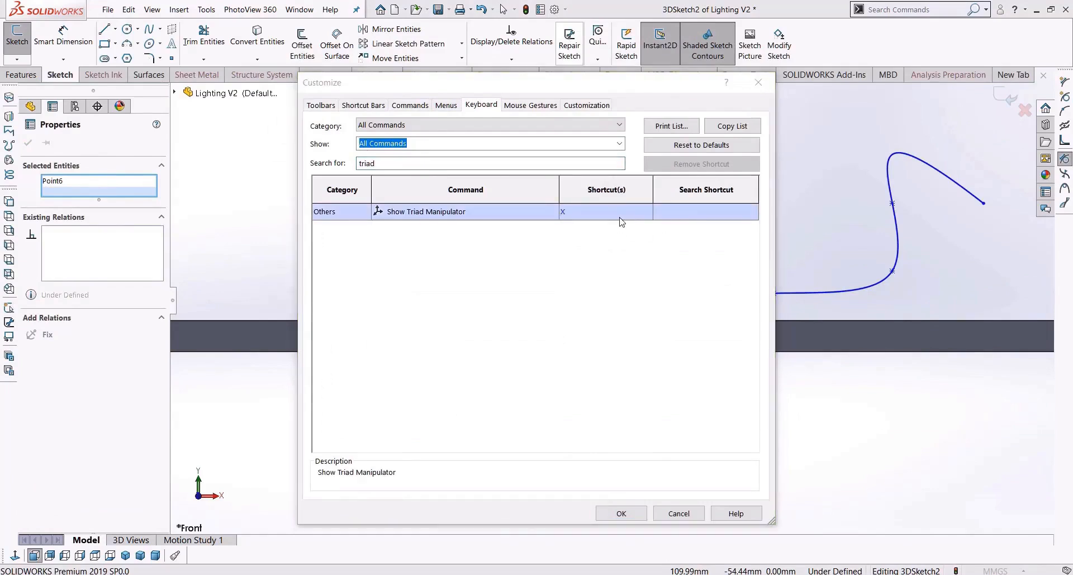
key("x")
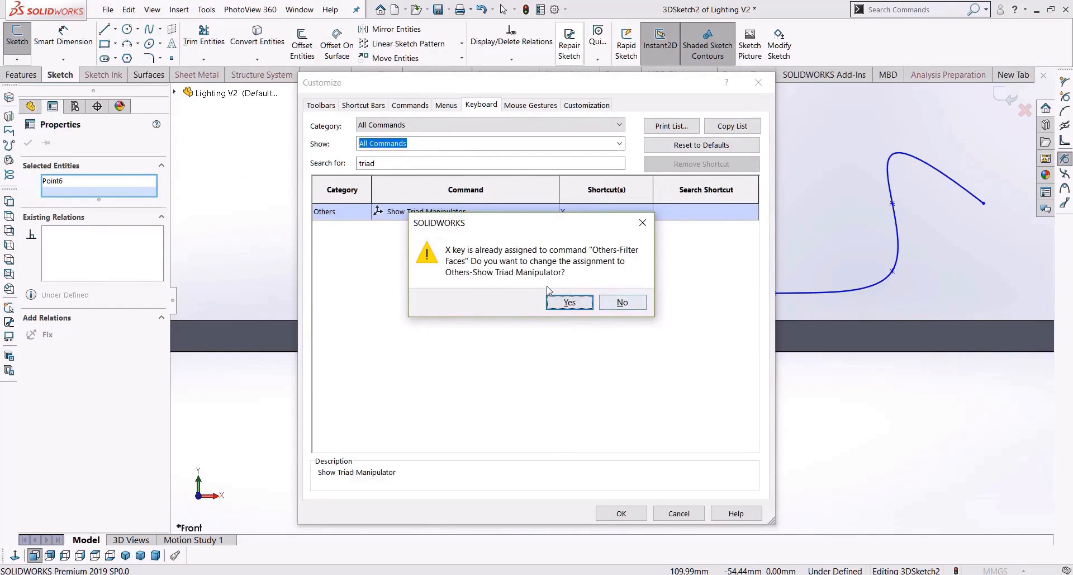
left_click(569, 302)
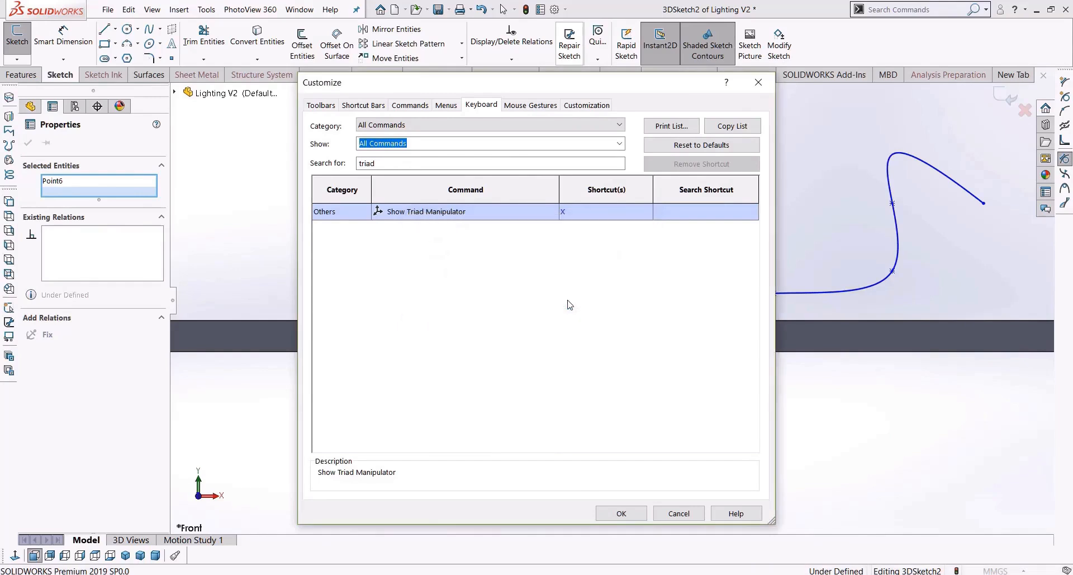
left_click(621, 513)
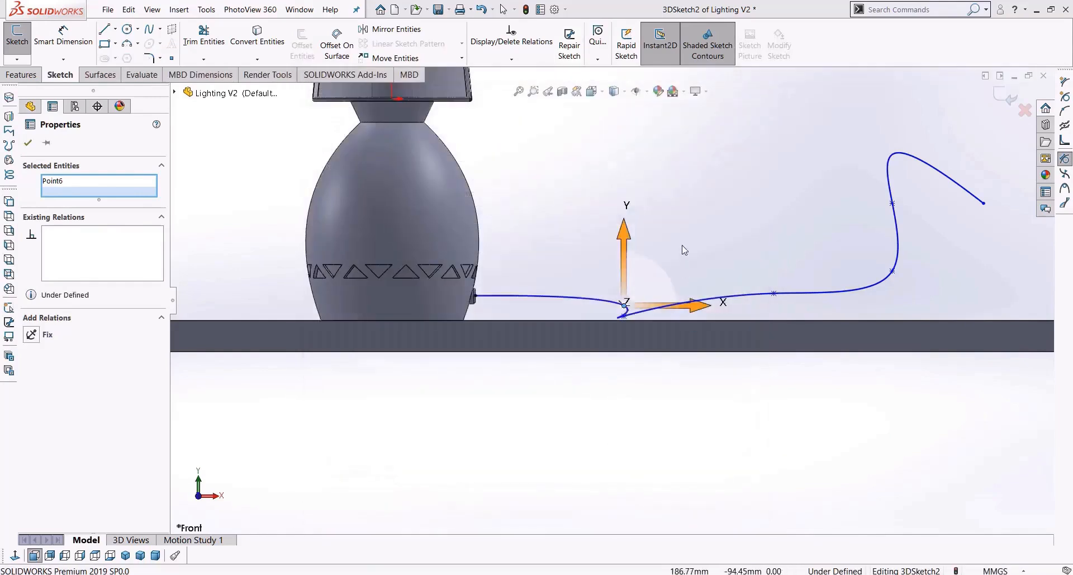
Step: Toggle the triad with the new shortcut, hide it and stretch the tangent handle of the lowest spline point sideways
key("x")
key("x")
key("x")
key("x")
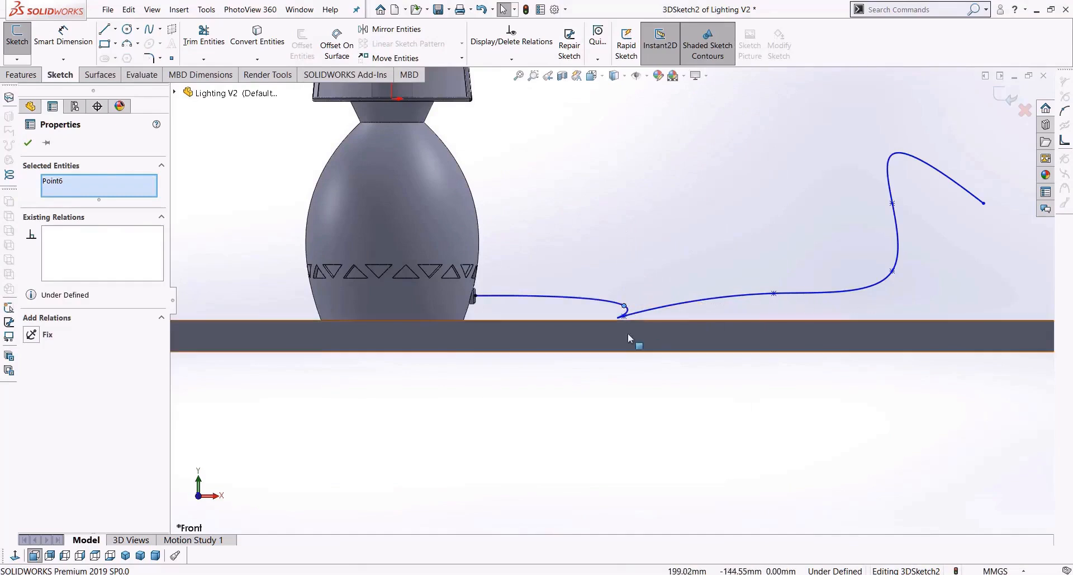
scroll(635, 336, "down", 5)
left_click_drag(594, 276, 541, 277)
scroll(593, 358, "up", 6)
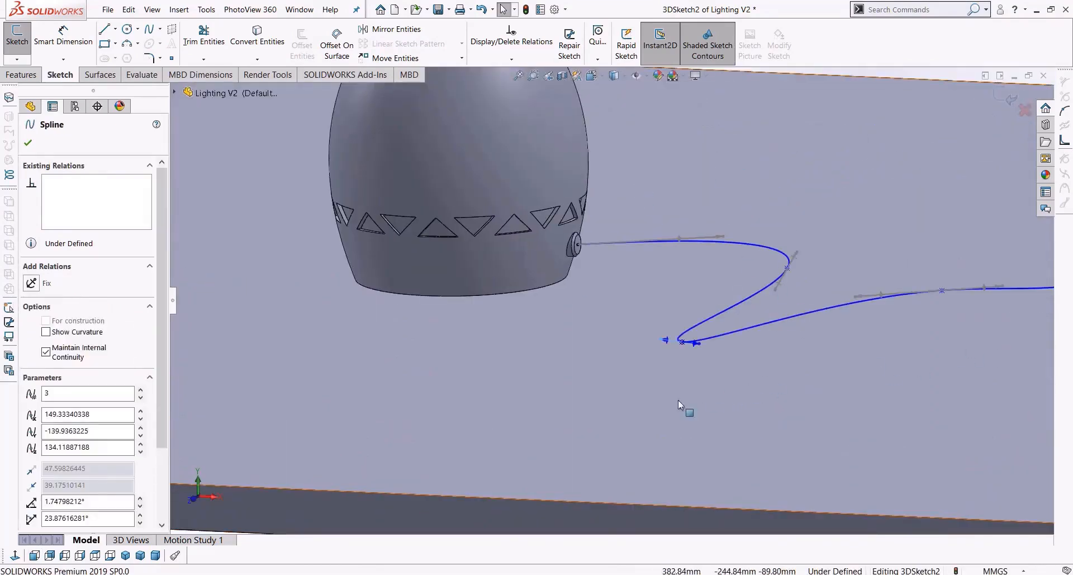
scroll(185, 489, "up", 6)
Step: In the front view, lower the cable's middle spline point about 1 mm and bring the next point down near the slab
left_click(34, 556)
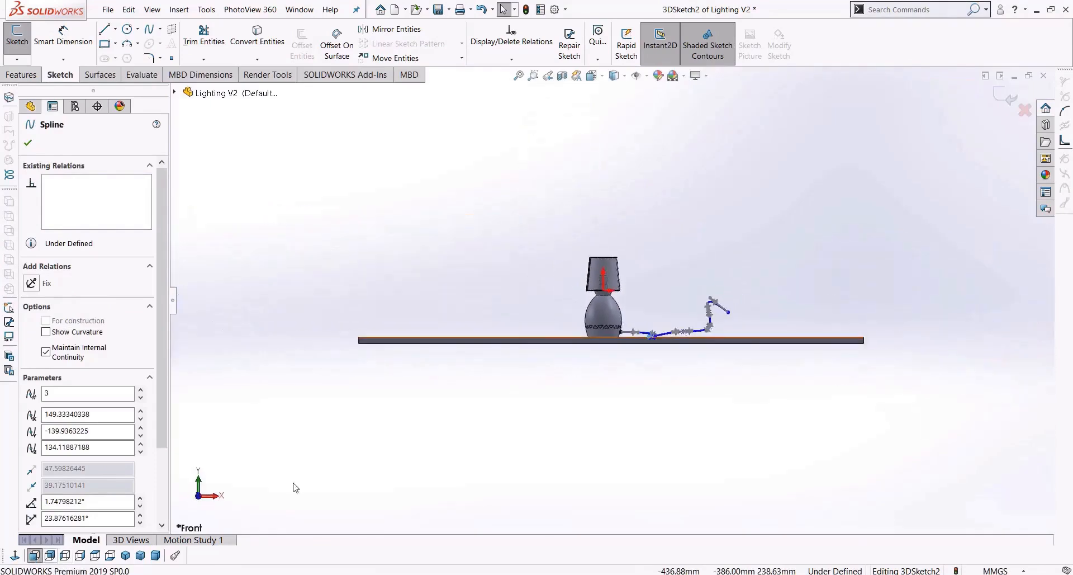
scroll(675, 369, "down", 3)
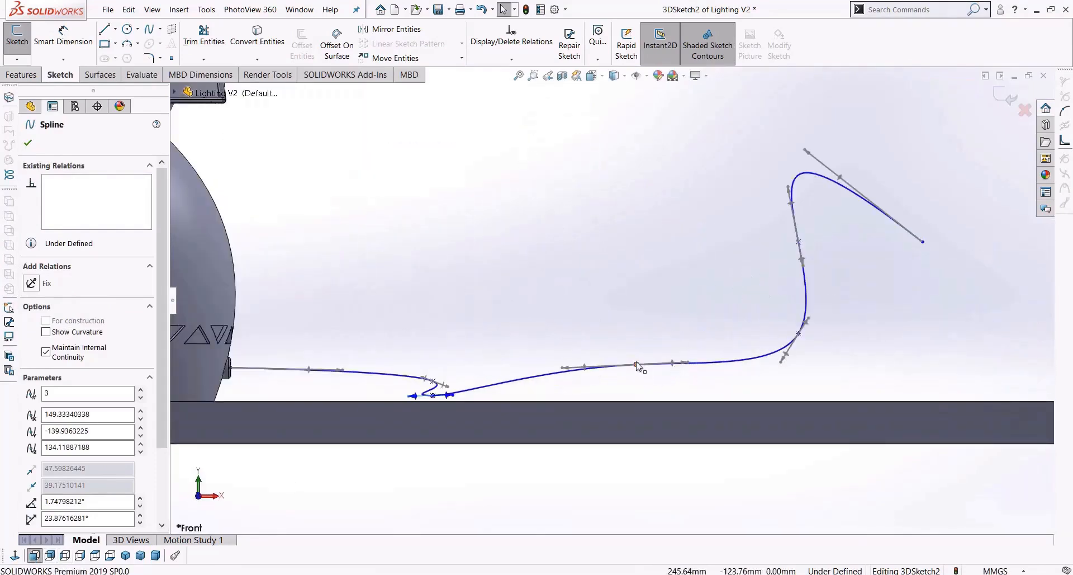
left_click(637, 365)
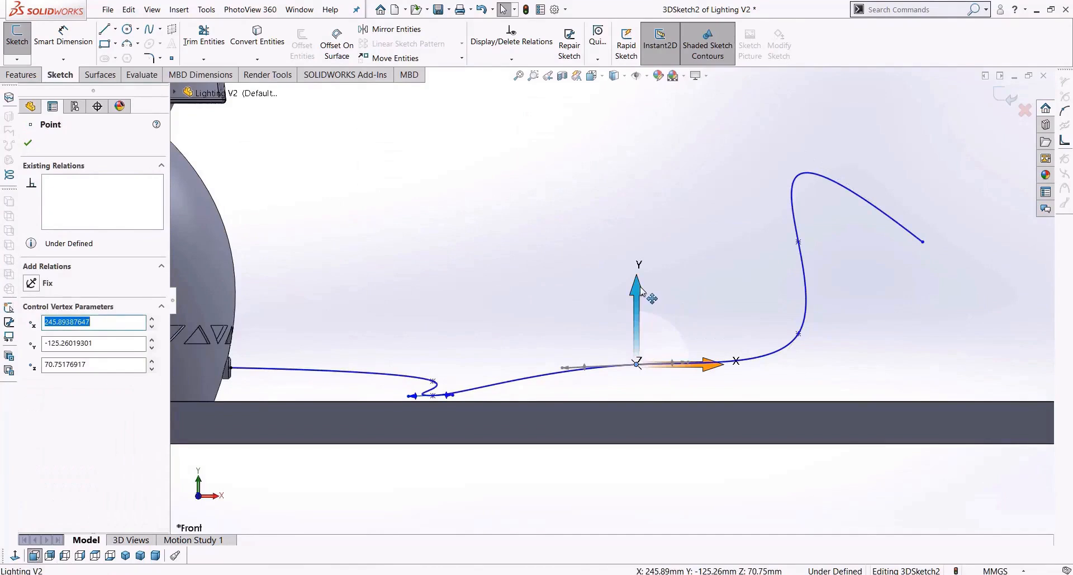
mouse_move(641, 290)
left_mouse_down()
mouse_move(632, 330)
mouse_move(637, 304)
left_mouse_up()
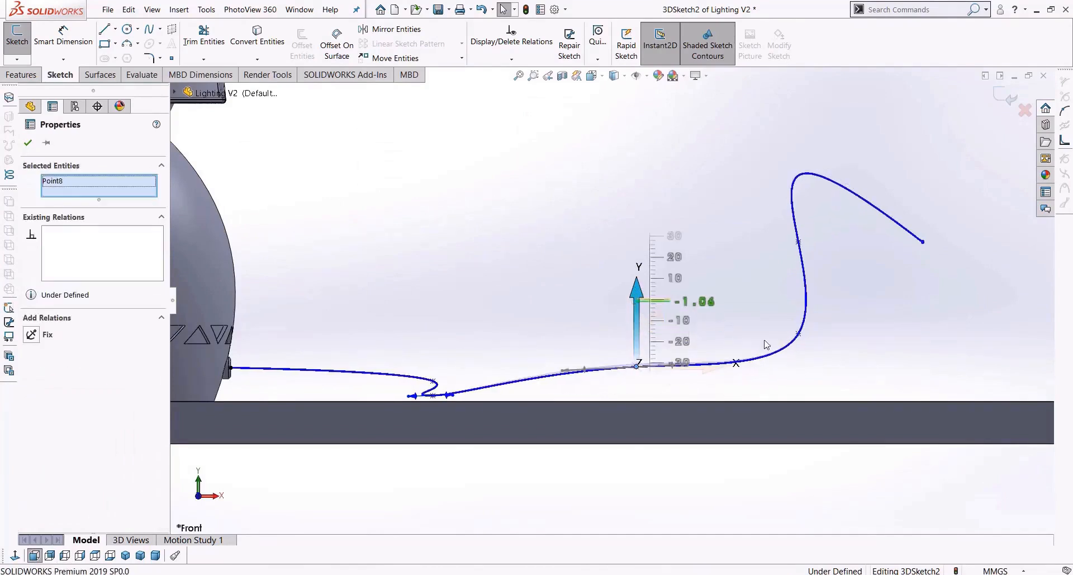
left_click(798, 334)
left_click_drag(797, 327, 799, 354)
left_click(887, 307)
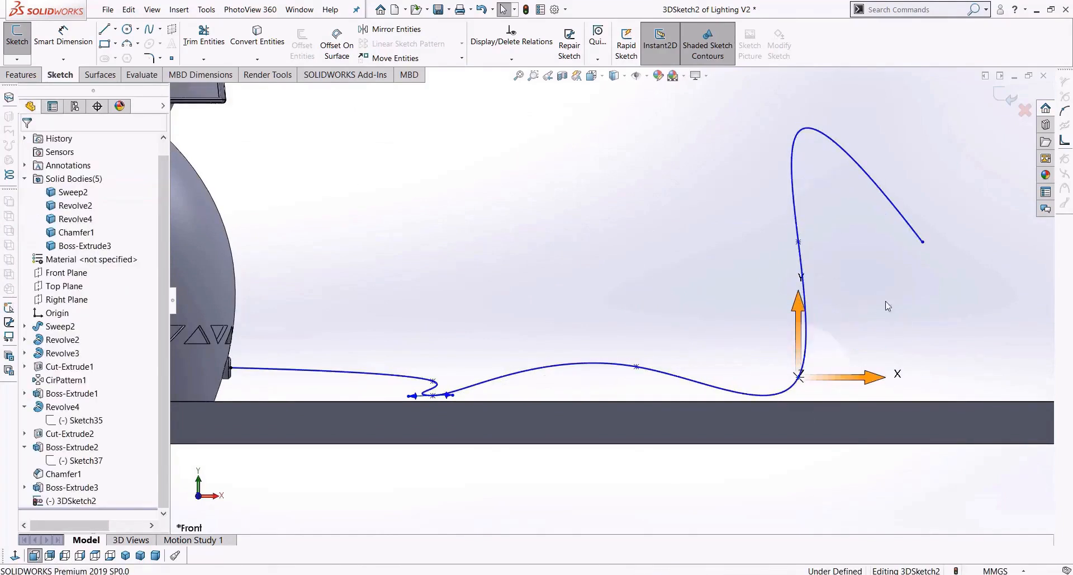
Step: Lower the raised spline point and the cable's free end point vertically towards the tabletop slab using the triad
left_click(799, 244)
middle_click_drag(884, 280, 835, 294)
left_click(493, 374)
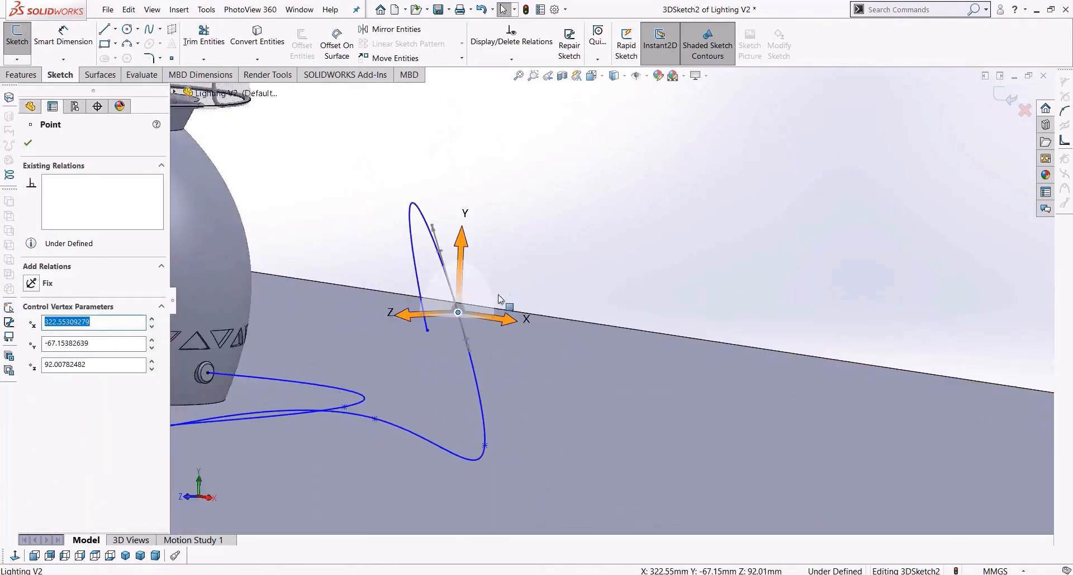
left_click_drag(460, 257, 448, 430)
left_click(428, 325)
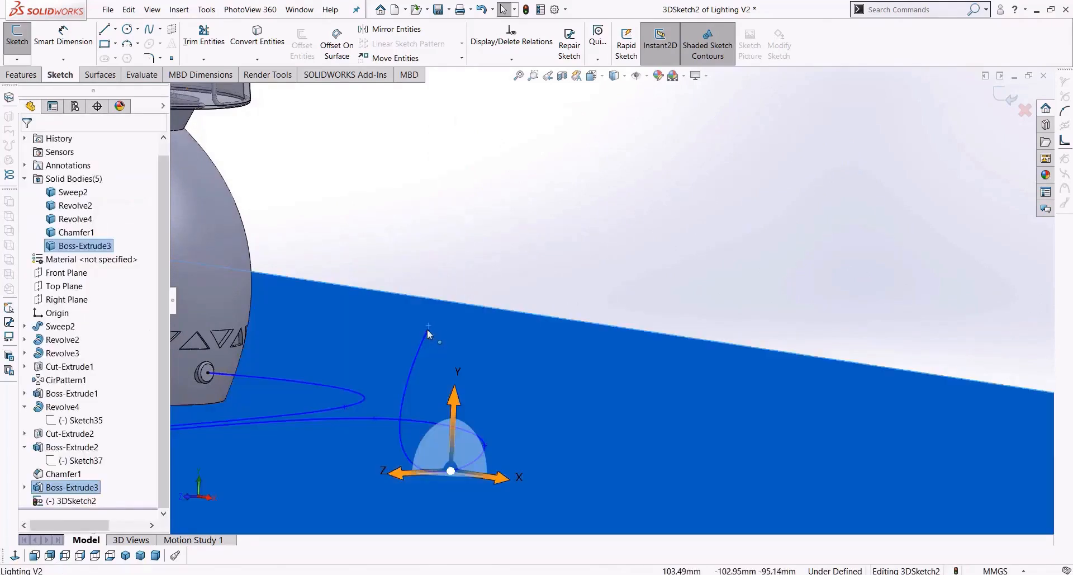
left_click(427, 331)
left_click_drag(432, 259, 425, 383)
Step: Split the graphics area into two side-by-side viewports, unlink their views and activate the Right viewport
left_click(592, 75)
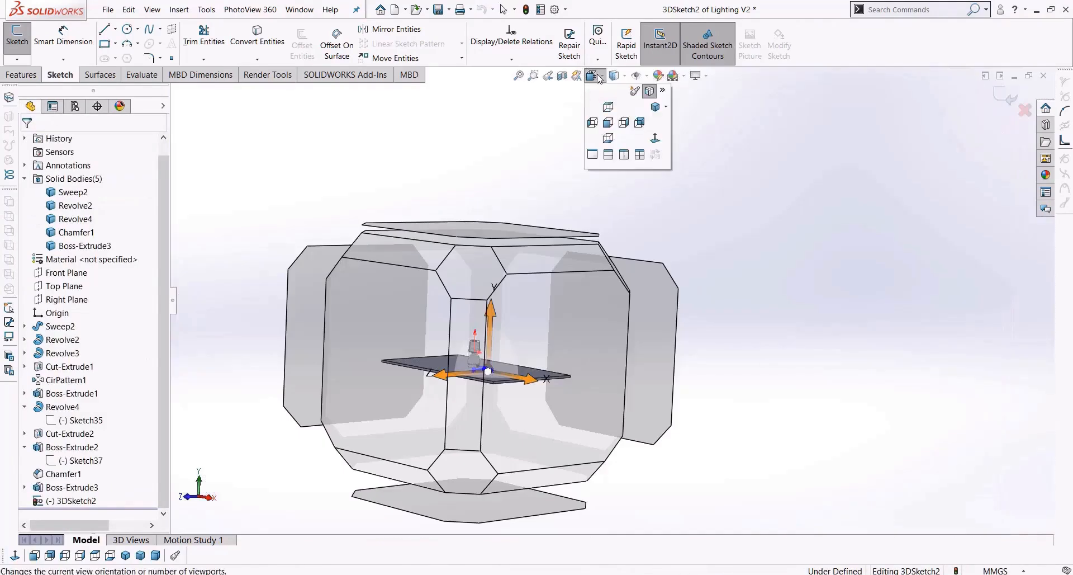
left_click(623, 154)
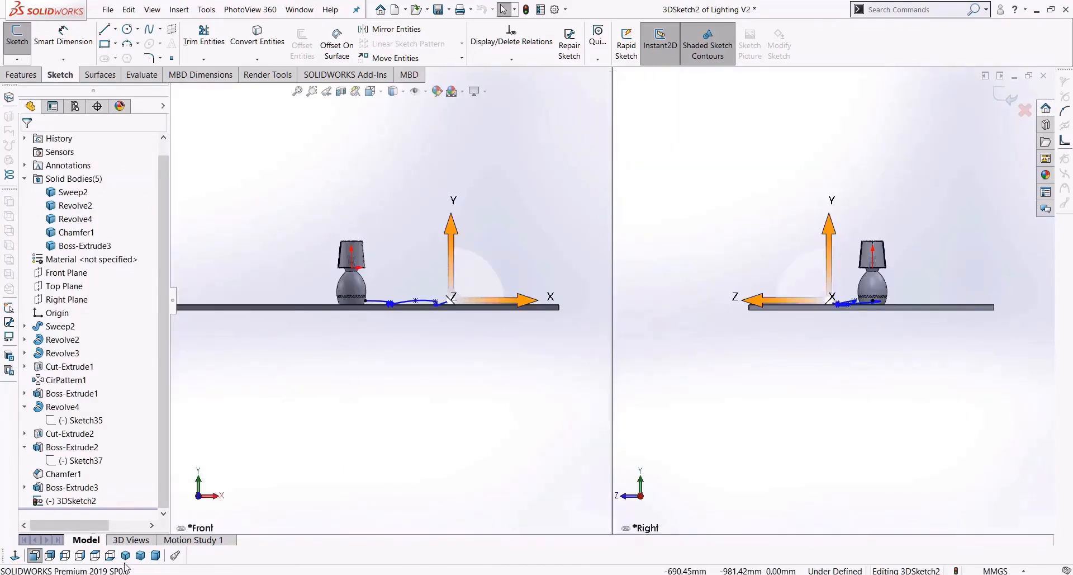
left_click(399, 93)
scroll(357, 364, "down", 4)
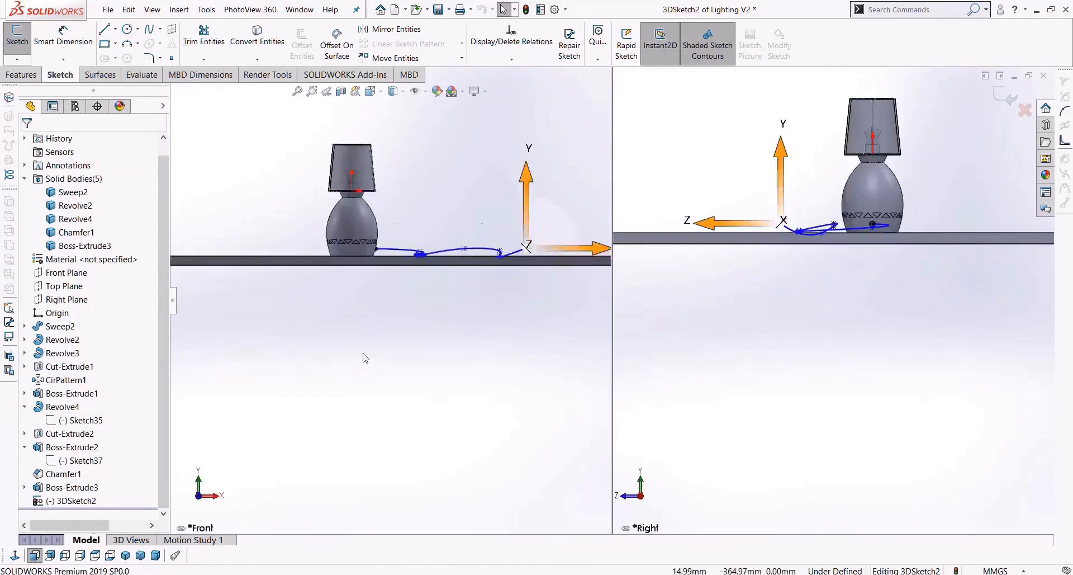
scroll(364, 358, "up", 6)
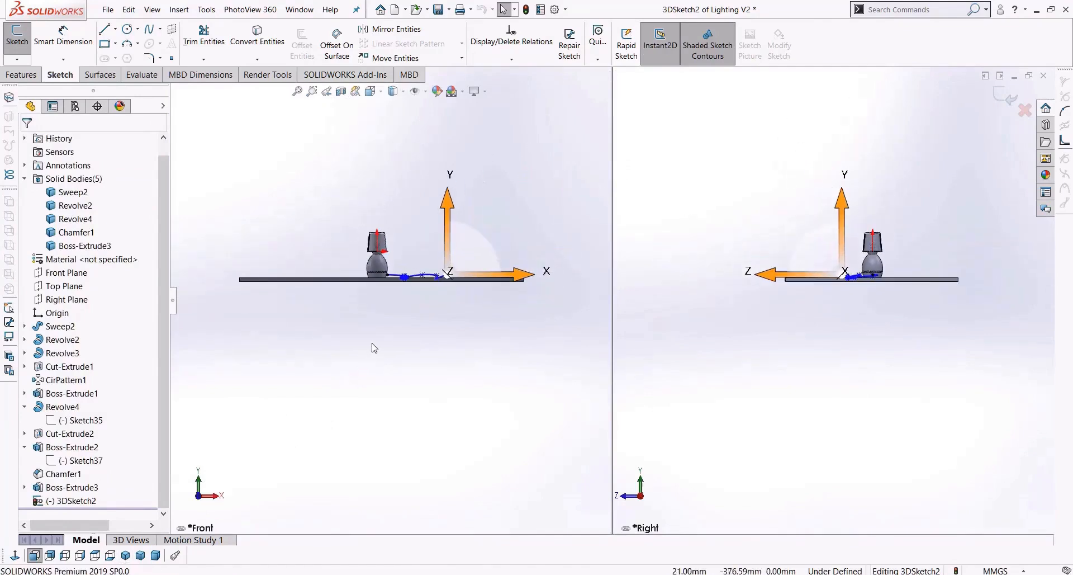
left_click(381, 93)
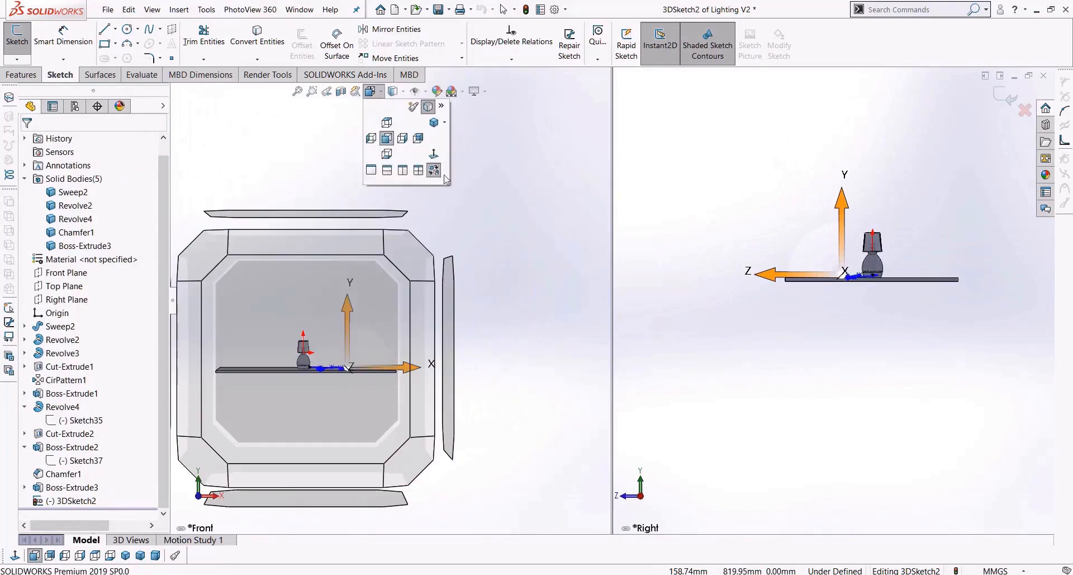
left_click(435, 171)
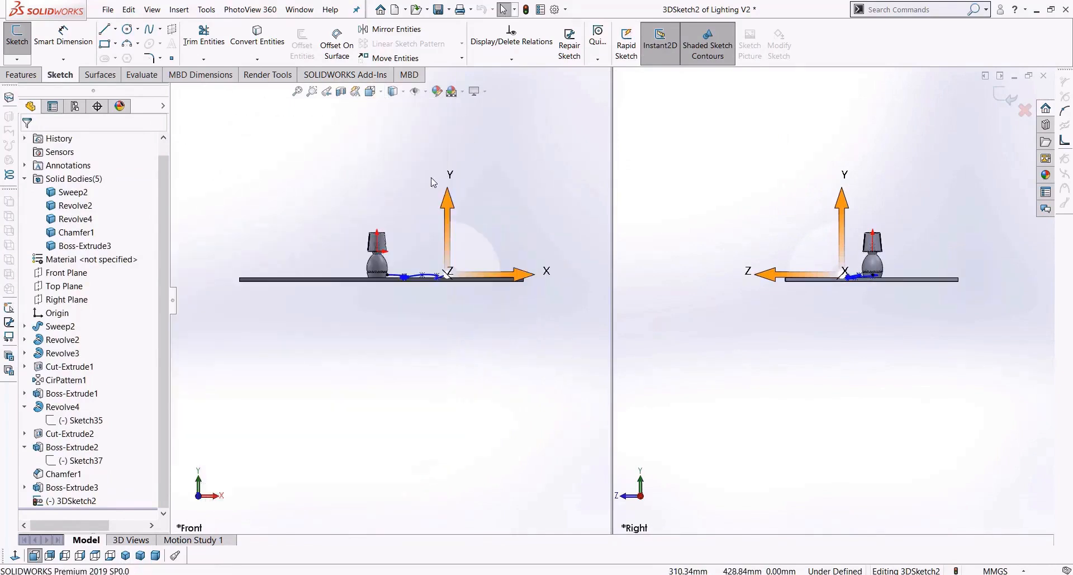
left_click(730, 345)
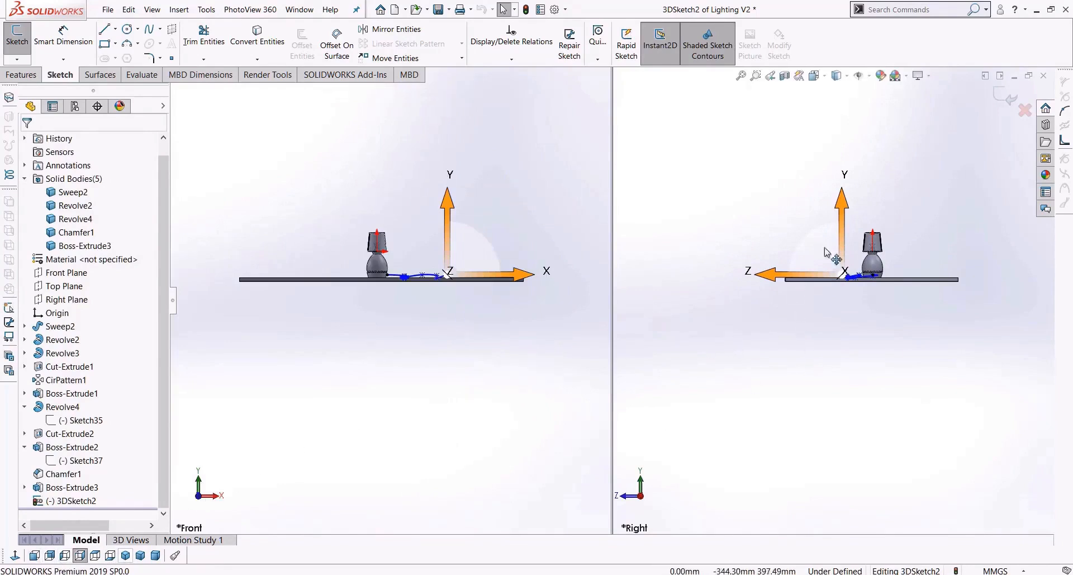
Step: Set the Front viewport to isometric and lower the cable's free end point vertically to just above the slab
scroll(829, 247, "down", 5)
scroll(898, 371, "down", 7)
left_click(419, 395)
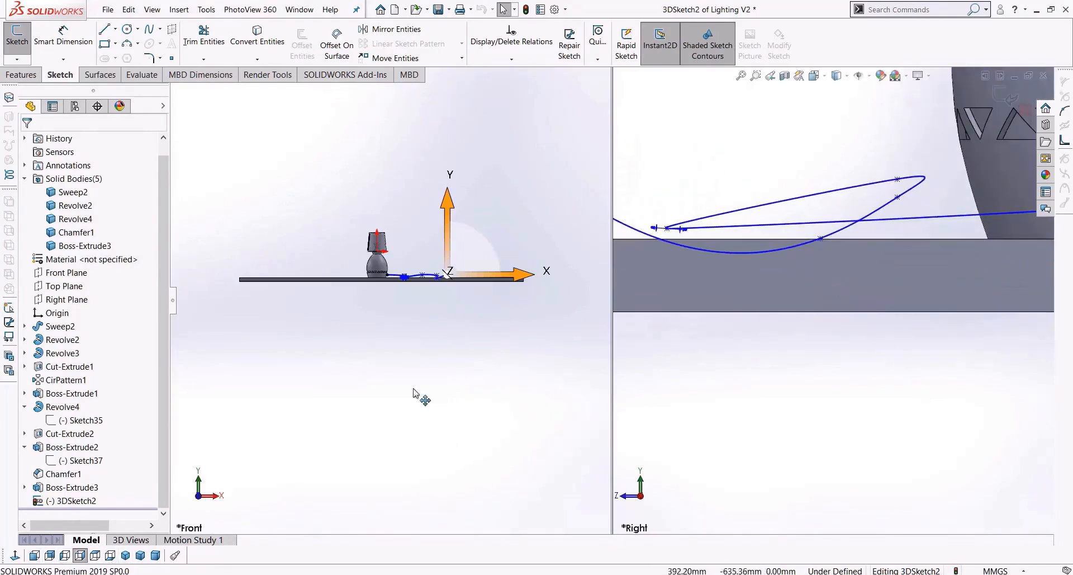
left_click(127, 555)
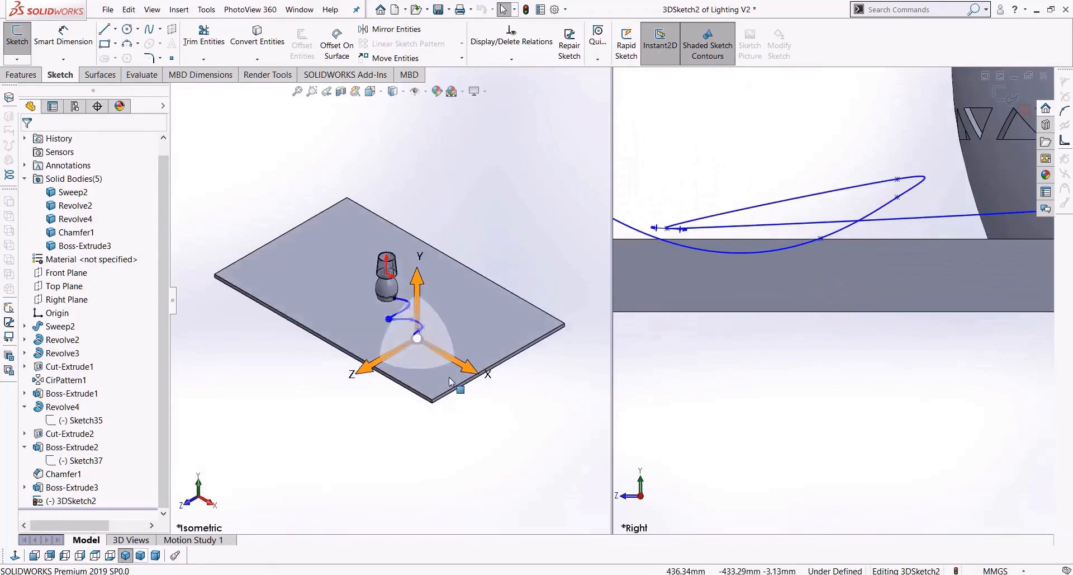
scroll(467, 391, "down", 6)
scroll(391, 246, "up", 3)
scroll(805, 293, "up", 3)
scroll(805, 293, "down", 2)
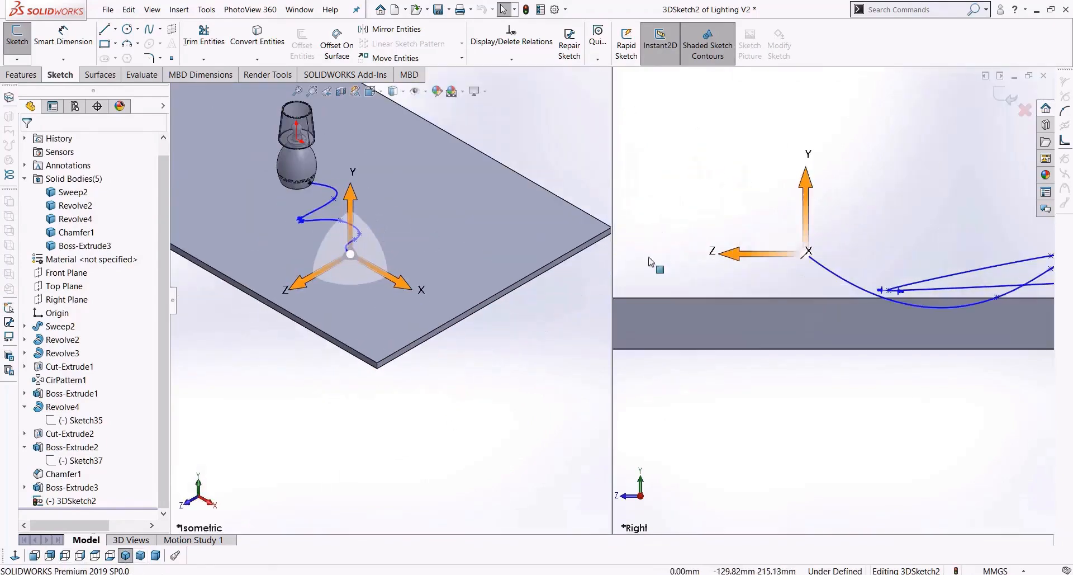
scroll(418, 257, "down", 3)
mouse_move(306, 197)
left_mouse_down()
mouse_move(312, 235)
mouse_move(311, 211)
left_mouse_up()
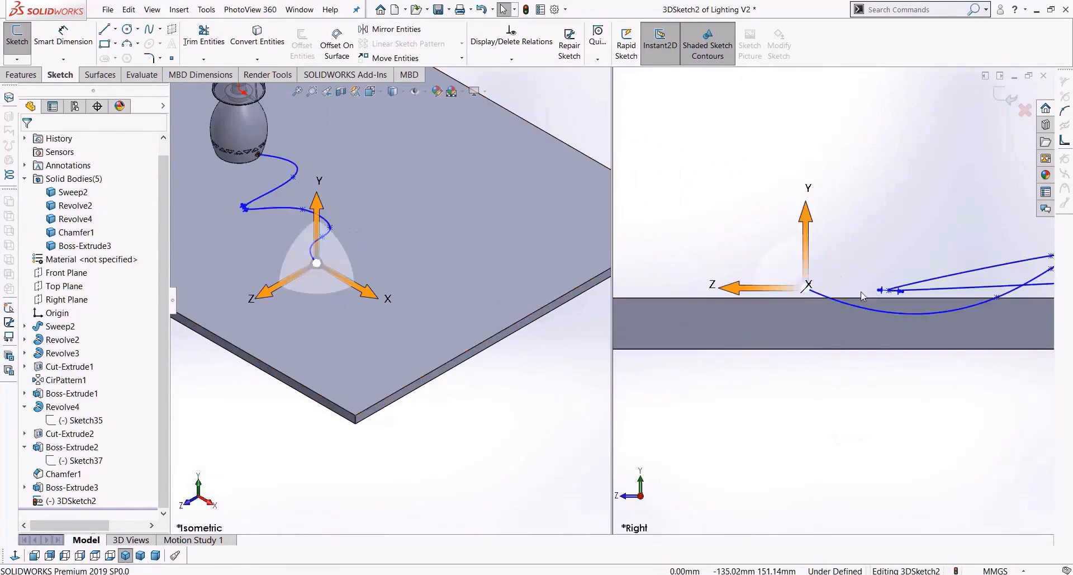
Step: Raise the spline point next to the cable's free end slightly so the curve clears the slab's top face
left_click(998, 295)
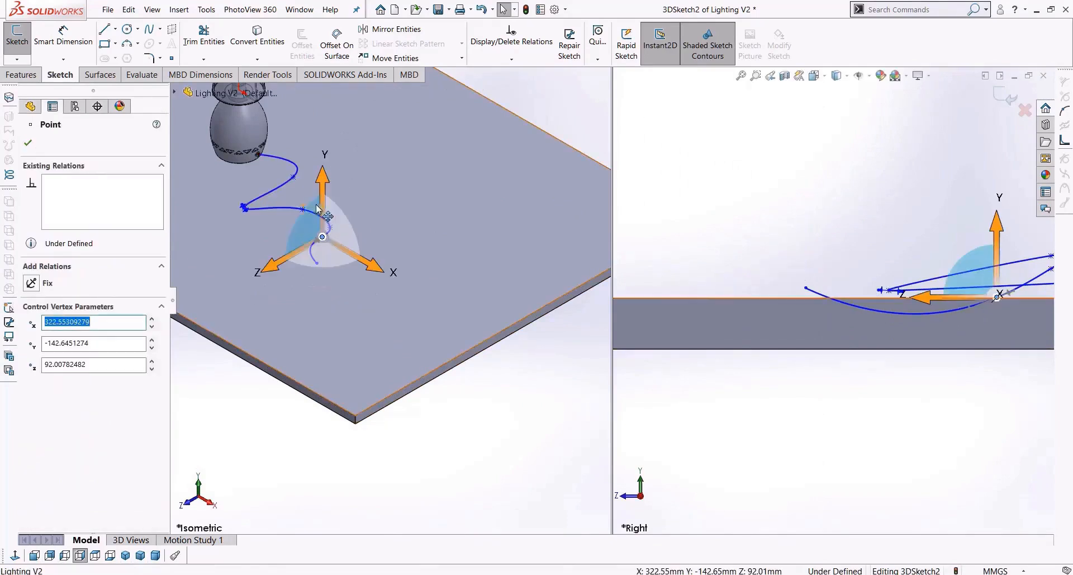
left_click_drag(327, 199, 317, 243)
left_click_drag(317, 254, 313, 287)
scroll(685, 295, "up", 4)
scroll(903, 295, "down", 5)
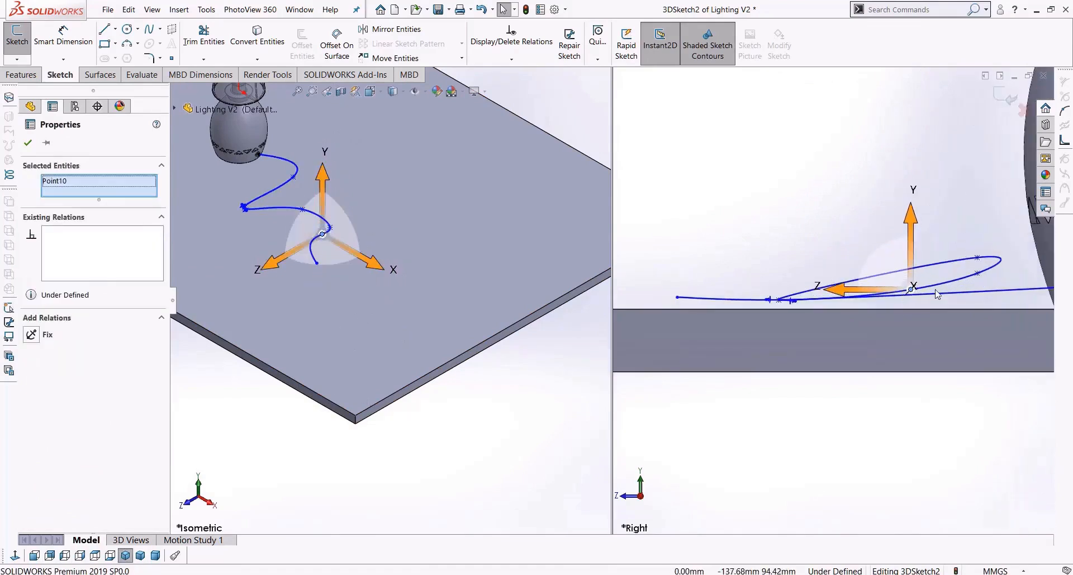
Step: Lower the raised spline point at X 245.89 mm along the vertical axis towards the slab
left_click(978, 258)
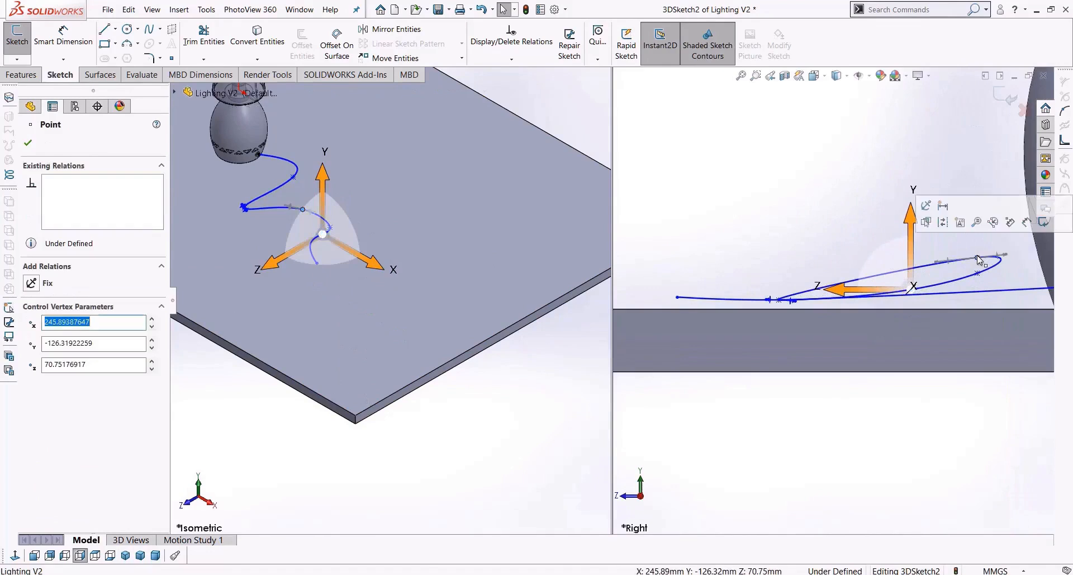
left_click_drag(306, 173, 336, 299)
left_click(718, 289)
scroll(718, 289, "down", 3)
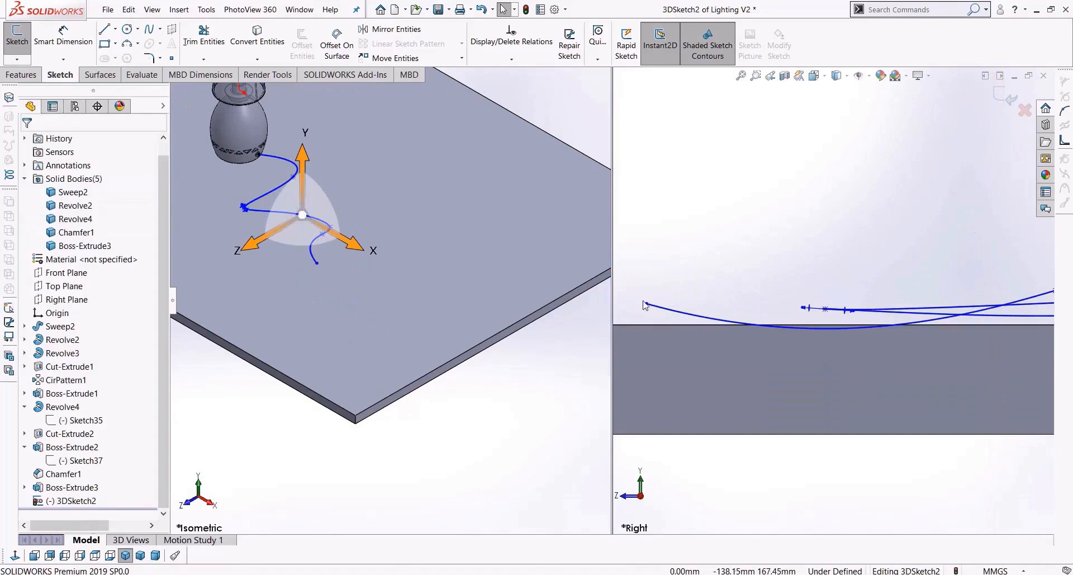
Step: Adjust the tangent handle at the cable's free end and reposition the end point at about Y -140.4 mm, Z 164.8 mm
left_click_drag(646, 305, 763, 286)
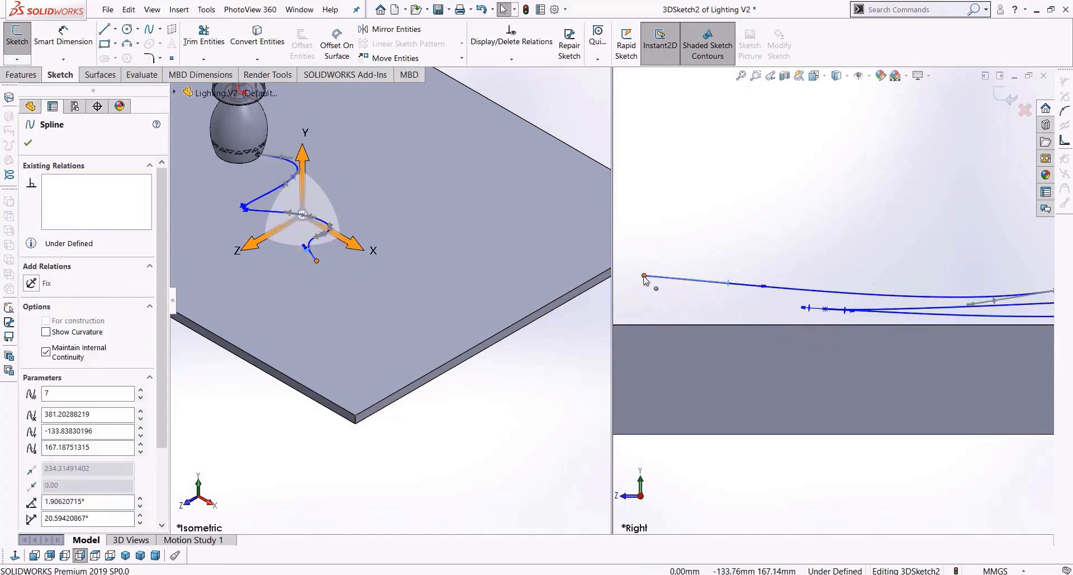
left_click(646, 299)
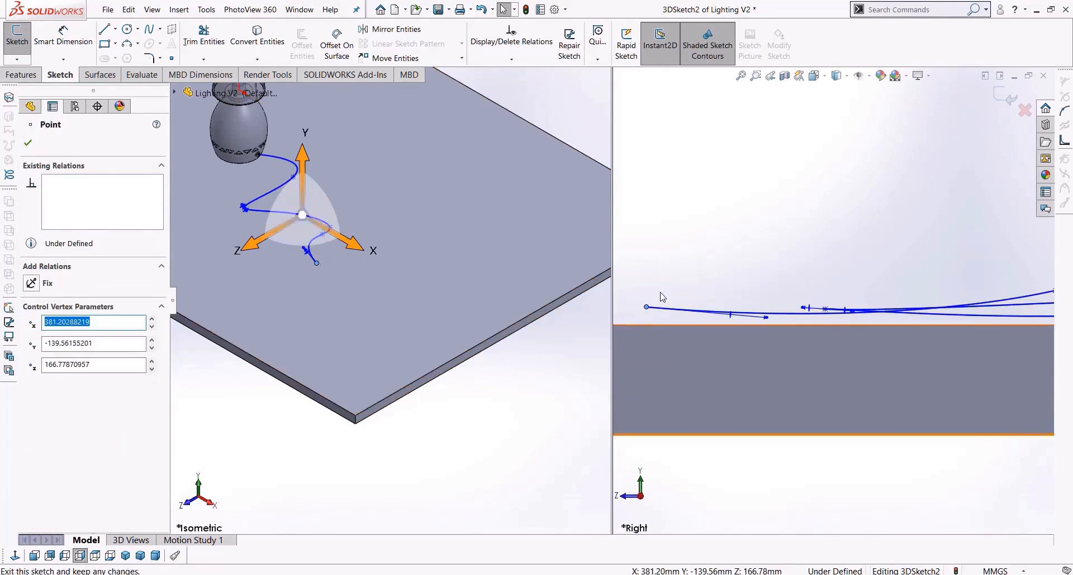
mouse_move(647, 309)
left_mouse_down()
mouse_move(646, 325)
mouse_move(657, 316)
left_mouse_up()
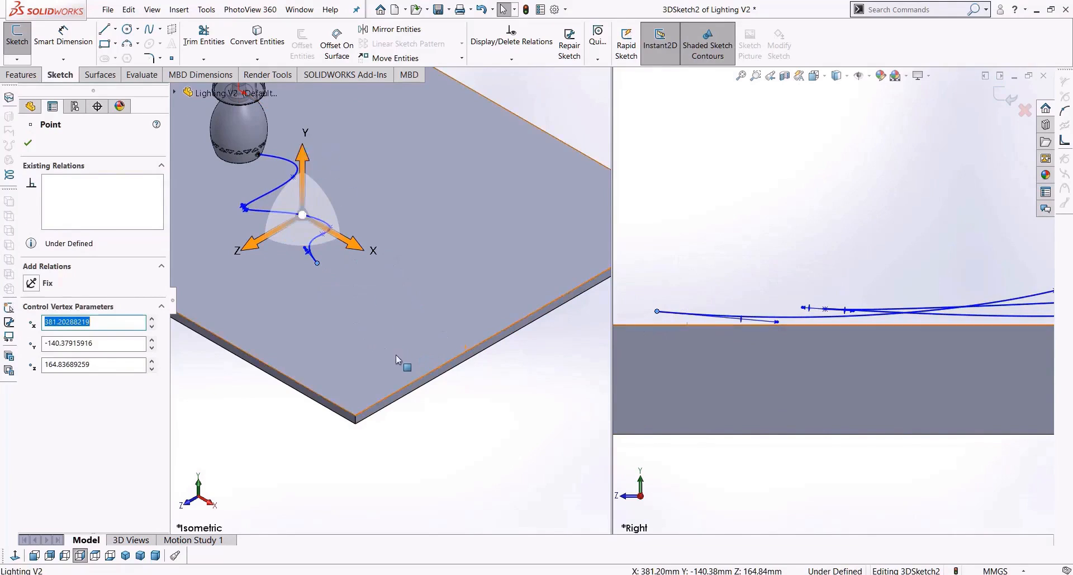
Step: Restore the single viewport and turn the model to the front view
middle_click_drag(486, 321, 503, 347)
left_click(370, 91)
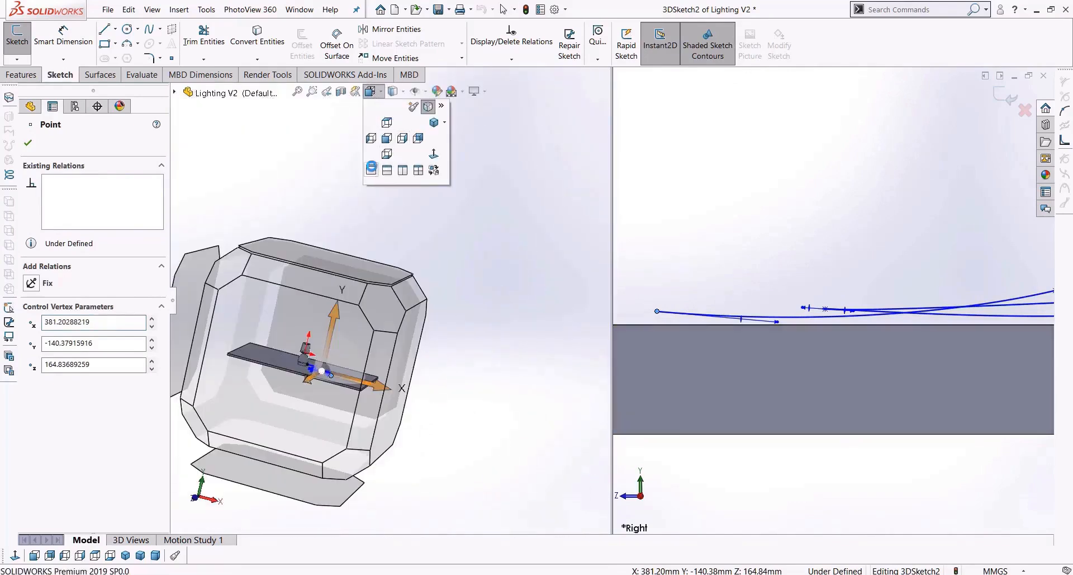
left_click(371, 170)
left_click(64, 557)
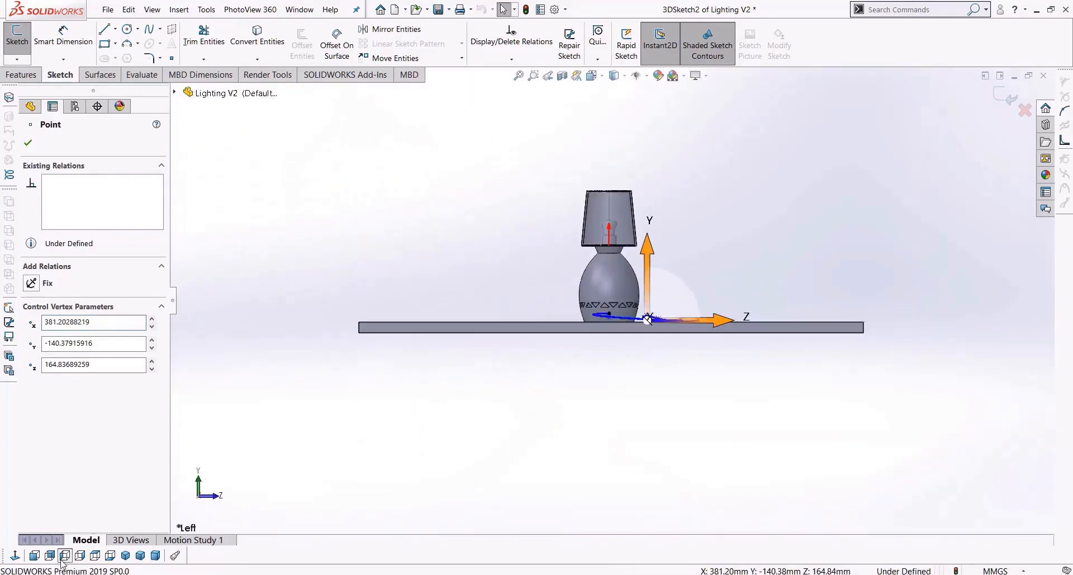
left_click(36, 555)
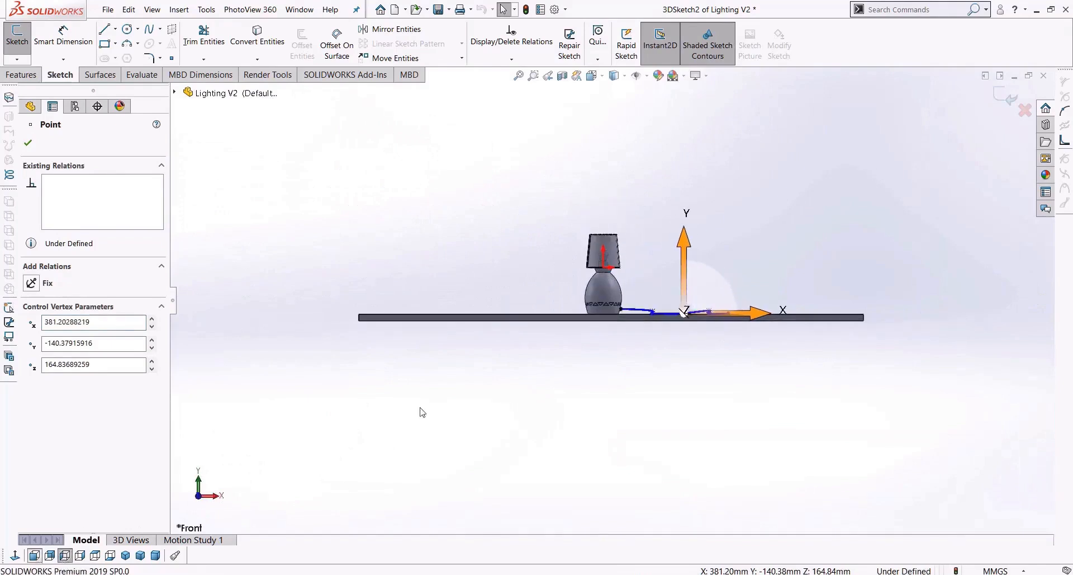
Step: Inspect the cable along the slab up to the lamp base's connector and exit the 3D sketch
scroll(687, 378, "up", 5)
scroll(687, 378, "up", 5)
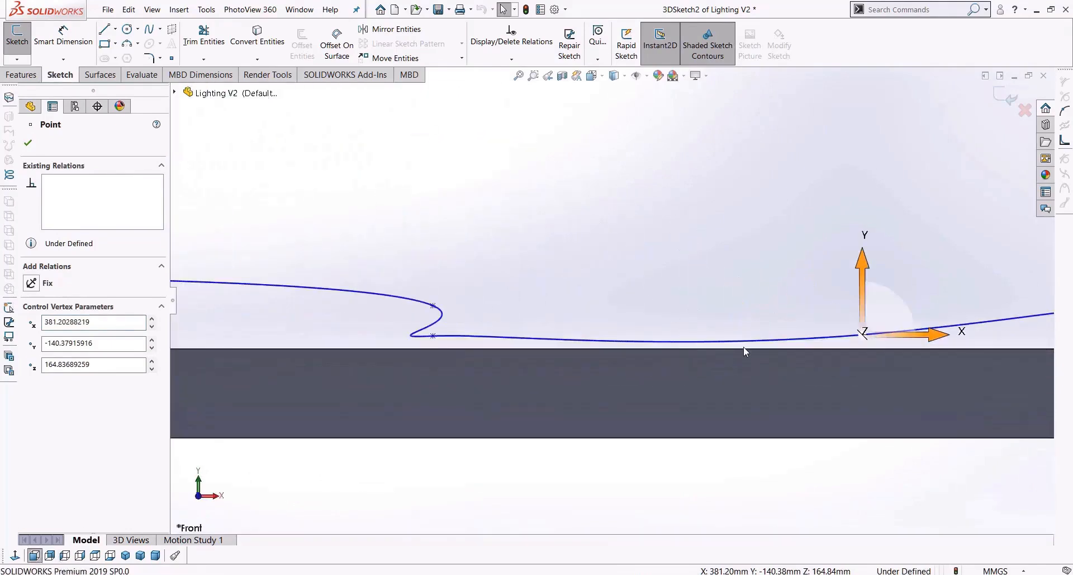
scroll(745, 350, "down", 2)
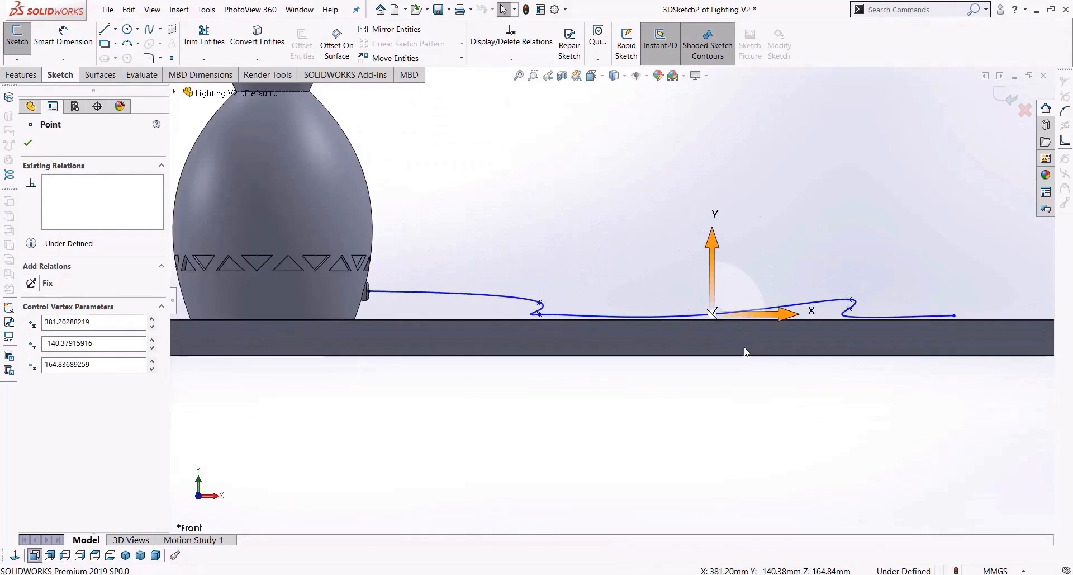
middle_click_drag(444, 284, 386, 300)
scroll(376, 298, "down", 6)
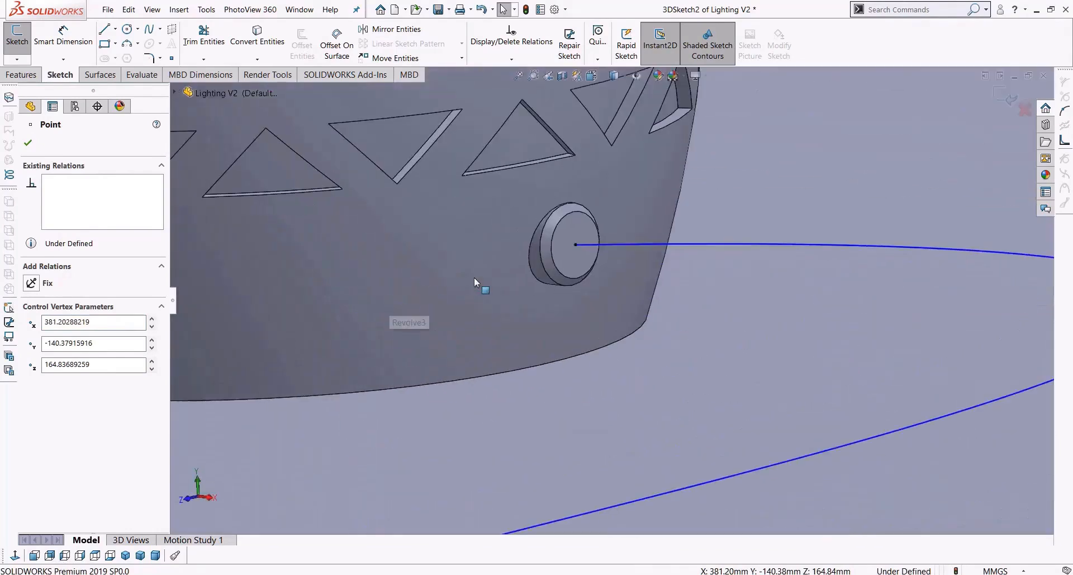
left_click(1006, 95)
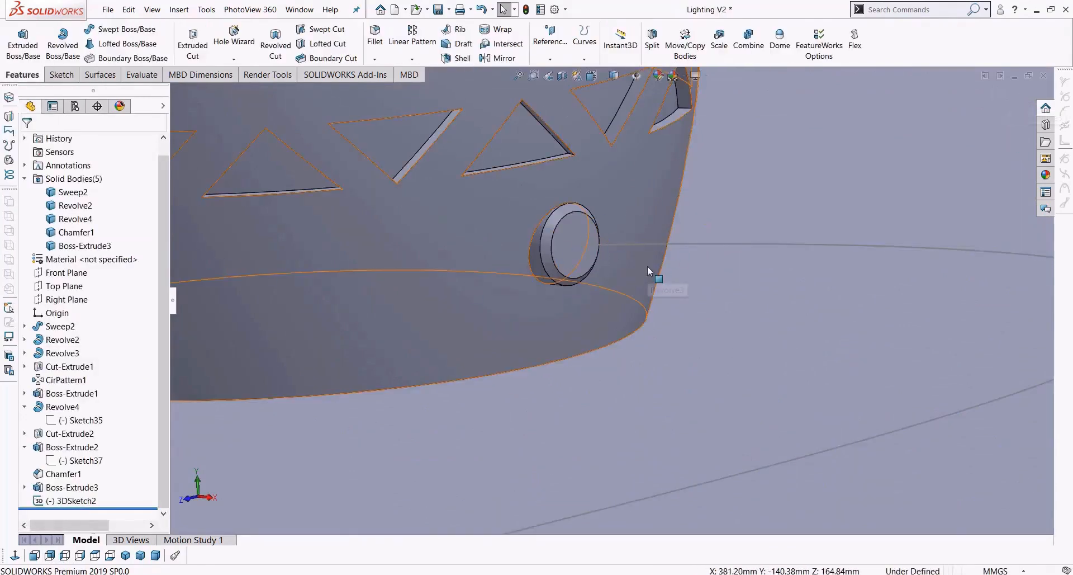
mouse_move(598, 265)
middle_mouse_down()
mouse_move(616, 272)
mouse_move(598, 266)
middle_mouse_up()
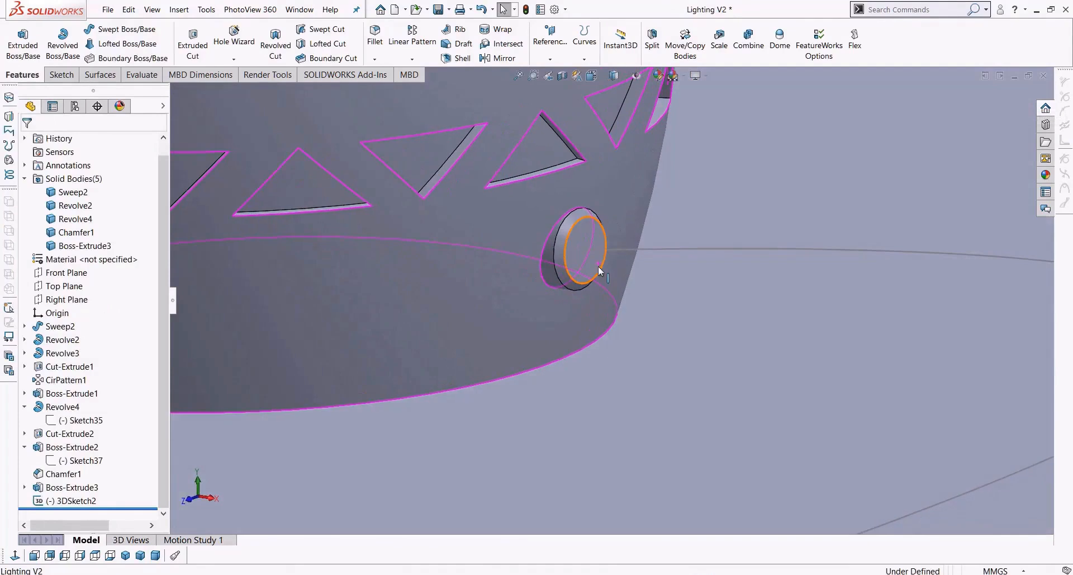
left_click(598, 266)
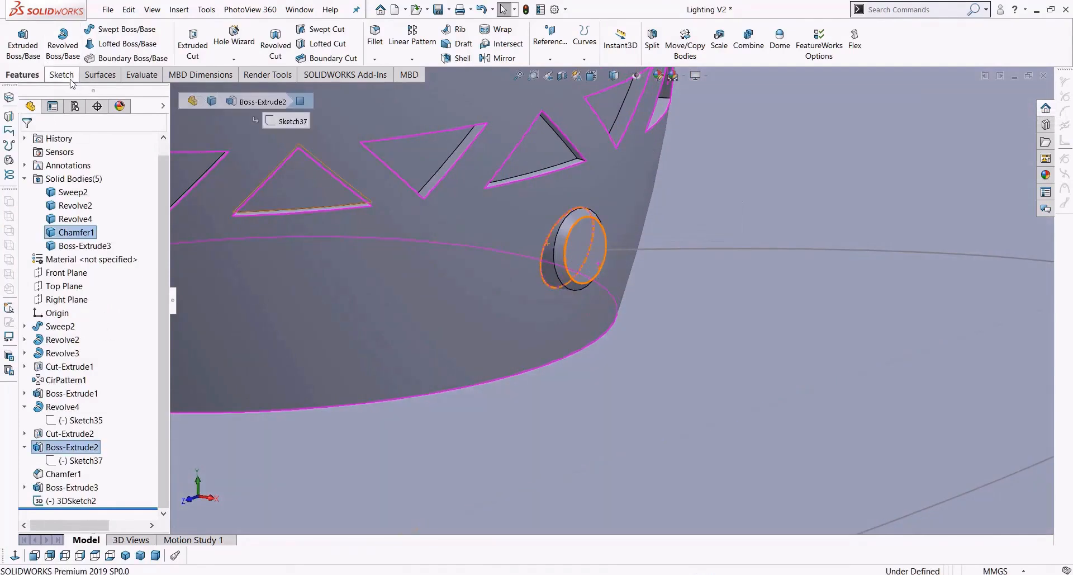
left_click(62, 75)
left_click(18, 39)
left_click(16, 555)
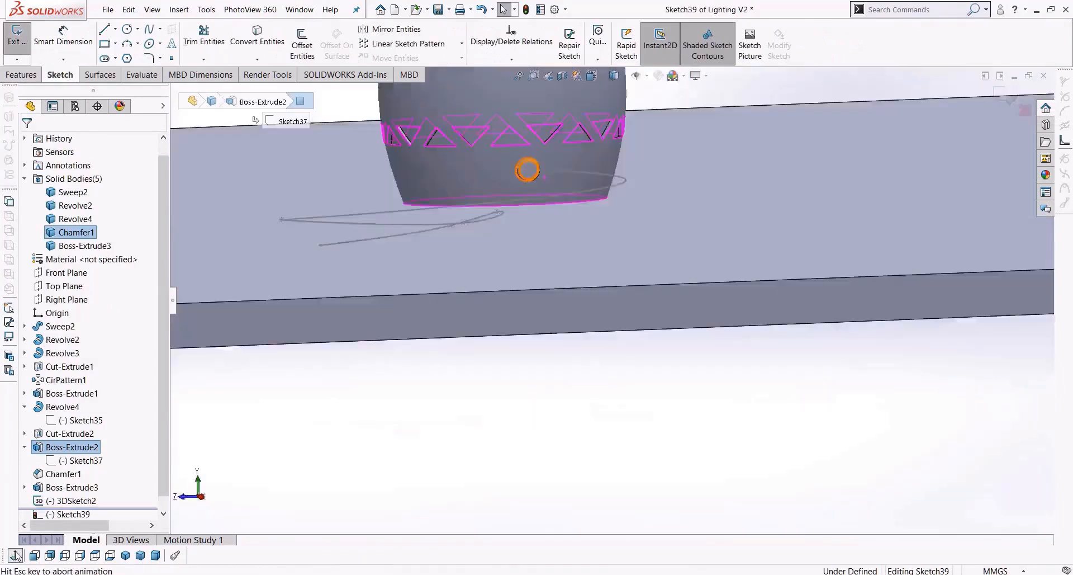
scroll(612, 376, "down", 8)
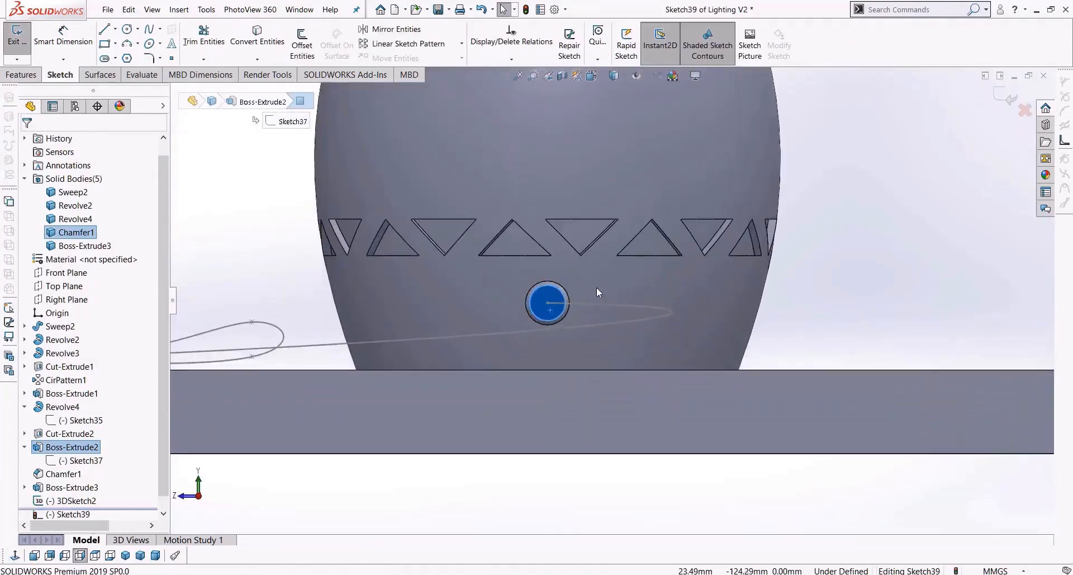
scroll(552, 303, "down", 5)
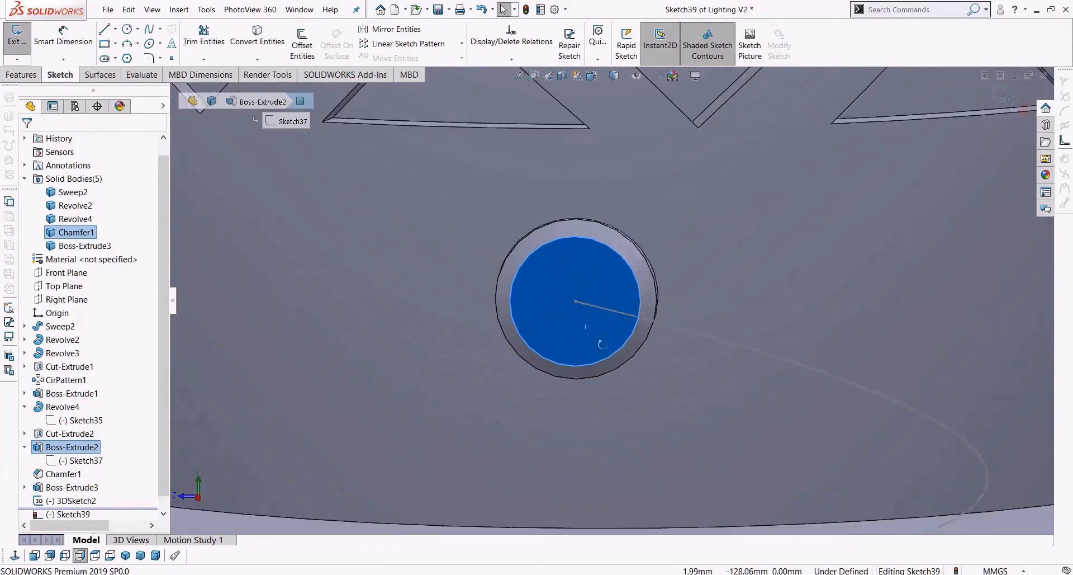
scroll(594, 375, "up", 7)
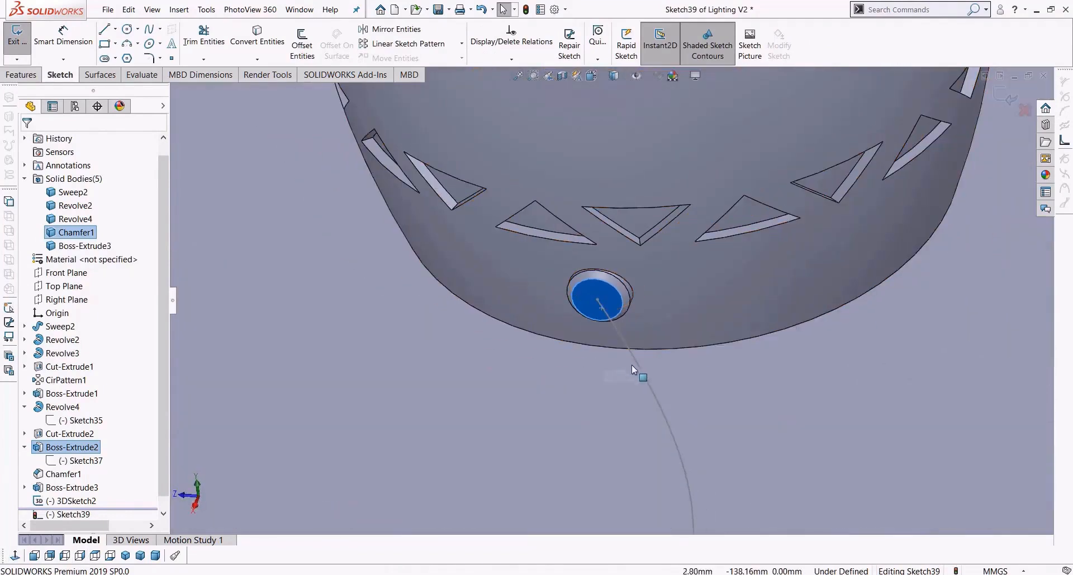
right_click(640, 368)
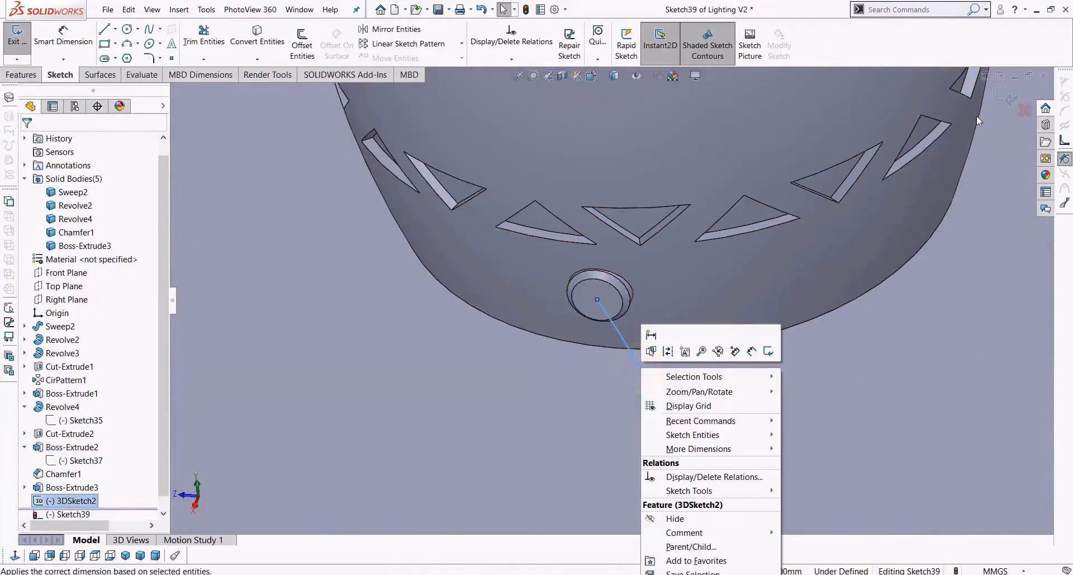
left_click(1006, 99)
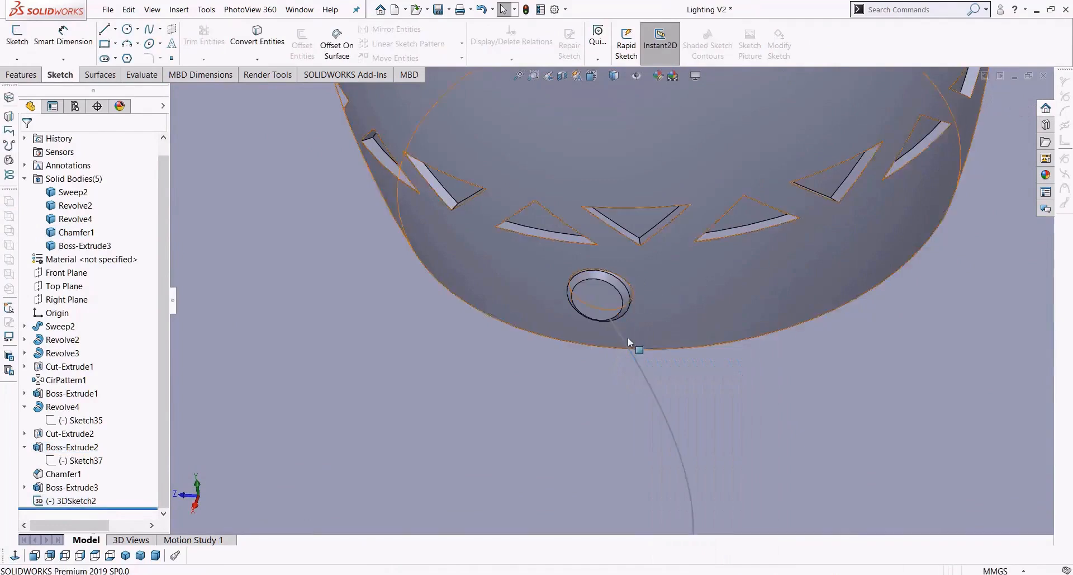
Step: Reopen the cable's 3D sketch and draw a construction centerline about 9 mm long from the spline's start point at the connector
right_click(638, 368)
left_click(658, 334)
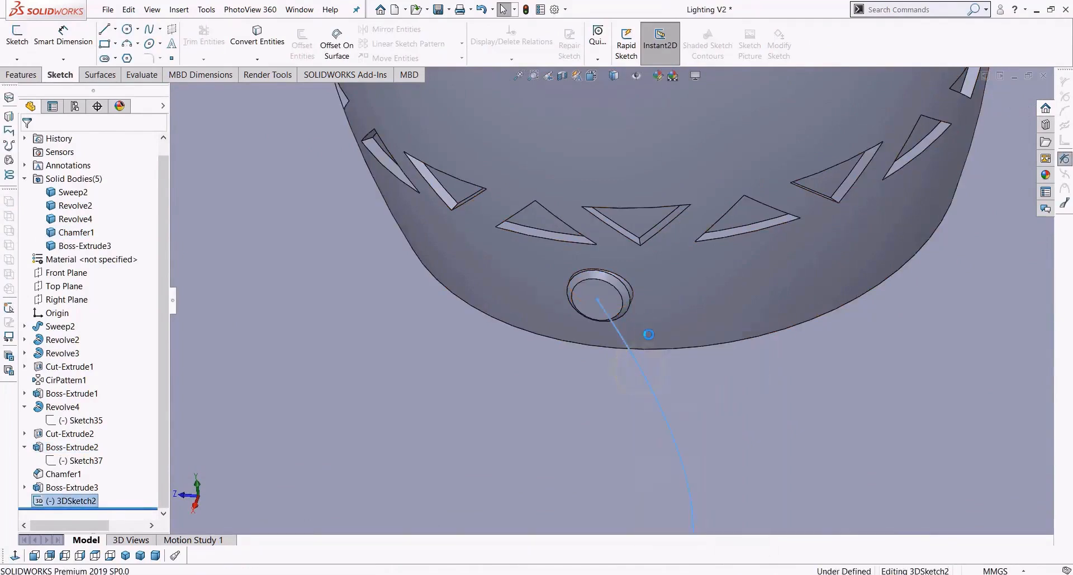
scroll(598, 295, "down", 4)
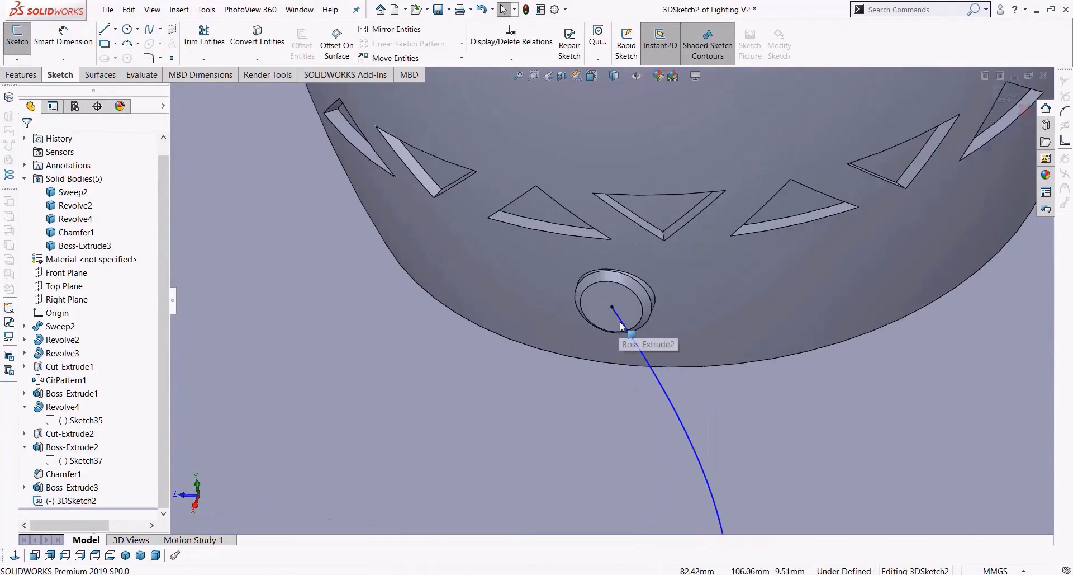
left_click(116, 29)
left_click(124, 41)
left_click(607, 298)
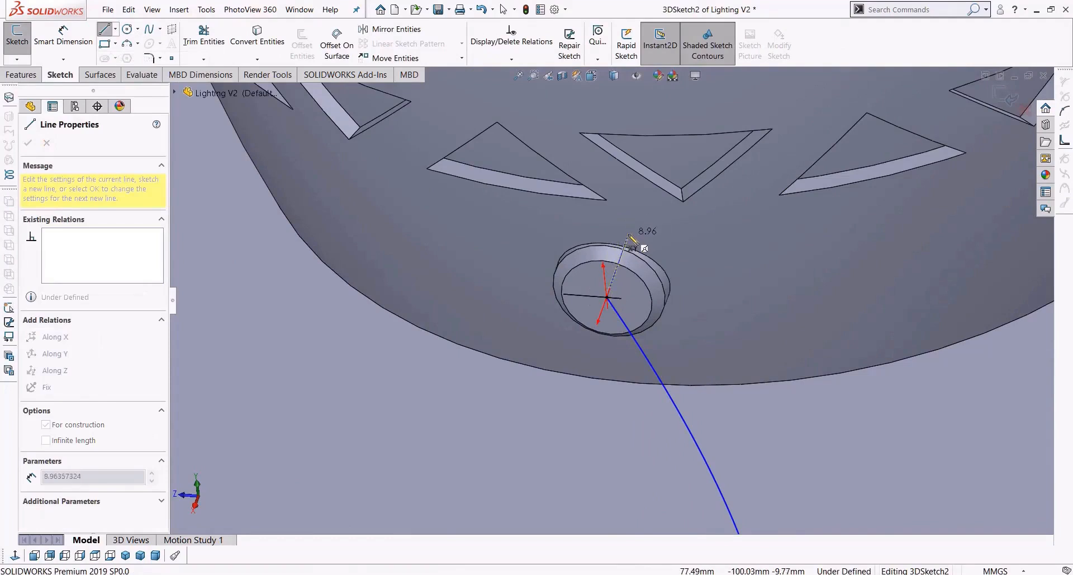
left_click(629, 236)
key("Escape")
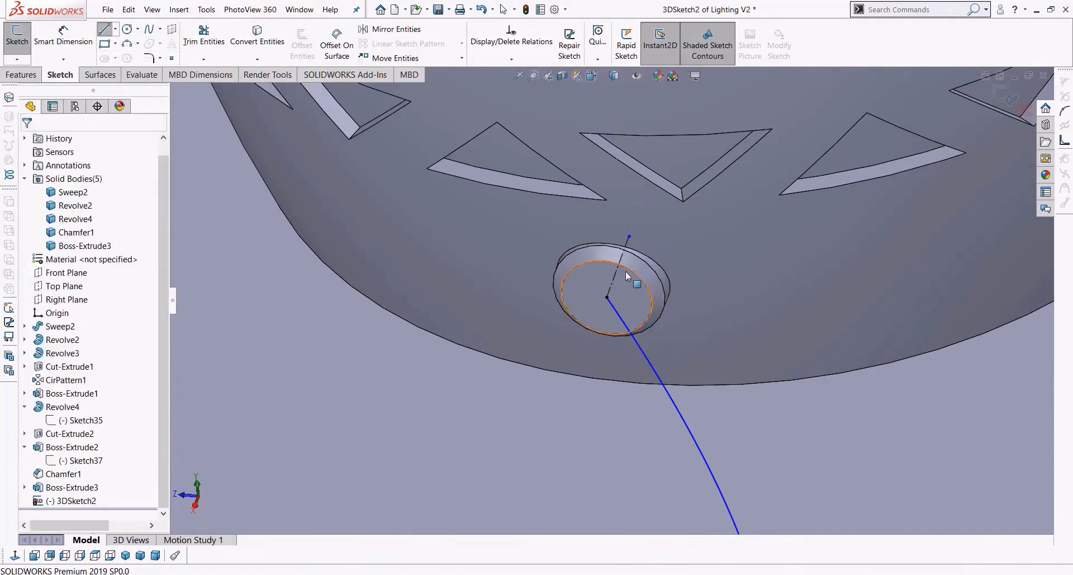
Step: Make the cable spline tangent to the construction centerline and exit the 3D sketch
left_click(626, 327)
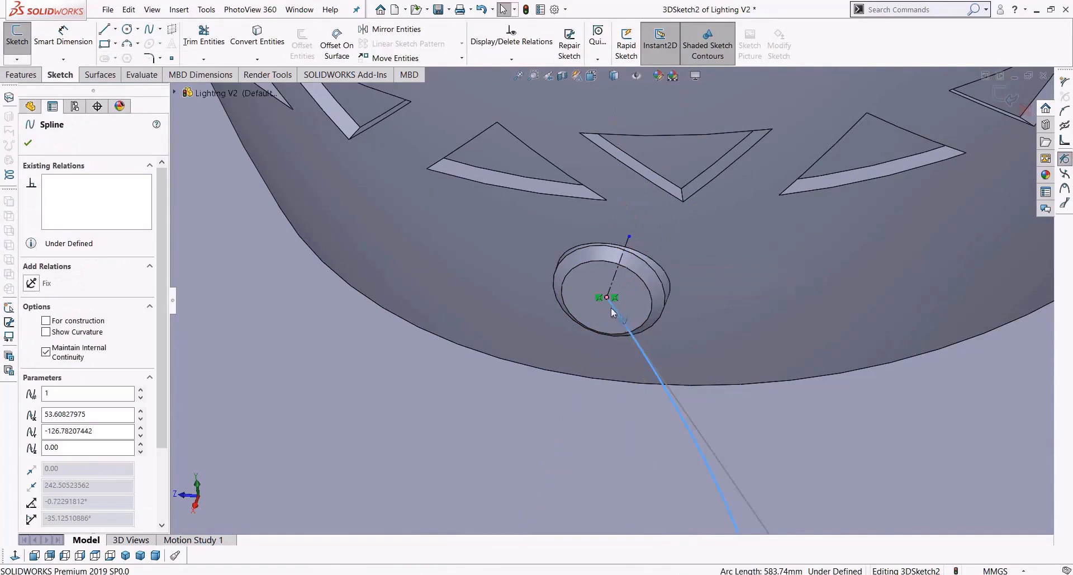
left_click(615, 278, "ctrl")
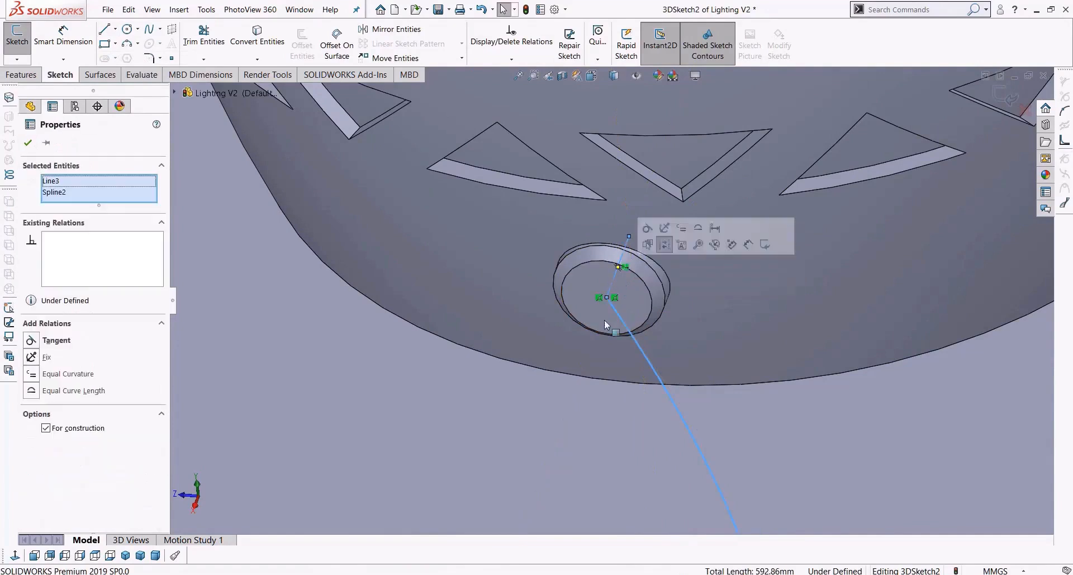
left_click(32, 340)
scroll(609, 386, "up", 10)
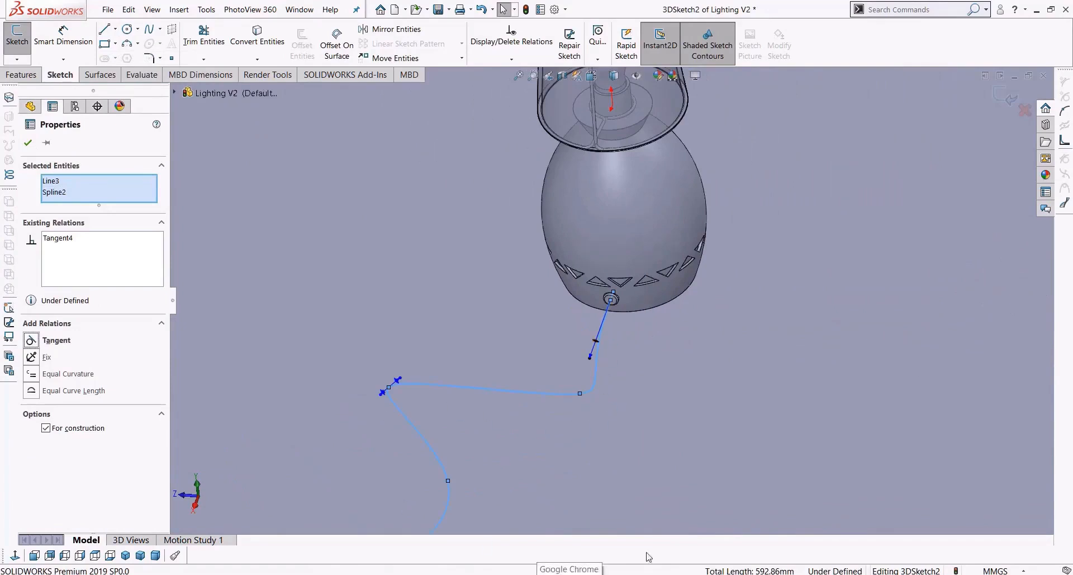
left_click(1005, 96)
Step: Start a sketch on the end face of the lamp base's cable connector
scroll(613, 304, "down", 5)
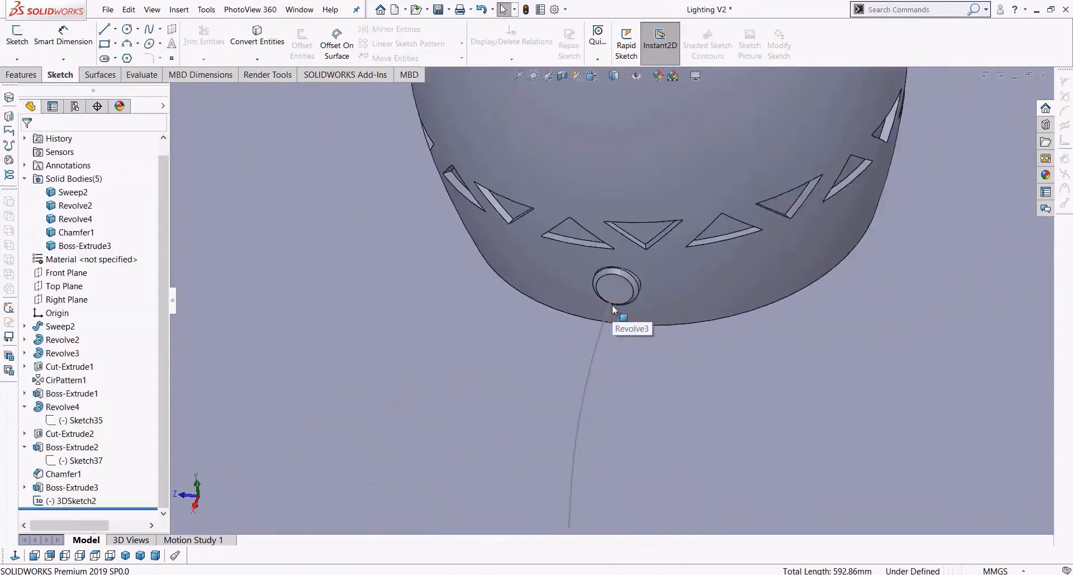
scroll(612, 304, "down", 3)
left_click(625, 285)
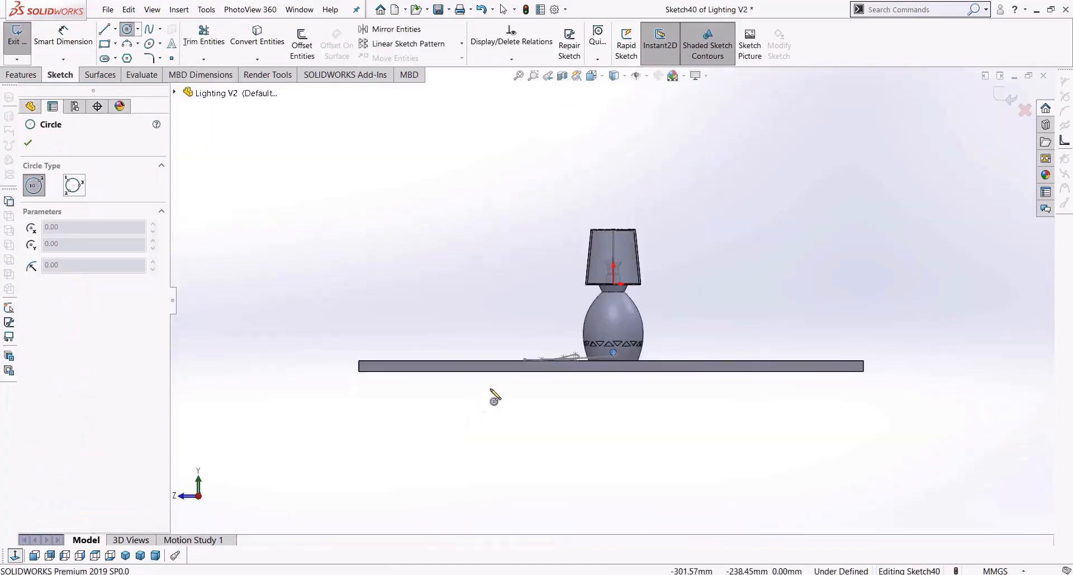
scroll(615, 369, "down", 10)
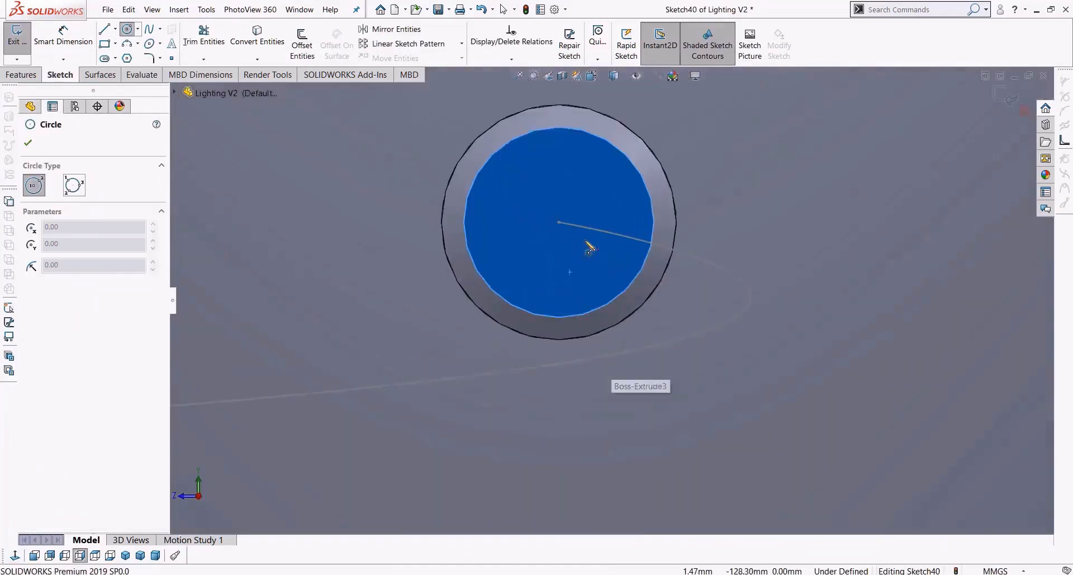
Step: Draw two overlapping circles with radii of about 1.2 mm and 1.7 mm on either side of the connector's center
left_click(492, 225)
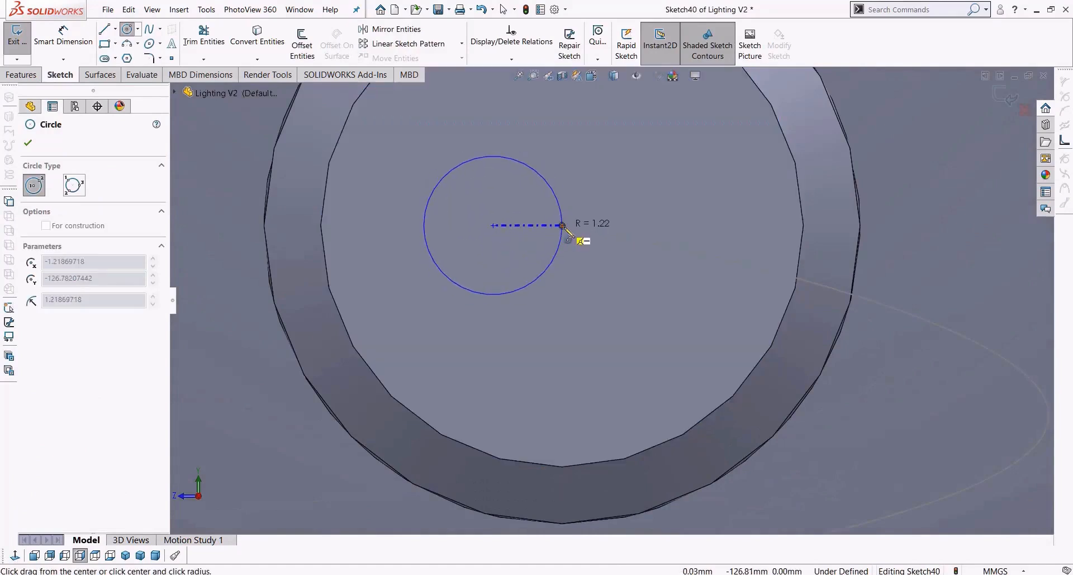
left_click(563, 226)
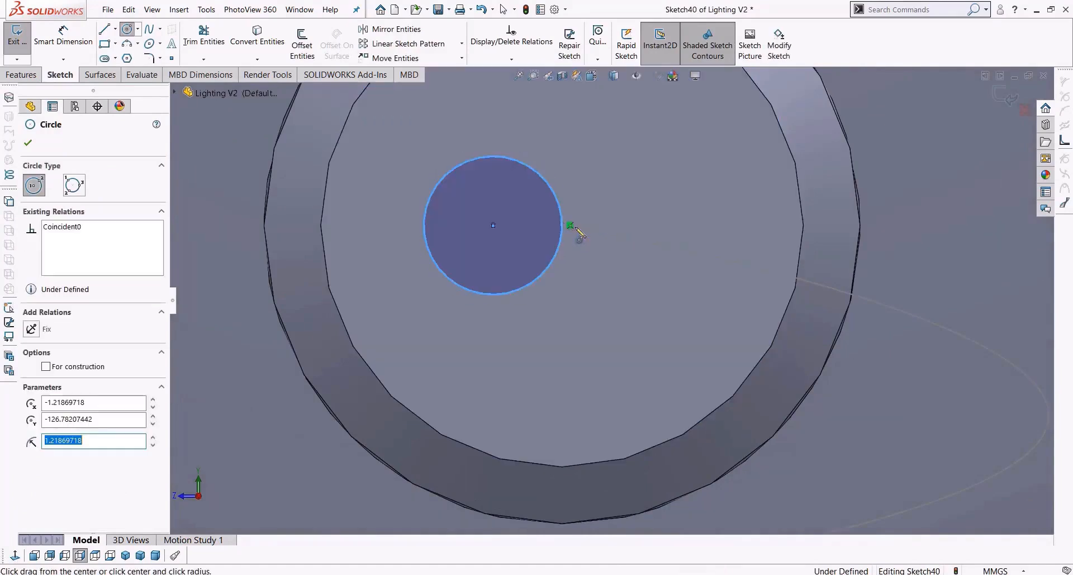
left_click(626, 225)
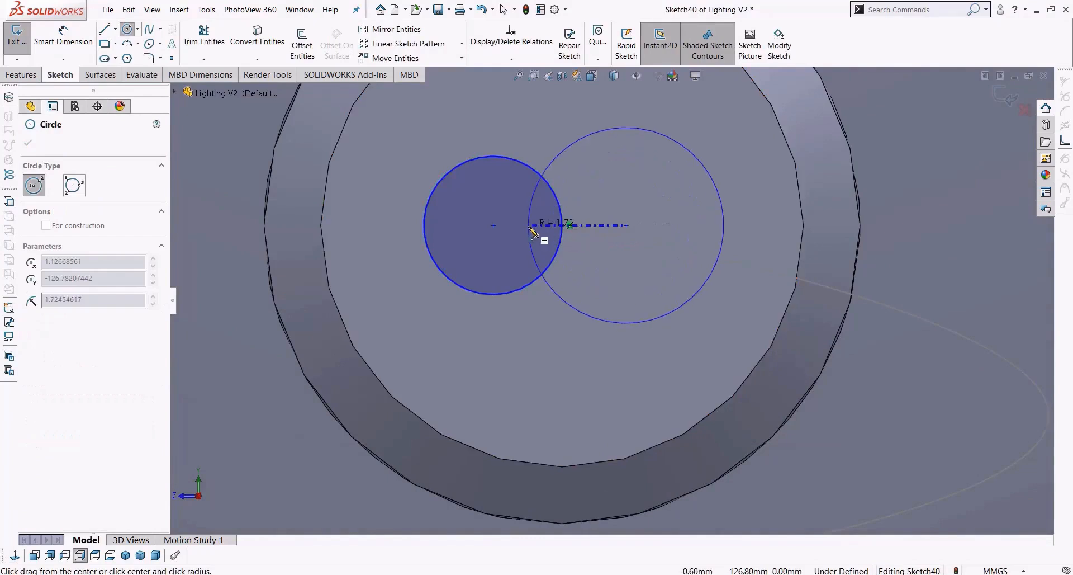
left_click(530, 227)
key("Escape")
Step: Make the two circles equal in radius and adjust their size and center positions
left_click_drag(577, 360, 492, 273)
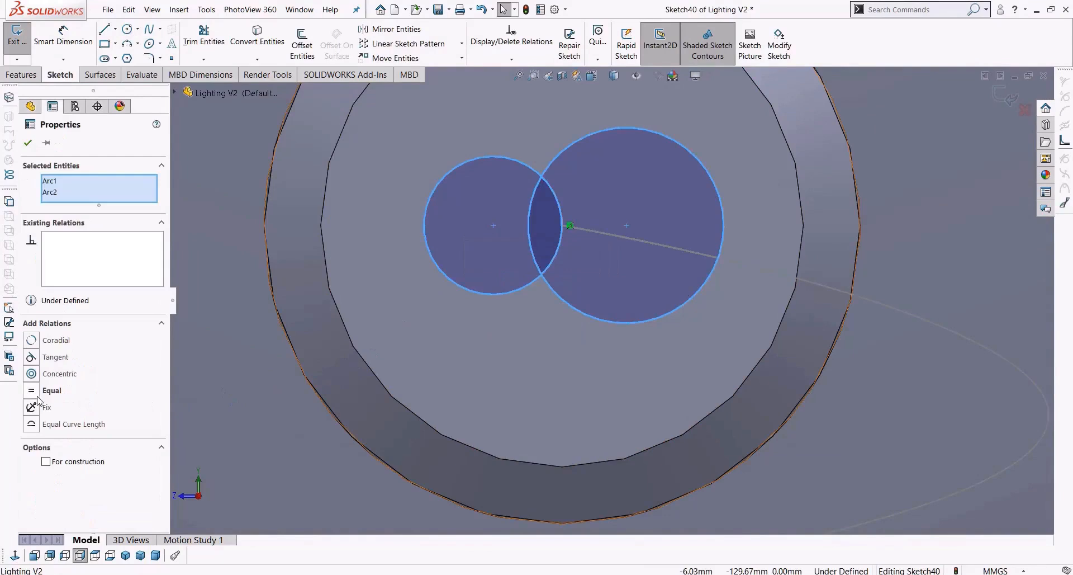
left_click(32, 391)
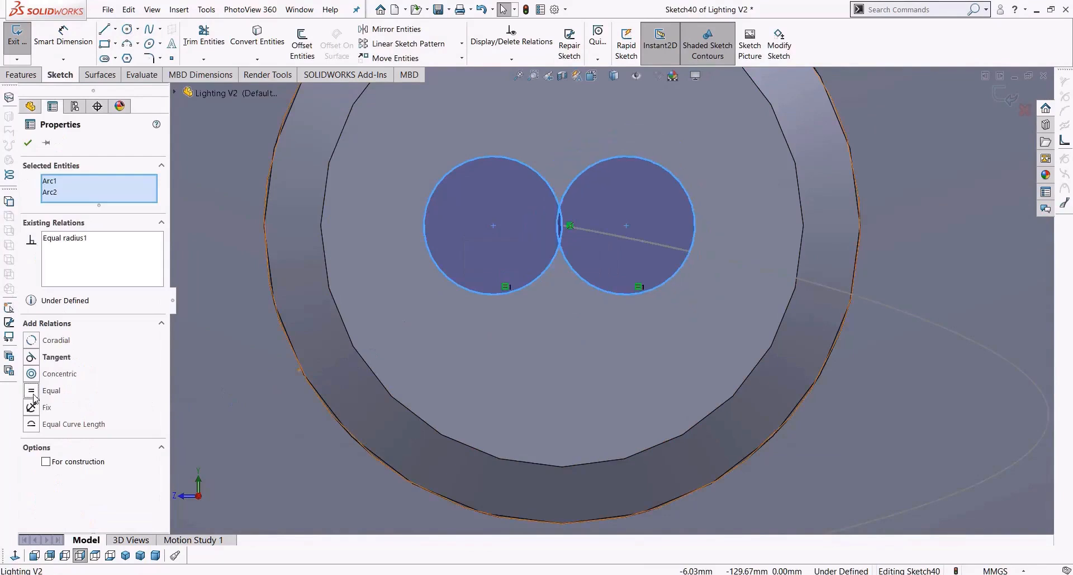
left_click(555, 224)
left_click_drag(542, 225, 630, 230)
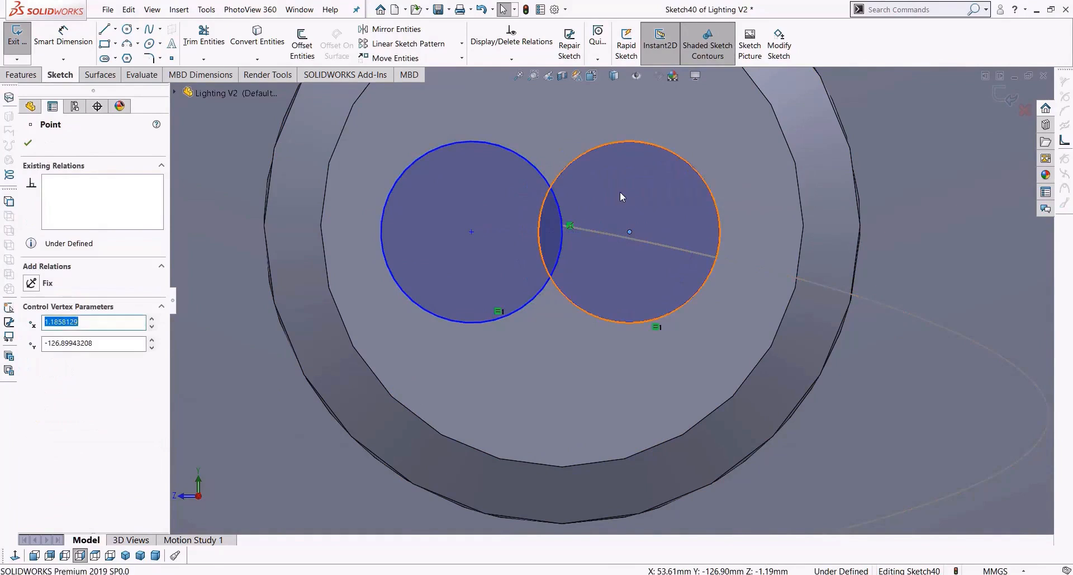
Step: Delete both circles from the connector face sketch
left_click(620, 191)
key("Delete")
left_click(504, 212)
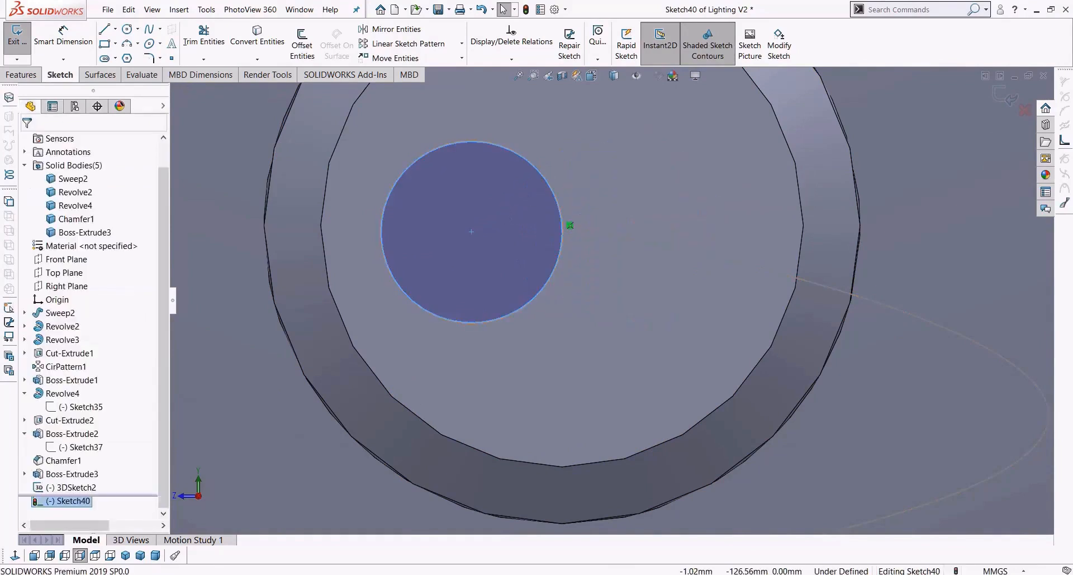
key("Delete")
Step: Draw a horizontal midpoint line about 2.9 mm long centered on the connector face and convert it to construction geometry
left_click(116, 30)
left_click(132, 69)
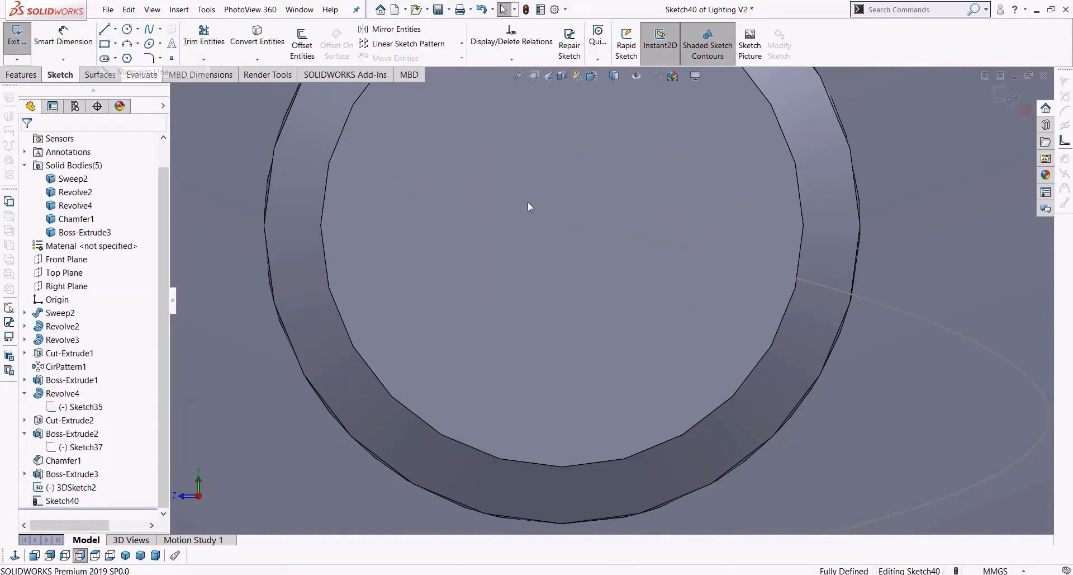
left_click(562, 226)
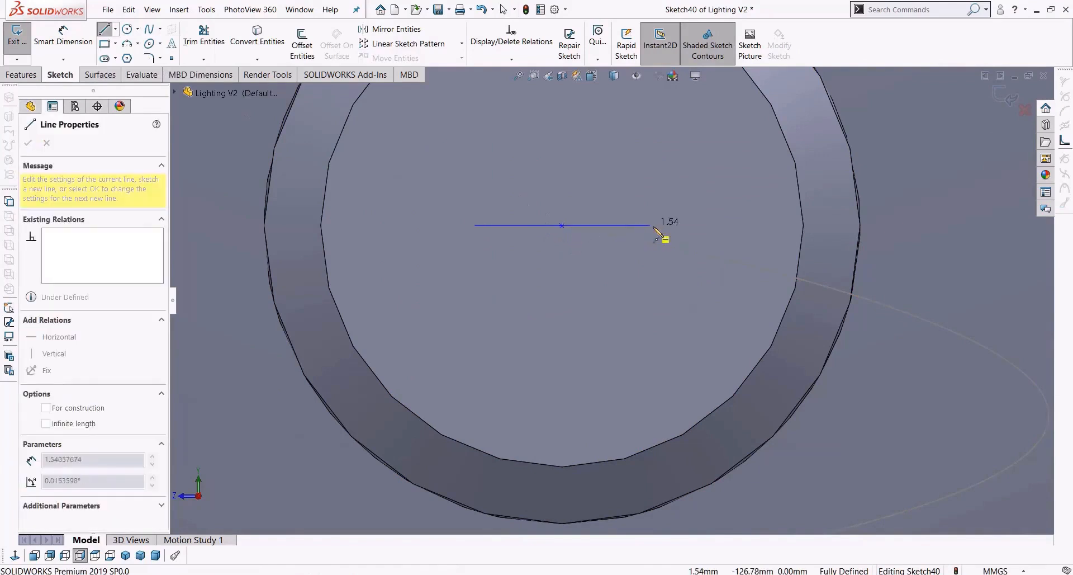
left_click(647, 225)
key("Escape")
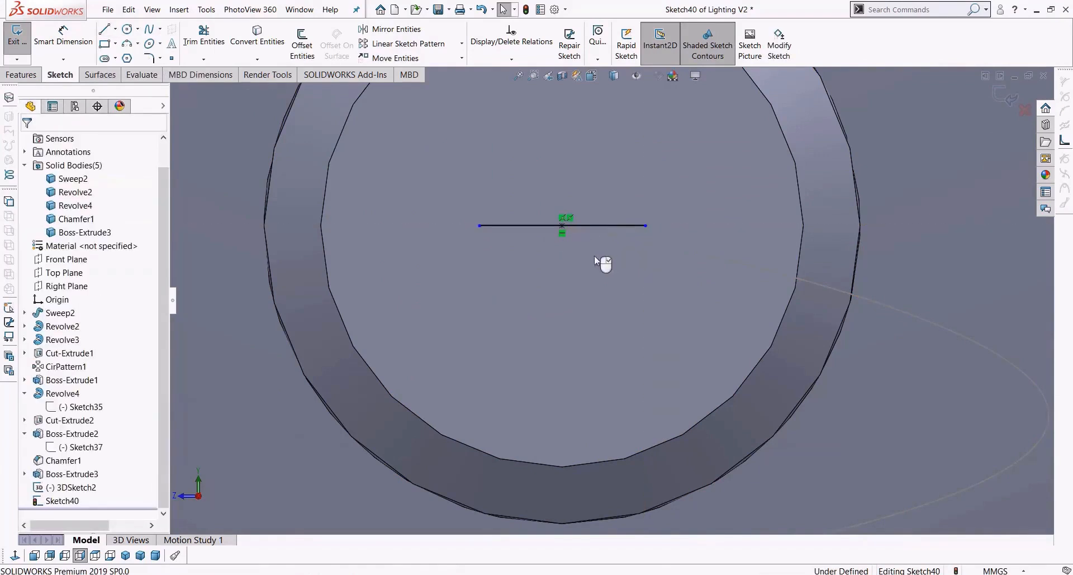
left_click(603, 226)
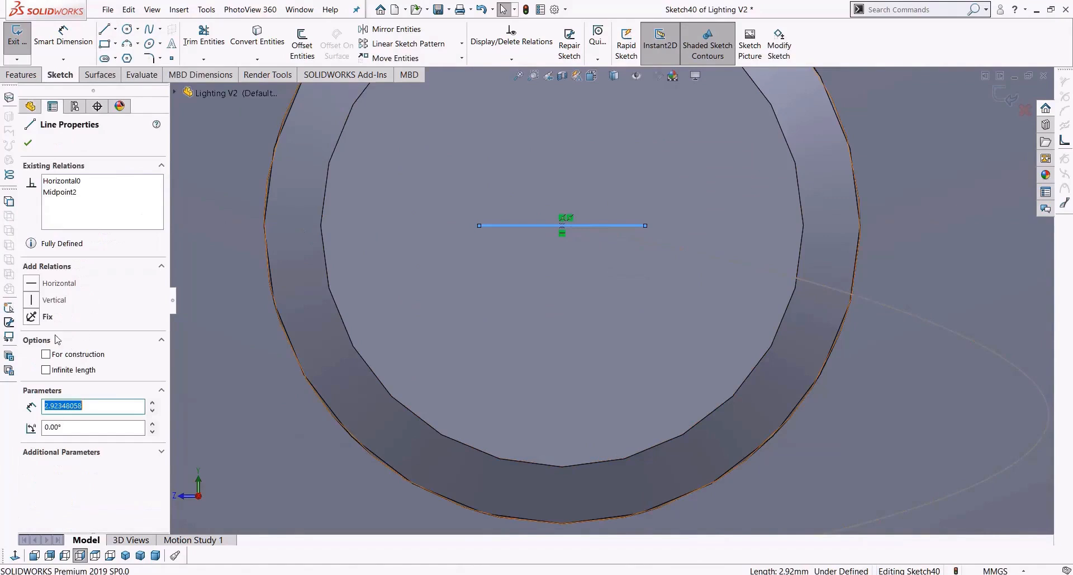
left_click(559, 267)
Step: Draw a circle of about 1.4 mm radius centered on each endpoint of the construction line
left_click(127, 30)
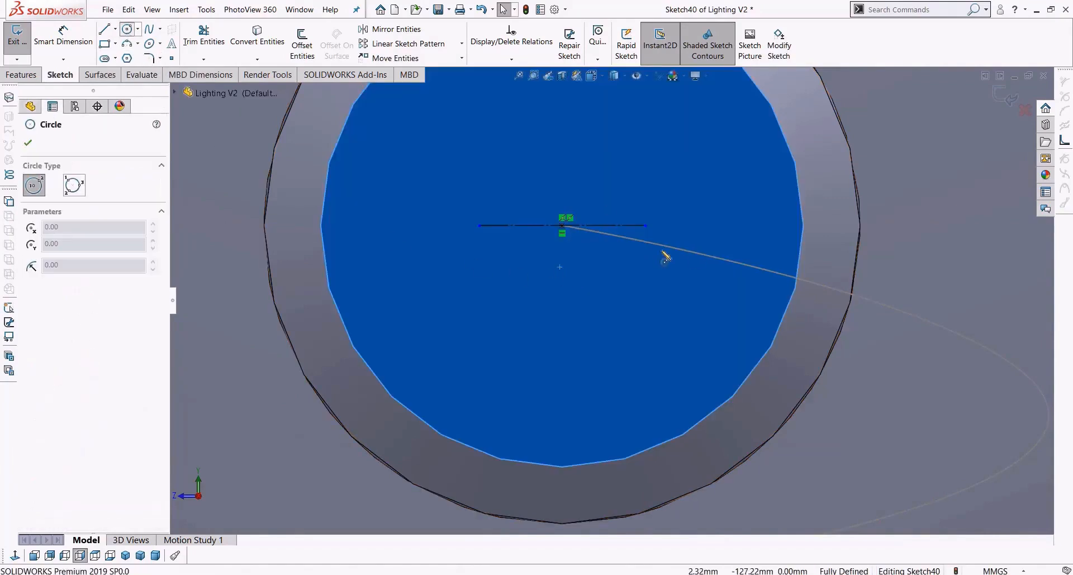
left_click(646, 226)
left_click(646, 305)
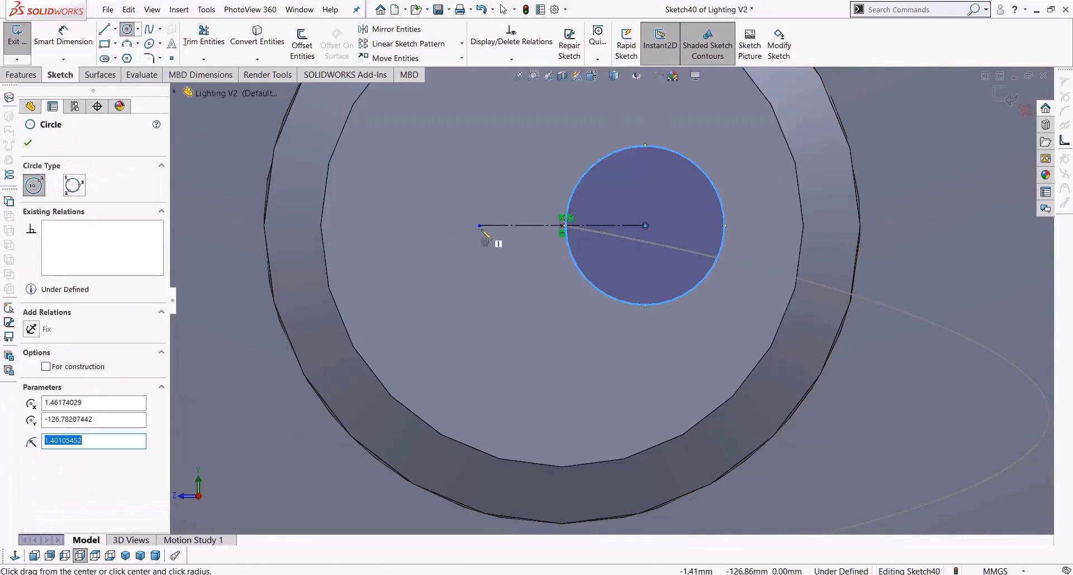
left_click(479, 226)
left_click(515, 304)
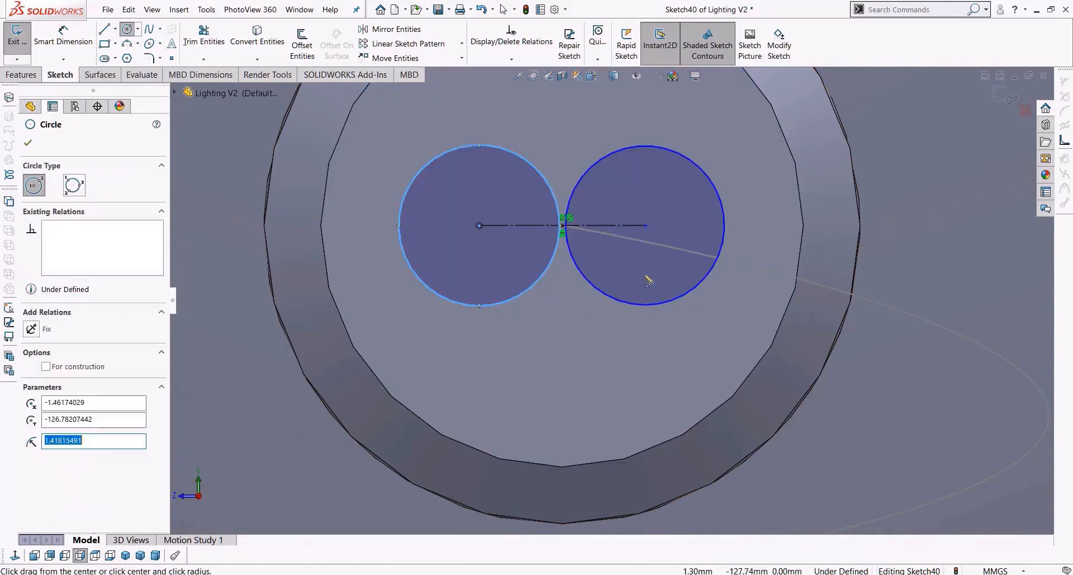
Step: Make the two circles equal and enlarge them to about 3.77 mm diameter so that they overlap
key("Escape")
left_click_drag(624, 347, 478, 278)
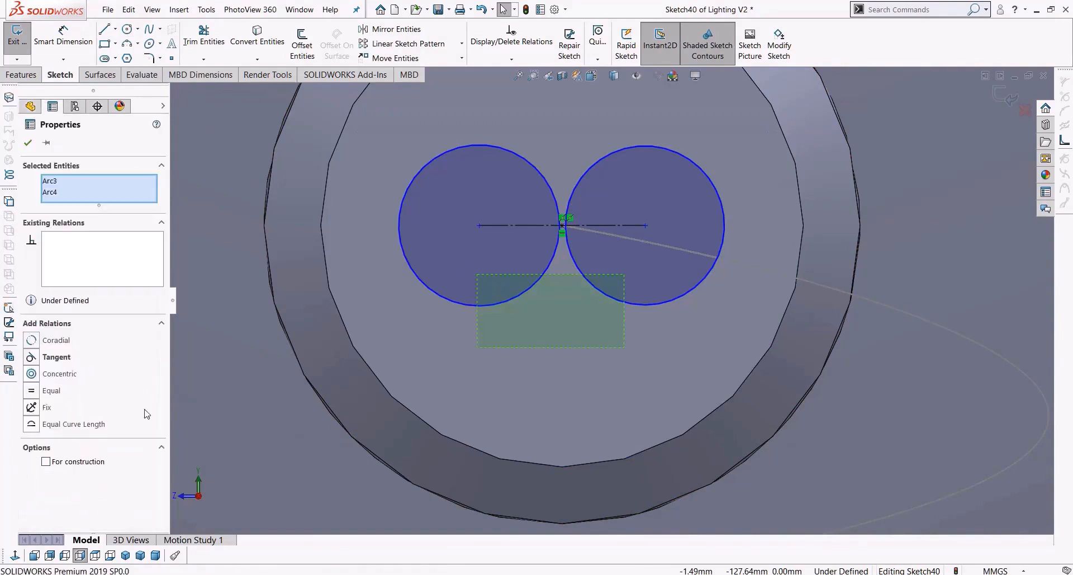
left_click(31, 390)
left_click(566, 277)
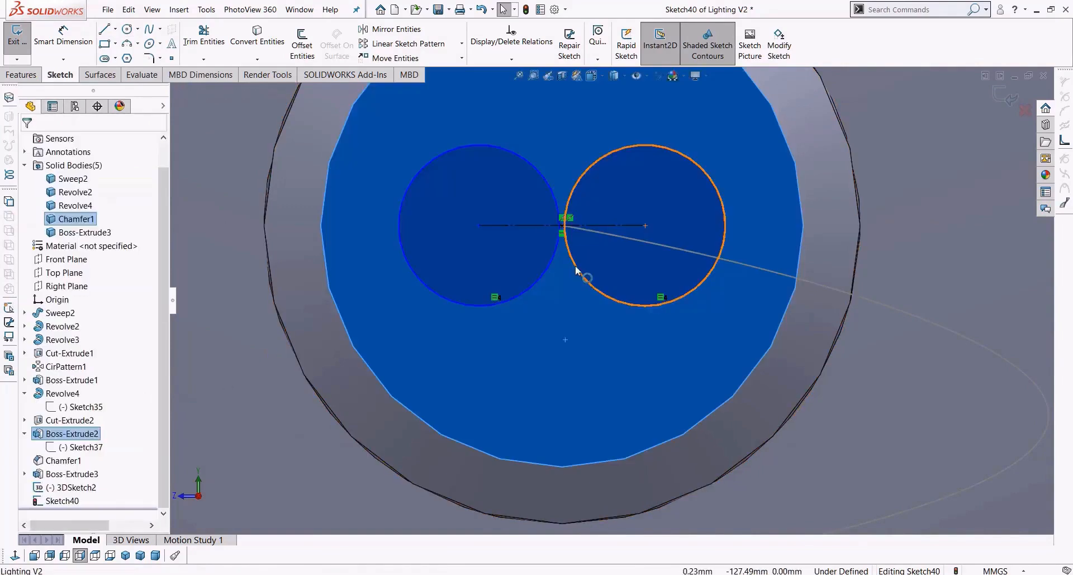
left_click_drag(562, 264, 546, 266)
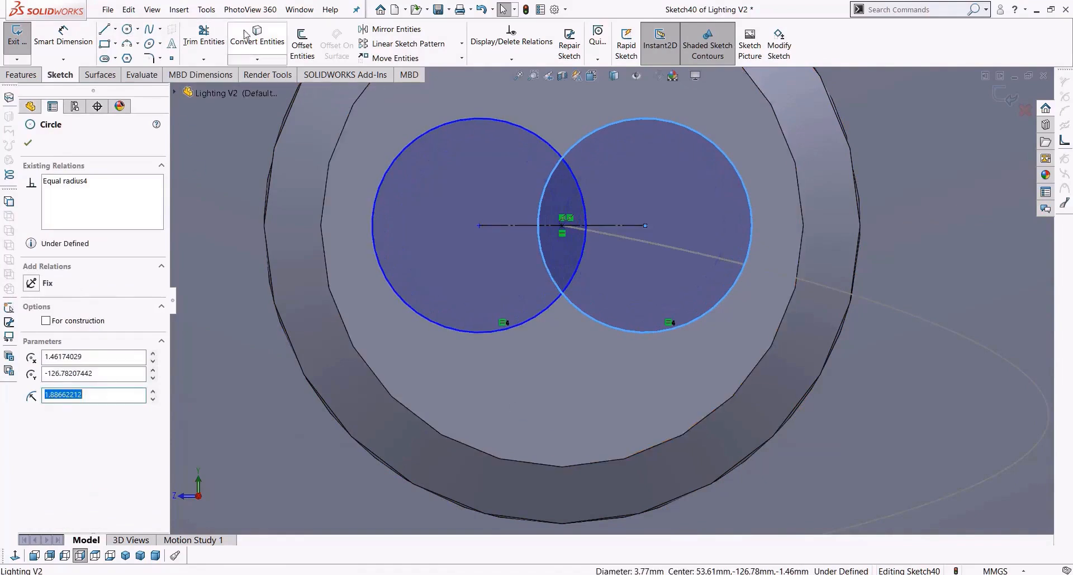
Step: Trim away the arcs inside the overlap of the two circles to leave one figure-eight outline
left_click(218, 45)
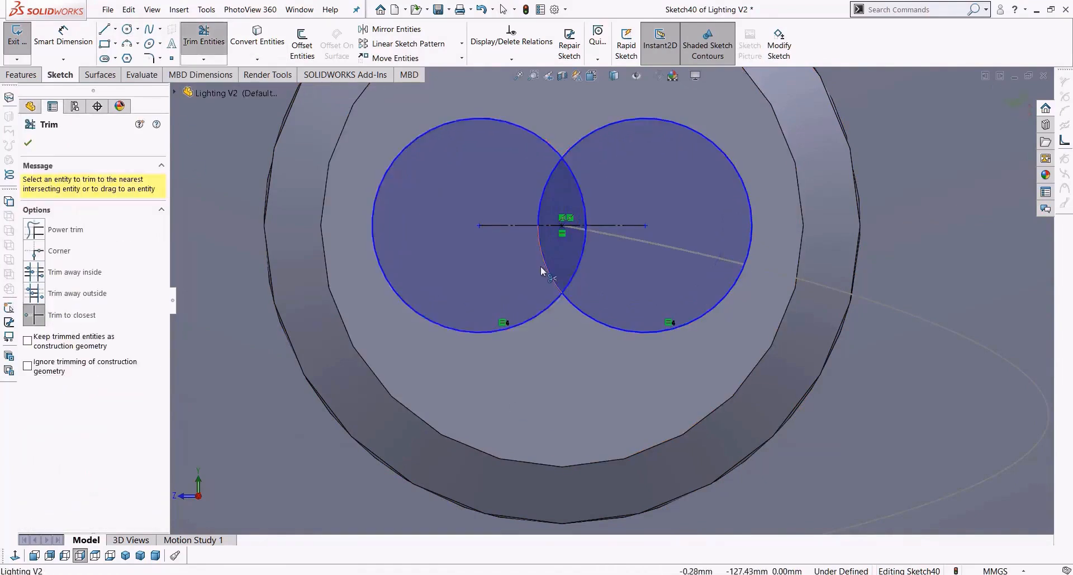
left_click(545, 266)
left_click(576, 268)
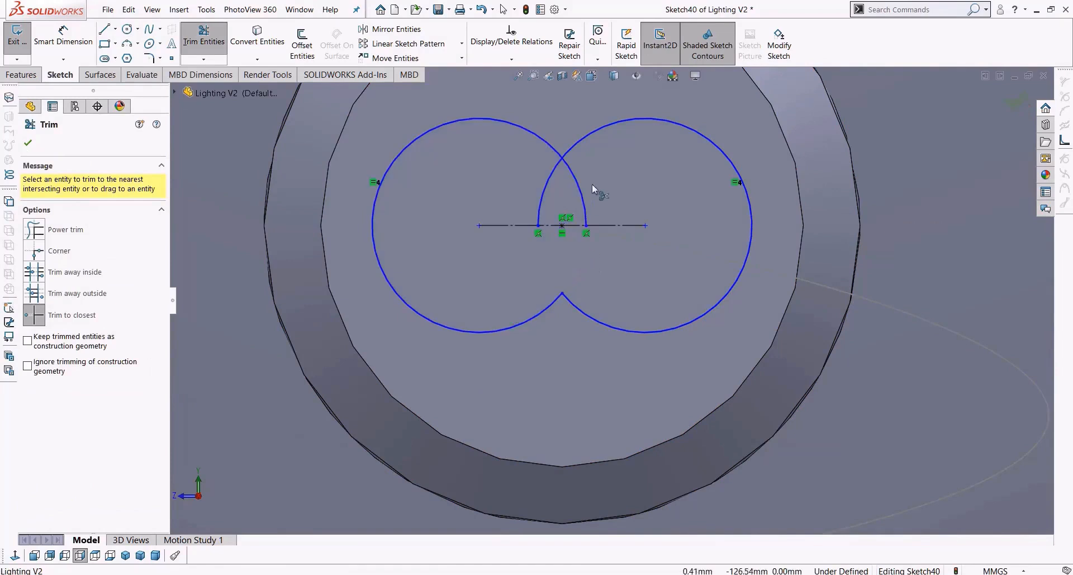
left_click(546, 180)
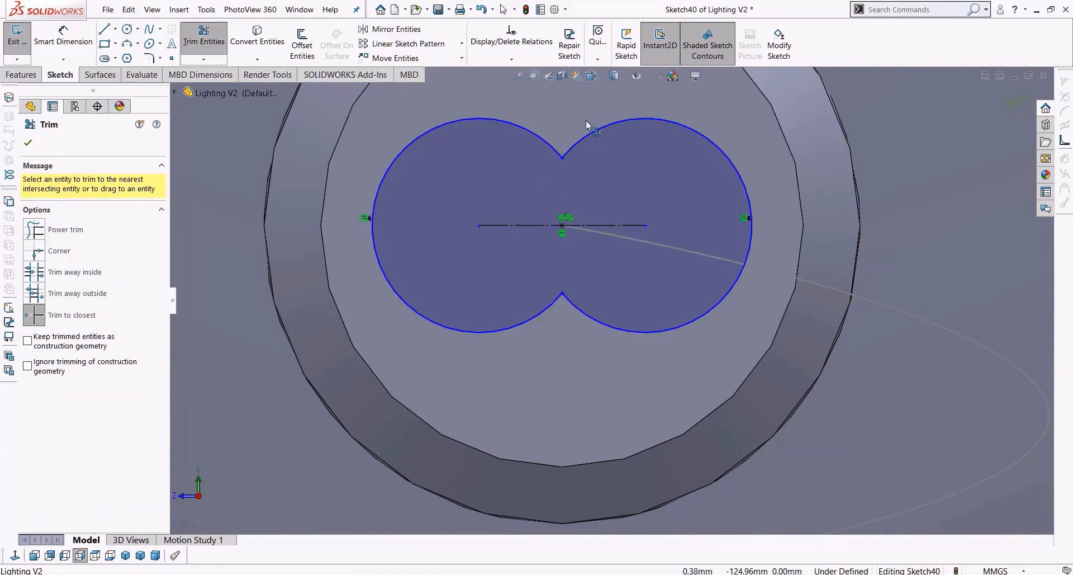
Step: Round both inner corners of the figure-eight outline with 0.5 mm sketch fillets
left_click(149, 58)
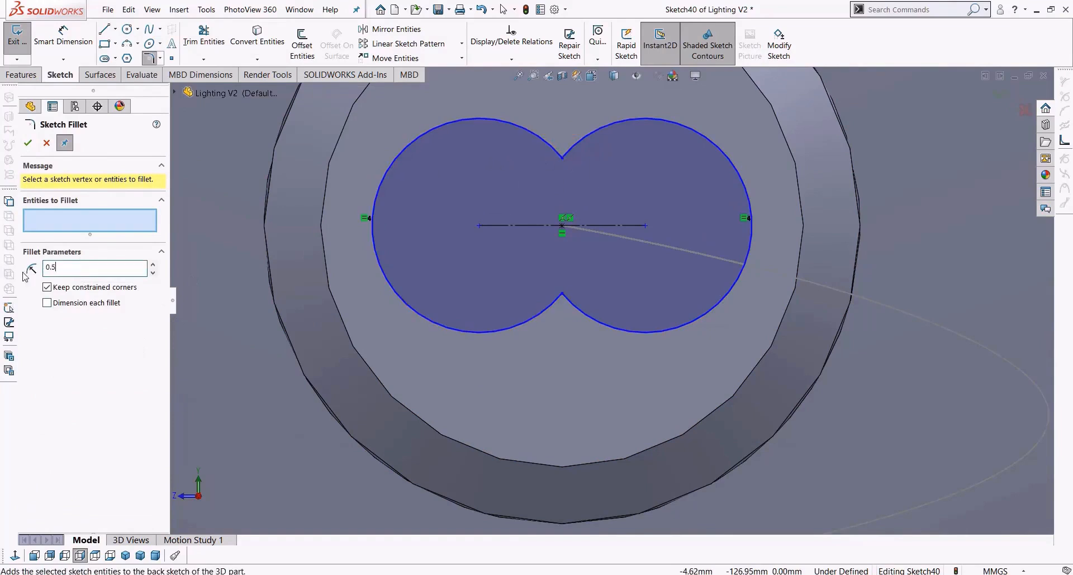
left_click(562, 157)
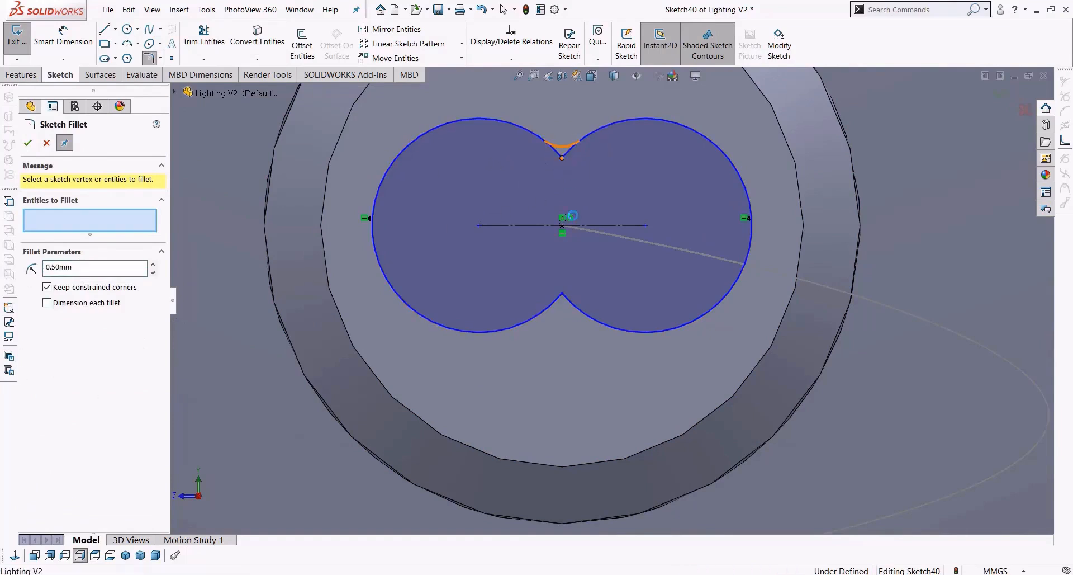
left_click(567, 306)
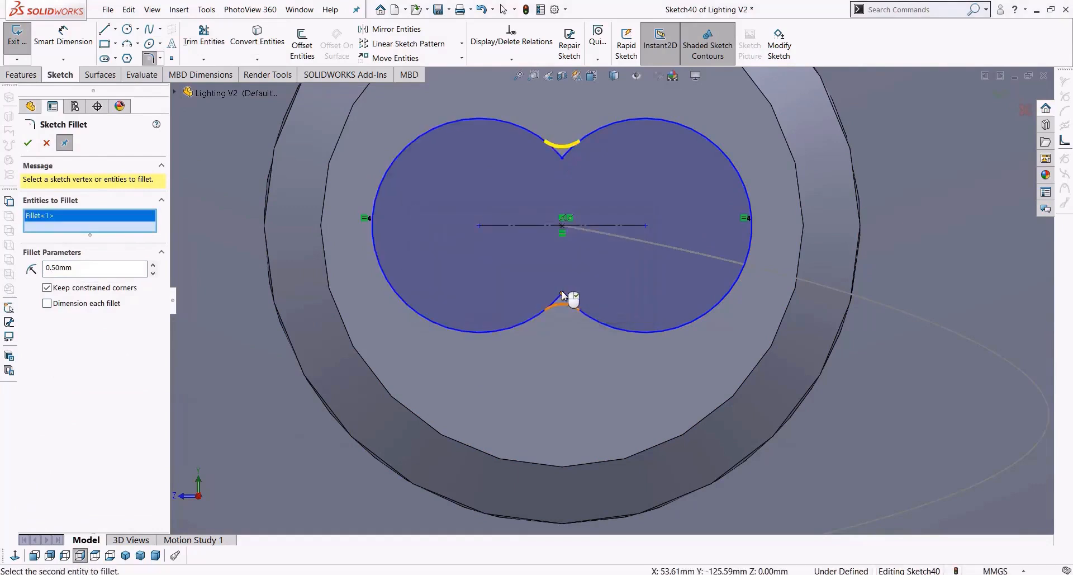
left_click(564, 307)
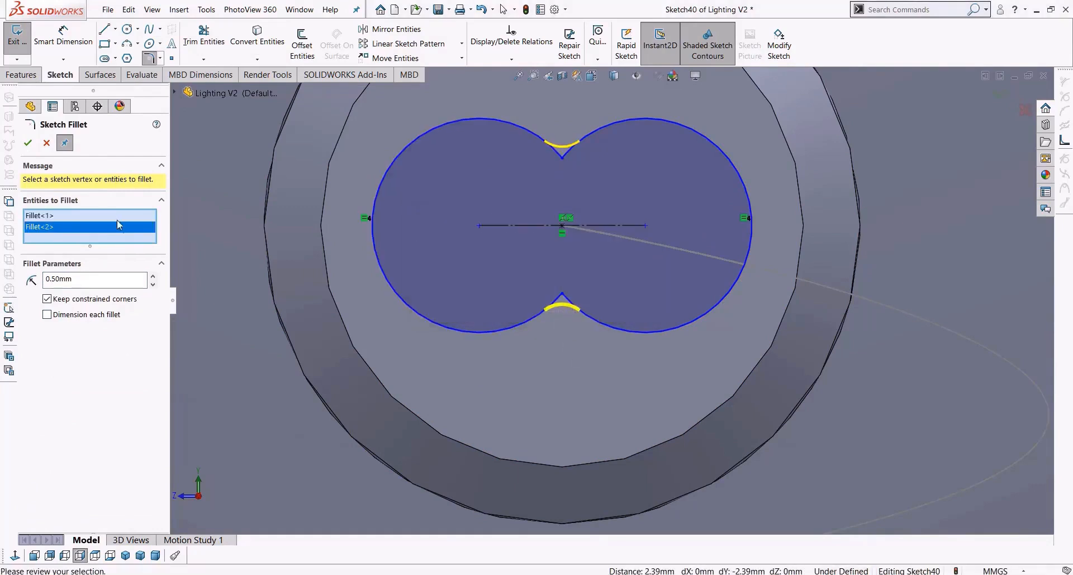
left_click(23, 146)
scroll(435, 292, "up", 8)
middle_click_drag(476, 312, 515, 384)
scroll(515, 384, "up", 3)
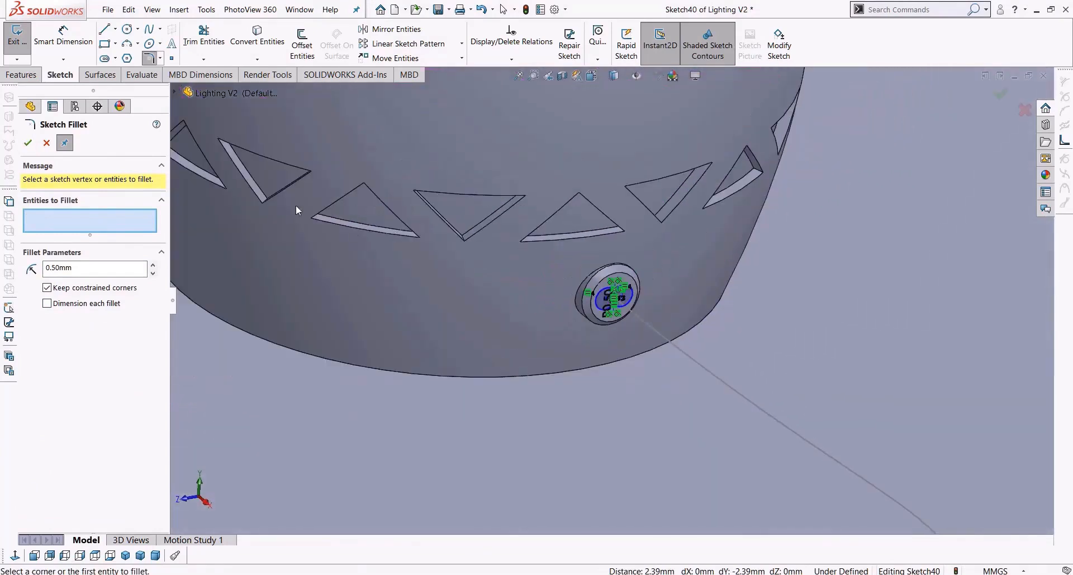
left_click(27, 143)
Step: Create a swept boss using the figure-eight sketch as profile and the 3D spline sketch as path
left_click(22, 74)
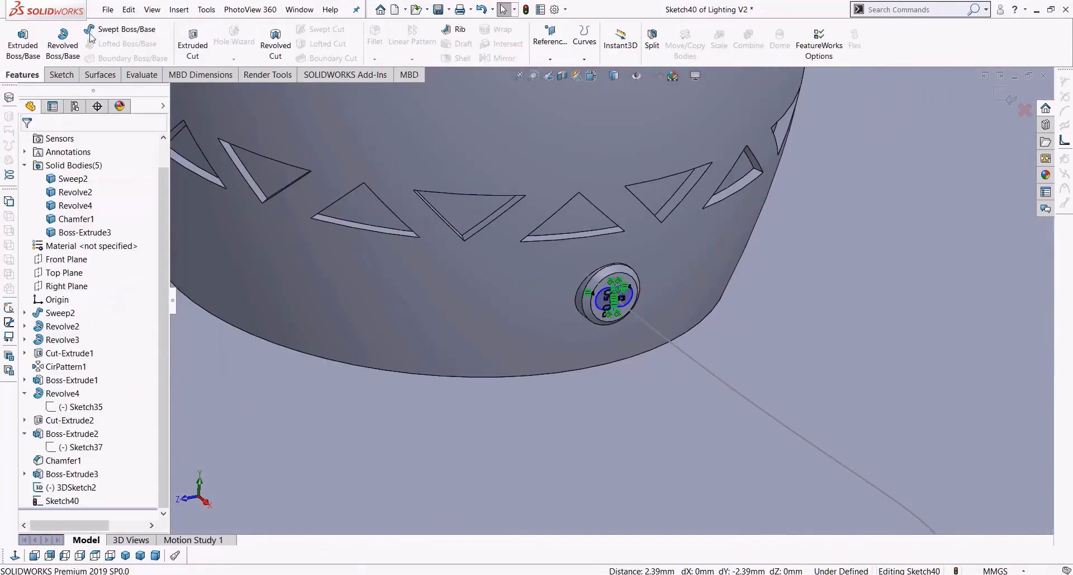
left_click(94, 30)
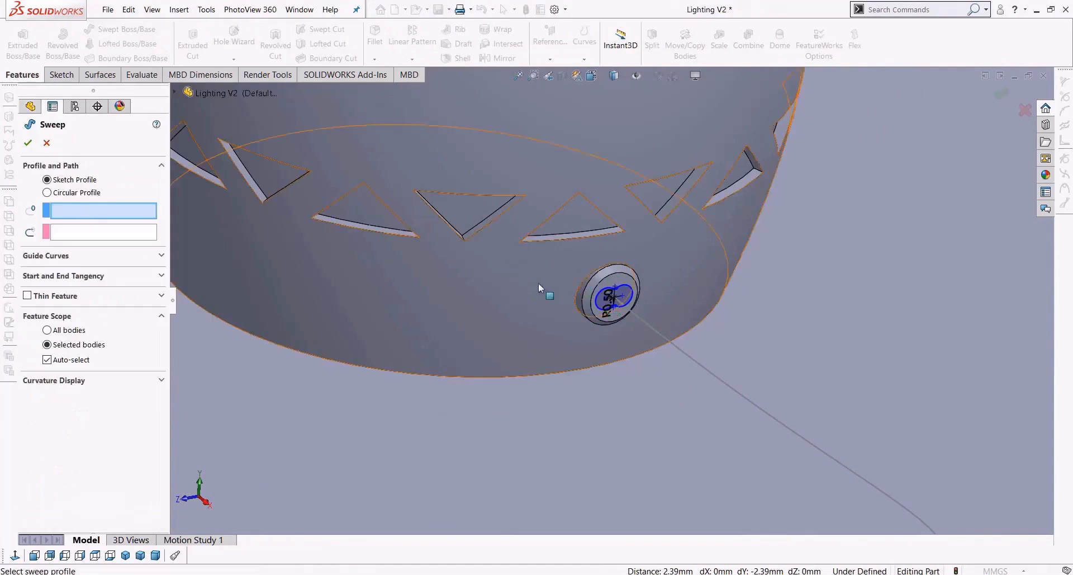
left_click(601, 313)
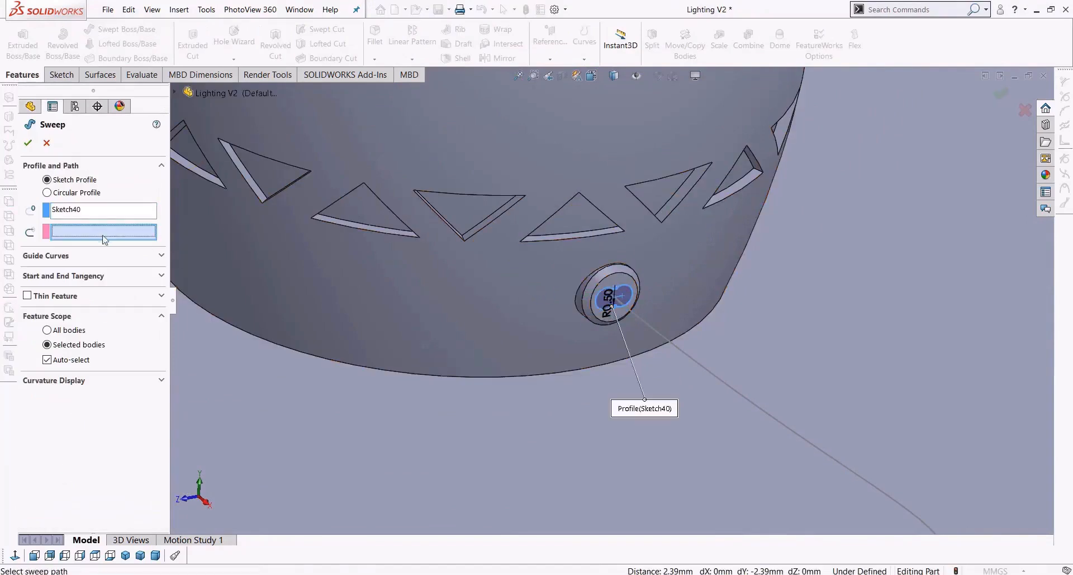
left_click(687, 358)
scroll(635, 365, "up", 5)
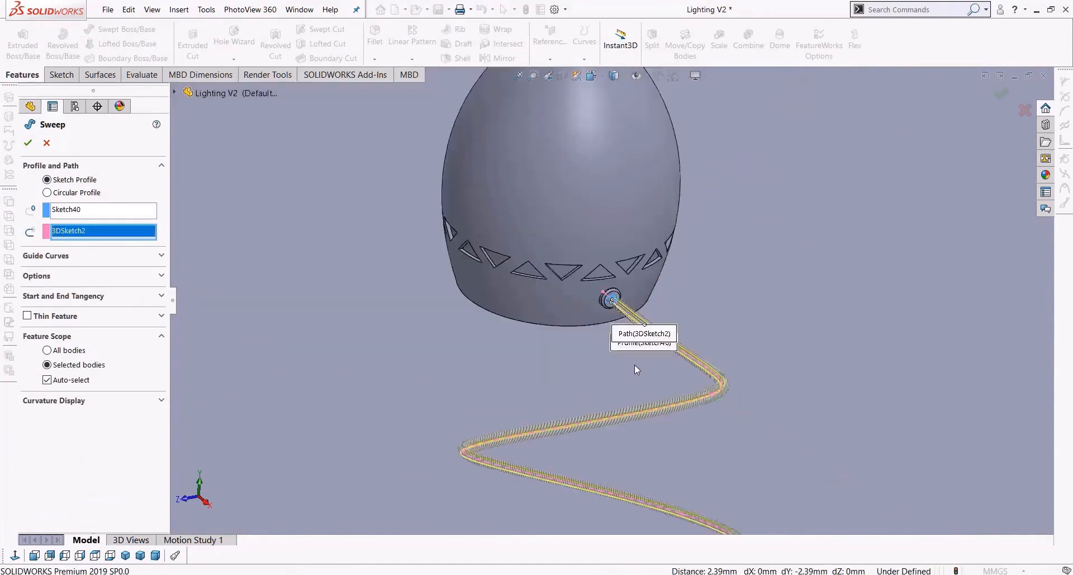
left_click(28, 144)
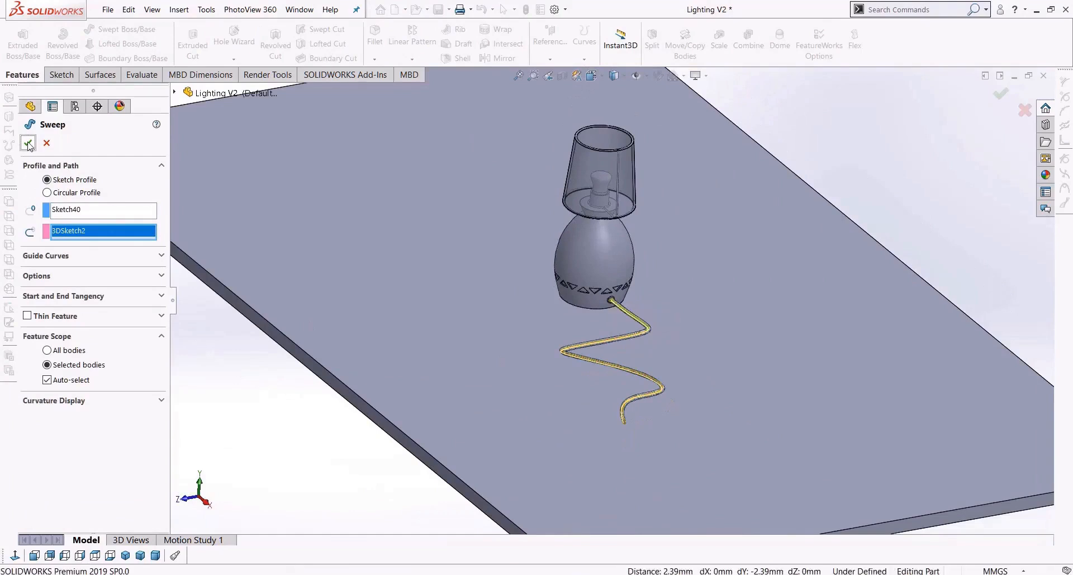
Step: Edit the cord's sweep feature and turn off Merge result so that it forms a separate body
right_click(48, 501)
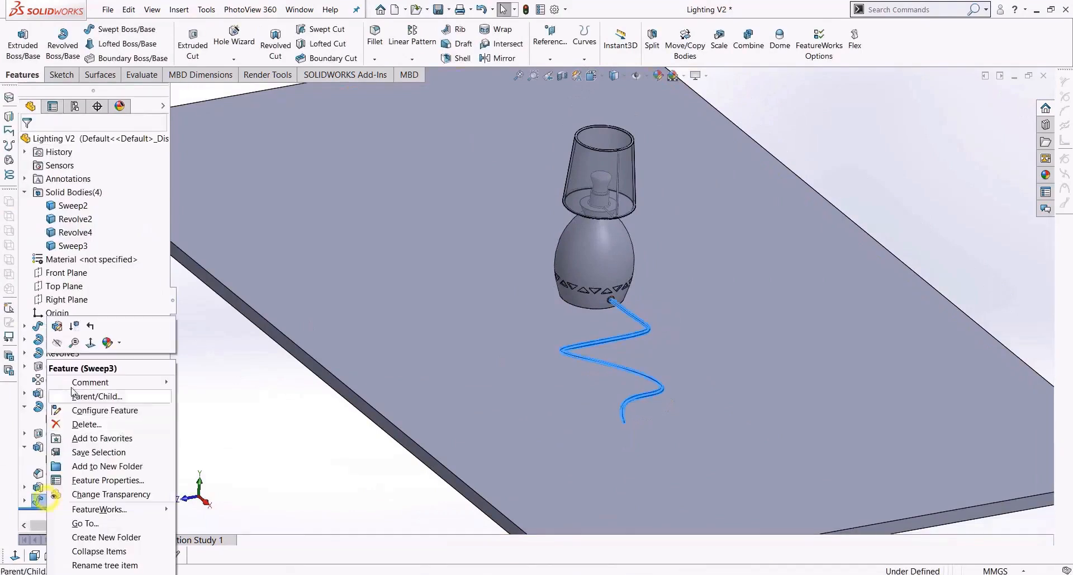
left_click(58, 334)
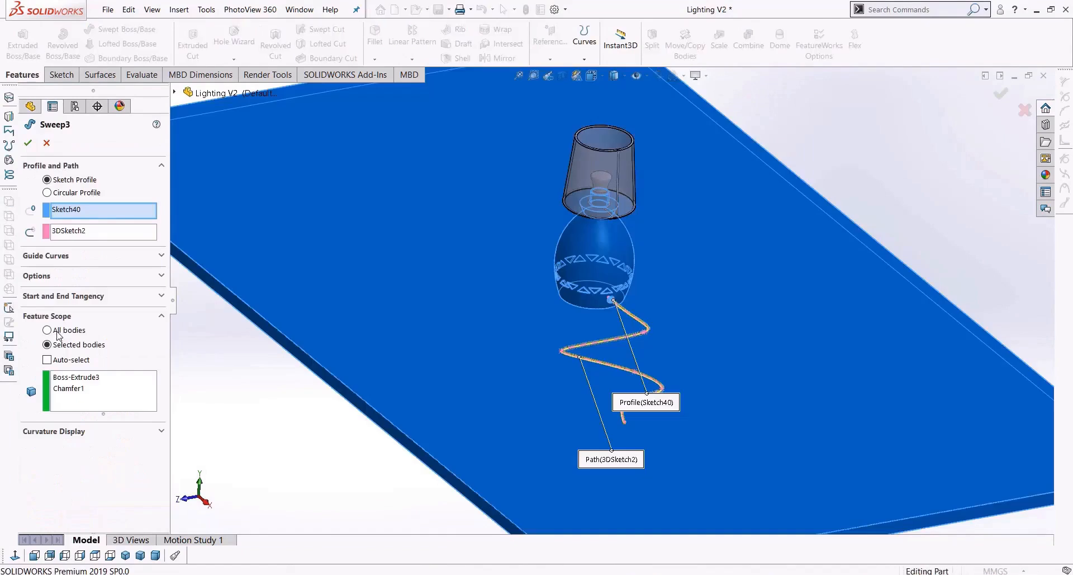
left_click(71, 280)
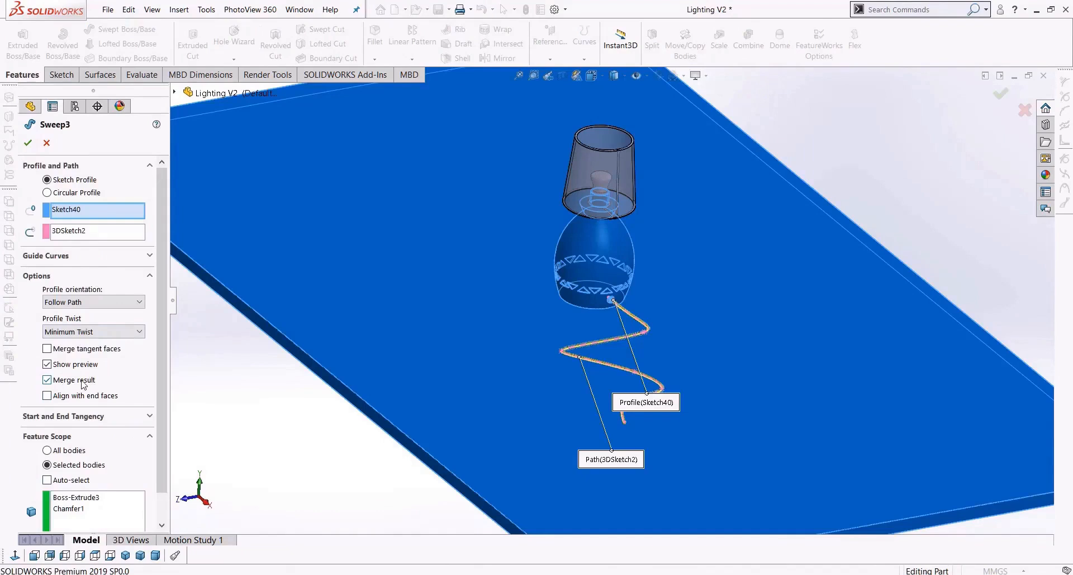
left_click(47, 380)
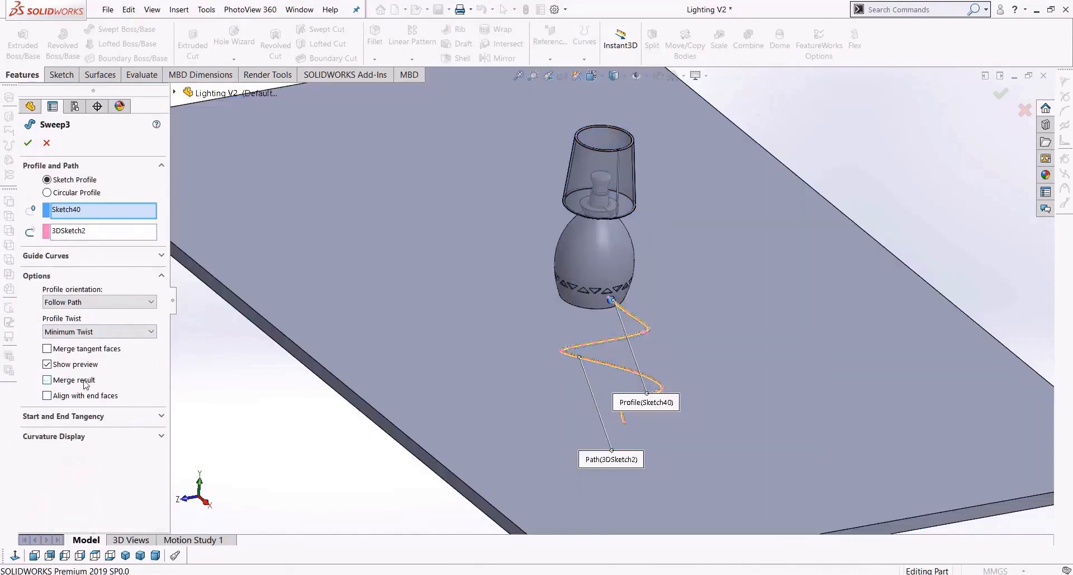
left_click(28, 143)
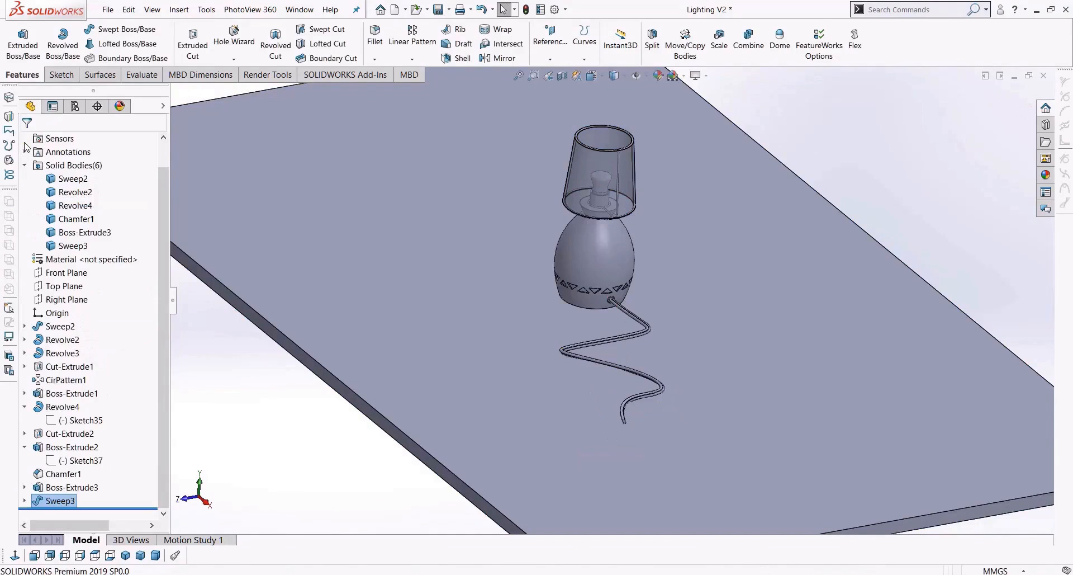
Step: Examine the swept cord along its length, including its free end and its position above the table surface
scroll(606, 397, "down", 4)
middle_click_drag(651, 364, 701, 395)
scroll(763, 432, "down", 6)
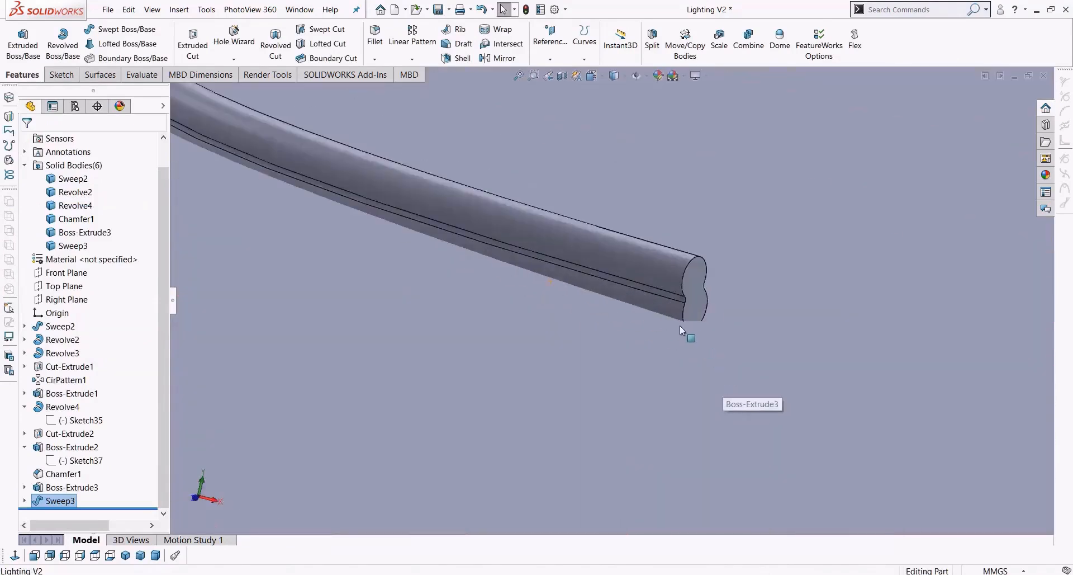
middle_click_drag(663, 307, 592, 323)
scroll(713, 339, "up", 4)
scroll(746, 251, "up", 4)
scroll(700, 223, "up", 3)
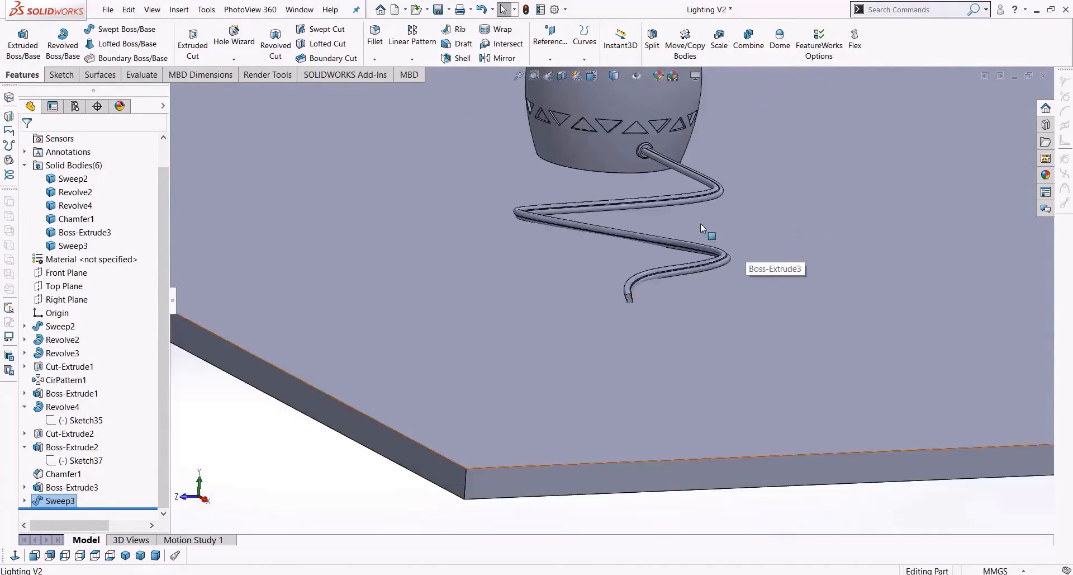
middle_click_drag(651, 214, 716, 278)
scroll(568, 274, "down", 3)
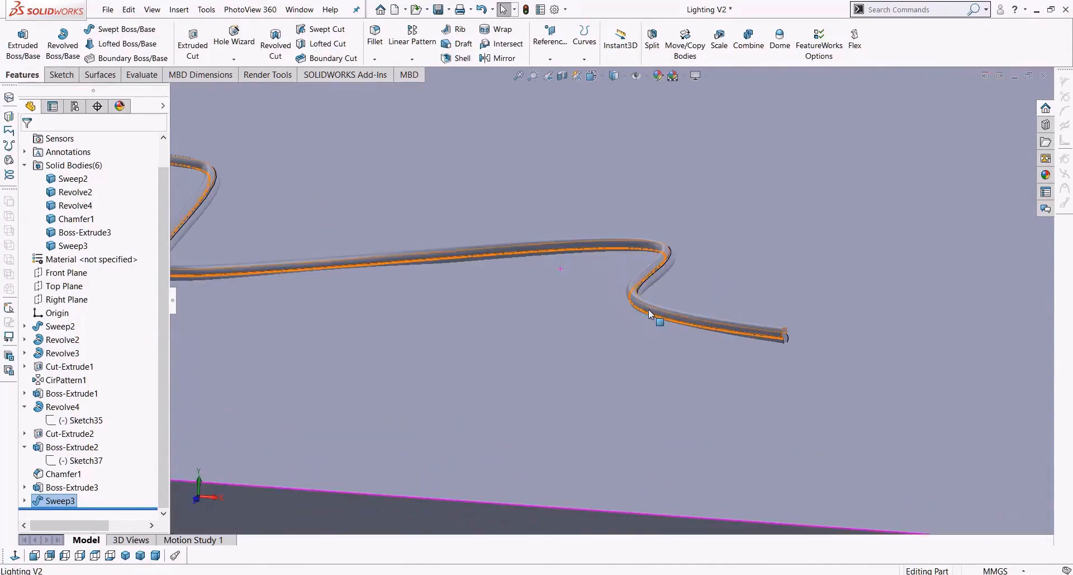
scroll(249, 220, "up", 5)
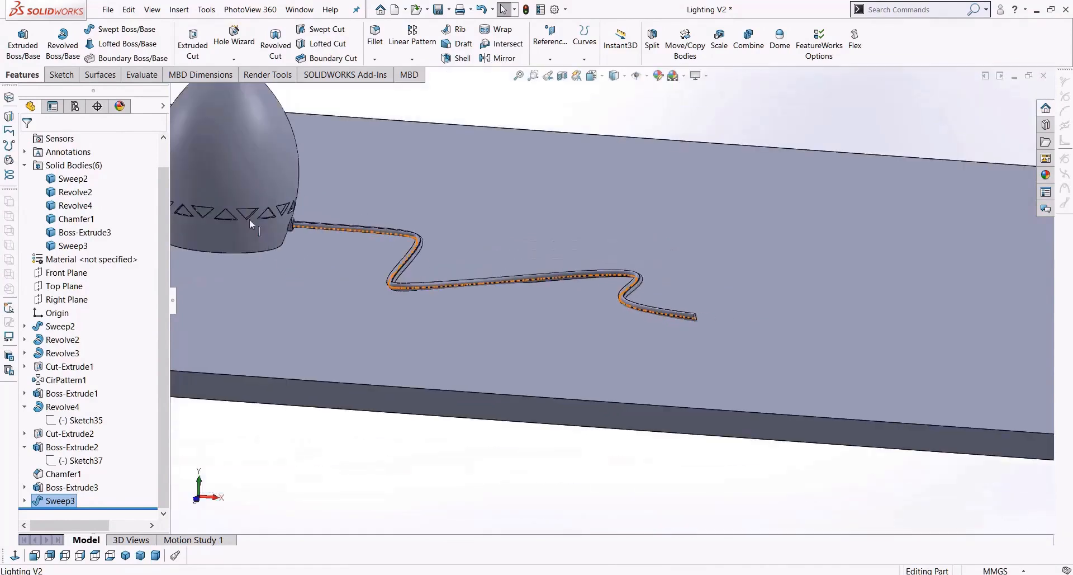
scroll(318, 244, "down", 6)
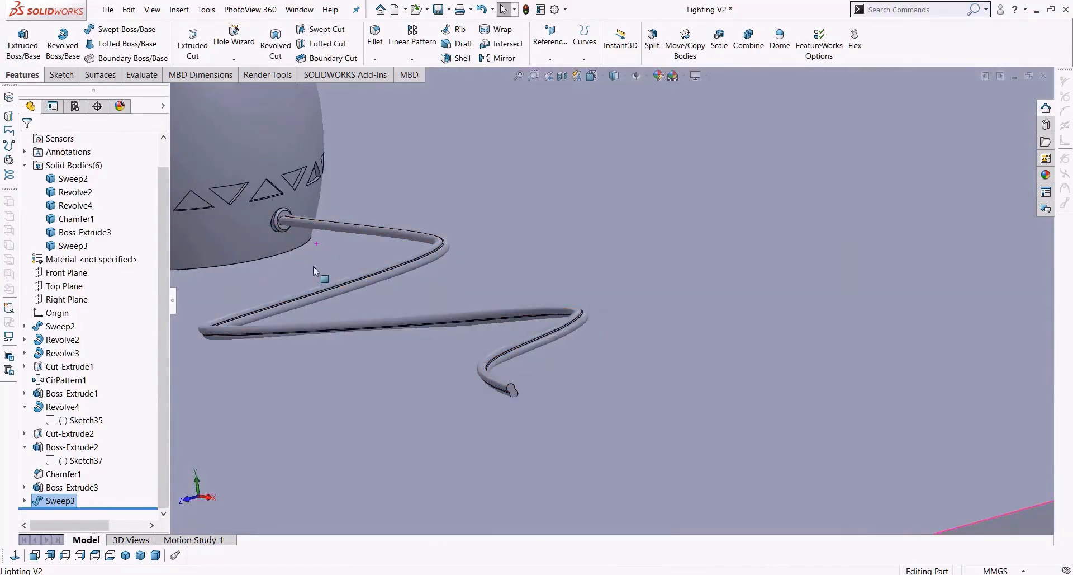
scroll(314, 266, "down", 4)
Step: Open the cord's 3D path sketch and raise the spline point in its last bend about 1.1 mm along Y
left_click(25, 501)
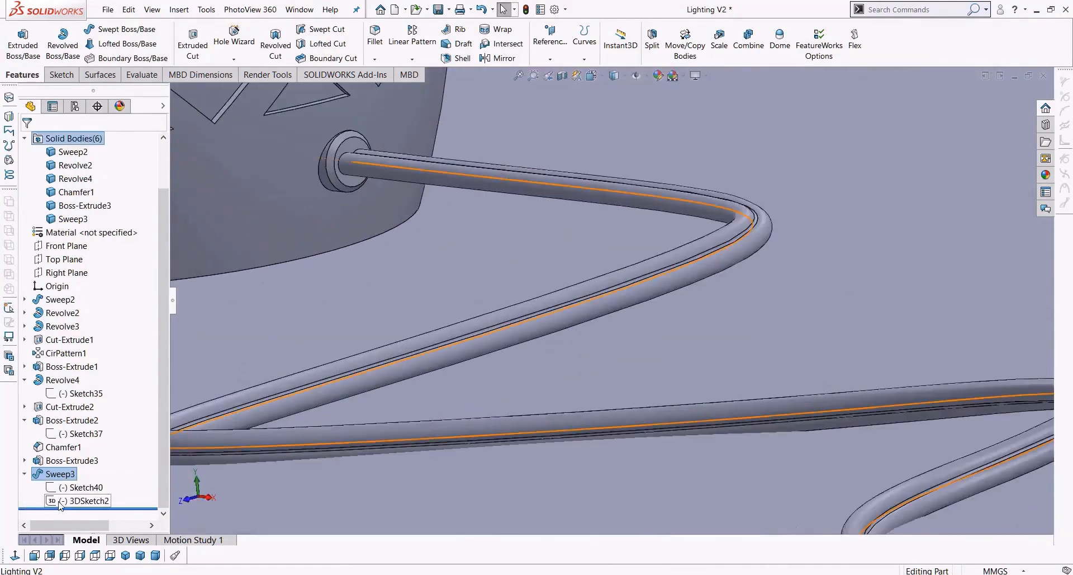
right_click(60, 501)
left_click(73, 384)
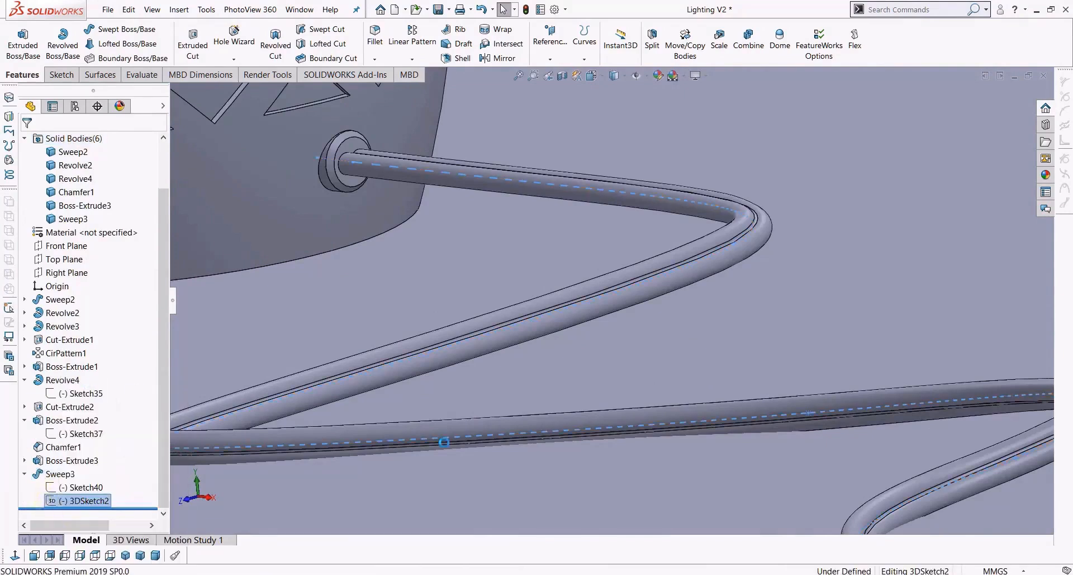
scroll(488, 435, "up", 6)
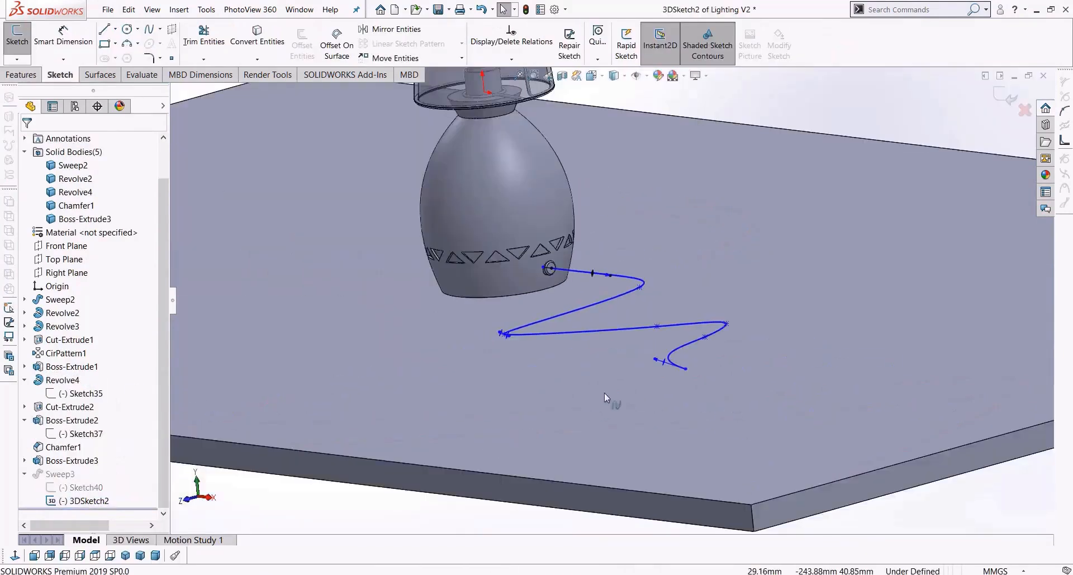
middle_click_drag(628, 379, 661, 374)
scroll(604, 371, "down", 3)
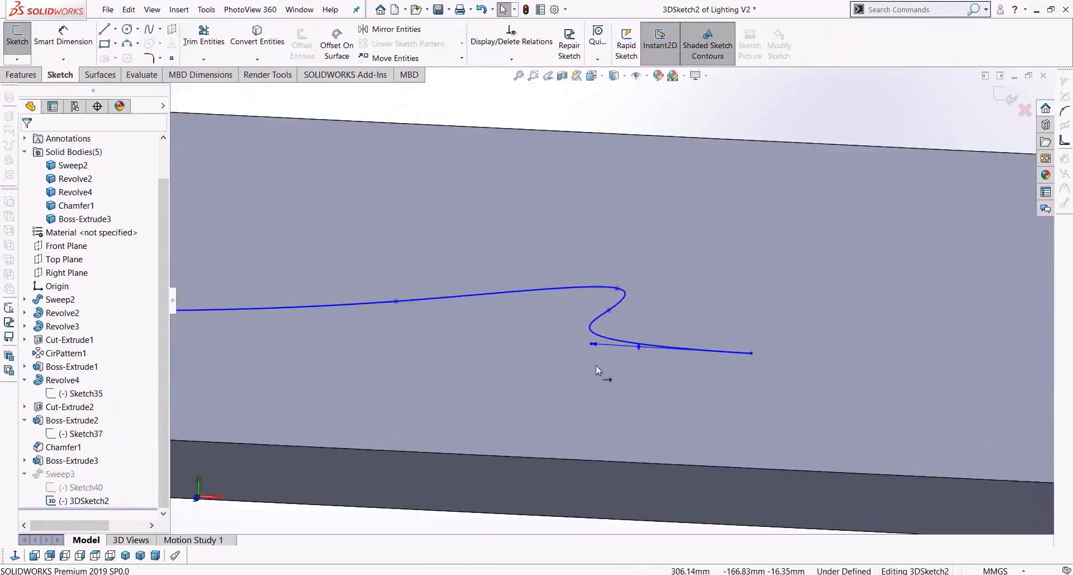
left_click(609, 311)
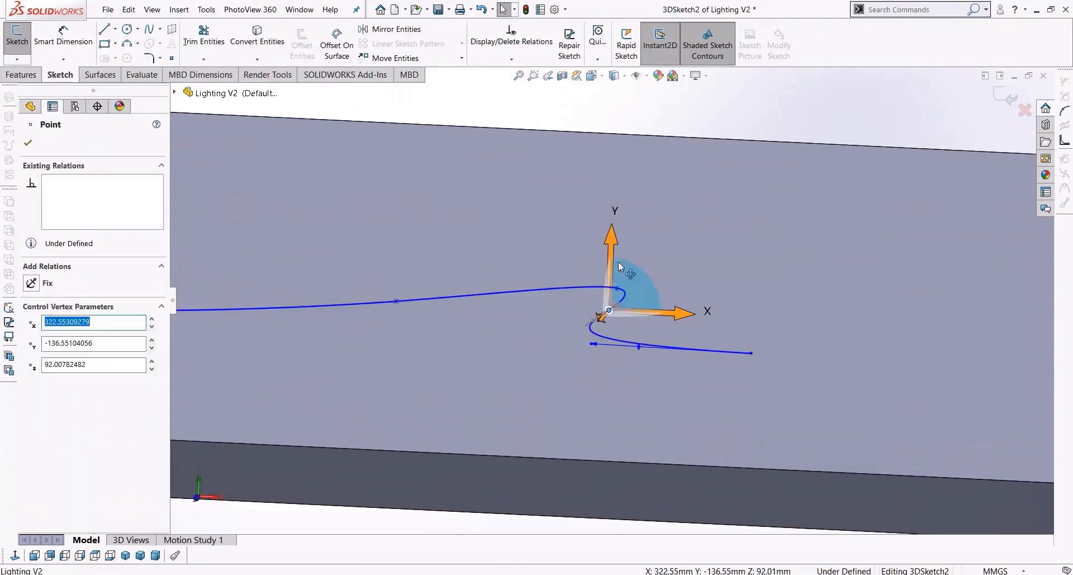
left_click_drag(611, 249, 611, 245)
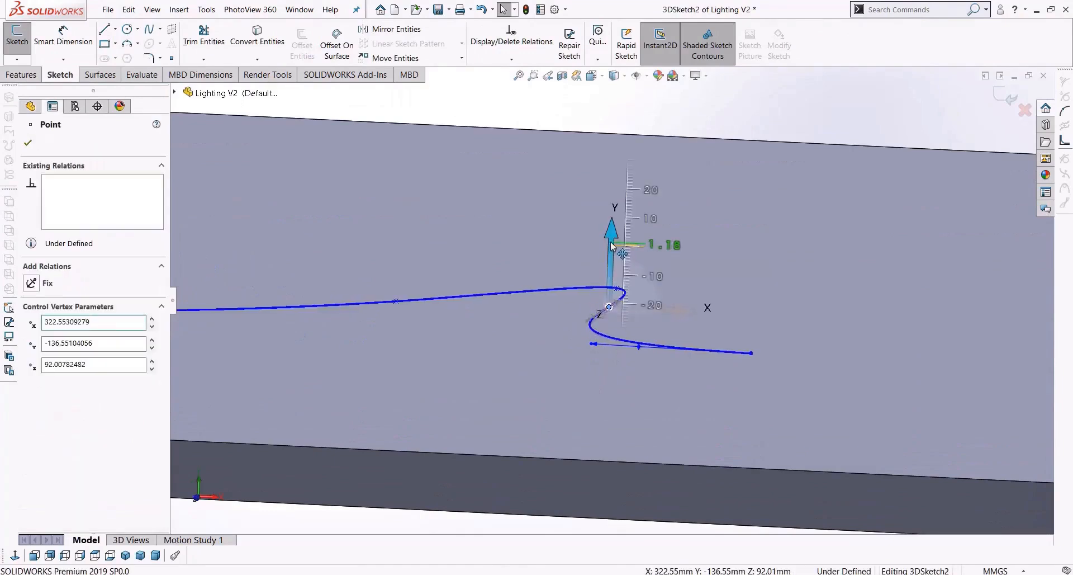
Step: Raise the path's free end point slightly along Y and exit the 3D sketch to rebuild the cord
left_click(753, 353)
left_click_drag(753, 321, 753, 313)
left_click(1003, 97)
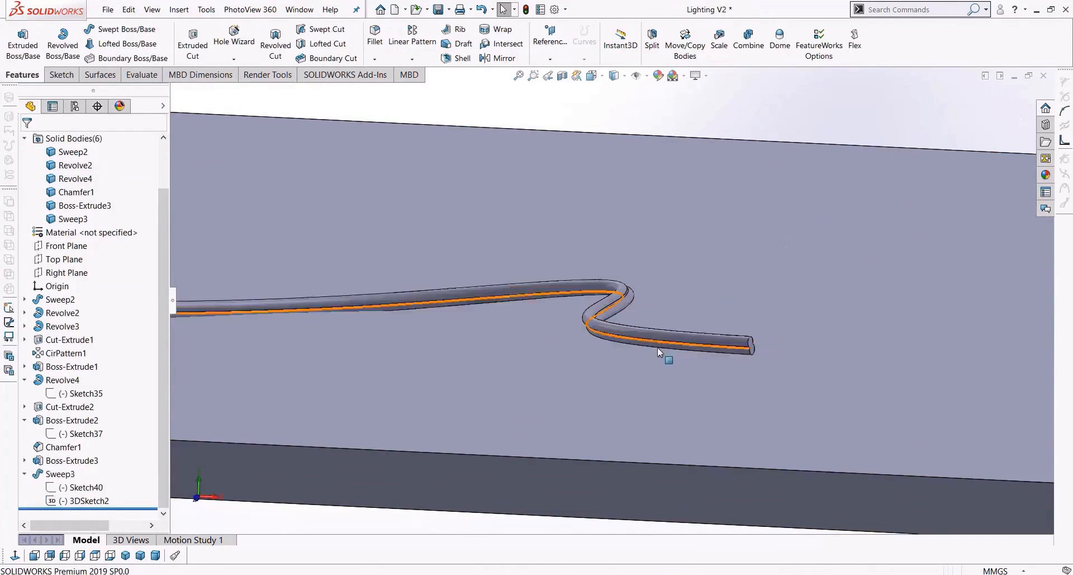
Step: Start a sketch on the flat end face at the cord's free end
middle_click_drag(669, 357, 633, 352)
scroll(650, 351, "down", 6)
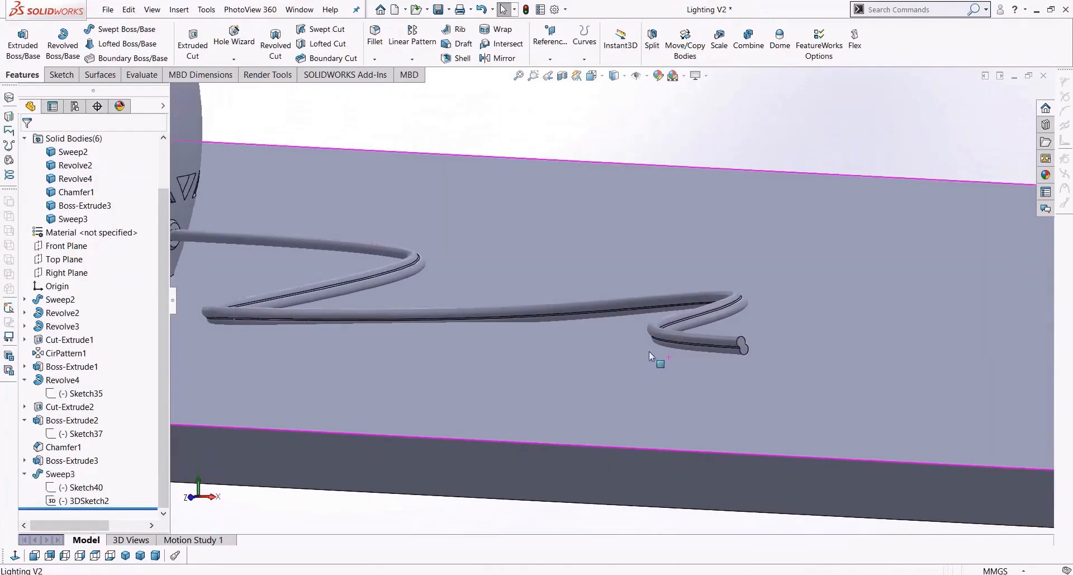
left_click(828, 302)
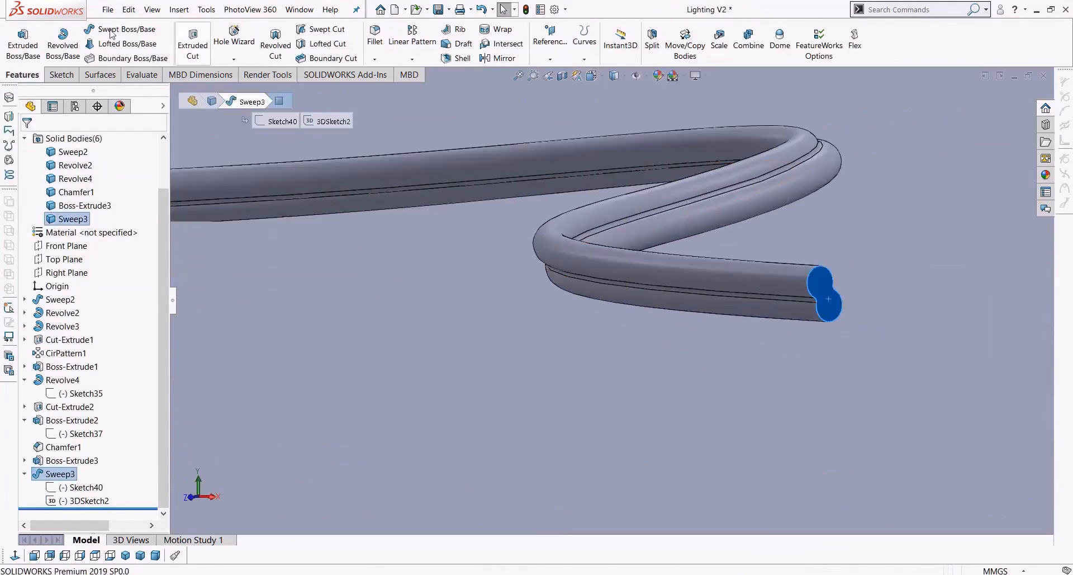
left_click(61, 75)
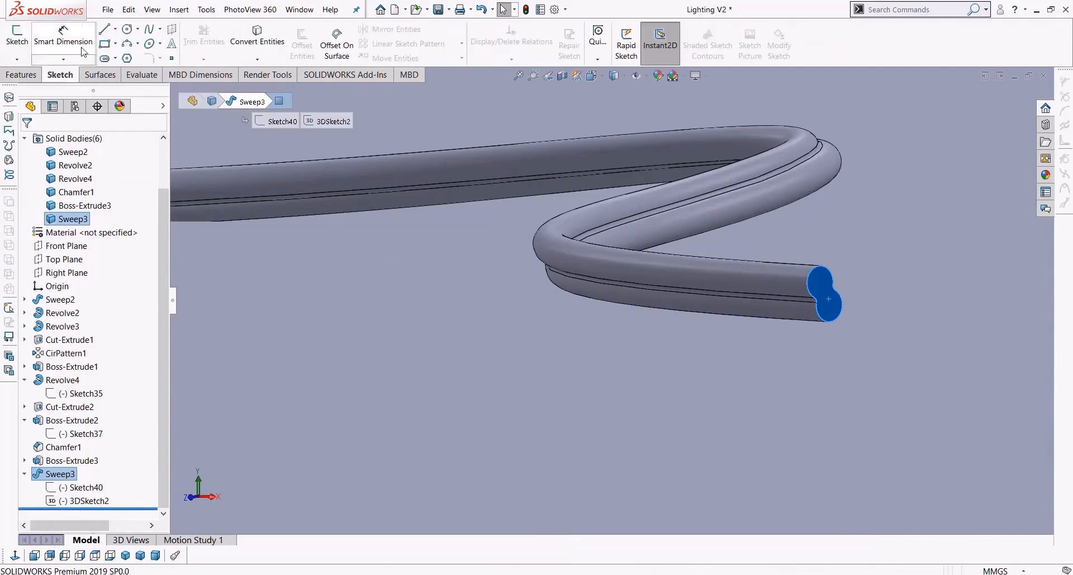
left_click(114, 43)
left_click(118, 59)
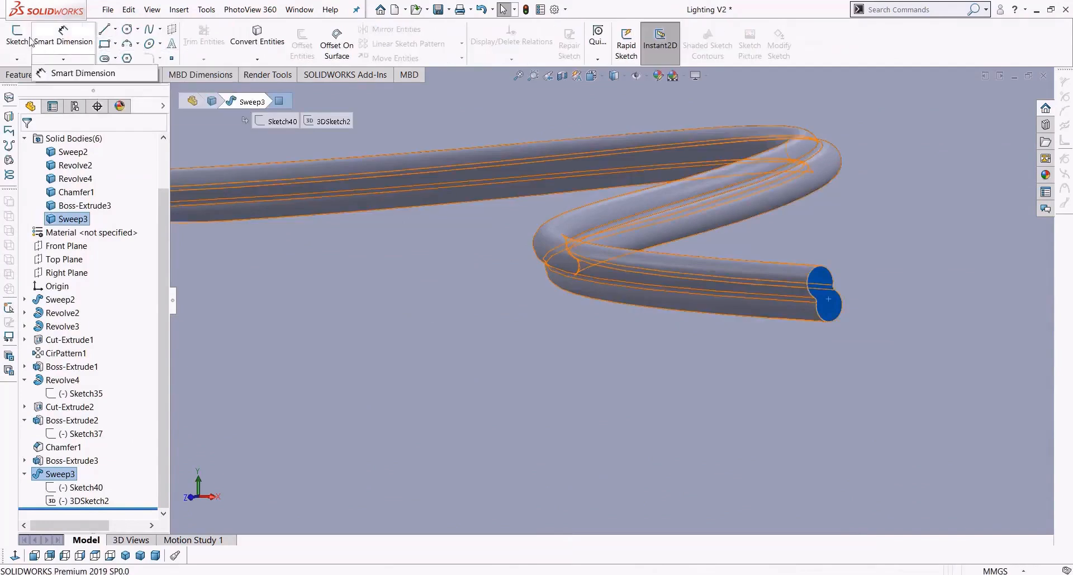
left_click(114, 43)
left_click(119, 72)
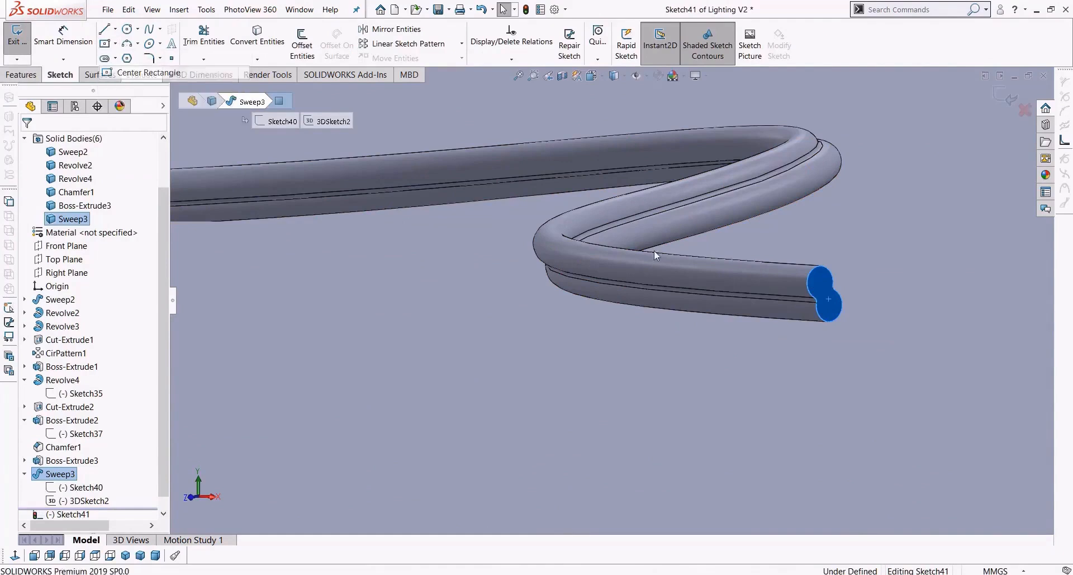
scroll(881, 287, "down", 3)
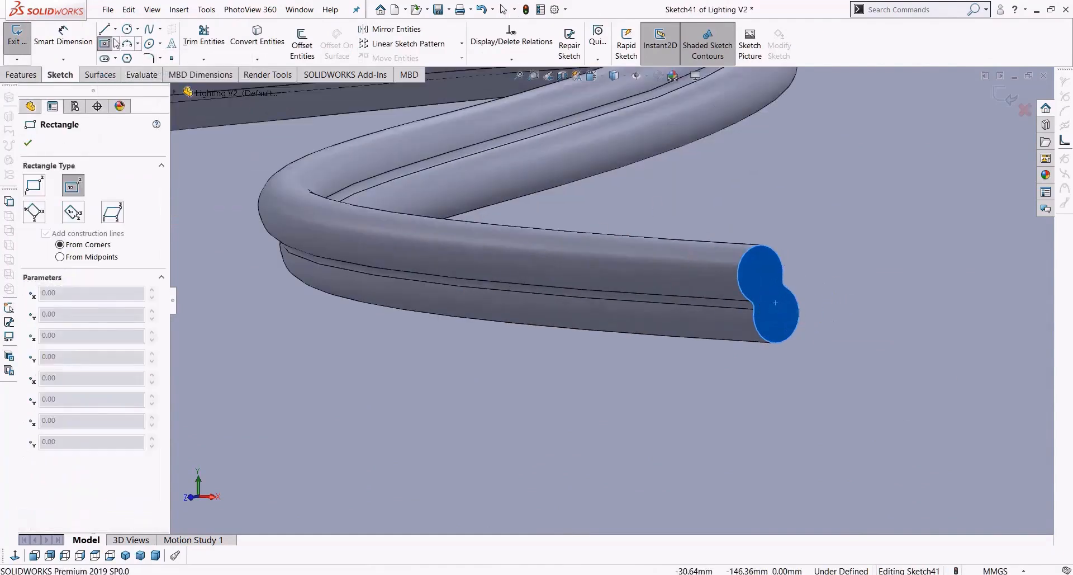
key("Escape")
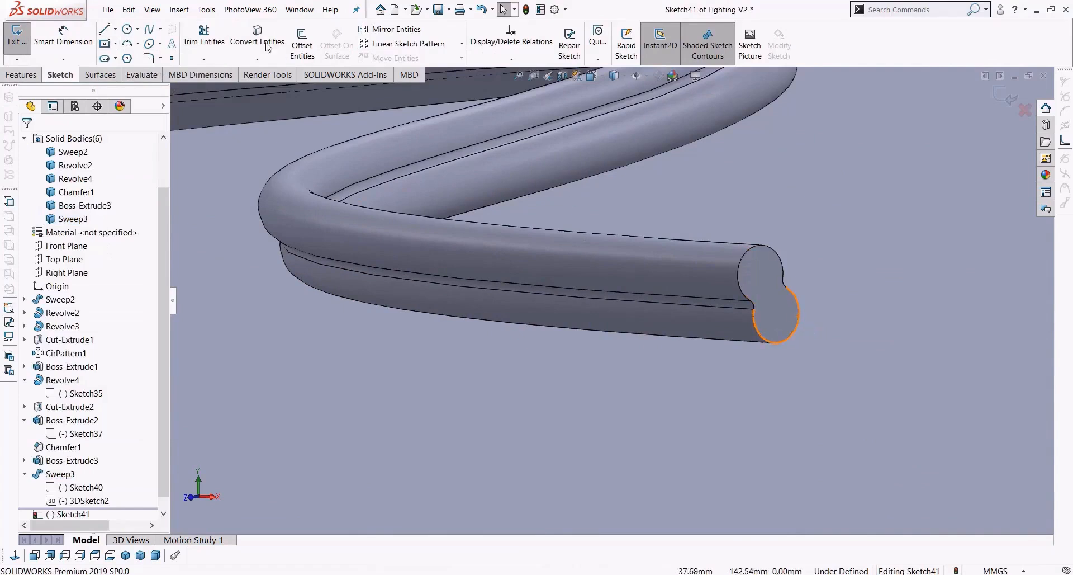
Step: Draw a construction line between the centres of the two round lobes on the cord's end face
left_click(116, 31)
left_click(140, 57)
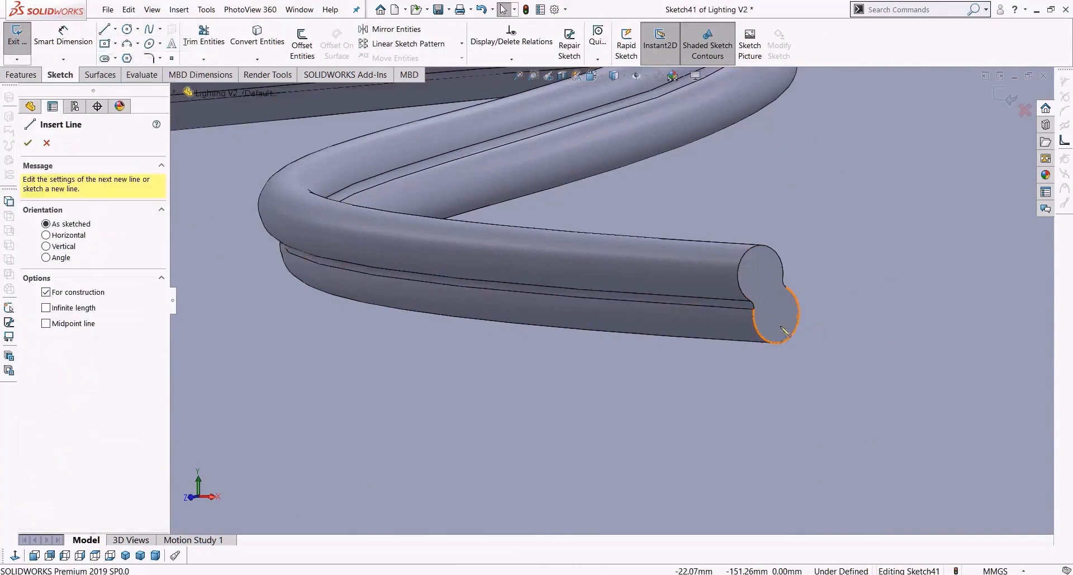
left_click(776, 312)
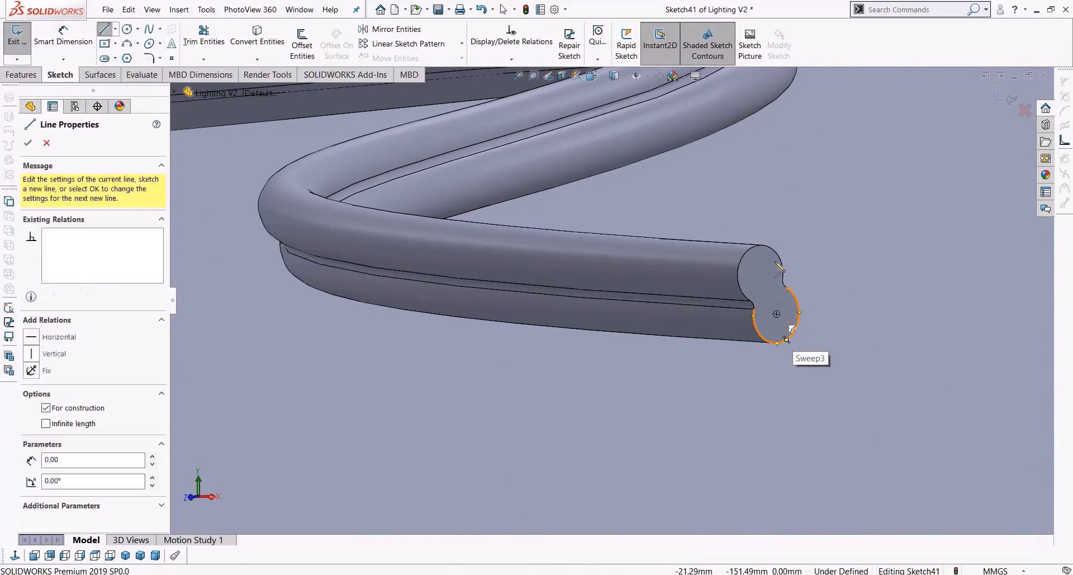
left_click(761, 274)
key("Escape")
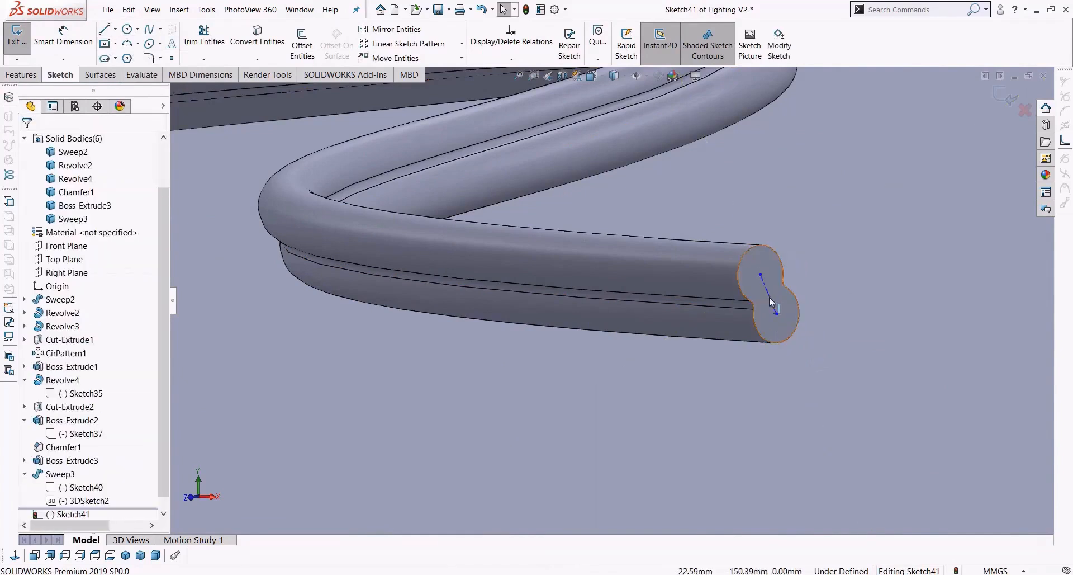
Step: Sketch a 3 point center rectangle centred on the construction line's midpoint, tilted with the cord and enclosing its figure-eight profile
left_click(115, 44)
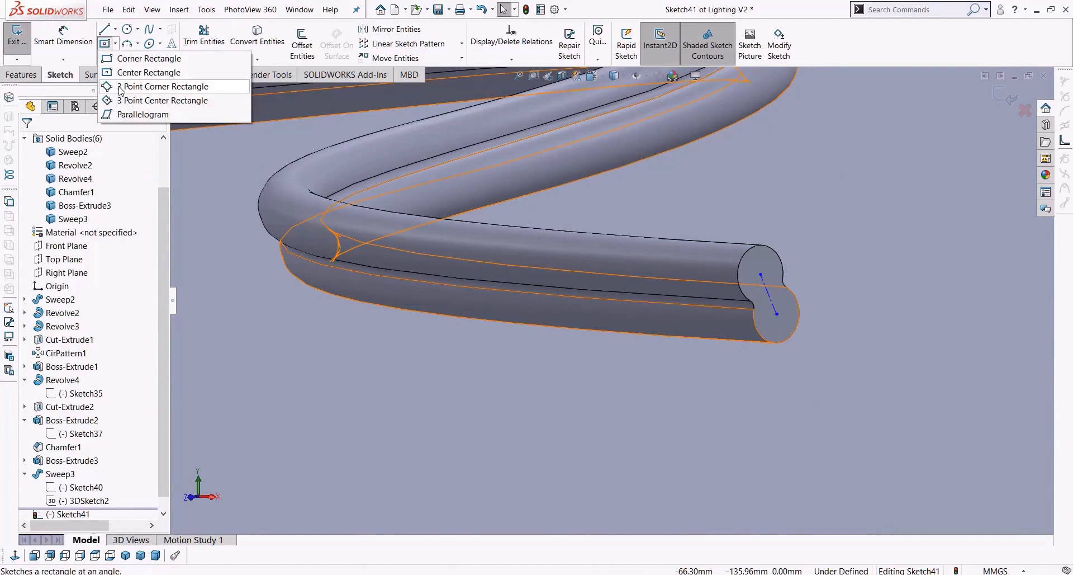
left_click(134, 101)
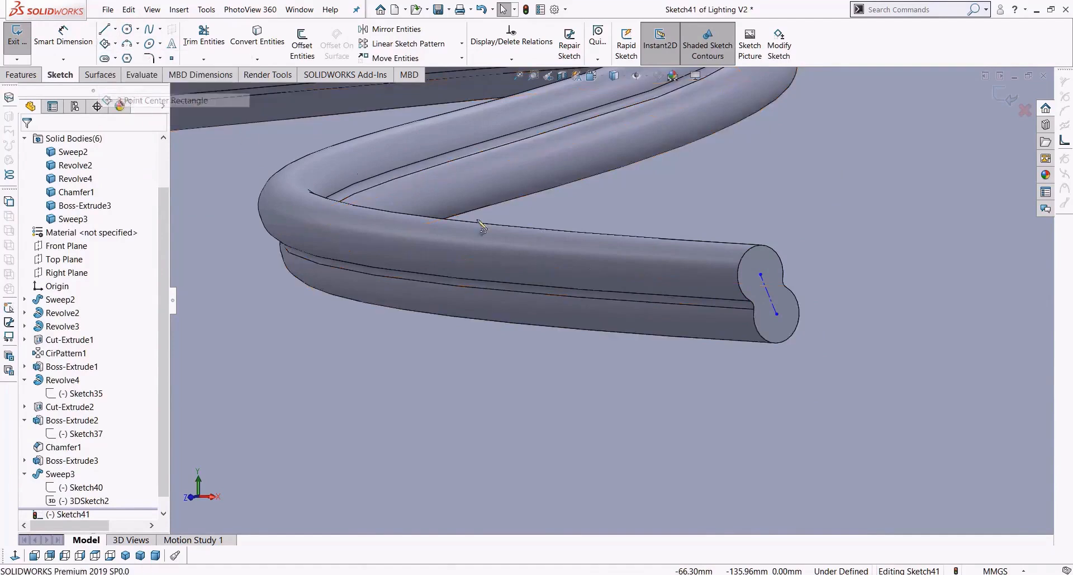
left_click(768, 293)
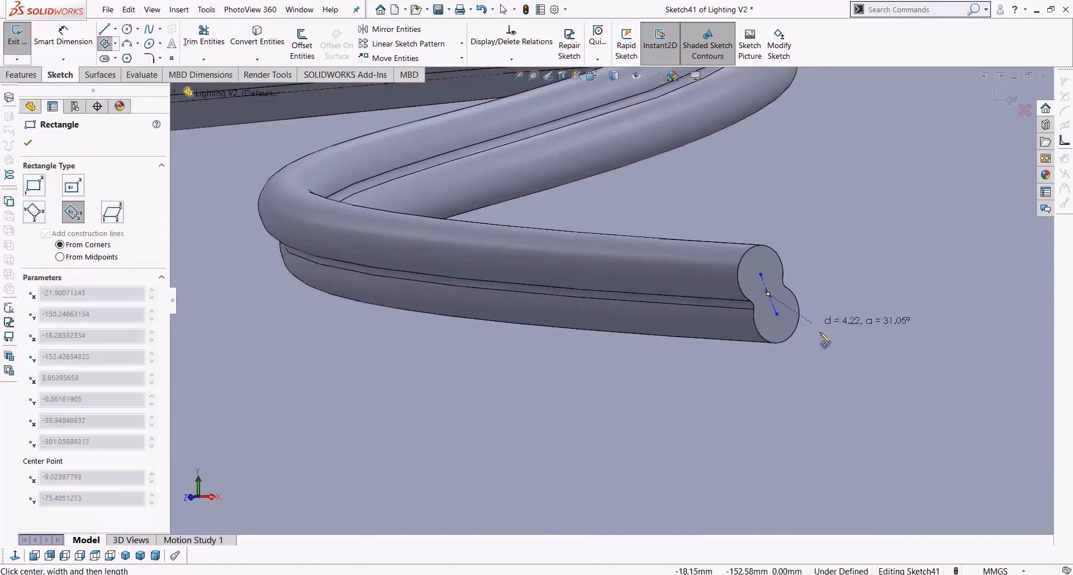
left_click(793, 352)
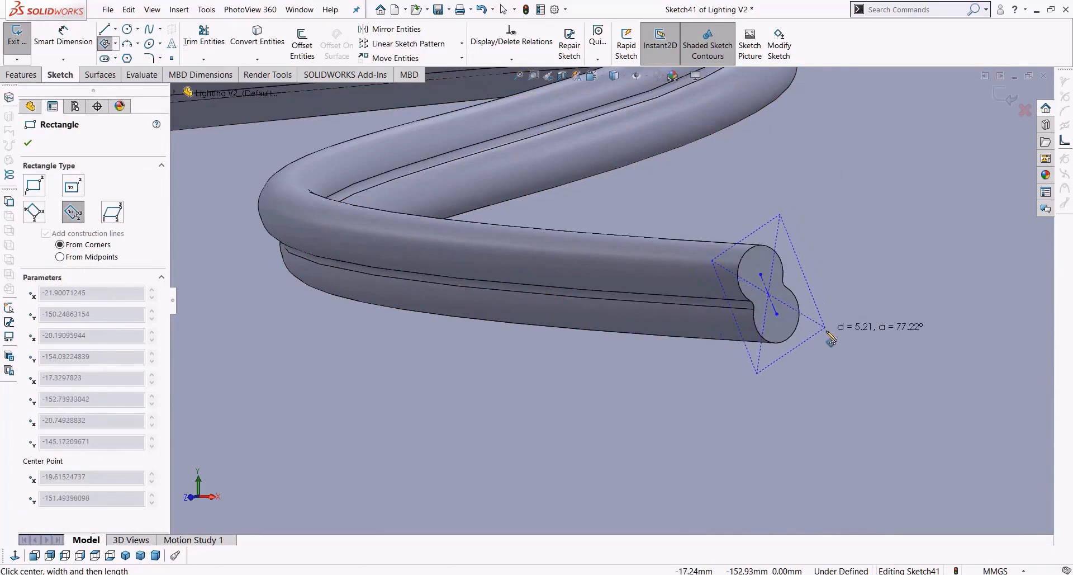
left_click(828, 333)
scroll(862, 395, "up", 5)
scroll(724, 347, "down", 4)
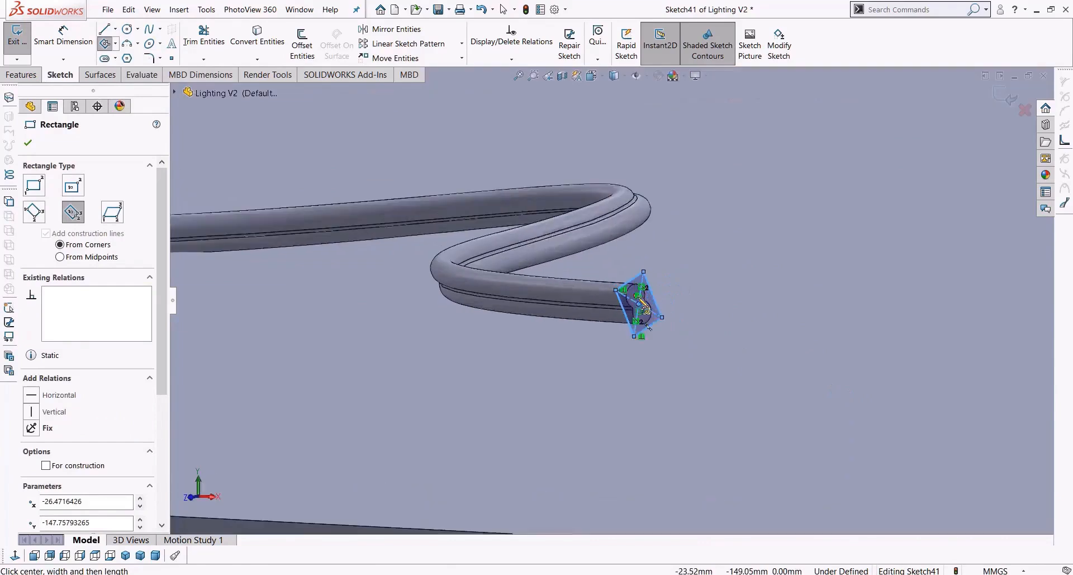
scroll(639, 303, "down", 1)
key("Escape")
mouse_move(661, 343)
middle_mouse_down()
mouse_move(665, 300)
mouse_move(643, 347)
middle_mouse_up()
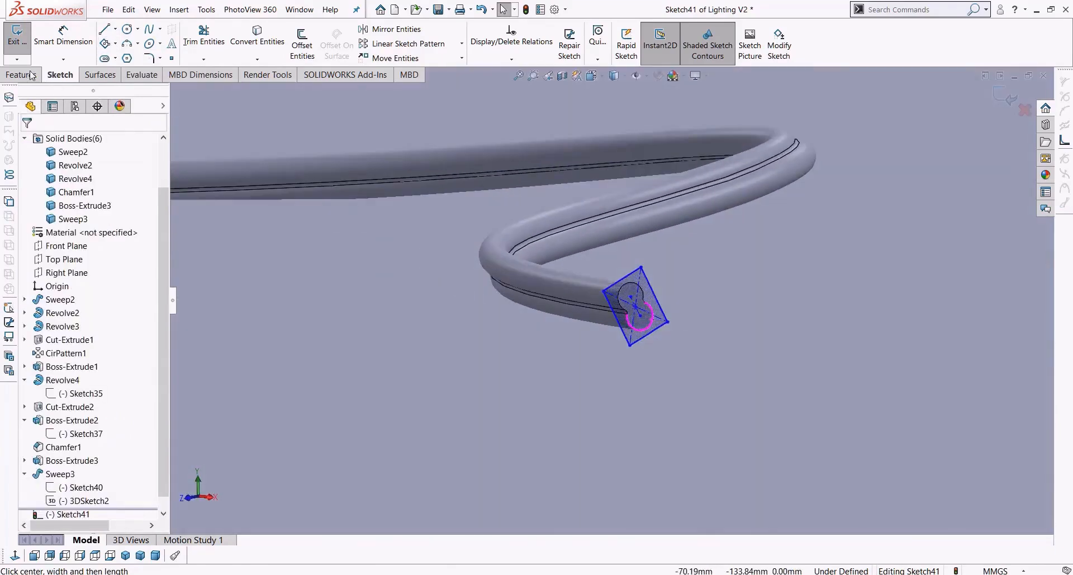
Step: Extrude the rectangle 5 mm outward from the cord's end, merging it only with the swept cord body
left_click(31, 76)
left_click(29, 43)
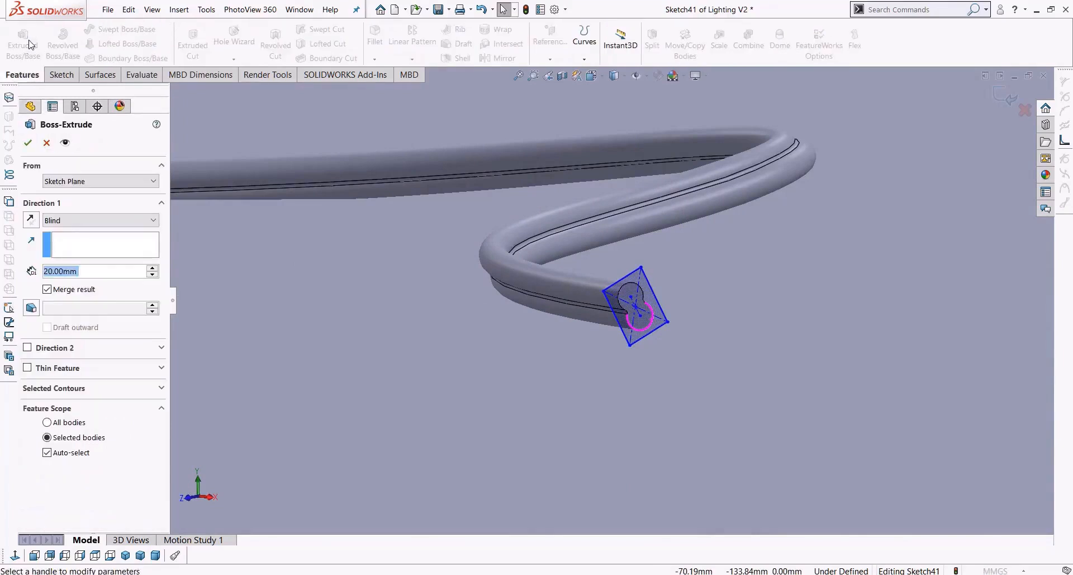
middle_click_drag(552, 320, 605, 353)
left_click_drag(115, 272, 1, 264)
type("10")
key("Return")
type("5")
key("Return")
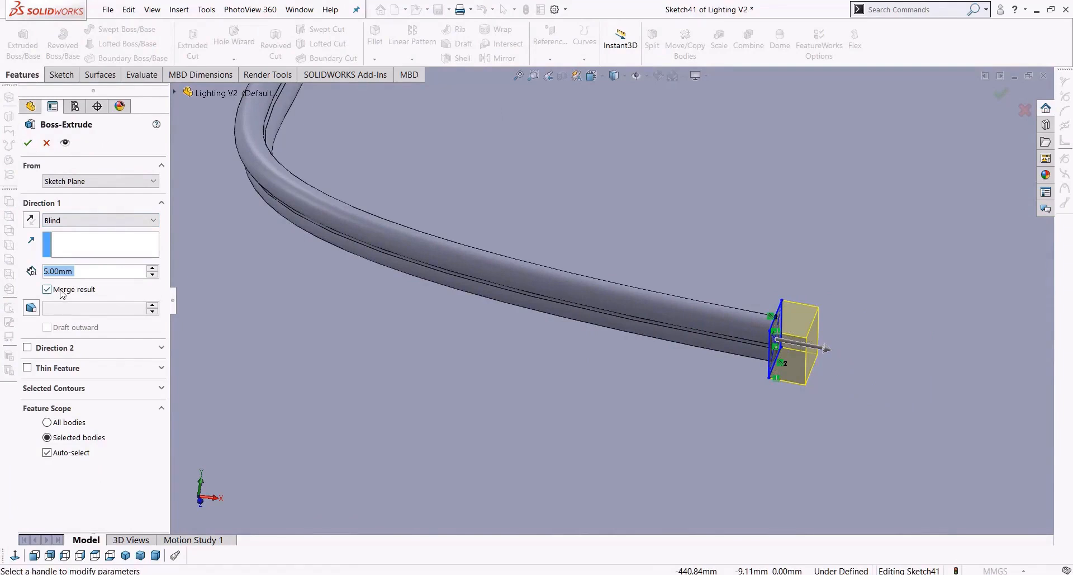
left_click(74, 456)
left_click(515, 266)
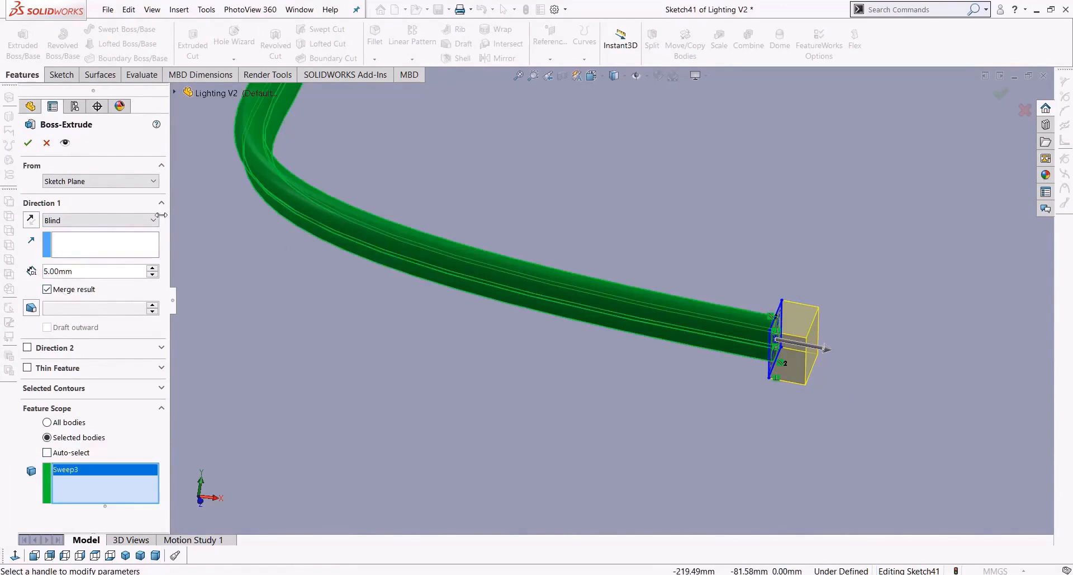
left_click(28, 143)
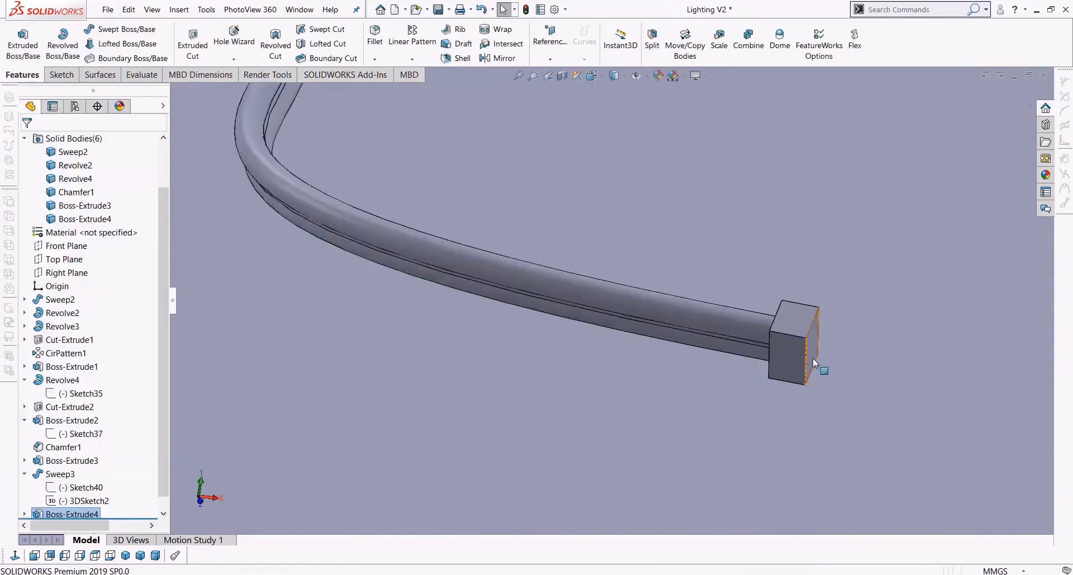
Step: Sketch two circles of about 1 mm radius, one above the other, on the outer face of the plug block
middle_click_drag(782, 343, 843, 349)
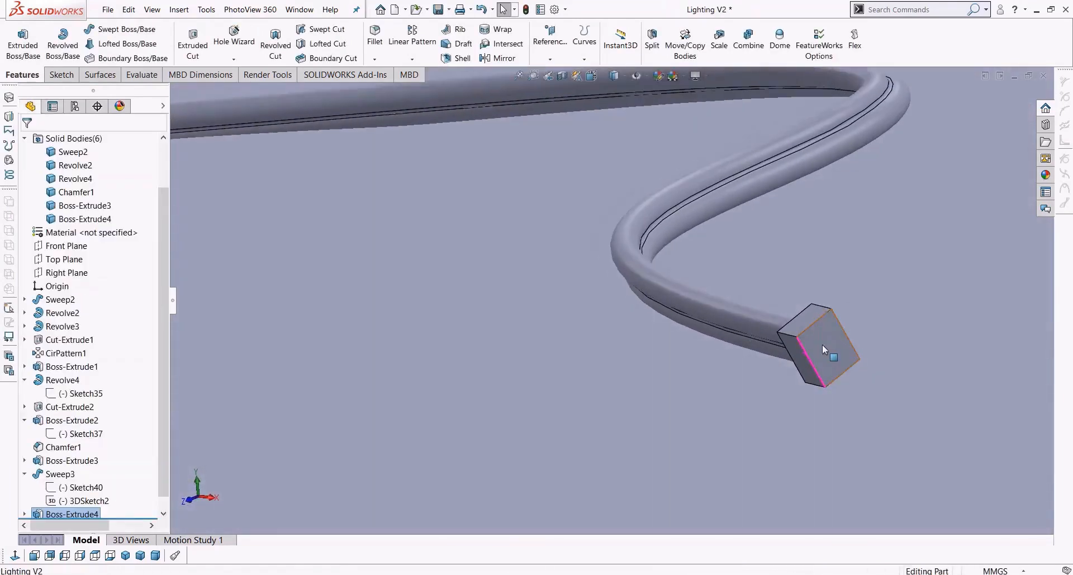
left_click(820, 349)
left_click(61, 74)
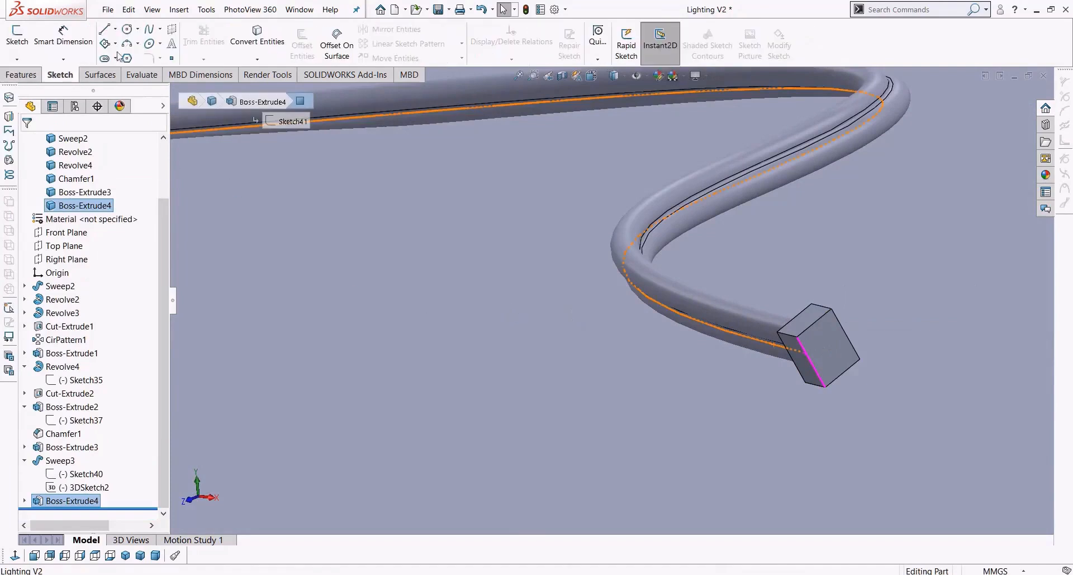
left_click(128, 29)
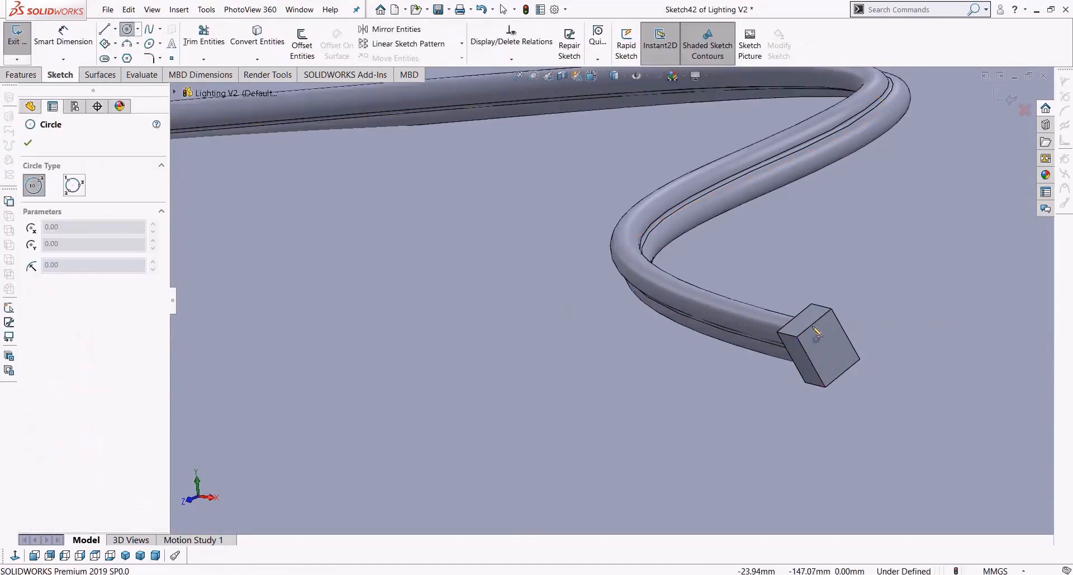
left_click_drag(822, 336, 838, 373)
key("Escape")
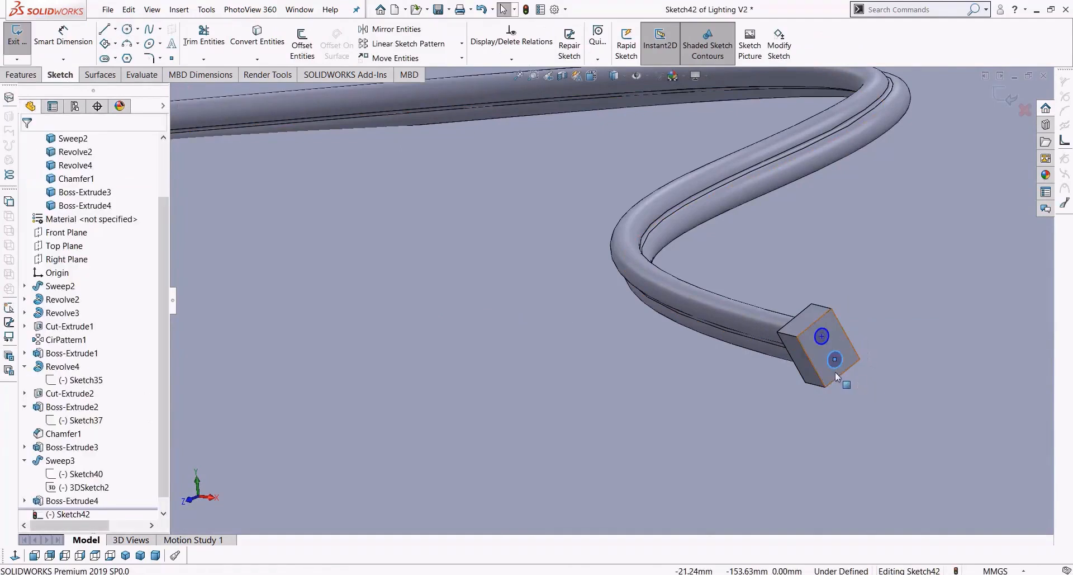
Step: Make the two circles equal in radius and shift the lower one slightly to space the pair along the plug face
left_click_drag(809, 331, 809, 331)
left_click(50, 390)
scroll(826, 351, "down", 3)
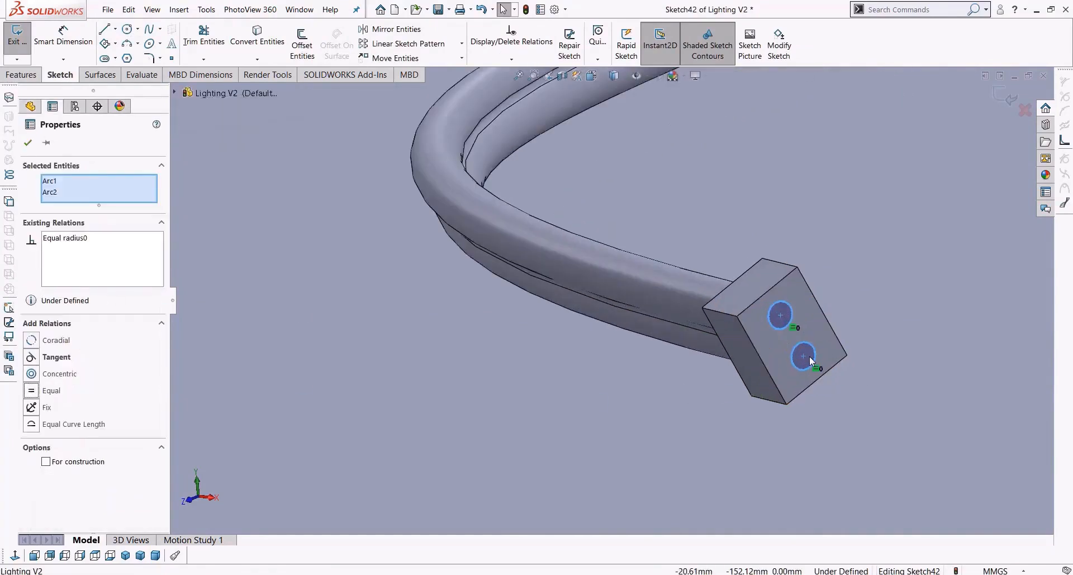
key("Escape")
left_click_drag(806, 356, 805, 362)
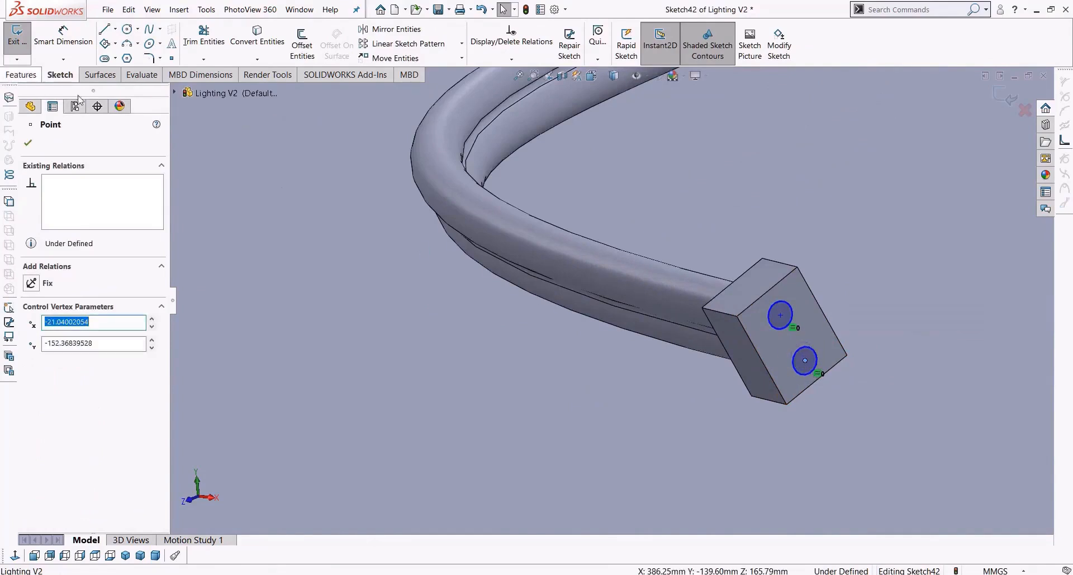
left_click(800, 370)
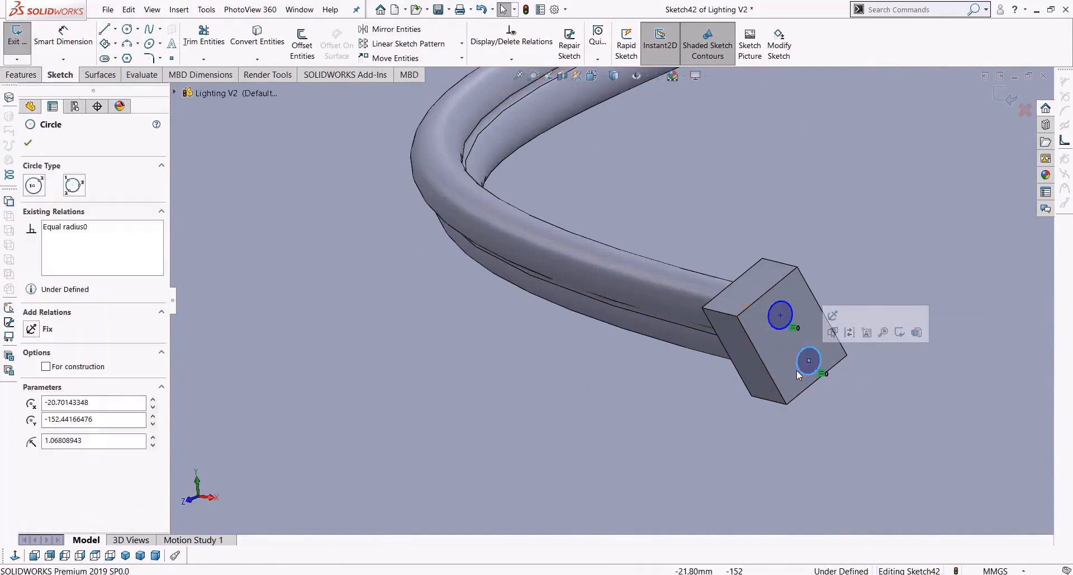
left_click_drag(800, 373, 797, 373)
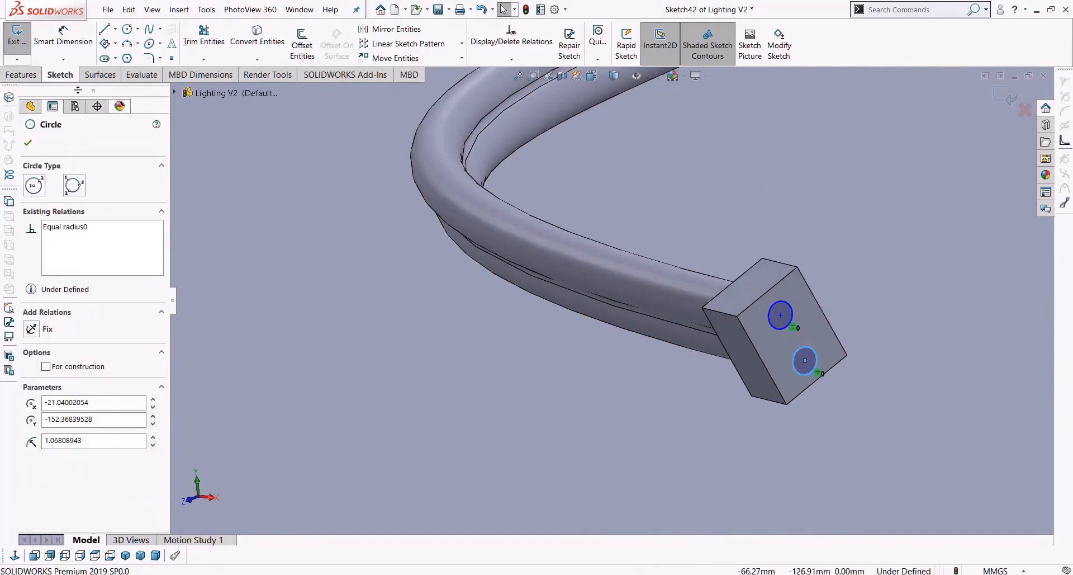
Step: Extrude the two circles 5 mm as plug pins, limiting the merge to the cord and plug body and excluding the table
left_click(22, 75)
left_click(8, 42)
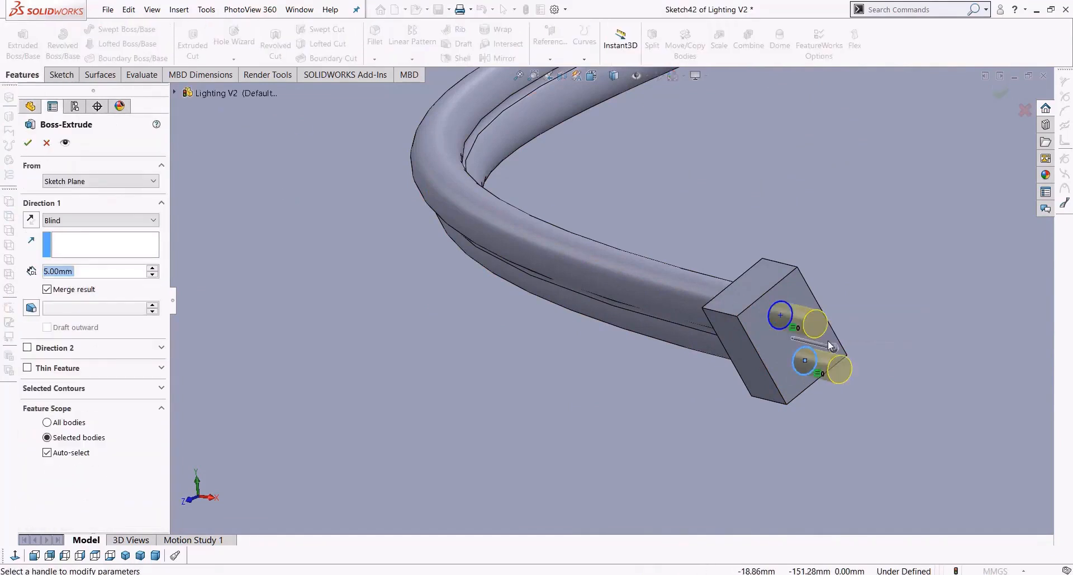
middle_click_drag(797, 377, 854, 361)
scroll(850, 356, "up", 9)
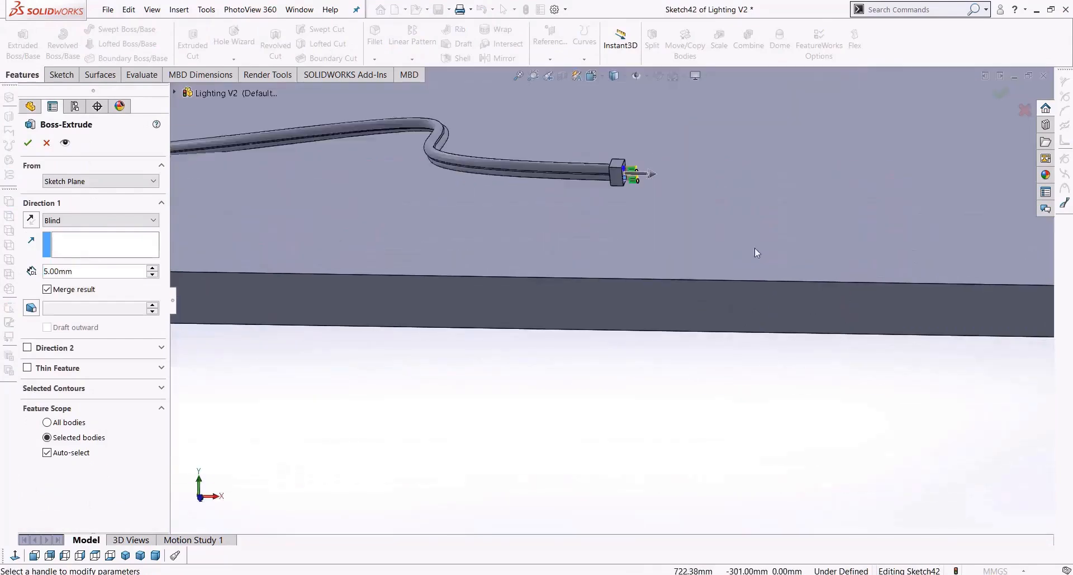
scroll(755, 248, "up", 4)
scroll(620, 255, "down", 6)
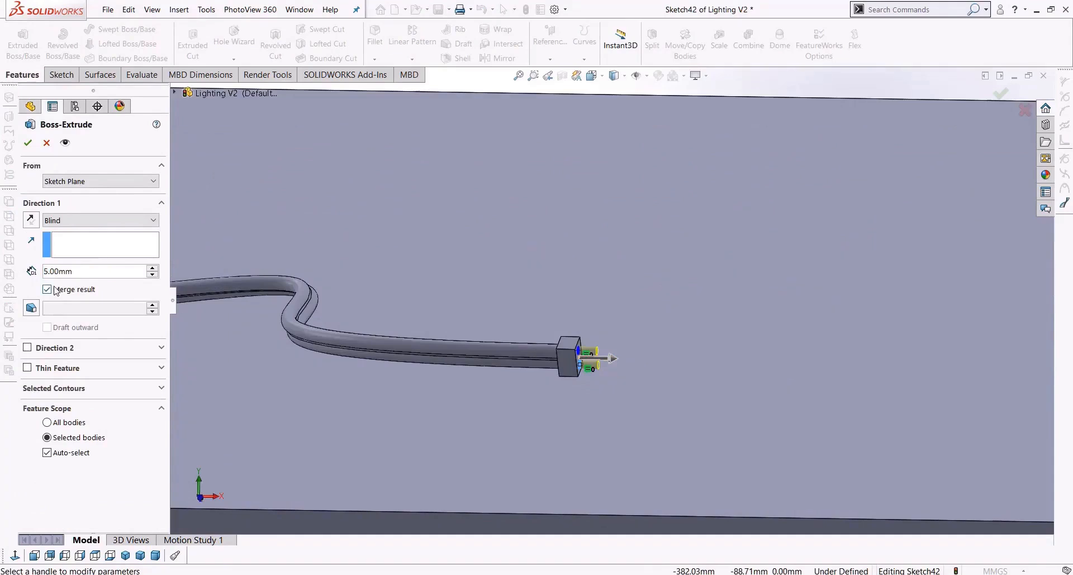
left_click(76, 453)
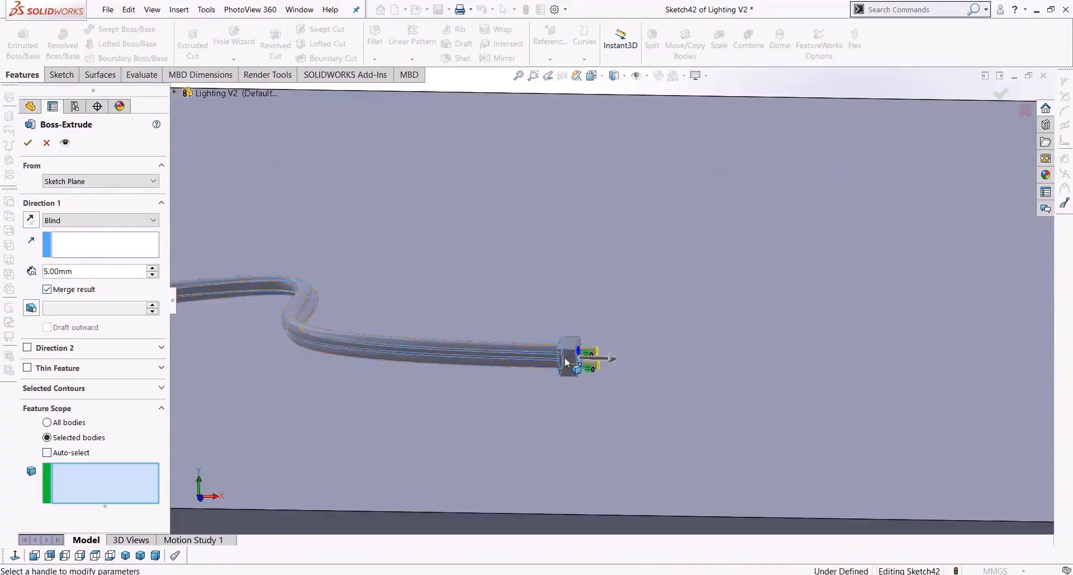
left_click(575, 364)
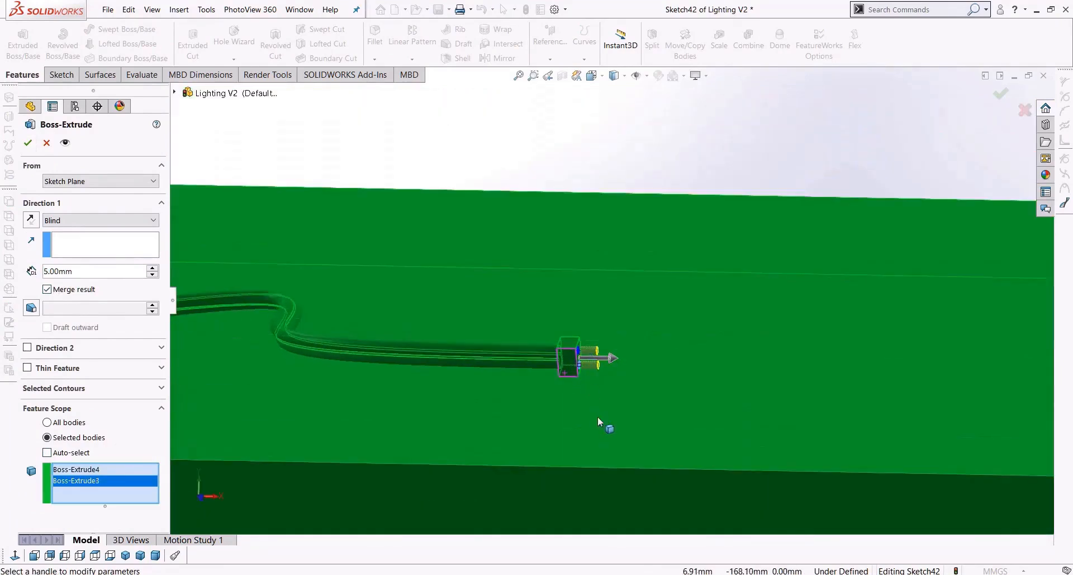
left_click(603, 424)
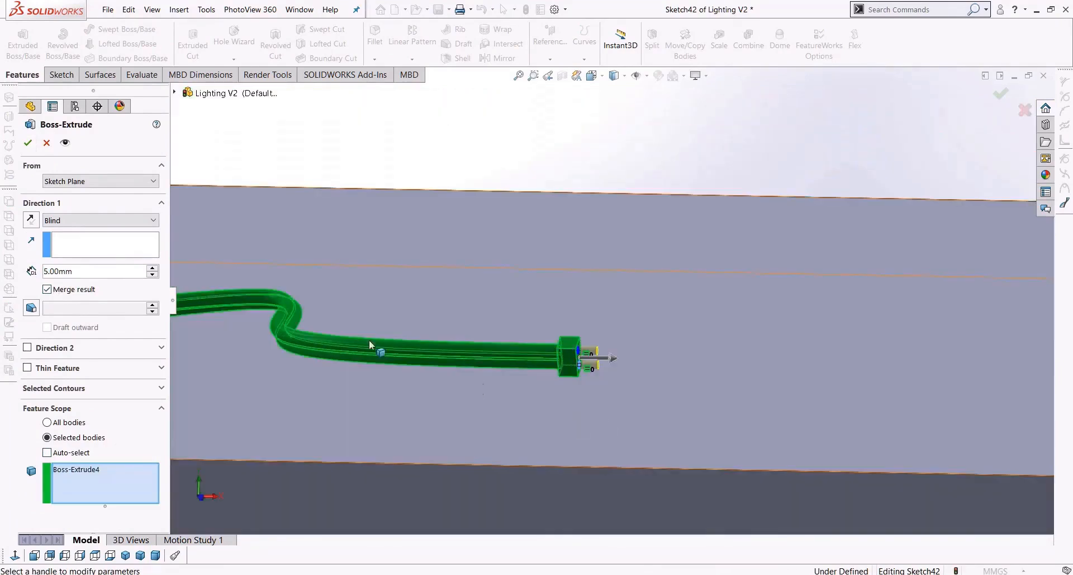
left_click(29, 144)
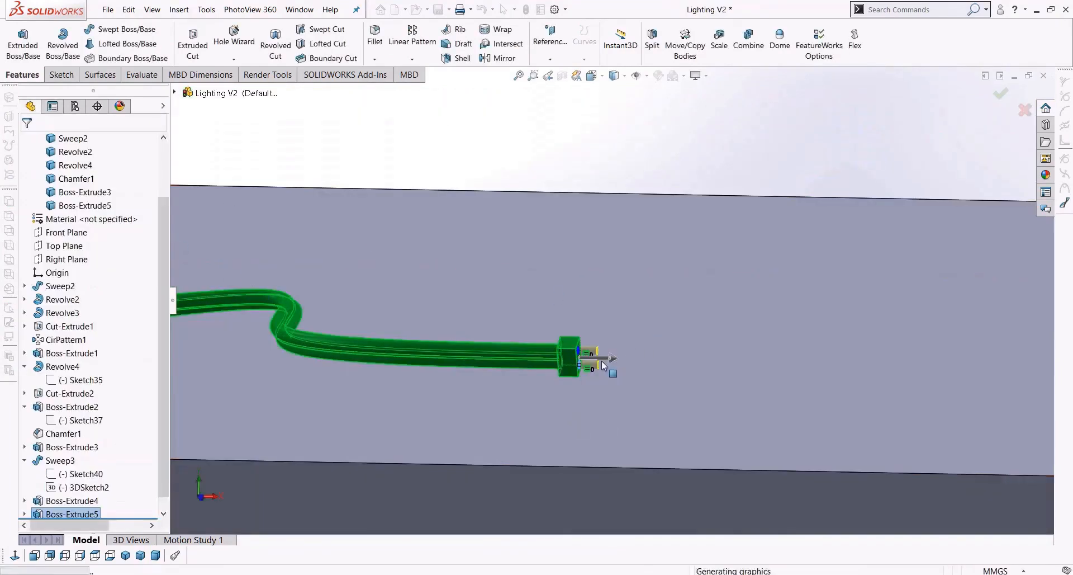
Step: Start a Dome on the upper plug pin's end face with a distance of 1 mm
scroll(601, 361, "down", 5)
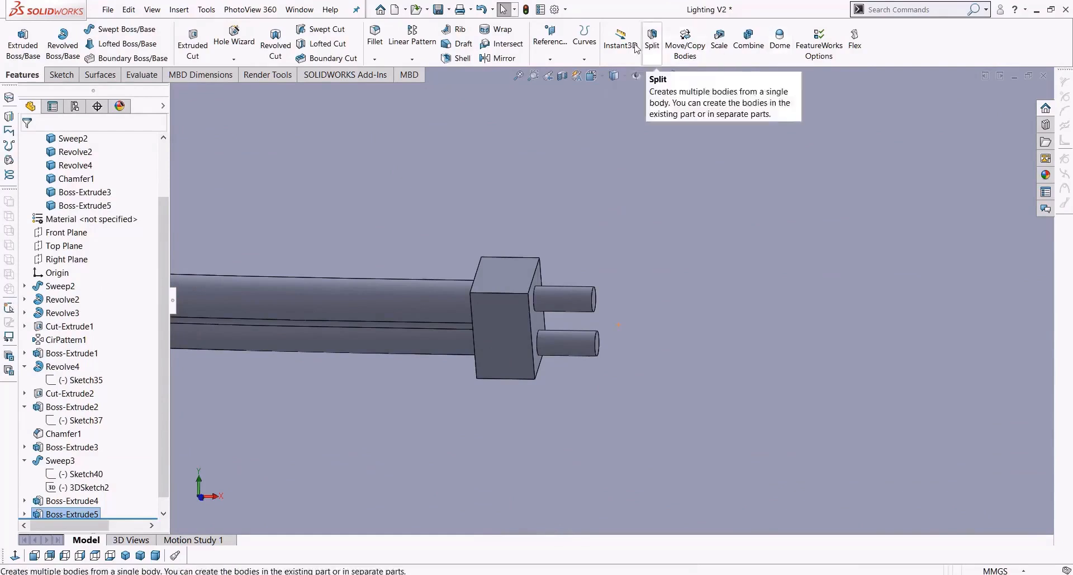
left_click(781, 49)
scroll(598, 315, "down", 4)
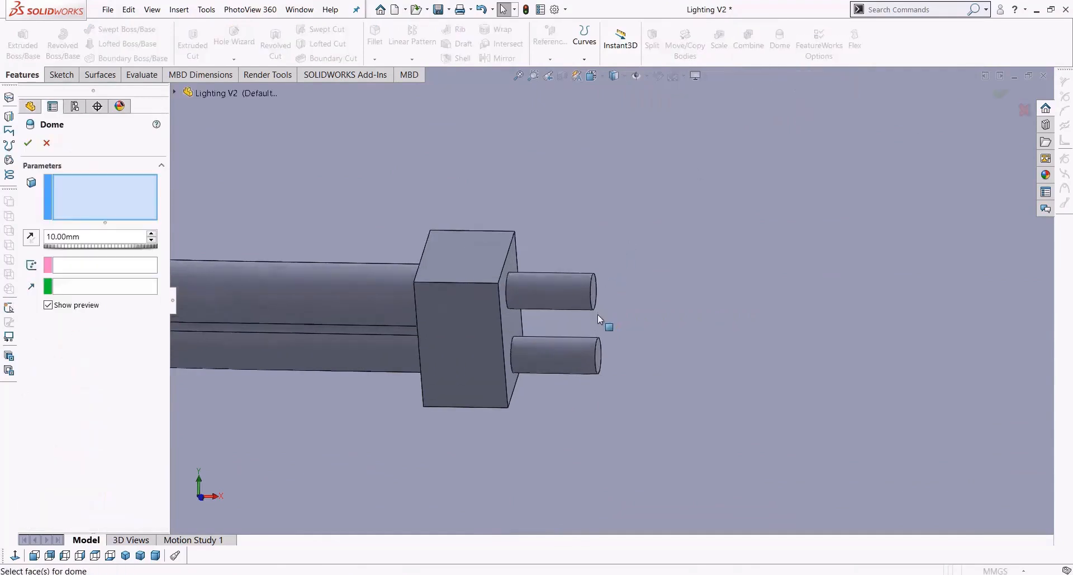
left_click(595, 277)
scroll(595, 276, "down", 1)
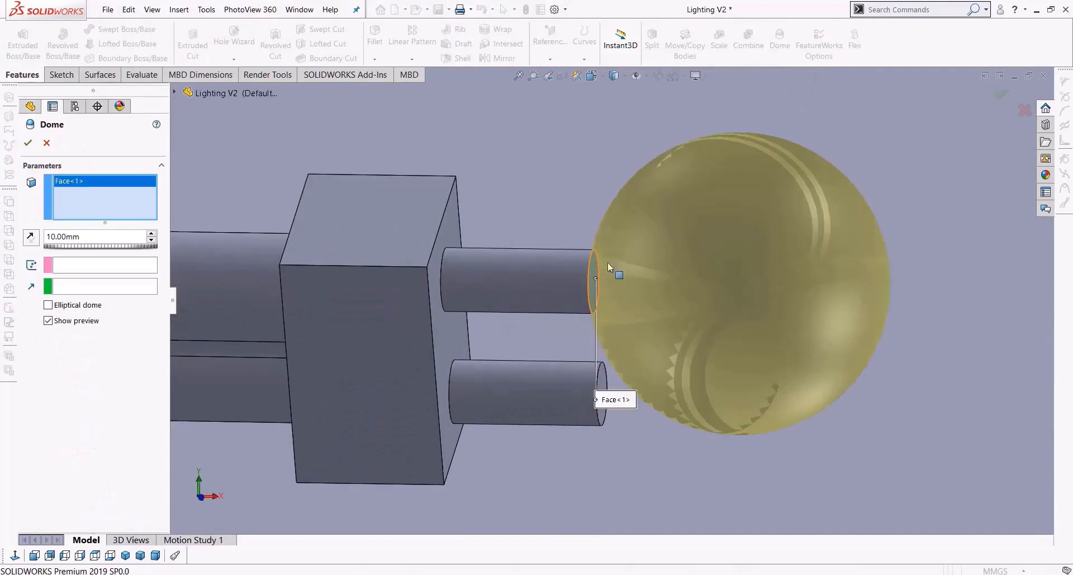
type("1")
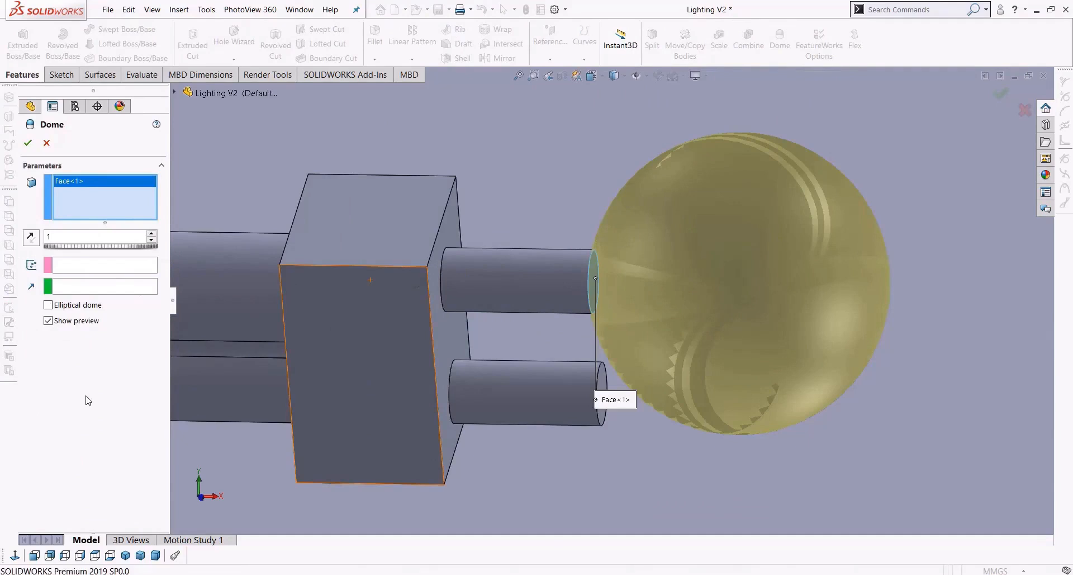
key("Return")
mouse_move(568, 369)
middle_mouse_down()
mouse_move(573, 336)
mouse_move(573, 355)
middle_mouse_up()
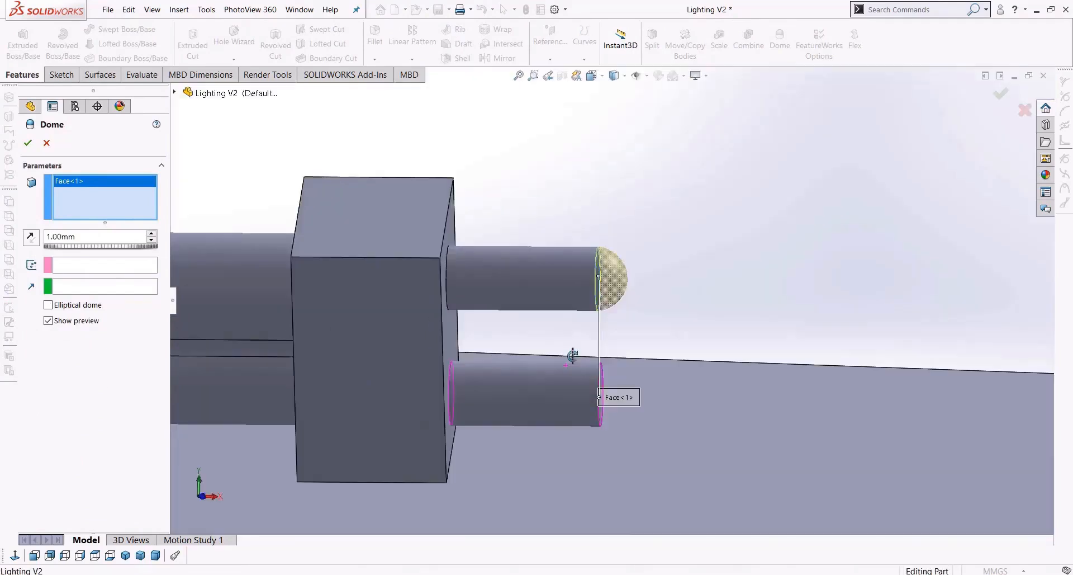
scroll(601, 292, "down", 3)
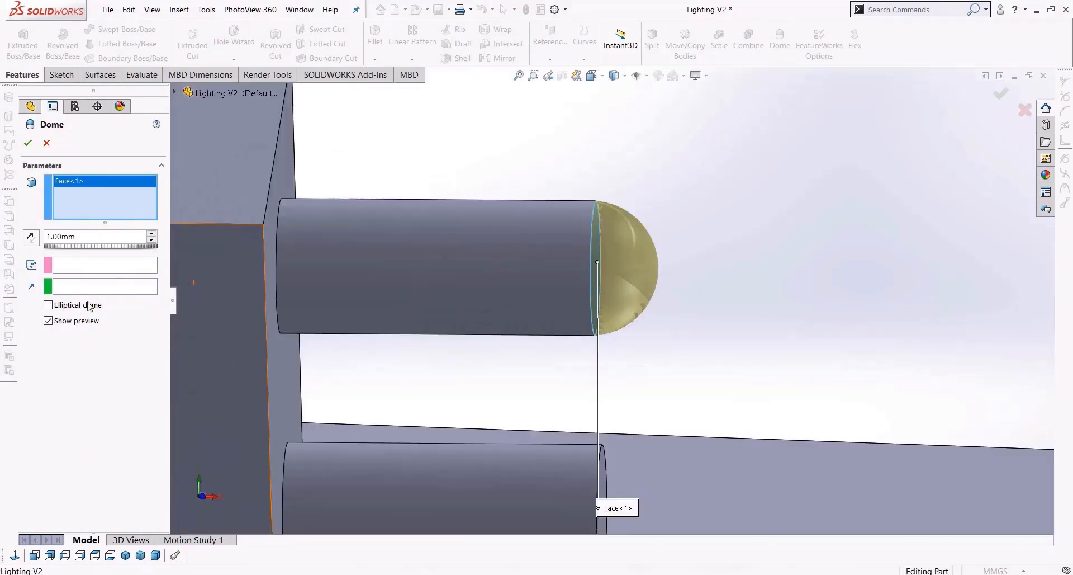
Step: Toggle the elliptical option on and off and try a dome distance of 1.5 mm
left_click(48, 305)
left_click(93, 307)
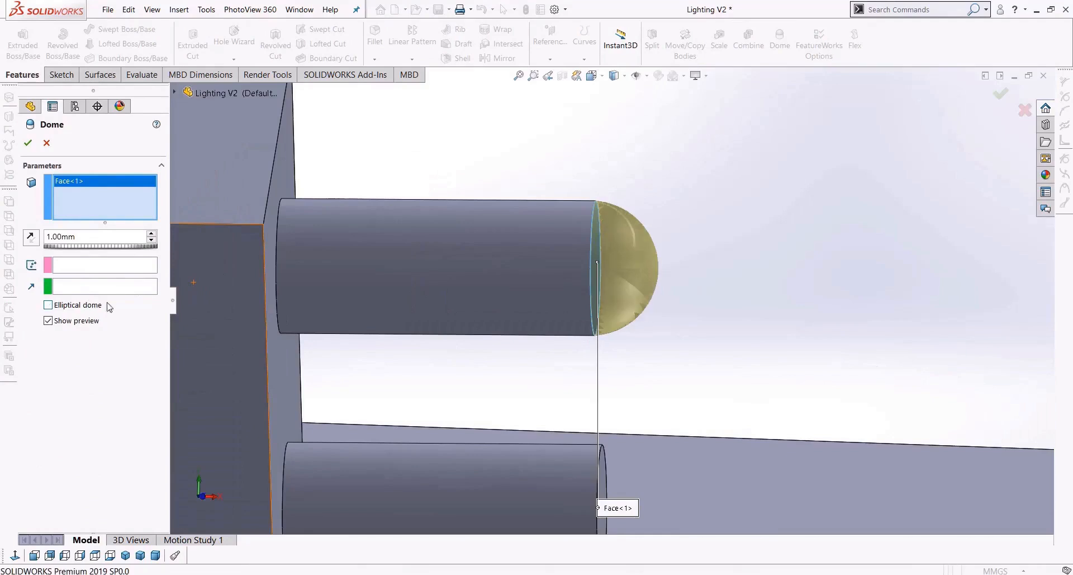
left_click(92, 240)
type("1.5")
key("Return")
middle_click_drag(608, 316, 611, 305)
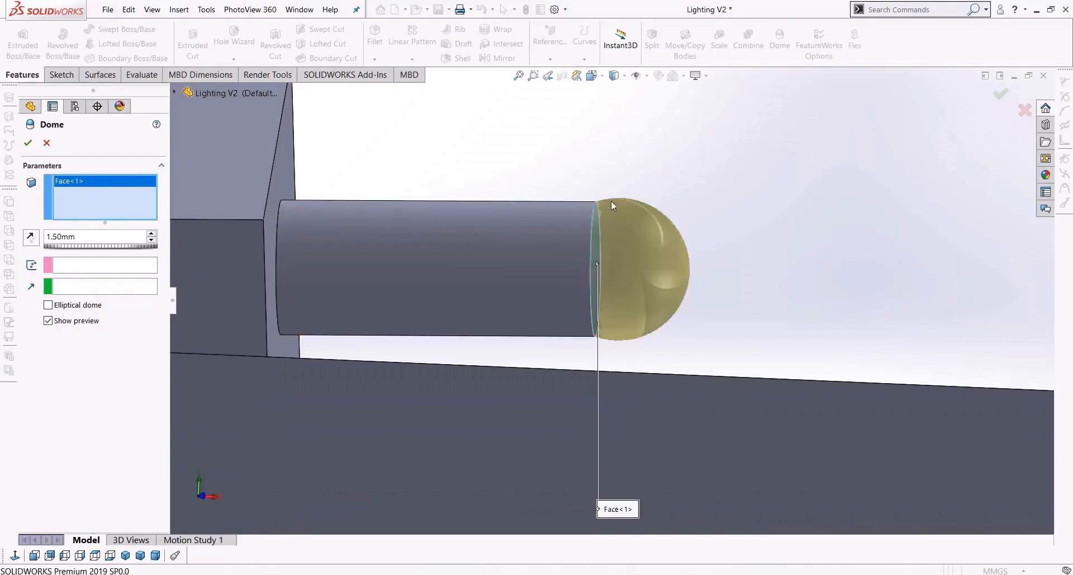
Step: Try the elliptical dome shape with distances of 1.87 mm and 2 mm
left_click(77, 305)
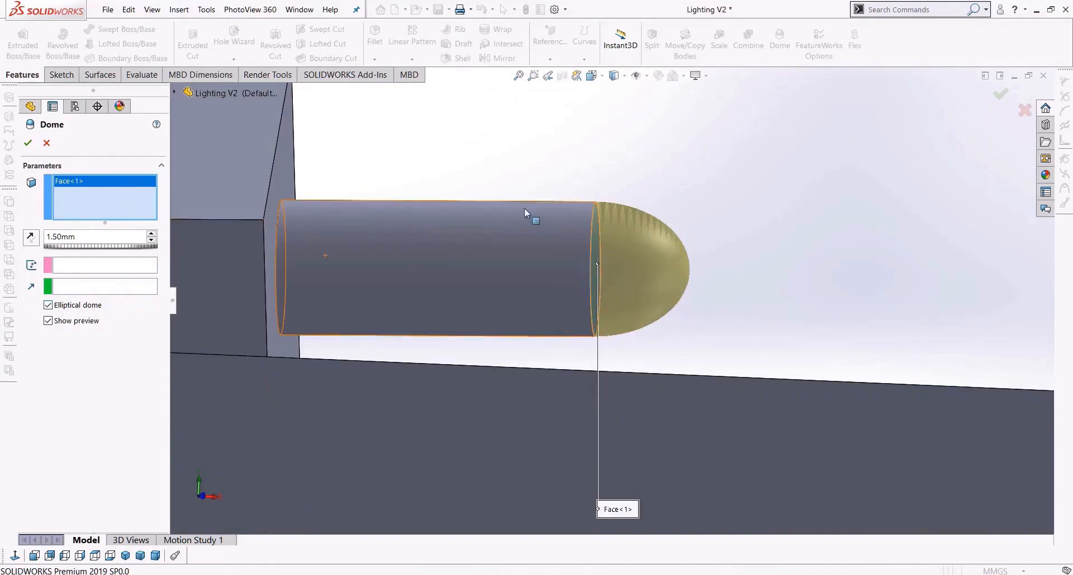
left_click_drag(105, 239, 2, 246)
type("1")
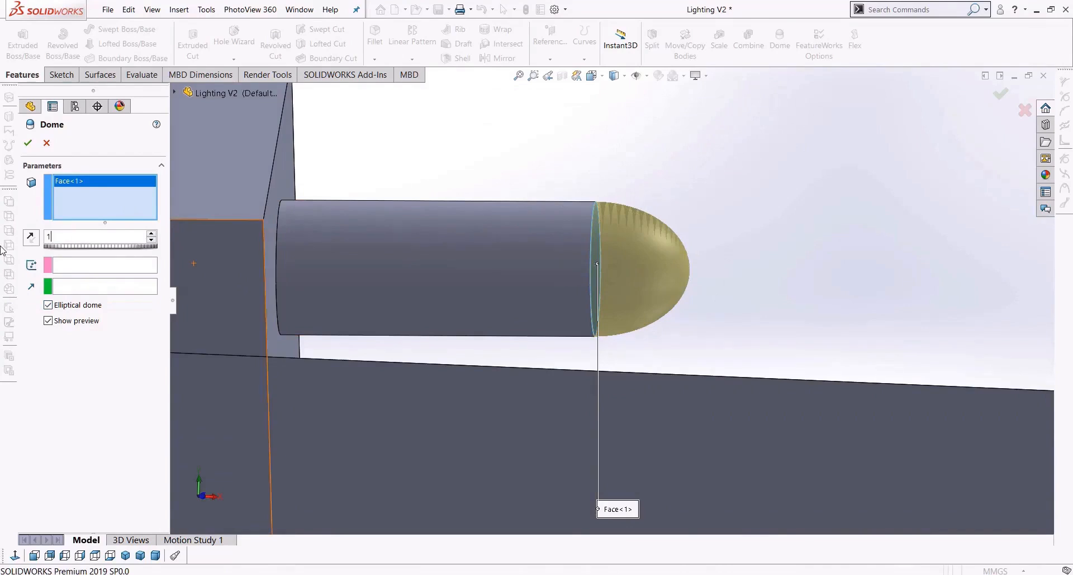
type(".87")
key("Return")
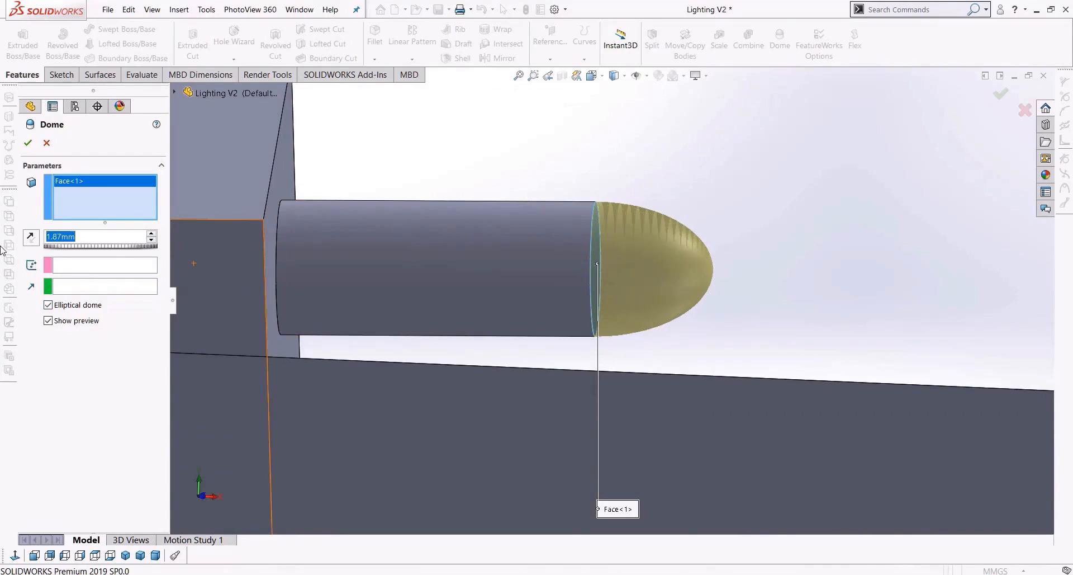
type("2")
key("Return")
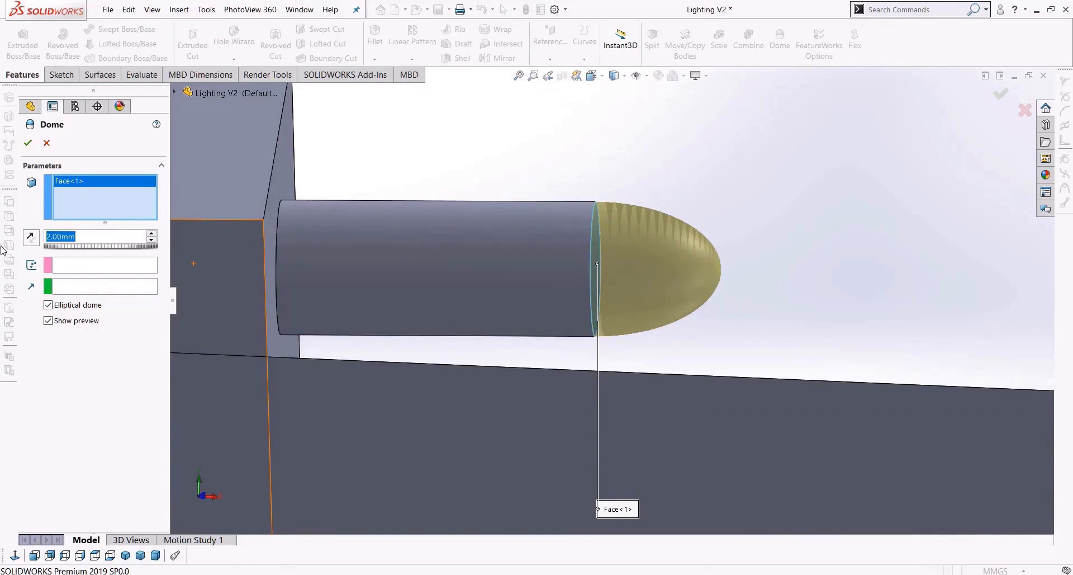
Step: Compare the dome with the elliptical option off, turn the option back on and set the distance to 1 mm
left_click(73, 306)
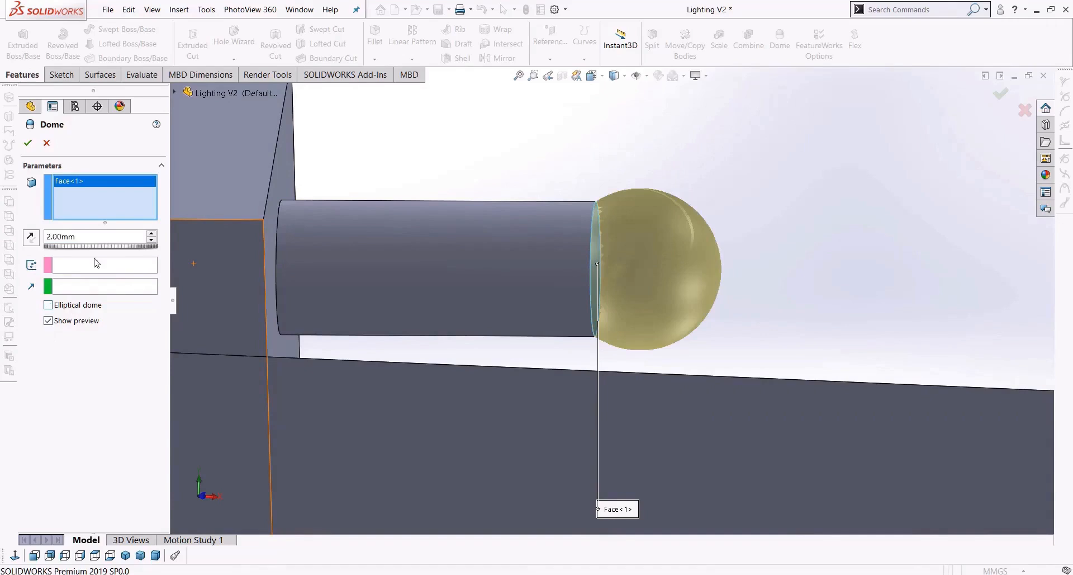
left_click_drag(102, 237, 10, 241)
left_click(90, 307)
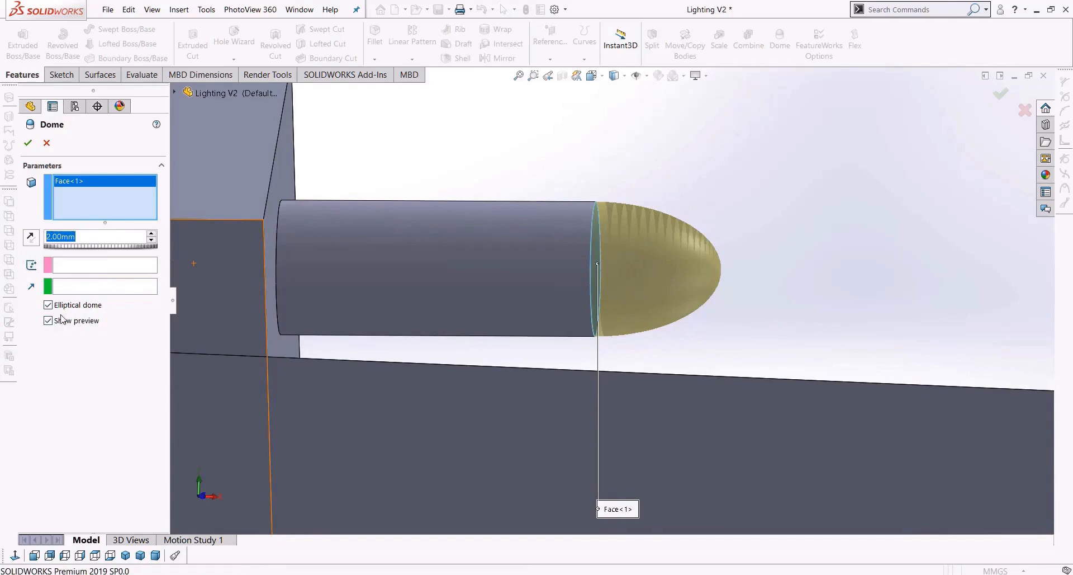
type("1")
key("Return")
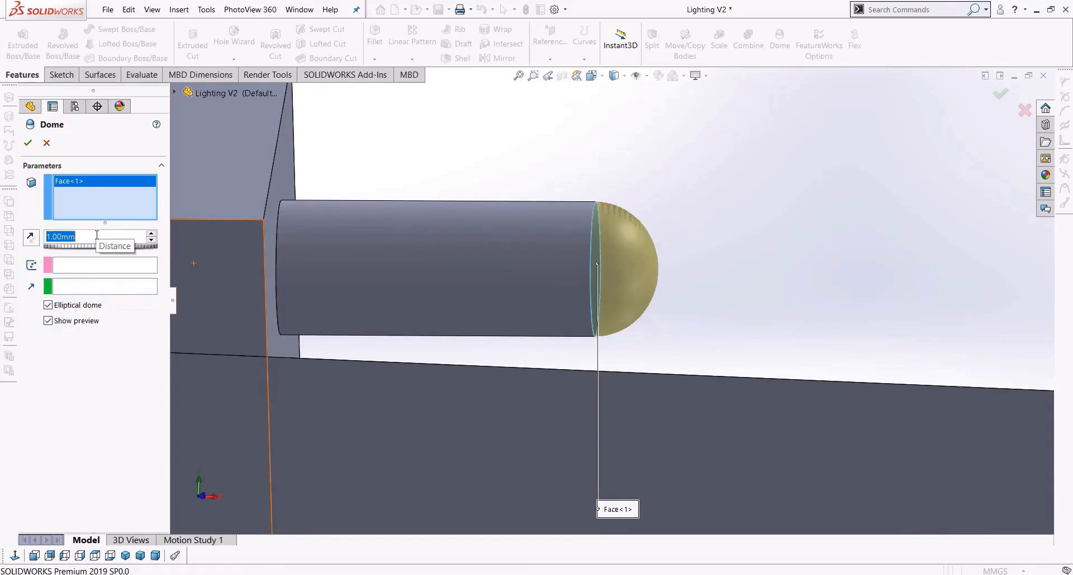
Step: Try adding the lower pin's end face to the selection, and finish the dome on the upper pin only
middle_click_drag(491, 263, 475, 280)
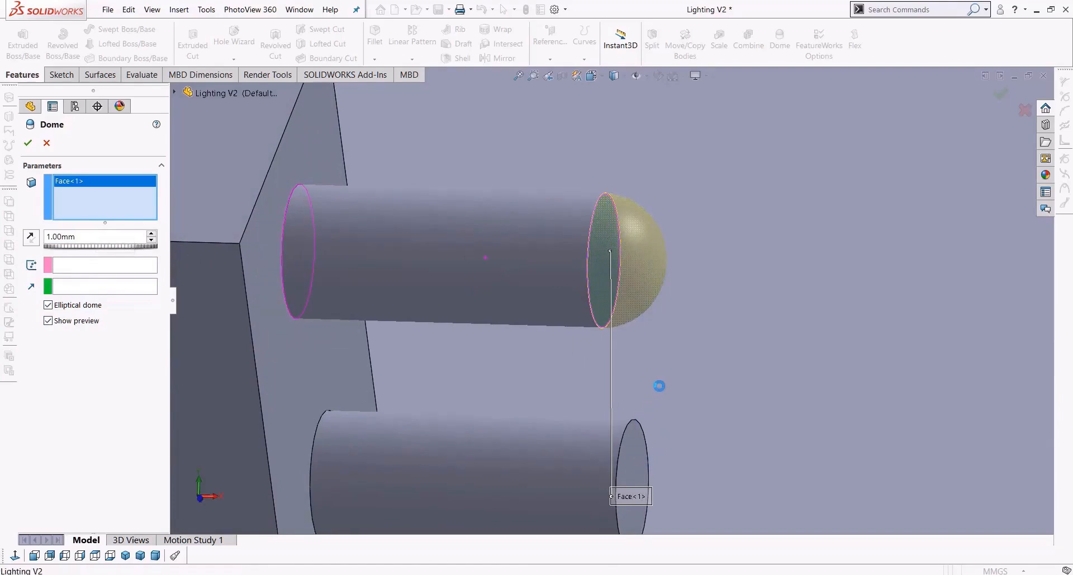
scroll(660, 385, "up", 2)
mouse_move(660, 386)
middle_mouse_down()
mouse_move(665, 371)
mouse_move(665, 385)
middle_mouse_up()
middle_click_drag(749, 400, 715, 403)
scroll(484, 449, "down", 5)
middle_click_drag(484, 449, 501, 430, "ctrl")
left_click(581, 347)
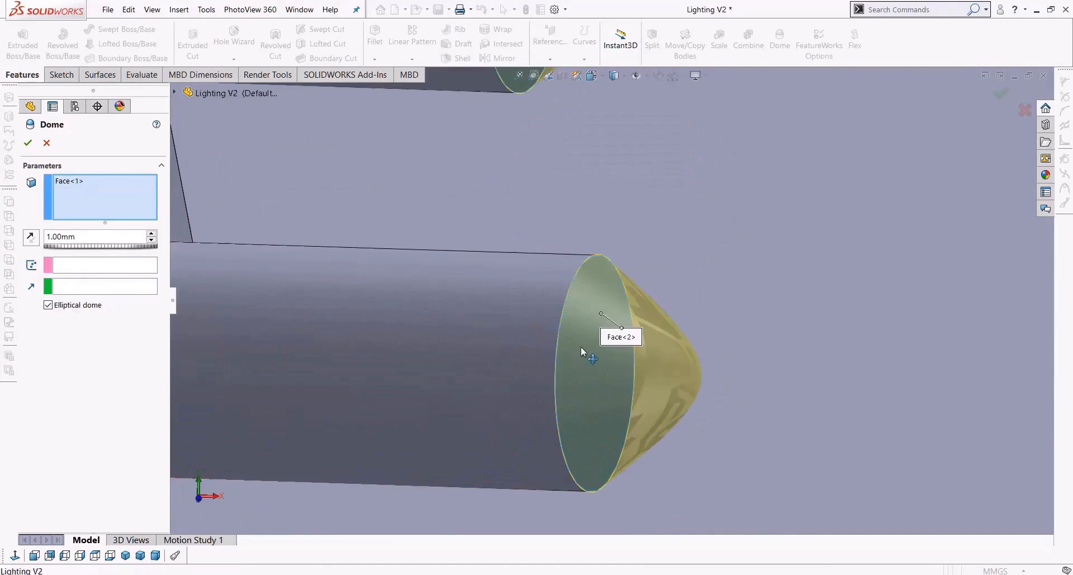
scroll(582, 347, "up", 3)
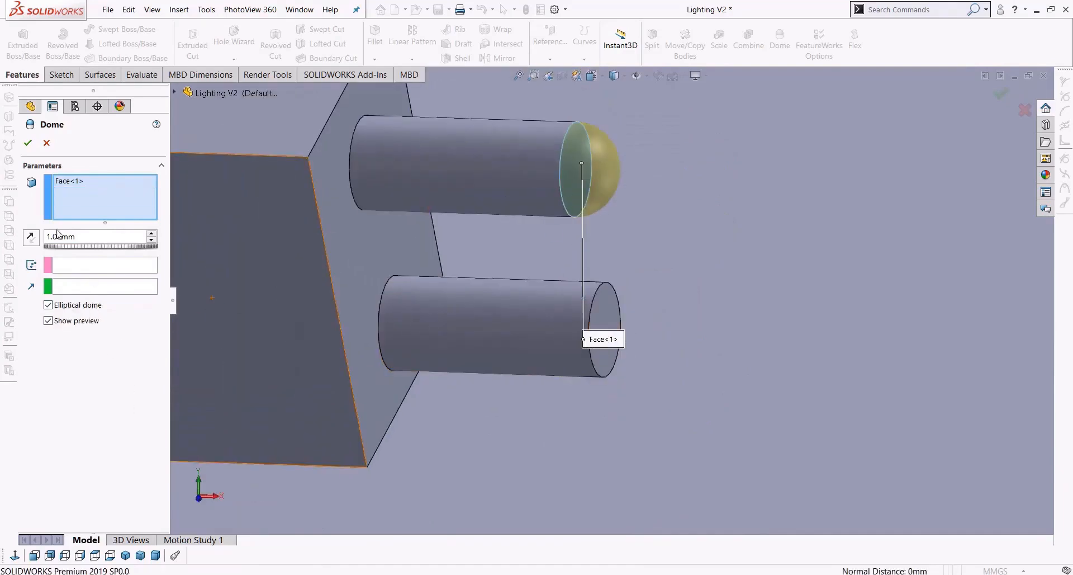
left_click(27, 143)
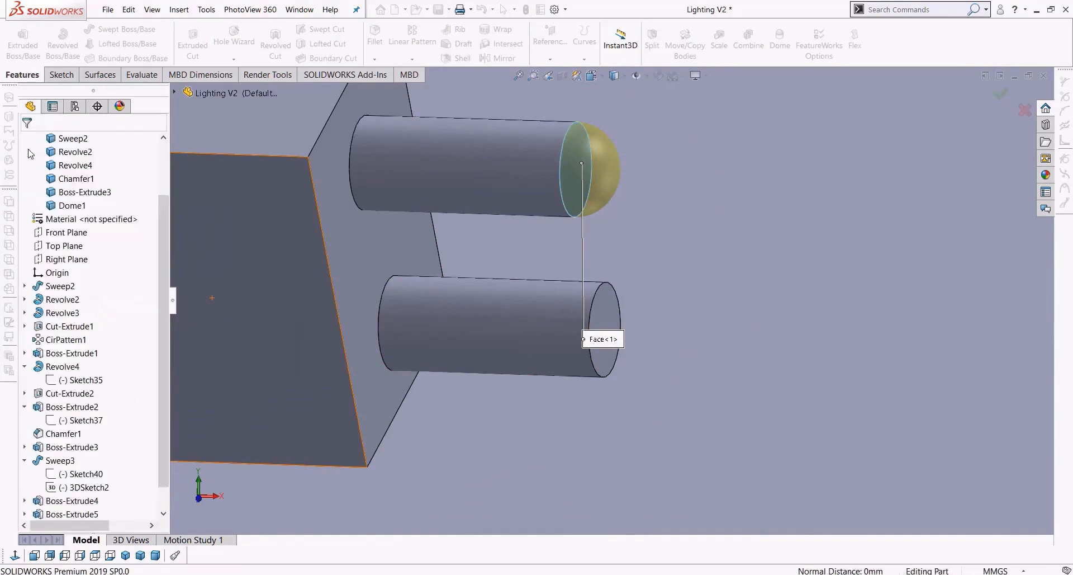
Step: Add a 1 mm elliptical dome to the lower pin's end face, with its direction reversed into the pin
left_click(780, 42)
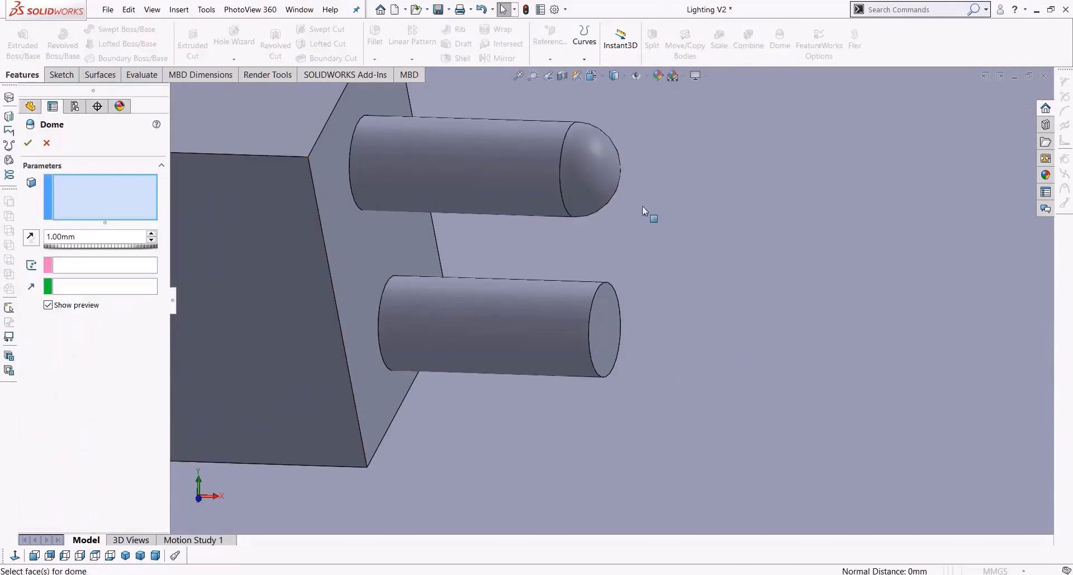
left_click(608, 319)
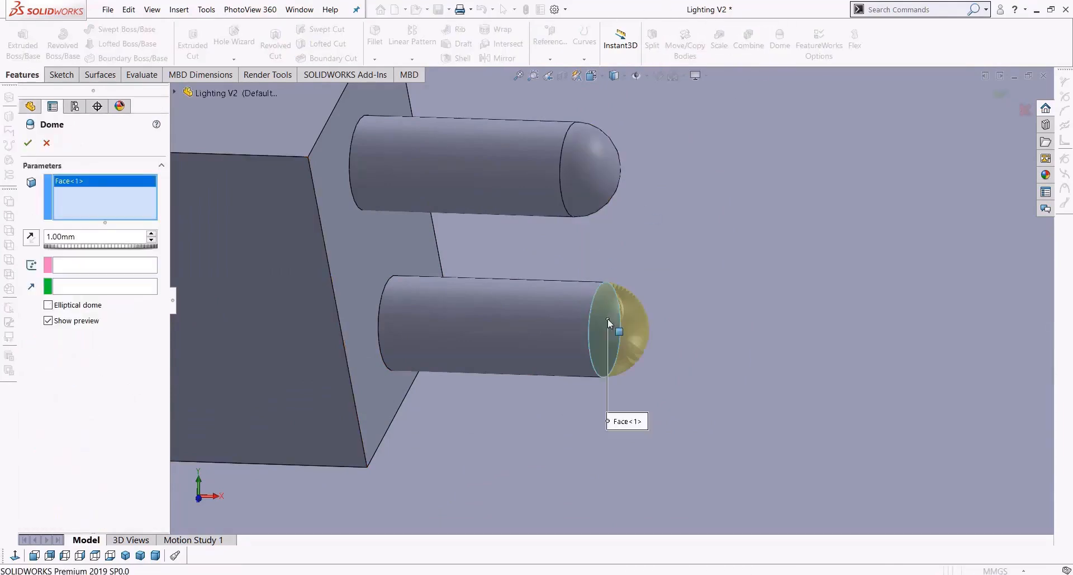
left_click(100, 307)
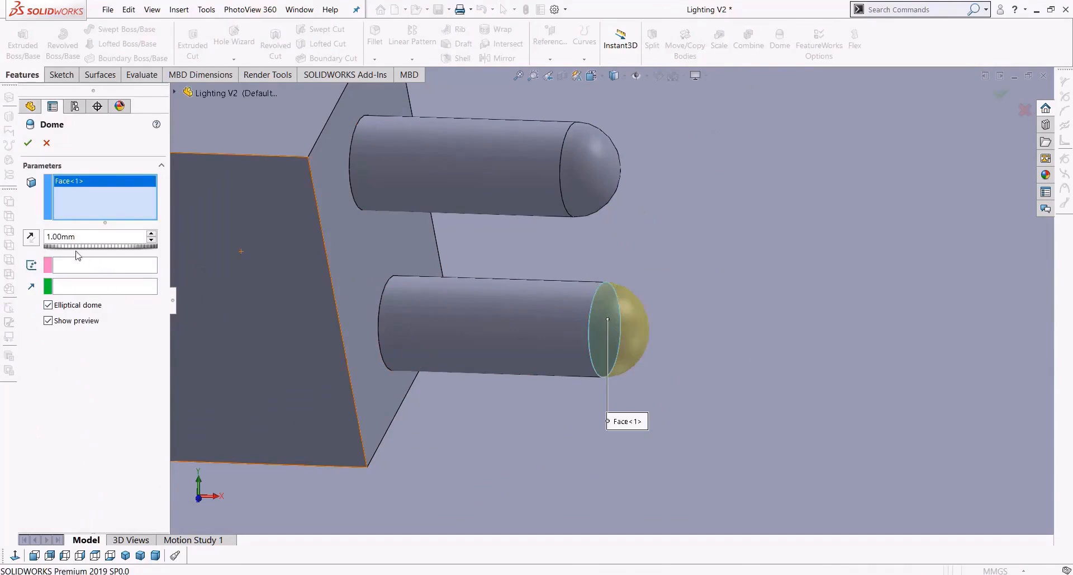
left_click(31, 238)
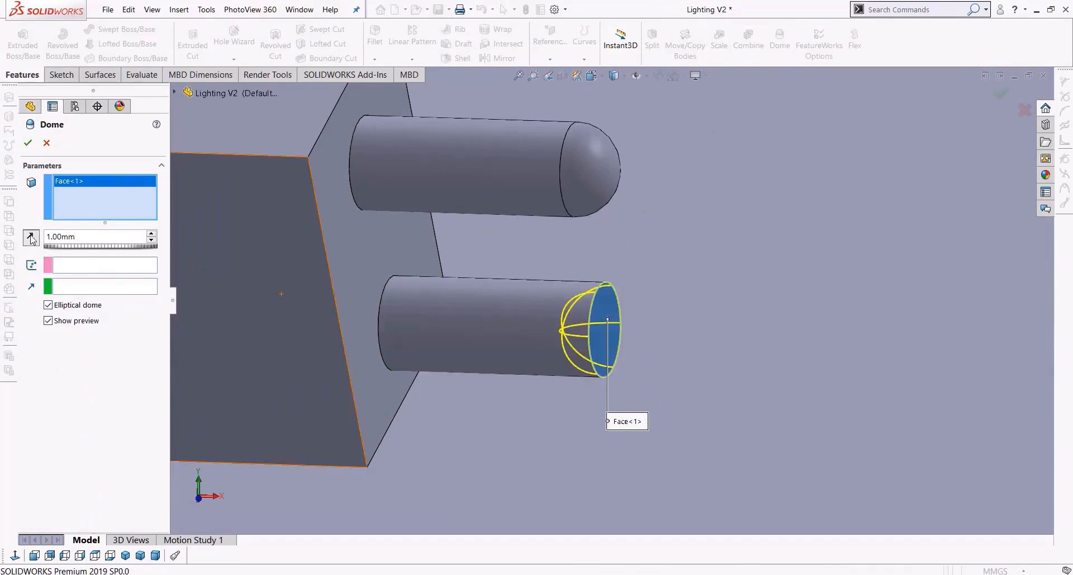
left_click(27, 142)
middle_click_drag(610, 374, 576, 347)
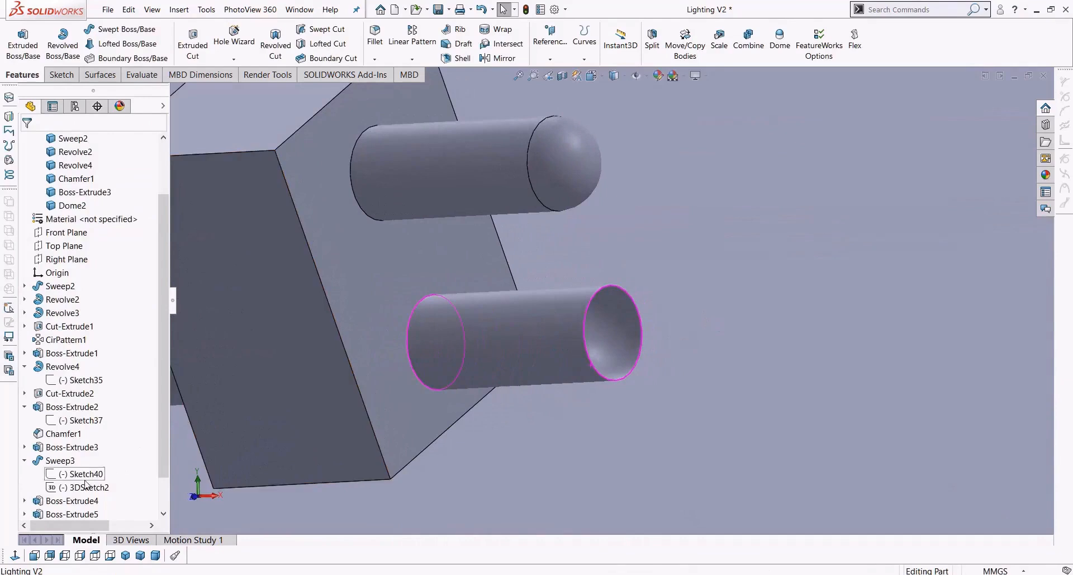
Step: Edit the lower pin's dome and reverse its direction so it bulges outward
scroll(83, 475, "down", 1)
left_click(59, 500)
right_click(83, 384)
left_click(77, 349)
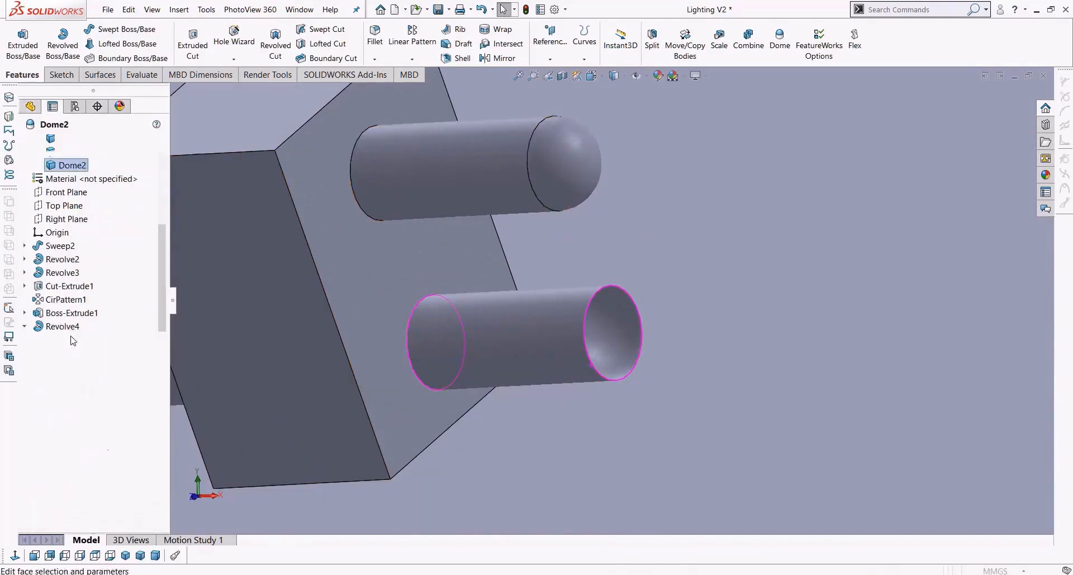
left_click(32, 237)
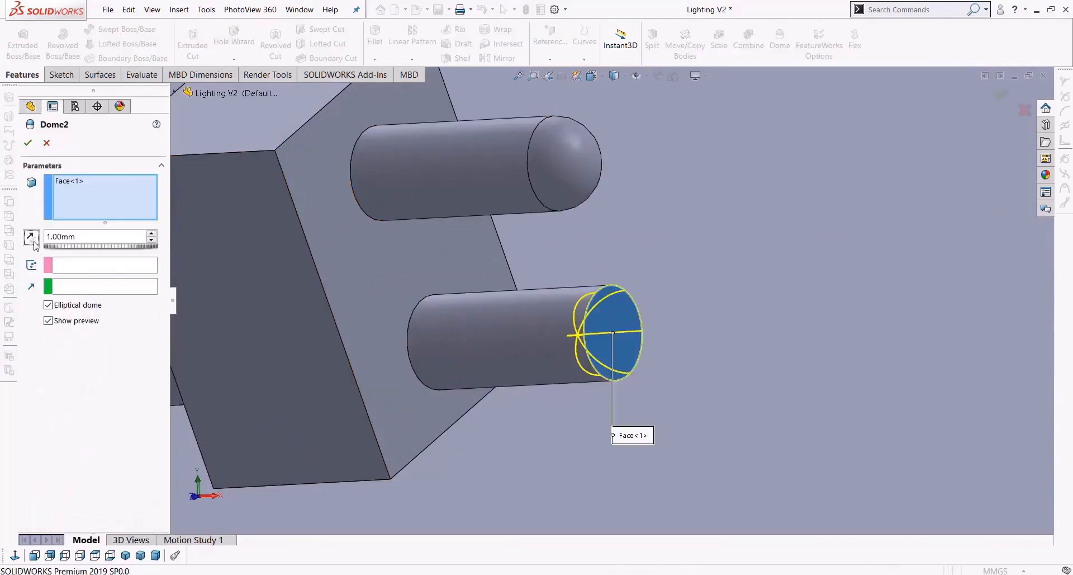
left_click(28, 144)
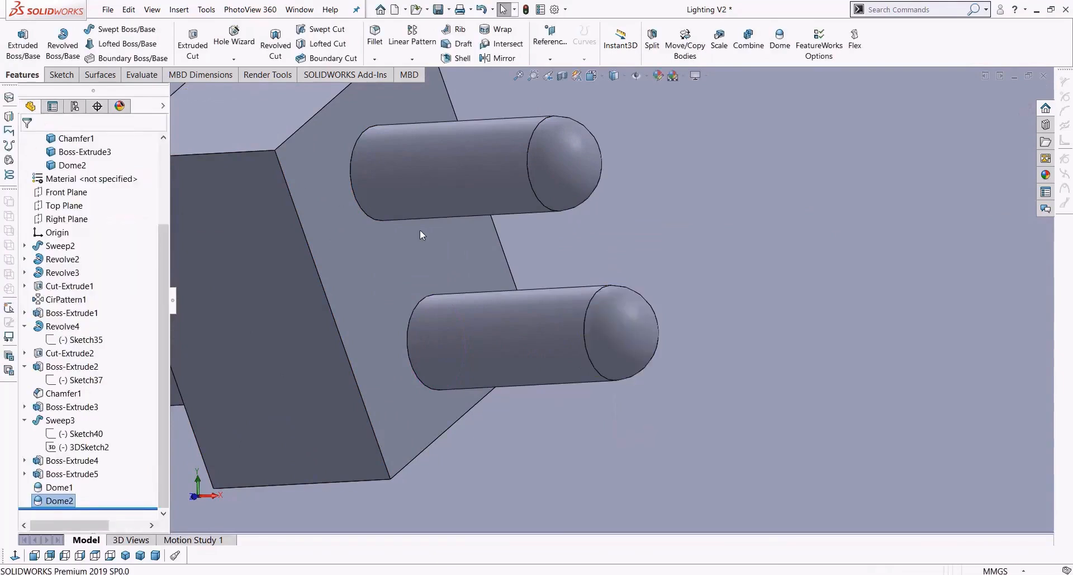
Step: Check where the Dome command is found among the insertable features, and save the part
middle_click_drag(421, 229, 743, 199)
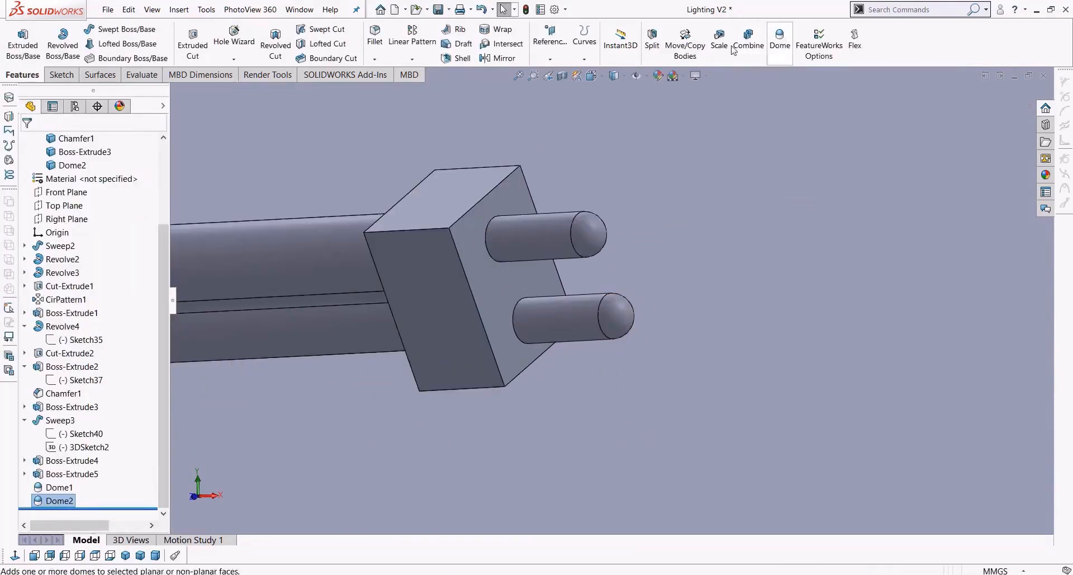
left_click(206, 10)
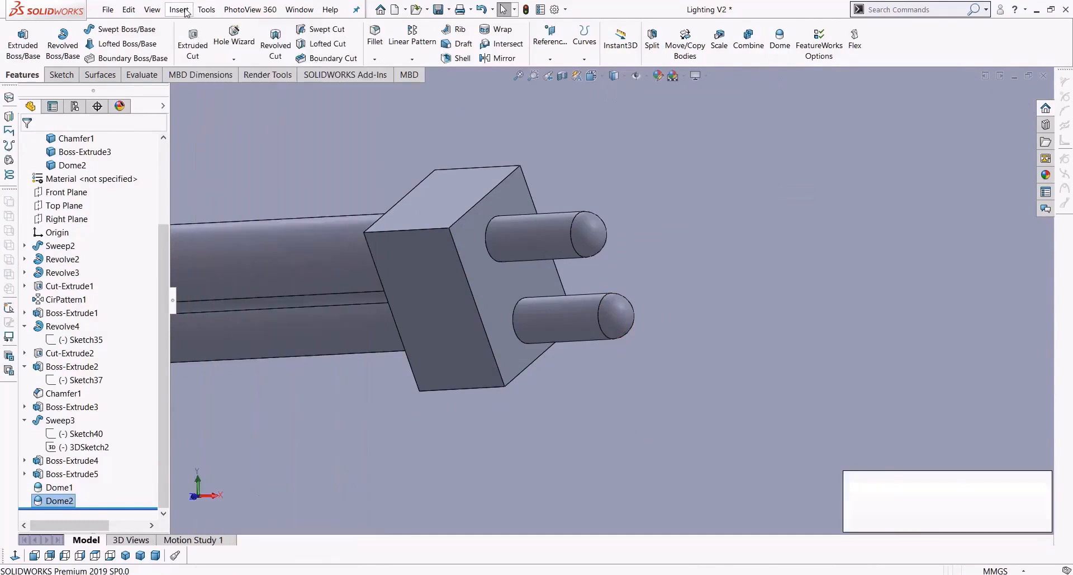
left_click(179, 10)
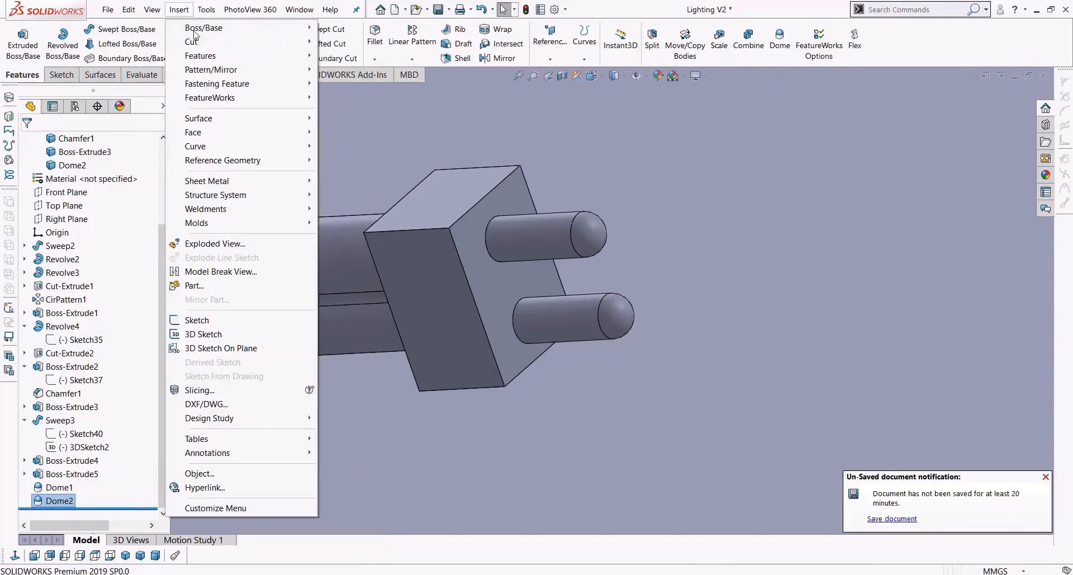
mouse_move(205, 61)
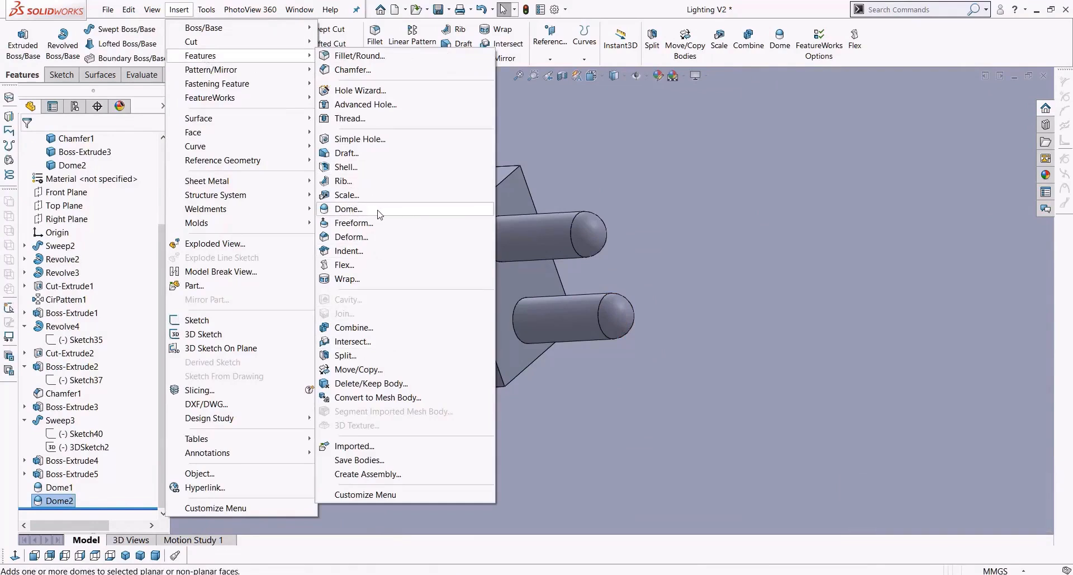
left_click(910, 49)
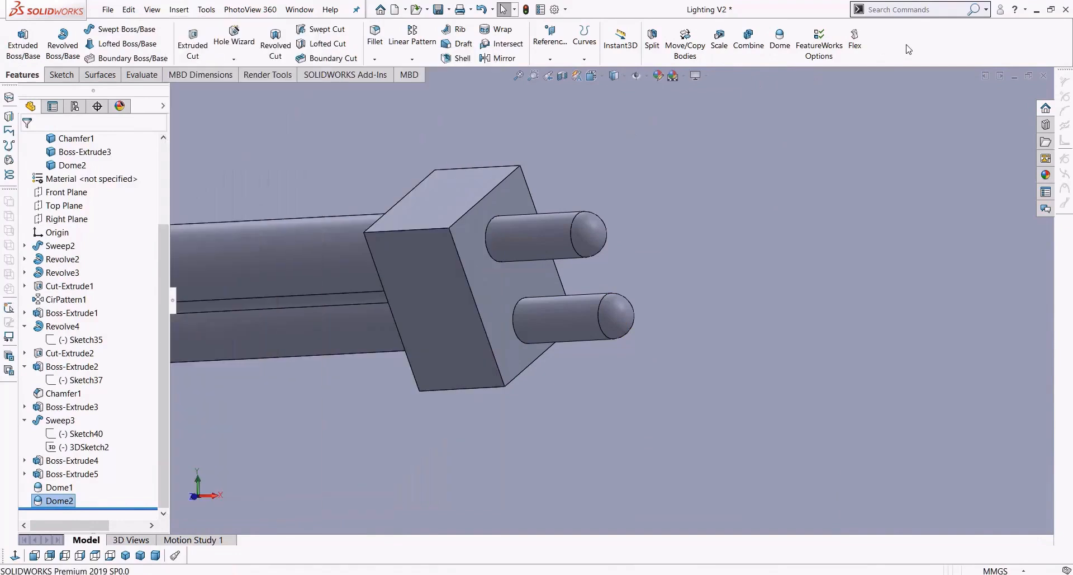
key("ctrl+s")
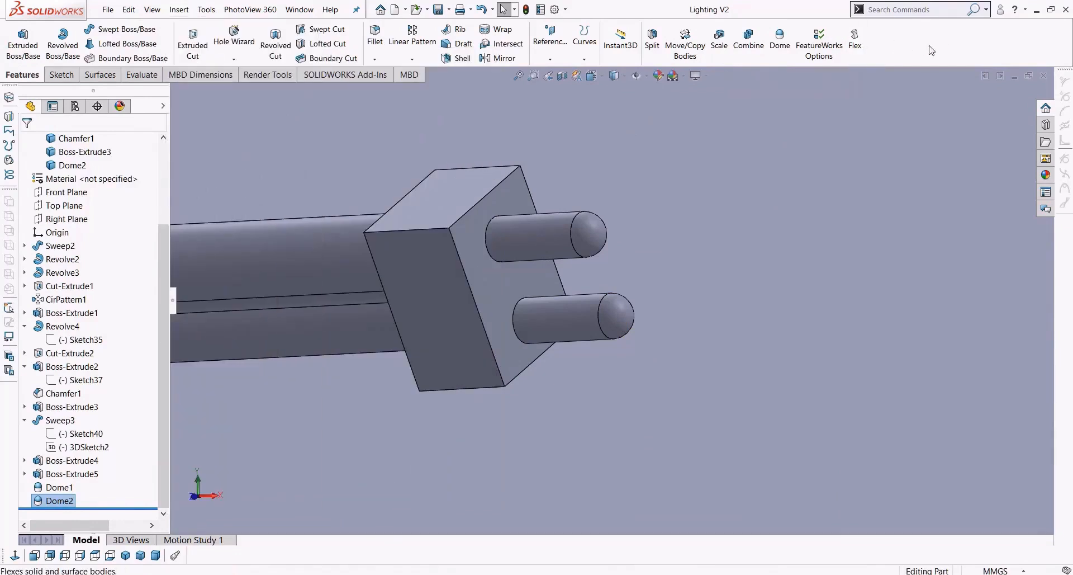
Step: Customize the Features commands by adding a second Dome command to the toolbar, and remove that duplicate again
left_click(565, 9)
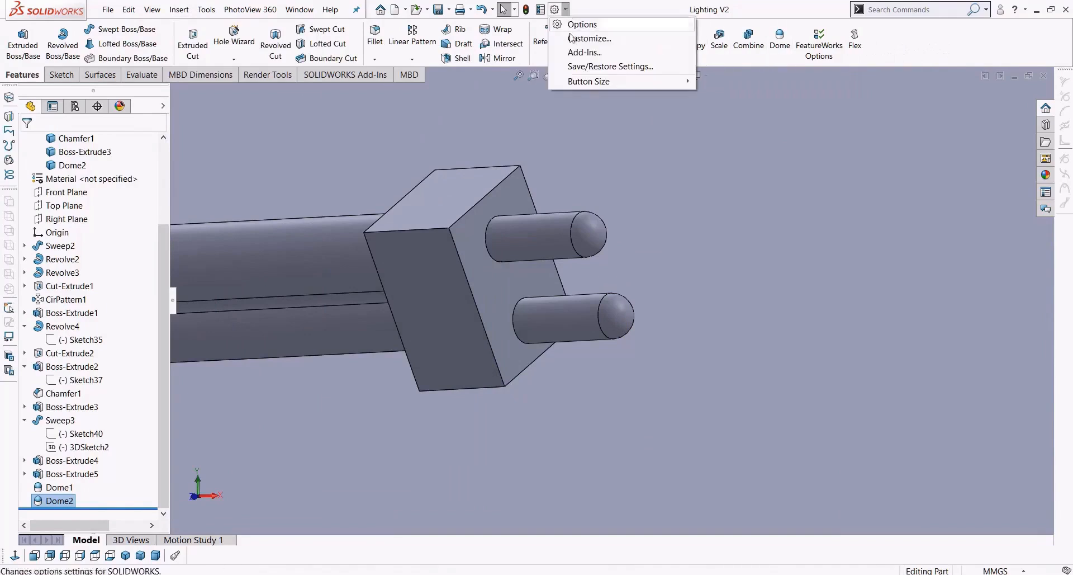
right_click(907, 29)
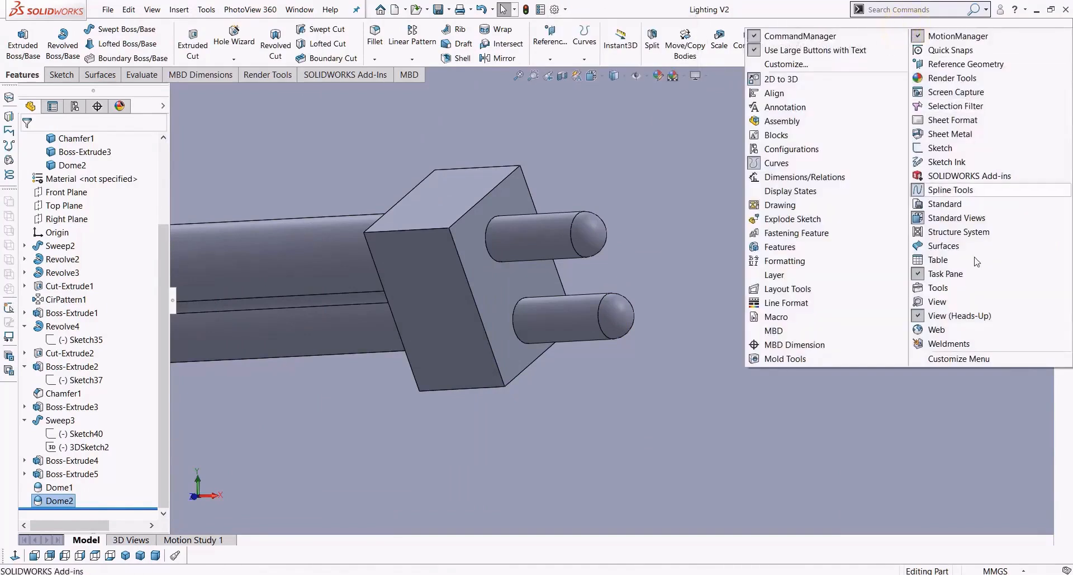
left_click(786, 65)
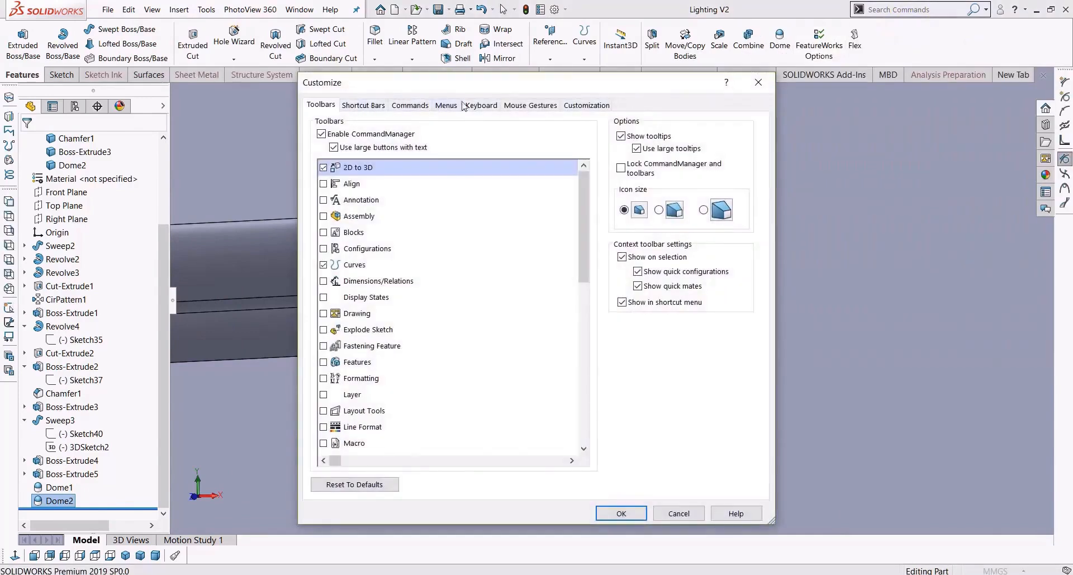
left_click(421, 108)
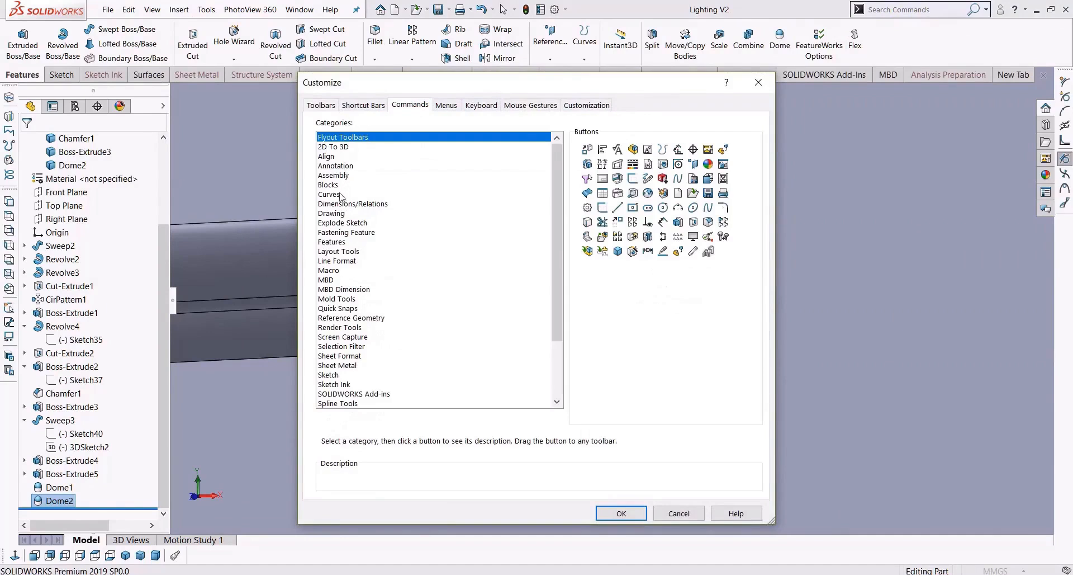
left_click(328, 242)
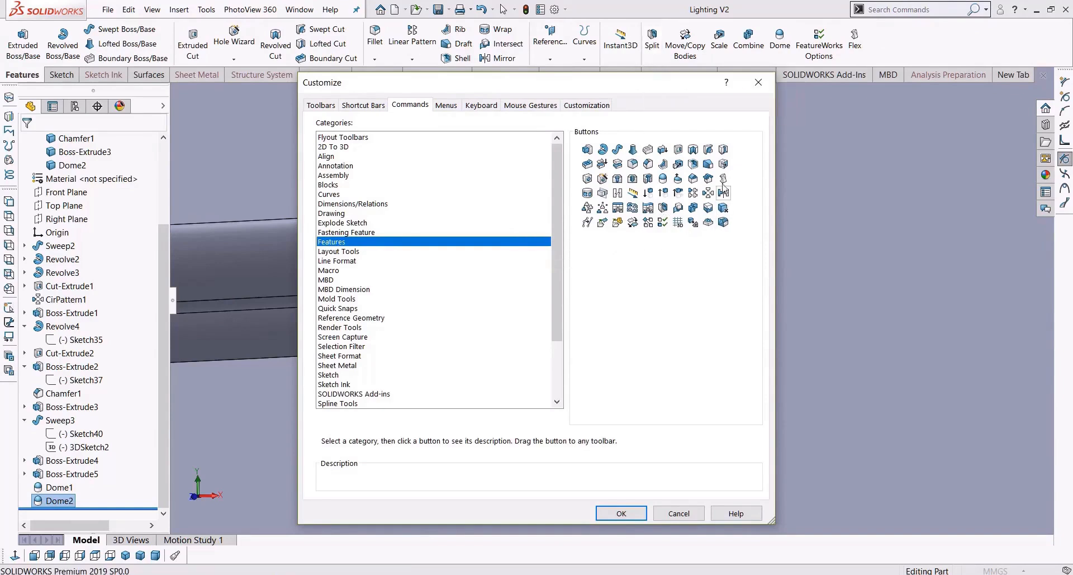
left_click_drag(632, 222, 876, 41)
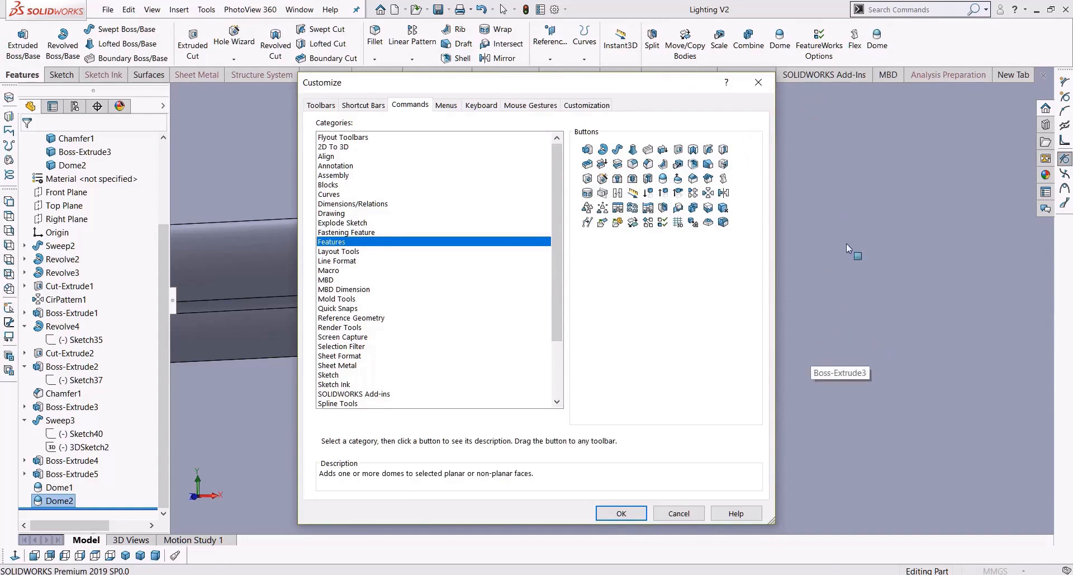
left_click_drag(881, 42, 720, 243)
left_click(769, 84)
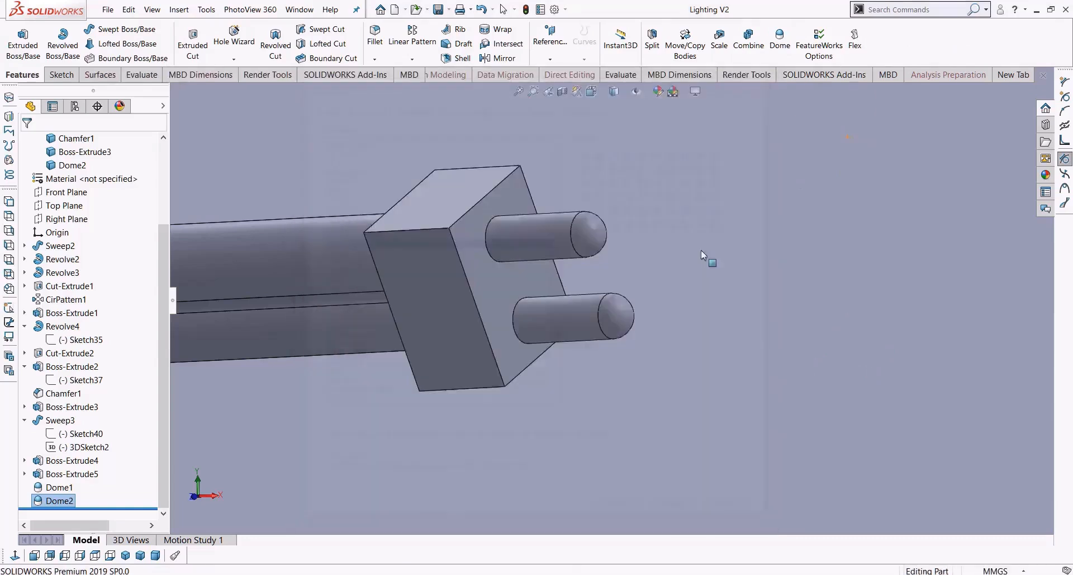
Step: Hide the large flat tabletop body beneath the lamp, with the model in isometric view
scroll(663, 301, "up", 8)
middle_click_drag(579, 278, 538, 364)
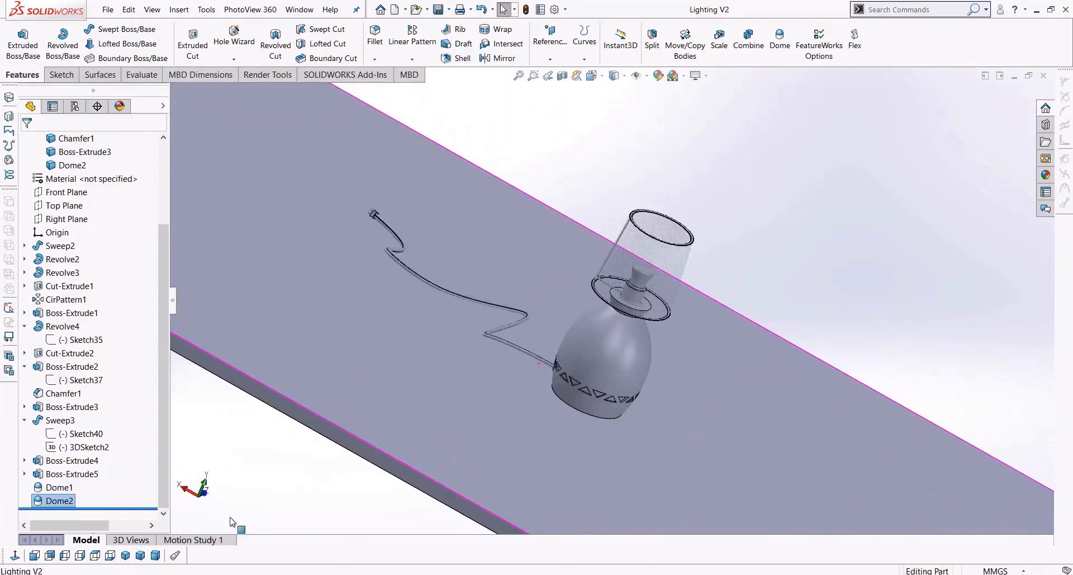
left_click(125, 555)
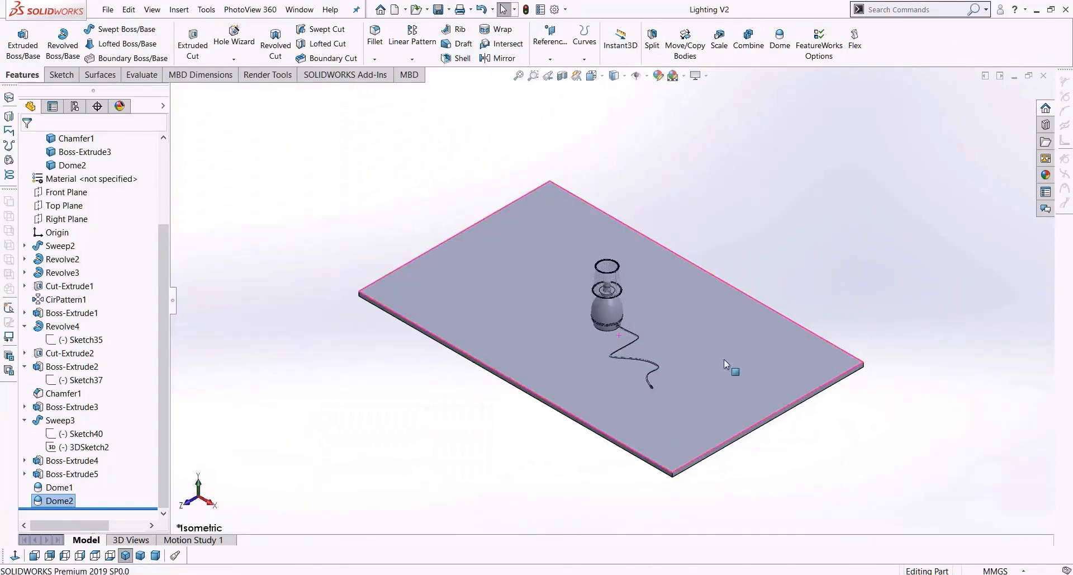
left_click(79, 153)
right_click(80, 156)
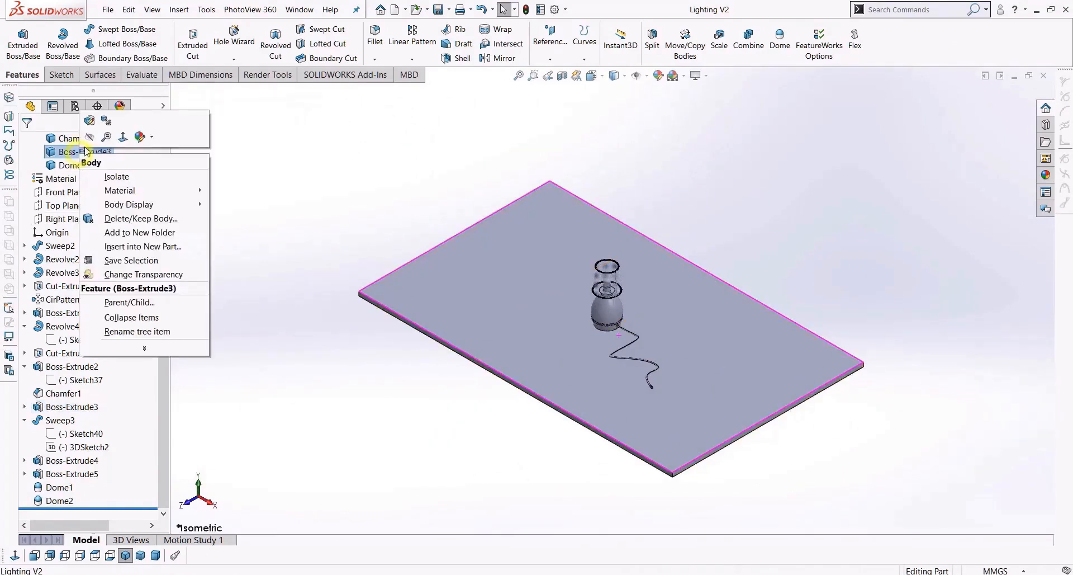
left_click(96, 140)
scroll(637, 340, "down", 5)
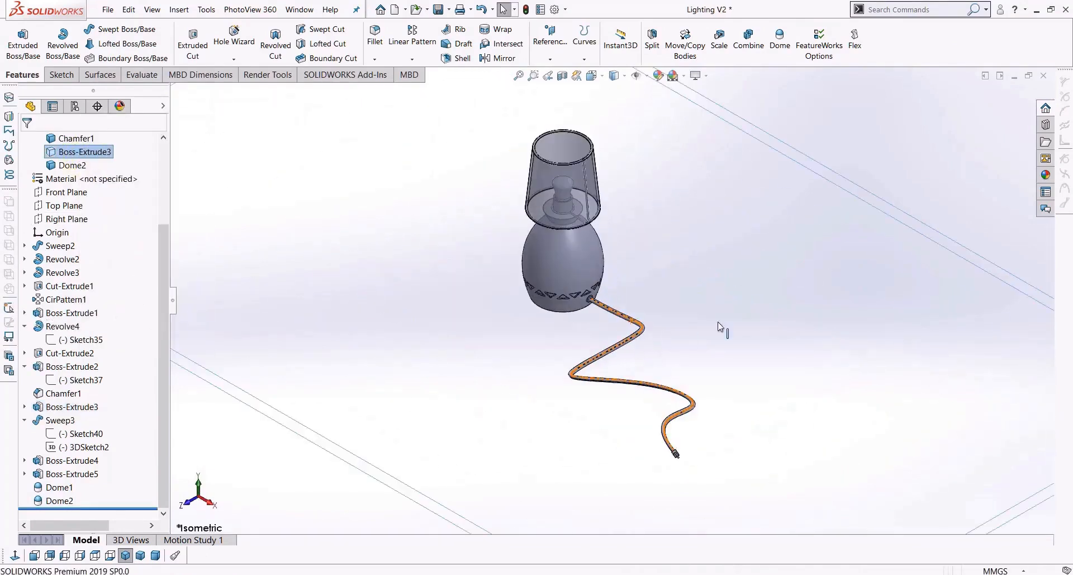
left_click(669, 318)
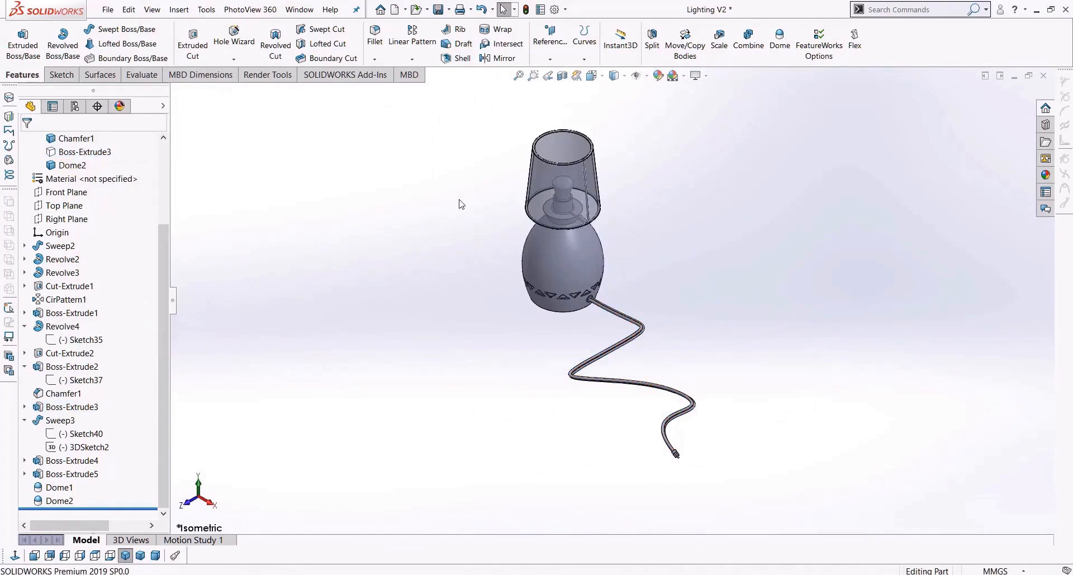
Step: Examine the lamp and its power cord from several sides, return to the isometric view, and save the part
middle_click_drag(618, 248, 548, 335)
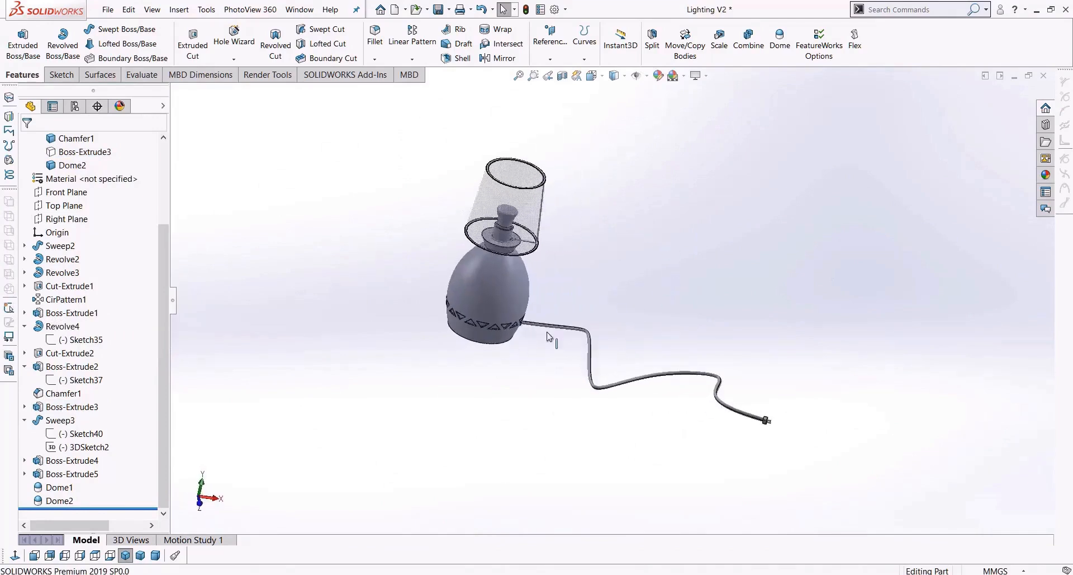
scroll(482, 323, "down", 4)
middle_click_drag(482, 323, 617, 224)
scroll(614, 252, "down", 3)
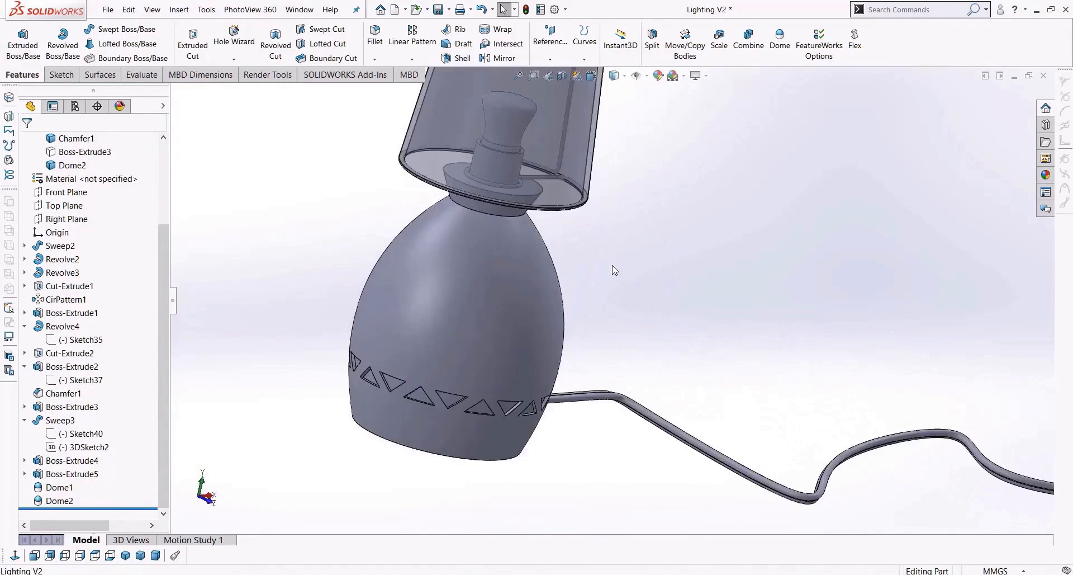
scroll(615, 271, "up", 3)
middle_click_drag(704, 324, 686, 368)
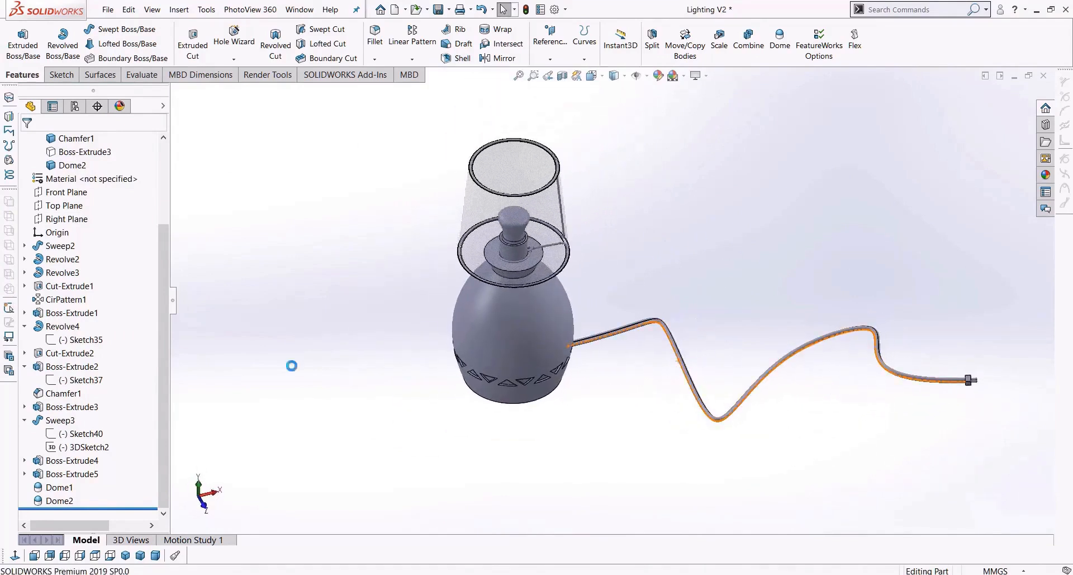
left_click(125, 555)
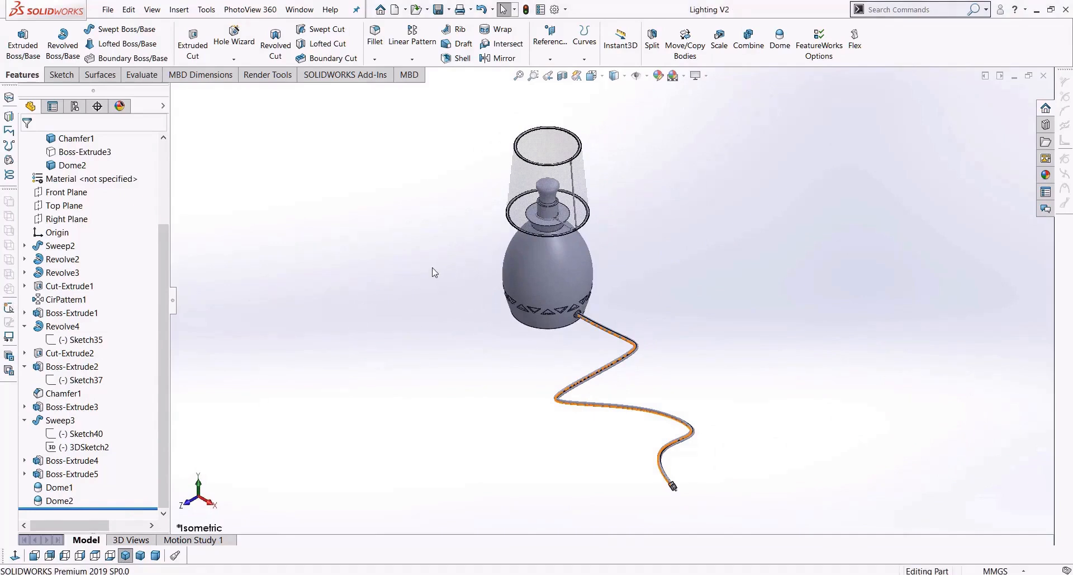
Step: Create a new blank part document
key("ctrl+n")
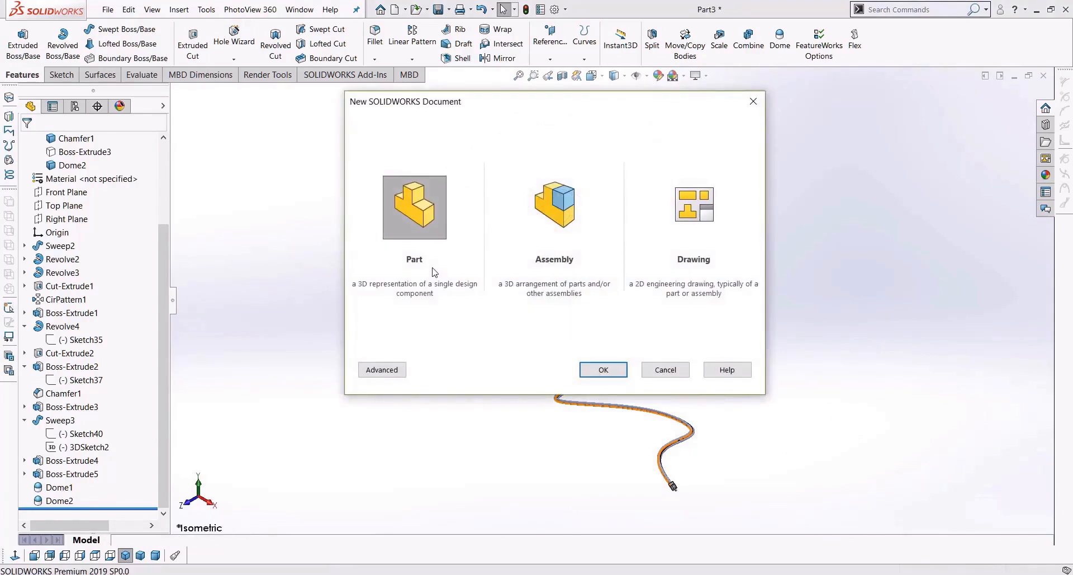
key("Return")
left_click(54, 220)
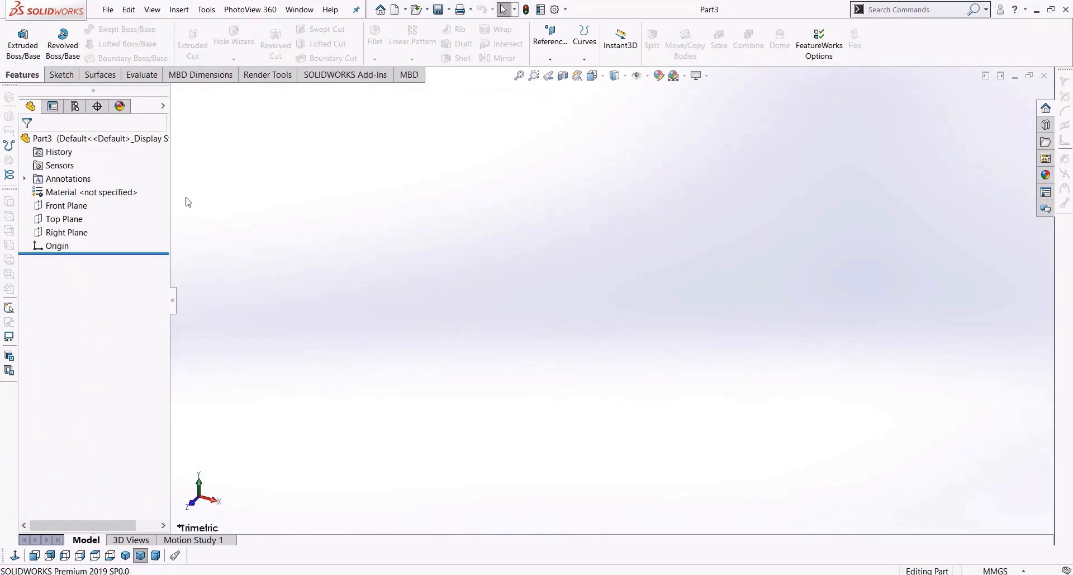
Step: Try a reference plane offset 40 mm above the Top Plane
left_click(64, 219)
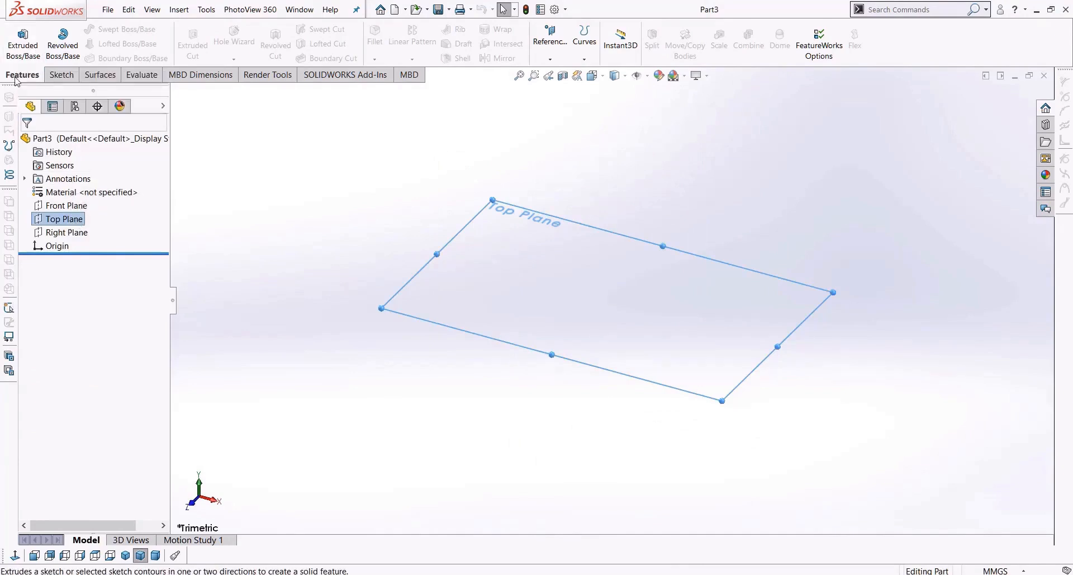
left_click(550, 60)
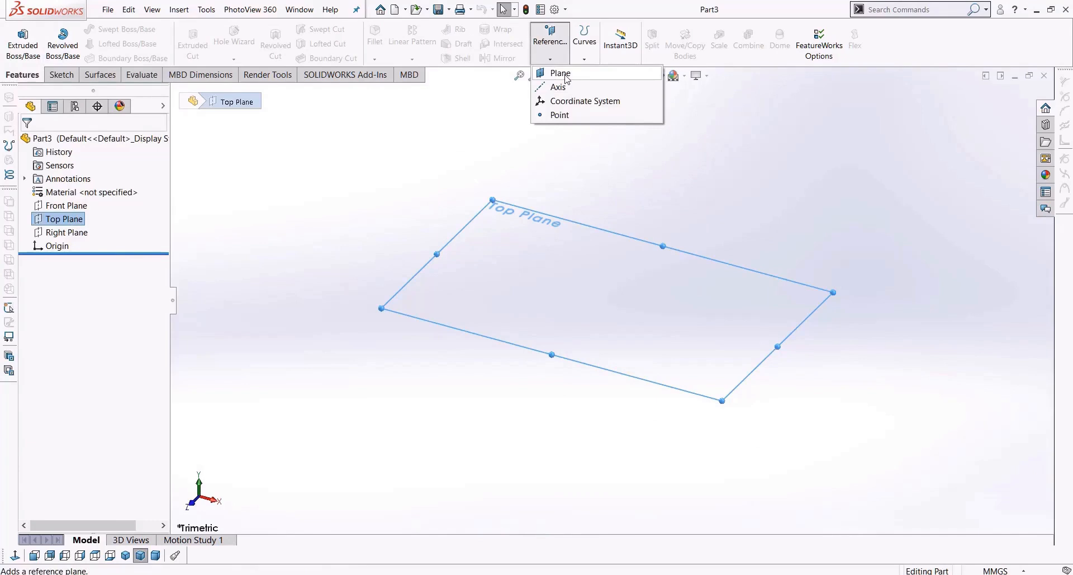
left_click(567, 77)
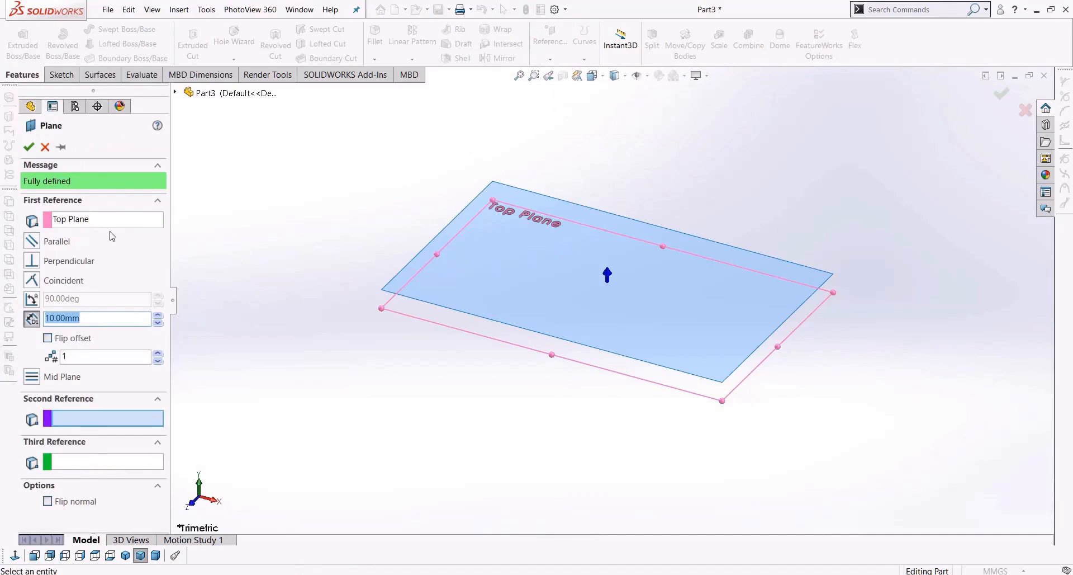
middle_click_drag(289, 336, 305, 312)
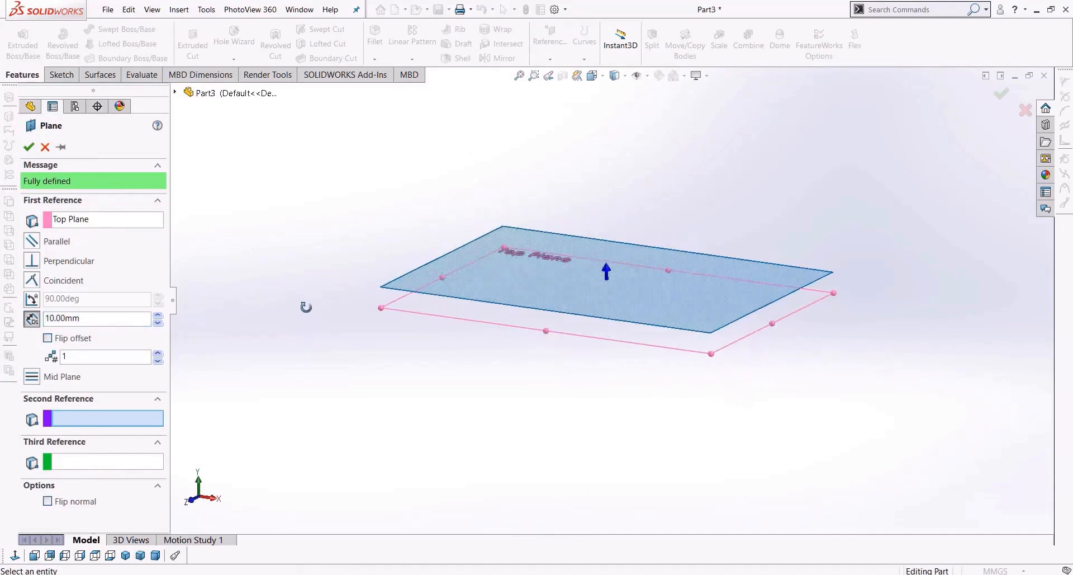
scroll(511, 329, "down", 2)
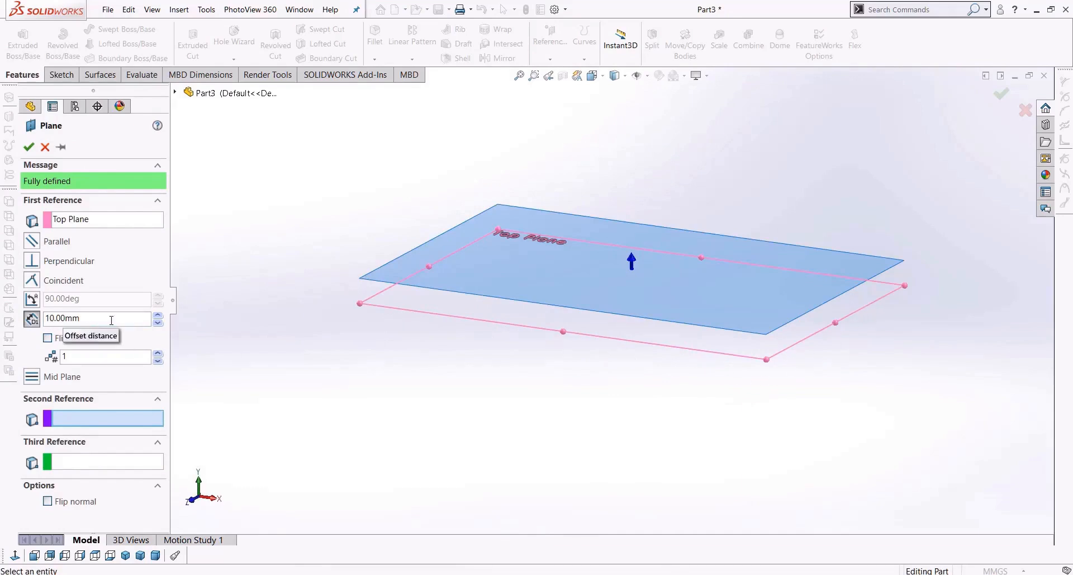
left_click(159, 316)
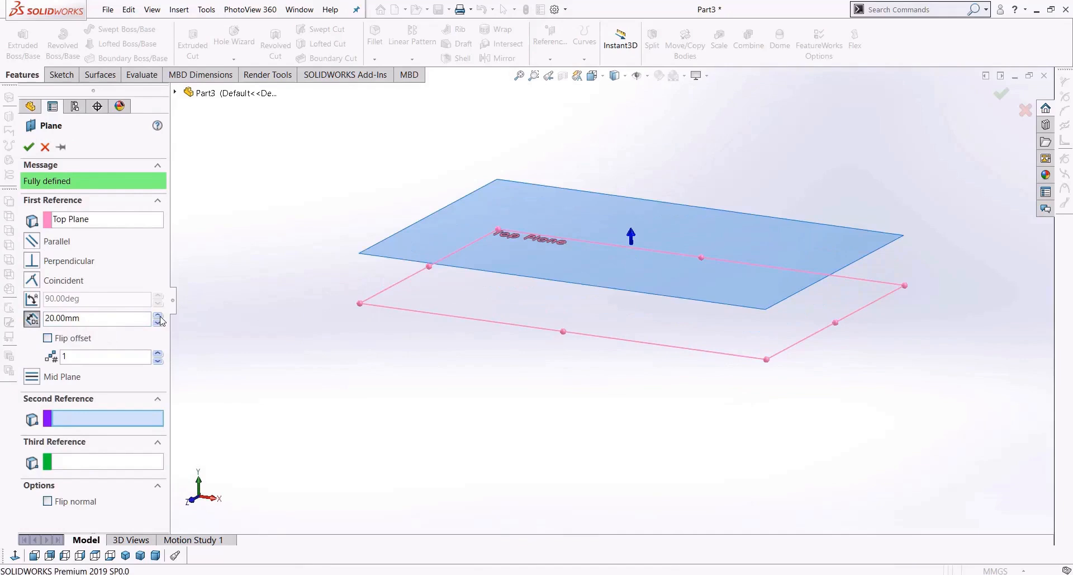
left_click(158, 315)
left_click(159, 316)
middle_click_drag(348, 345, 343, 319)
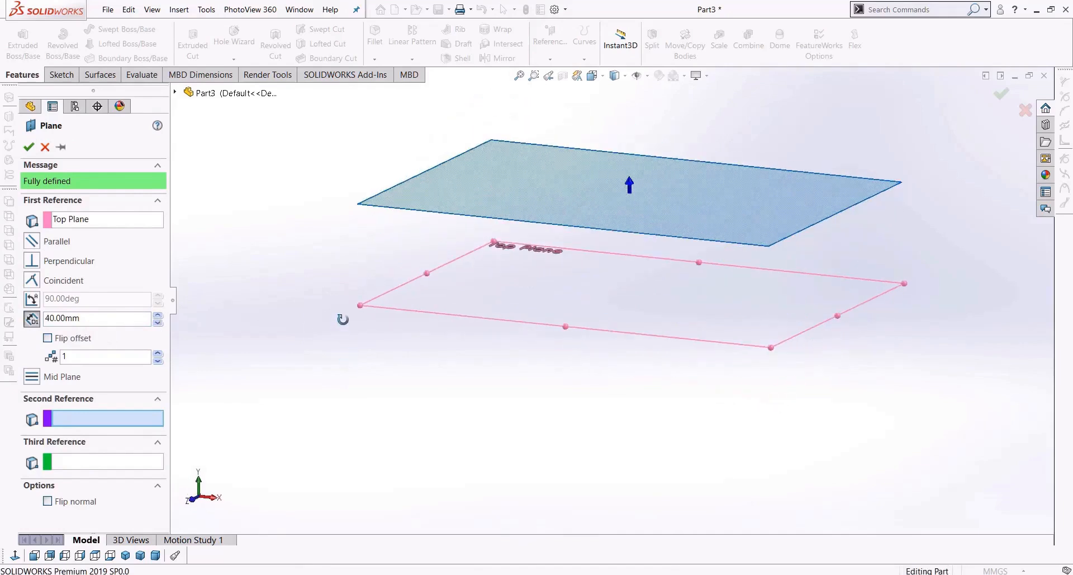
Step: Try flipping the plane's offset and creating three instances, restore both options, and cancel the plane
left_click(48, 338)
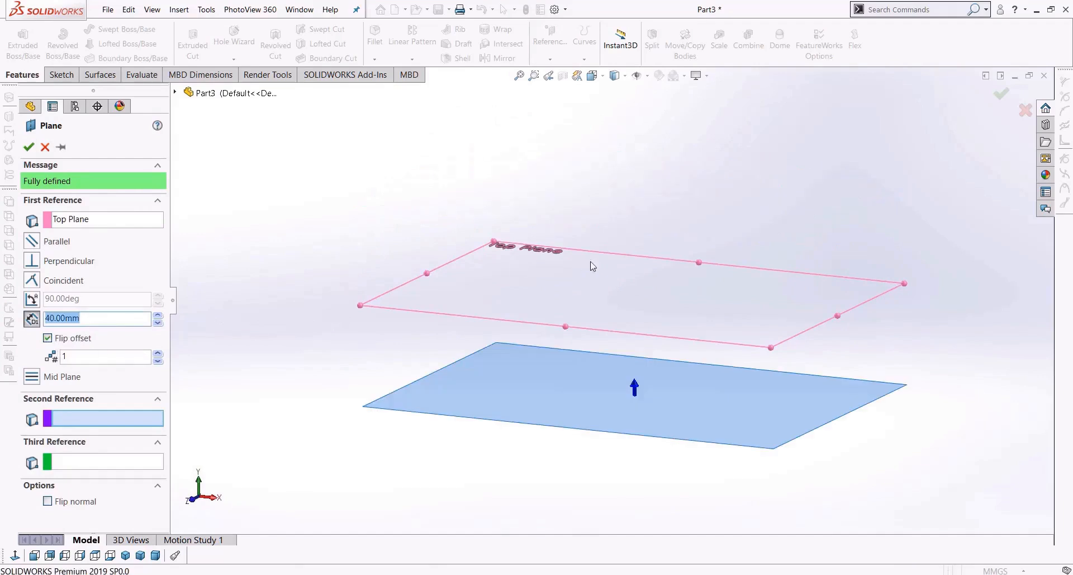
left_click(48, 338)
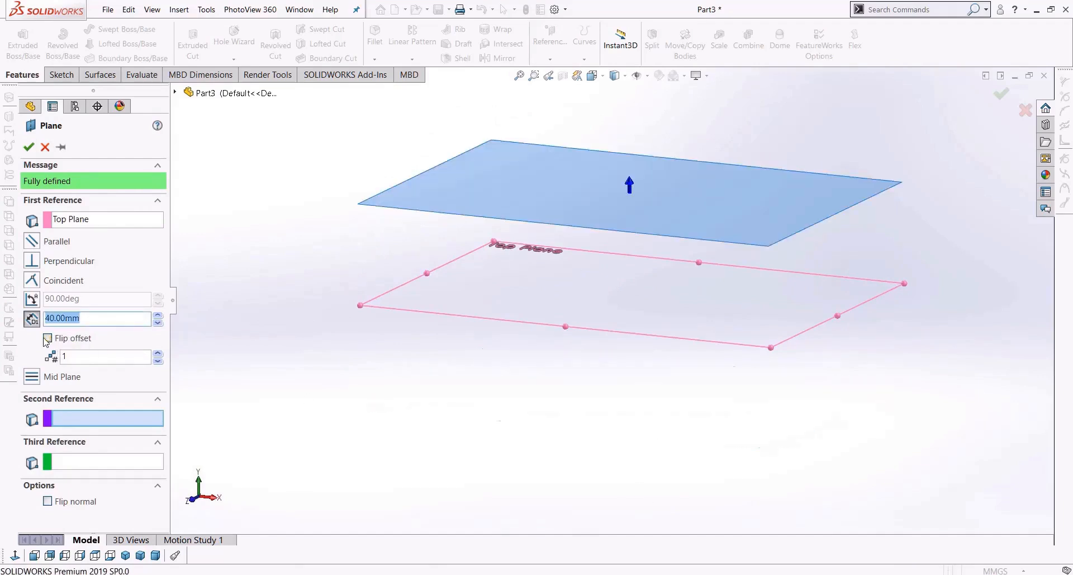
middle_click_drag(260, 340, 307, 320)
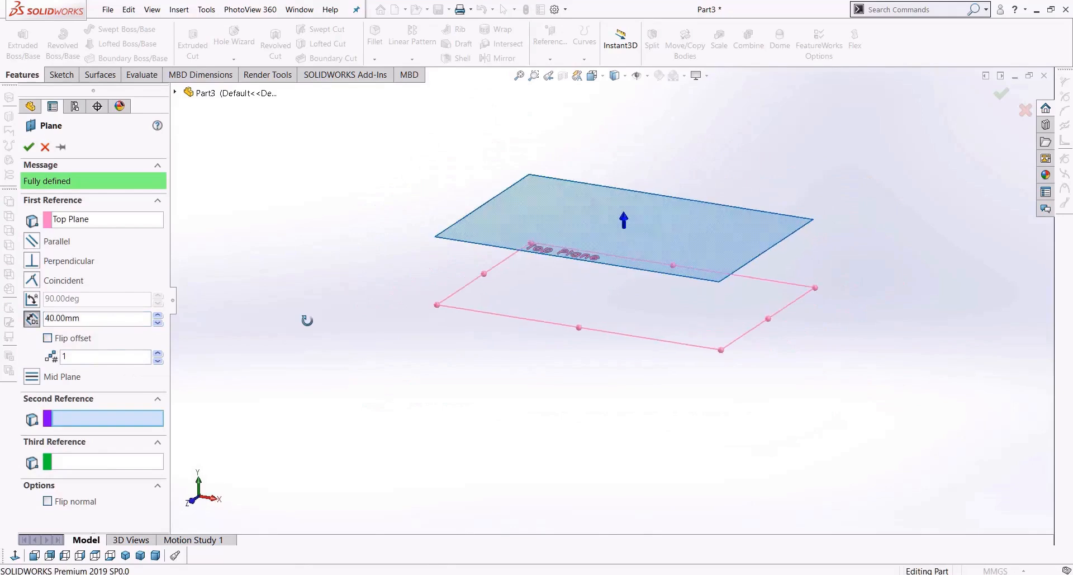
left_click(157, 354)
left_click(157, 354)
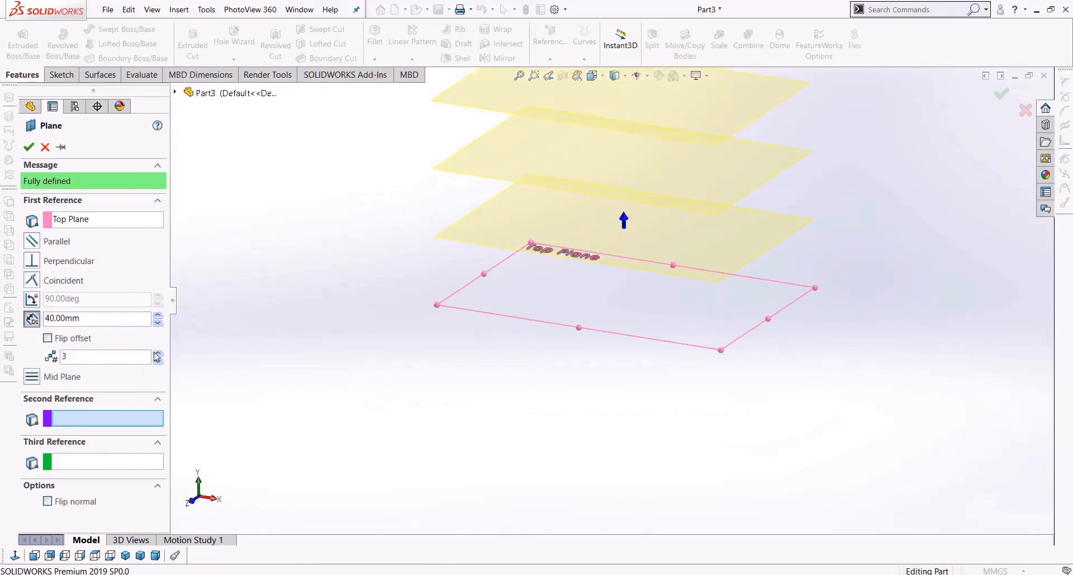
left_click(157, 360)
left_click(158, 361)
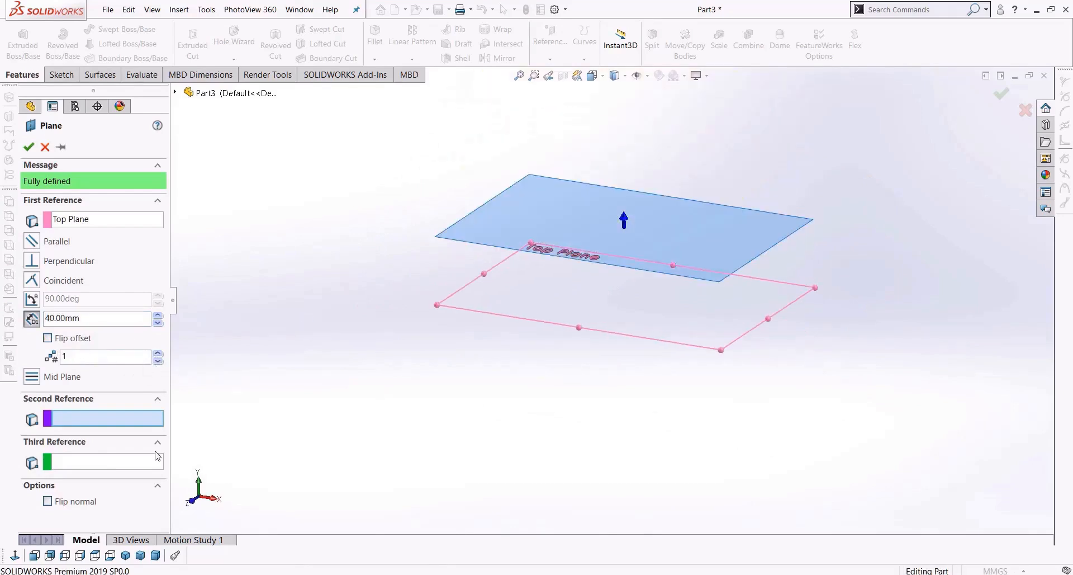
left_click(45, 147)
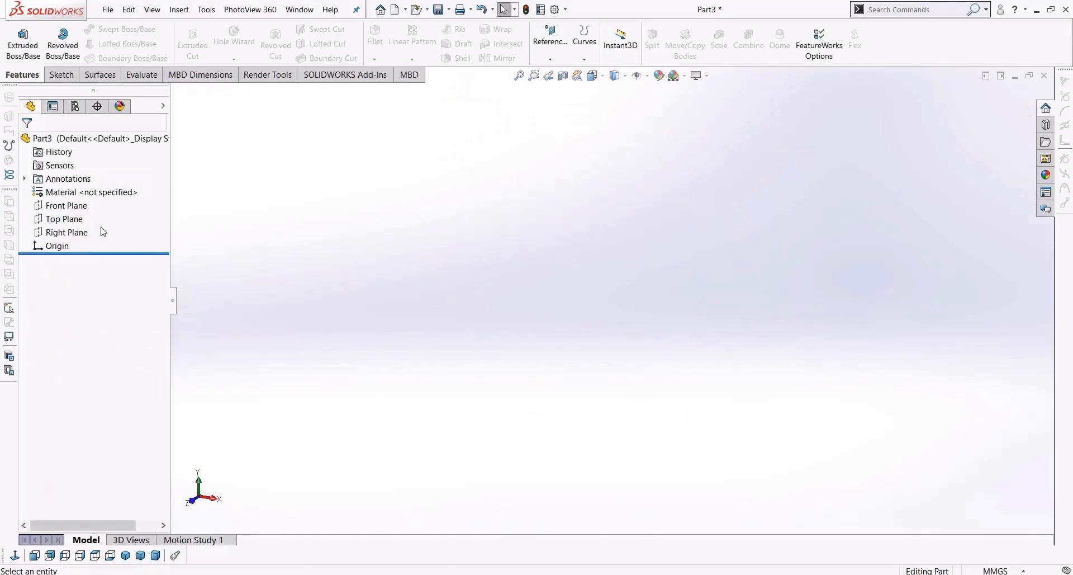
Step: Try a reference plane offset 30 mm above the Top Plane
left_click(550, 33)
left_click(554, 75)
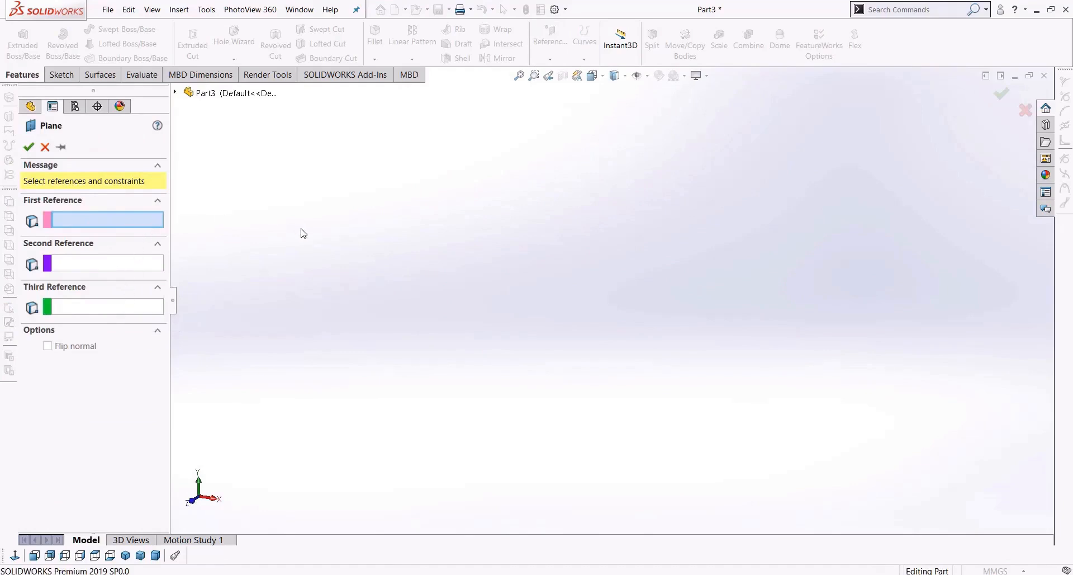
left_click(176, 92)
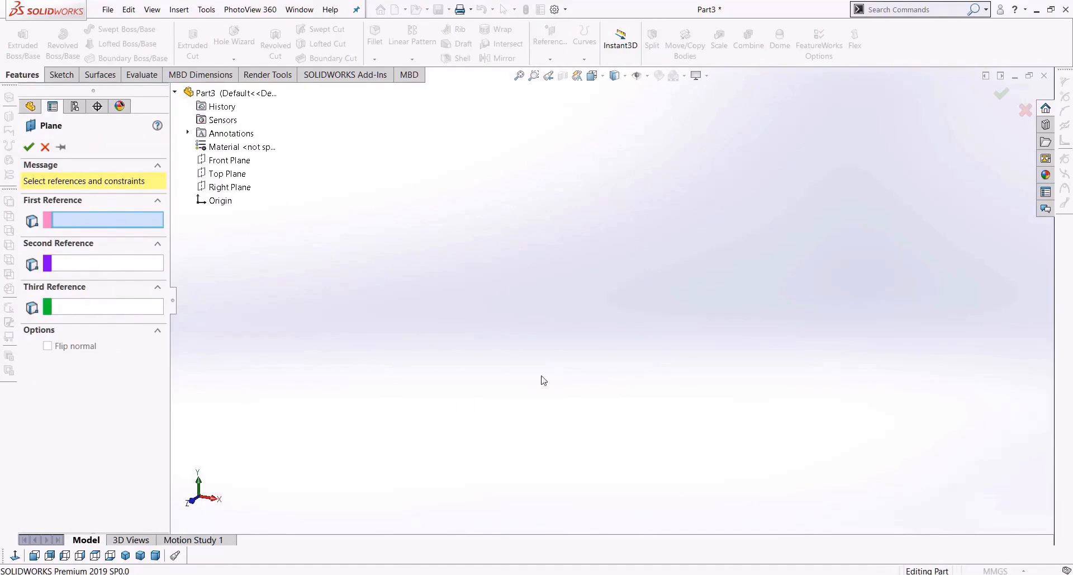
left_click(221, 175)
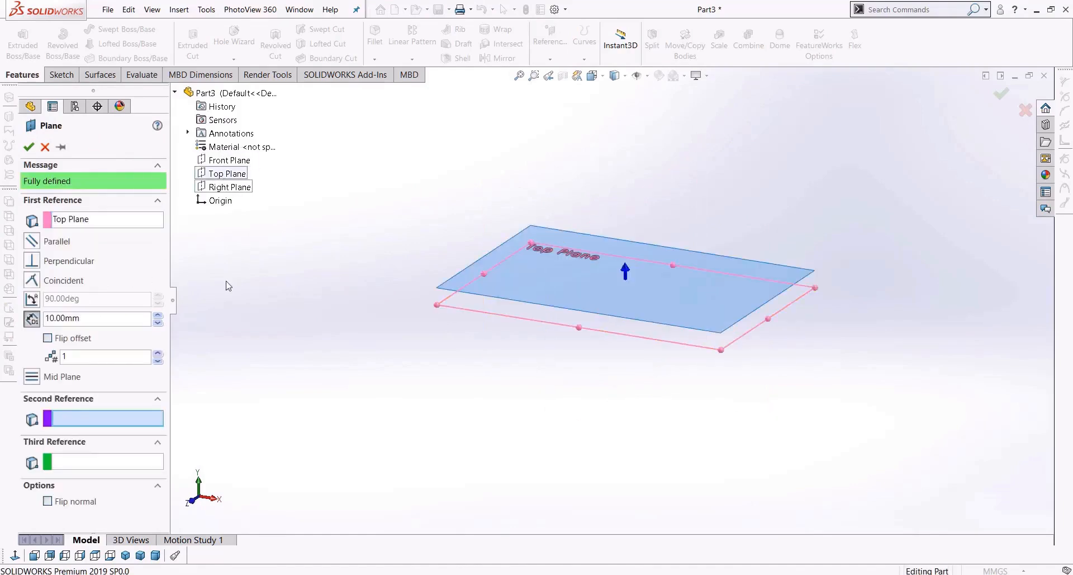
left_click(158, 316)
left_click(157, 315)
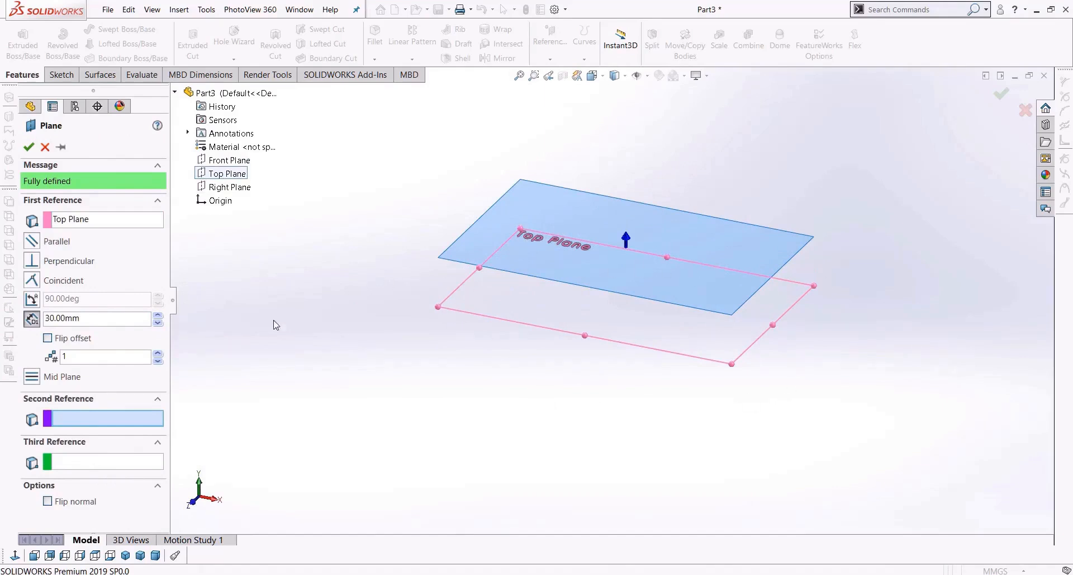
Step: Try making the new plane perpendicular to the Top Plane, inspect its preview, and cancel the plane
left_click(34, 267)
middle_click_drag(375, 347, 319, 352)
middle_click_drag(396, 385, 686, 382)
middle_click_drag(524, 361, 555, 373)
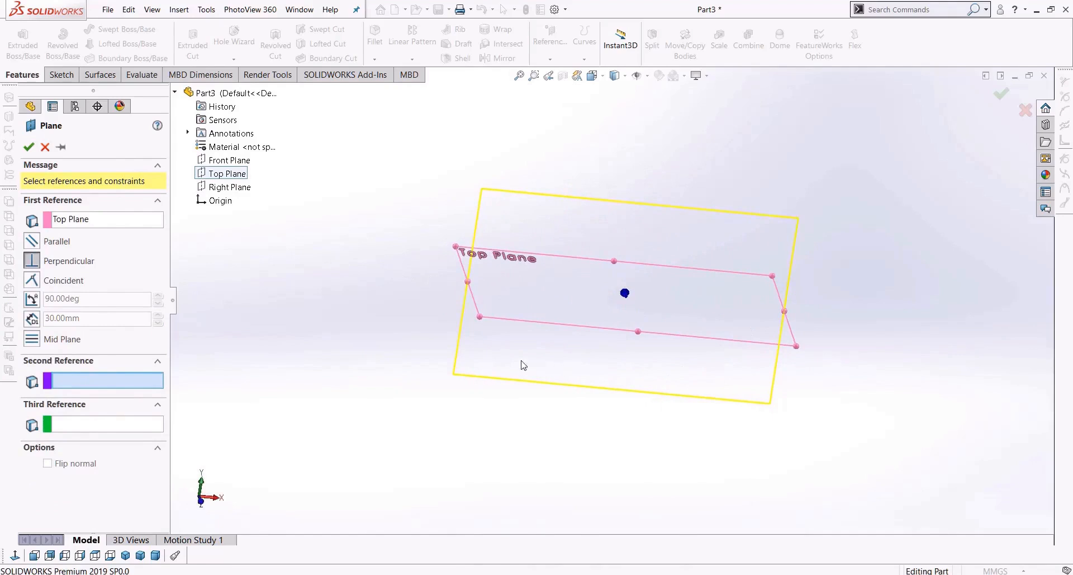
left_click(45, 147)
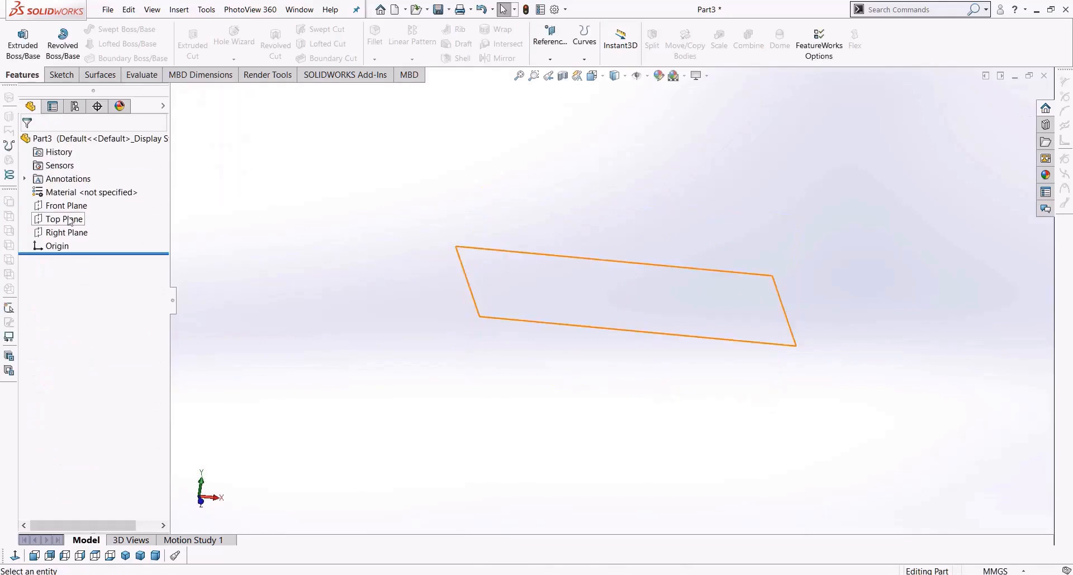
Step: Create a reference plane offset 80 mm above the Top Plane
left_click(67, 219)
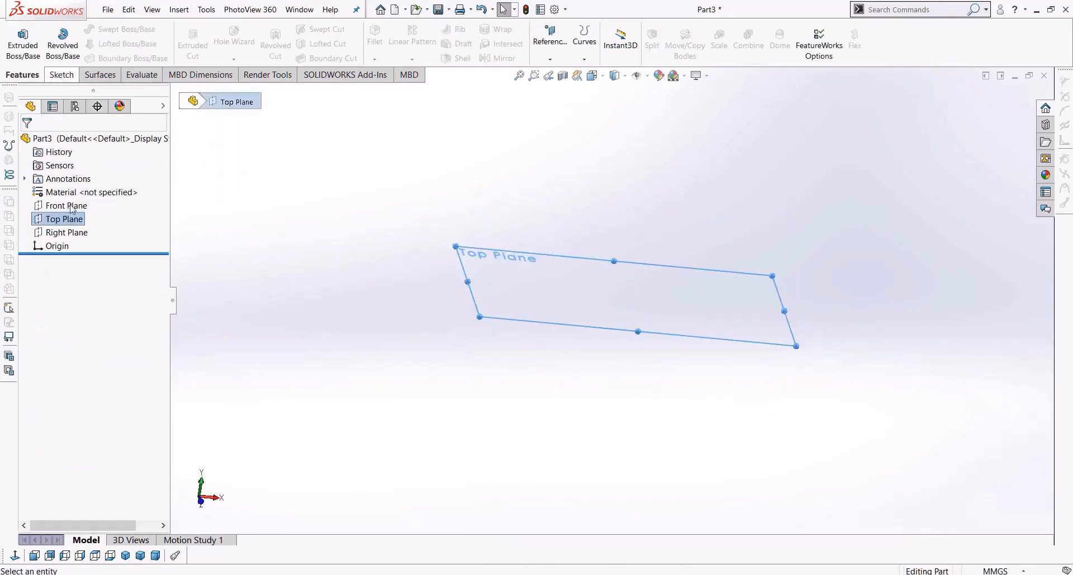
left_click(551, 40)
left_click(556, 75)
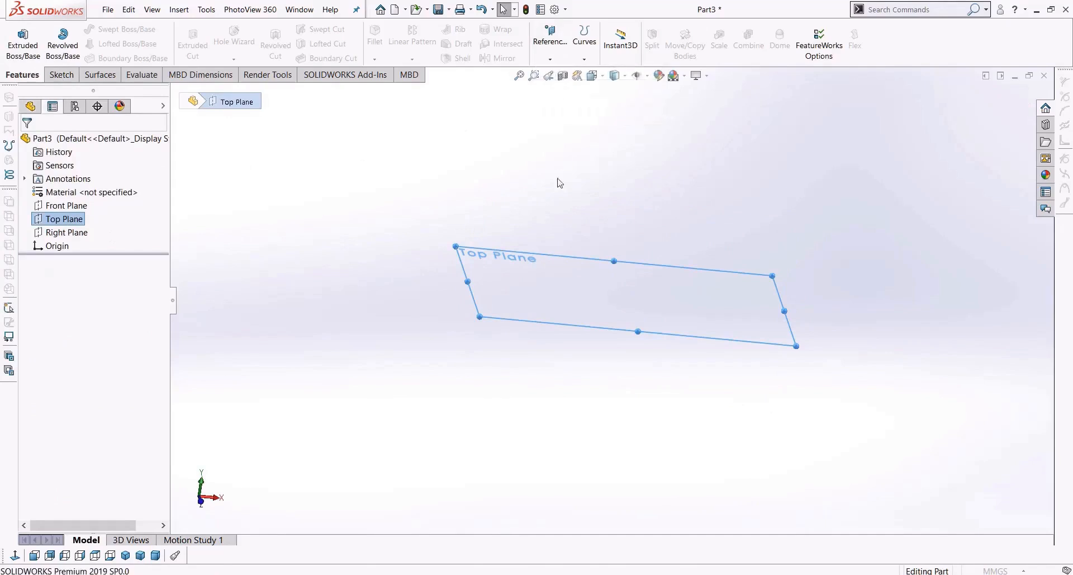
type("70")
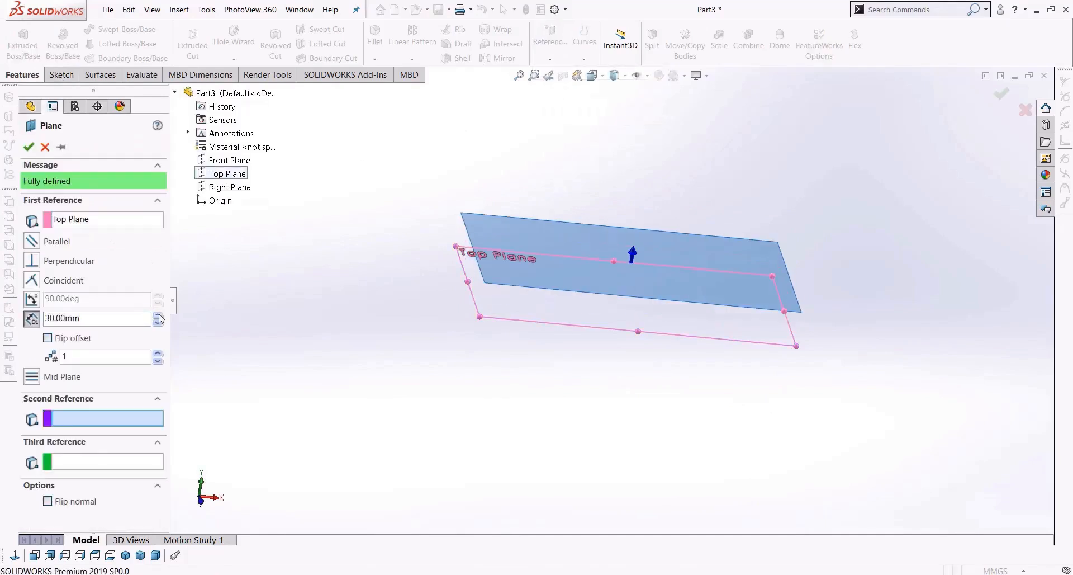
key("Return")
left_click(157, 315)
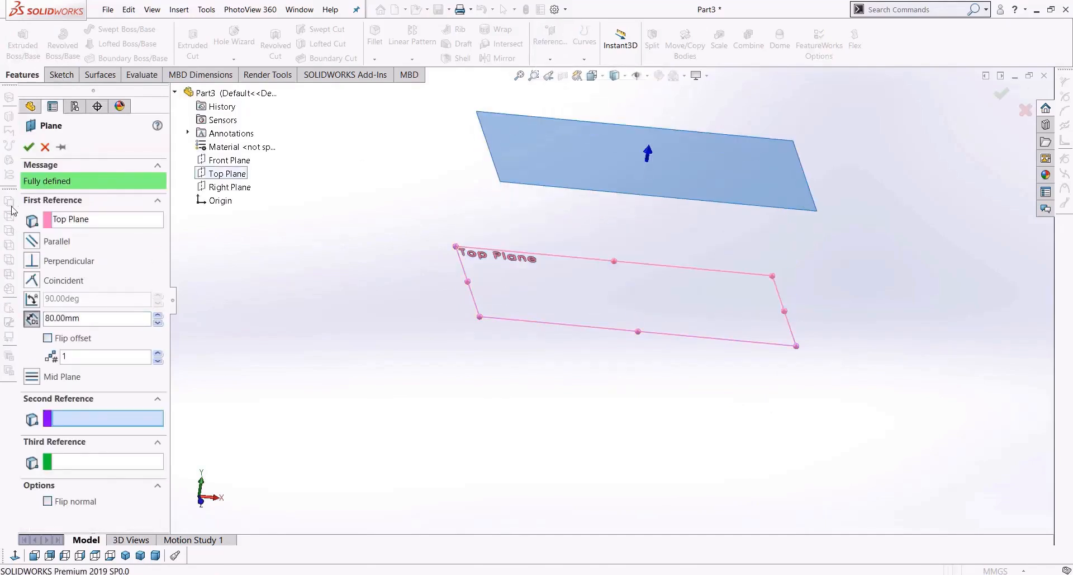
left_click(29, 147)
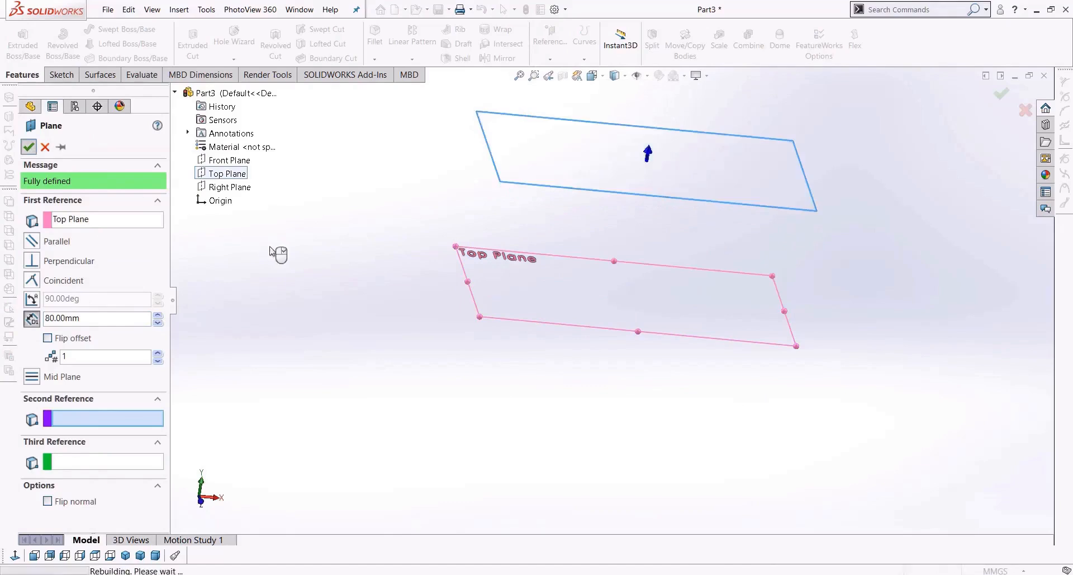
Step: Create a second reference plane offset 140 mm above Plane1
left_click(596, 149)
left_click(550, 48)
left_click(548, 77)
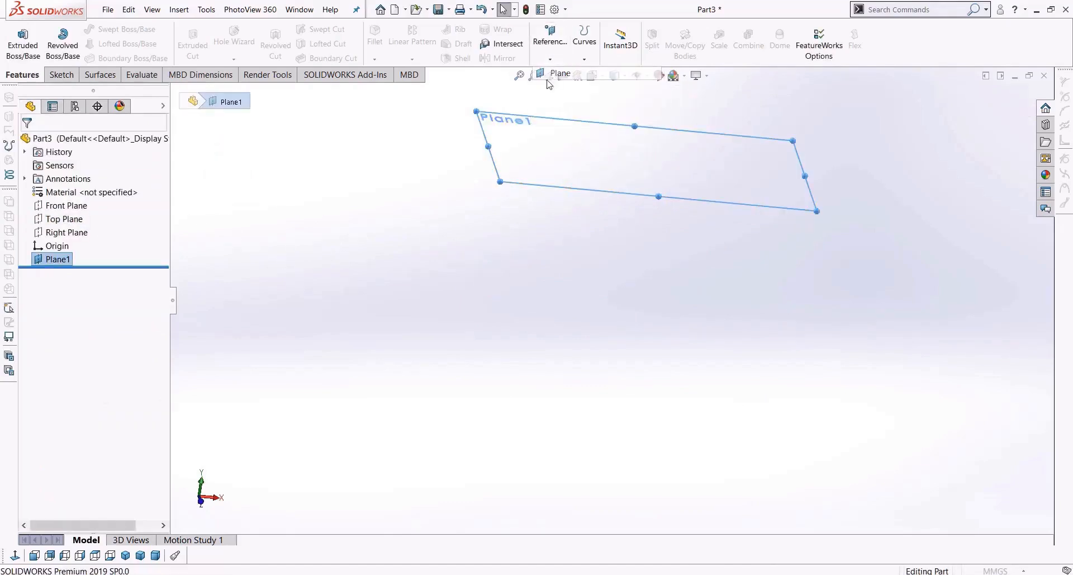
left_click(159, 315)
left_click(159, 315)
left_click(159, 315)
left_click(159, 315)
left_click(158, 314)
left_click(159, 315)
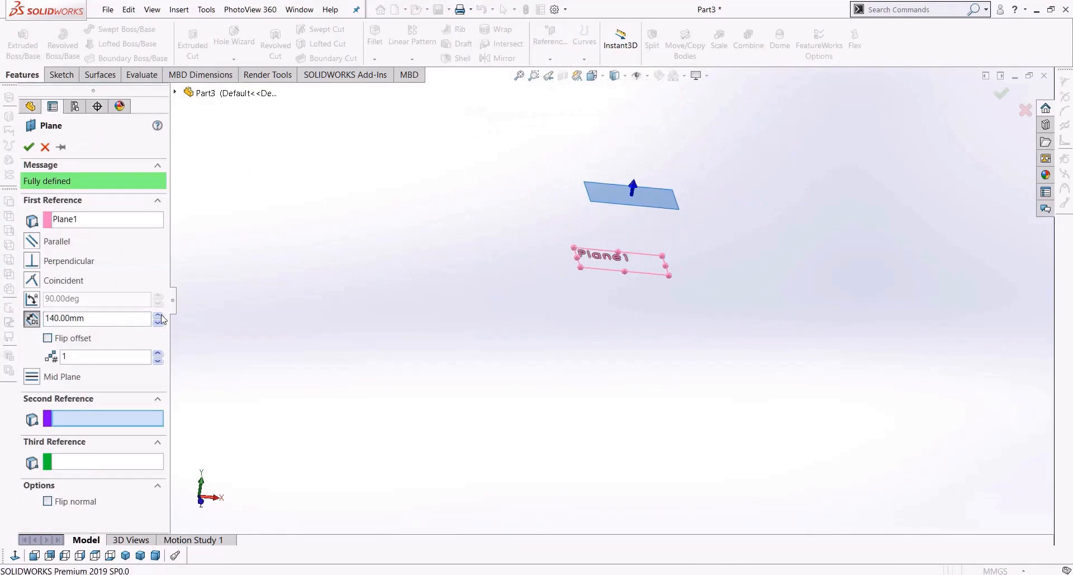
left_click(29, 147)
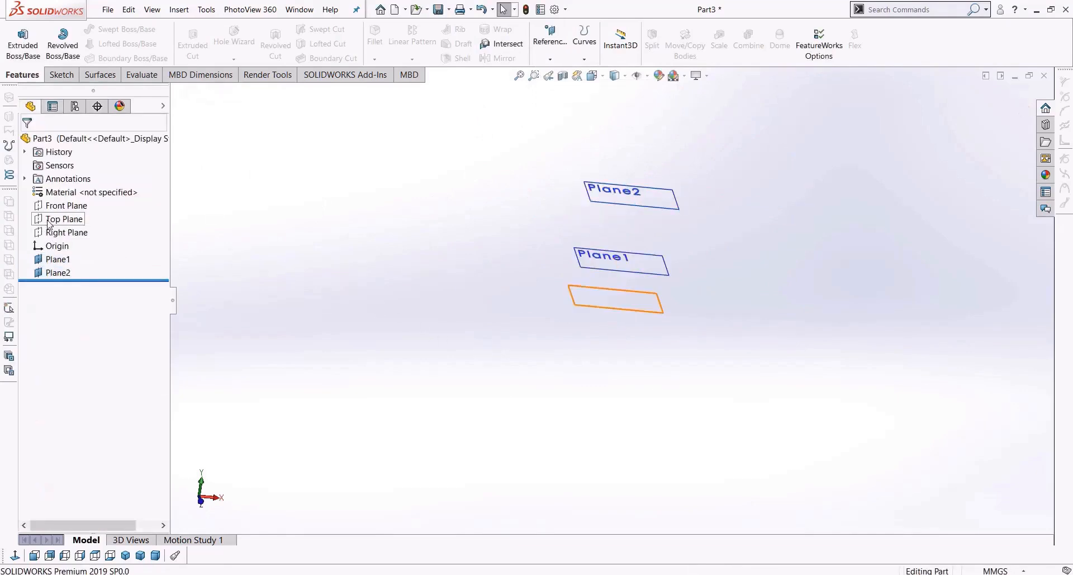
Step: Sketch a circle of about 50.5 mm radius centred on the origin on the Top Plane, and exit the sketch
left_click(62, 219)
middle_click_drag(427, 333, 433, 357)
left_click(579, 350)
scroll(582, 345, "down", 3)
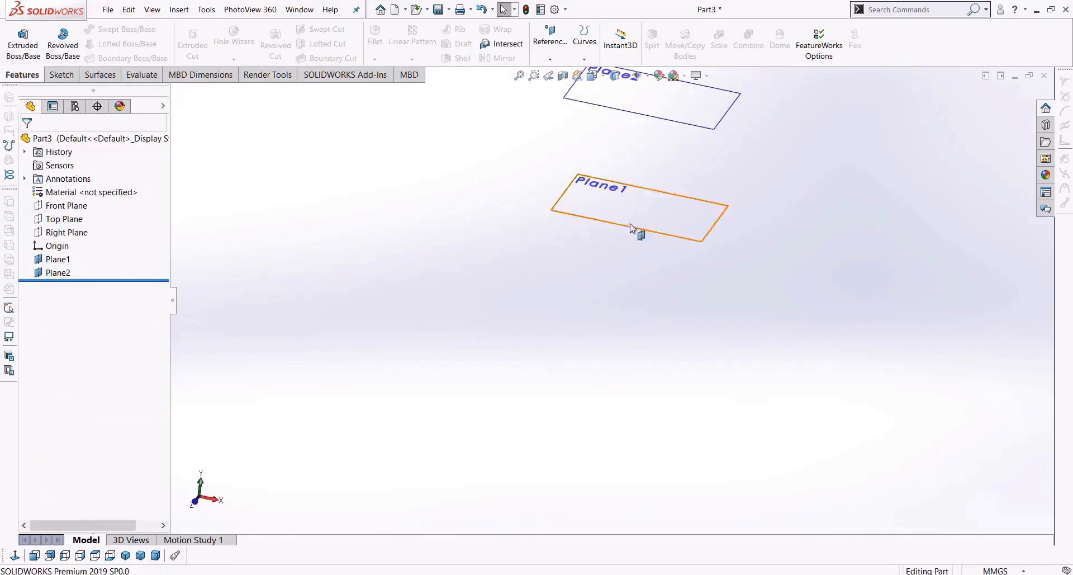
left_click(64, 218)
left_click(50, 75)
left_click(128, 29)
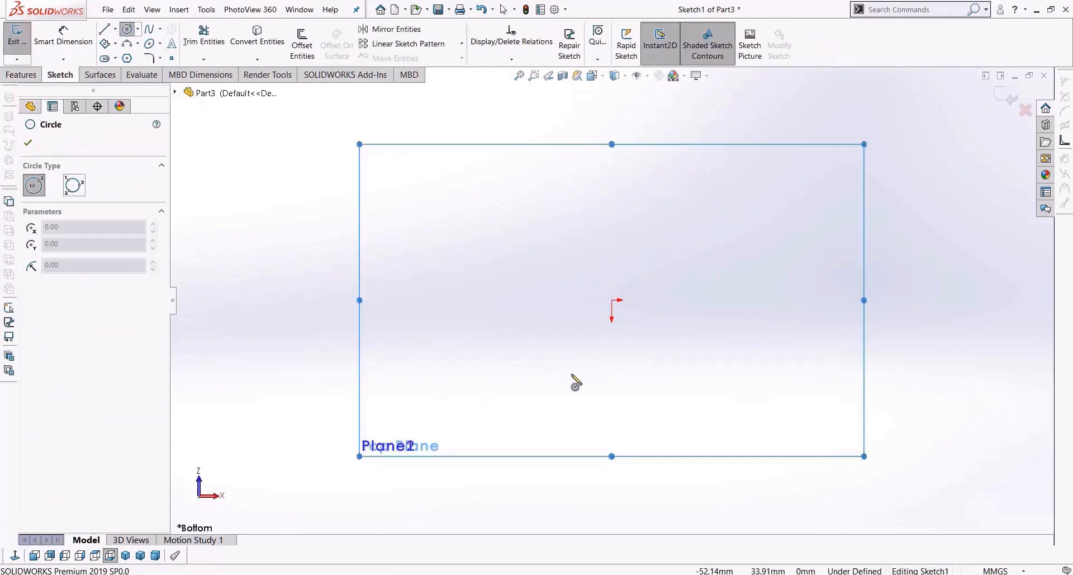
left_click(613, 300)
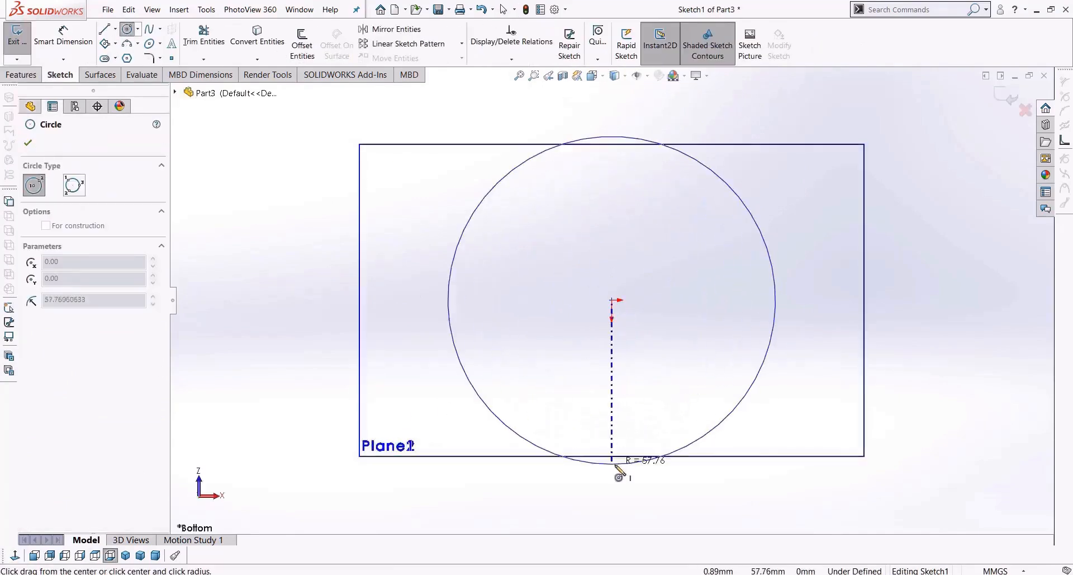
left_click(615, 445)
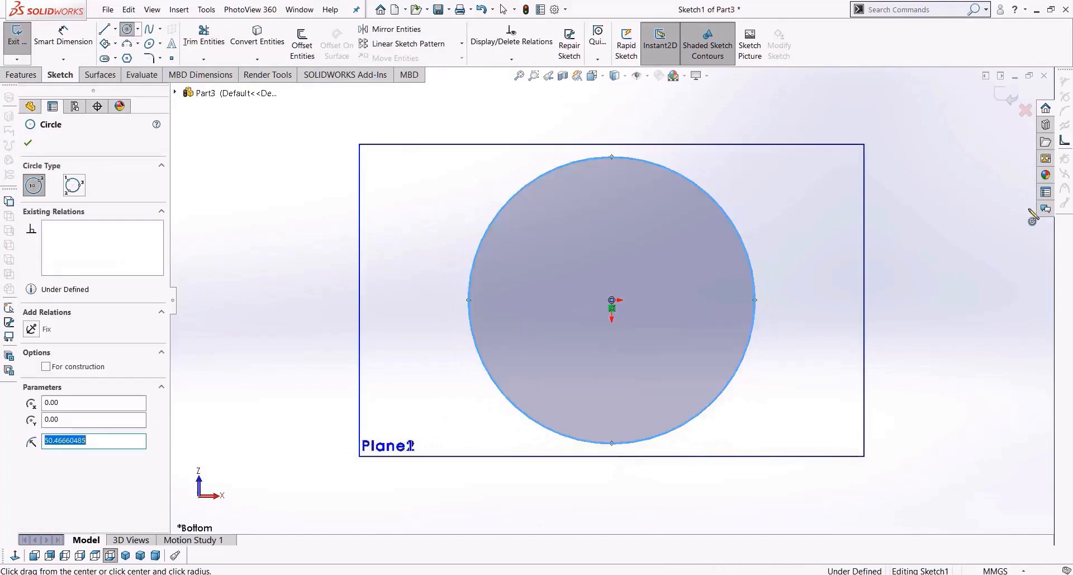
left_click(1007, 97)
Step: Sketch a six-sided inscribed-circle polygon on Plane1, centred on the origin and about 30 mm from centre to corner, and exit the sketch
scroll(722, 446, "up", 6)
mouse_move(698, 319)
middle_mouse_down()
mouse_move(682, 270)
mouse_move(635, 245)
mouse_move(774, 276)
mouse_move(767, 209)
mouse_move(731, 296)
middle_mouse_up()
scroll(727, 297, "down", 3)
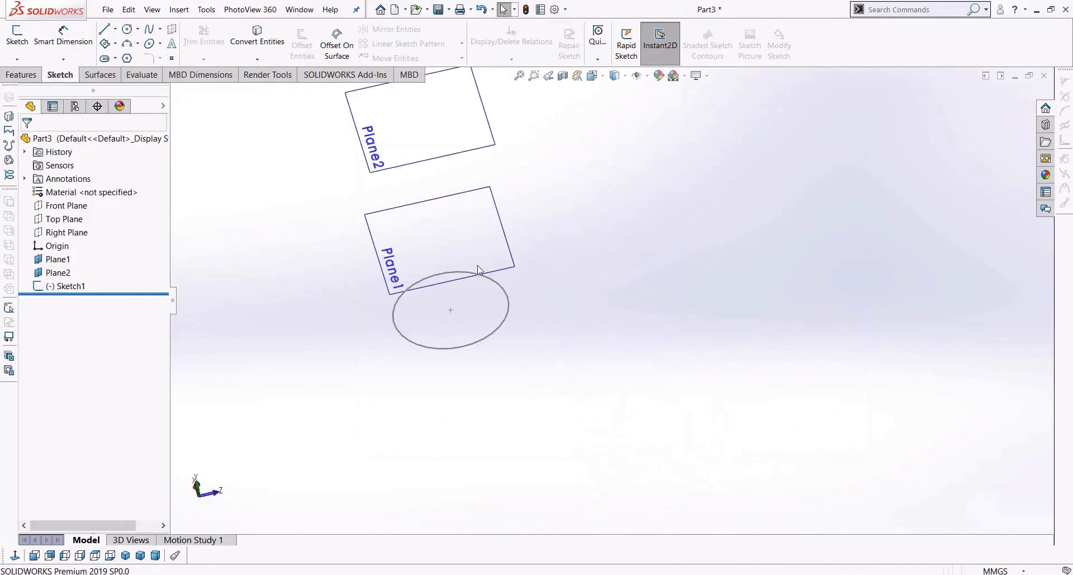
left_click(387, 244)
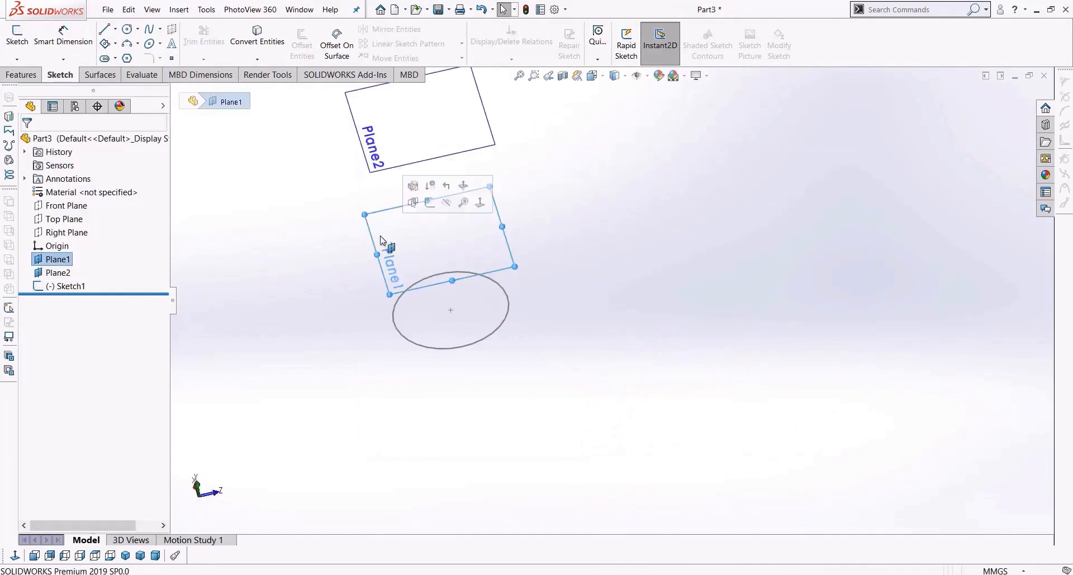
left_click(15, 34)
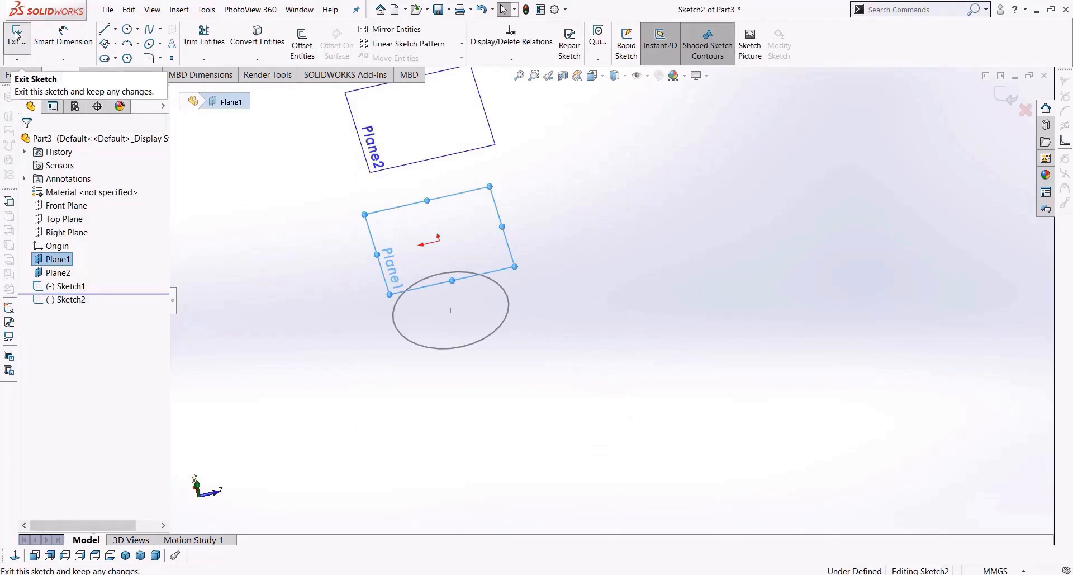
left_click(128, 58)
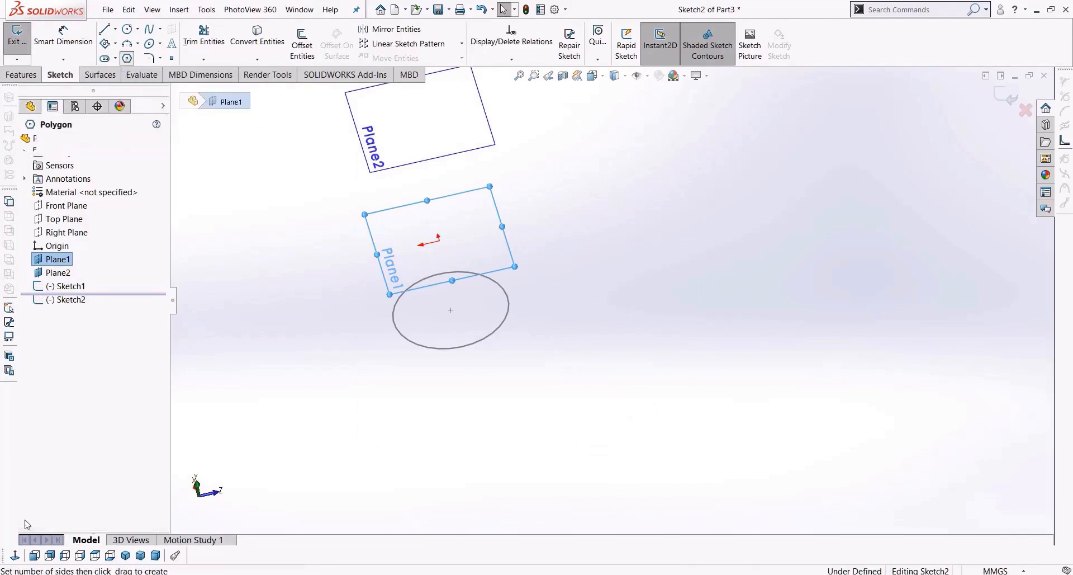
left_click(95, 555)
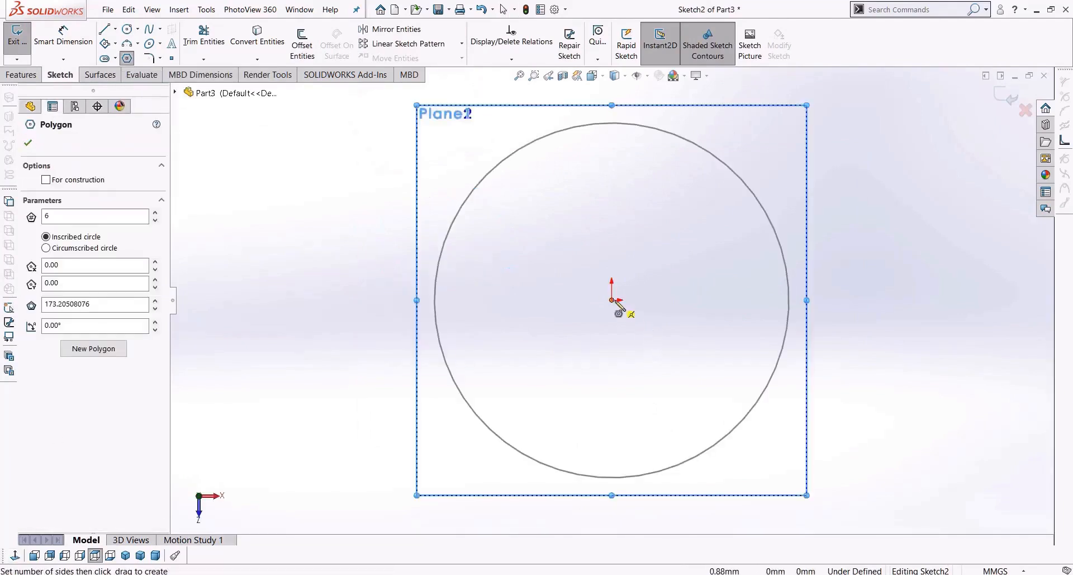
left_click_drag(613, 300, 719, 301)
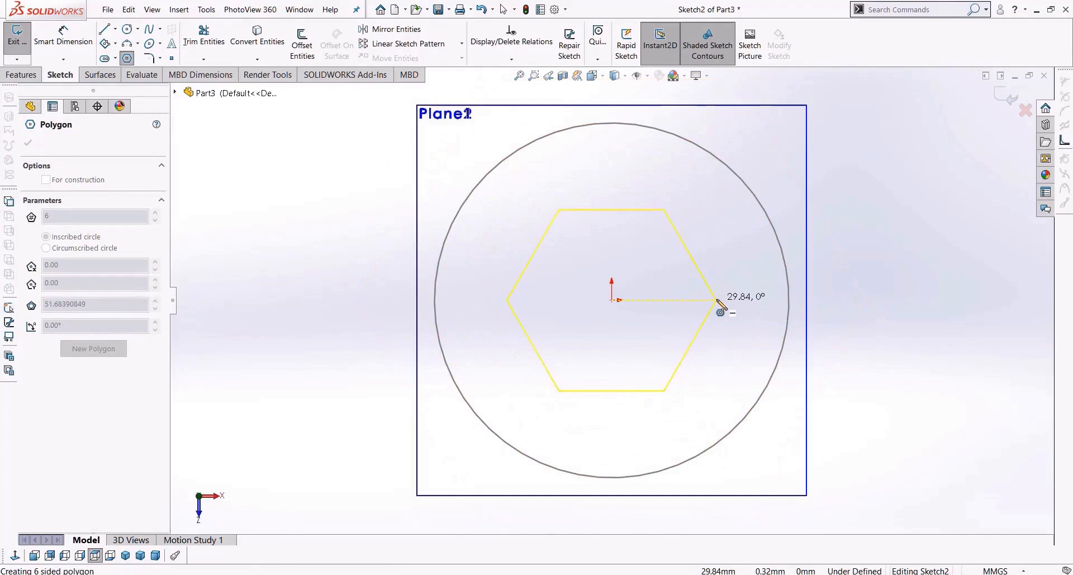
left_click(718, 299)
scroll(759, 342, "up", 3)
left_click(1005, 96)
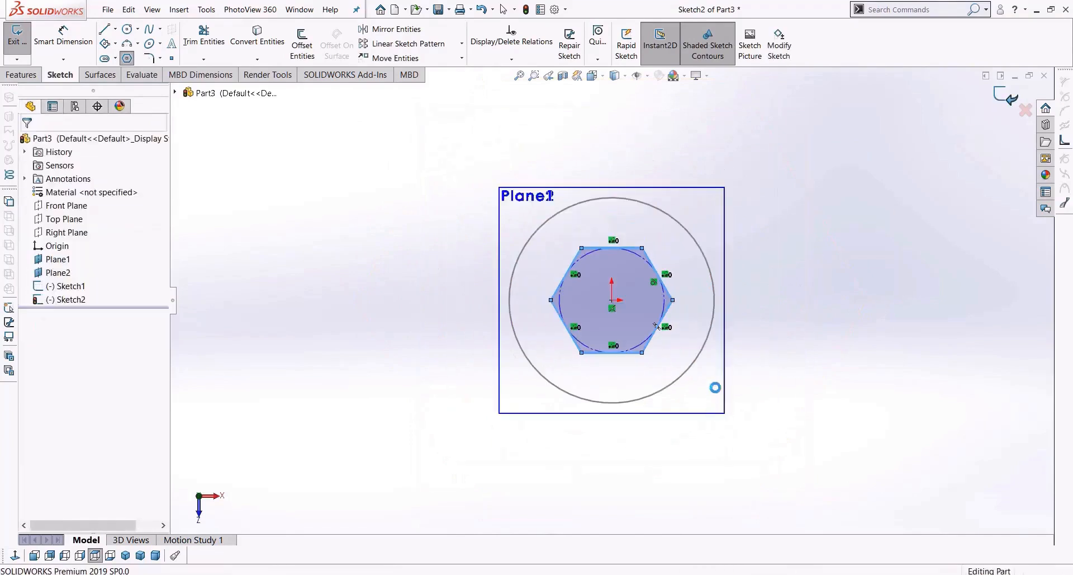
Step: Start a sketch on Plane2 and view it from the top
middle_click_drag(804, 282, 750, 246)
left_click(634, 218)
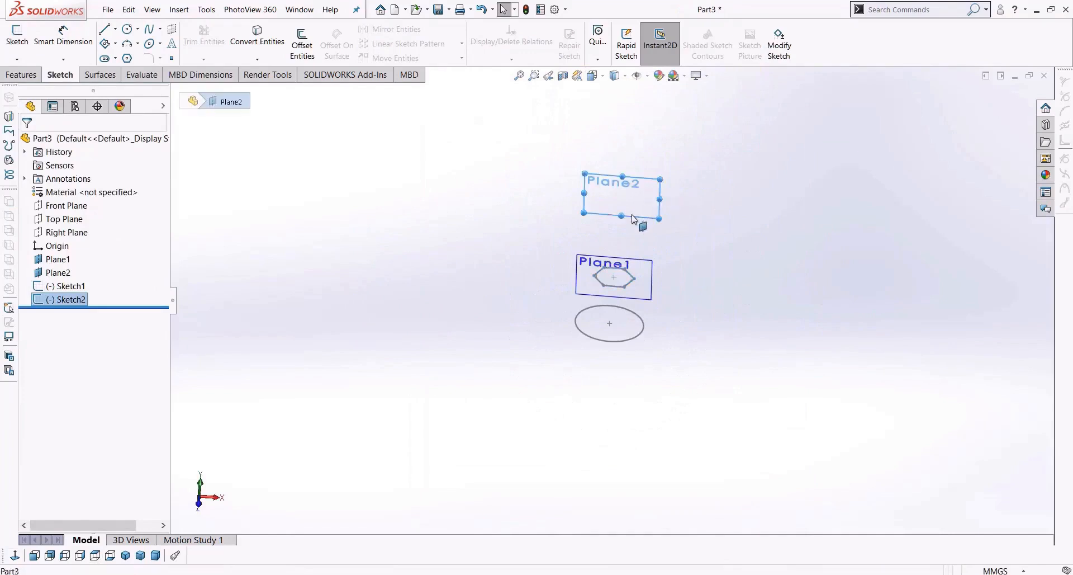
left_click(25, 43)
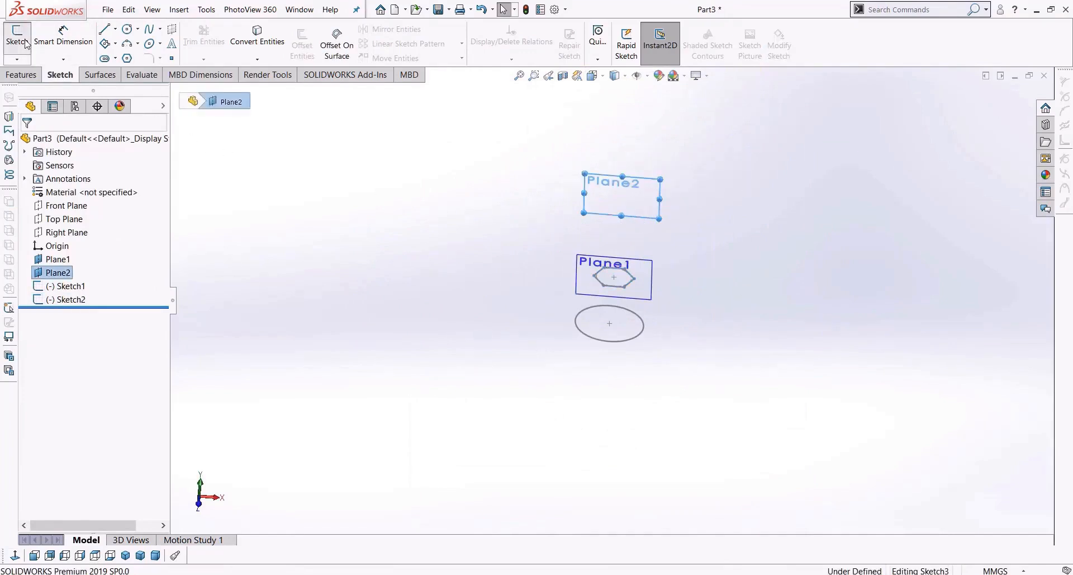
left_click(127, 29)
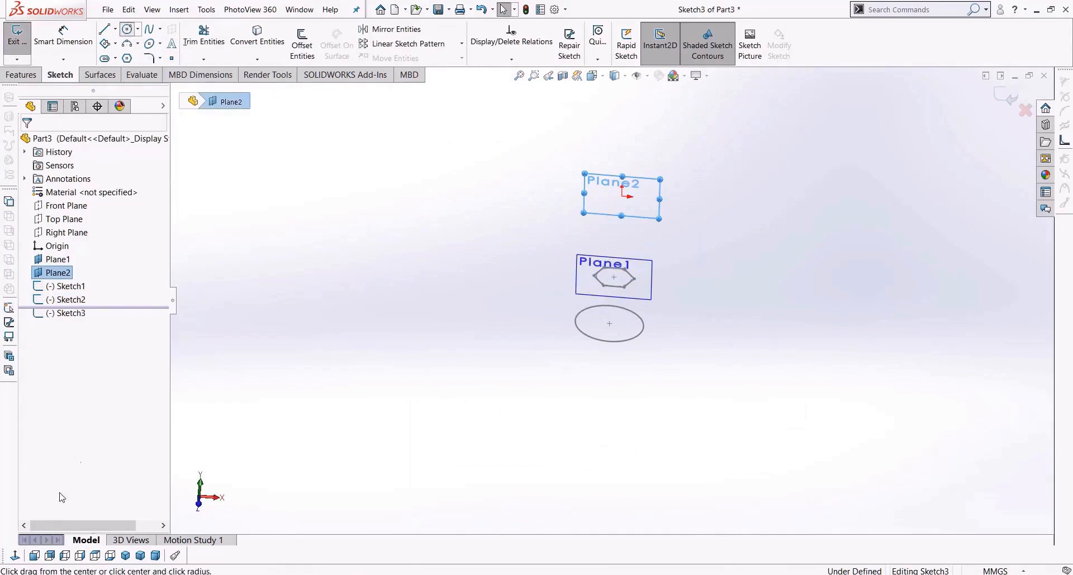
left_click(95, 556)
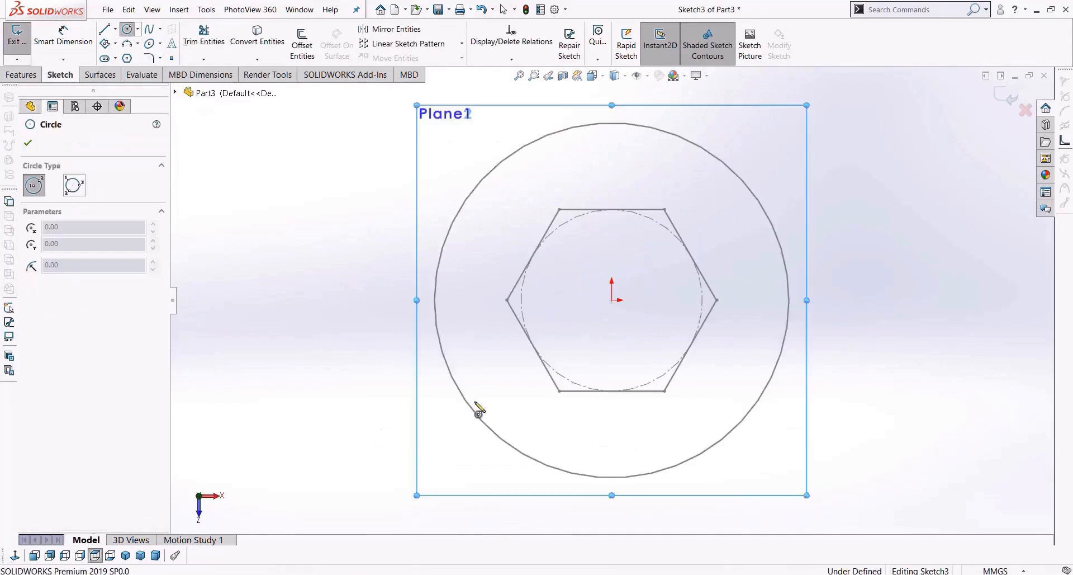
left_click(614, 300)
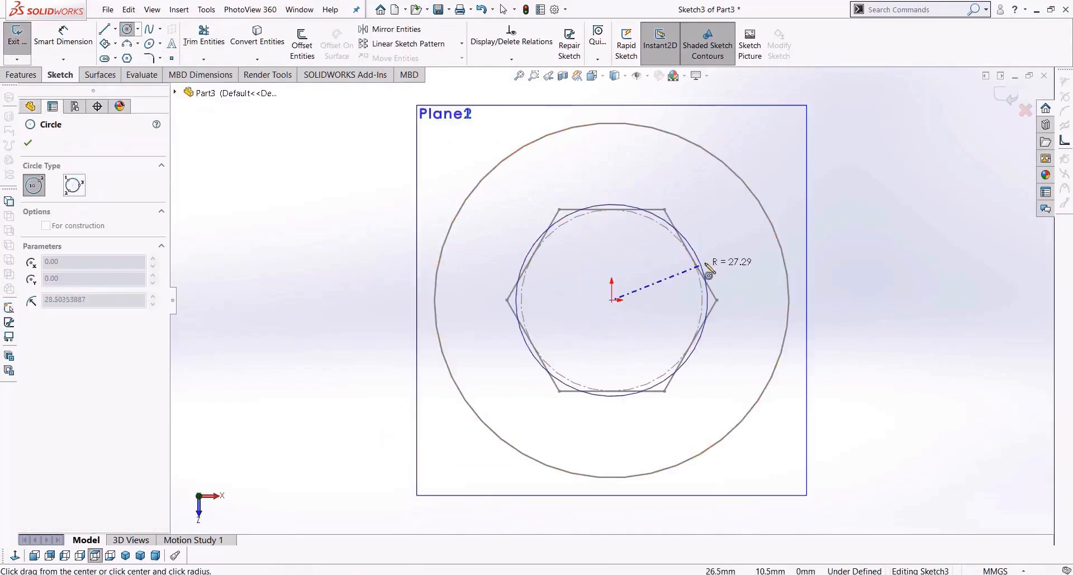
left_click(753, 192)
key("Escape")
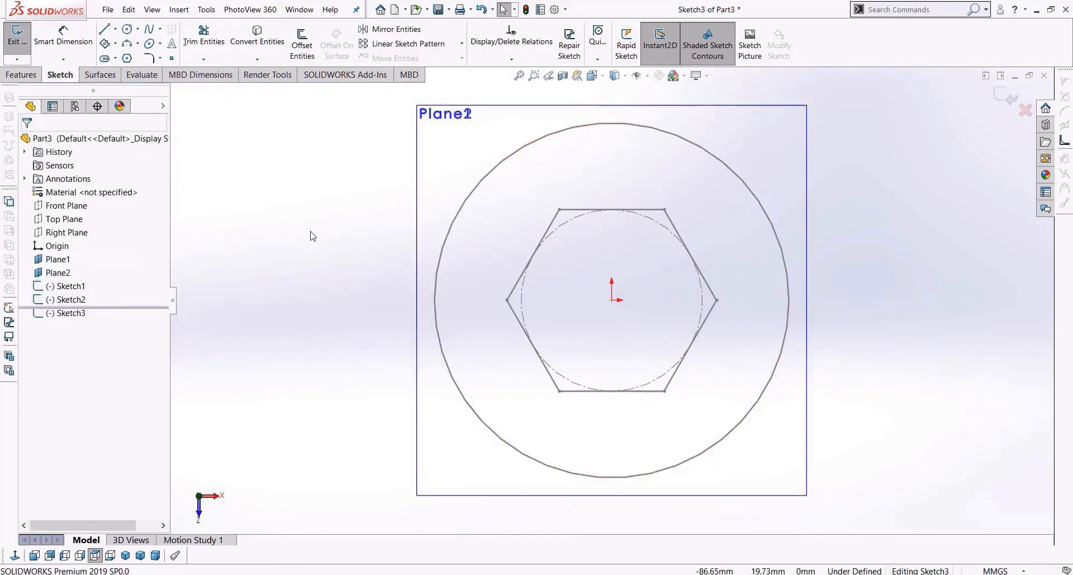
Step: Project the Top Plane circle into the Plane2 sketch with Convert Entities
middle_click_drag(314, 288, 419, 256)
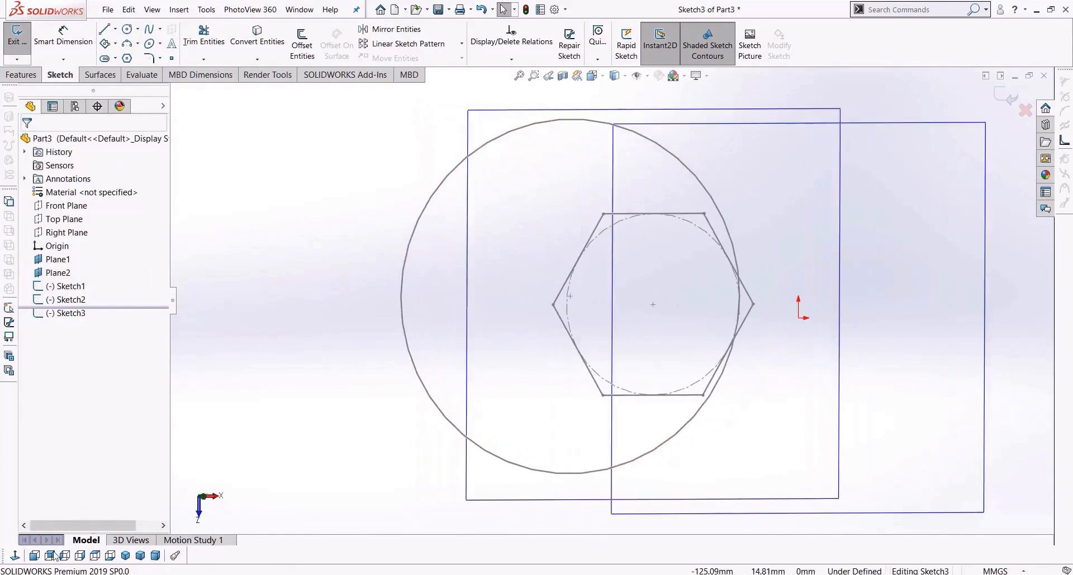
left_click(15, 556)
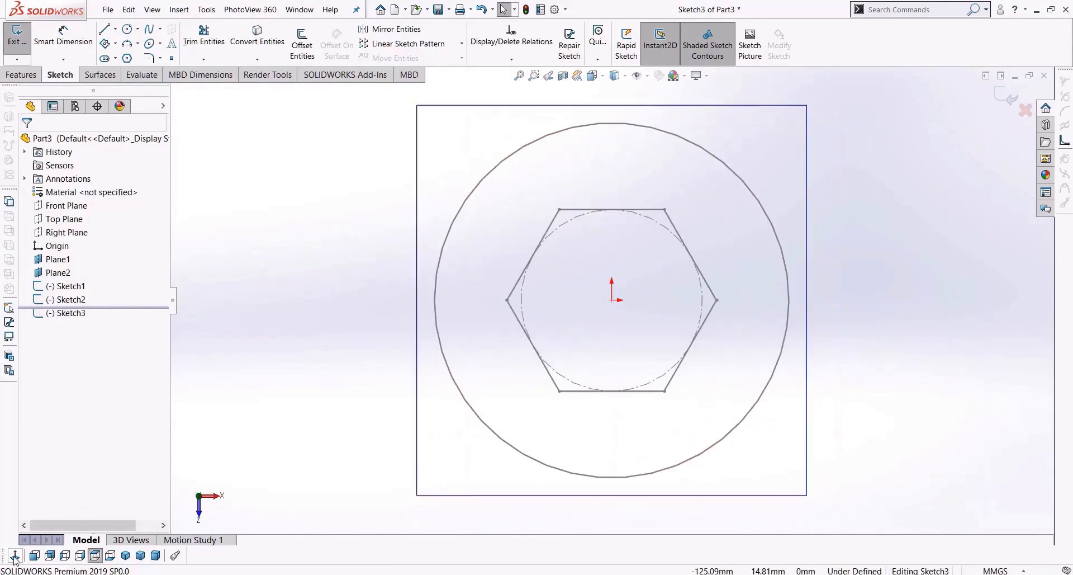
left_click(467, 203)
left_click(343, 209)
left_click(676, 140)
scroll(757, 283, "up", 3)
middle_click_drag(757, 283, 787, 275)
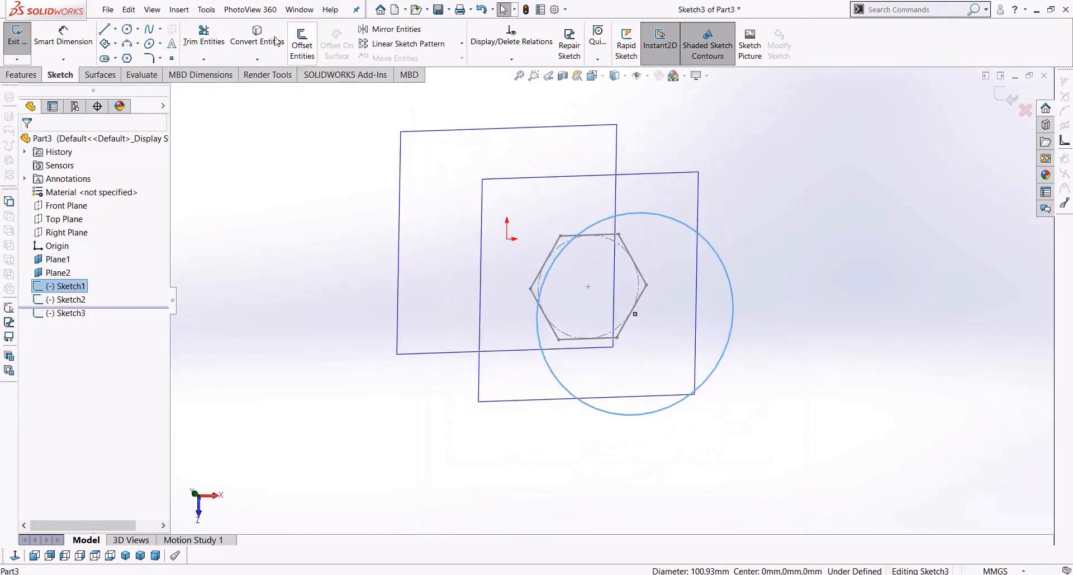
left_click(257, 36)
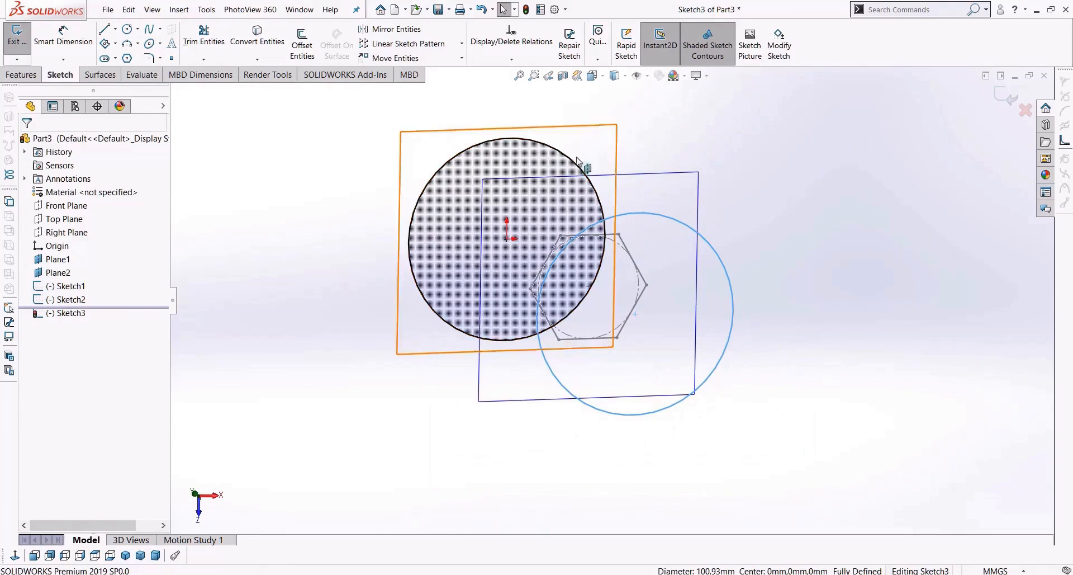
Step: Exit the Plane2 sketch and view all three profiles at an angle from above
scroll(615, 302, "up", 3)
middle_click_drag(691, 385, 767, 297)
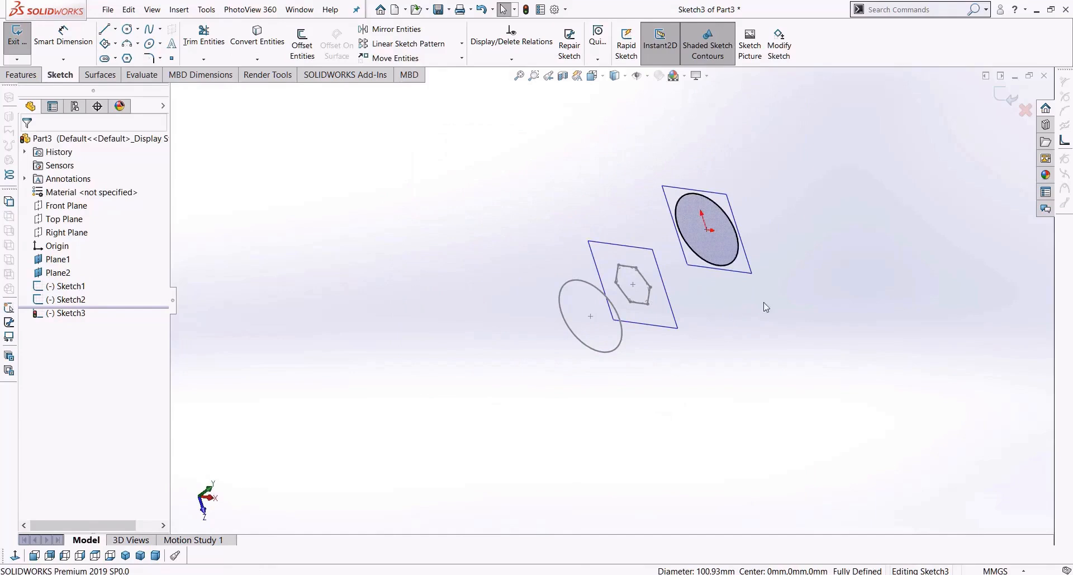
left_click(1006, 96)
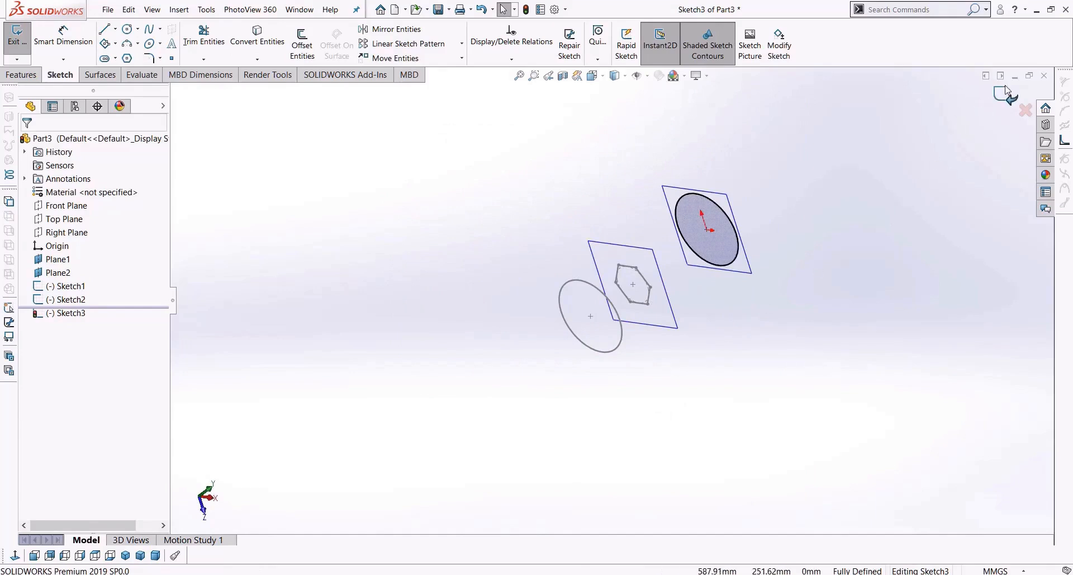
mouse_move(875, 293)
middle_mouse_down()
mouse_move(812, 201)
mouse_move(721, 156)
mouse_move(747, 200)
mouse_move(739, 262)
middle_mouse_up()
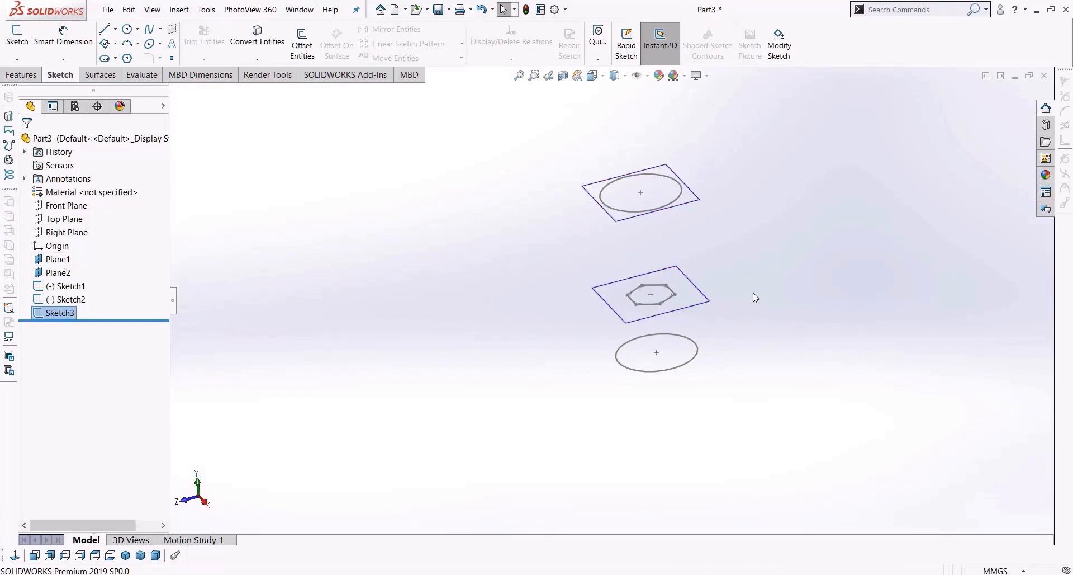
Step: Try deleting Plane2 to check the effect on its sketch, and undo the deletion
left_click(58, 273)
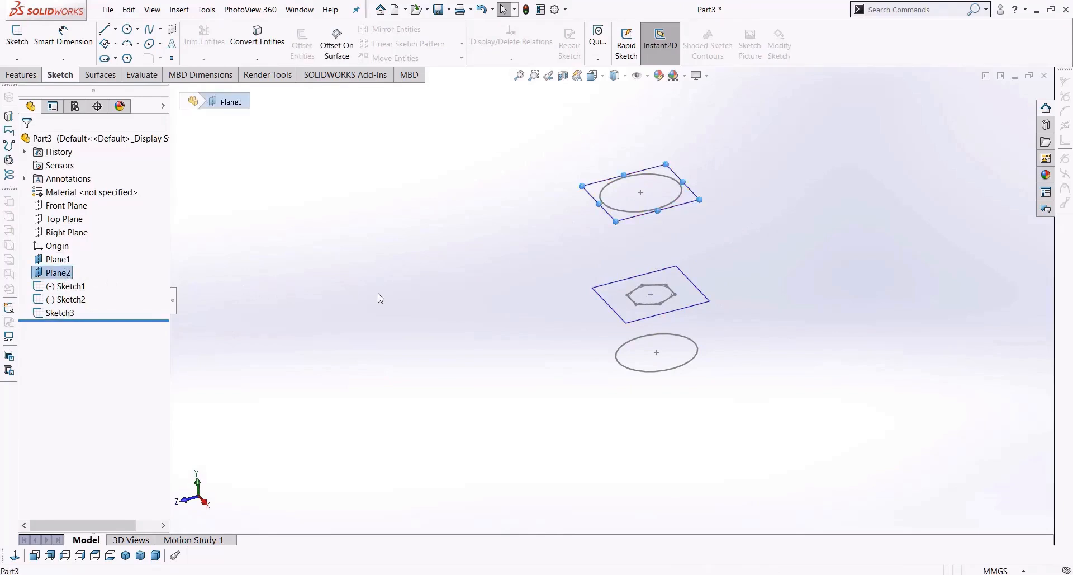
key("Delete")
left_click_drag(534, 200, 345, 211)
left_click(429, 234)
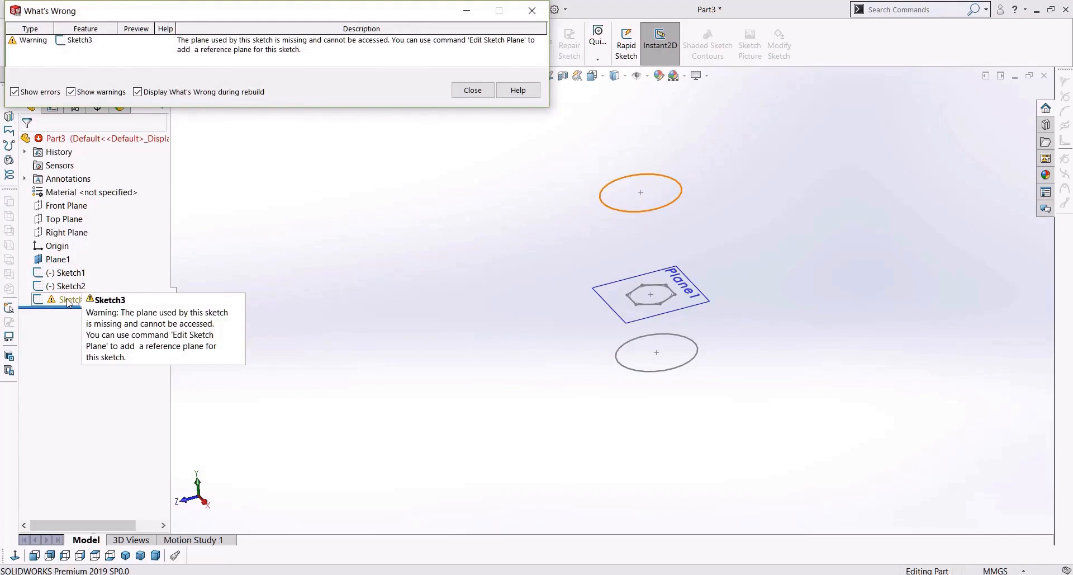
left_click(473, 91)
key("ctrl+z")
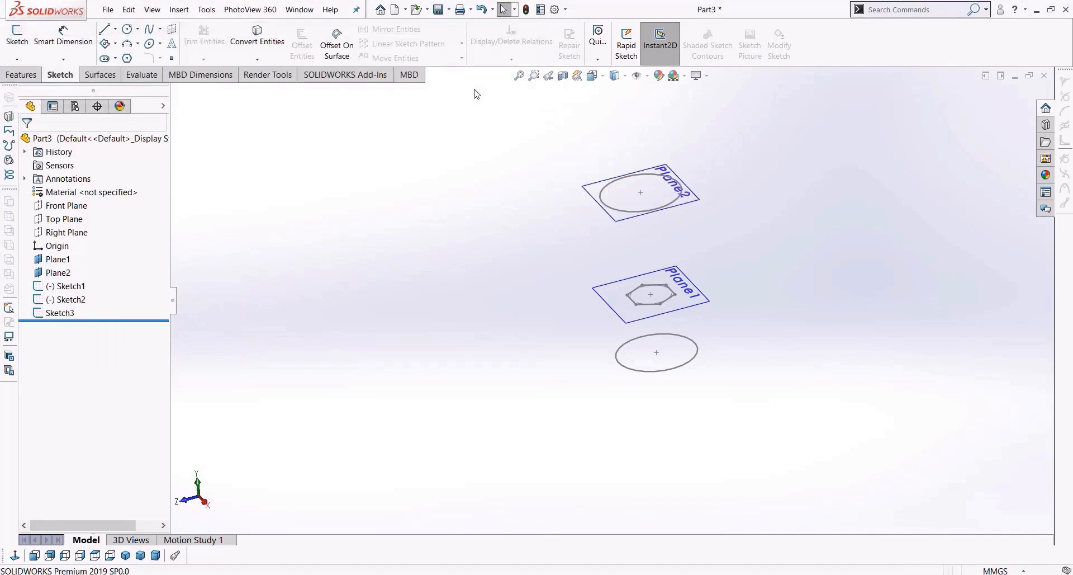
Step: Hide Plane1 and Plane2 so that only the three profile sketches are shown
right_click(56, 259)
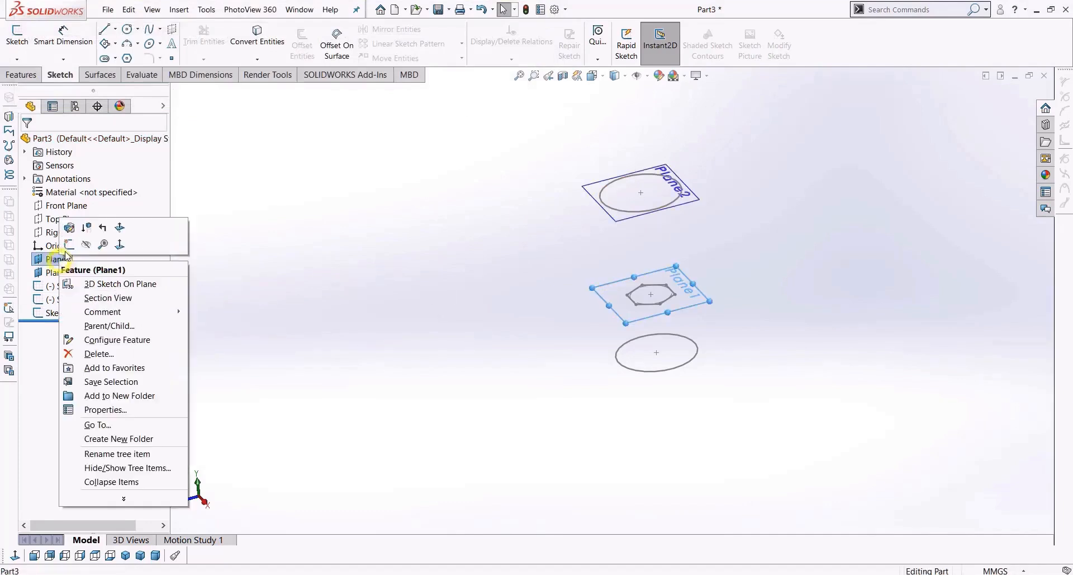
left_click(86, 245)
right_click(58, 272)
left_click(86, 258)
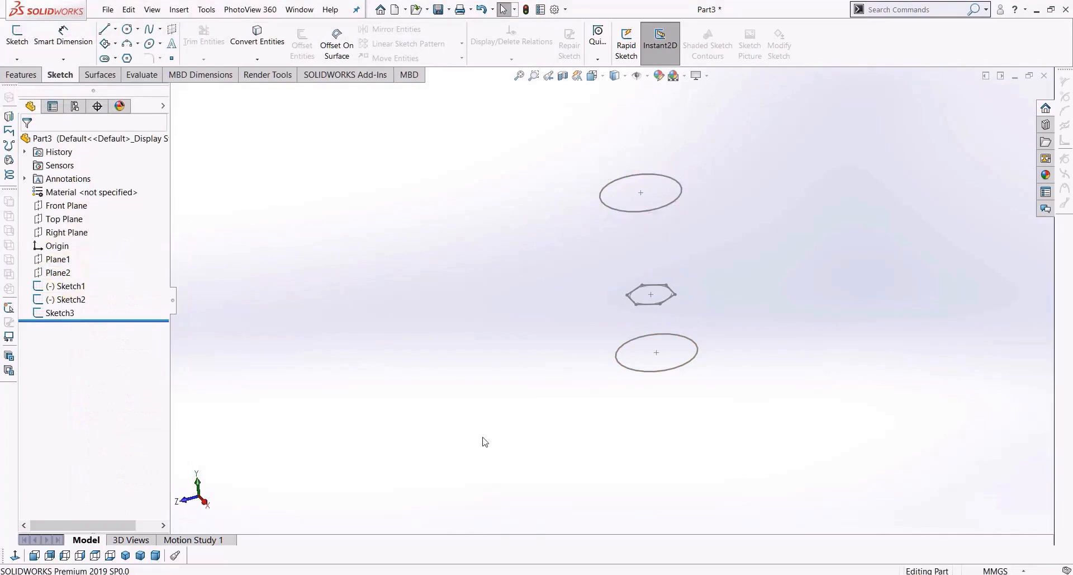
Step: Start a Lofted Boss/Base through the lower circle, the hexagon and the upper circle as profiles, in that order
left_click(22, 75)
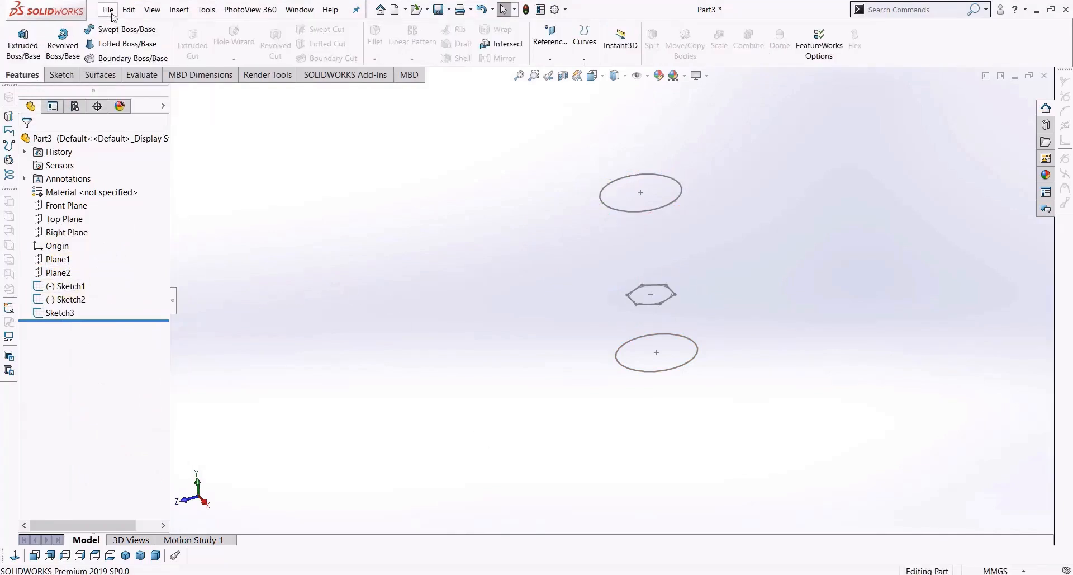
left_click(107, 48)
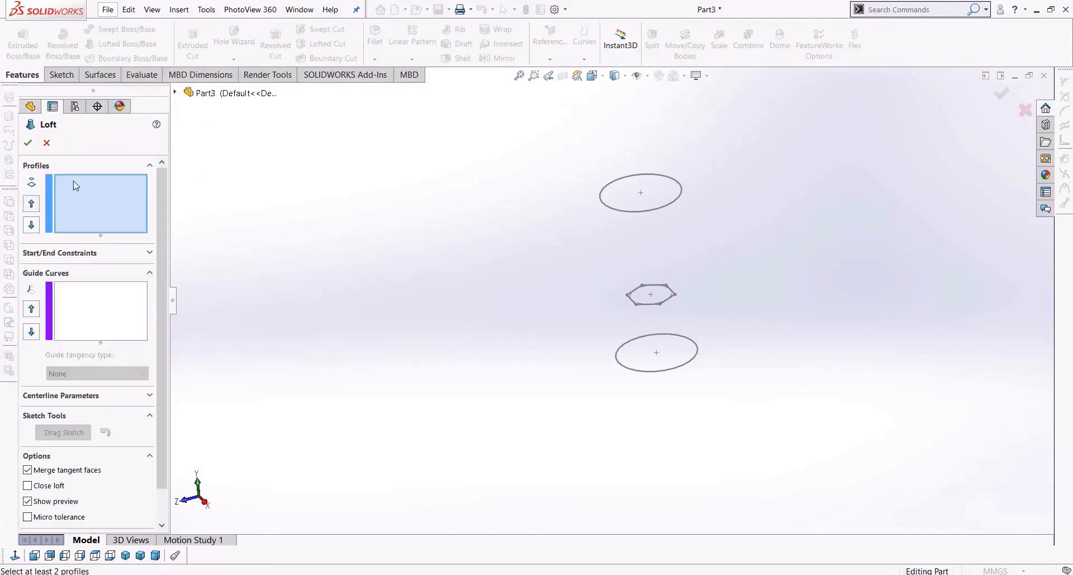
left_click(125, 555)
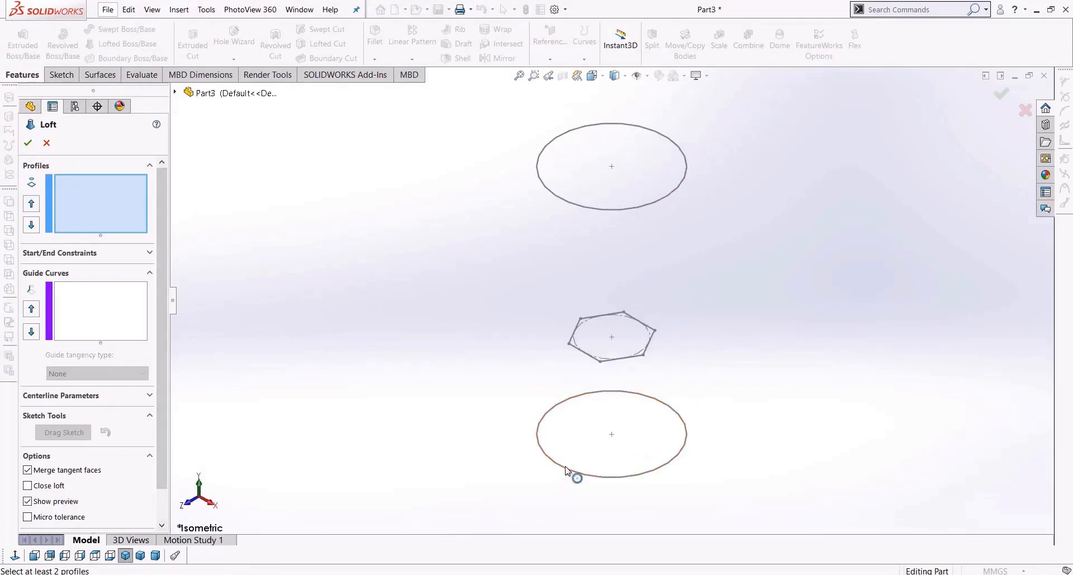
left_click(566, 470)
left_click(594, 360)
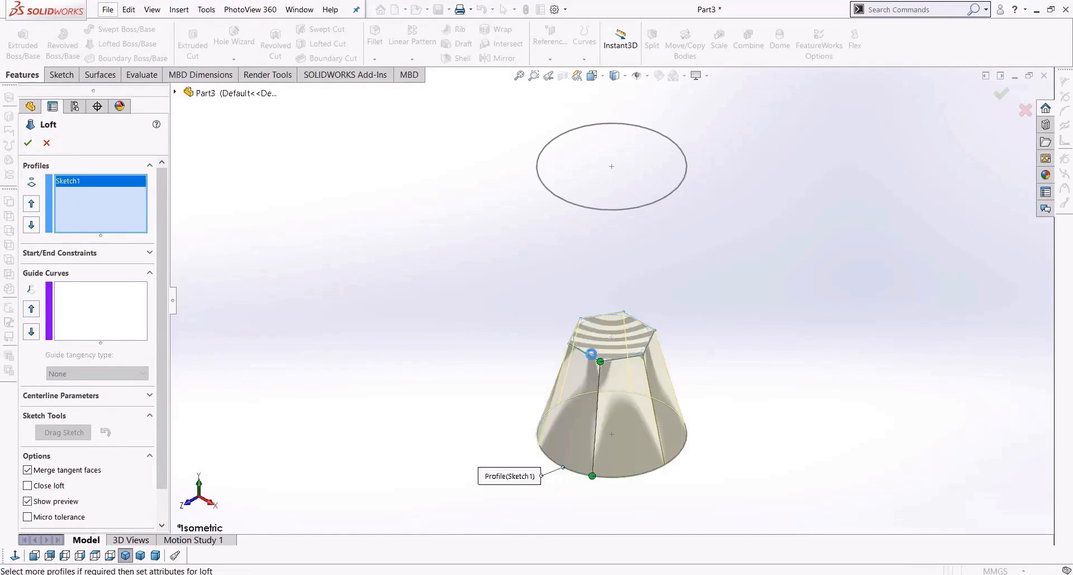
left_click(587, 211)
mouse_move(486, 436)
middle_mouse_down()
mouse_move(541, 359)
mouse_move(596, 388)
mouse_move(481, 426)
mouse_move(491, 470)
middle_mouse_up()
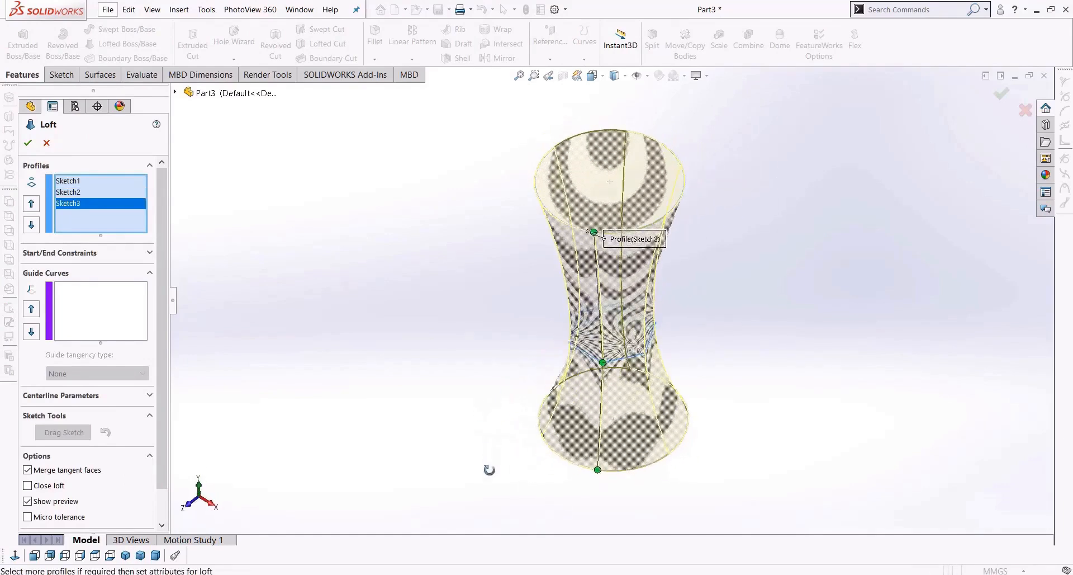
scroll(712, 370, "up", 3)
scroll(665, 367, "down", 3)
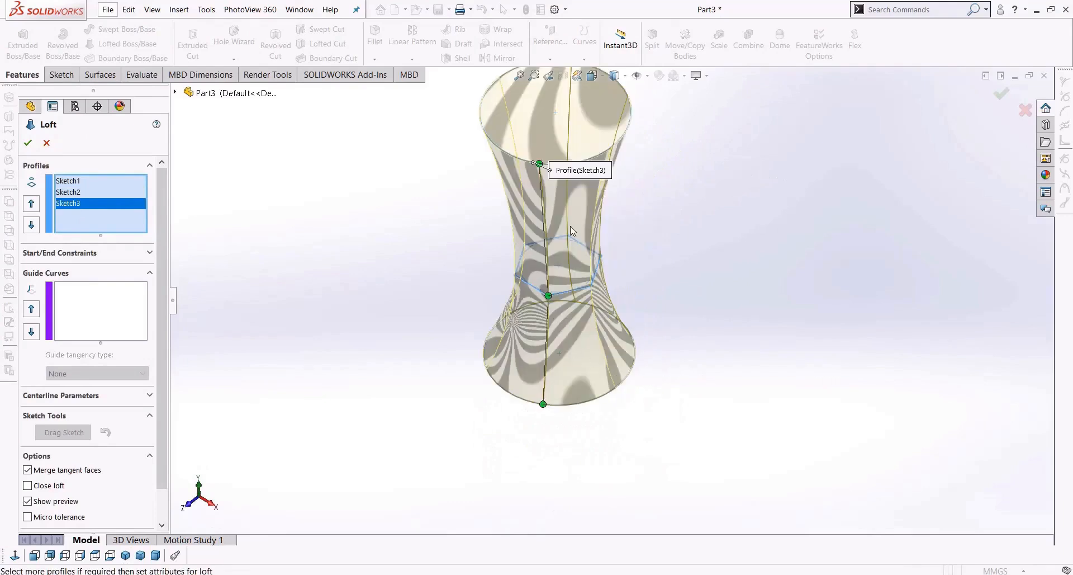
Step: Twist the loft by moving the hexagon's connector point to a different corner, and accept the feature
left_click_drag(551, 299, 621, 261)
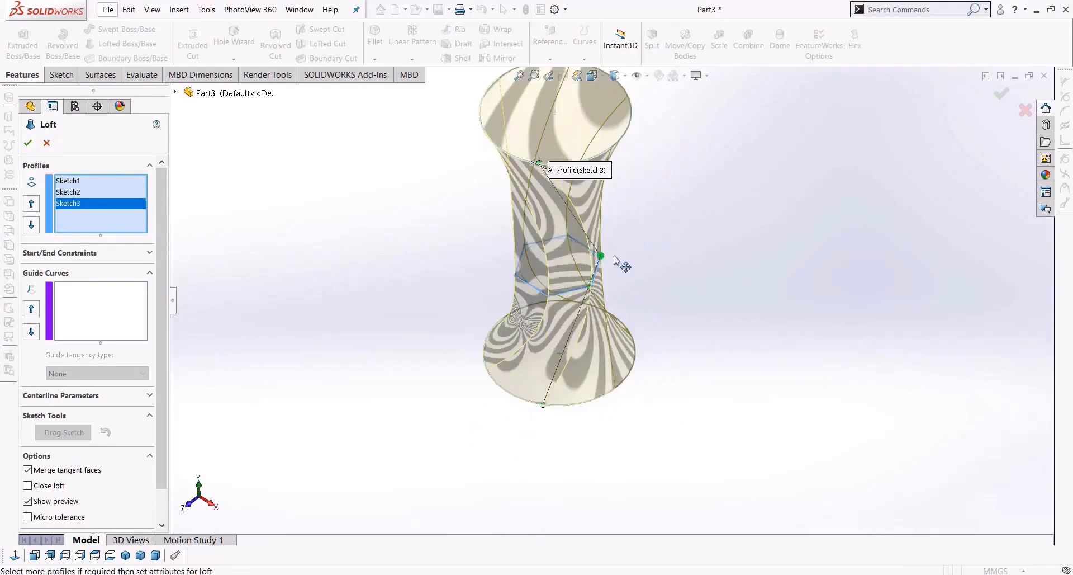
middle_click_drag(698, 326, 625, 386)
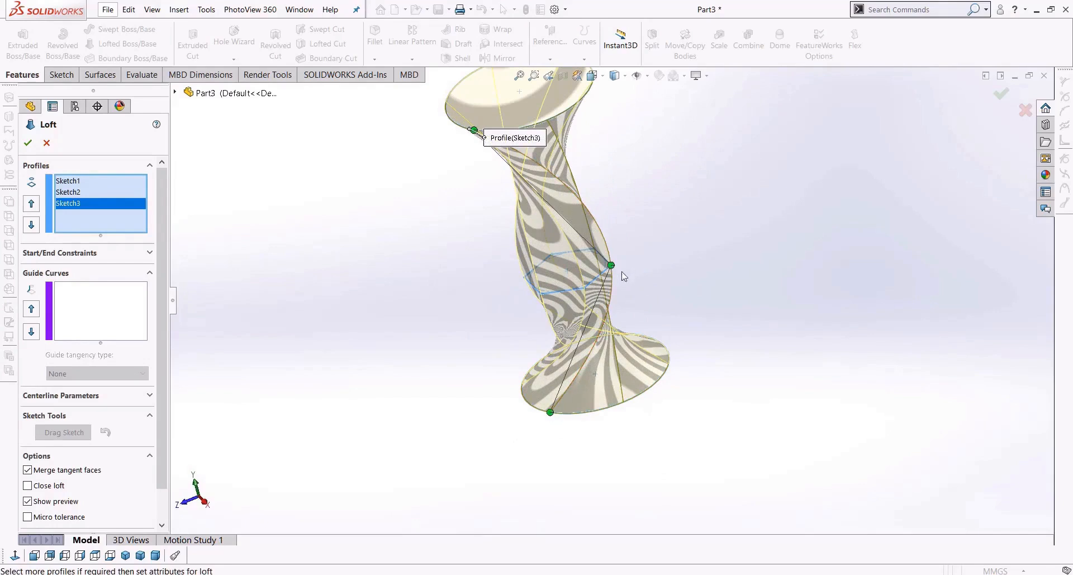
left_click(27, 143)
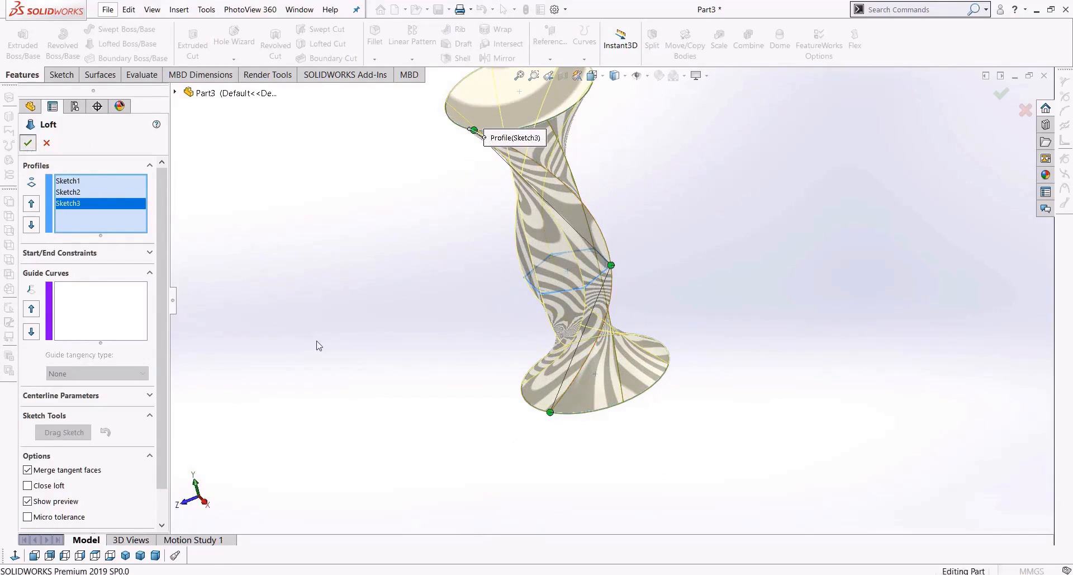
middle_click_drag(456, 419, 403, 373)
Step: Edit Loft1, clear all its profile selections and show the sketches in isometric view
right_click(48, 300)
left_click(53, 265)
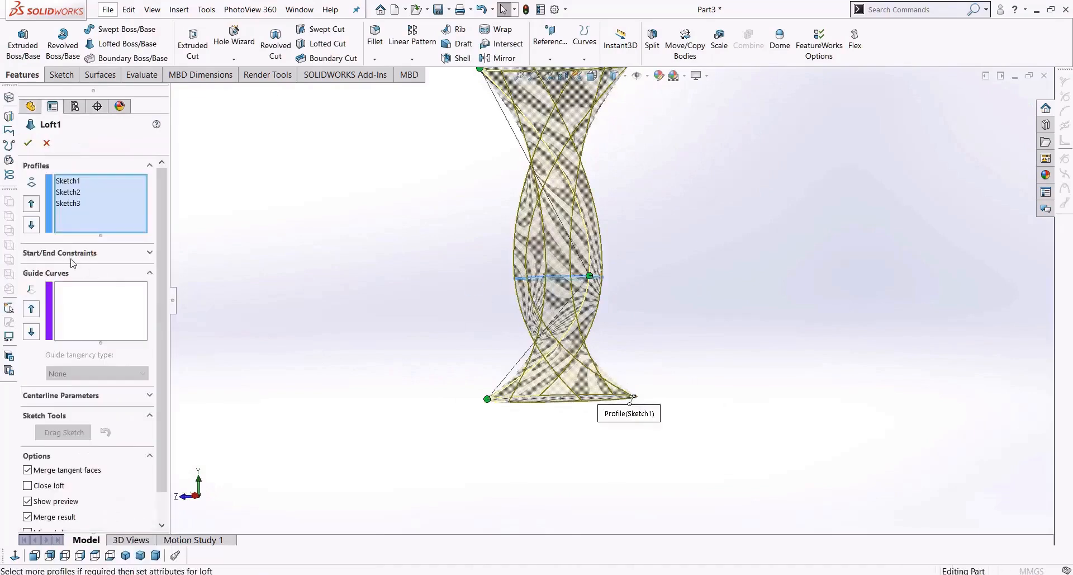
right_click(71, 212)
left_click(109, 220)
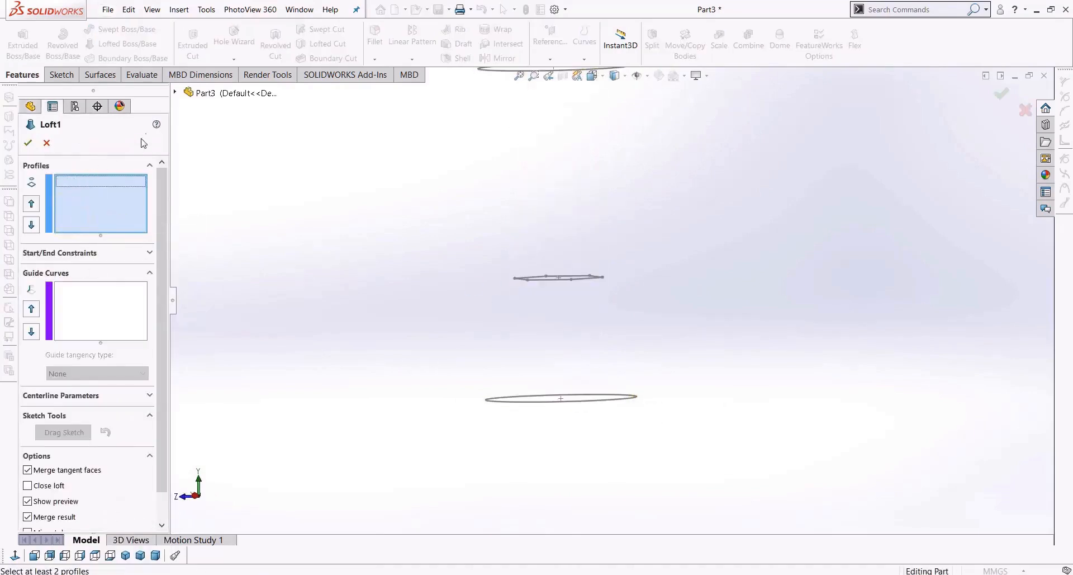
scroll(374, 298, "up", 4)
middle_click_drag(432, 298, 427, 336)
left_click(125, 556)
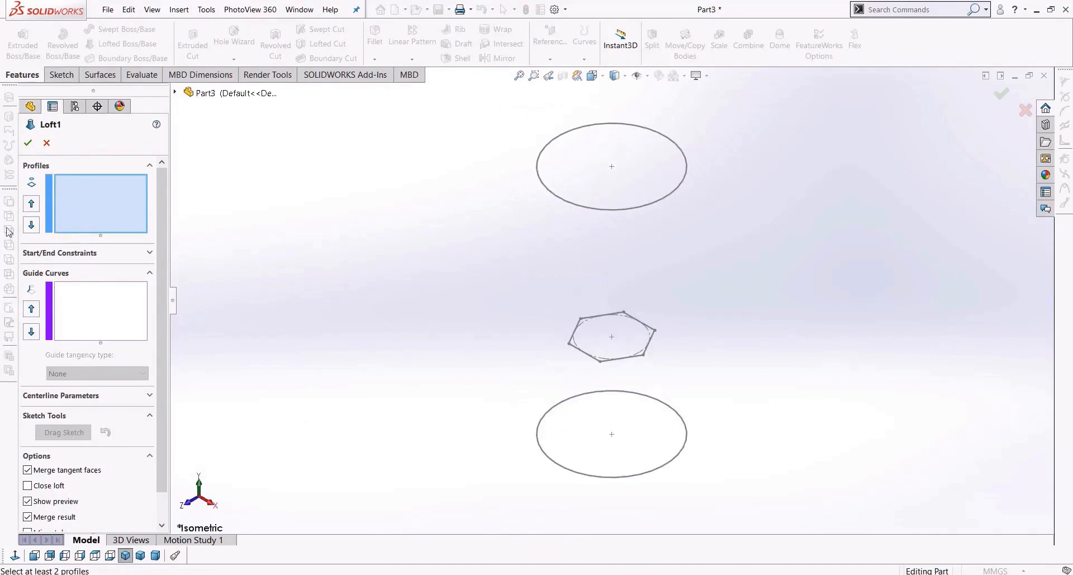
Step: Choose Sketch1, Sketch2 and Sketch3 from the feature tree as the loft profiles and accept the feature
left_click(175, 93)
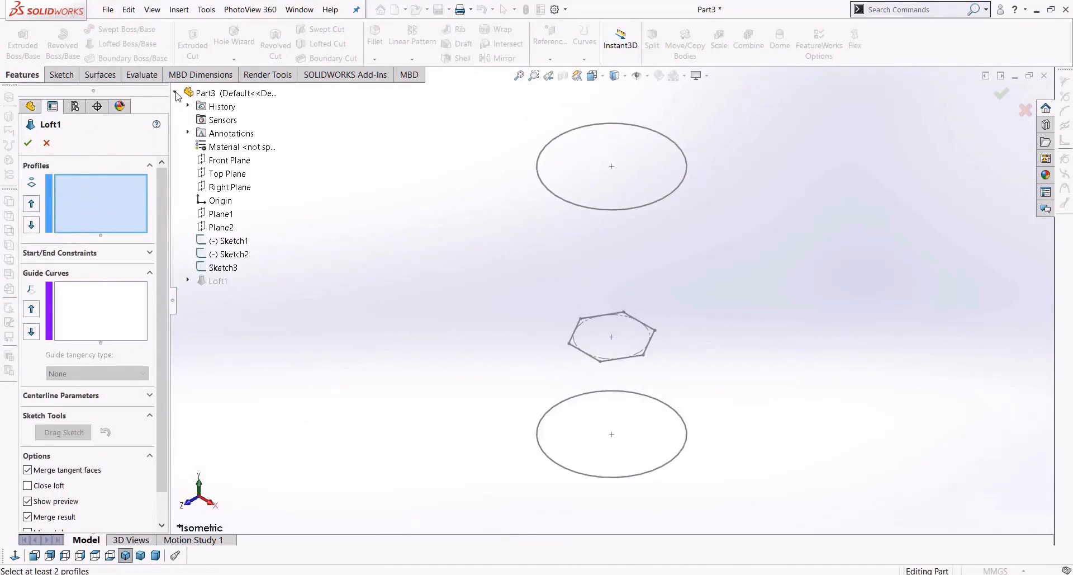
left_click(226, 245)
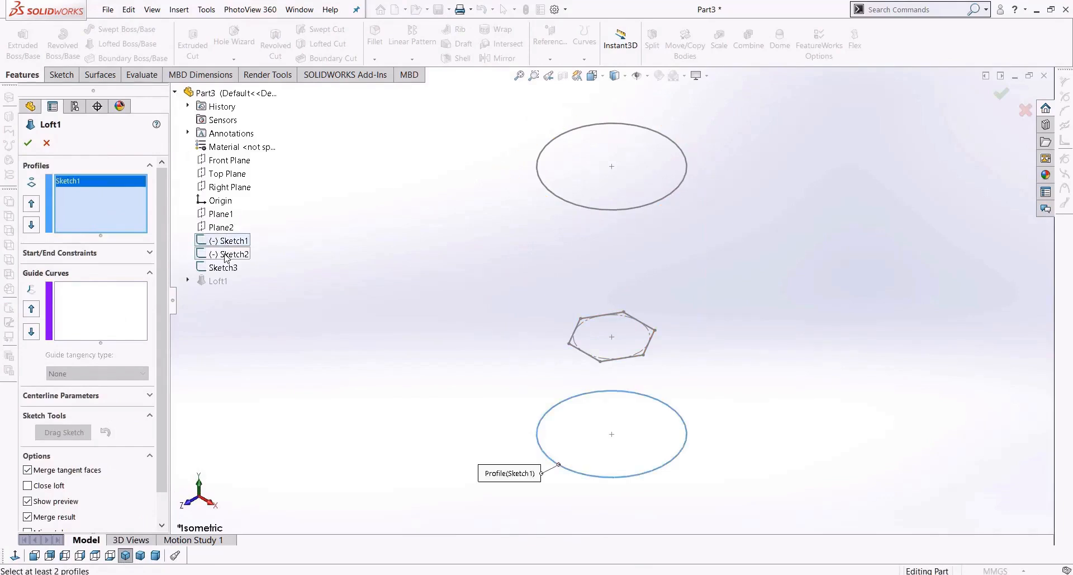
left_click(227, 256)
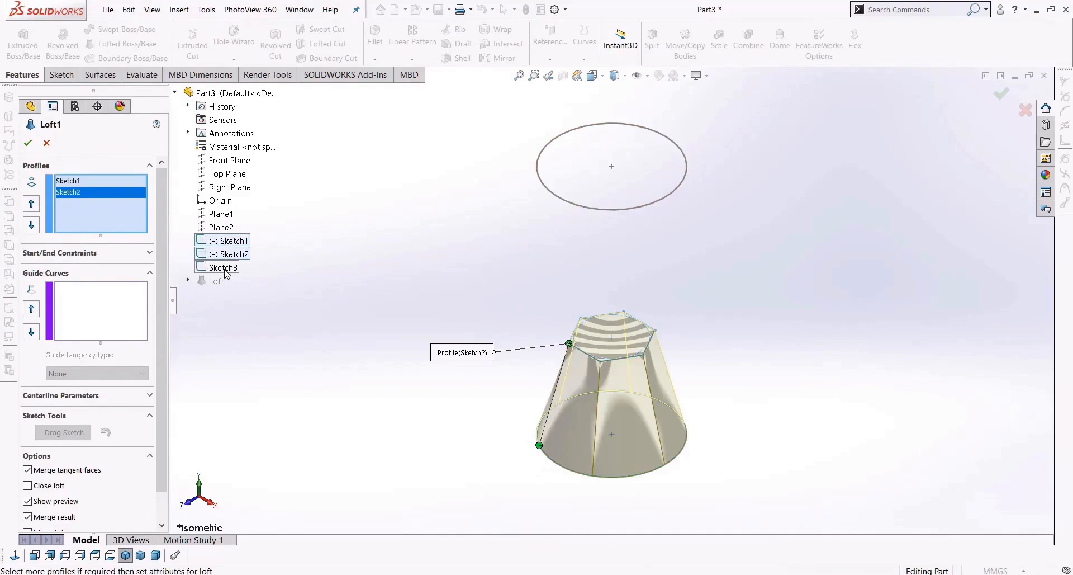
left_click(226, 269)
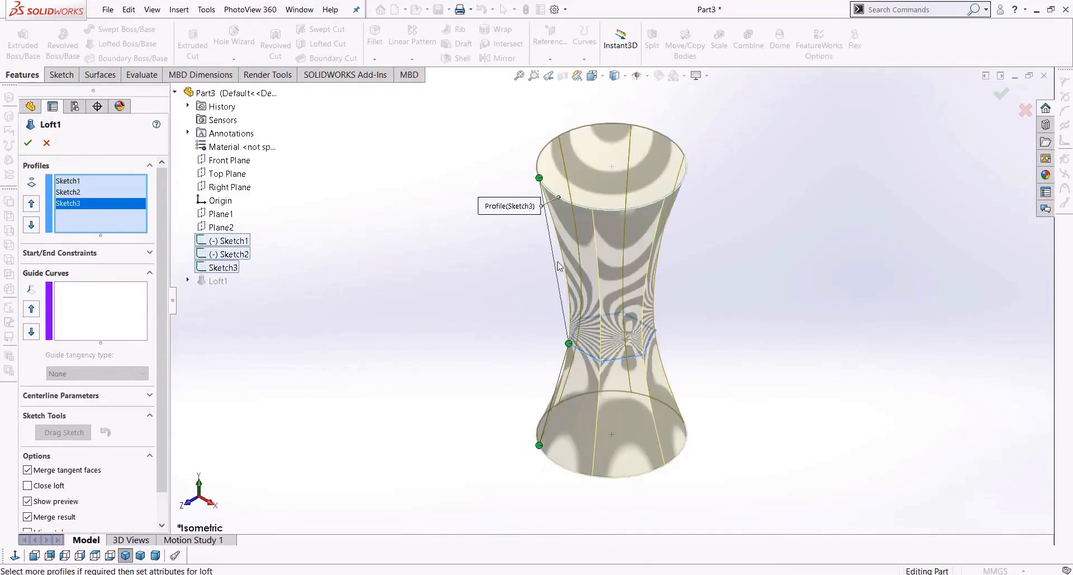
left_click(29, 144)
Step: Examine the lofted body's side faces and edges from several angles and highlight the Loft1 feature
middle_click_drag(391, 462, 359, 522)
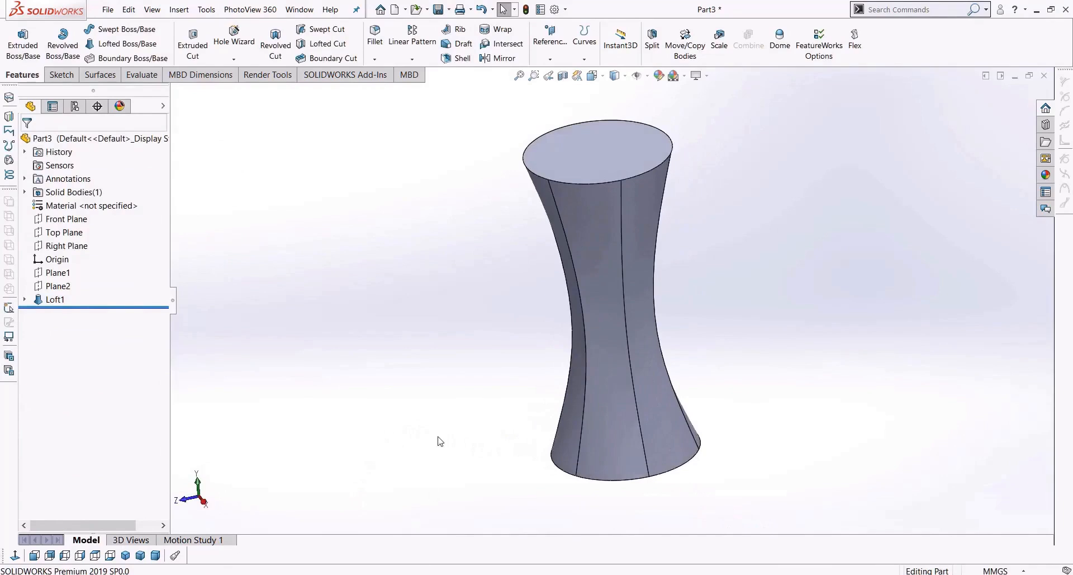
scroll(440, 440, "up", 4)
middle_click_drag(505, 405, 560, 359)
scroll(621, 333, "down", 6)
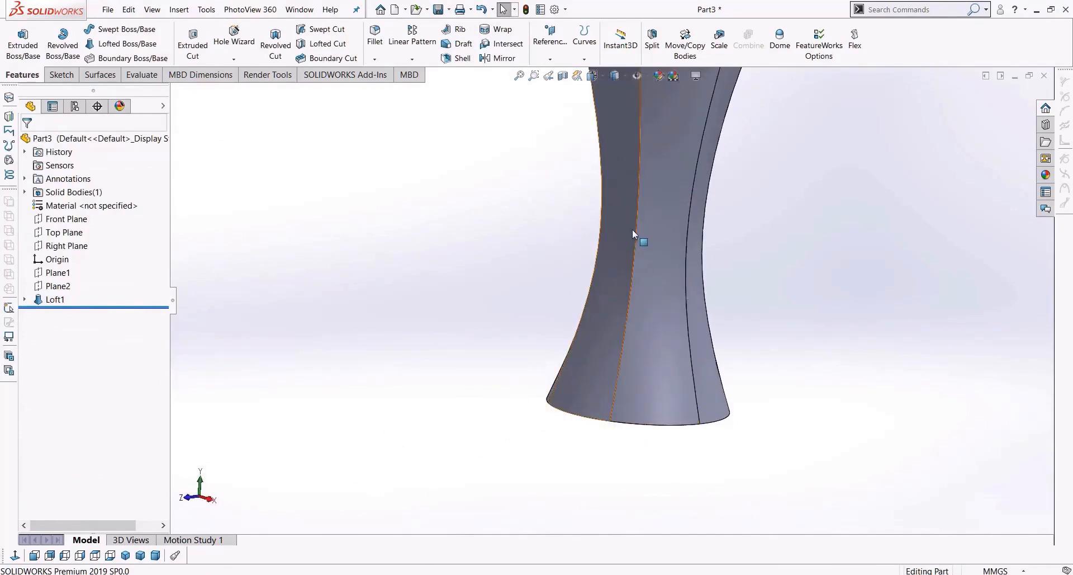
middle_click_drag(652, 329, 652, 352)
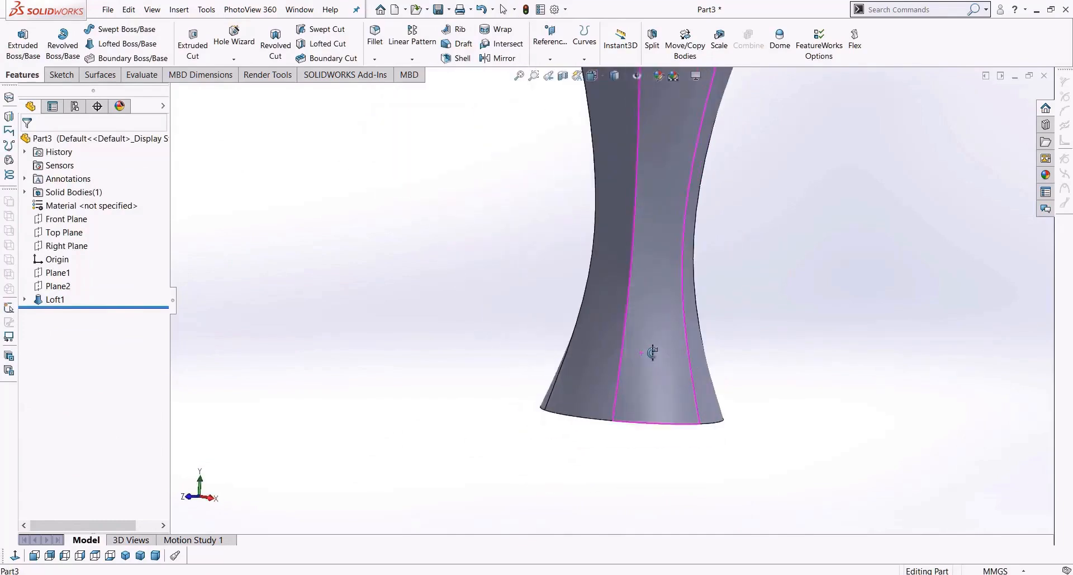
scroll(653, 353, "up", 4)
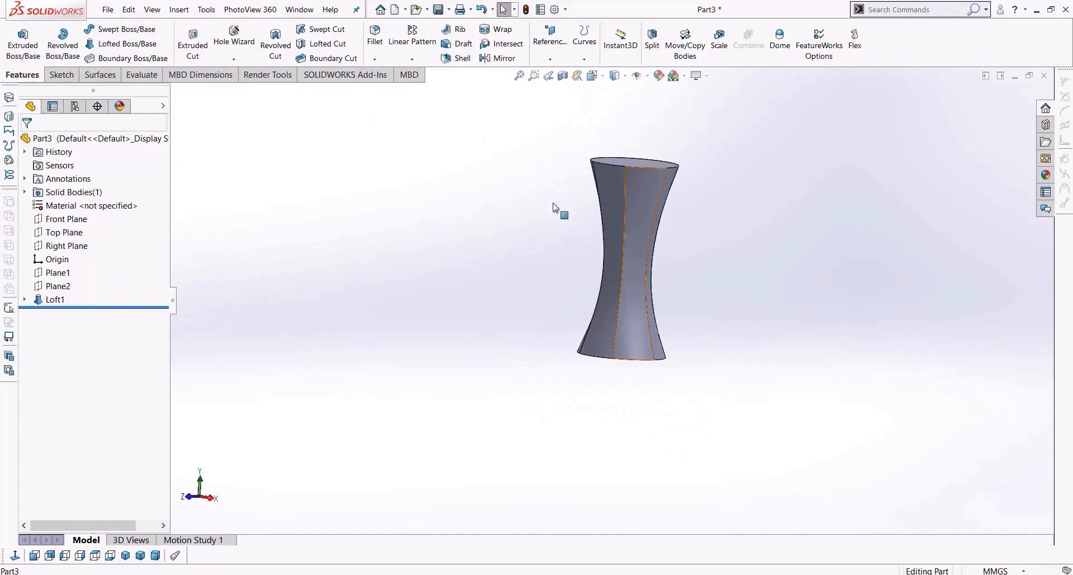
left_click(49, 301)
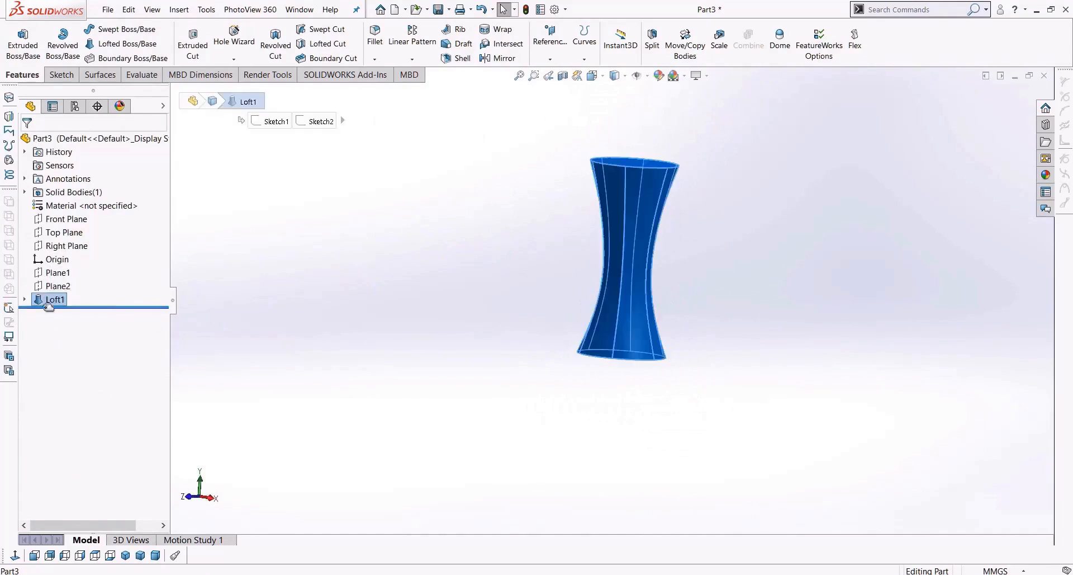
left_click(298, 299)
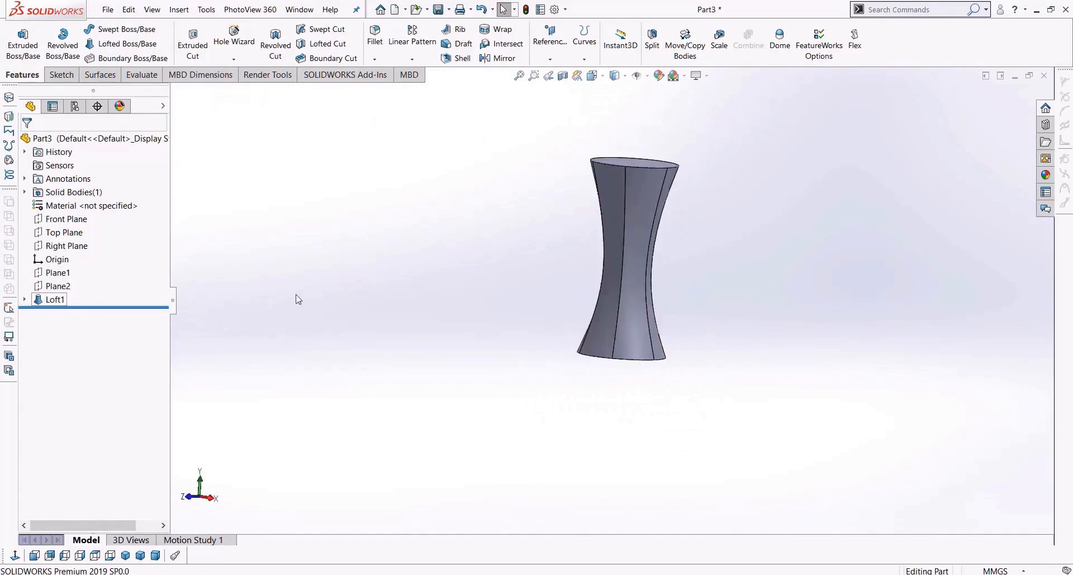
Step: In Loft1's Sketch3, delete the circle's relation to the lower circle and enlarge it to about 117 mm radius
left_click(24, 300)
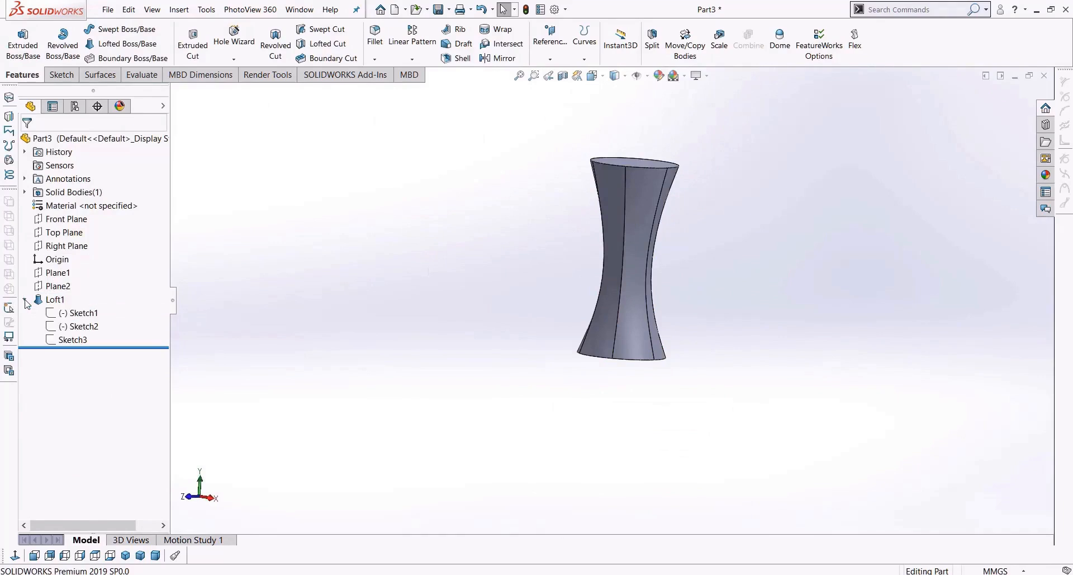
right_click(73, 340)
left_click(85, 311)
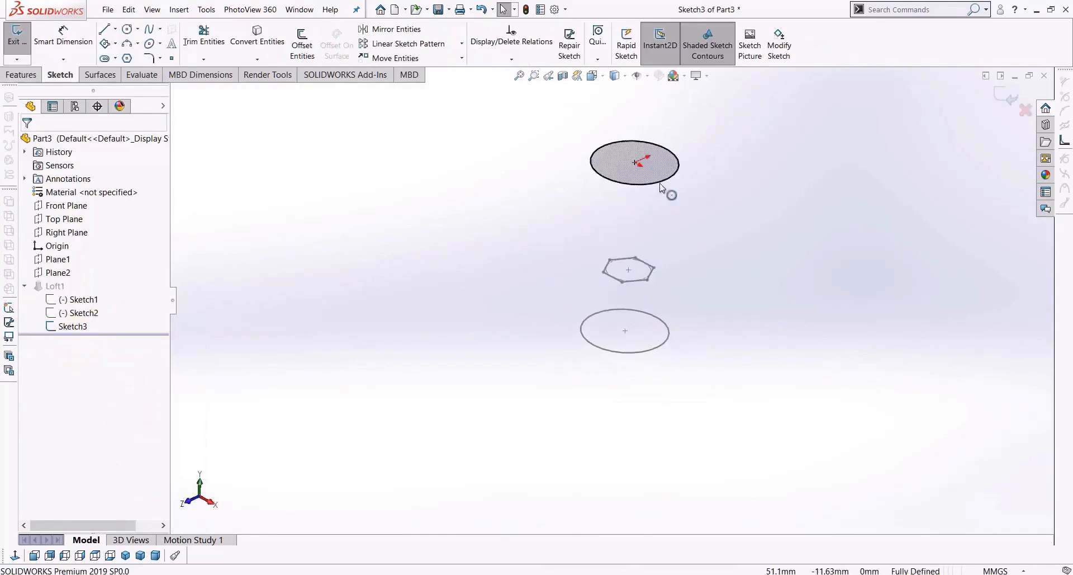
left_click(662, 185)
key("Escape")
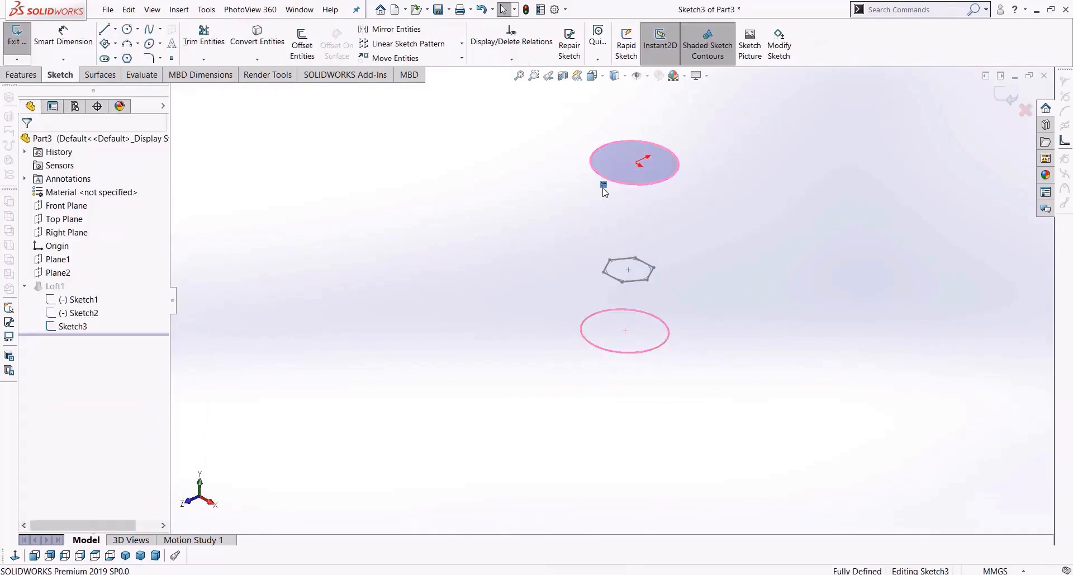
key("Delete")
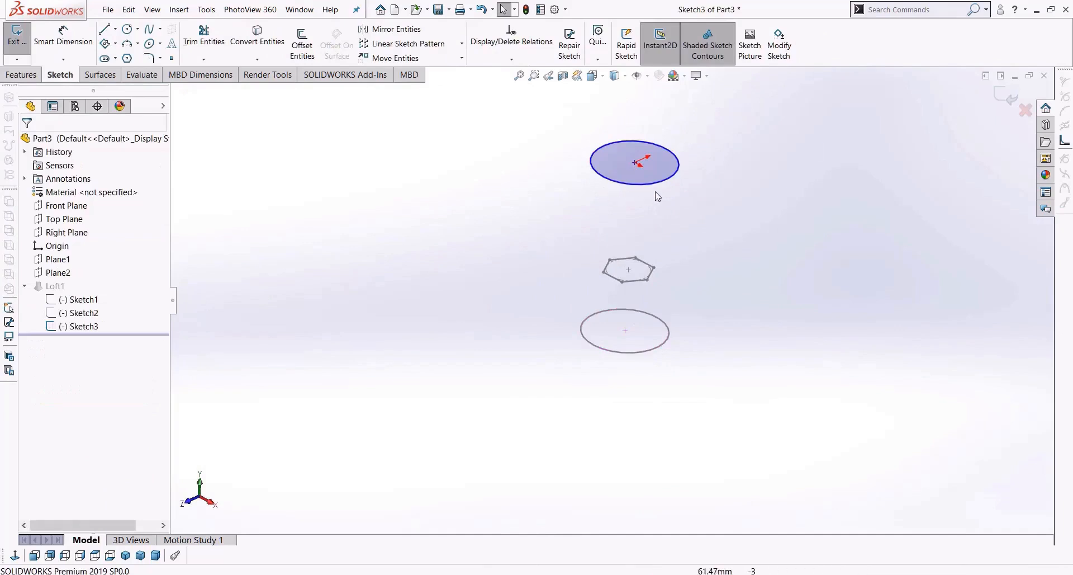
left_click_drag(670, 201, 682, 212)
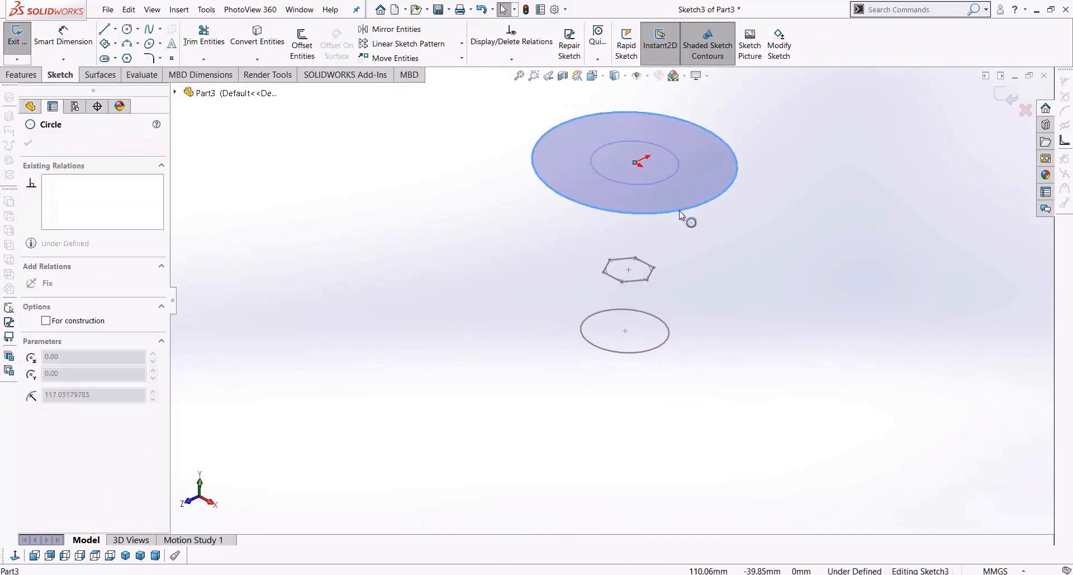
Step: Exit the enlarged circle sketch to rebuild the loft and fillet the body's top face with a 10 mm radius
left_click(1001, 98)
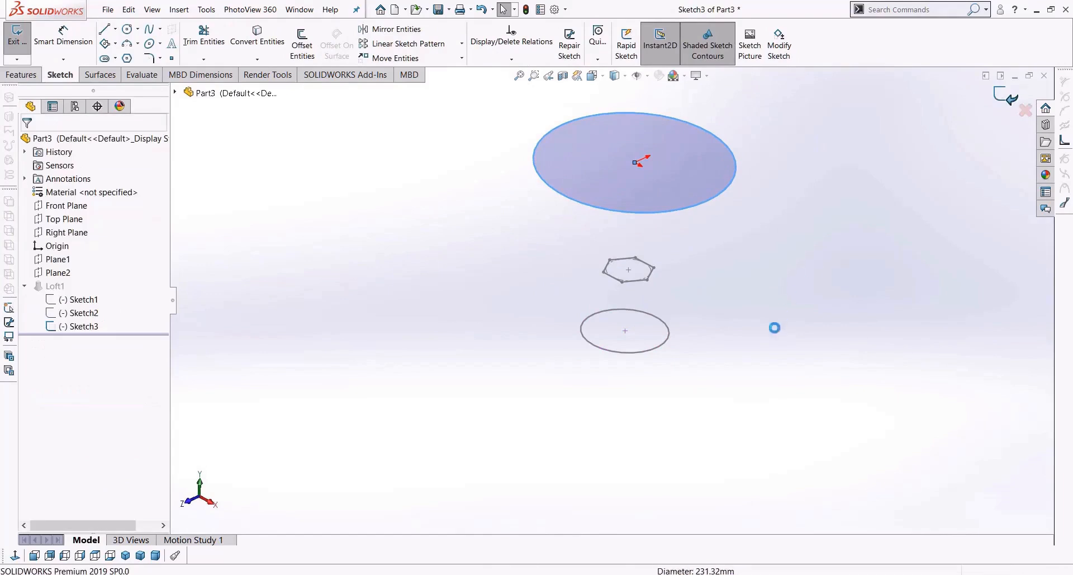
middle_click_drag(721, 291, 665, 176)
left_click(375, 35)
left_click(665, 147)
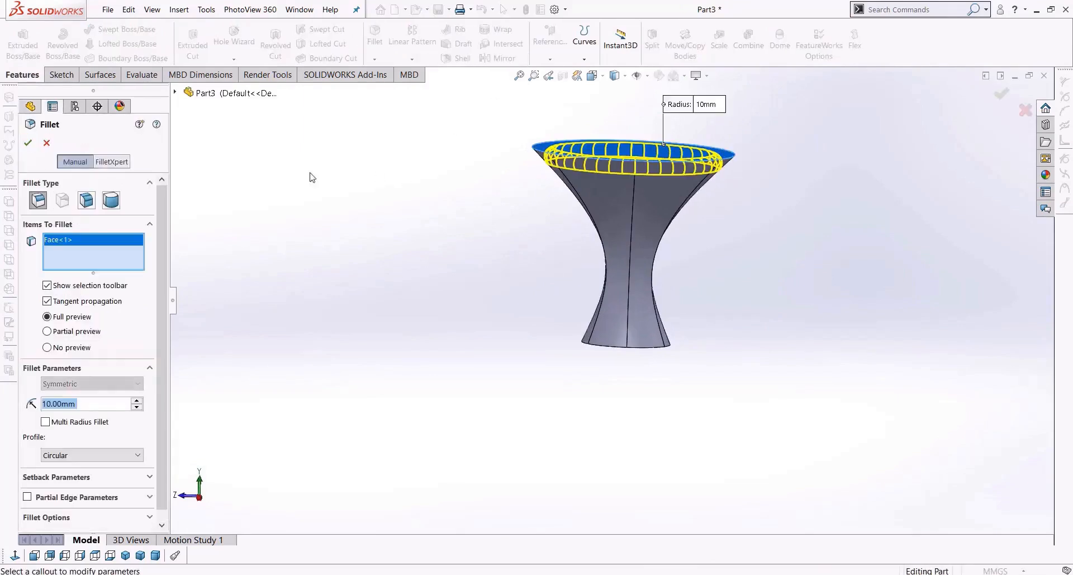
left_click(31, 142)
middle_click_drag(427, 297, 494, 361)
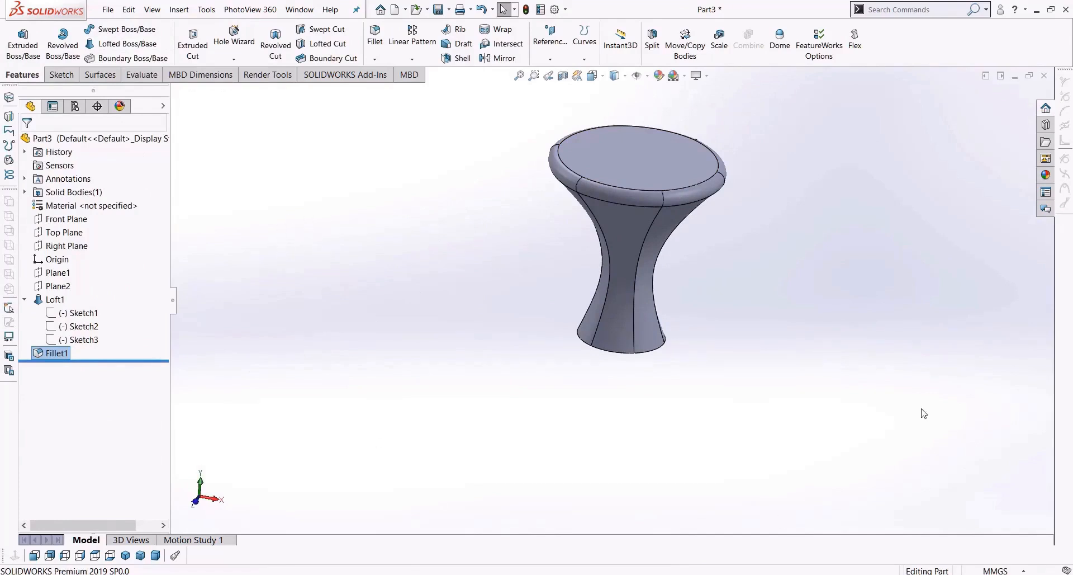
Step: Close the lofted part and create a new part document
left_click(1044, 76)
left_click(517, 314)
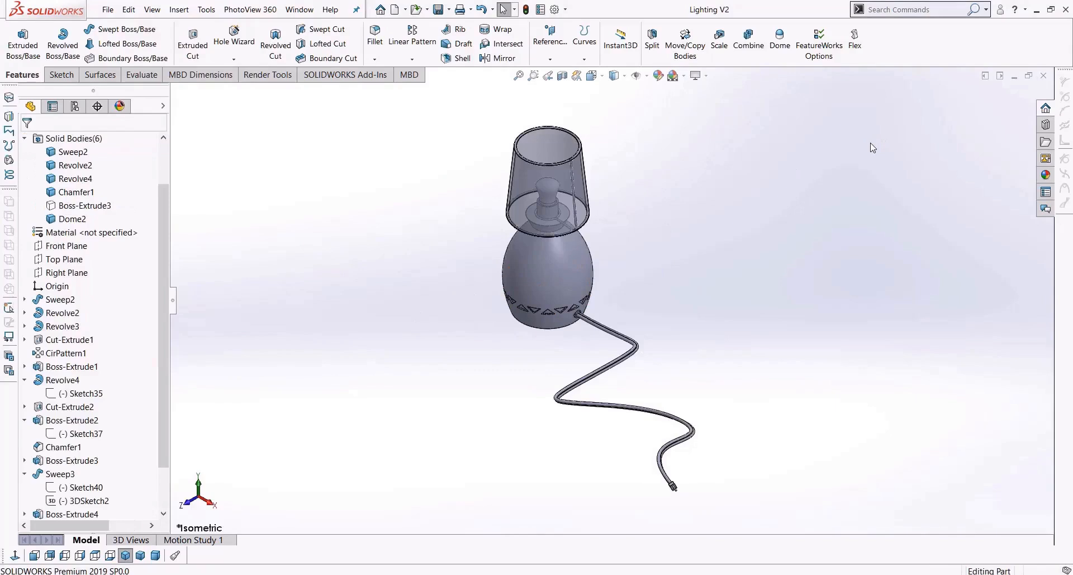
key("ctrl+n")
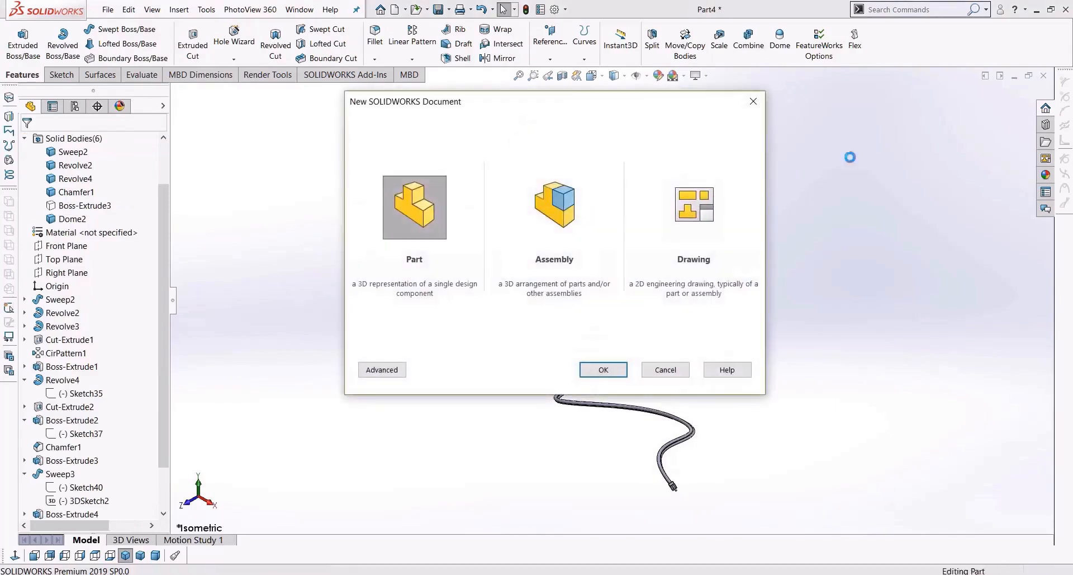
key("Return")
Step: Sketch a right triangle about 180 mm tall on the Front Plane, with its right-angle corner at the origin
left_click(63, 219)
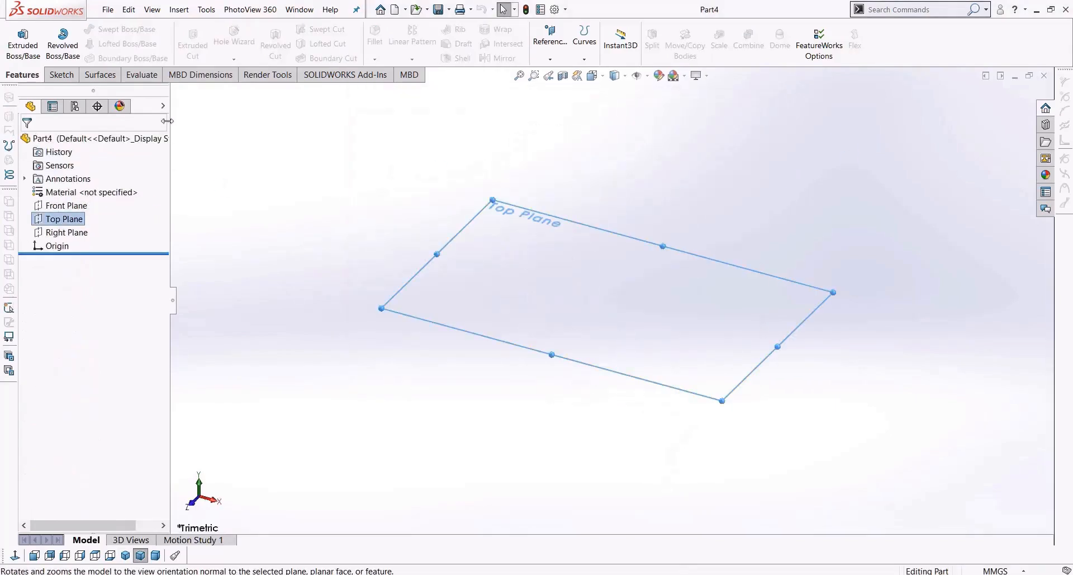
left_click(62, 75)
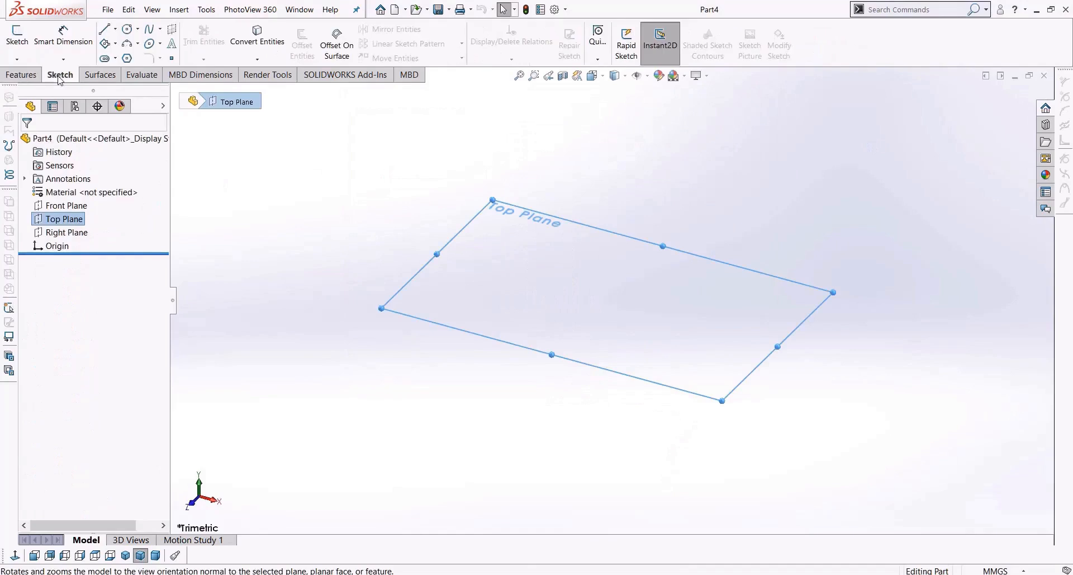
left_click(66, 206)
left_click(26, 42)
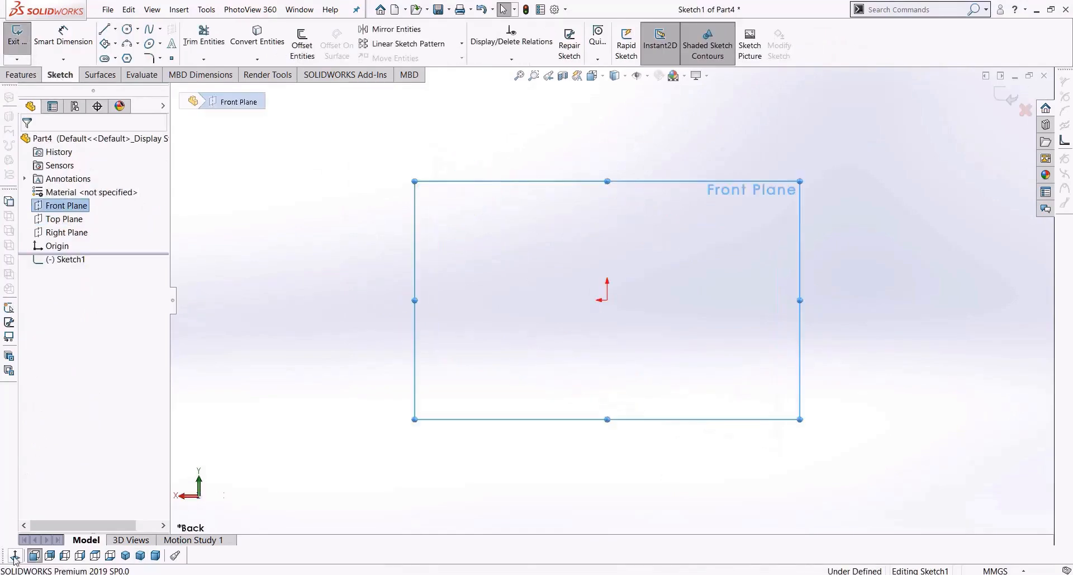
left_click(104, 29)
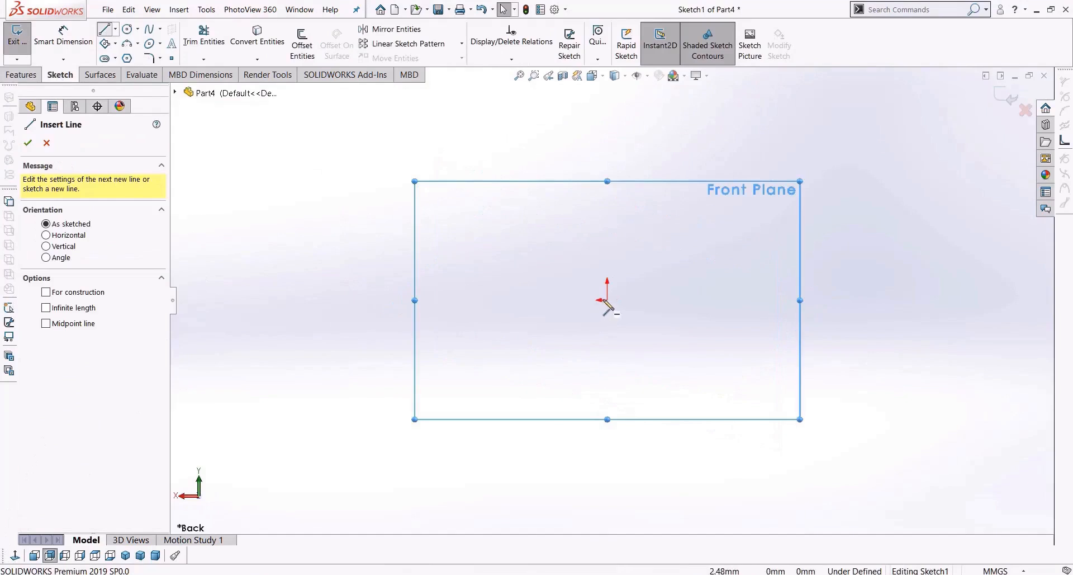
left_click(462, 300)
scroll(597, 226, "up", 5)
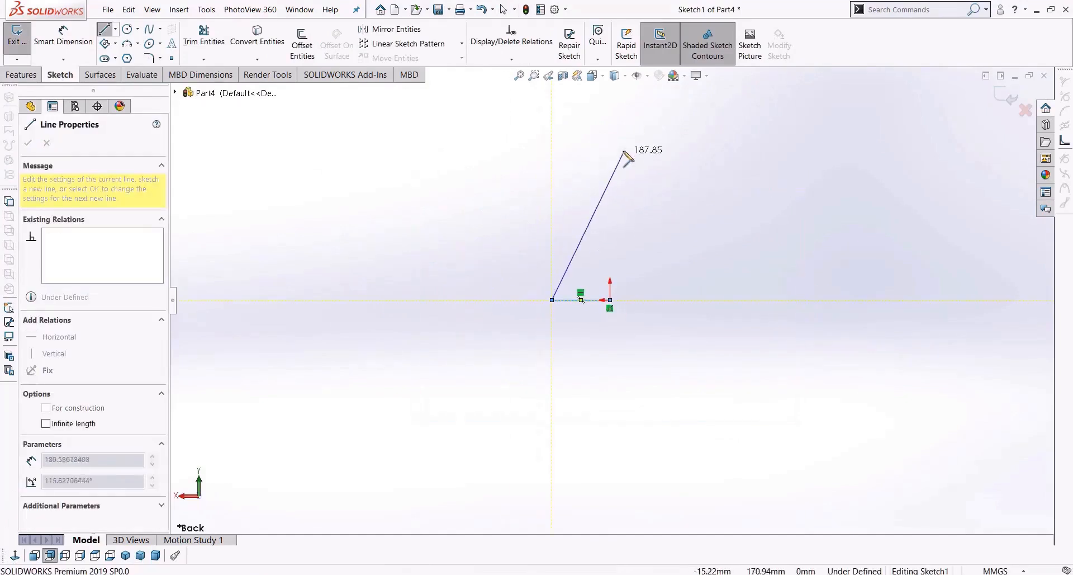
left_click(610, 147)
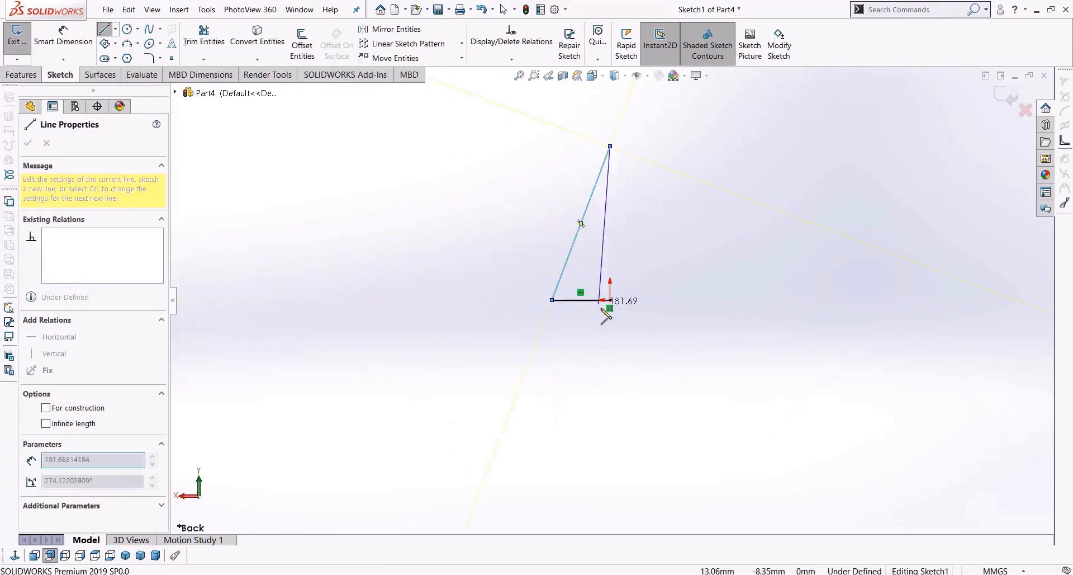
left_click(610, 300)
key("Escape")
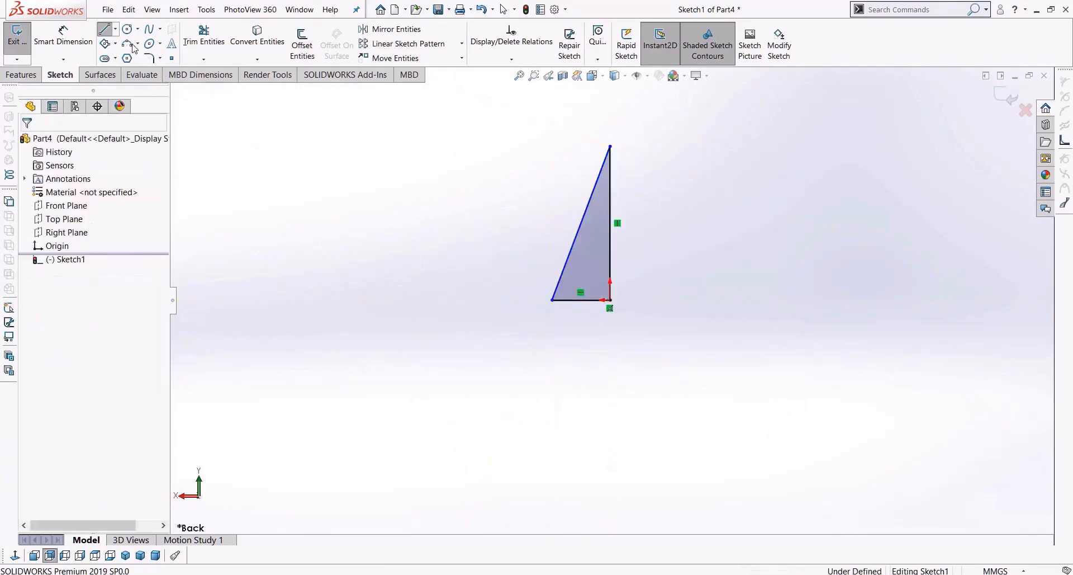
Step: Add a vertical centerline along the triangle's upright side and try a 360-degree Revolve about it
left_click(115, 29)
left_click(123, 58)
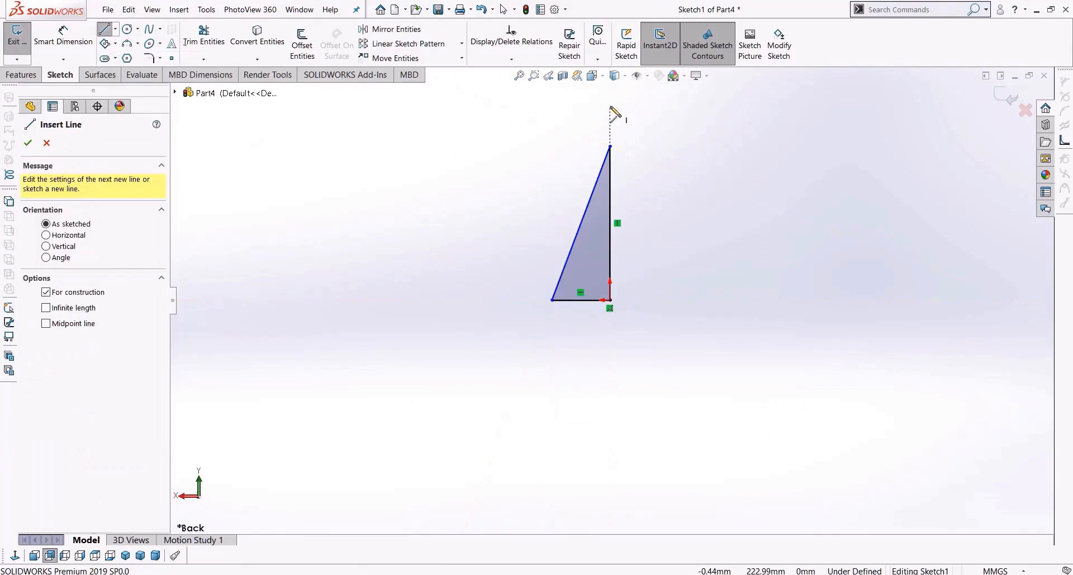
left_click(610, 106)
left_click(610, 358)
key("Escape")
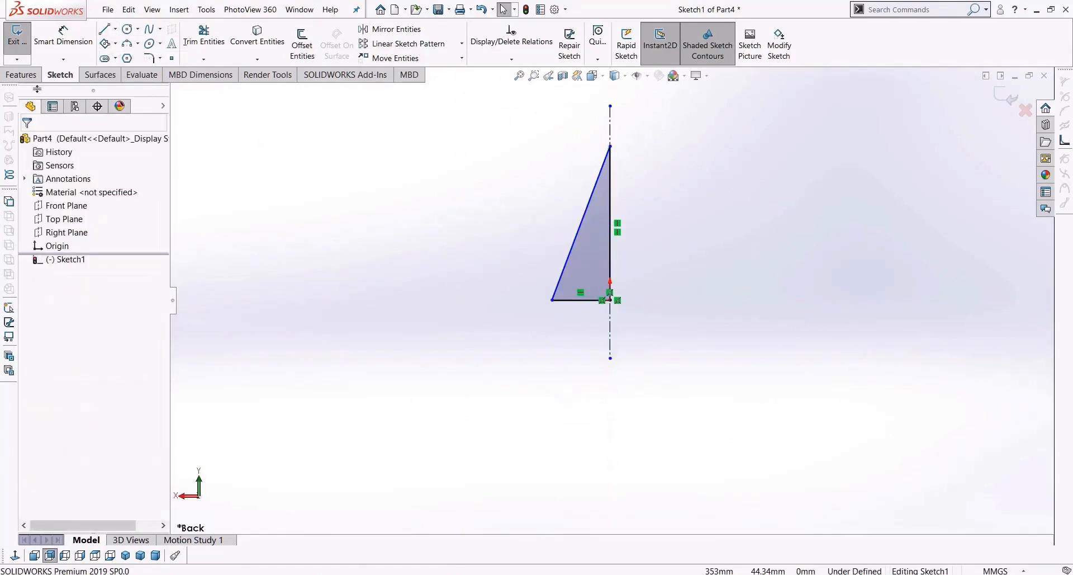
left_click(22, 75)
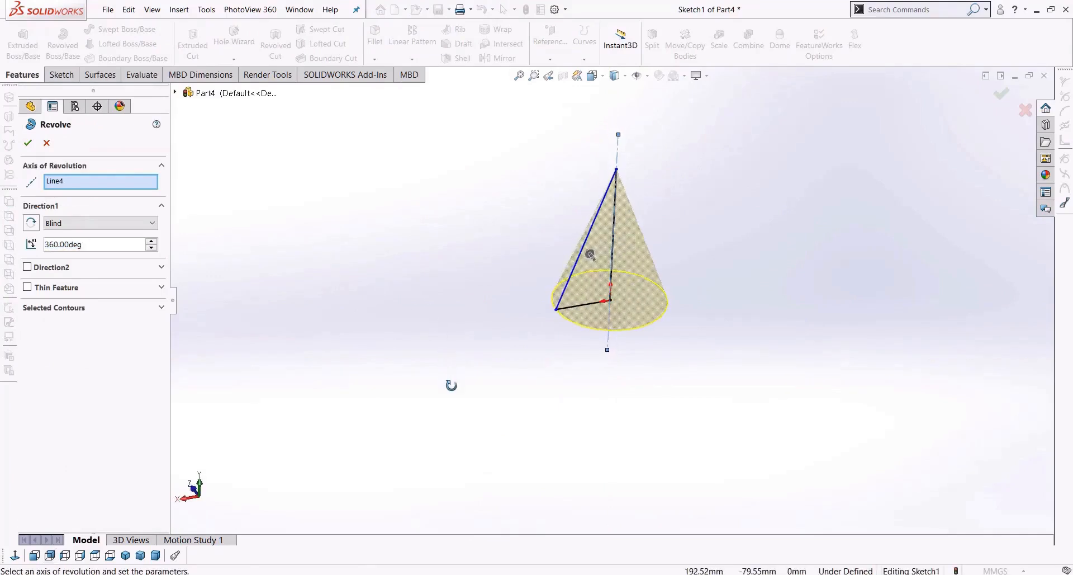
left_click(47, 143)
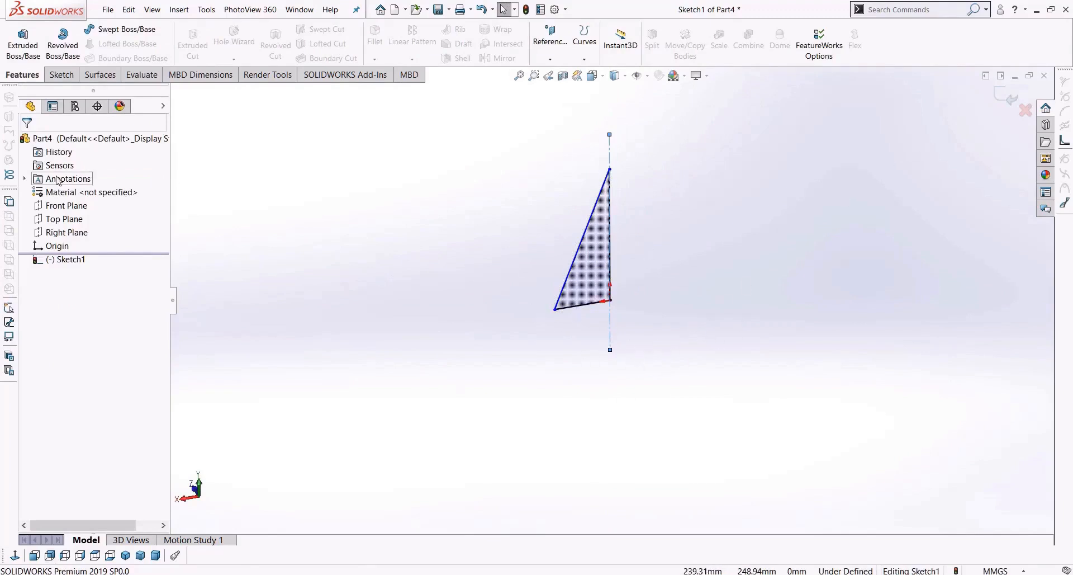
Step: Exit the triangle sketch and delete it from the part
left_click(1010, 98)
key("Delete")
key("Return")
Step: Sketch a center rectangle about 254 by 262 mm on the Top Plane, centered on the origin
left_click(77, 220)
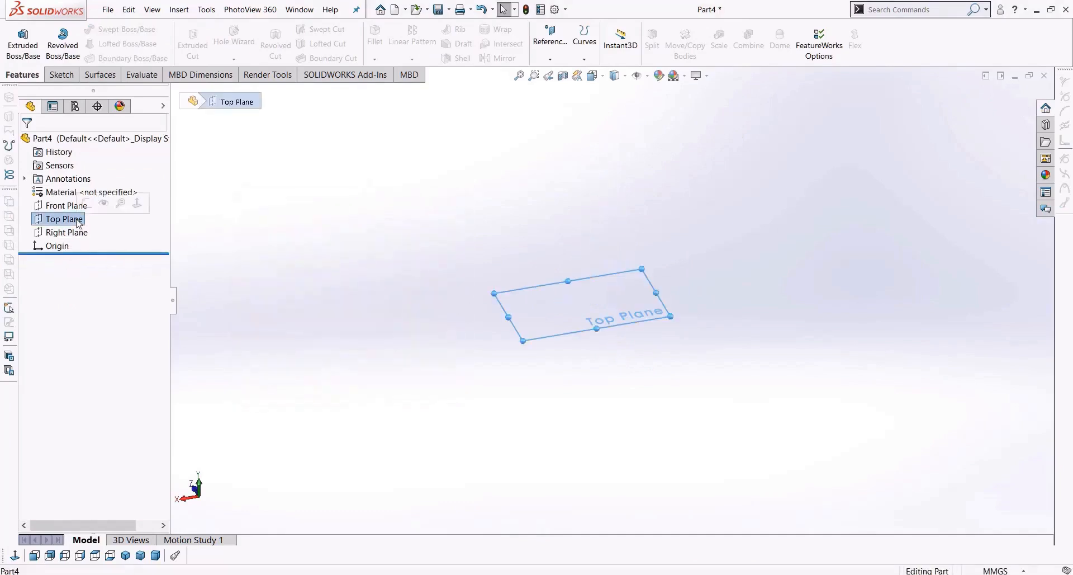
left_click(61, 75)
left_click(17, 38)
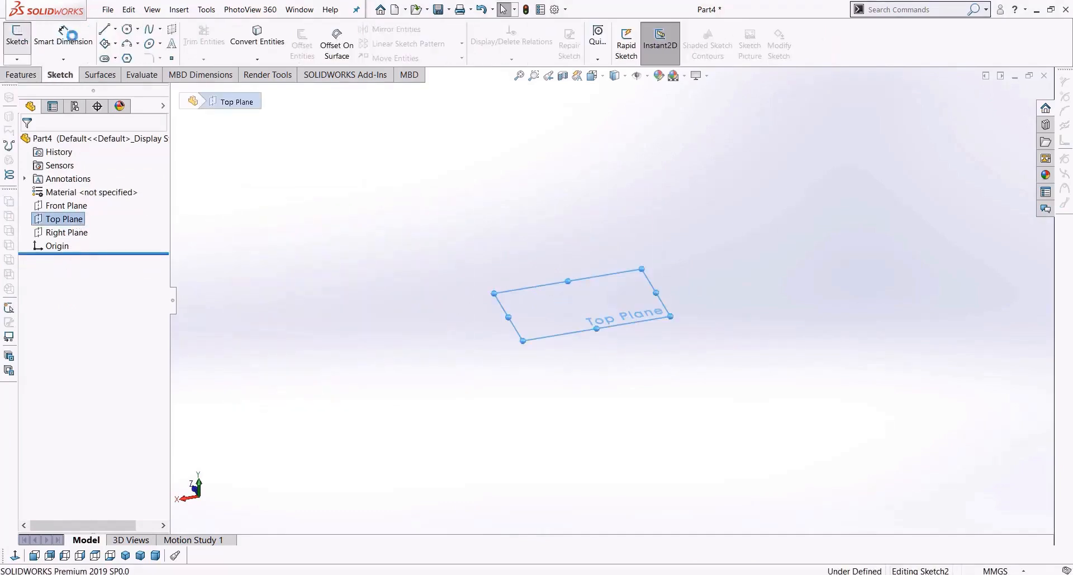
left_click(115, 45)
left_click(134, 72)
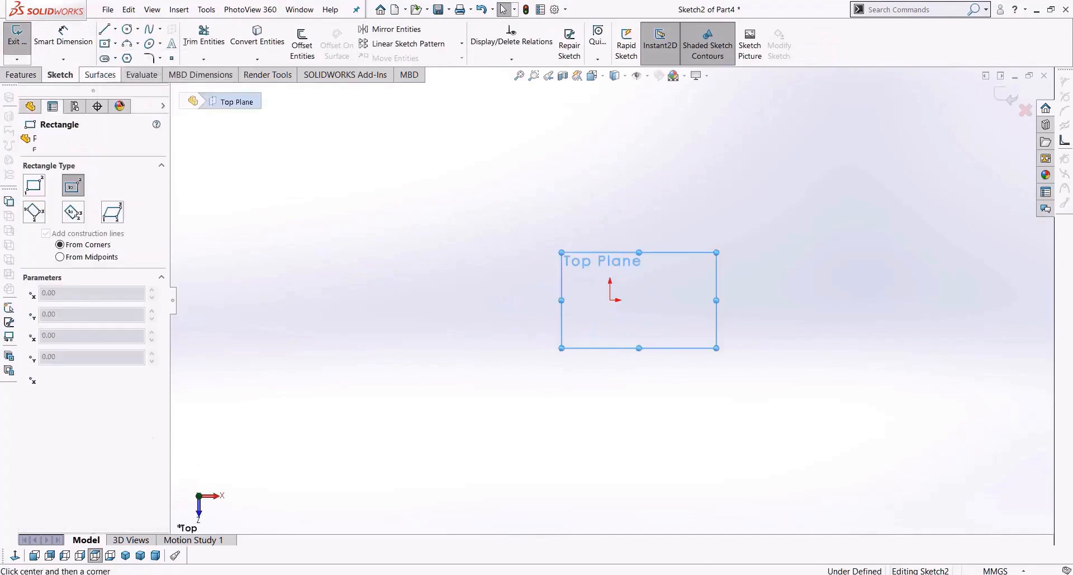
left_click(15, 555)
left_click(14, 555)
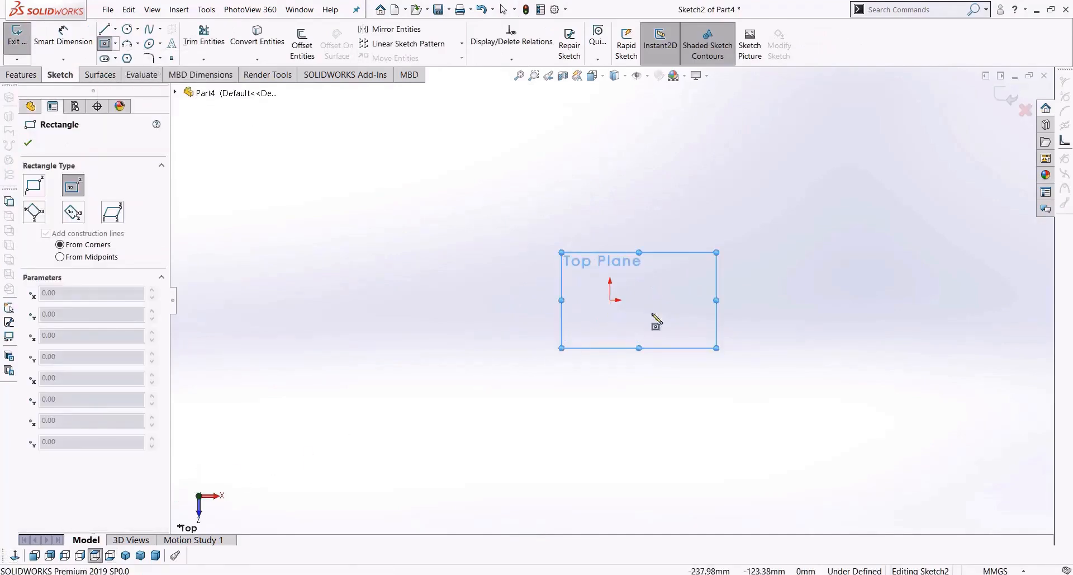
left_click(611, 300)
left_click(720, 414)
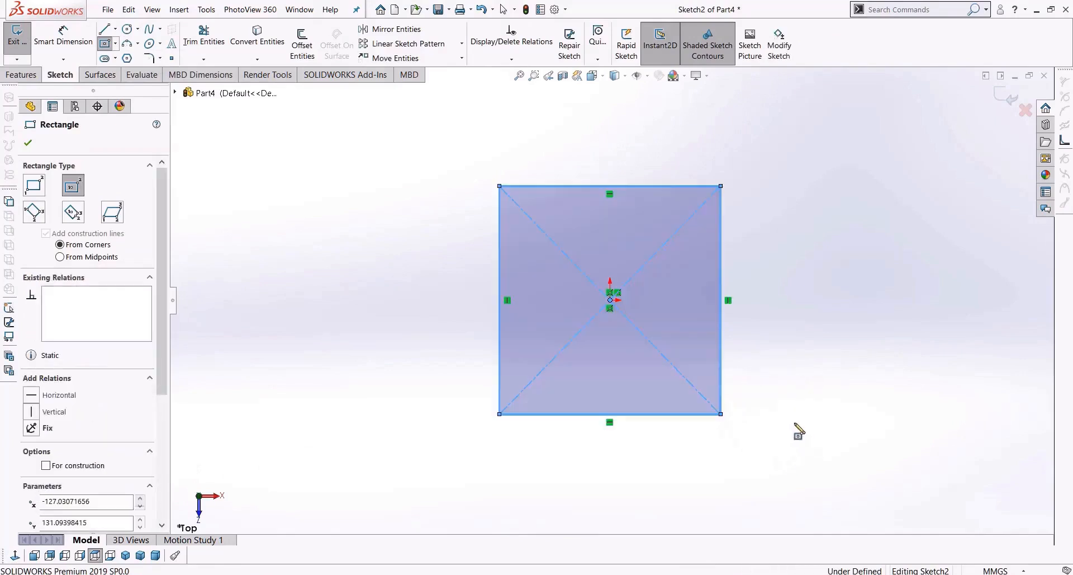
key("Escape")
Step: Make two adjacent sides of the rectangle equal to form a square and exit the sketch
left_click(721, 381)
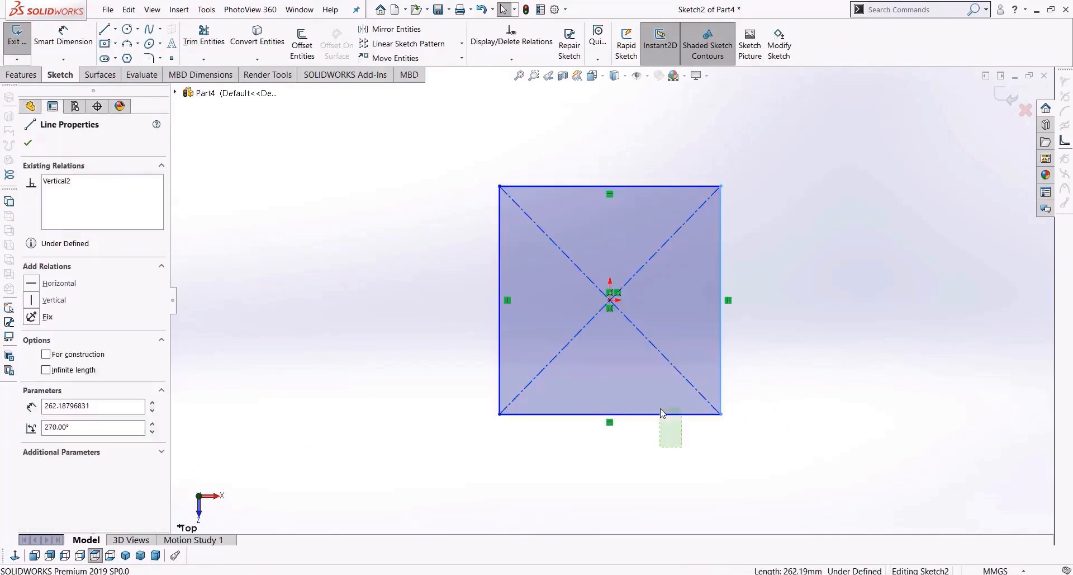
left_click(662, 414, "ctrl")
left_click(31, 425)
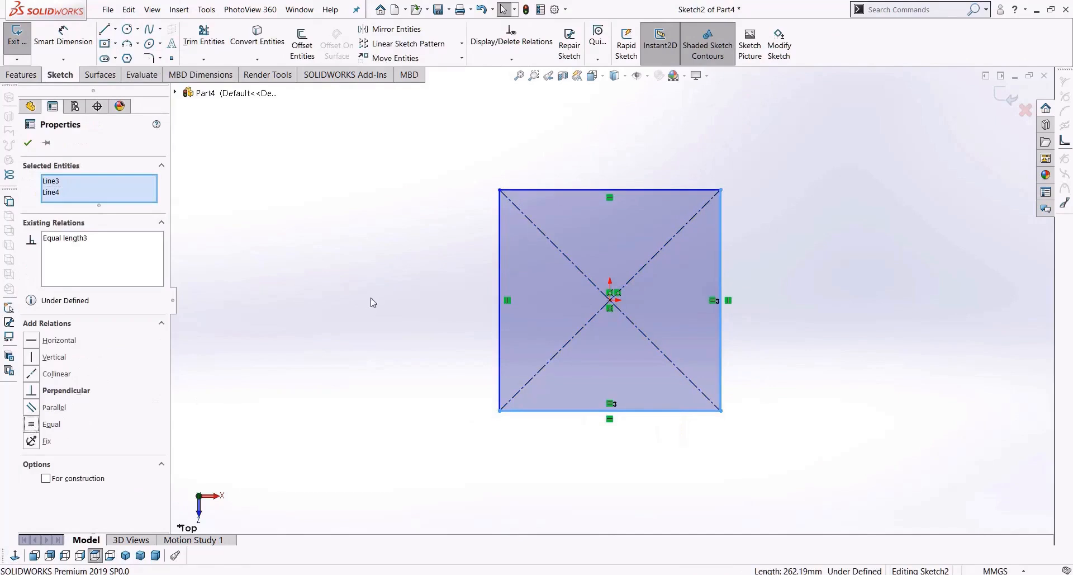
left_click(371, 302)
left_click(1011, 99)
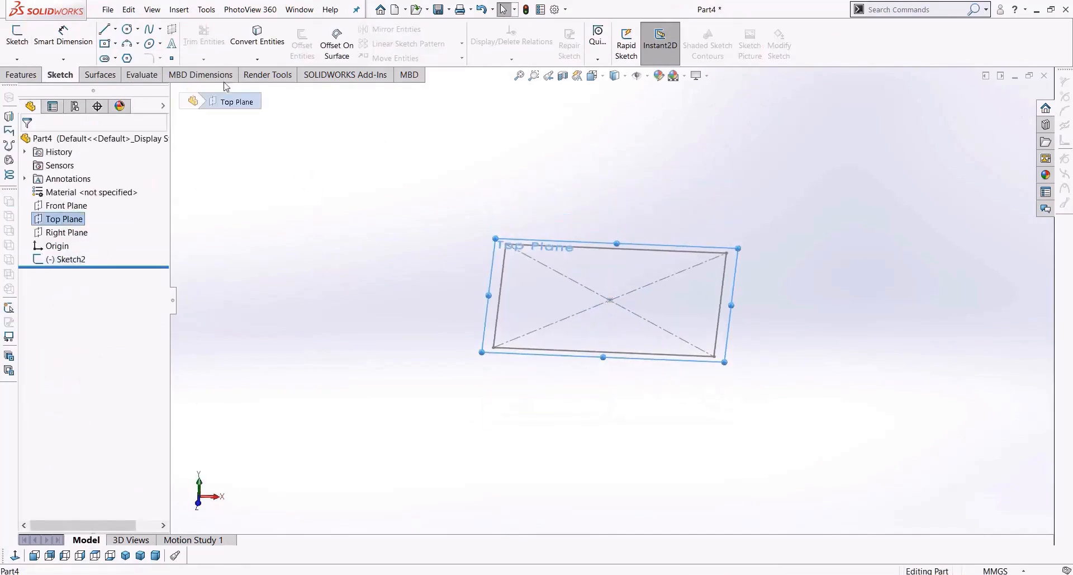
left_click(31, 76)
left_click(59, 76)
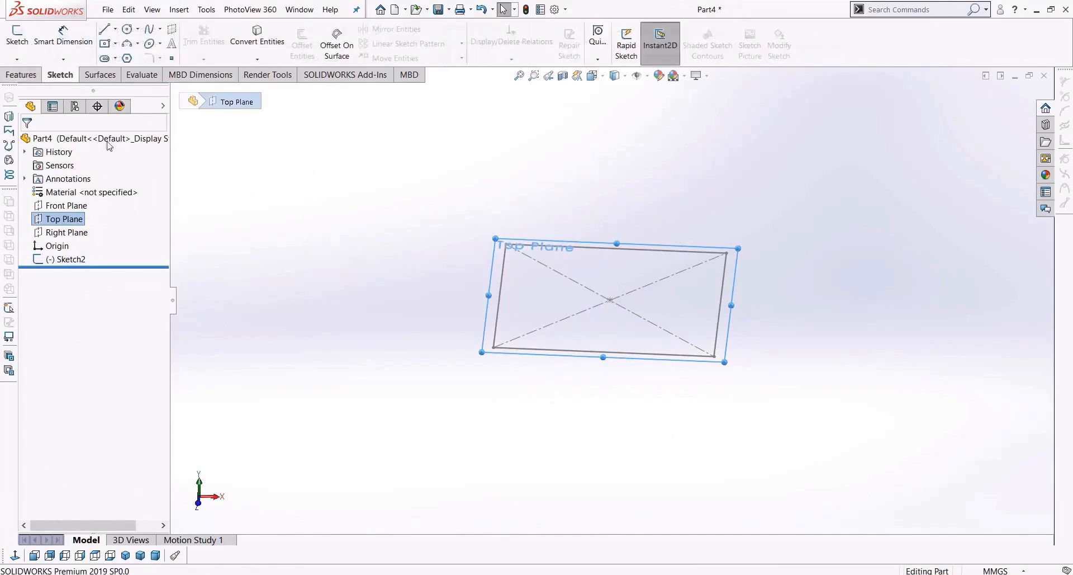
left_click(61, 259)
right_click(62, 259)
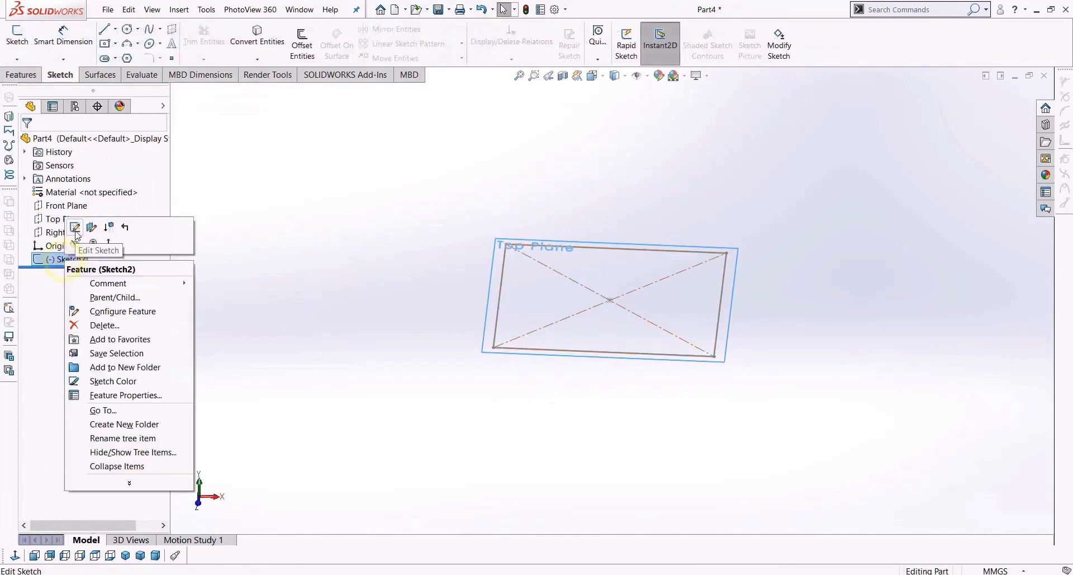
left_click(85, 228)
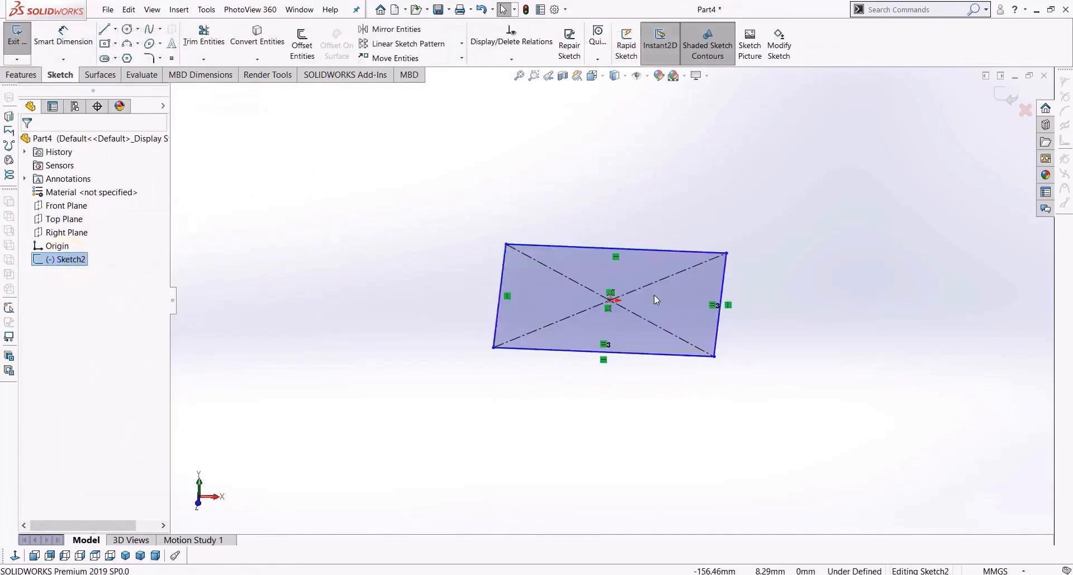
left_click(38, 77)
left_click(549, 61)
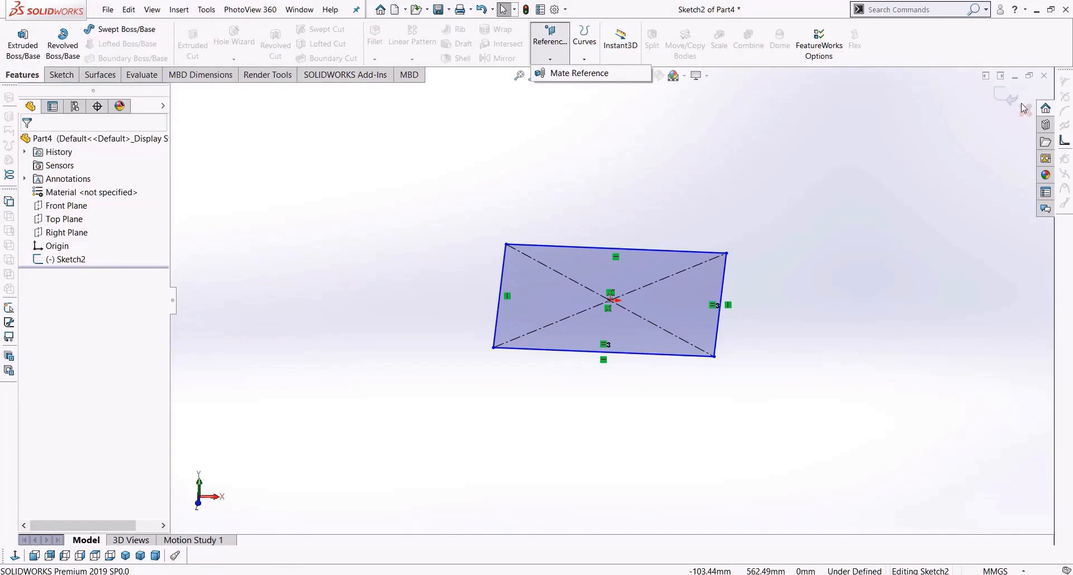
left_click(1009, 93)
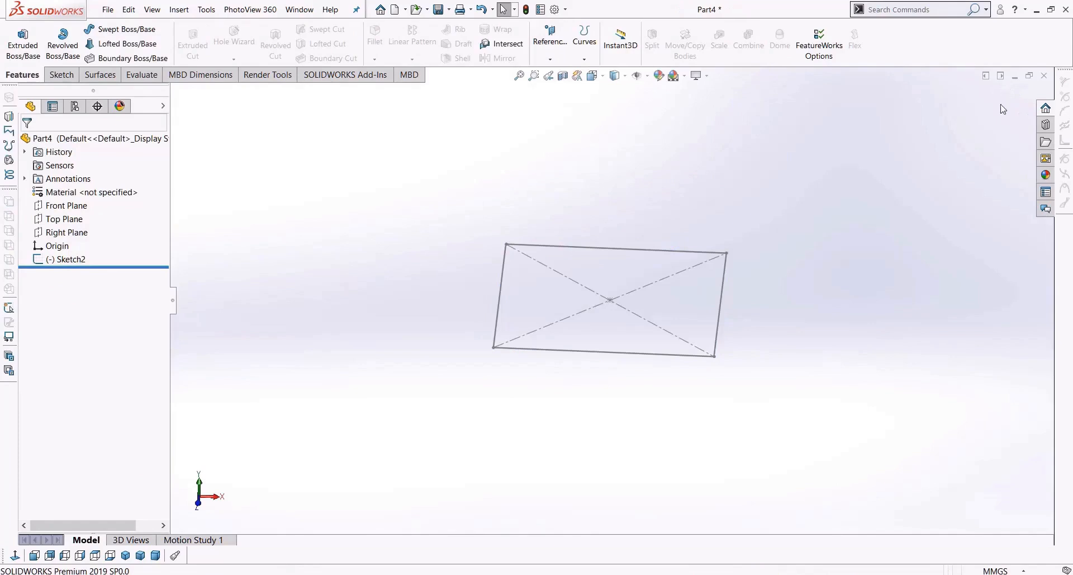
Step: Create a reference plane offset 200 mm above the Top Plane and view it face-on
left_click(548, 59)
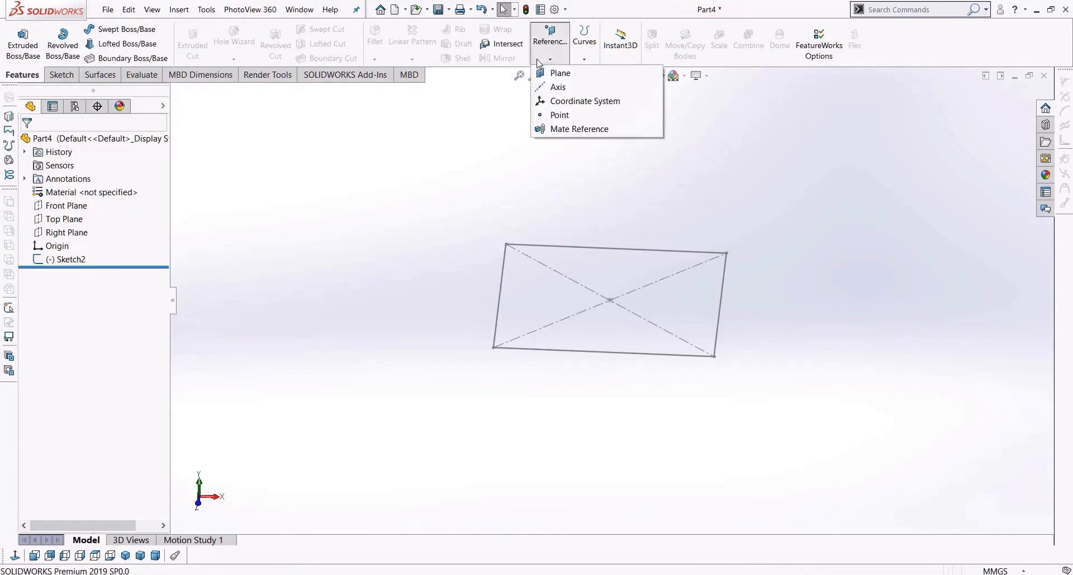
left_click(551, 72)
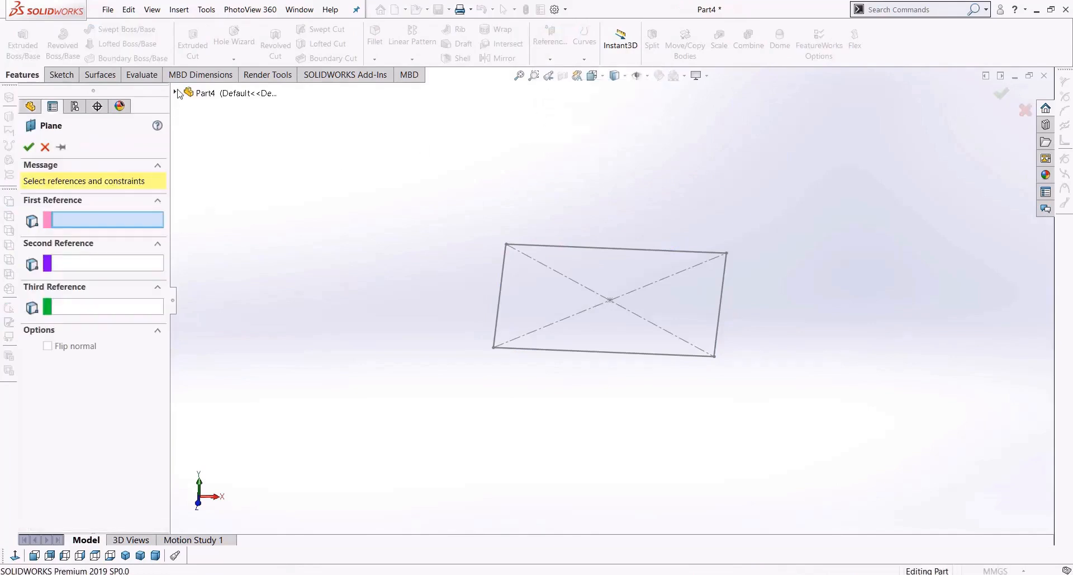
left_click(176, 91)
left_click(227, 173)
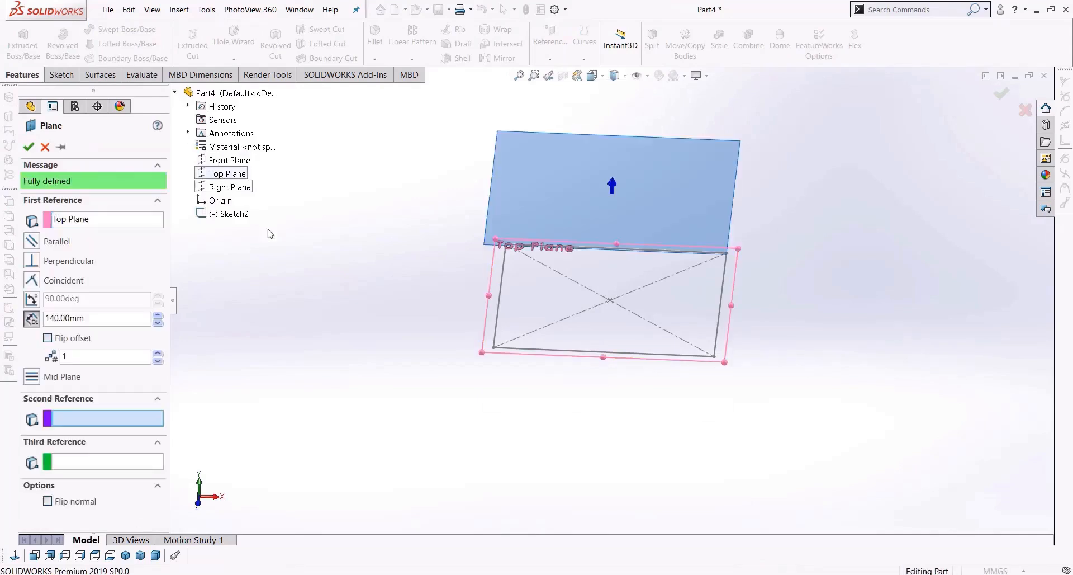
middle_click_drag(456, 392, 454, 335)
left_click(158, 314)
left_click(158, 314)
left_click(158, 314)
left_click(158, 314)
middle_click_drag(368, 318, 369, 375)
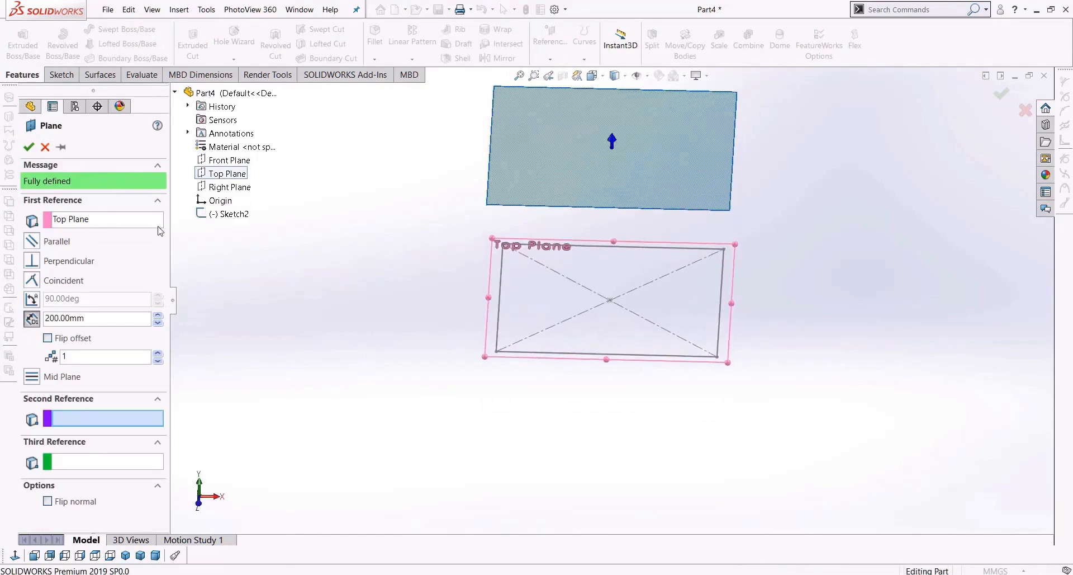
left_click(28, 147)
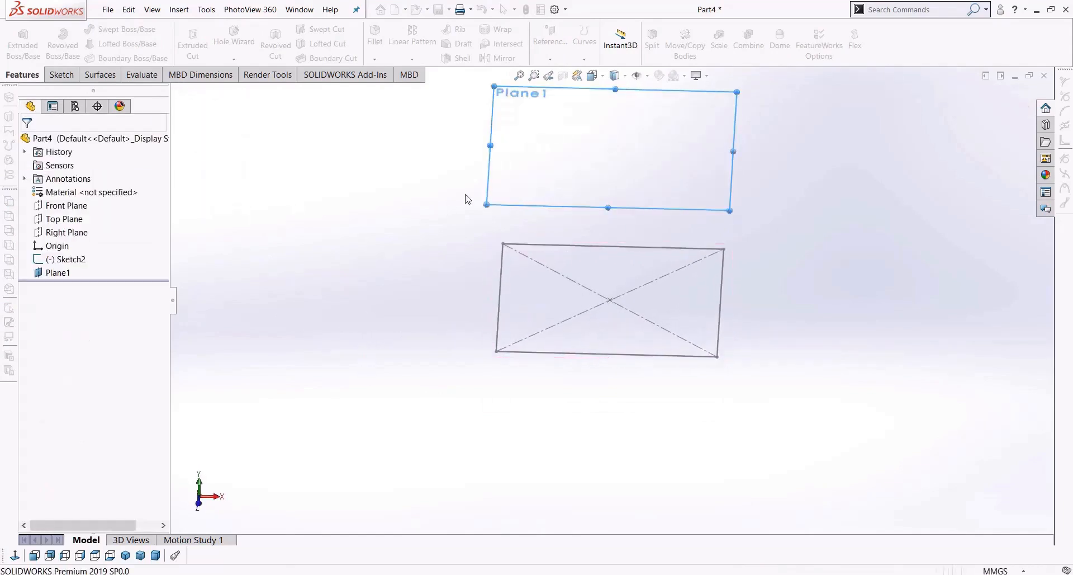
left_click(16, 556)
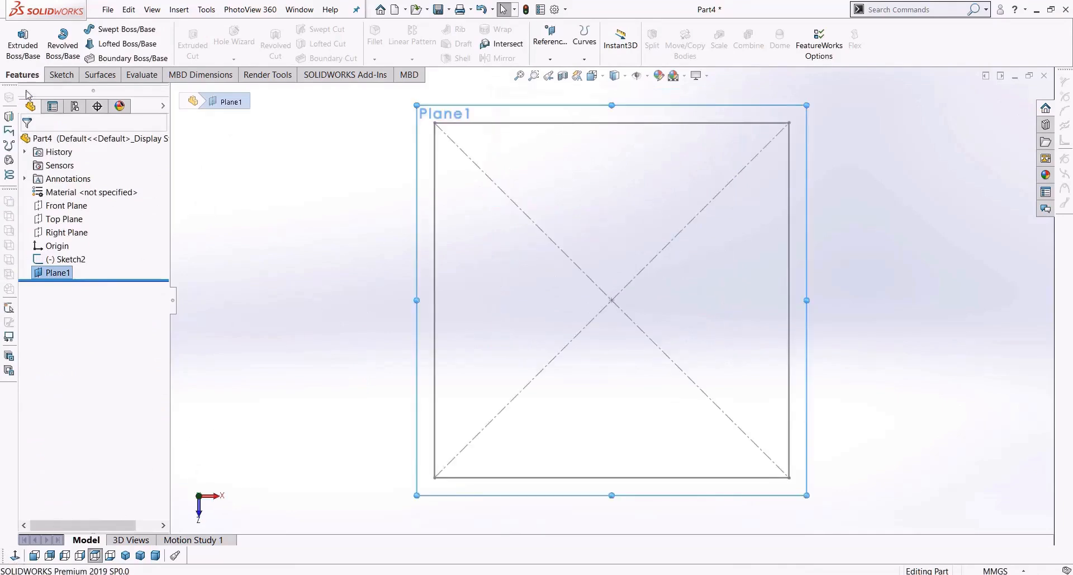
Step: Sketch a single point on the offset plane, just outside the square's edge, and exit the sketch
left_click(62, 74)
left_click(17, 38)
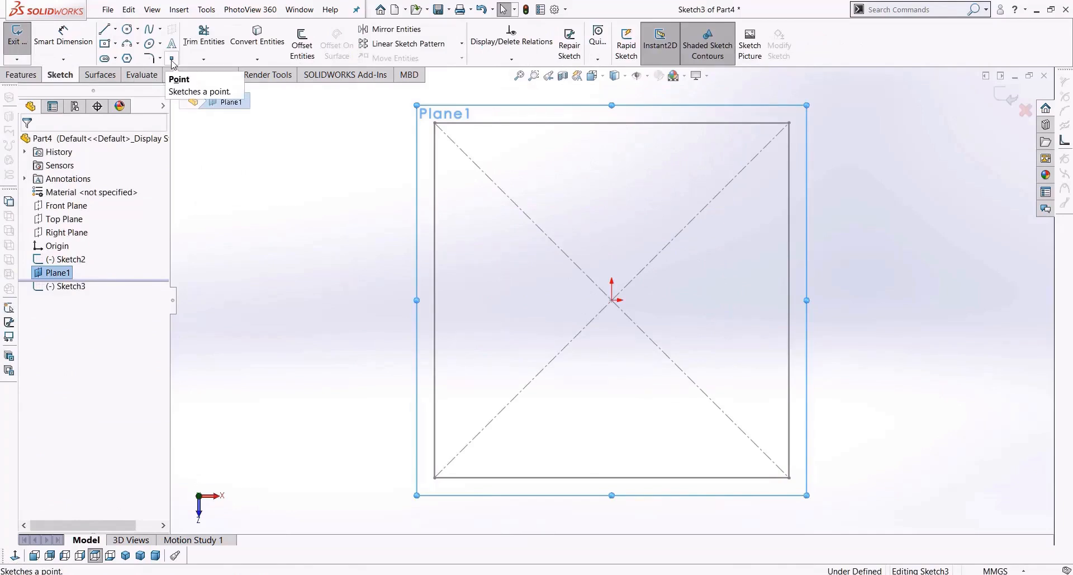
left_click(172, 60)
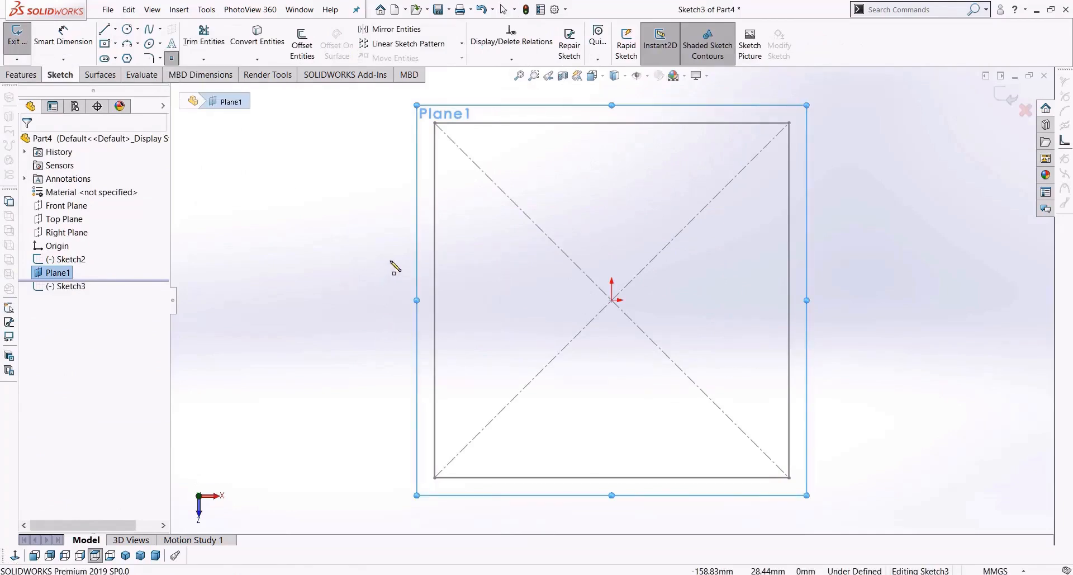
left_click(394, 234)
key("Escape")
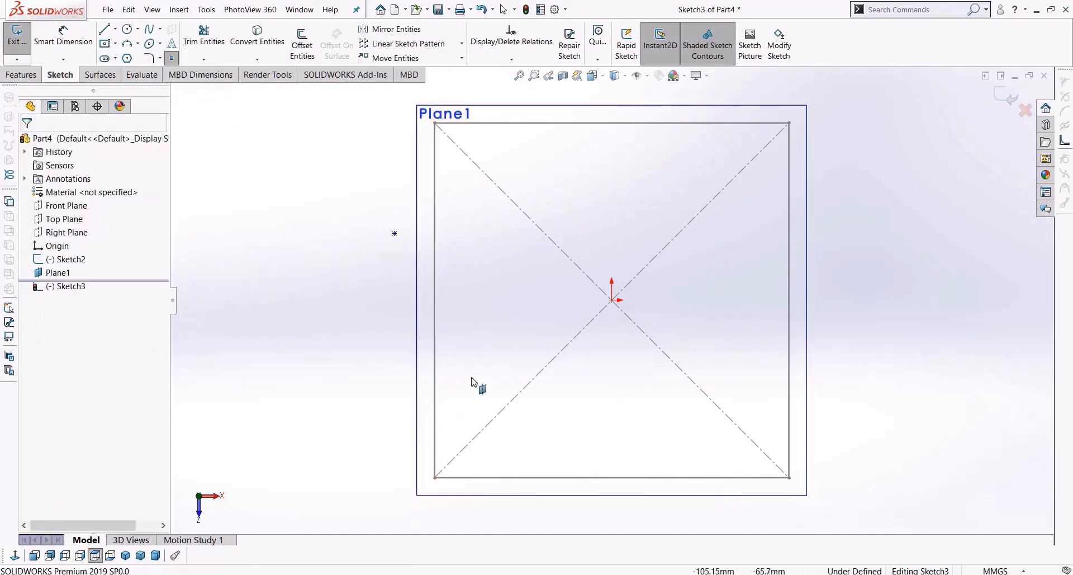
left_click(994, 100)
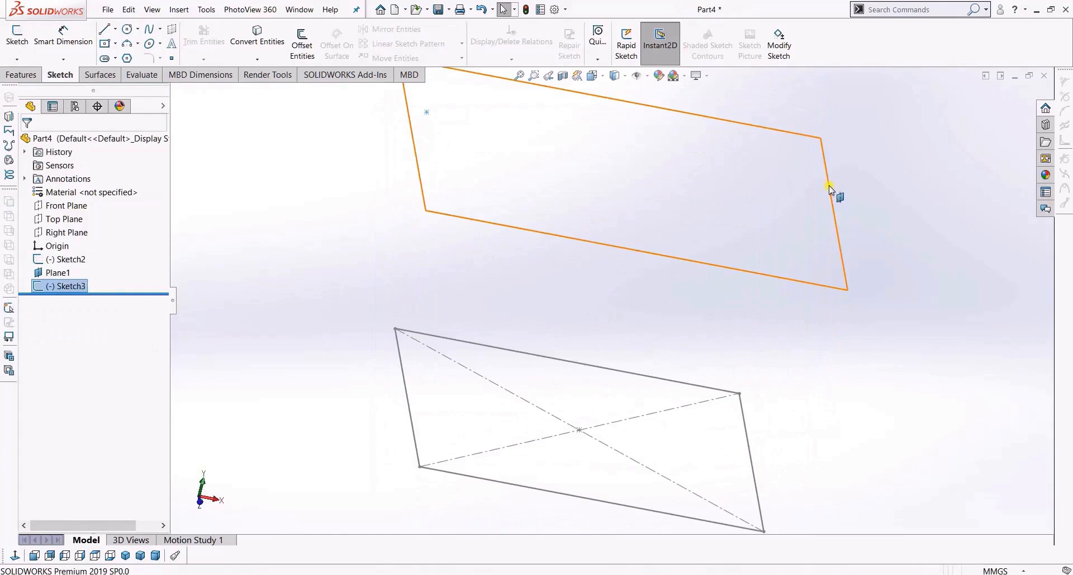
Step: Hide the offset plane above the square so only the two sketches remain displayed
right_click(831, 188)
left_click(841, 150)
scroll(717, 272, "up", 5)
middle_click_drag(702, 311, 671, 297)
Step: Loft from the base square to the sketched point and inspect the resulting solid from several sides
left_click(21, 74)
left_click(110, 45)
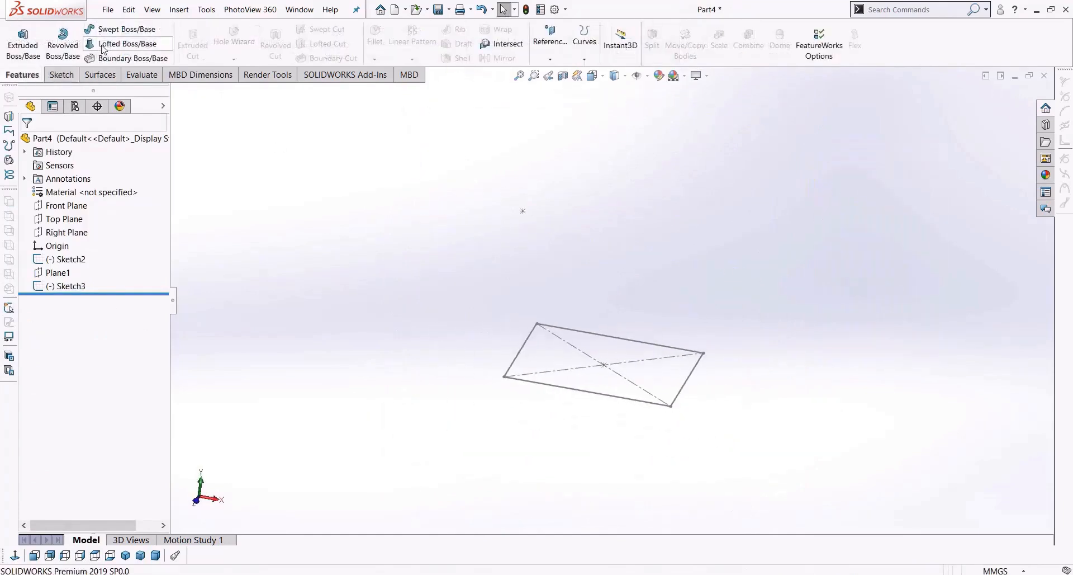
left_click(550, 389)
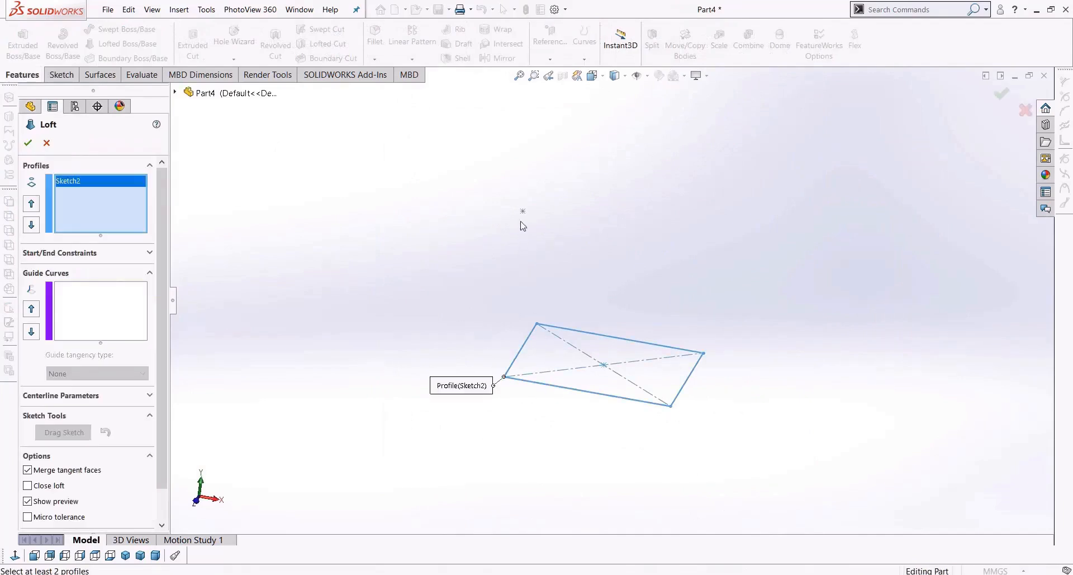
left_click(523, 213)
mouse_move(460, 358)
middle_mouse_down()
mouse_move(568, 433)
mouse_move(515, 403)
mouse_move(439, 400)
mouse_move(563, 409)
mouse_move(540, 540)
mouse_move(508, 556)
middle_mouse_up()
left_click(27, 143)
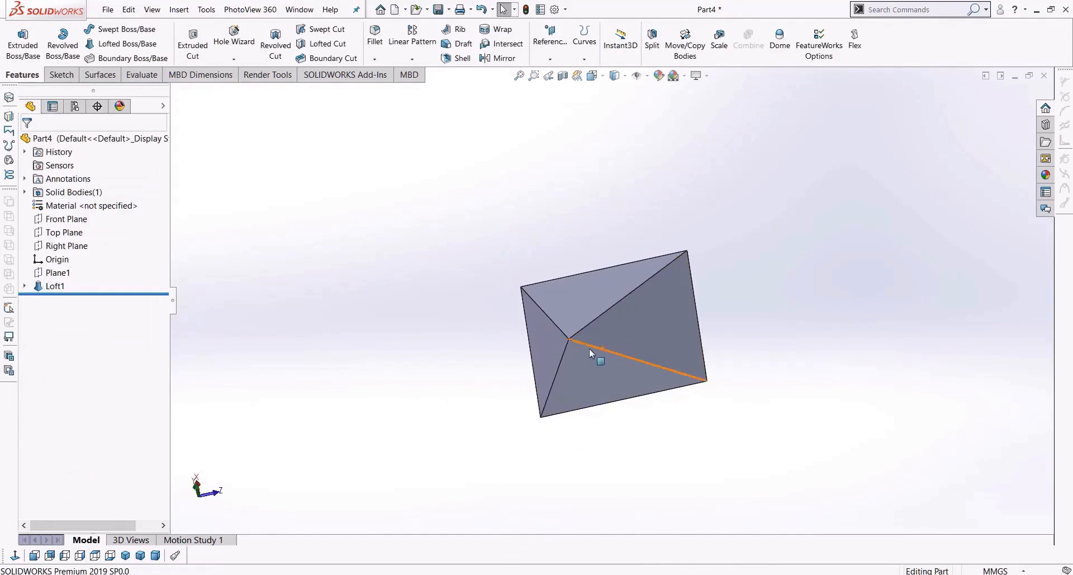
middle_click_drag(629, 399, 760, 297)
middle_click_drag(637, 445, 809, 476)
middle_click_drag(628, 448, 653, 478)
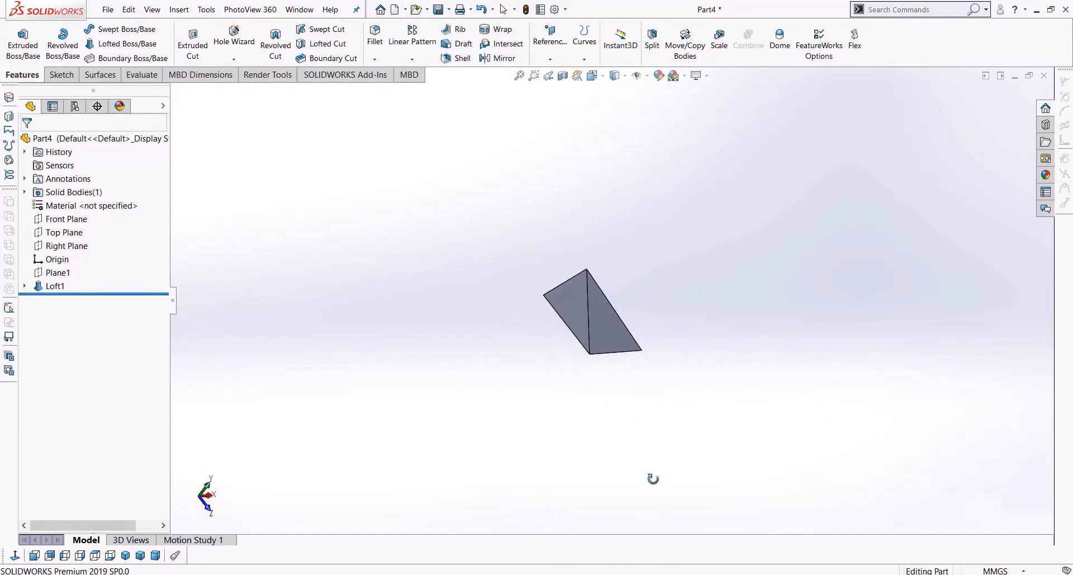
middle_click_drag(652, 479, 586, 427)
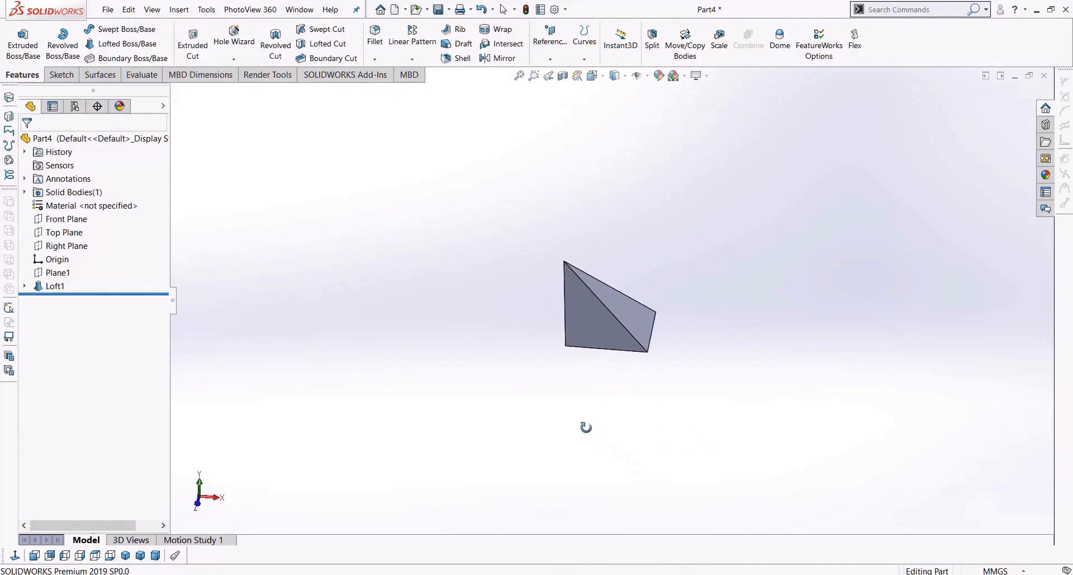
Step: Delete the loft and the point sketch, keeping the base square and the offset plane
left_click(52, 286)
key("Delete")
key("Return")
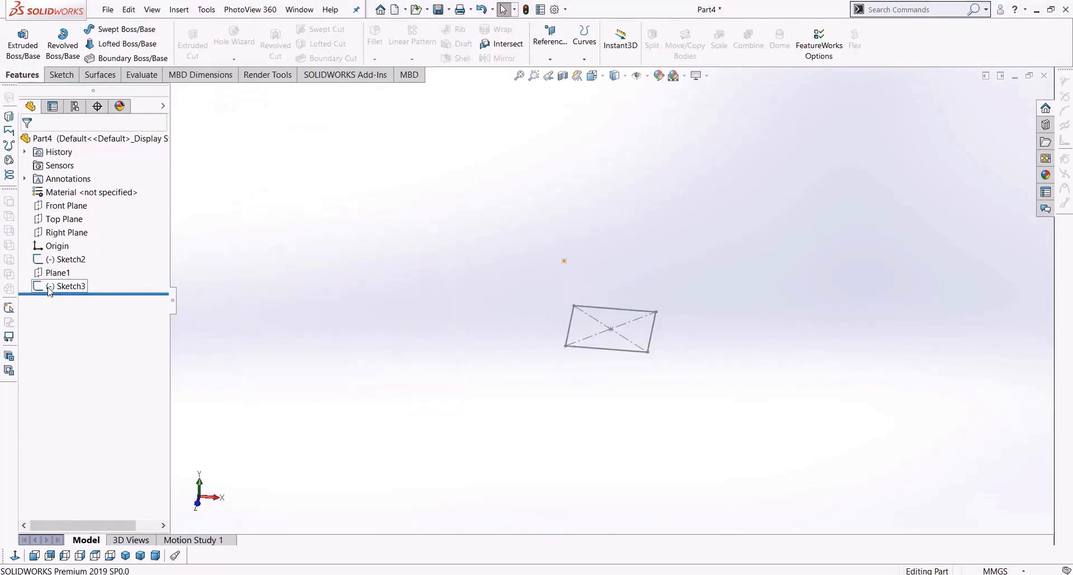
left_click(79, 290)
key("Delete")
key("Return")
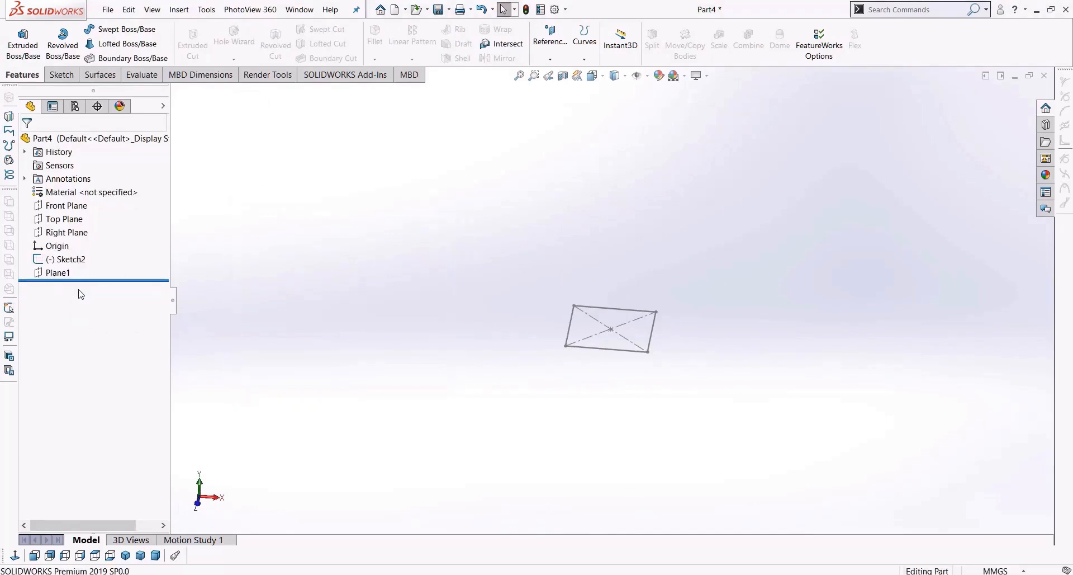
Step: Show the hidden offset plane above the square again
left_click(59, 220)
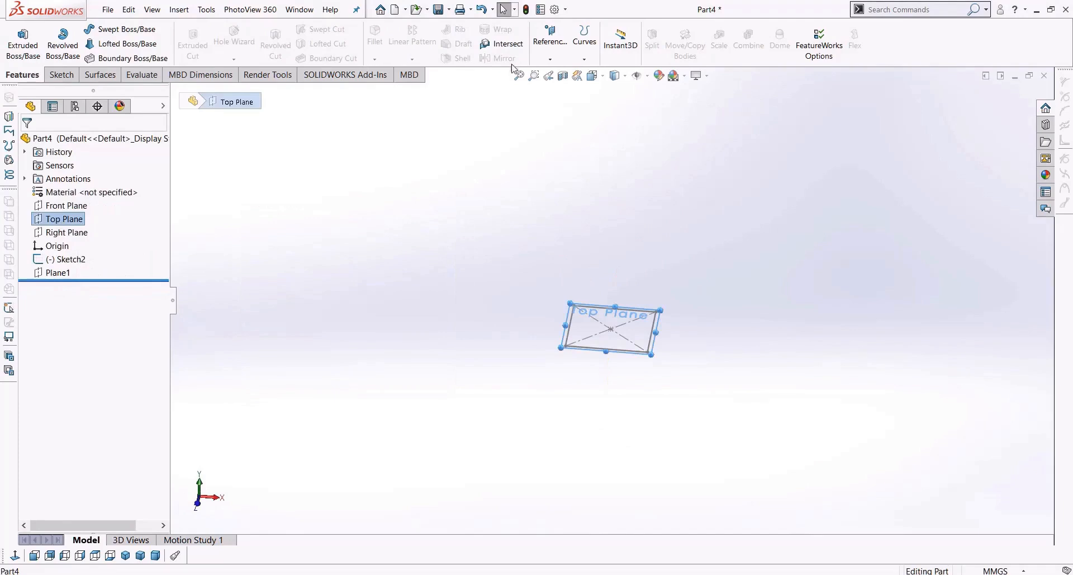
left_click(56, 272)
right_click(63, 275)
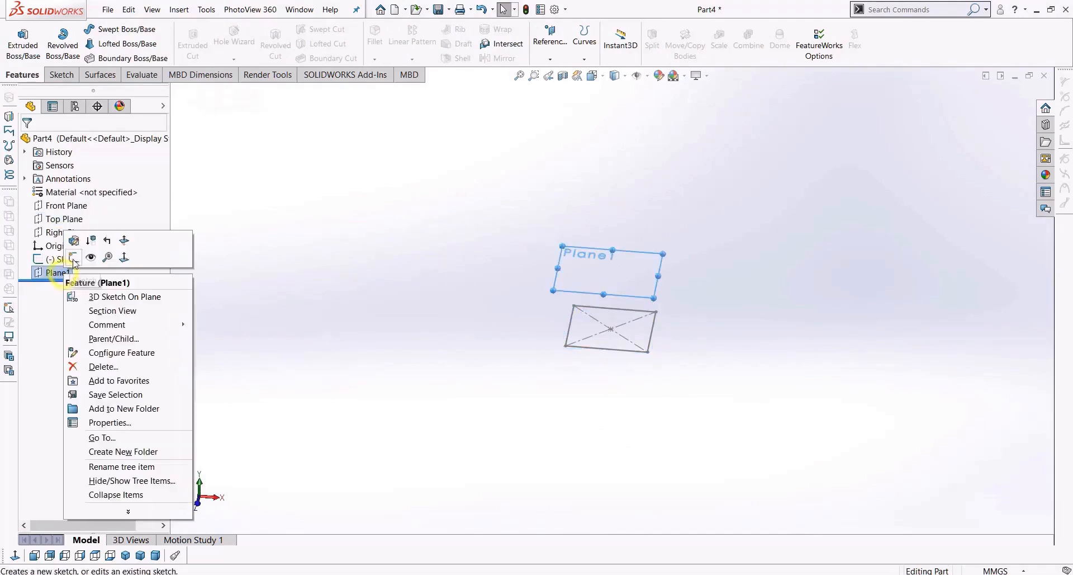
left_click(91, 258)
left_click(320, 259)
Step: Edit the offset plane and set its distance from the Top Plane to 190 mm
left_click(61, 273)
right_click(62, 273)
left_click(547, 43)
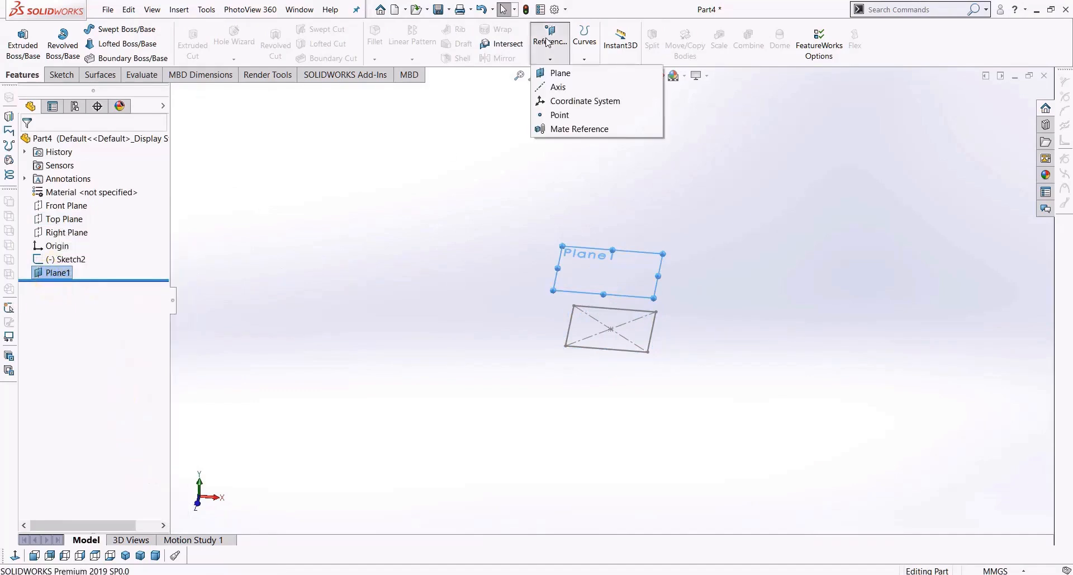
left_click(305, 251)
left_click(49, 272)
right_click(49, 272)
left_click(56, 242)
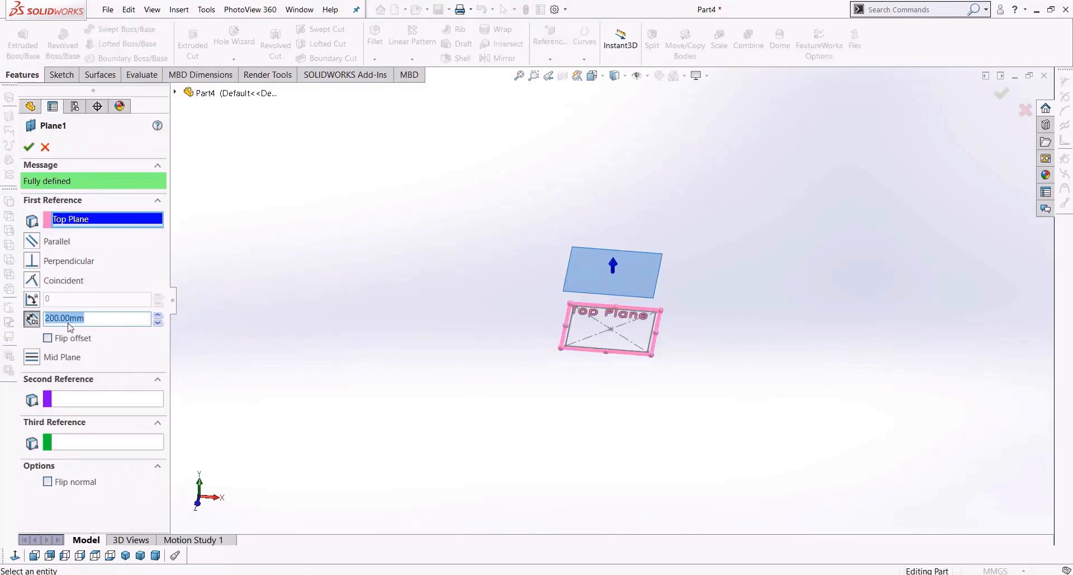
left_click(159, 322)
left_click(29, 147)
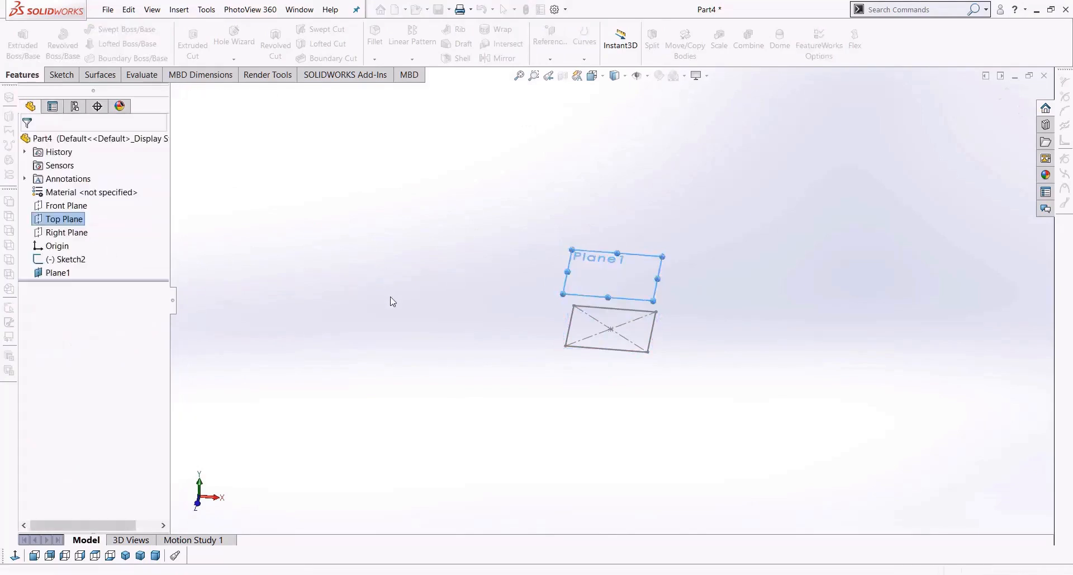
Step: Create a second reference plane offset 190 mm above Plane1
left_click(550, 59)
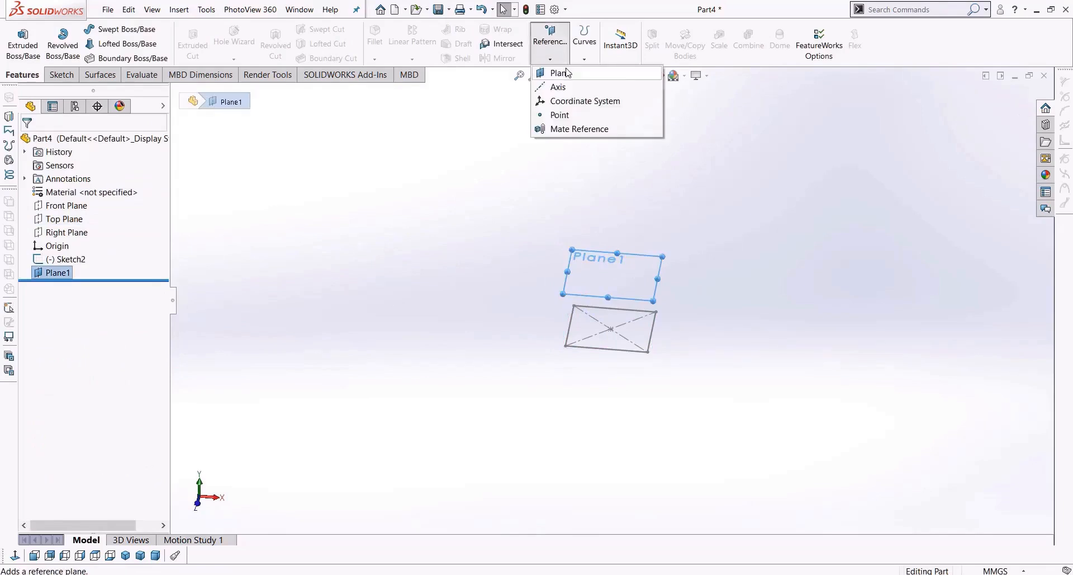
left_click(553, 72)
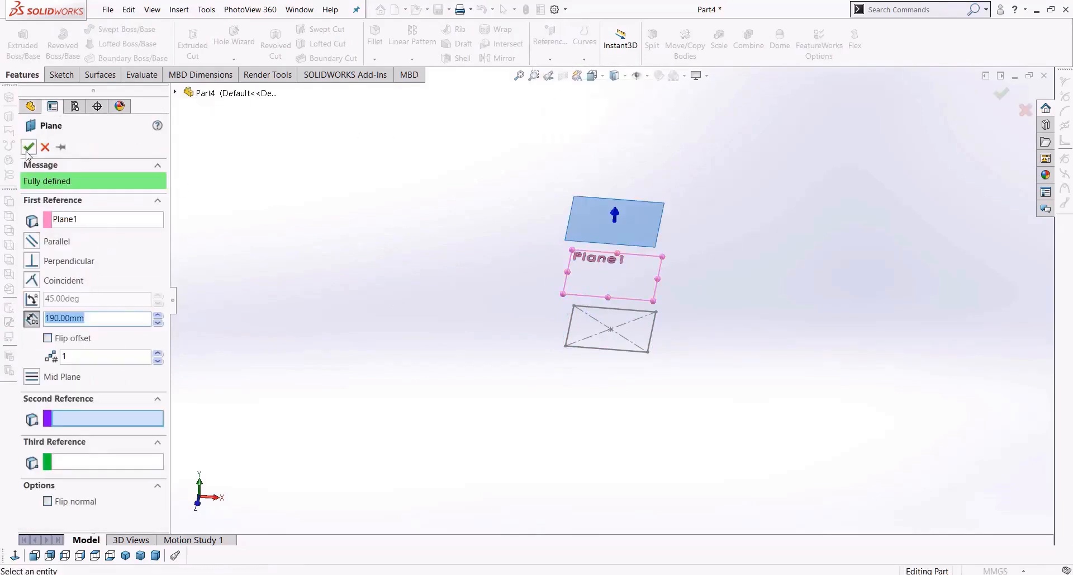
left_click(28, 147)
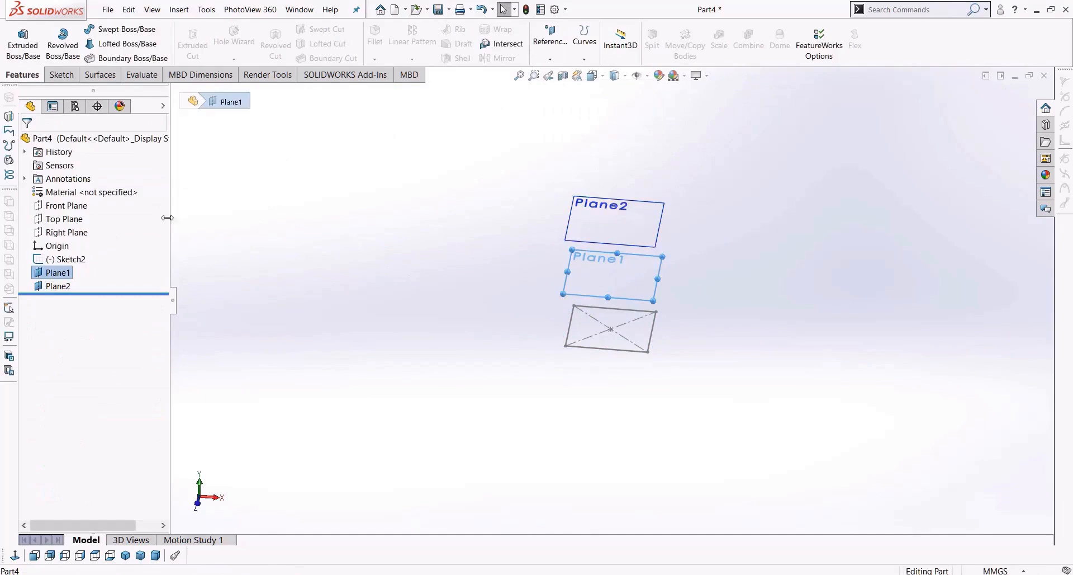
Step: Sketch a center rectangle about 217 by 42 mm on Plane1, centered on the origin, and exit the sketch
left_click(61, 75)
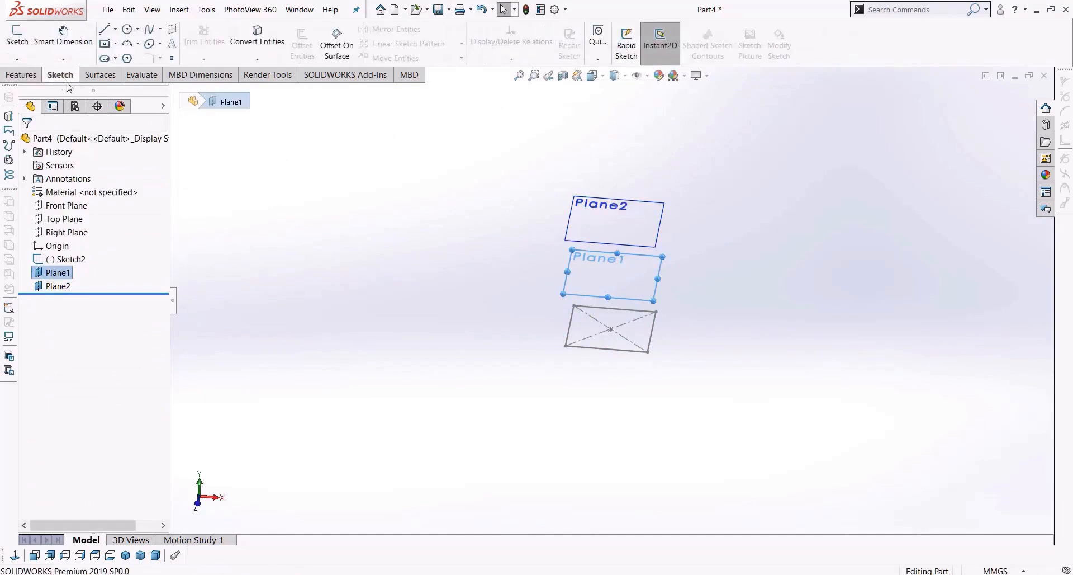
left_click(110, 44)
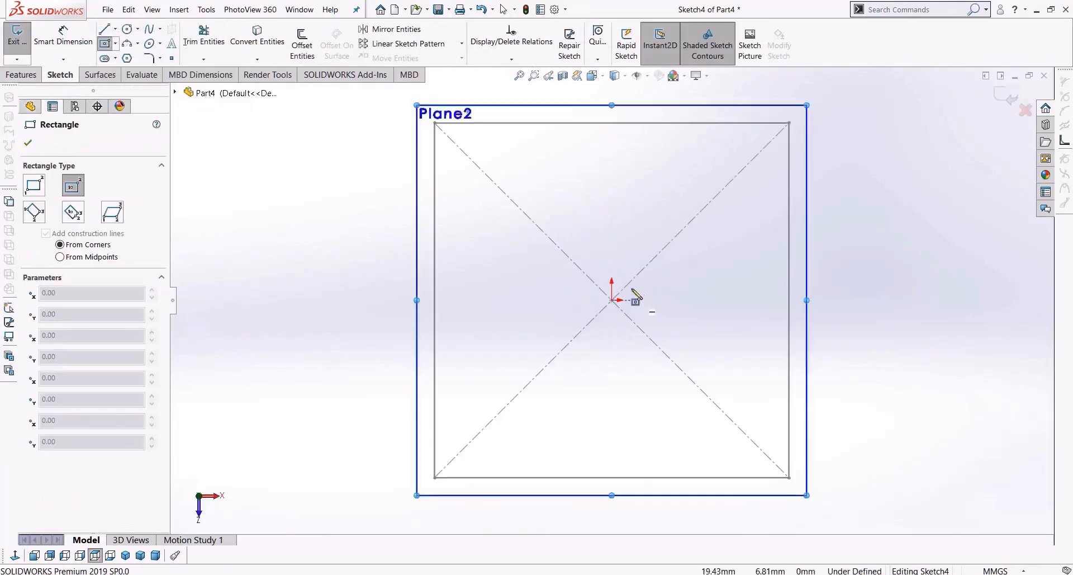
left_click(612, 300)
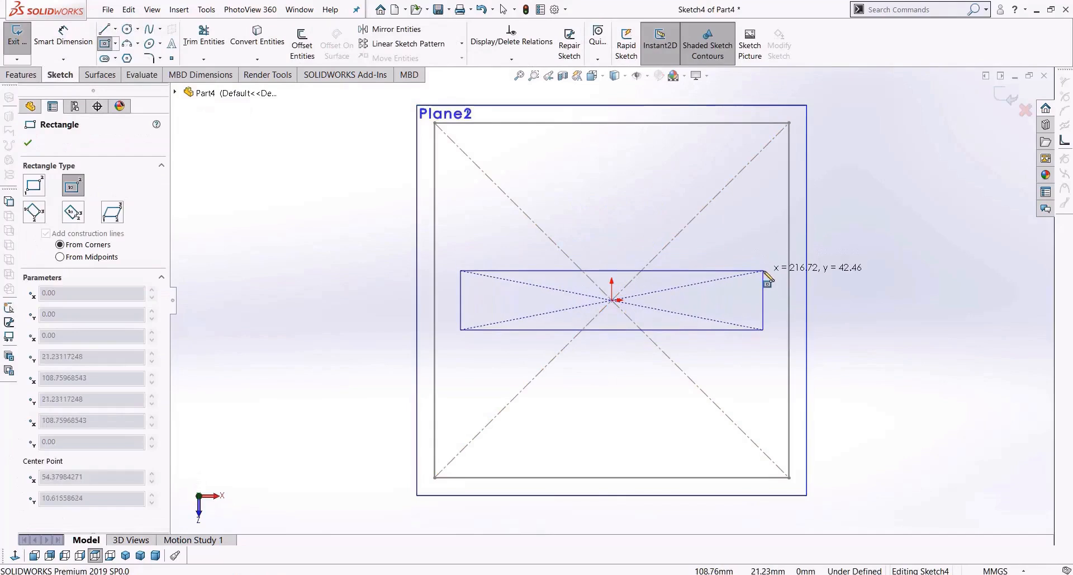
left_click(764, 270)
left_click(1006, 95)
mouse_move(799, 402)
middle_mouse_down()
mouse_move(787, 286)
mouse_move(764, 213)
mouse_move(777, 236)
middle_mouse_up()
scroll(787, 286, "up", 5)
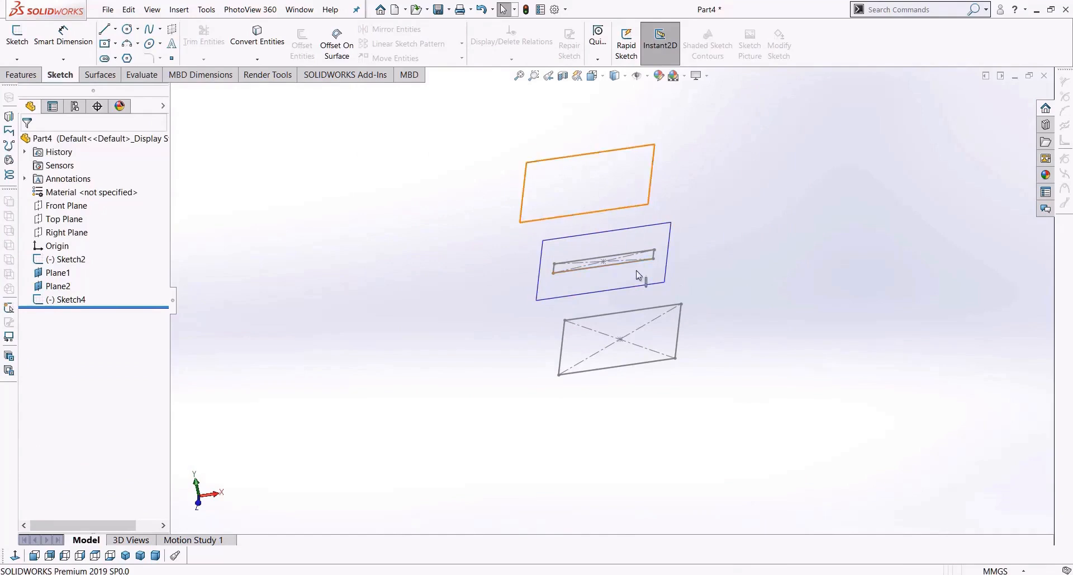
Step: Try reassigning the narrow rectangle's sketch to Plane2 and undo the change
right_click(66, 301)
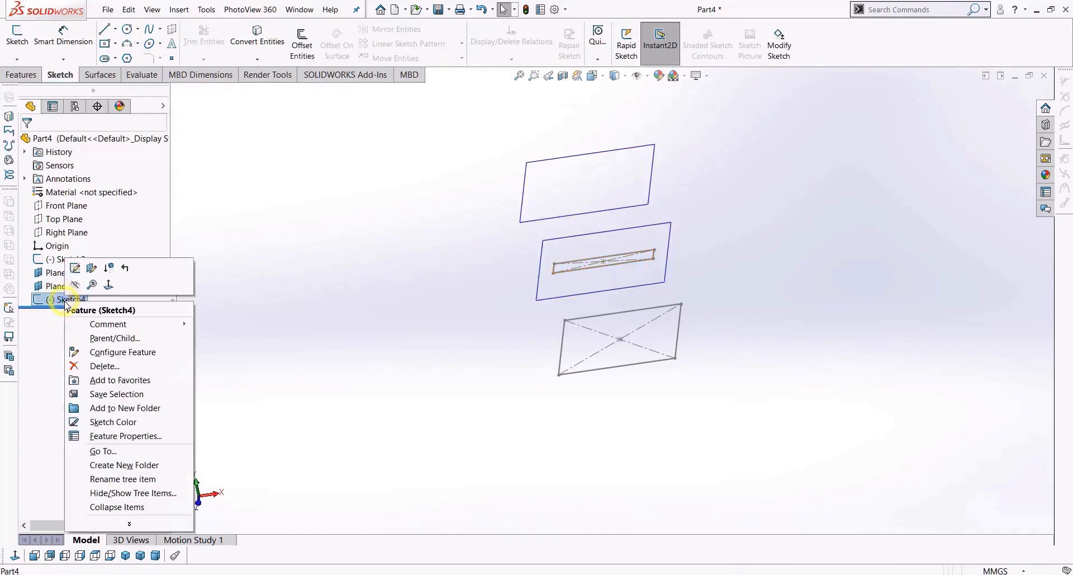
left_click(91, 268)
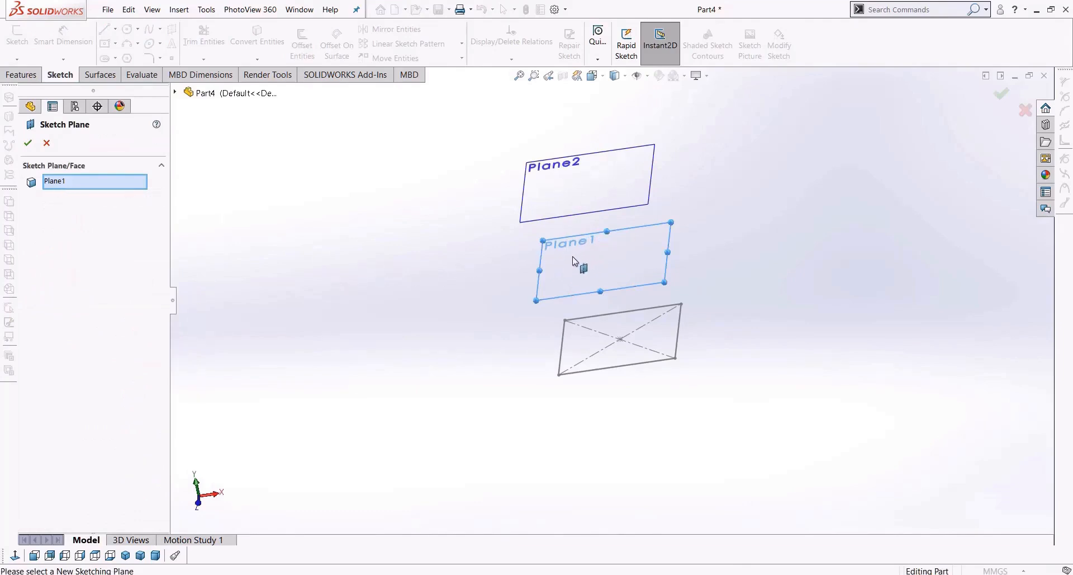
left_click(176, 92)
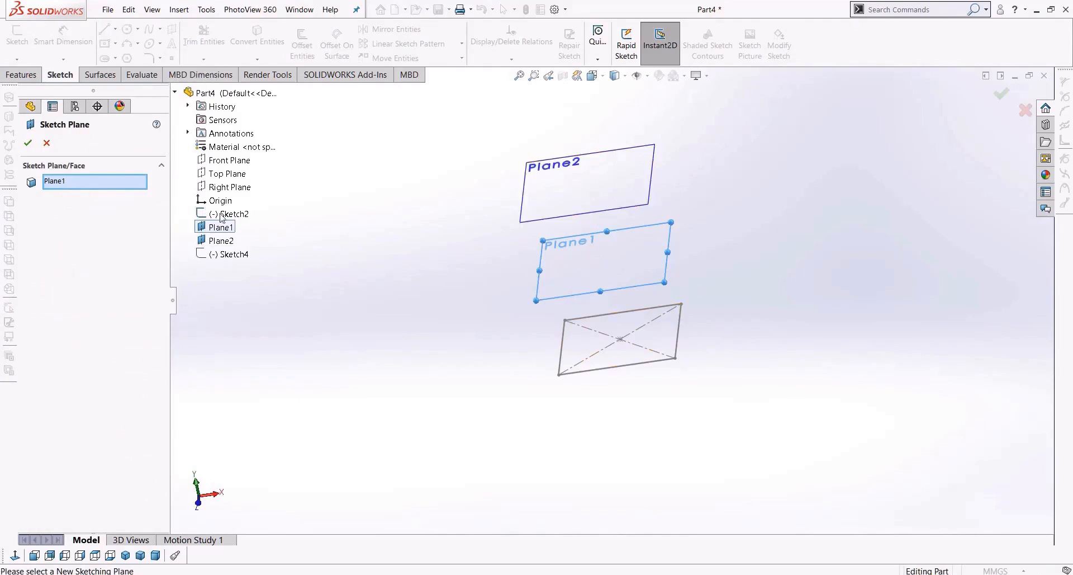
left_click(218, 241)
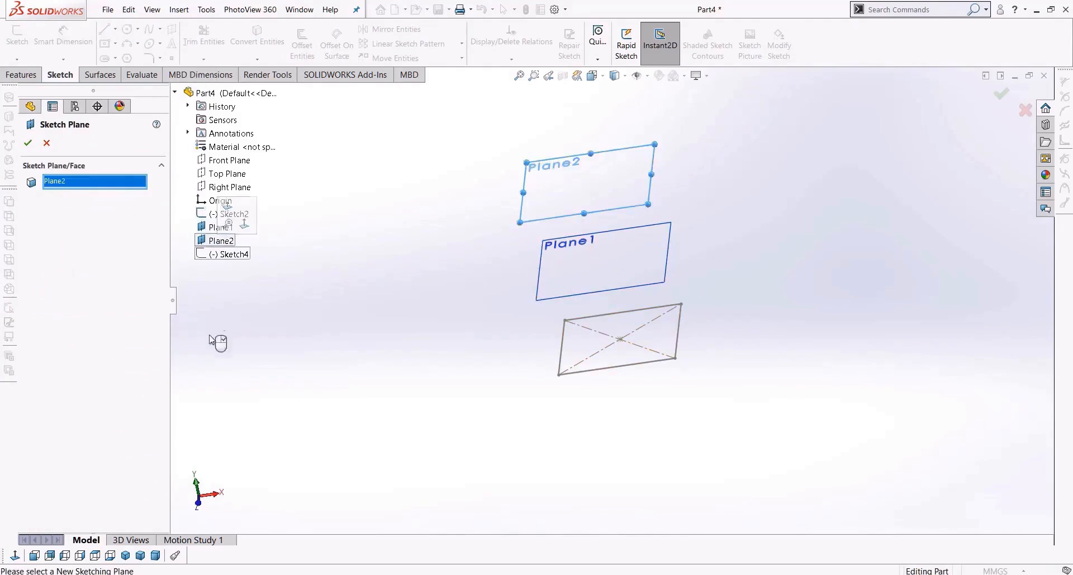
left_click(28, 144)
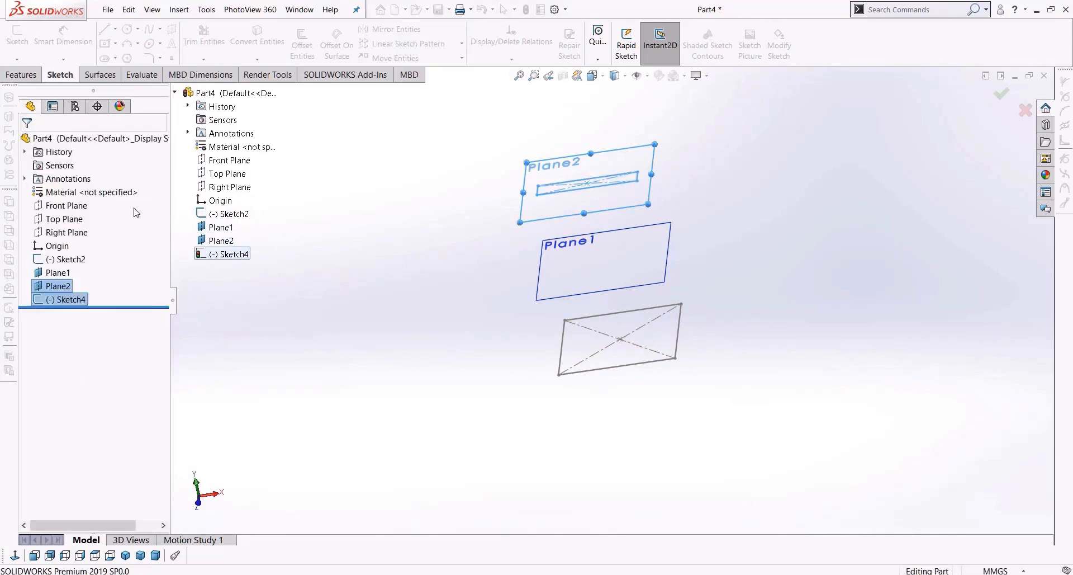
left_click(417, 288)
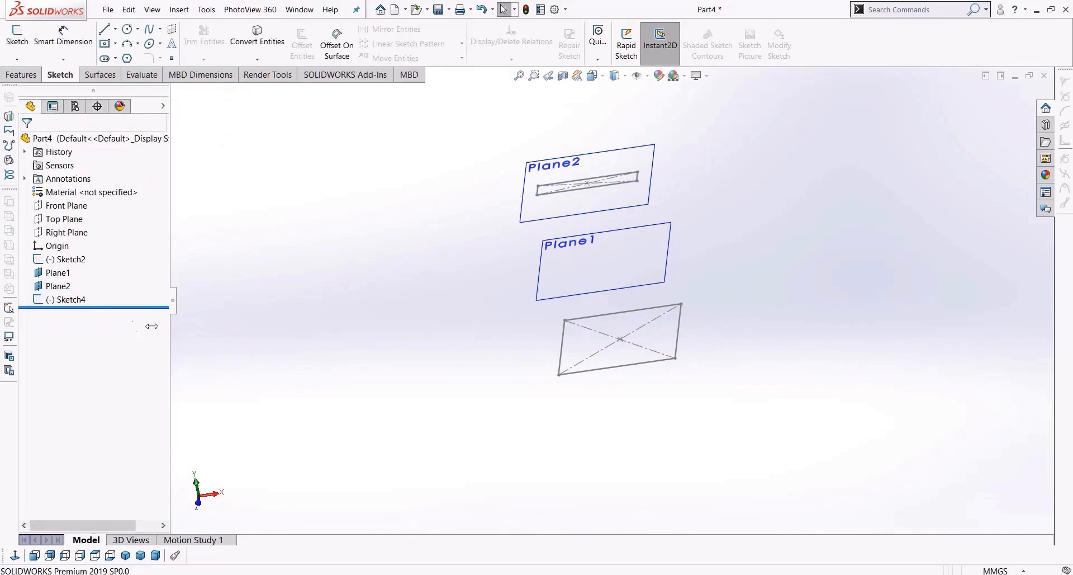
key("ctrl+z")
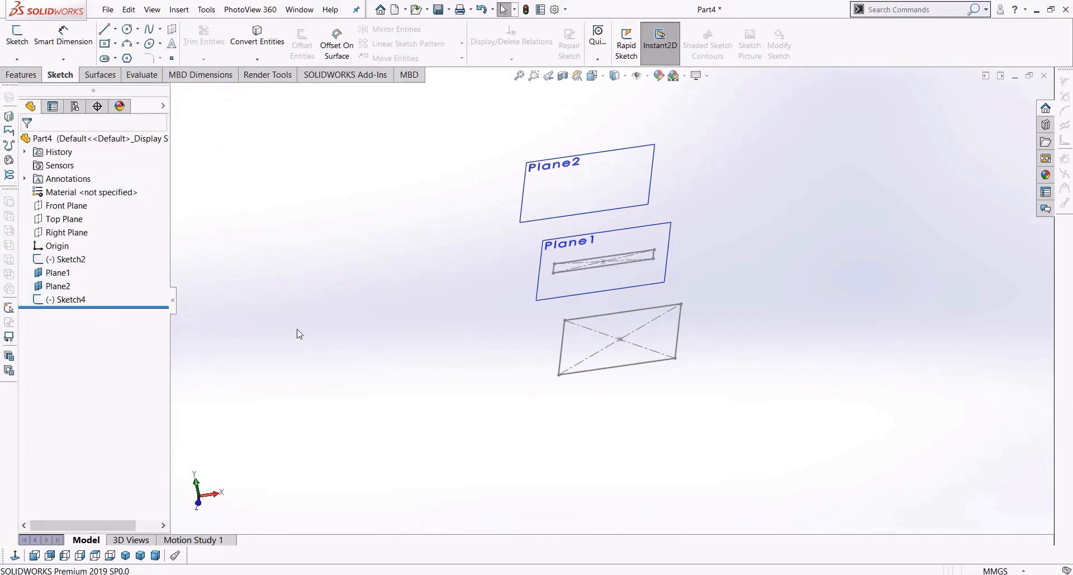
Step: Sketch a center rectangle on Plane2 from the origin to the base square's corner and exit the sketch
left_click(587, 196)
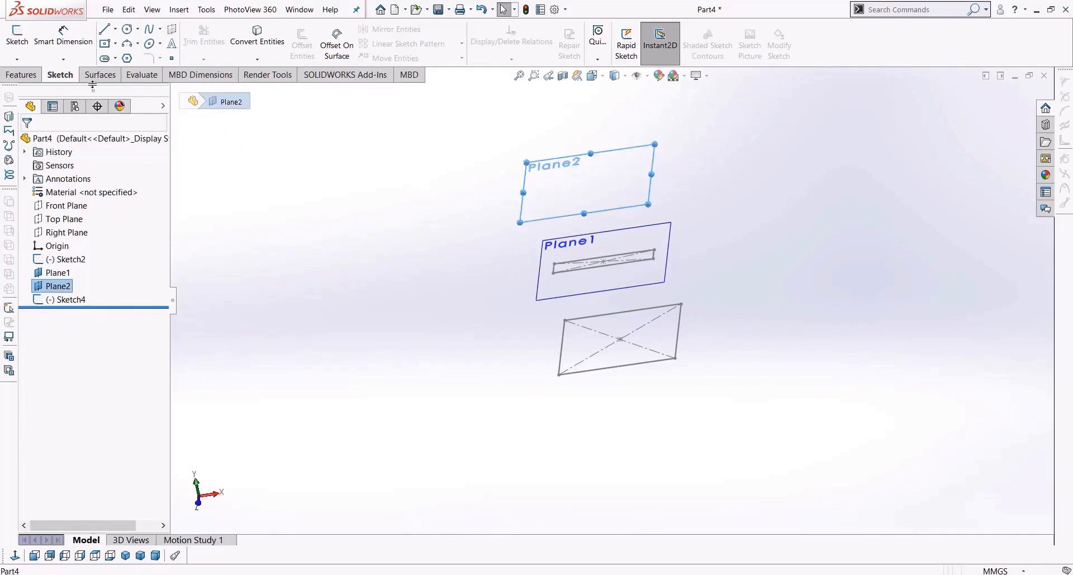
left_click(105, 43)
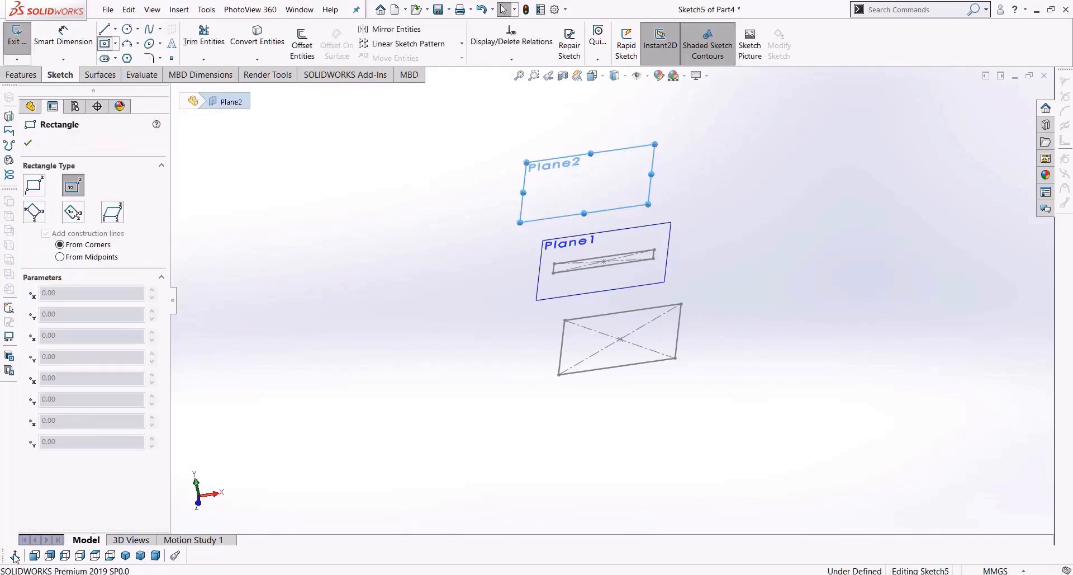
left_click(612, 300)
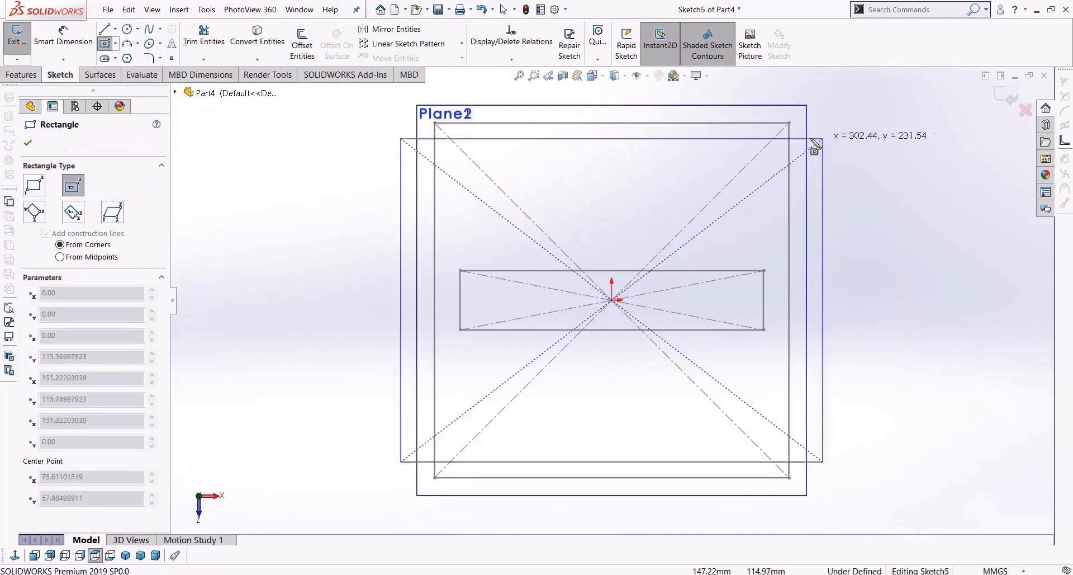
left_click(789, 123)
left_click(1010, 98)
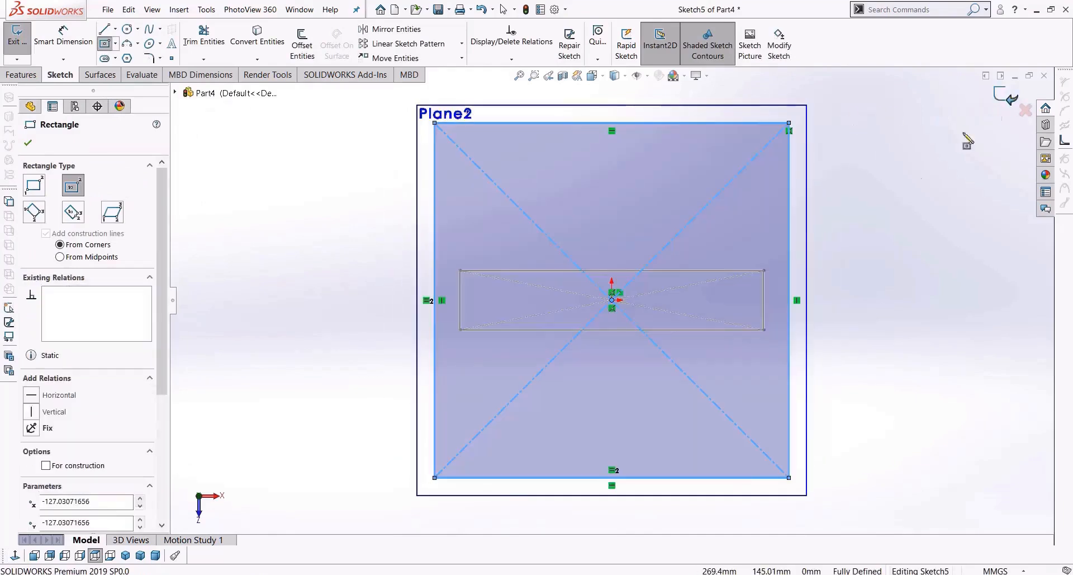
middle_click_drag(816, 355, 810, 232)
scroll(754, 322, "up", 5)
mouse_move(755, 321)
middle_mouse_down()
mouse_move(752, 224)
mouse_move(658, 303)
middle_mouse_up()
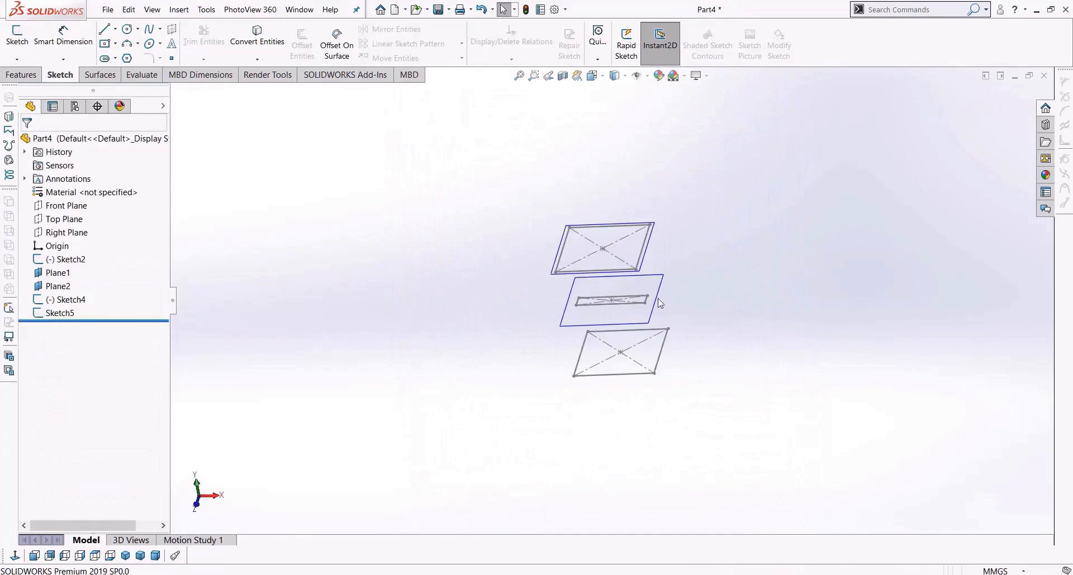
Step: Hide both offset reference planes, Plane1 and Plane2, and show the profiles in isometric view
left_click(70, 287)
left_click(67, 272, "ctrl")
right_click(67, 272)
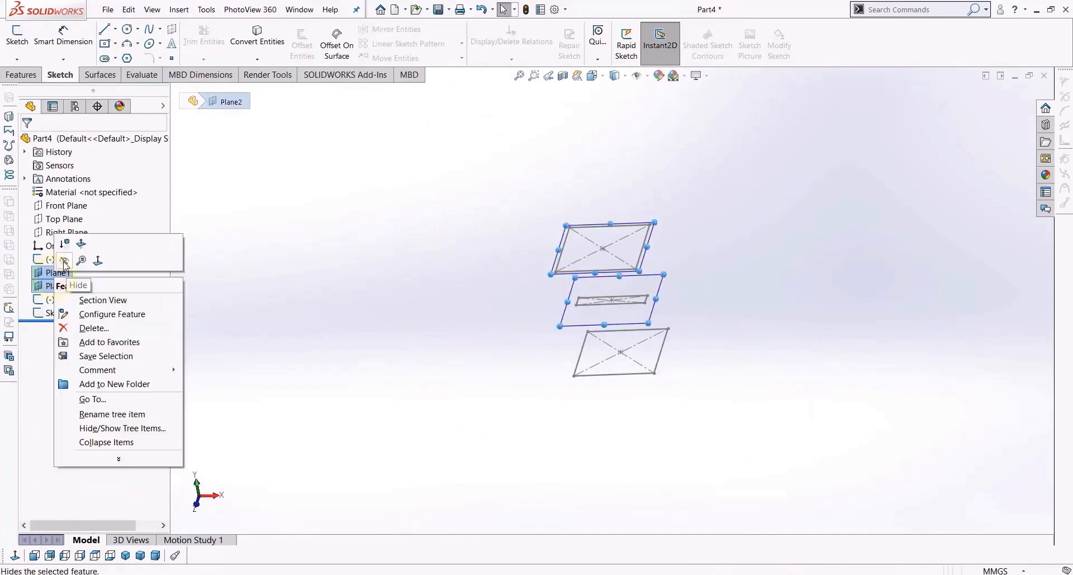
left_click(64, 260)
left_click(611, 384)
key("ctrl+7")
left_click(724, 426)
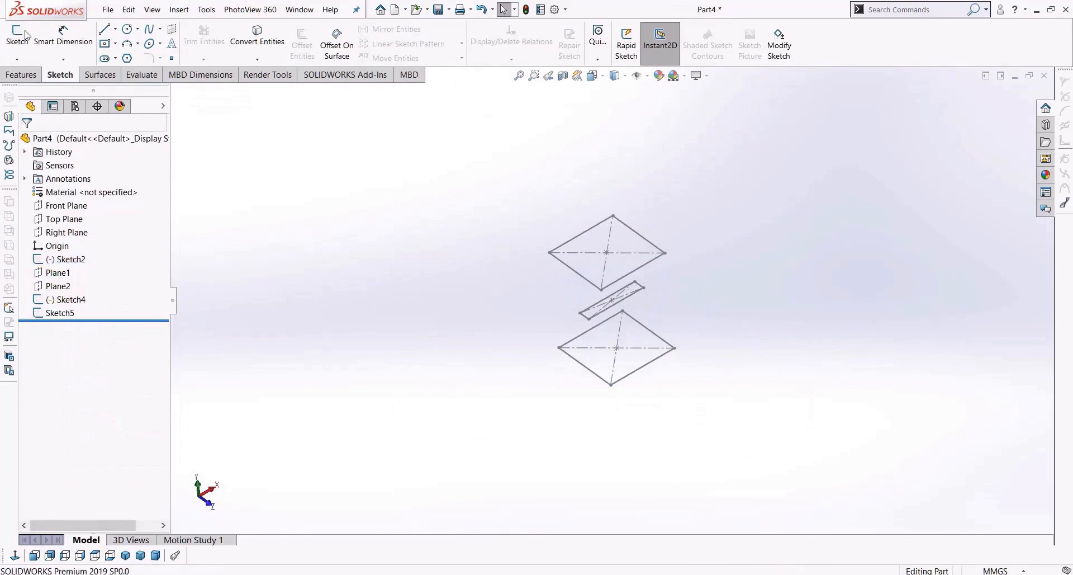
Step: Loft a solid through the base square, the narrow middle rectangle and the upper square
left_click(21, 75)
left_click(122, 45)
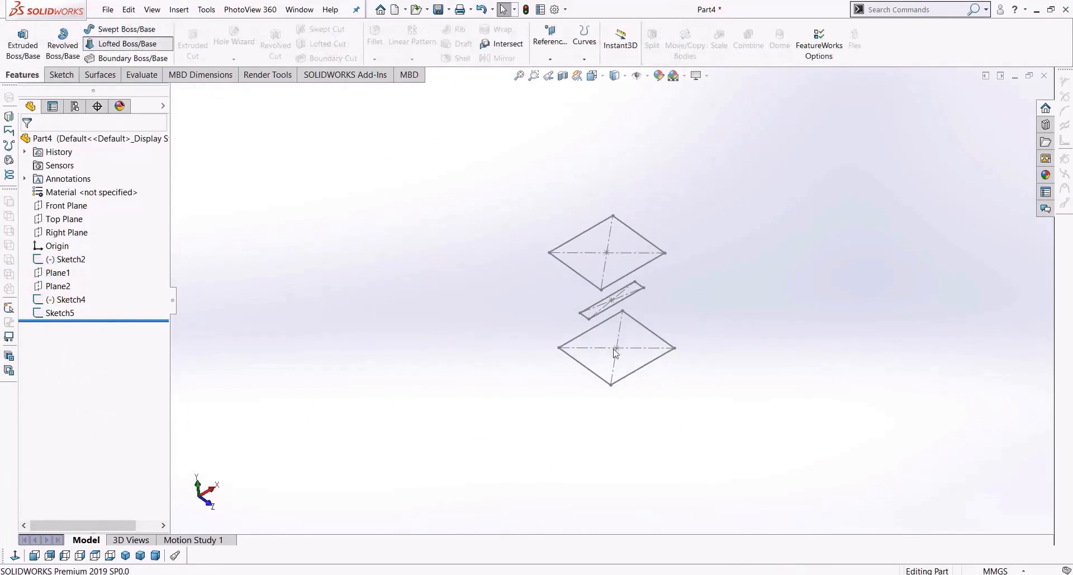
mouse_move(628, 390)
middle_mouse_down()
mouse_move(683, 311)
mouse_move(668, 369)
middle_mouse_up()
scroll(659, 377, "down", 3)
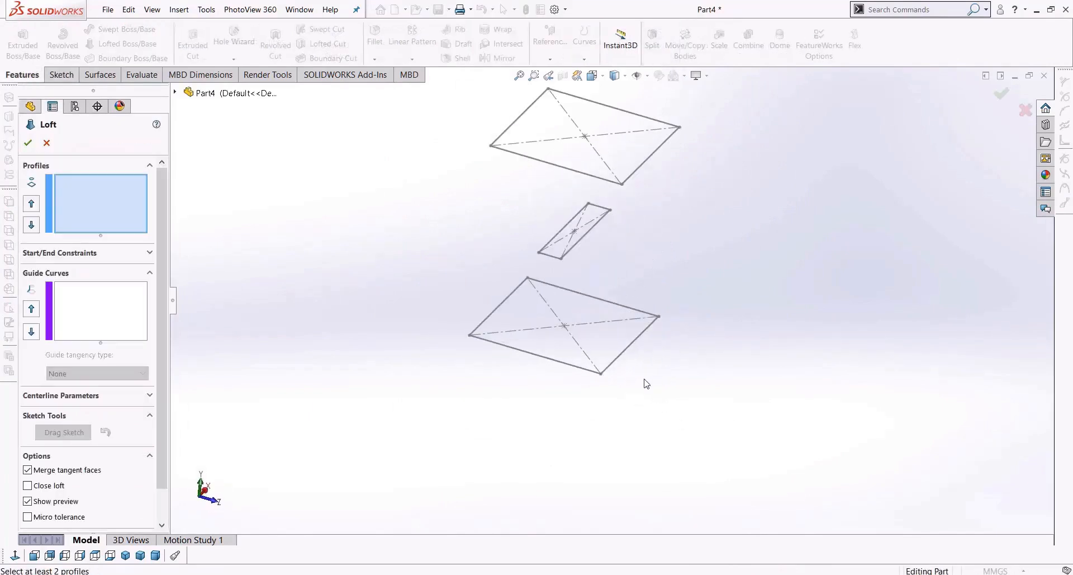
left_click(612, 366)
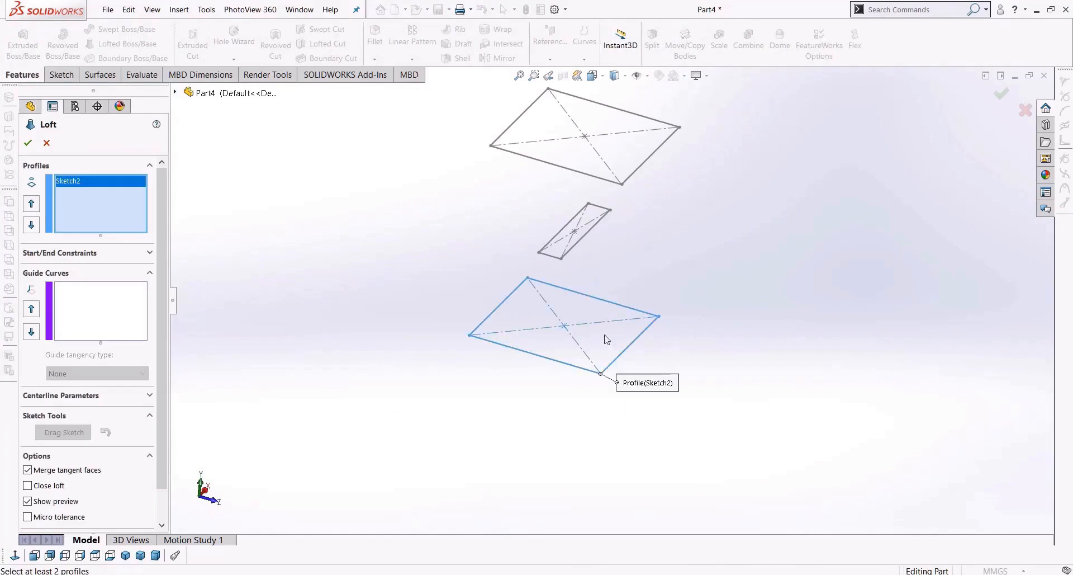
left_click(575, 245)
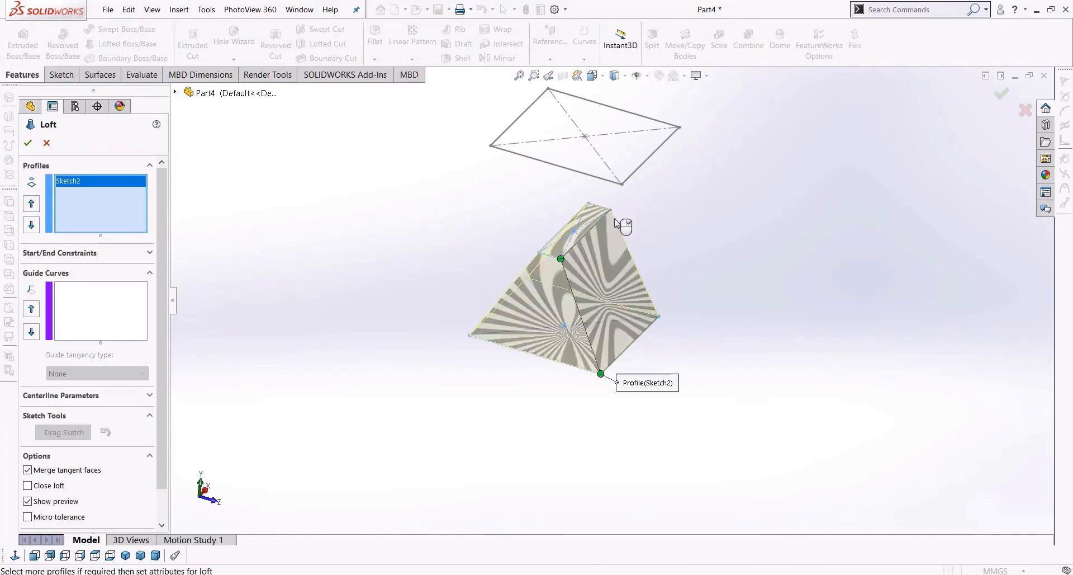
left_click(639, 167)
mouse_move(660, 224)
middle_mouse_down()
mouse_move(726, 257)
mouse_move(780, 255)
middle_mouse_up()
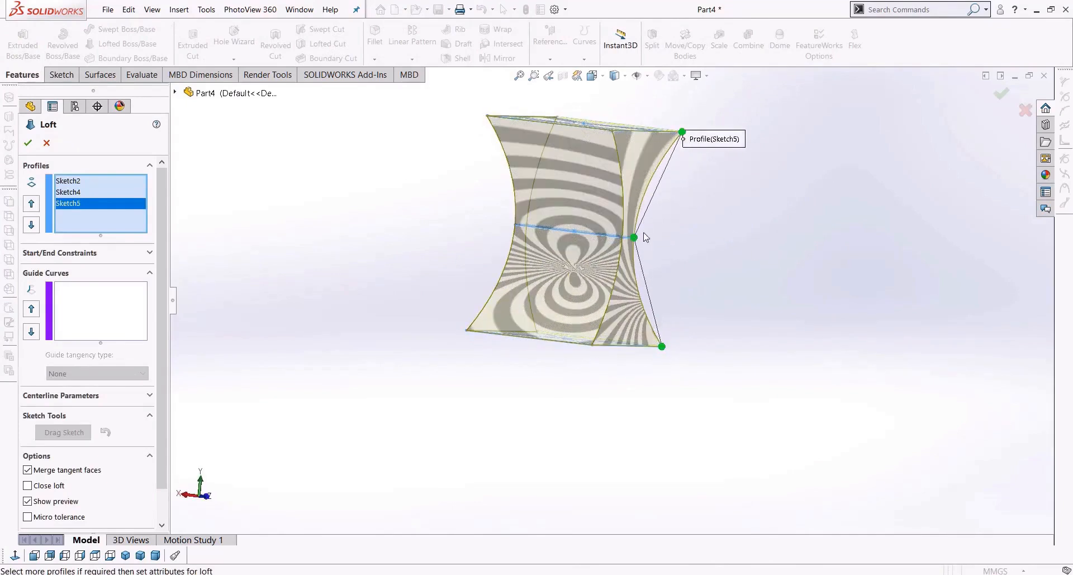
middle_click_drag(739, 206, 941, 152)
left_click(1004, 96)
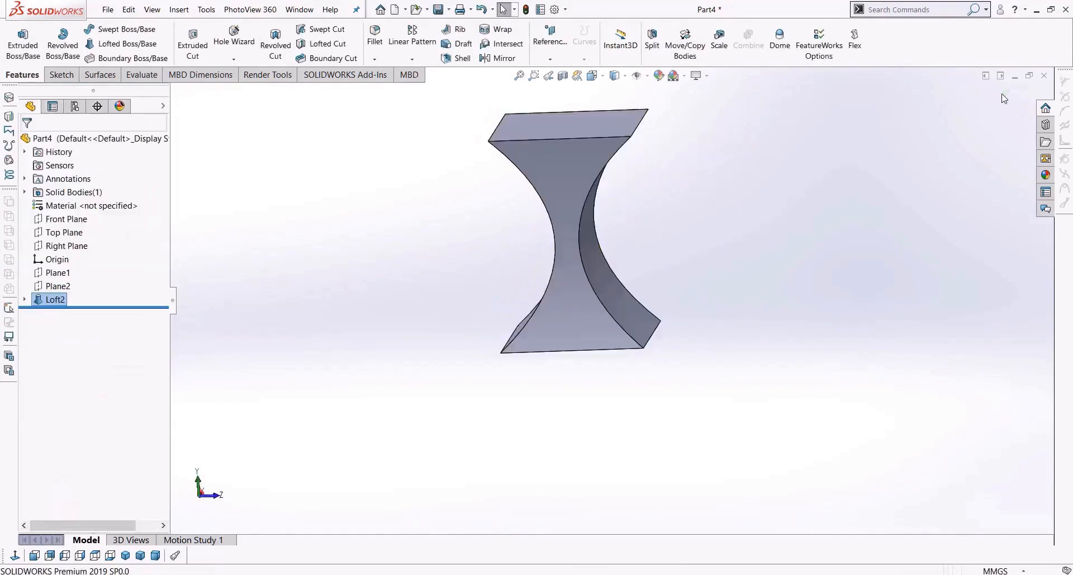
middle_click_drag(774, 257, 1012, 490)
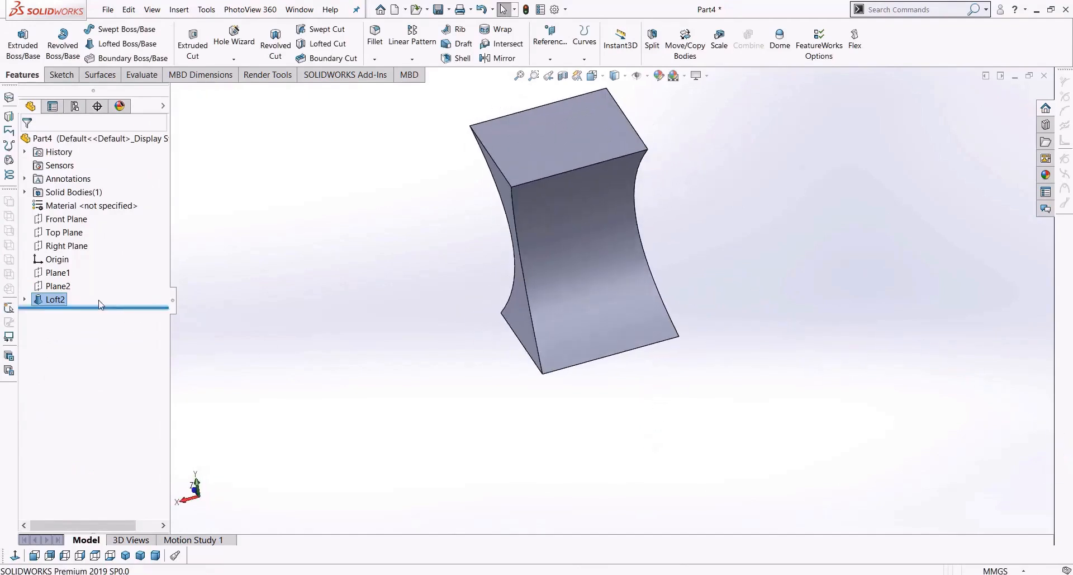
Step: Delete the three-profile loft while keeping its sketches
key("Delete")
key("Return")
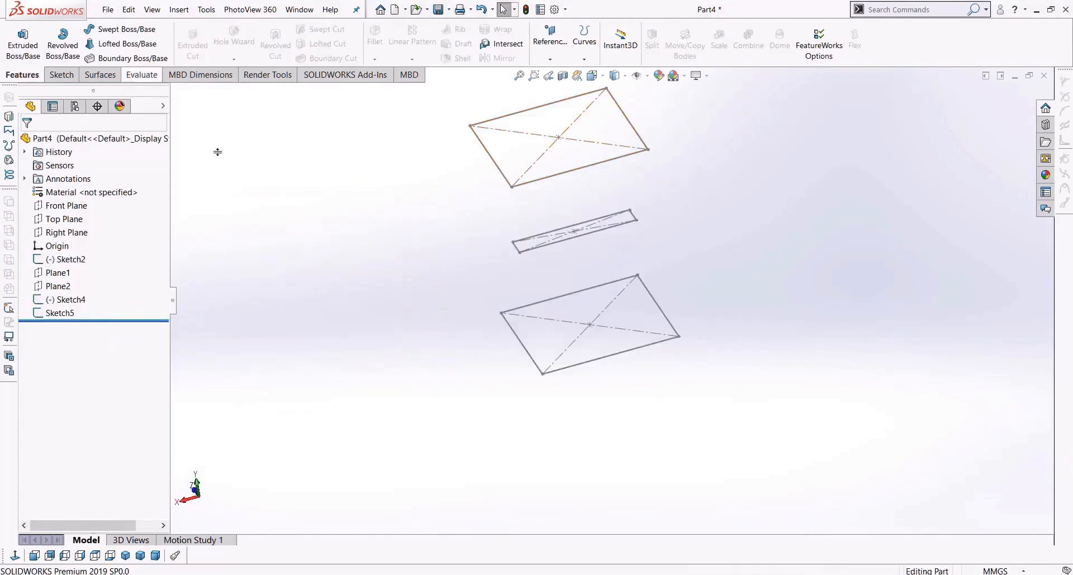
middle_click_drag(383, 314, 395, 287)
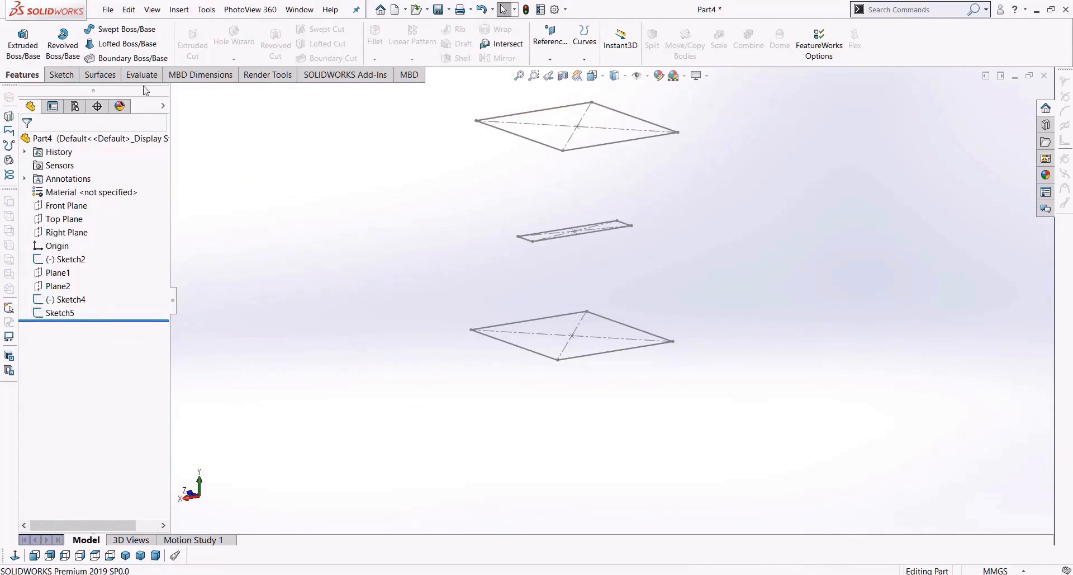
Step: Loft a solid between only the base square and the narrow middle rectangle
left_click(126, 44)
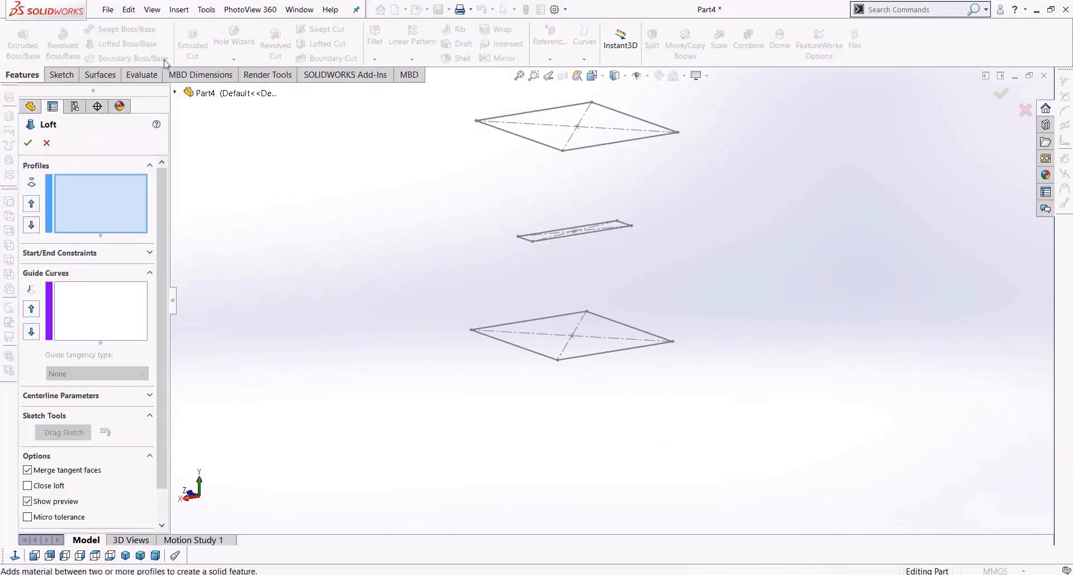
left_click(545, 358)
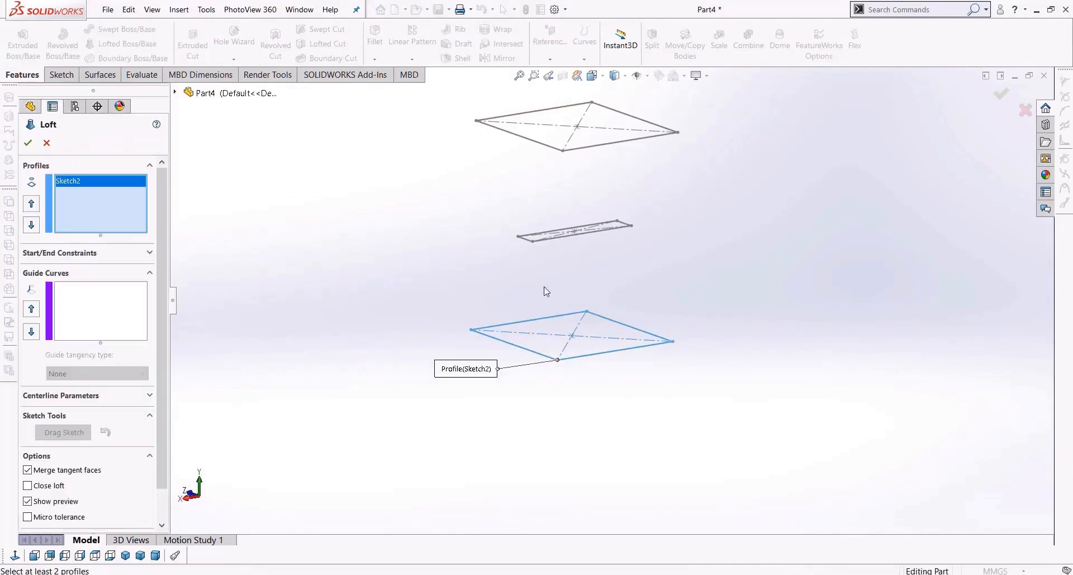
left_click(541, 240)
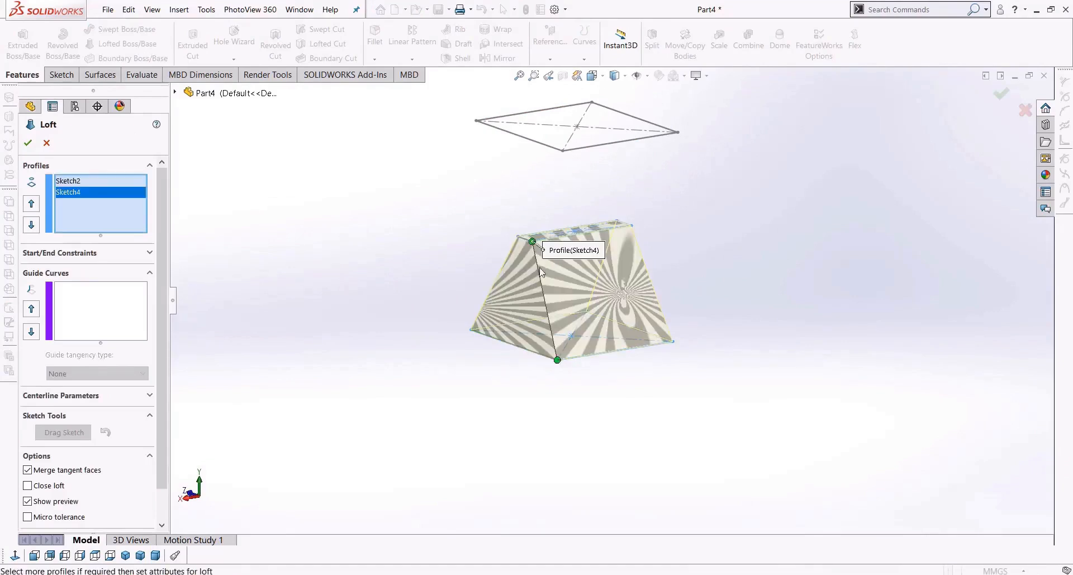
left_click(27, 143)
middle_click_drag(412, 304, 453, 297)
left_click(341, 214)
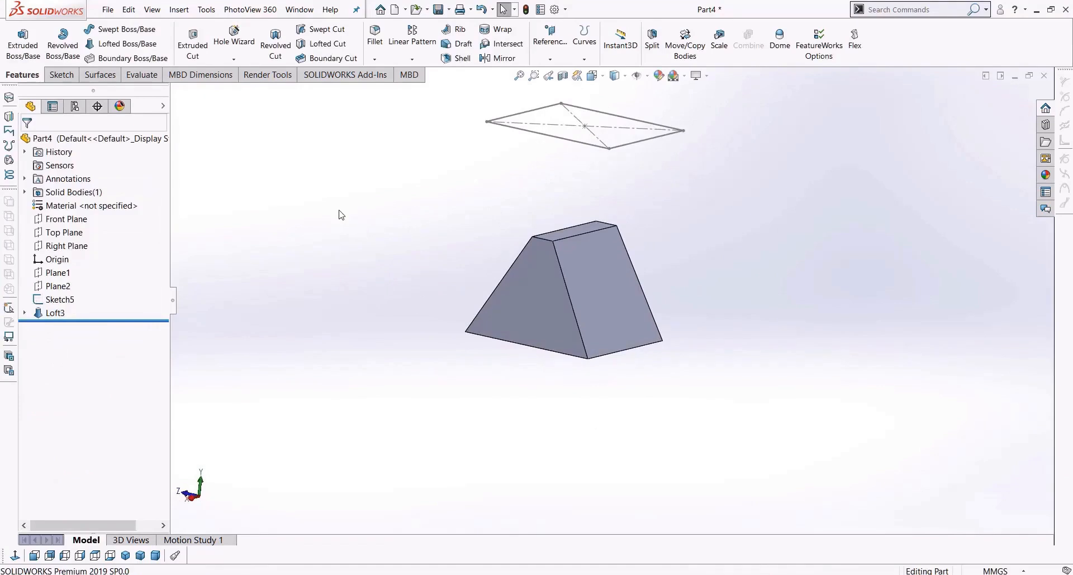
scroll(576, 227, "down", 2)
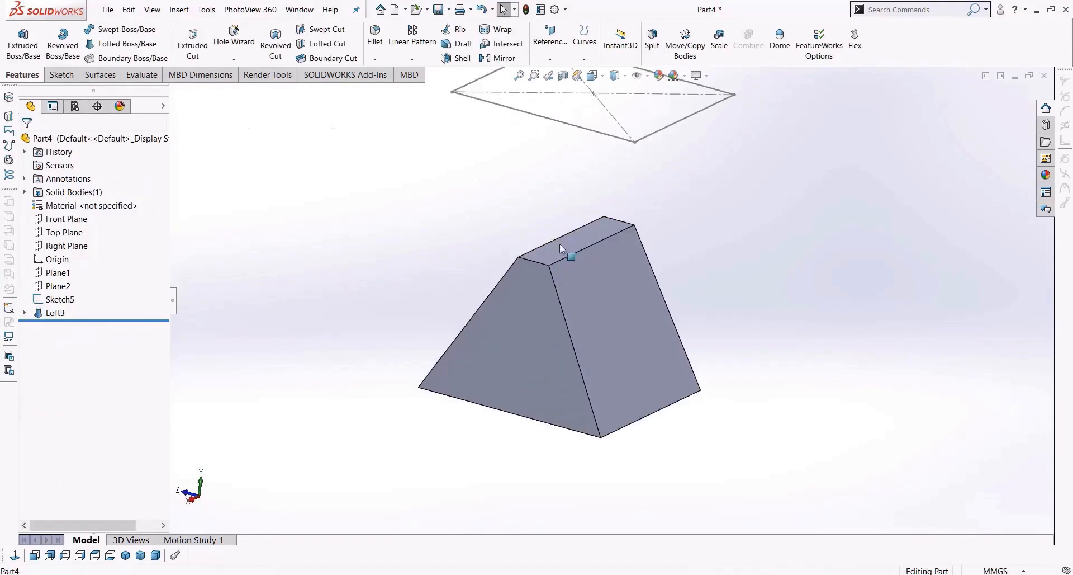
left_click(559, 245)
scroll(613, 302, "up", 2)
scroll(613, 289, "down", 2)
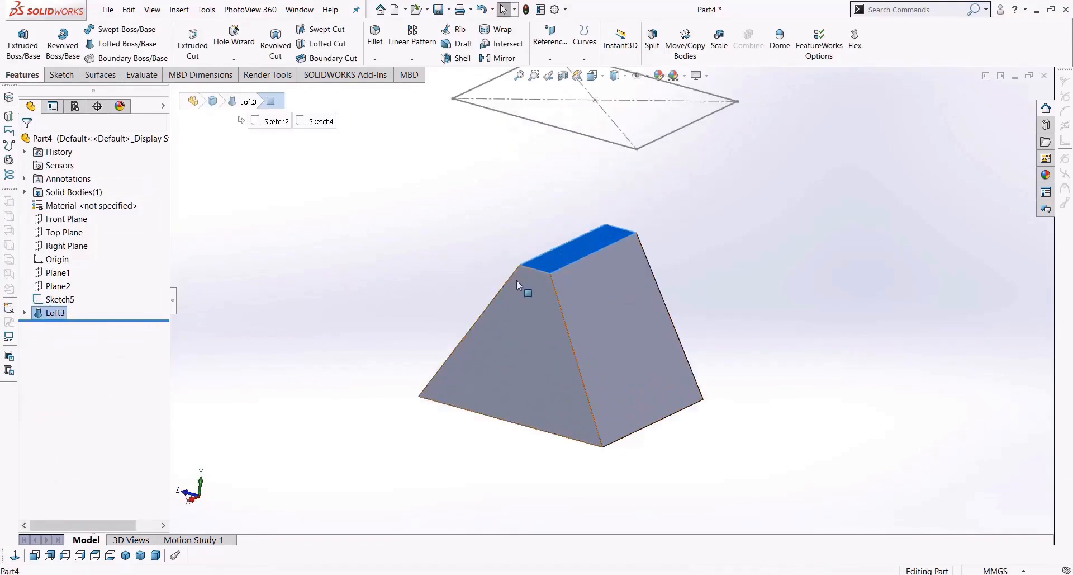
left_click(412, 248)
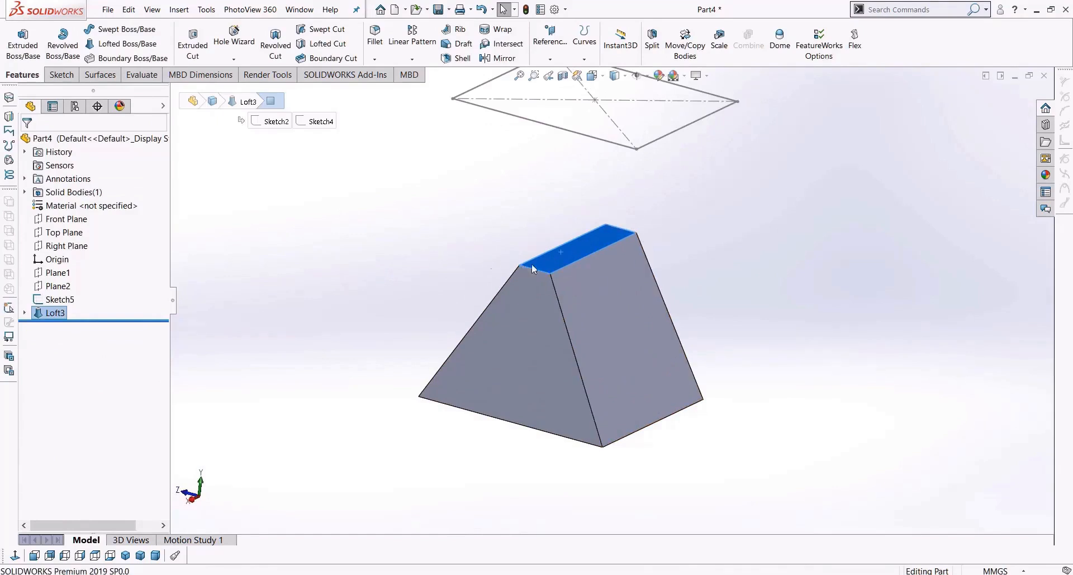
scroll(556, 273, "up", 2)
scroll(555, 273, "down", 2)
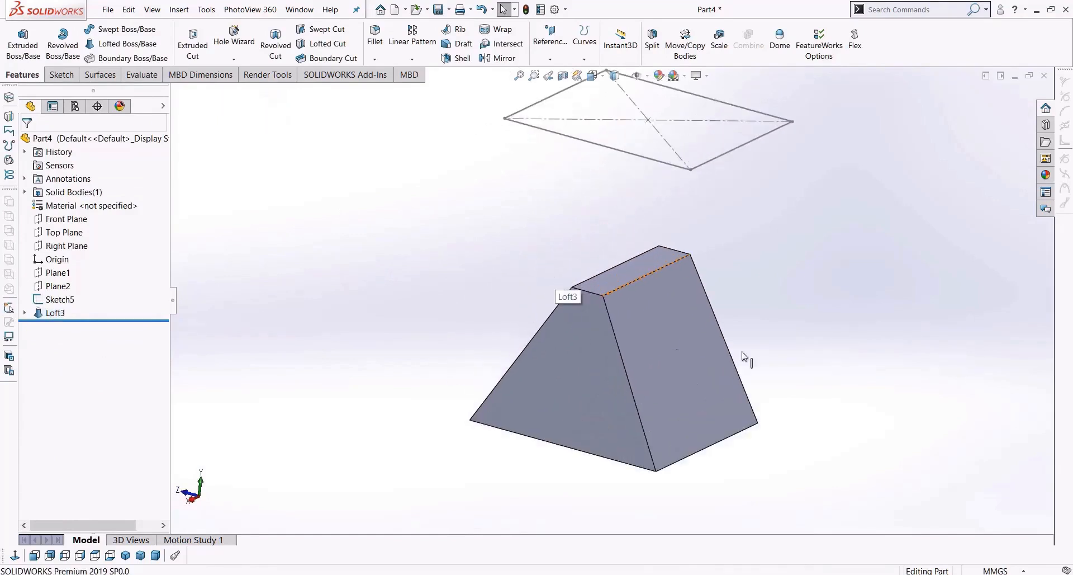
Step: Start a sketch on the lofted solid's narrow top face and convert the face's edges into sketch entities
left_click(630, 268)
scroll(652, 311, "down", 2)
left_click(60, 74)
left_click(17, 39)
left_click(257, 39)
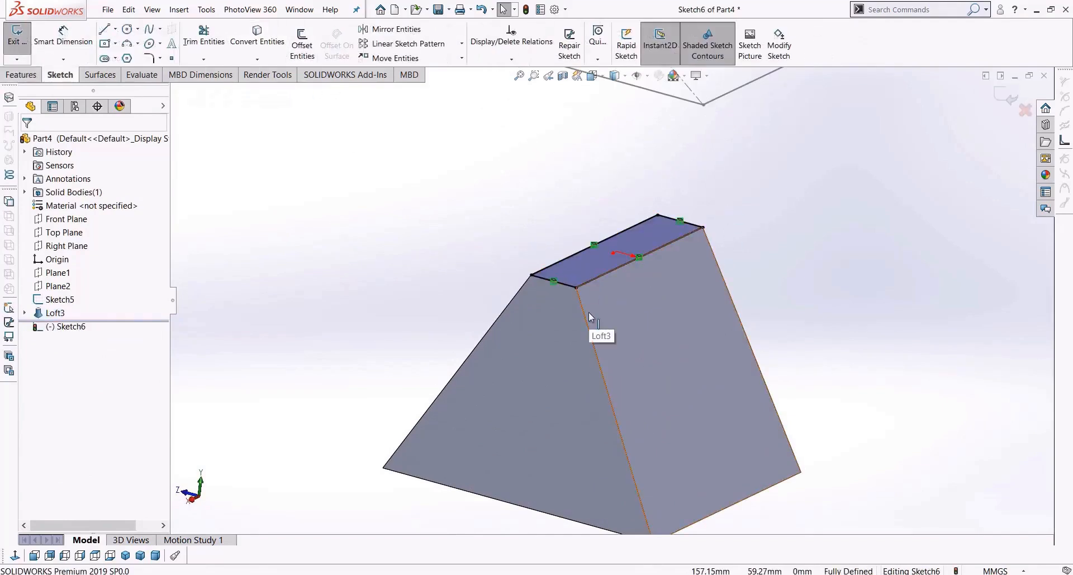
Step: Undo the converted edges and exit the empty sketch on the top face
key("ctrl+z")
scroll(589, 312, "up", 3)
left_click(997, 99)
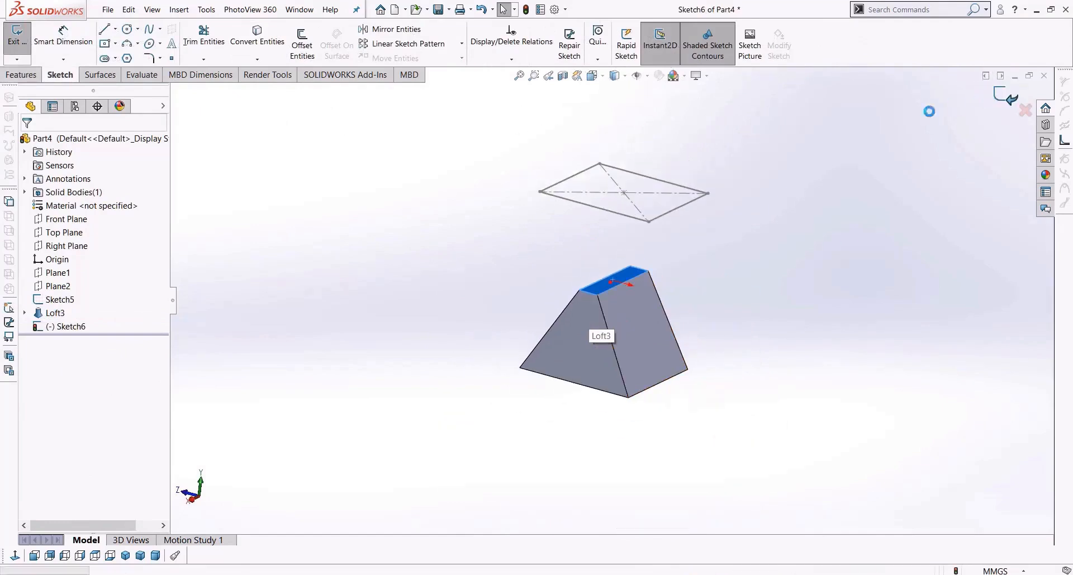
Step: Loft the upper square to the solid's narrow top face, moving the square's connector to the matching corner to remove the twist
left_click(21, 74)
left_click(96, 49)
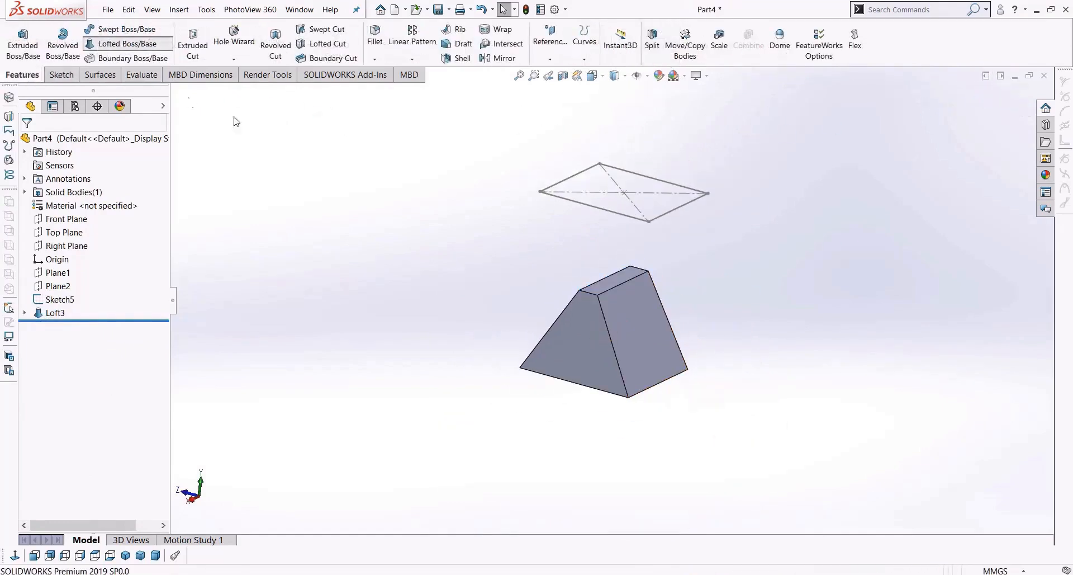
left_click(626, 219)
left_click(606, 283)
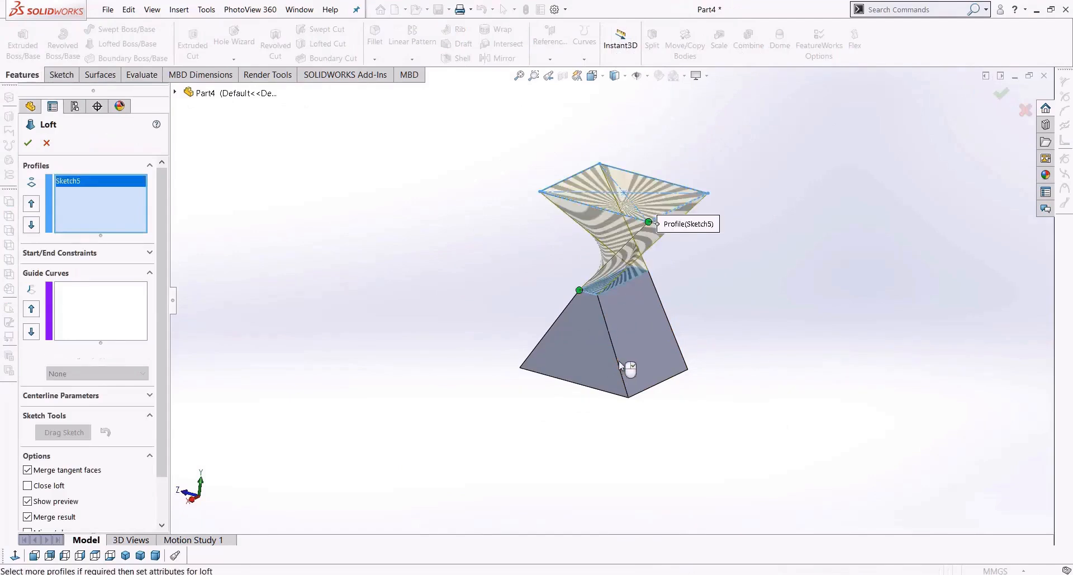
middle_click_drag(643, 354, 688, 223)
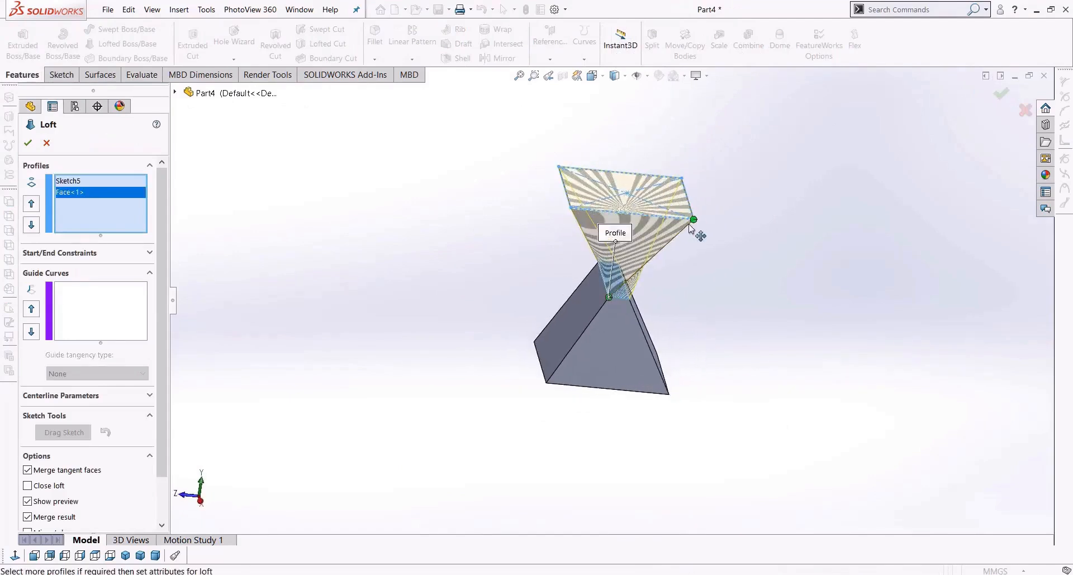
left_click_drag(693, 219, 569, 237)
middle_click_drag(546, 295, 571, 329)
left_click(29, 145)
middle_click_drag(371, 462, 267, 410)
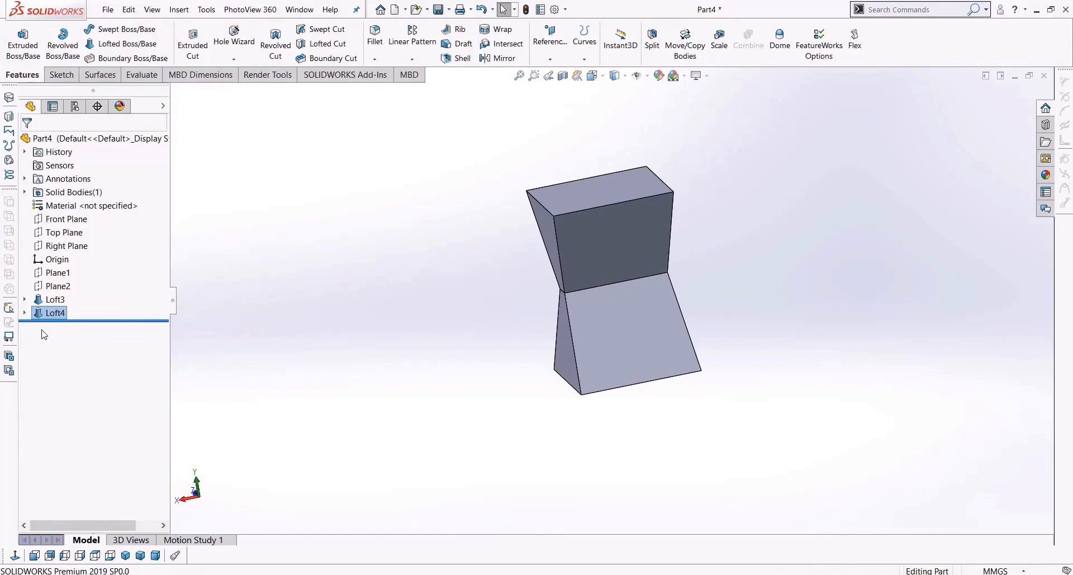
middle_click_drag(569, 335, 636, 324)
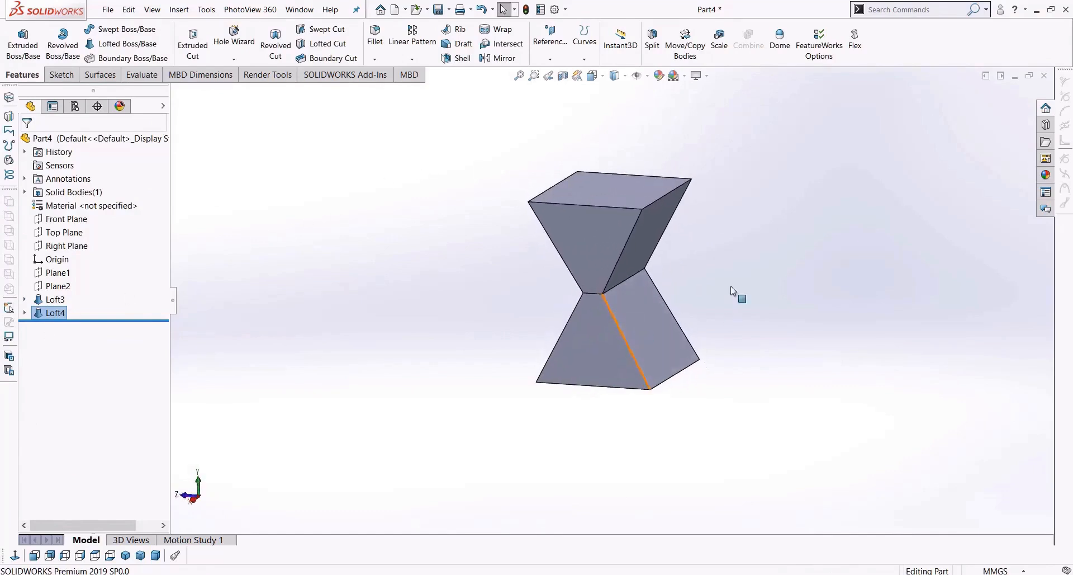
Step: Close the lofted part and create a new part document
left_click(1044, 77)
left_click(469, 372)
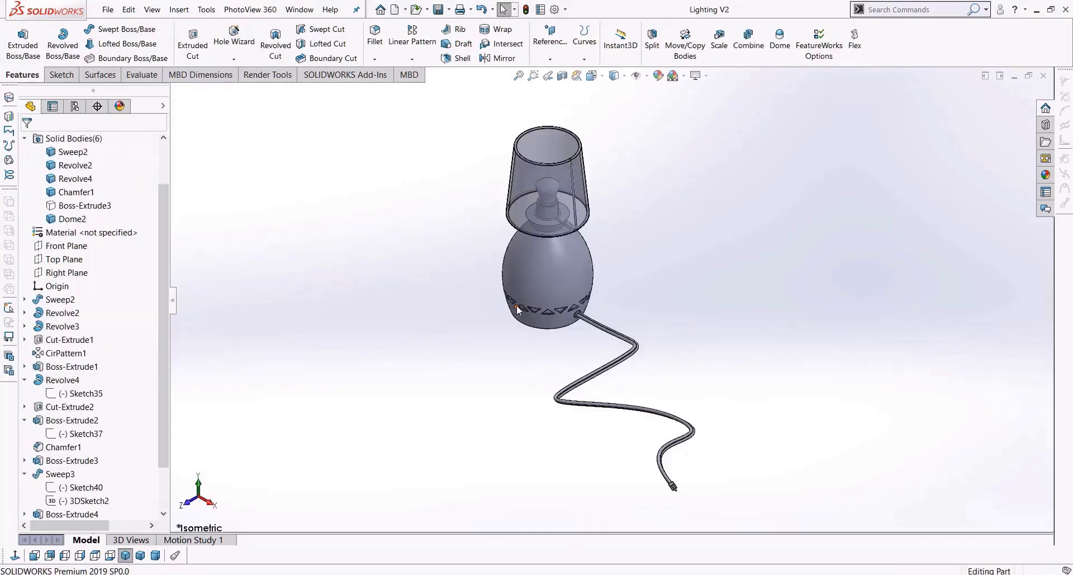
key("ctrl+n")
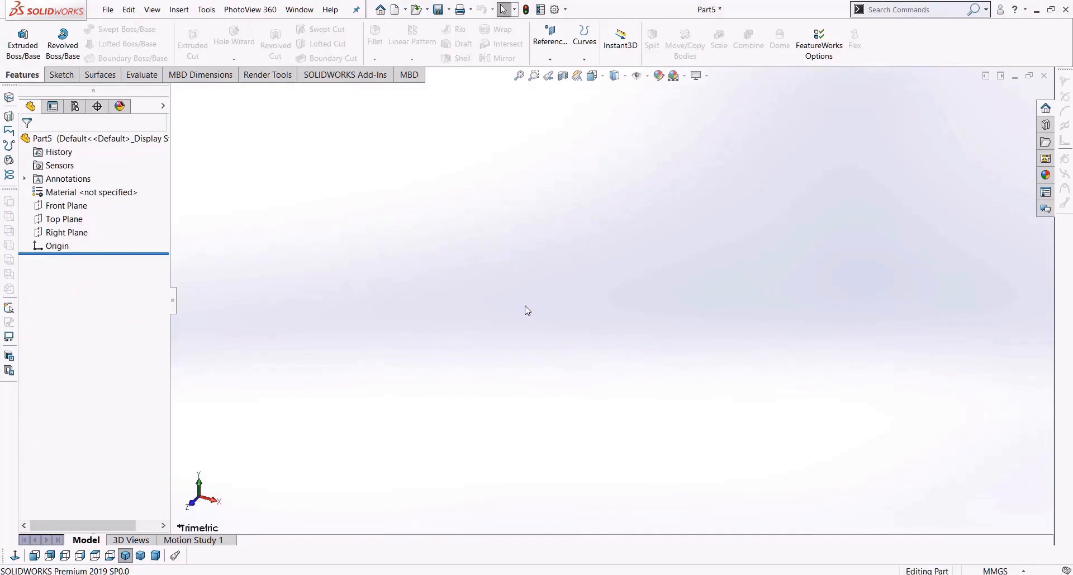
Step: Sketch a closed five-sided outline with a V-shaped notch on the Top Plane, plus a separate circle of about 29 mm radius
left_click(66, 219)
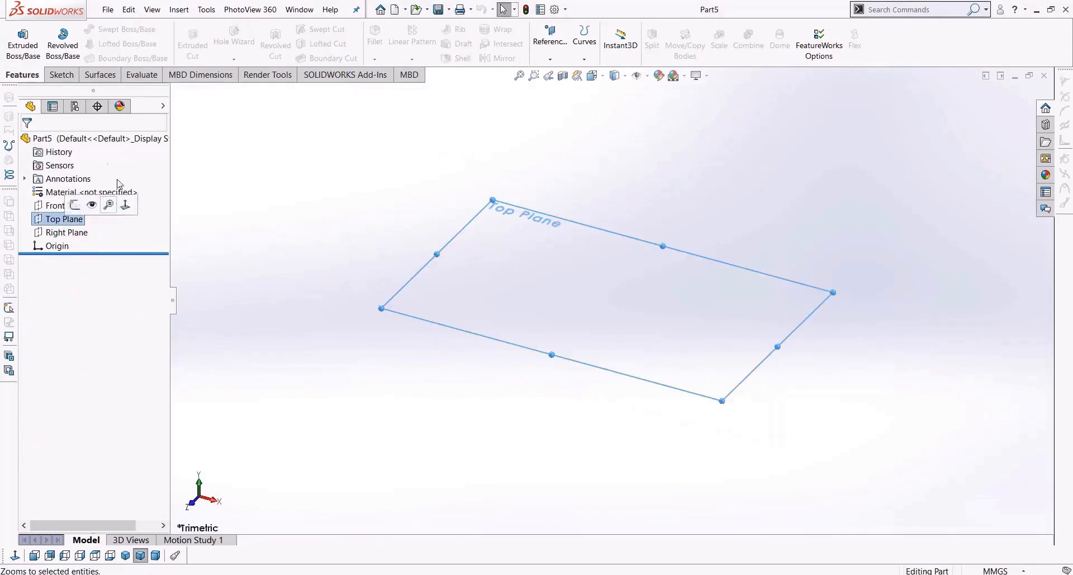
left_click(60, 75)
left_click(14, 35)
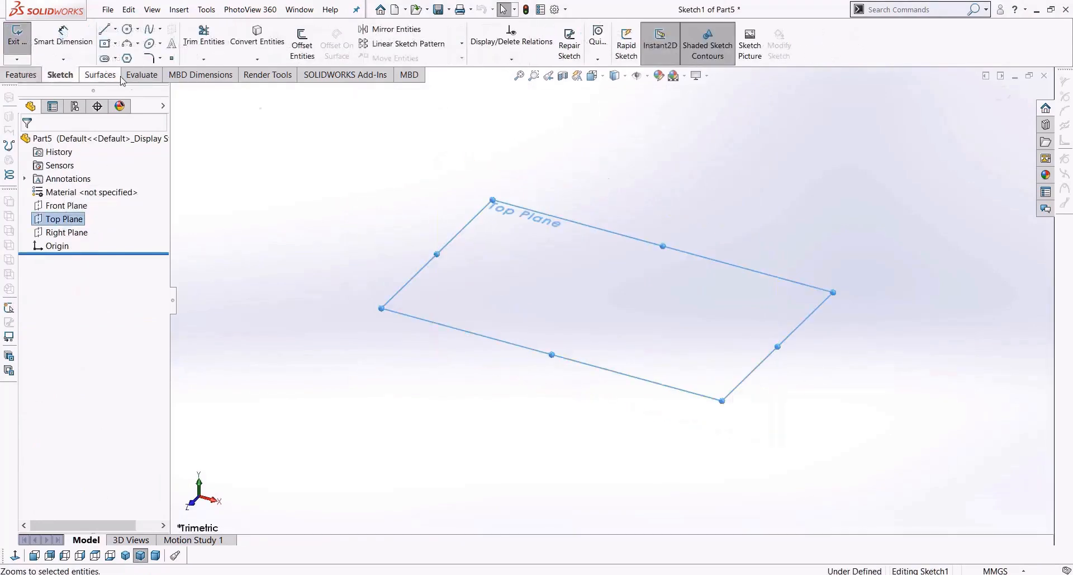
left_click(105, 31)
mouse_move(479, 305)
left_mouse_down()
mouse_move(512, 328)
mouse_move(633, 365)
left_mouse_up()
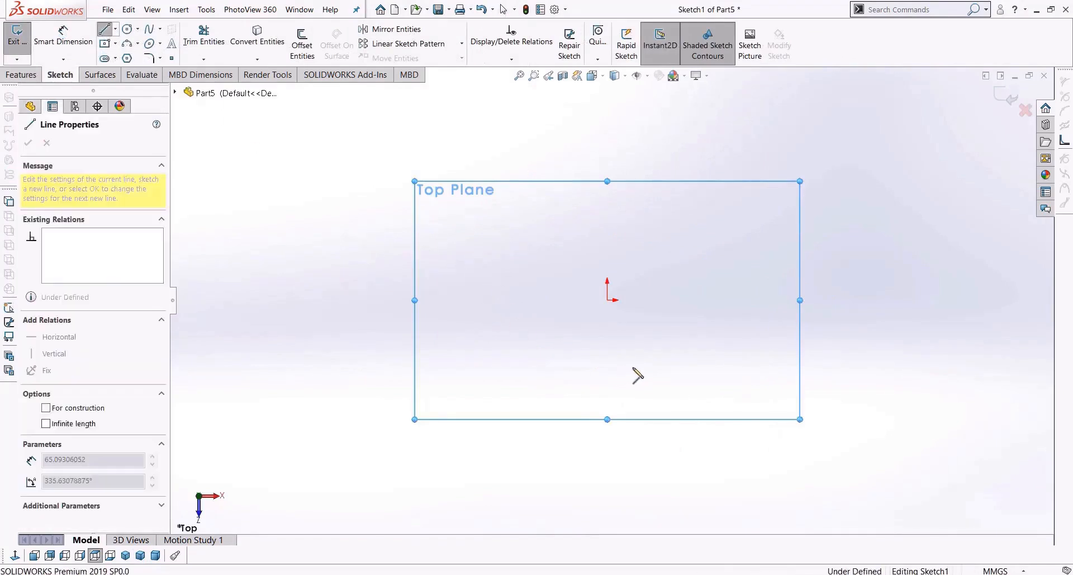
left_click(783, 271)
left_click(765, 501)
left_click(484, 432)
left_click(479, 305)
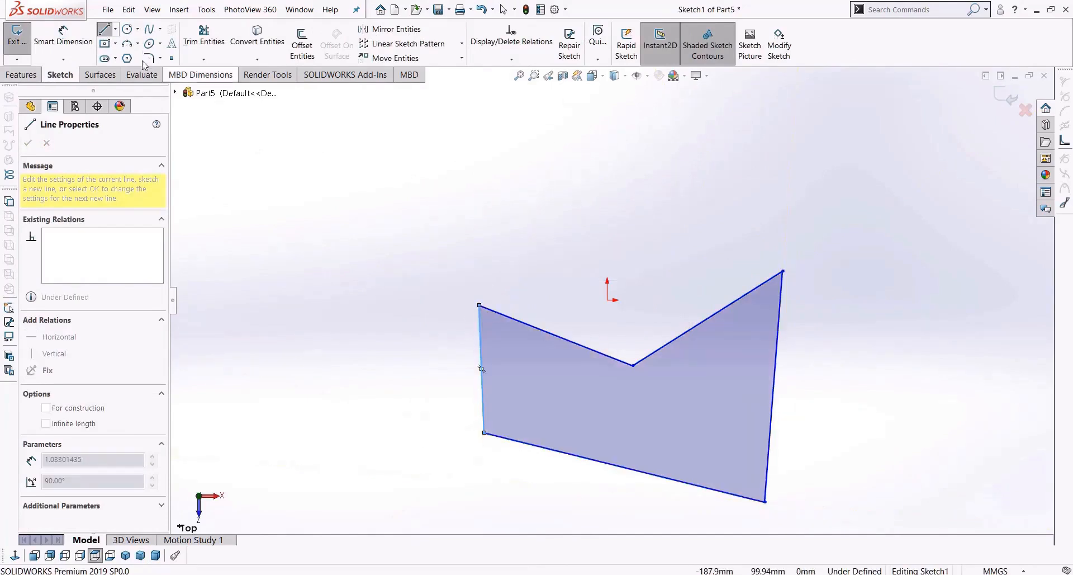
left_click(128, 28)
left_click_drag(602, 206, 614, 264)
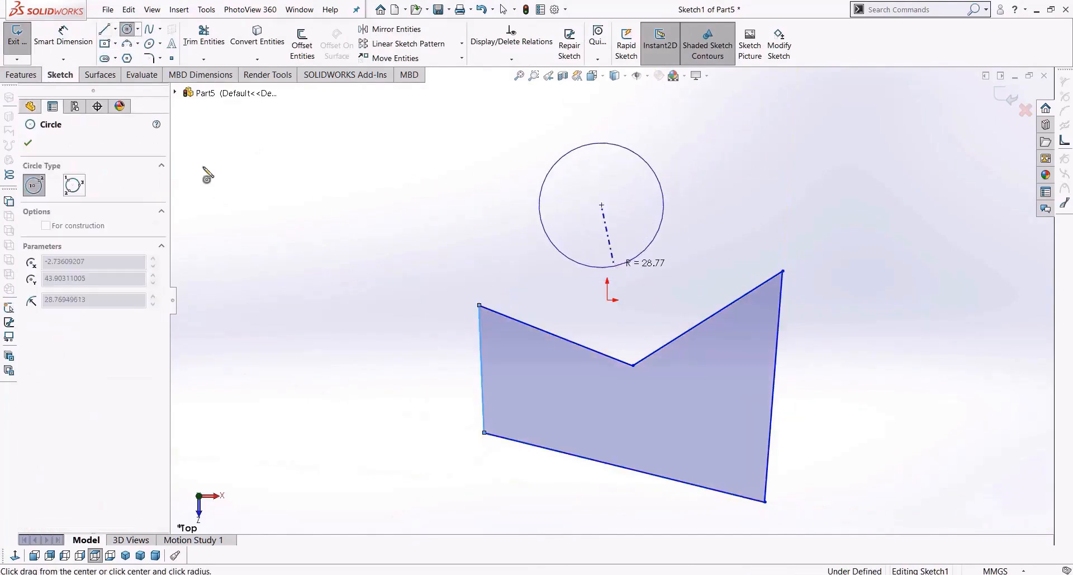
Step: Extrude the notched outline and the separate circle together as a 70 mm blind boss
left_click(20, 75)
left_click(22, 39)
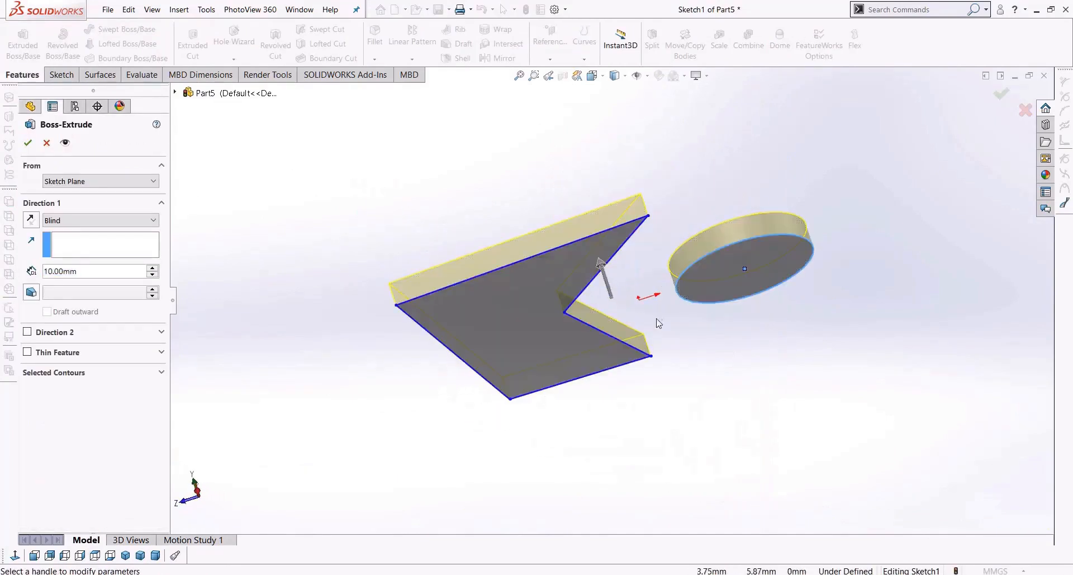
middle_click_drag(658, 323, 668, 364)
left_click_drag(553, 156, 545, 134)
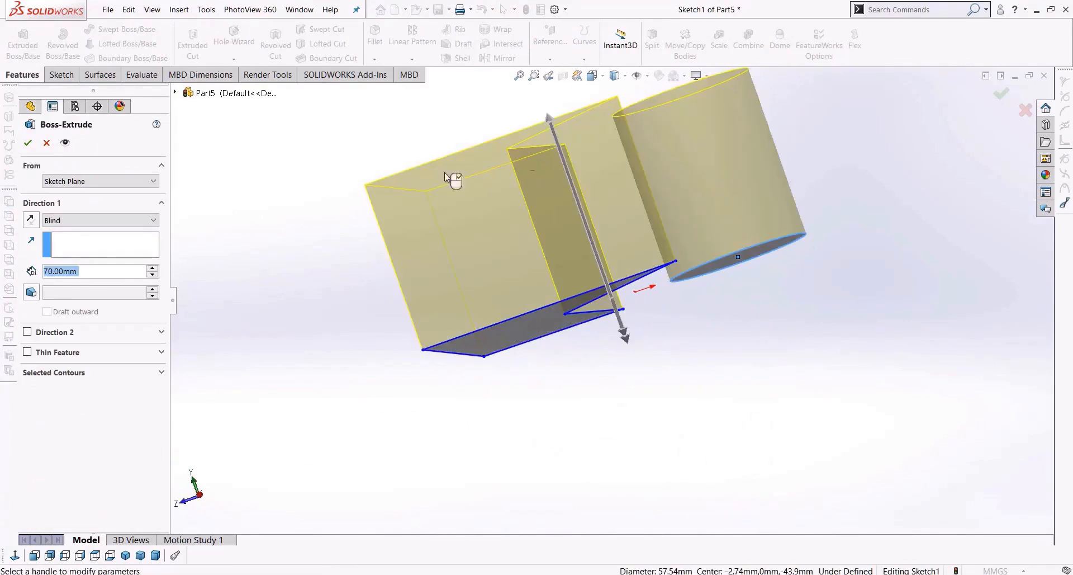
left_click(31, 145)
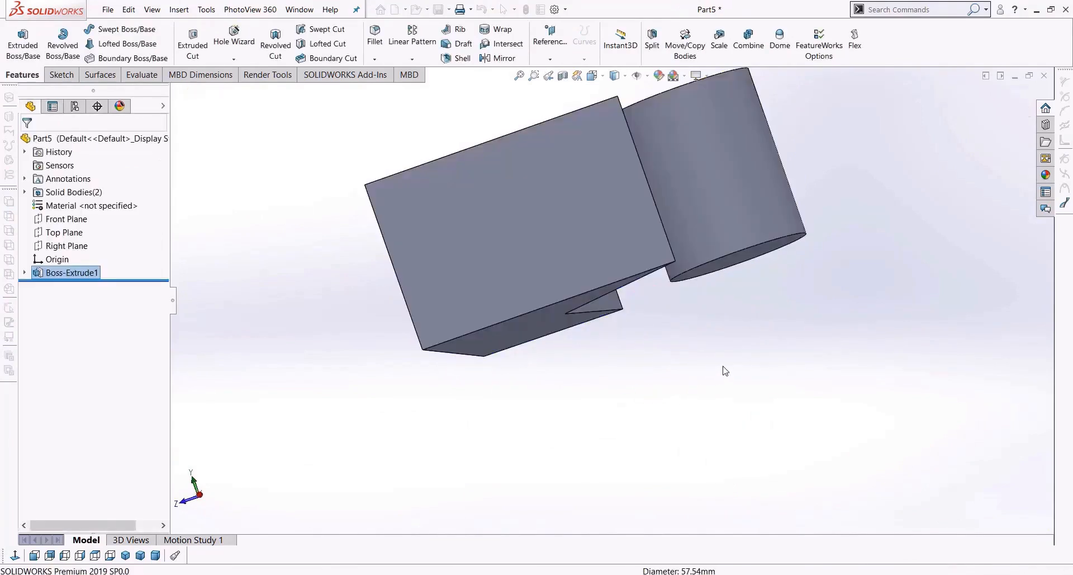
Step: Chamfer the two adjoining straight outer edges of the notched block's top face at 45 degrees, increasing the chamfer distance for a large bevel
middle_click_drag(702, 361, 738, 396)
scroll(587, 303, "up", 3)
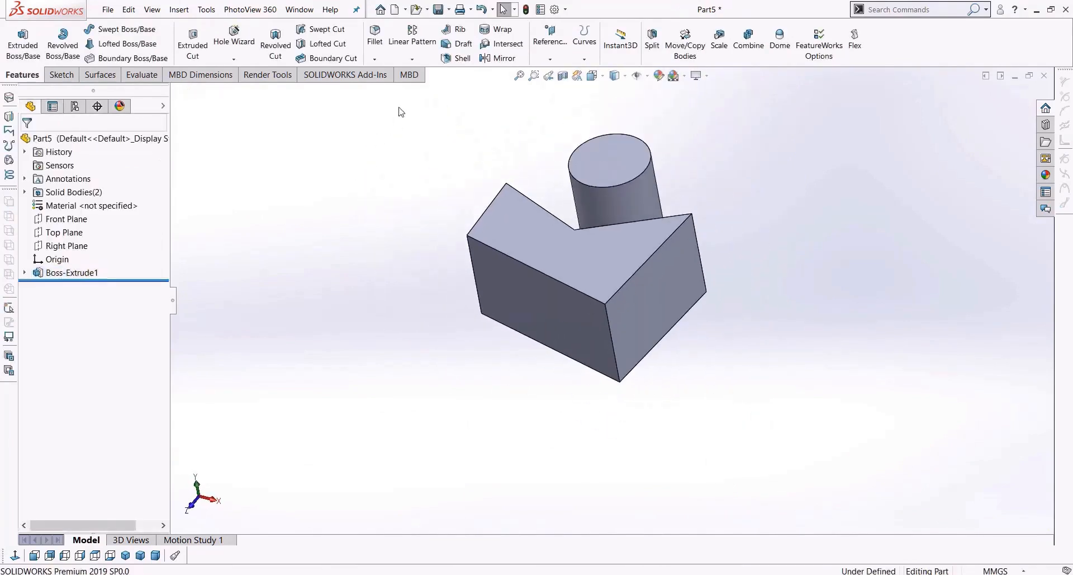
left_click(375, 59)
left_click(390, 87)
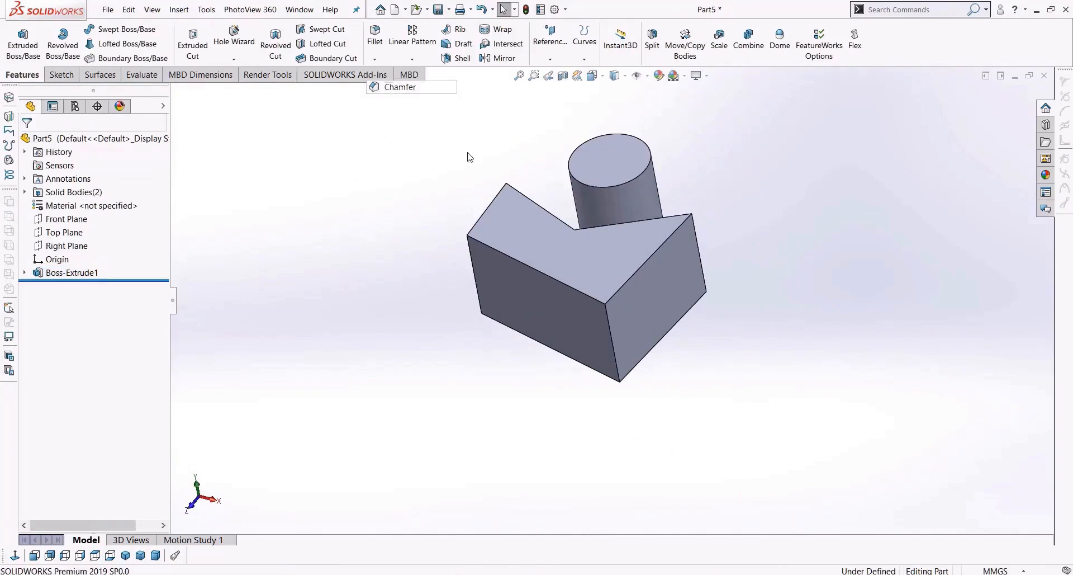
left_click(636, 271)
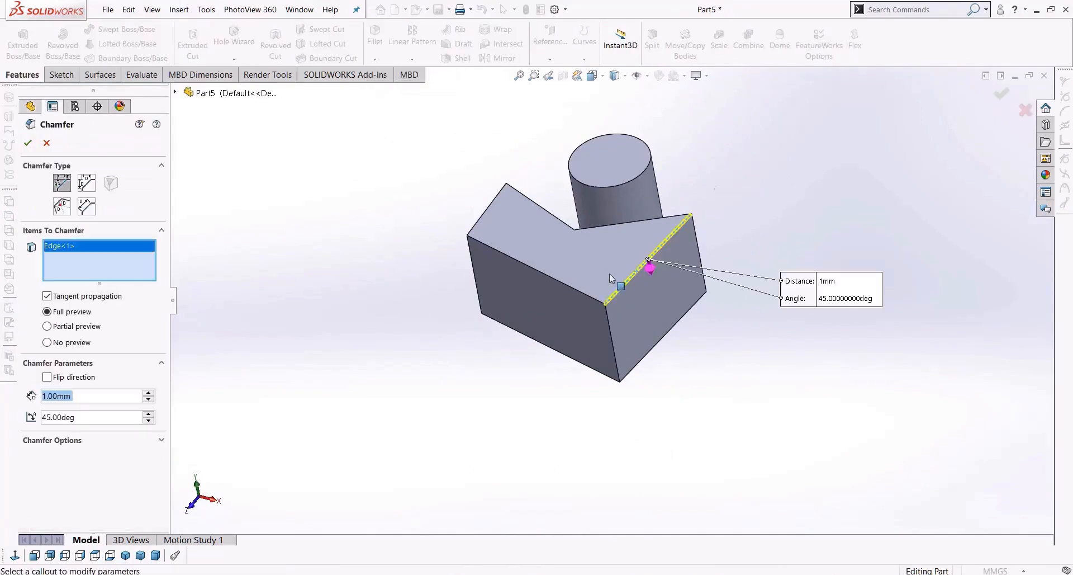
left_click(561, 285)
left_click(148, 392)
left_click(149, 393)
left_click(148, 393)
left_click(149, 392)
left_click(148, 399)
left_click(27, 143)
left_click(421, 344)
Step: Start a new reference plane for the chamfered part
middle_click_drag(422, 343, 441, 297)
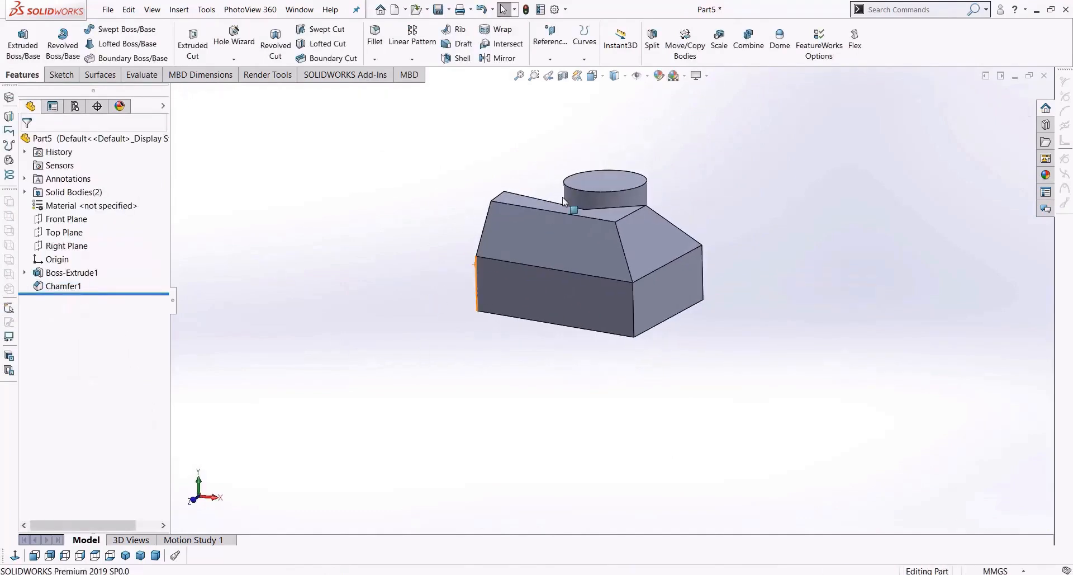
left_click(550, 56)
left_click(561, 73)
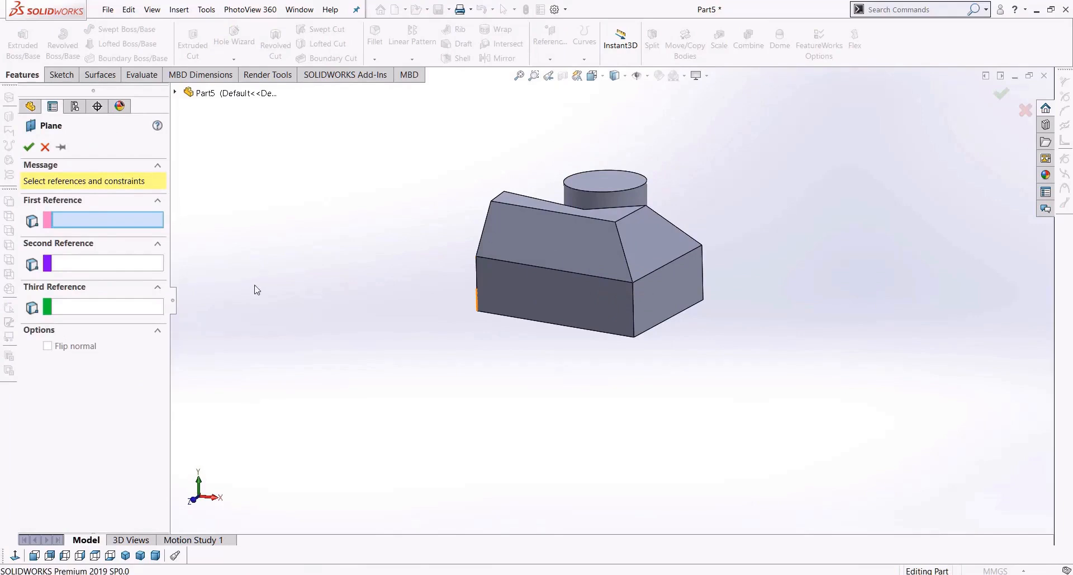
Step: Create a reference plane through three block vertices: the chamfer's rear corner, the upper corner at the opposite end and the bottom front corner
middle_click_drag(797, 293, 788, 329)
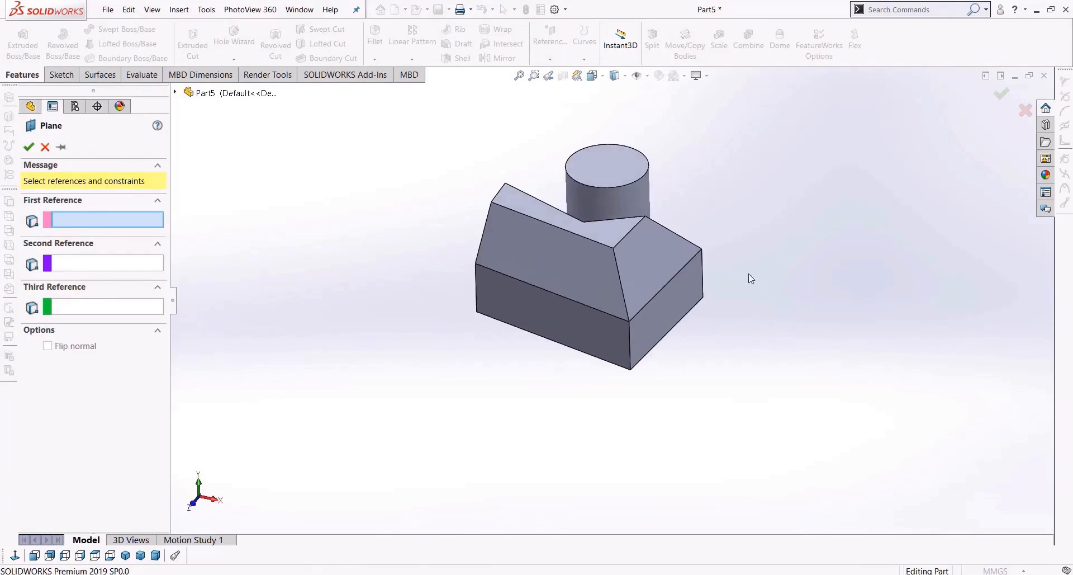
left_click(703, 250)
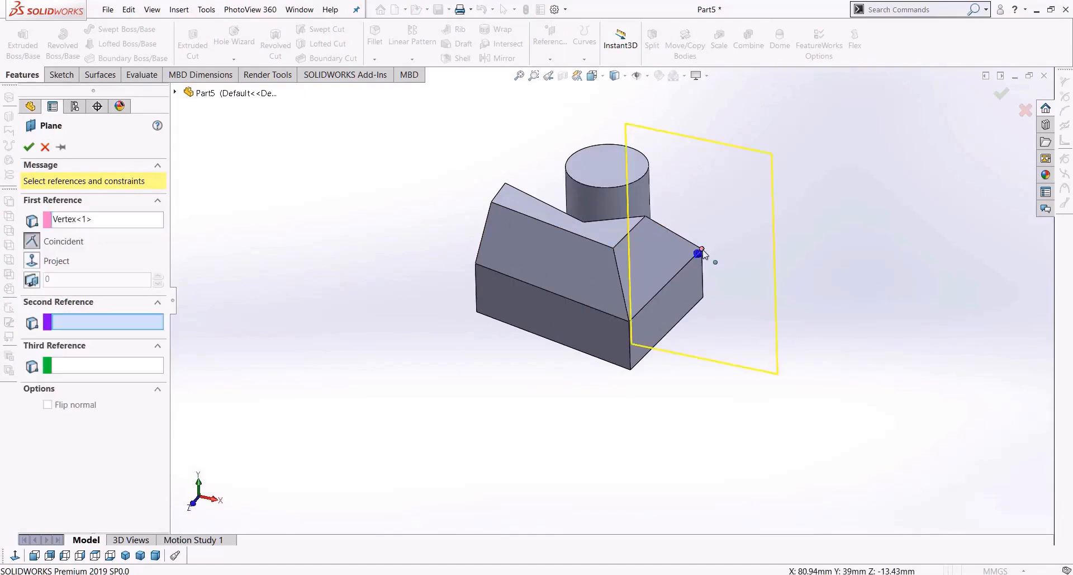
left_click(491, 202)
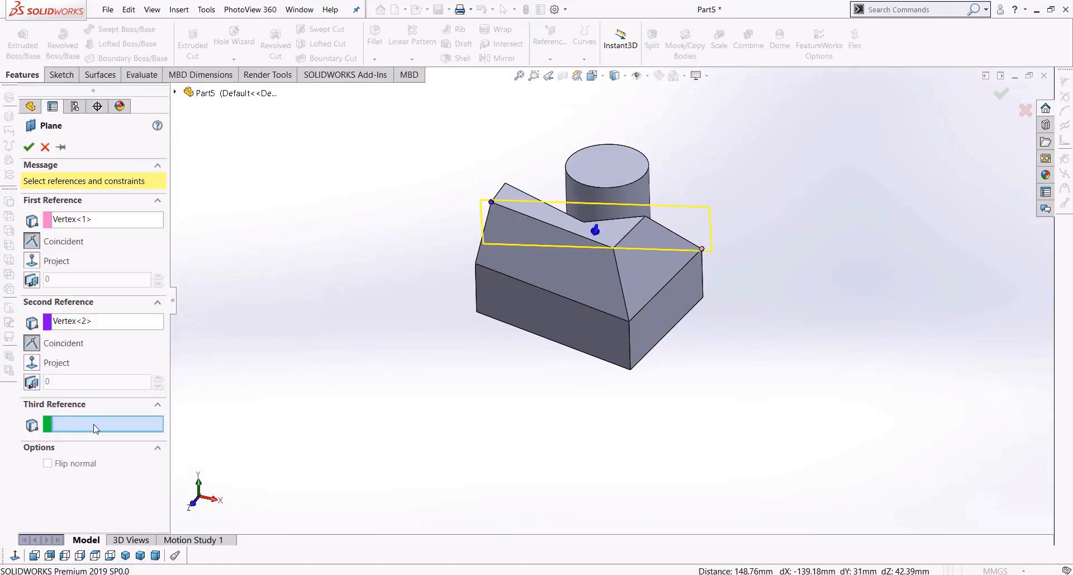
left_click(631, 369)
middle_click_drag(662, 498, 738, 430)
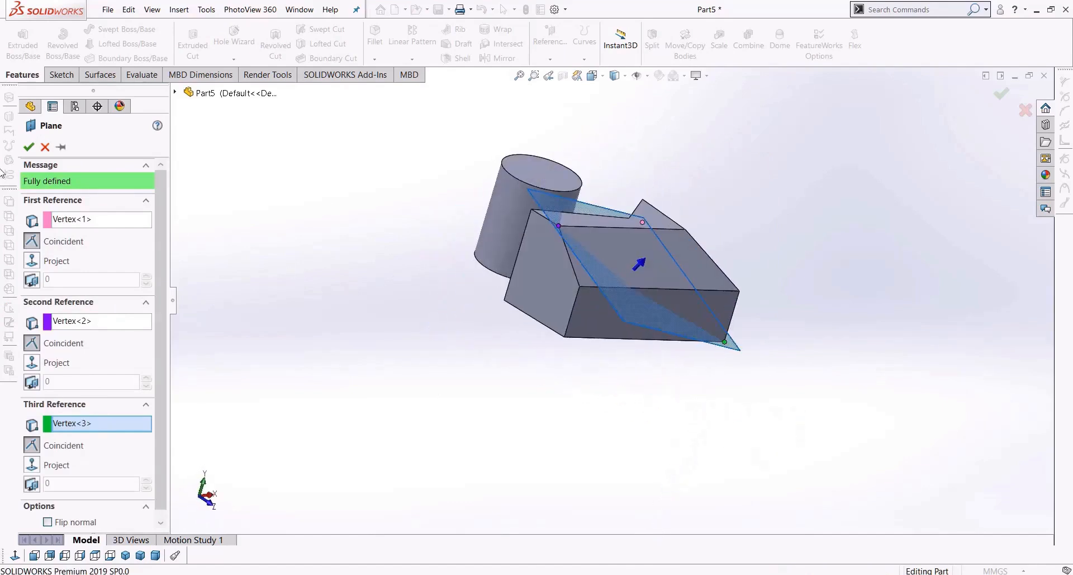
left_click(29, 146)
Step: Sketch a circle with a radius of about 15 mm on the new three-vertex plane, over the long chamfered face
middle_click_drag(549, 362, 521, 290)
left_click(521, 289)
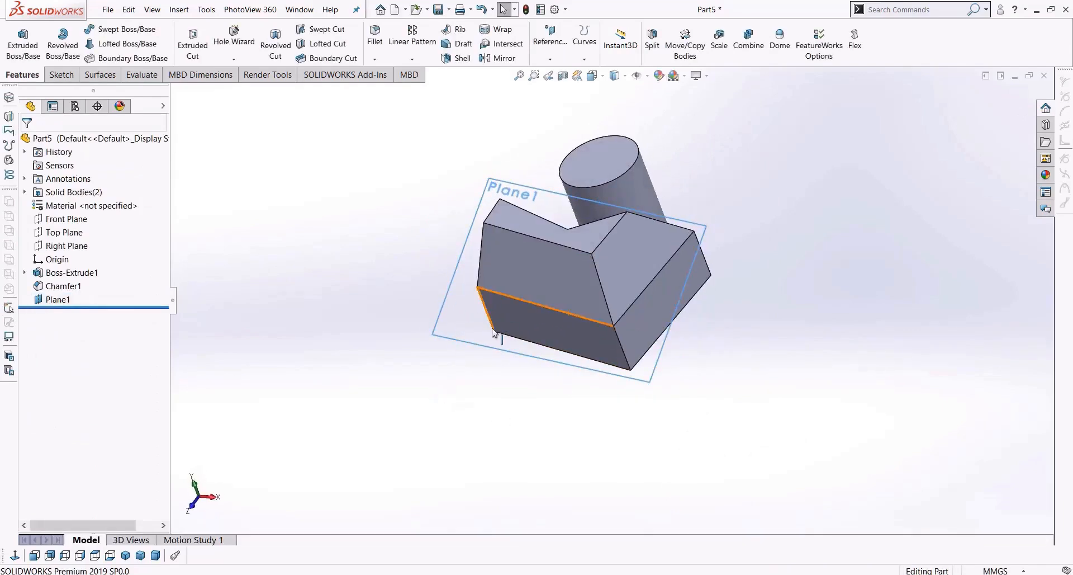
left_click(62, 75)
left_click(127, 29)
left_click(570, 276)
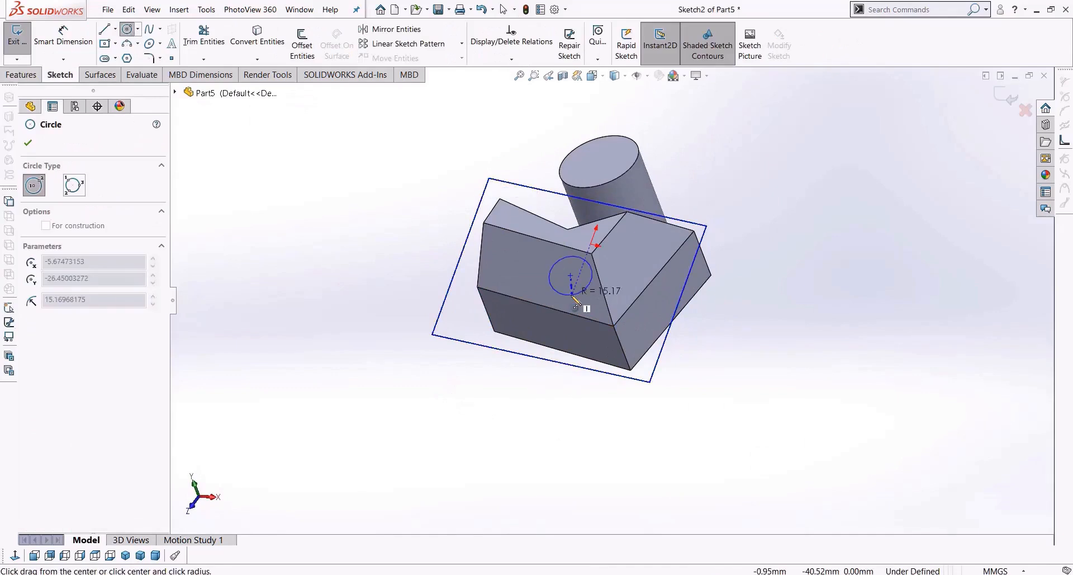
left_click(571, 294)
Step: Extrude-cut the circle through the block as a Blind cut 145 mm deep
left_click(21, 74)
left_click(193, 42)
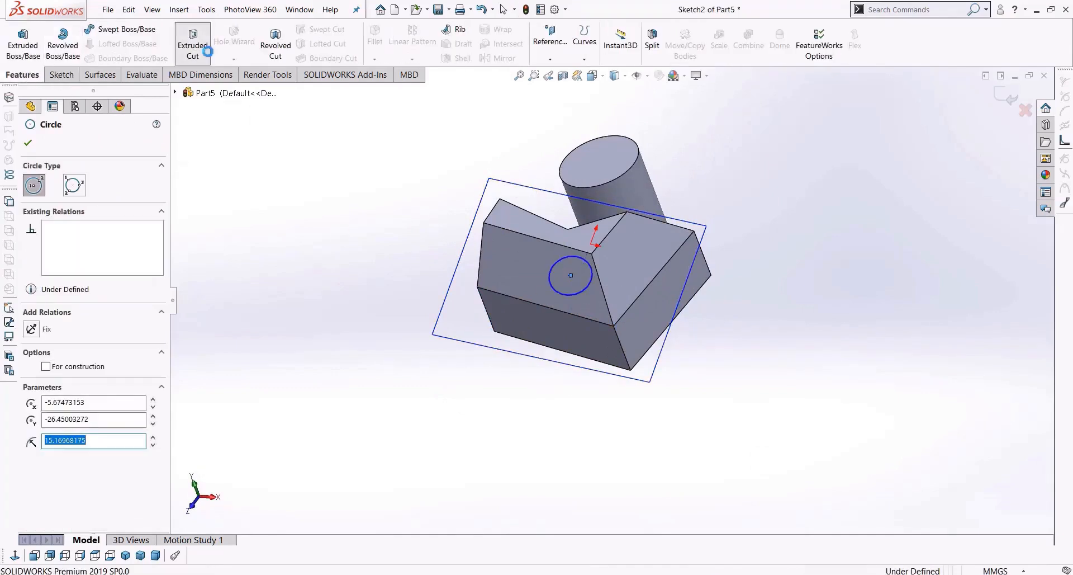
left_click_drag(645, 328, 378, 242)
left_click(25, 144)
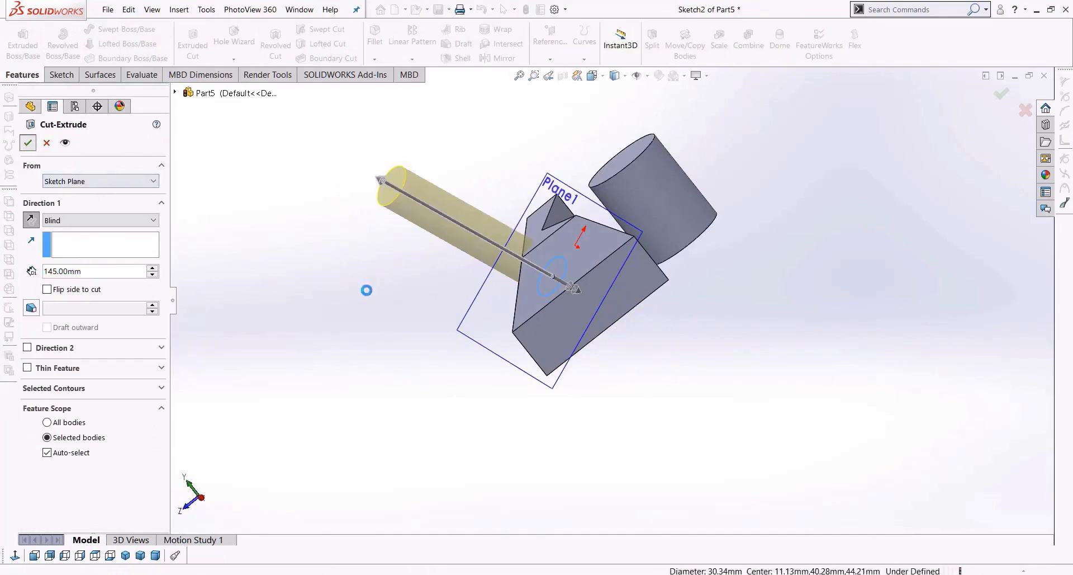
Step: Hide the three-vertex reference plane in the model
middle_click_drag(367, 297, 459, 313)
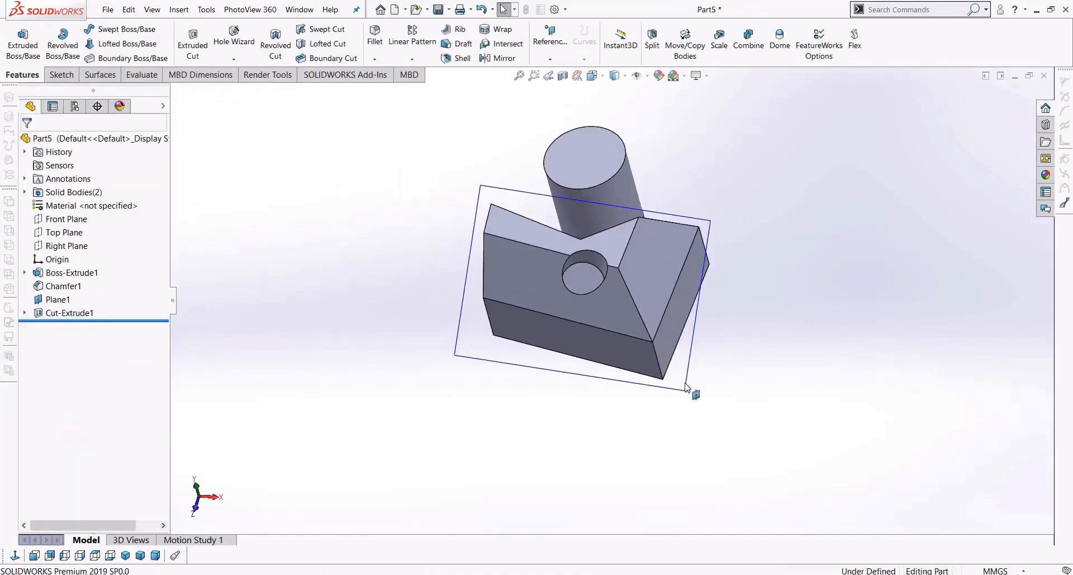
right_click(687, 384)
left_click(730, 367)
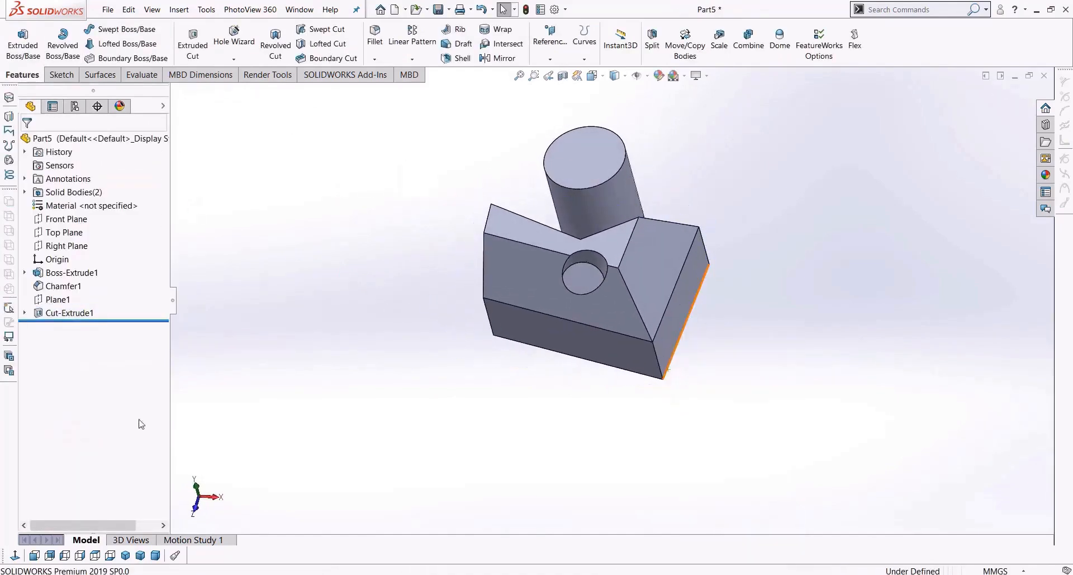
Step: Examine the angled hole from the back with hidden lines visible, then restore the shaded-with-edges display and fit the model to view
left_click(50, 556)
left_click(616, 77)
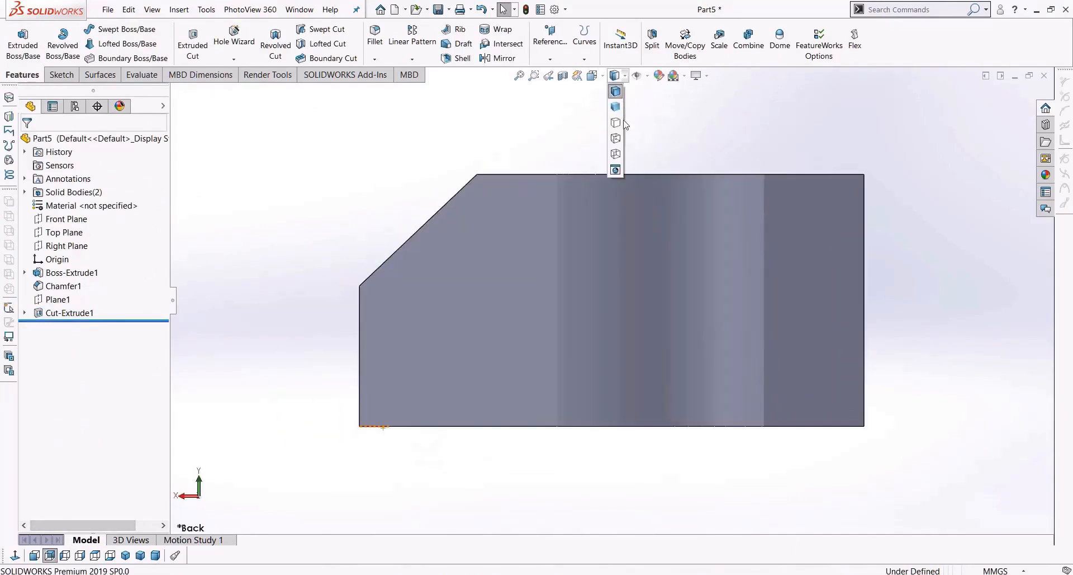
left_click(616, 138)
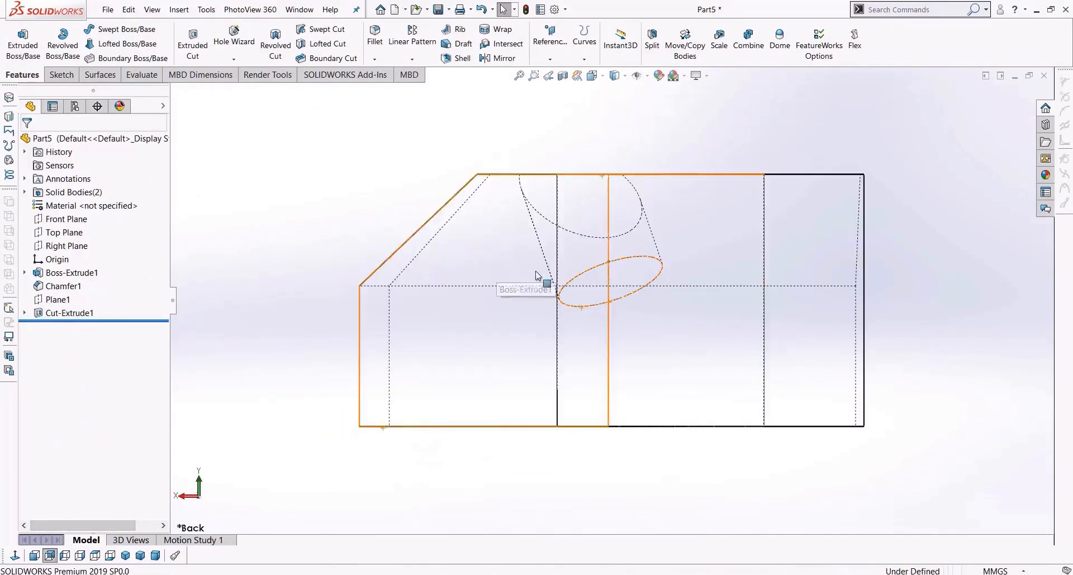
middle_click_drag(546, 283, 674, 374)
left_click(616, 77)
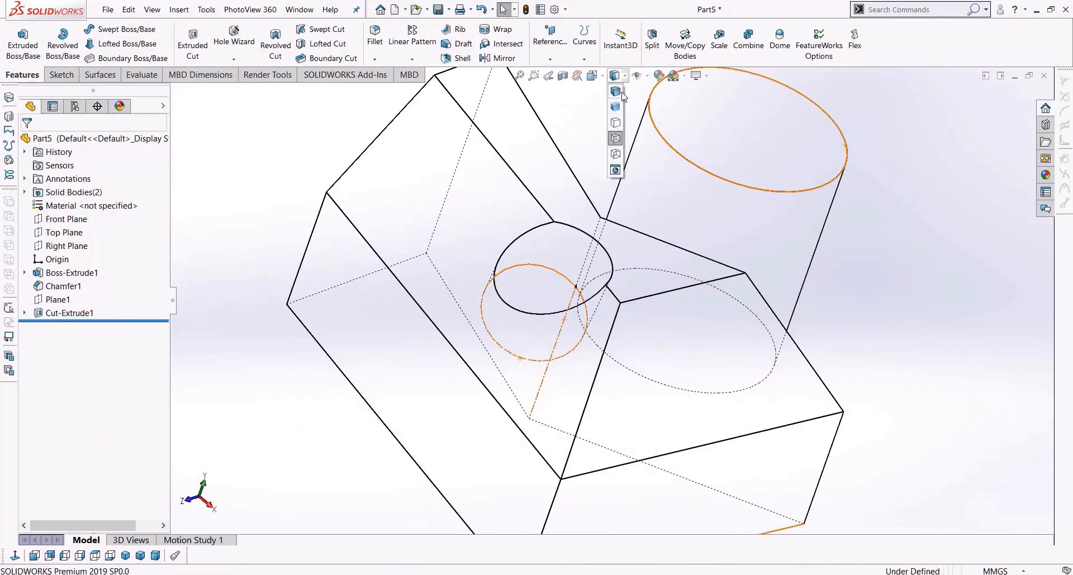
left_click(621, 92)
key("f")
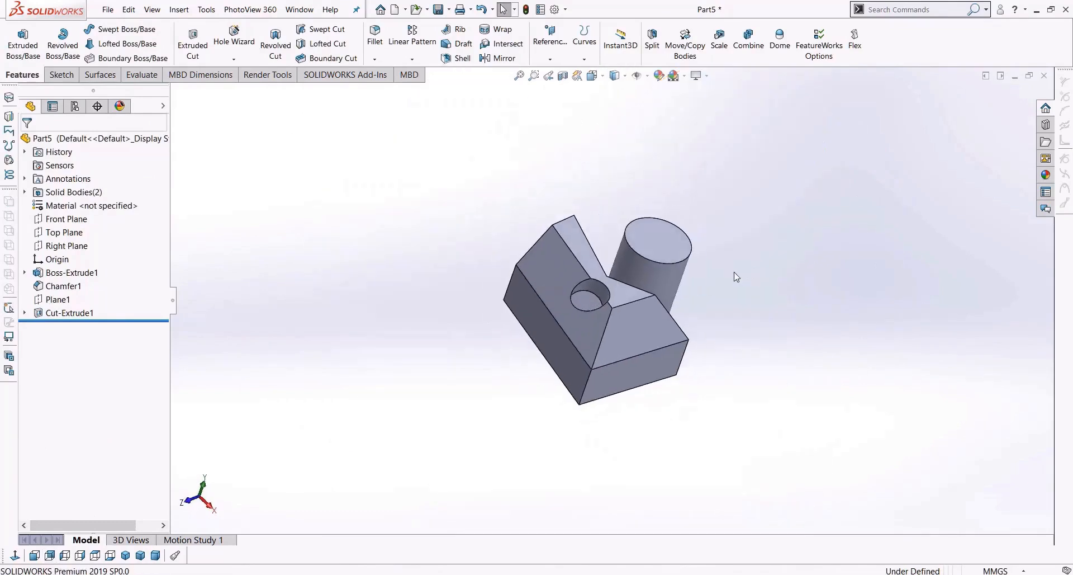
Step: Try a reference plane perpendicular to the block's long vertical side face and tangent to the cylinder
left_click(551, 59)
left_click(562, 74)
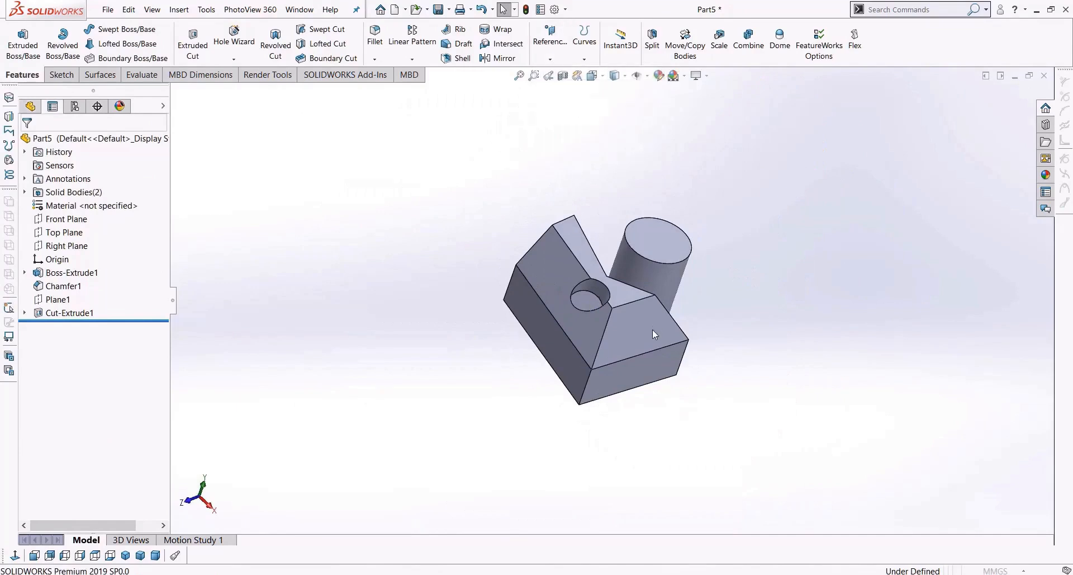
scroll(610, 331, "down", 3)
middle_click_drag(582, 281, 571, 357)
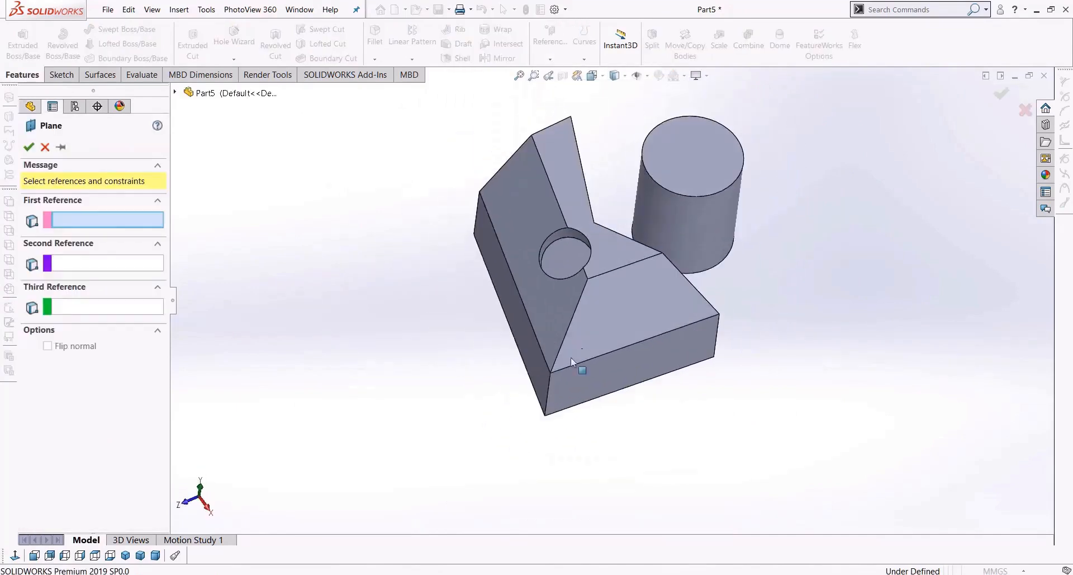
left_click(512, 306)
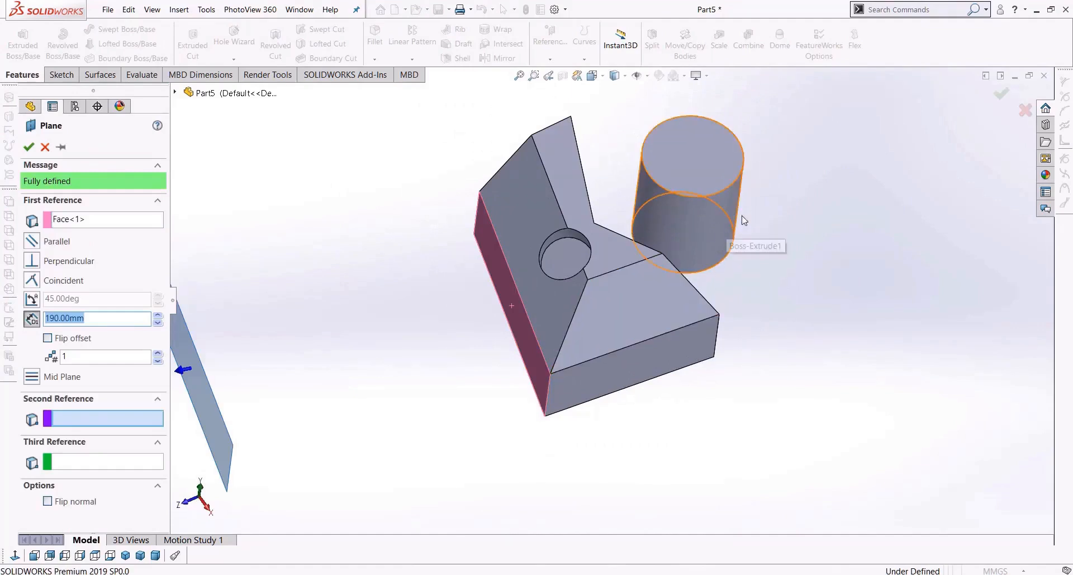
left_click(687, 223)
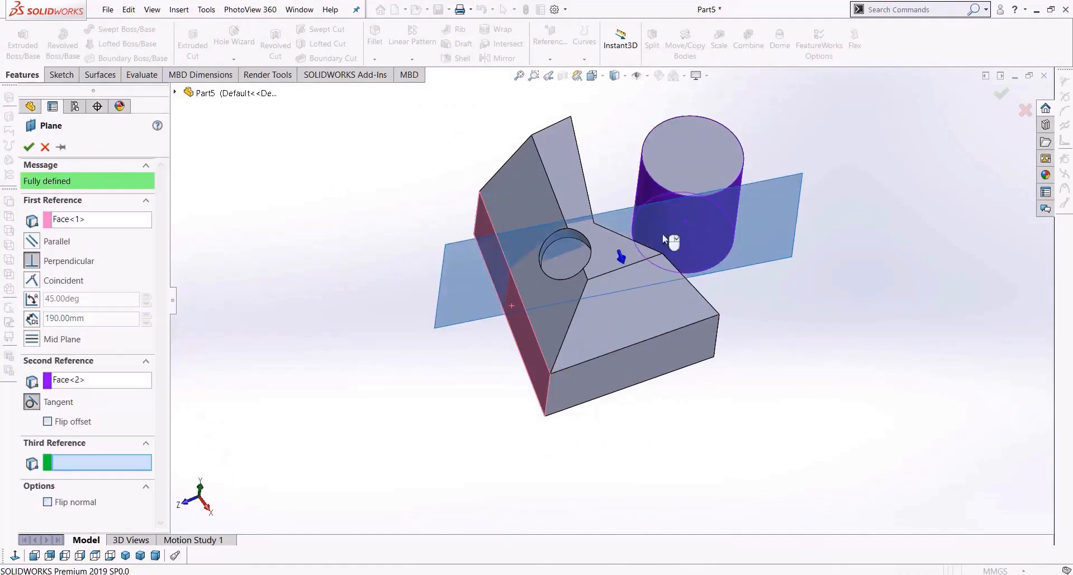
mouse_move(234, 373)
middle_mouse_down()
mouse_move(254, 348)
mouse_move(241, 358)
middle_mouse_up()
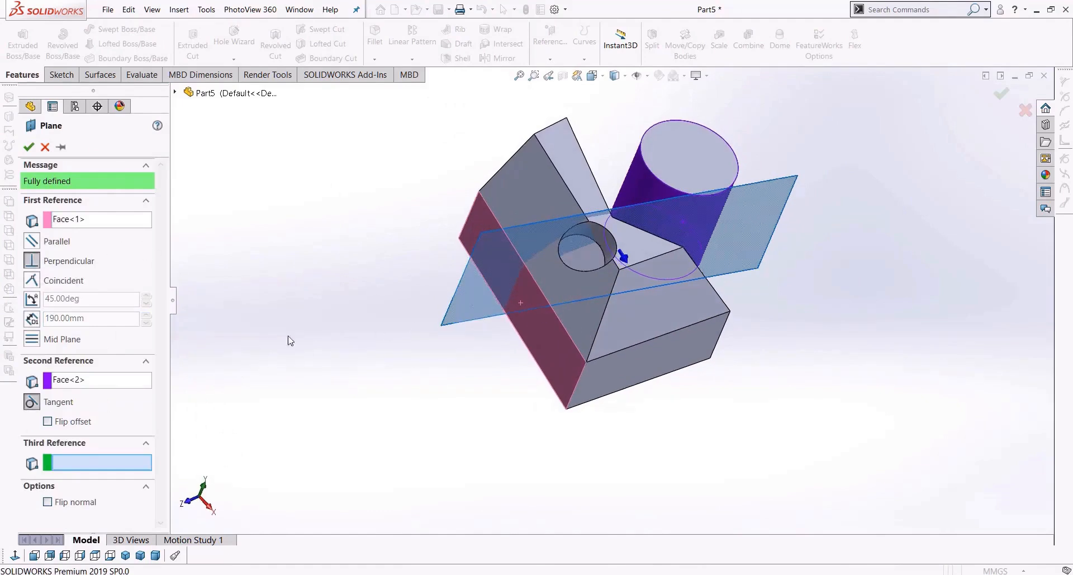
middle_click_drag(724, 280, 738, 339)
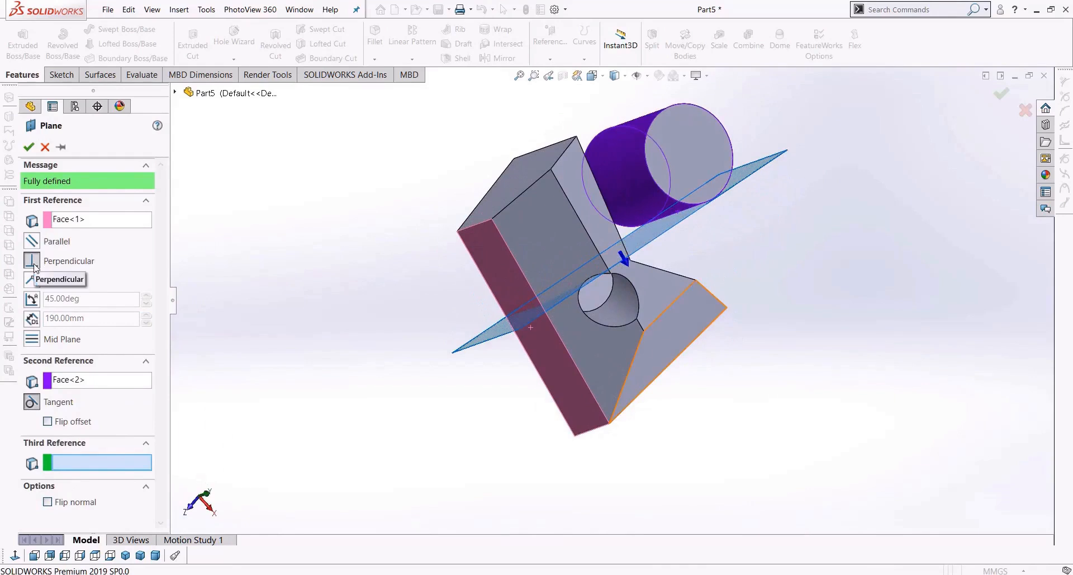
Step: Try the tangent plane parallel to the side face, flip its offset to the cylinder's other side and back, and discard it
left_click(34, 240)
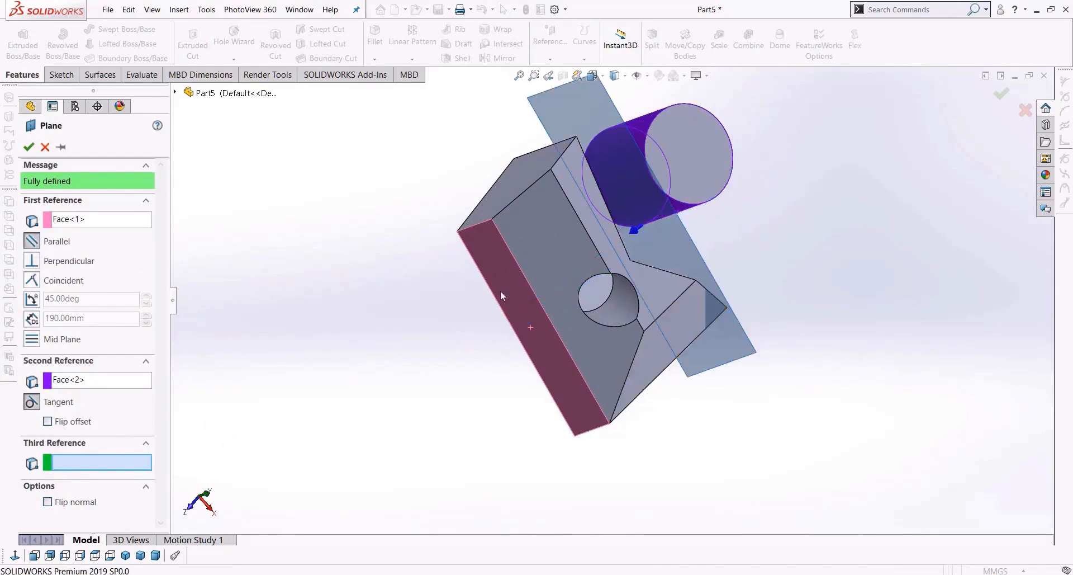
middle_click_drag(535, 307, 658, 283)
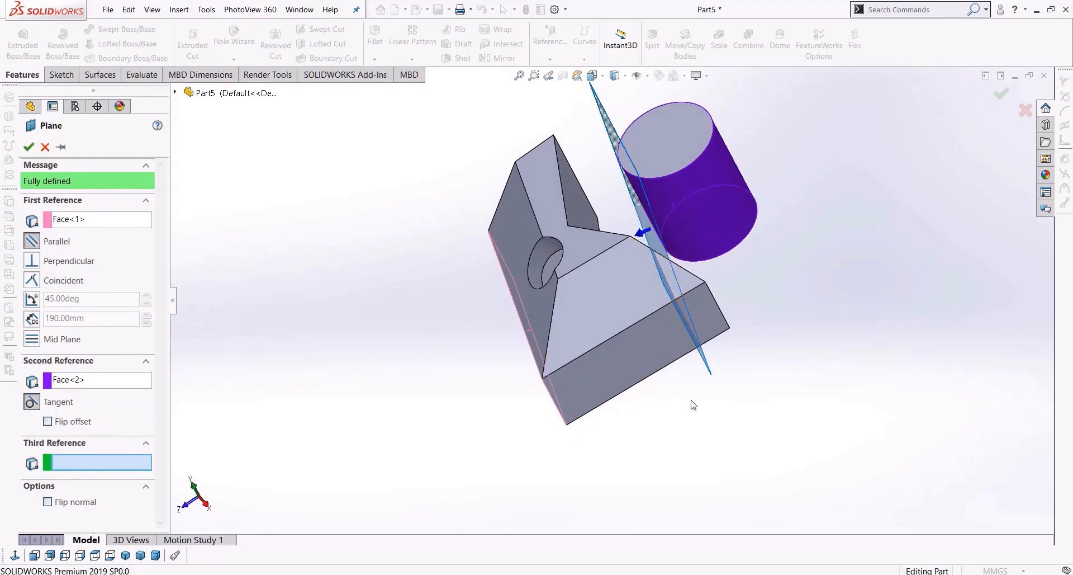
left_click(48, 421)
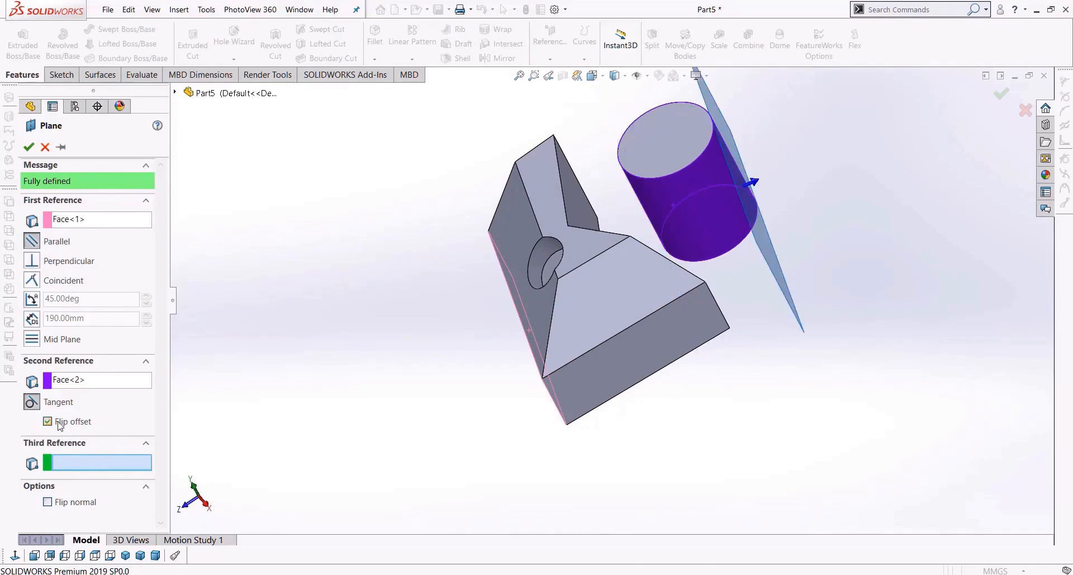
left_click(47, 421)
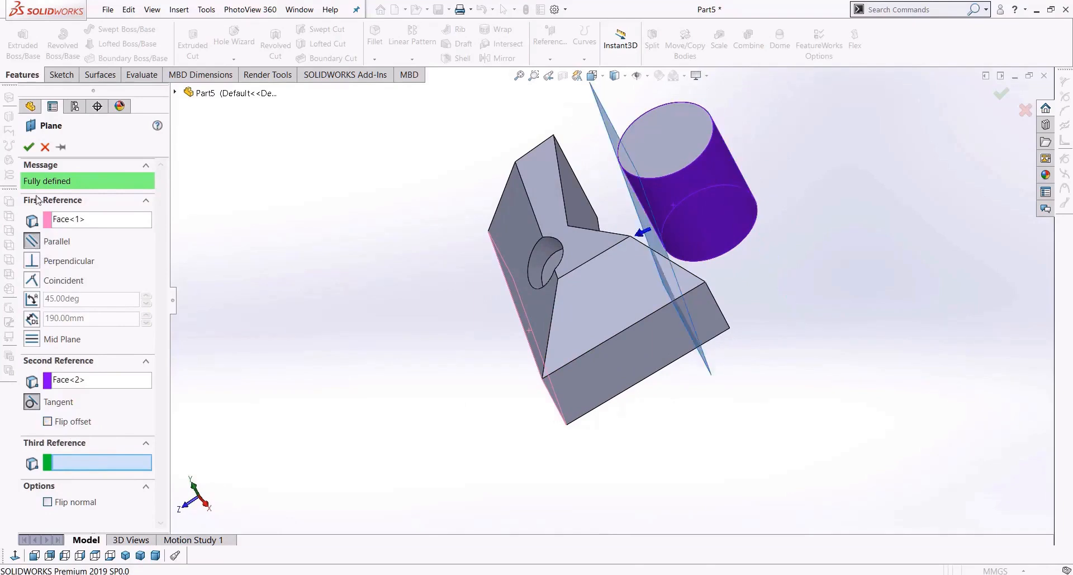
left_click(44, 147)
Step: Start a reference plane from the block's top face and the short top edge bordering the end chamfer
middle_click_drag(368, 241, 467, 172)
left_click(551, 45)
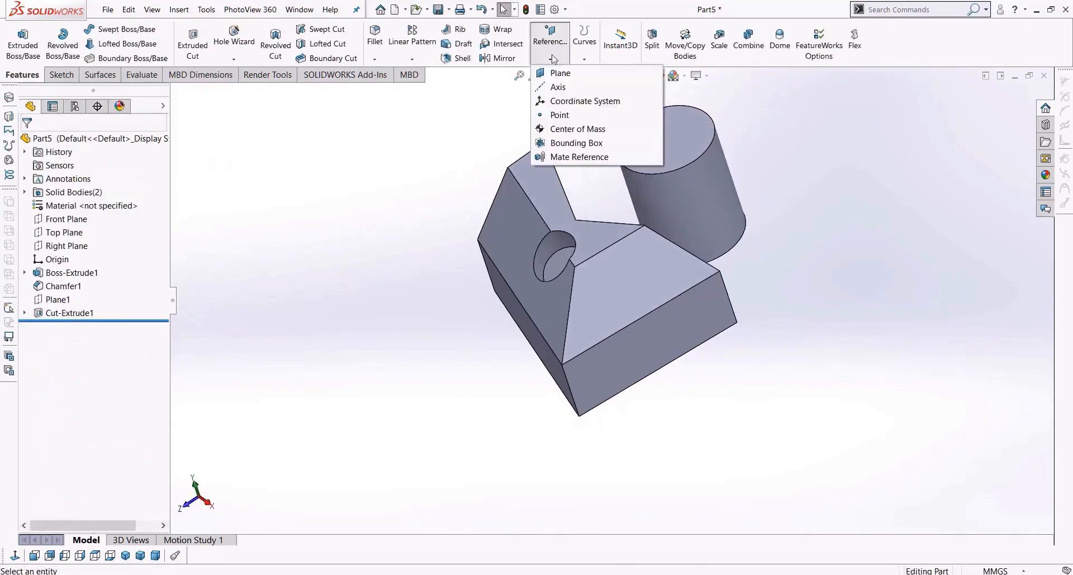
left_click(559, 72)
middle_click_drag(543, 318, 612, 339)
scroll(683, 225, "down", 4)
scroll(613, 349, "up", 3)
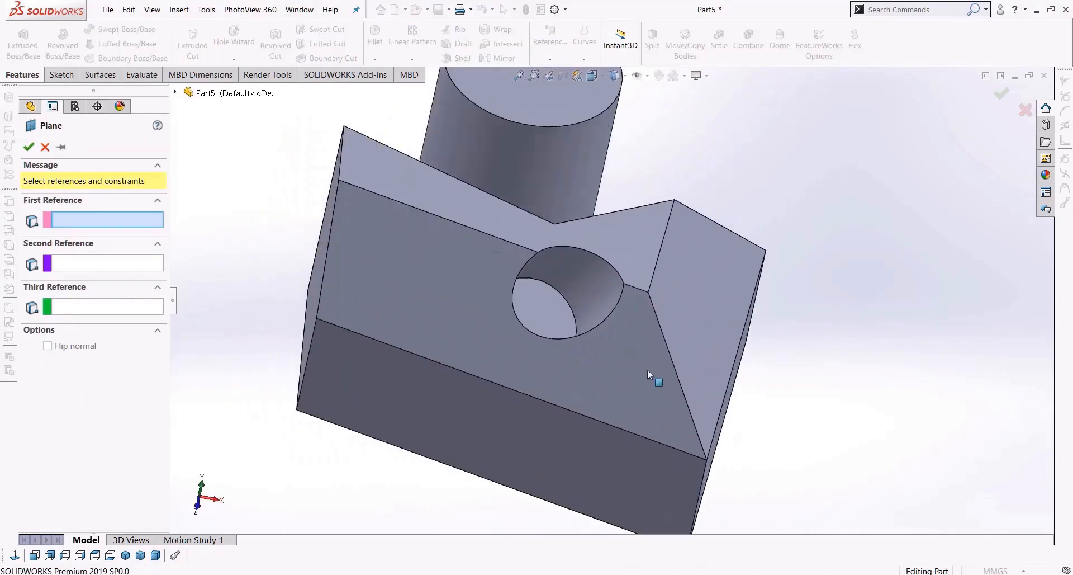
scroll(647, 370, "up", 3)
scroll(637, 307, "down", 4)
left_click(621, 234)
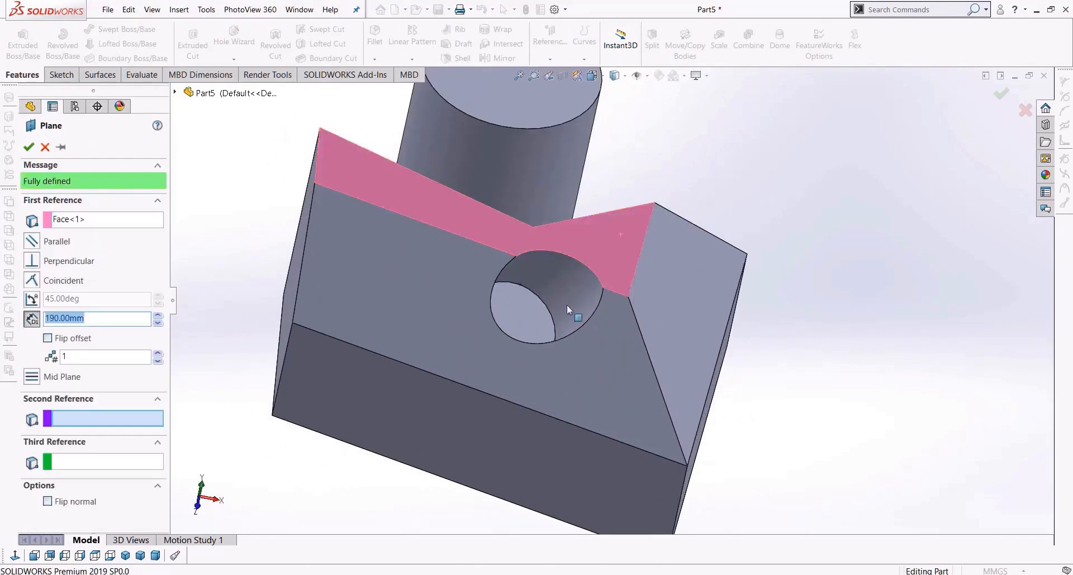
left_click(95, 425)
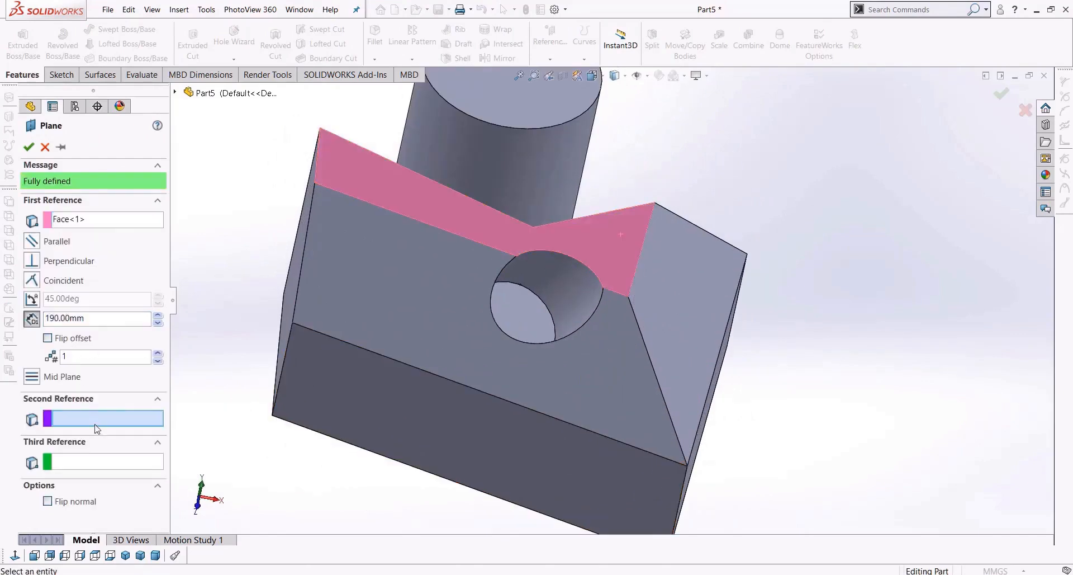
left_click(638, 258)
middle_click_drag(638, 258, 638, 283)
scroll(615, 301, "up", 3)
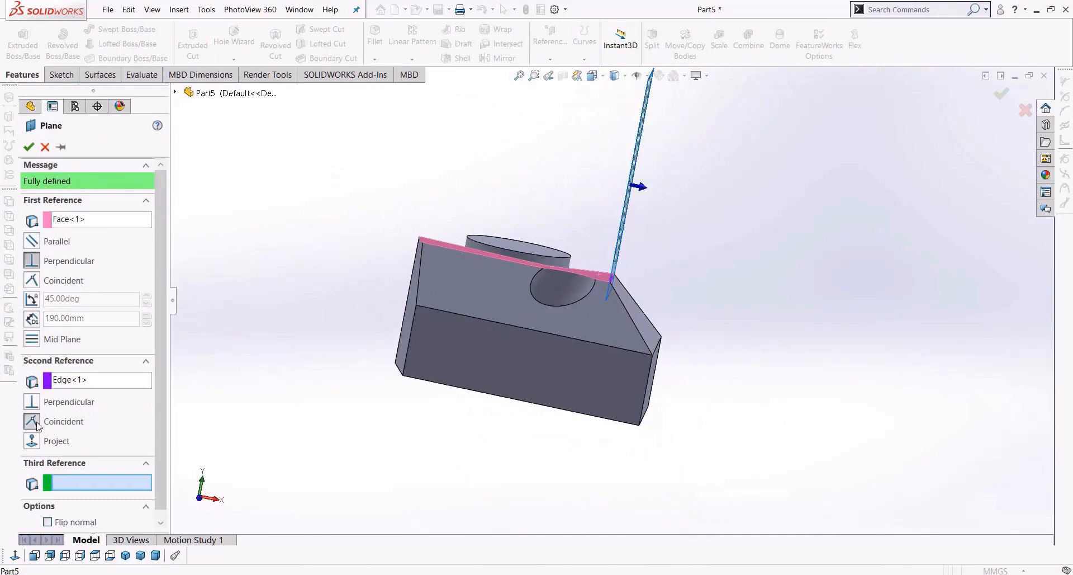
Step: Set the plane at an angle of 120 degrees to the top face and create it
left_click(32, 300)
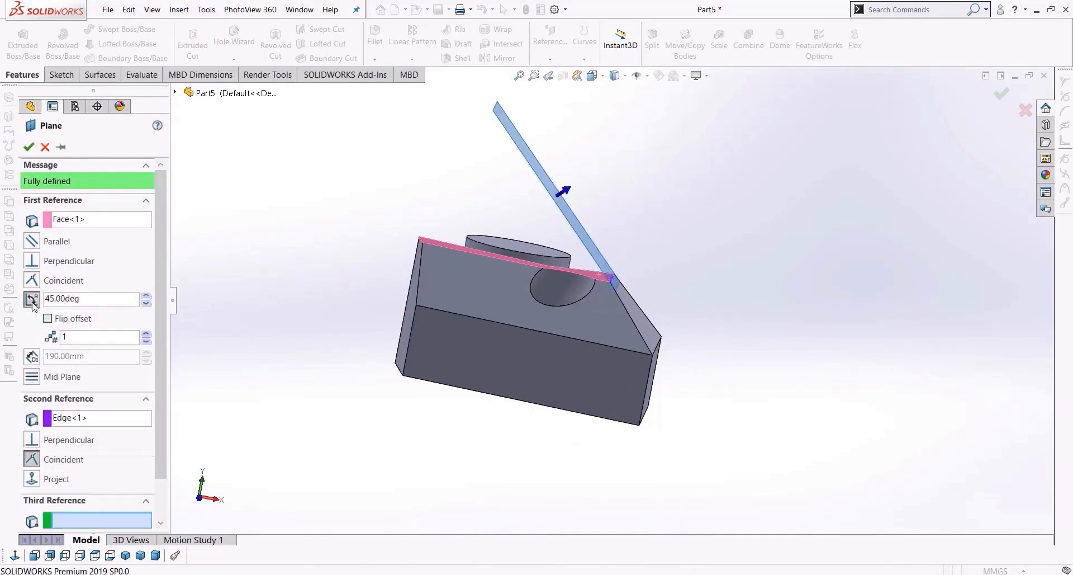
left_click(146, 304)
left_click(146, 304)
left_click(145, 303)
left_click(146, 304)
left_click(145, 303)
left_click_drag(99, 305, 2, 298)
type("120")
key("Return")
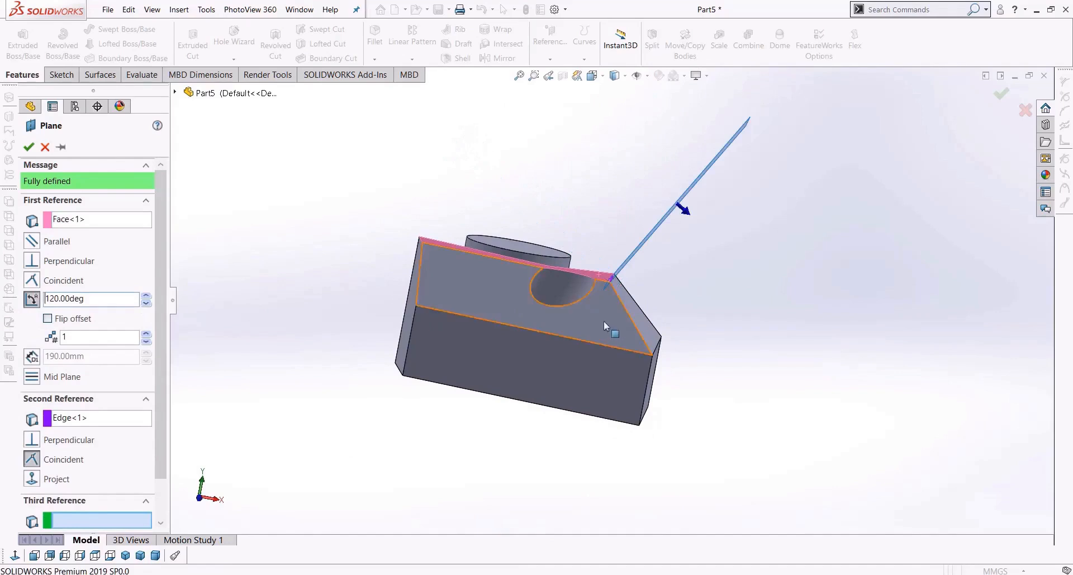
scroll(703, 232, "down", 3)
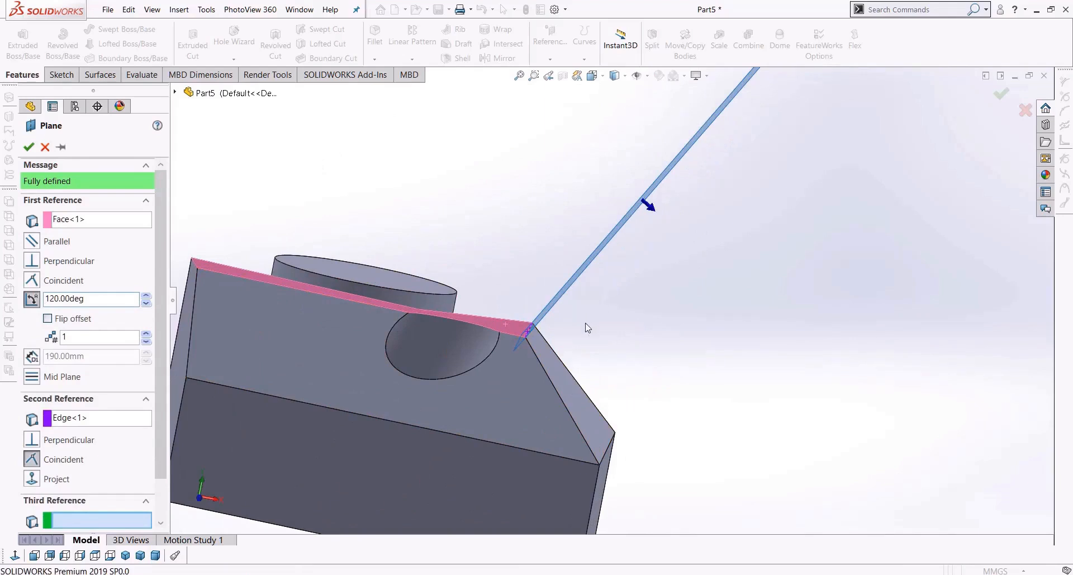
scroll(587, 328, "up", 3)
middle_click_drag(522, 398, 492, 428)
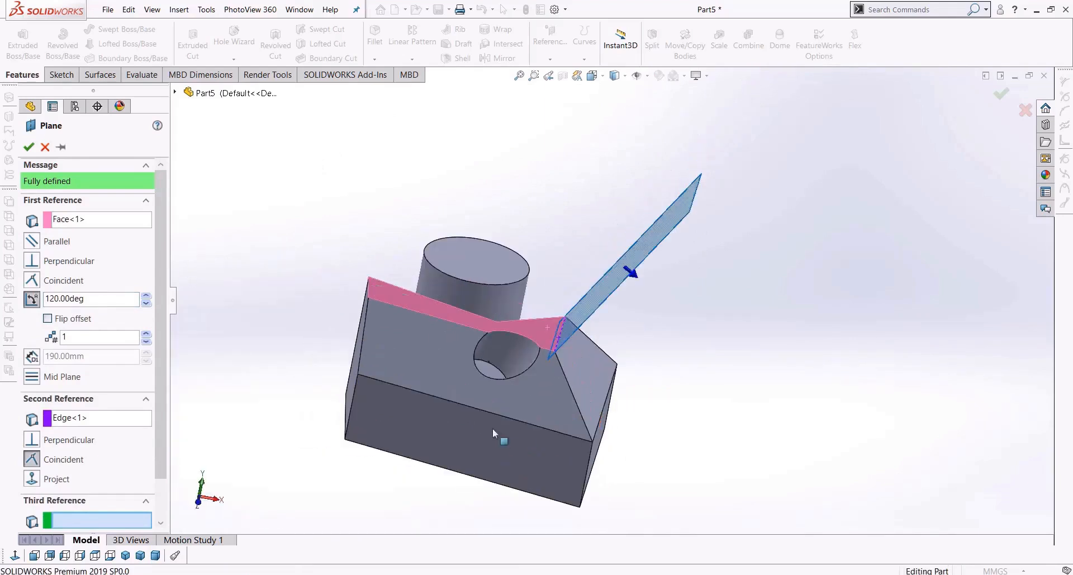
key("Return")
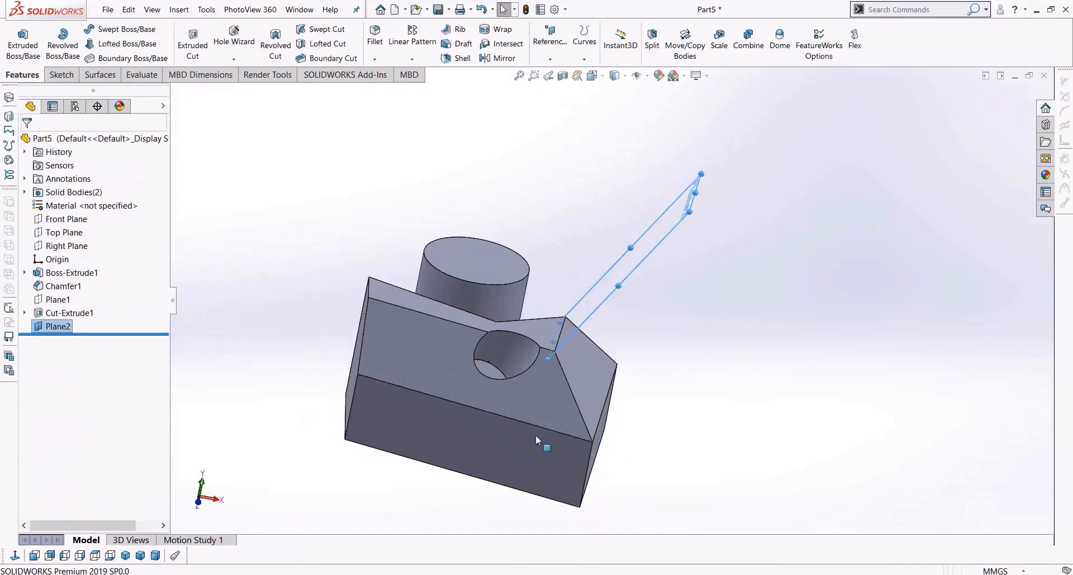
key("z")
left_click(408, 471)
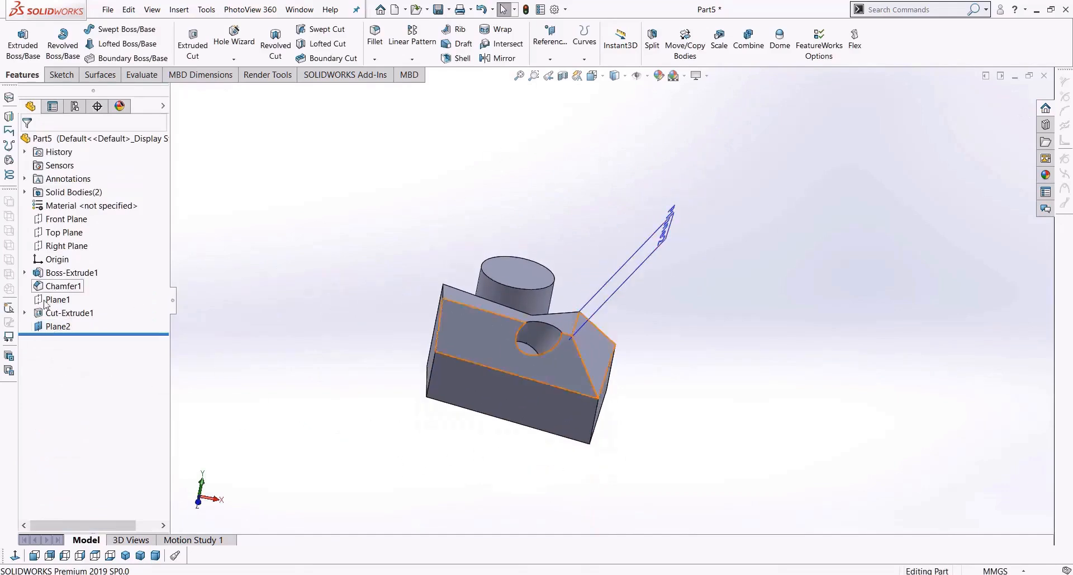
Step: Hide the angled reference plane Plane2, leaving the sketch opened by mistake
right_click(50, 327)
left_click(54, 311)
left_click(56, 311)
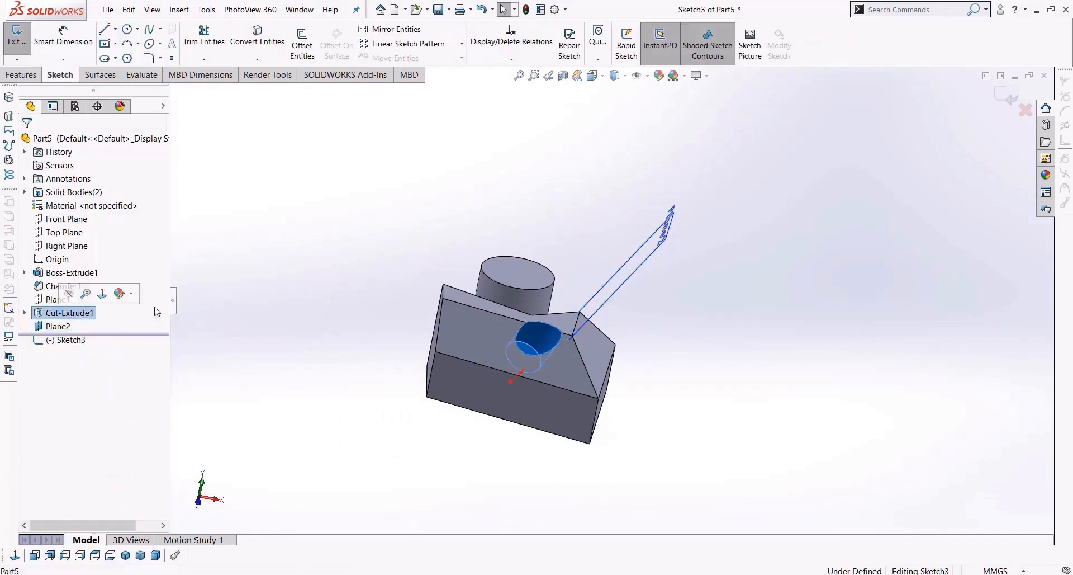
left_click(999, 78)
right_click(51, 326)
left_click(83, 311)
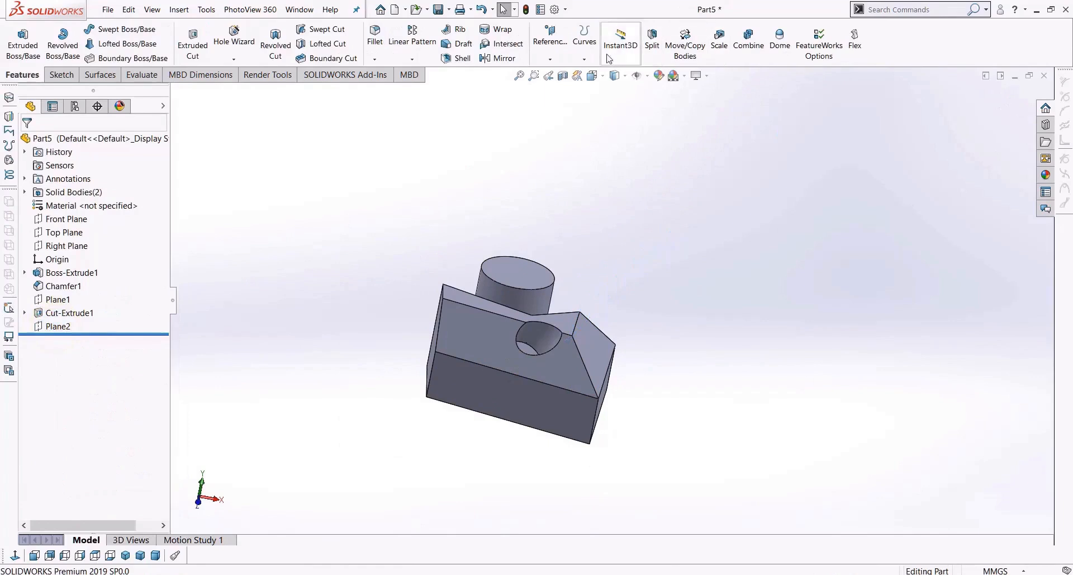
Step: Try a reference plane midway between the block's two opposite end faces and inspect it from the top view
left_click(550, 50)
left_click(556, 75)
middle_click_drag(736, 372, 652, 417)
left_click(569, 394)
middle_click_drag(558, 479, 564, 425)
left_click(455, 353)
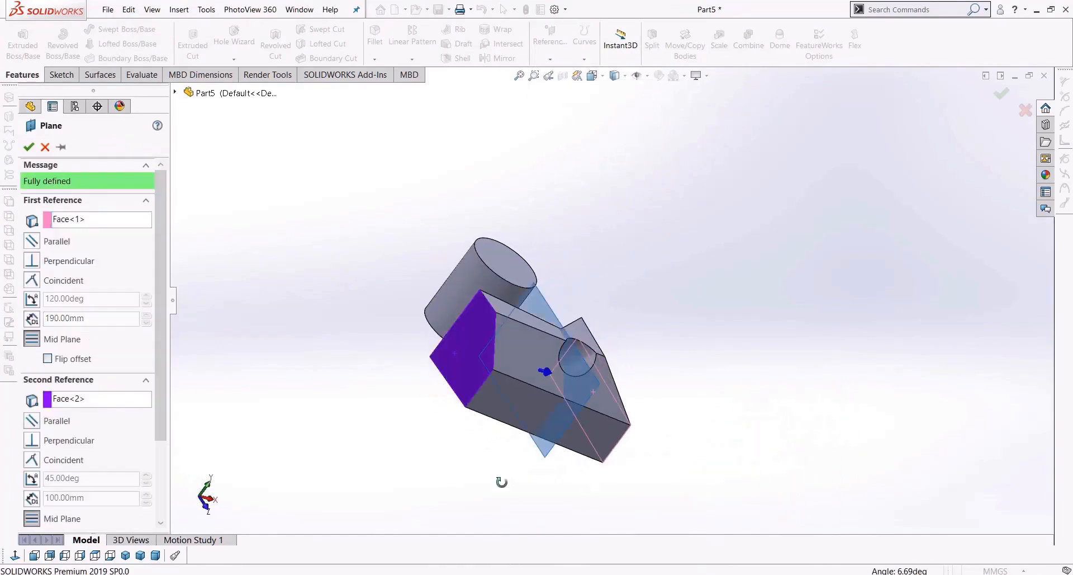
middle_click_drag(501, 482, 453, 490)
middle_click_drag(394, 421, 544, 507)
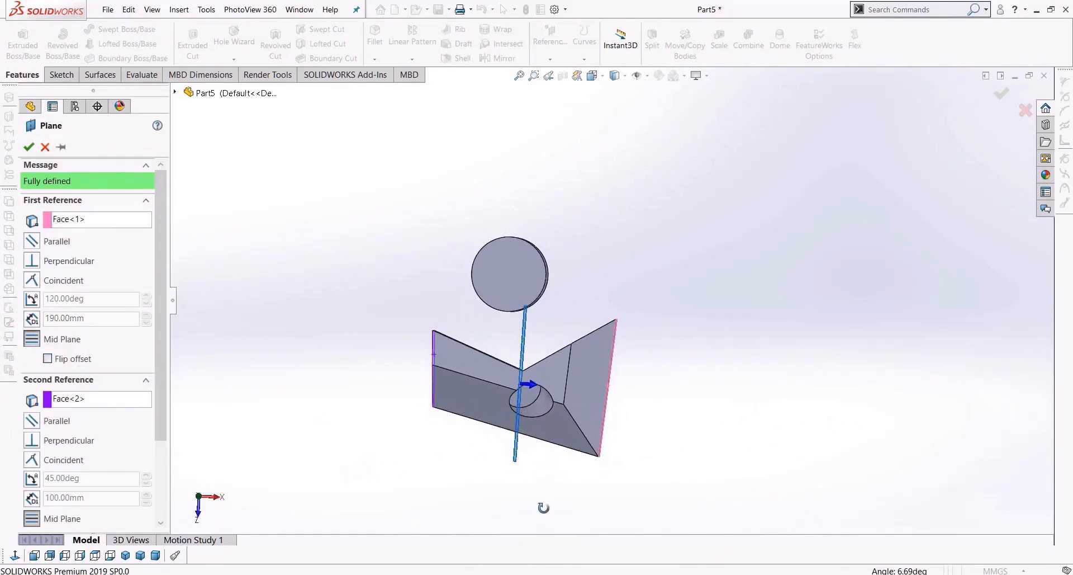
left_click(95, 555)
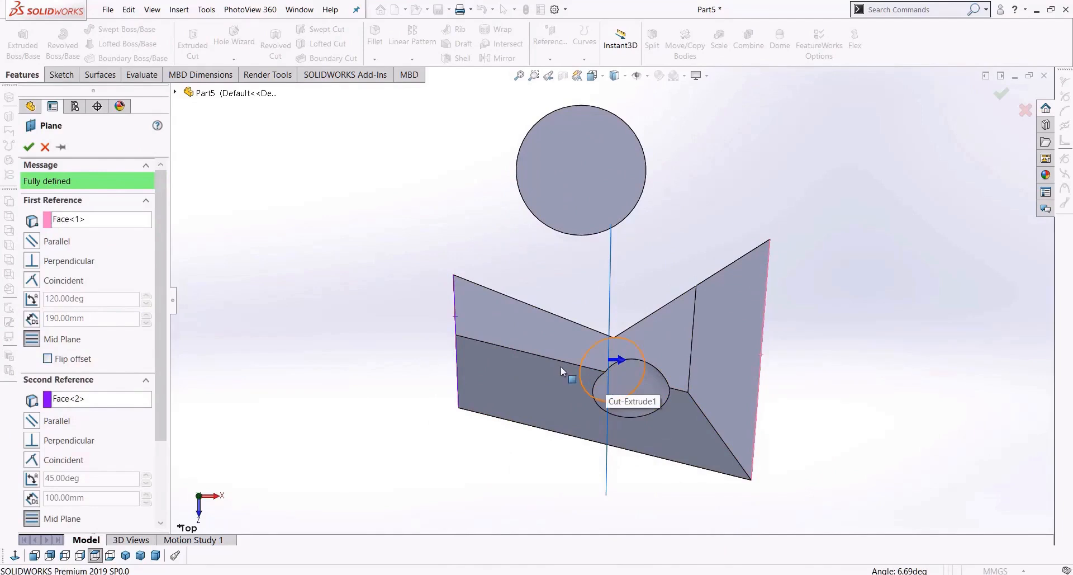
middle_click_drag(655, 428, 643, 341)
Step: Clear both end-face references from the plane definition
left_click(90, 221)
right_click(119, 220)
left_click(146, 230)
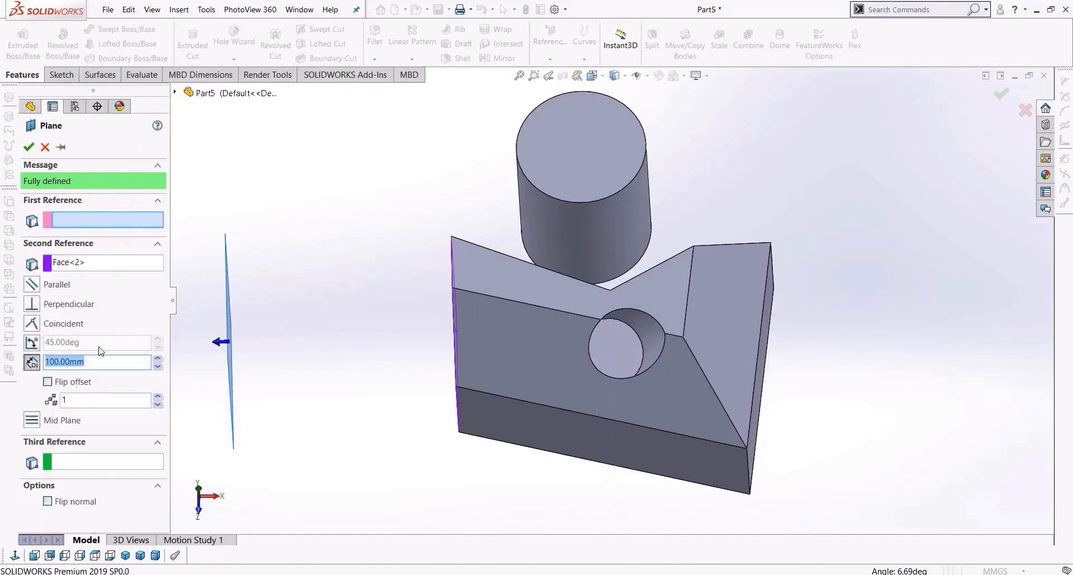
left_click(104, 262)
right_click(121, 267)
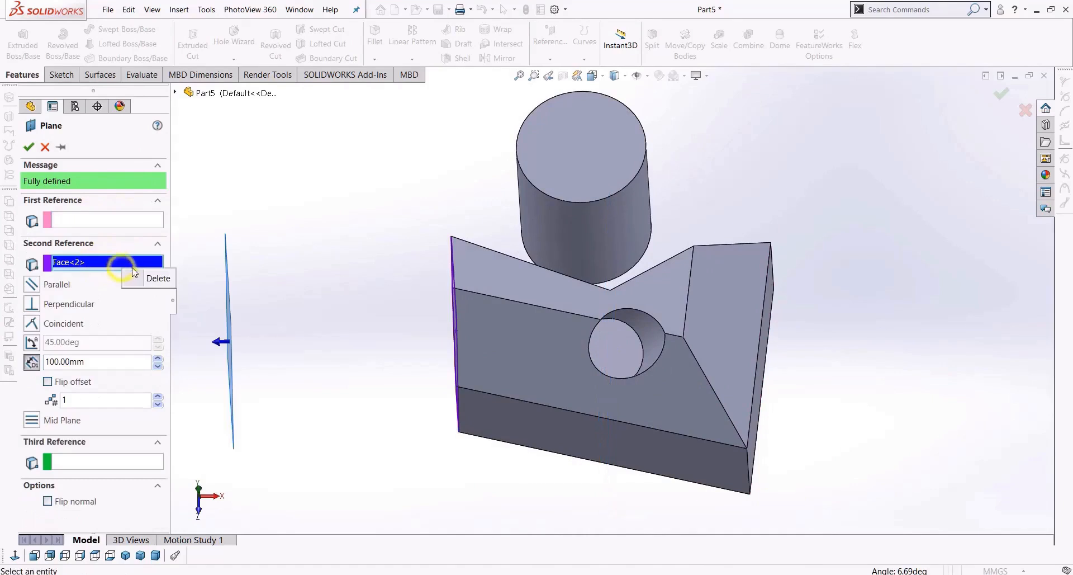
left_click(154, 276)
Step: Try a reference plane offset 50 mm from the block's bottom face
middle_click_drag(402, 436, 578, 254)
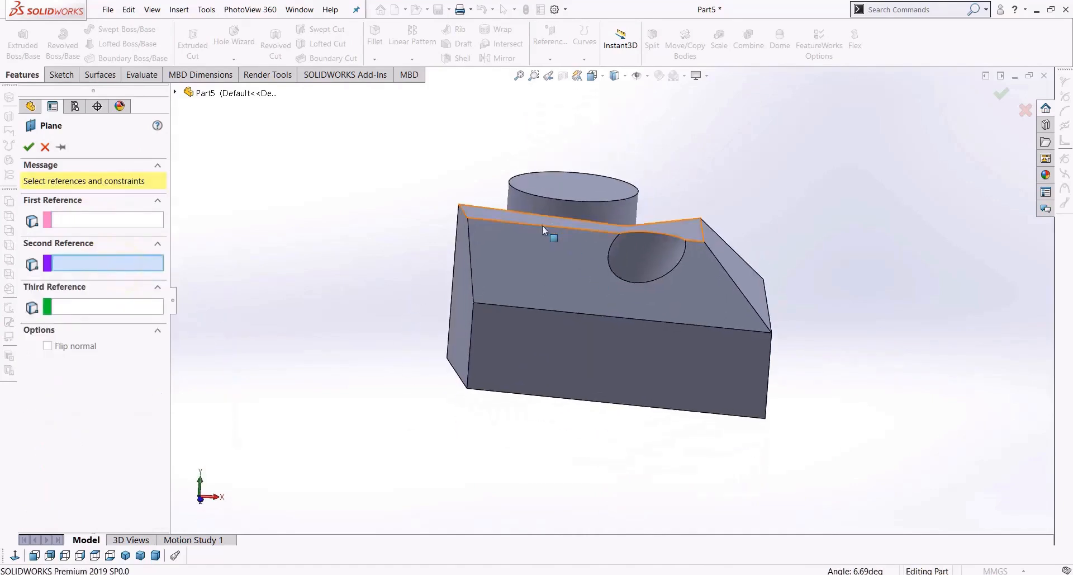
middle_click_drag(510, 396, 513, 364)
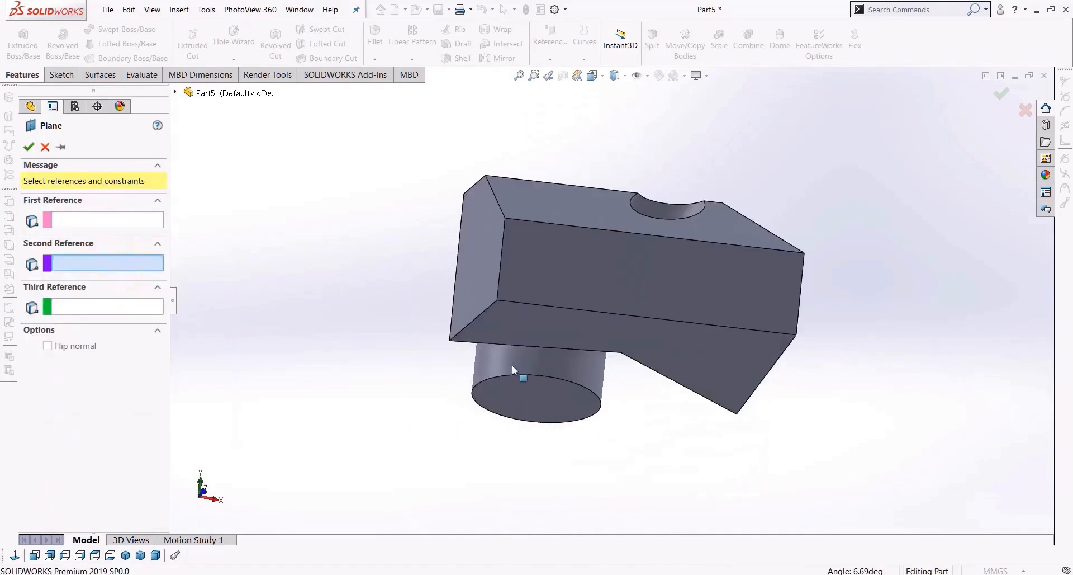
left_click(507, 333)
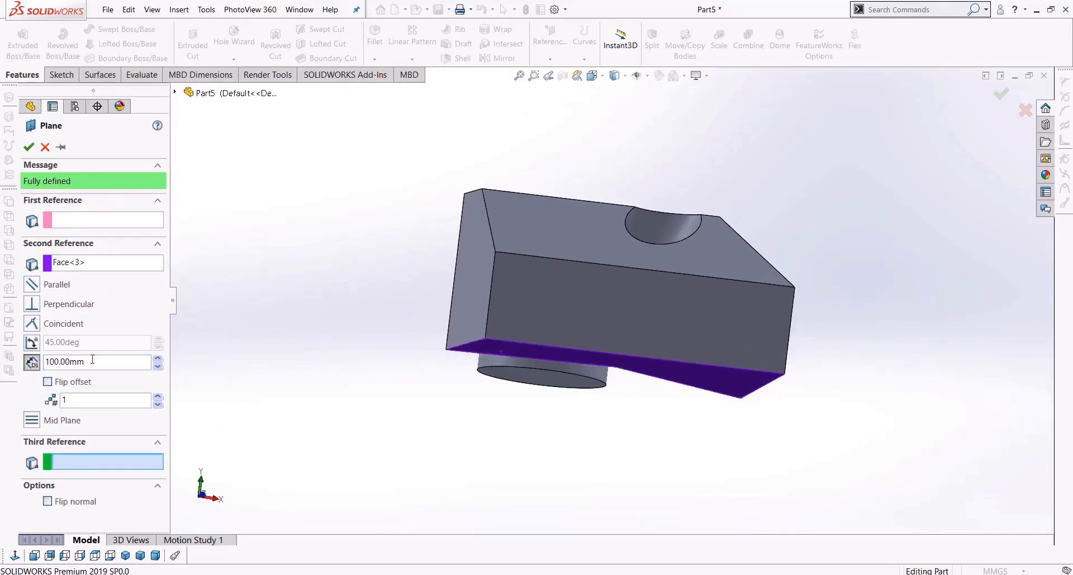
left_click_drag(2, 358, 15, 356)
type("50")
key("Return")
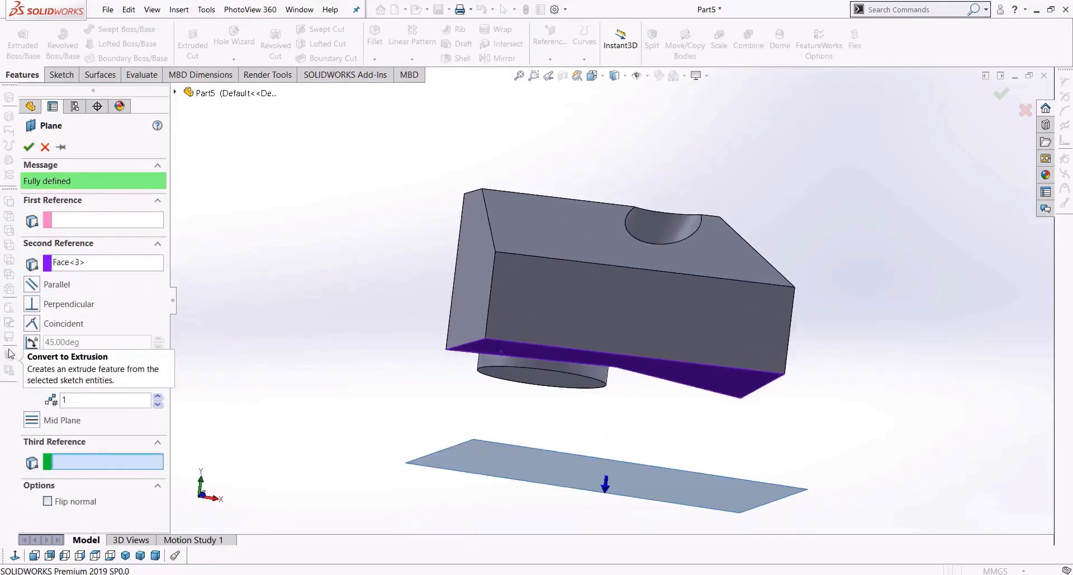
Step: Flip the offset plane into the block and set its distance to 30 mm
left_click(49, 382)
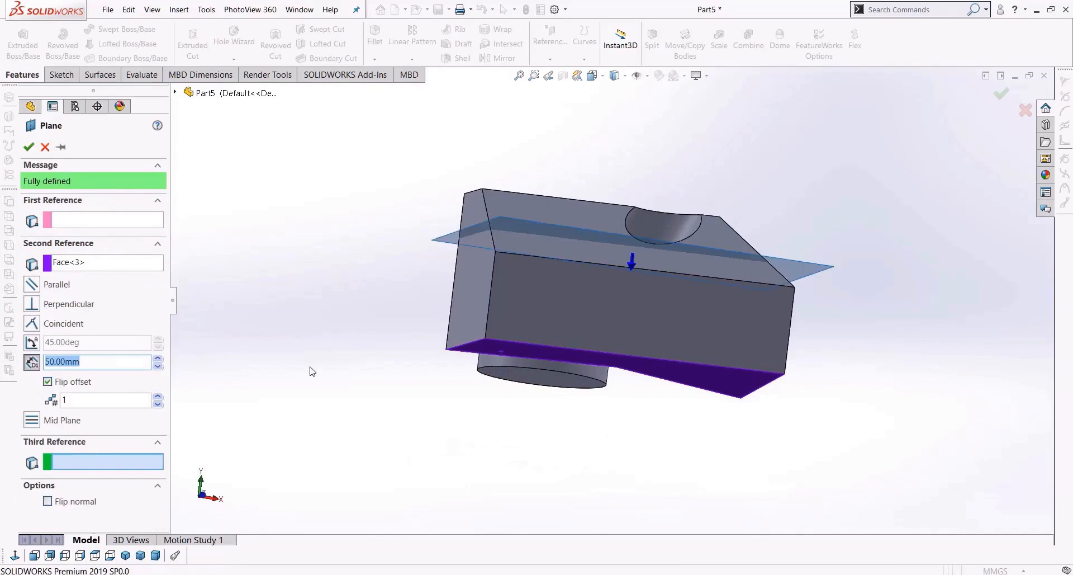
middle_click_drag(309, 371, 284, 388)
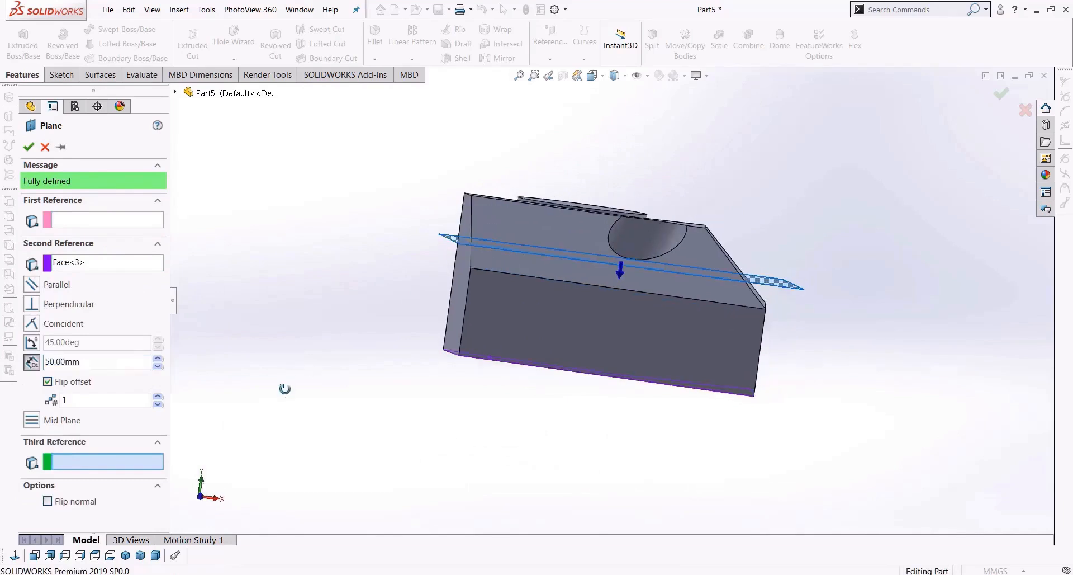
left_click(158, 368)
left_click(159, 368)
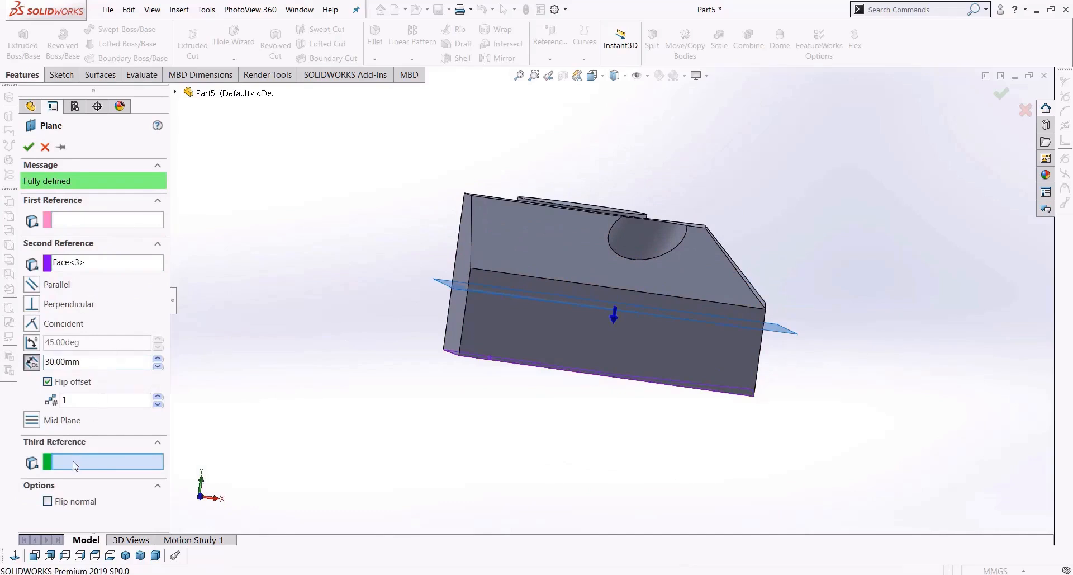
Step: Try adding the block's top face as the first reference of the offset plane, and discard the plane
left_click(129, 219)
middle_click_drag(321, 244, 388, 283)
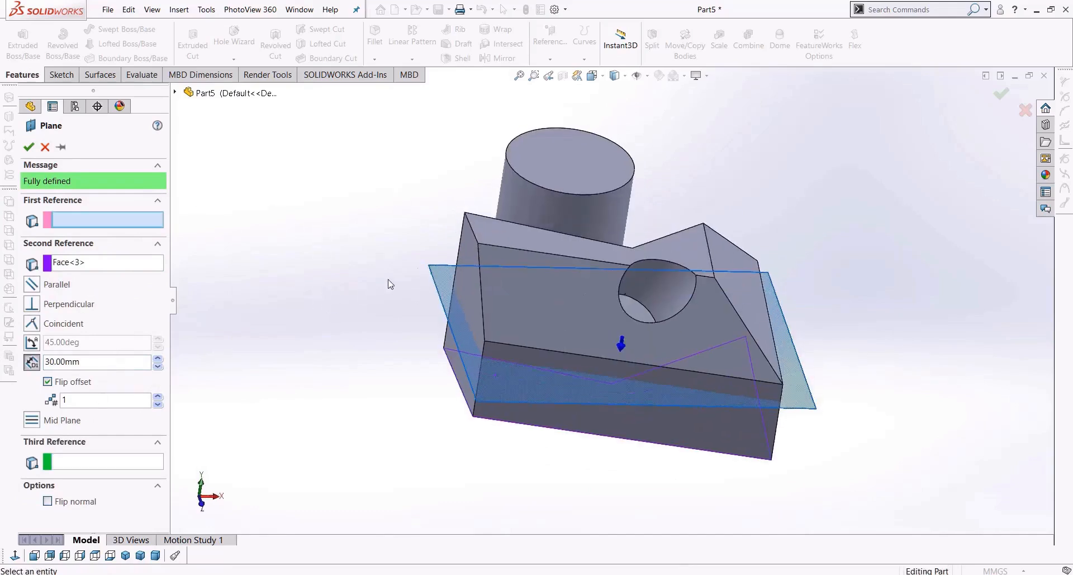
left_click(522, 230)
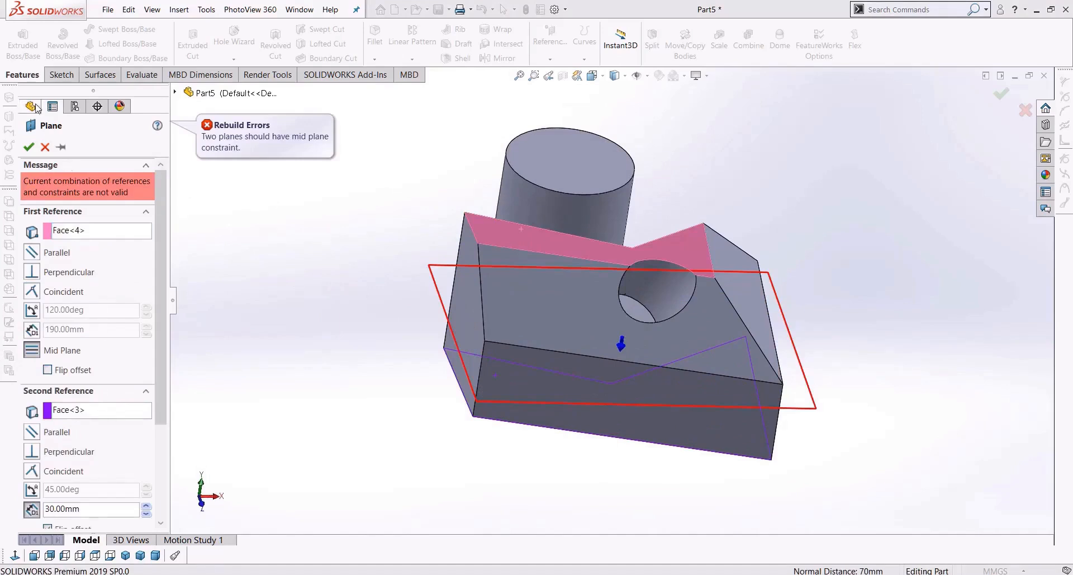
left_click(45, 146)
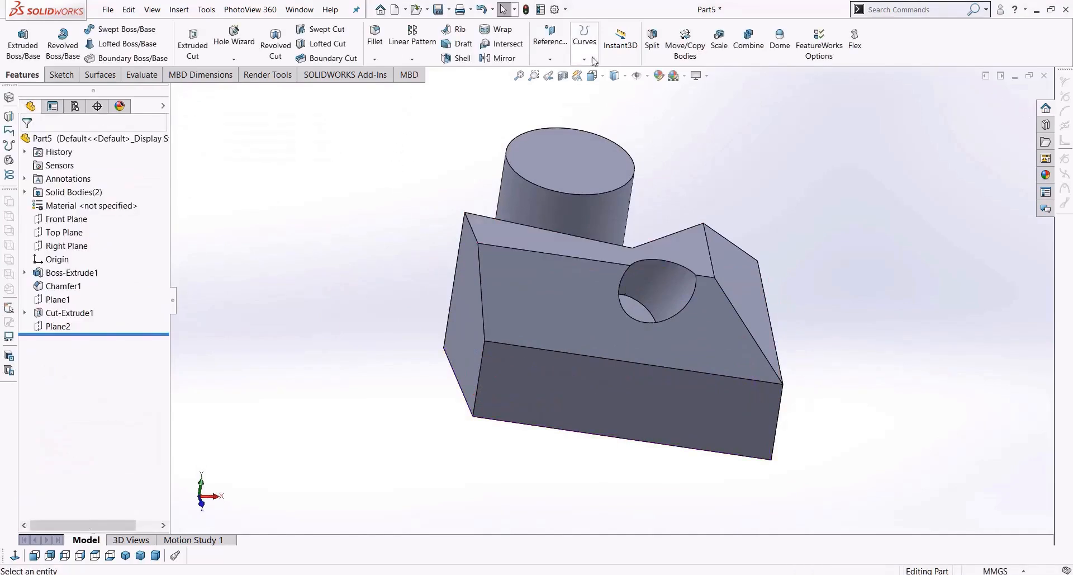
Step: Create a mid plane between the block's top face and bottom face
left_click(550, 59)
left_click(559, 75)
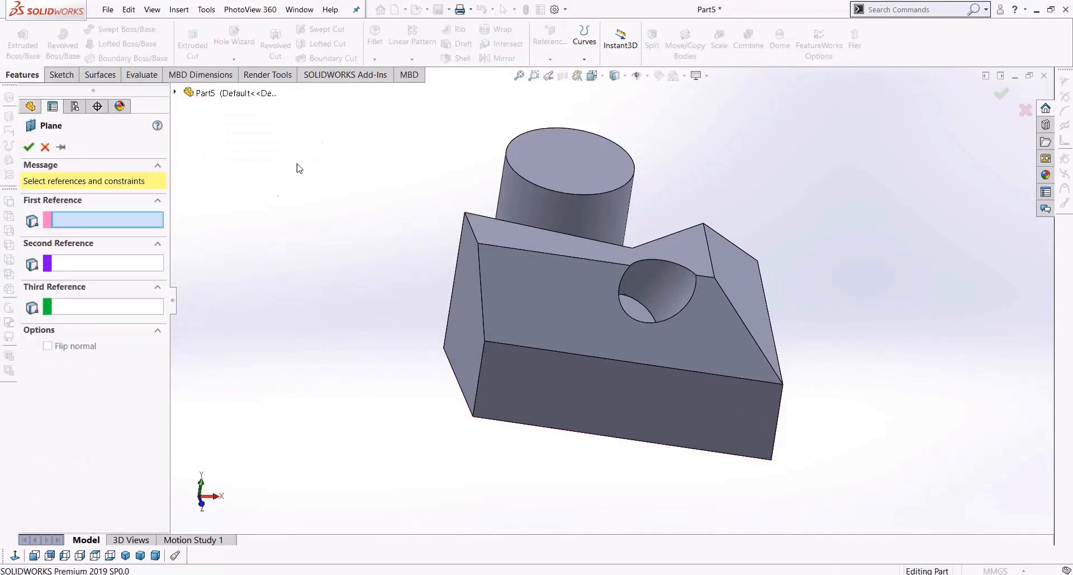
left_click(502, 238)
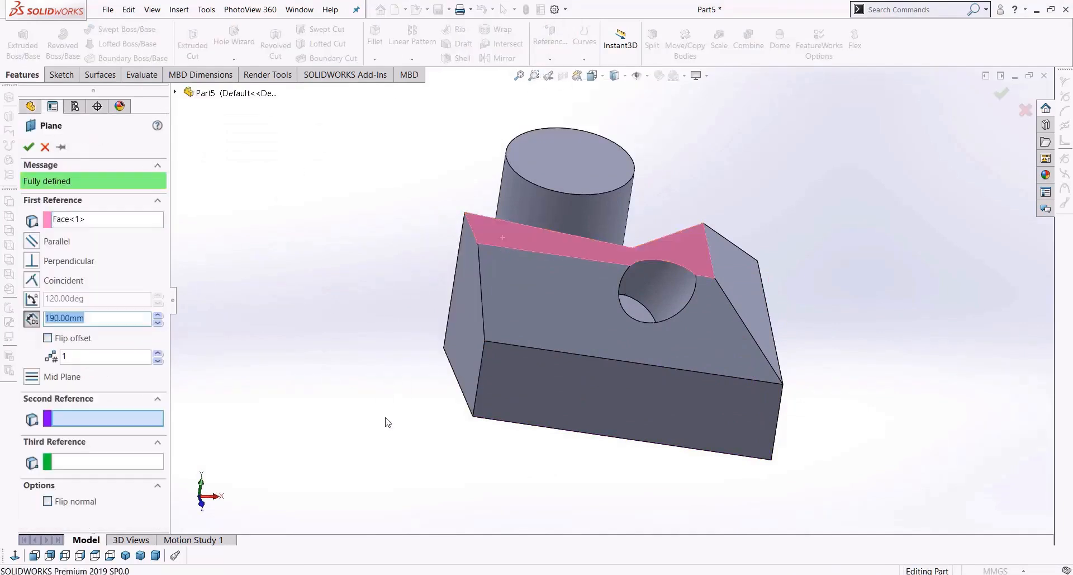
middle_click_drag(384, 420, 410, 316)
left_click(524, 337)
middle_click_drag(508, 343, 305, 334)
left_click(30, 147)
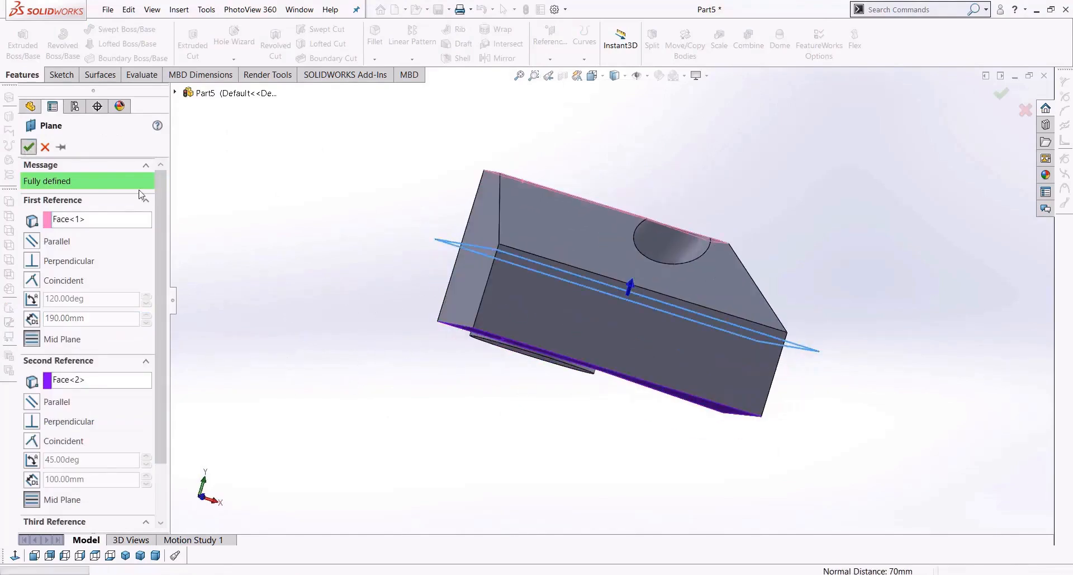
middle_click_drag(857, 332, 812, 390)
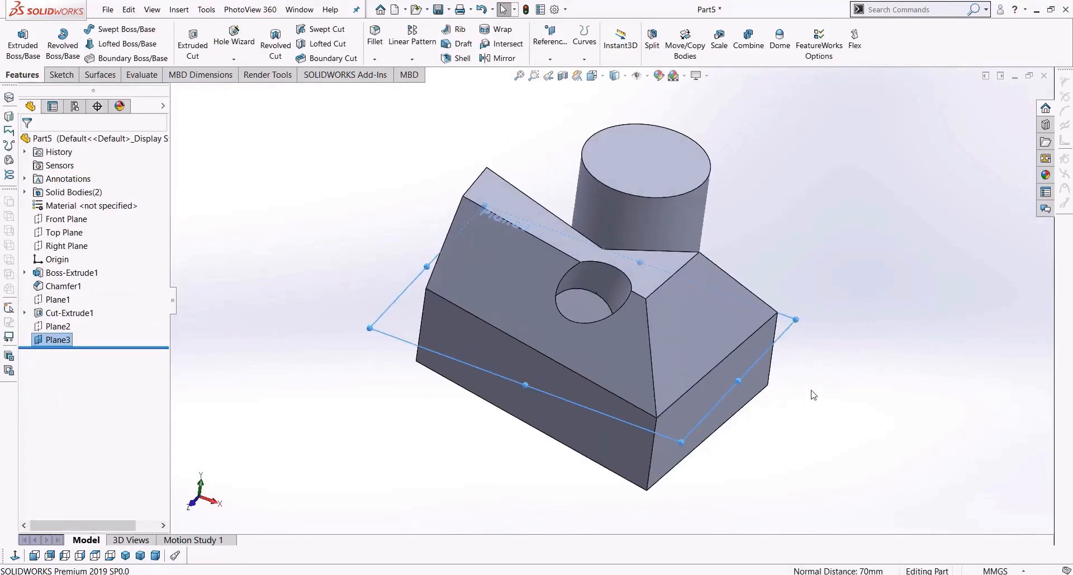
Step: Close the block part and create a new part document
left_click(1044, 75)
left_click(555, 313)
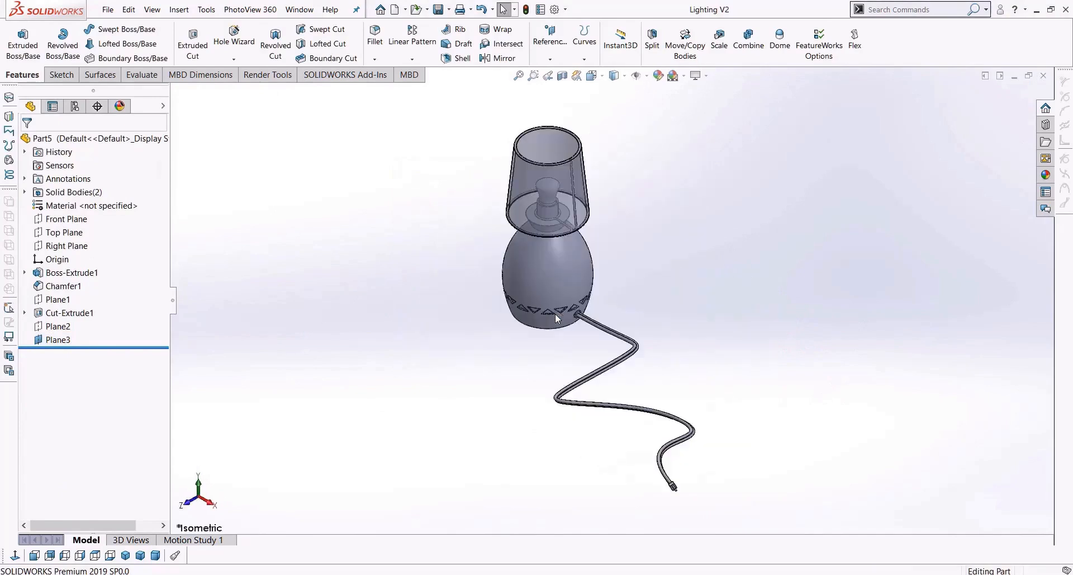
key("ctrl+n")
key("Return")
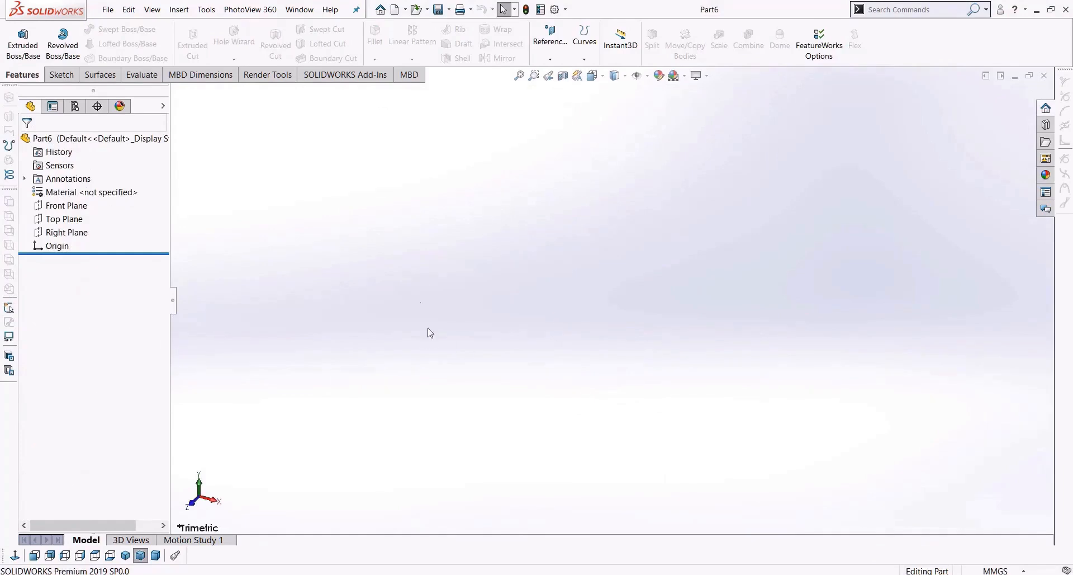
Step: Start a sketch on the Top Plane and draw a vertical centerline about 88 mm long, ending at the origin
left_click(75, 220)
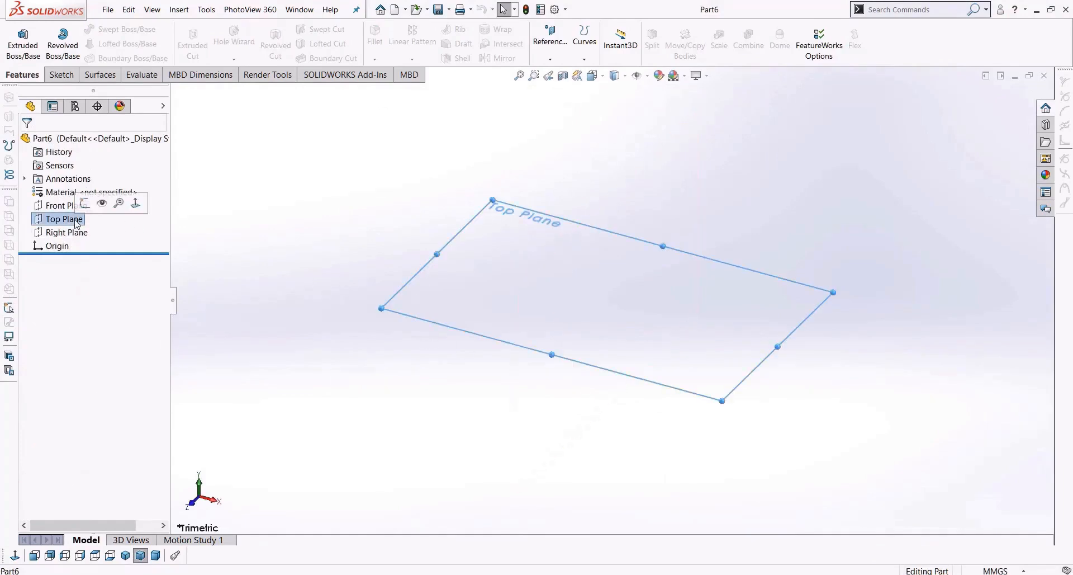
left_click(61, 75)
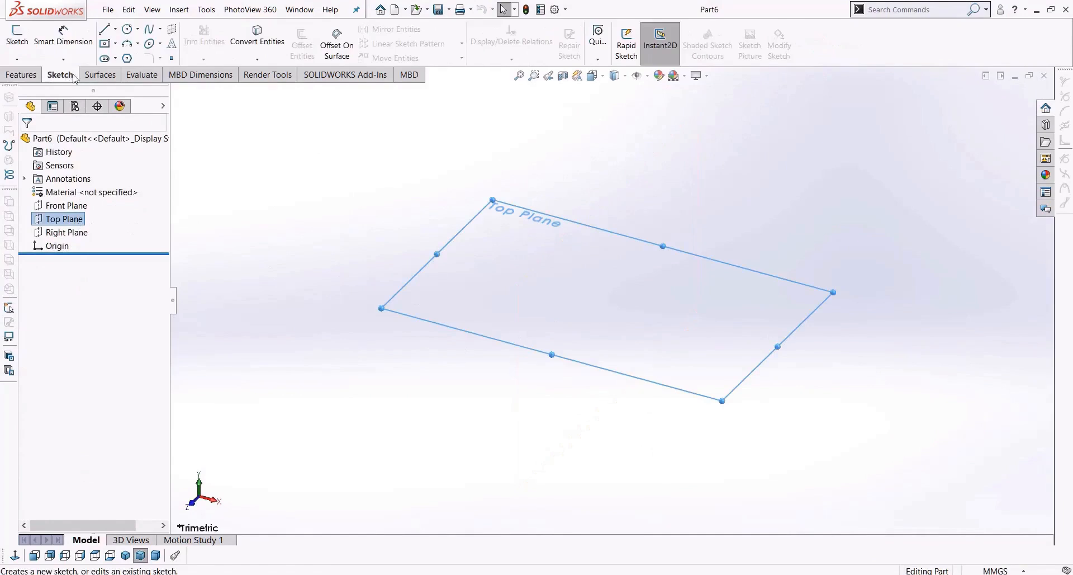
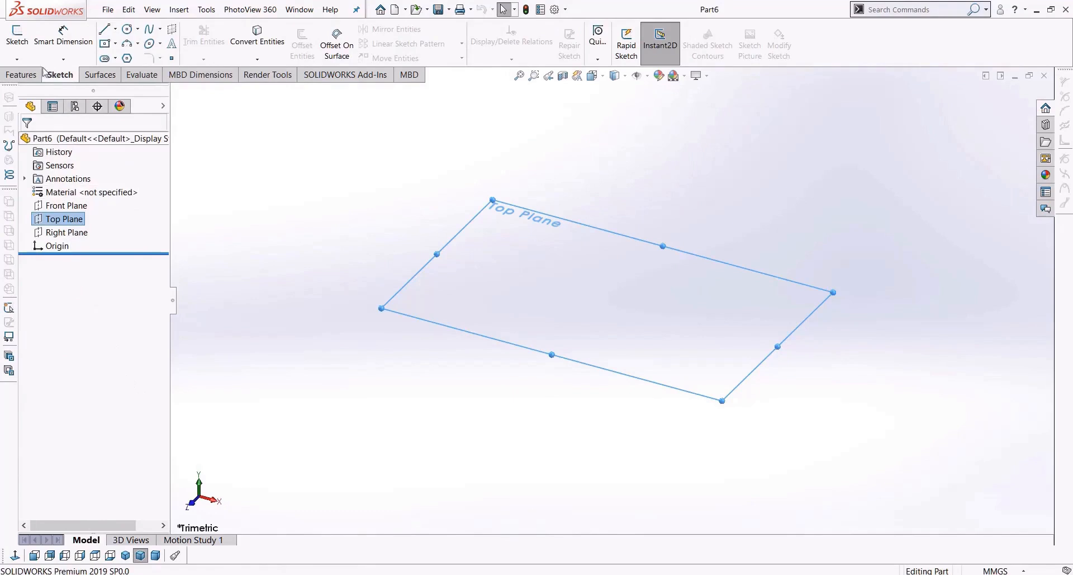
left_click(22, 43)
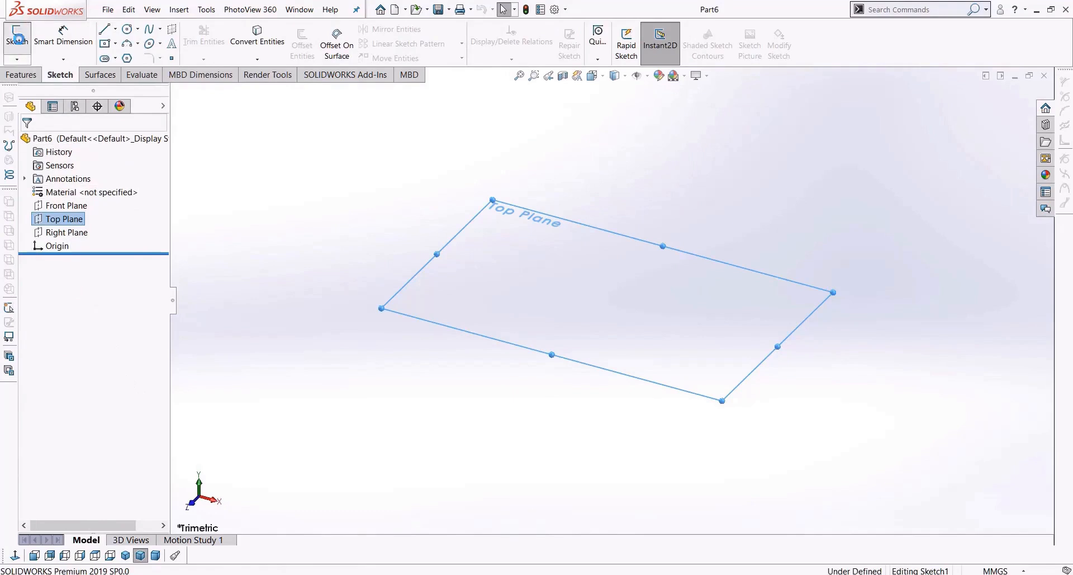
left_click(15, 554)
left_click(115, 28)
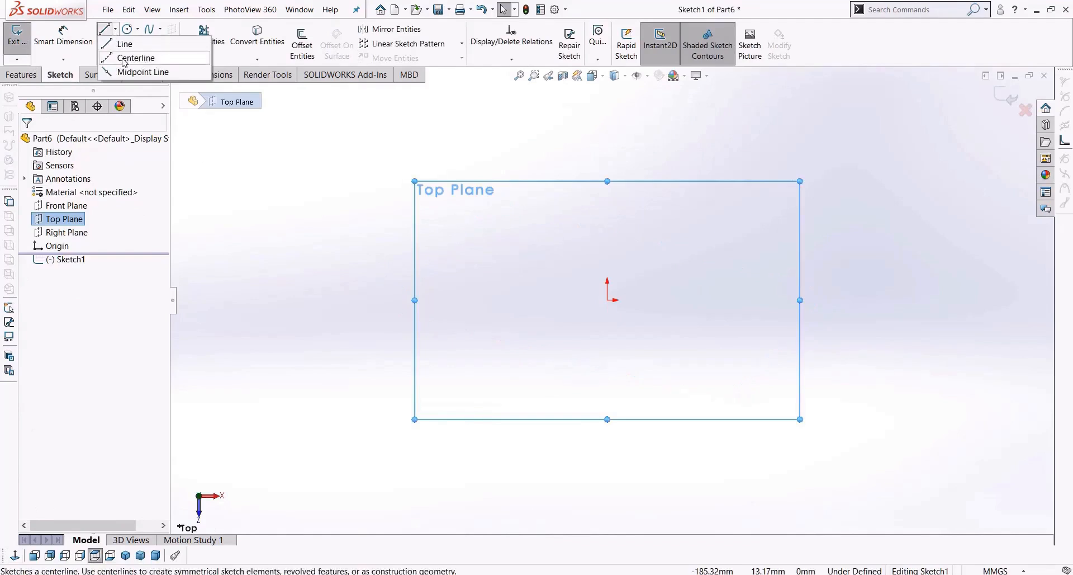
left_click(608, 107)
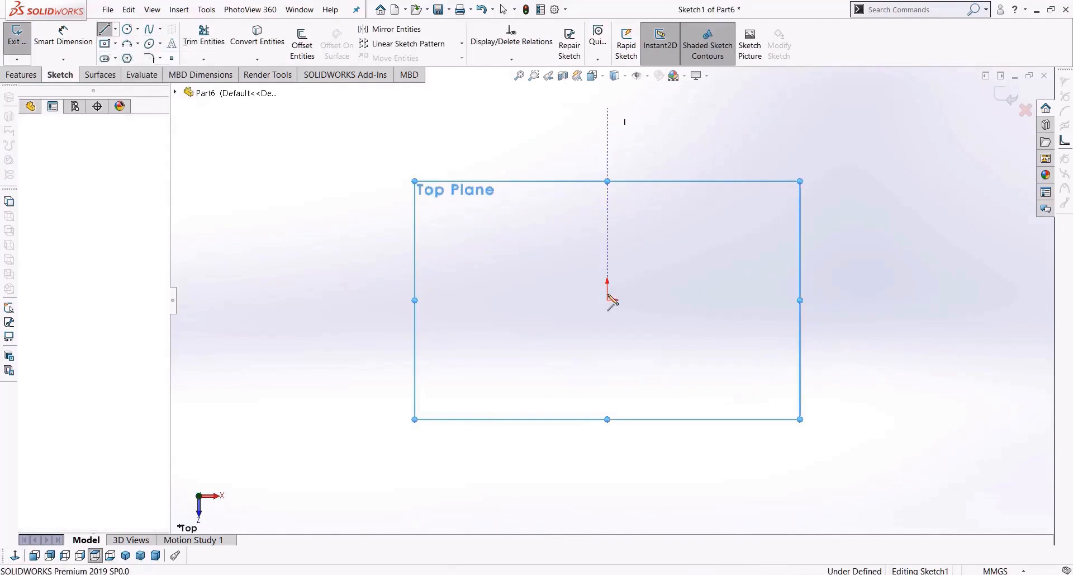
left_click(607, 300)
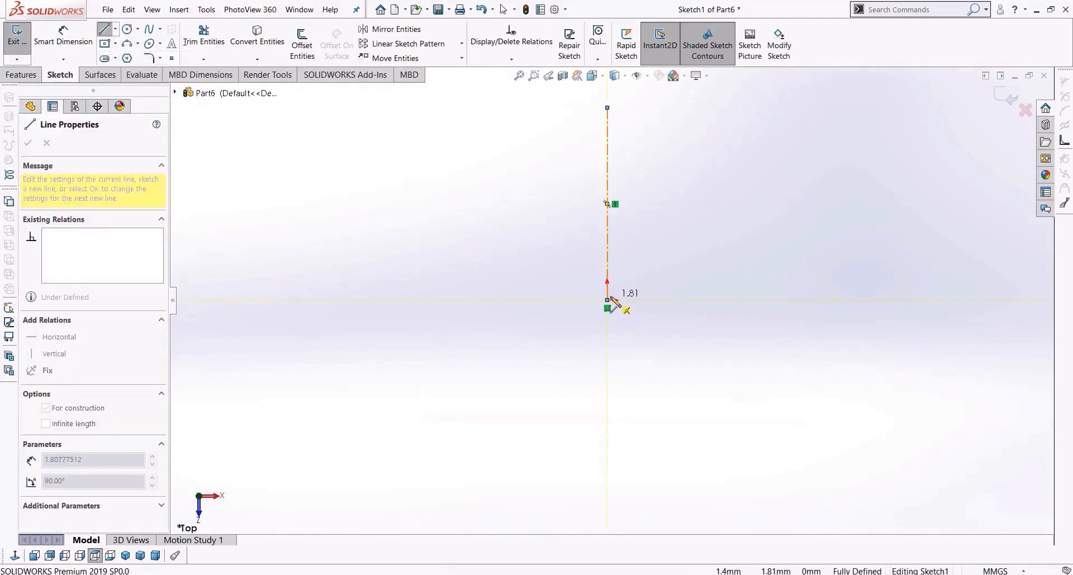
key("Escape")
Step: Draw a wavy spline from the centerline's upper end through four points on its +X side, ending at the origin
left_click(149, 29)
scroll(724, 321, "up", 3)
scroll(565, 163, "down", 3)
left_click(651, 234)
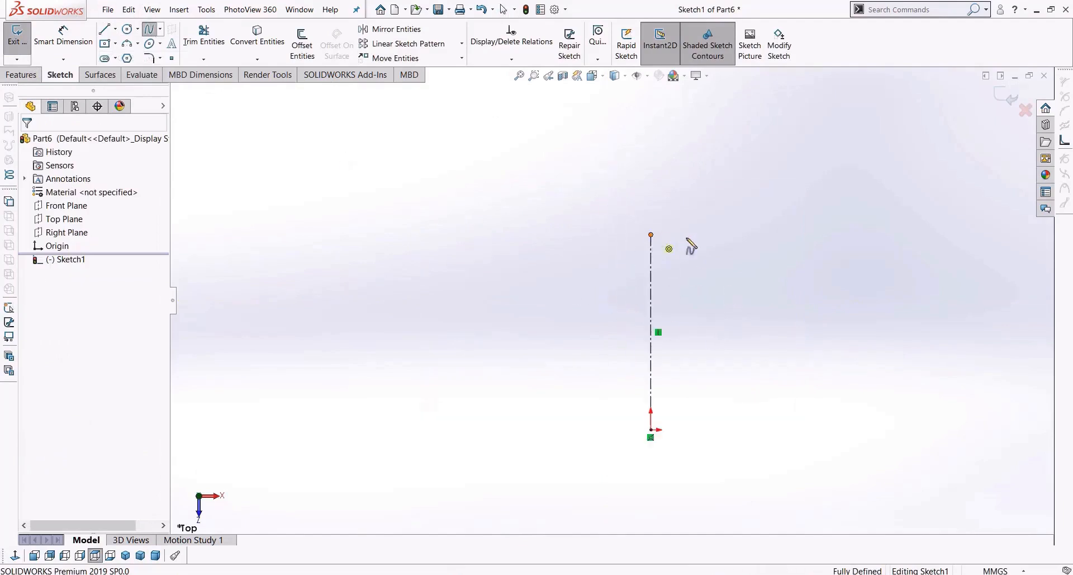
left_click(713, 243)
left_click(739, 295)
left_click(724, 344)
left_click(748, 401)
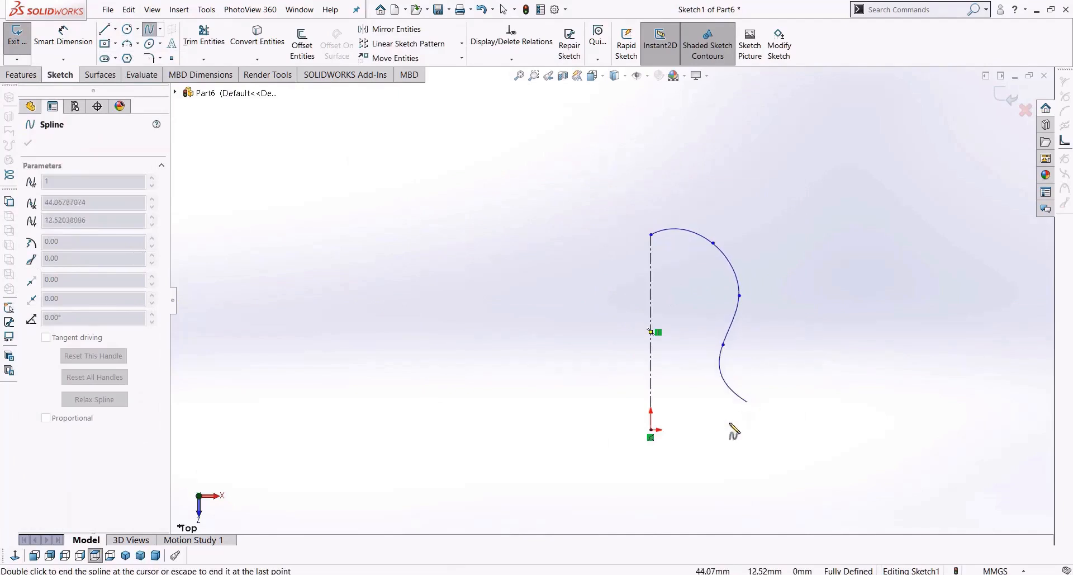
double_click(652, 437)
Step: Reshape the spline by moving its four intermediate points into a smooth vase-like profile with a narrower waist and wide base
scroll(752, 400, "down", 2)
left_click_drag(731, 397, 728, 354)
left_click_drag(695, 312, 695, 287)
left_click(718, 242)
left_click(705, 244)
mouse_move(719, 242)
left_mouse_down()
mouse_move(710, 213)
mouse_move(707, 226)
left_mouse_up()
left_click_drag(681, 167, 686, 181)
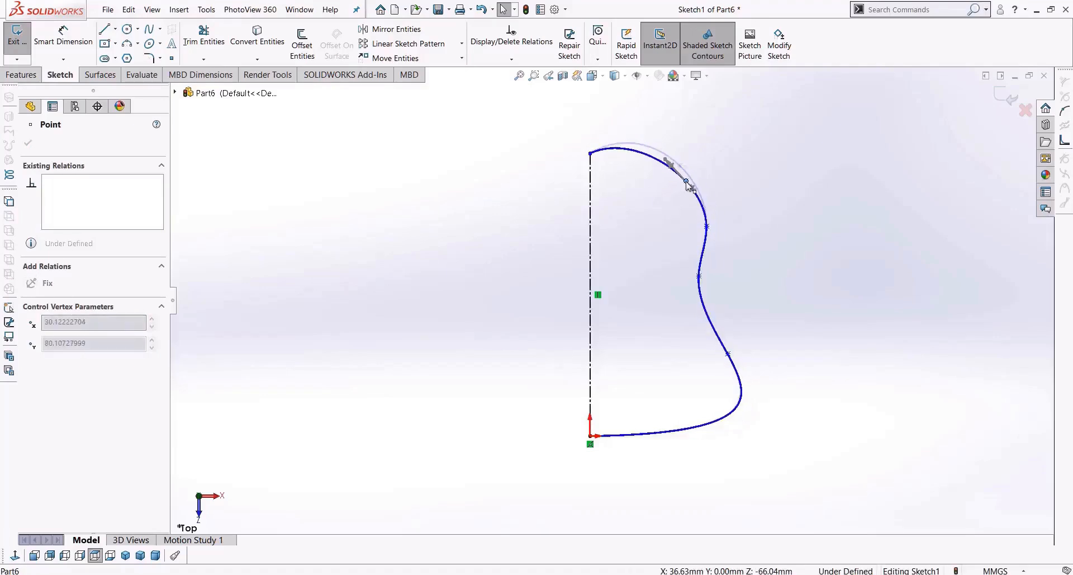
left_click(844, 288)
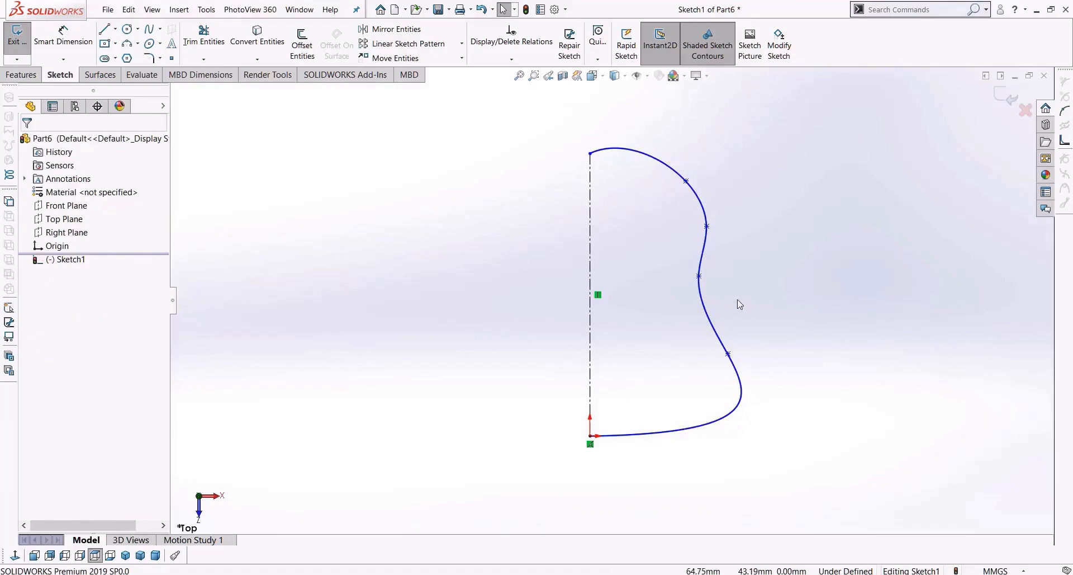
Step: Close the spline profile with a vertical line along the centerline down to the origin and exit the sketch
left_click(105, 31)
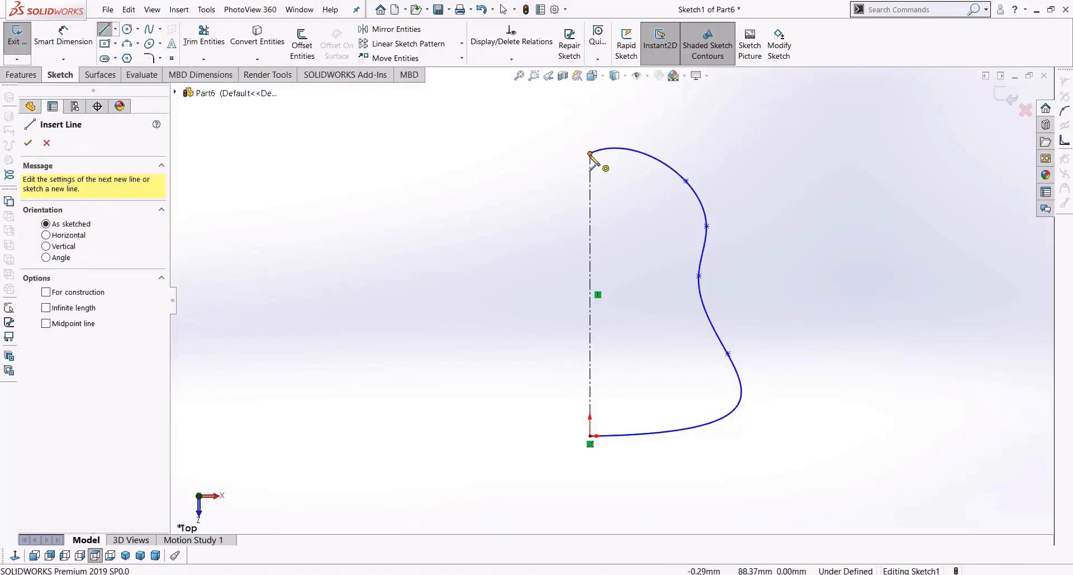
left_click(589, 153)
left_click(591, 436)
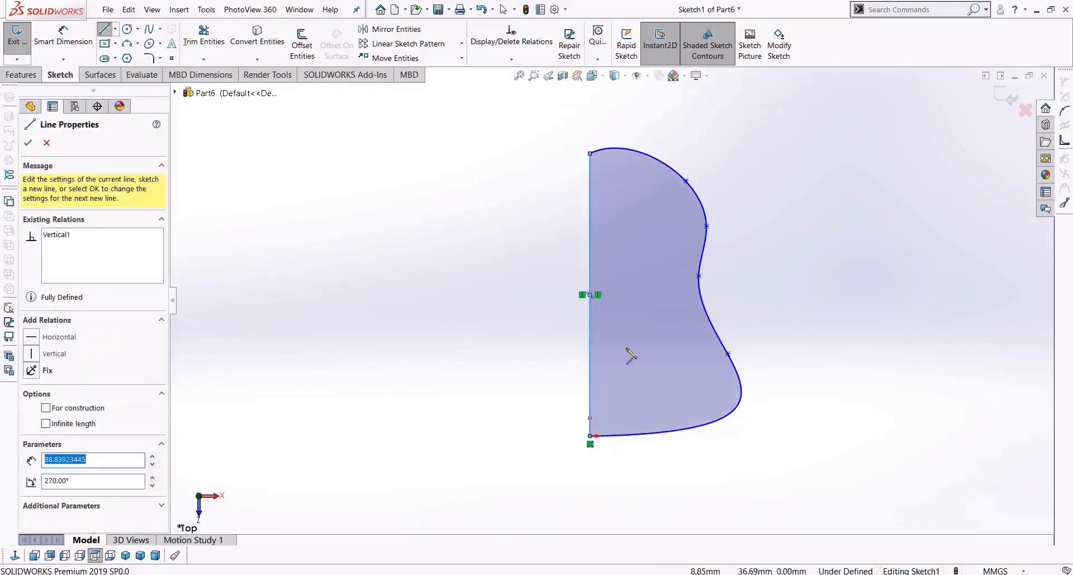
key("Escape")
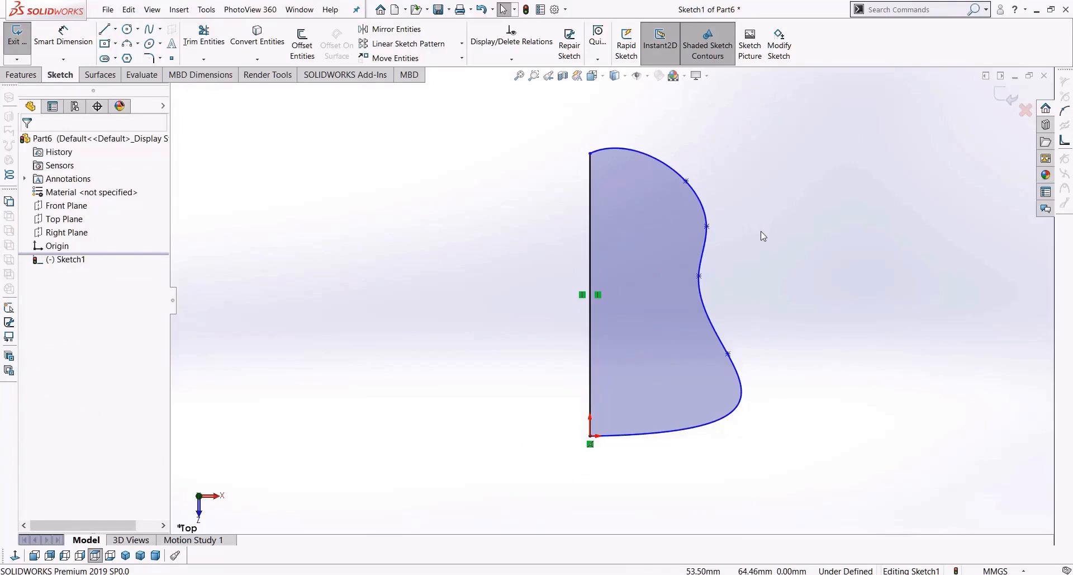
left_click(1010, 105)
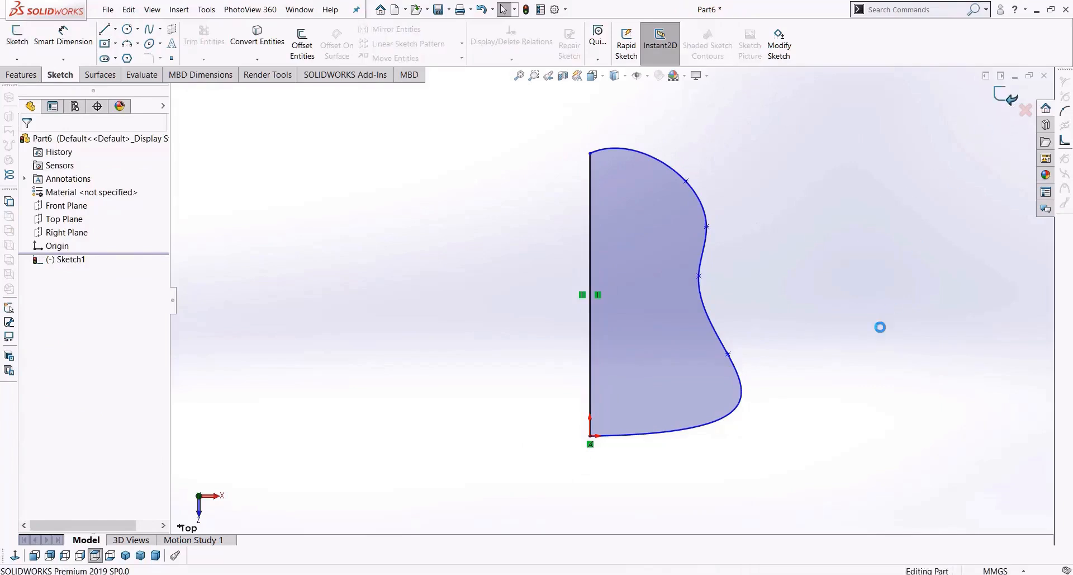
left_click(822, 445)
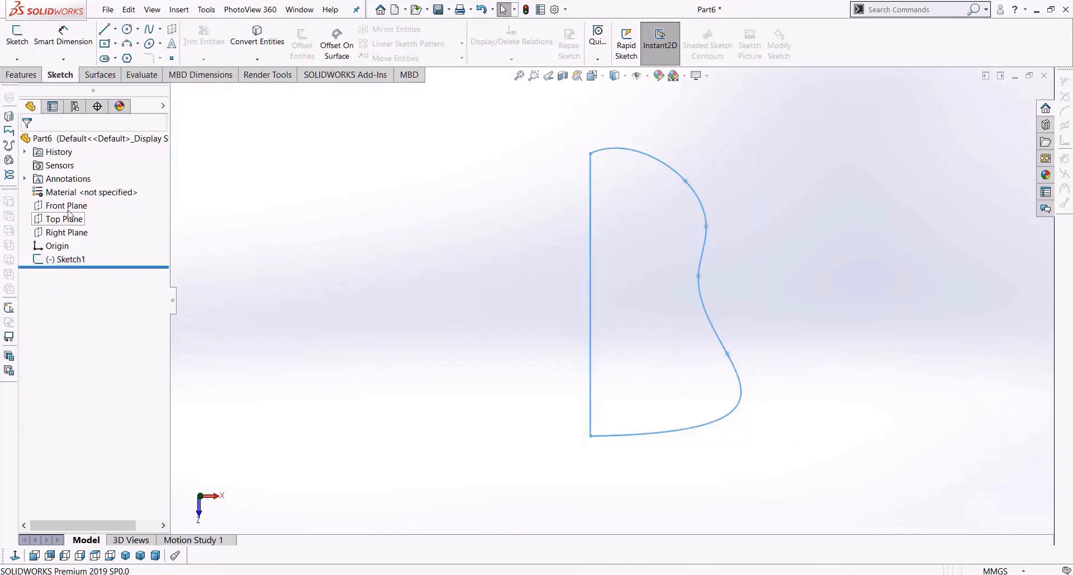
Step: Start a new sketch on the Right Plane
left_click(78, 234)
mouse_move(463, 342)
middle_mouse_down()
mouse_move(409, 294)
mouse_move(393, 378)
mouse_move(412, 392)
middle_mouse_up()
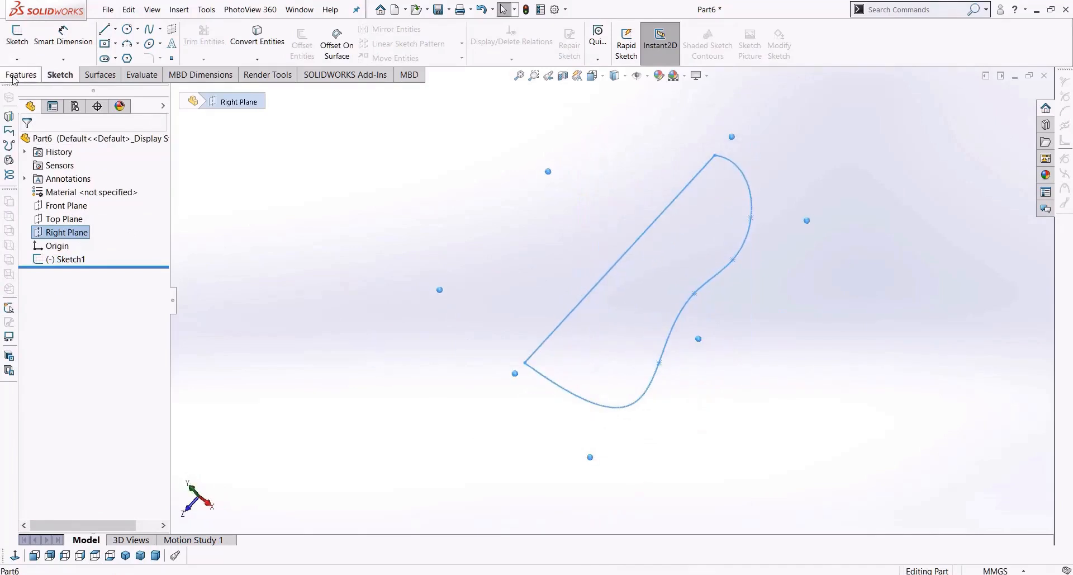
left_click(17, 77)
left_click(58, 75)
left_click(17, 40)
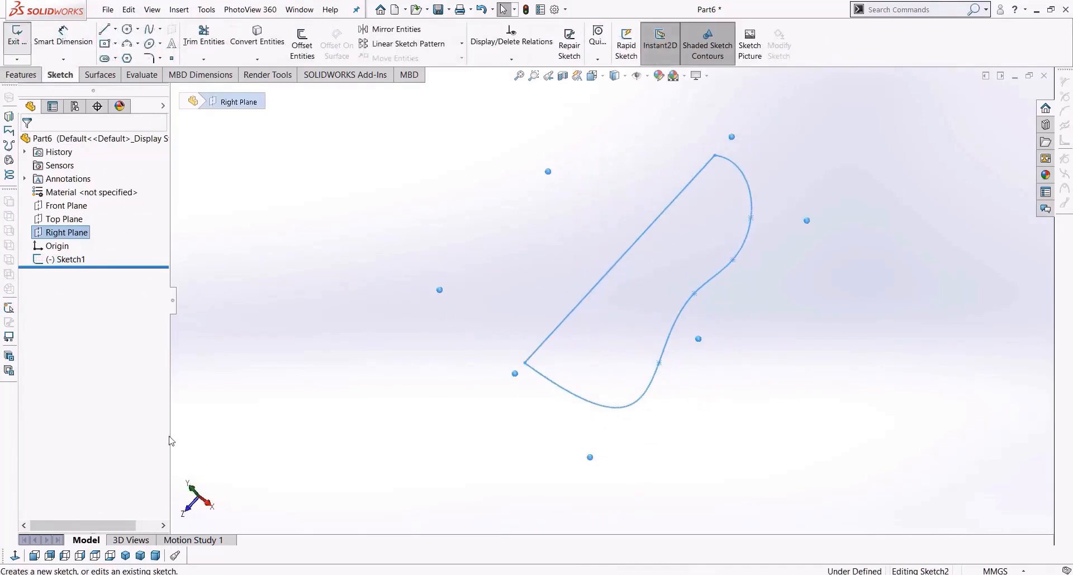
left_click(15, 555)
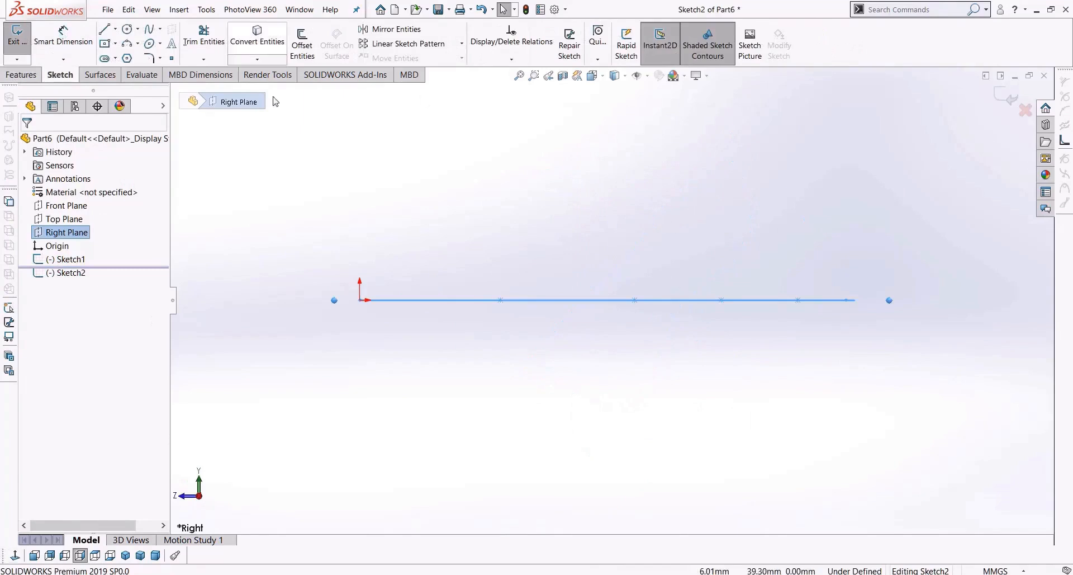
middle_click_drag(525, 238, 528, 247)
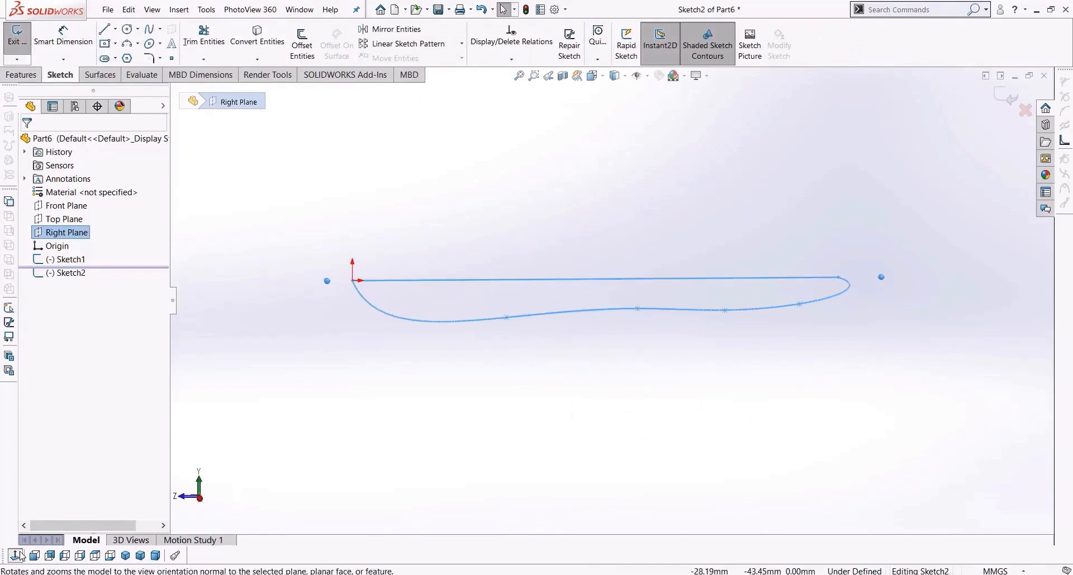
left_click(80, 555)
Step: Draw a spline from the far end of the first profile's straight edge through three points above it, ending at the origin
left_click(146, 32)
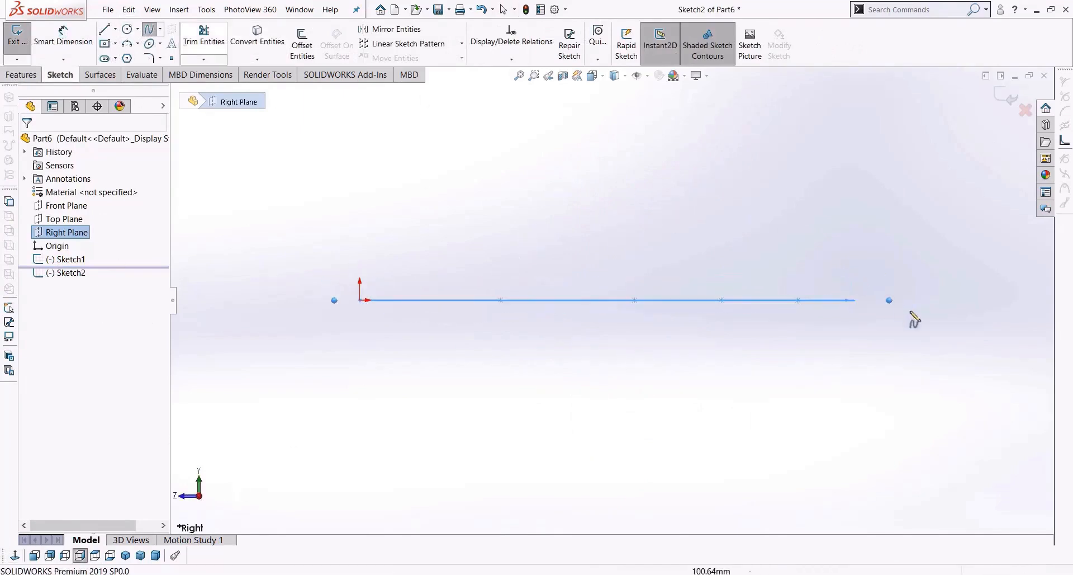
left_click(847, 300)
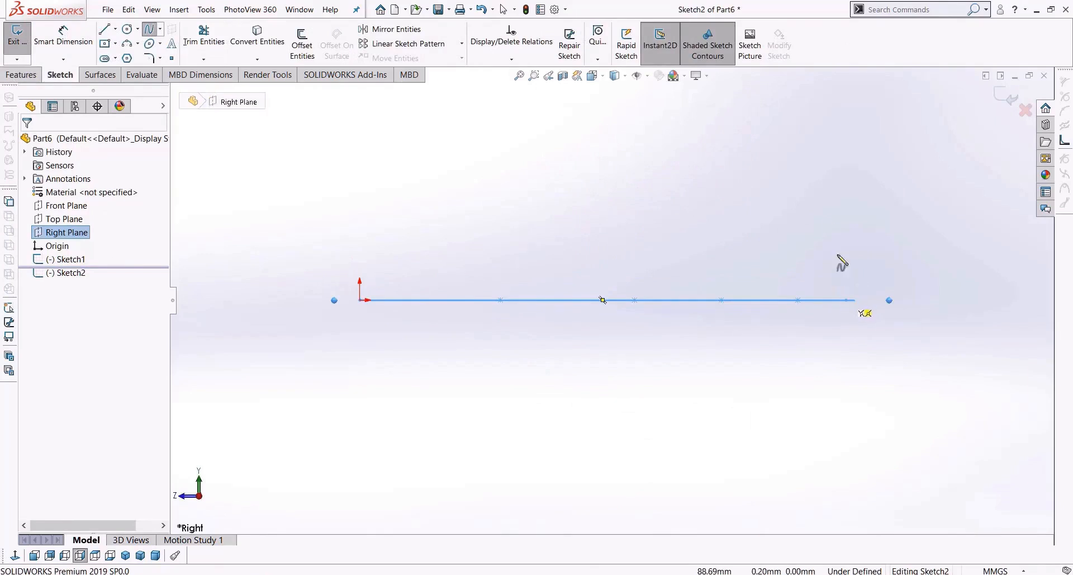
left_click(834, 219)
left_click(695, 184)
left_click(556, 115)
double_click(364, 297)
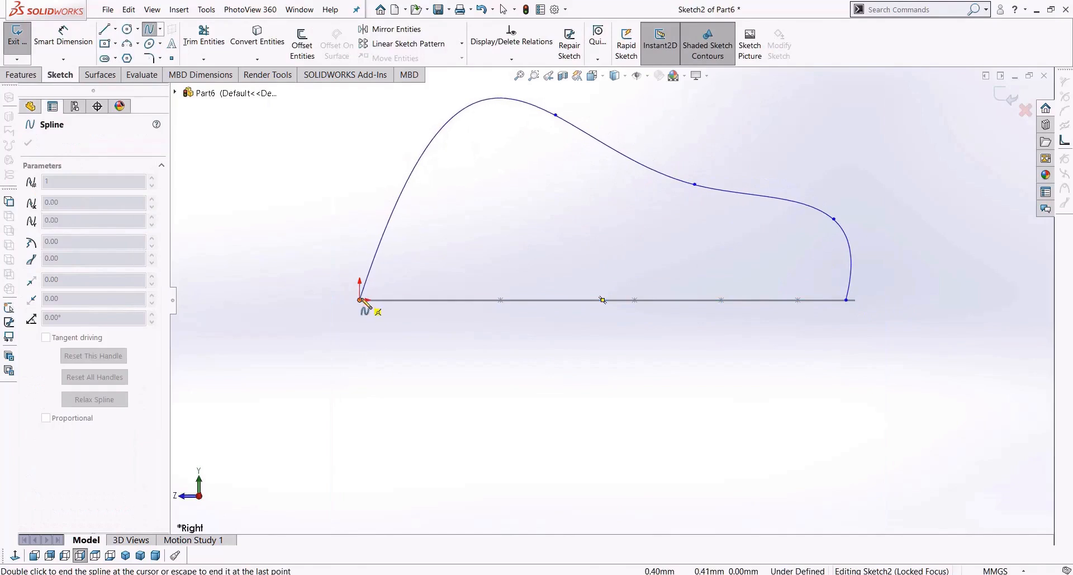
key("Escape")
Step: Flatten the spline by moving its two intermediate points nearest the origin, placing the nearest at about X 9.08, Y 23.68 mm
left_click_drag(554, 116, 454, 170)
left_click_drag(695, 184, 657, 186)
left_click_drag(454, 170, 409, 170)
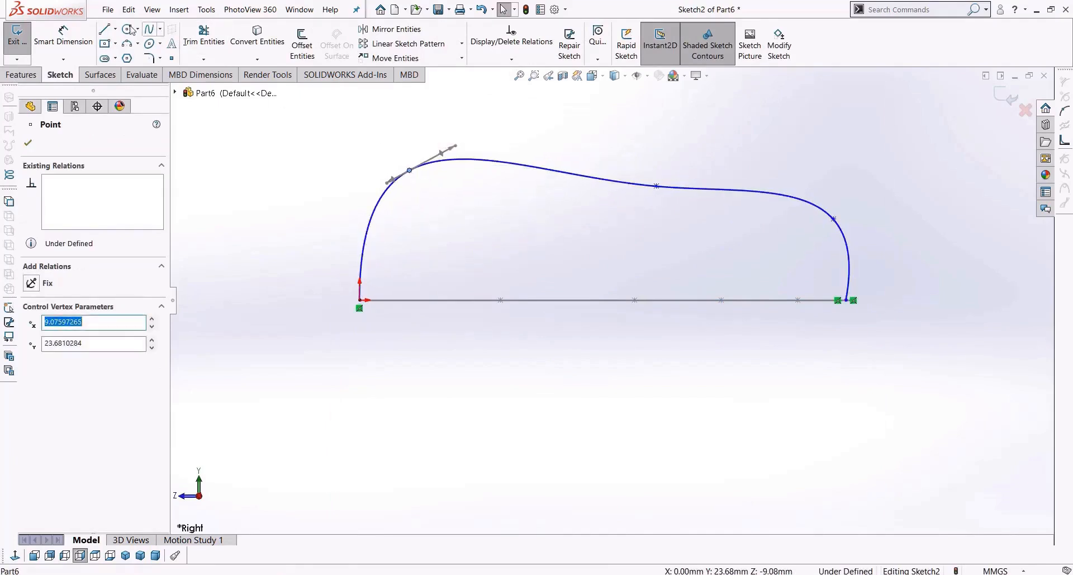
Step: Close the upright spline profile with a horizontal line between the origin and its far end and exit the sketch
left_click(104, 29)
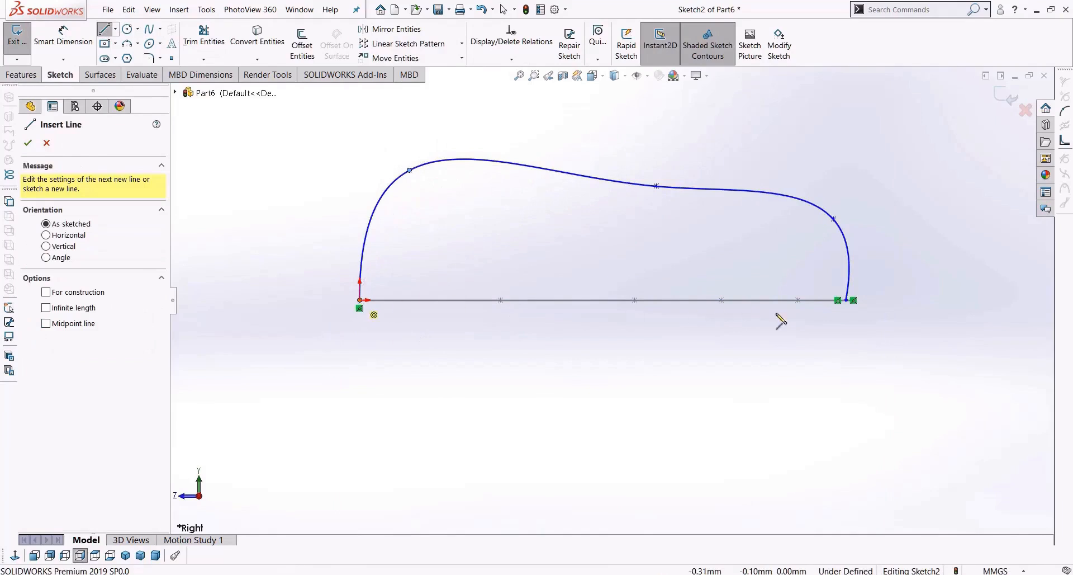
left_click(848, 300)
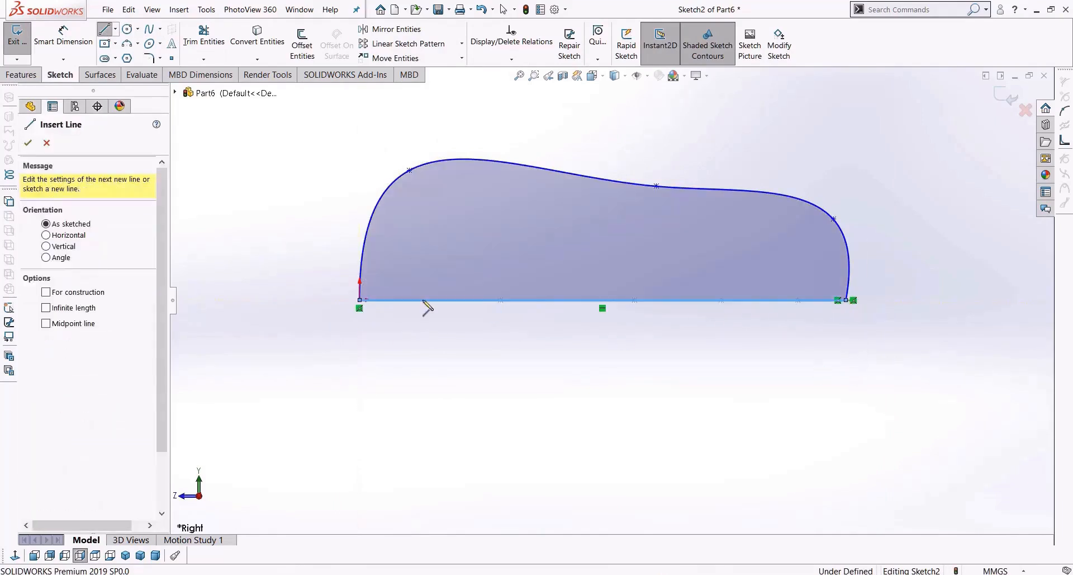
key("Escape")
mouse_move(687, 328)
middle_mouse_down()
mouse_move(757, 367)
mouse_move(664, 199)
middle_mouse_up()
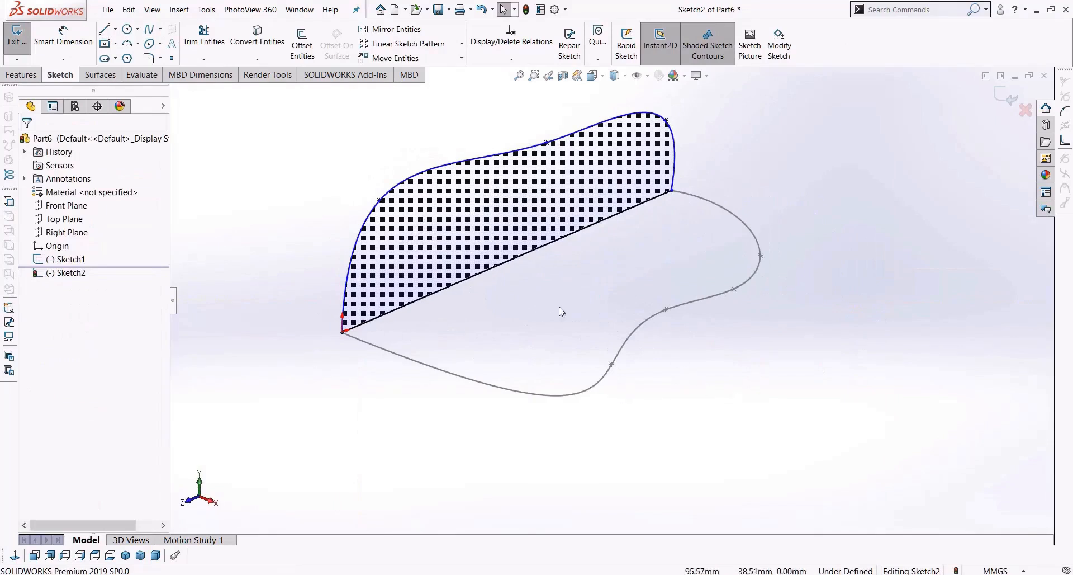
left_click(29, 75)
left_click(1006, 97)
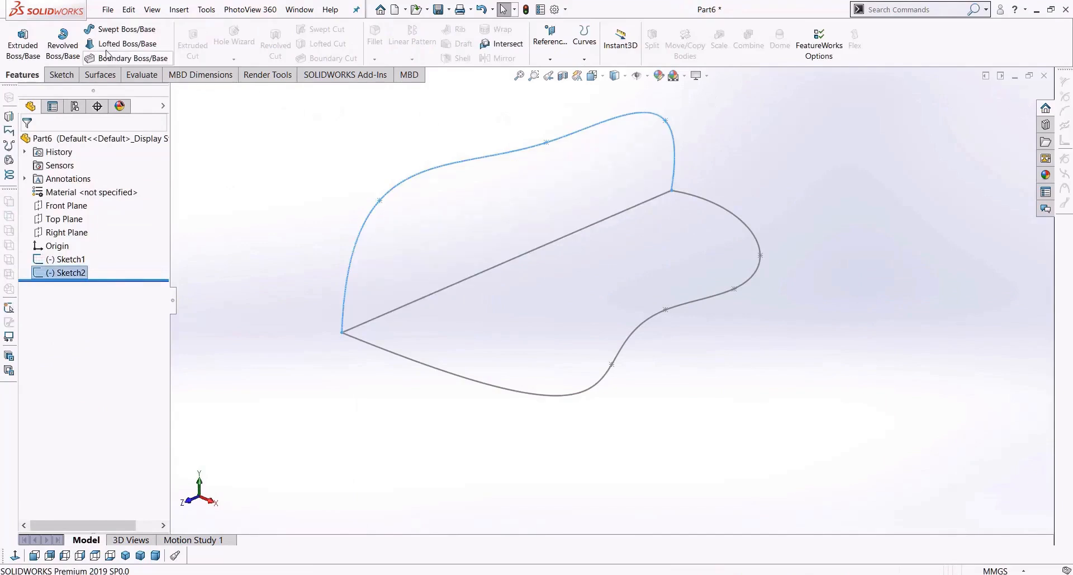
Step: Set up a loft between the profiles Sketch2 and Sketch1, with their connector points matched at the origin
left_click(114, 43)
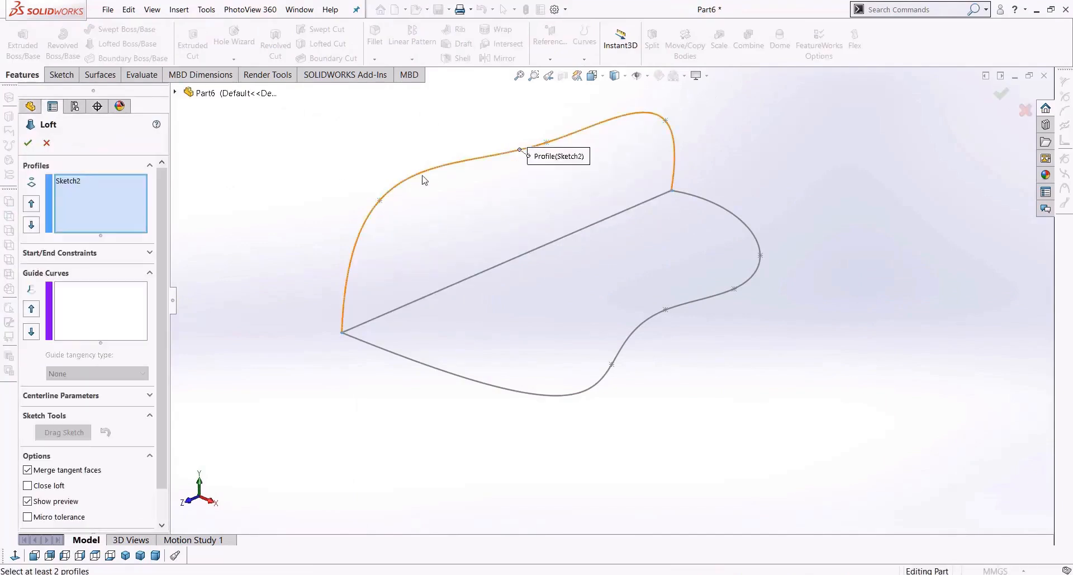
left_click(527, 397)
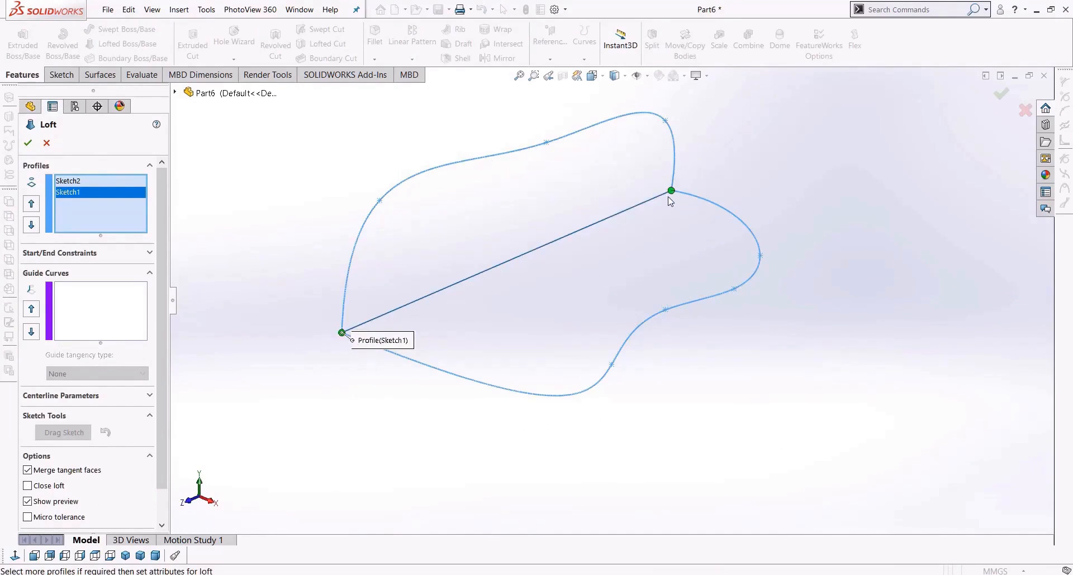
right_click(64, 194)
left_click(107, 213)
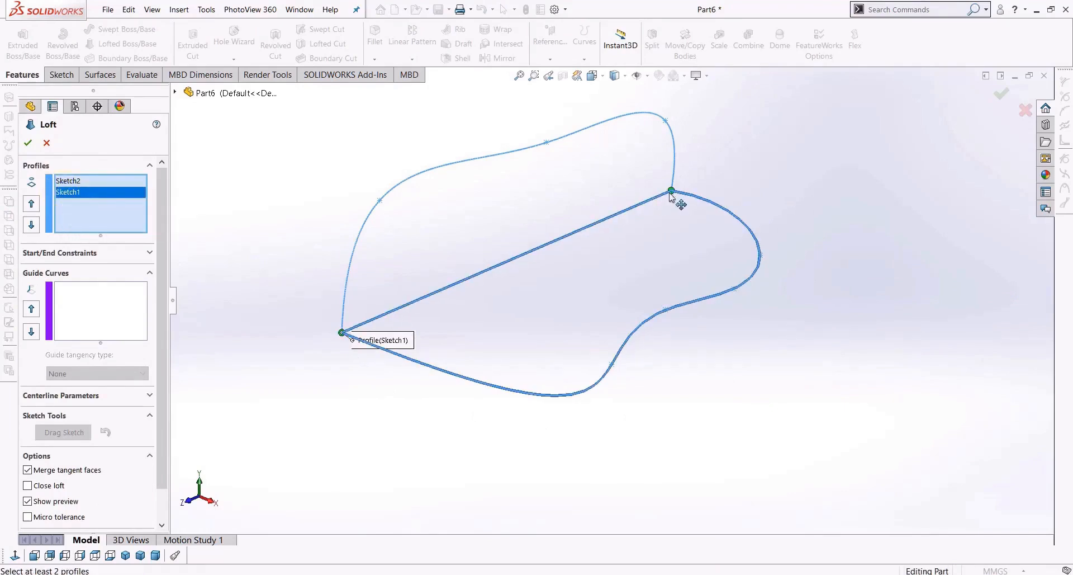
middle_click_drag(561, 419, 598, 401)
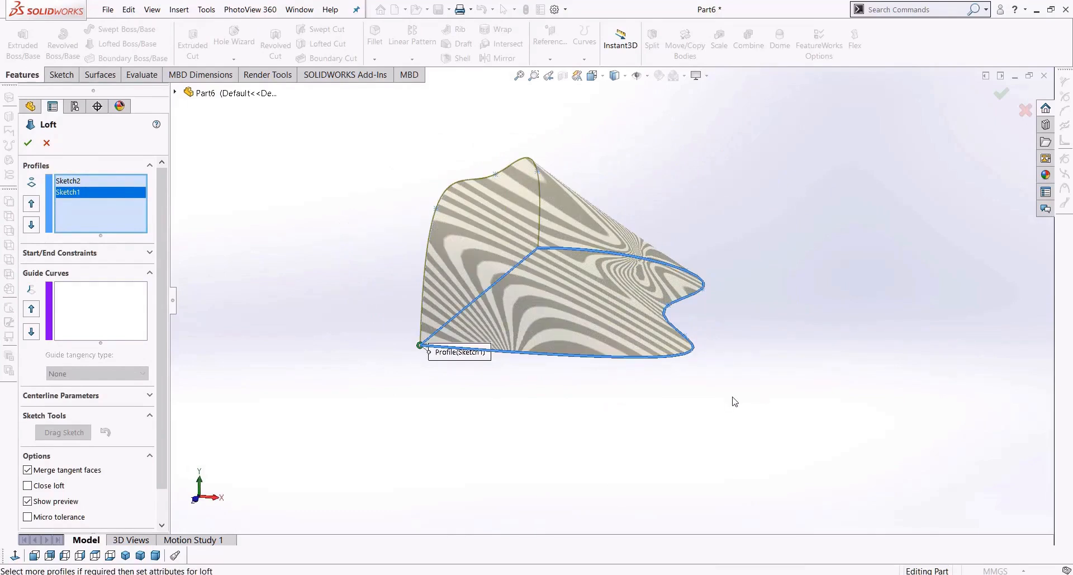
mouse_move(592, 319)
middle_mouse_down()
mouse_move(581, 321)
mouse_move(599, 315)
middle_mouse_up()
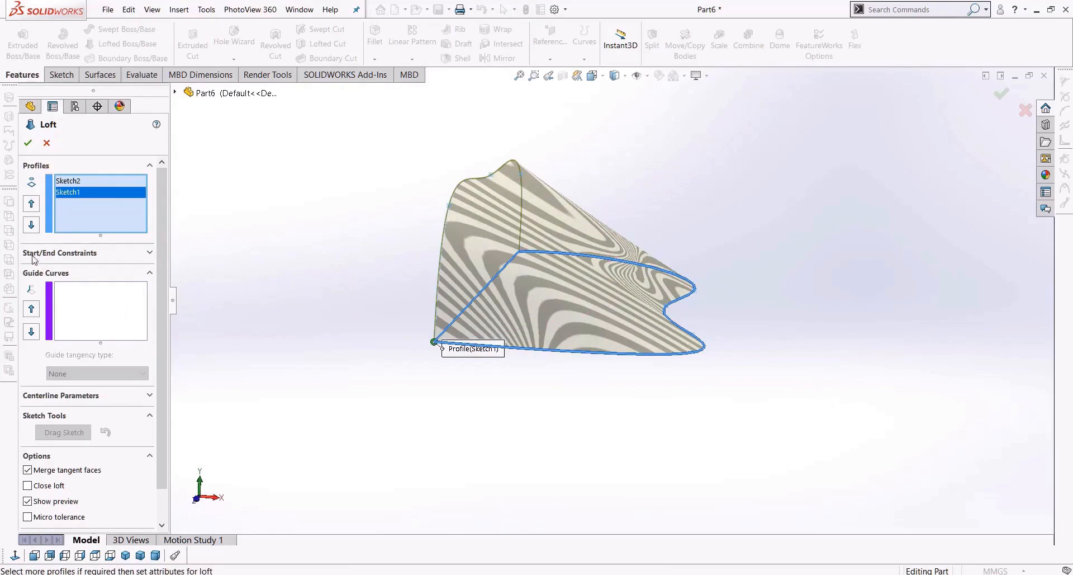
Step: Set the loft's start constraint to Normal To Profile and inspect the preview from the left and front
left_click(69, 255)
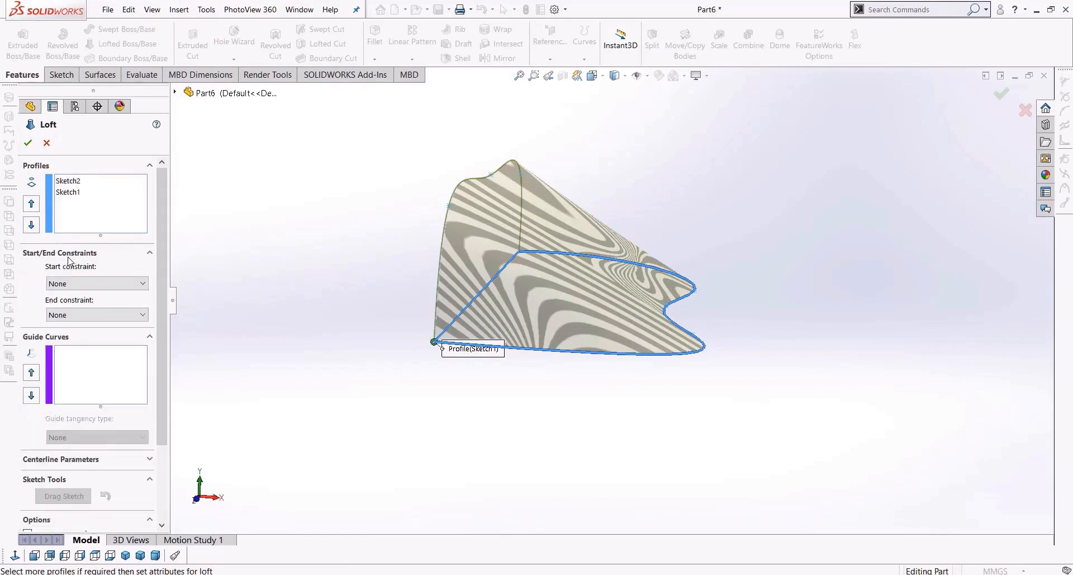
left_click(82, 285)
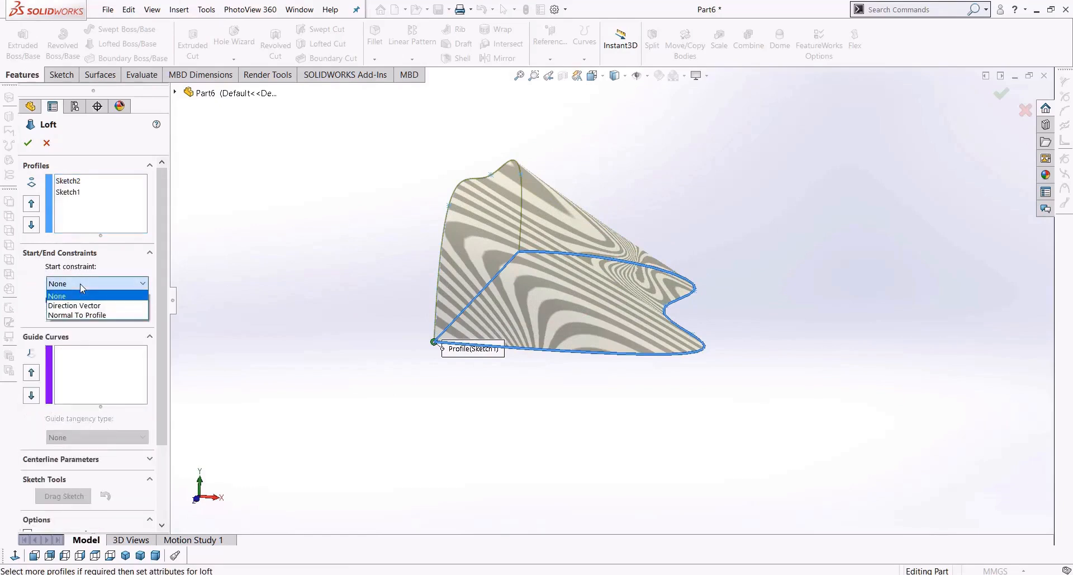
left_click(92, 316)
middle_click_drag(493, 339, 423, 359)
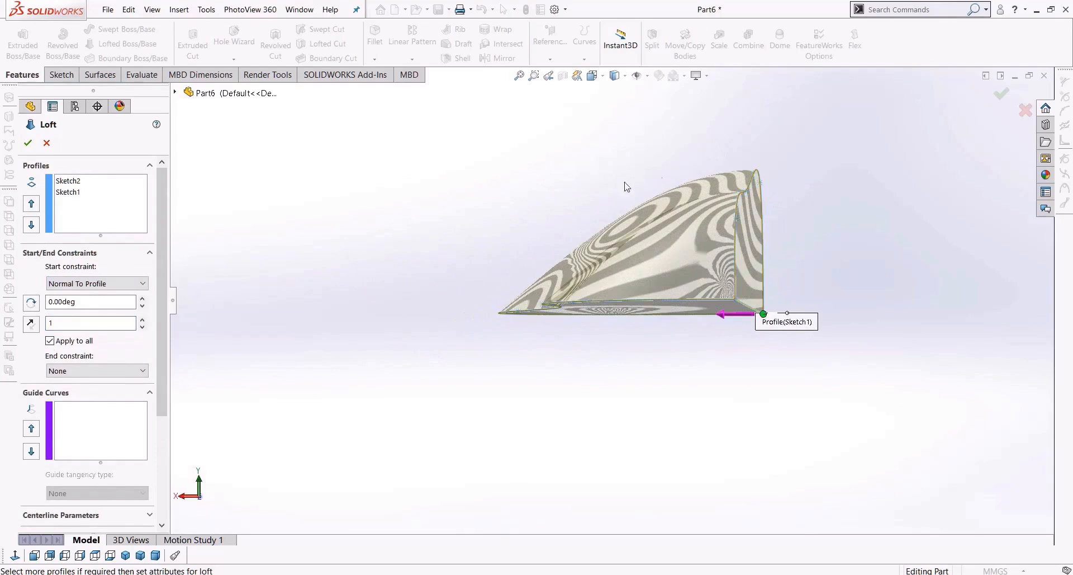
left_click(64, 555)
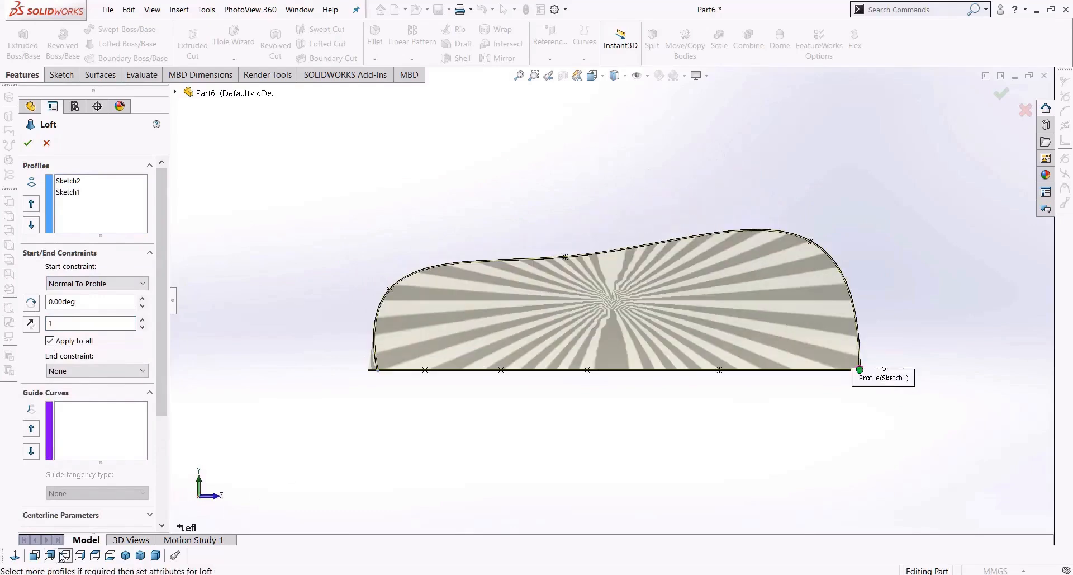
left_click(34, 555)
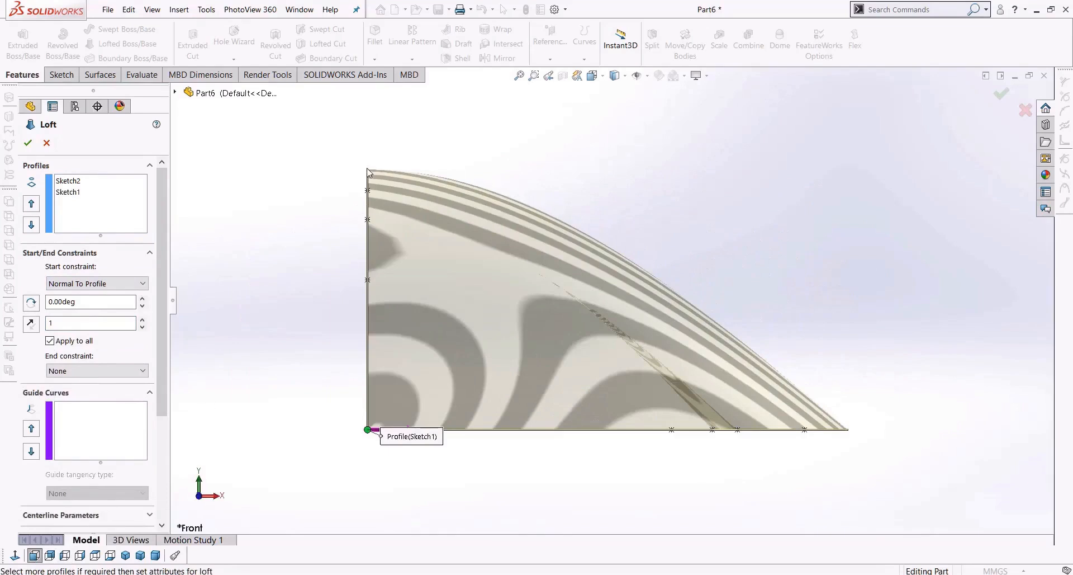
Step: Compare the loft with the start constraint set to None, restore Normal To Profile and accept the loft
left_click(97, 283)
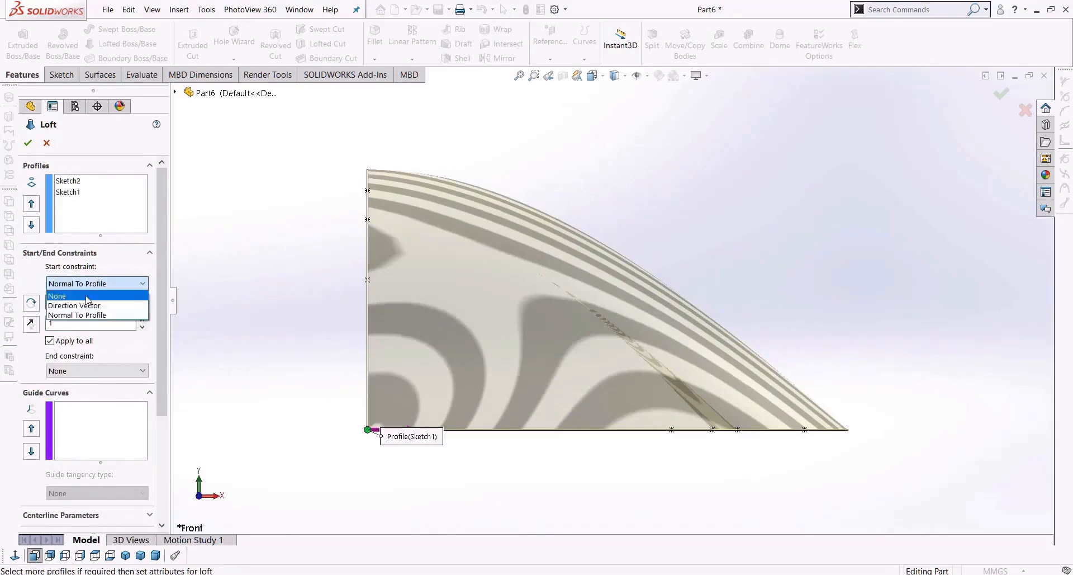
left_click(62, 293)
left_click(84, 284)
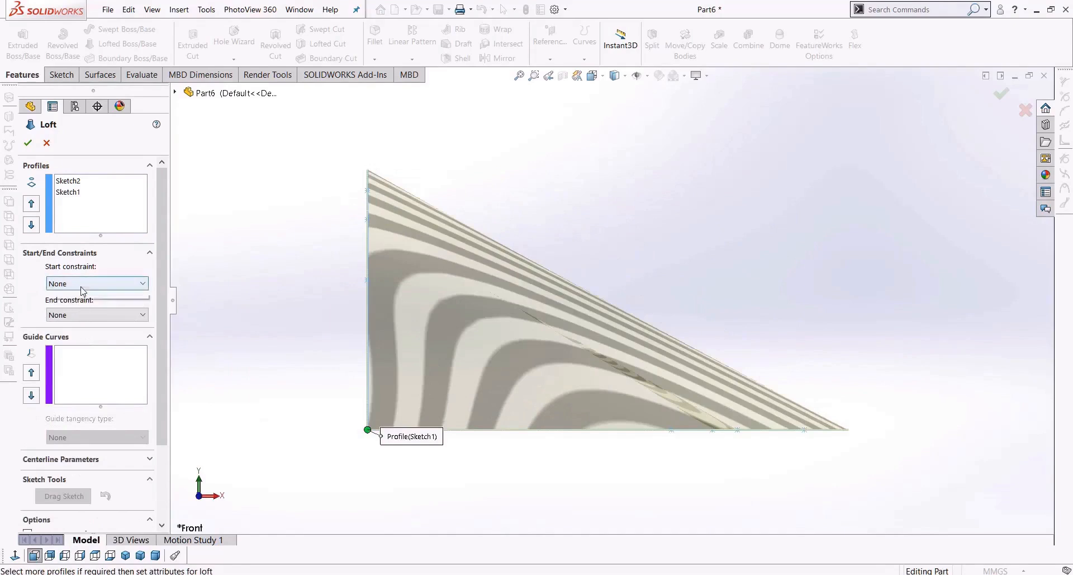
left_click(73, 317)
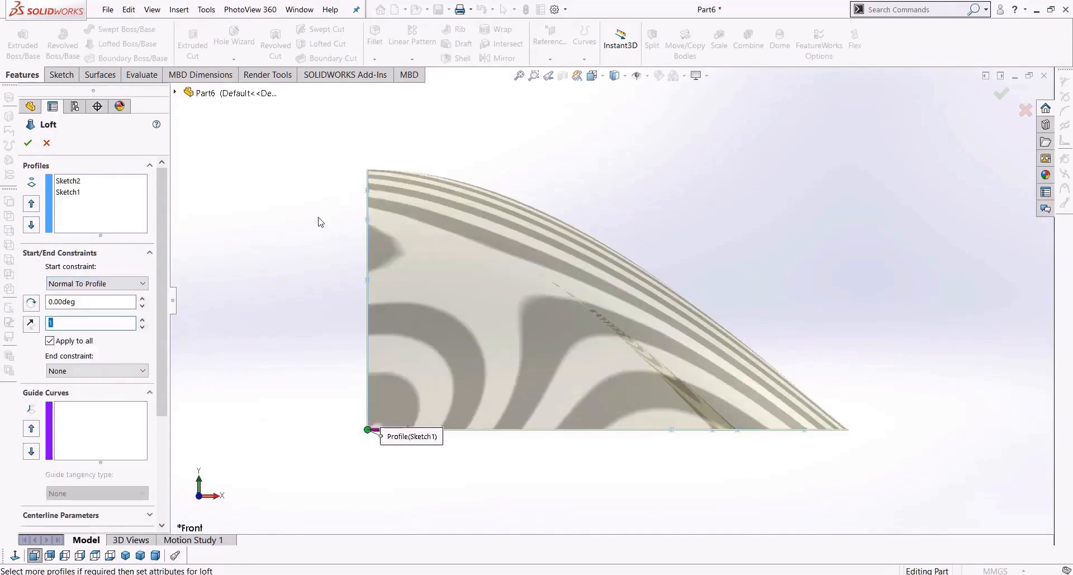
left_click(28, 143)
middle_click_drag(295, 283, 322, 399)
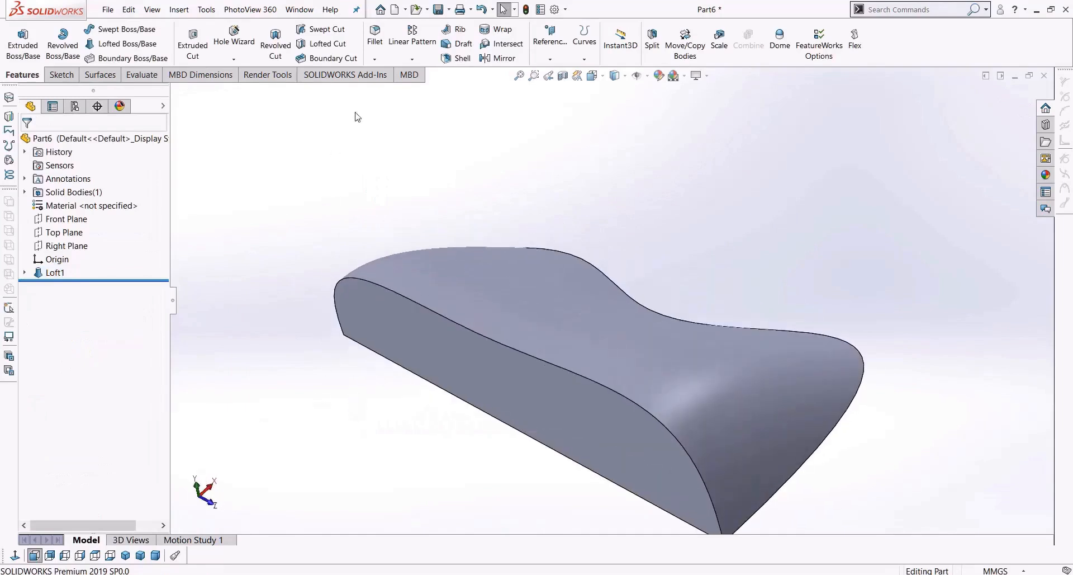
Step: Mirror the lofted body about its flat side face with Merge solids enabled
left_click(499, 58)
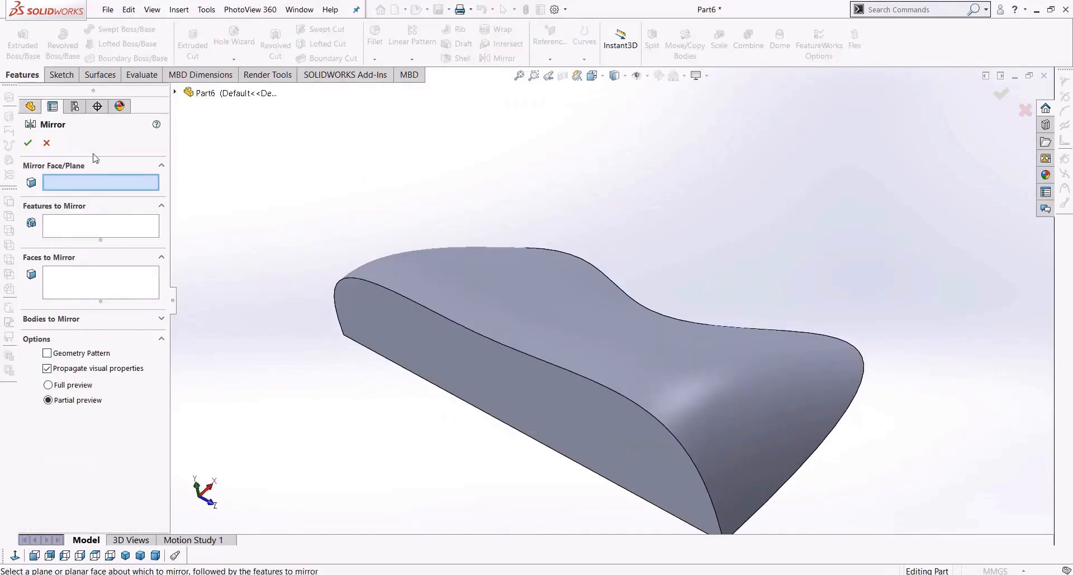
left_click(427, 346)
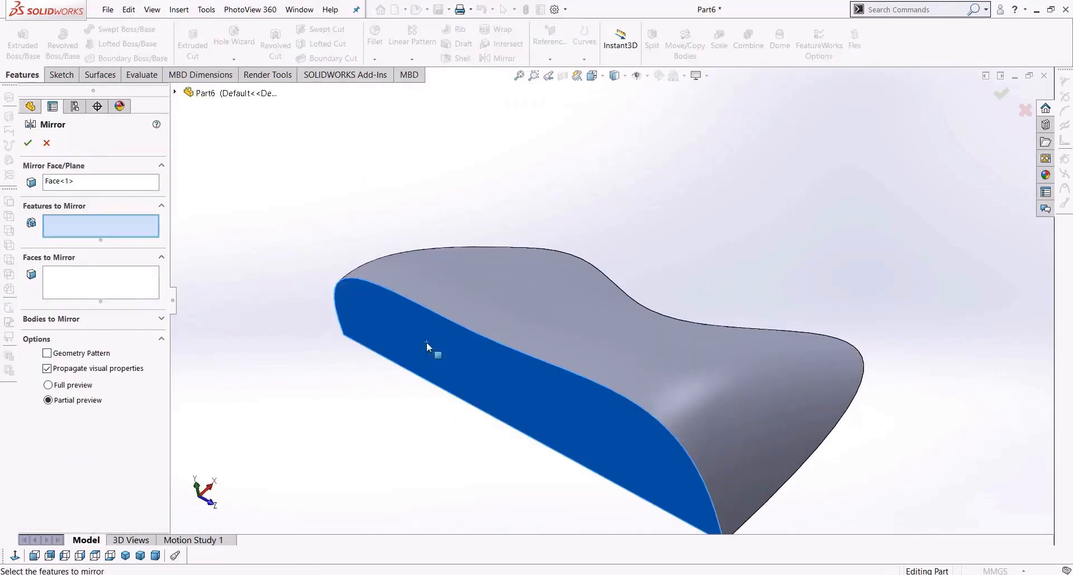
left_click(45, 321)
left_click(582, 320)
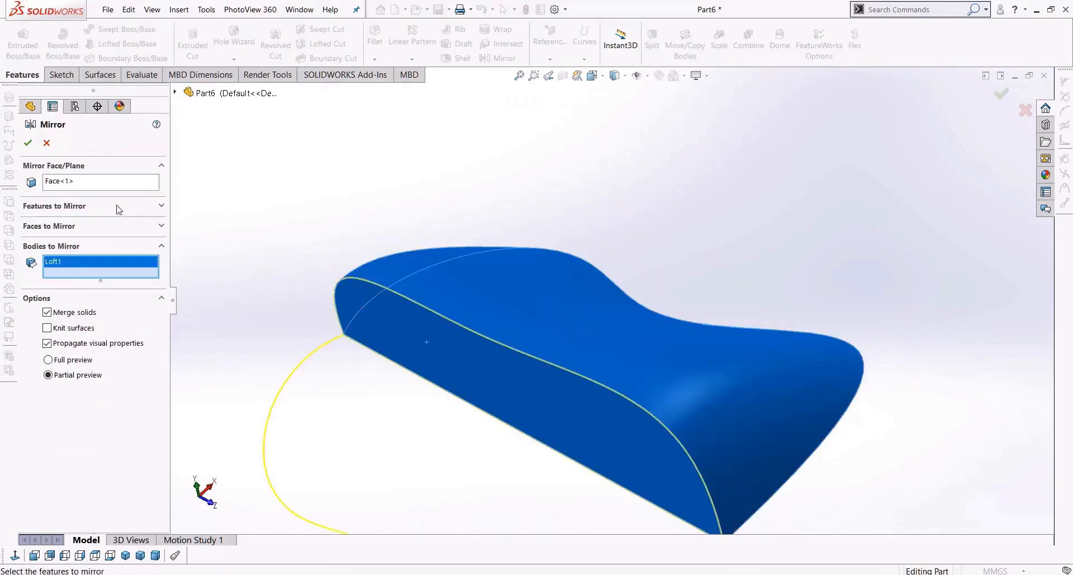
left_click(28, 143)
middle_click_drag(264, 376, 404, 392)
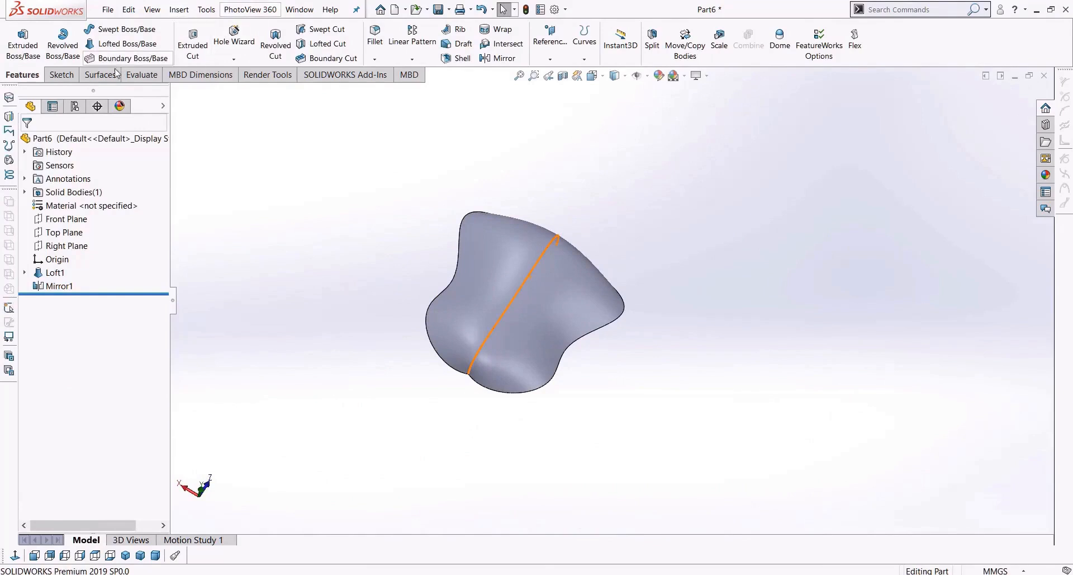
Step: Display zebra stripes on the mirrored body and examine how the stripes flow across the centre seam
left_click(140, 75)
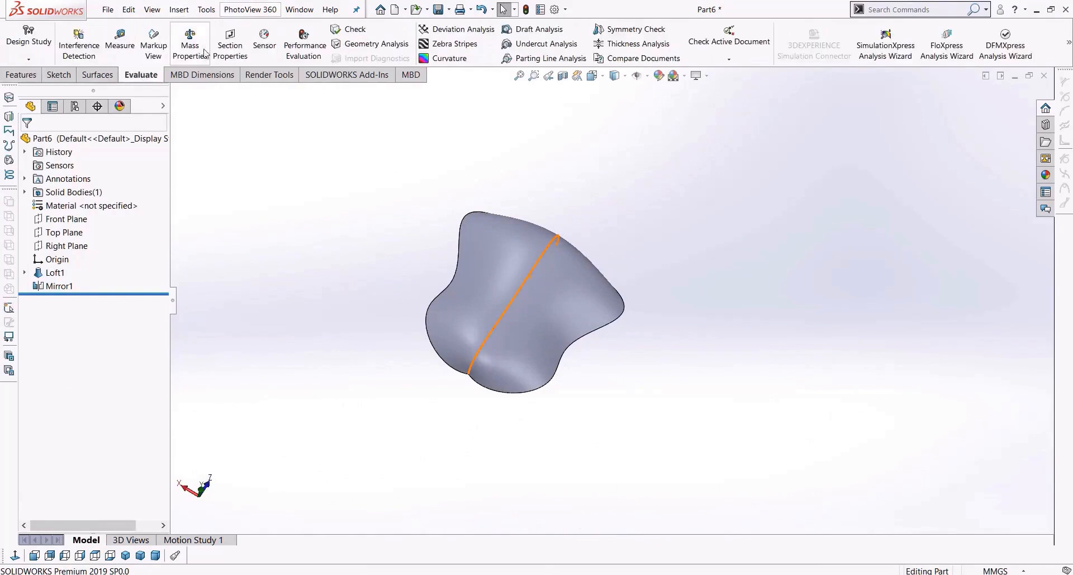
left_click(452, 43)
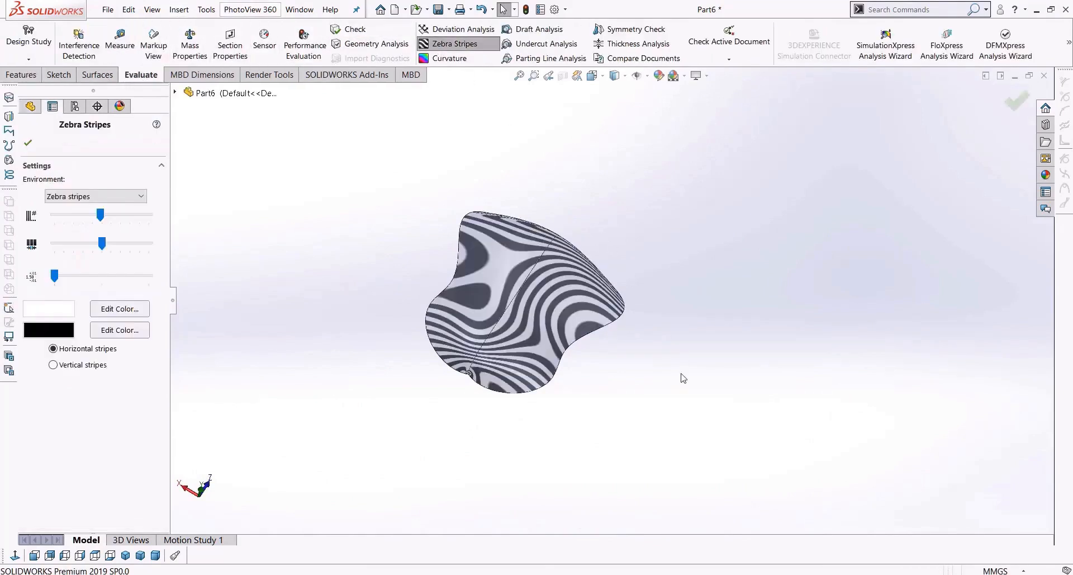
key("Return")
scroll(553, 402, "down", 5)
middle_click_drag(522, 332, 529, 171)
scroll(537, 303, "up", 3)
scroll(529, 174, "down", 5)
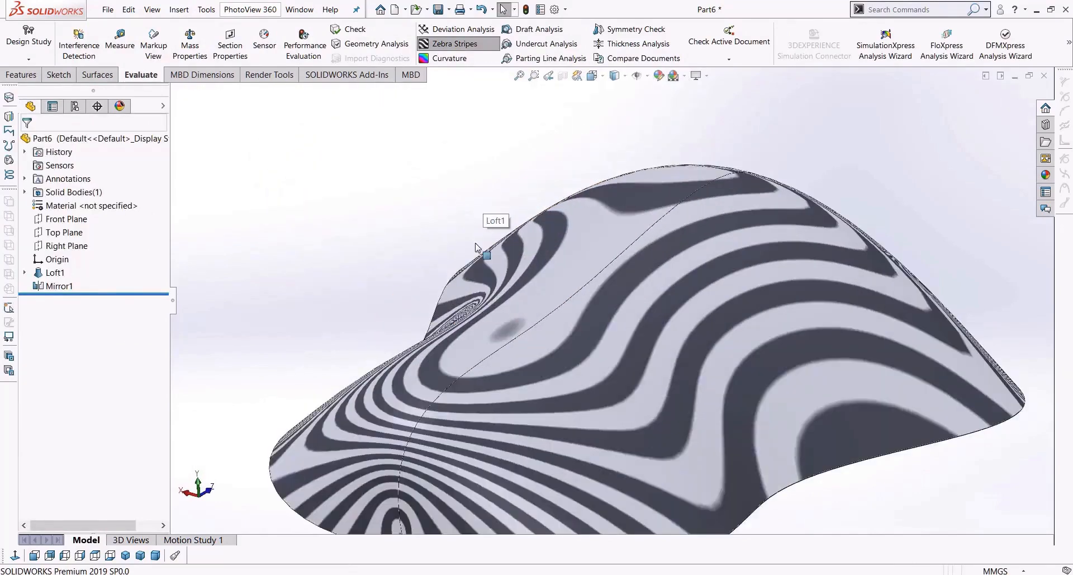
middle_click_drag(411, 378, 416, 343)
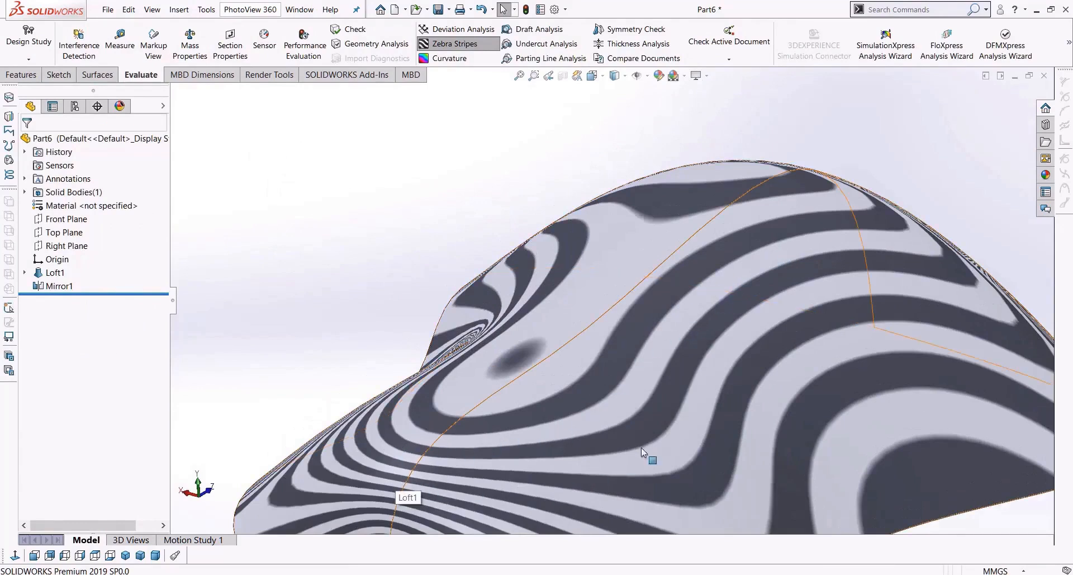
Step: Examine the zebra stripes where both ends of the seam meet the base edge, and turn the stripes off
scroll(551, 444, "up", 5)
scroll(553, 439, "down", 6)
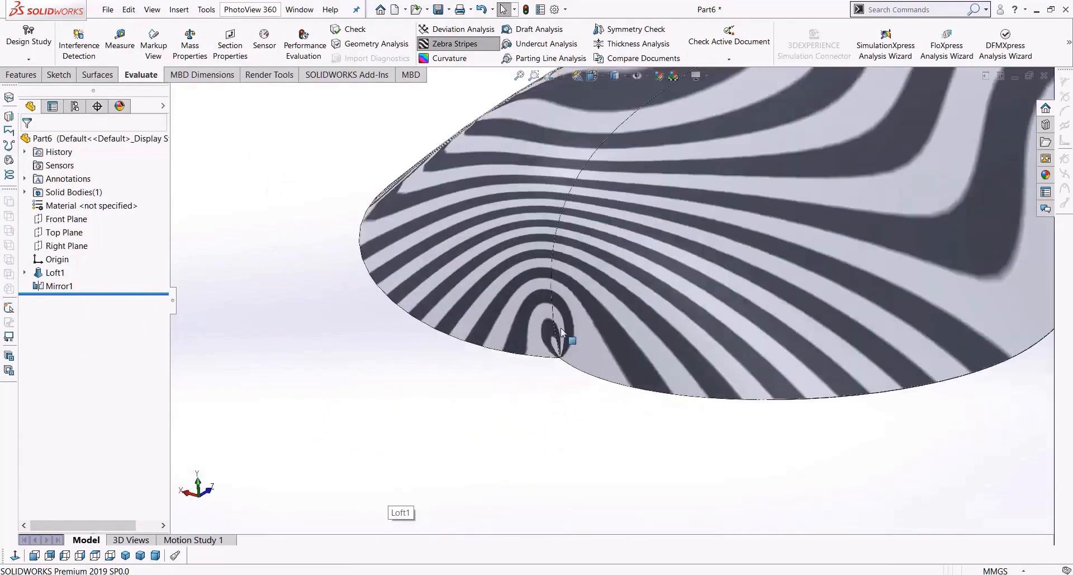
scroll(573, 397, "up", 6)
middle_click_drag(628, 313, 528, 382)
scroll(814, 336, "down", 5)
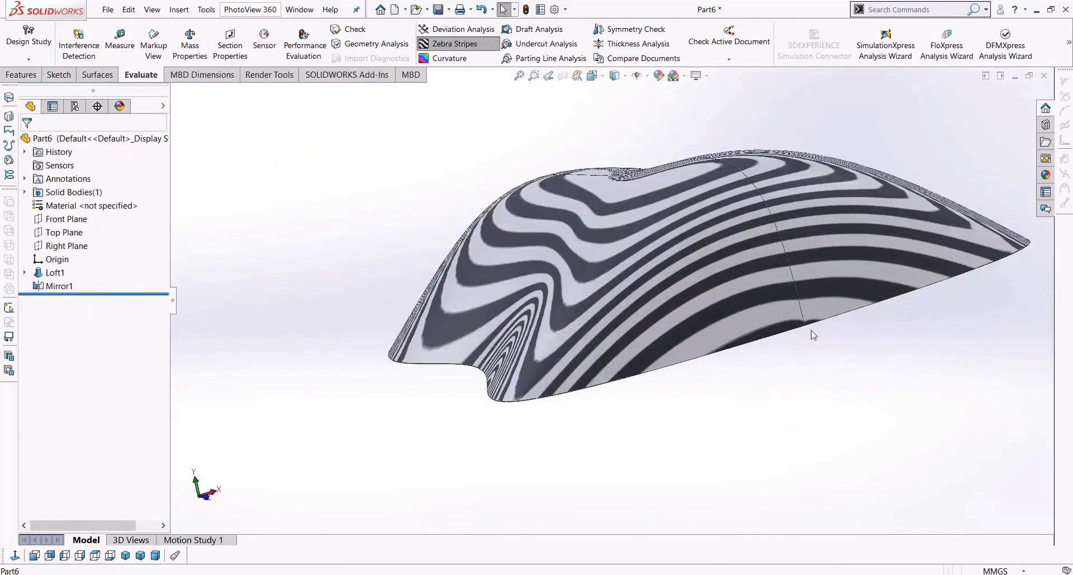
scroll(770, 336, "down", 4)
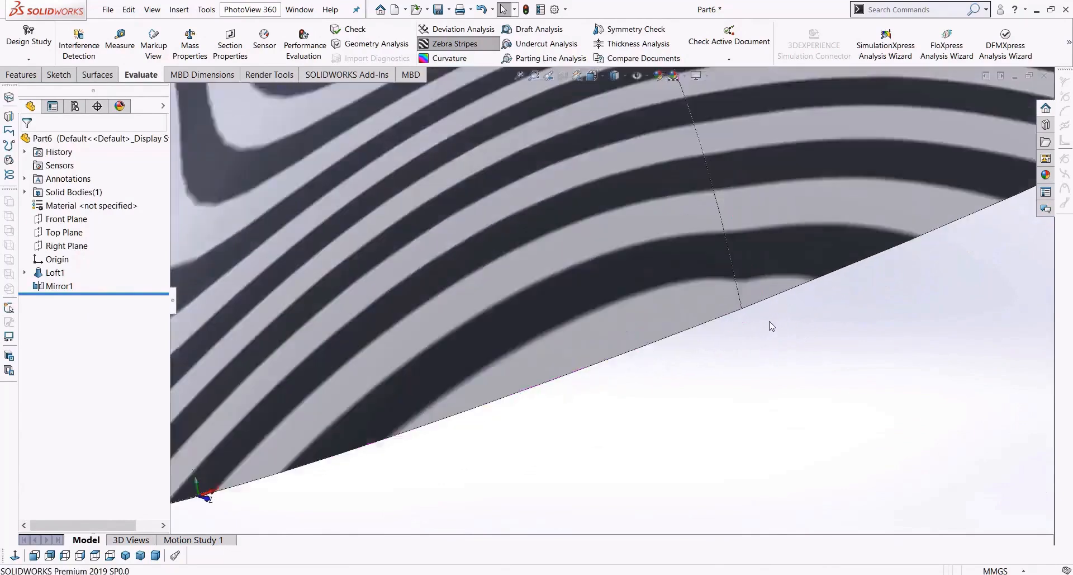
mouse_move(770, 322)
middle_mouse_down()
mouse_move(762, 336)
mouse_move(765, 318)
middle_mouse_up()
scroll(735, 332, "up", 6)
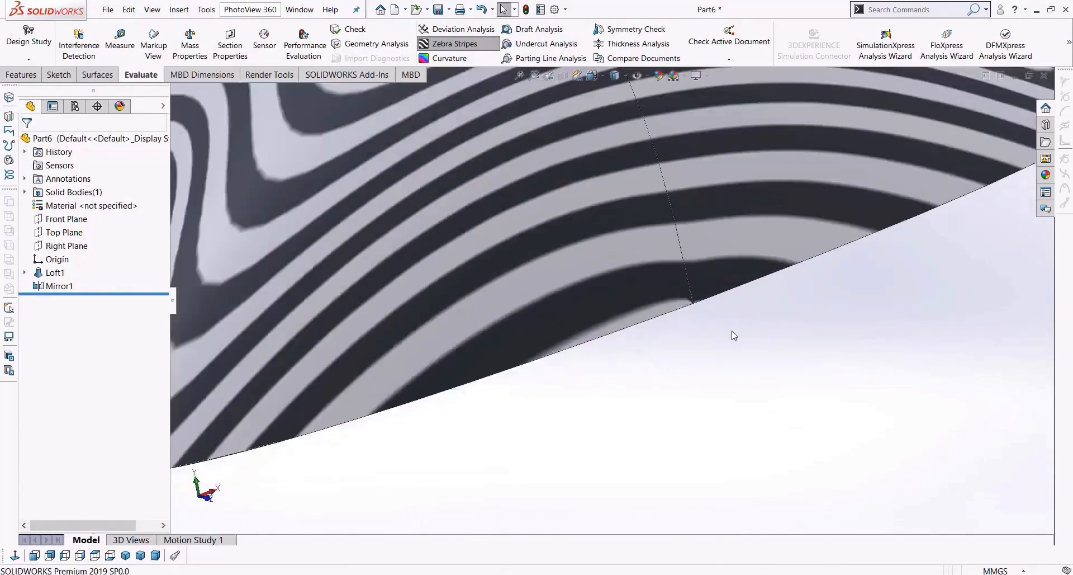
left_click(459, 45)
scroll(613, 290, "up", 5)
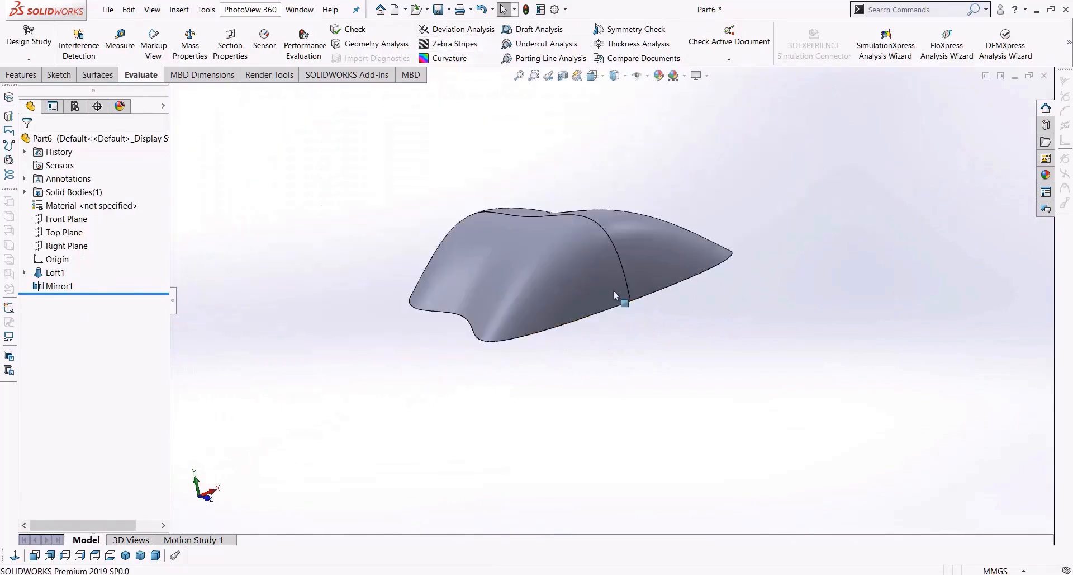
Step: Edit Sketch2 of the loft and make the spline perpendicular to the base line at the end opposite the origin
middle_click_drag(400, 313, 475, 334)
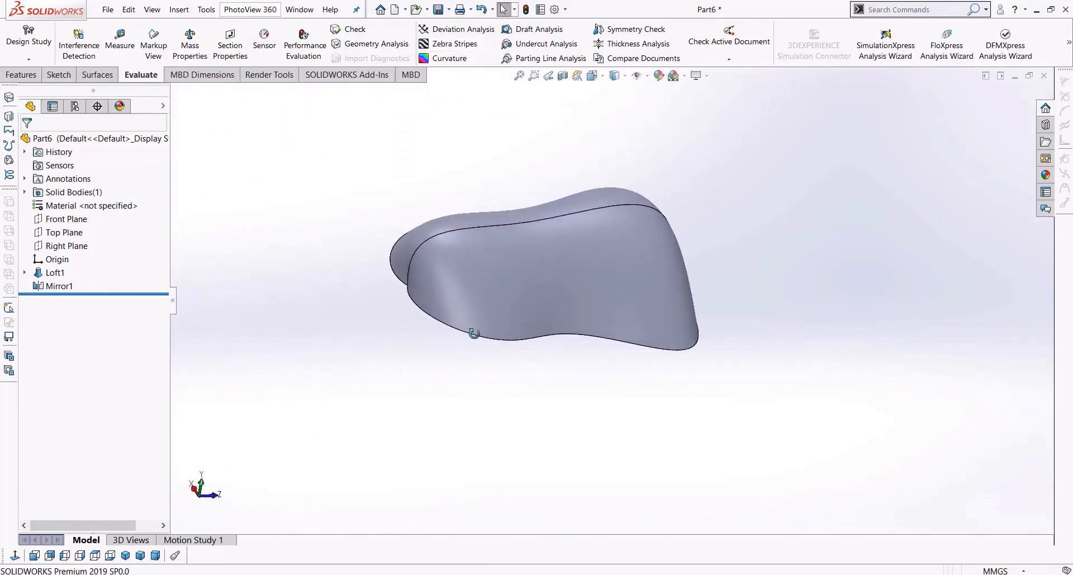
left_click(25, 272)
right_click(61, 287)
left_click(84, 247)
left_click(15, 555)
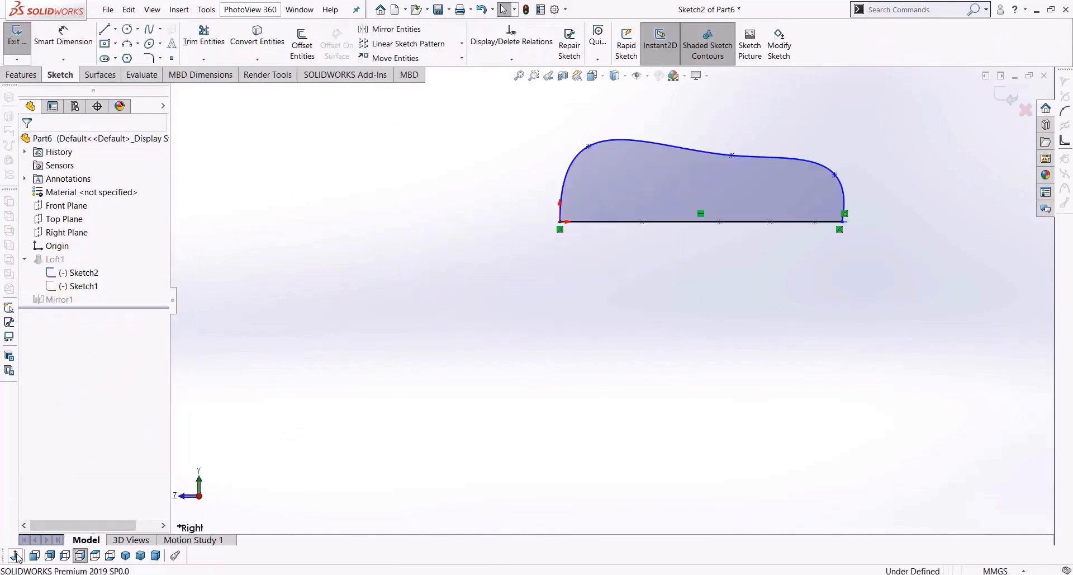
scroll(839, 232, "down", 5)
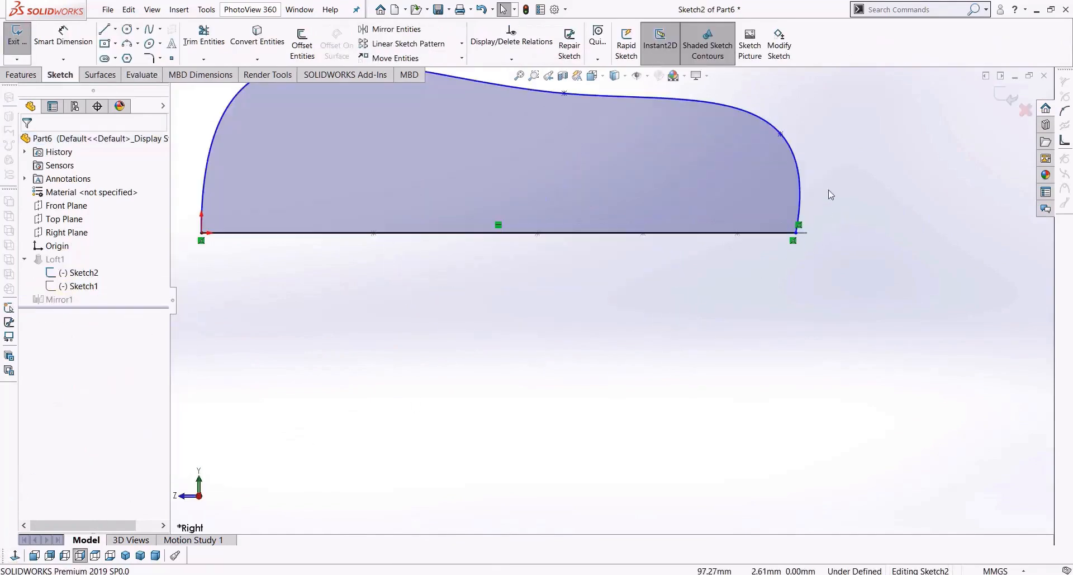
left_click(799, 176)
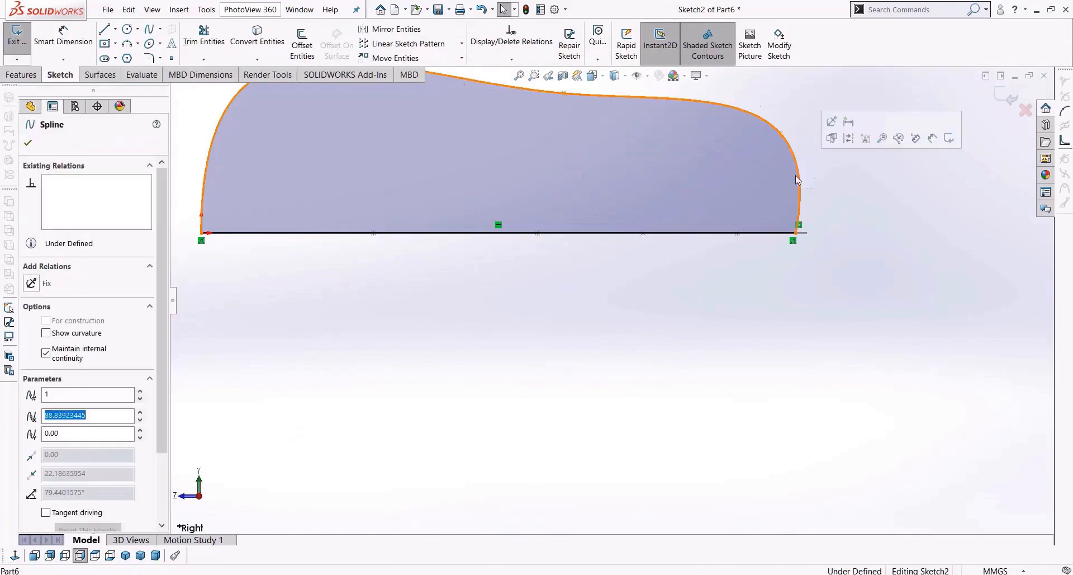
left_click(766, 235, "ctrl")
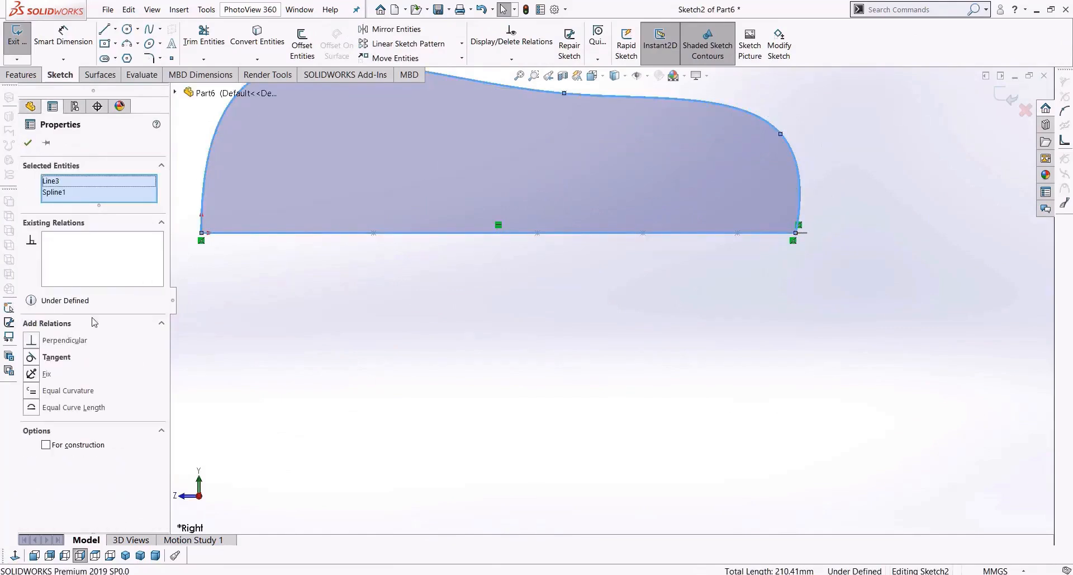
left_click(34, 340)
left_click(867, 256)
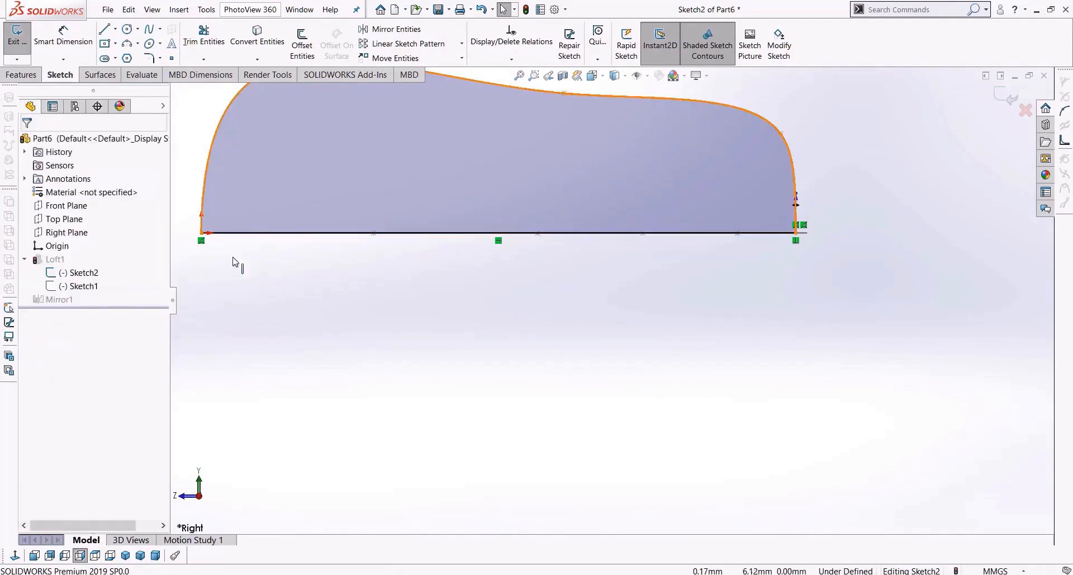
Step: Sketch a vertical construction line about 16.4 mm long downward from the origin in Sketch2
left_click(116, 29)
left_click(122, 58)
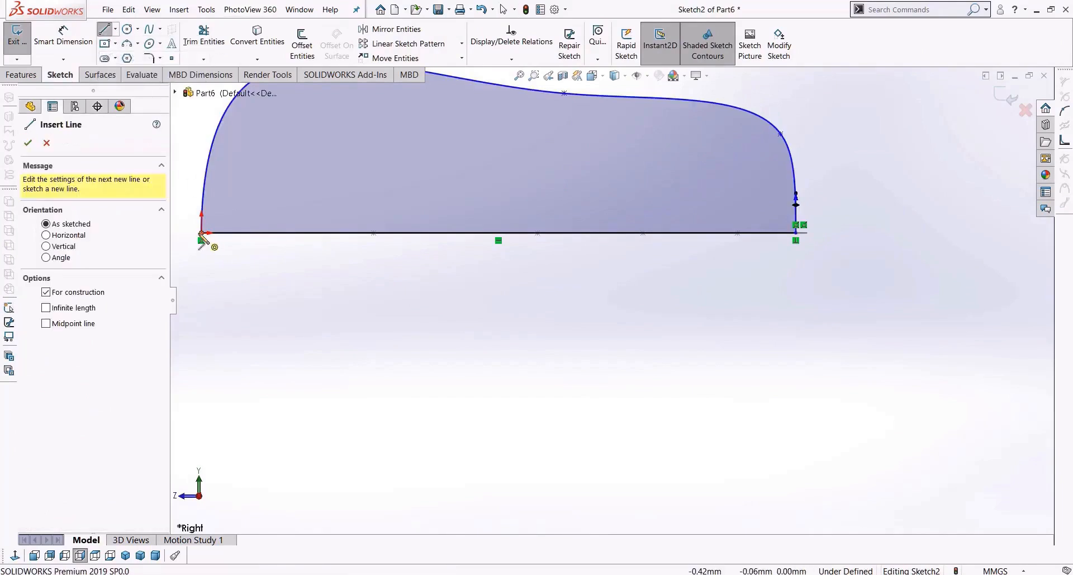
left_click(201, 241)
left_click(201, 342)
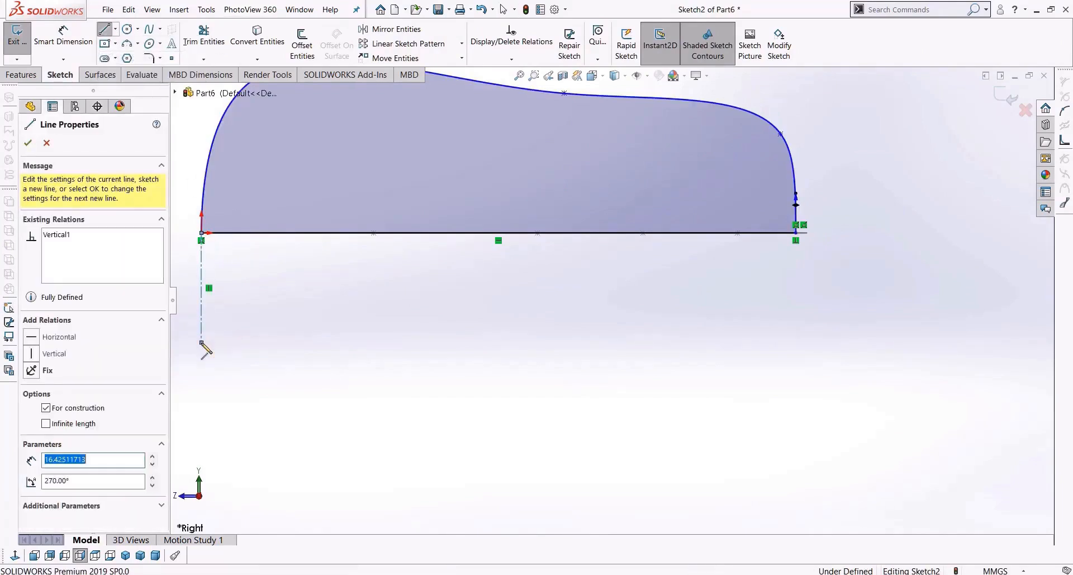
key("Escape")
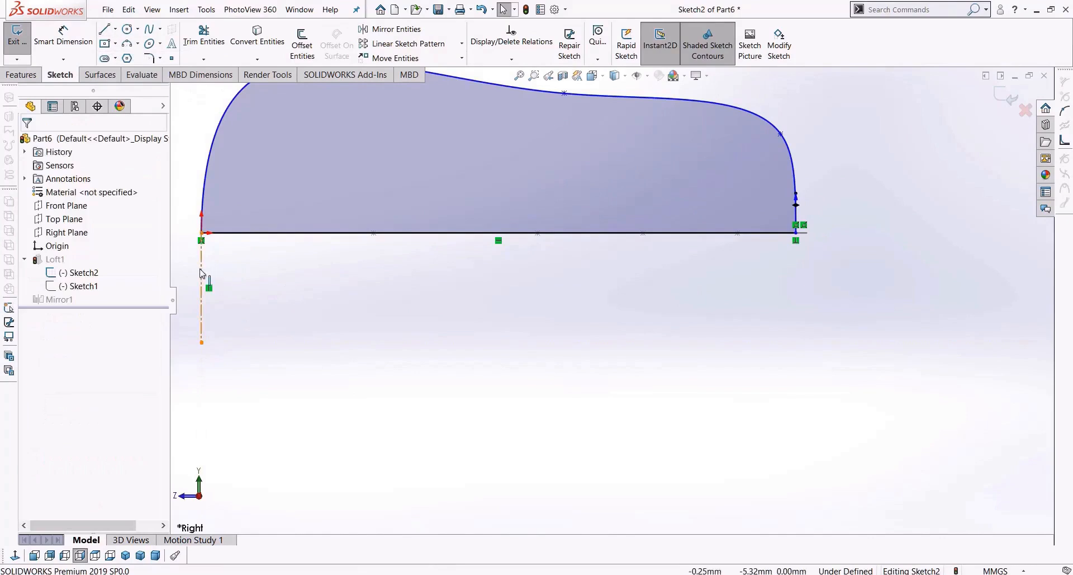
left_click(201, 270)
left_click(211, 293)
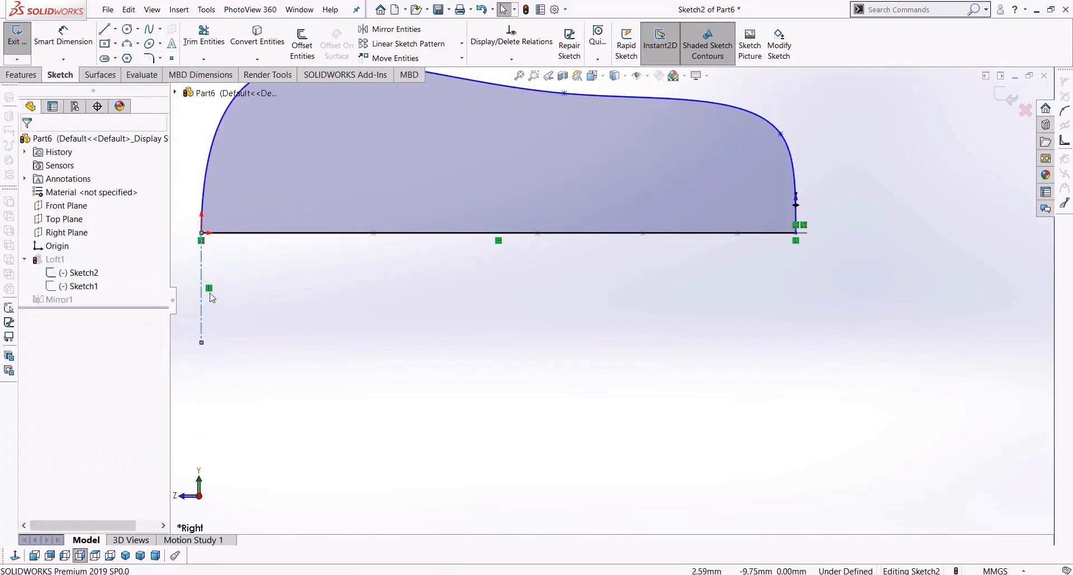
Step: Make Sketch2's spline tangent to the vertical construction line at the origin and exit the sketch
left_click(202, 278)
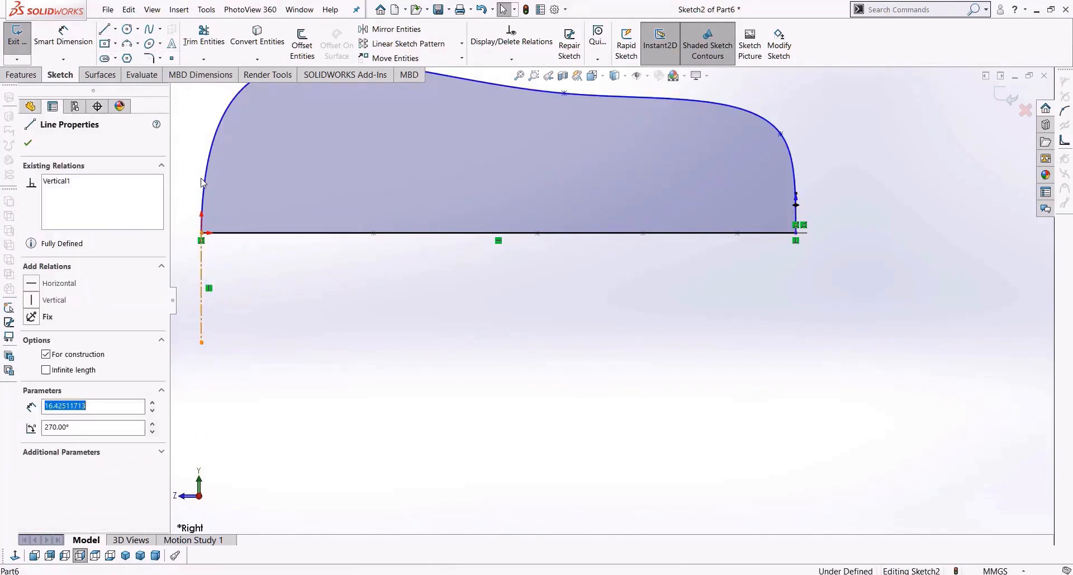
left_click(204, 177, "ctrl")
left_click(31, 357)
left_click(438, 319)
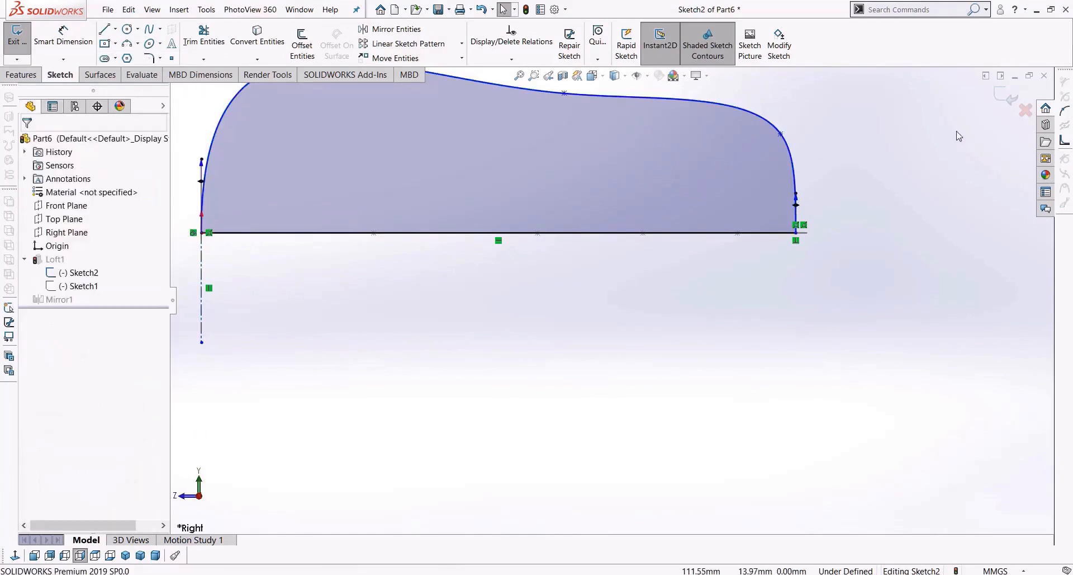
left_click(1002, 95)
Step: Reopen Sketch2, check the spline's tangency at the origin and the overall profile, and exit the sketch
right_click(71, 289)
left_click(80, 249)
left_click(15, 556)
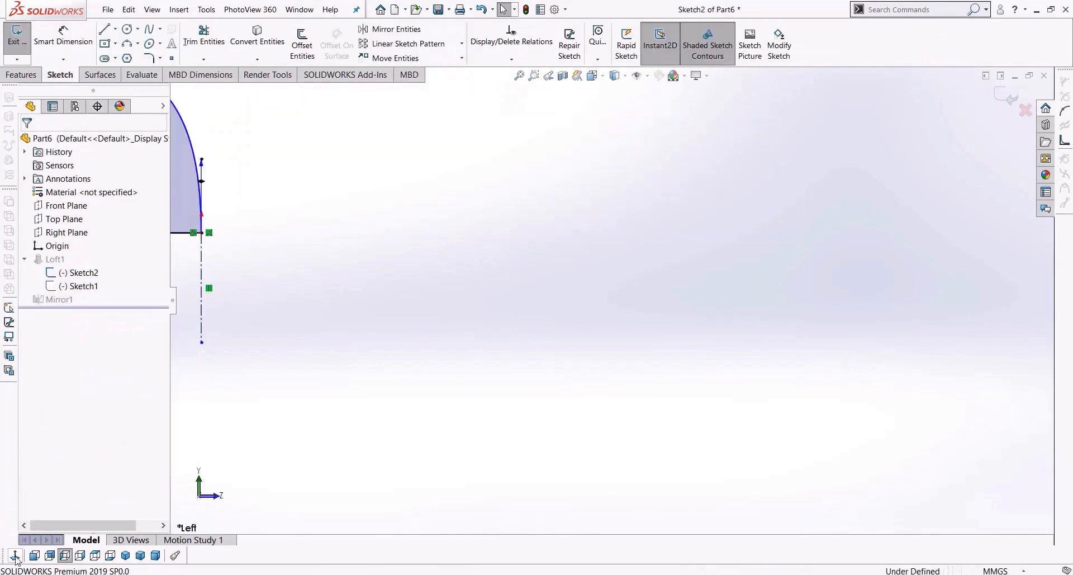
scroll(374, 369, "up", 6)
scroll(532, 218, "down", 8)
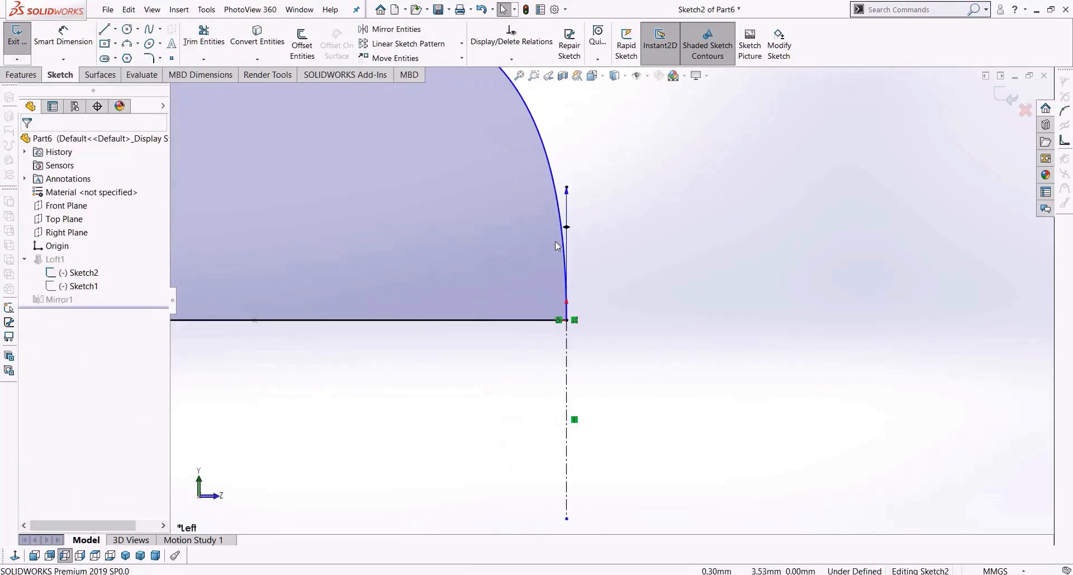
scroll(558, 274, "up", 5)
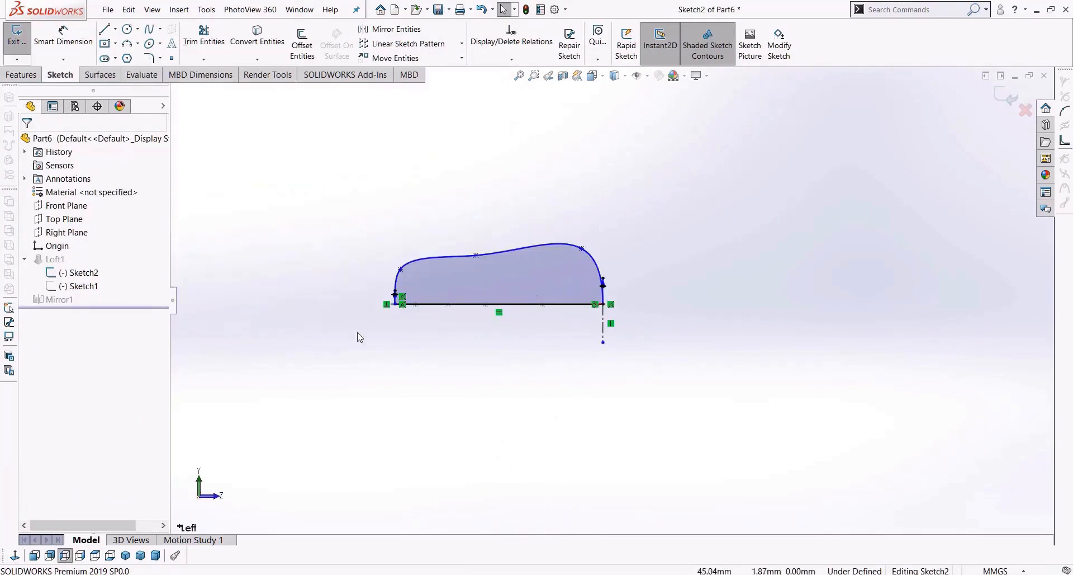
scroll(360, 336, "down", 1)
left_click(1010, 96)
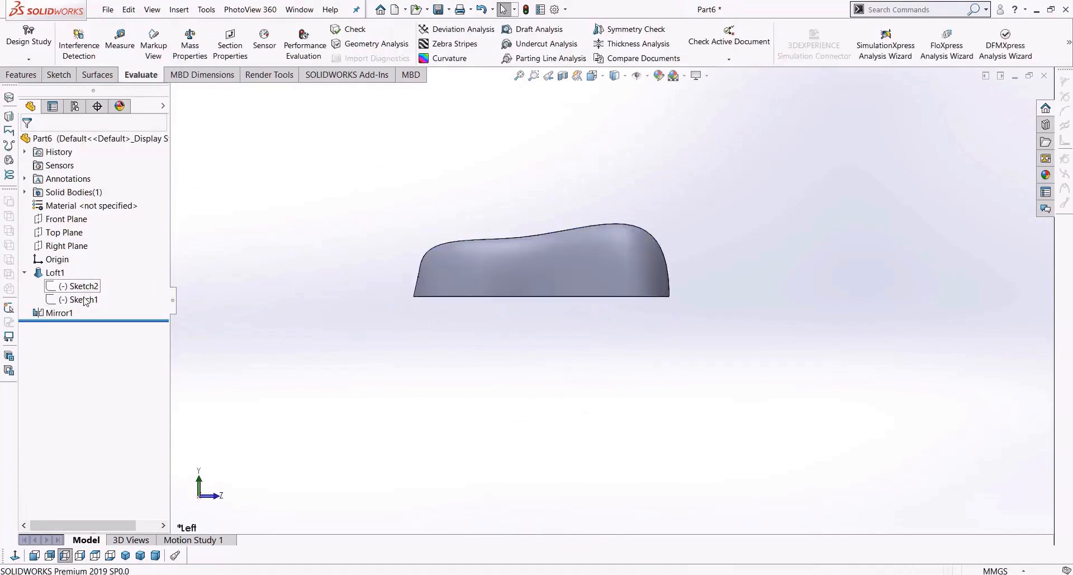
Step: Edit Sketch1 of the loft and make the spline perpendicular to the straight line at the origin
right_click(78, 299)
left_click(92, 267)
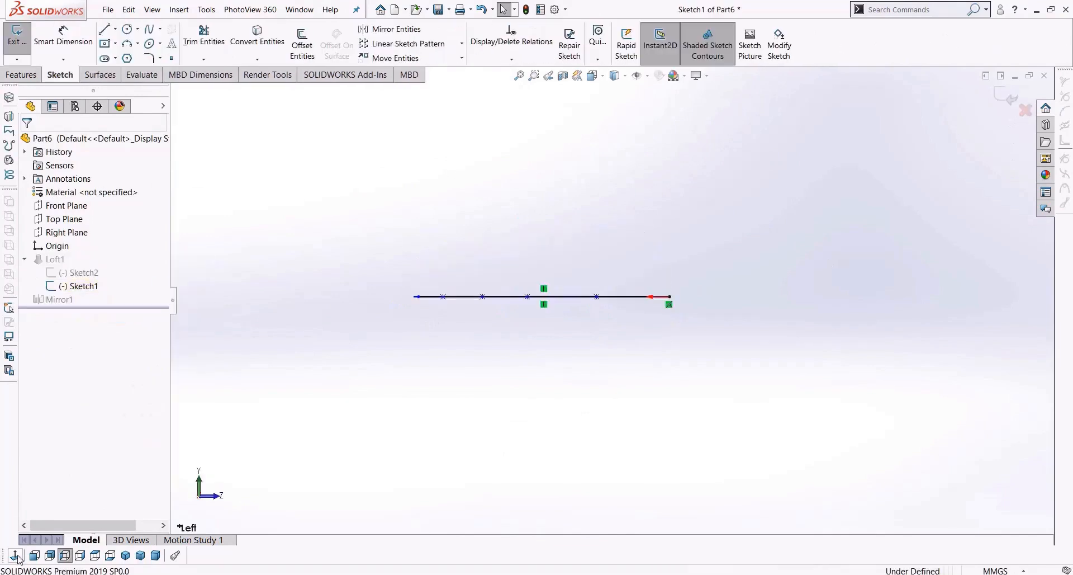
scroll(737, 350, "down", 3)
left_click(637, 259)
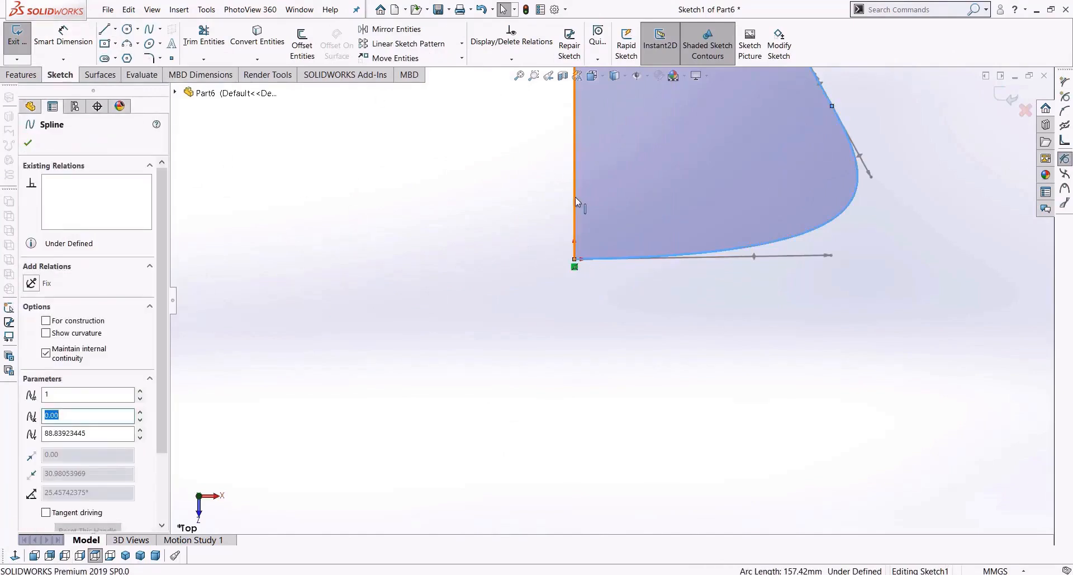
left_click(31, 342)
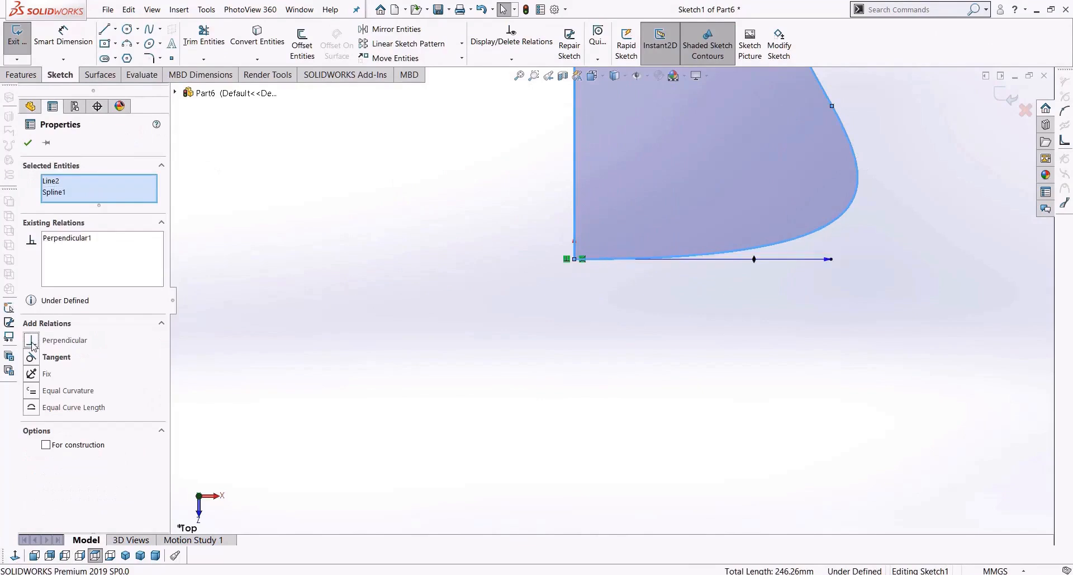
left_click(463, 232)
Step: Sketch a horizontal construction line about 18.5 mm long outward from the upper end of Sketch1's straight line
key("f")
scroll(633, 298, "down", 6)
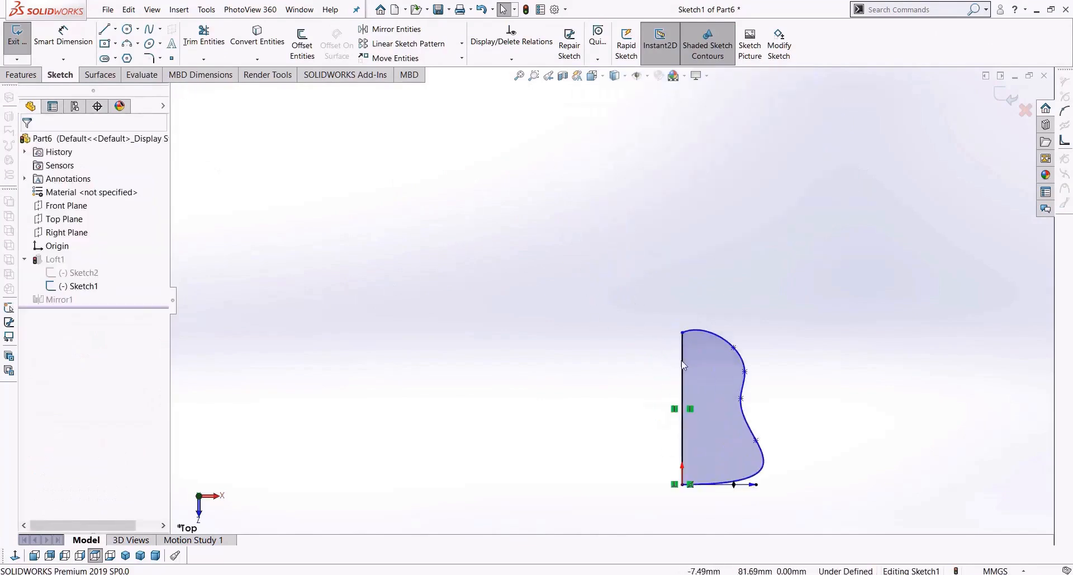
left_click(115, 29)
left_click(134, 55)
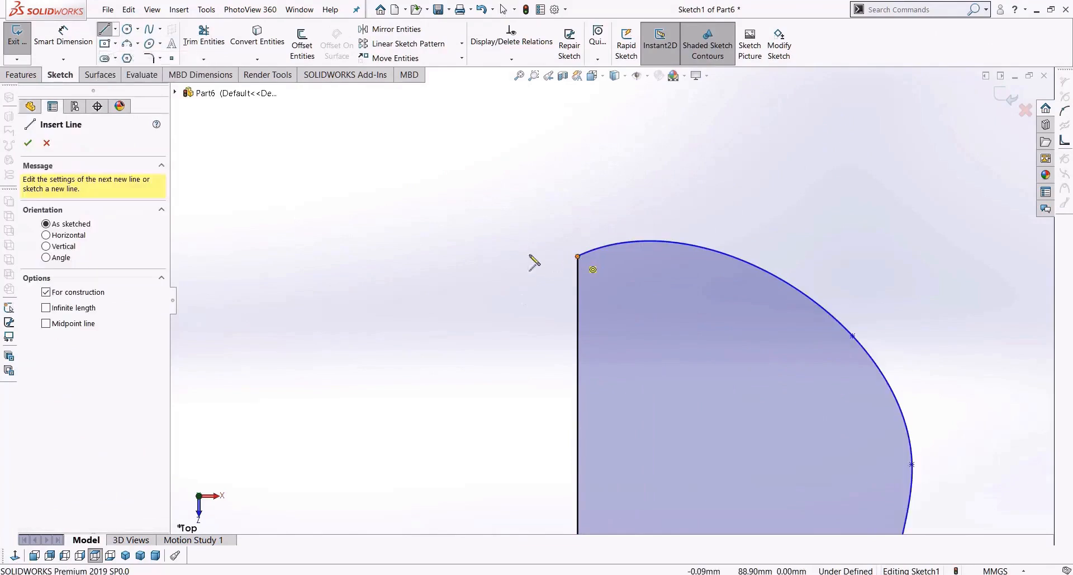
left_click(578, 256)
left_click(423, 269)
key("Escape")
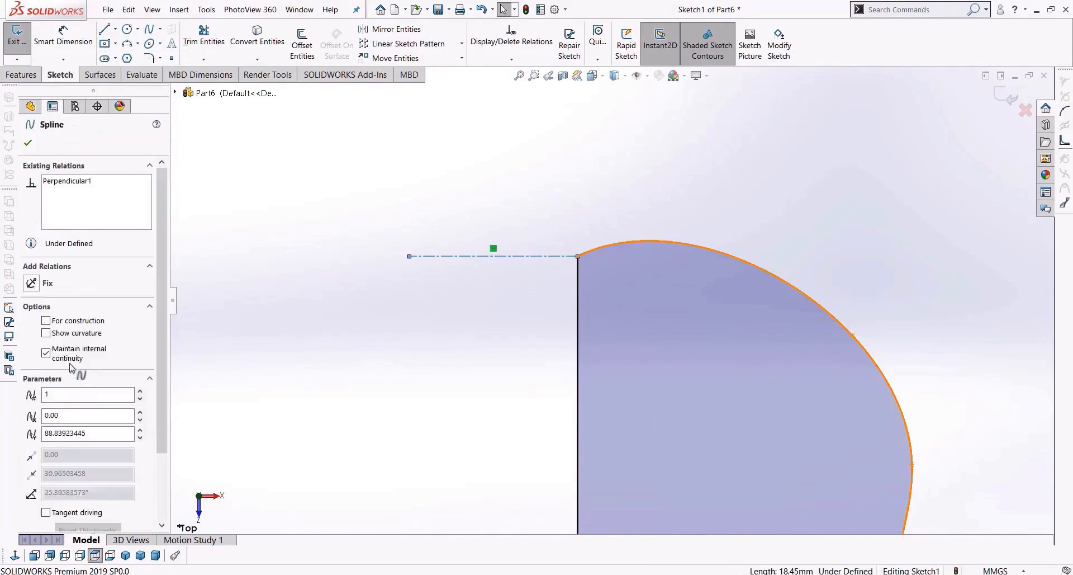
Step: Make Sketch1's spline tangent to the horizontal construction line at its upper end and exit the sketch
left_click(31, 357)
left_click(397, 364)
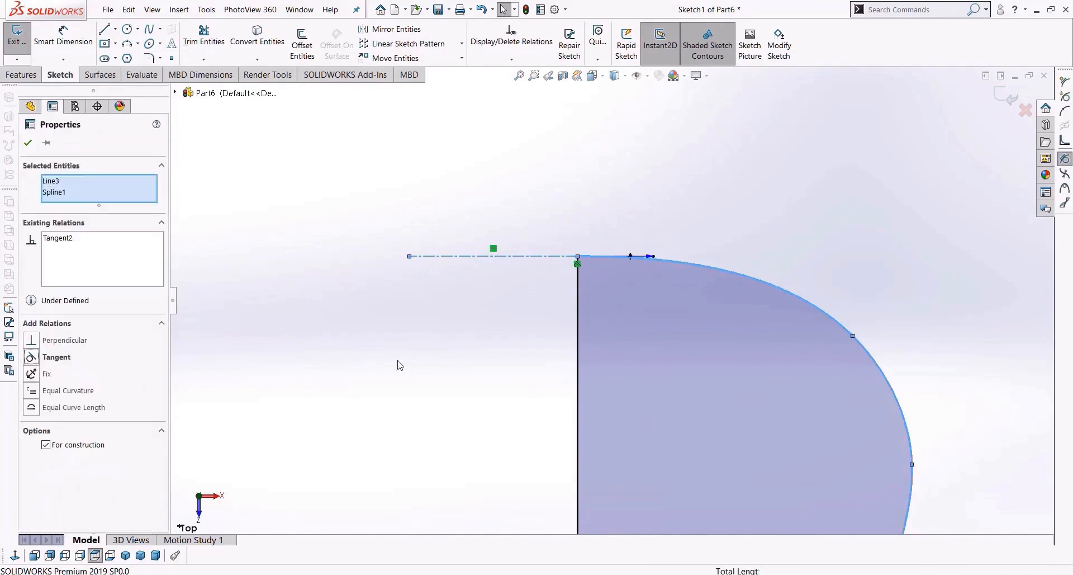
scroll(527, 339, "up", 6)
left_click(1009, 98)
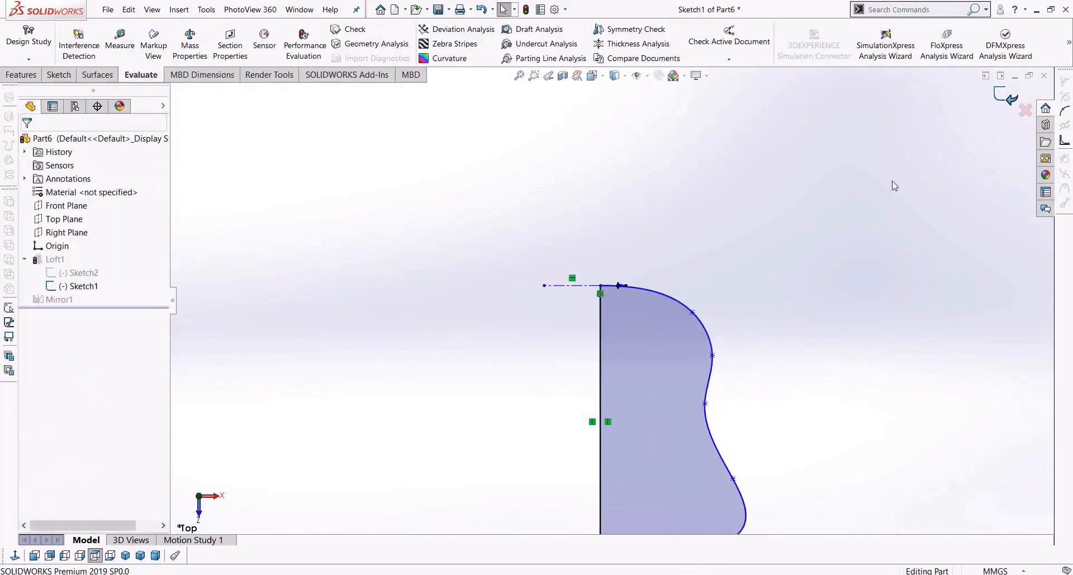
Step: Edit Loft1 and set its end constraint to Normal To Profile
mouse_move(815, 395)
middle_mouse_down()
mouse_move(814, 317)
mouse_move(947, 344)
mouse_move(923, 309)
mouse_move(970, 352)
mouse_move(1016, 313)
mouse_move(753, 372)
middle_mouse_up()
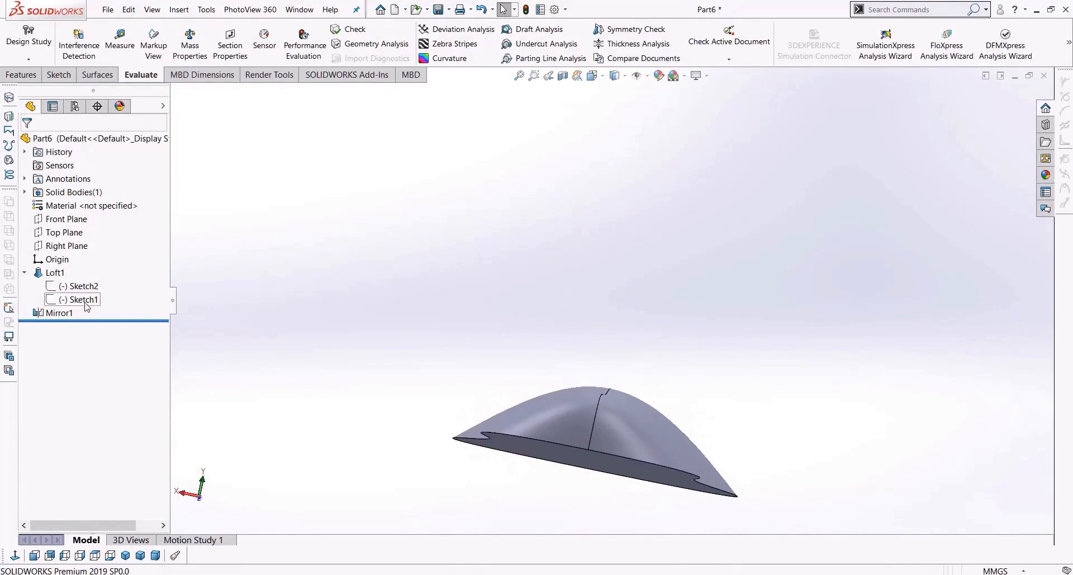
right_click(54, 272)
left_click(72, 262)
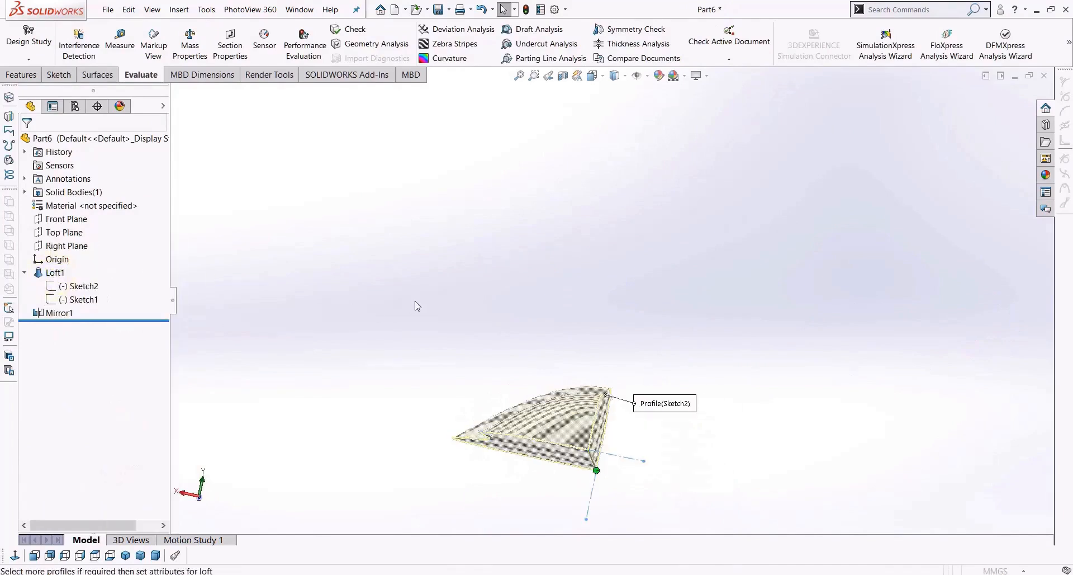
middle_click_drag(439, 417, 449, 386)
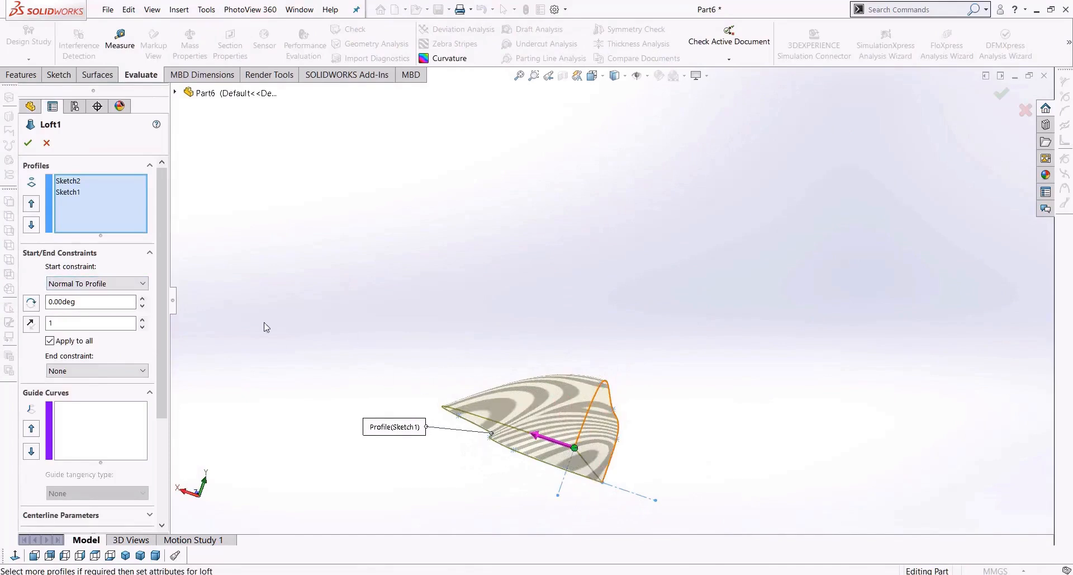
left_click(79, 371)
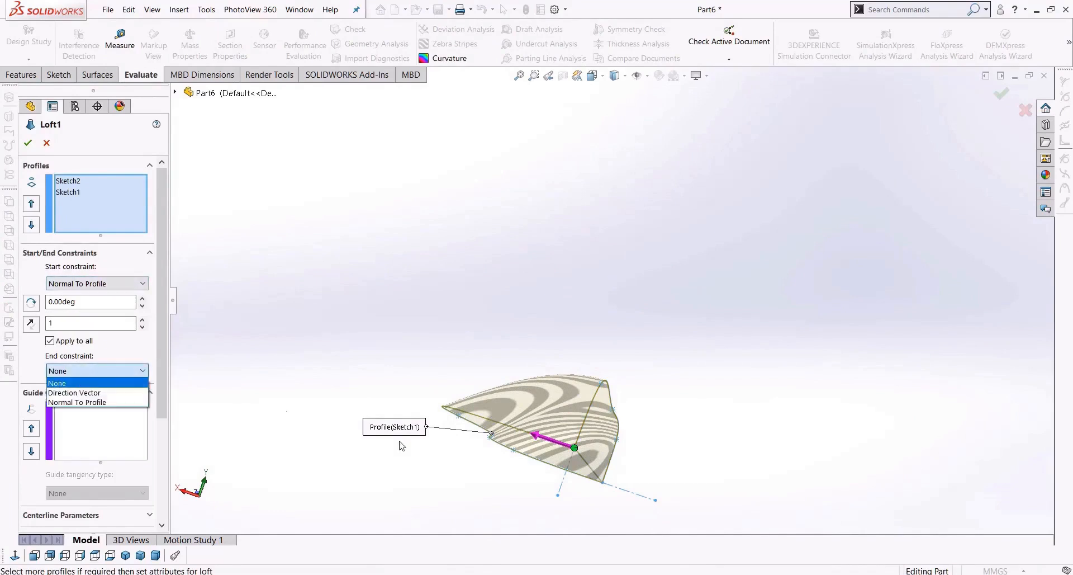
left_click(77, 402)
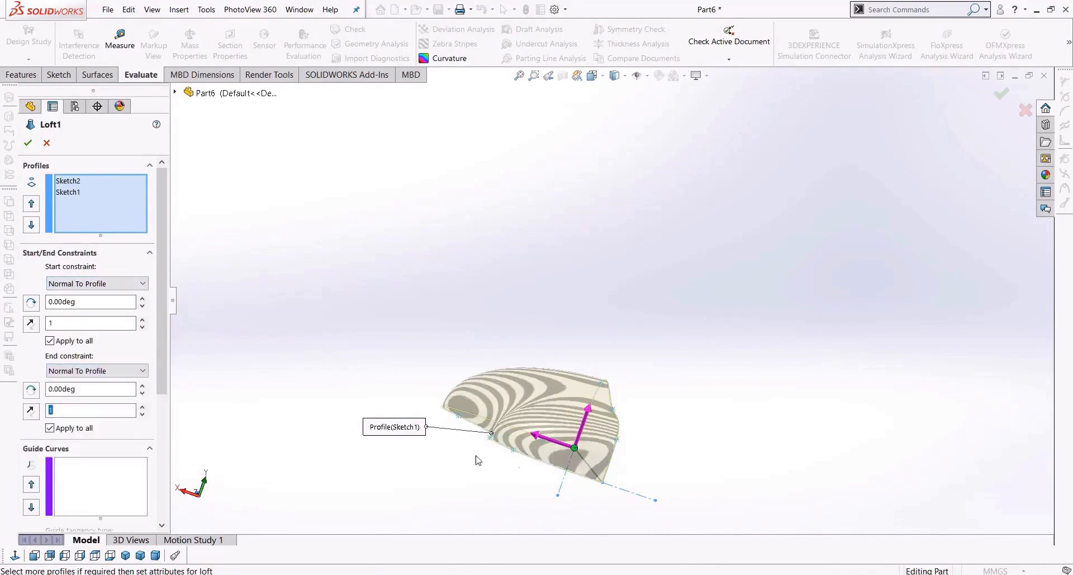
Step: Try a start tangent length of 0.93 and an end tangent length of 1.37 on the loft, judging the shape in the front view
mouse_move(512, 435)
middle_mouse_down()
mouse_move(530, 455)
mouse_move(444, 390)
middle_mouse_up()
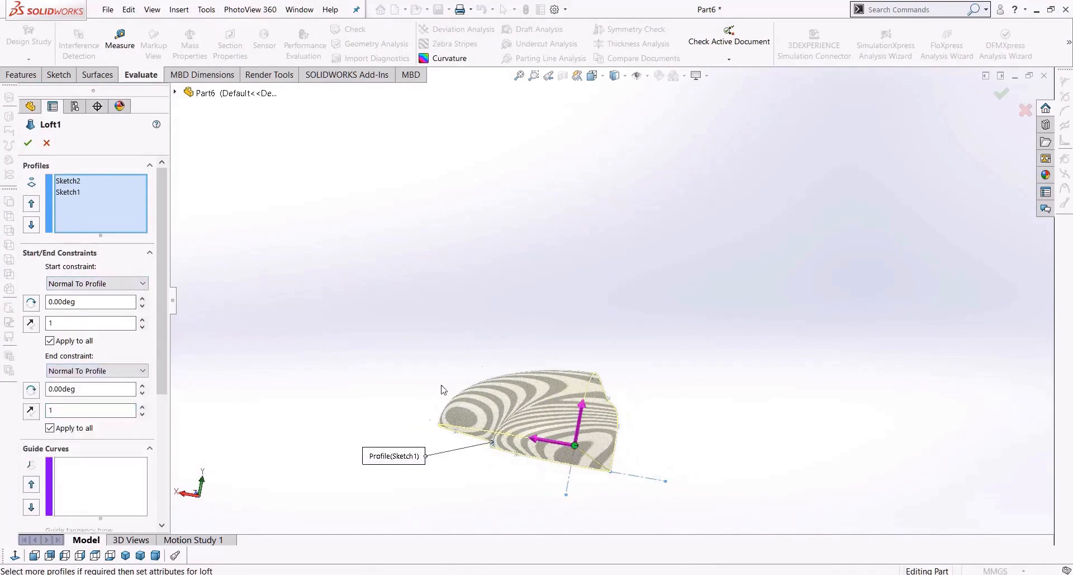
scroll(520, 414, "down", 2)
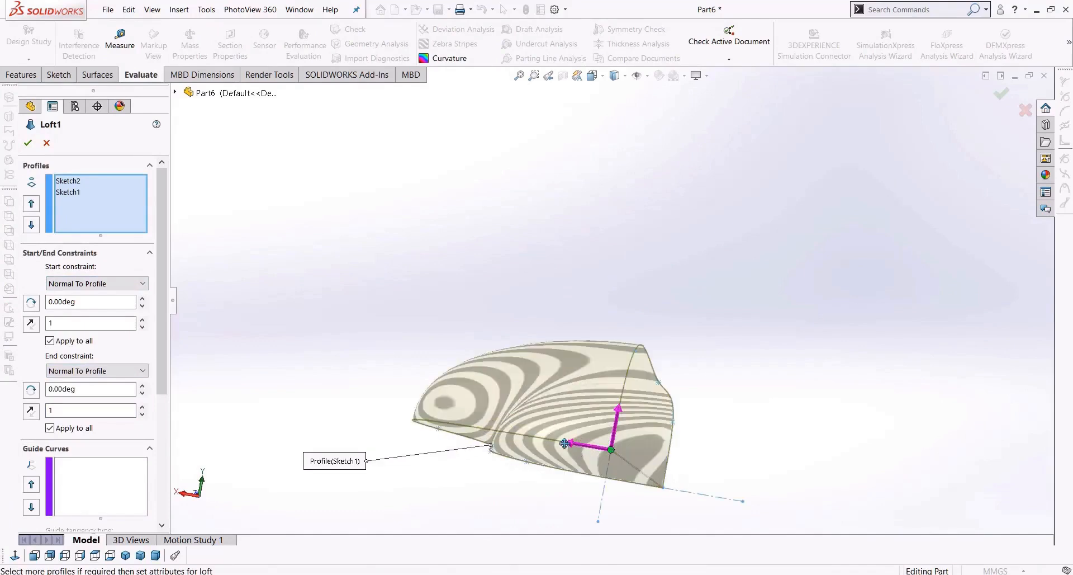
mouse_move(562, 443)
left_mouse_down()
mouse_move(553, 440)
mouse_move(579, 443)
left_mouse_up()
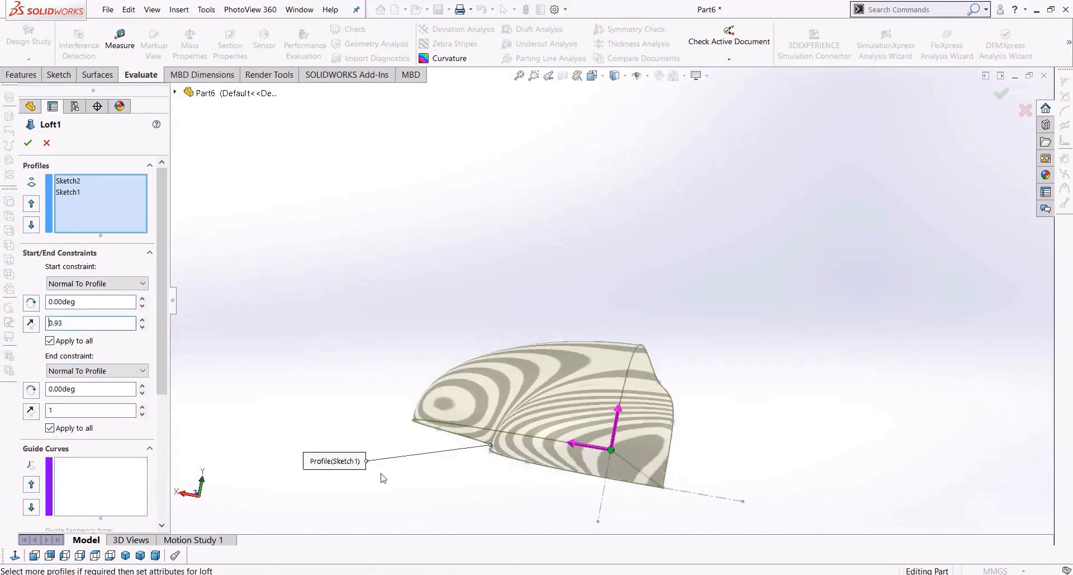
left_click(34, 556)
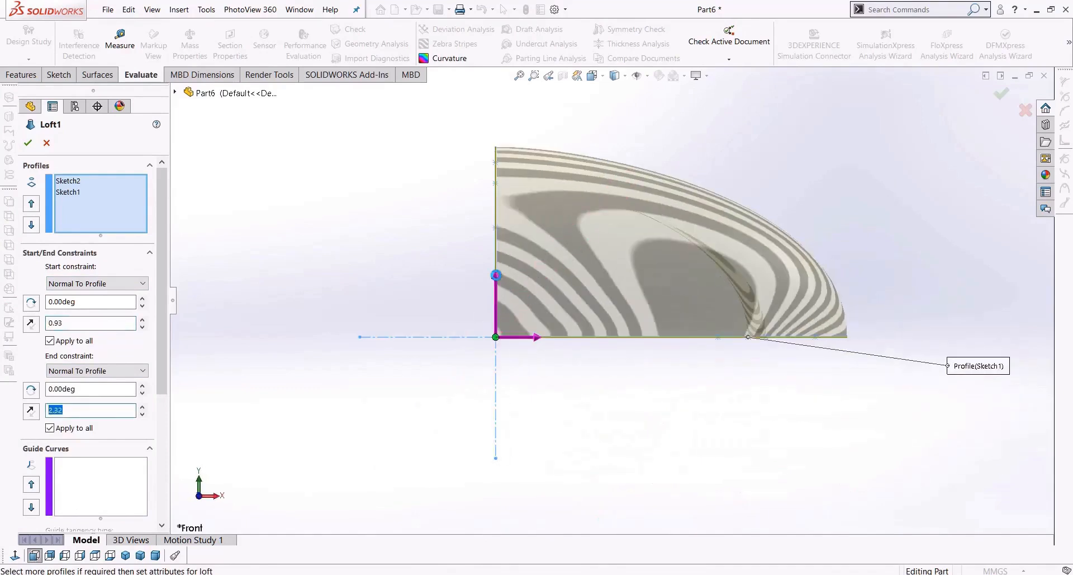
left_click_drag(496, 276, 496, 274)
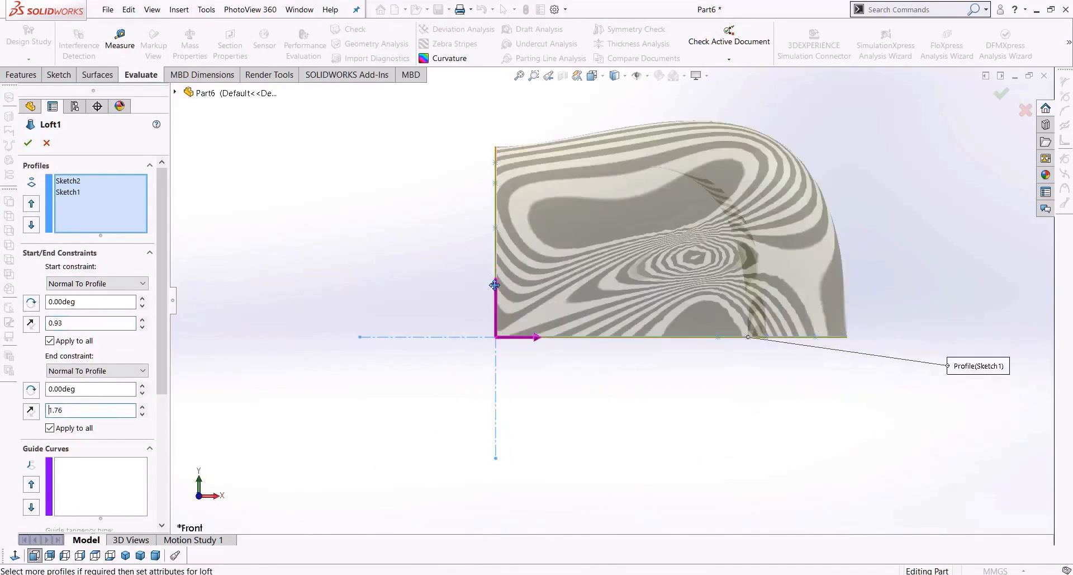
left_click_drag(495, 289, 495, 290)
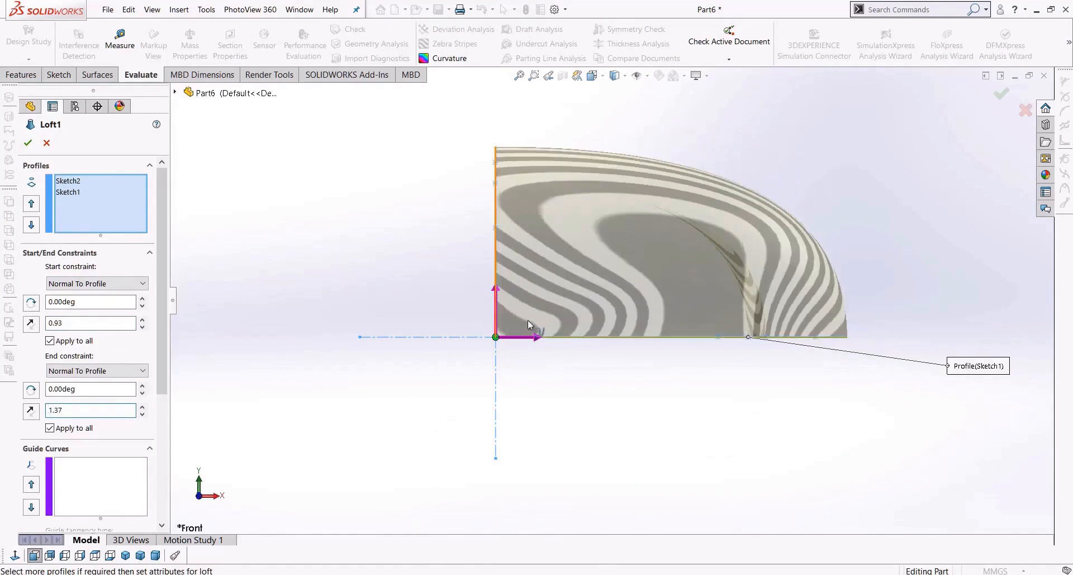
Step: Try a start tangent length of 5.63 on the loft and restore Sketch1 as its second profile
left_click_drag(557, 343, 590, 338)
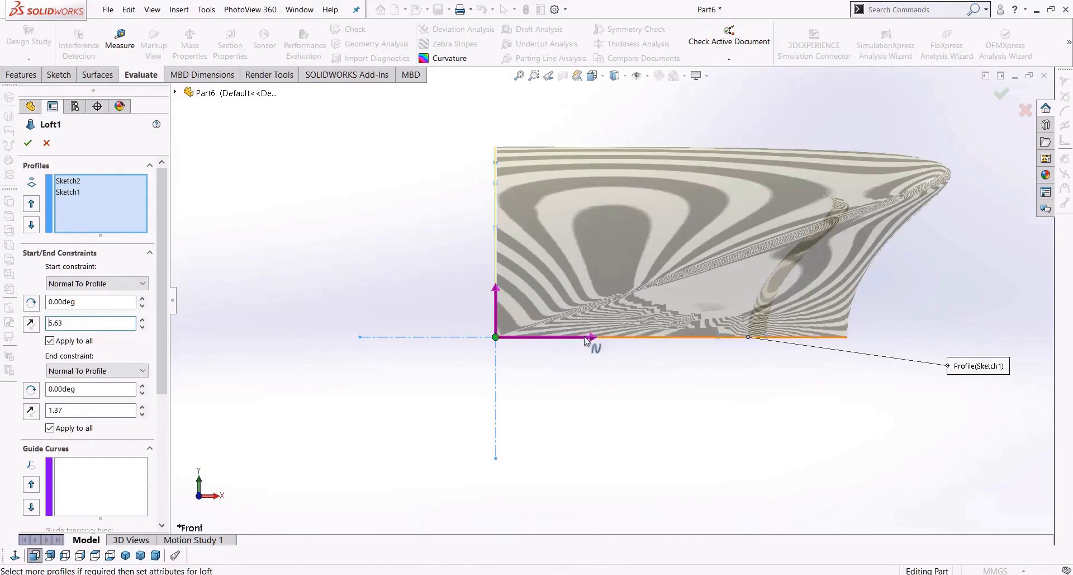
left_click(587, 339)
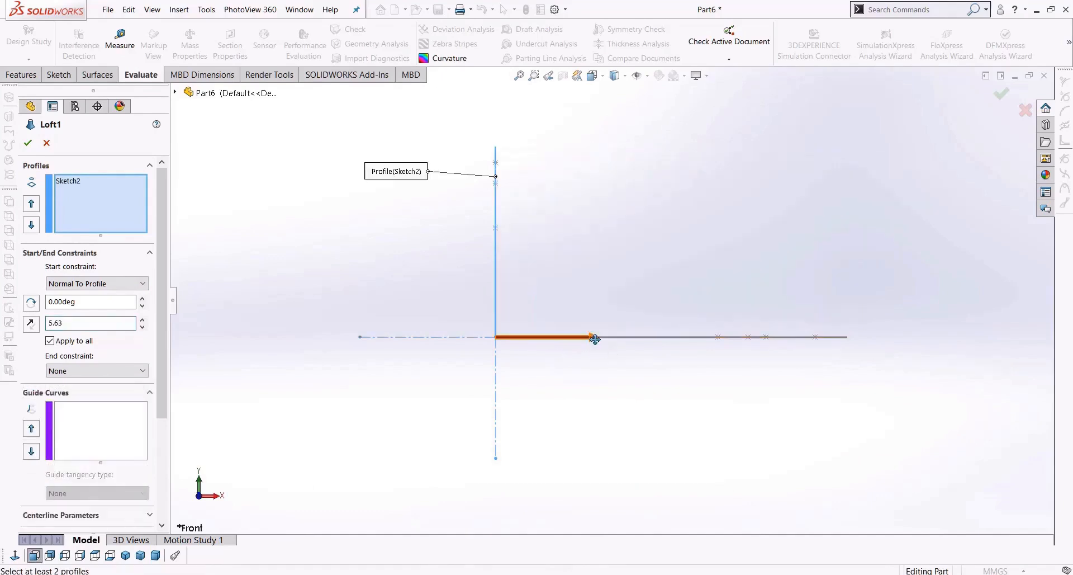
left_click(620, 339)
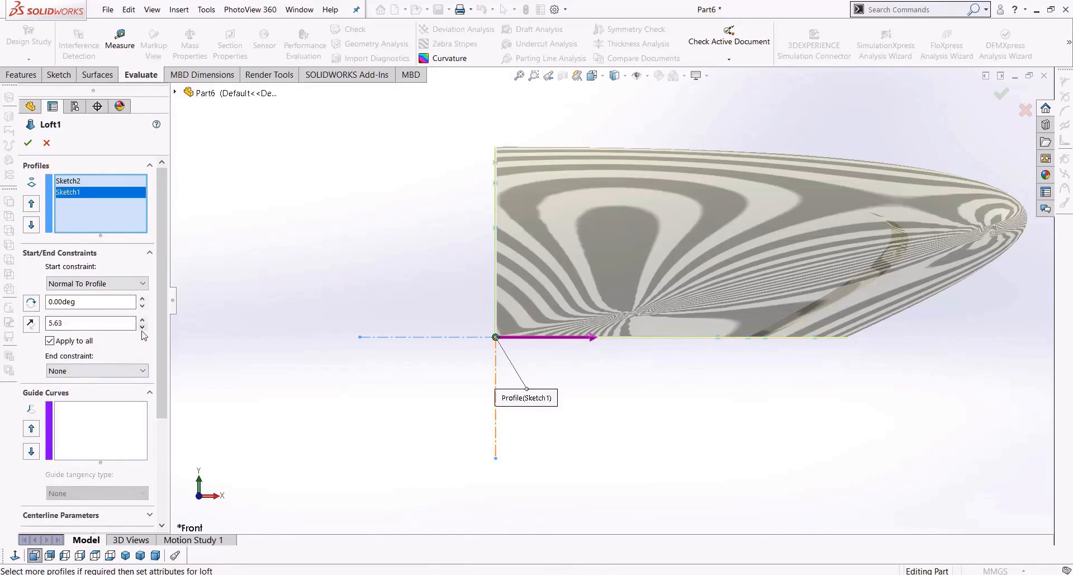
Step: Set the loft's start tangent length to 1 and its end constraint to Normal To Profile, and accept the feature
scroll(104, 325, "down", 10)
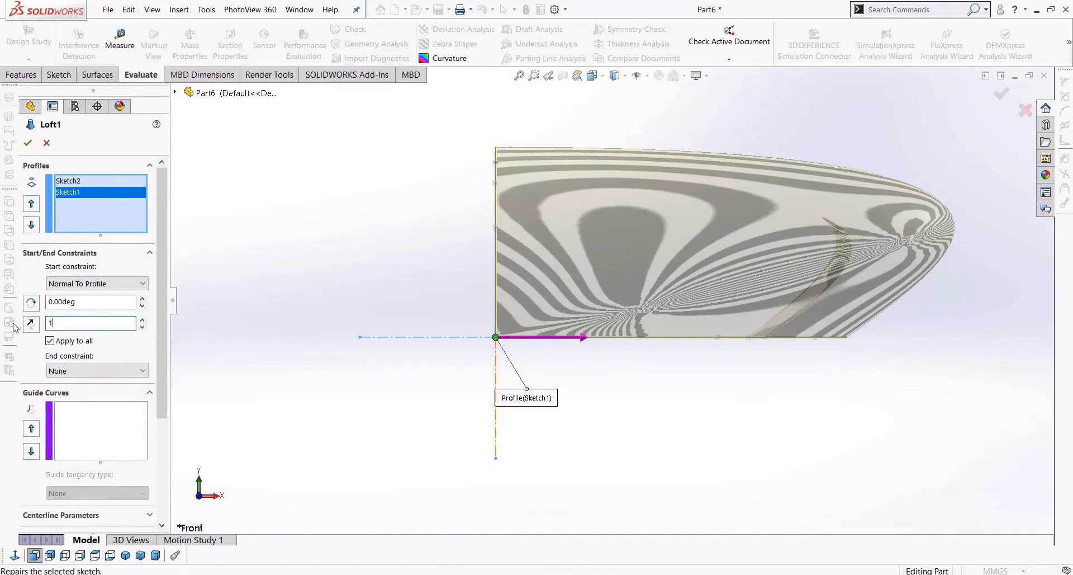
left_click(107, 370)
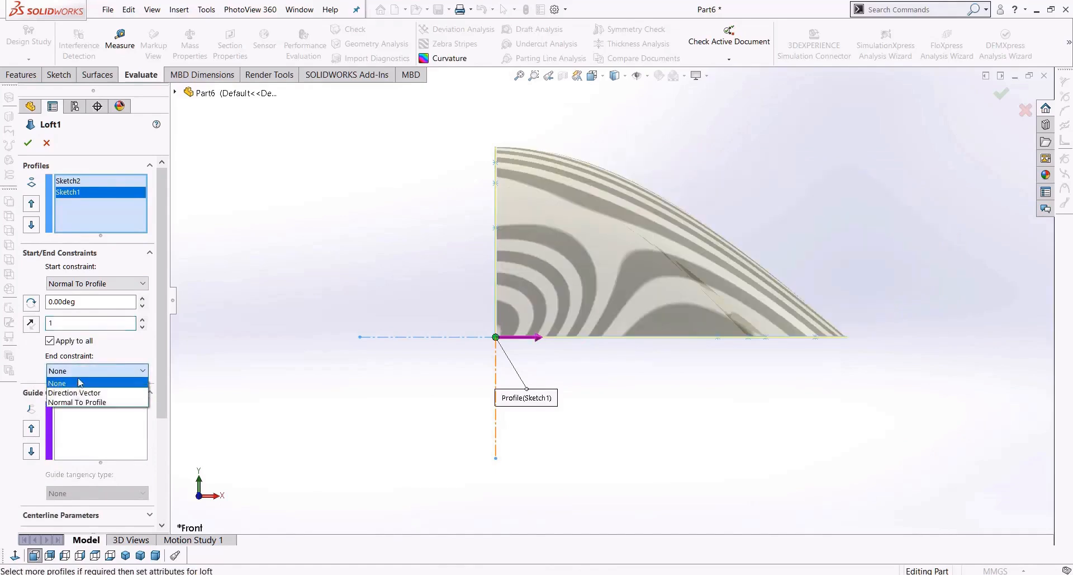
left_click(80, 401)
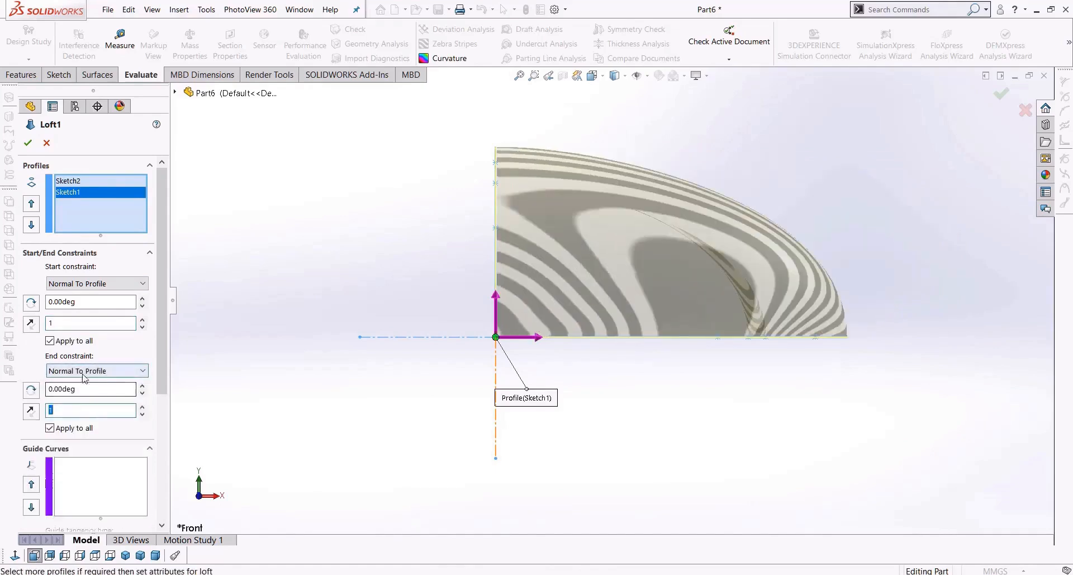
middle_click_drag(613, 398, 573, 445)
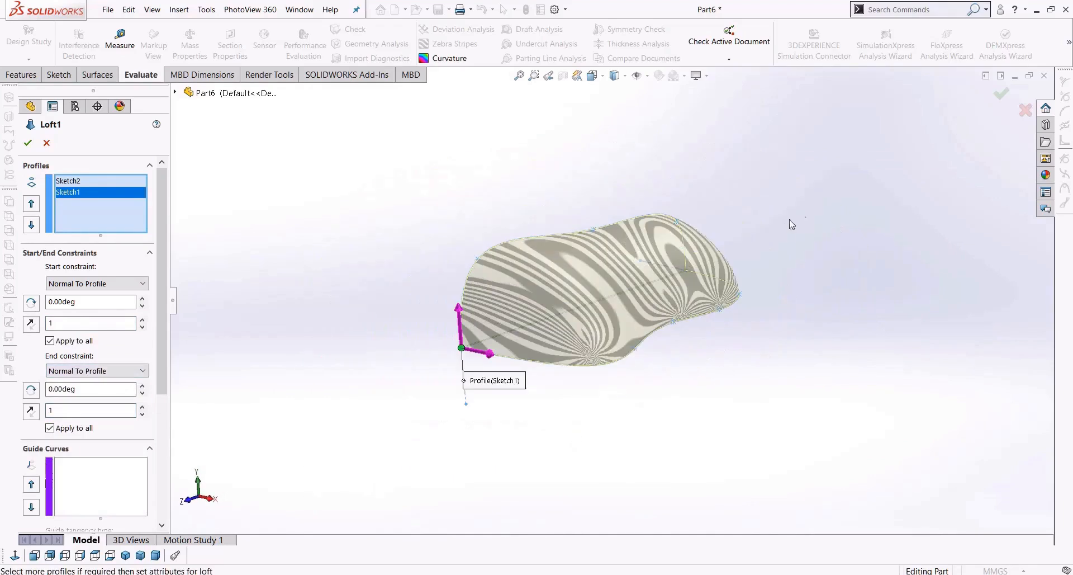
left_click(1001, 93)
middle_click_drag(448, 268, 413, 437)
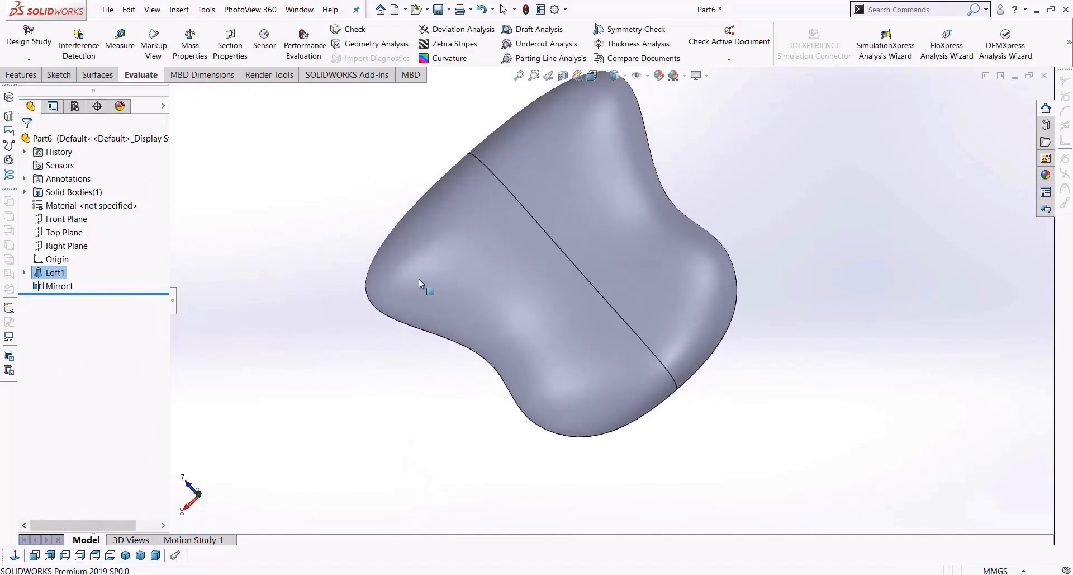
Step: Open Loft1's Sketch1 for editing and view it normal to the sketch plane
left_click(24, 272)
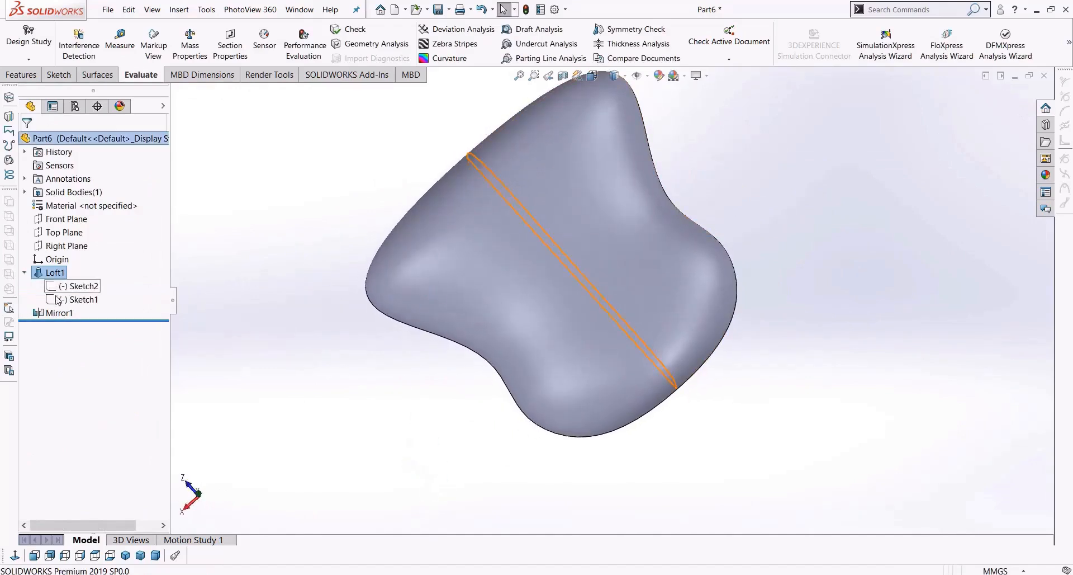
right_click(58, 300)
left_click(67, 269)
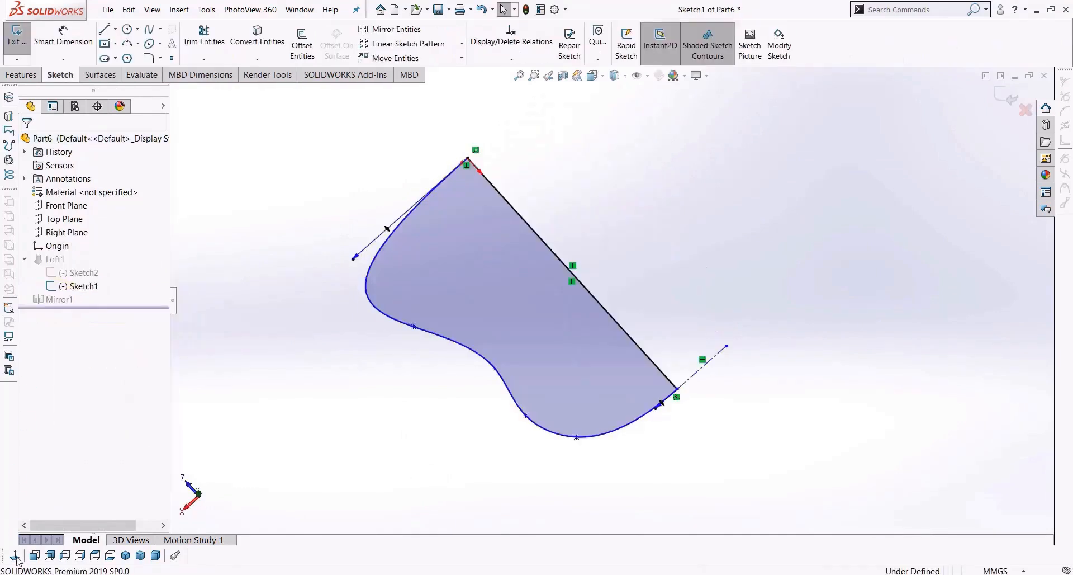
left_click(16, 556)
scroll(632, 211, "up", 3)
scroll(632, 218, "down", 3)
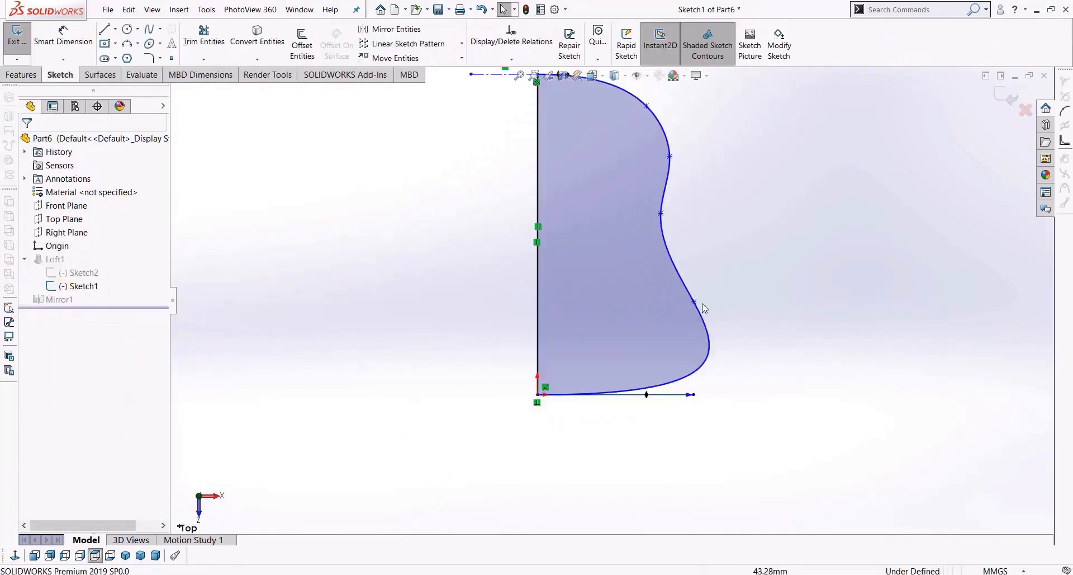
Step: Try to narrow Sketch1's profile by pulling spline points inward, and undo these moves
left_click_drag(694, 302, 636, 306)
middle_click_drag(663, 173, 659, 198, "ctrl")
left_click_drag(636, 177, 621, 175)
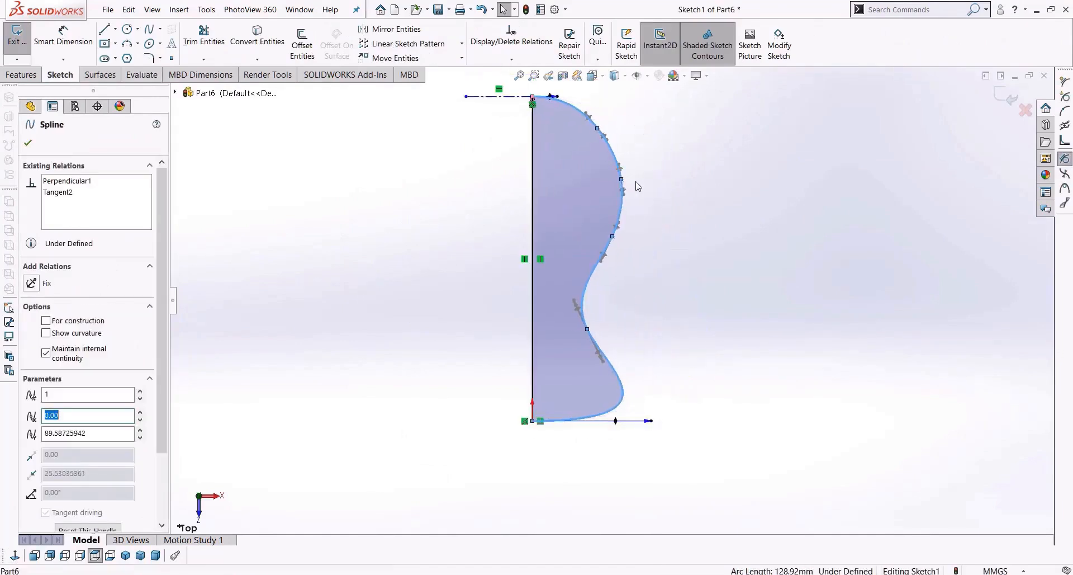
key("ctrl+z")
key("ctrl+z")
left_click(610, 176)
Step: Narrow Sketch1's profile by moving the spline's interior points inward, the second to about X 24.4, Y 66 and the third to about X 24.6, Y 49.7
left_click_drag(624, 137, 581, 104)
left_click(704, 162)
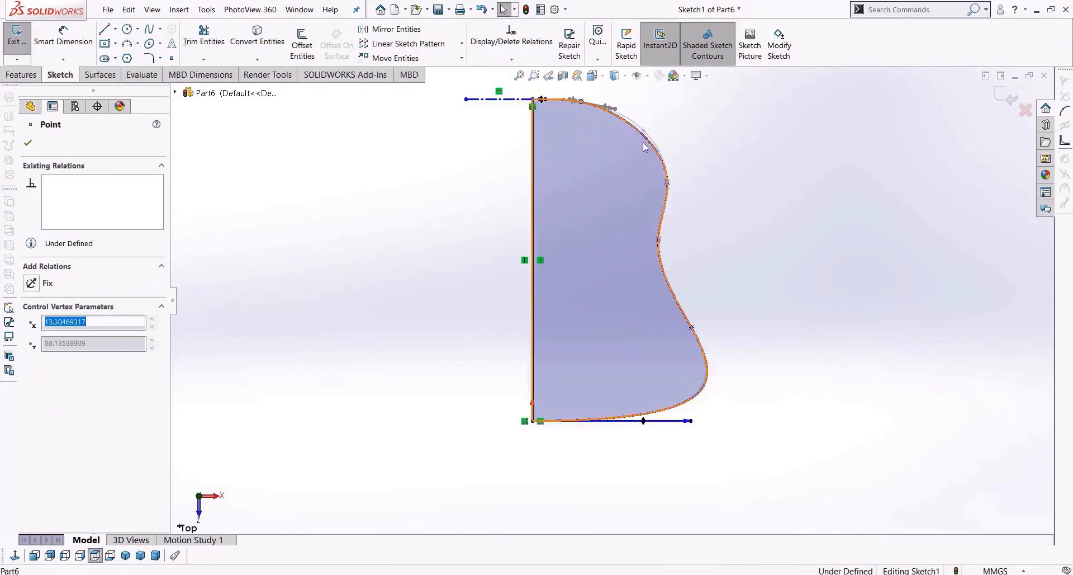
left_click_drag(668, 184, 621, 181)
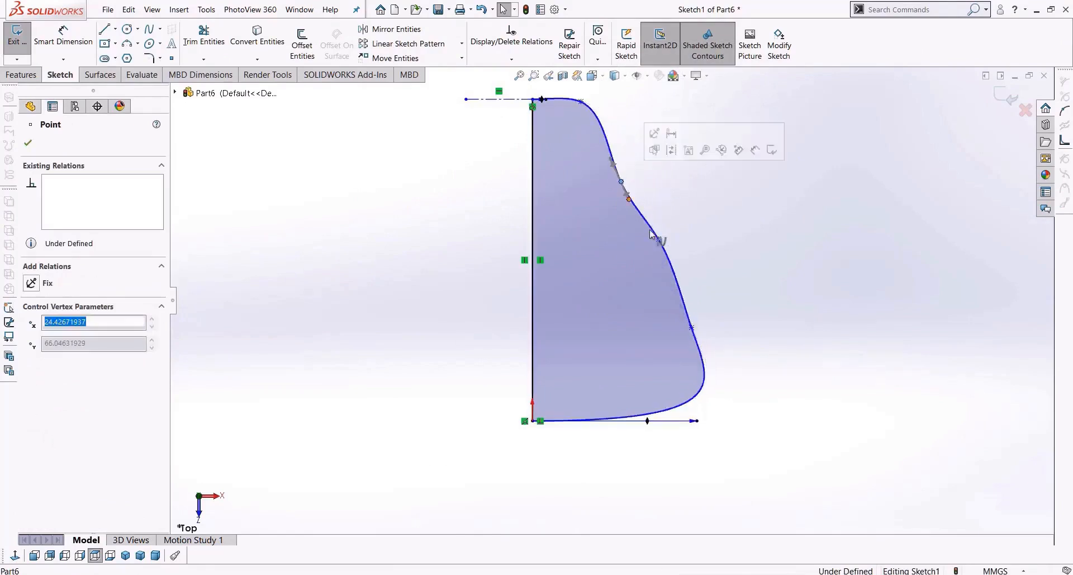
left_click_drag(651, 235, 607, 257)
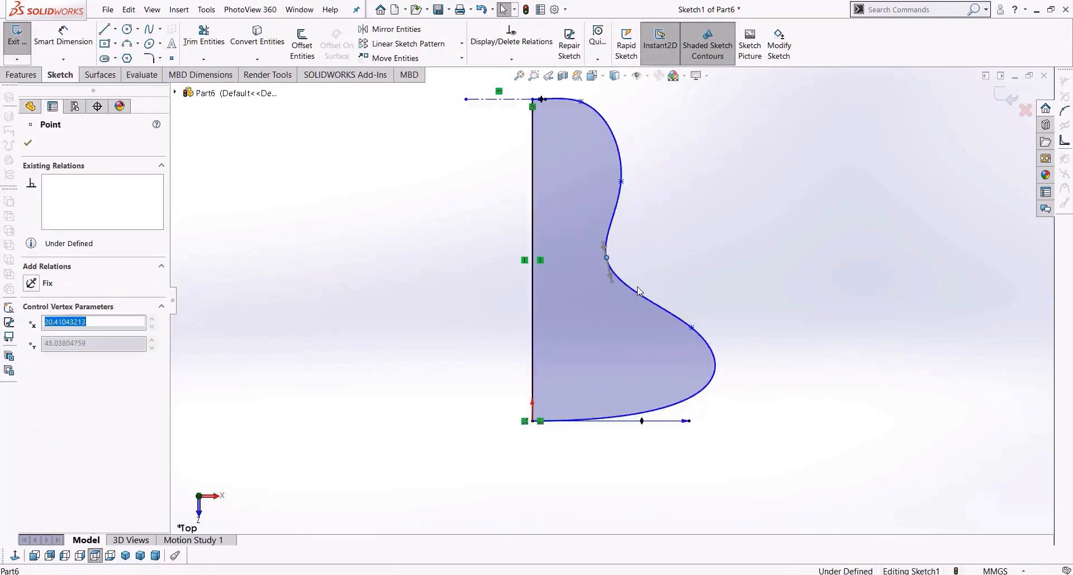
left_click_drag(692, 327, 631, 326)
left_click_drag(608, 260, 622, 241)
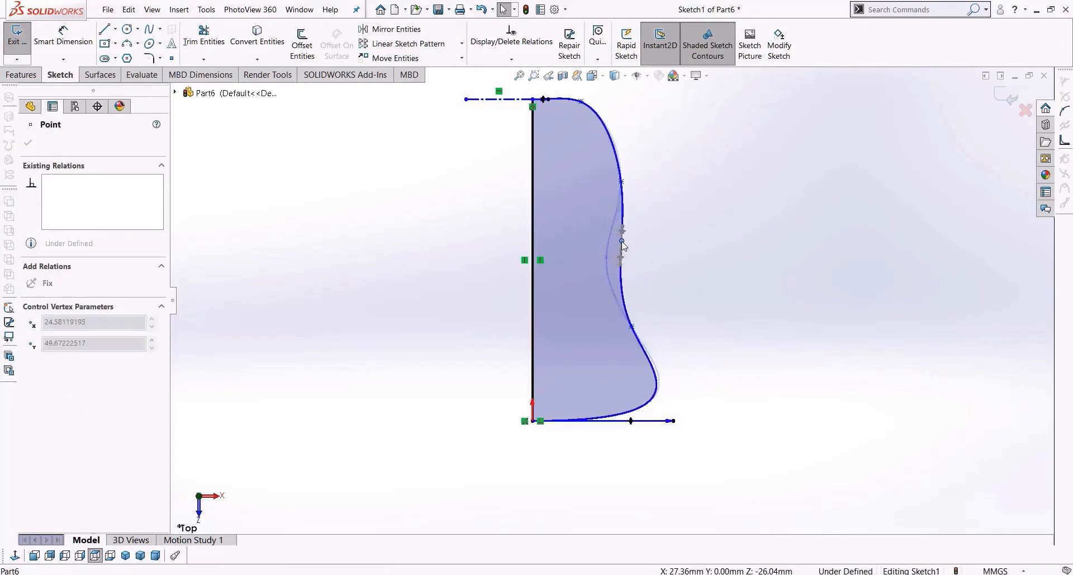
Step: Refine the spline with its uppermost interior point at about X 17.3, Y 82.6 and a shorter tangency handle at the origin, and exit the sketch
left_click(696, 144)
left_click_drag(580, 101, 596, 123)
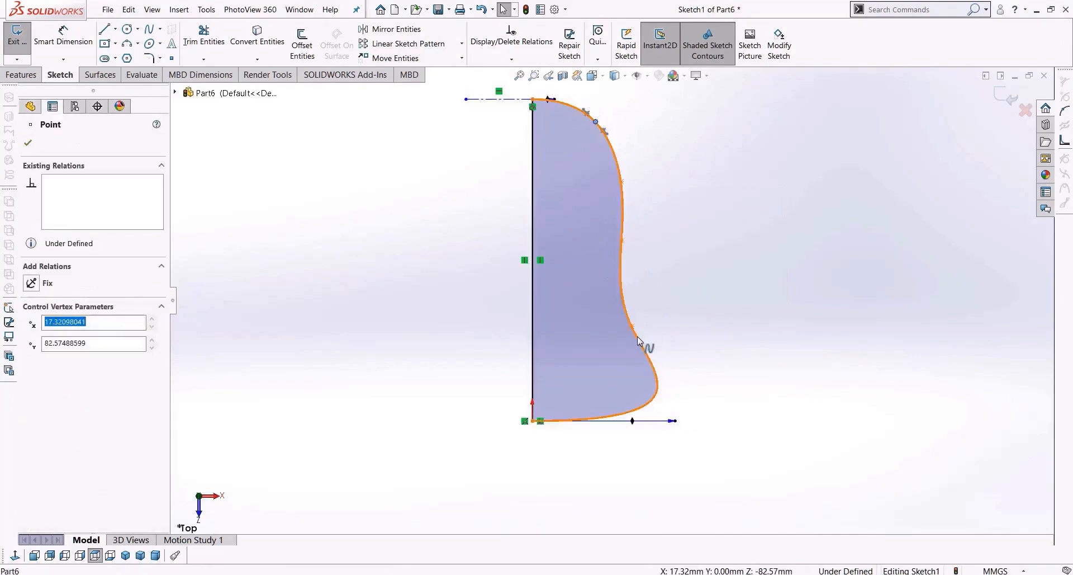
left_click_drag(635, 319, 633, 306)
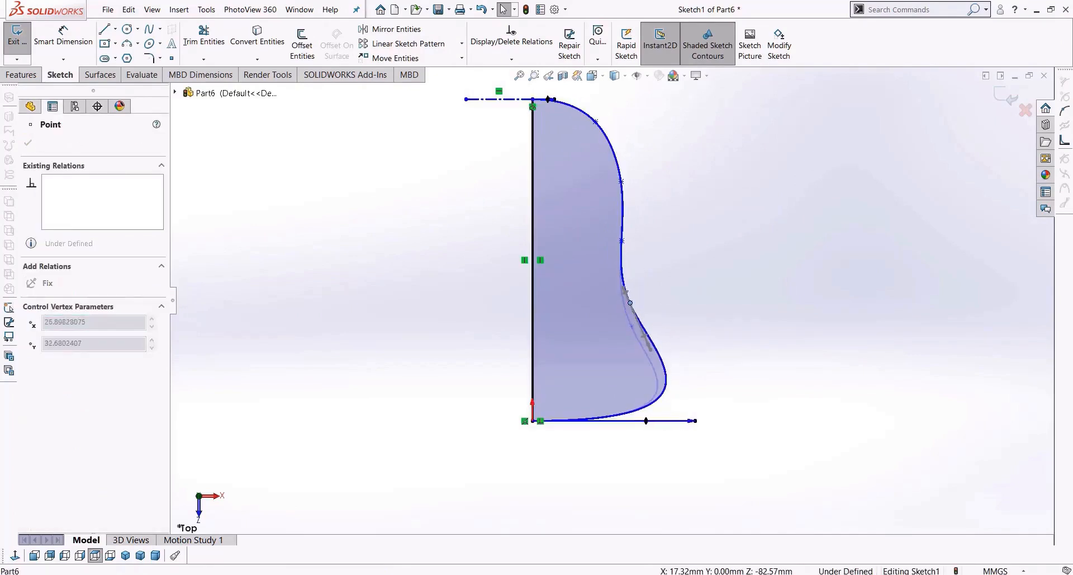
left_click_drag(695, 420, 657, 422)
left_click(1008, 97)
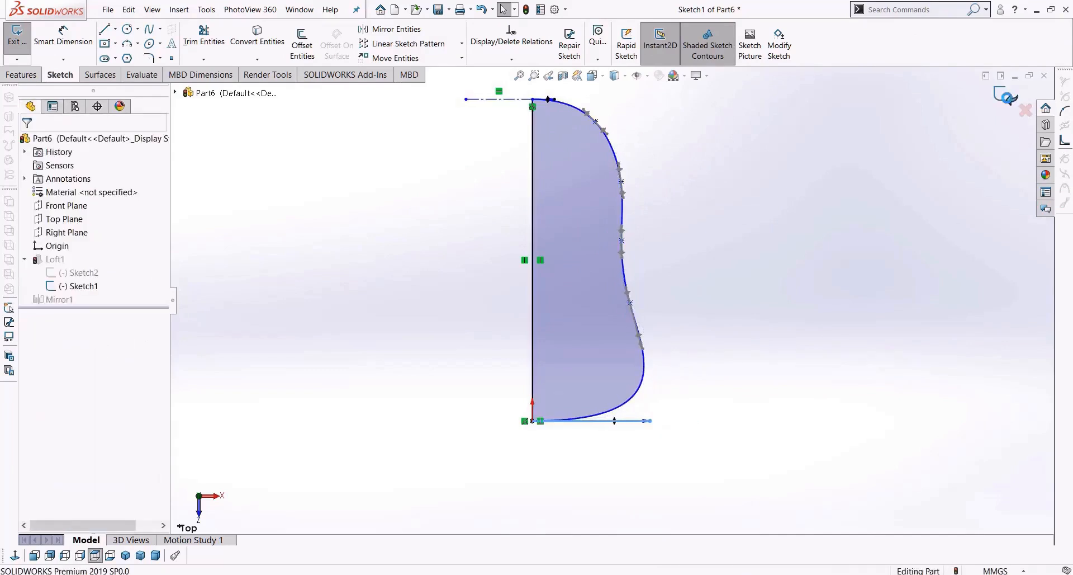
Step: Show zebra stripes on the rebuilt solid and examine how they cross the mirror seam near the base edge
middle_click_drag(702, 201, 827, 464)
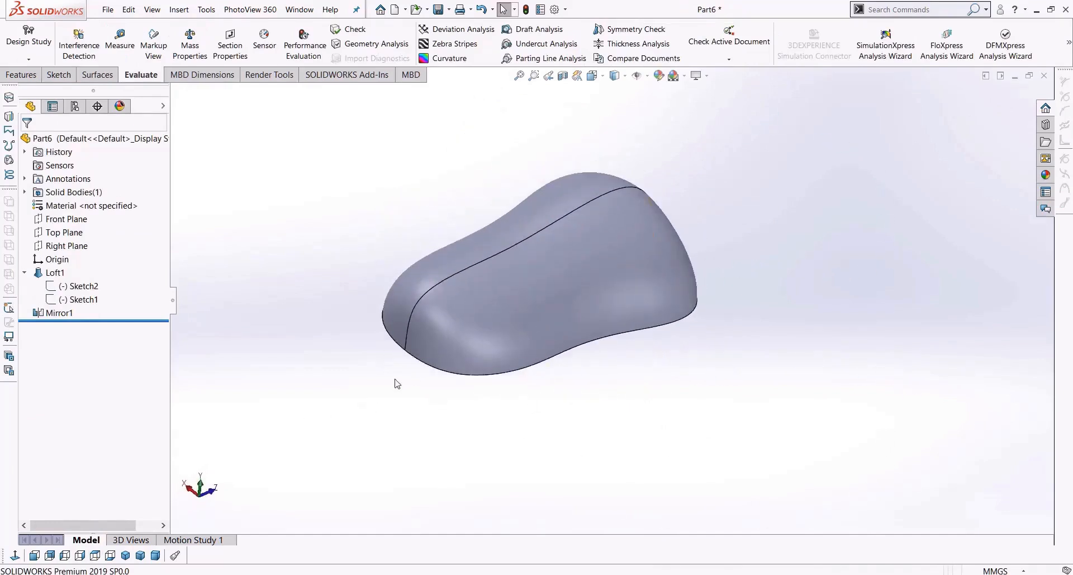
left_click(456, 45)
scroll(407, 352, "down", 4)
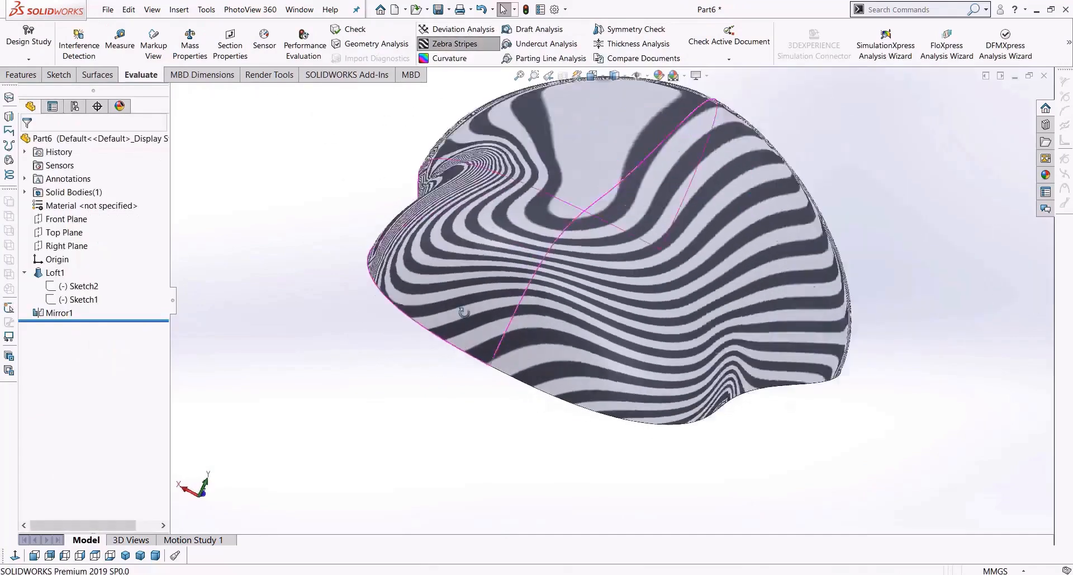
middle_click_drag(463, 314, 448, 311)
scroll(484, 388, "down", 3)
scroll(486, 388, "down", 2)
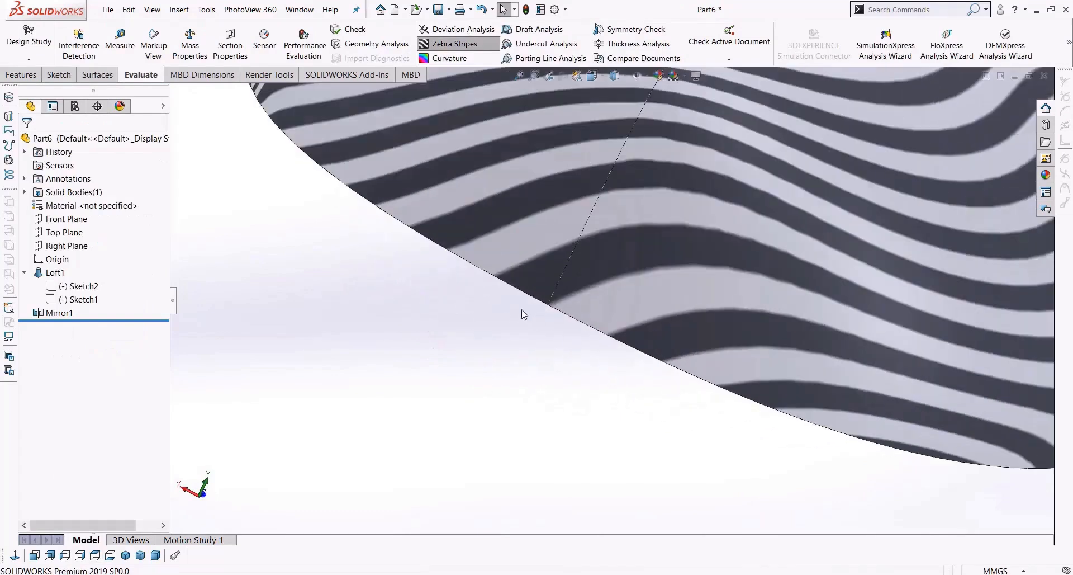
scroll(694, 244, "up", 5)
Step: Examine the zebra stripes where the seam meets the base edge at the opposite end of the solid
middle_click_drag(695, 245, 594, 266)
scroll(594, 268, "up", 3)
scroll(789, 280, "down", 3)
middle_click_drag(789, 269, 727, 302)
middle_click_drag(1031, 314, 923, 311)
scroll(578, 295, "down", 5)
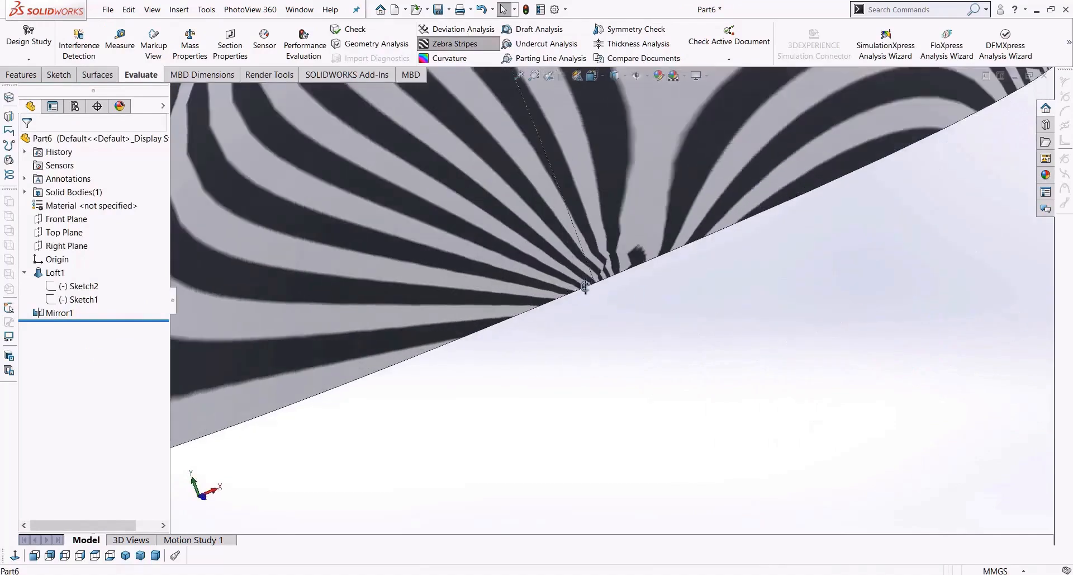
mouse_move(605, 239)
middle_mouse_down()
mouse_move(611, 204)
mouse_move(605, 239)
middle_mouse_up()
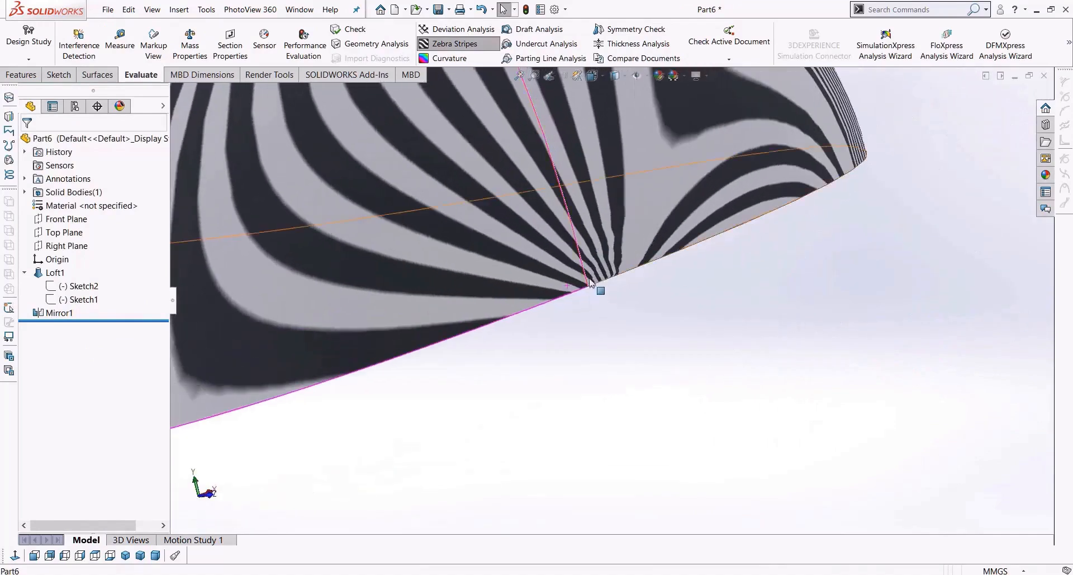
Step: Recheck the zebra stripes around the base end of the mirror seam from the other side of the solid
scroll(585, 276, "down", 3)
middle_click_drag(569, 274, 528, 235)
scroll(570, 367, "up", 3)
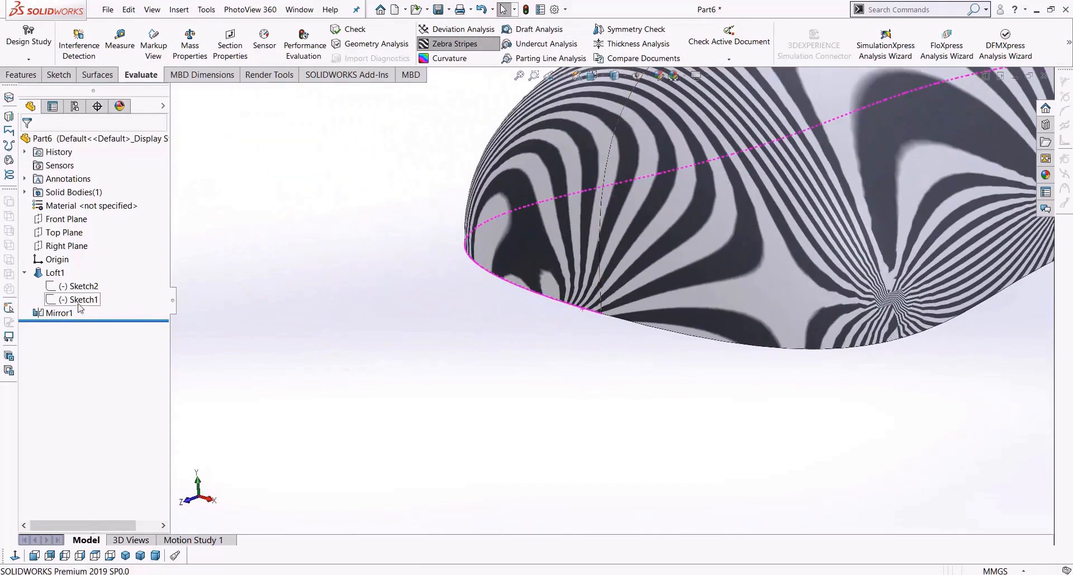
right_click(66, 289)
left_click(69, 251)
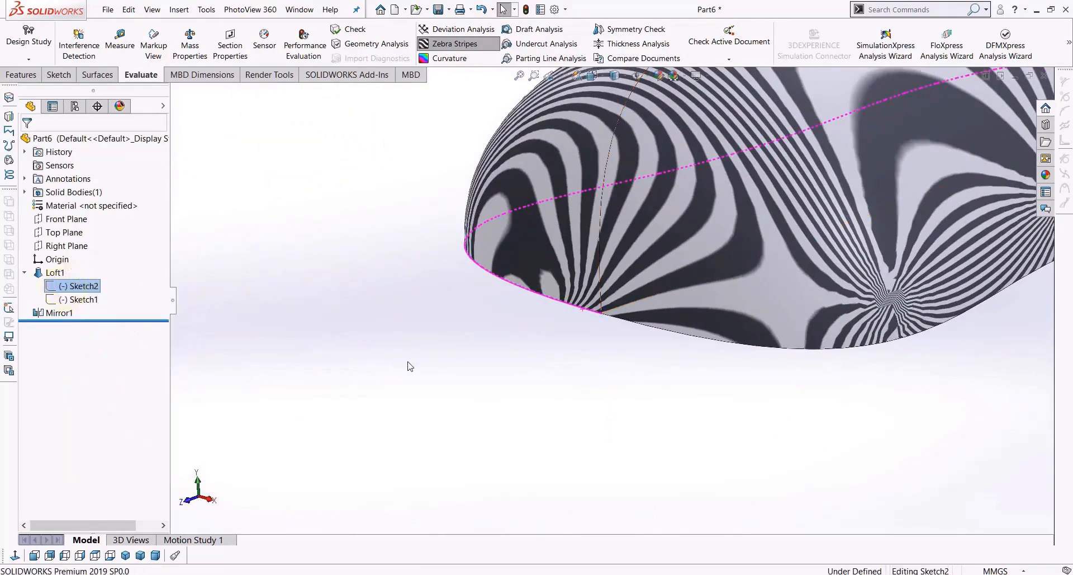
middle_click_drag(571, 332, 566, 332)
left_click(1003, 96)
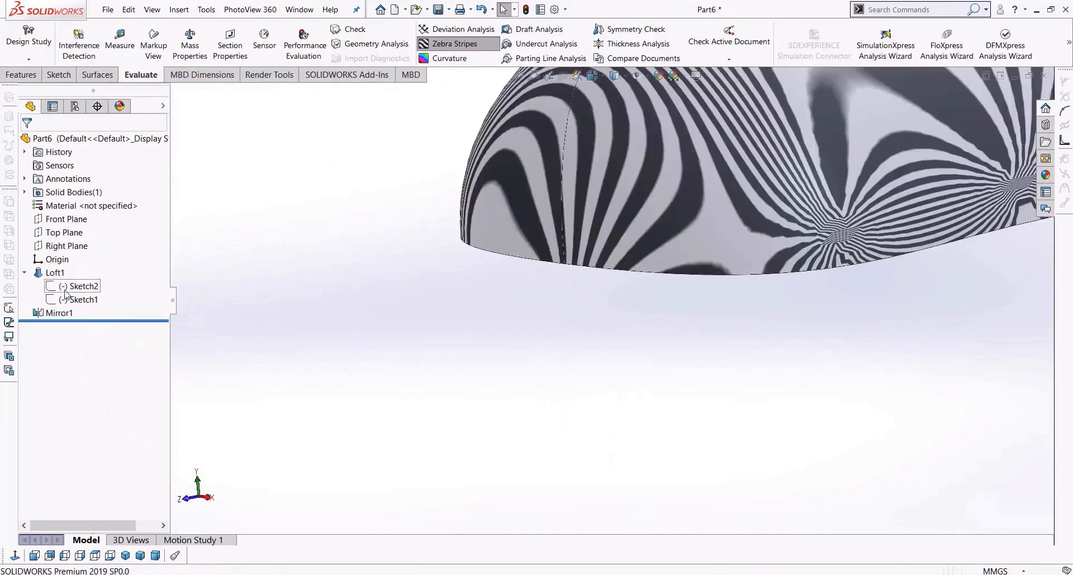
Step: Edit Sketch1 to shorten the spline's tangency handle at the origin, and exit the sketch
right_click(65, 290)
right_click(58, 298)
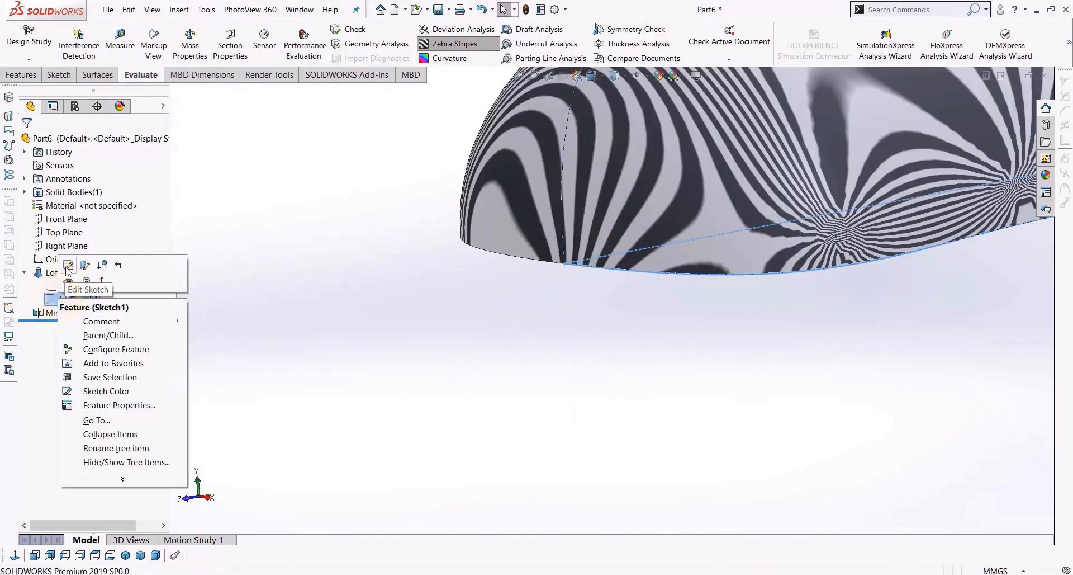
left_click(68, 268)
mouse_move(422, 340)
middle_mouse_down()
mouse_move(444, 396)
mouse_move(437, 450)
middle_mouse_up()
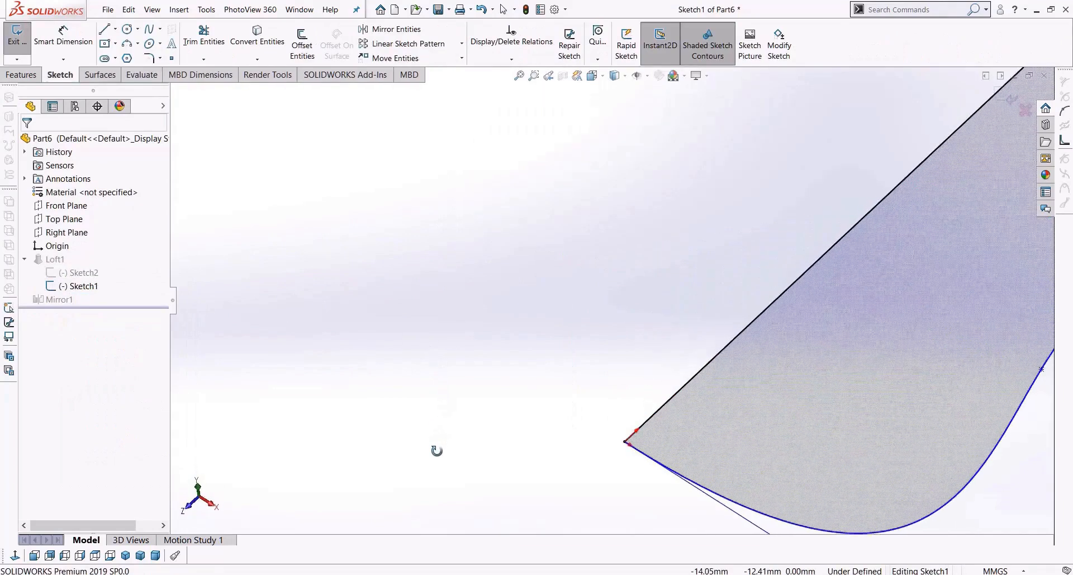
scroll(676, 472, "up", 3)
scroll(676, 472, "down", 3)
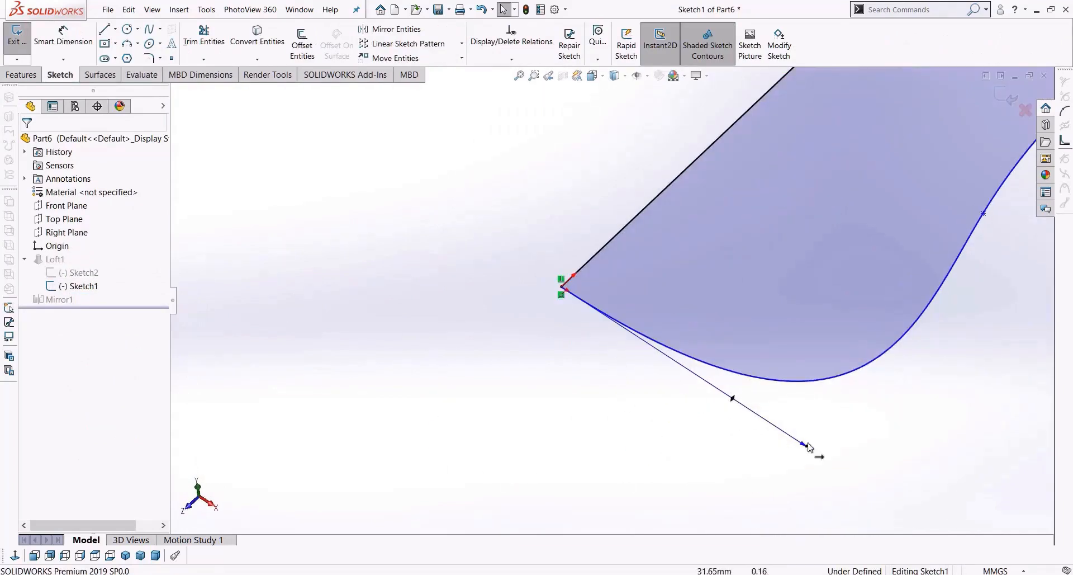
left_click_drag(807, 451, 768, 423)
scroll(603, 307, "up", 3)
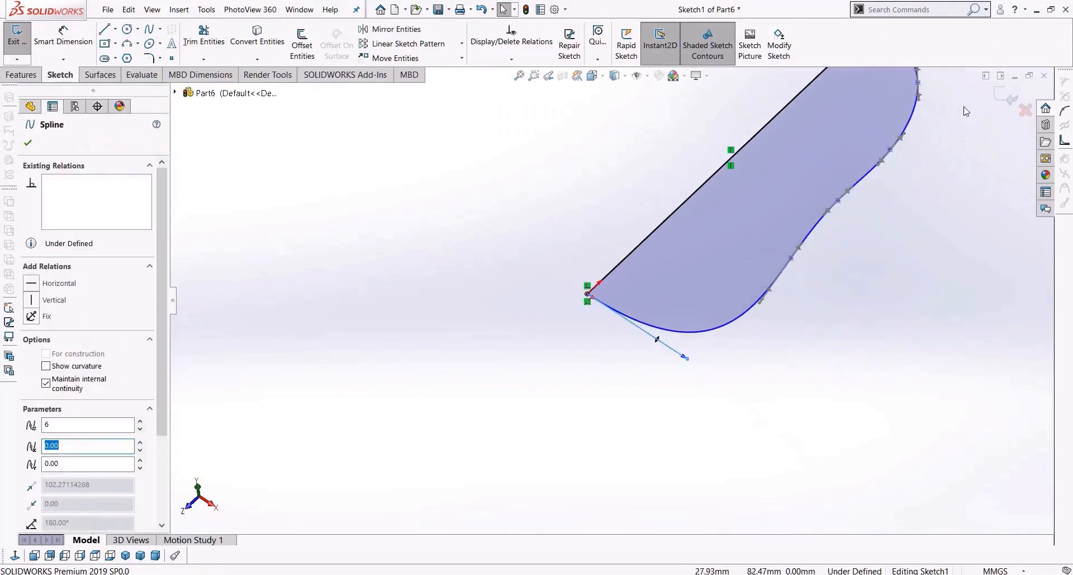
left_click(1000, 103)
Step: Examine the rebuilt solid's zebra stripes along the seam and base edge, and turn the stripes off
mouse_move(547, 382)
middle_mouse_down()
mouse_move(553, 356)
mouse_move(548, 379)
middle_mouse_up()
scroll(615, 326, "down", 2)
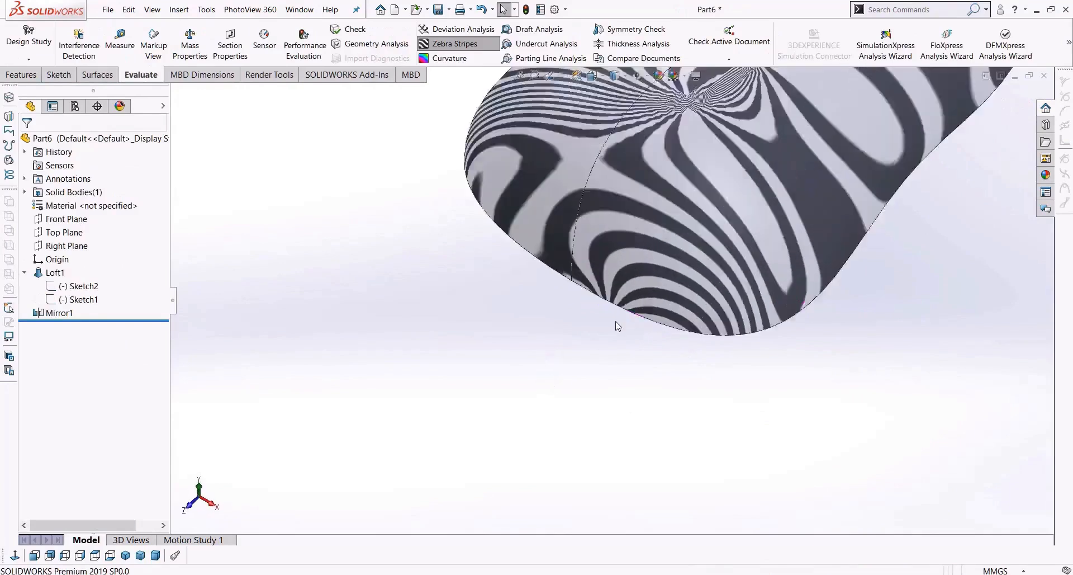
scroll(559, 307, "down", 2)
middle_click_drag(506, 295, 592, 253)
scroll(556, 282, "up", 5)
middle_click_drag(503, 166, 632, 342)
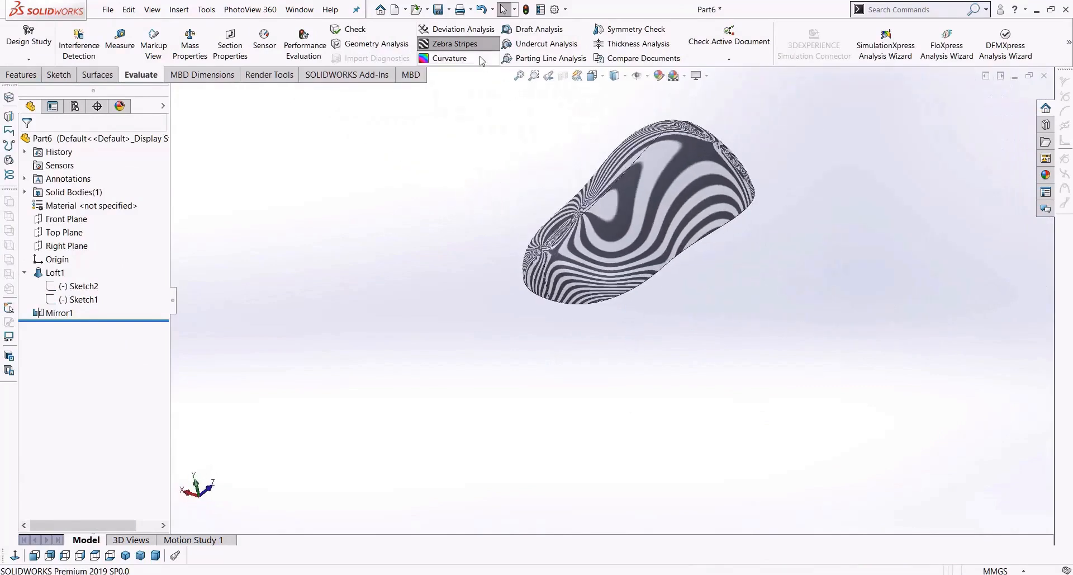
left_click(456, 44)
middle_click_drag(532, 207, 469, 206)
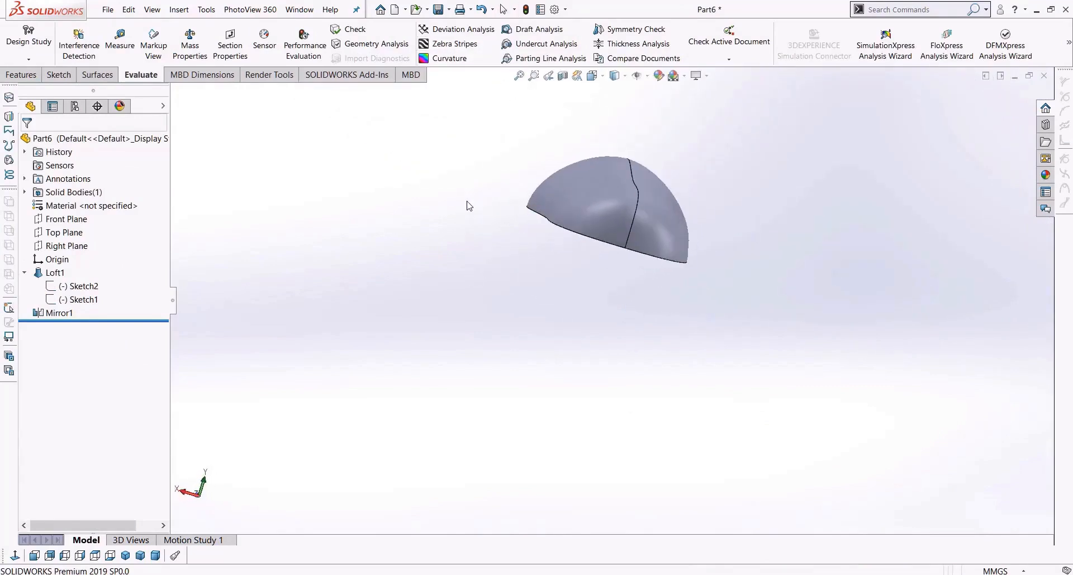
Step: Mirror the Mirror1 solid body about its flat base face with Merge solids enabled
left_click(21, 74)
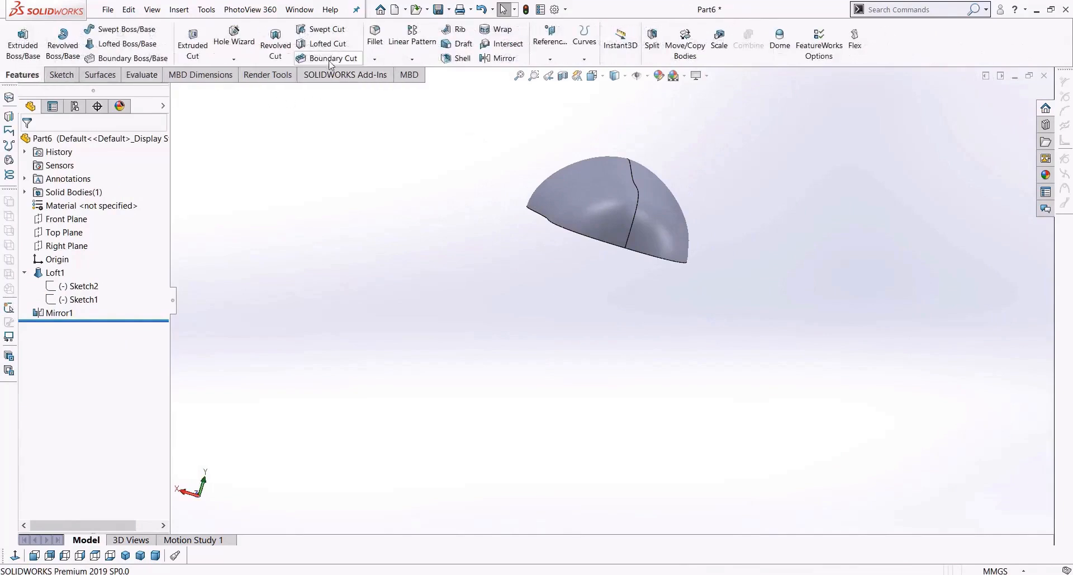
middle_click_drag(522, 170, 573, 217)
left_click(573, 217)
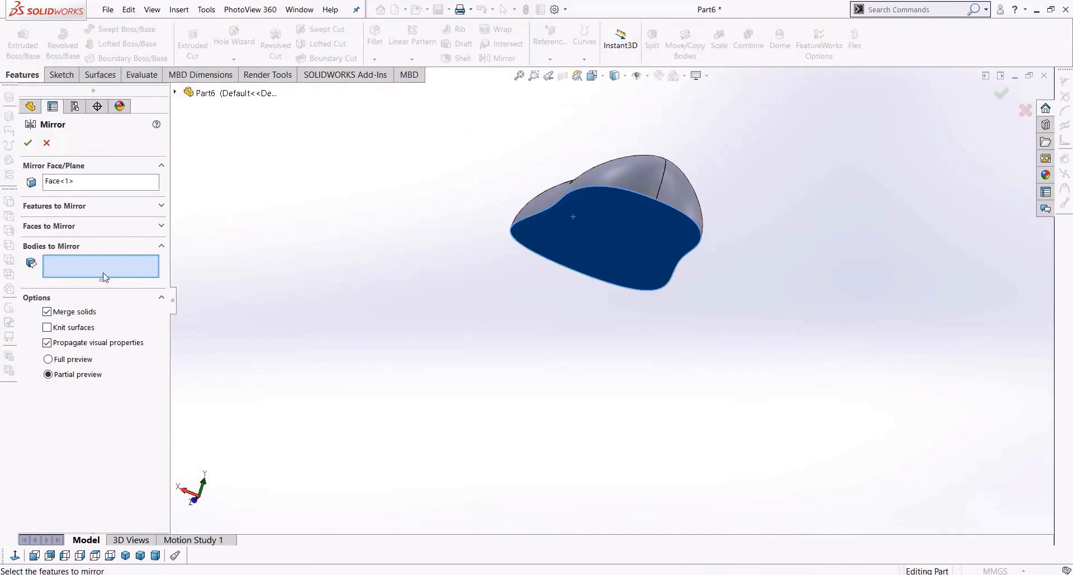
left_click(619, 176)
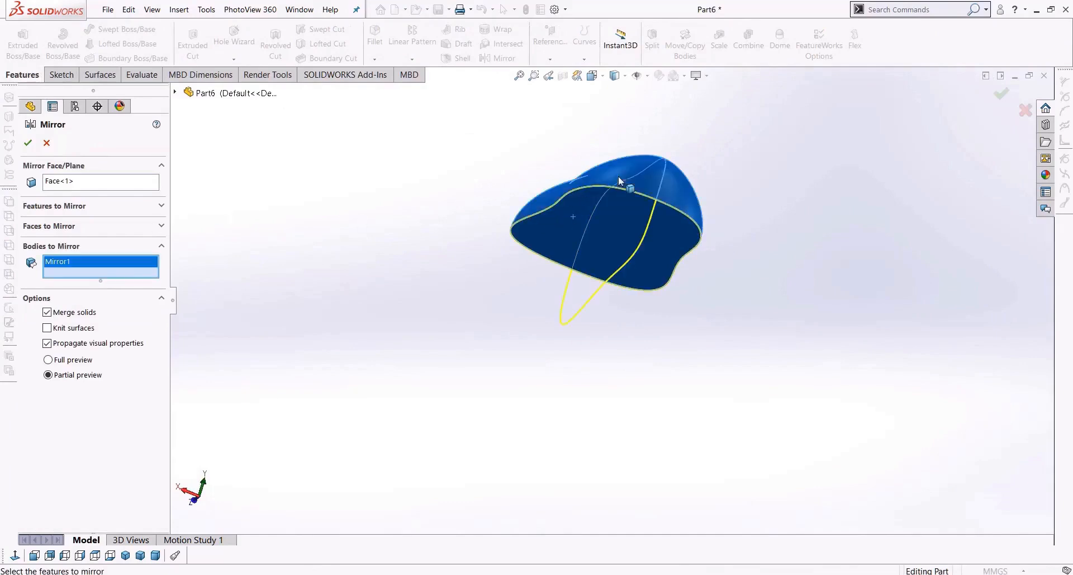
left_click(28, 143)
Step: Set the model's display style to shaded without edges
middle_click_drag(436, 366, 428, 378)
middle_click_drag(683, 256, 657, 261)
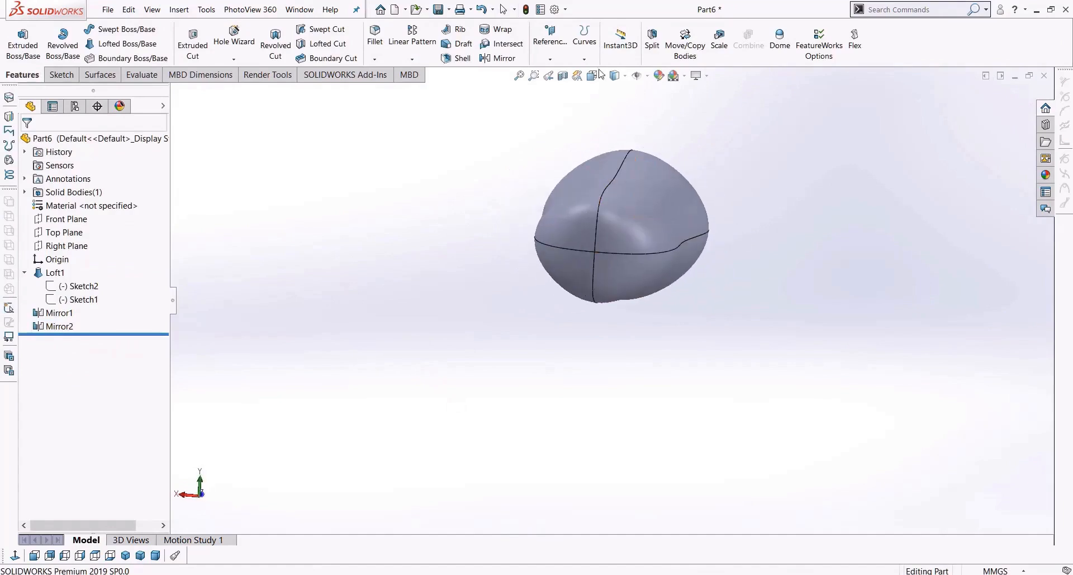
left_click(616, 76)
left_click(616, 109)
middle_click_drag(799, 273, 636, 134)
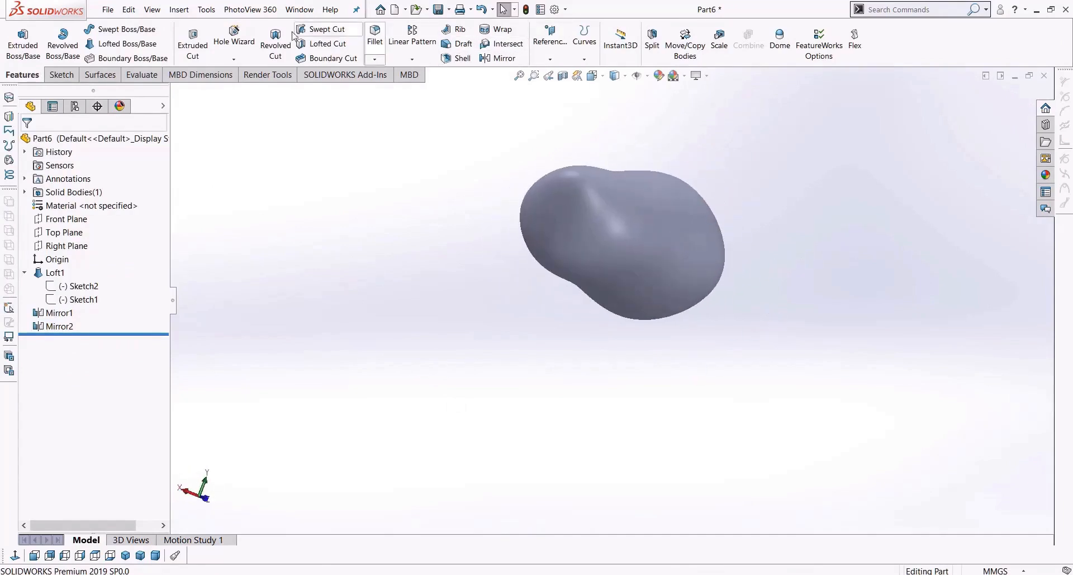
Step: Show zebra stripes on the full mirrored solid and examine how they cross the seams all around
left_click(100, 76)
left_click(126, 77)
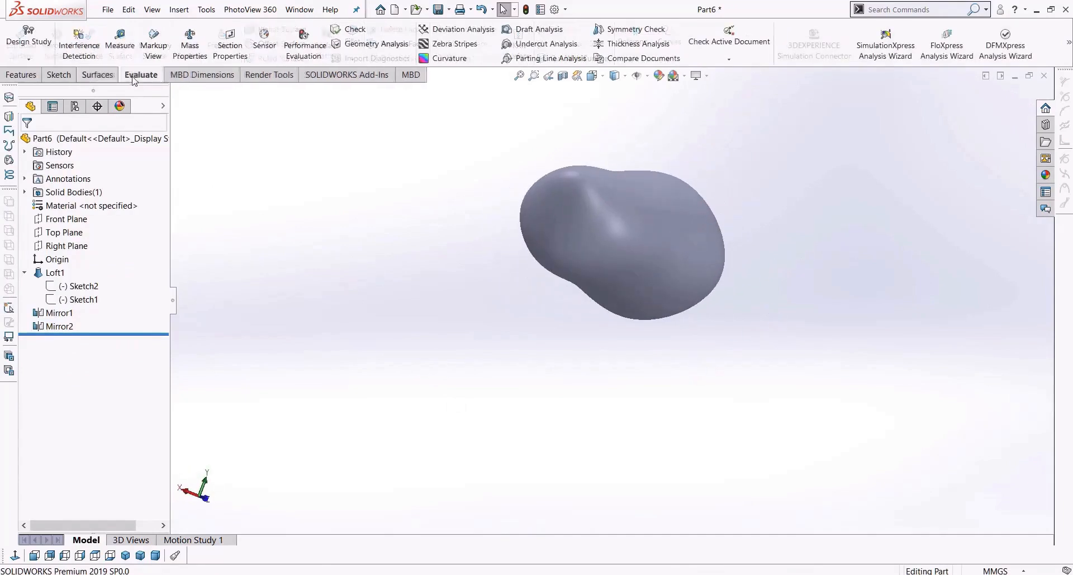
left_click(447, 44)
middle_click_drag(636, 320, 579, 241)
scroll(681, 218, "down", 4)
key("Return")
scroll(848, 207, "down", 3)
middle_click_drag(843, 190, 629, 226)
scroll(790, 228, "up", 5)
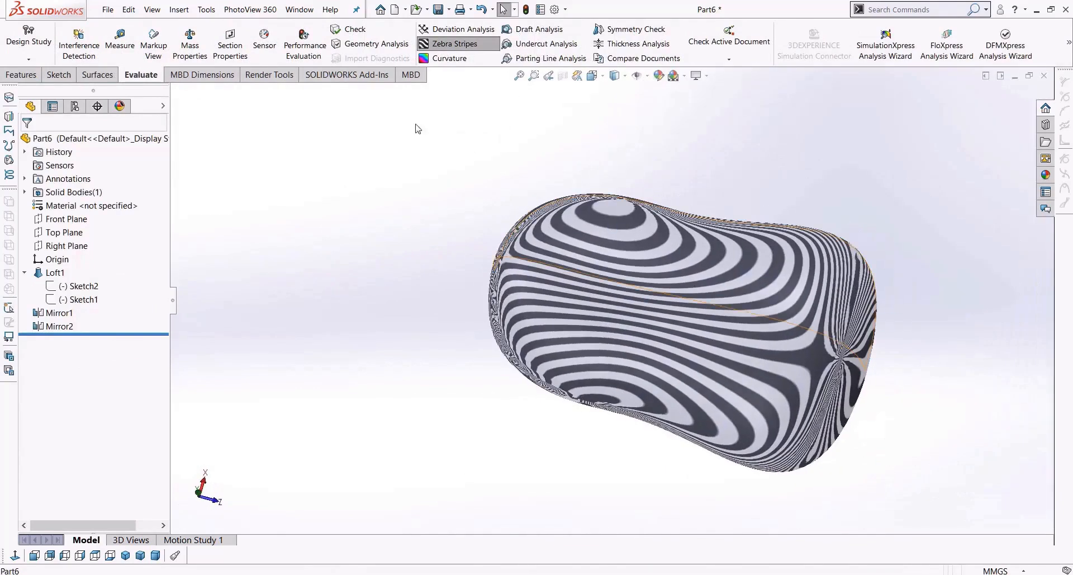
Step: Turn off the zebra stripes and delete the Mirror2 feature
left_click(455, 45)
left_click(59, 327)
key("Delete")
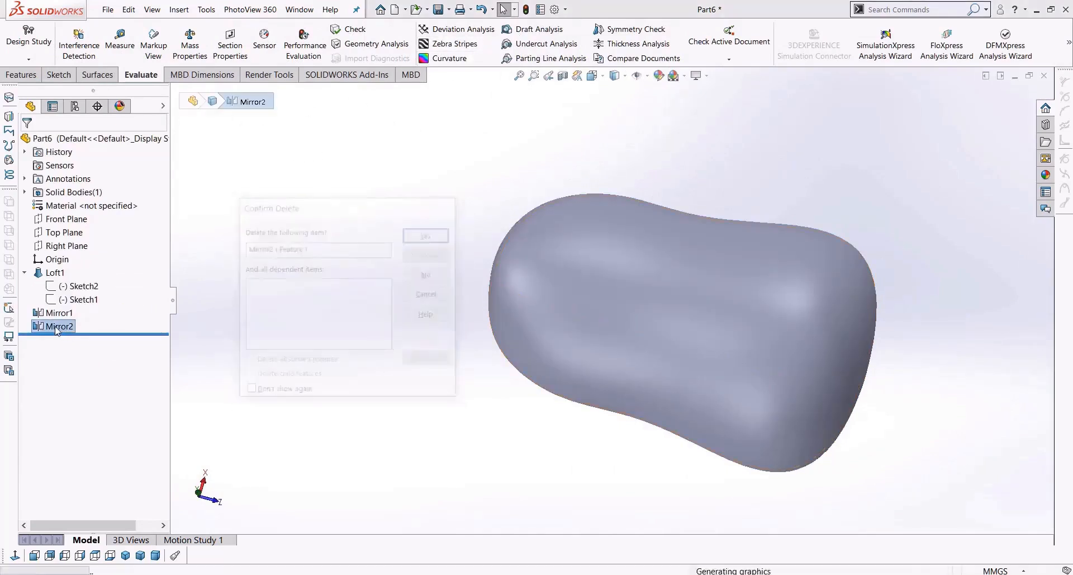
key("Return")
left_click(168, 304)
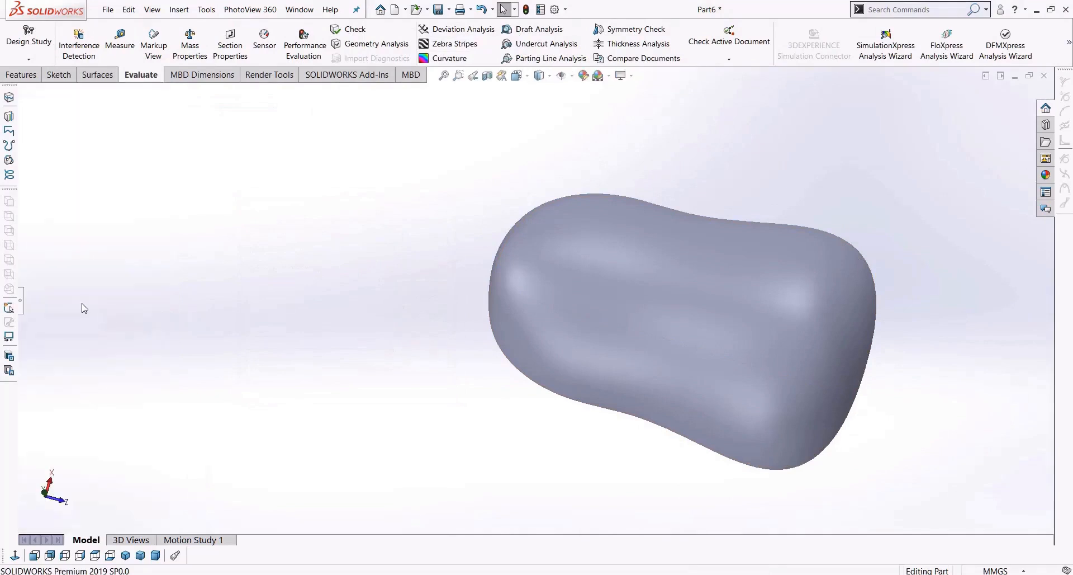
left_click(21, 306)
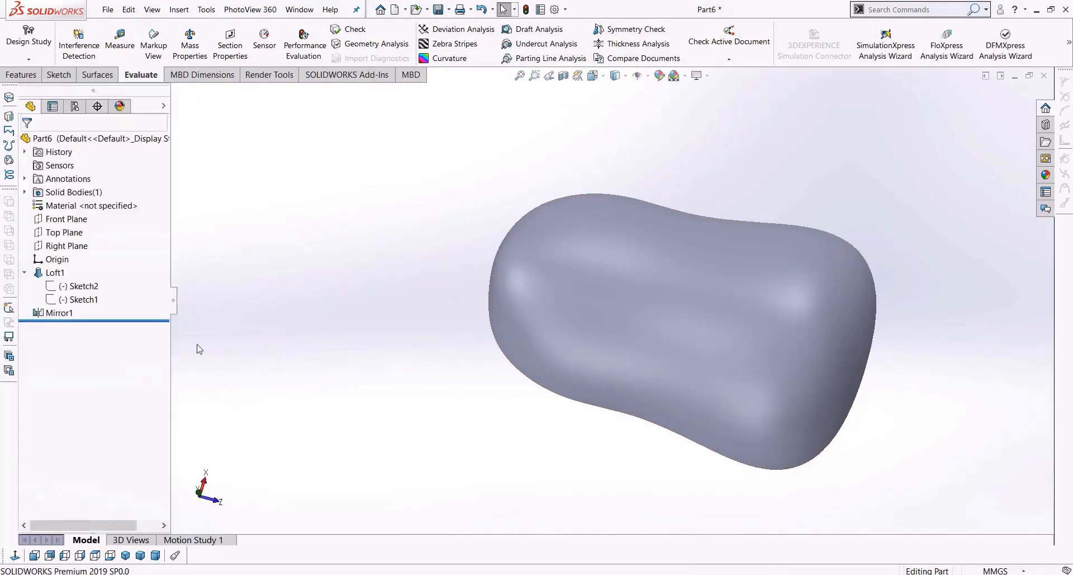
left_click(173, 302)
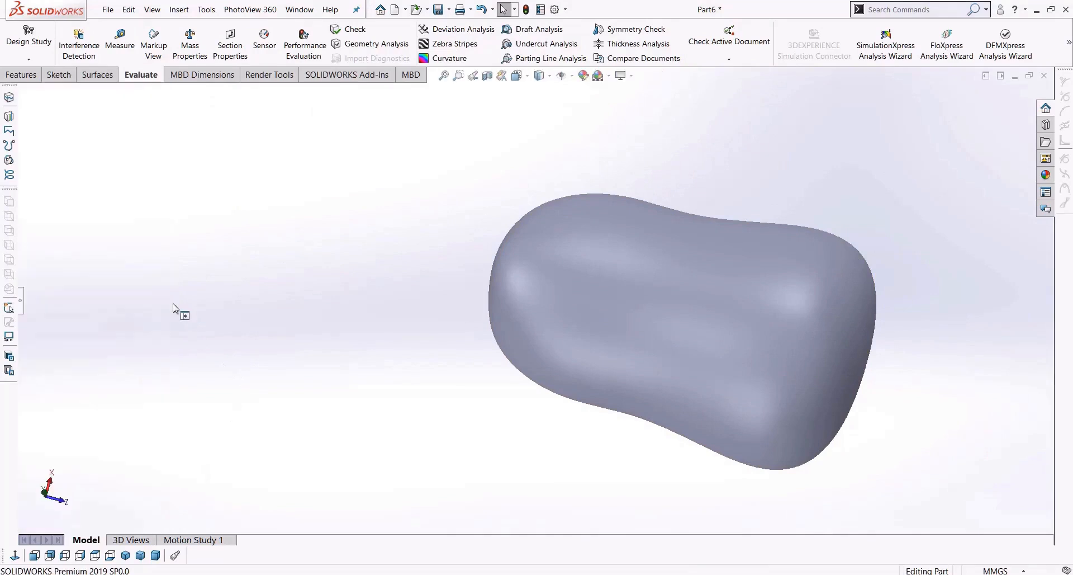
left_click(22, 305)
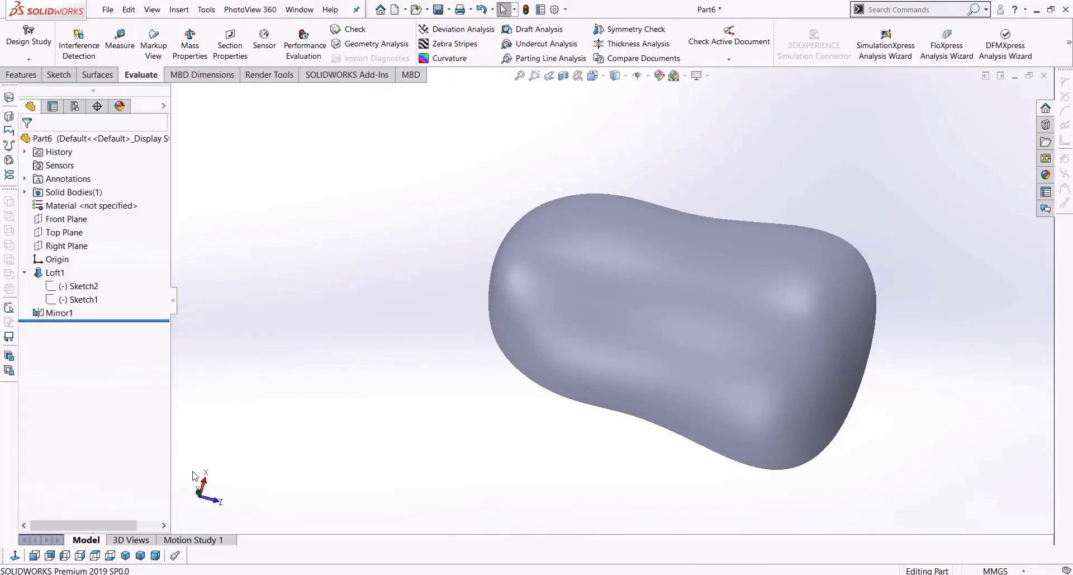
mouse_move(112, 92)
left_mouse_down()
mouse_move(152, 98)
mouse_move(149, 87)
left_mouse_up()
middle_click_drag(579, 526, 648, 412)
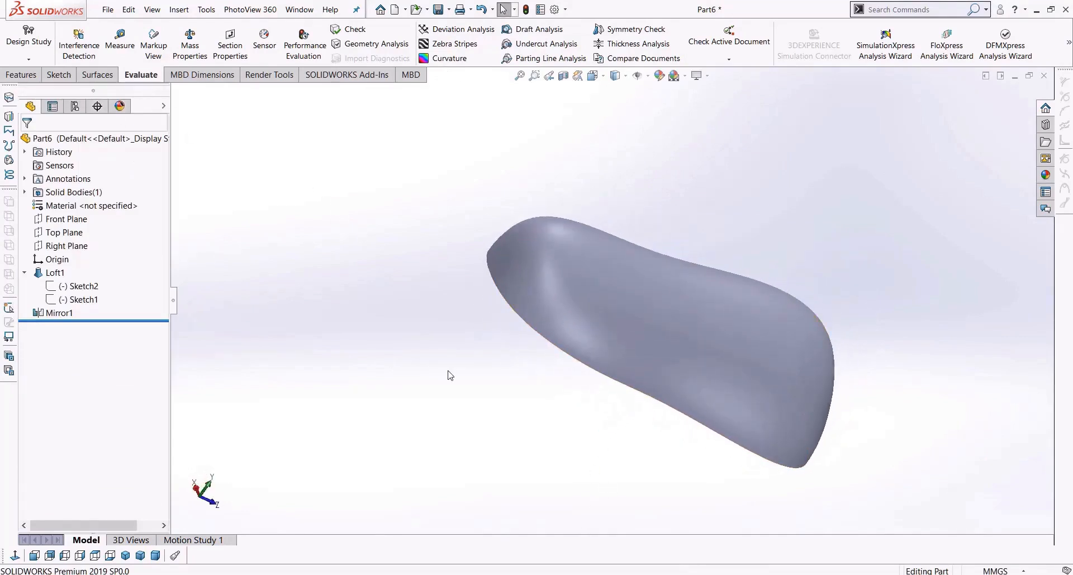
Step: In a new part, sketch a center rectangle about 130 by 82 mm on the Top Plane, centred on the origin, and exit the sketch
key("ctrl+n")
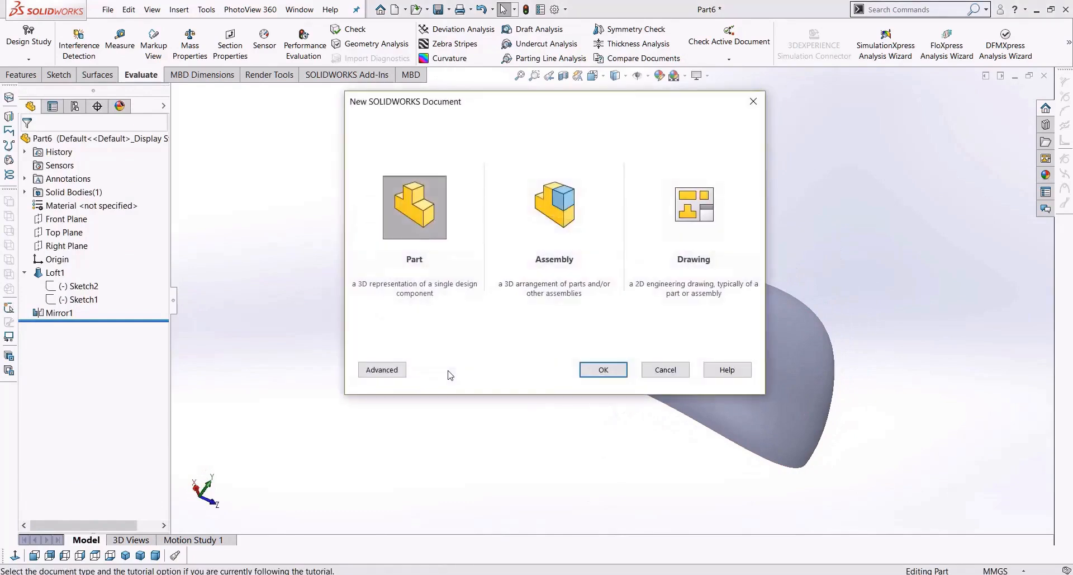
key("Return")
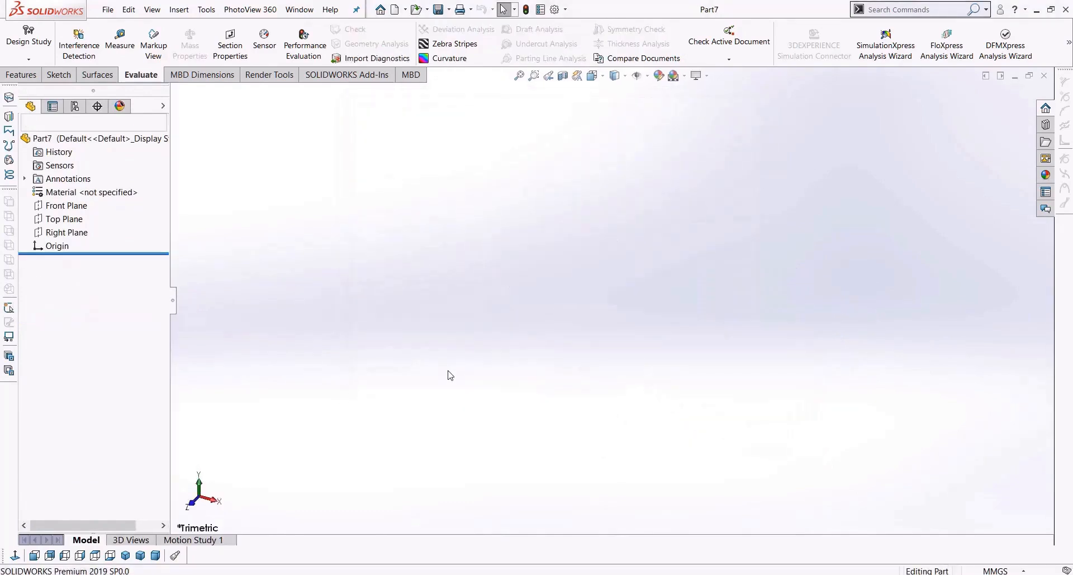
left_click(81, 220)
left_click(59, 74)
left_click(125, 31)
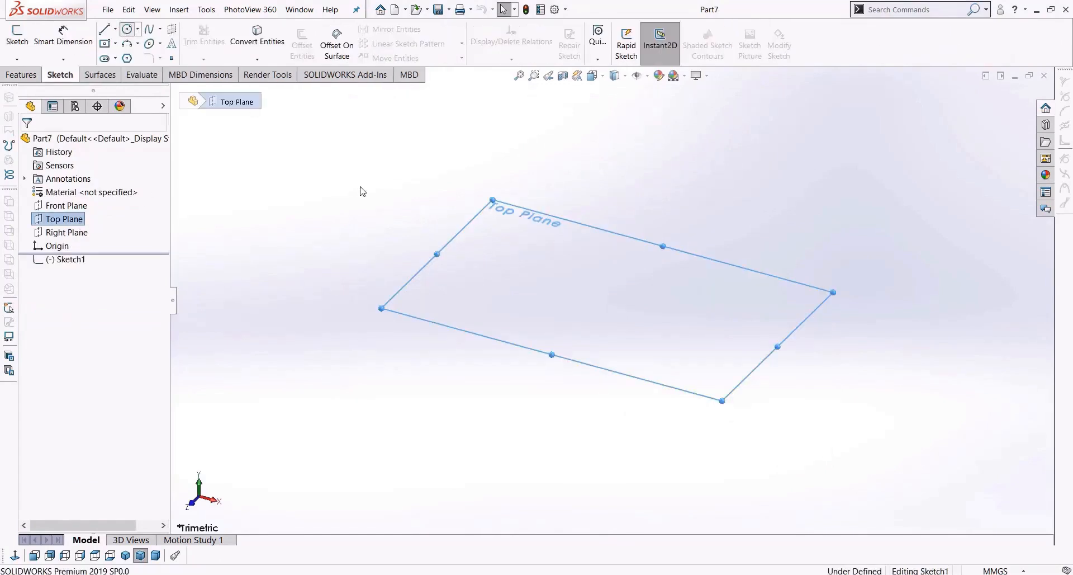
left_click(105, 44)
left_click(21, 76)
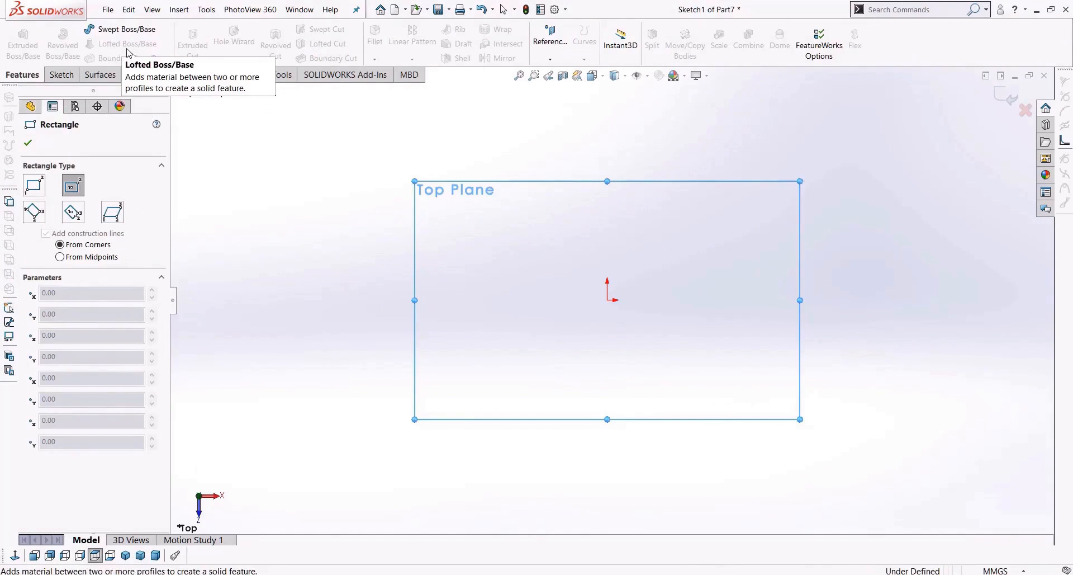
left_click(607, 300)
left_click(749, 388)
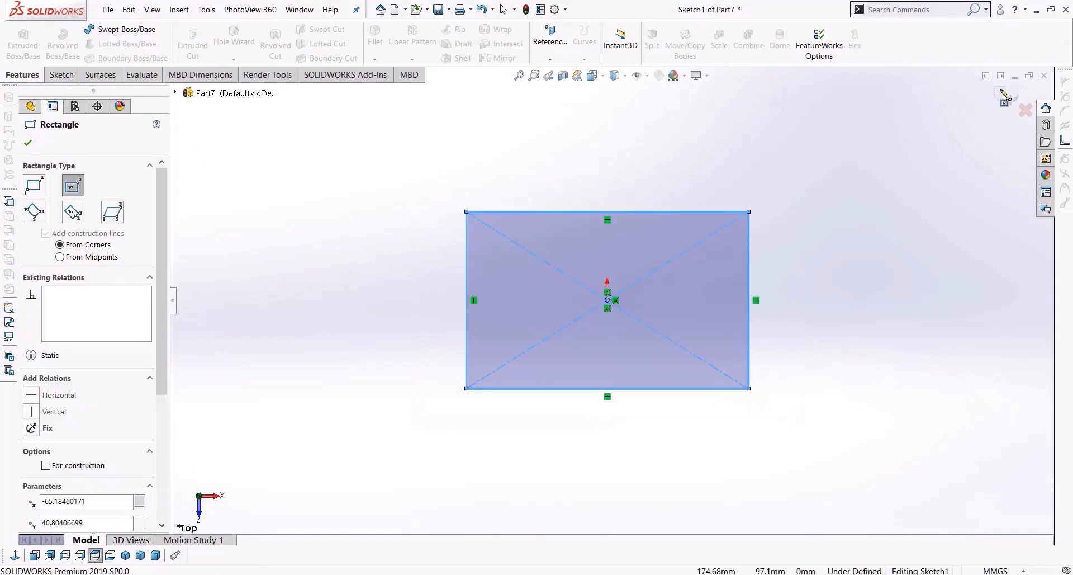
key("Escape")
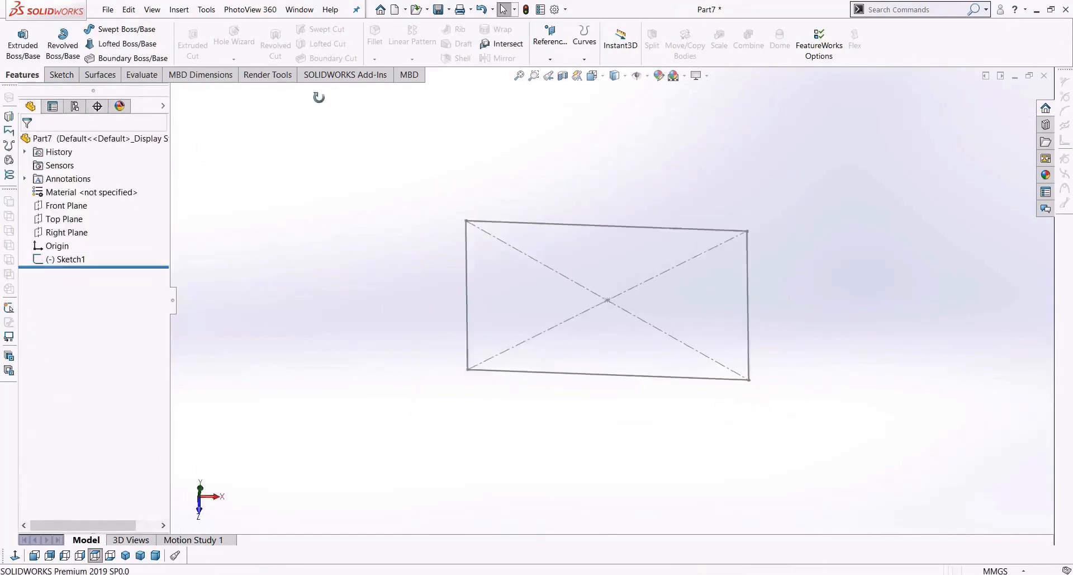
Step: Create a reference plane offset 70 mm above the Top Plane
left_click(65, 219)
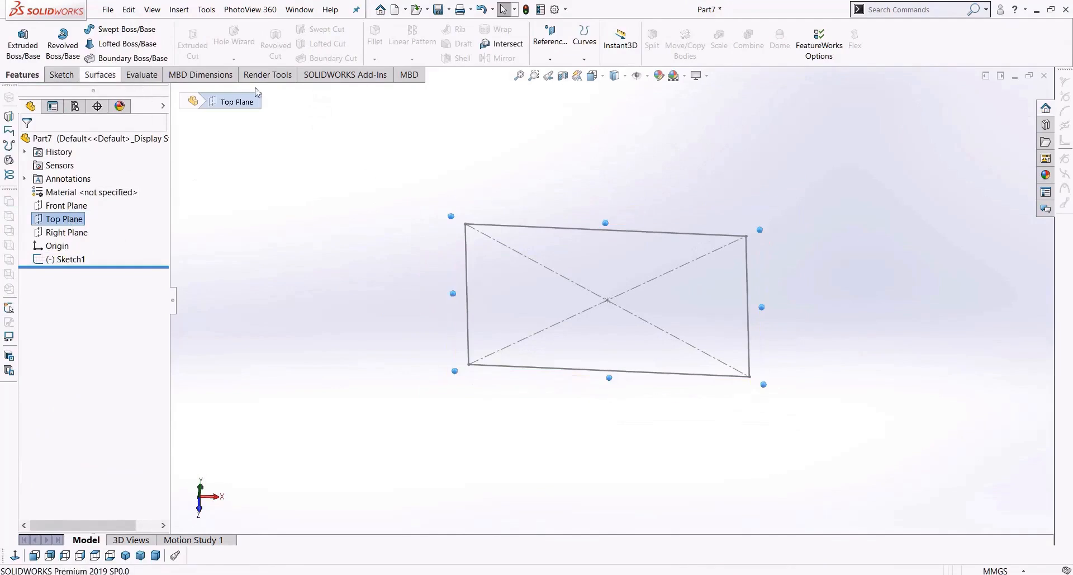
left_click(550, 39)
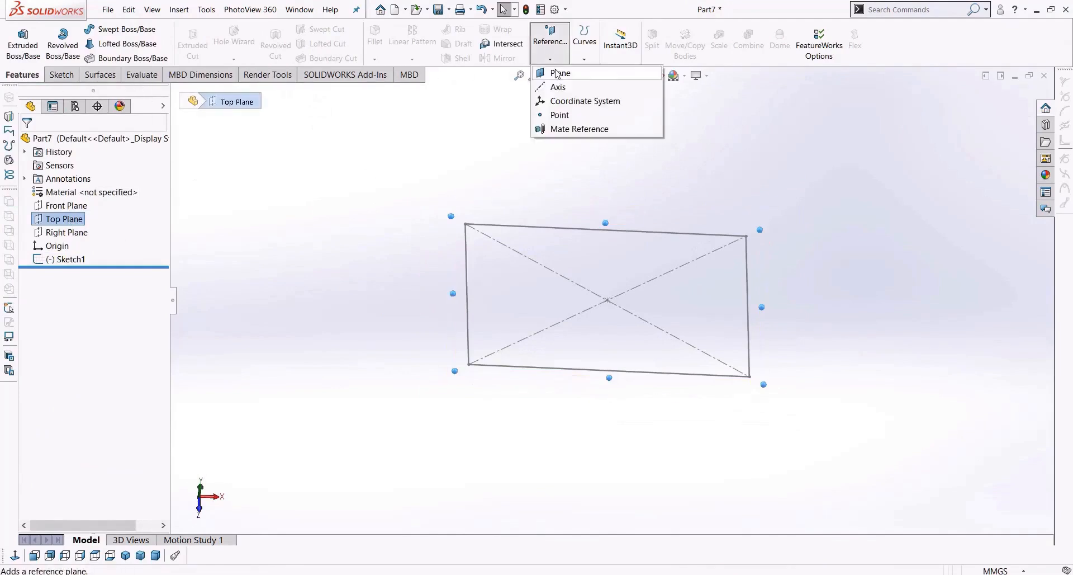
left_click(545, 72)
scroll(343, 203, "up", 3)
middle_click_drag(464, 201, 472, 84)
left_click(158, 323)
left_click(159, 323)
left_click(159, 323)
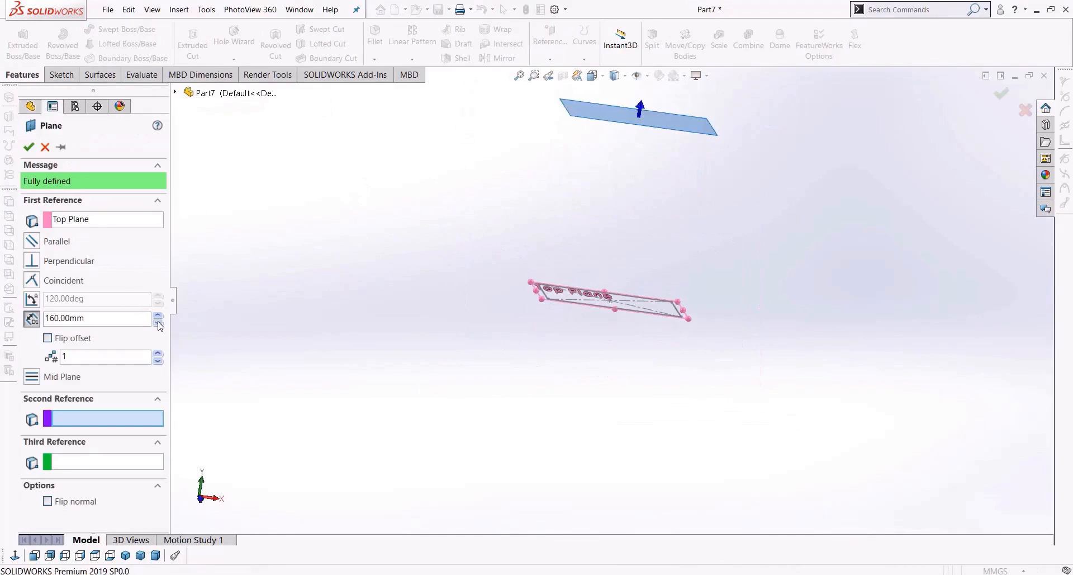
left_click(159, 323)
left_click(159, 323)
left_click(159, 322)
left_click(159, 322)
left_click(159, 323)
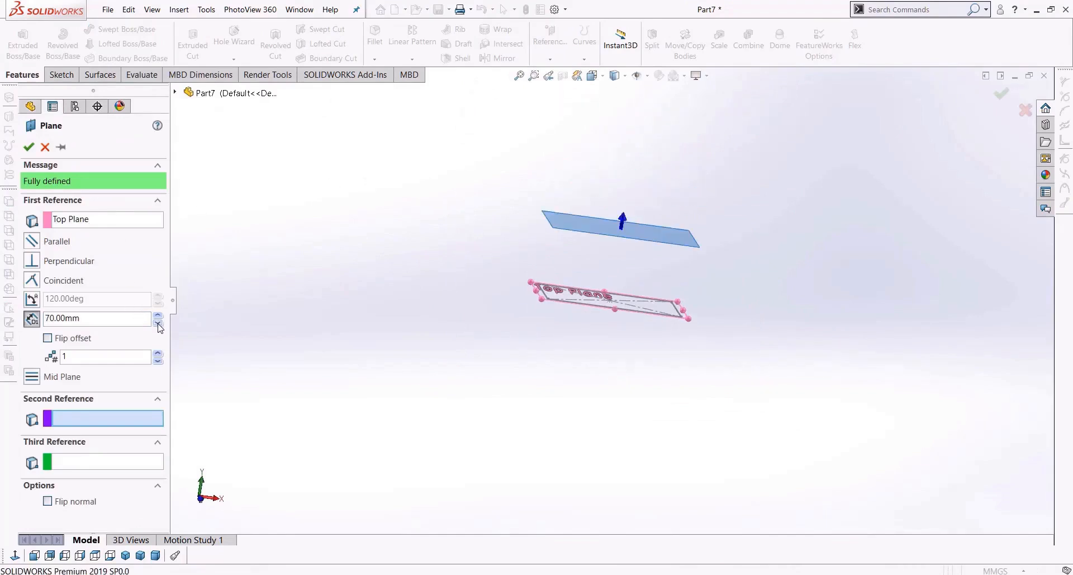
left_click(29, 149)
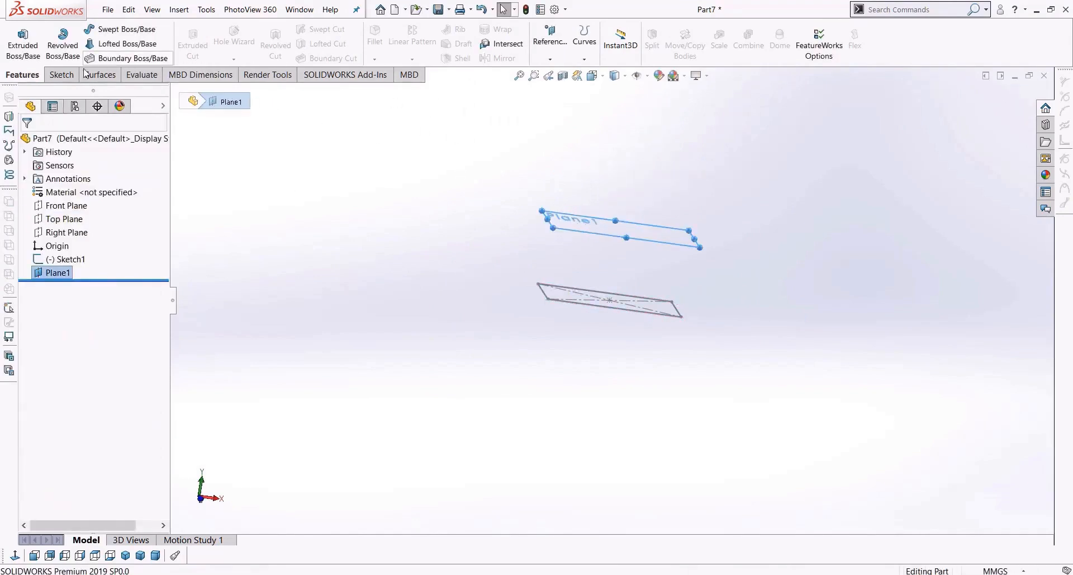
Step: Create a second reference plane offset 50 mm above the first offset plane
left_click(551, 59)
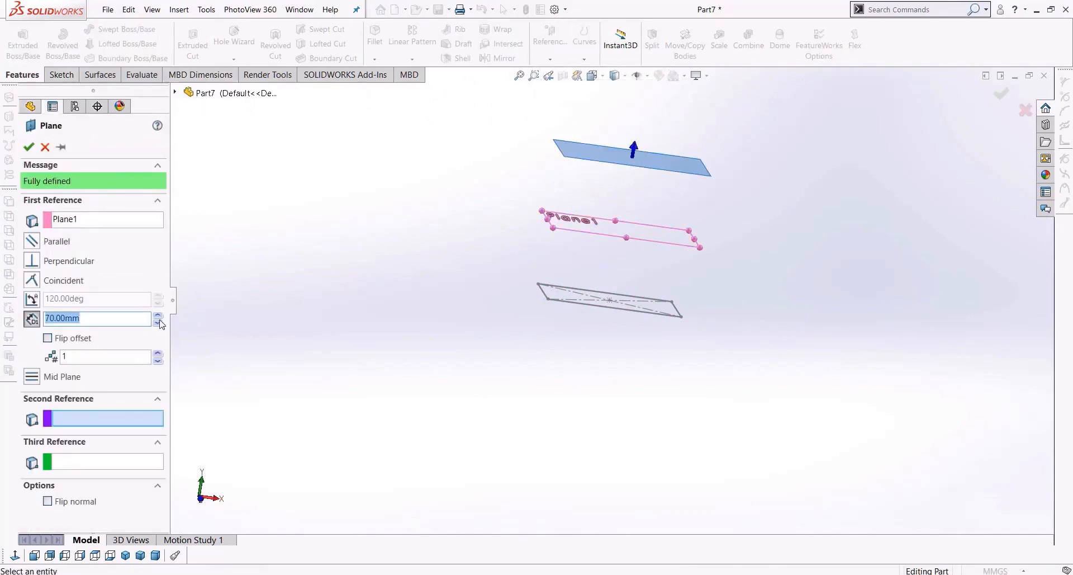
left_click(160, 322)
left_click(159, 322)
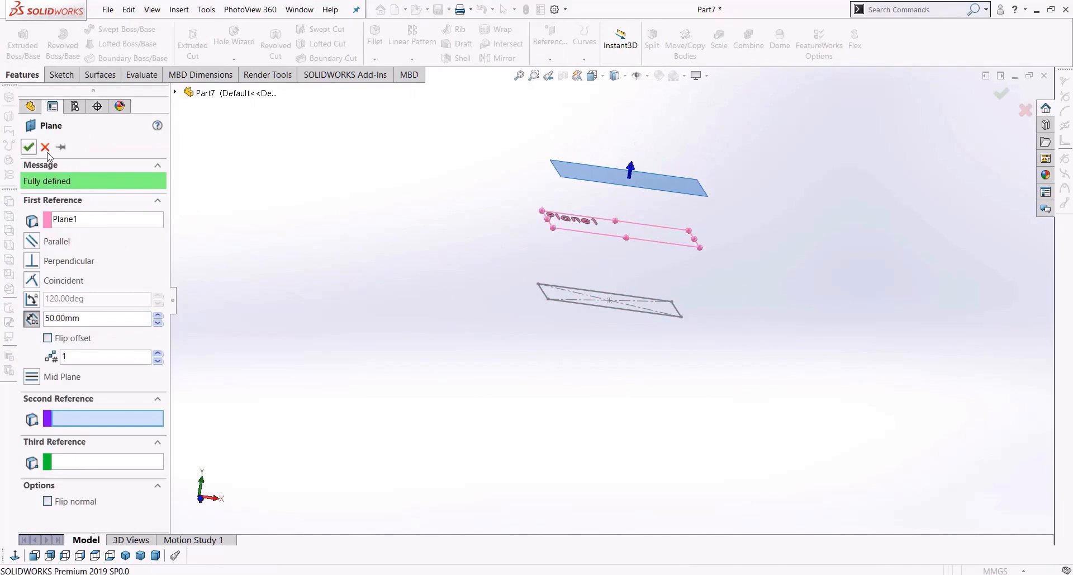
left_click(28, 146)
Step: Start a sketch on the lower offset plane, Plane1, with the Ellipse tool
middle_click_drag(472, 304, 488, 384)
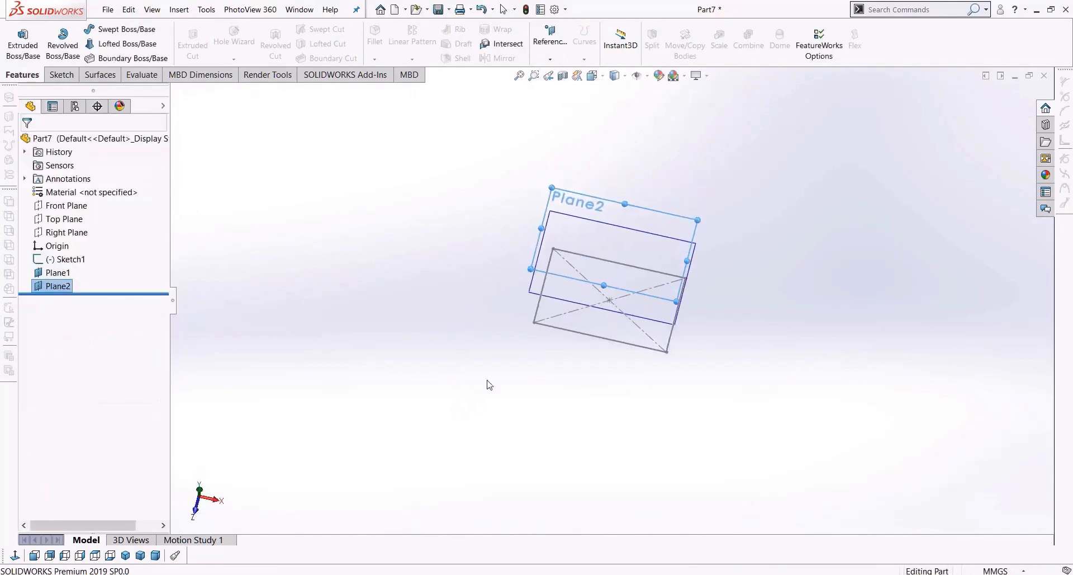
left_click(534, 294)
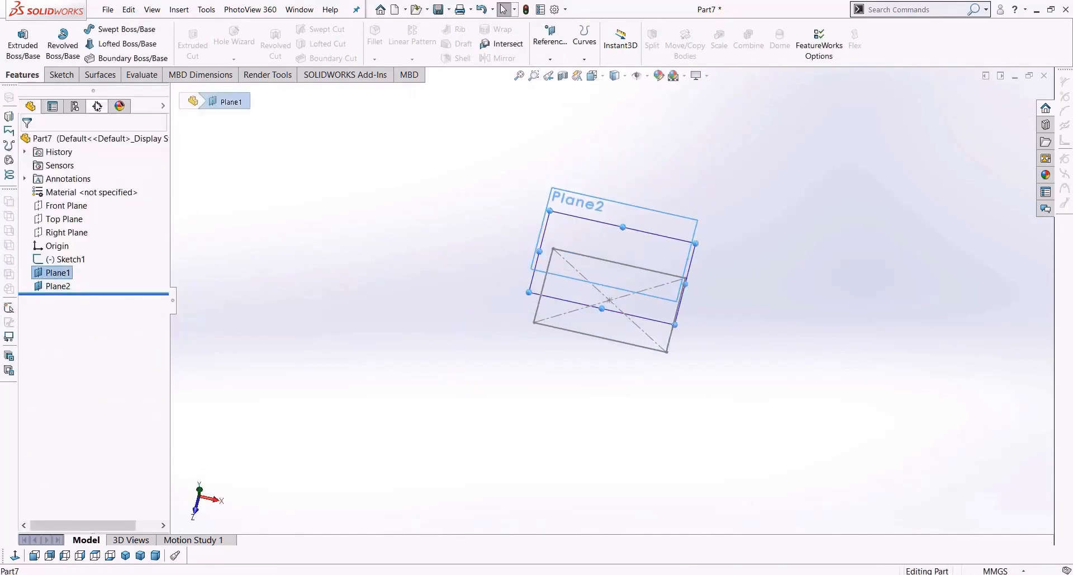
left_click(62, 74)
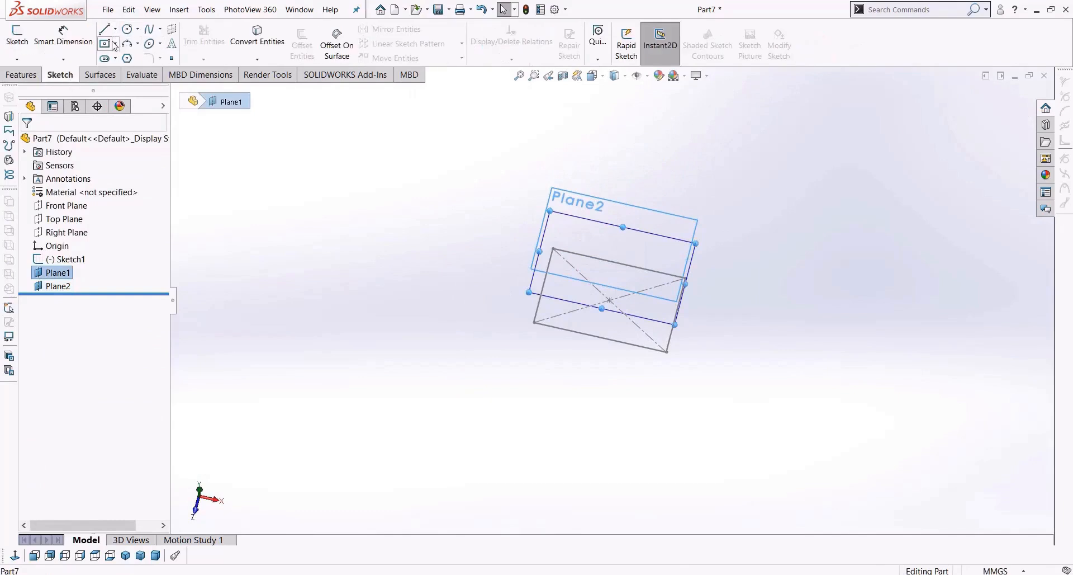
left_click(145, 48)
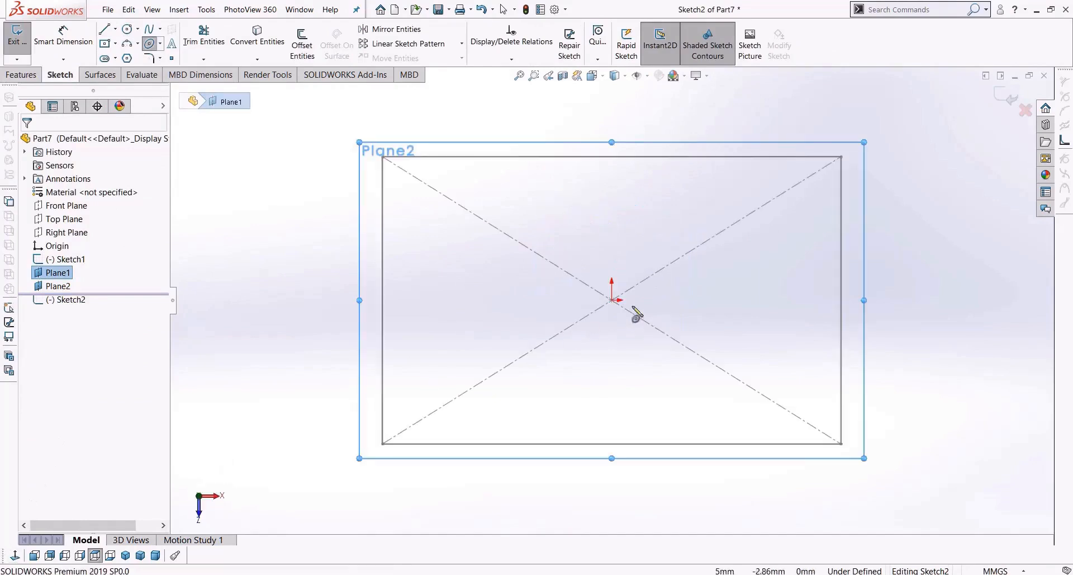
Step: Try an ellipse centred on the origin with radii of about 118 and 54 mm, and delete it from the sketch
left_click(612, 300)
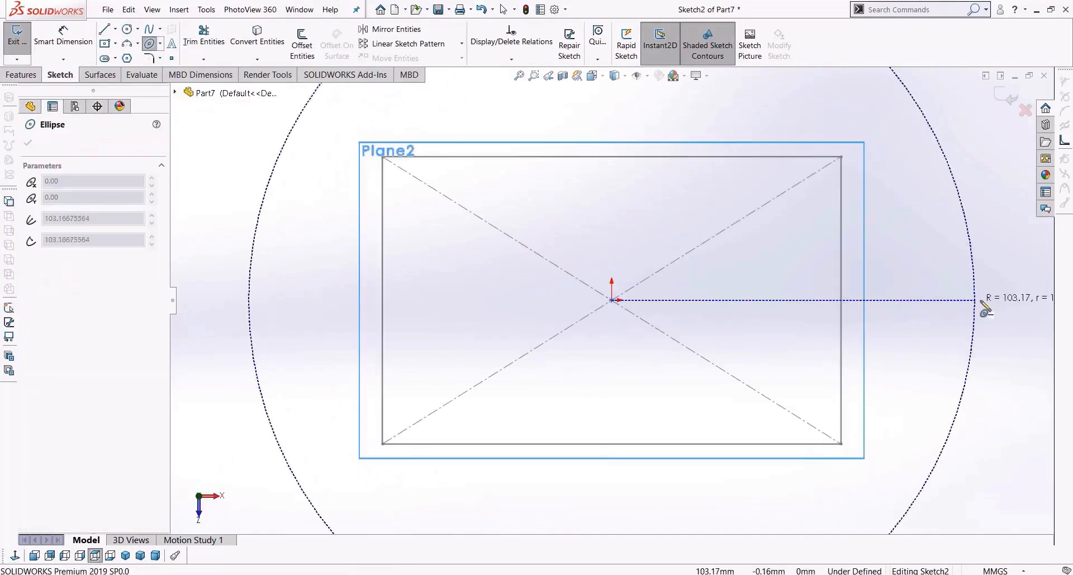
left_click(1025, 296)
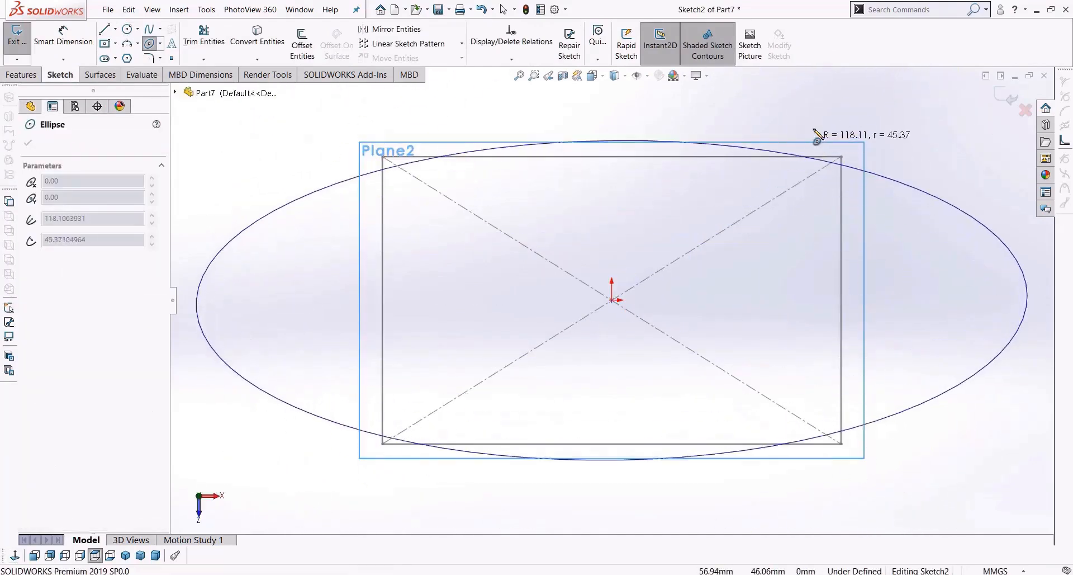
left_click(818, 108)
scroll(736, 180, "up", 3)
middle_click_drag(709, 112, 705, 9)
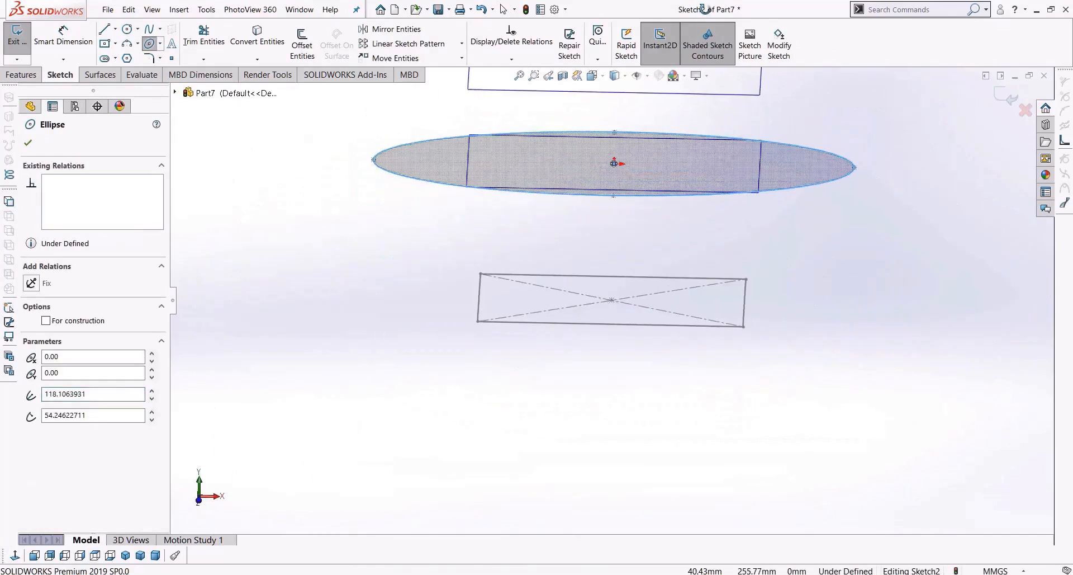
middle_click_drag(722, 73, 869, 188)
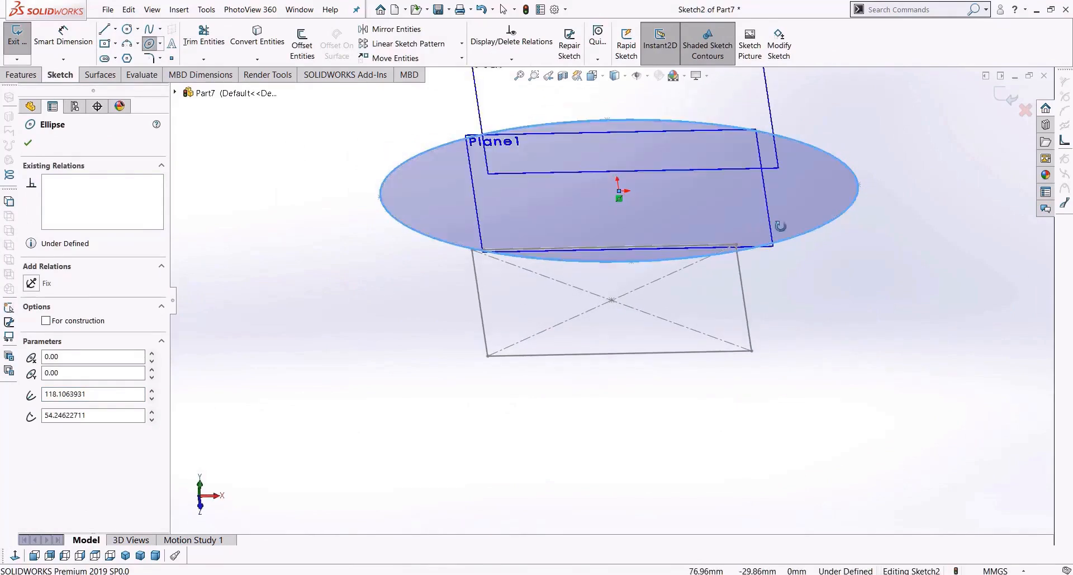
key("Escape")
left_click(821, 229)
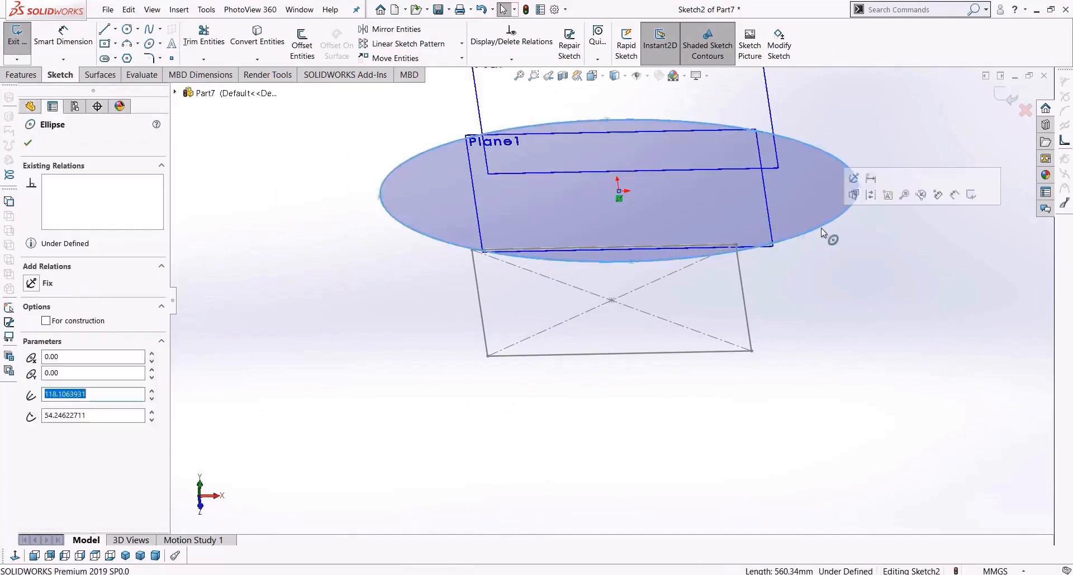
key("Delete")
left_click(32, 555)
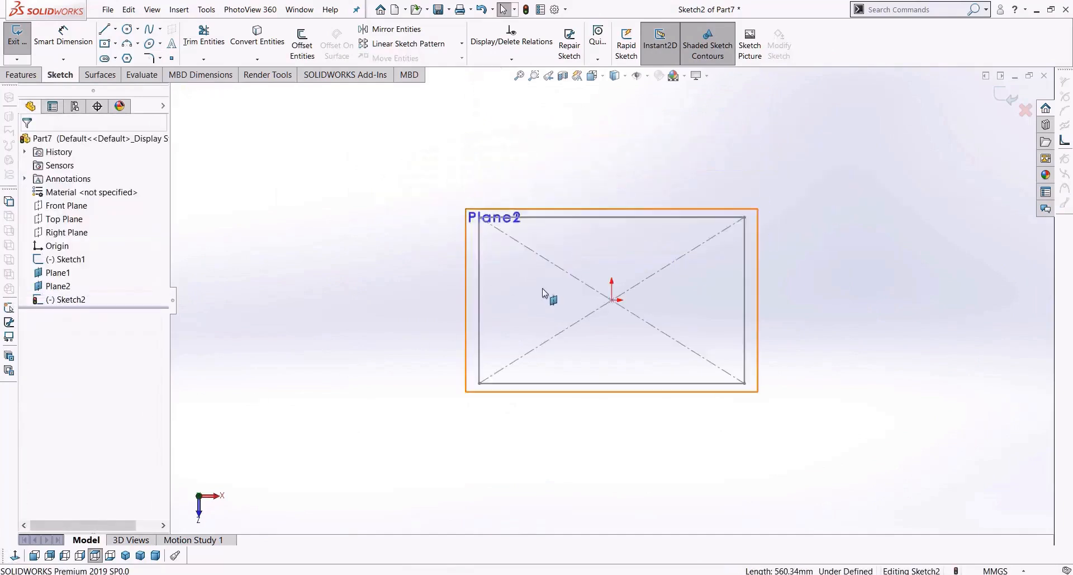
left_click(110, 47)
scroll(598, 302, "down", 3)
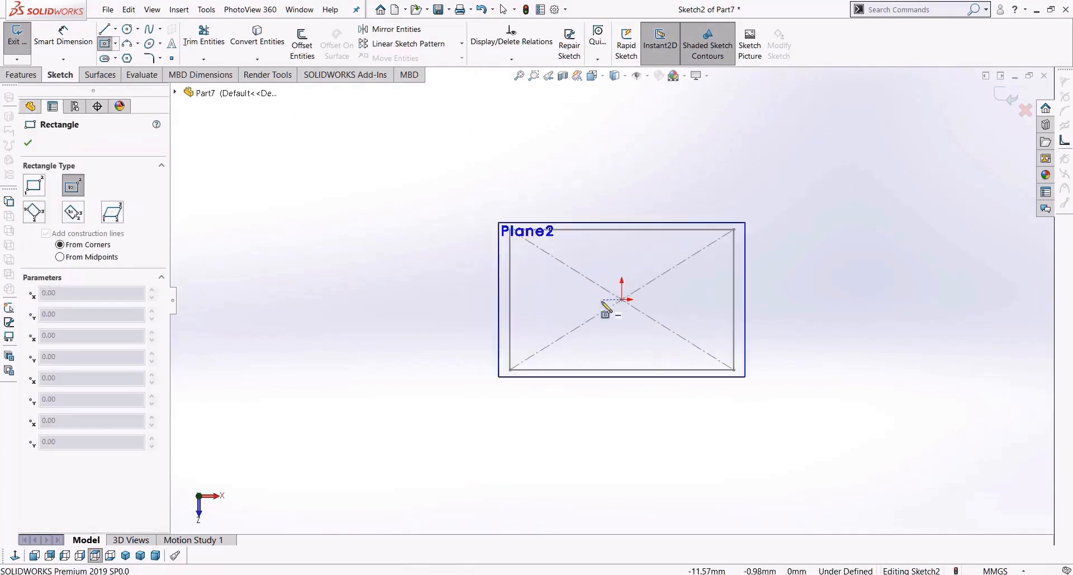
left_click(622, 300)
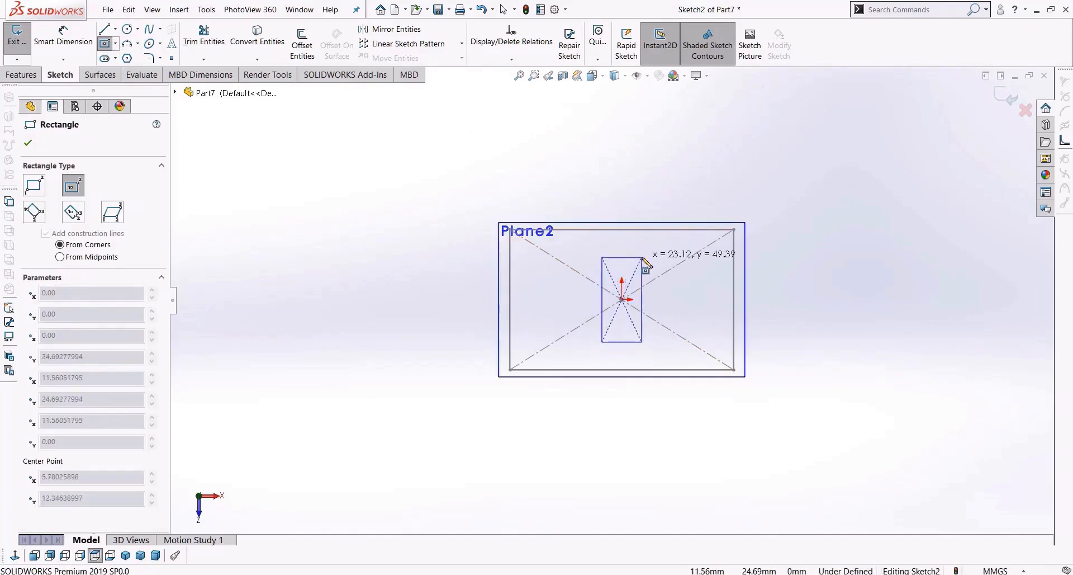
key("Escape")
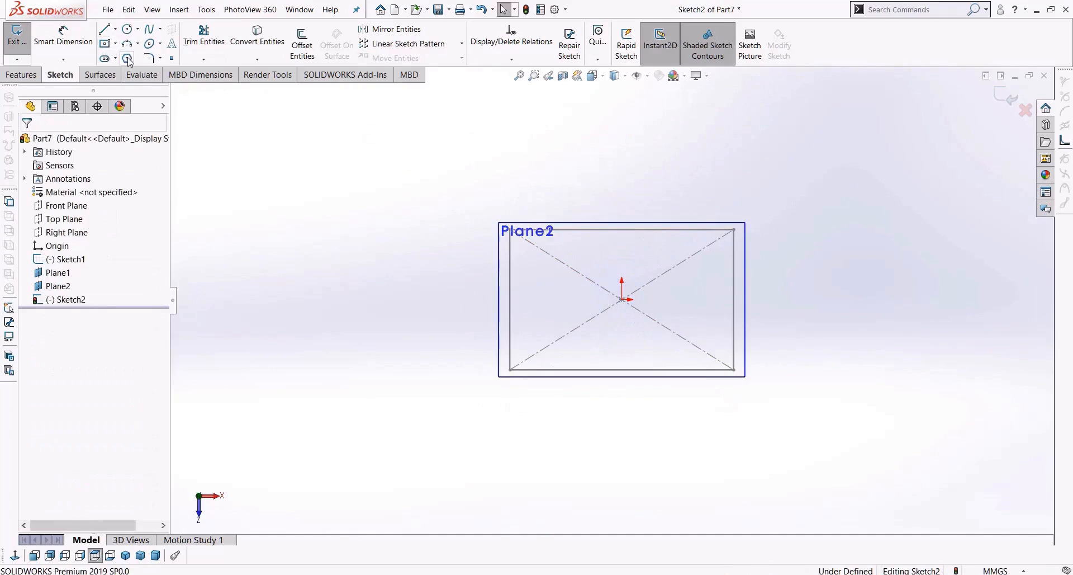
Step: Sketch a 3-sided polygon centred on the origin on Plane1, stretch its apex to about 49 mm straight above the origin, and exit the sketch
left_click(127, 59)
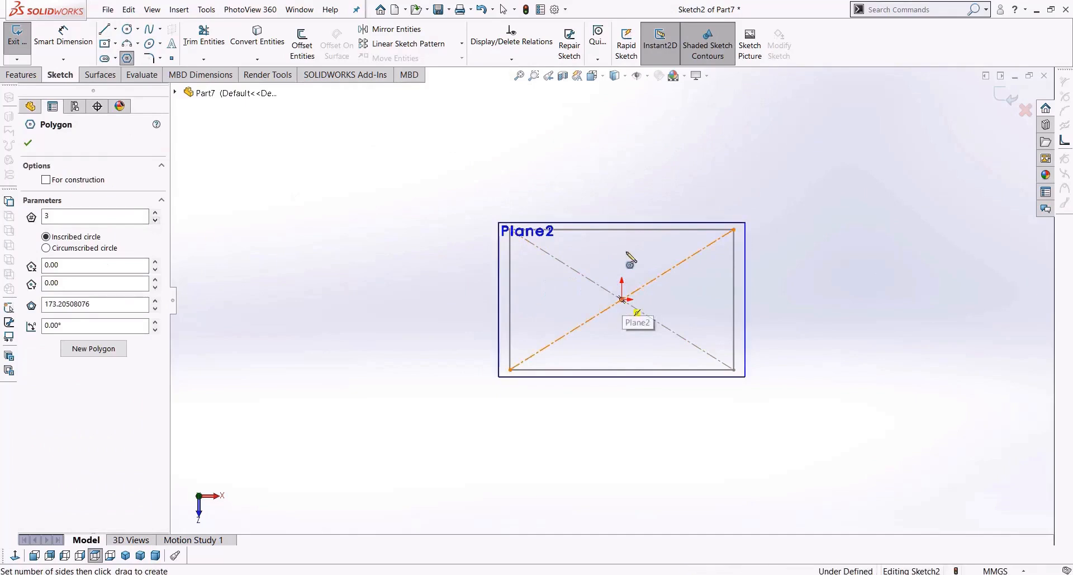
left_click(622, 299)
left_click(622, 250)
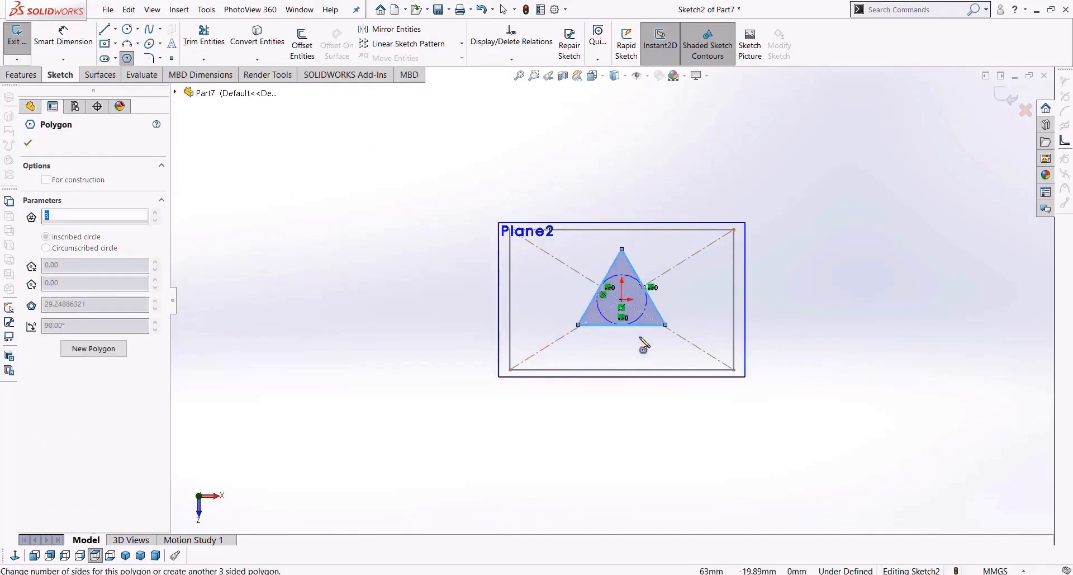
key("Escape")
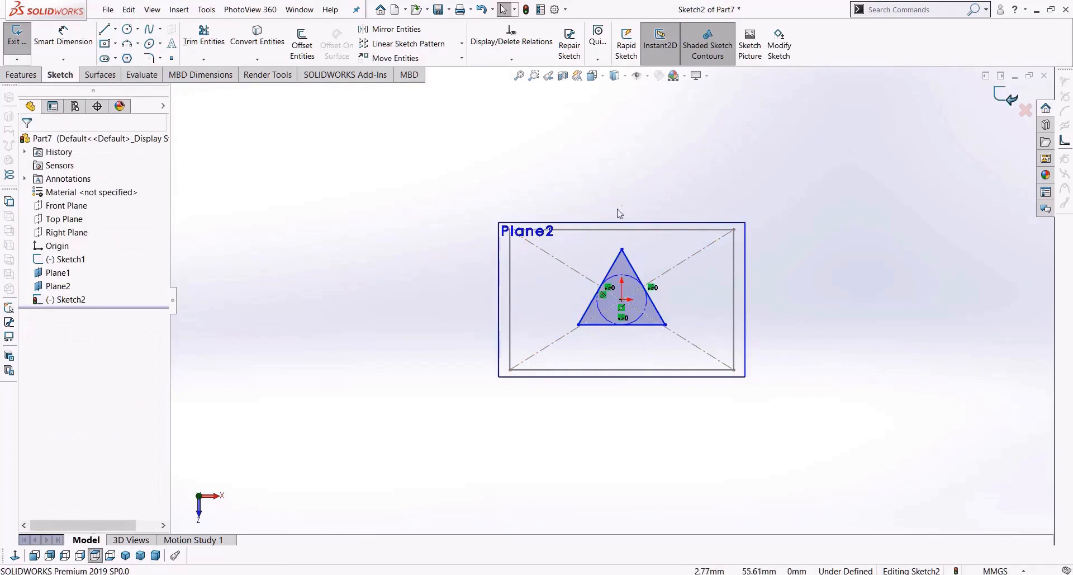
mouse_move(622, 250)
left_mouse_down()
mouse_move(622, 198)
mouse_move(663, 199)
mouse_move(620, 201)
mouse_move(622, 214)
left_mouse_up()
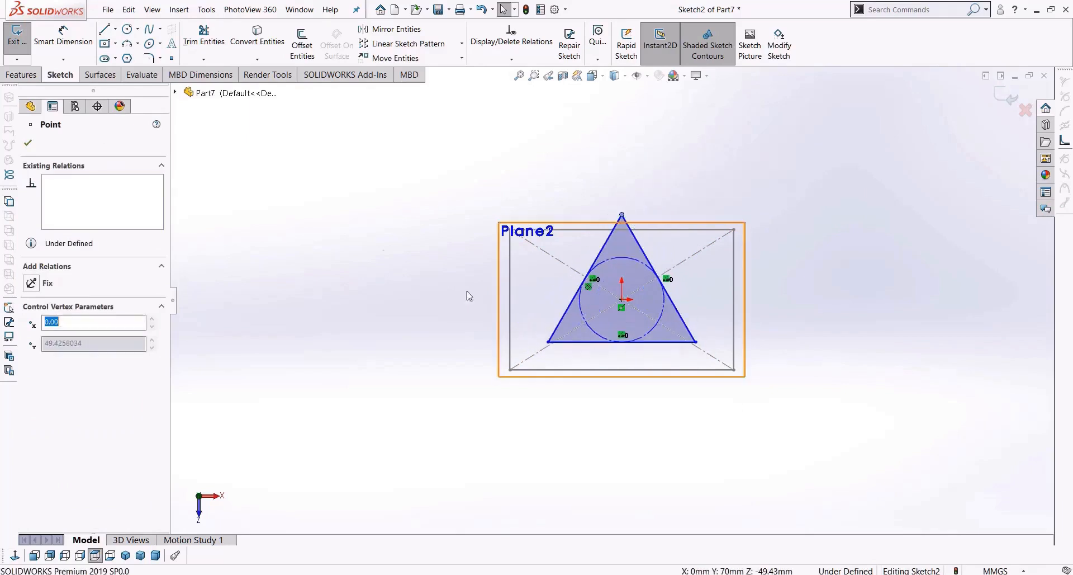
left_click(999, 96)
left_click(503, 166)
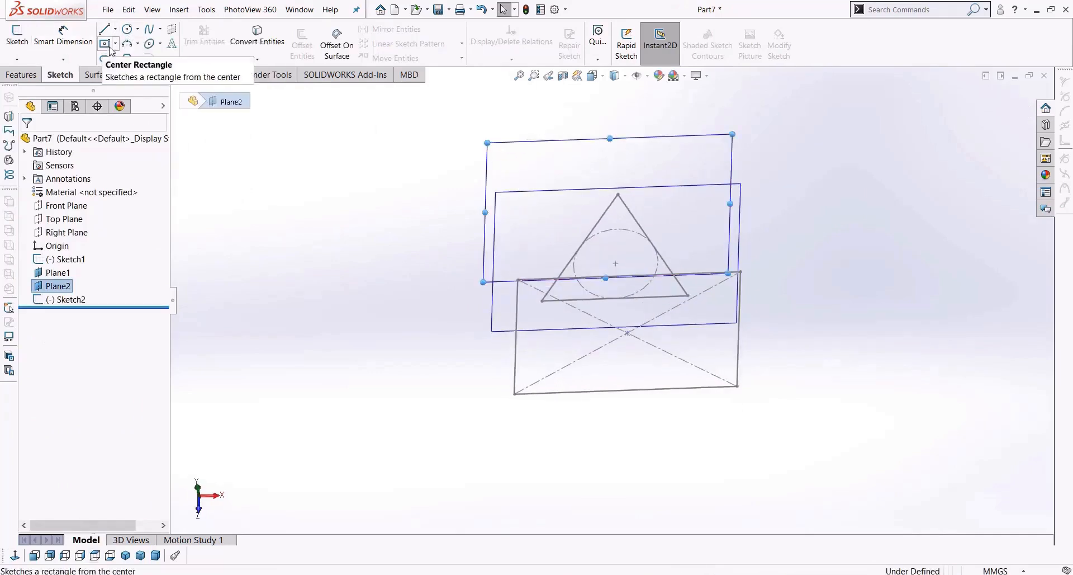
left_click(126, 59)
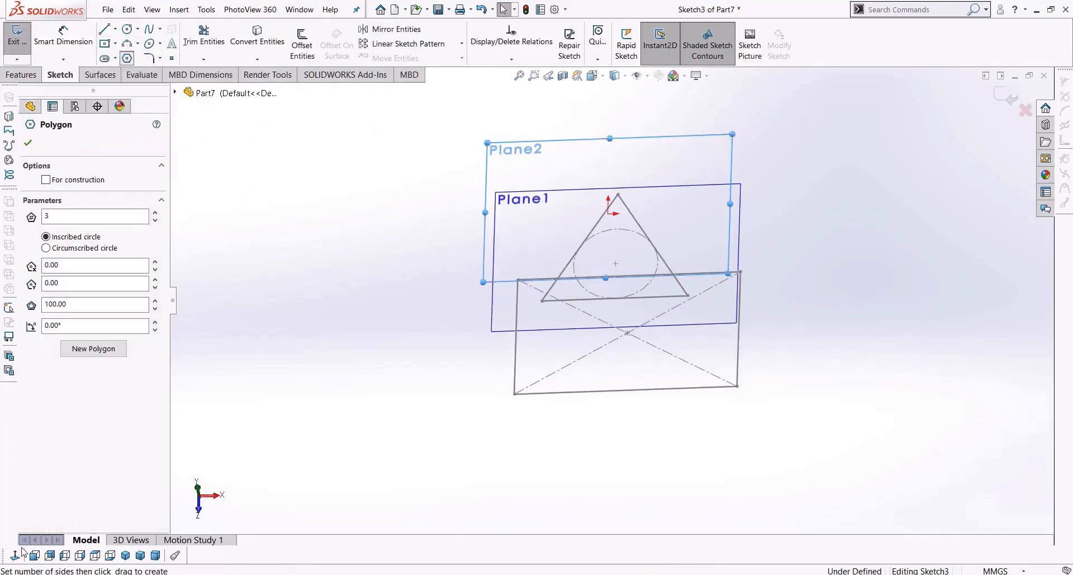
left_click(1006, 96)
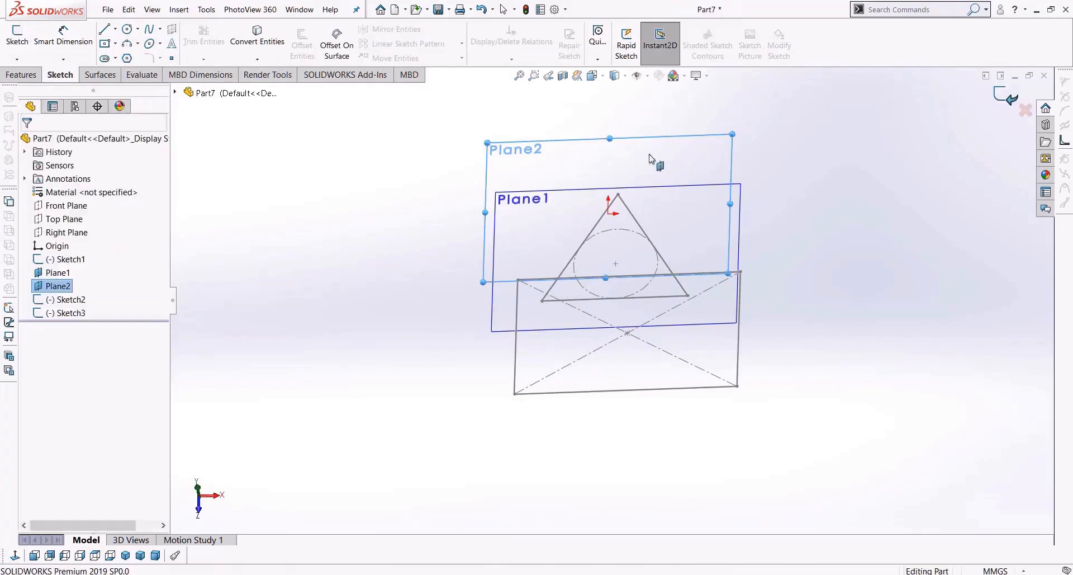
Step: On Plane2, sketch a 3-sided polygon around the origin, with an inscribed circle about 55 mm across and rotated about 66°, and exit the sketch
left_click(621, 141)
left_click(126, 59)
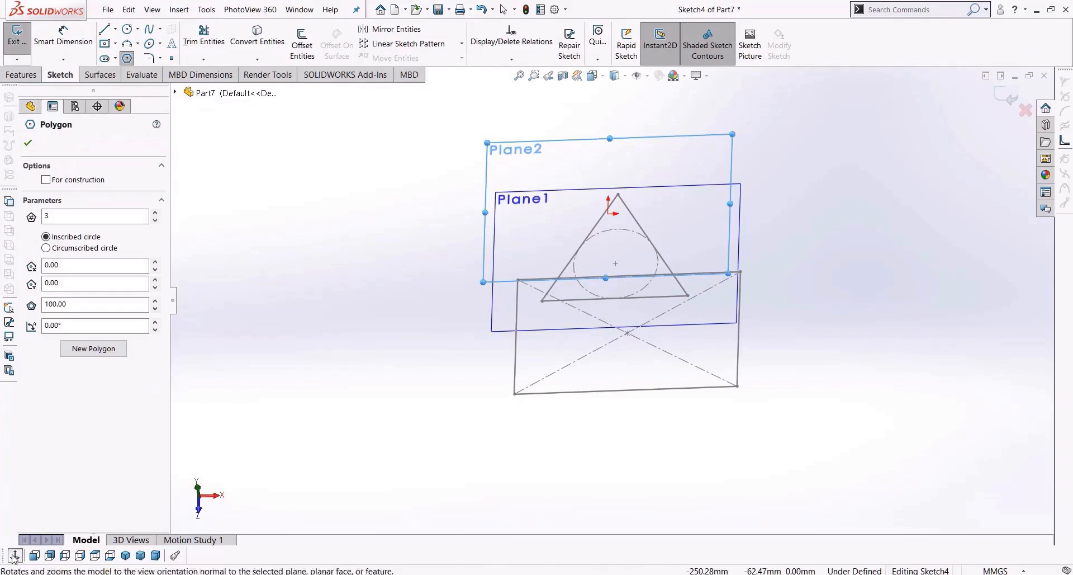
left_click(95, 555)
mouse_move(612, 316)
left_mouse_down()
mouse_move(679, 296)
mouse_move(672, 143)
mouse_move(691, 137)
left_mouse_up()
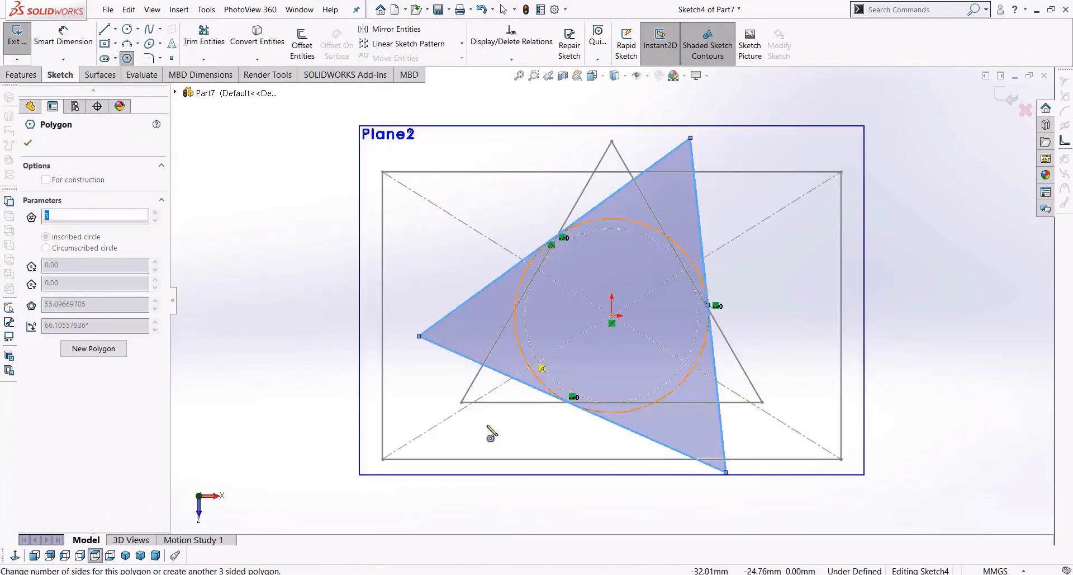
left_click(1003, 95)
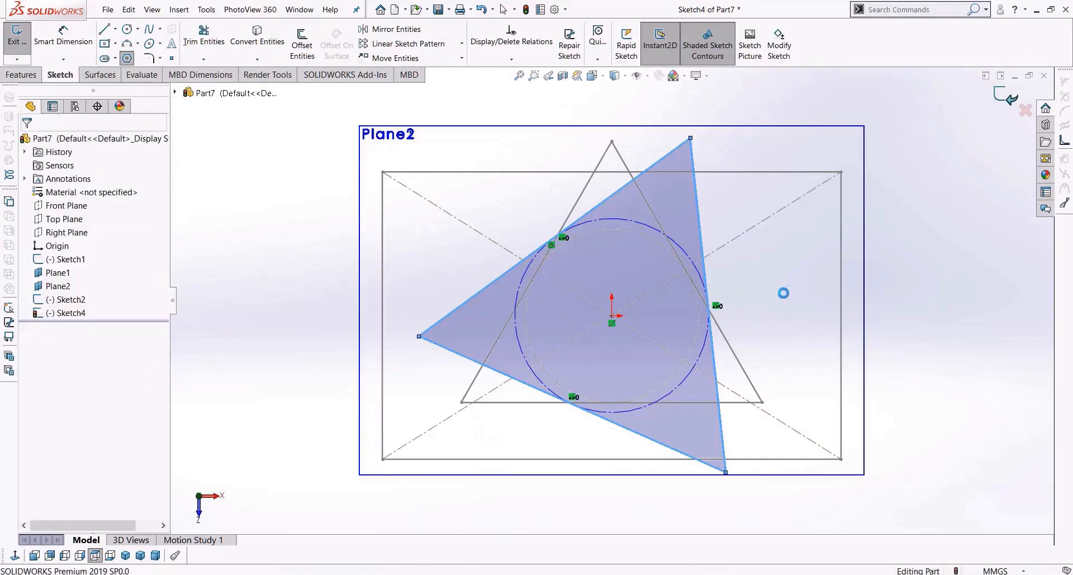
Step: Hide both offset reference planes, leaving the three profile sketches in view
middle_click_drag(784, 298, 773, 125)
key("f")
right_click(743, 185)
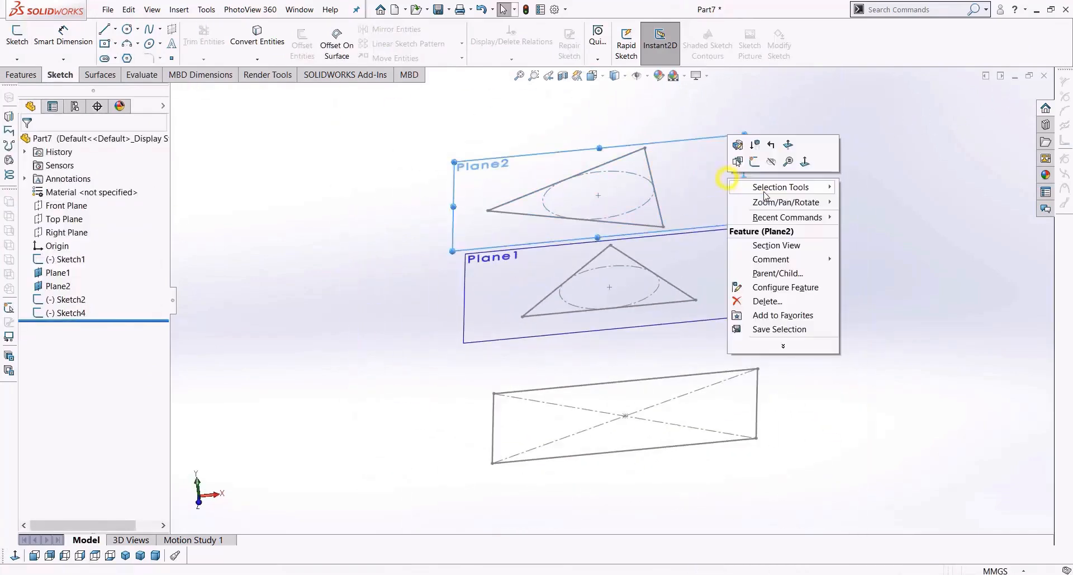
right_click(735, 255)
left_click(782, 240)
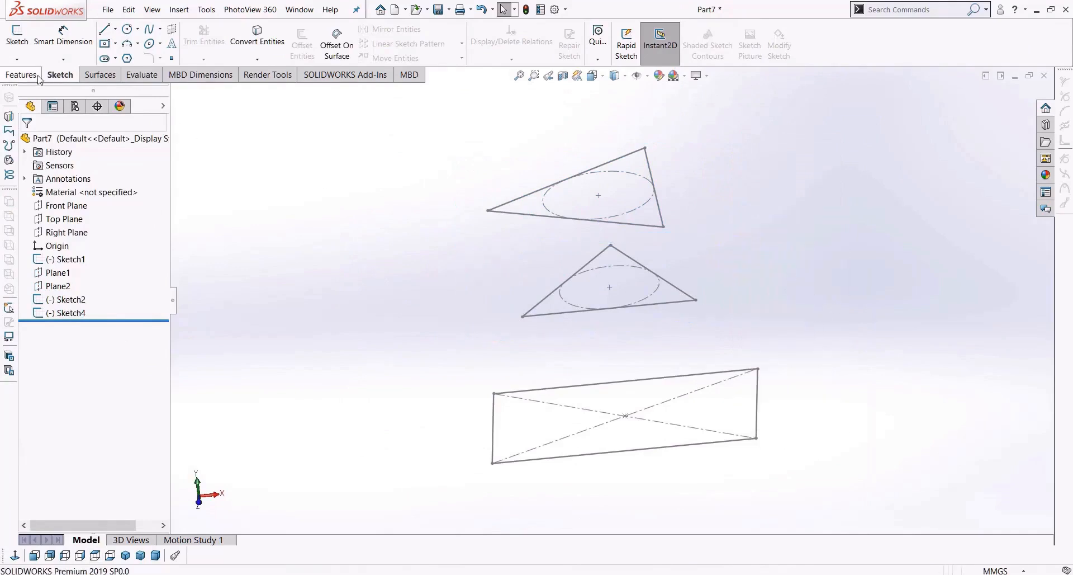
Step: Edit the base sketch, adding a 3-sided polygon centred on the origin with its apex about 52 mm straight above it
middle_click_drag(452, 312, 471, 302)
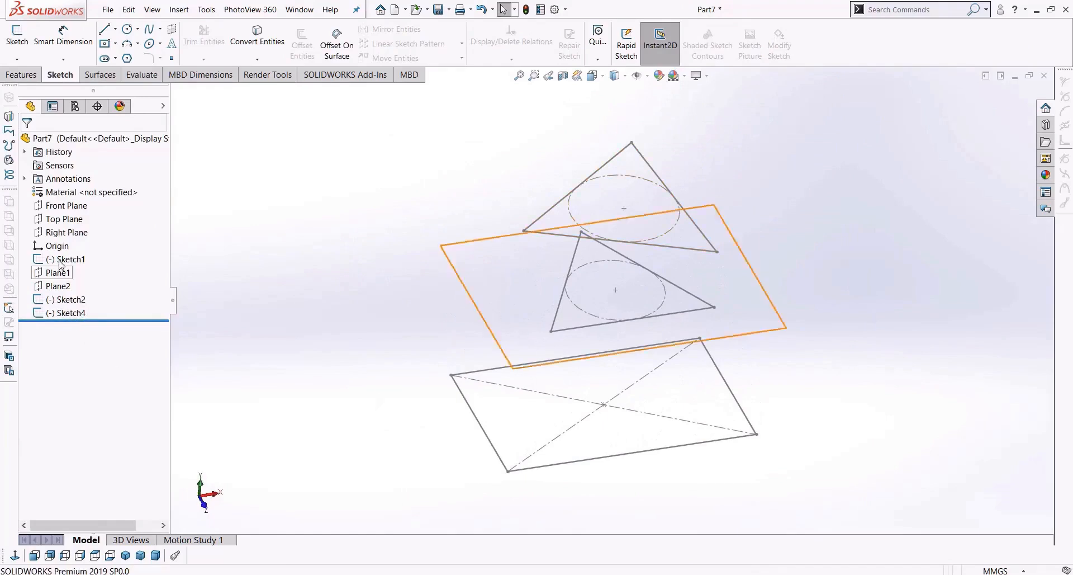
right_click(51, 259)
left_click(68, 225)
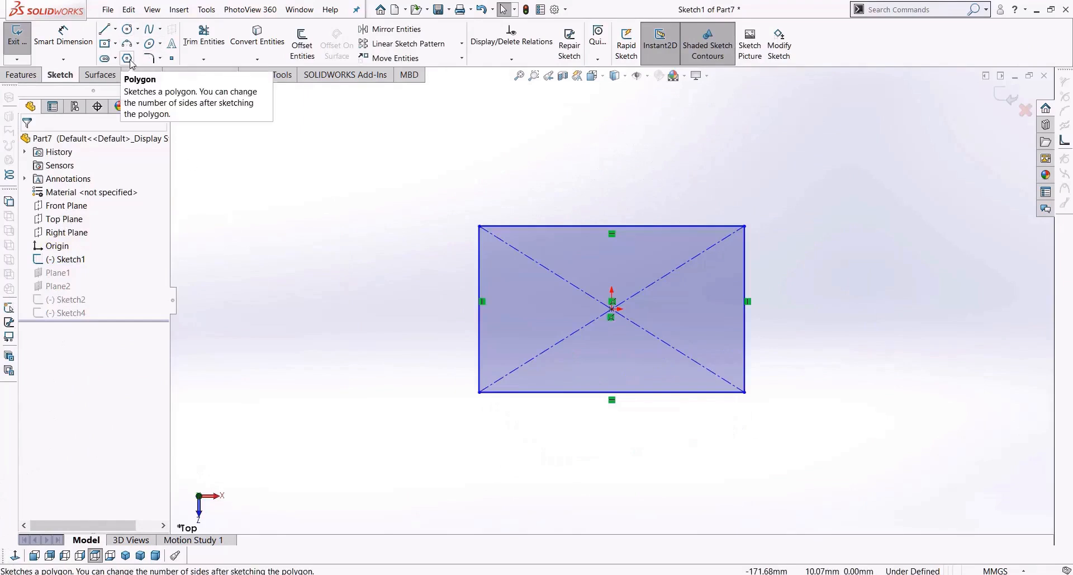
left_click(127, 59)
left_click(612, 309)
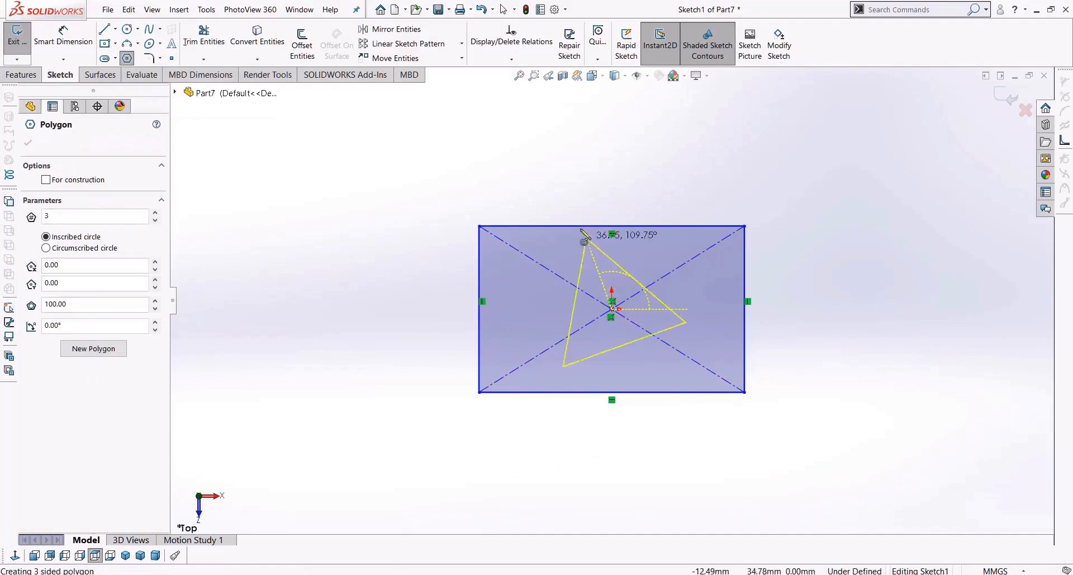
left_click(543, 211)
key("Escape")
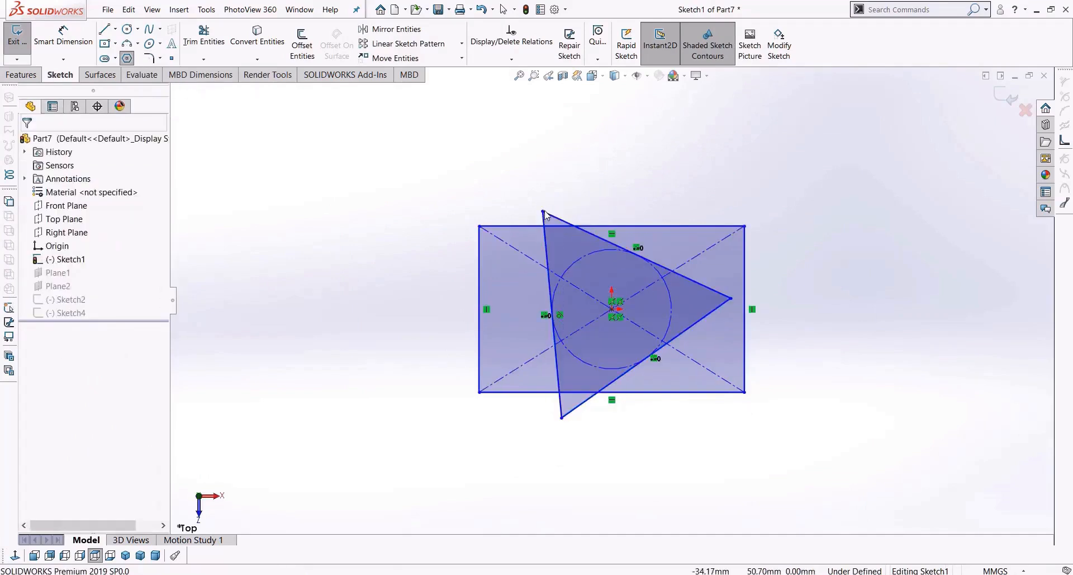
mouse_move(604, 206)
left_mouse_down()
mouse_move(625, 208)
mouse_move(612, 202)
left_mouse_up()
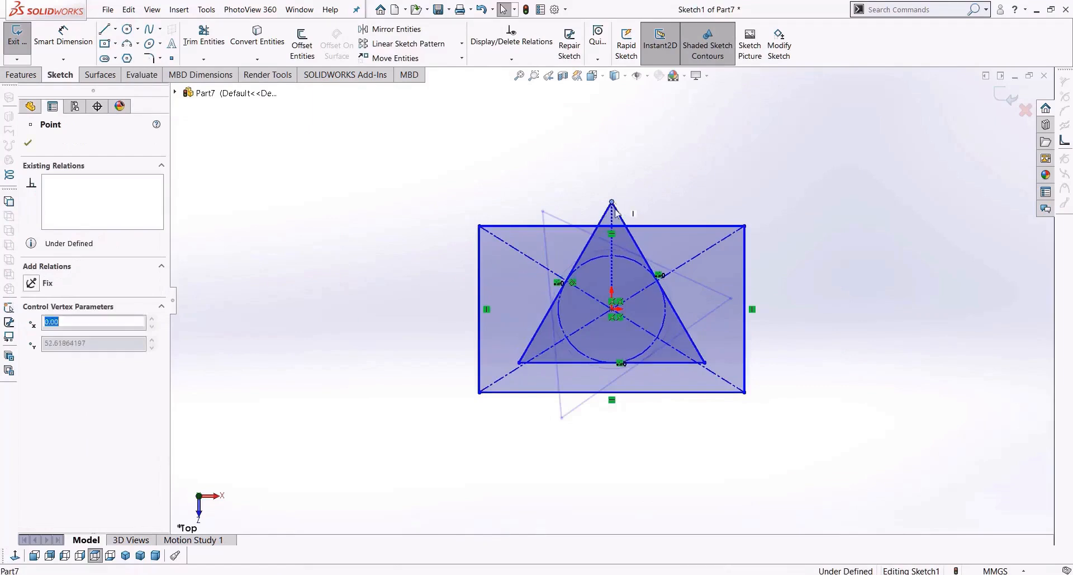
Step: Delete the rectangle and its two diagonal construction lines from the base sketch, keeping only the triangle
left_click(765, 271)
left_click(703, 276)
key("Delete")
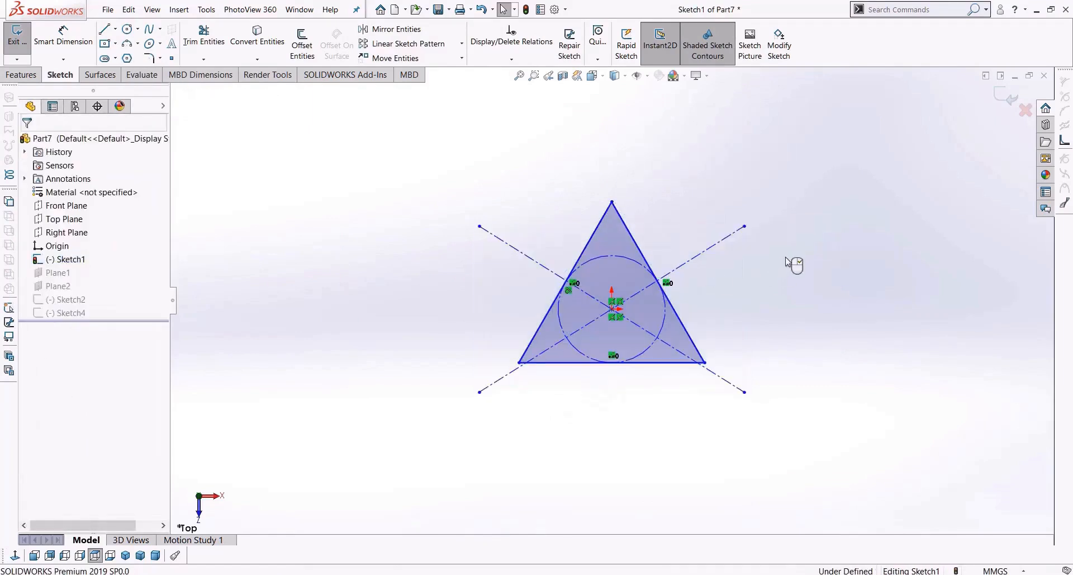
left_click_drag(735, 211, 725, 431)
key("Delete")
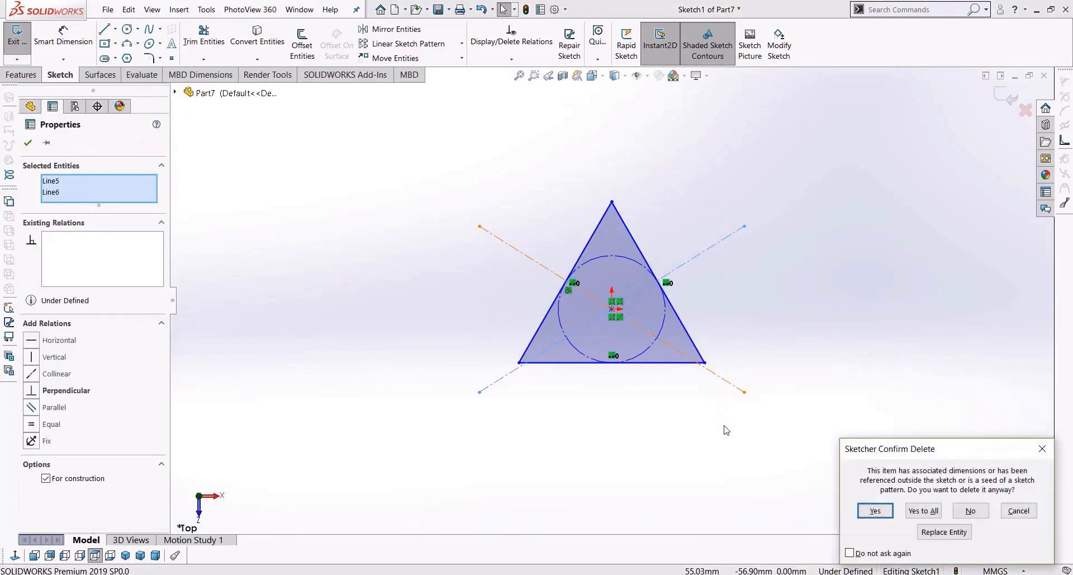
key("Return")
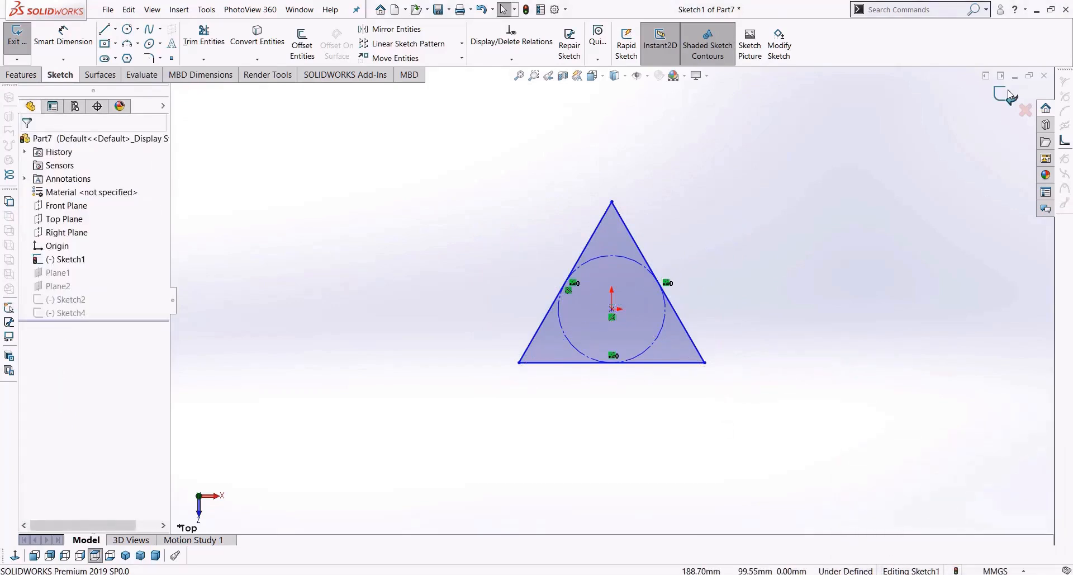
Step: Exit the base sketch, continuing the rebuild despite the Sketch2 warning, and close the error report
left_click(1008, 95)
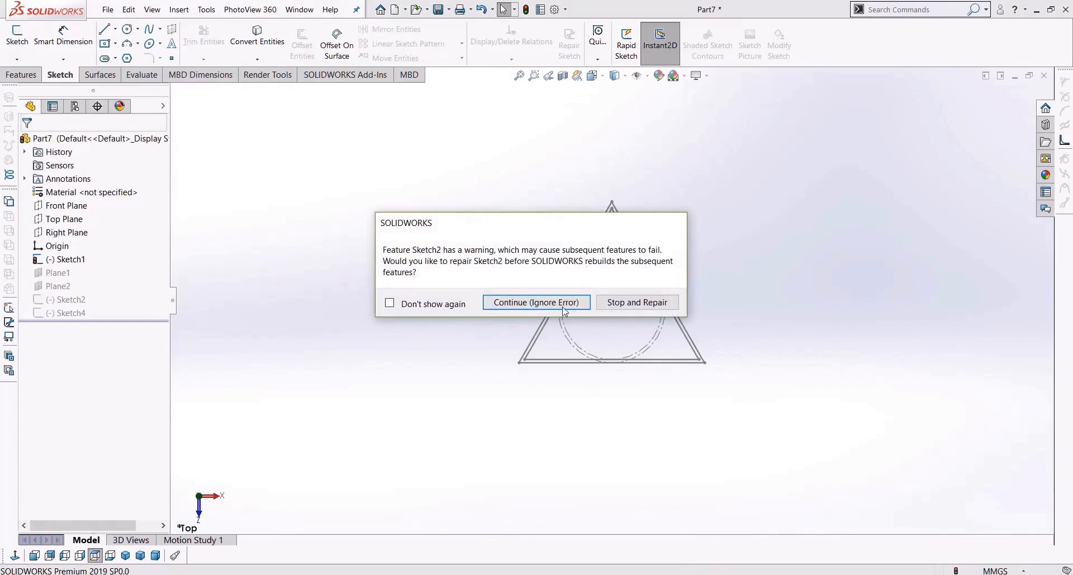
left_click(565, 302)
left_click(472, 136)
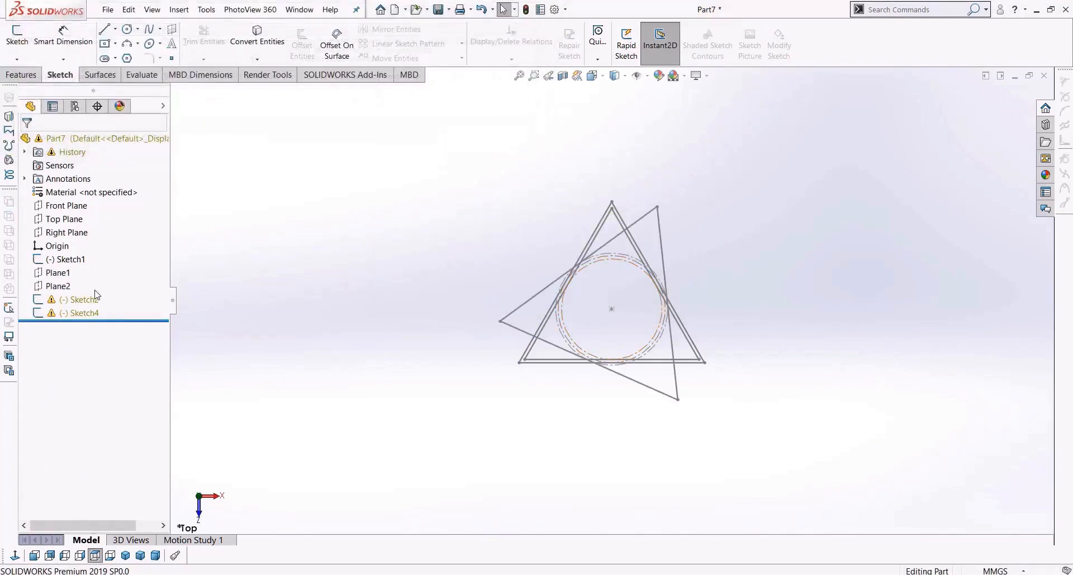
Step: Edit Sketch2, remove the dangling relation at the polygon's centre, and exit the sketch
right_click(83, 299)
left_click(109, 162)
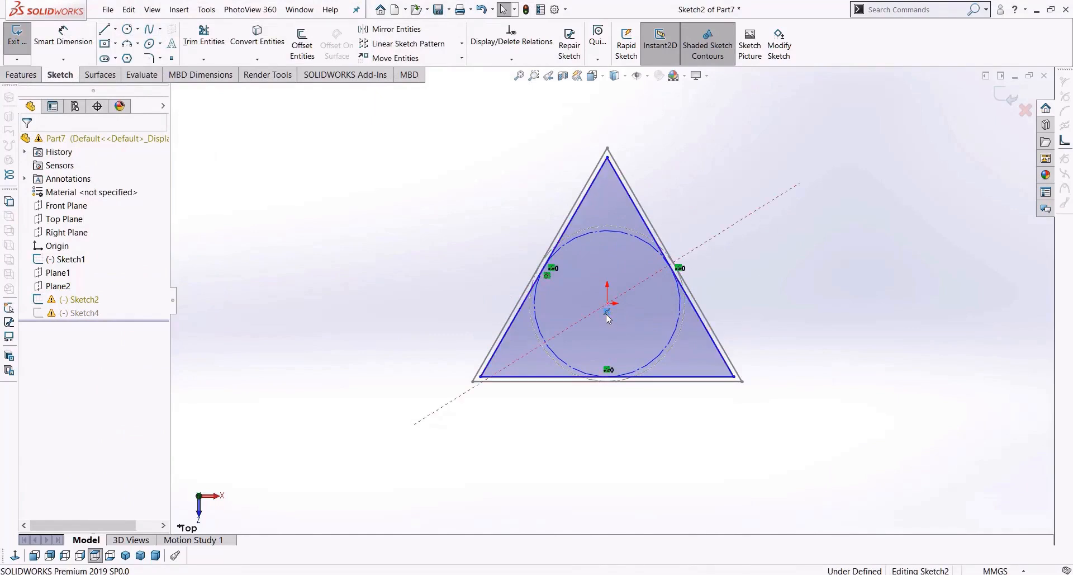
left_click(1005, 98)
Step: Edit Sketch4, remove the dangling relation at its triangle's centre, exit the sketch and dismiss the error report
left_click(84, 313)
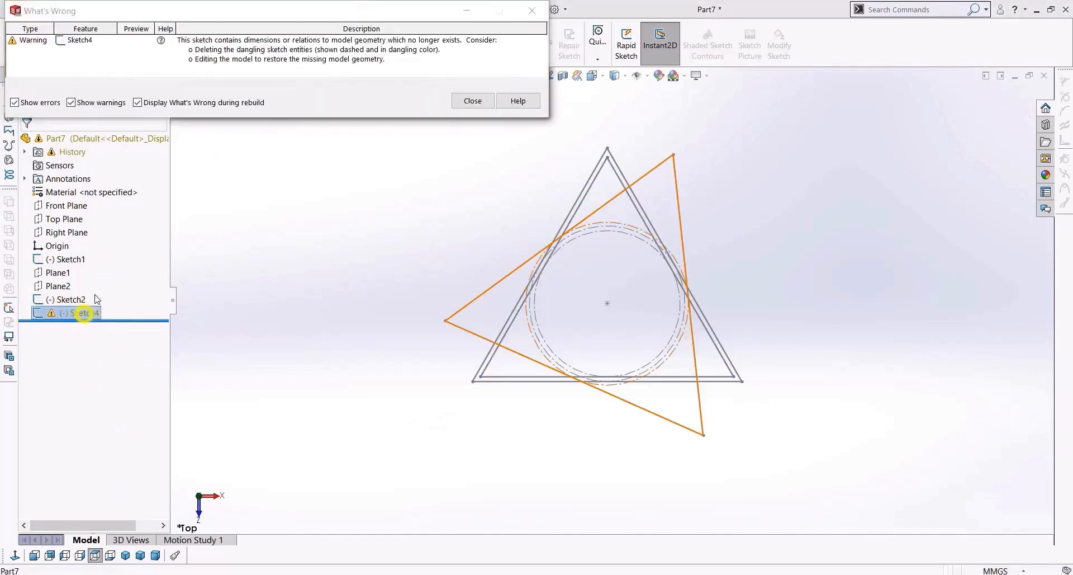
right_click(84, 315)
left_click(95, 173)
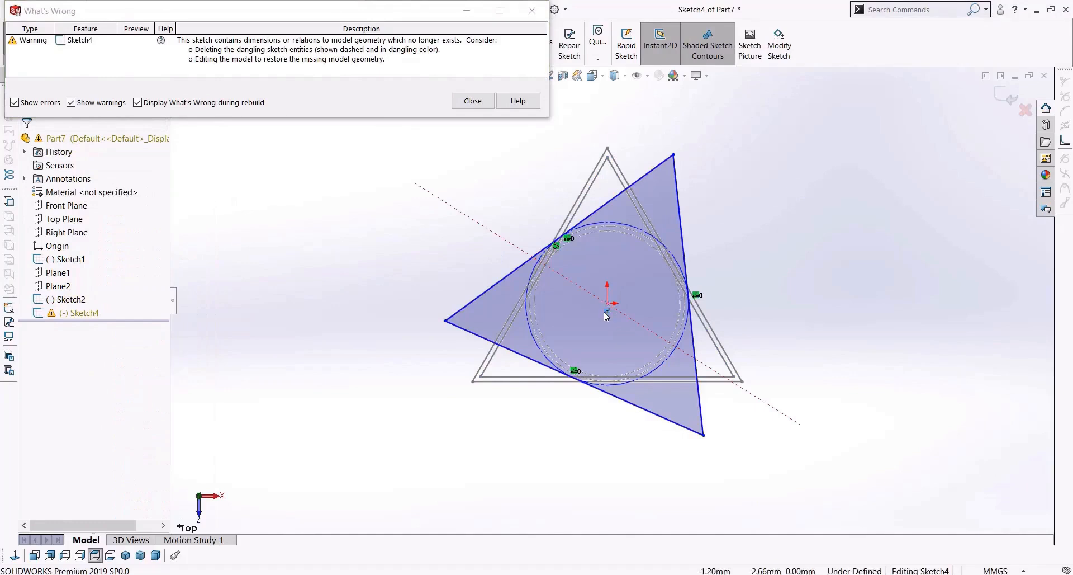
left_click(1006, 97)
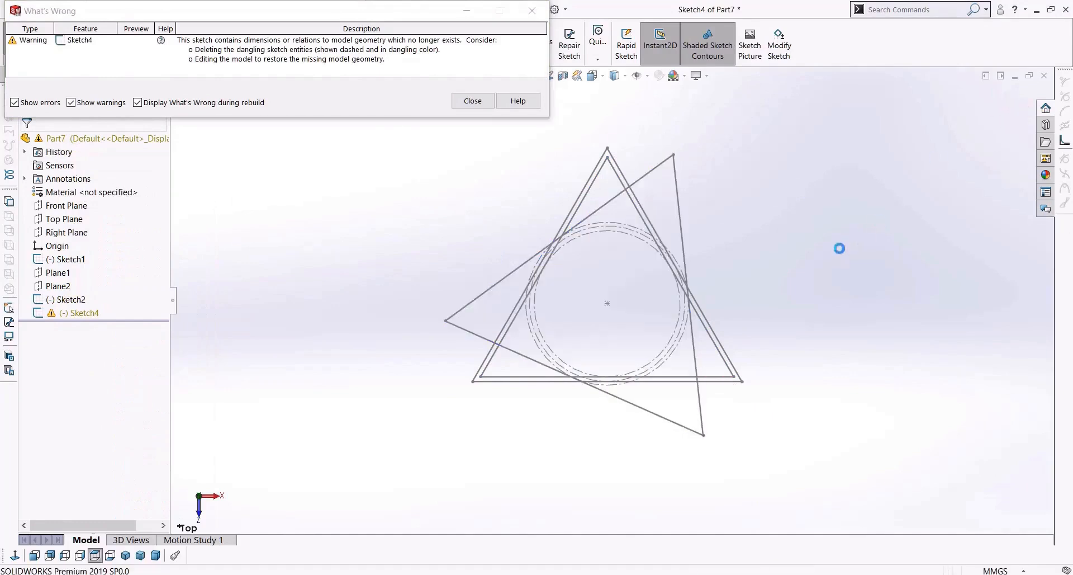
key("Escape")
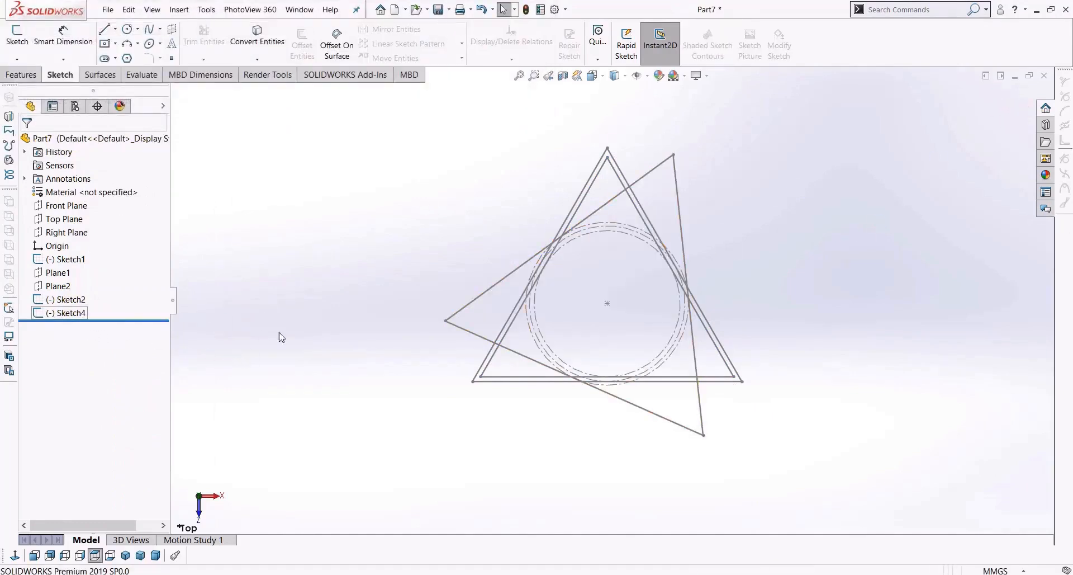
Step: Loft a solid through the three triangular profiles in the order Sketch1, Sketch2, Sketch4, without guide curves
mouse_move(438, 424)
middle_mouse_down()
mouse_move(441, 280)
mouse_move(451, 319)
mouse_move(486, 328)
mouse_move(452, 395)
mouse_move(460, 354)
mouse_move(456, 485)
mouse_move(489, 385)
mouse_move(520, 366)
mouse_move(534, 375)
middle_mouse_up()
scroll(421, 336, "up", 5)
mouse_move(421, 337)
middle_mouse_down()
mouse_move(518, 422)
mouse_move(348, 311)
middle_mouse_up()
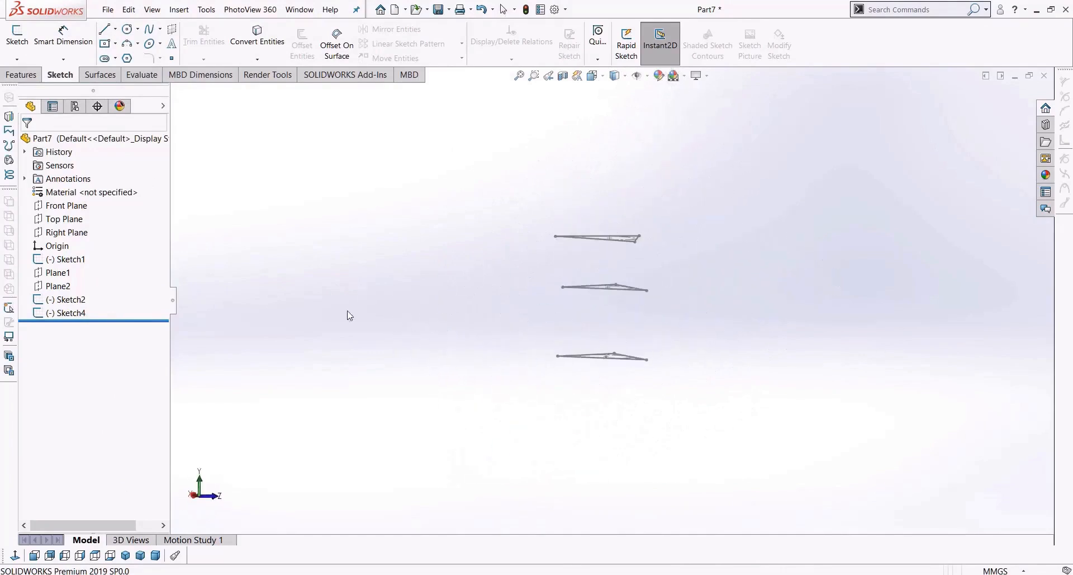
left_click(23, 74)
left_click(98, 45)
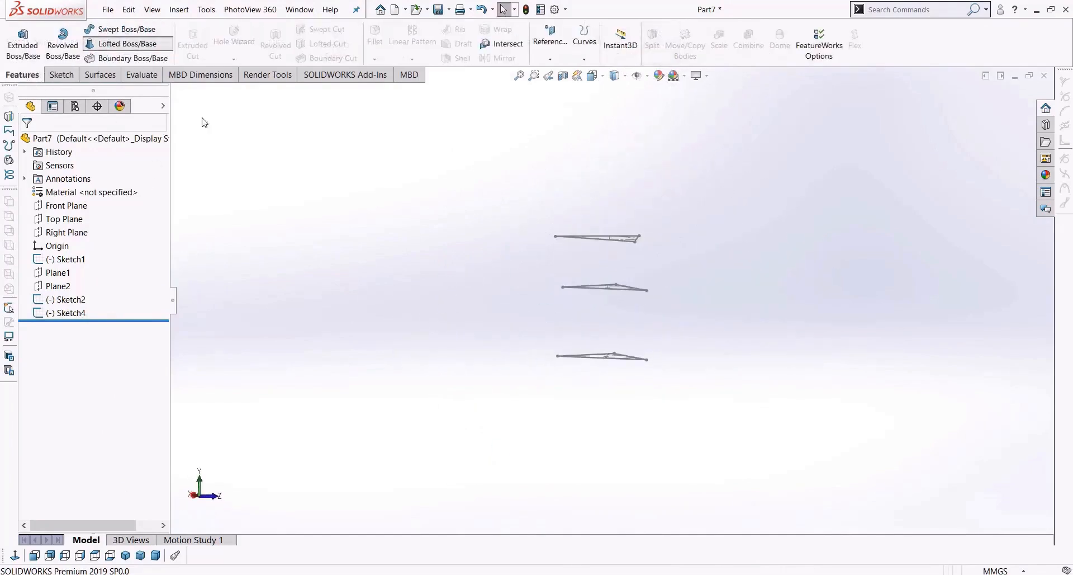
middle_click_drag(584, 447, 581, 365)
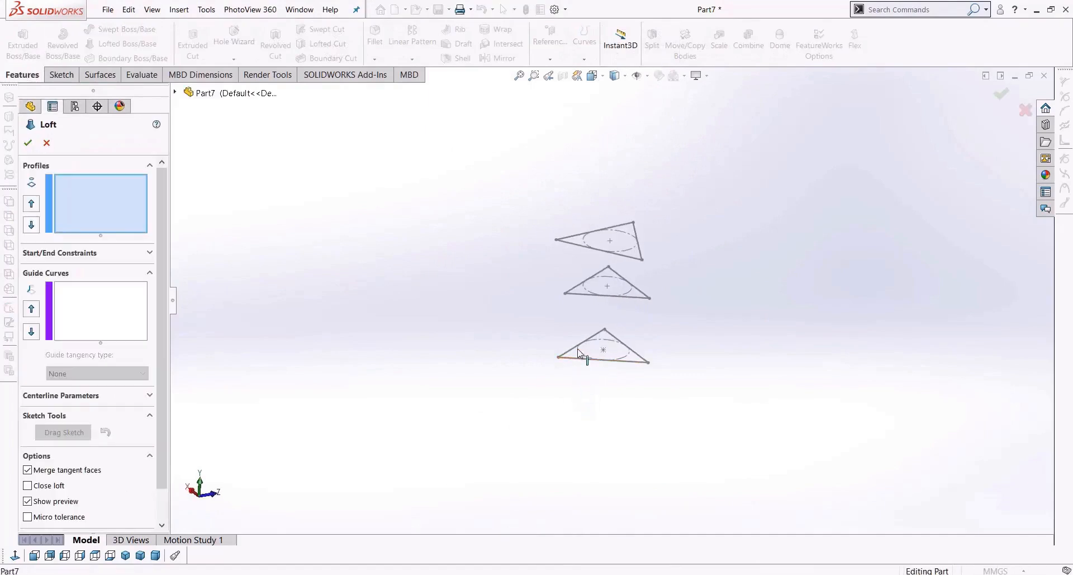
left_click(578, 350)
left_click(581, 294)
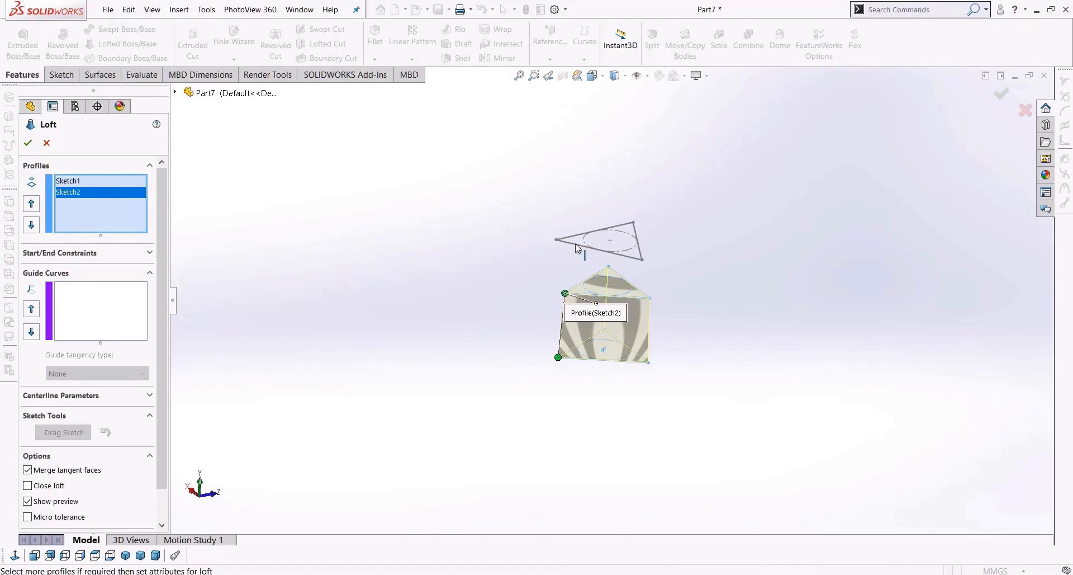
left_click(577, 246)
left_click(28, 144)
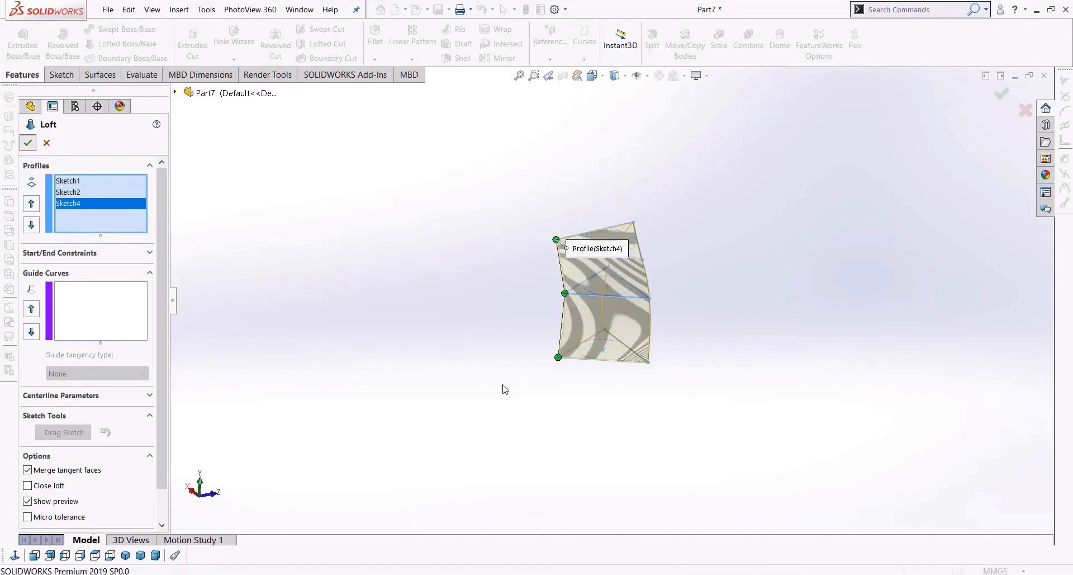
mouse_move(527, 359)
middle_mouse_down()
mouse_move(463, 324)
mouse_move(174, 464)
mouse_move(87, 541)
mouse_move(122, 572)
mouse_move(239, 280)
middle_mouse_up()
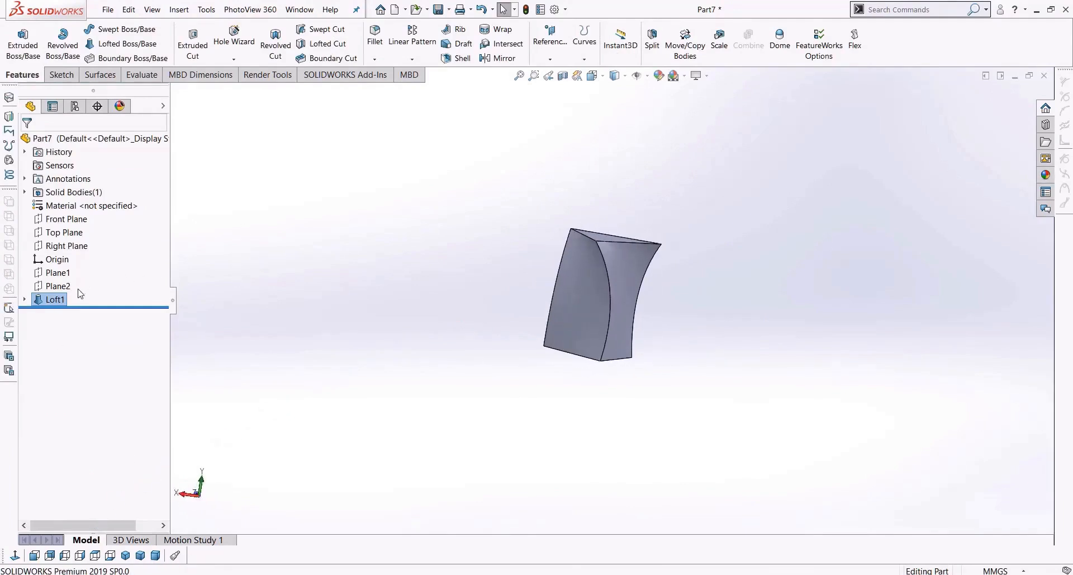
Step: Delete the loft feature made without guide curves, keeping the three profile sketches
key("Delete")
key("Return")
mouse_move(560, 248)
middle_mouse_down()
mouse_move(582, 284)
mouse_move(548, 285)
mouse_move(566, 270)
middle_mouse_up()
scroll(573, 320, "down", 3)
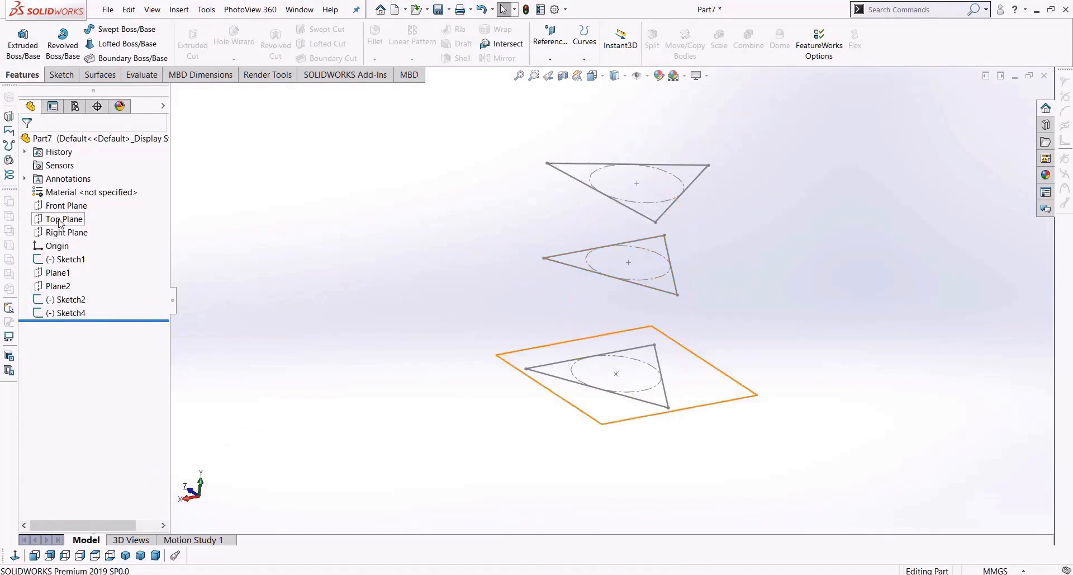
Step: In a new 3D sketch, draw a spline through one corner of the top, middle and base triangles
left_click(61, 74)
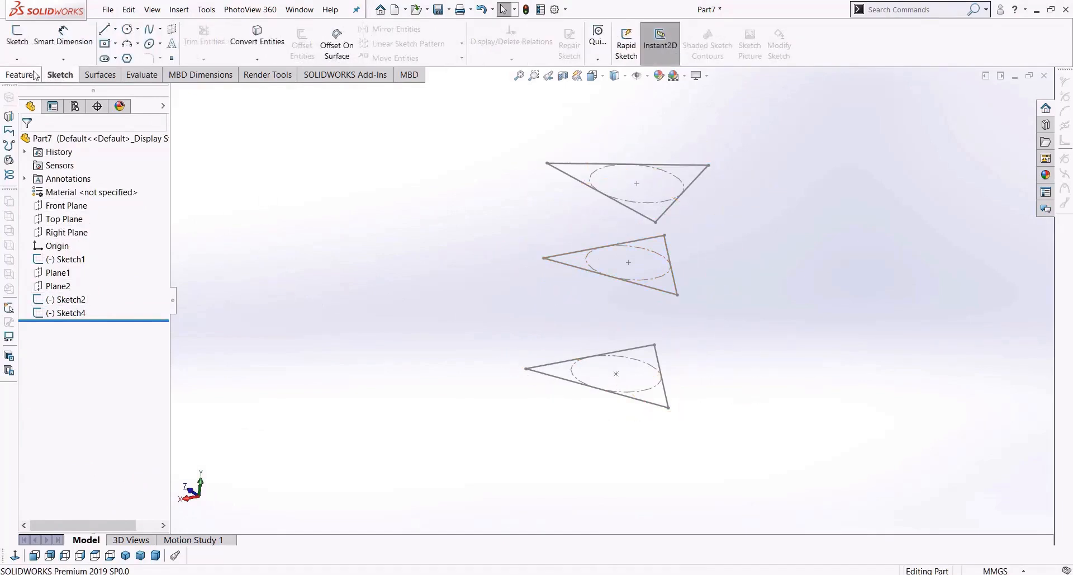
left_click(18, 61)
left_click(31, 85)
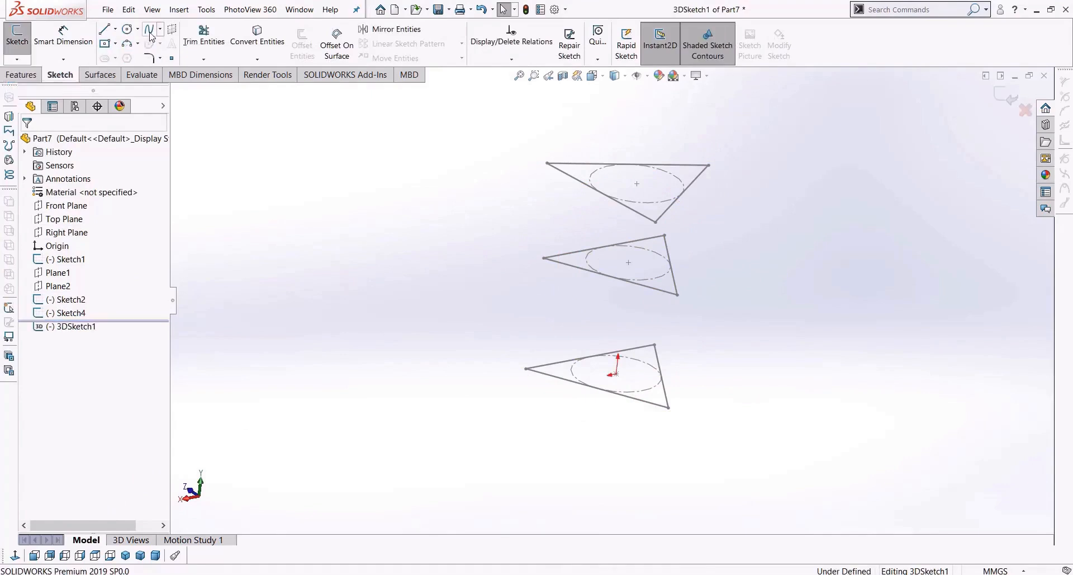
left_click(547, 163)
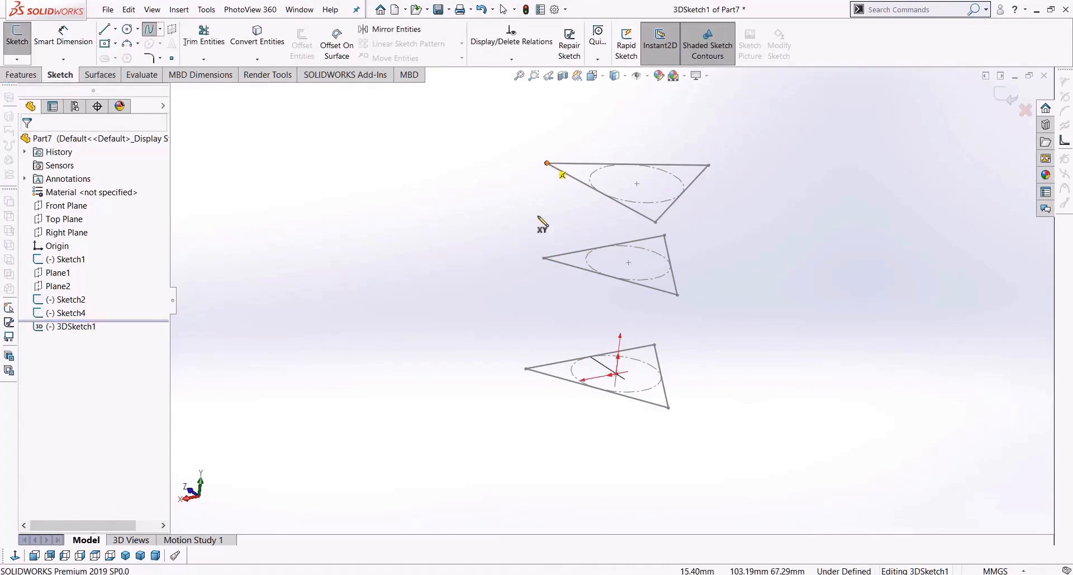
left_click(545, 259)
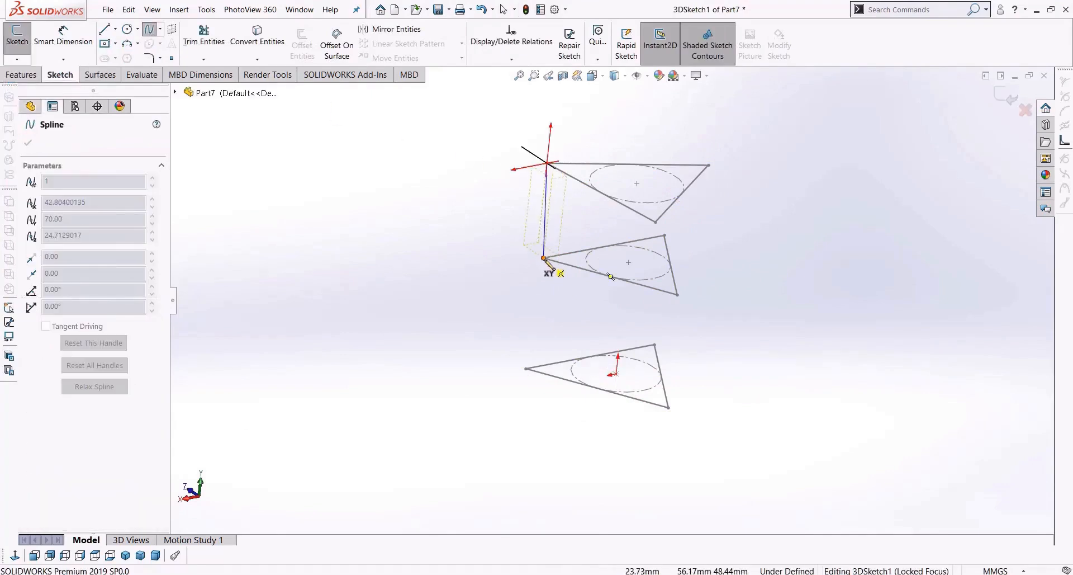
left_click(526, 368)
middle_click_drag(589, 414, 594, 386)
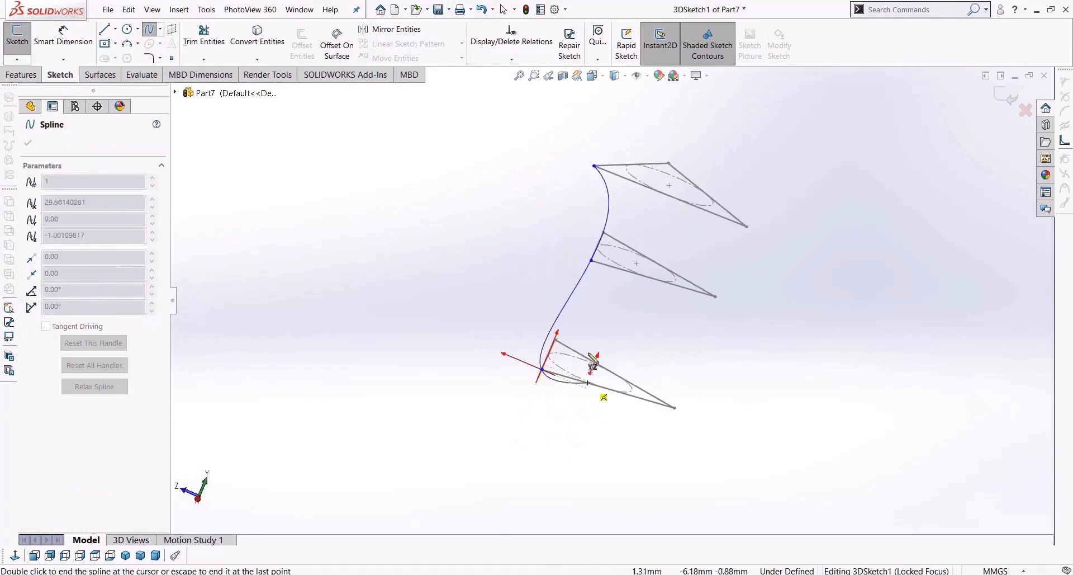
key("Escape")
middle_click_drag(626, 314, 593, 223)
key("Escape")
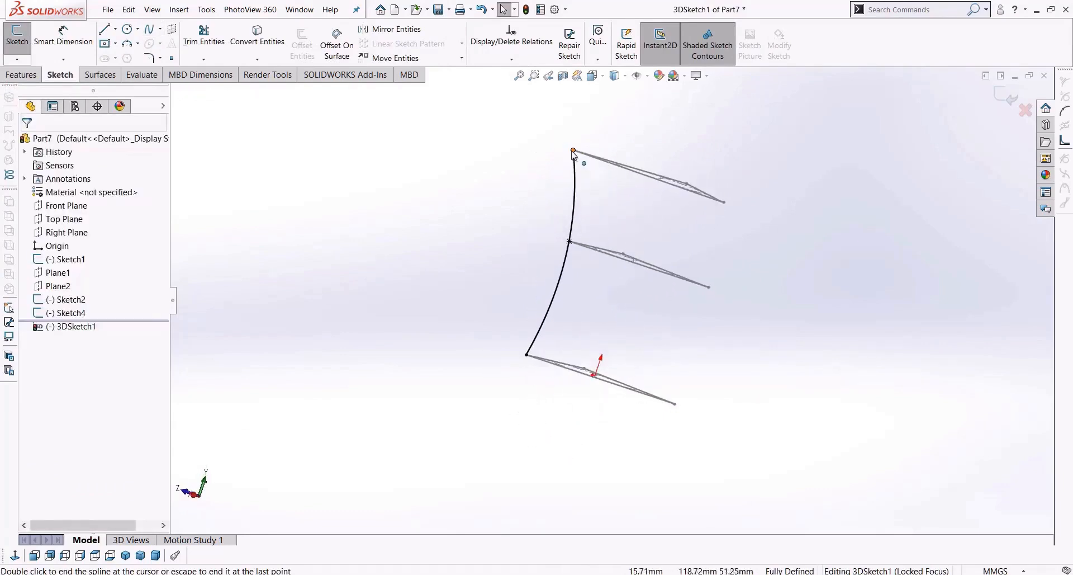
Step: Reshape the spline by pulling the tangent handle at its upper end into an S-shaped curve, and exit the 3D sketch
left_click(573, 150)
mouse_move(577, 181)
left_mouse_down()
mouse_move(558, 198)
mouse_move(562, 185)
left_mouse_up()
mouse_move(562, 184)
middle_mouse_down()
mouse_move(660, 304)
mouse_move(565, 313)
mouse_move(566, 295)
mouse_move(824, 221)
middle_mouse_up()
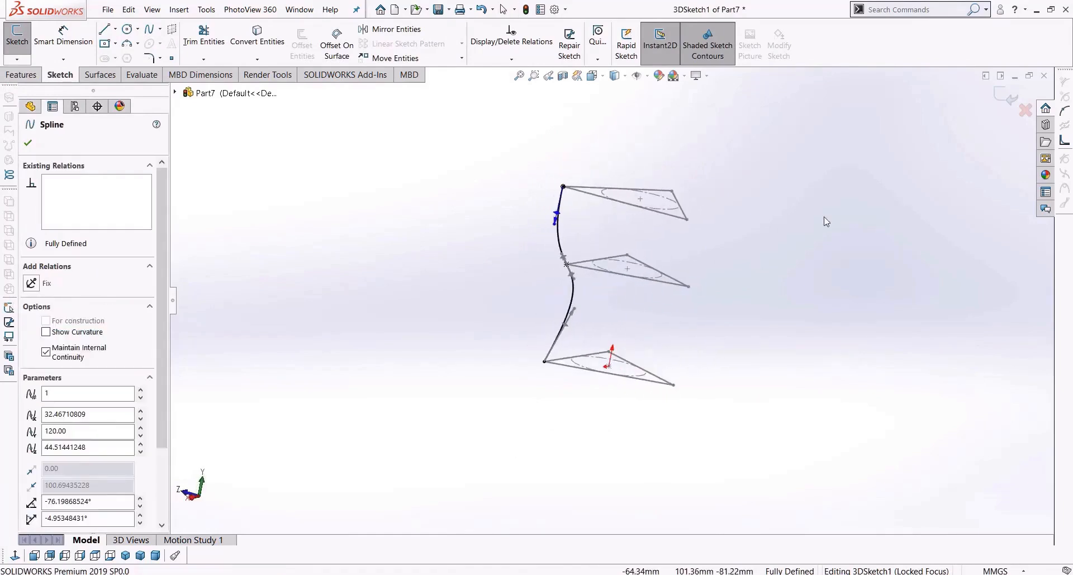
left_click(994, 95)
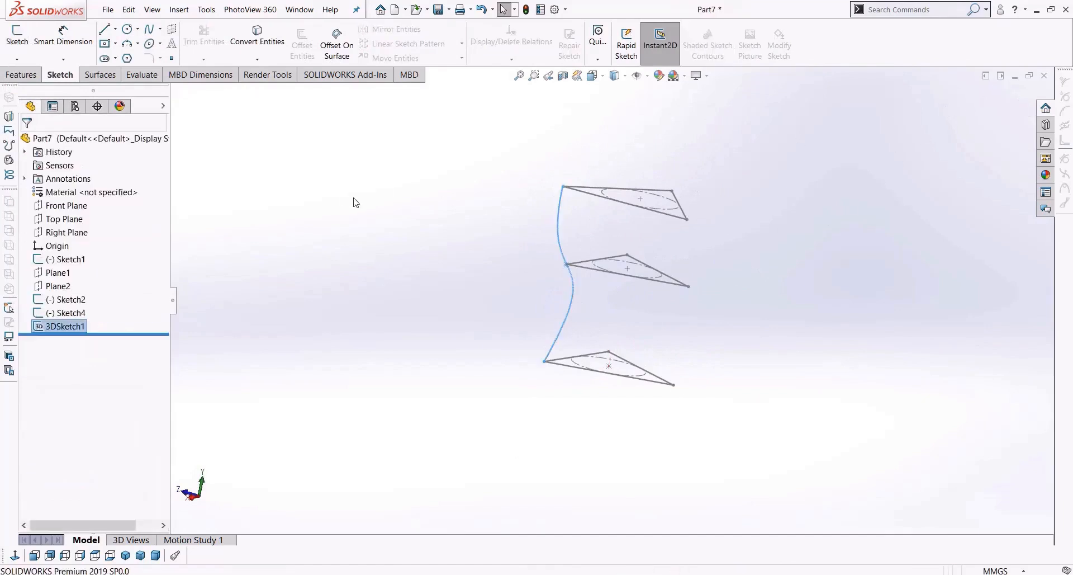
Step: Loft through Sketch1, Sketch2 and Sketch4, using the 3D sketch spline as the guide curve
left_click(114, 45)
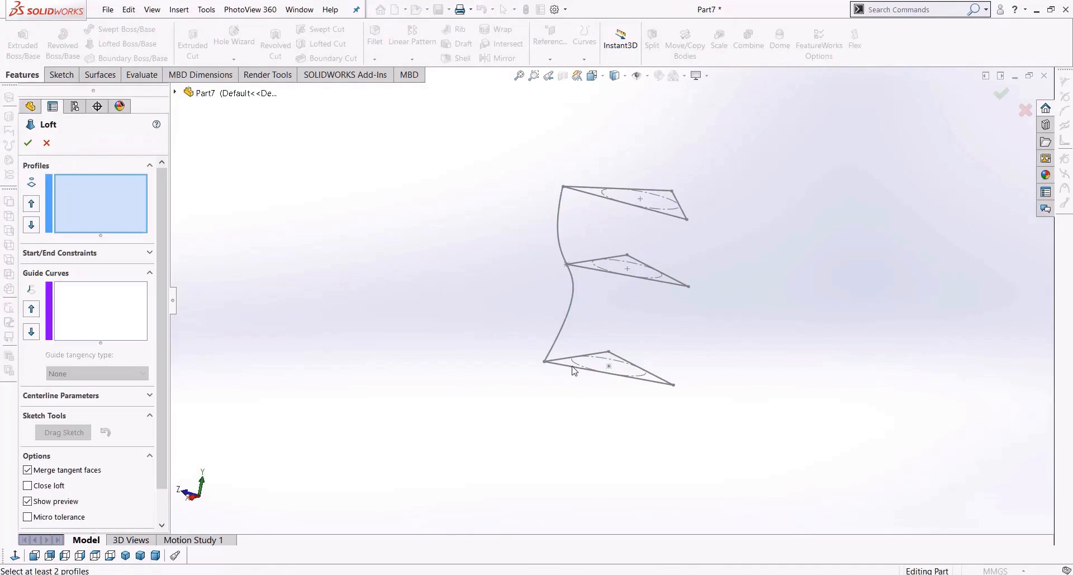
left_click(573, 369)
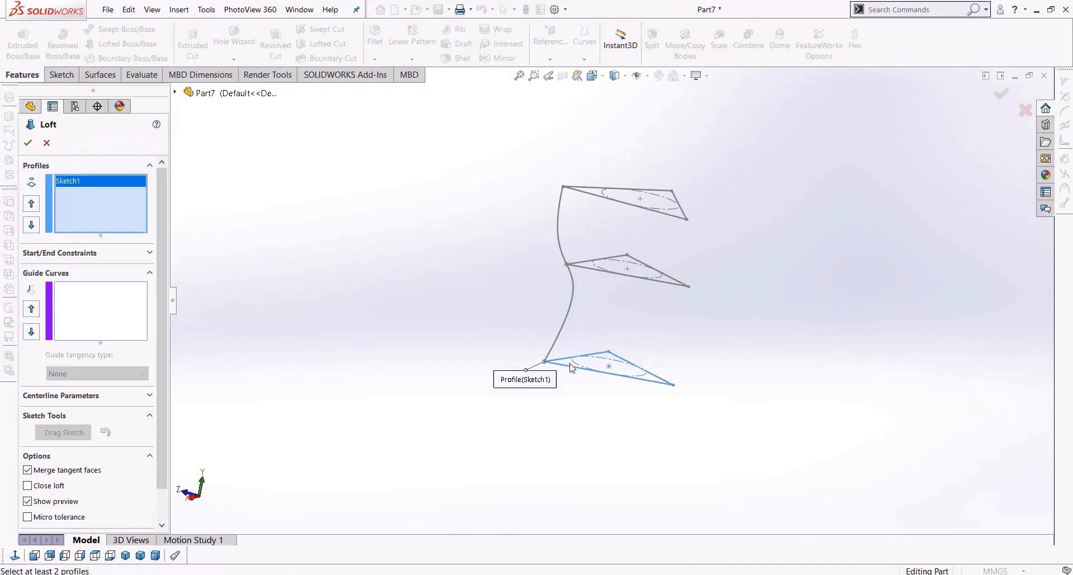
left_click(594, 268)
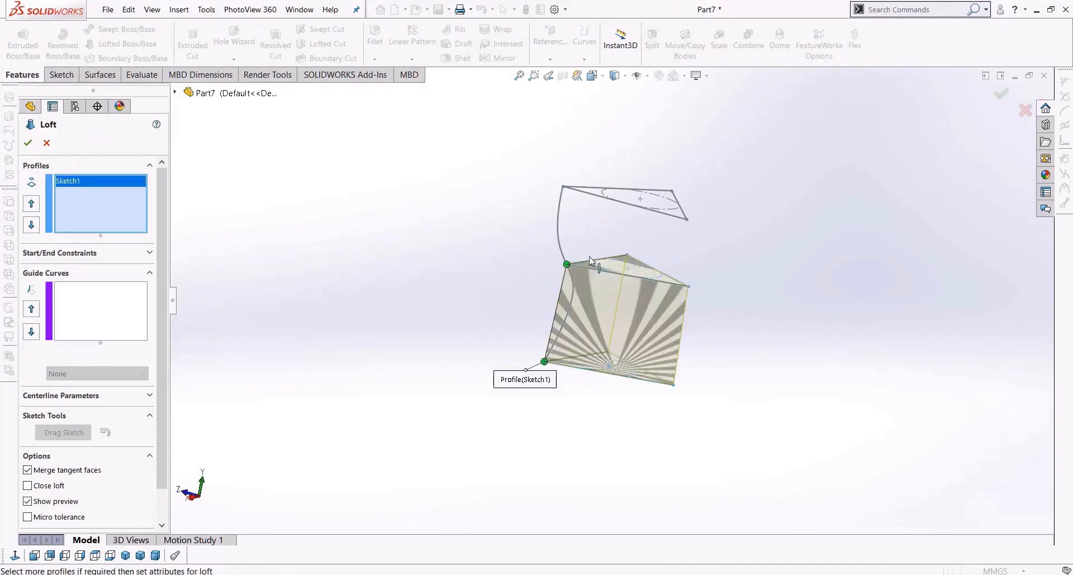
left_click(600, 194)
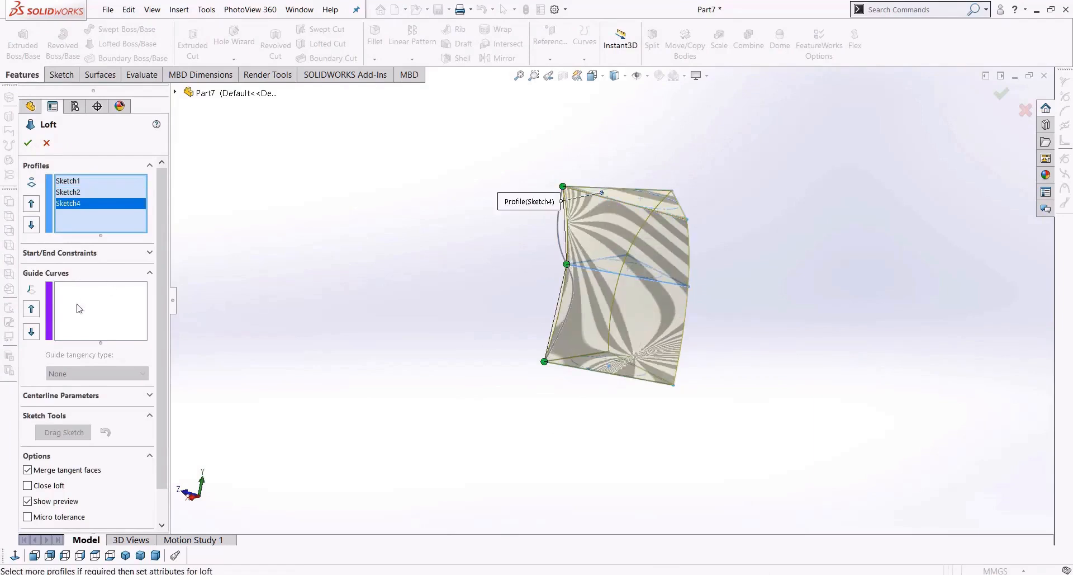
left_click(103, 304)
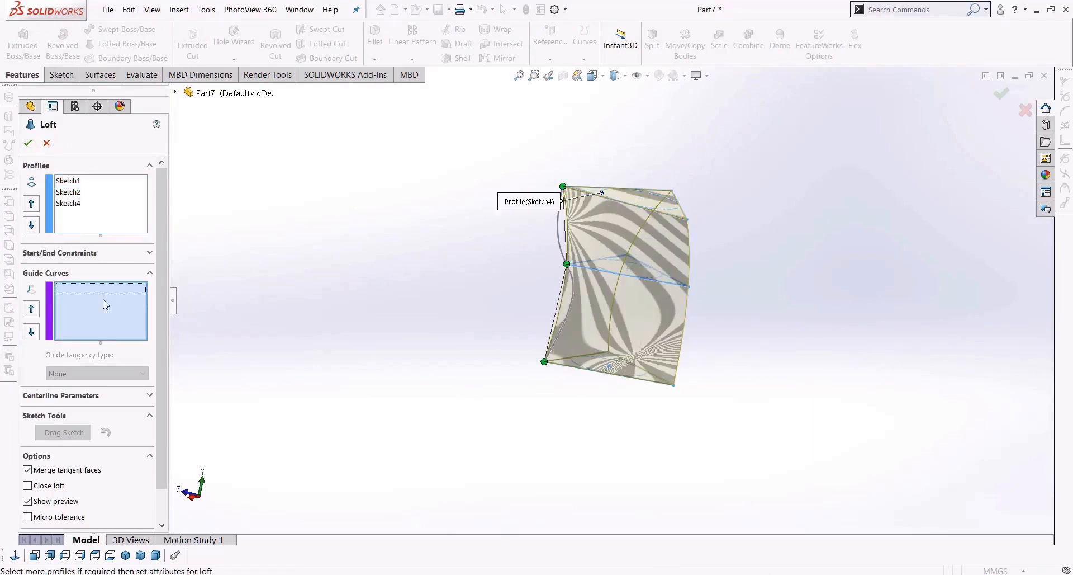
left_click(558, 238)
middle_click_drag(371, 418, 632, 414)
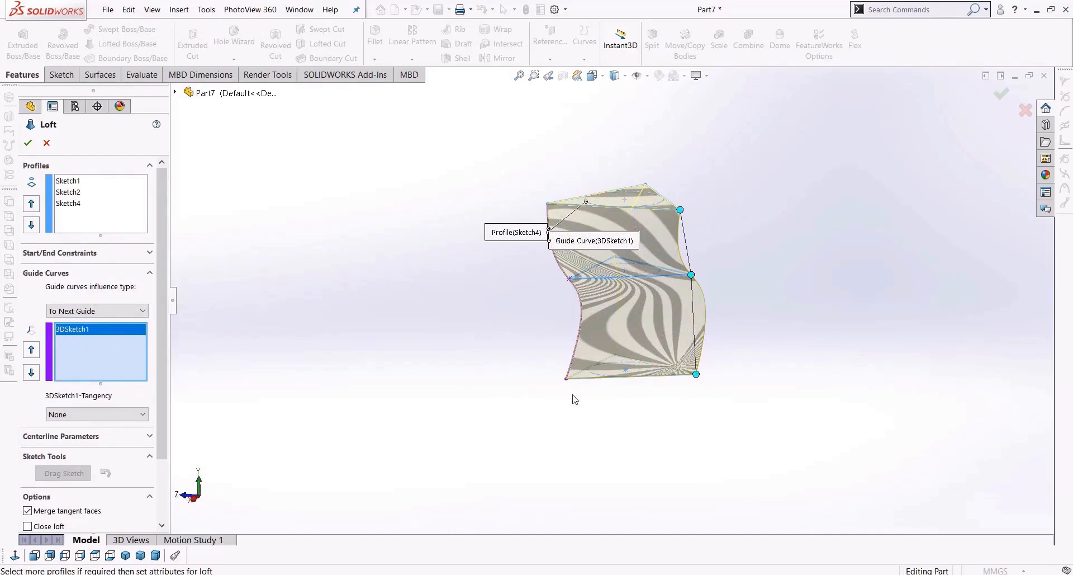
left_click(28, 142)
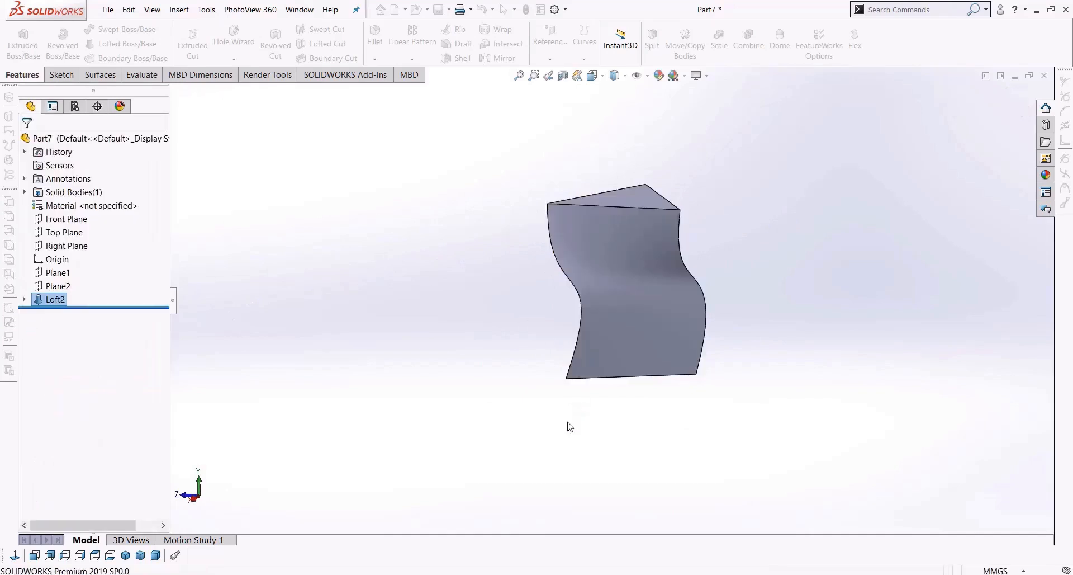
middle_click_drag(596, 434, 91, 307)
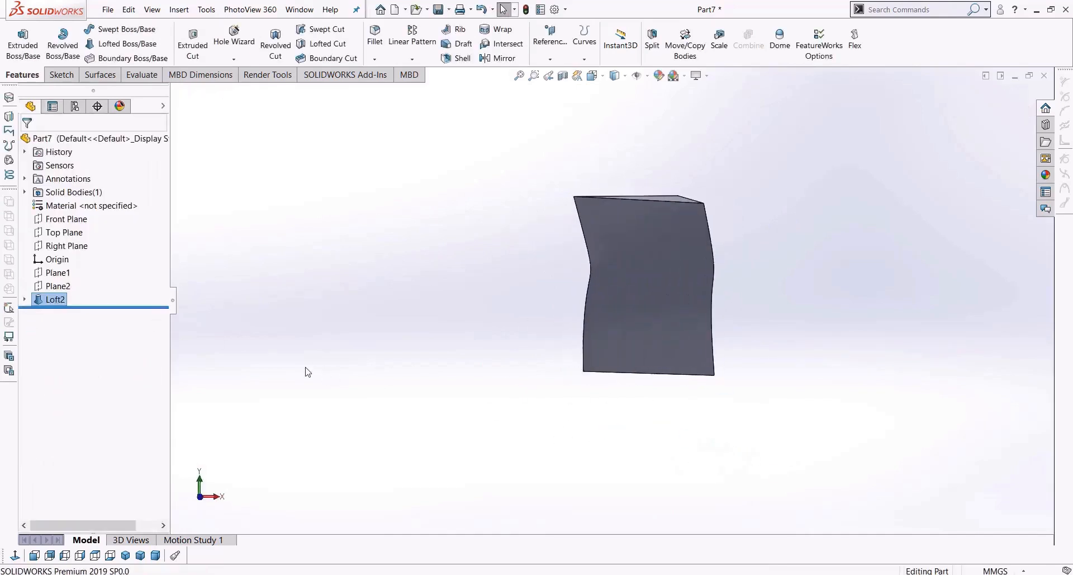
Step: Delete the guided loft feature, keeping the profile sketches and the spline
key("Delete")
key("Return")
mouse_move(352, 372)
middle_mouse_down()
mouse_move(549, 426)
mouse_move(581, 290)
middle_mouse_up()
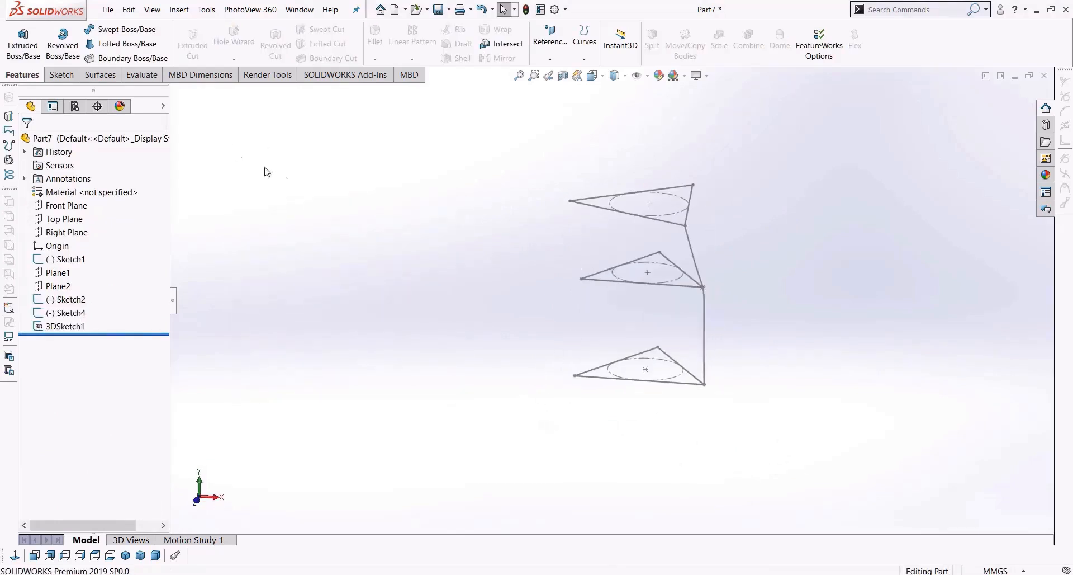
mouse_move(318, 205)
middle_mouse_down()
mouse_move(307, 201)
mouse_move(336, 201)
middle_mouse_up()
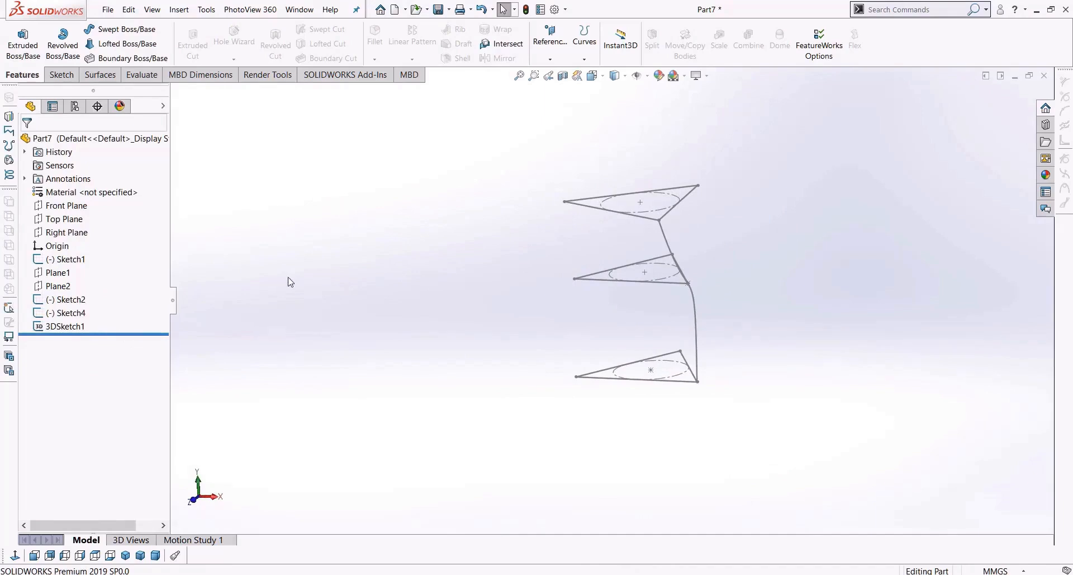
Step: Draw two connected lines in a new 3D sketch linking matching corners of the base, middle and top triangles, and exit the sketch
left_click(62, 74)
left_click(17, 59)
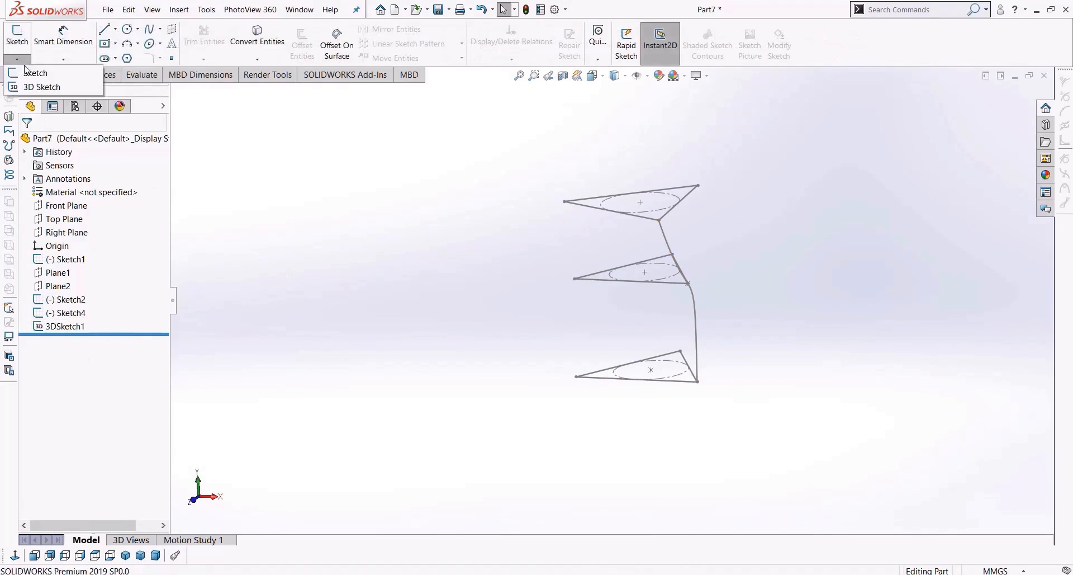
left_click(41, 87)
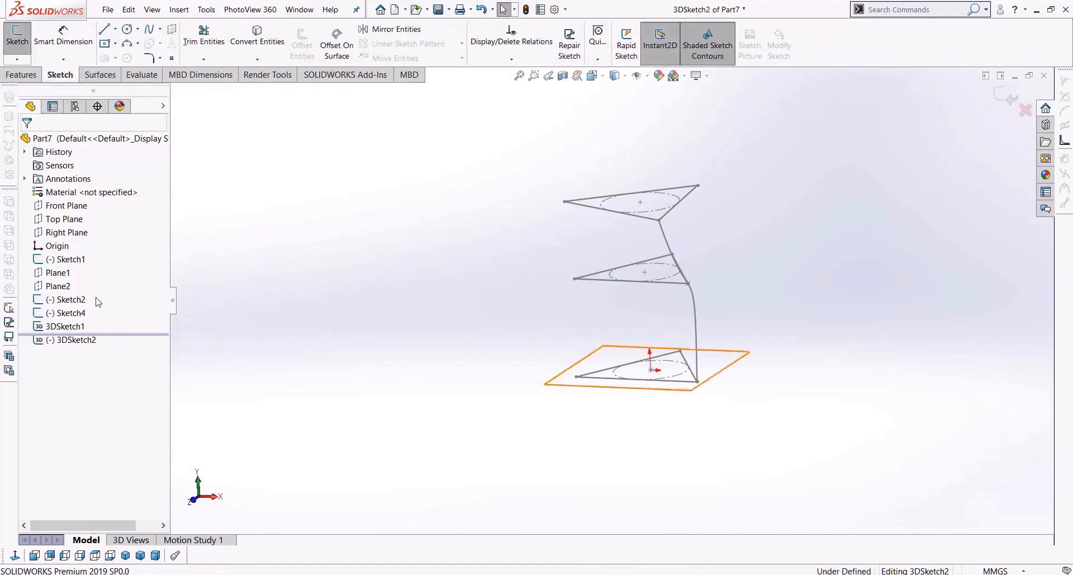
left_click(104, 29)
left_click(576, 376)
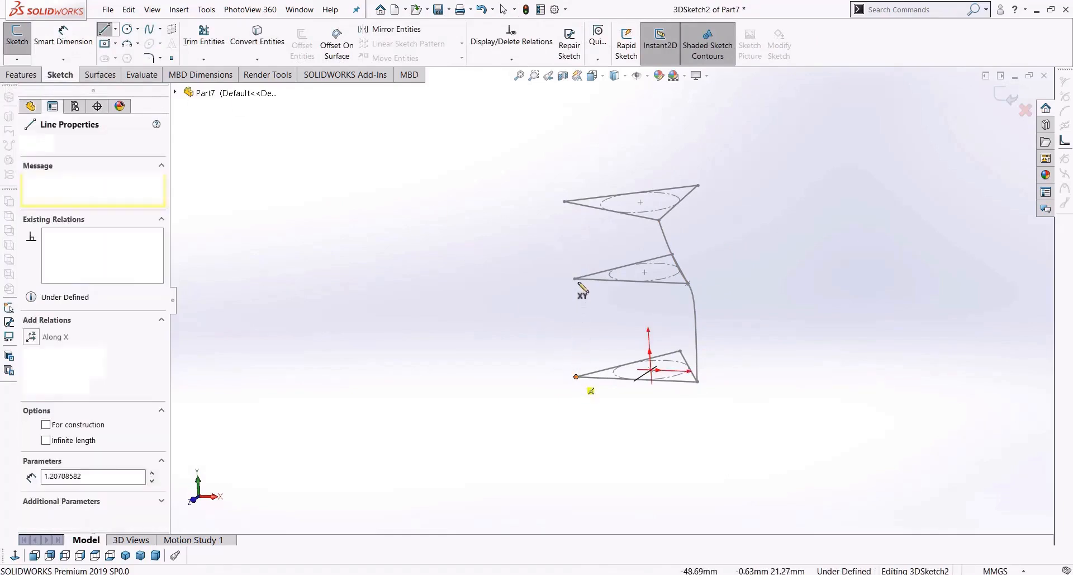
left_click(575, 279)
left_click(565, 201)
key("Escape")
middle_click_drag(532, 385, 612, 313)
key("Escape")
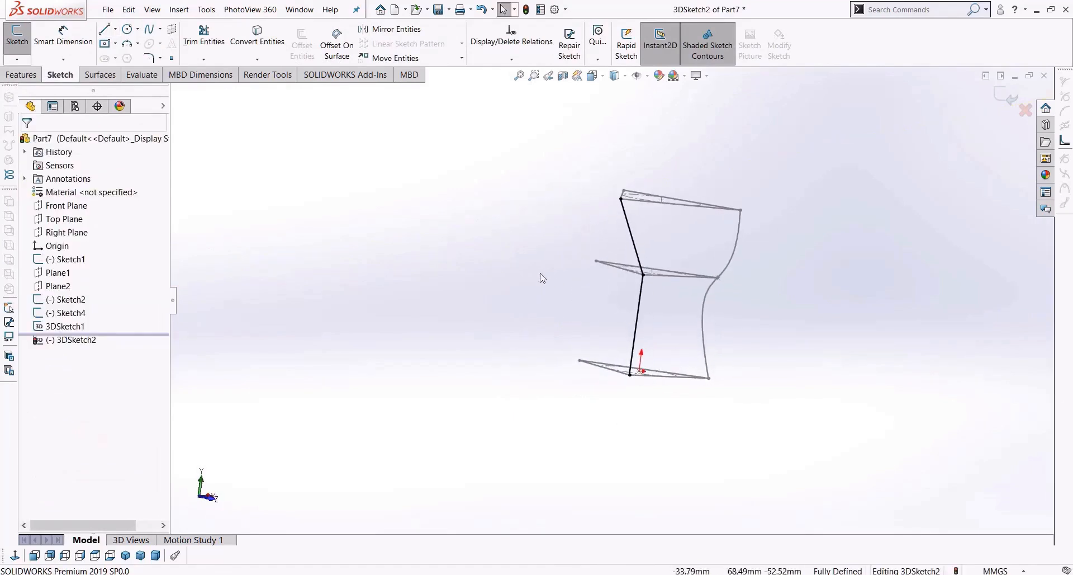
middle_click_drag(540, 274, 590, 273)
left_click(1005, 96)
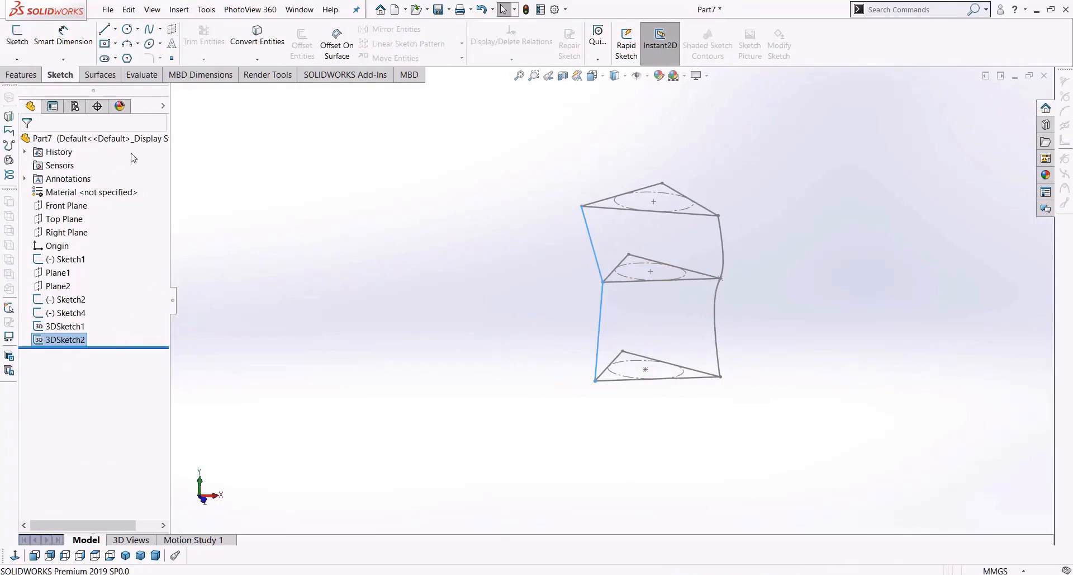
Step: Start a loft with Sketch1 as its first profile and clear the preselected 3DSketch2 from the guide curves
left_click(21, 74)
left_click(116, 45)
left_click(694, 378)
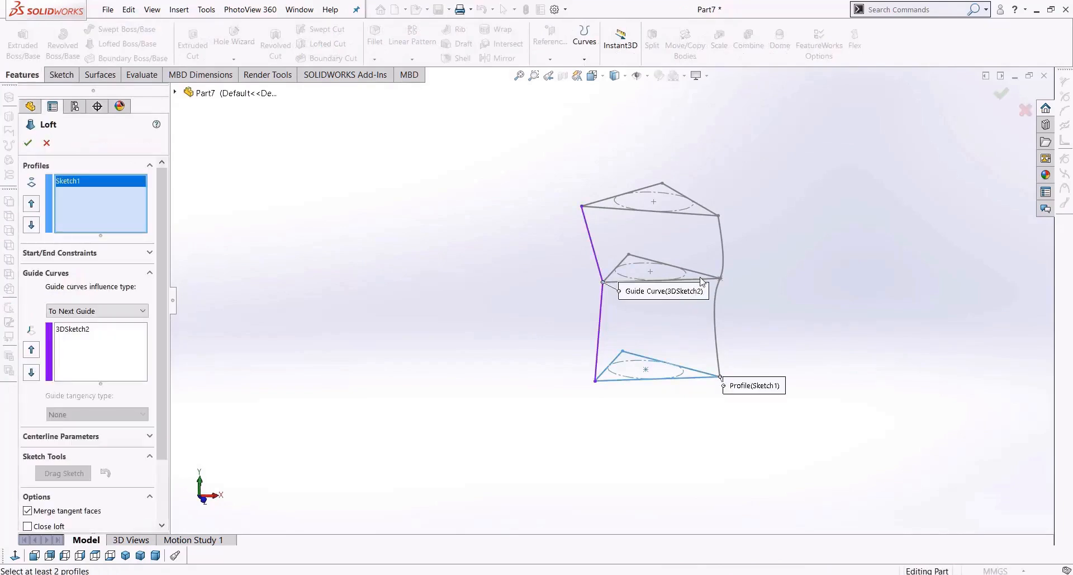
right_click(115, 345)
left_click(150, 364)
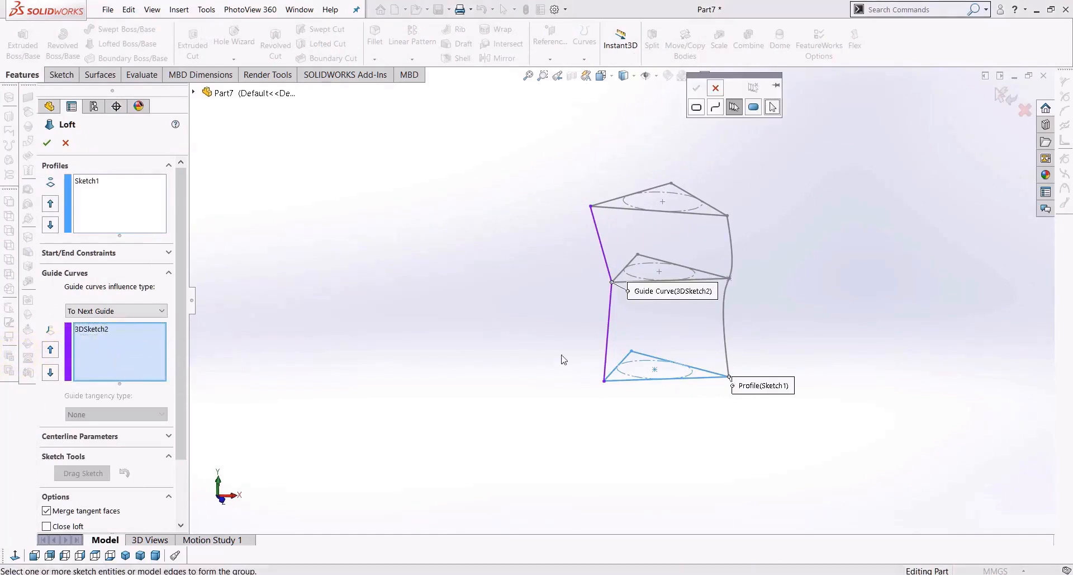
right_click(161, 335)
left_click(201, 341)
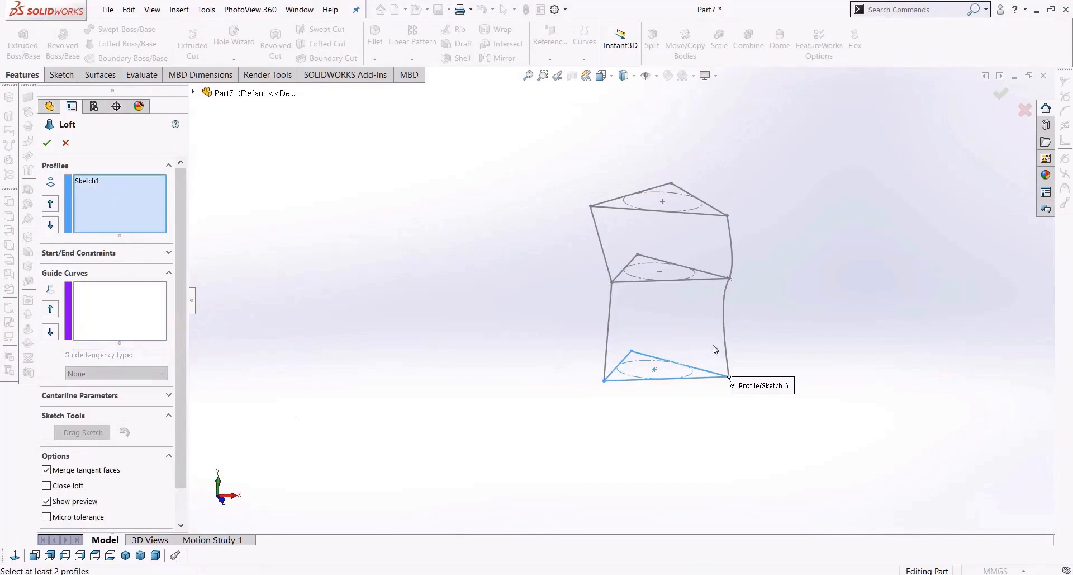
Step: Add Sketch2 and Sketch4 as loft profiles, set 3DSketch1 and 3DSketch2 as guide curves, and create the loft
left_click(704, 281)
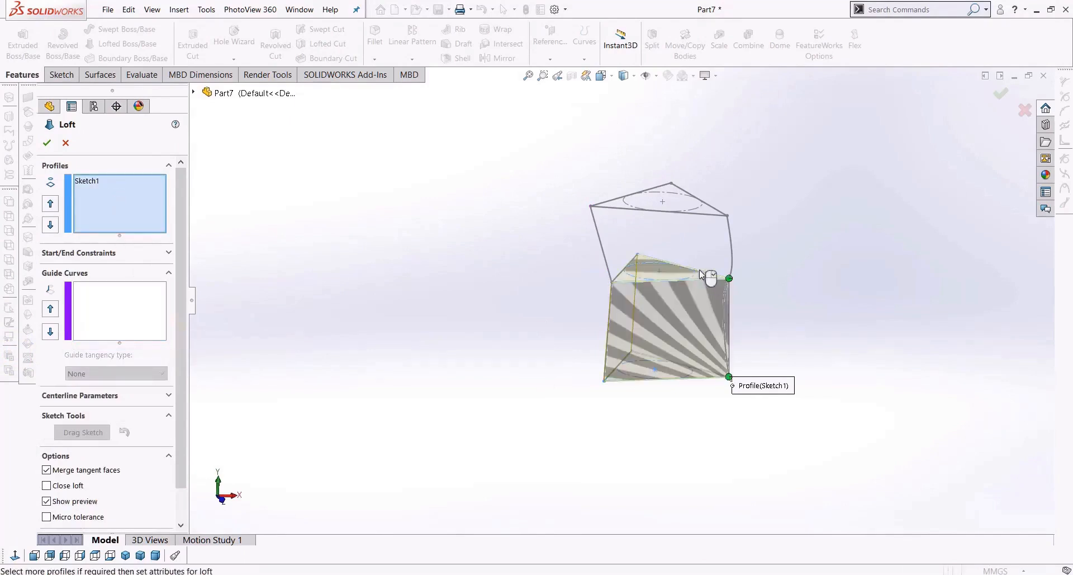
left_click(702, 215)
left_click(129, 318)
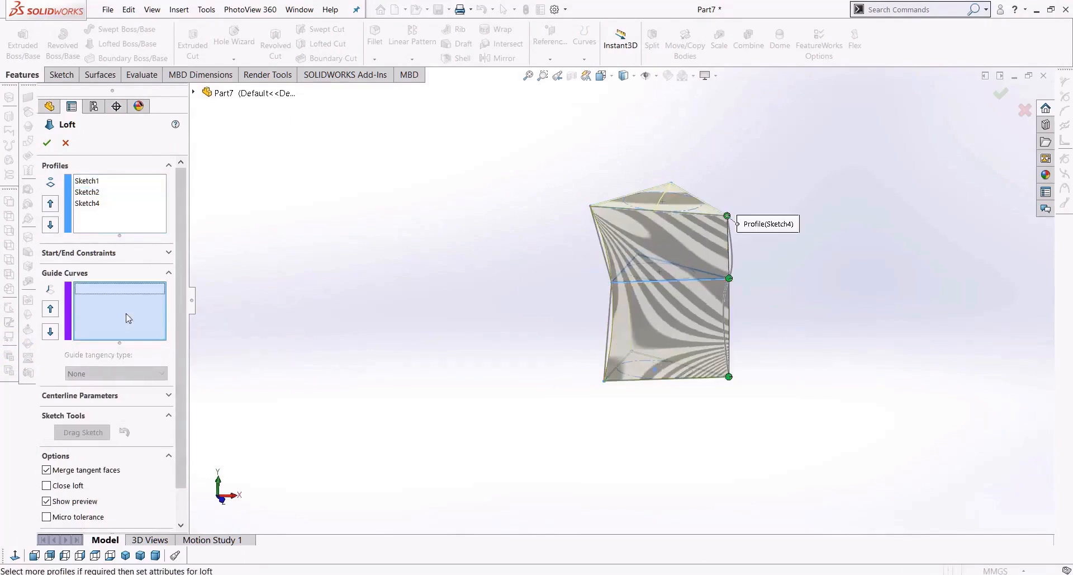
left_click(732, 257)
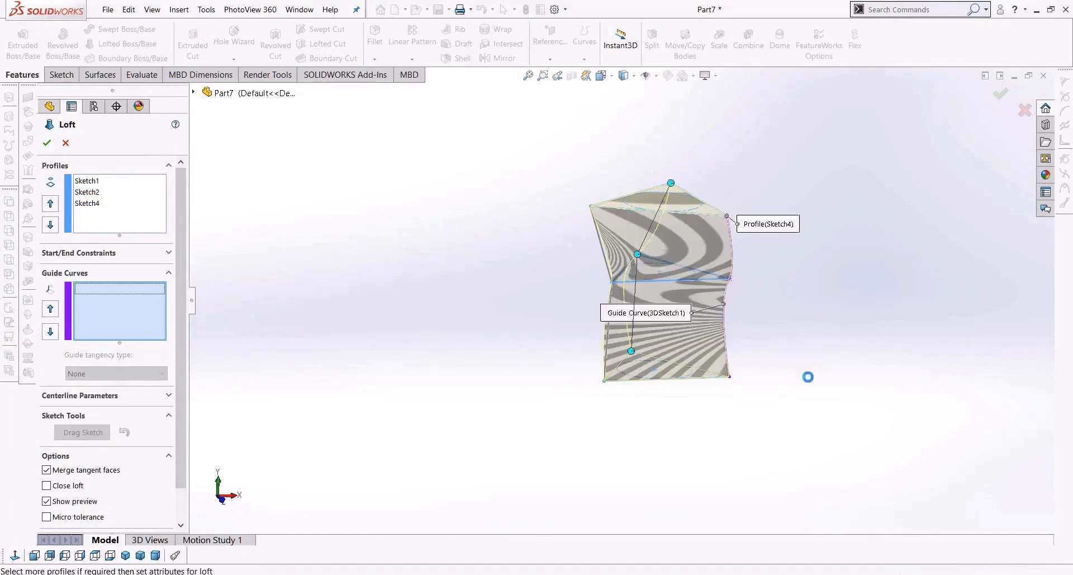
left_click(601, 256)
middle_click_drag(525, 379, 571, 348)
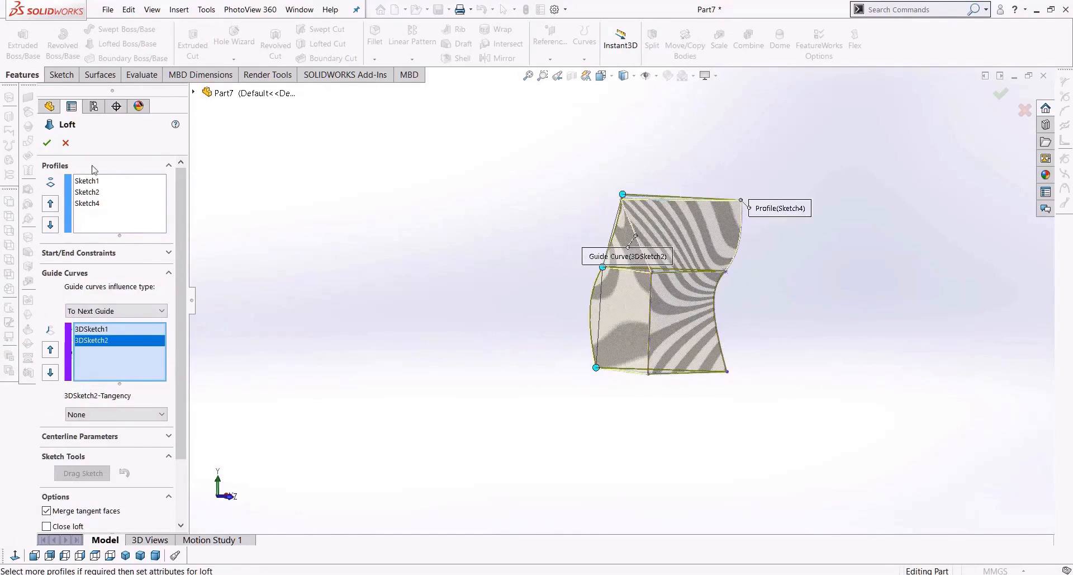
left_click(48, 143)
middle_click_drag(262, 329, 335, 375)
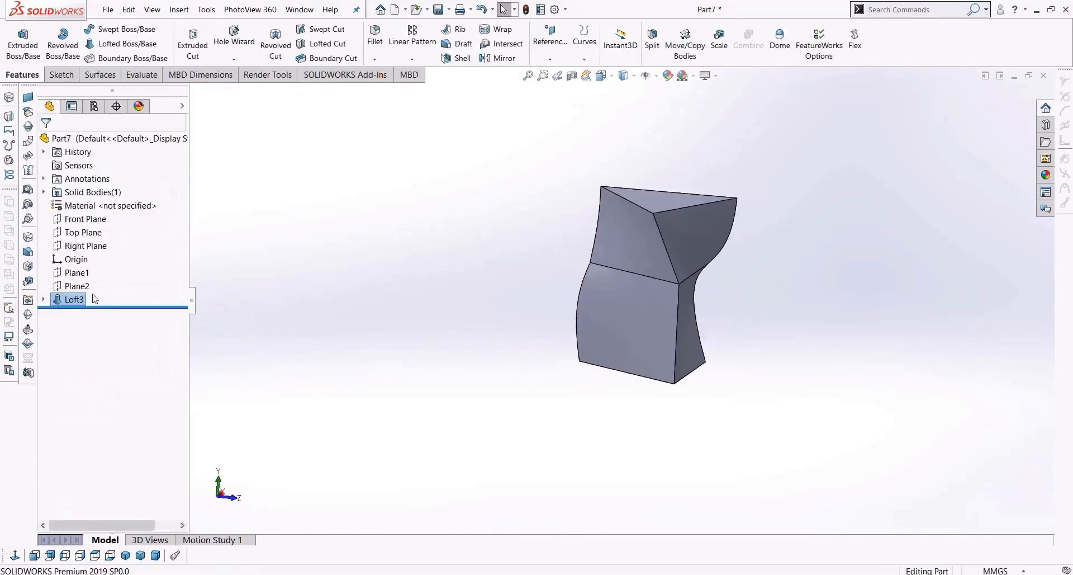
Step: Undo the loft with two guide curves and delete 3DSketch2, keeping the profiles and the spline
left_click(44, 299)
left_click(43, 299)
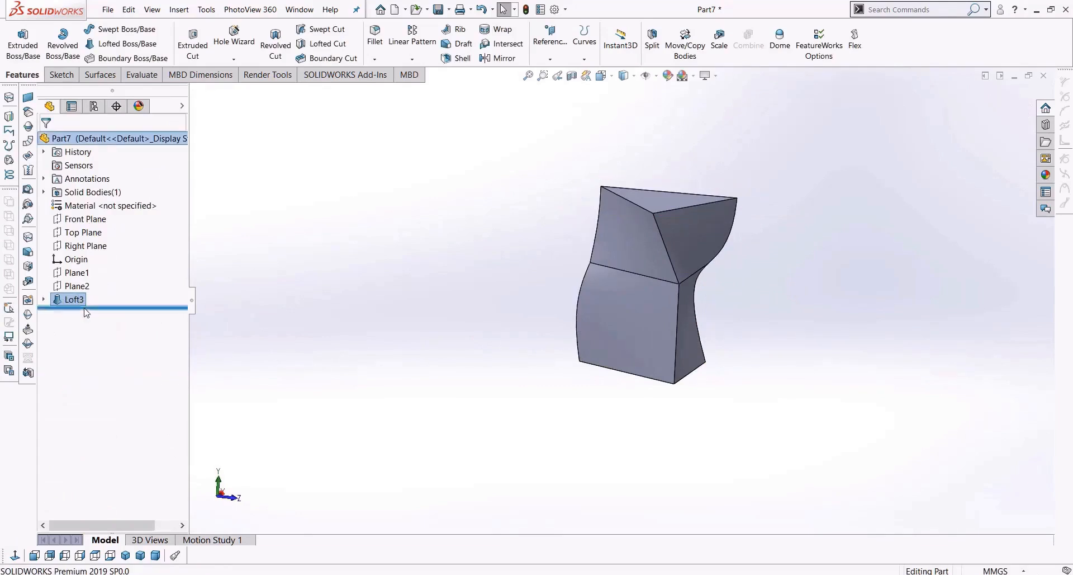
key("ctrl+z")
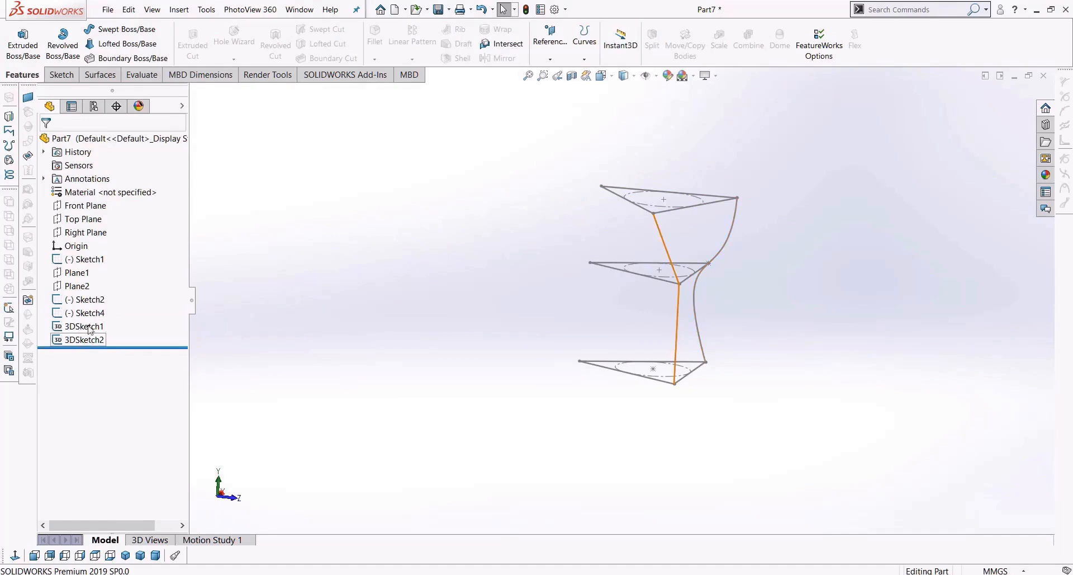
left_click(93, 339)
key("Delete")
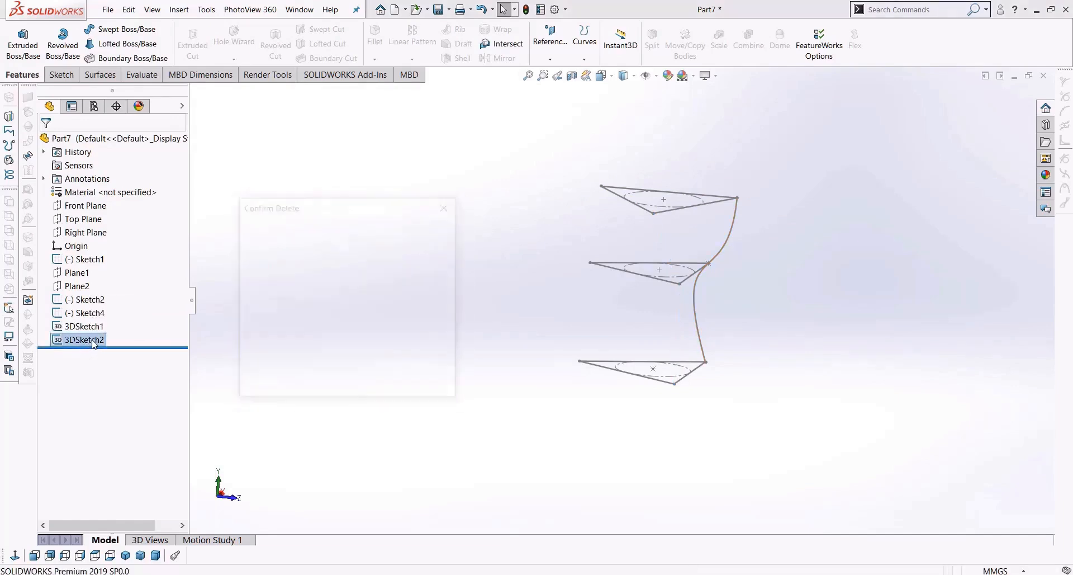
key("Return")
right_click(90, 326)
left_click(98, 294)
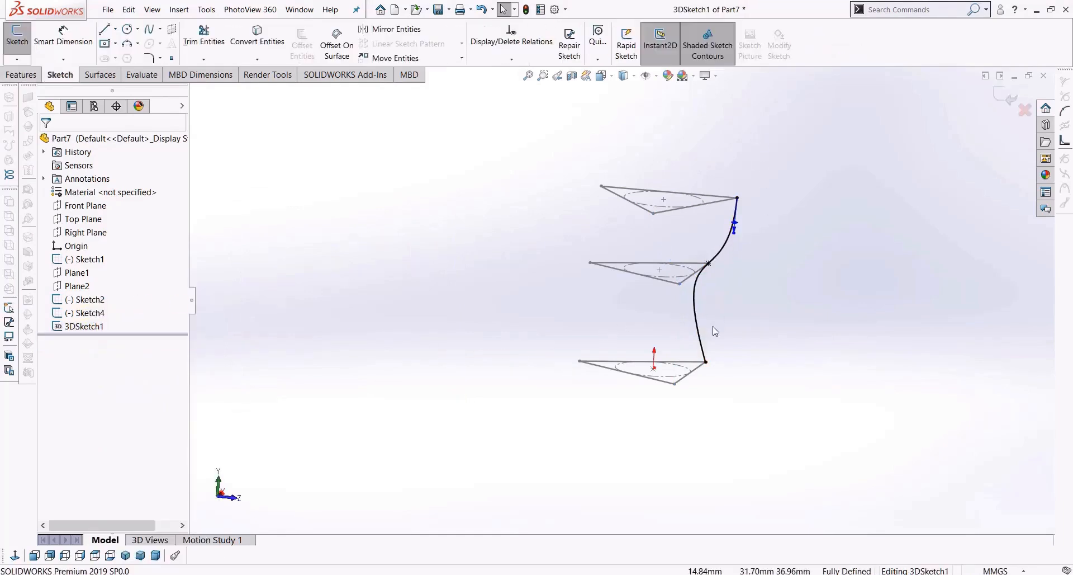
left_click(100, 314)
scroll(540, 303, "up", 2)
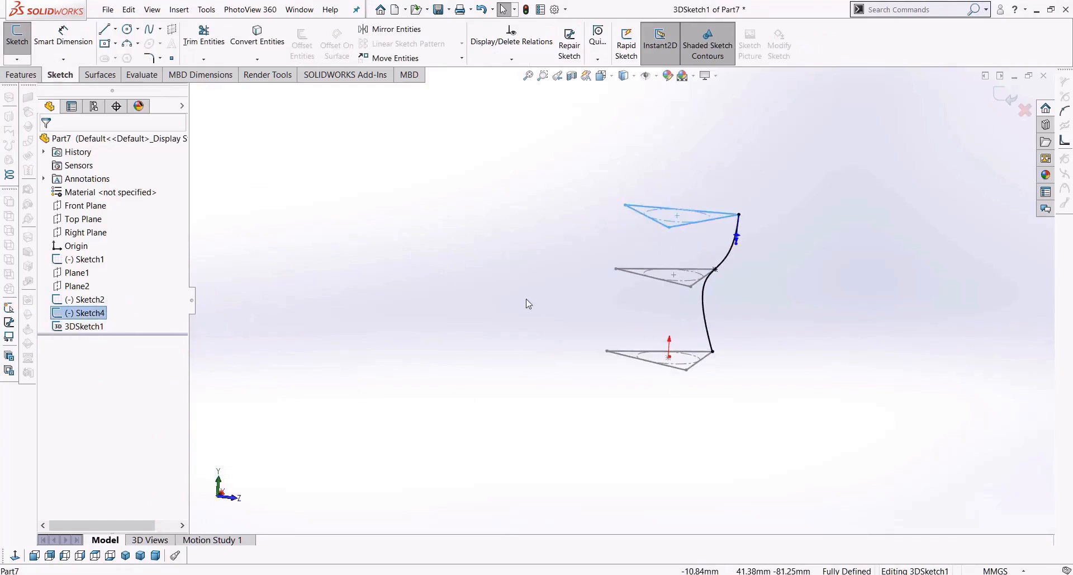
left_click(59, 325)
left_click(1007, 98)
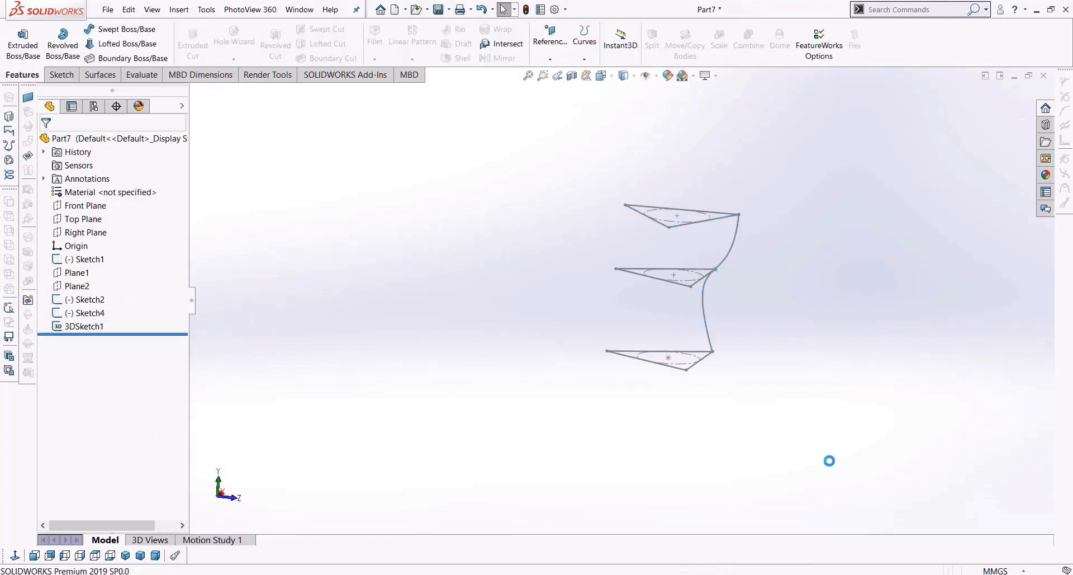
left_click(87, 327)
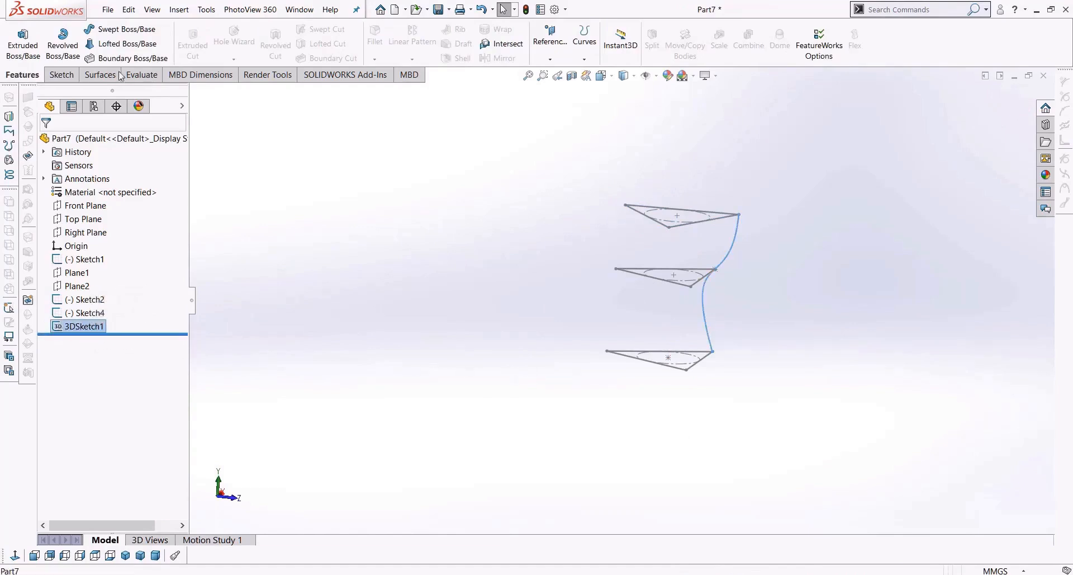
left_click(62, 75)
left_click(16, 59)
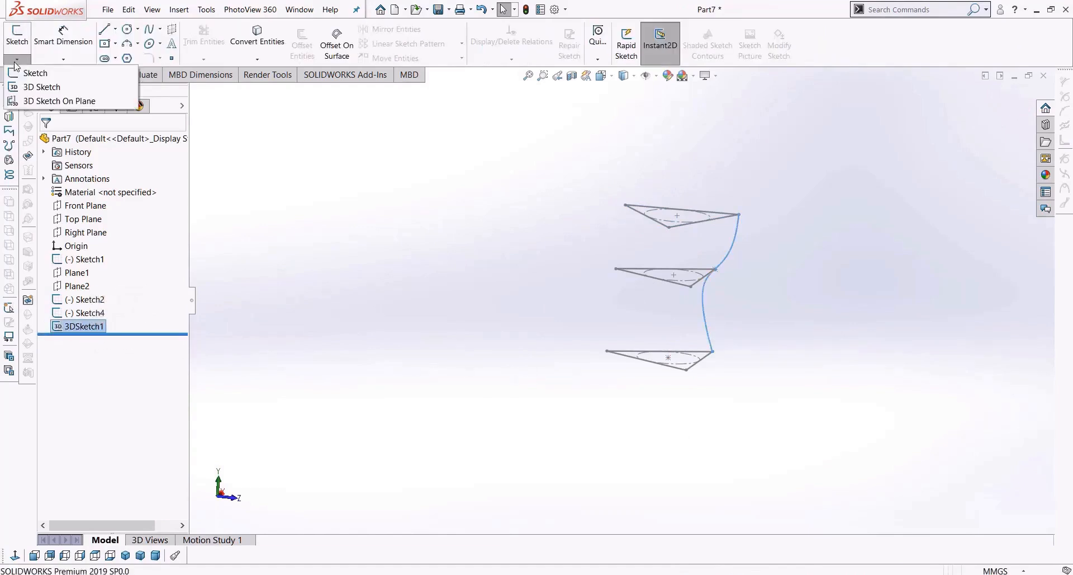
left_click(35, 88)
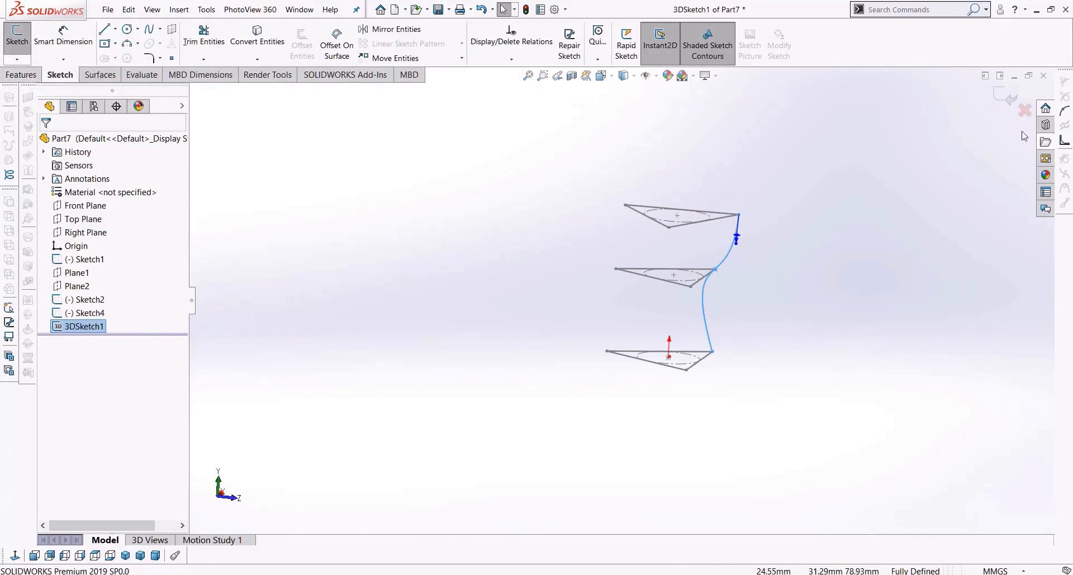
left_click(999, 105)
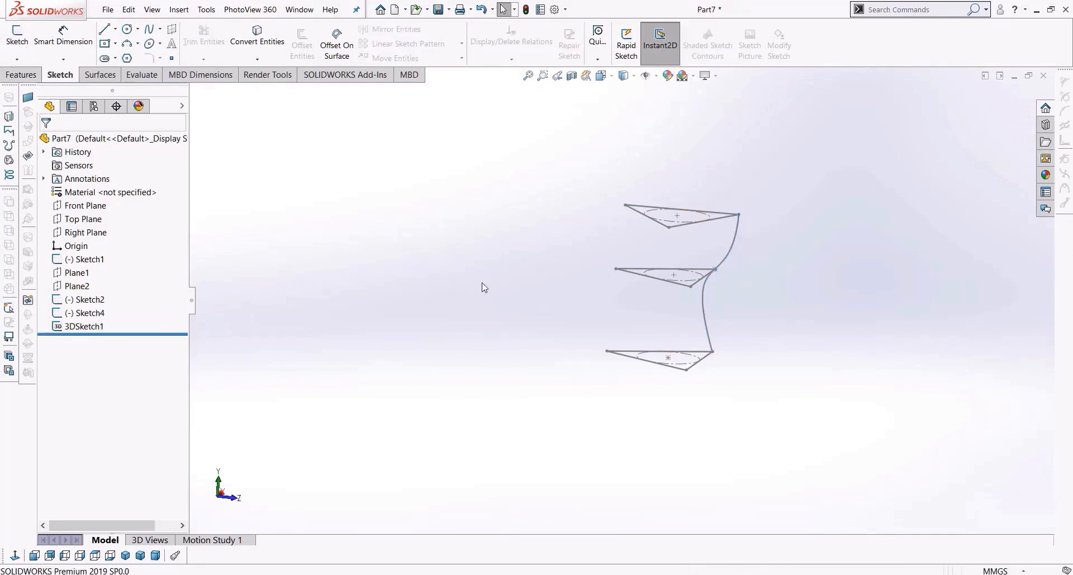
scroll(468, 296, "up", 2)
scroll(469, 296, "down", 1)
scroll(690, 285, "down", 1)
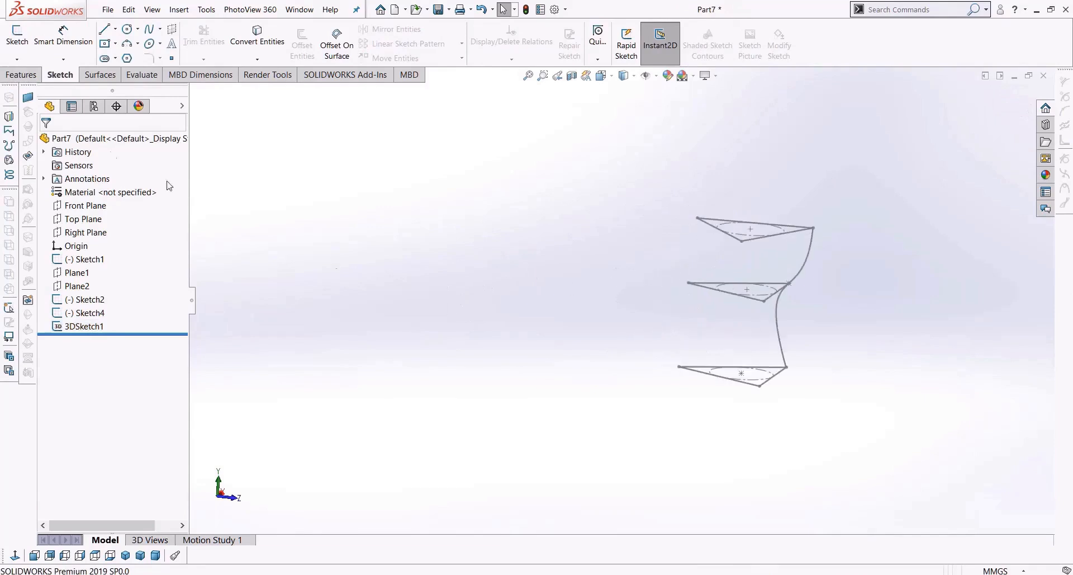
left_click(20, 62)
left_click(35, 87)
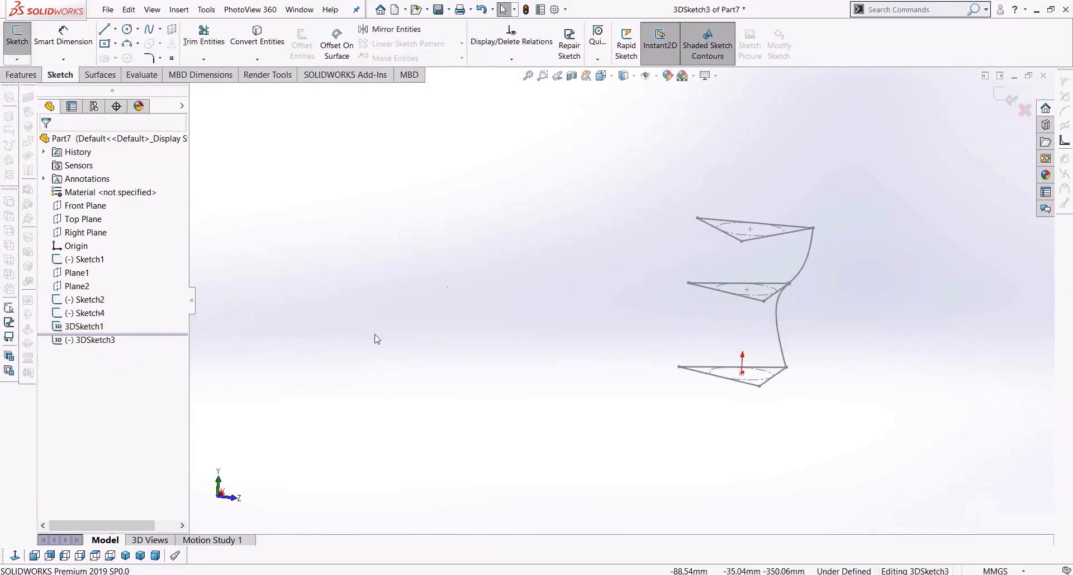
middle_click_drag(795, 440, 757, 452)
scroll(752, 459, "up", 3)
scroll(751, 458, "down", 2)
scroll(751, 459, "down", 2)
scroll(751, 459, "up", 3)
scroll(629, 141, "down", 5)
scroll(635, 160, "down", 1)
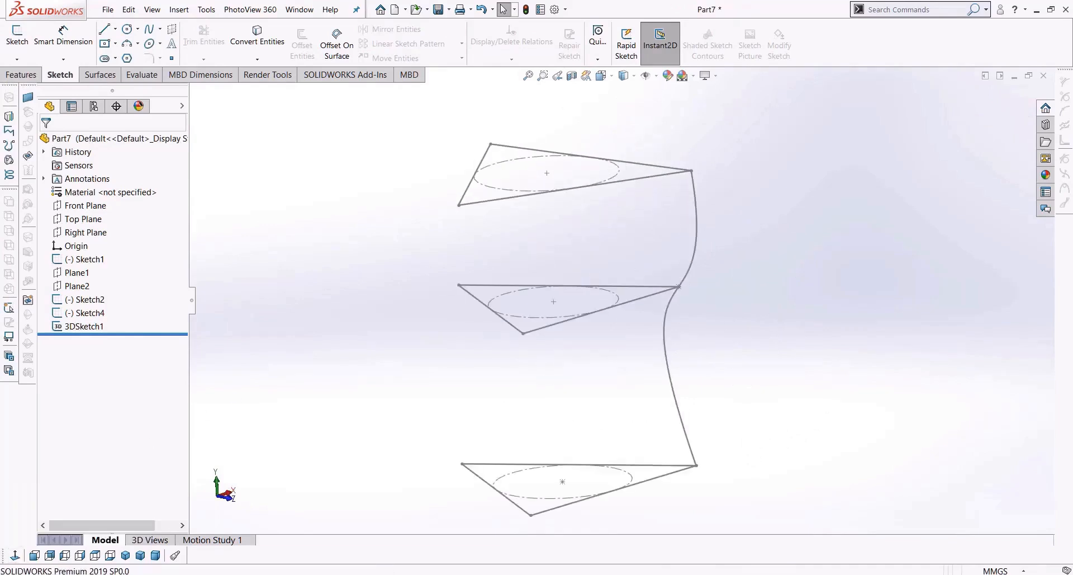
Step: Loft through the triangles of Sketch1, Sketch2 and Sketch4 without any guide curves
left_click(125, 556)
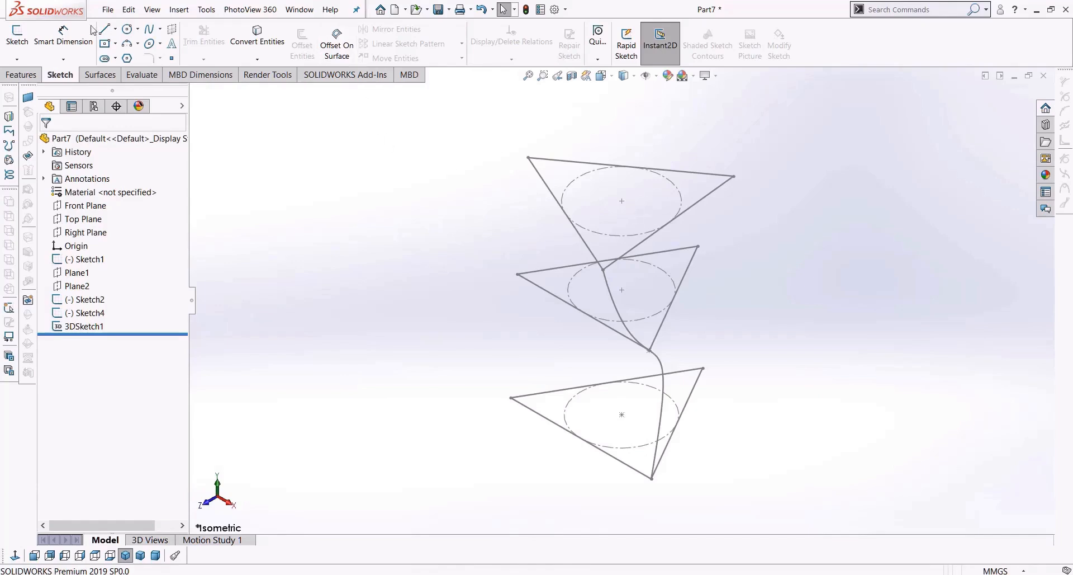
left_click(22, 77)
left_click(128, 44)
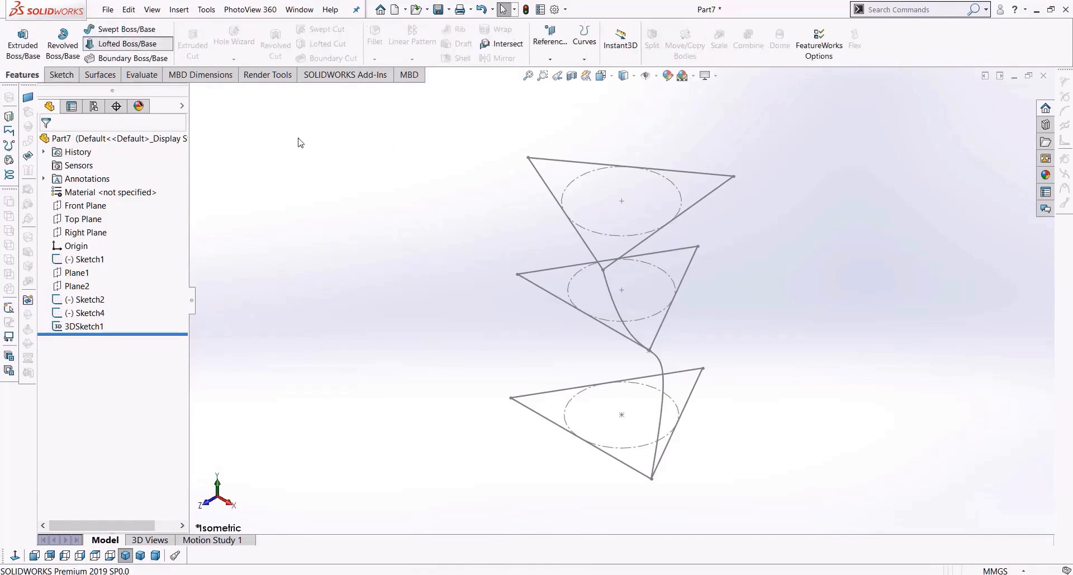
left_click(694, 381)
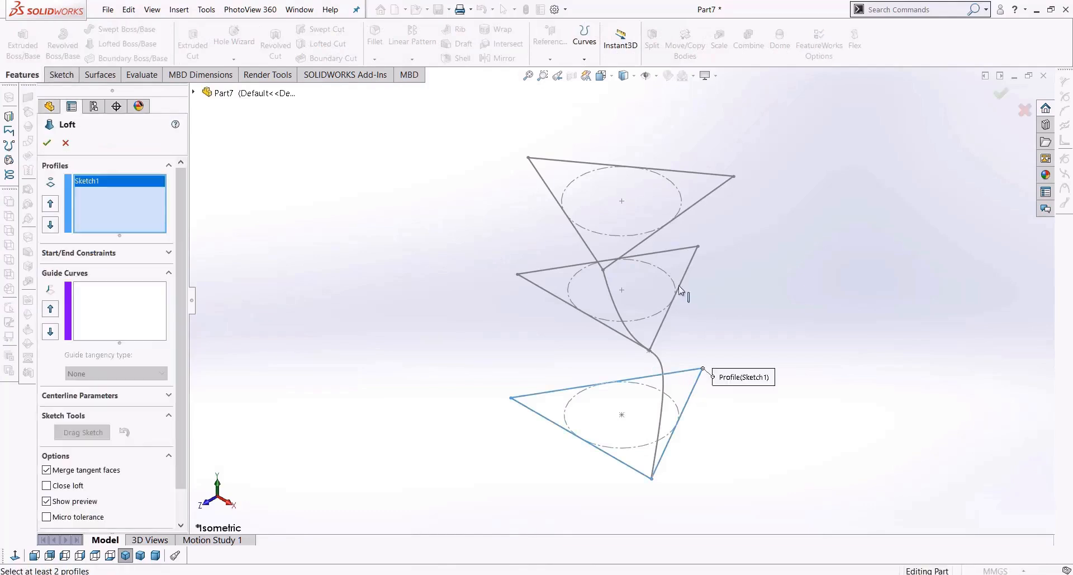
left_click(679, 285)
left_click(700, 203)
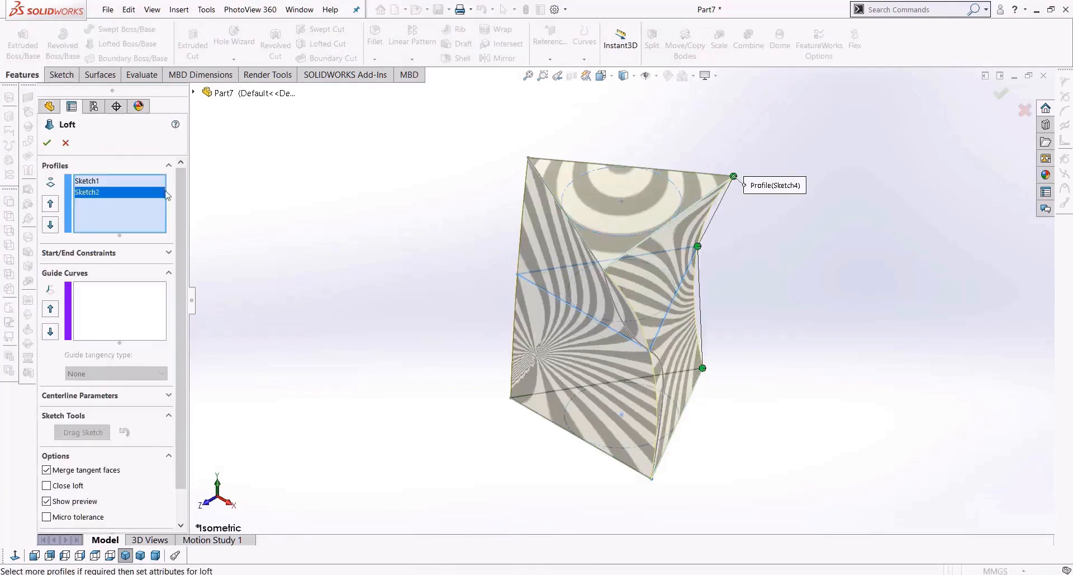
left_click(47, 143)
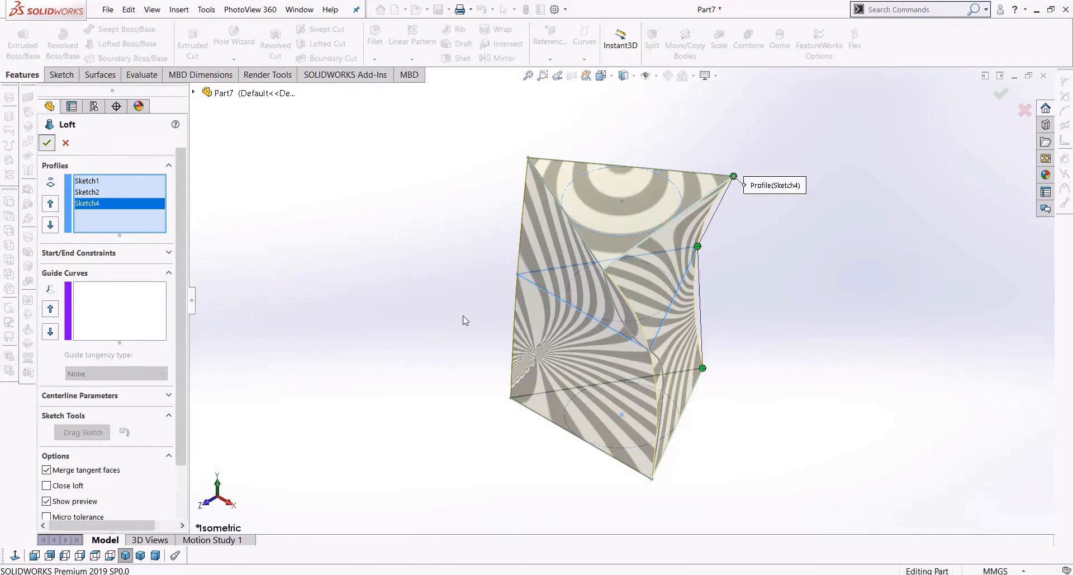
Step: Shell the lofted body with 2 mm walls and no faces removed, and make the body transparent
left_click(461, 59)
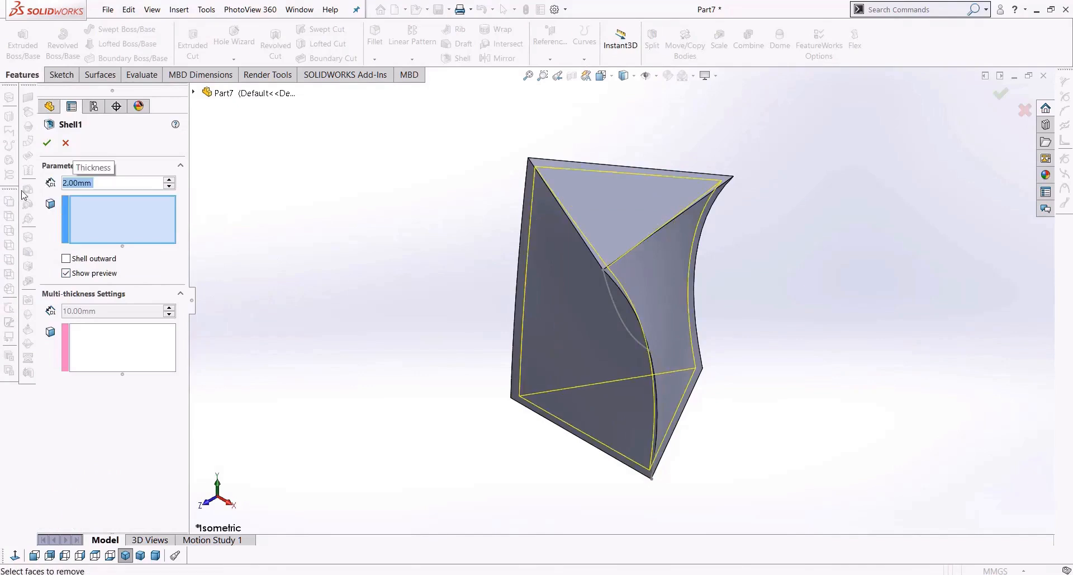
left_click(47, 143)
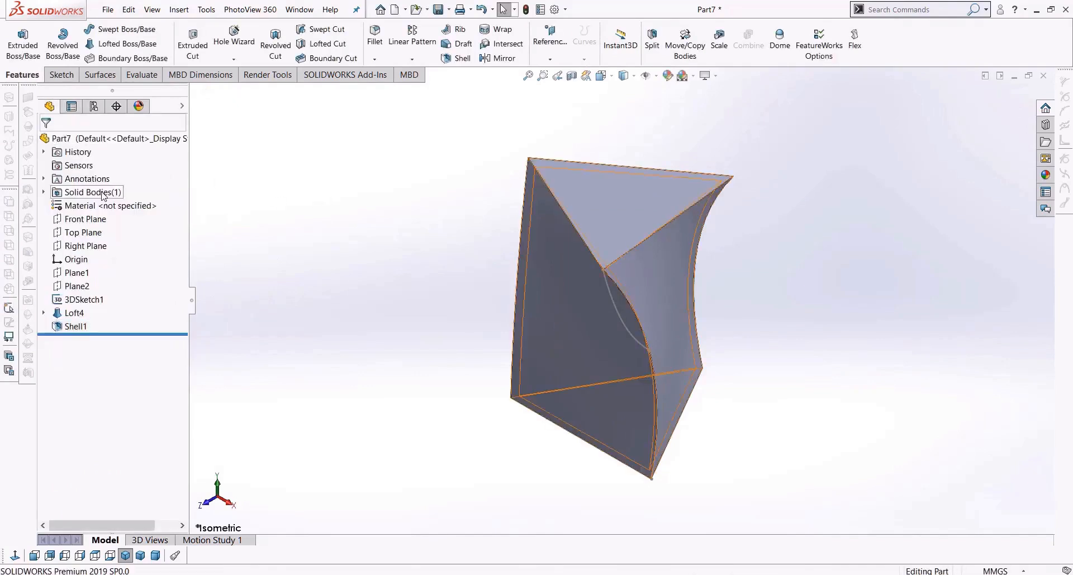
right_click(84, 192)
left_click(43, 192)
right_click(88, 206)
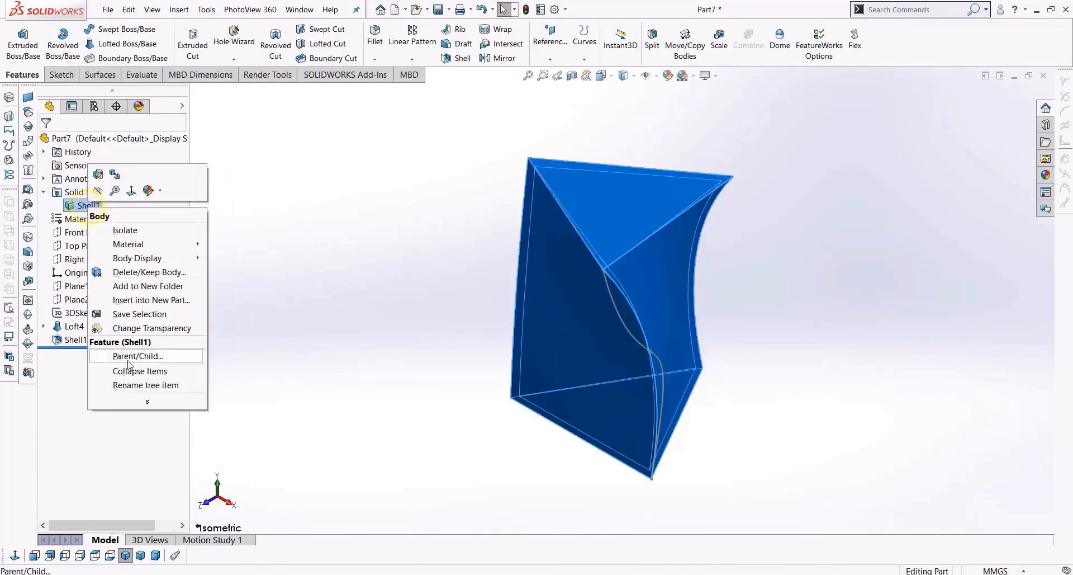
left_click(149, 329)
Step: Examine the hollow interior and wall offset of the transparent shelled loft from several angles, ending in the isometric view
middle_click_drag(444, 291, 633, 278)
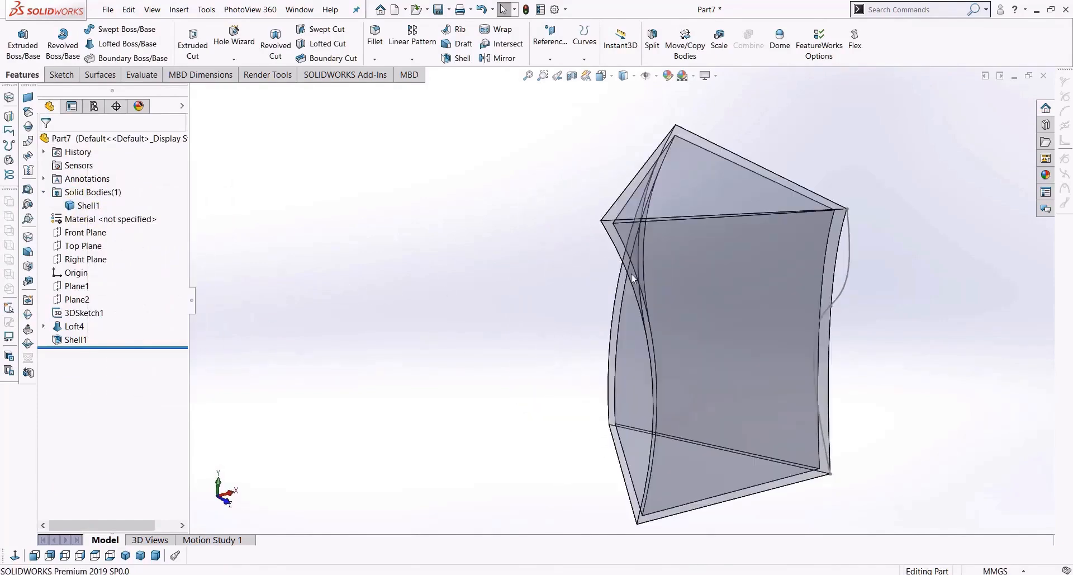
middle_click_drag(665, 327, 694, 253)
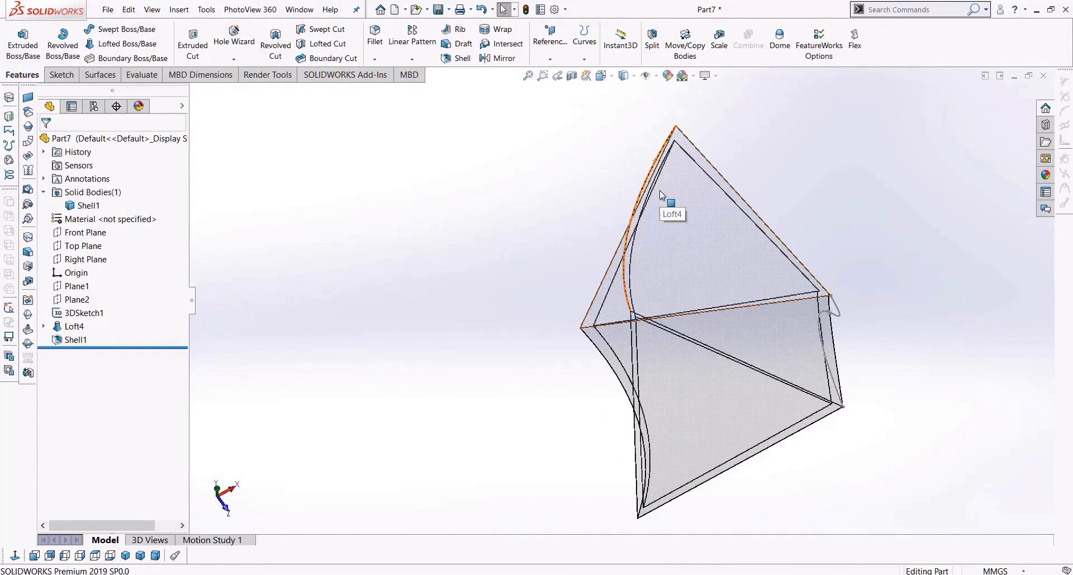
middle_click_drag(633, 354, 651, 218)
scroll(674, 414, "up", 5)
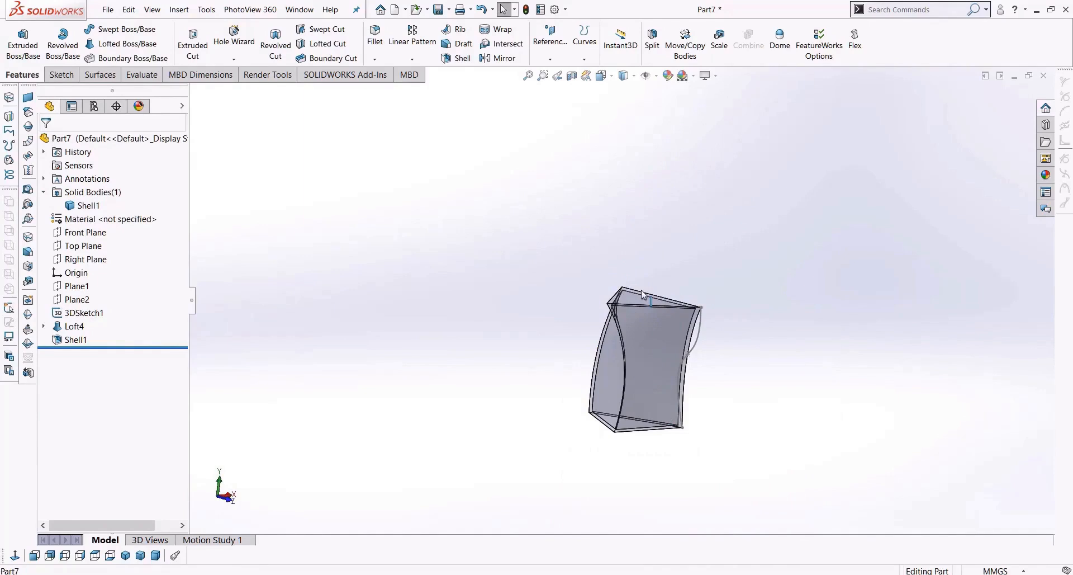
mouse_move(641, 290)
middle_mouse_down()
mouse_move(667, 310)
mouse_move(658, 293)
middle_mouse_up()
scroll(655, 290, "down", 5)
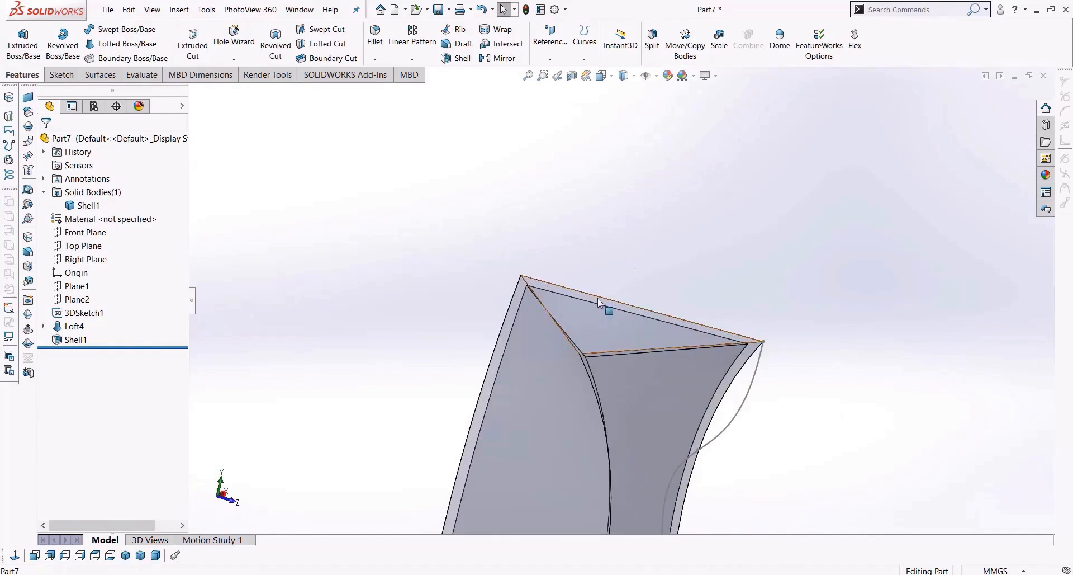
scroll(632, 299, "up", 5)
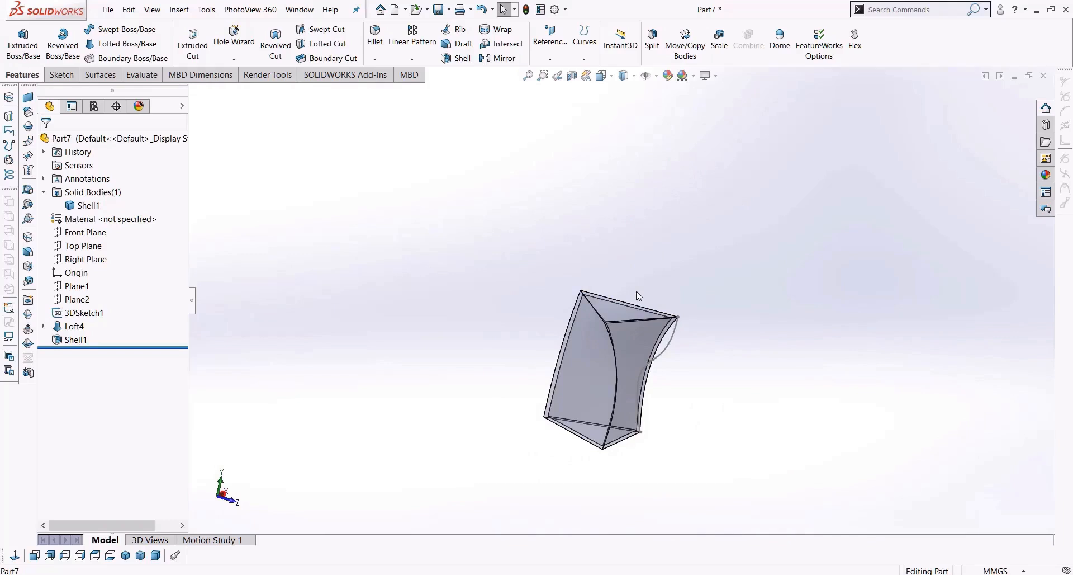
left_click(125, 555)
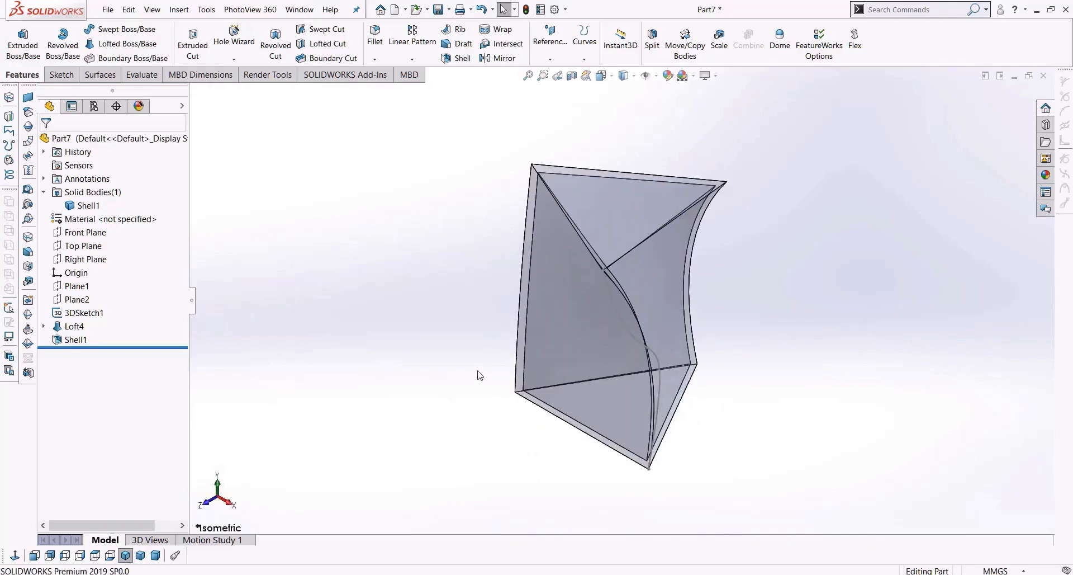